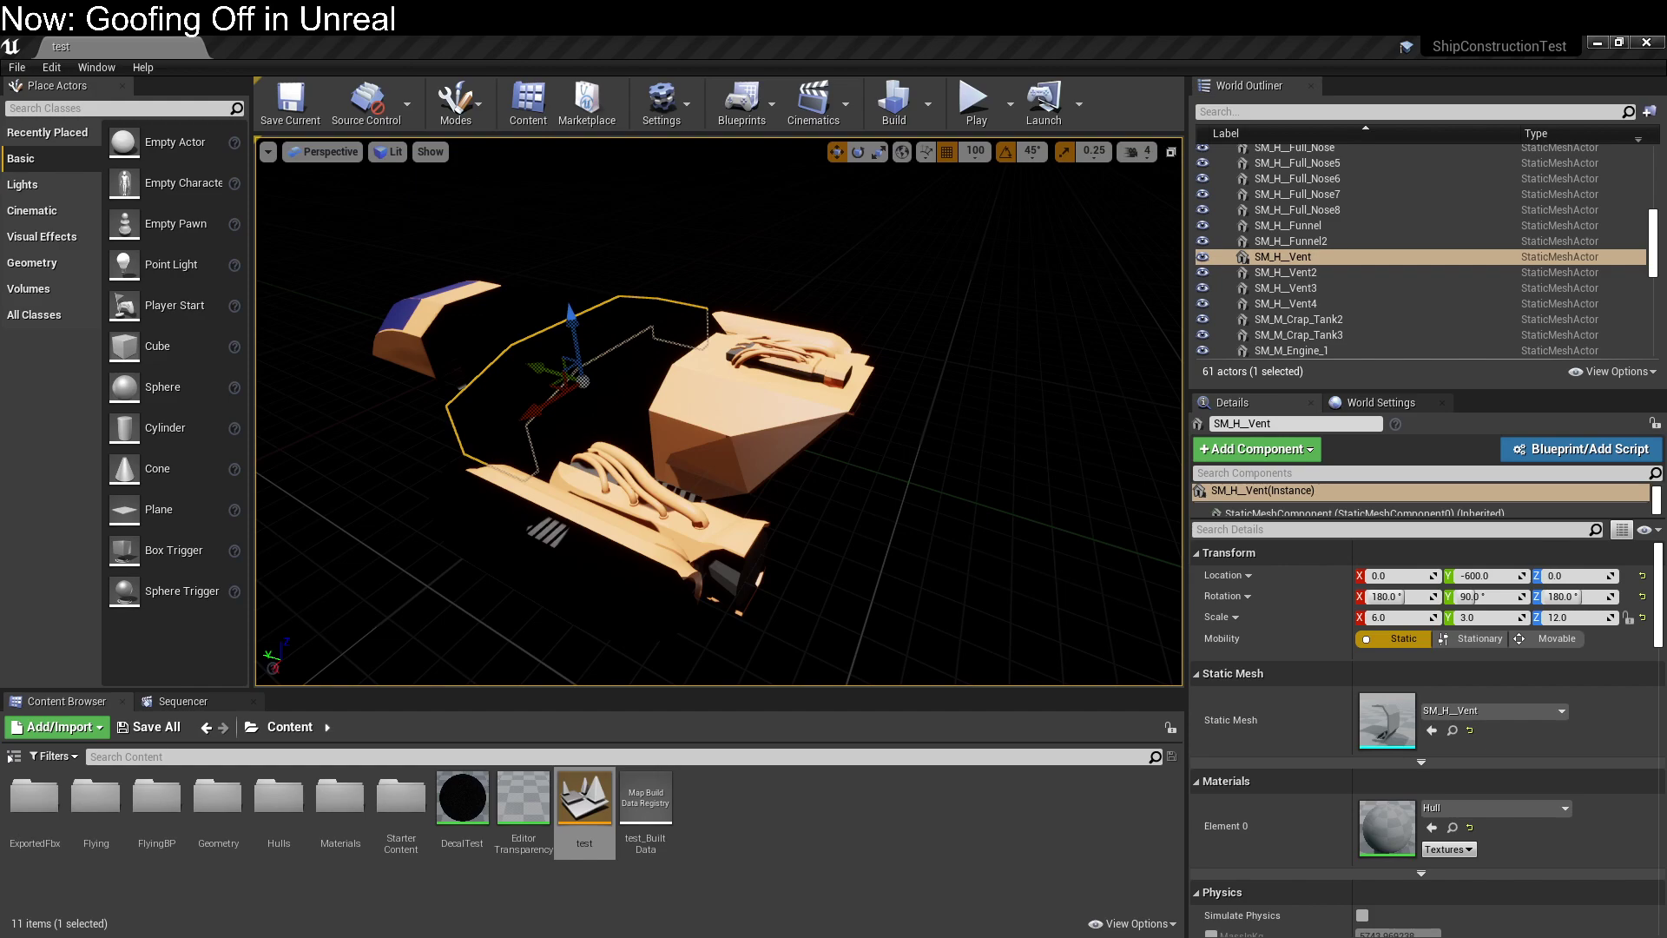
{"action": "right_click_drag", "start_coordinate": [295, 174], "coordinate": [295, 174]}
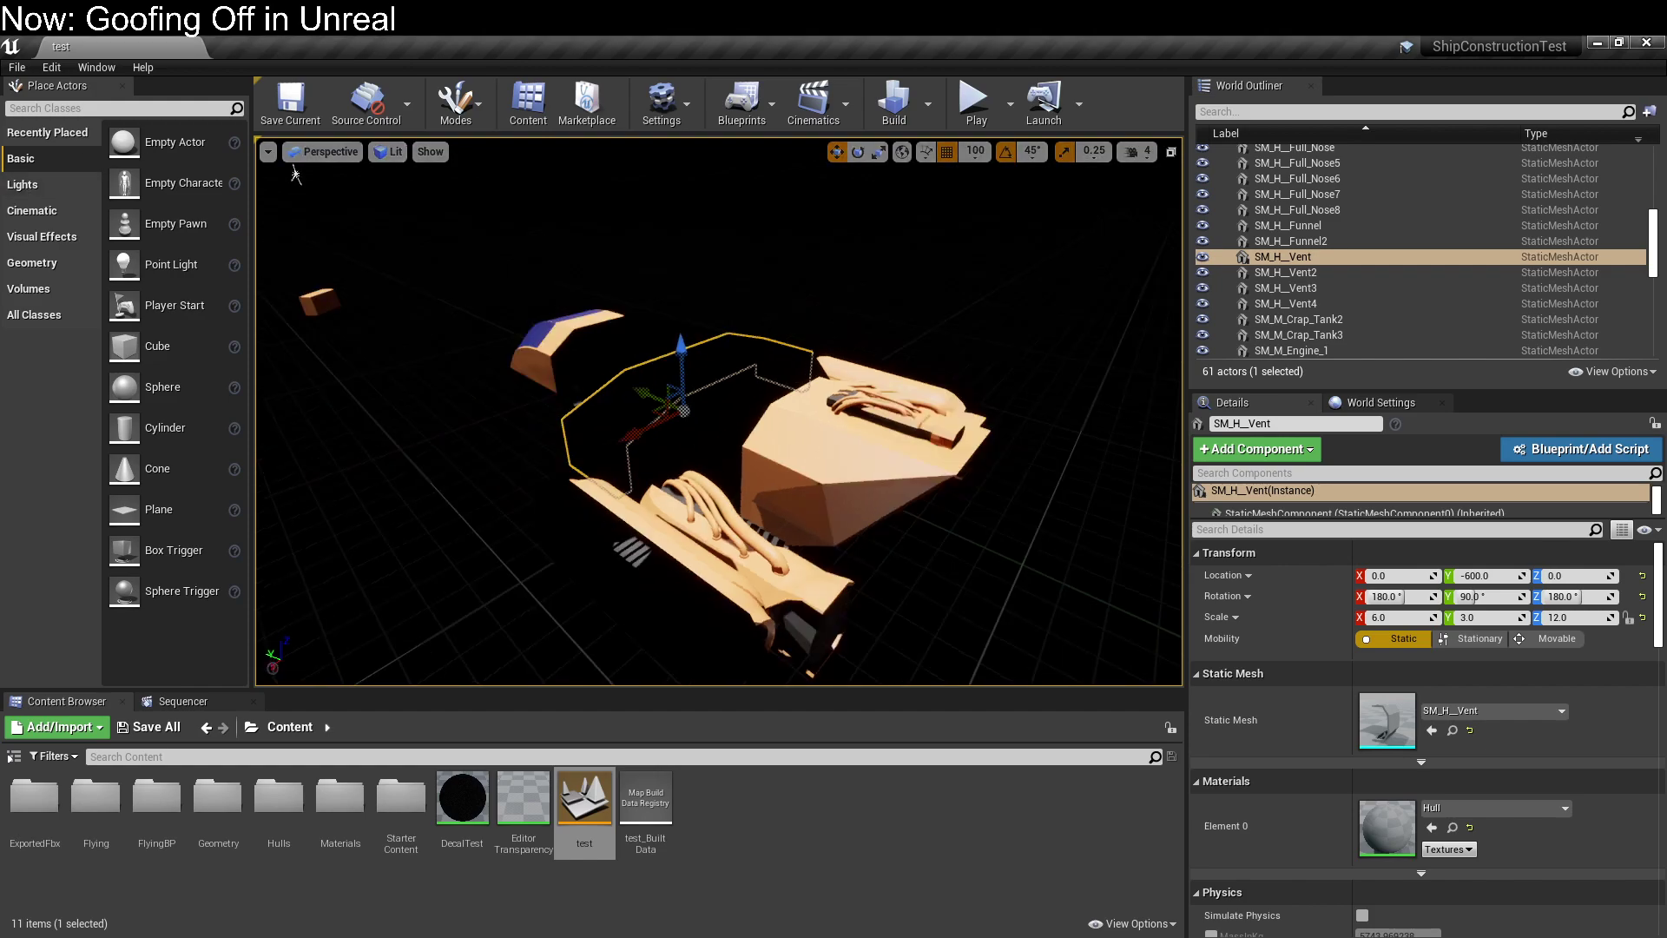
{"action": "scroll", "coordinate": [521, 440], "scroll_direction": "up", "scroll_amount": 6}
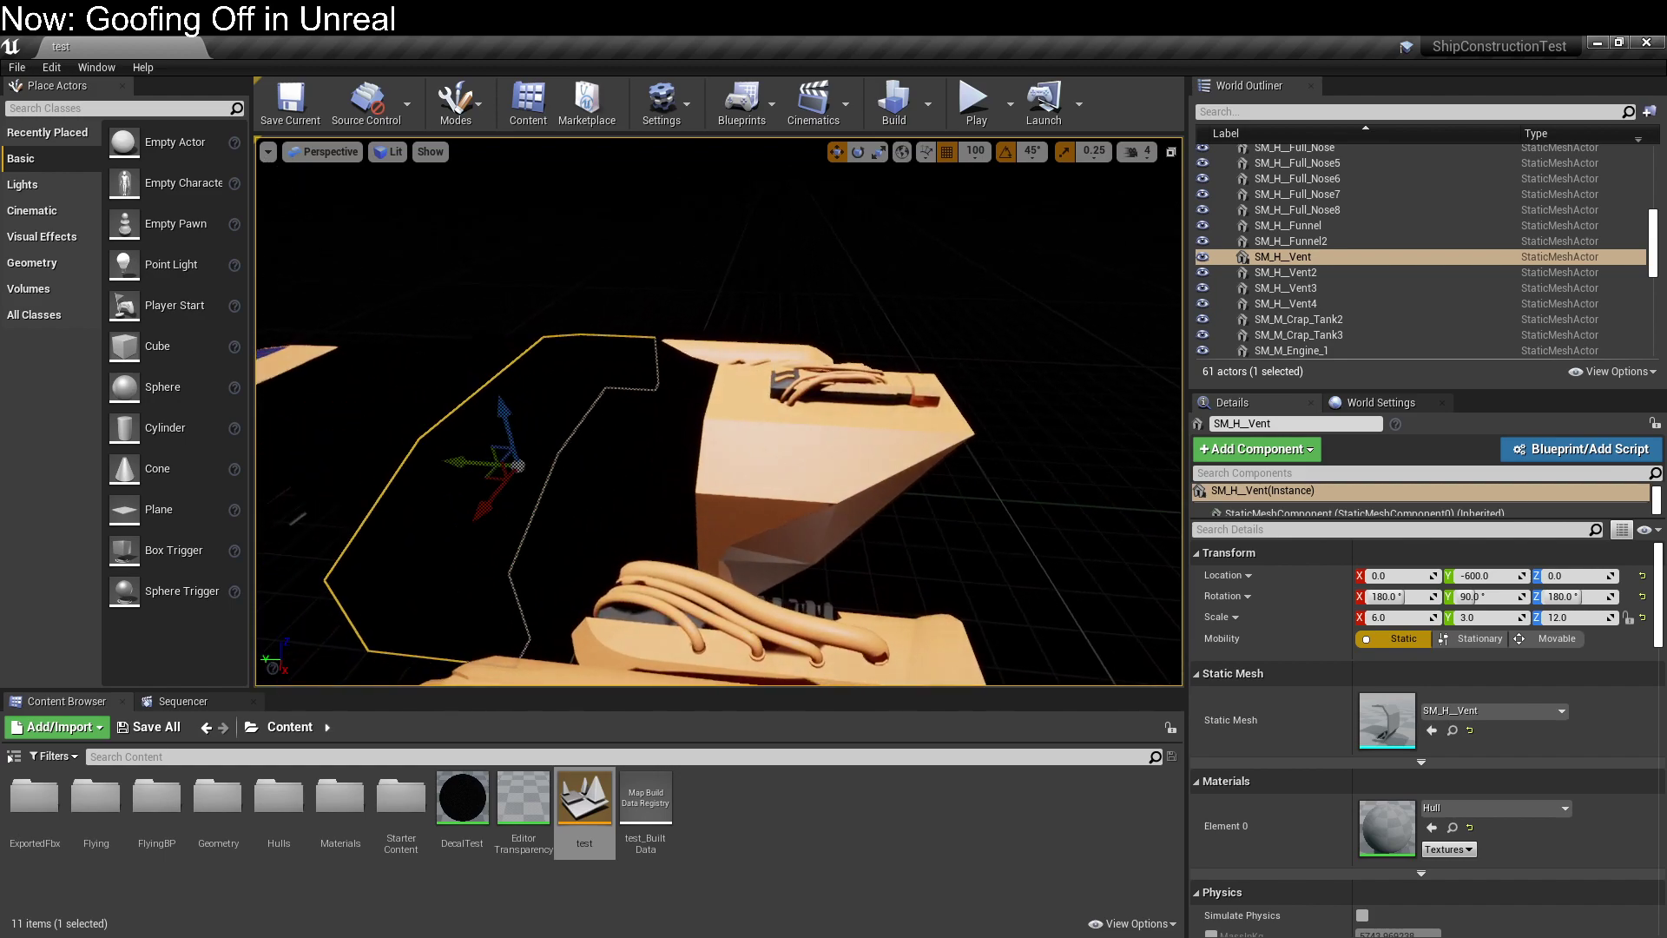
{"action": "left_click_drag", "start_coordinate": [365, 449], "coordinate": [365, 448]}
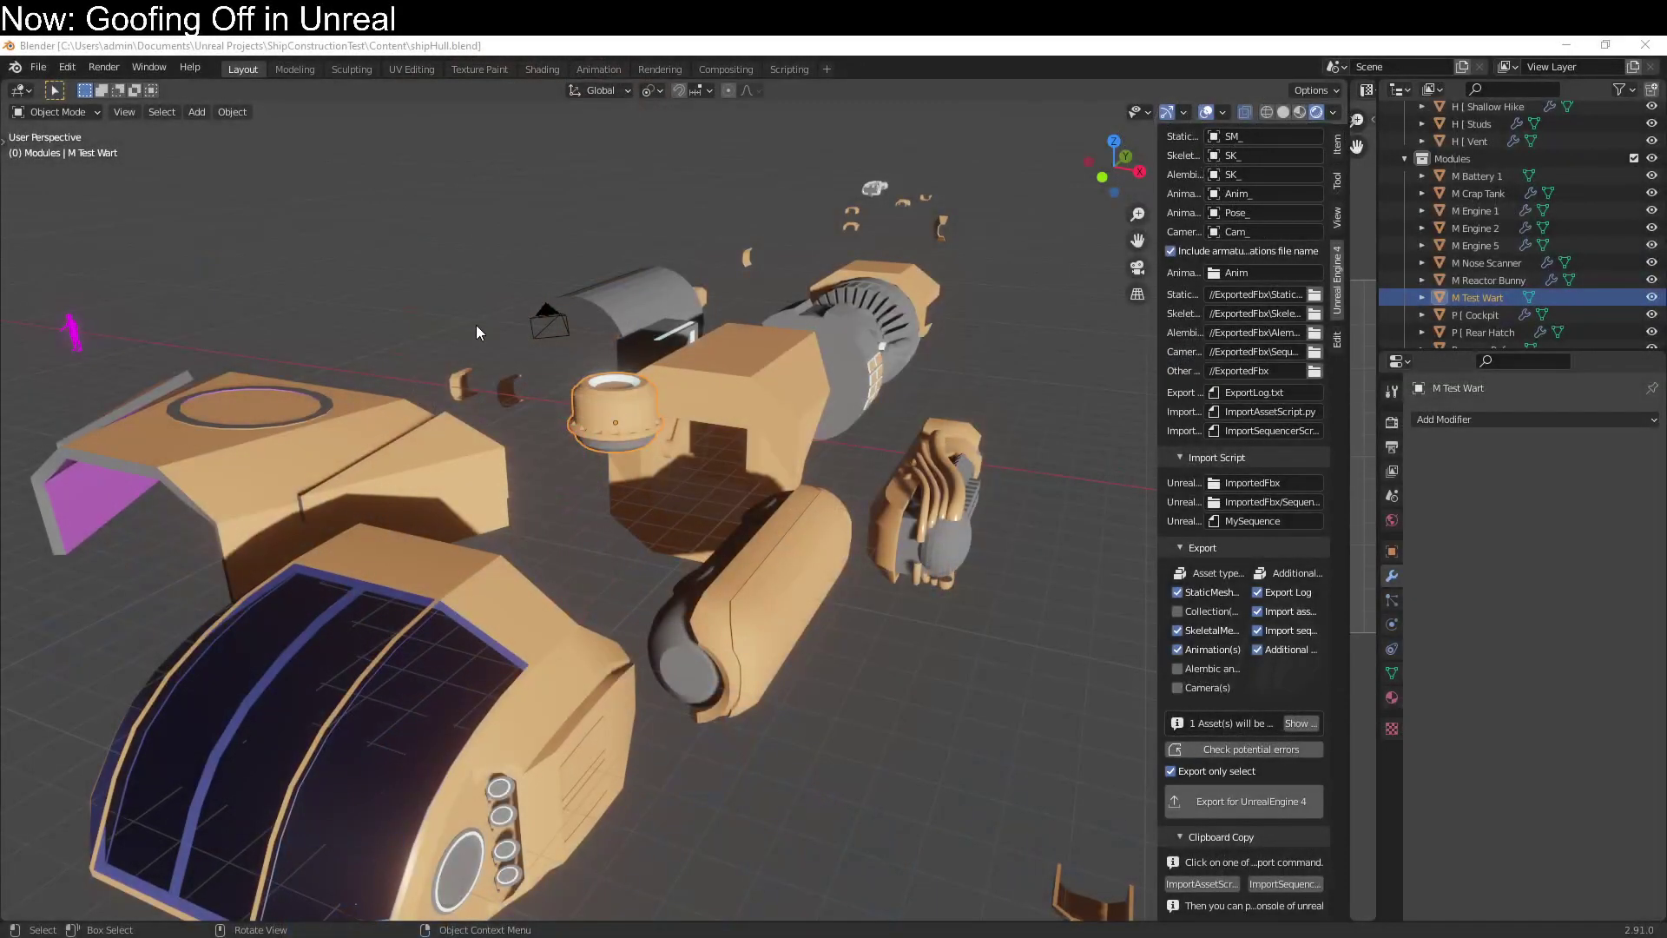
Select the Deco Widener hull part and set its Solidify modifier's material offset and rim offset to 0.
{"action": "scroll", "coordinate": [434, 462], "scroll_direction": "down", "scroll_amount": 3}
{"action": "scroll", "coordinate": [471, 601], "scroll_direction": "up", "scroll_amount": 2}
{"action": "right_click", "coordinate": [477, 601]}
{"action": "middle_click_drag", "start_coordinate": [403, 488], "coordinate": [523, 528]}
{"action": "middle_click_drag", "start_coordinate": [624, 611], "coordinate": [547, 578]}
{"action": "left_click", "coordinate": [547, 578]}
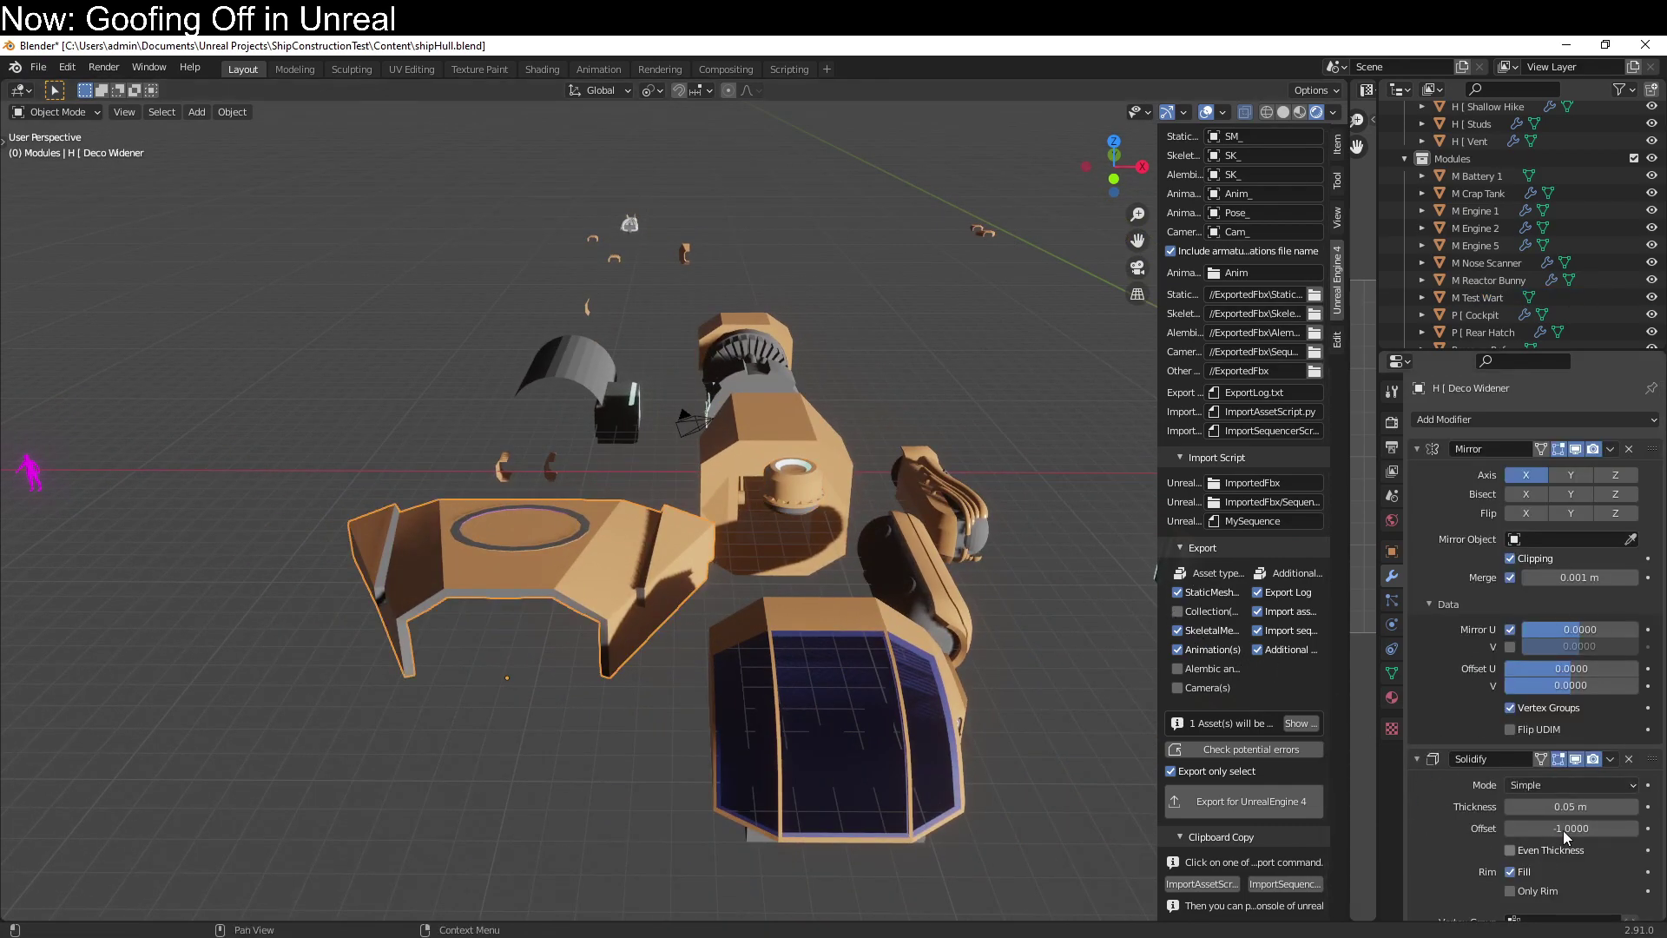
{"action": "scroll", "coordinate": [1523, 799], "scroll_direction": "down", "scroll_amount": 7}
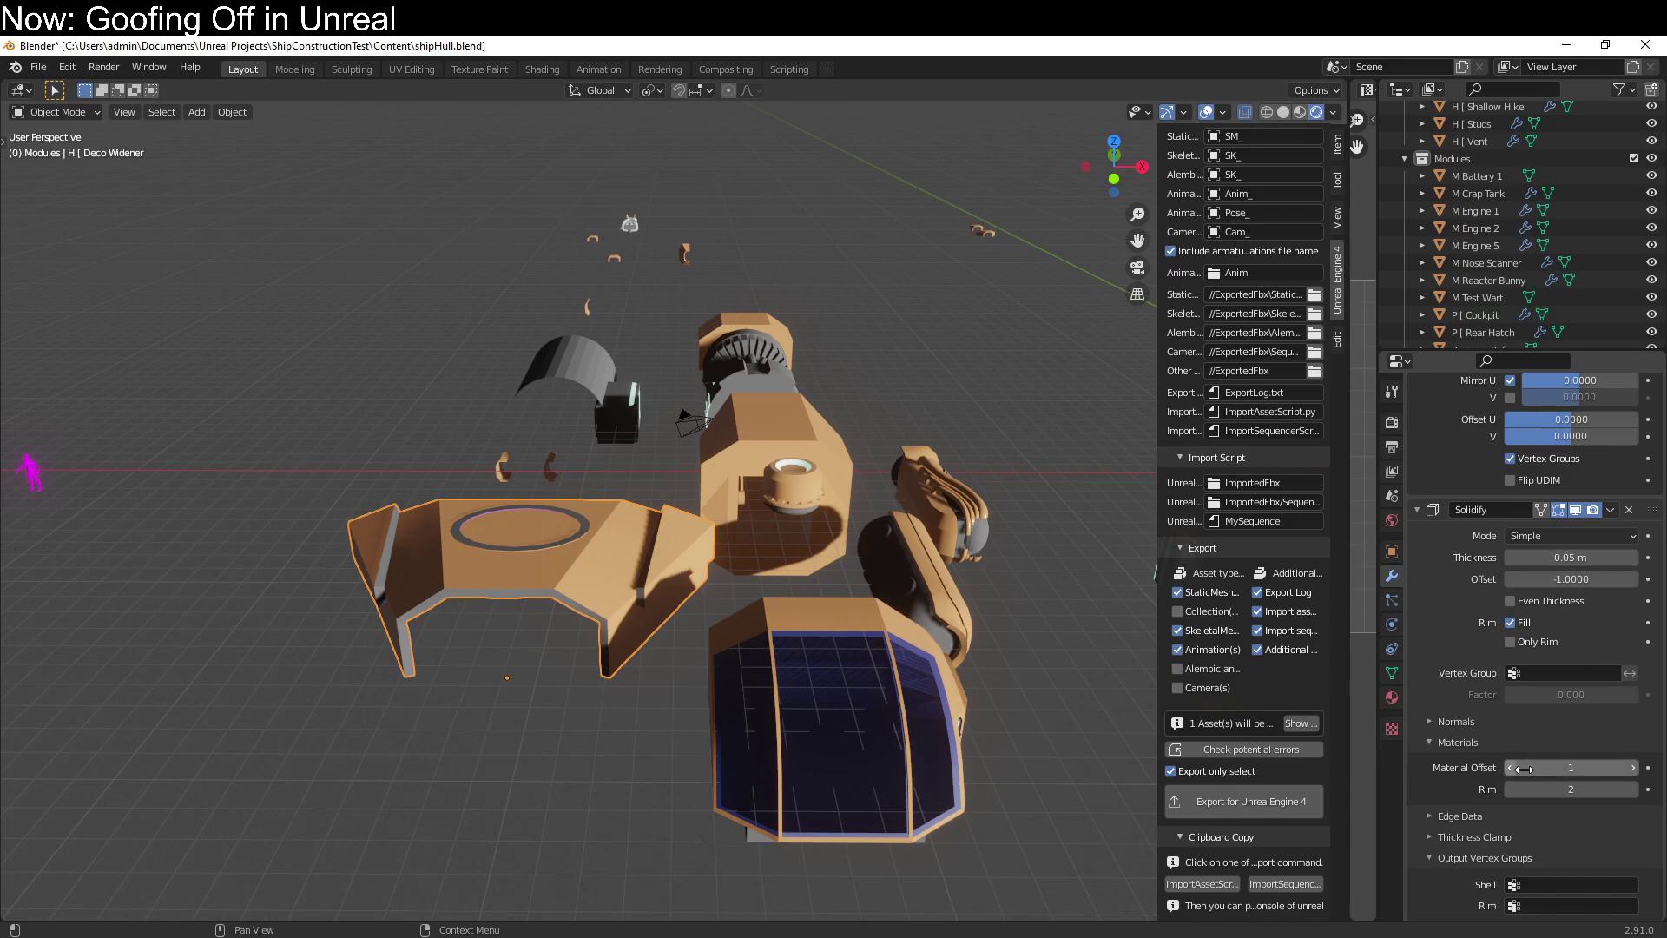
{"action": "left_click", "coordinate": [1508, 769]}
{"action": "double_click", "coordinate": [1511, 790]}
{"action": "scroll", "coordinate": [543, 730], "scroll_direction": "up", "scroll_amount": 3}
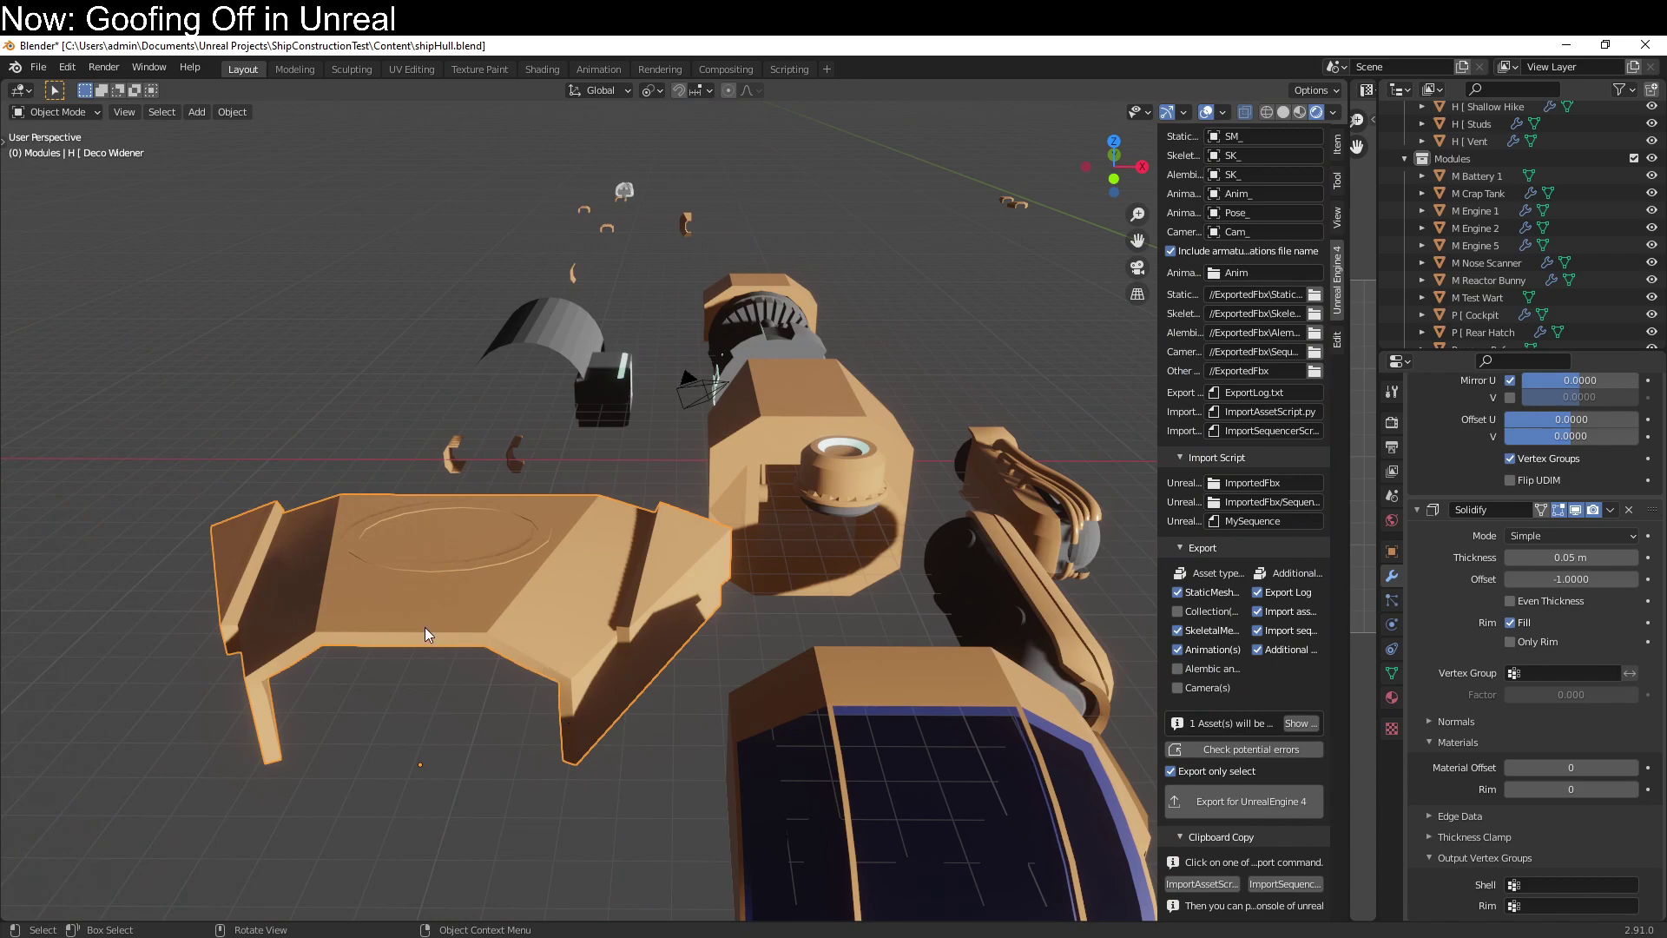
Set the Deco Widener's Solidify mode to Complex.
{"action": "right_click", "coordinate": [634, 747]}
{"action": "mouse_move", "coordinate": [688, 696]}
{"action": "middle_mouse_down"}
{"action": "mouse_move", "coordinate": [729, 654]}
{"action": "mouse_move", "coordinate": [688, 663]}
{"action": "mouse_move", "coordinate": [717, 692]}
{"action": "middle_mouse_up"}
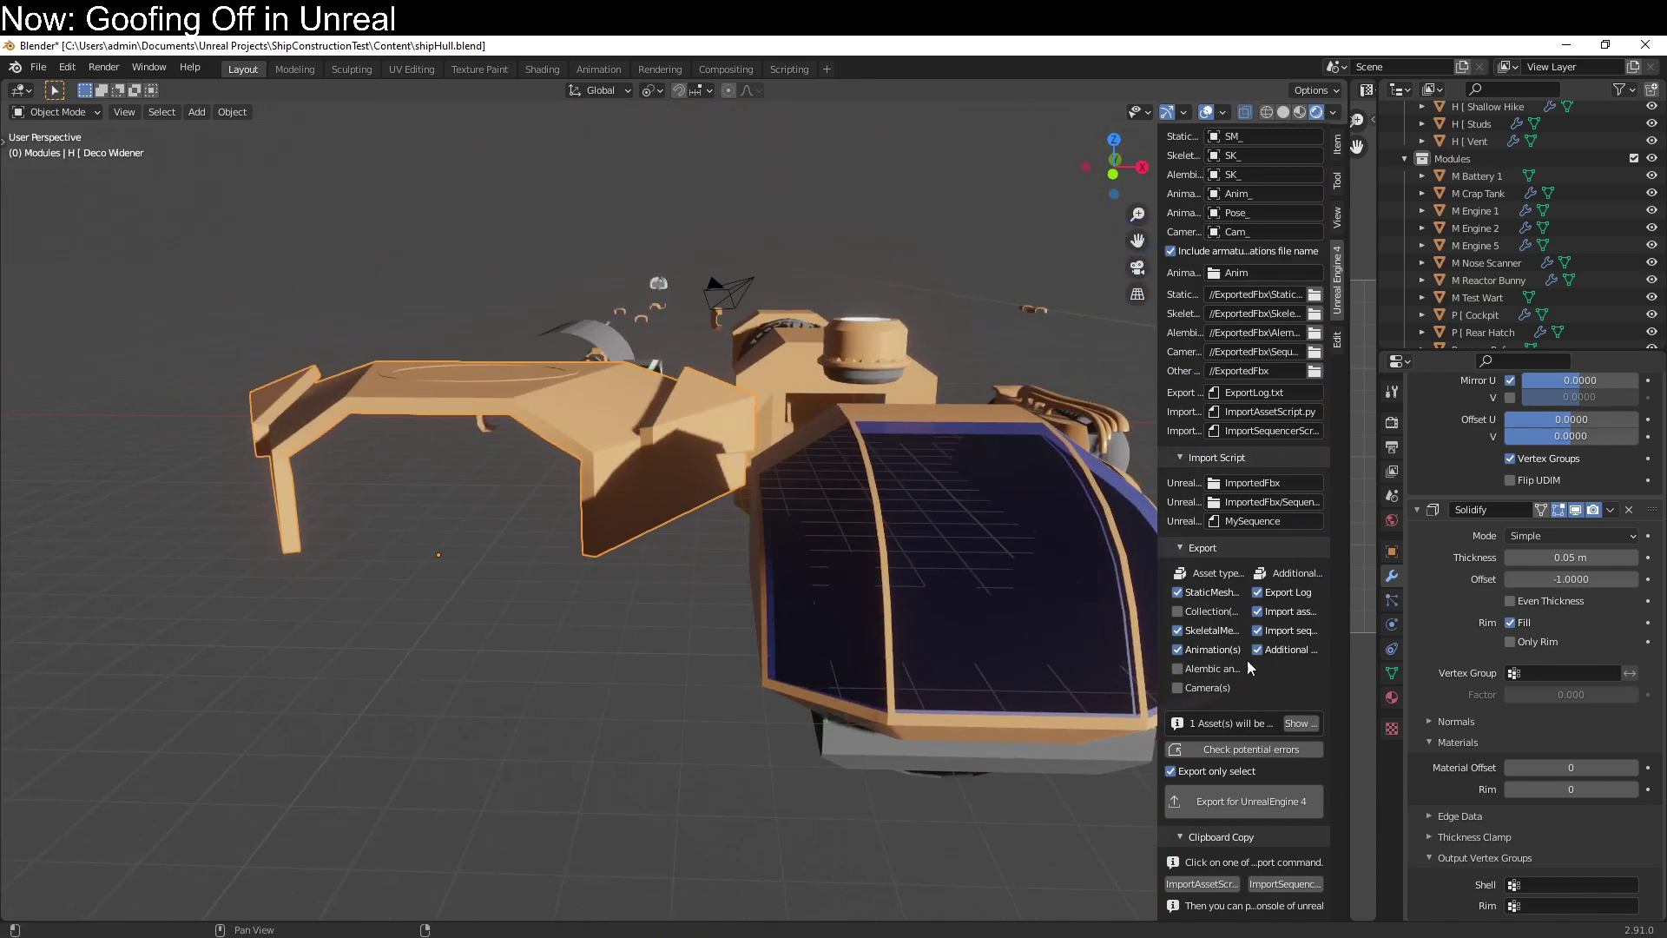
{"action": "left_click", "coordinate": [1551, 538]}
{"action": "left_click", "coordinate": [1556, 573]}
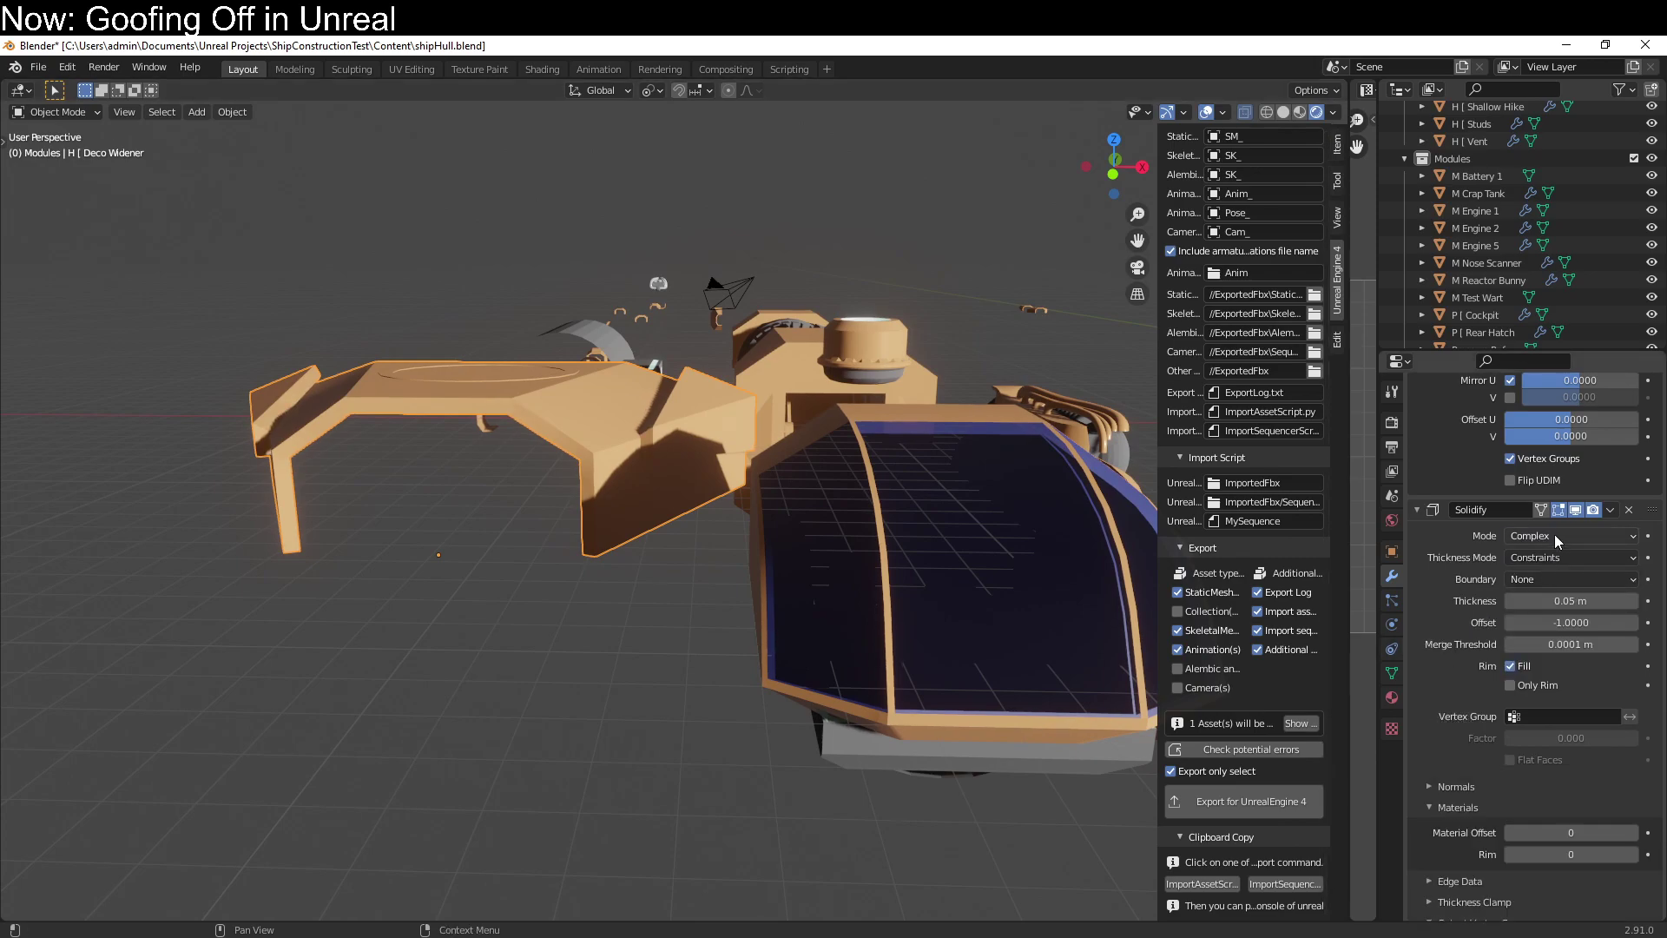
{"action": "scroll", "coordinate": [1491, 594], "scroll_direction": "up", "scroll_amount": 5}
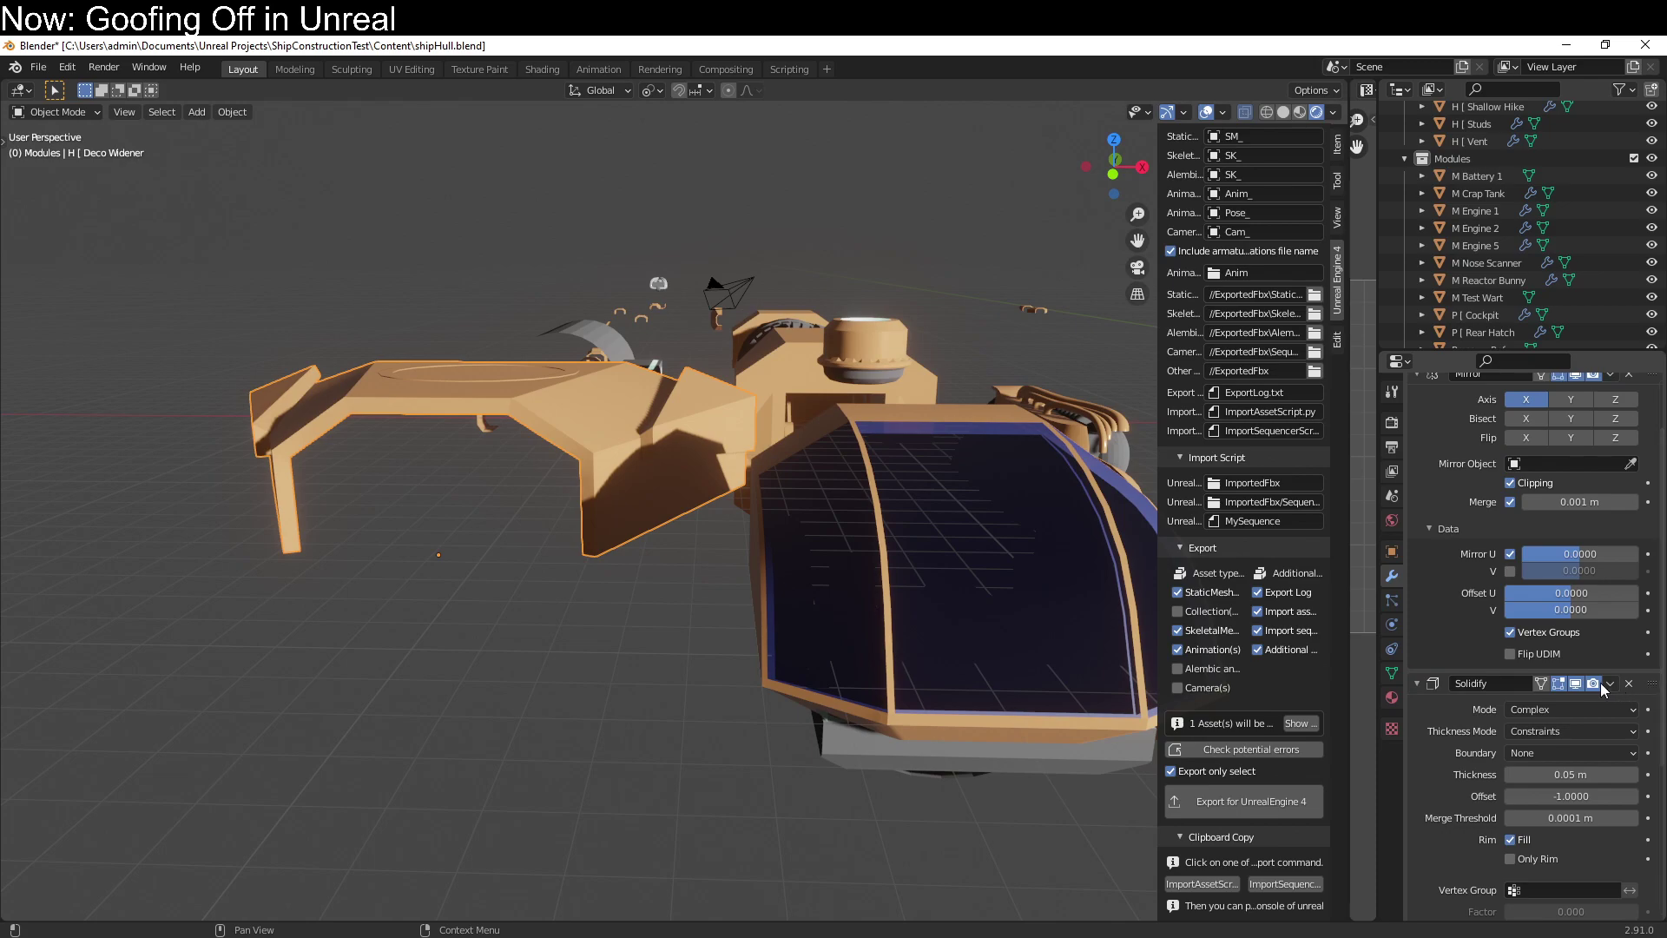
Move the Deco Widener's Solidify modifier above Mirror in the stack and apply it.
{"action": "left_click", "coordinate": [1419, 685]}
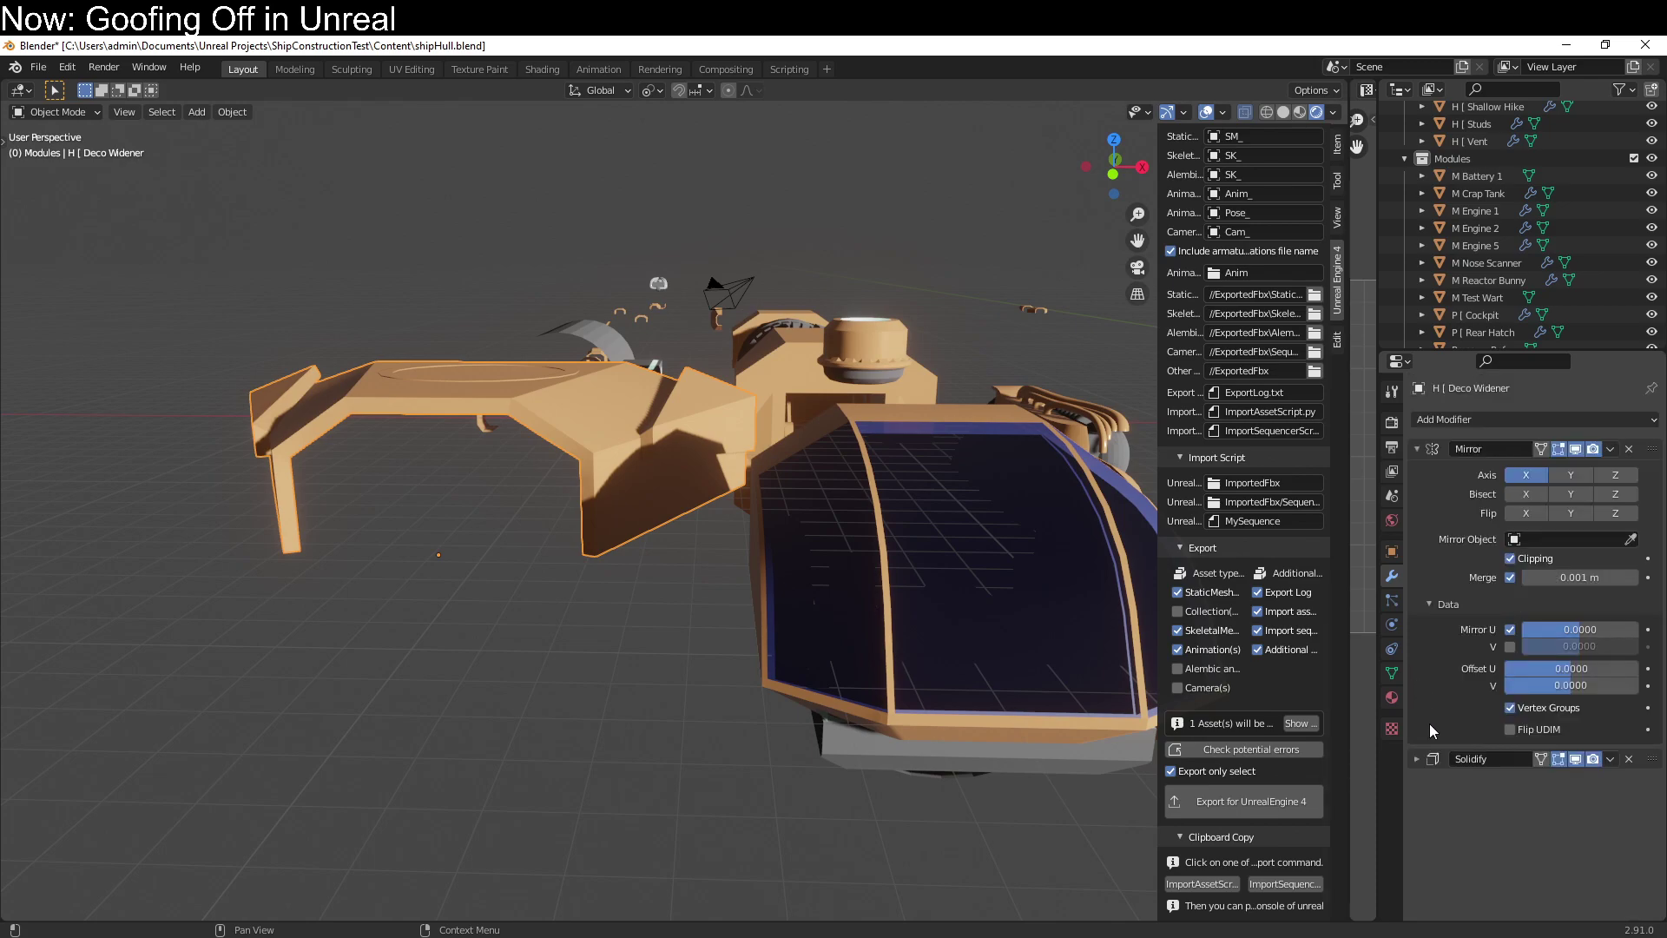
{"action": "left_click", "coordinate": [1419, 759]}
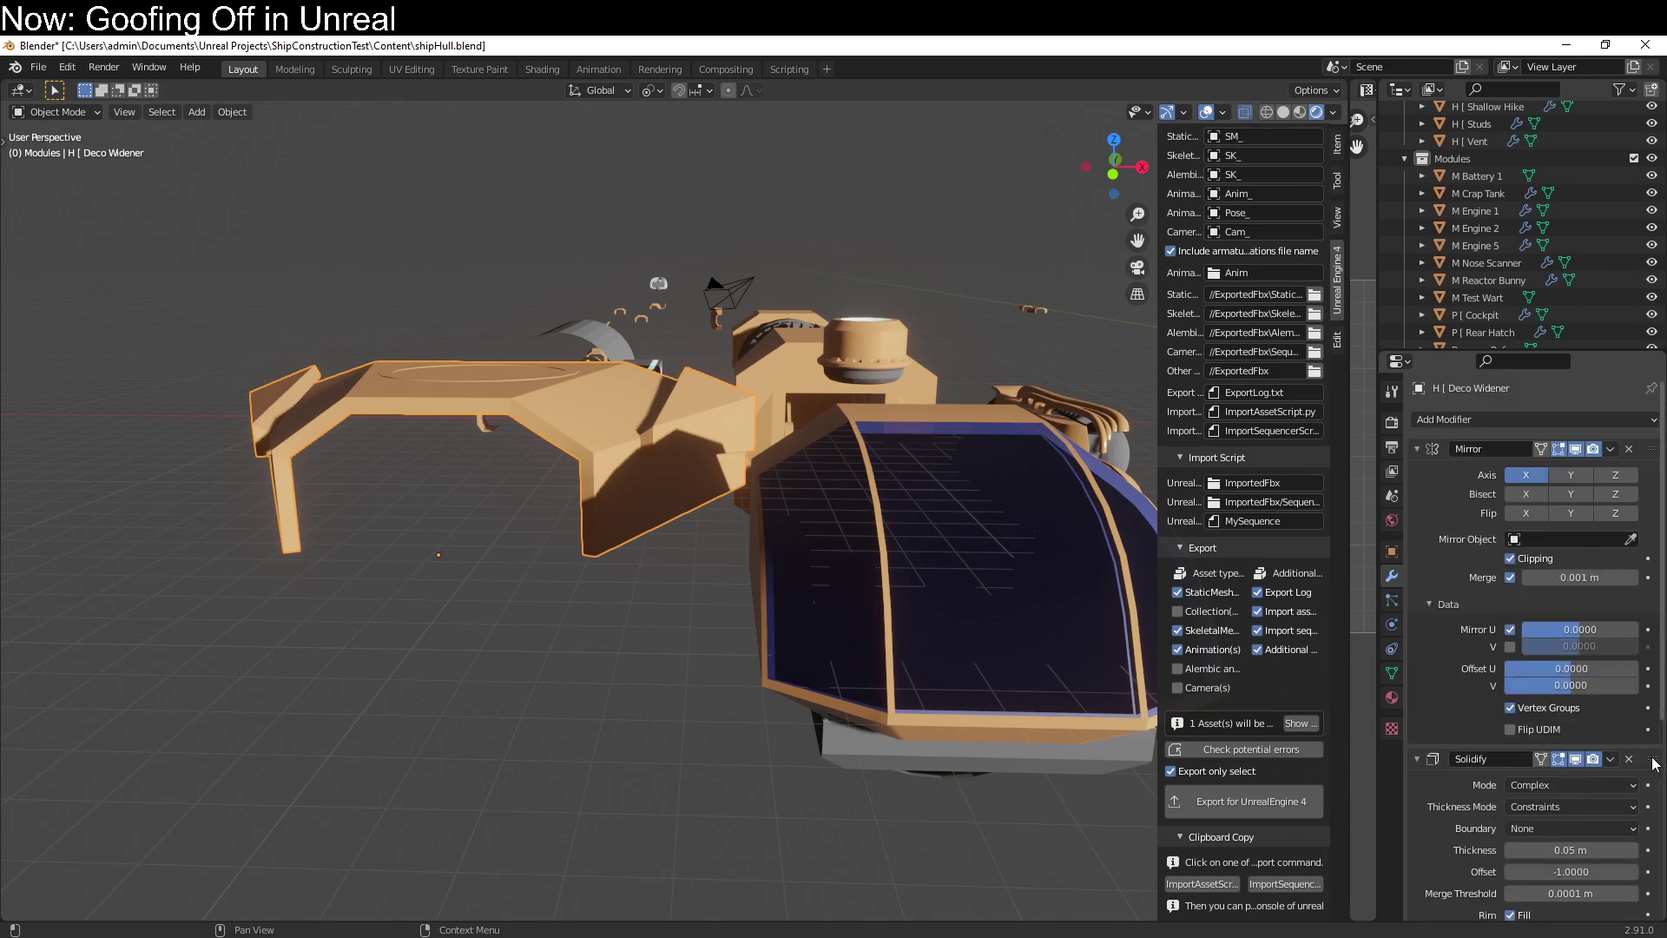
{"action": "scroll", "coordinate": [1644, 660], "scroll_direction": "down", "scroll_amount": 3}
{"action": "left_click_drag", "start_coordinate": [1644, 677], "coordinate": [1644, 451]}
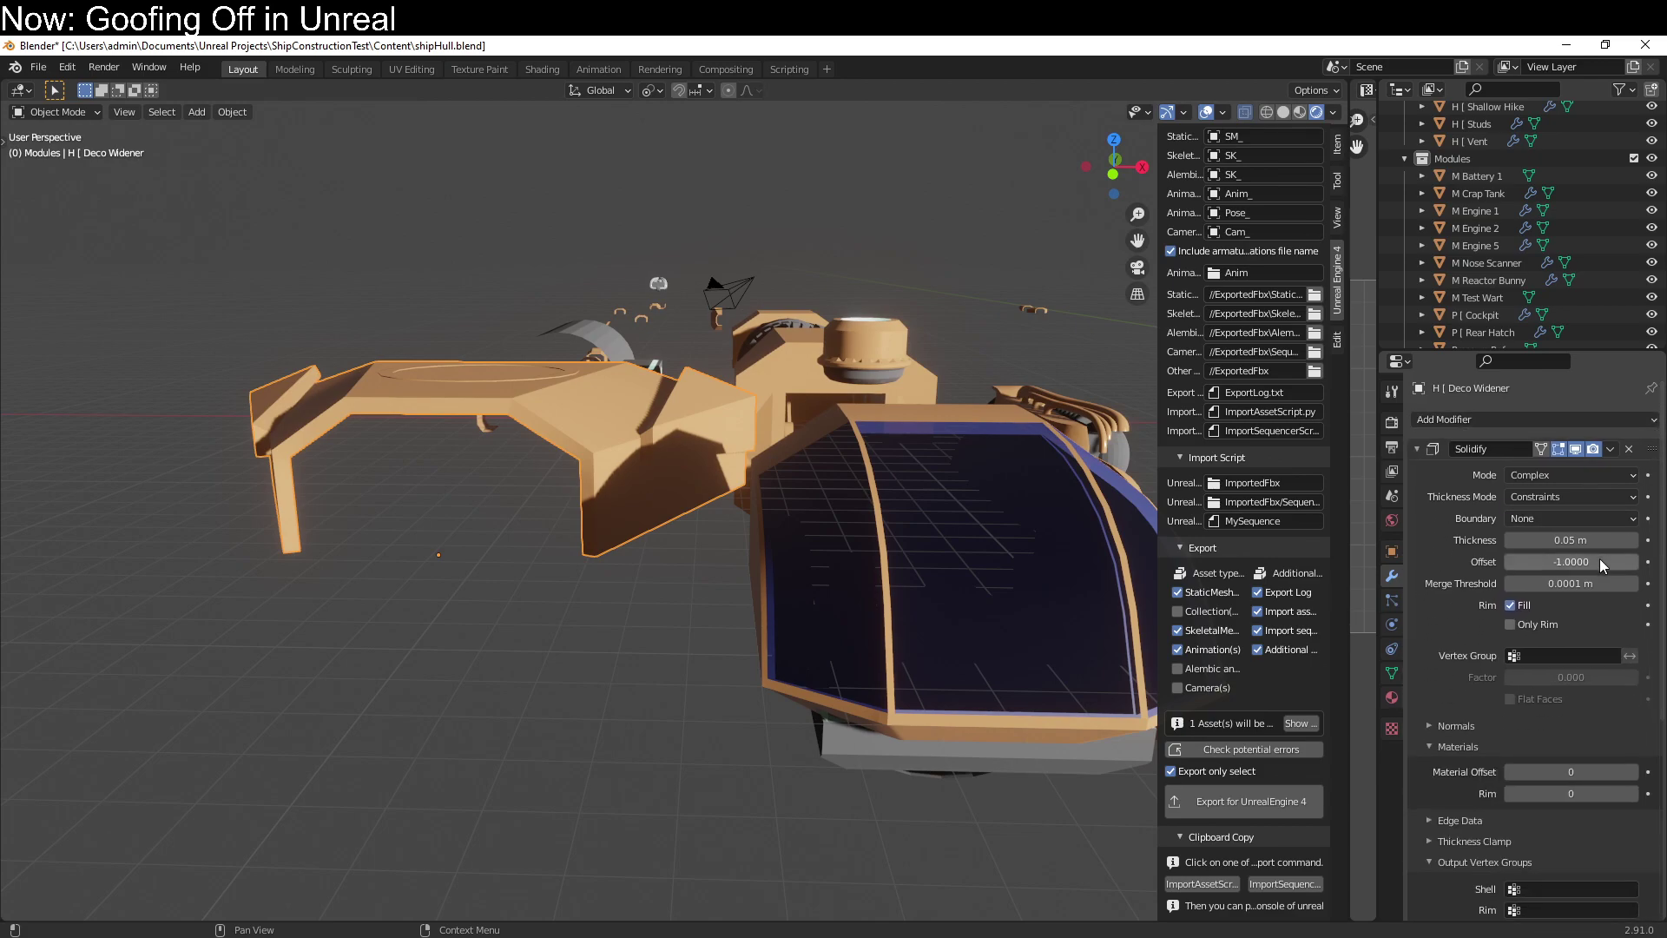
{"action": "key", "text": "ctrl+a"}
Enter Edit Mode on the Deco Widener and, in its Mirror modifier, set the U offset to 1 and disable U mirroring.
{"action": "key", "text": "Tab"}
{"action": "middle_click_drag", "start_coordinate": [458, 544], "coordinate": [471, 527]}
{"action": "scroll", "coordinate": [487, 534], "scroll_direction": "up", "scroll_amount": 5}
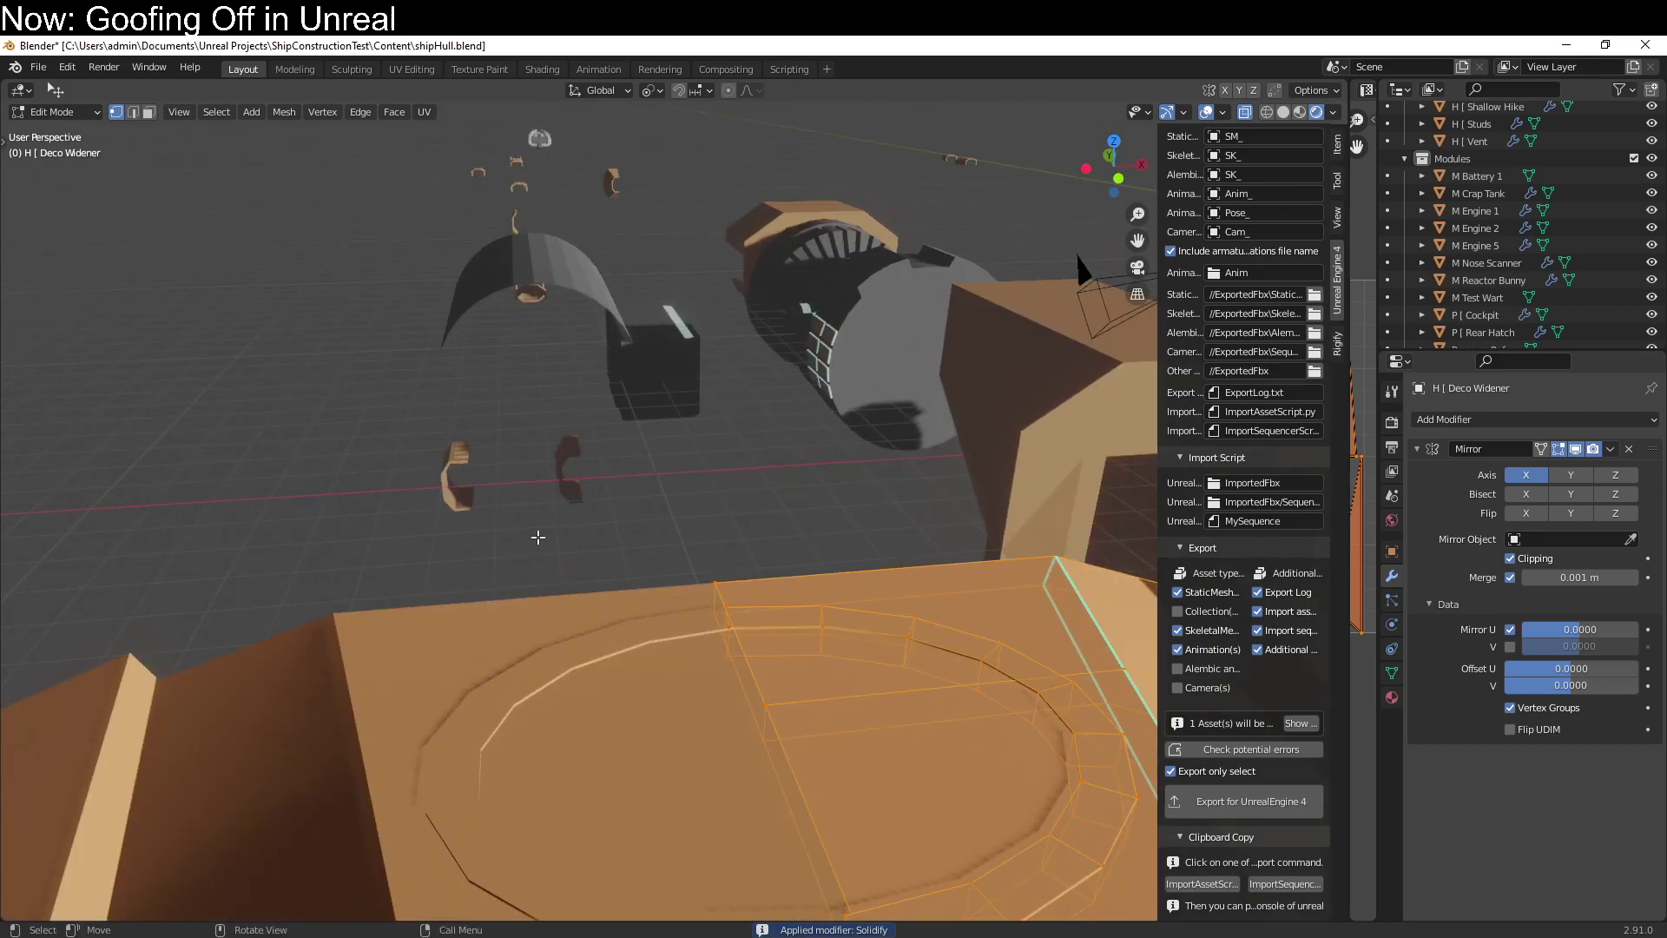
{"action": "scroll", "coordinate": [521, 499], "scroll_direction": "up", "scroll_amount": 5}
{"action": "scroll", "coordinate": [526, 508], "scroll_direction": "down", "scroll_amount": 10}
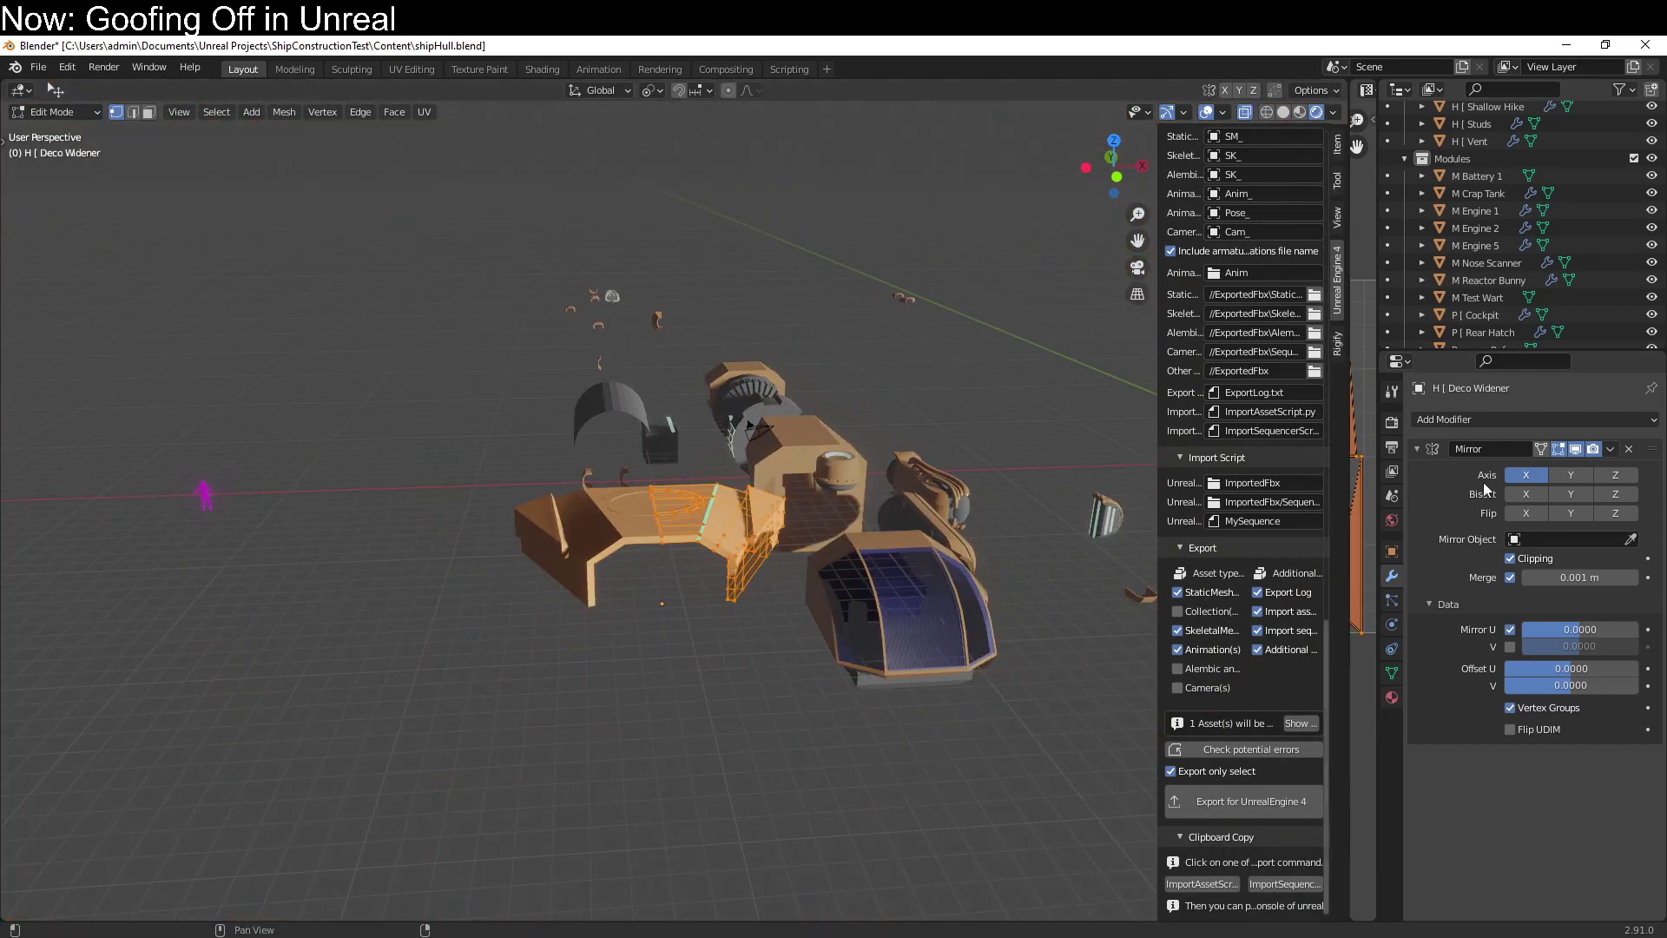
{"action": "left_click", "coordinate": [1592, 665]}
{"action": "type", "text": "1"}
{"action": "key", "text": "Return"}
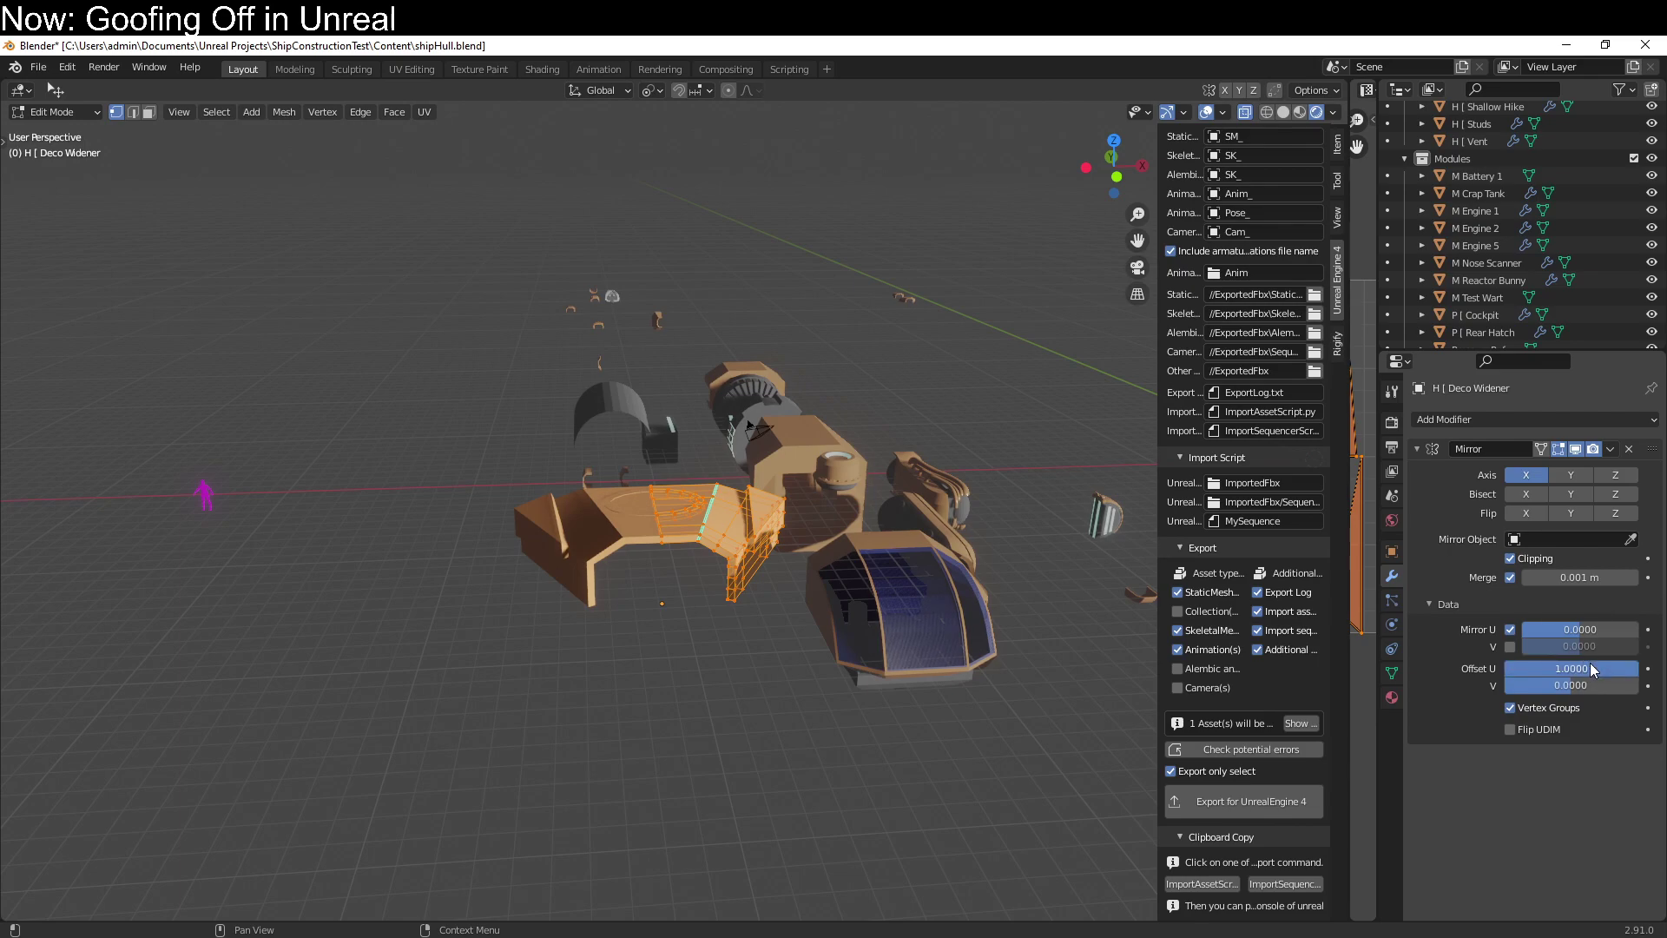
{"action": "left_click", "coordinate": [1510, 630]}
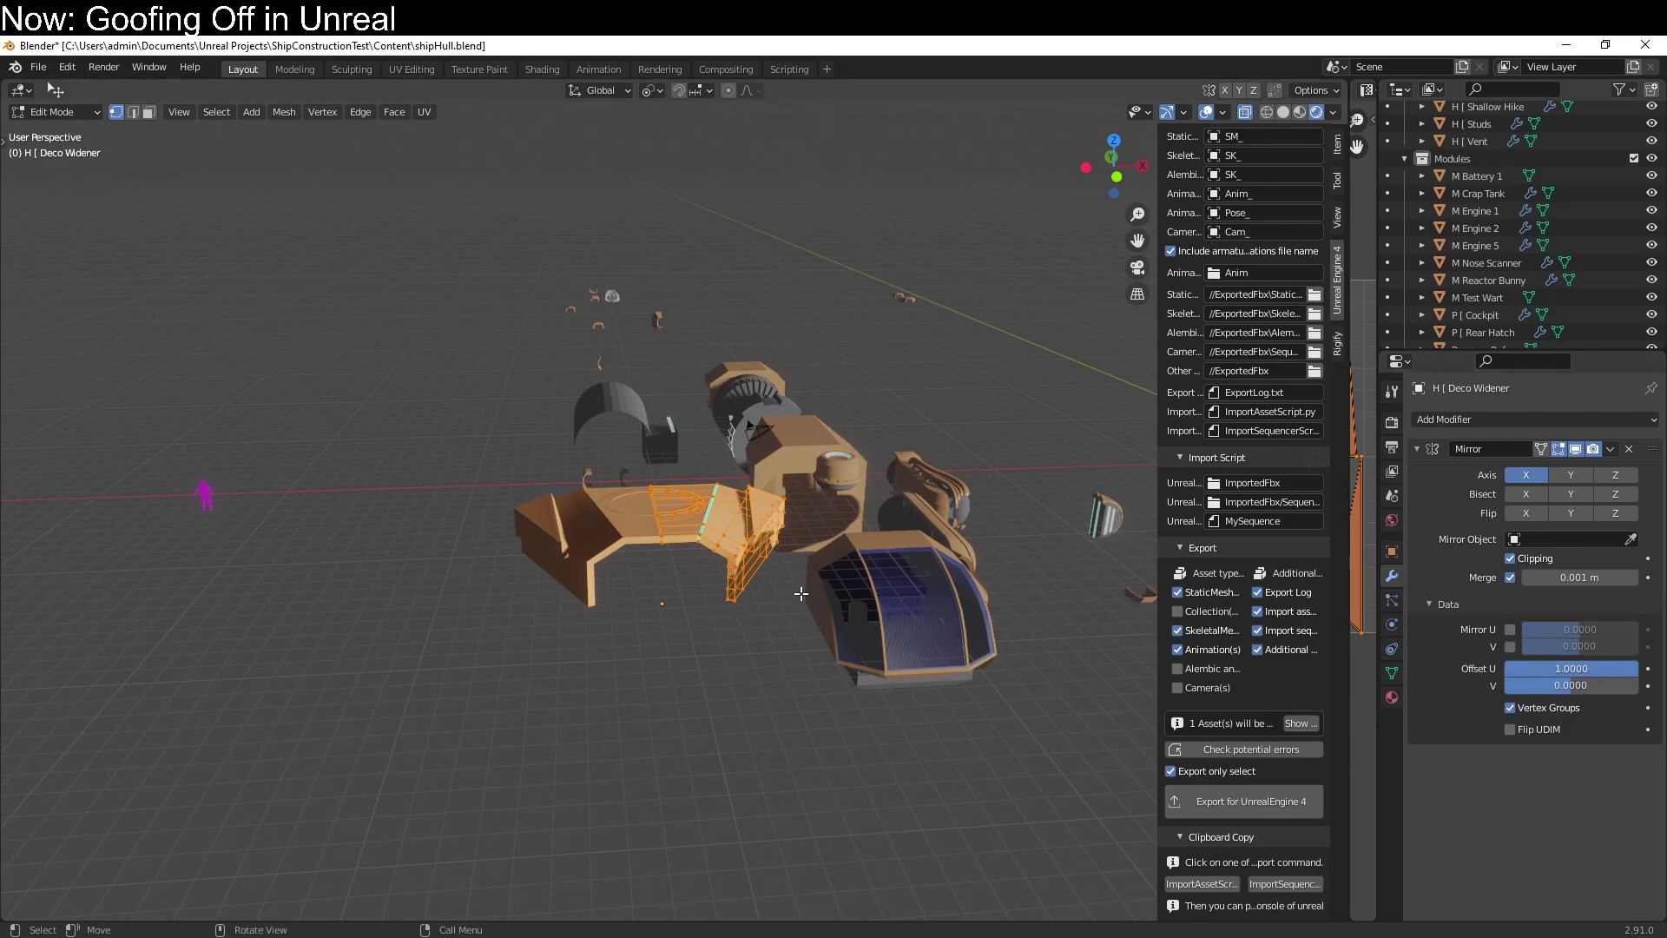
Unwrap the Deco Widener mesh with Smart UV Project at a 66° angle limit and return to Object Mode.
{"action": "key", "text": "u"}
{"action": "left_click", "coordinate": [792, 710]}
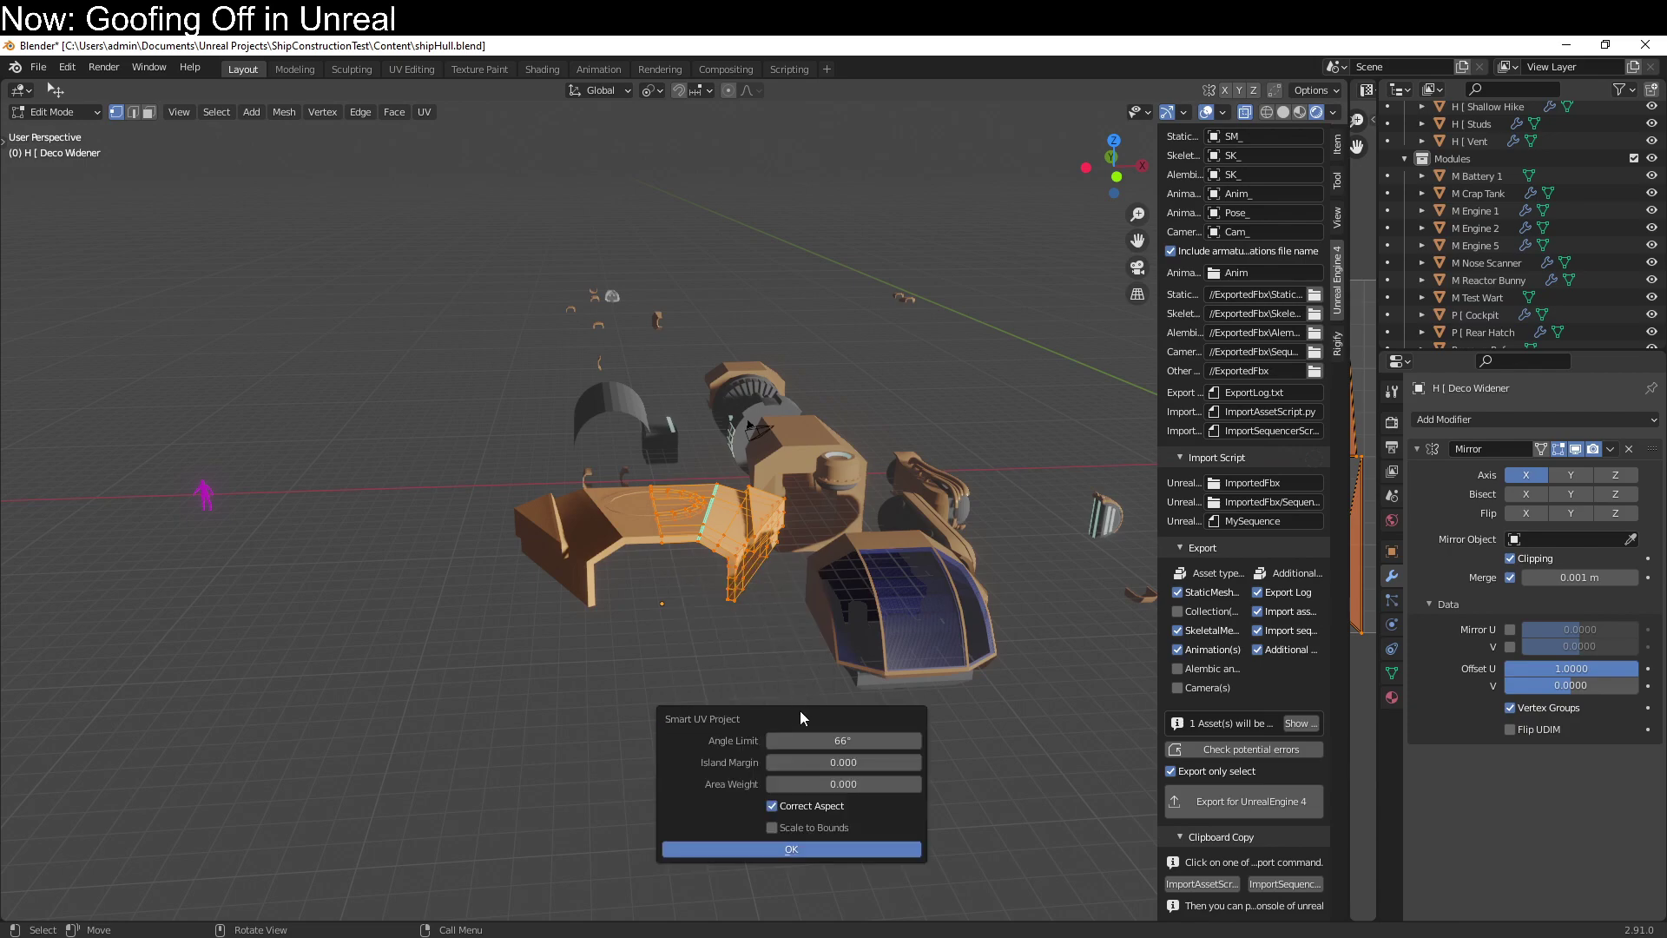
{"action": "left_click", "coordinate": [804, 850]}
{"action": "key", "text": "Tab"}
Clear the scale of the Deco Widener object.
{"action": "middle_click_drag", "start_coordinate": [812, 730], "coordinate": [757, 684]}
{"action": "key", "text": "alt+s"}
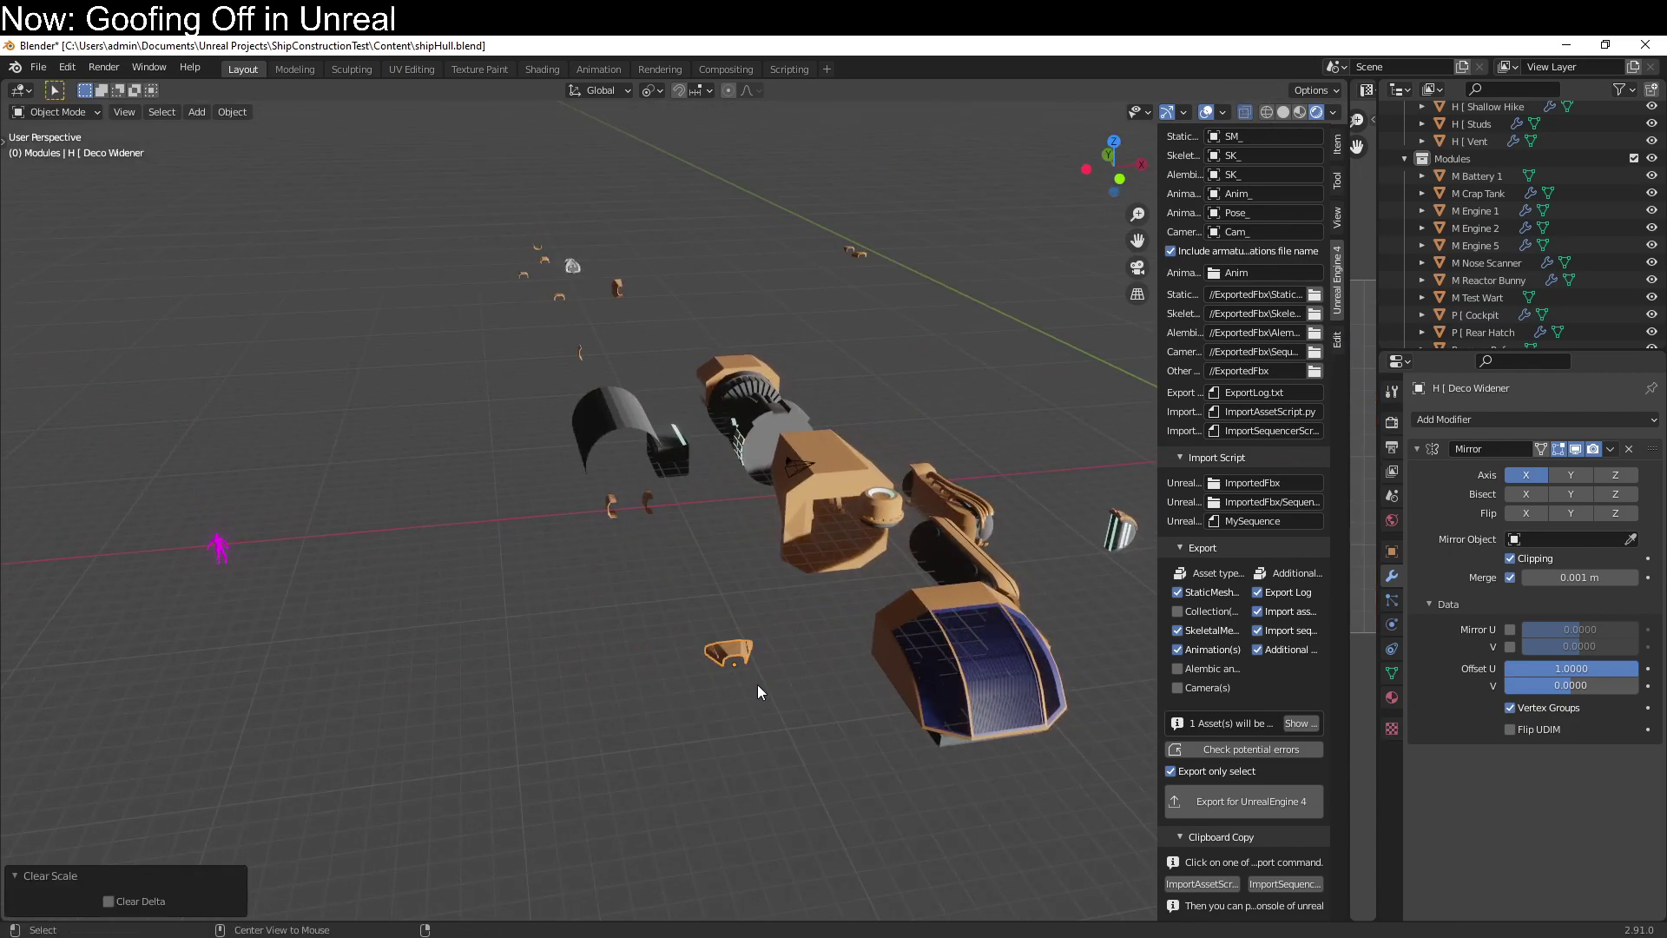
{"action": "scroll", "coordinate": [711, 686], "scroll_direction": "up", "scroll_amount": 1}
{"action": "scroll", "coordinate": [722, 693], "scroll_direction": "down", "scroll_amount": 1}
{"action": "scroll", "coordinate": [723, 693], "scroll_direction": "up", "scroll_amount": 1}
{"action": "scroll", "coordinate": [723, 693], "scroll_direction": "up", "scroll_amount": 2}
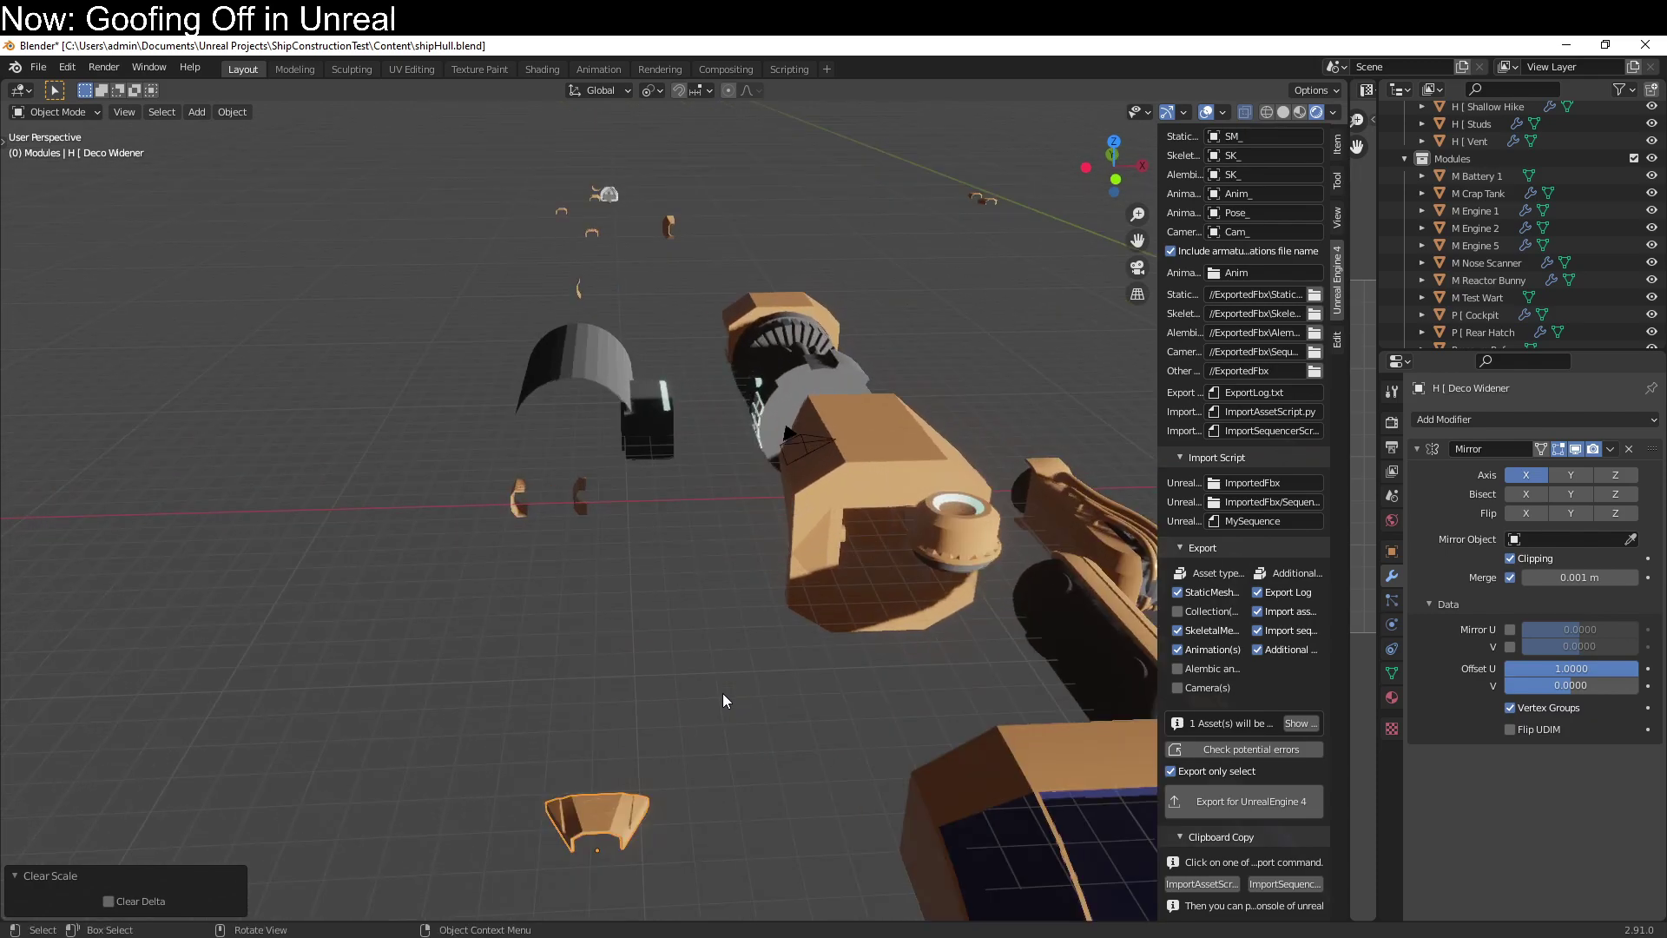
Select the Studs hull part and move its Solidify modifier ahead of Mirror in the stack.
{"action": "left_click", "coordinate": [584, 503]}
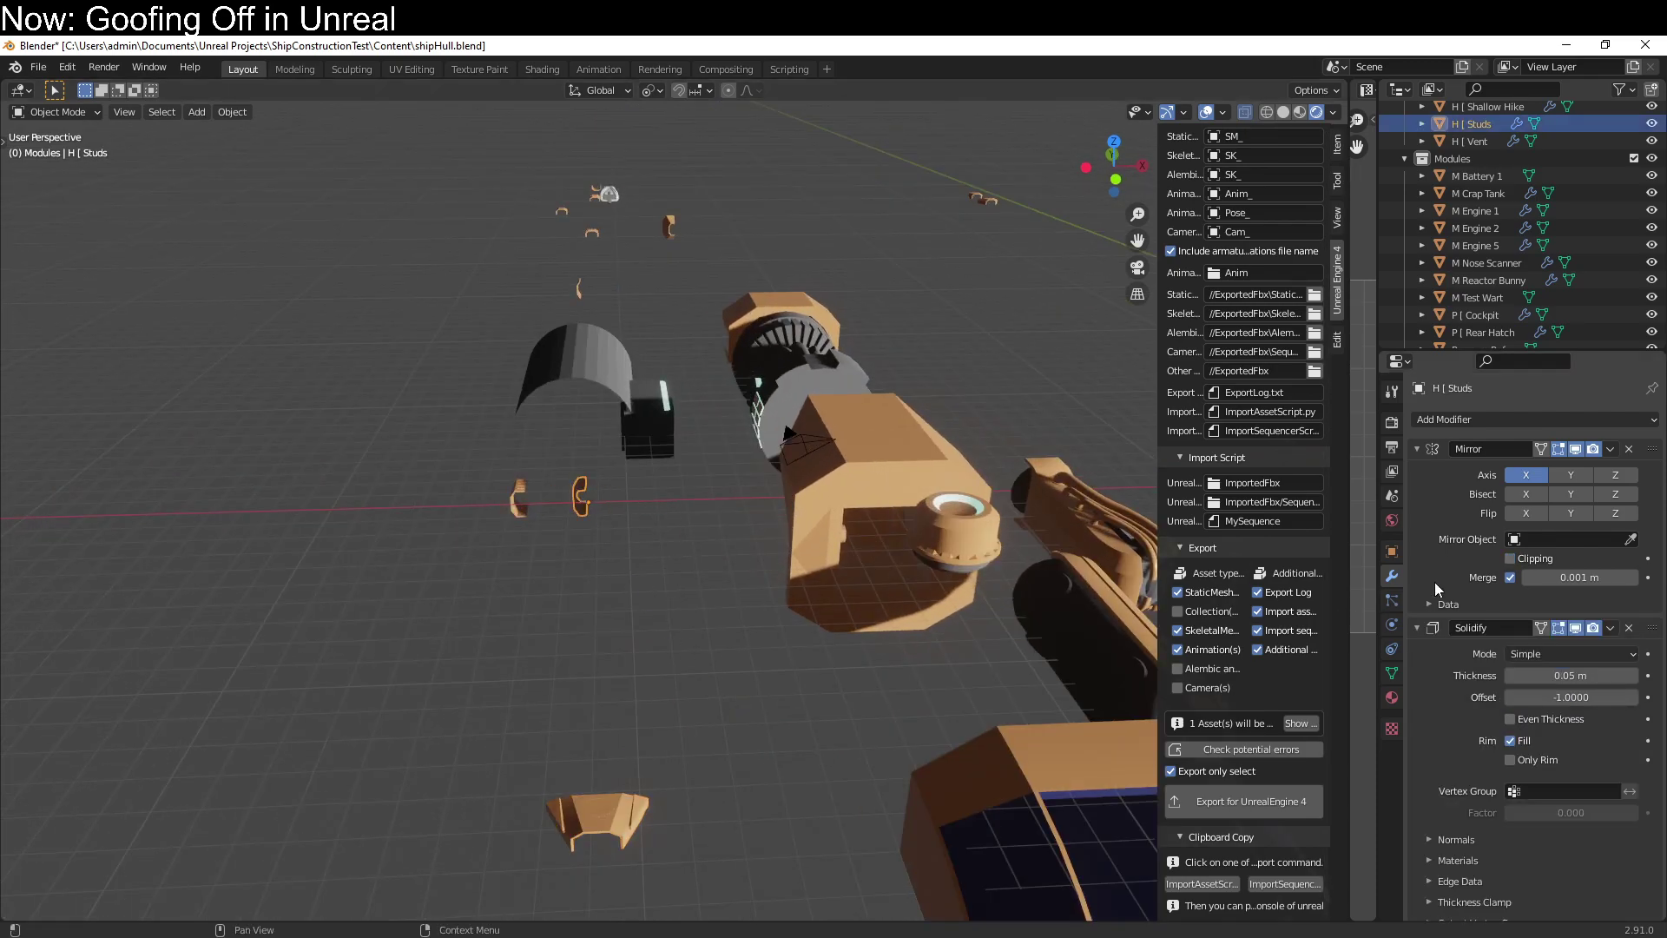
{"action": "left_click", "coordinate": [1611, 627]}
{"action": "left_click", "coordinate": [1555, 697]}
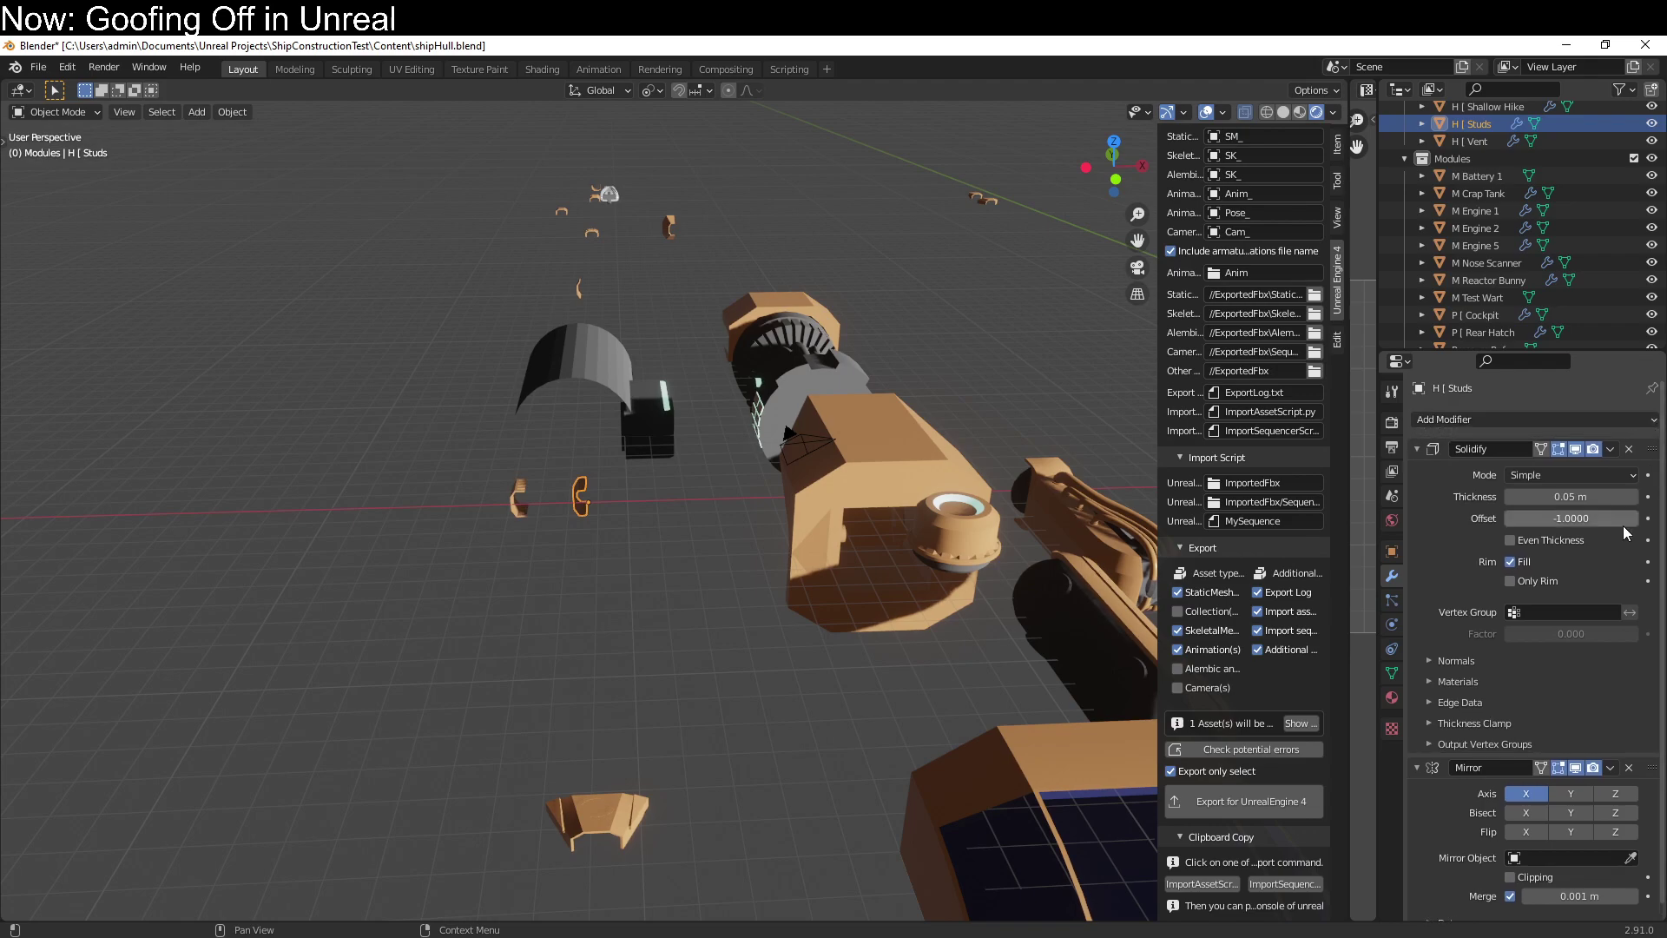
Set the Studs' Solidify mode to Complex and remove the keyframe added to that property.
{"action": "left_click", "coordinate": [1647, 475]}
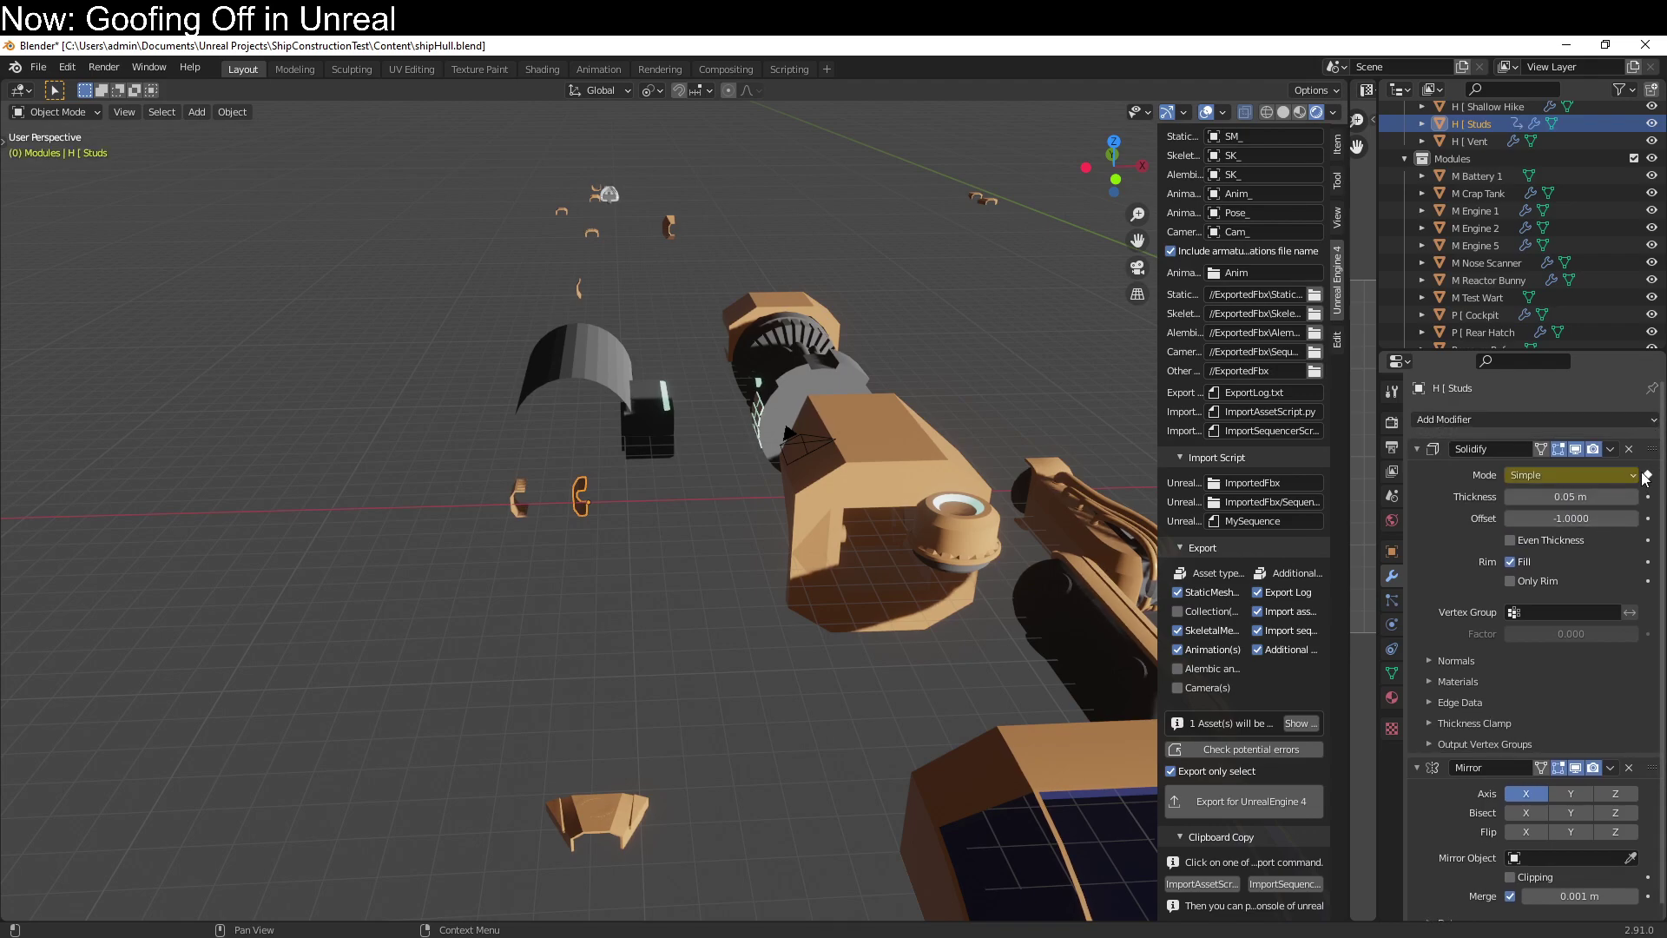
{"action": "left_click", "coordinate": [1635, 476]}
{"action": "left_click", "coordinate": [1530, 515]}
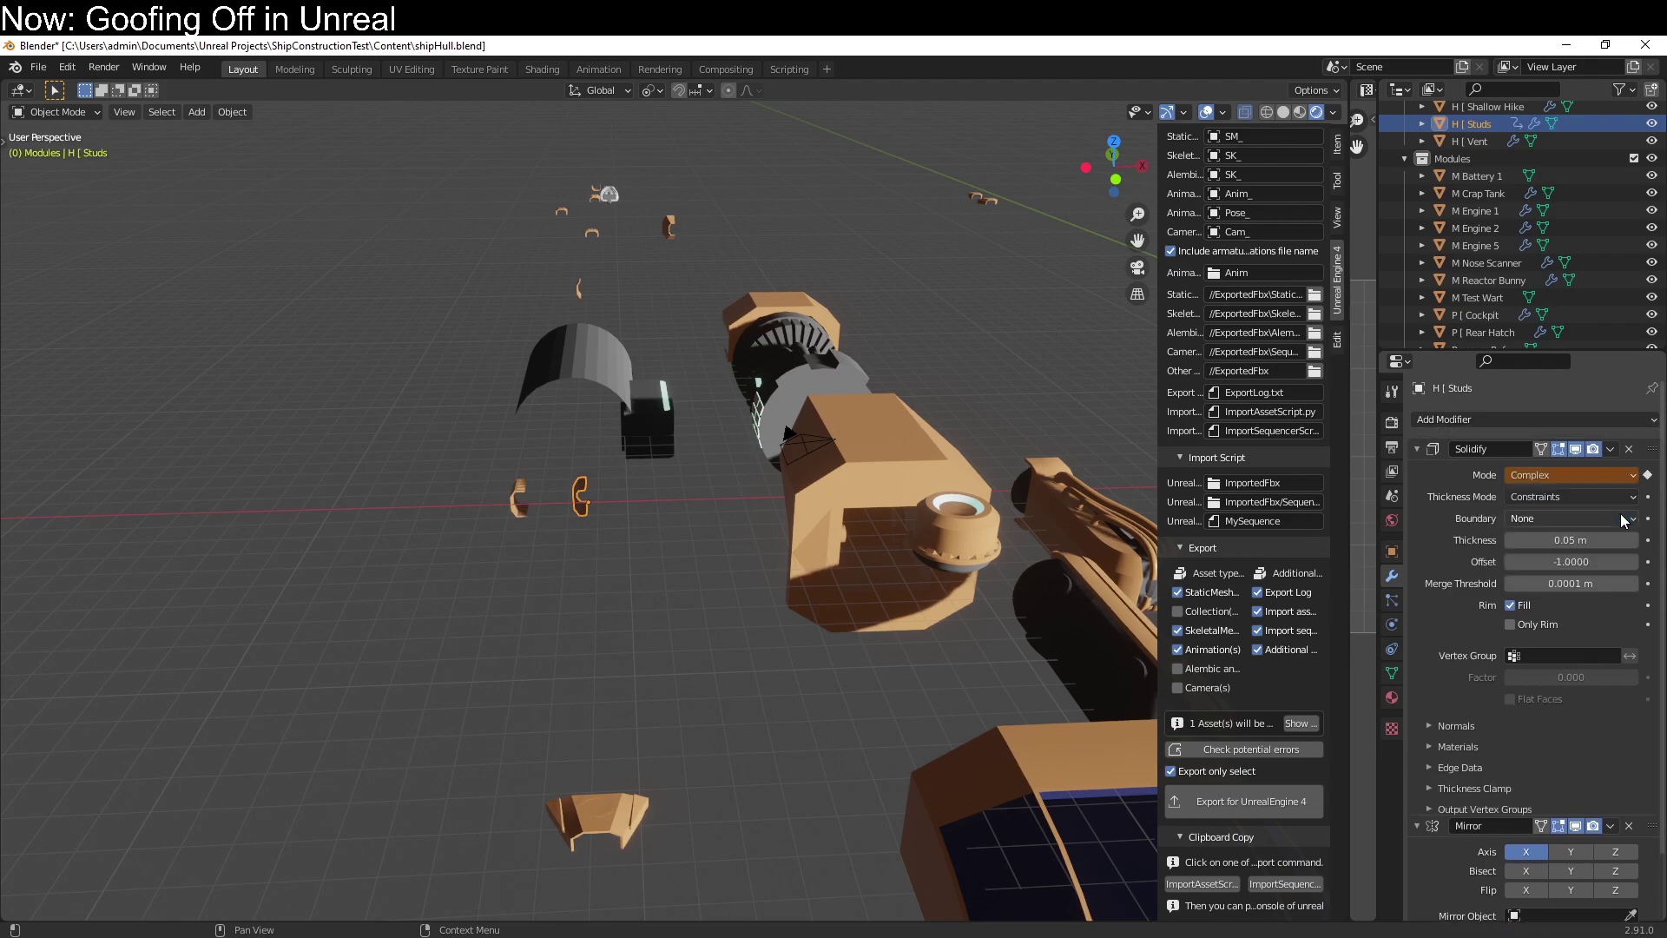
{"action": "left_click", "coordinate": [1648, 475]}
{"action": "left_click", "coordinate": [1647, 475]}
{"action": "left_click", "coordinate": [1648, 476]}
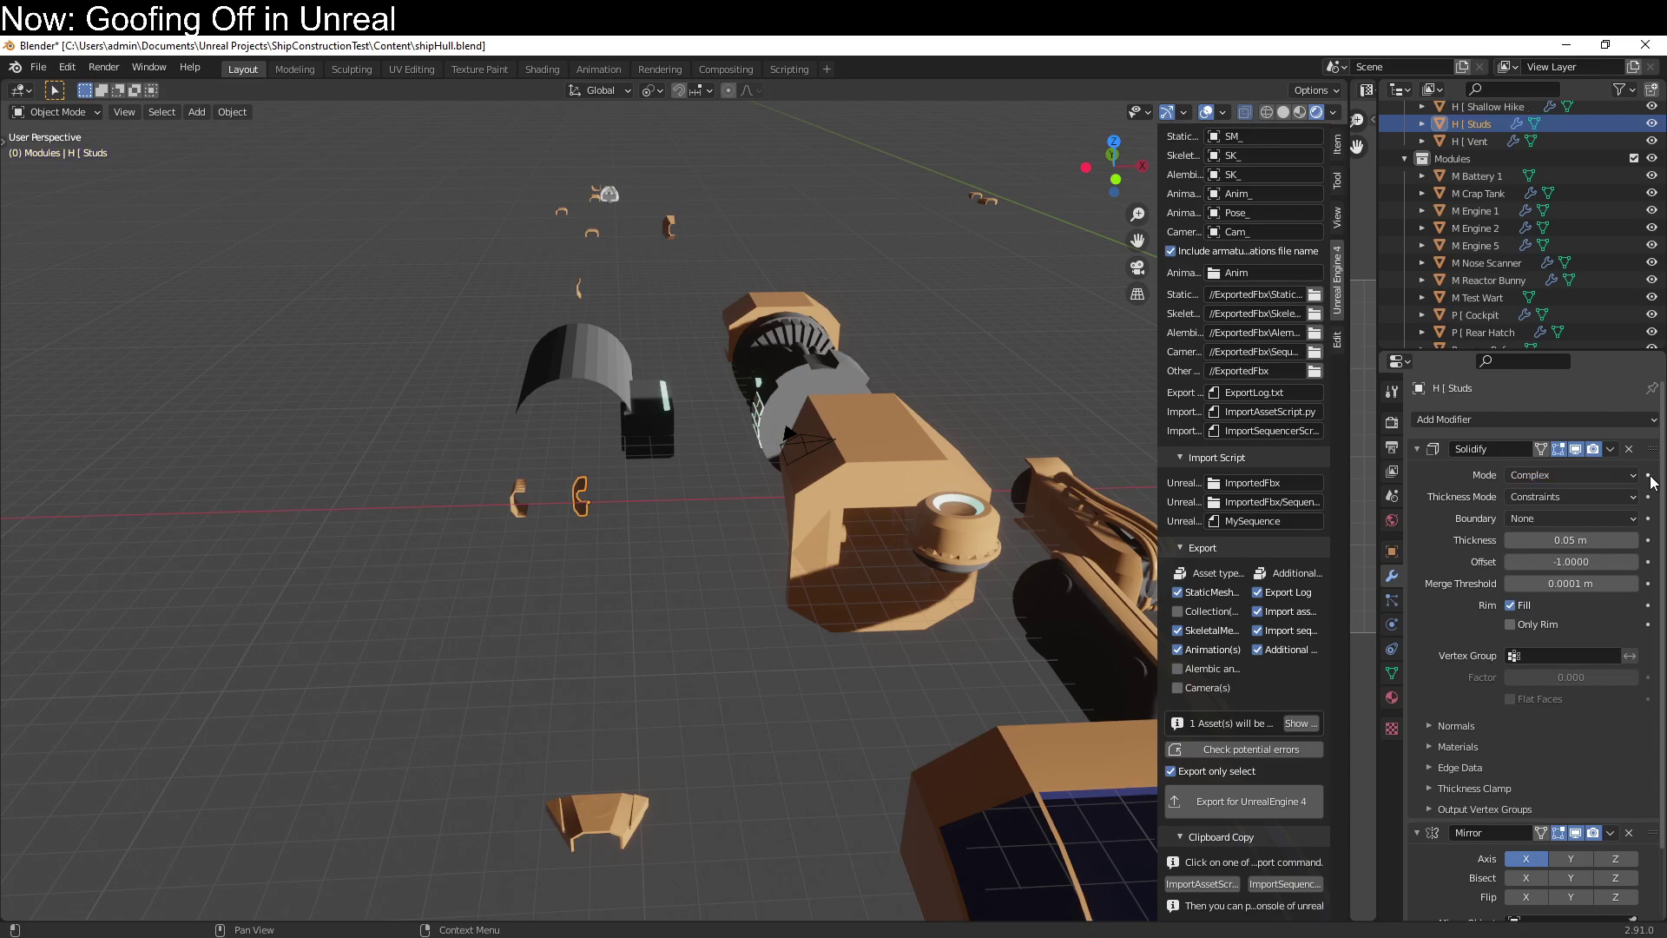
Try keyframing the Studs' Solidify mode while switching it between Simple and Complex, and remove the keyframe.
{"action": "left_click", "coordinate": [1648, 475]}
{"action": "left_click", "coordinate": [1648, 475]}
{"action": "left_click", "coordinate": [1647, 475]}
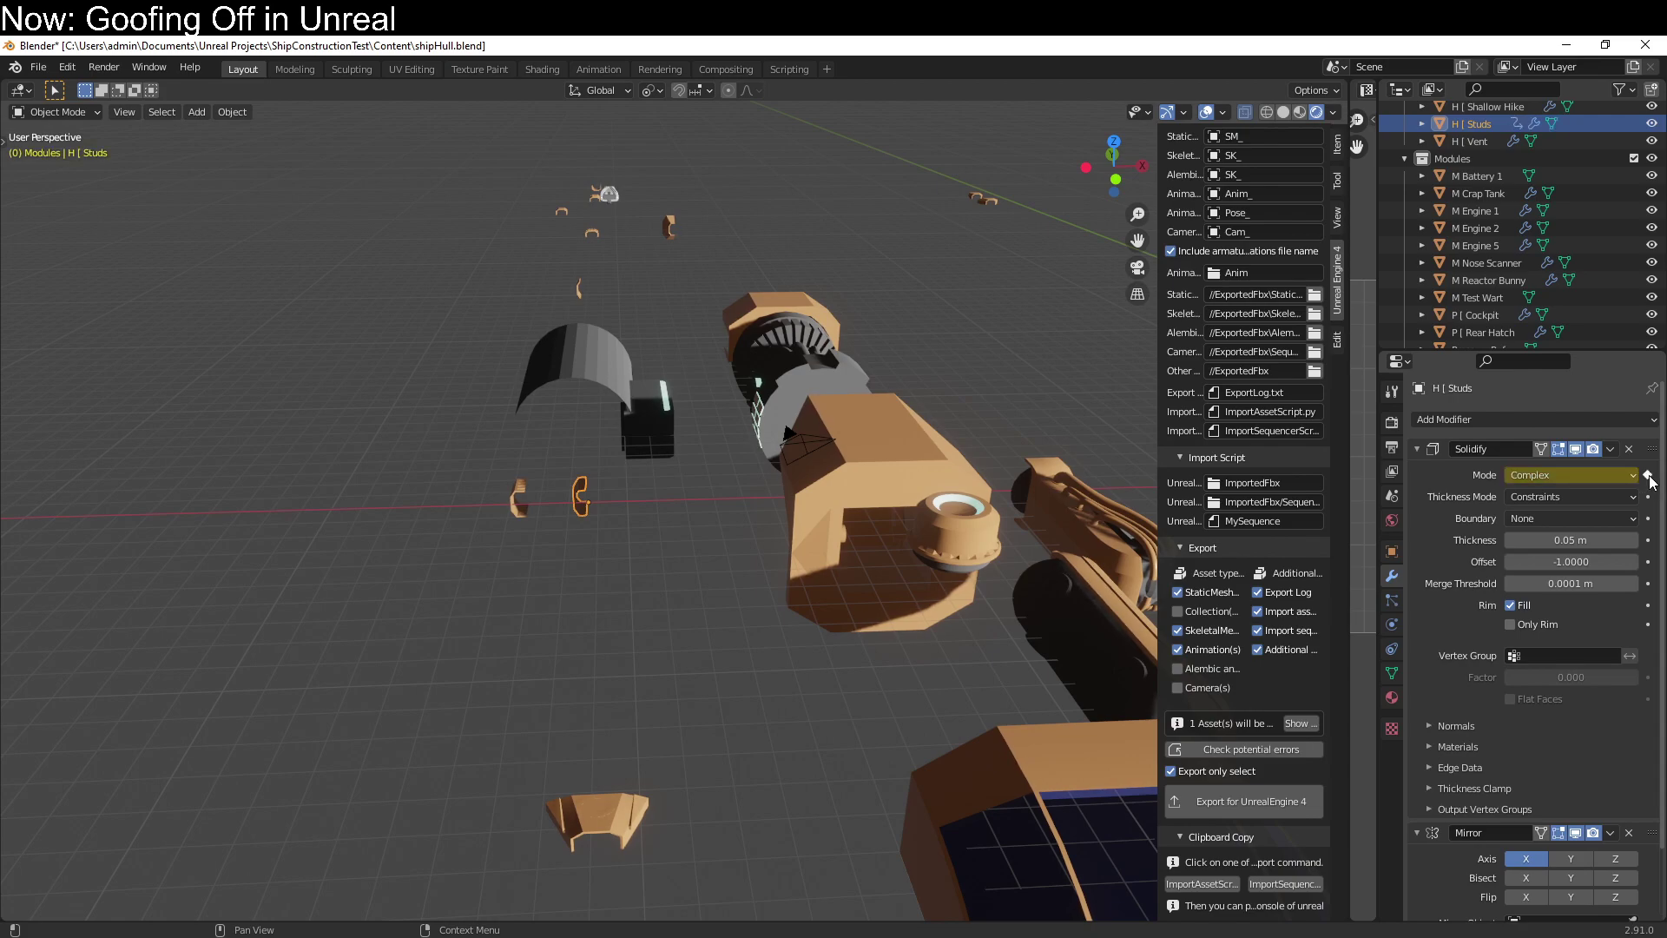
{"action": "left_click", "coordinate": [1647, 475]}
{"action": "left_click", "coordinate": [1648, 475]}
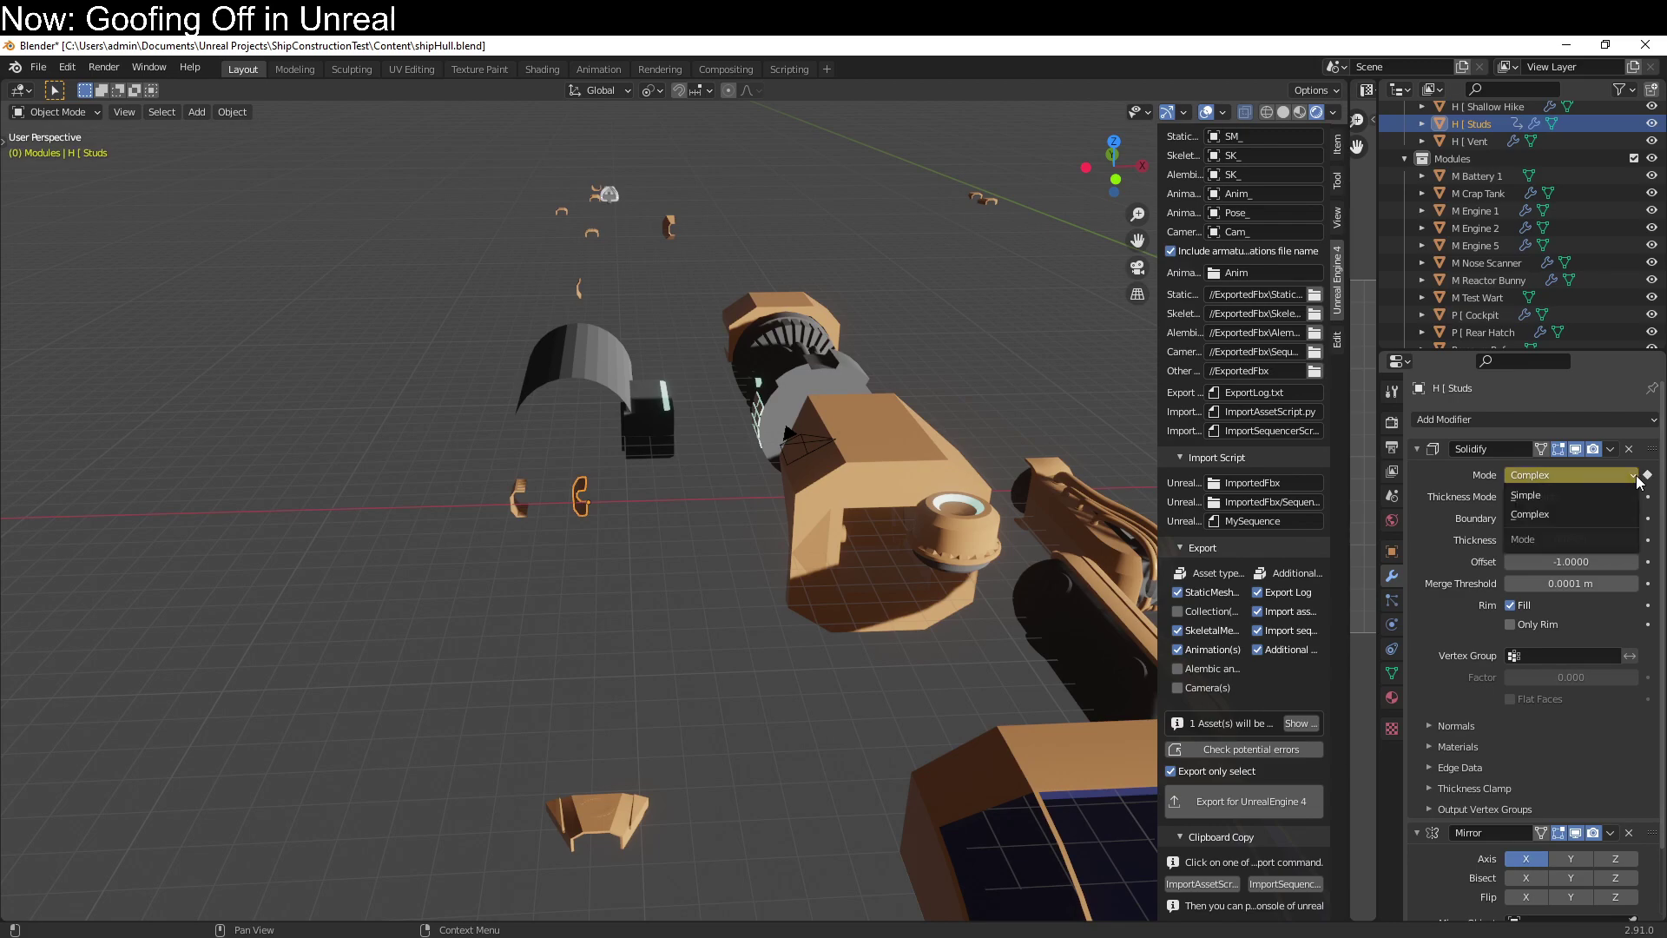
{"action": "left_click", "coordinate": [1636, 476]}
{"action": "left_click", "coordinate": [1633, 495]}
{"action": "left_click", "coordinate": [1636, 478]}
{"action": "left_click", "coordinate": [1633, 514]}
{"action": "left_click", "coordinate": [1648, 476]}
{"action": "left_click", "coordinate": [1648, 476]}
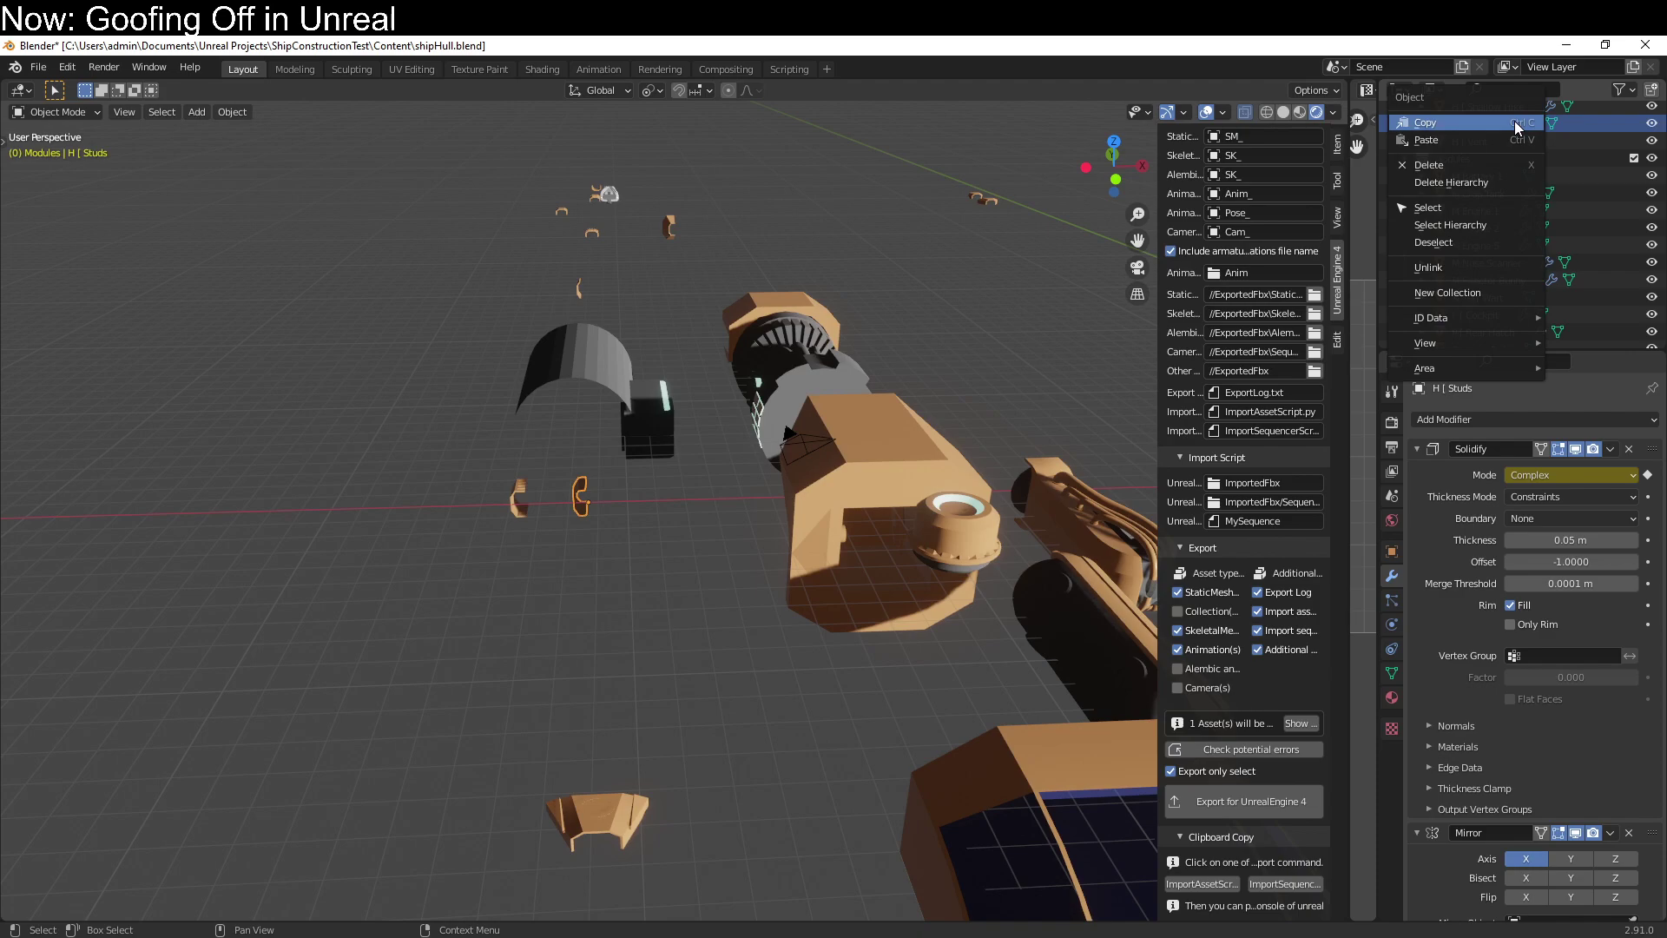
{"action": "left_click", "coordinate": [1648, 476]}
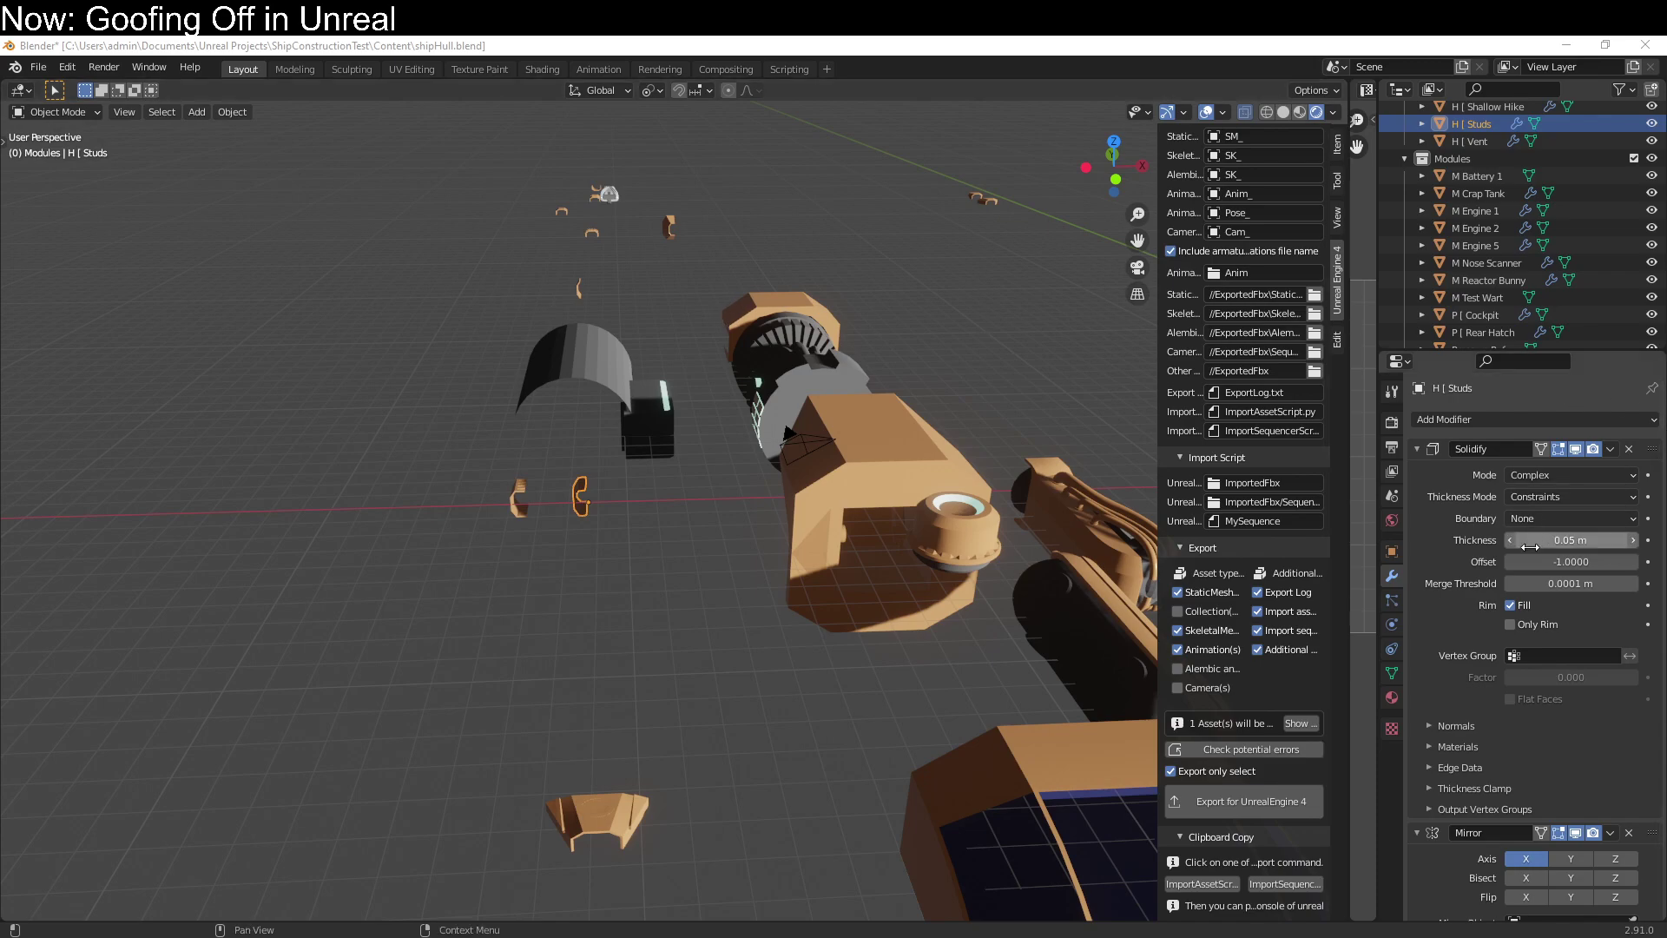
{"action": "scroll", "coordinate": [1528, 651], "scroll_direction": "down", "scroll_amount": 2}
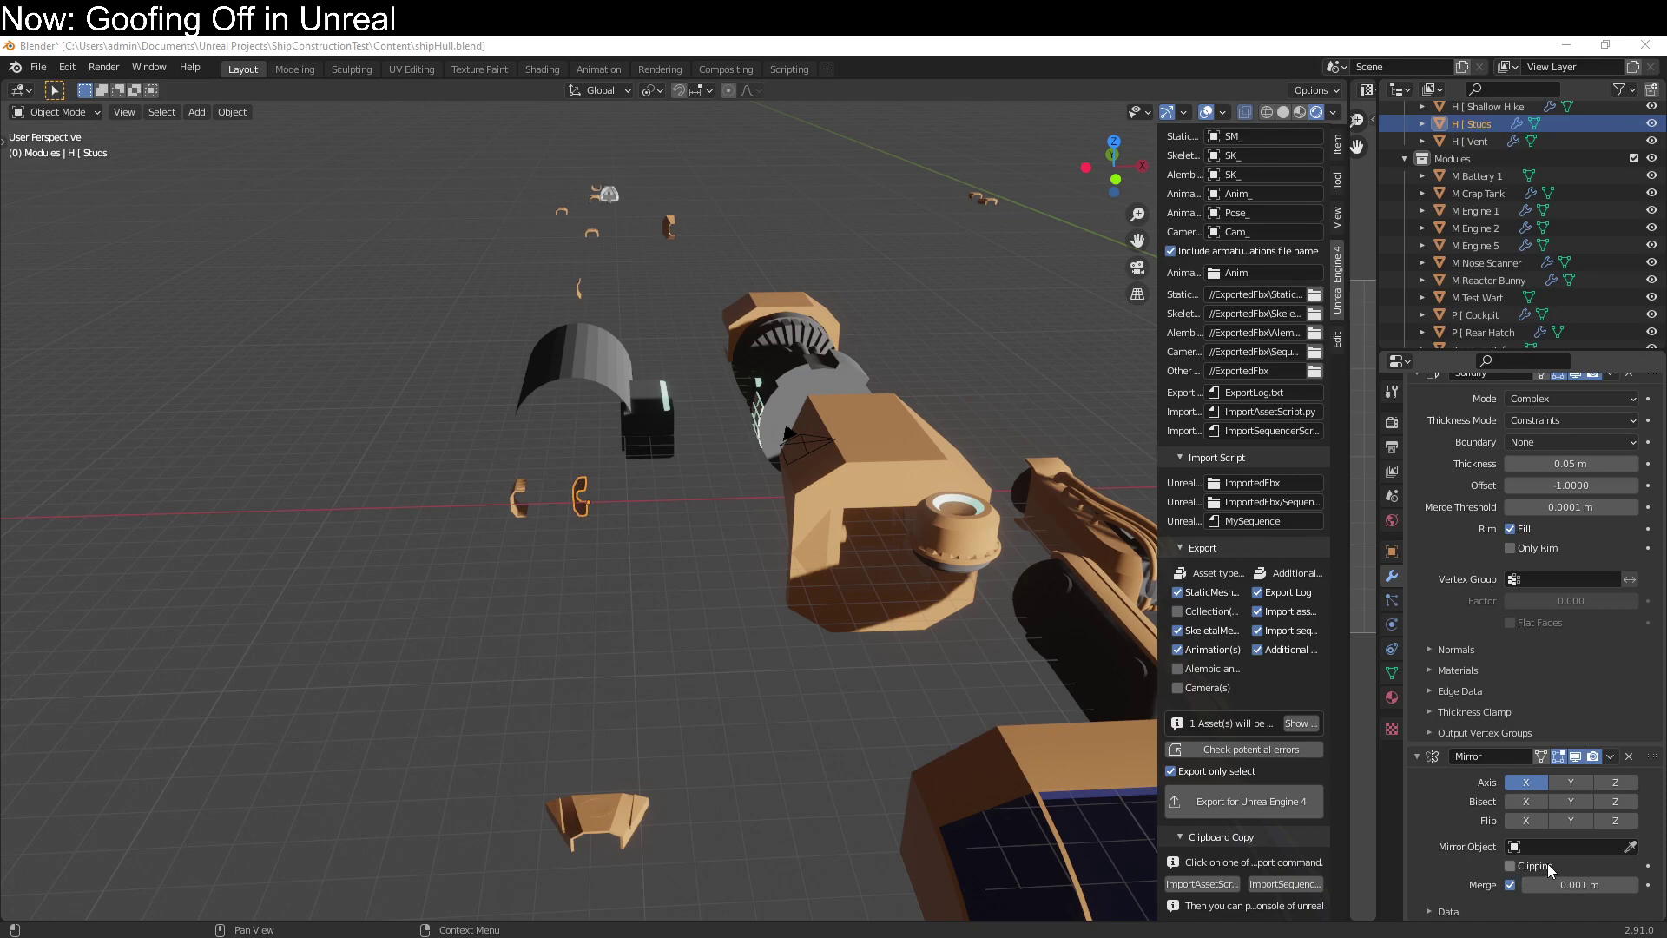
{"action": "right_click", "coordinate": [1650, 874]}
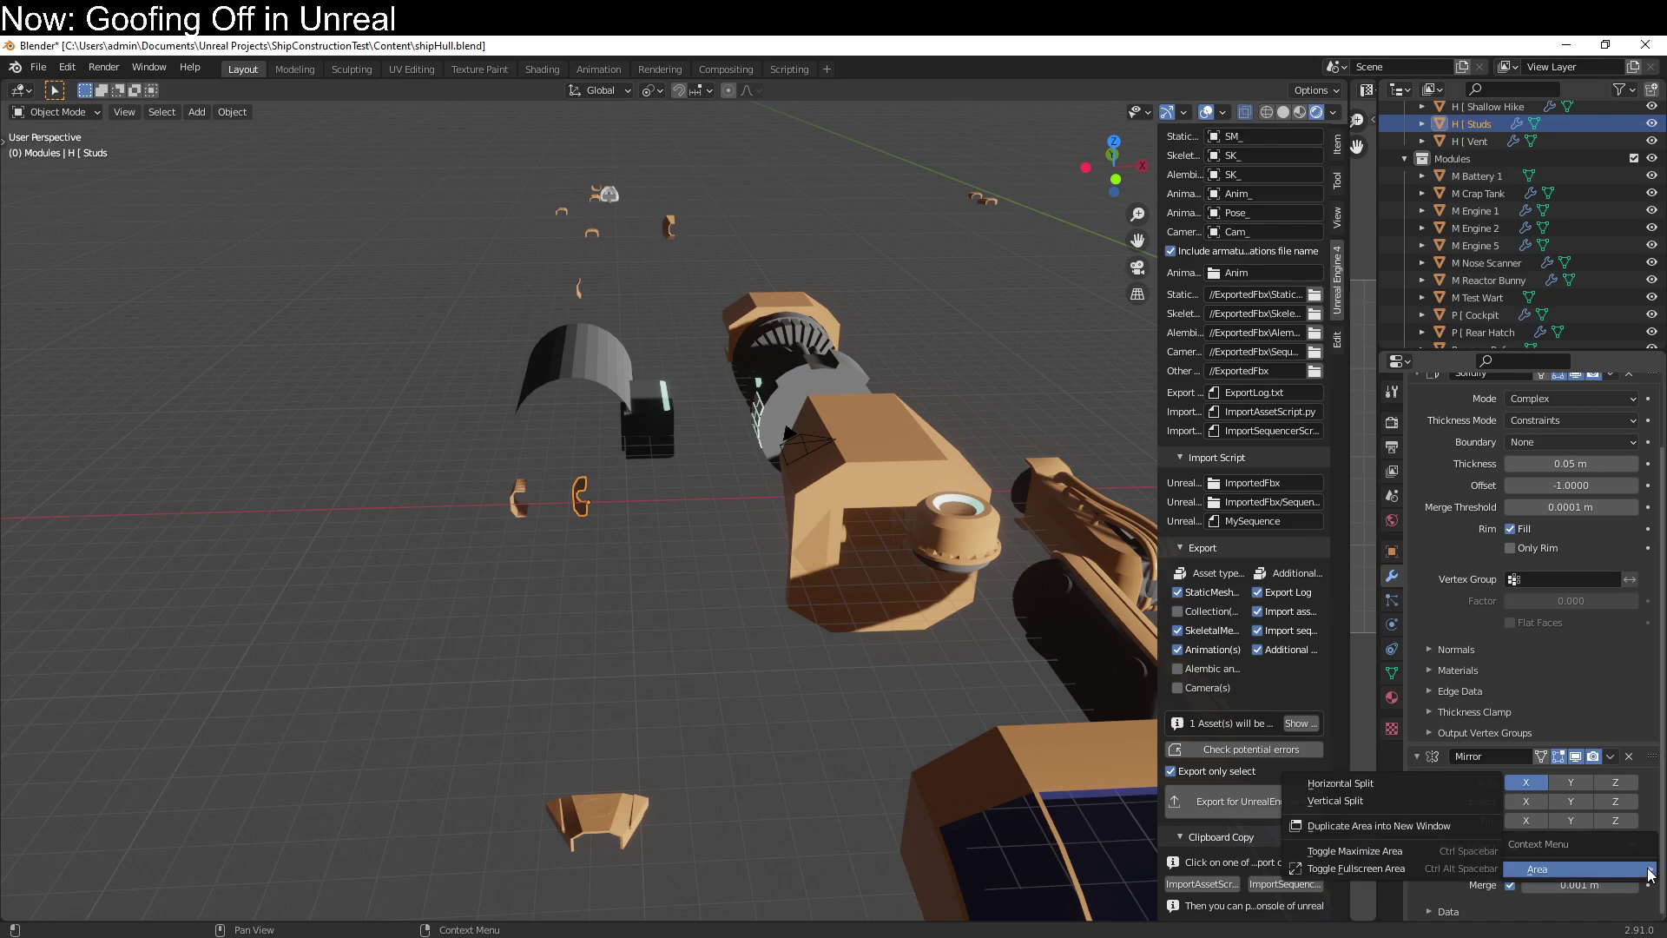
{"action": "key", "text": "Escape"}
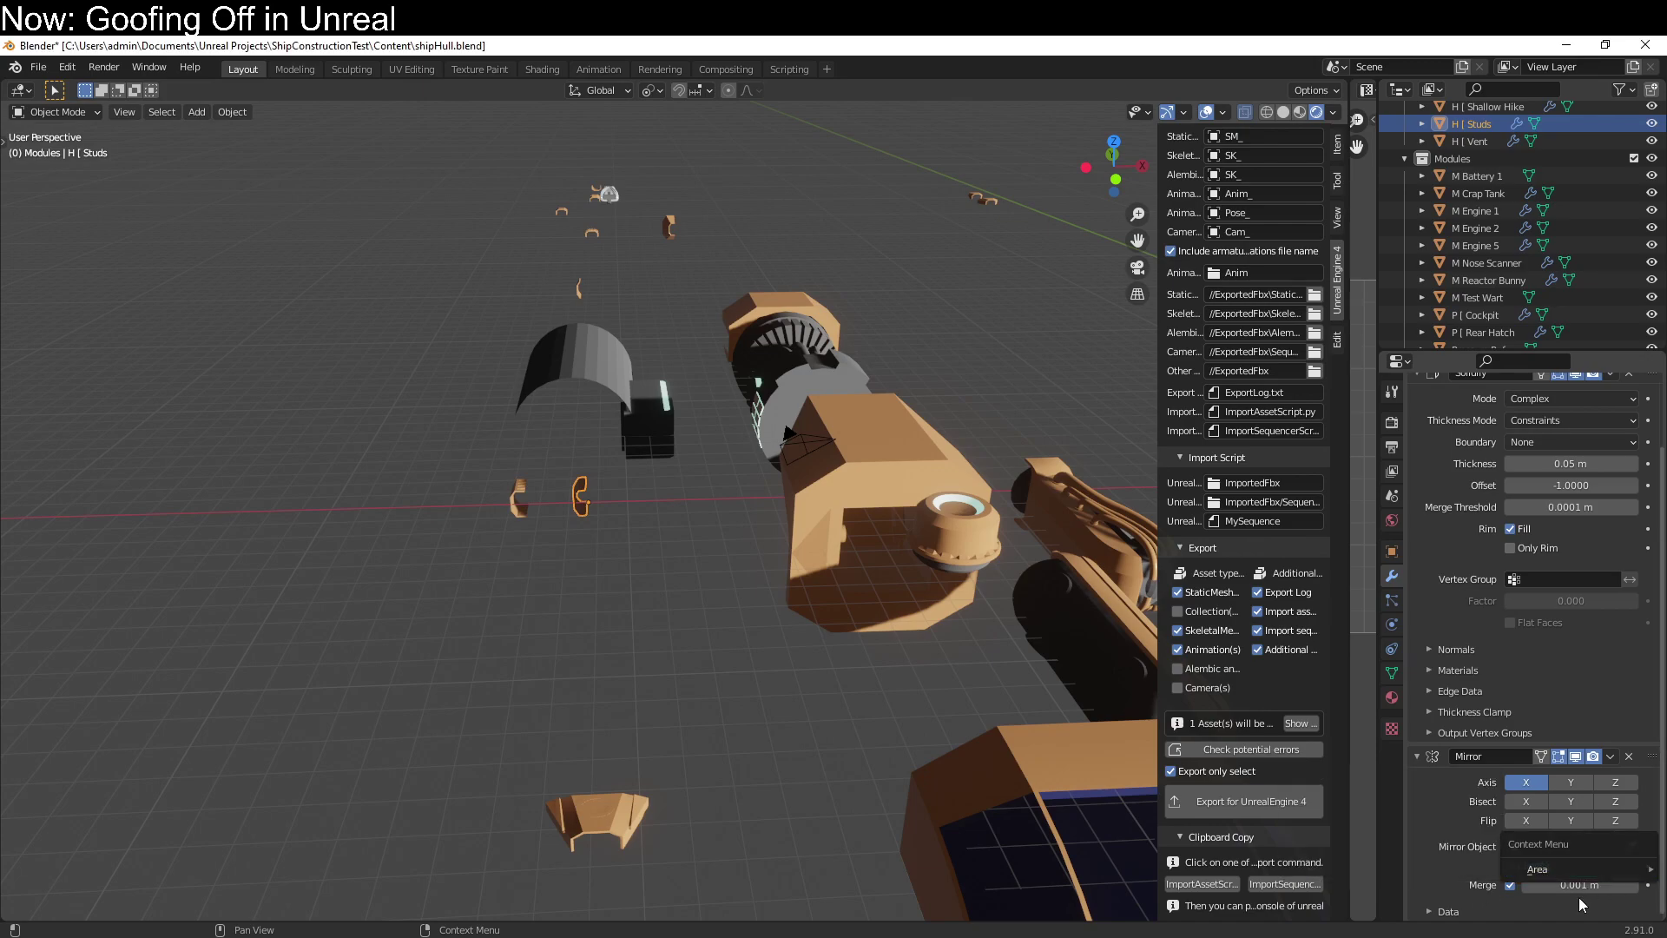
{"action": "left_click", "coordinate": [1648, 866]}
{"action": "left_click", "coordinate": [1648, 866]}
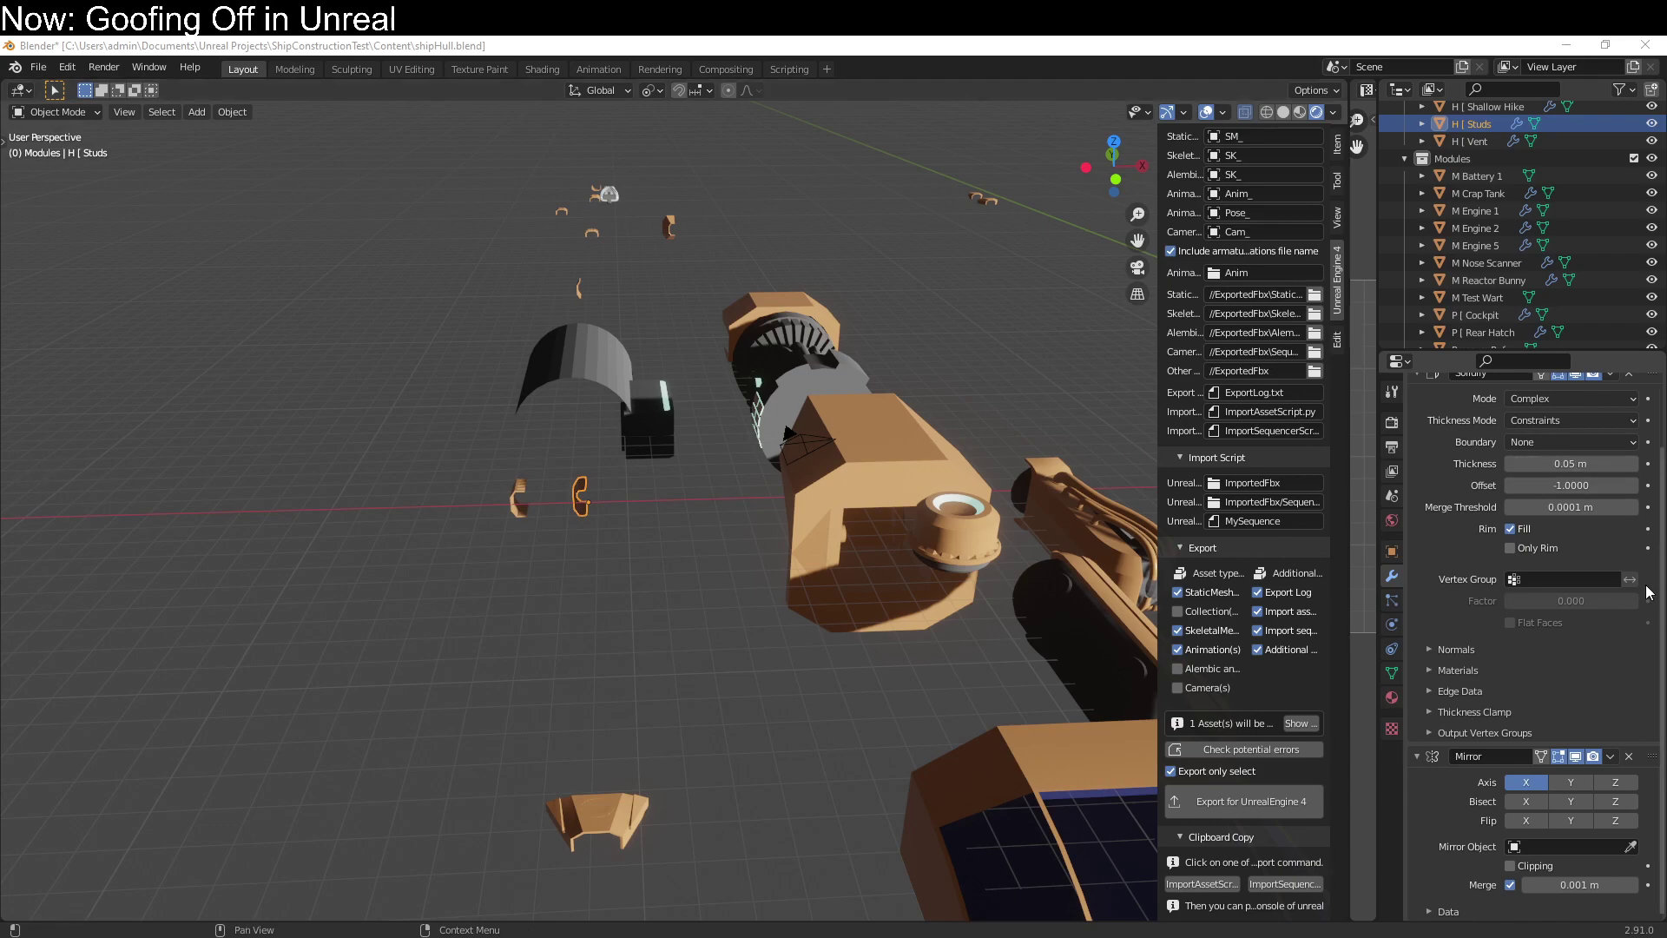
{"action": "left_click", "coordinate": [1560, 691]}
{"action": "left_click", "coordinate": [1560, 692]}
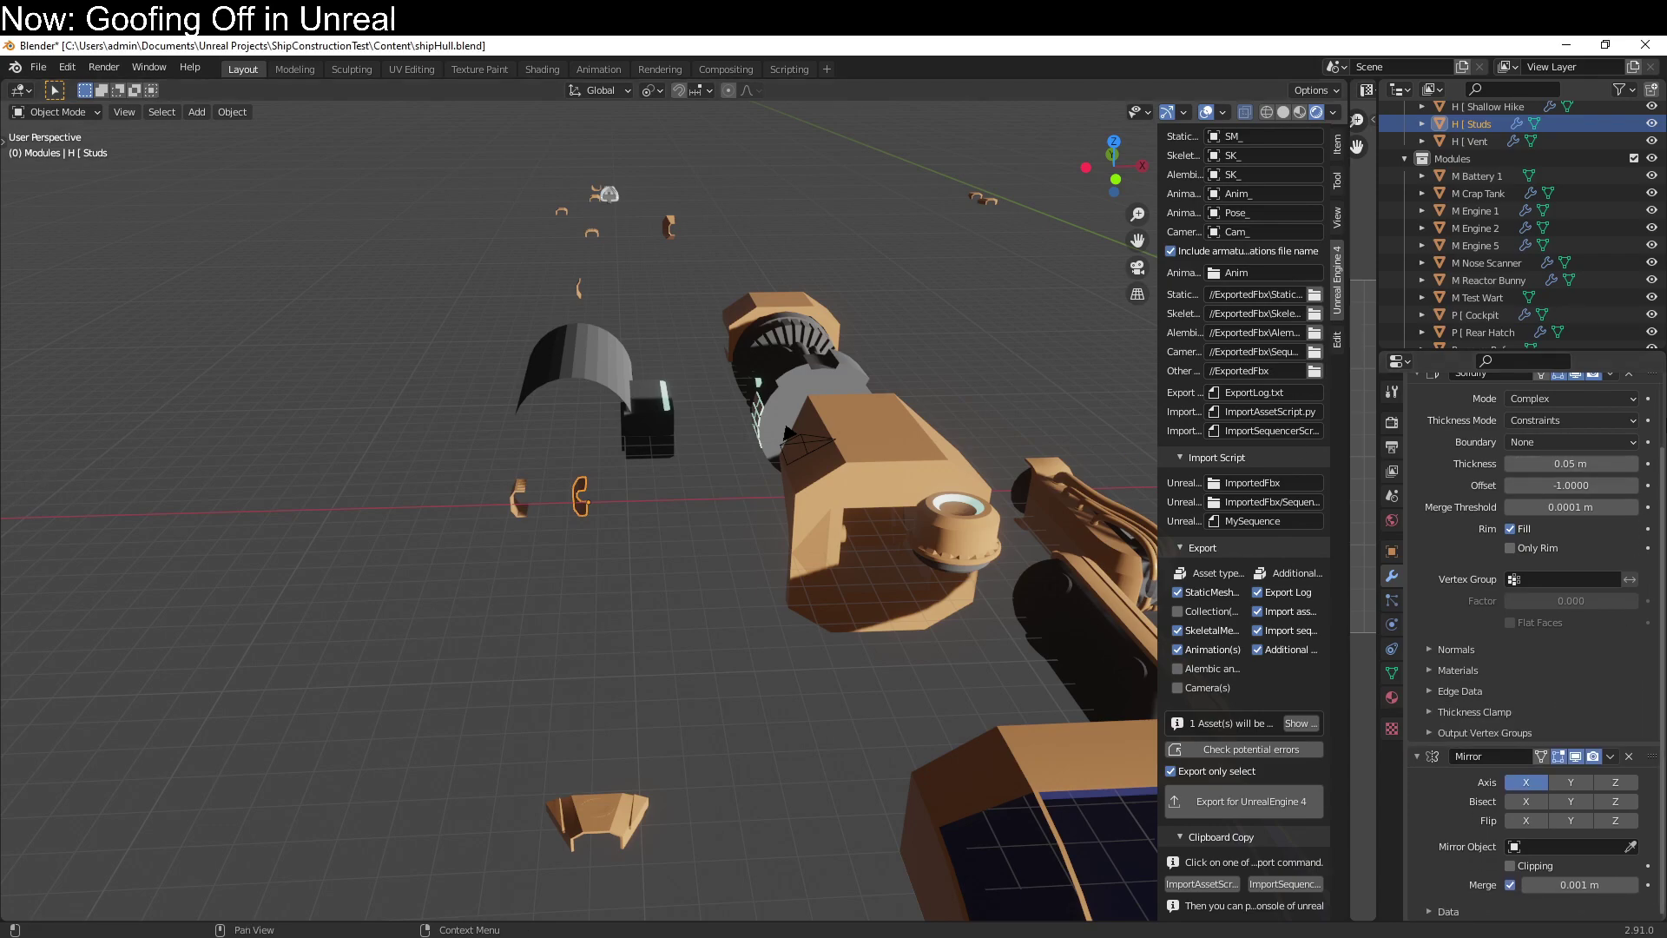
Toggle the animation keyframe on the Studs' Solidify mode, leaving the Complex setting keyed.
{"action": "left_click", "coordinate": [1648, 398]}
{"action": "left_click", "coordinate": [1648, 399]}
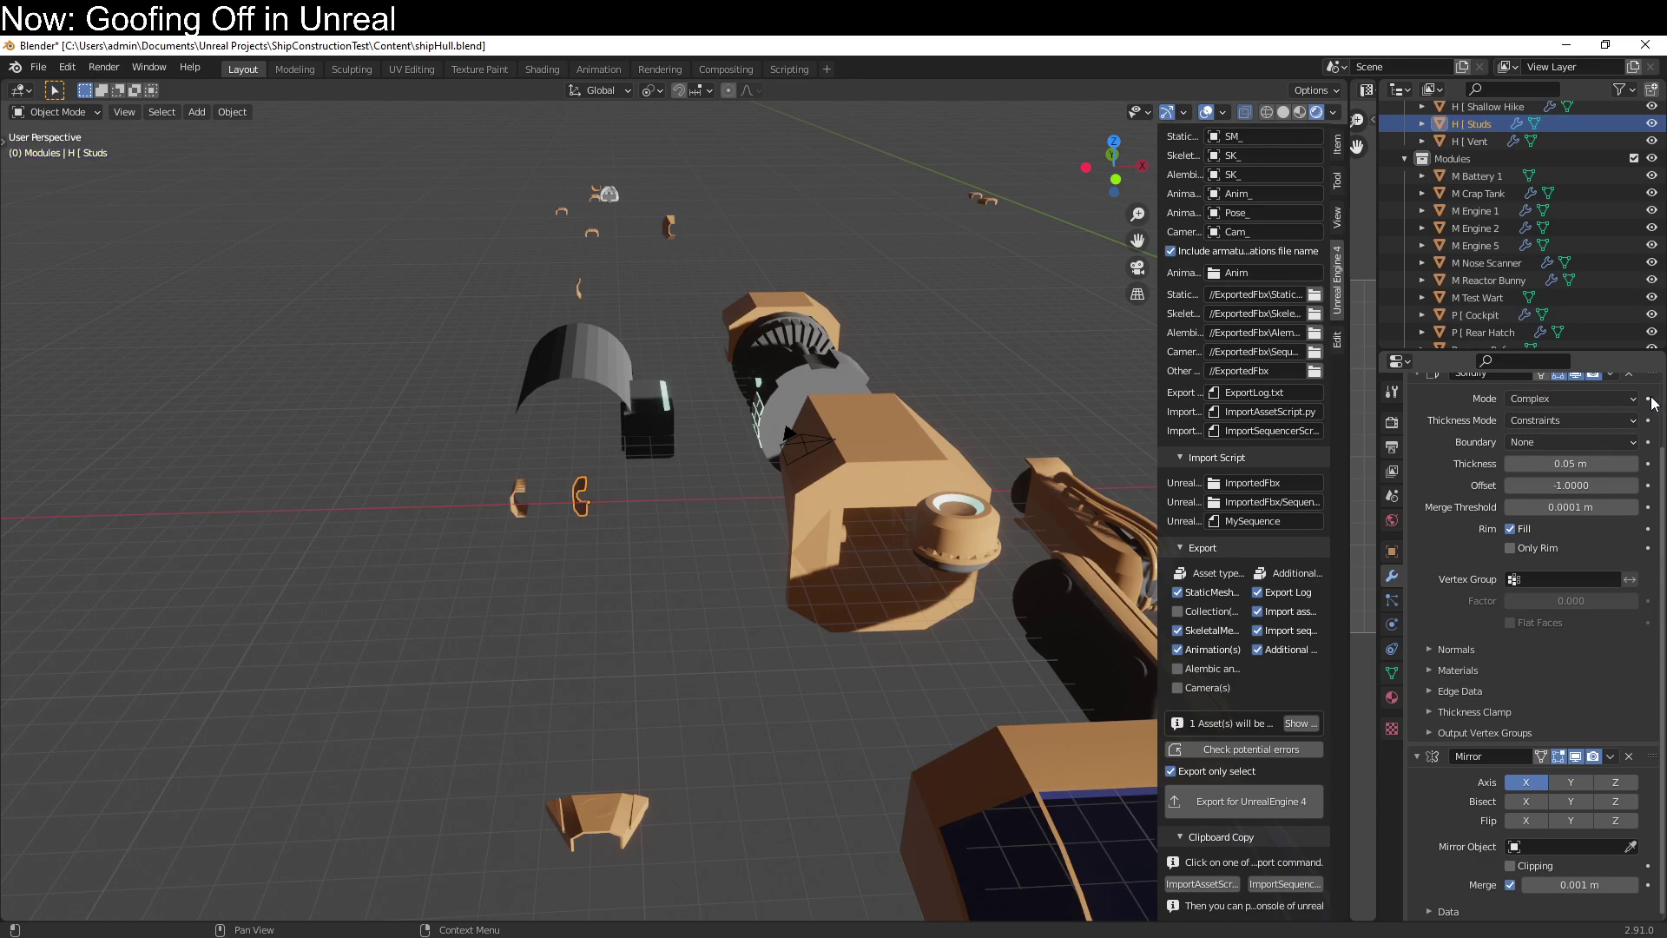
{"action": "left_click", "coordinate": [1648, 399]}
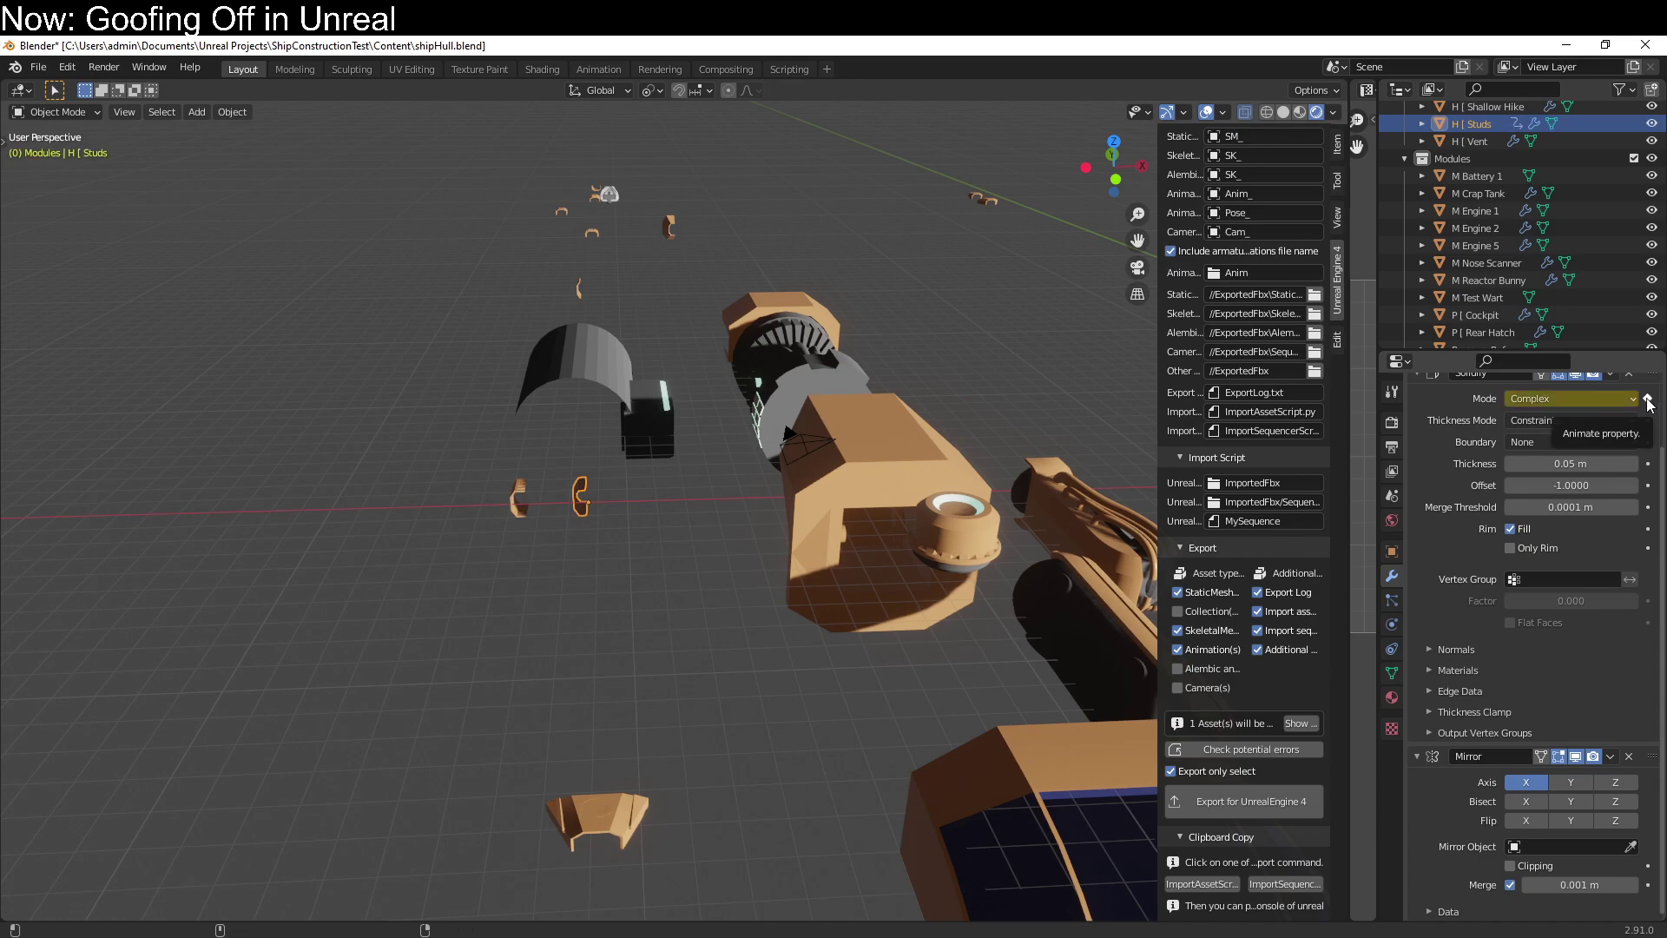
Remove the animation keyframes from the Studs' Solidify mode and offset properties.
{"action": "key", "text": "alt+Tab"}
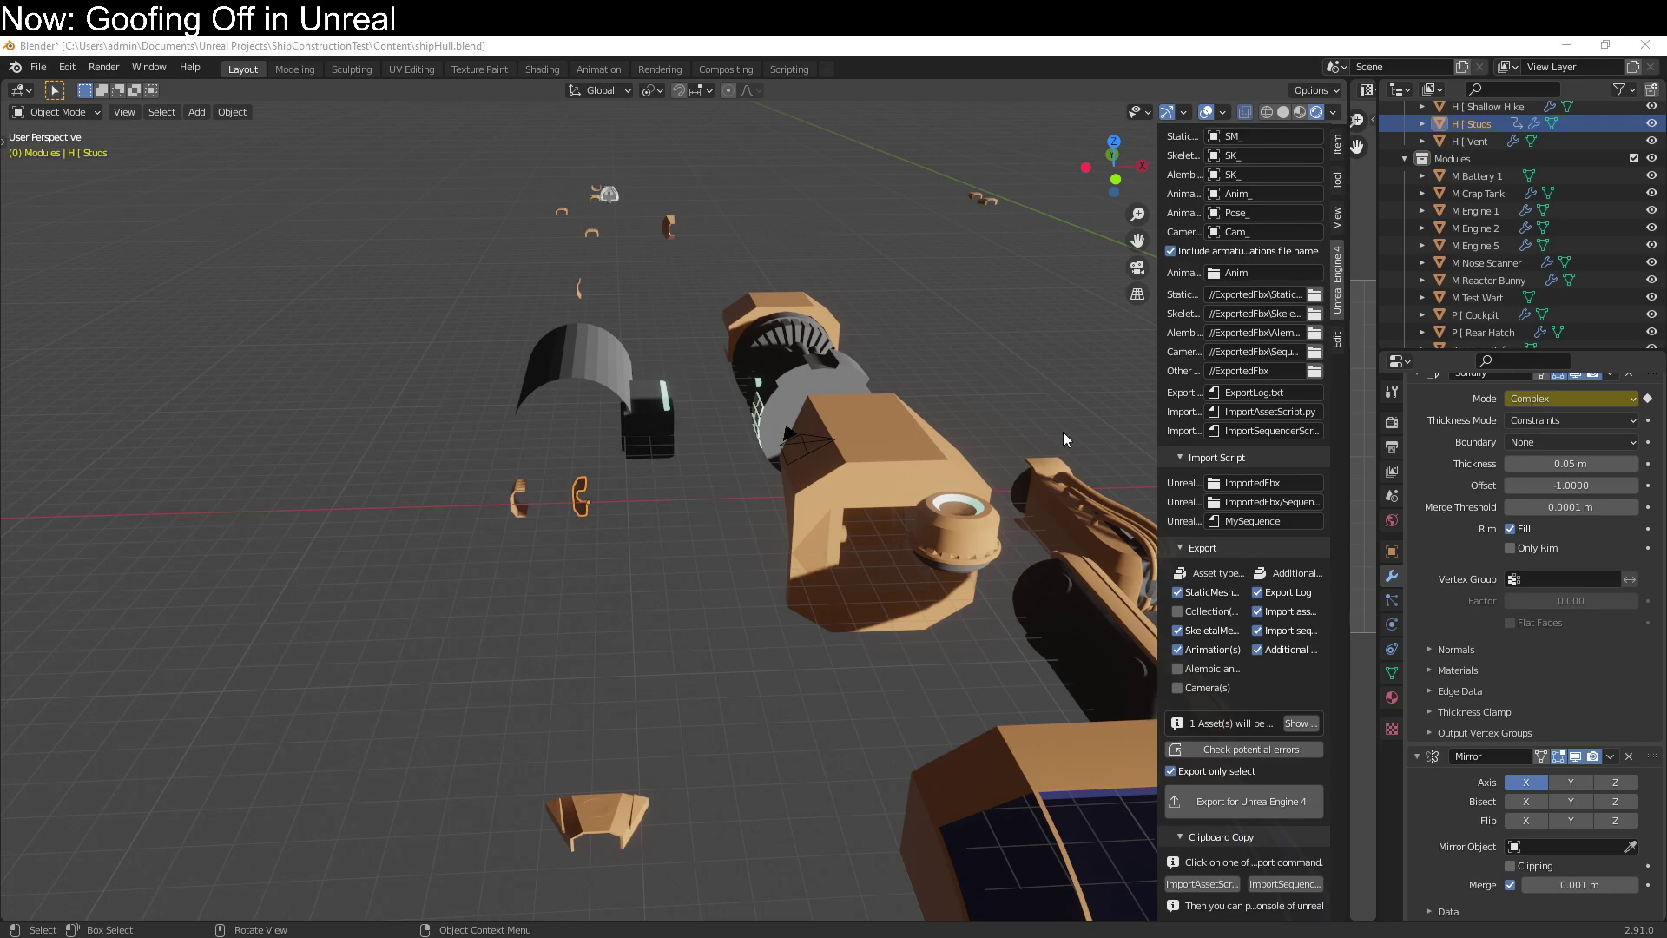
{"action": "left_click", "coordinate": [1647, 399]}
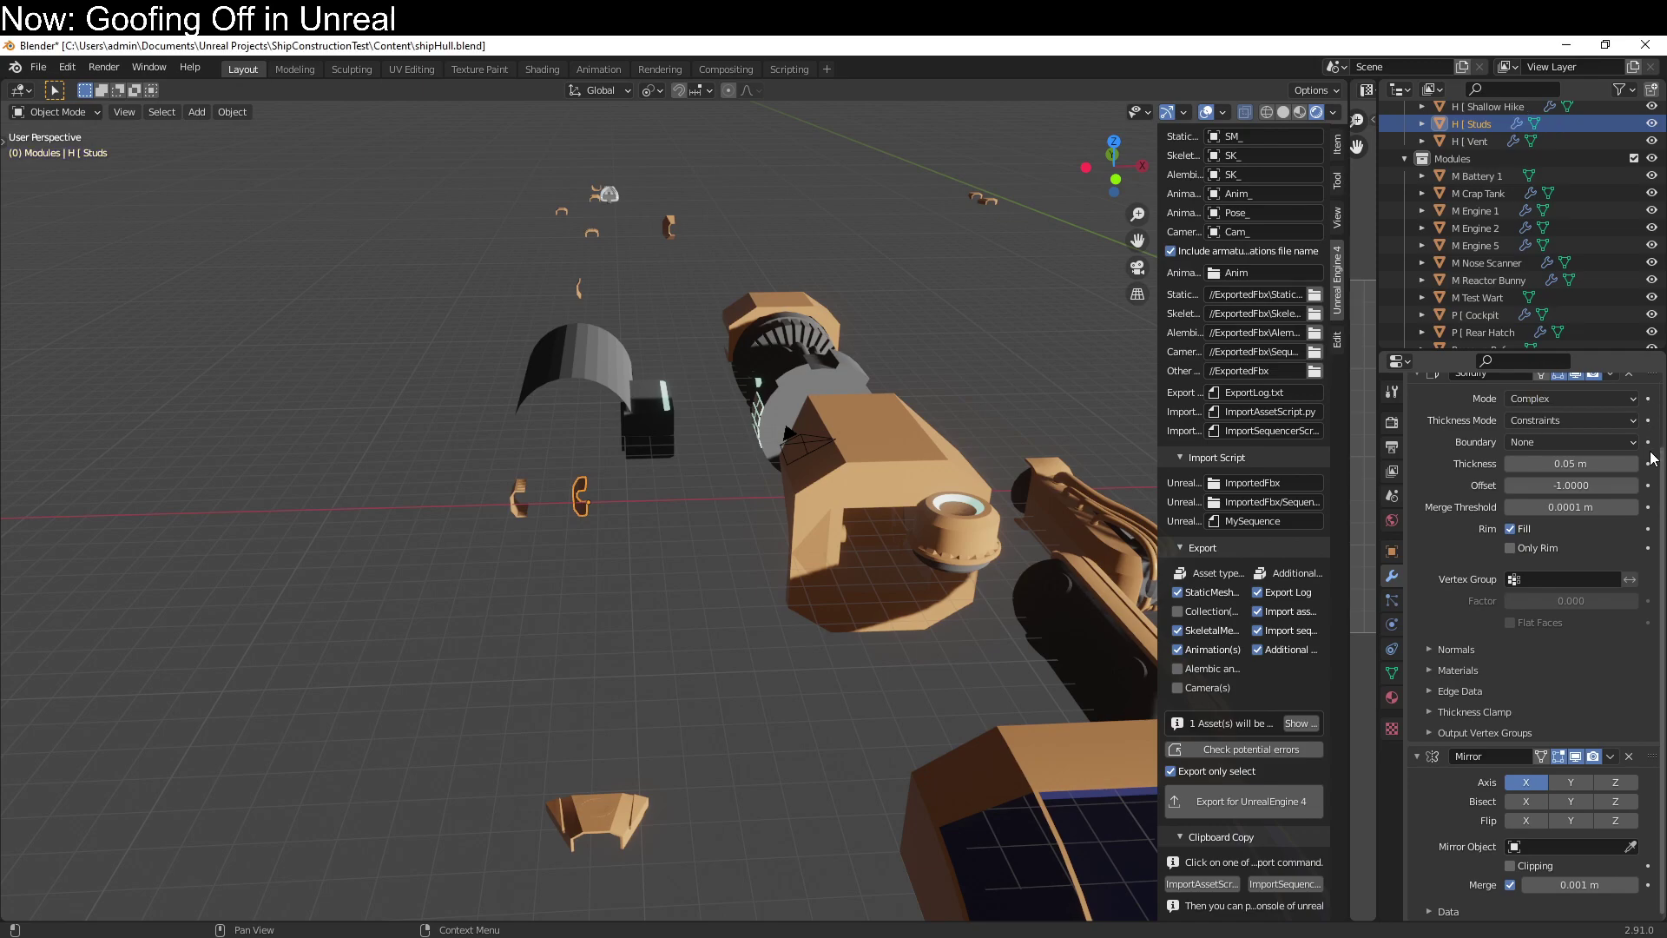
{"action": "scroll", "coordinate": [1652, 459], "scroll_direction": "up", "scroll_amount": 1}
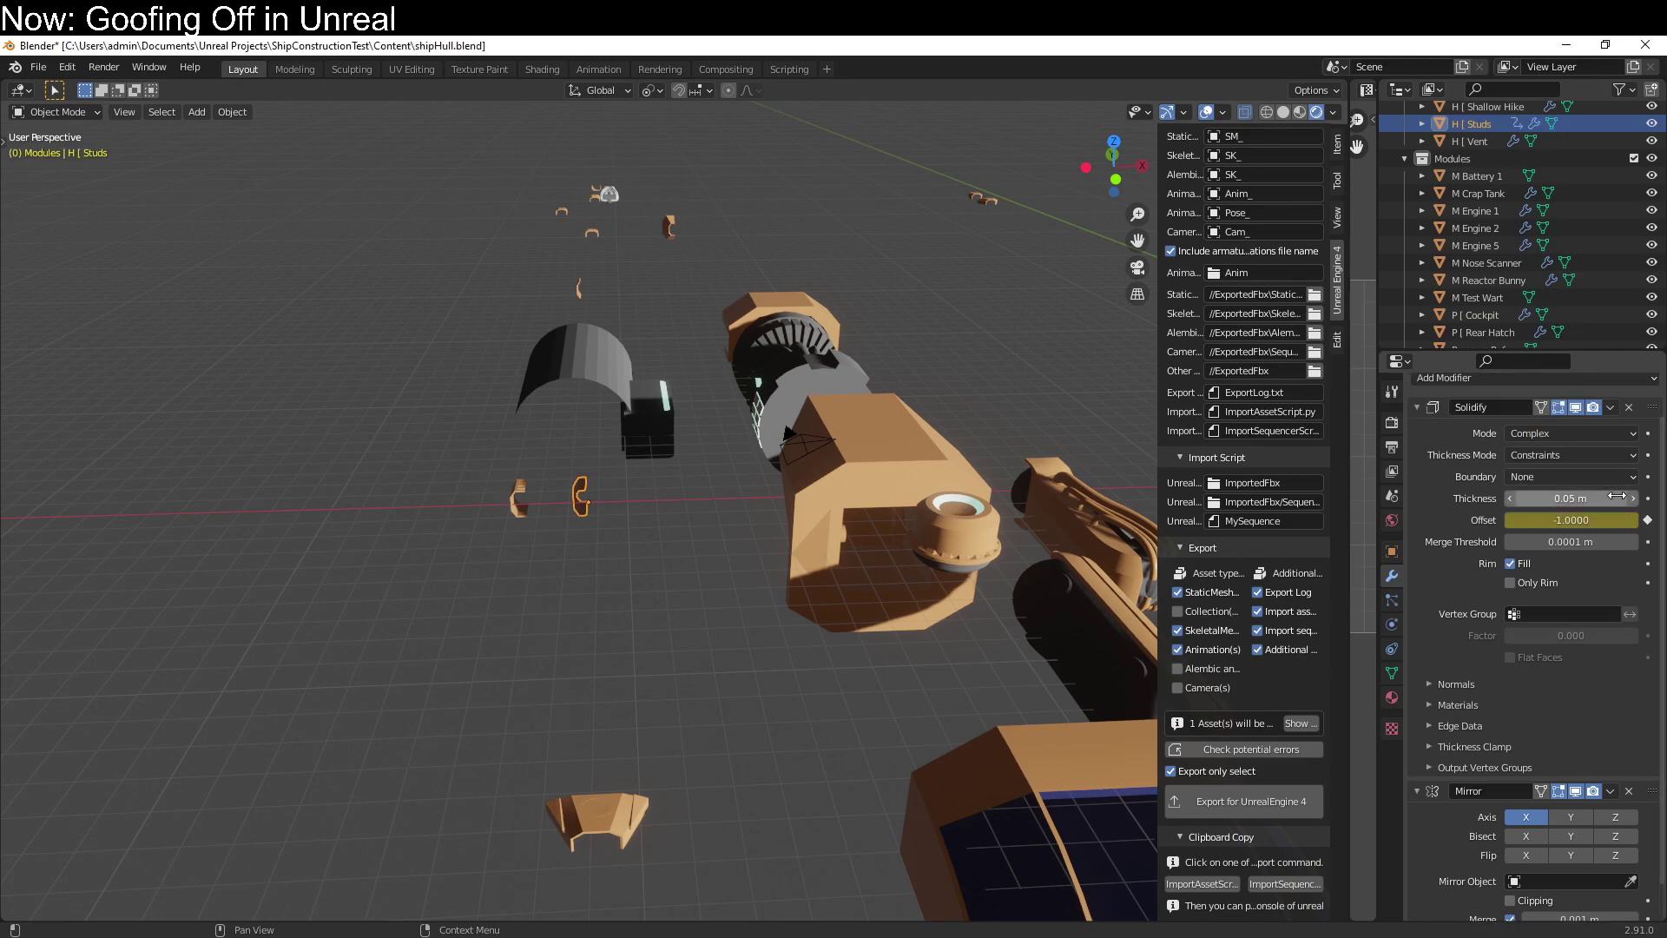
{"action": "left_click", "coordinate": [1648, 520]}
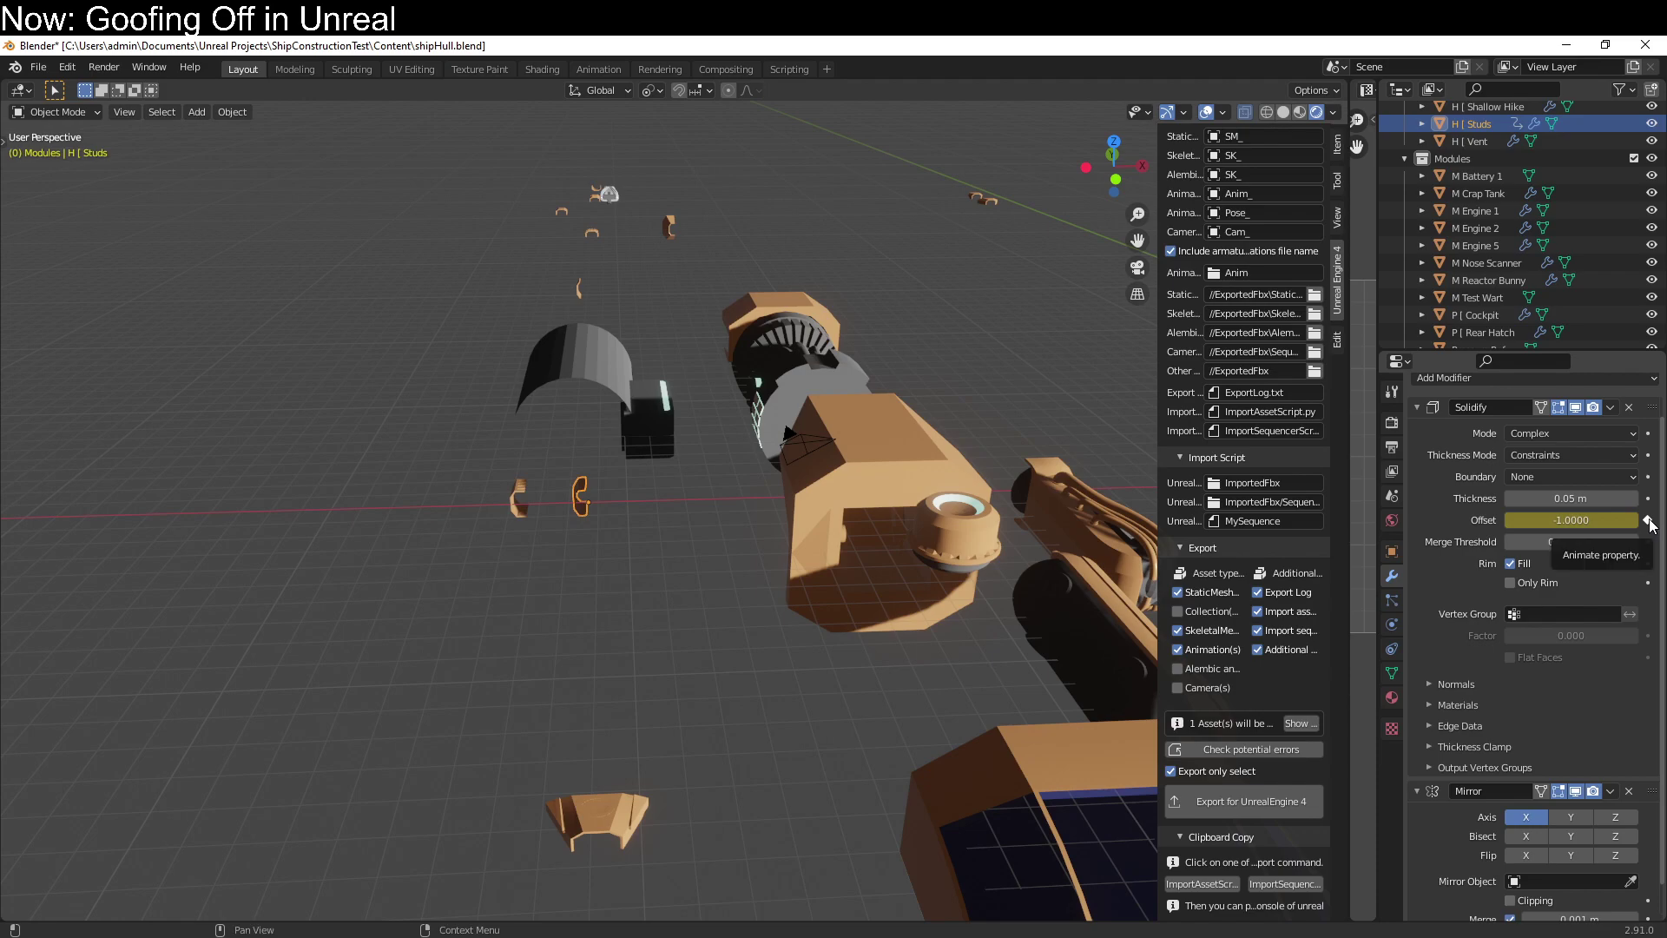
{"action": "left_click", "coordinate": [1648, 521]}
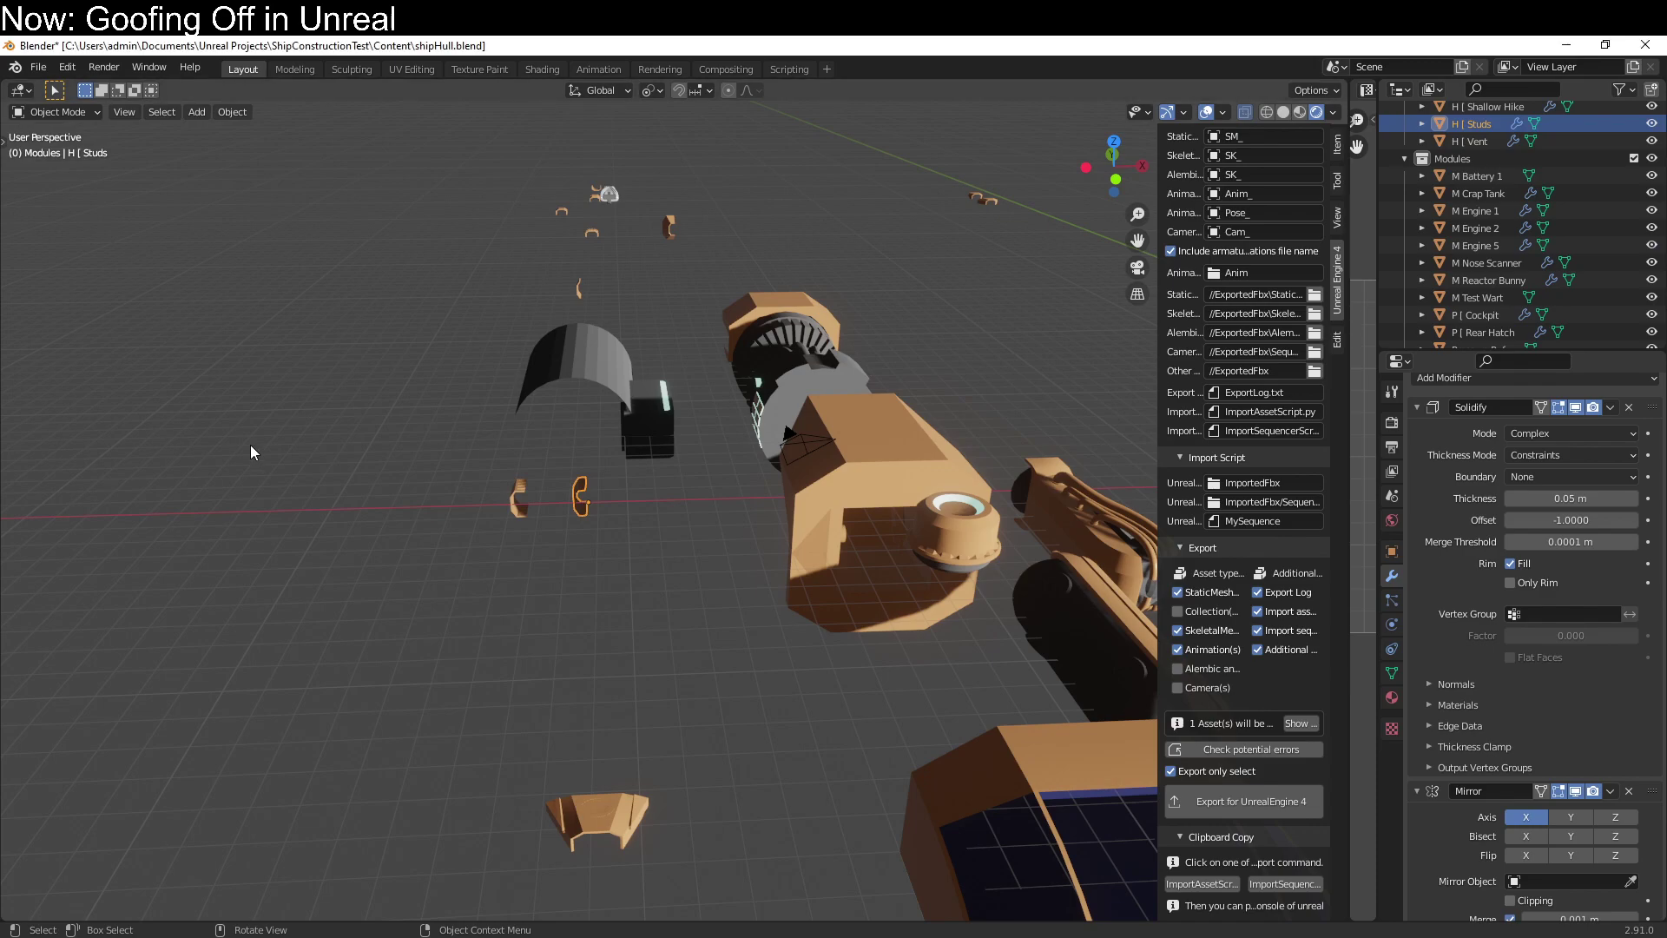
Apply the Studs' Solidify modifier and enable Clipping on its remaining Mirror modifier.
{"action": "left_click", "coordinate": [591, 496]}
{"action": "left_click", "coordinate": [581, 506]}
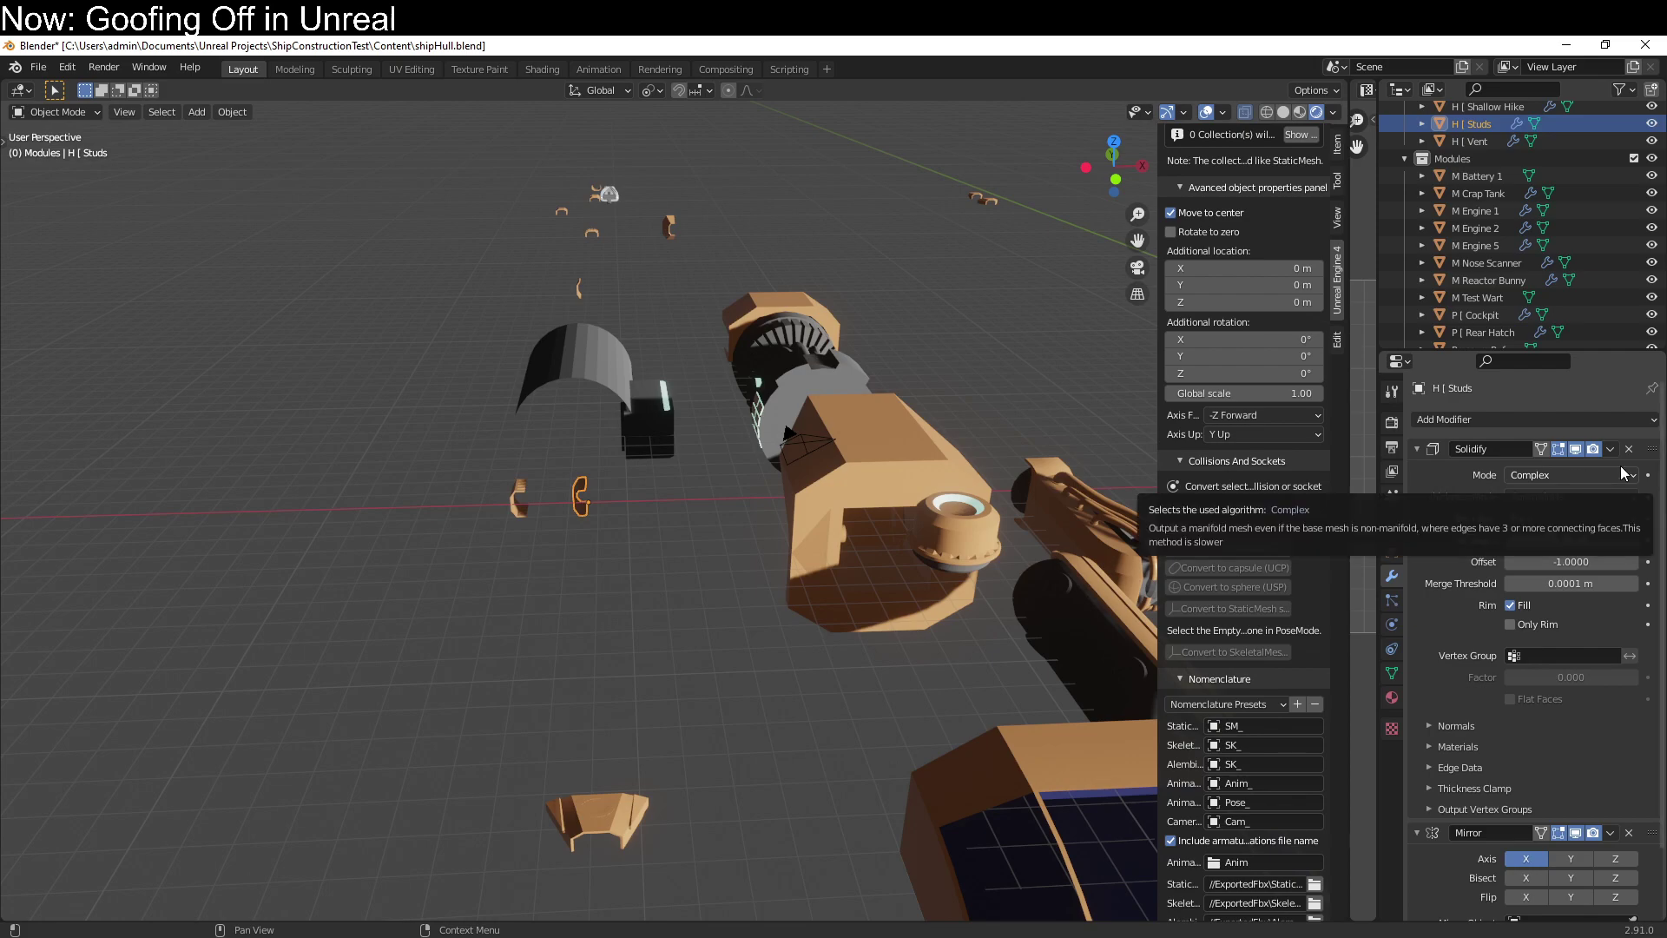
{"action": "key", "text": "ctrl+a"}
{"action": "middle_click_drag", "start_coordinate": [621, 544], "coordinate": [800, 446]}
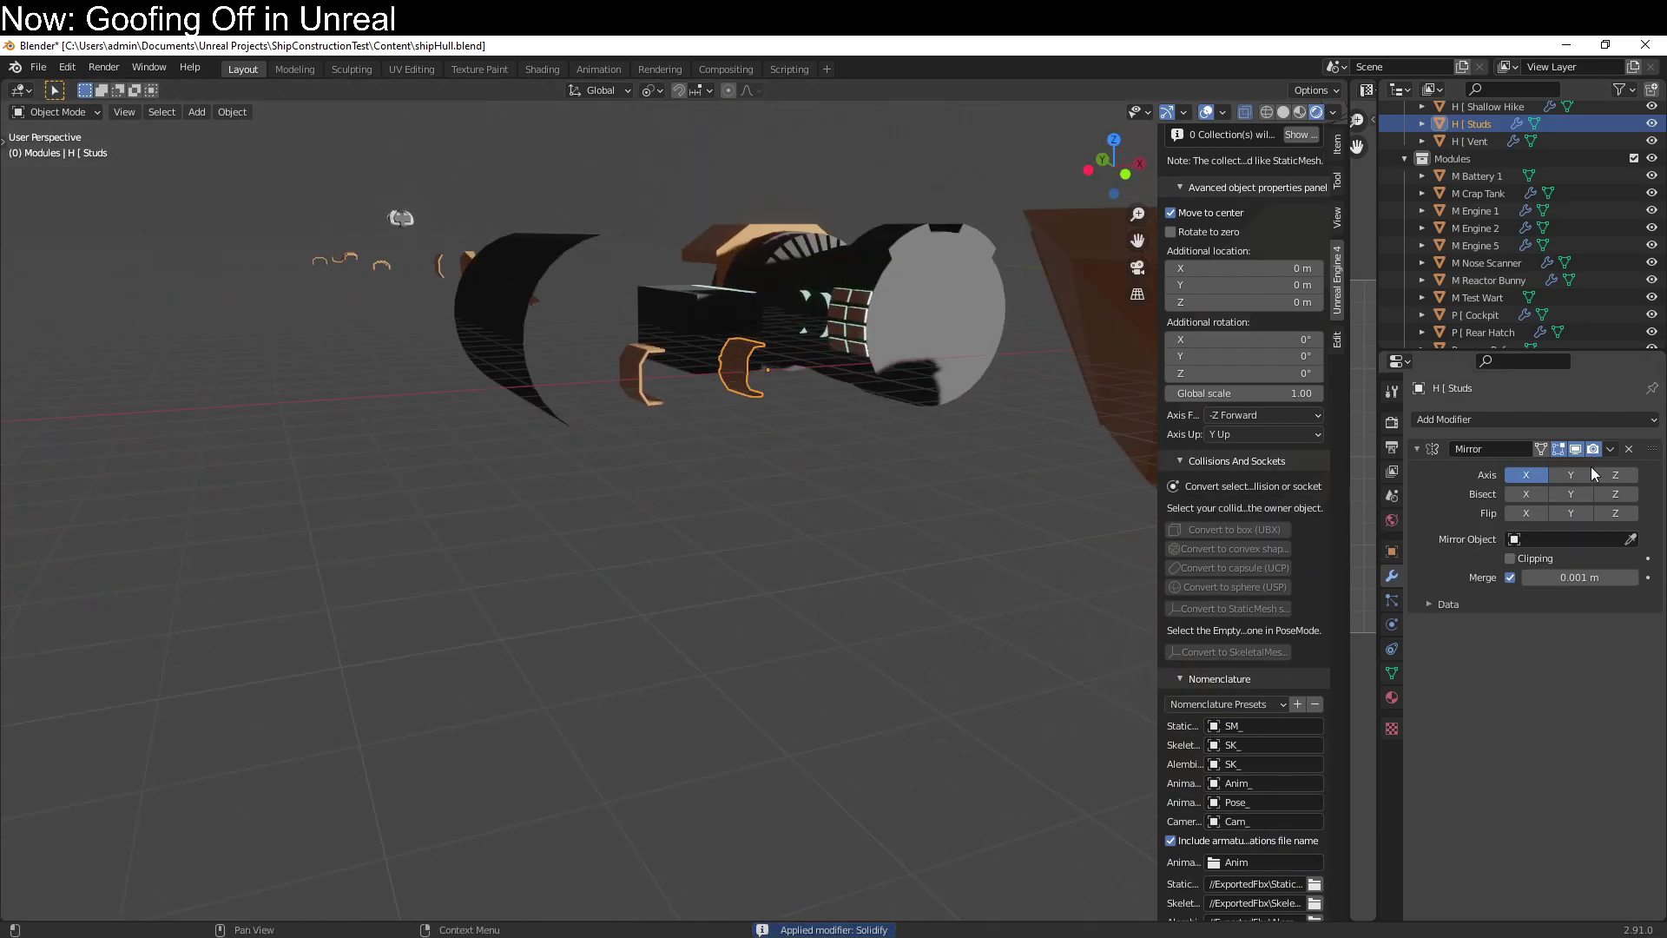
{"action": "left_click", "coordinate": [1510, 558]}
Move the Barred hull part's Solidify modifier ahead of Mirror and apply it in Complex mode.
{"action": "scroll", "coordinate": [945, 538], "scroll_direction": "up", "scroll_amount": 6}
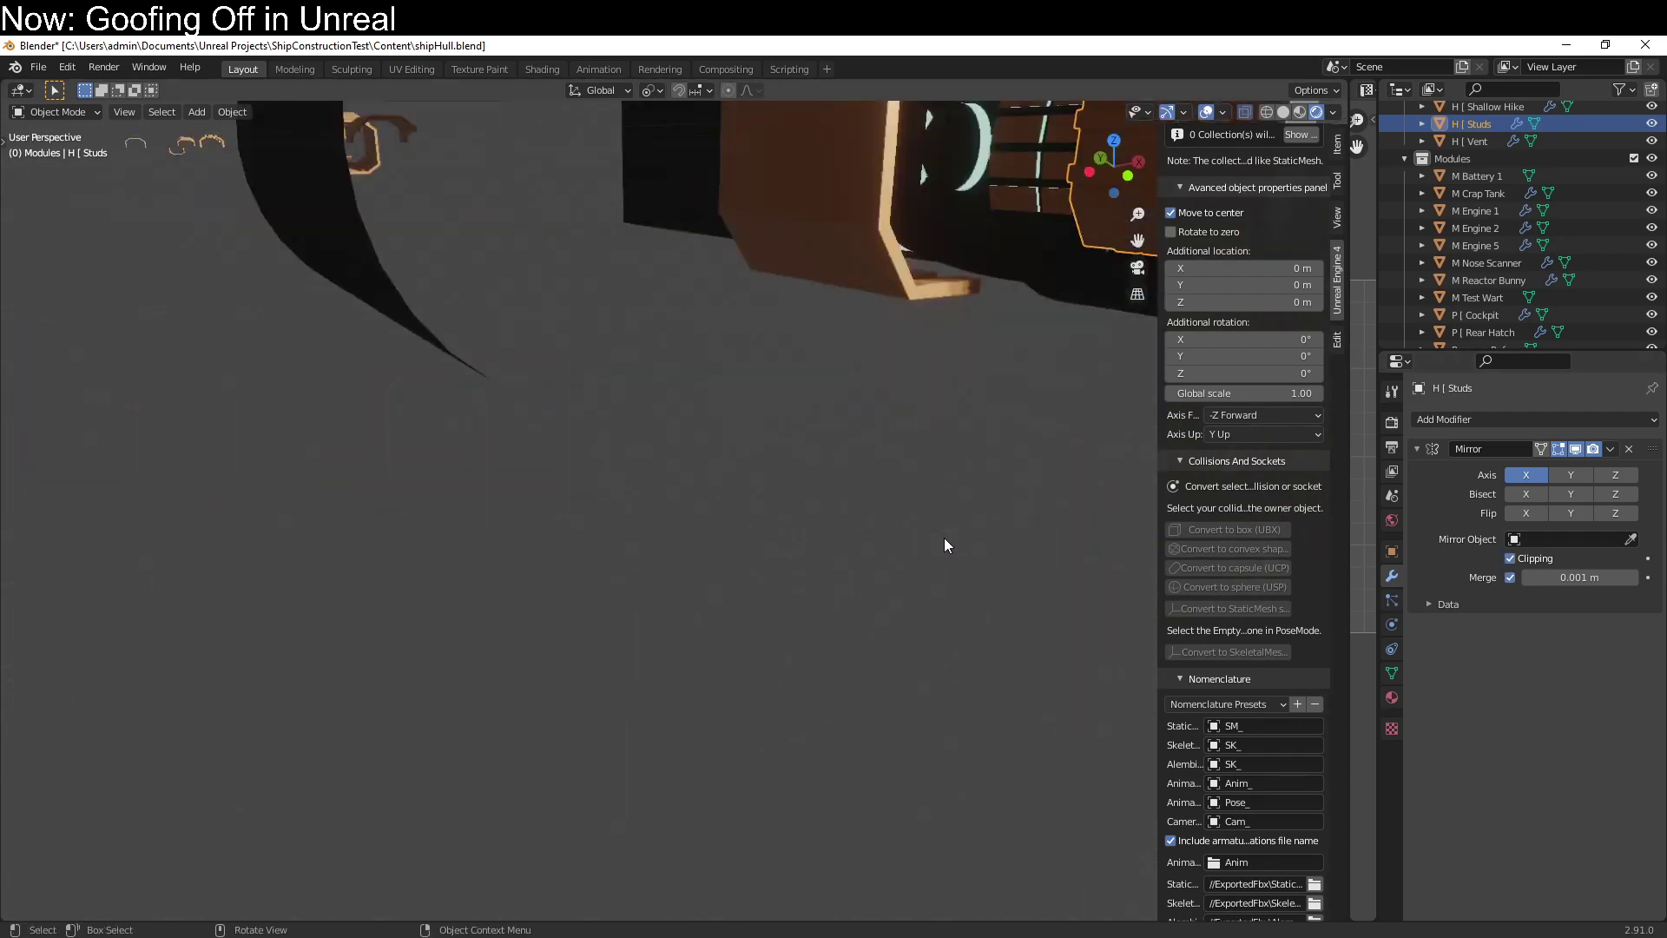
{"action": "scroll", "coordinate": [898, 357], "scroll_direction": "down", "scroll_amount": 5}
{"action": "left_click", "coordinate": [768, 352]}
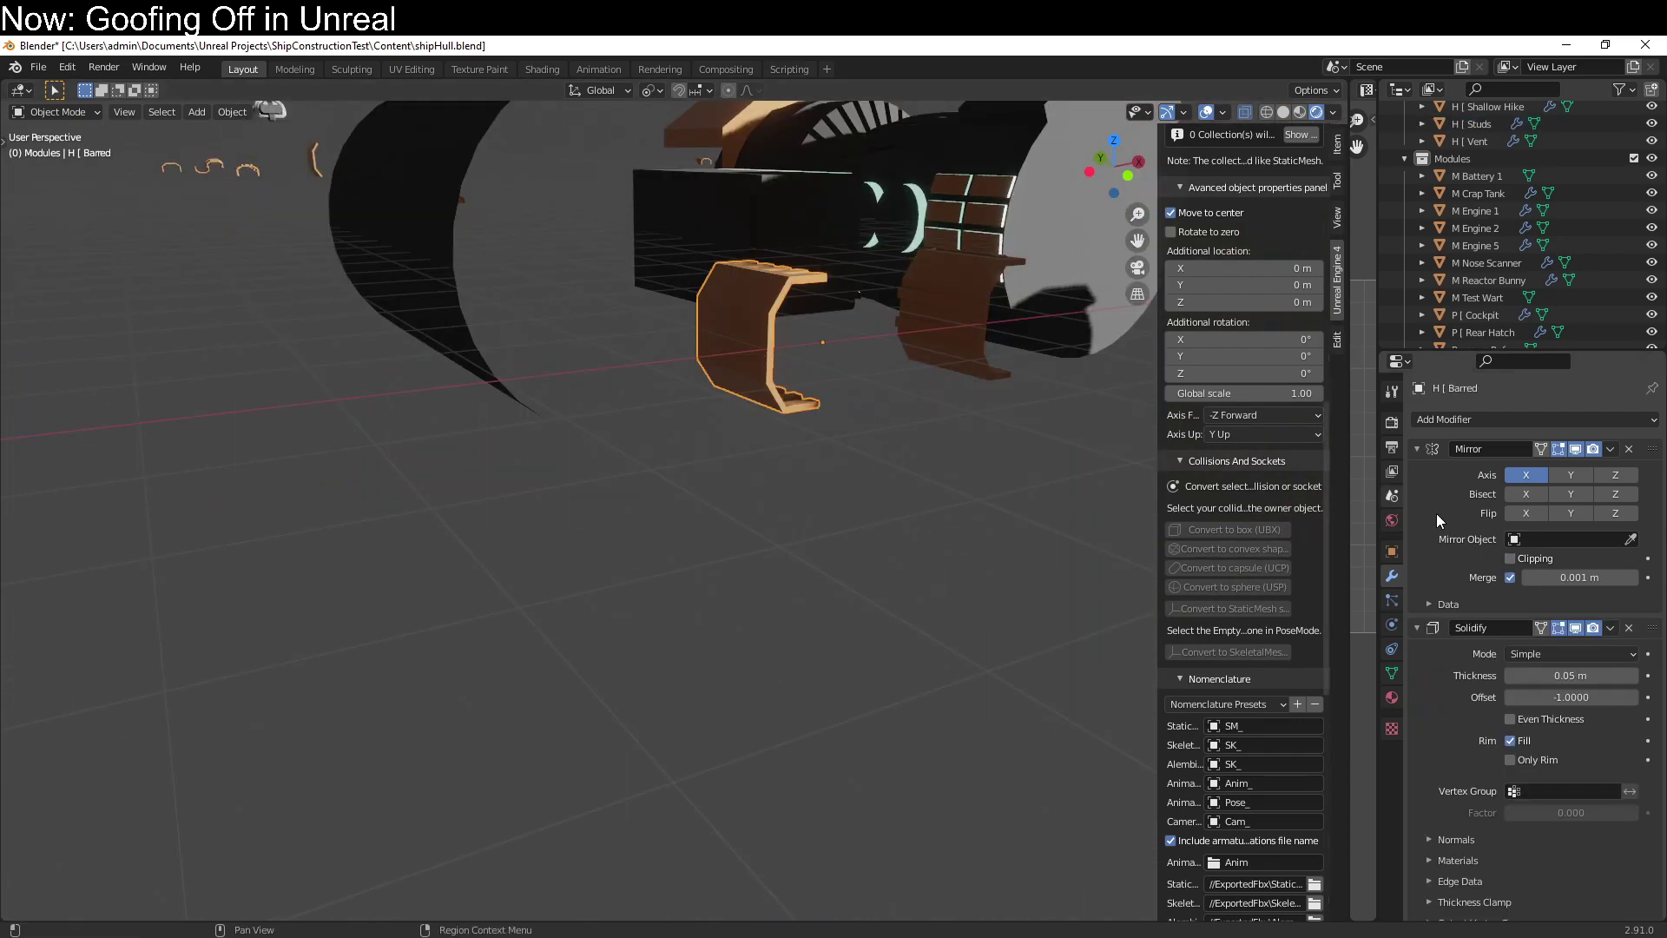
{"action": "left_click_drag", "start_coordinate": [1653, 628], "coordinate": [1620, 527]}
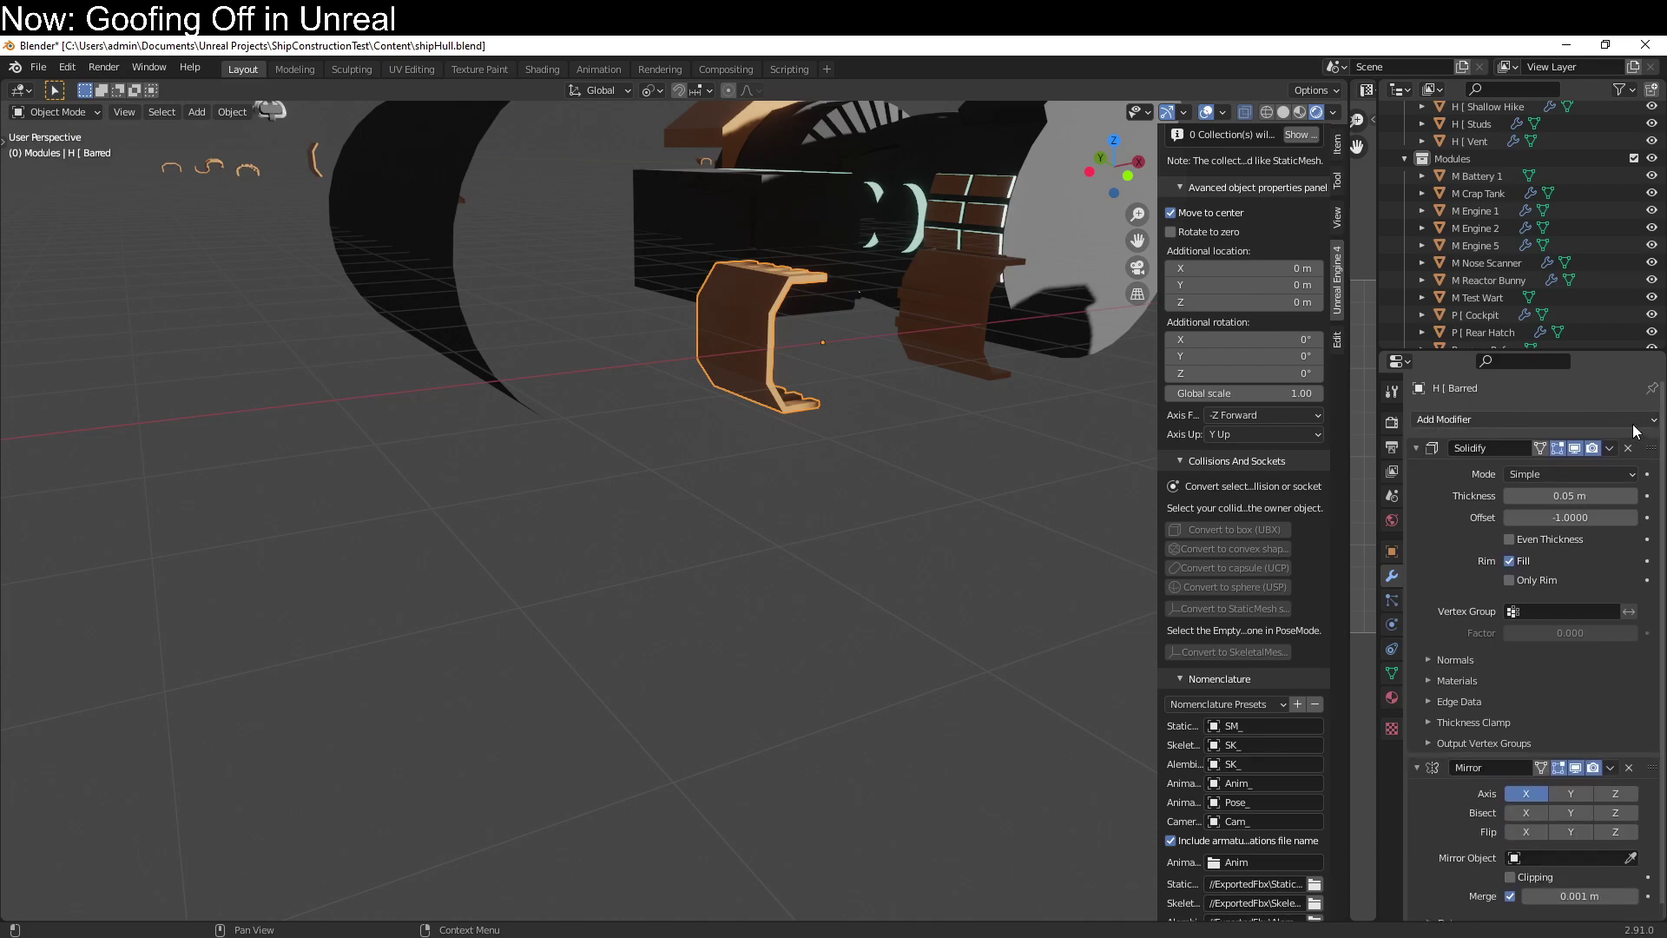
{"action": "left_click", "coordinate": [1619, 476]}
{"action": "left_click", "coordinate": [1598, 513]}
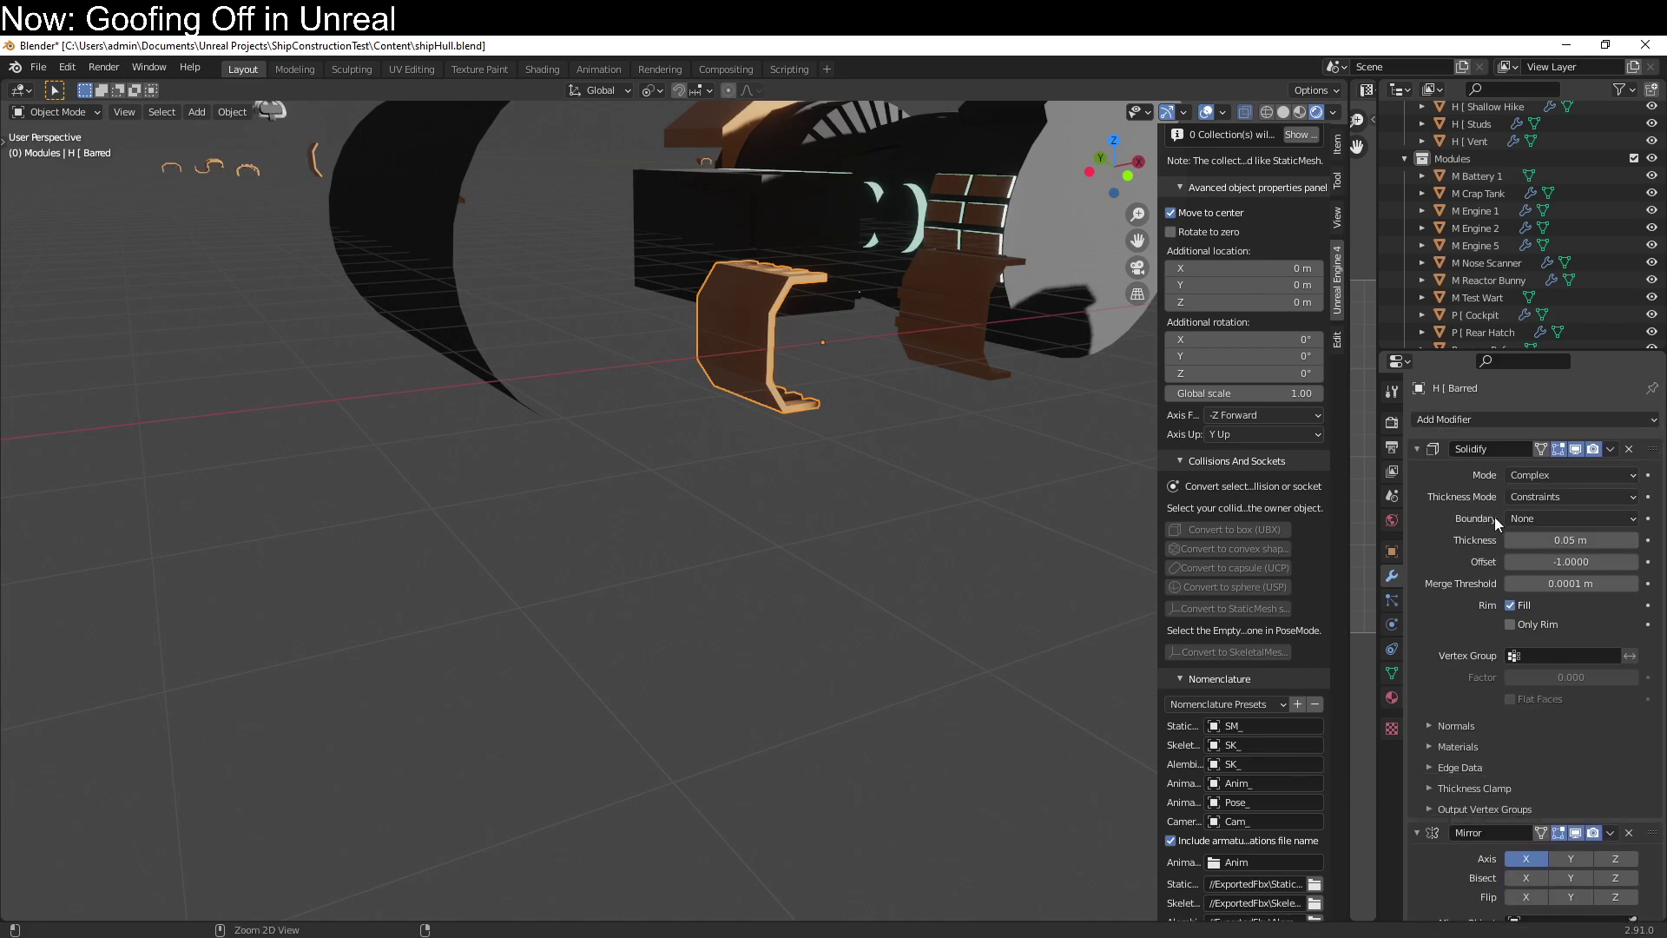
{"action": "key", "text": "ctrl+a"}
Move the Shallow Hike hull part's Solidify modifier ahead of Mirror and apply it in Complex mode.
{"action": "scroll", "coordinate": [854, 458], "scroll_direction": "down", "scroll_amount": 5}
{"action": "middle_click_drag", "start_coordinate": [854, 459], "coordinate": [710, 470]}
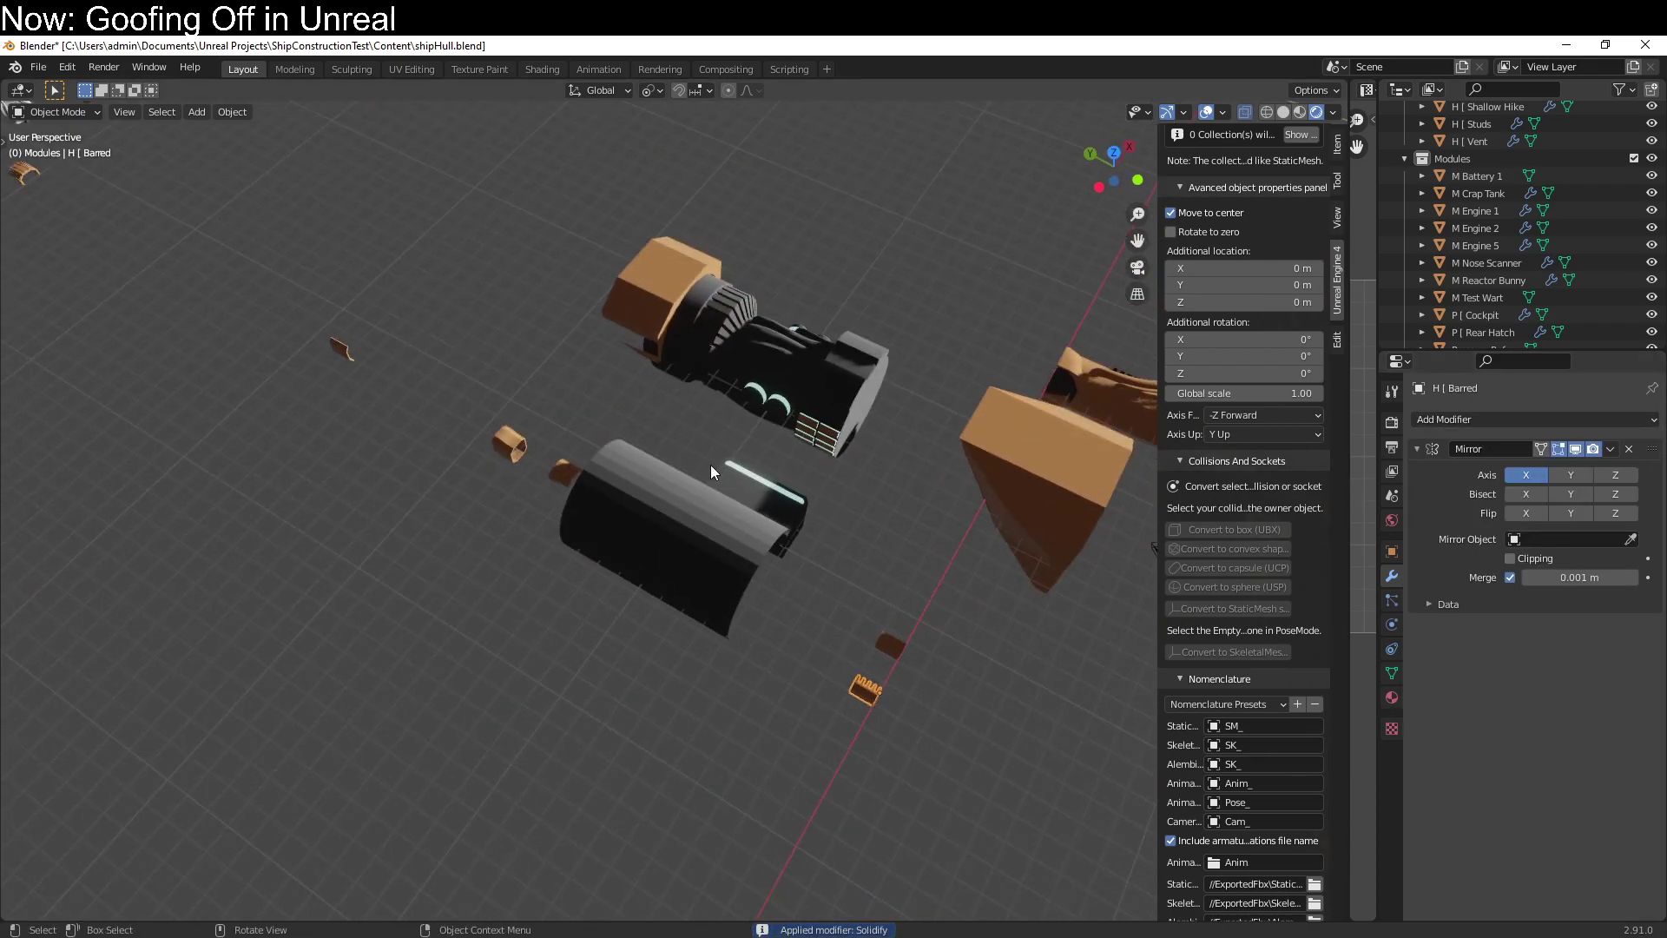
{"action": "left_click", "coordinate": [566, 467]}
{"action": "left_click_drag", "start_coordinate": [1651, 630], "coordinate": [1647, 450]}
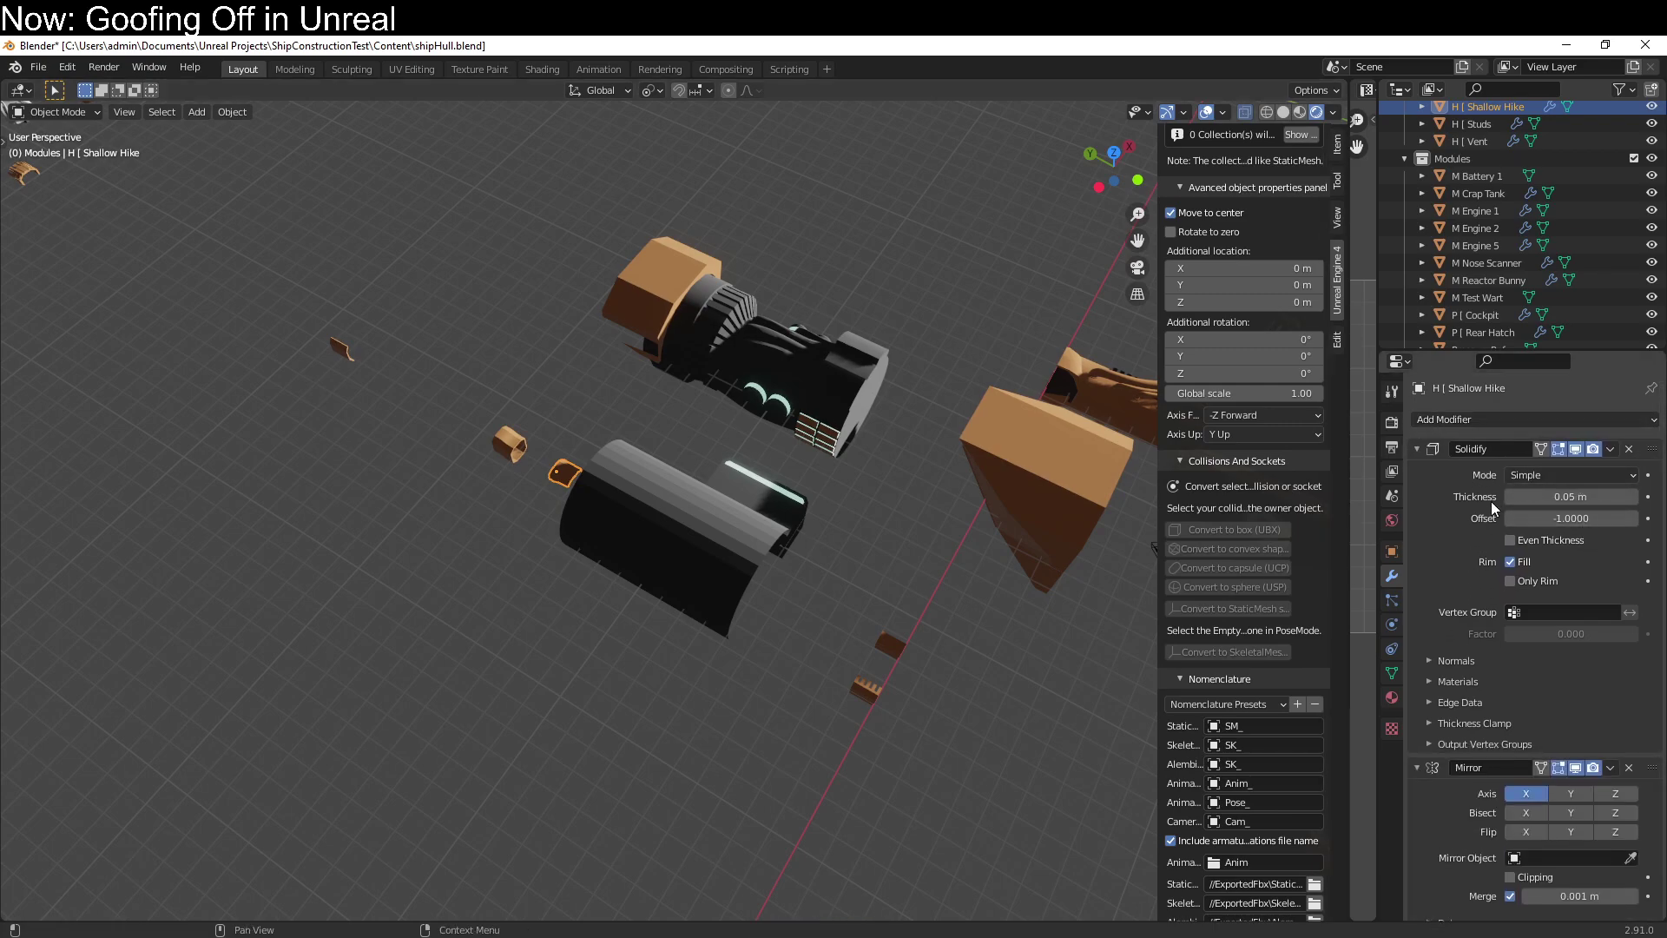
{"action": "left_click", "coordinate": [1568, 475]}
{"action": "left_click", "coordinate": [1563, 497]}
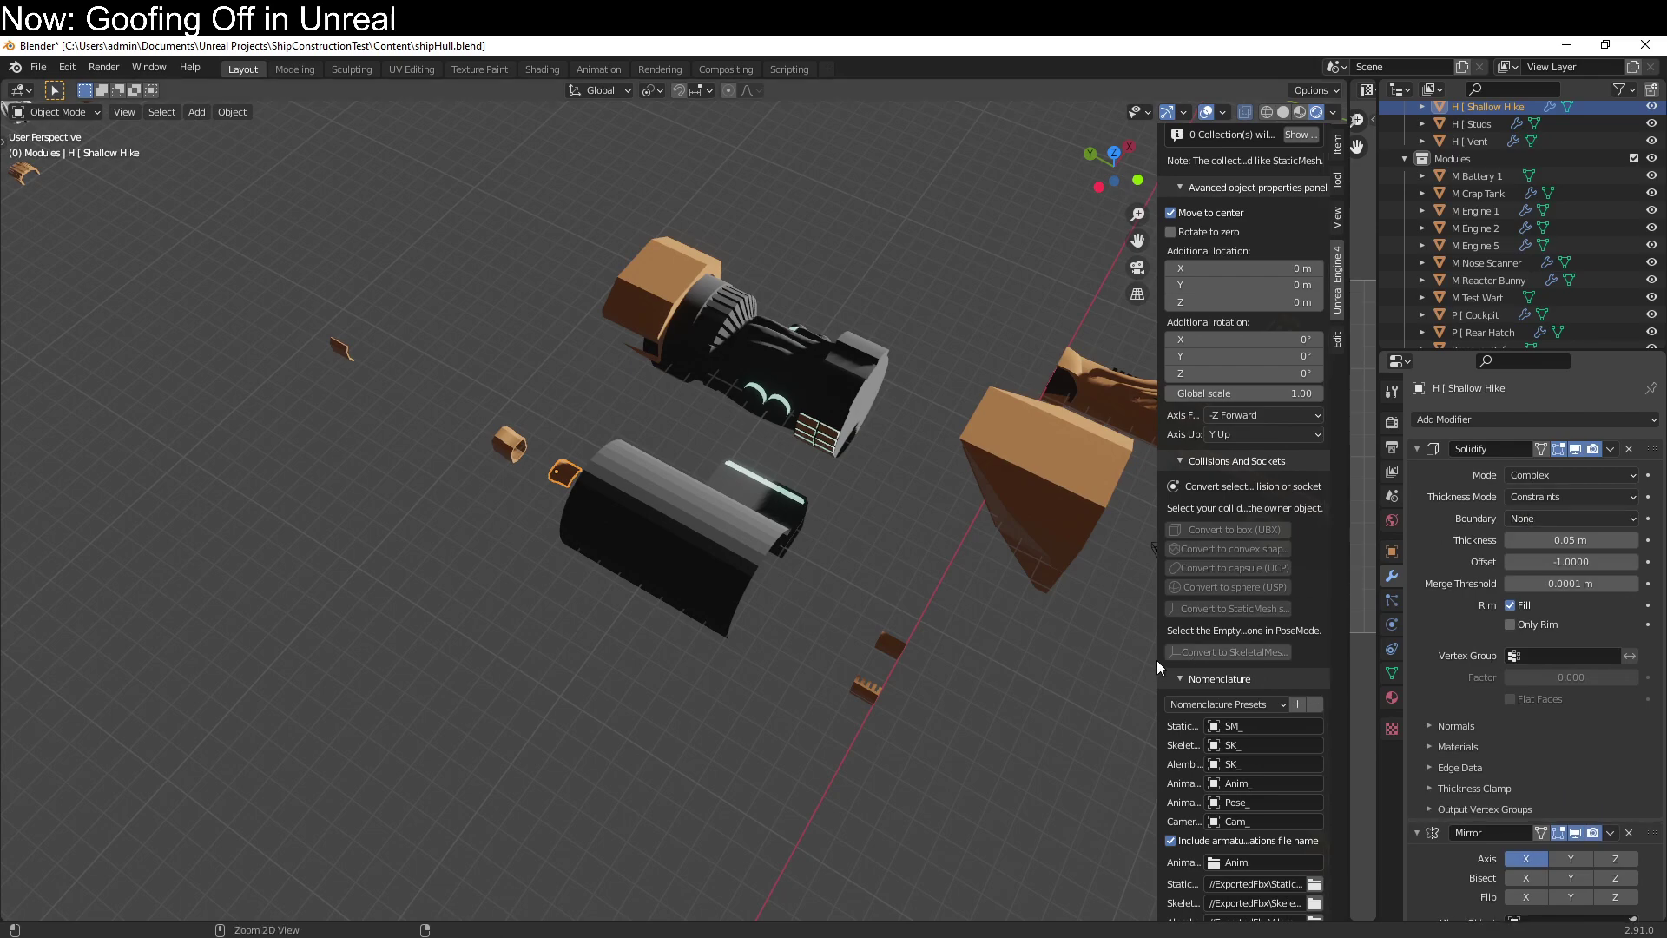
{"action": "key", "text": "ctrl+a"}
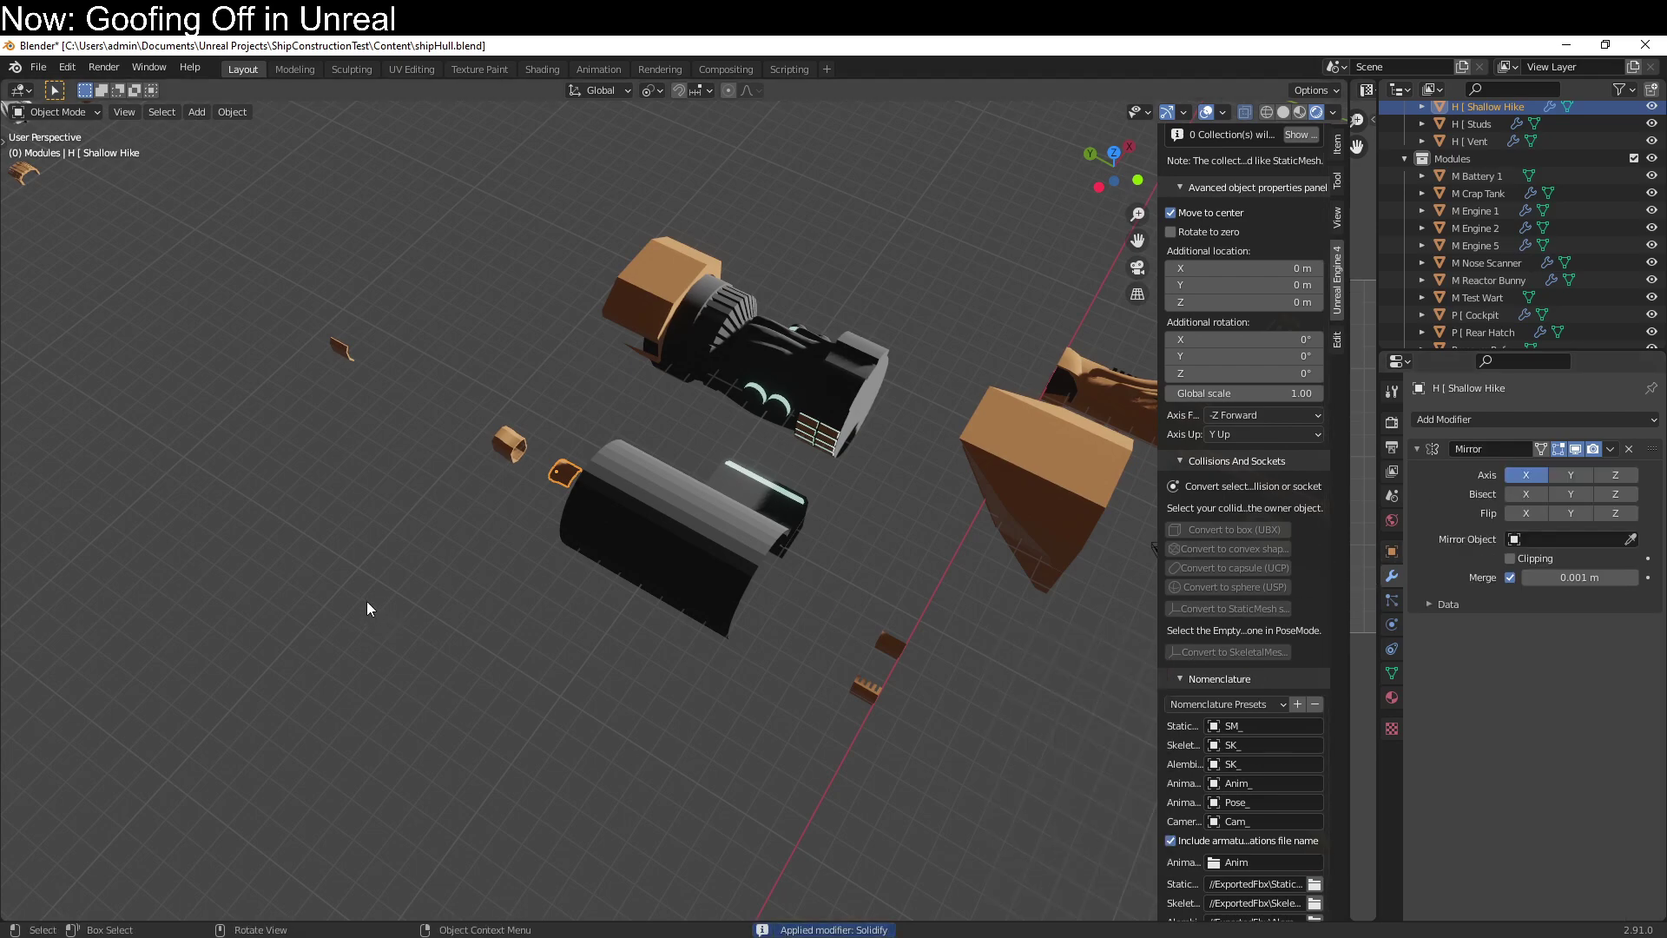
Delete the Rise Full hull part and the large half-cylinder shell beside the battery module.
{"action": "left_click", "coordinate": [523, 454]}
{"action": "middle_click_drag", "start_coordinate": [556, 508], "coordinate": [943, 592]}
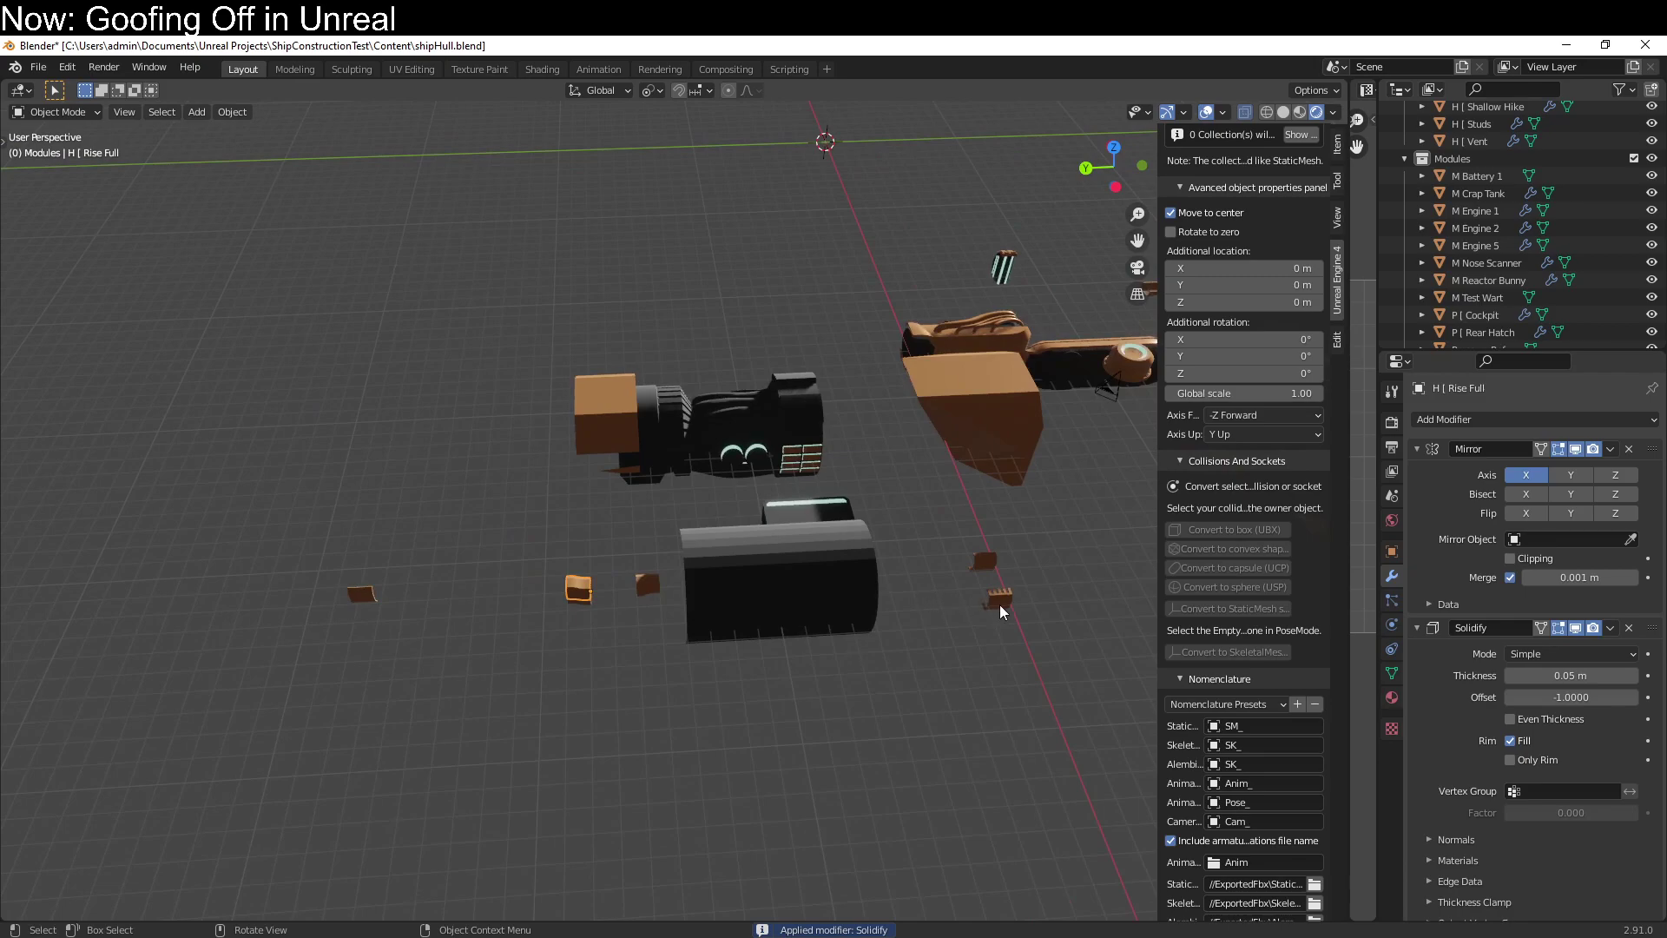
{"action": "left_click", "coordinate": [783, 596]}
{"action": "key", "text": "x"}
{"action": "left_click", "coordinate": [841, 654]}
{"action": "middle_click_drag", "start_coordinate": [842, 654], "coordinate": [358, 467]}
{"action": "left_click", "coordinate": [426, 563]}
{"action": "scroll", "coordinate": [1242, 434], "scroll_direction": "up", "scroll_amount": 10}
{"action": "left_click", "coordinate": [519, 472], "text": "shift"}
{"action": "key", "text": "x"}
{"action": "left_click", "coordinate": [520, 473]}
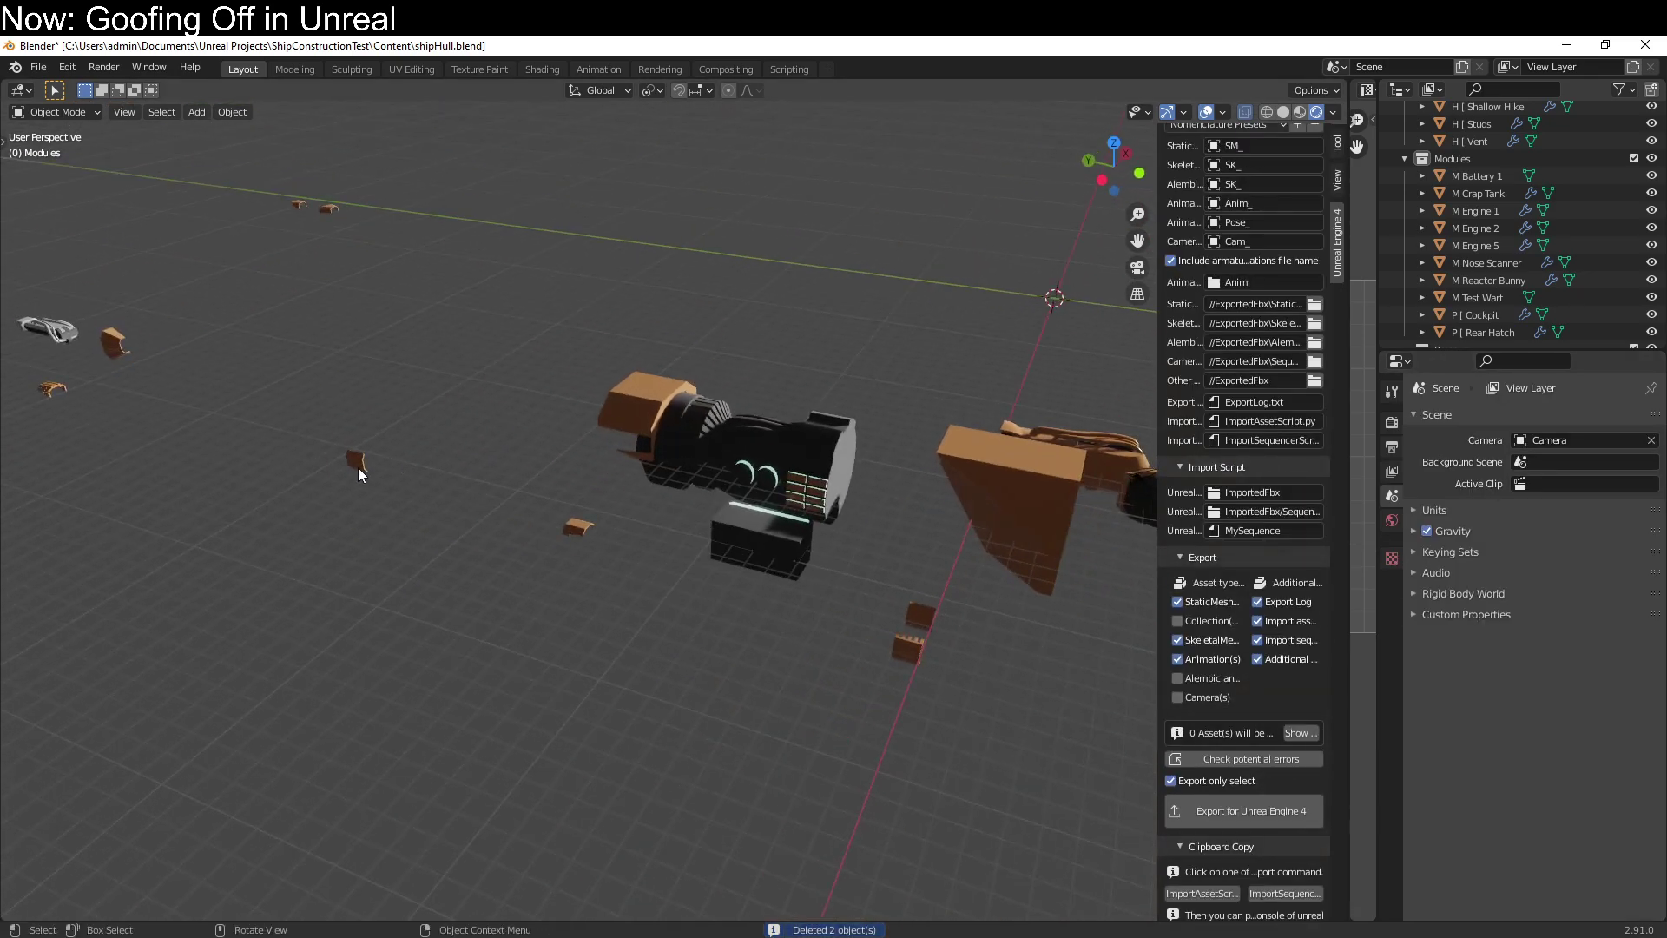
Move the Flat hull part's Solidify modifier ahead of Mirror and apply it in Complex mode.
{"action": "left_click", "coordinate": [352, 463]}
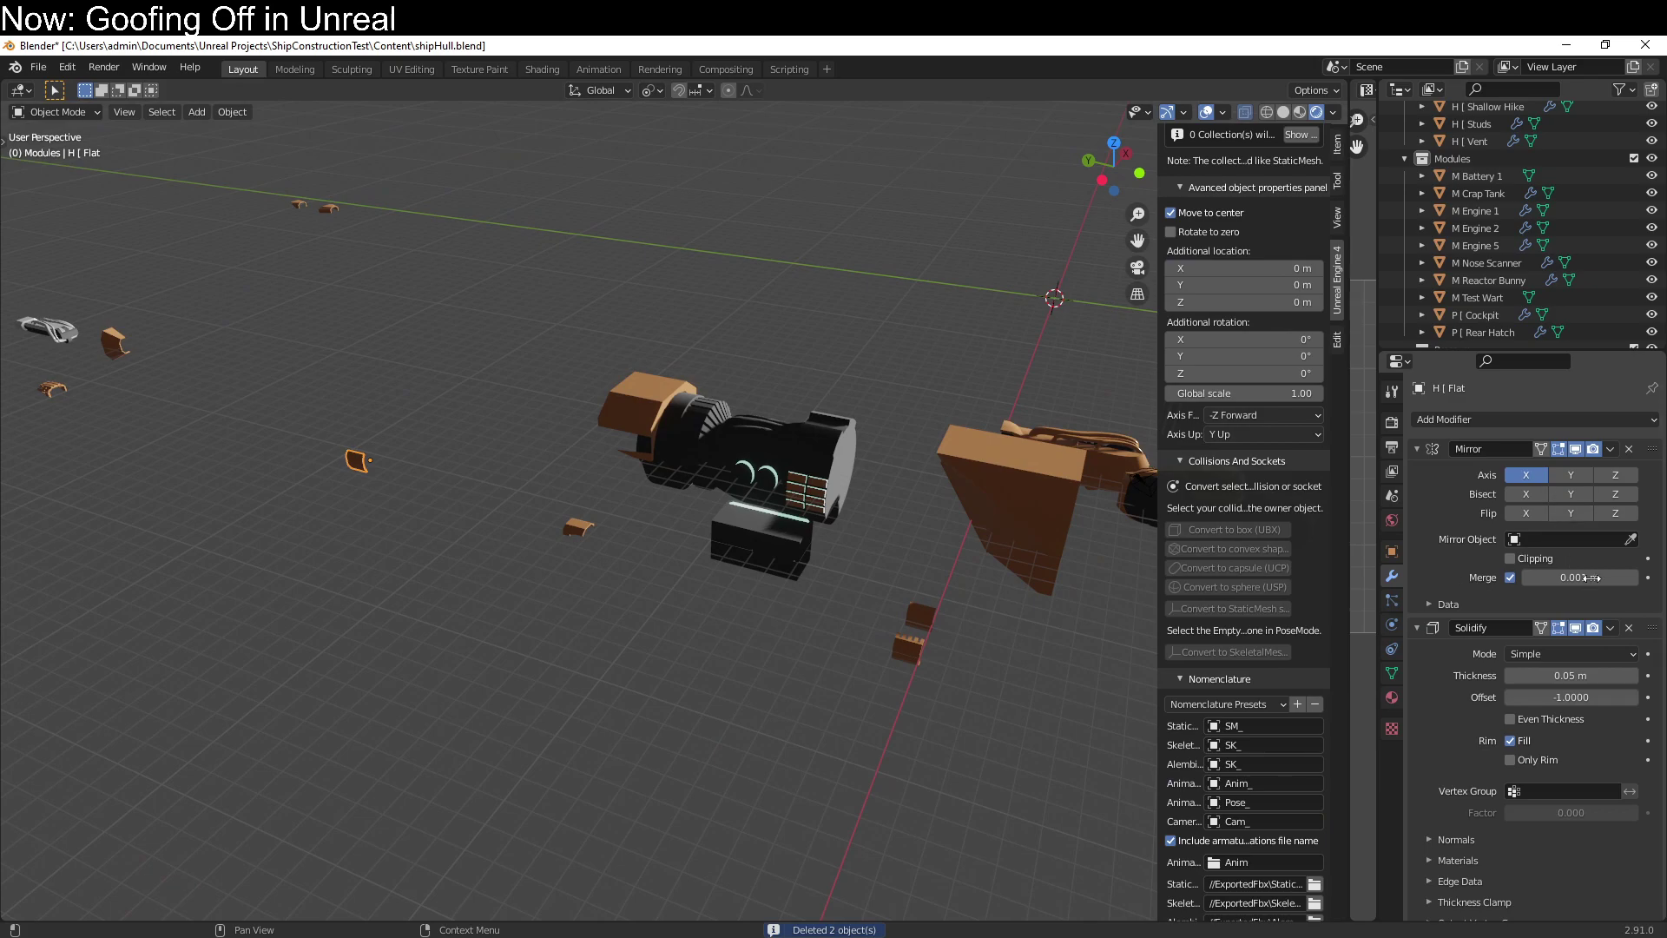
{"action": "left_click_drag", "start_coordinate": [1649, 628], "coordinate": [1643, 449]}
{"action": "left_click", "coordinate": [1600, 476]}
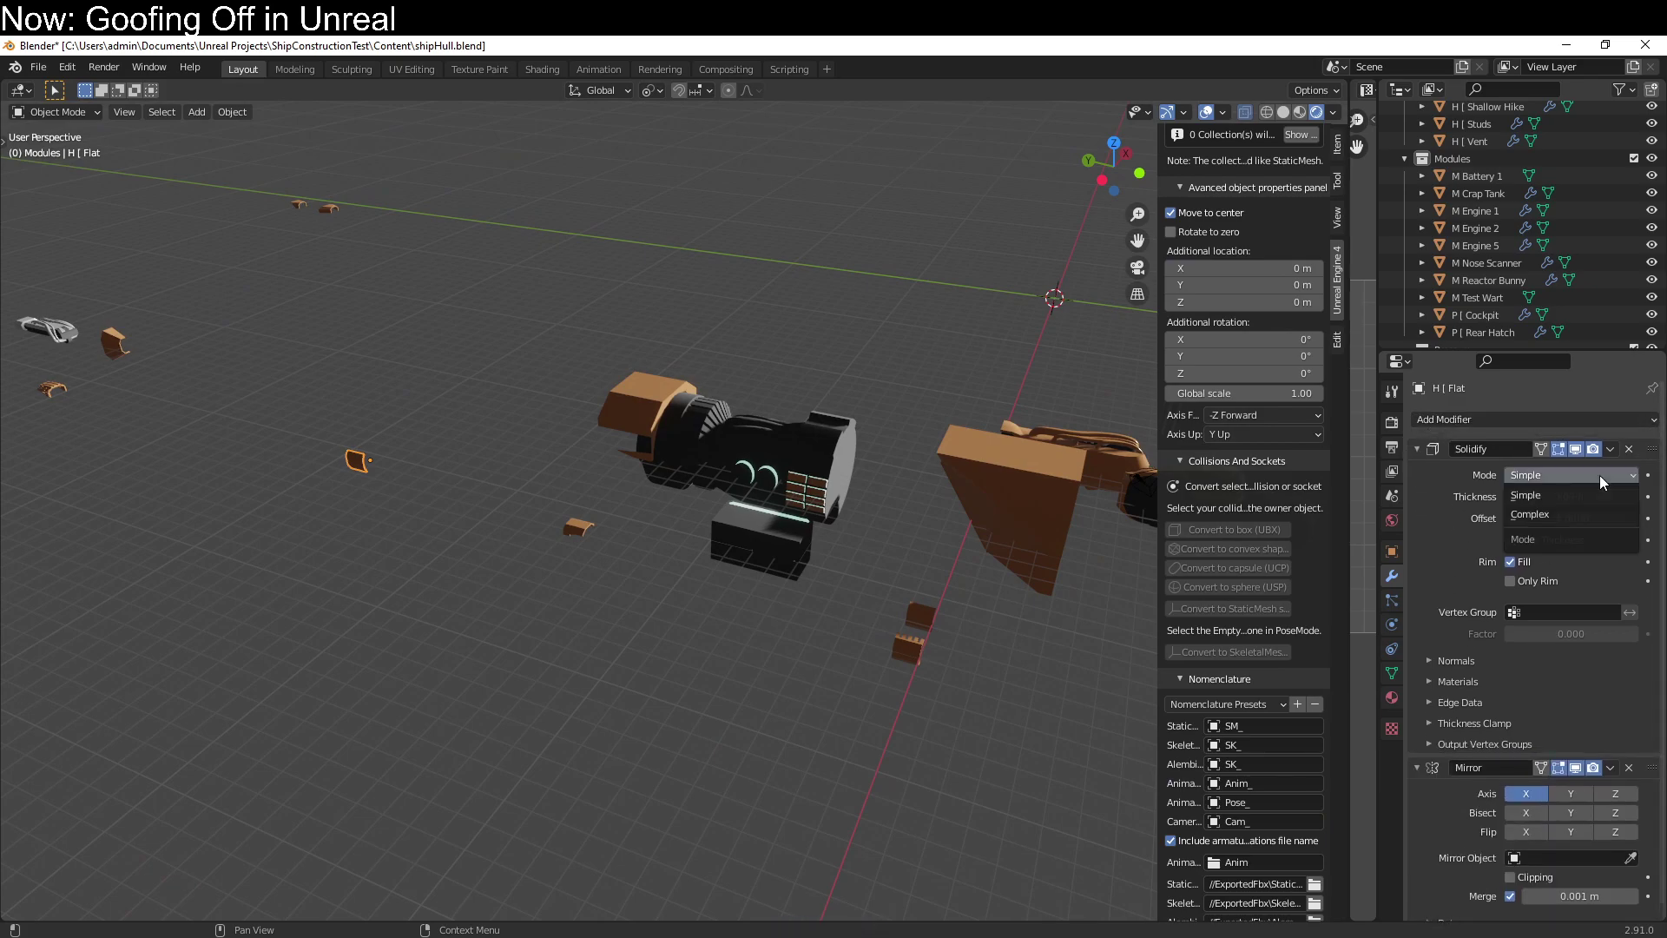
{"action": "left_click", "coordinate": [1581, 516]}
{"action": "key", "text": "ctrl+a"}
Move the Ref hull part's Solidify modifier ahead of Mirror and apply it in Complex mode.
{"action": "middle_click_drag", "start_coordinate": [494, 587], "coordinate": [393, 564]}
{"action": "left_click", "coordinate": [371, 561]}
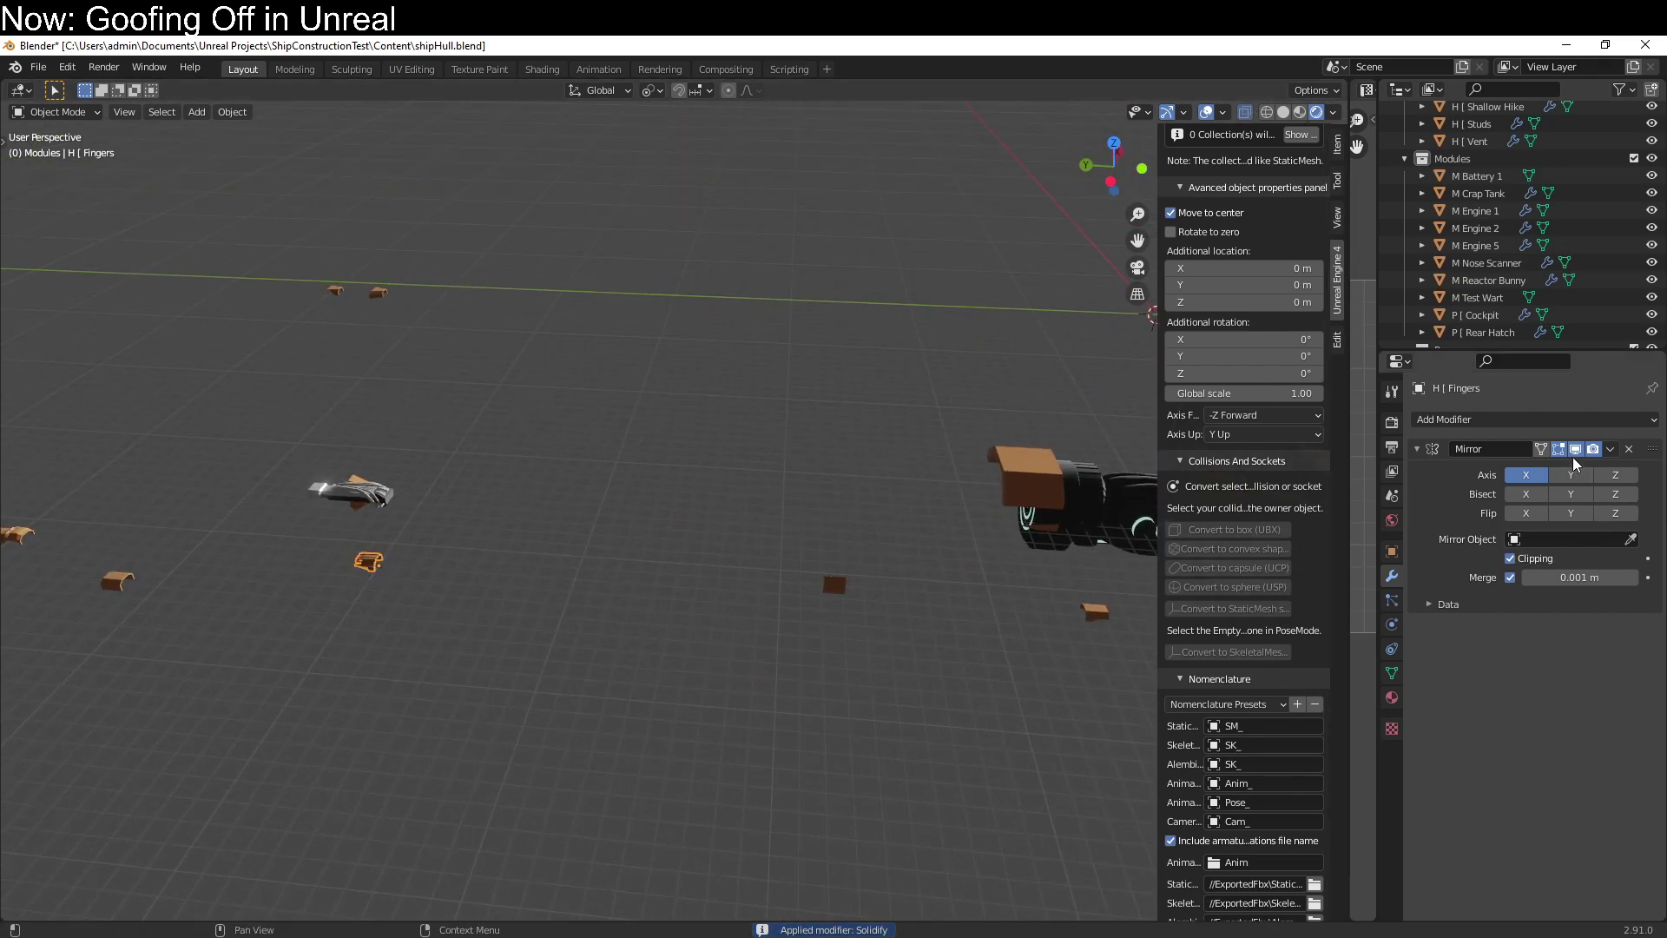
{"action": "left_click", "coordinate": [132, 588]}
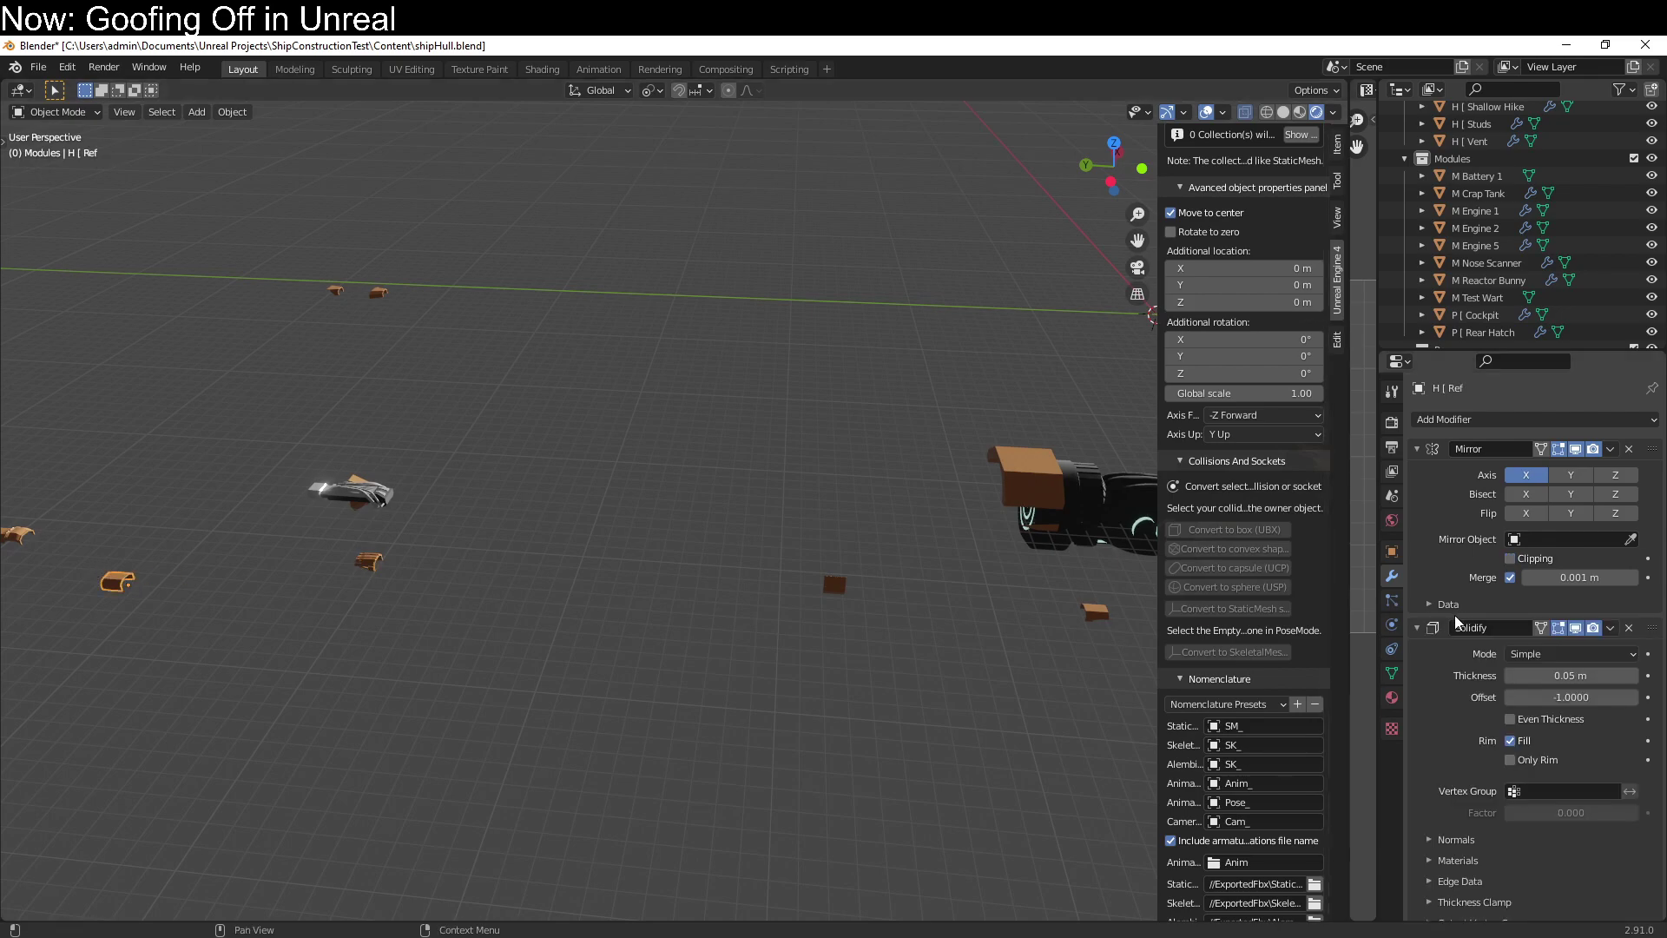
{"action": "left_click_drag", "start_coordinate": [1649, 627], "coordinate": [1624, 445]}
{"action": "left_click", "coordinate": [1581, 437]}
{"action": "left_click", "coordinate": [1537, 476]}
Move the Bow hull part's Solidify modifier ahead of Mirror and apply it in Complex mode.
{"action": "left_click", "coordinate": [117, 582]}
{"action": "middle_click_drag", "start_coordinate": [117, 582], "coordinate": [781, 521], "text": "shift"}
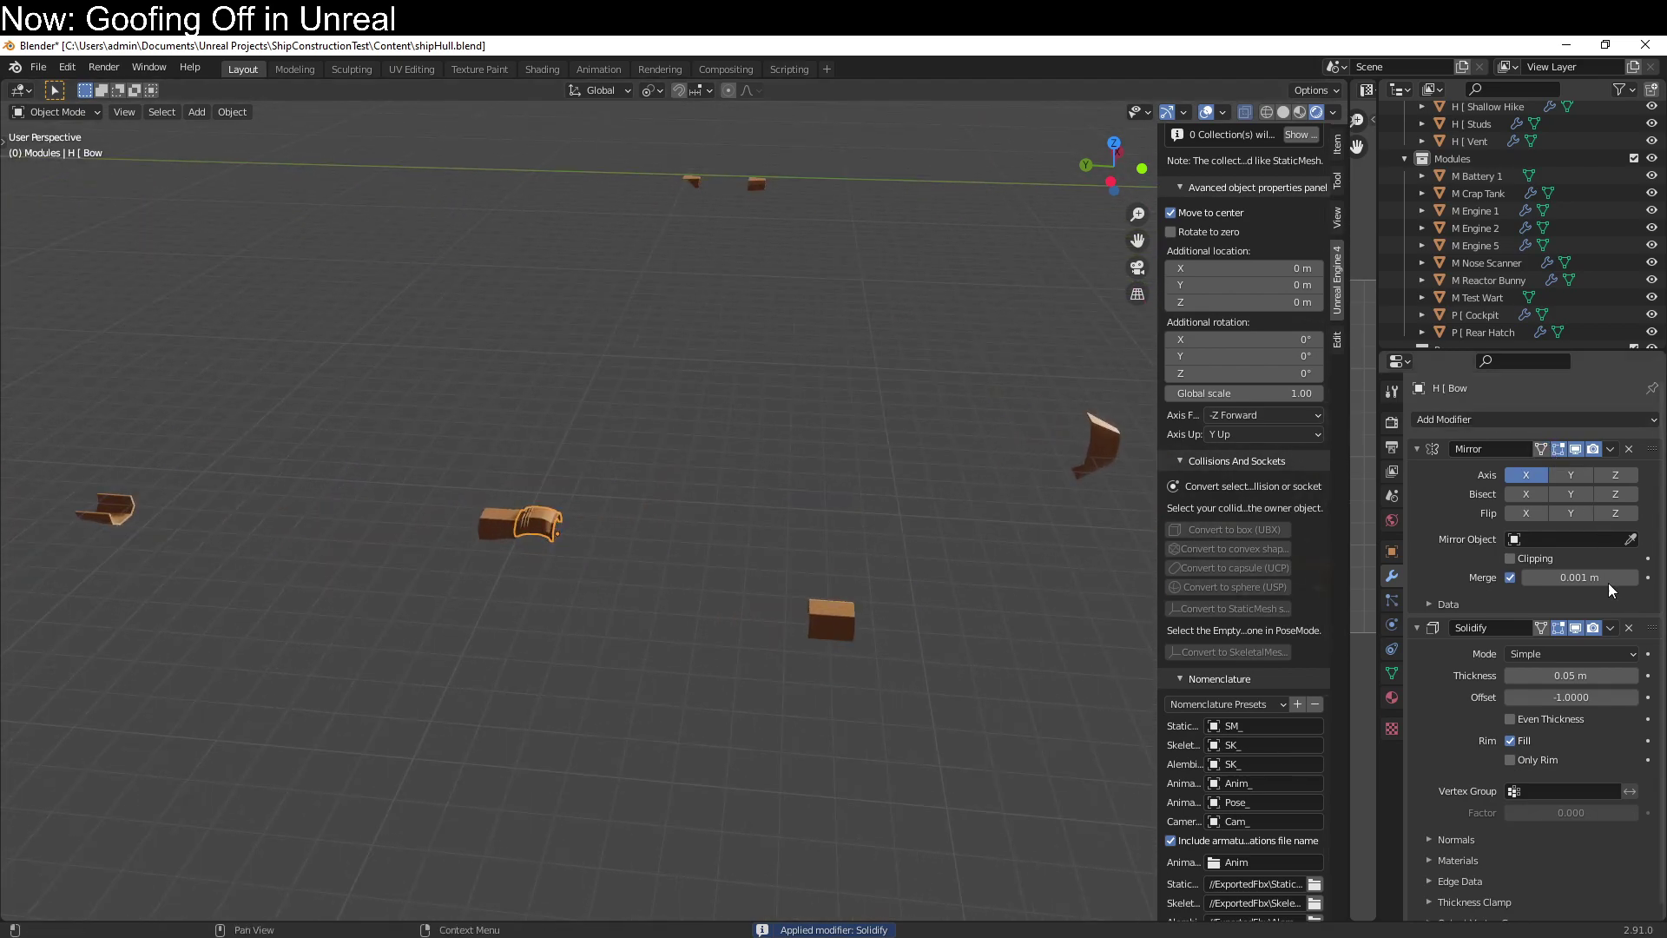
{"action": "left_click_drag", "start_coordinate": [1651, 627], "coordinate": [1654, 459]}
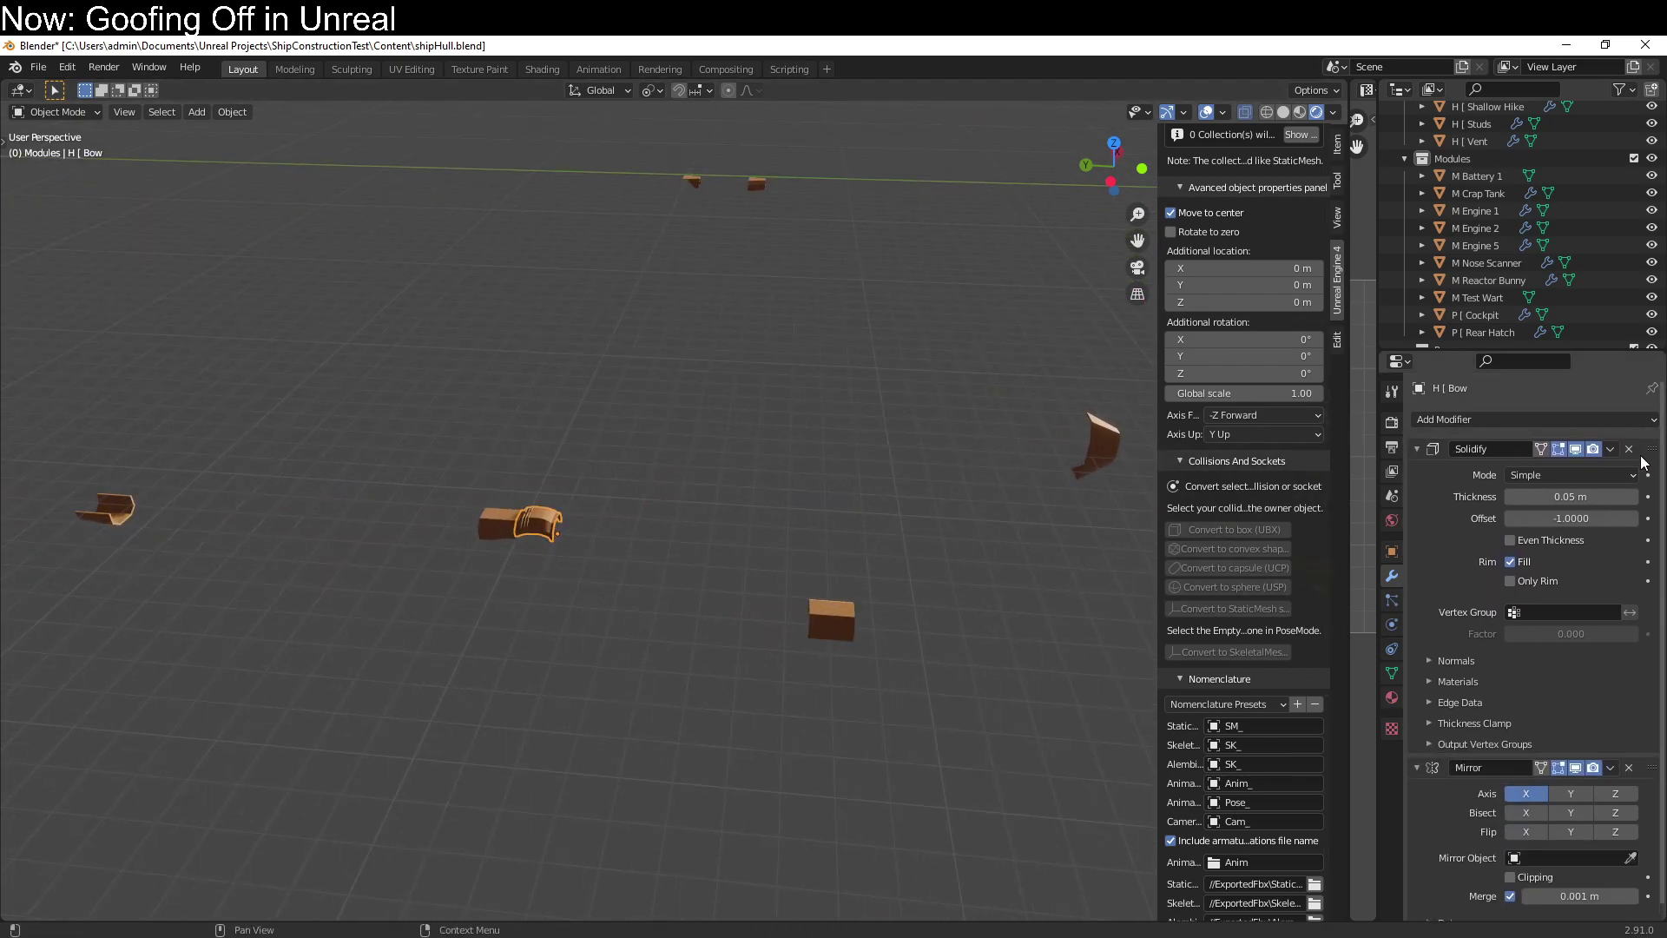
{"action": "left_click", "coordinate": [1594, 476]}
{"action": "left_click", "coordinate": [1576, 515]}
{"action": "key", "text": "ctrl+a"}
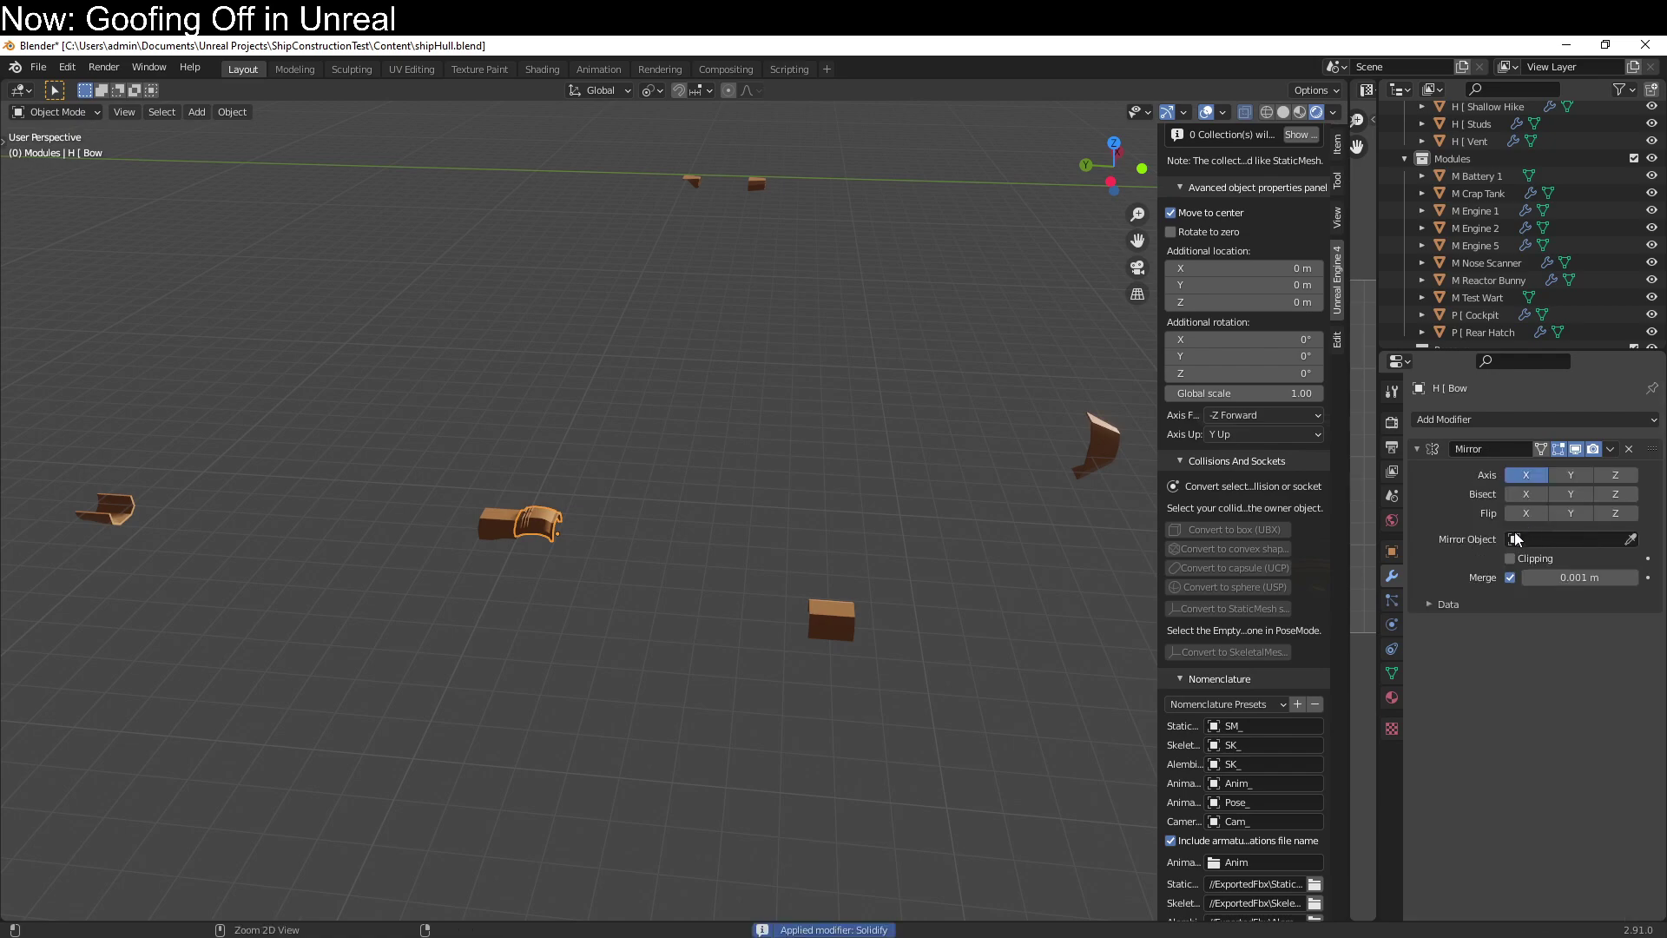
Move the Deep Hike hull part's Solidify modifier ahead of Mirror and apply it in Complex mode.
{"action": "left_click", "coordinate": [528, 530]}
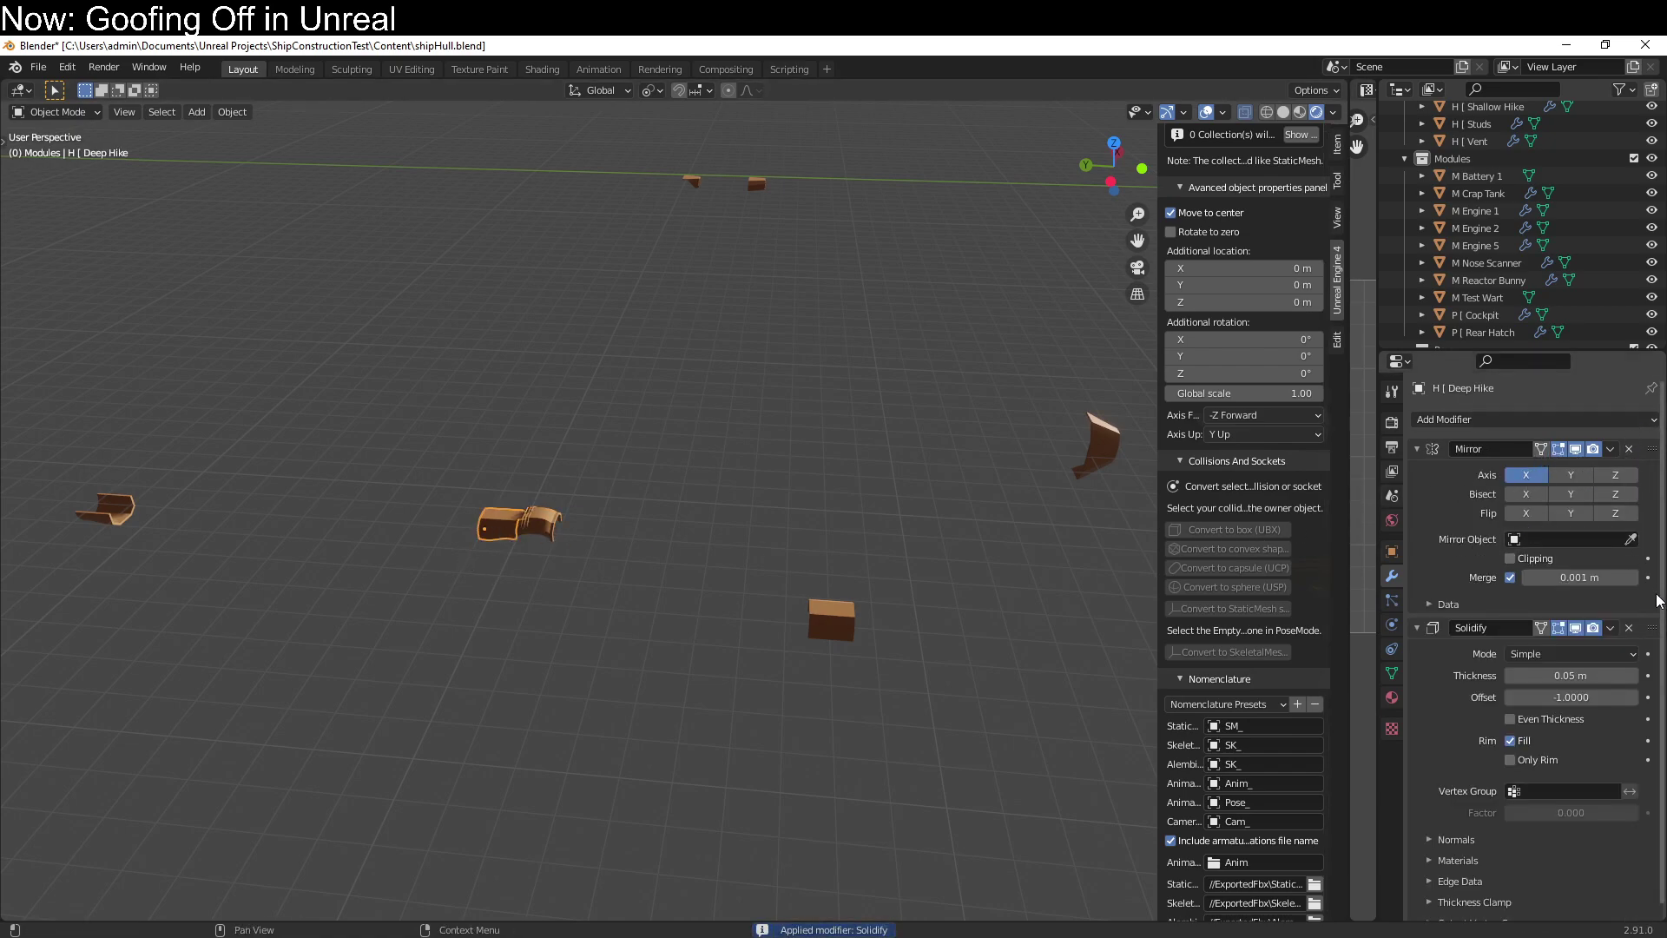
{"action": "left_click_drag", "start_coordinate": [1653, 628], "coordinate": [1657, 452]}
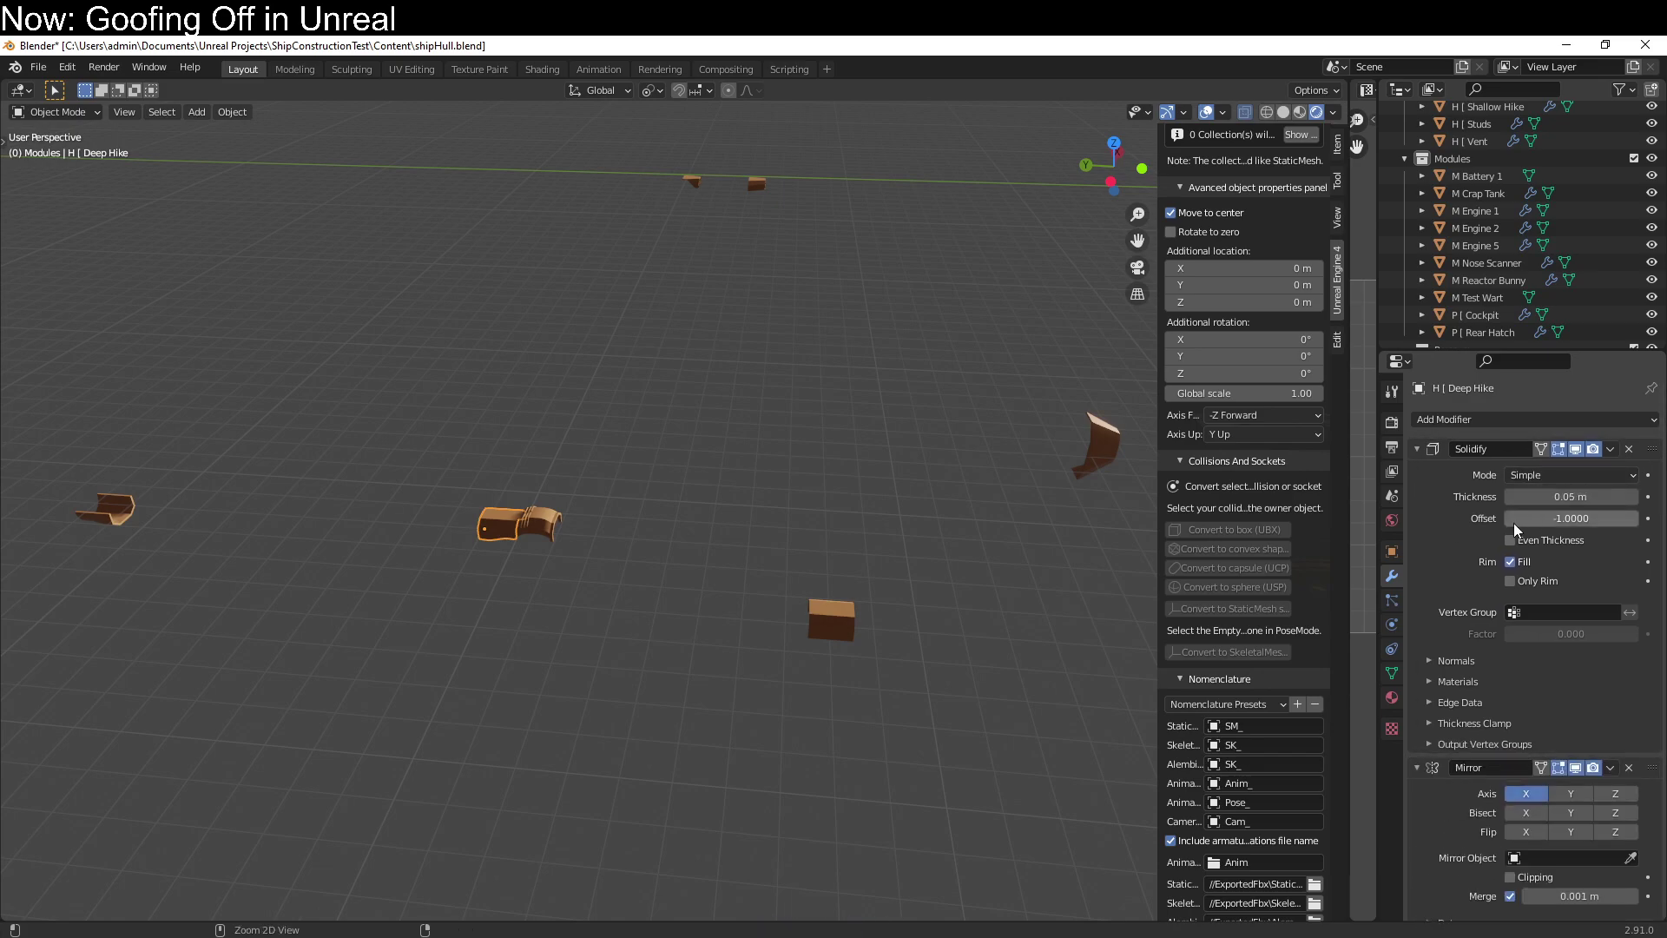
{"action": "left_click", "coordinate": [1557, 476]}
{"action": "key", "text": "ctrl+a"}
Move the C Adapter hull part's Solidify modifier ahead of Mirror and apply it in Complex mode.
{"action": "left_click", "coordinate": [109, 518]}
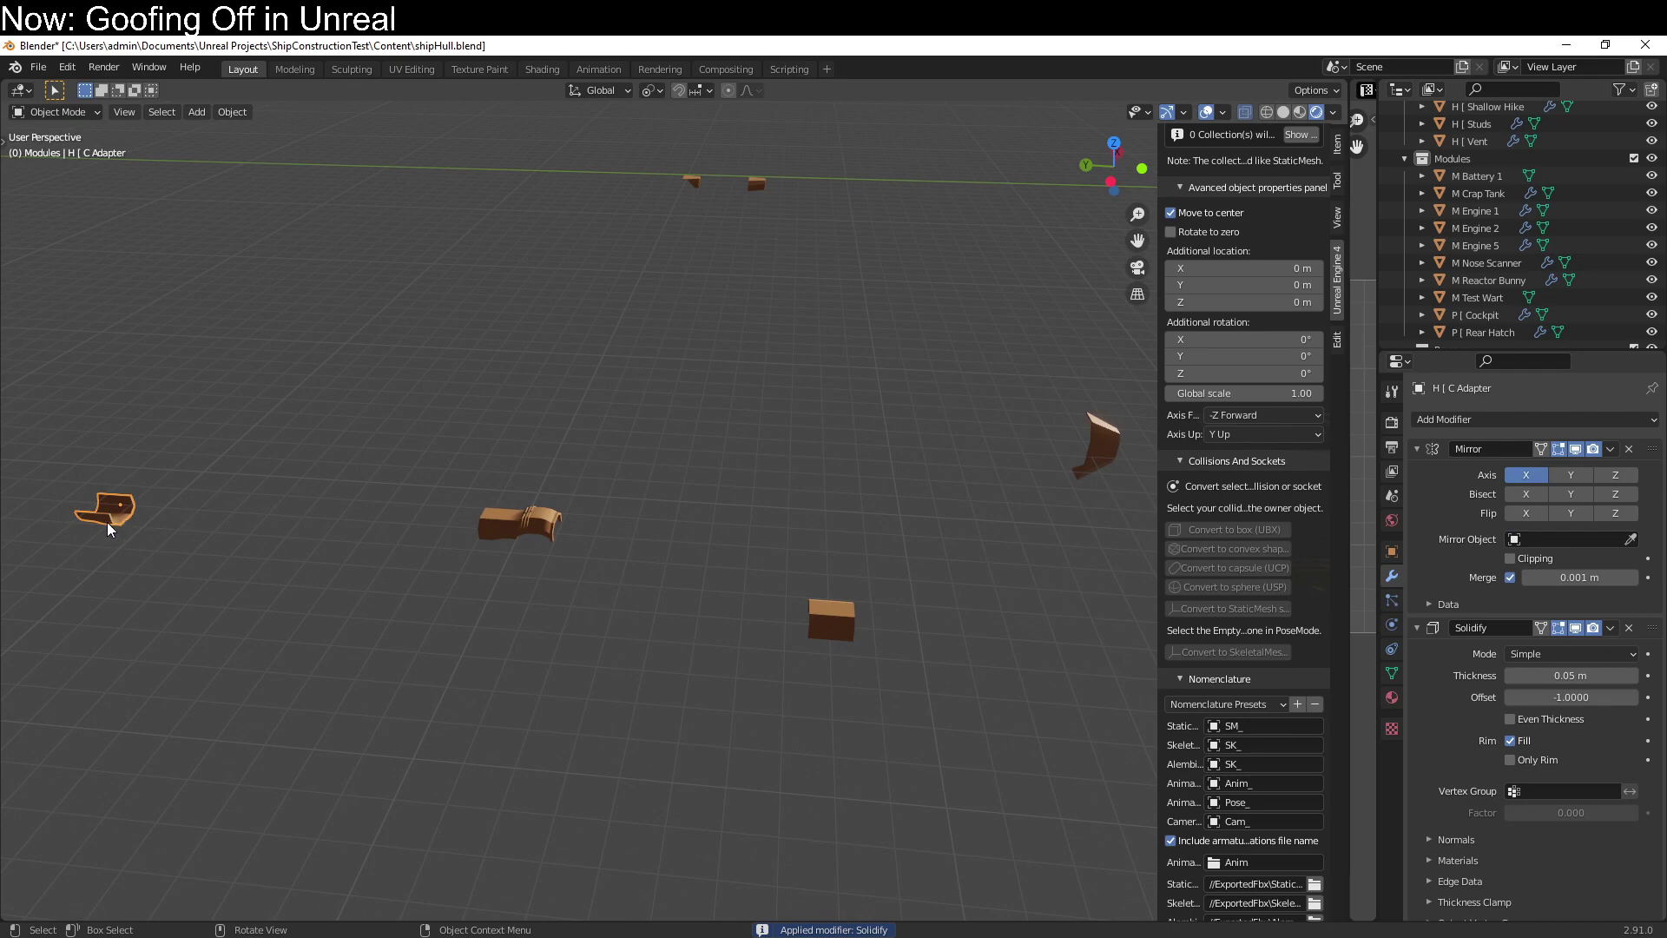
{"action": "left_click_drag", "start_coordinate": [1653, 627], "coordinate": [1640, 447]}
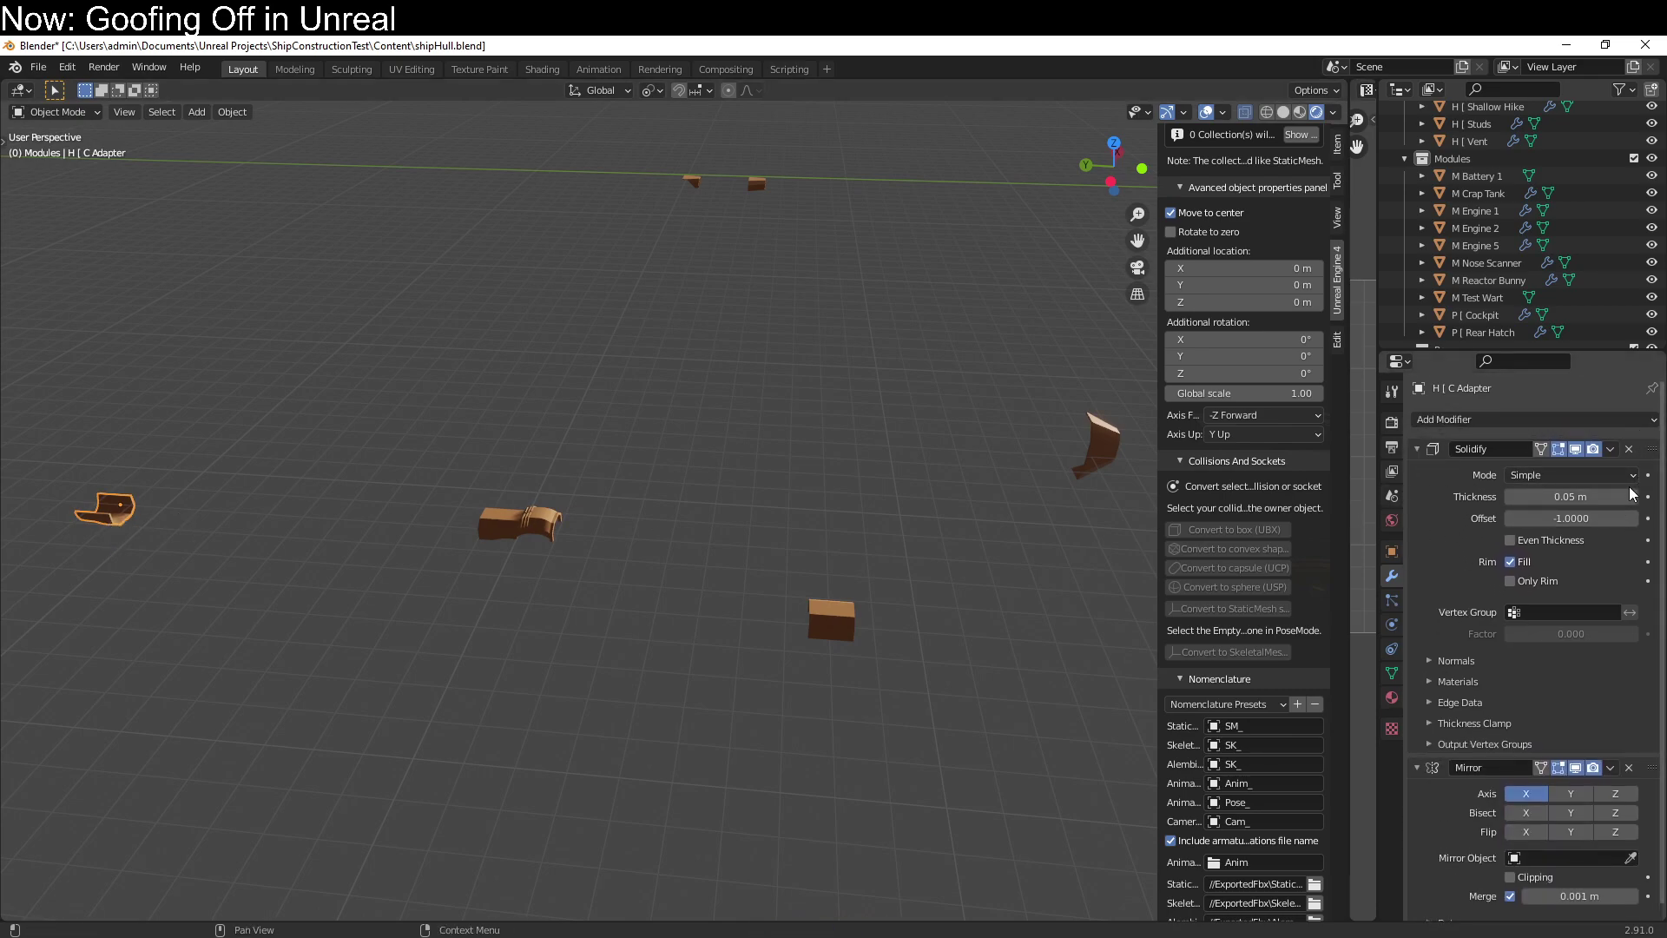
{"action": "left_click", "coordinate": [1596, 476]}
{"action": "left_click", "coordinate": [1582, 508]}
{"action": "key", "text": "ctrl+a"}
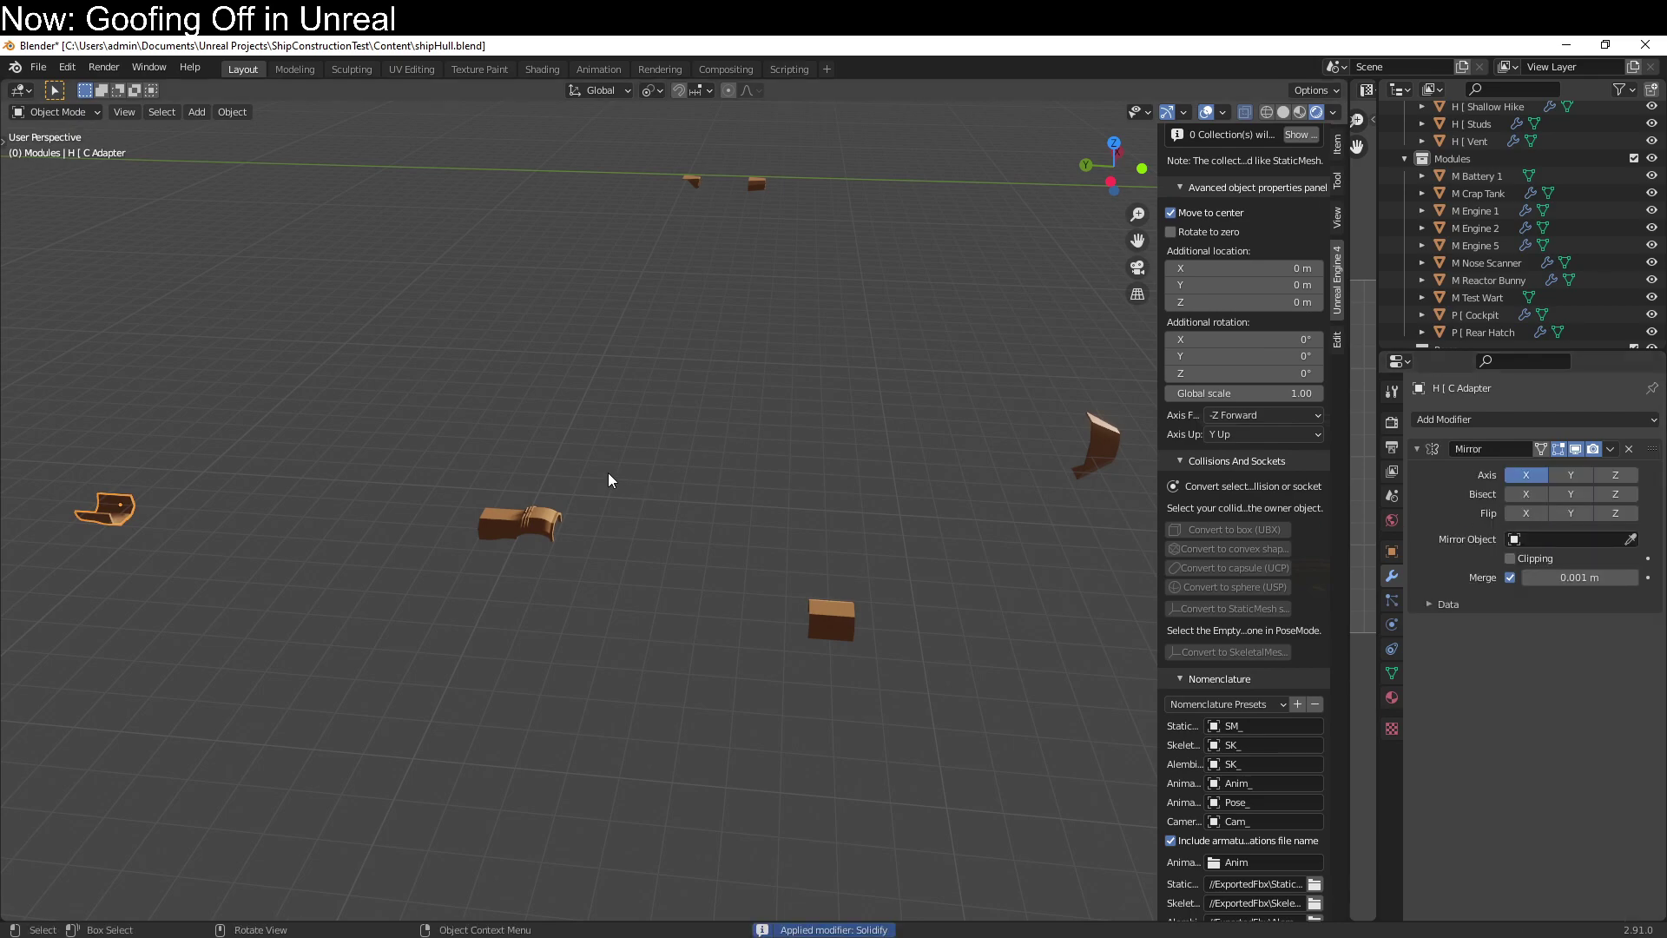
Check which modifiers are on the Funnel and Bulldog hull parts.
{"action": "scroll", "coordinate": [619, 479], "scroll_direction": "down", "scroll_amount": 2}
{"action": "left_click", "coordinate": [734, 257]}
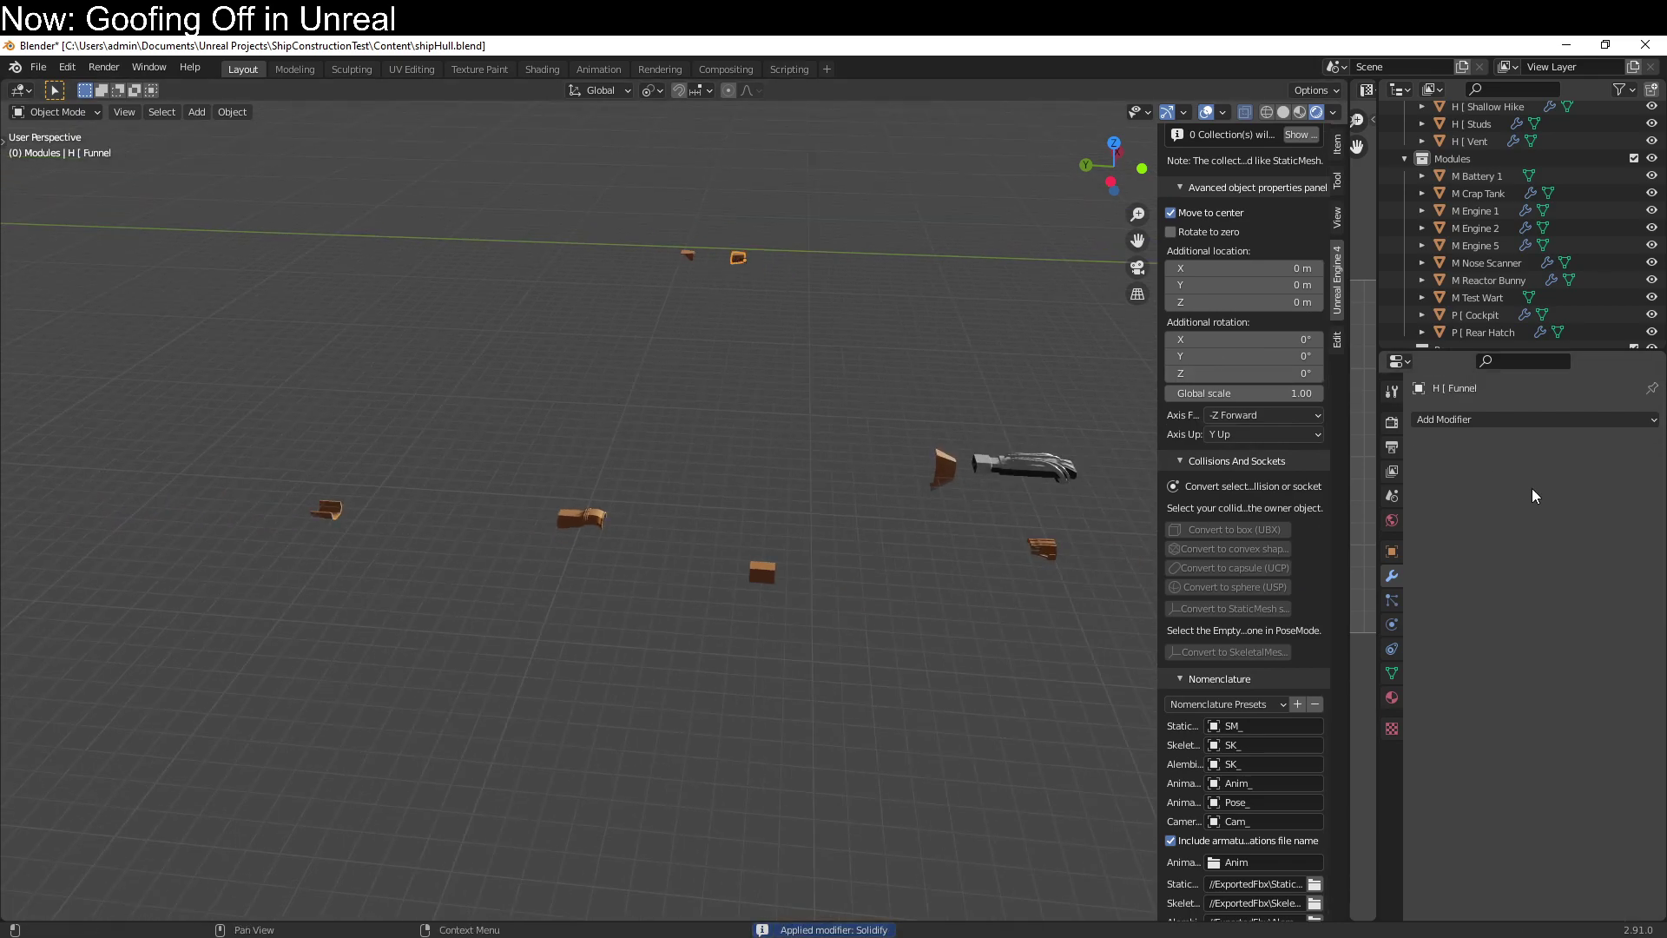
{"action": "left_click", "coordinate": [1518, 424]}
{"action": "key", "text": "Escape"}
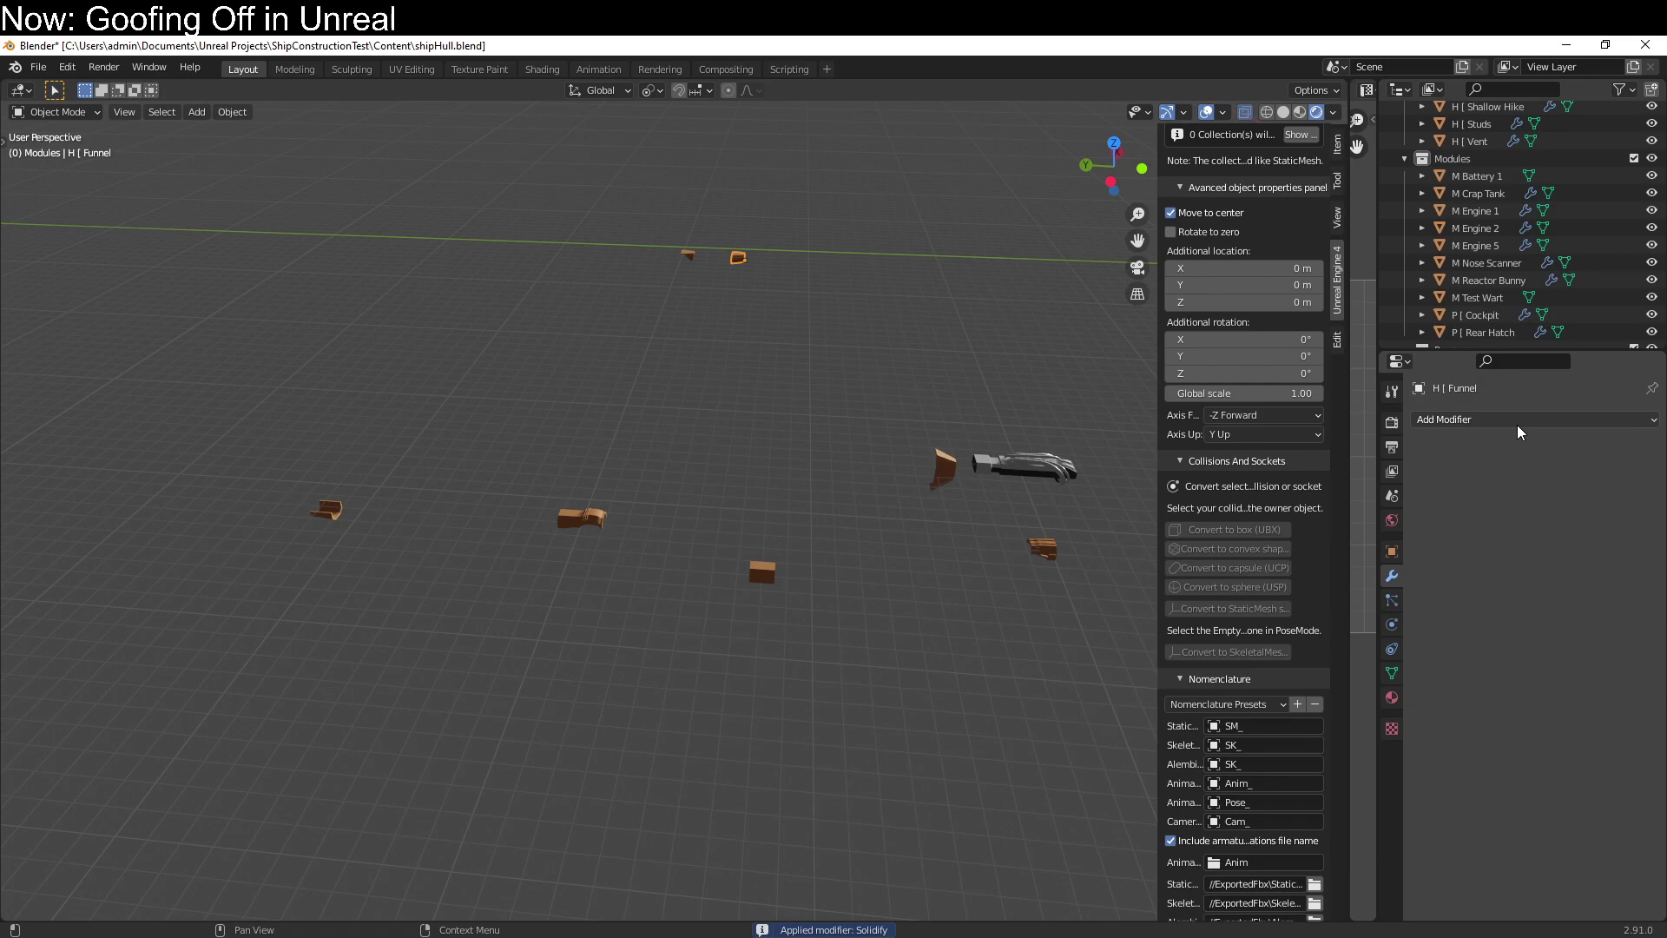
{"action": "left_click", "coordinate": [688, 255]}
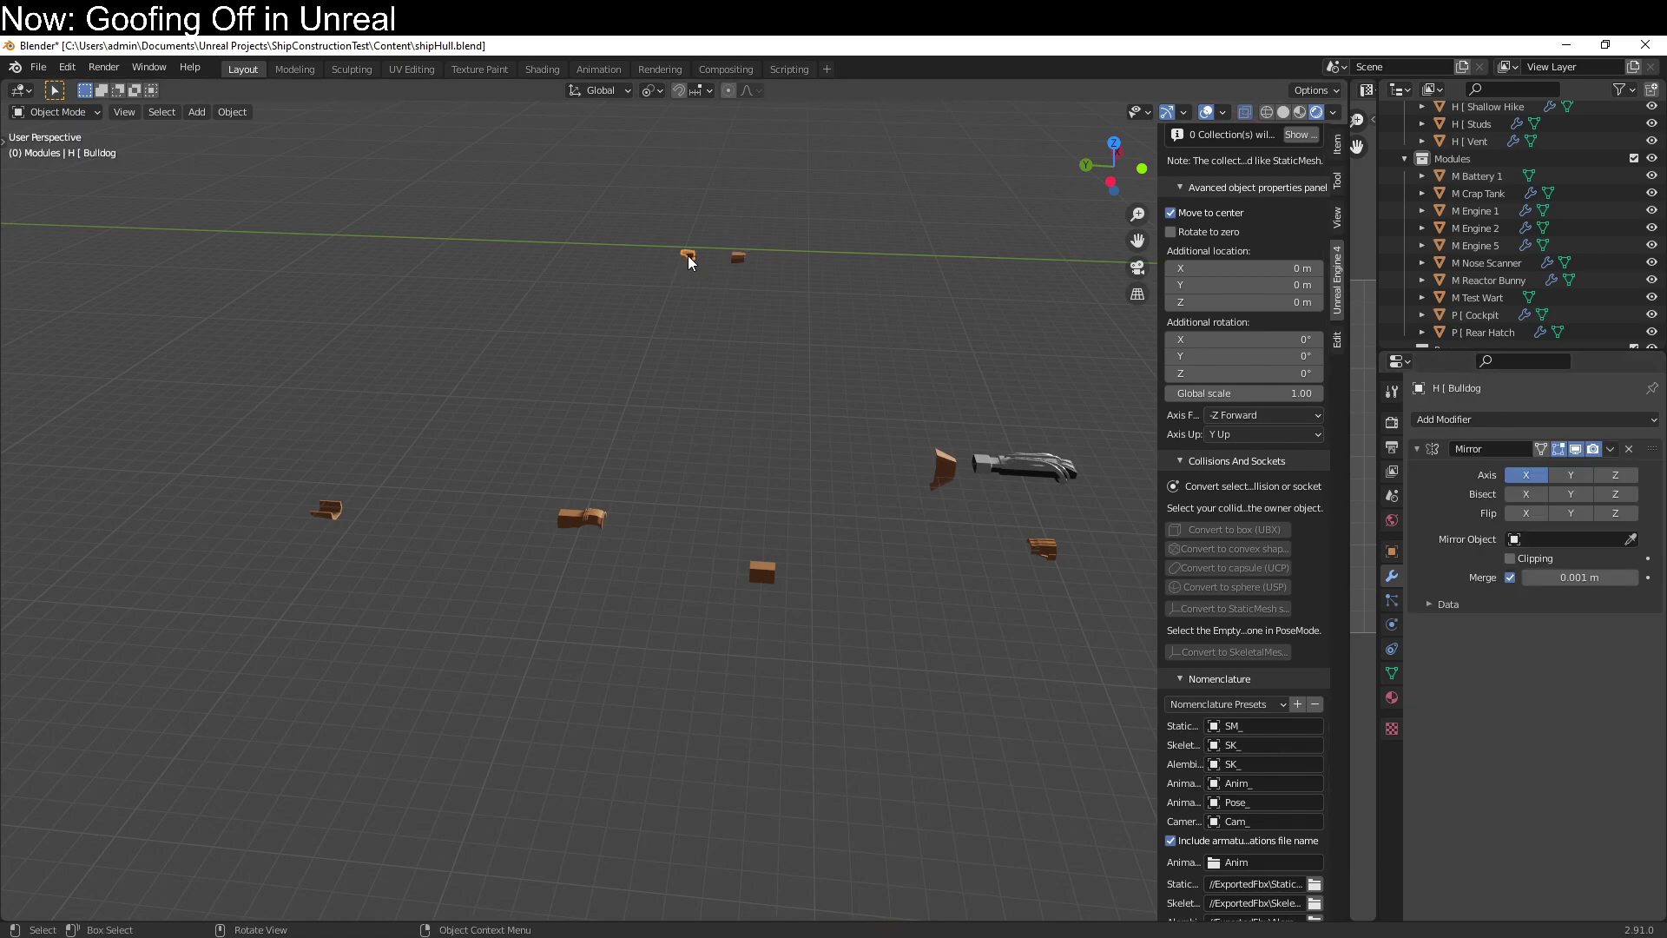
Move the Full Nose hull part about -23.3 m along the global X axis.
{"action": "scroll", "coordinate": [1086, 573], "scroll_direction": "down", "scroll_amount": 4}
{"action": "middle_click_drag", "start_coordinate": [1024, 556], "coordinate": [624, 748]}
{"action": "scroll", "coordinate": [785, 466], "scroll_direction": "up", "scroll_amount": 2}
{"action": "left_click", "coordinate": [806, 411]}
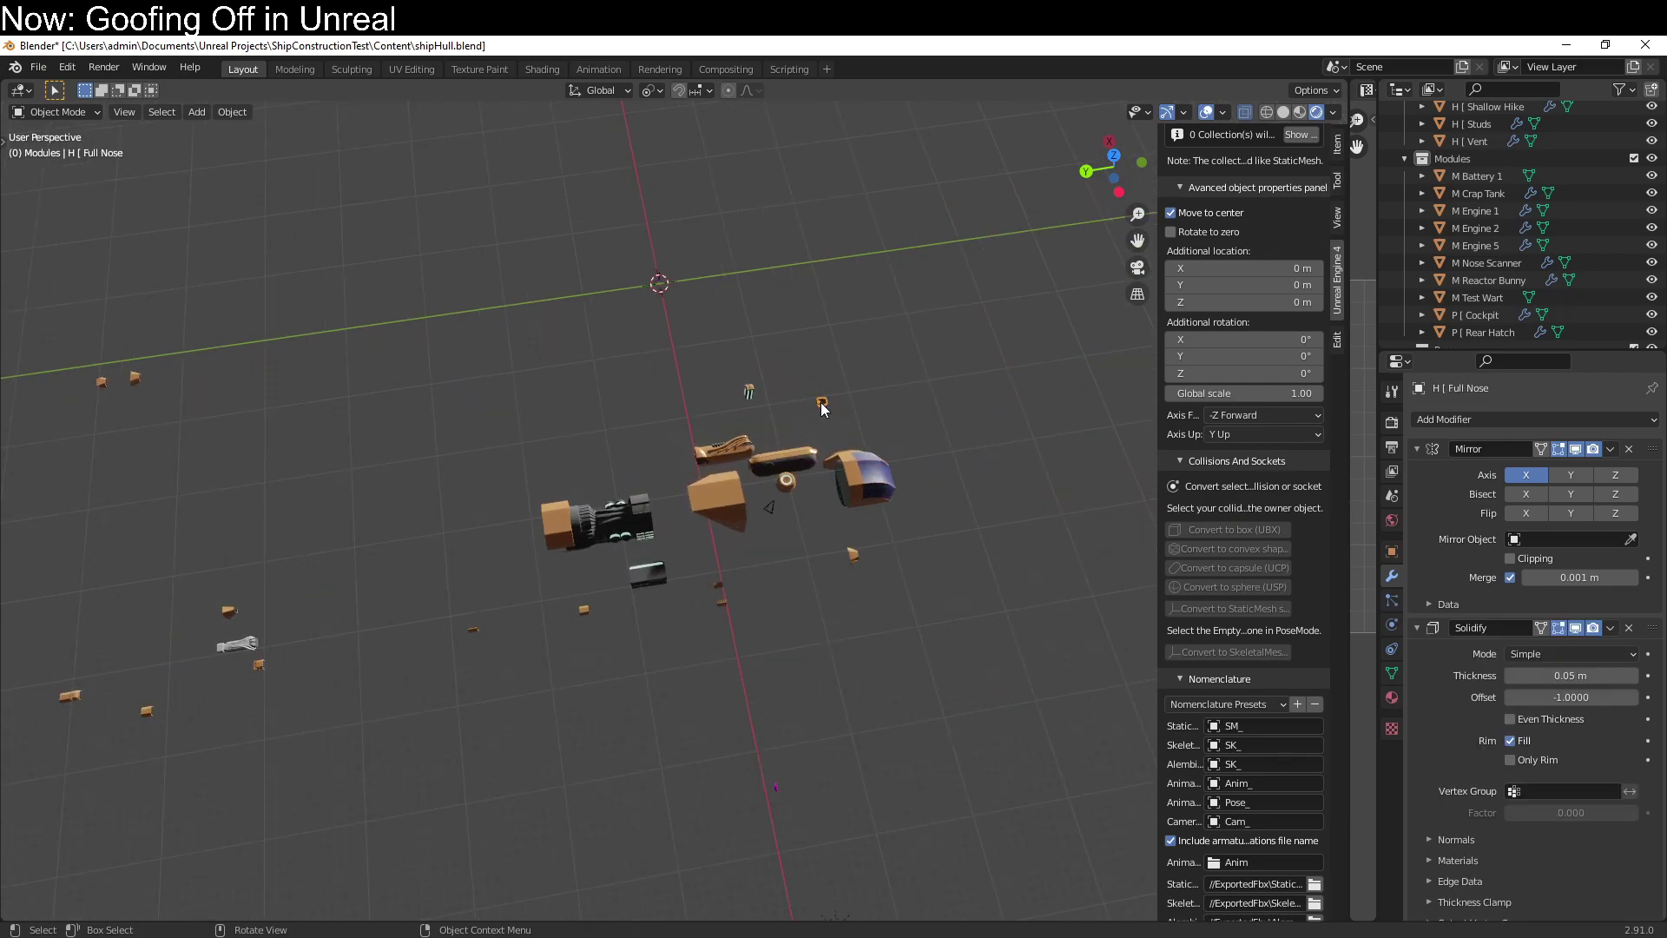
{"action": "key", "text": "g"}
{"action": "key", "text": "x"}
{"action": "left_click", "coordinate": [889, 576]}
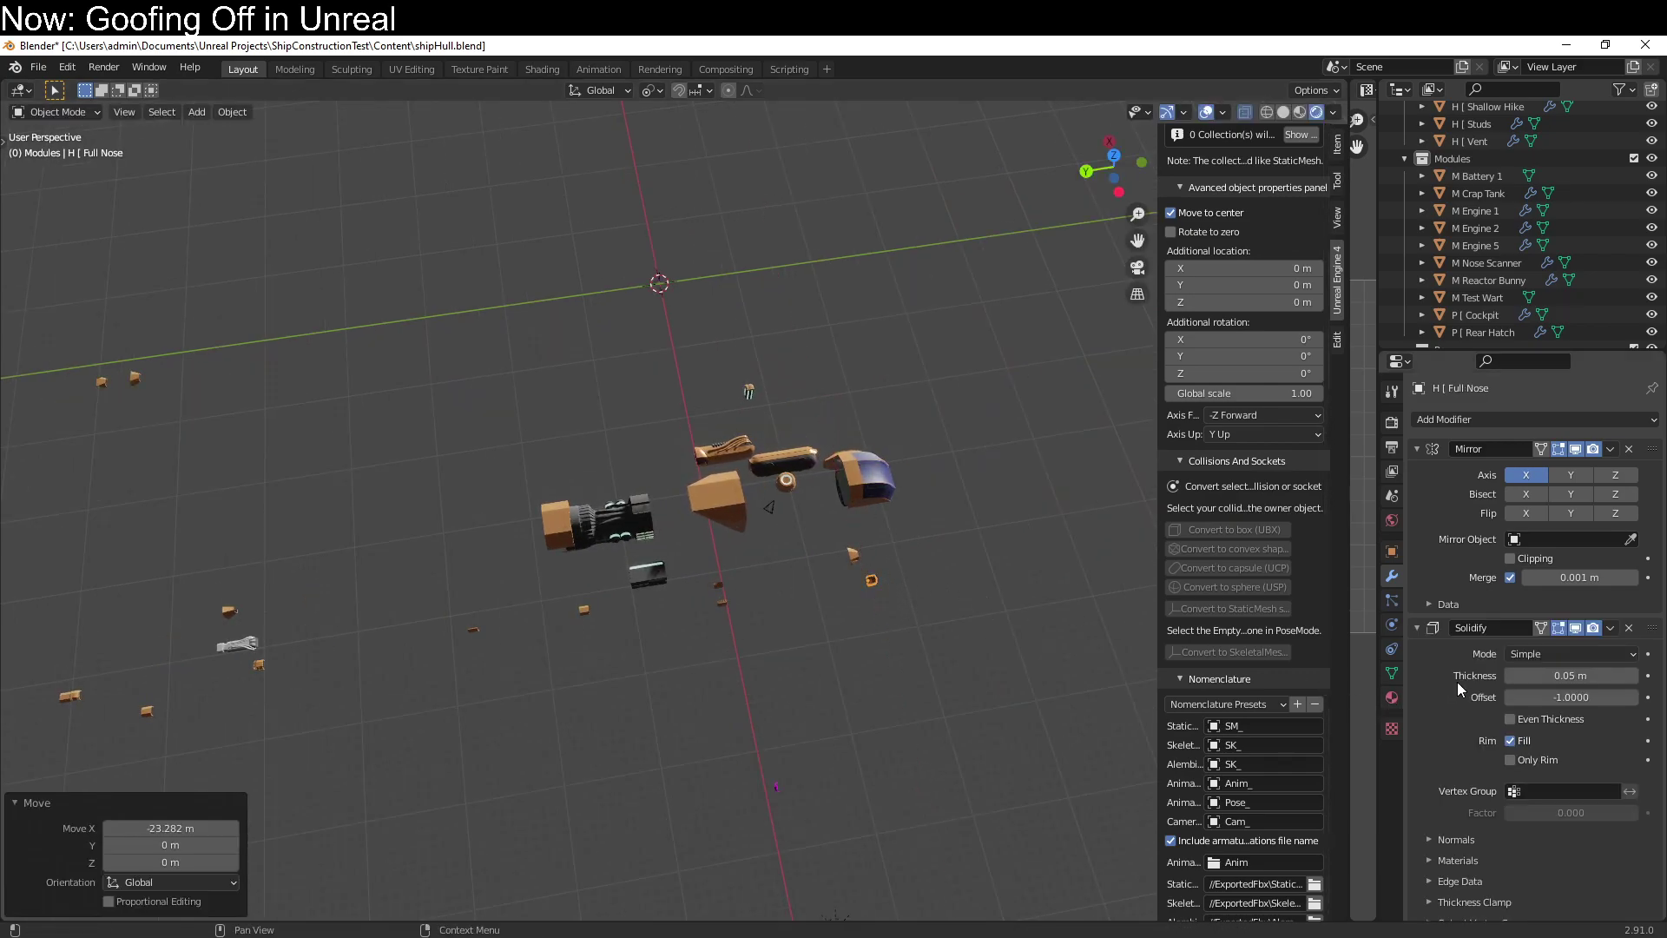
Move the Full Nose hull part's Solidify modifier ahead of Mirror and apply it in Complex mode.
{"action": "left_click_drag", "start_coordinate": [1651, 628], "coordinate": [1604, 462]}
{"action": "left_click", "coordinate": [1573, 475]}
{"action": "left_click", "coordinate": [1571, 509]}
{"action": "key", "text": "ctrl+a"}
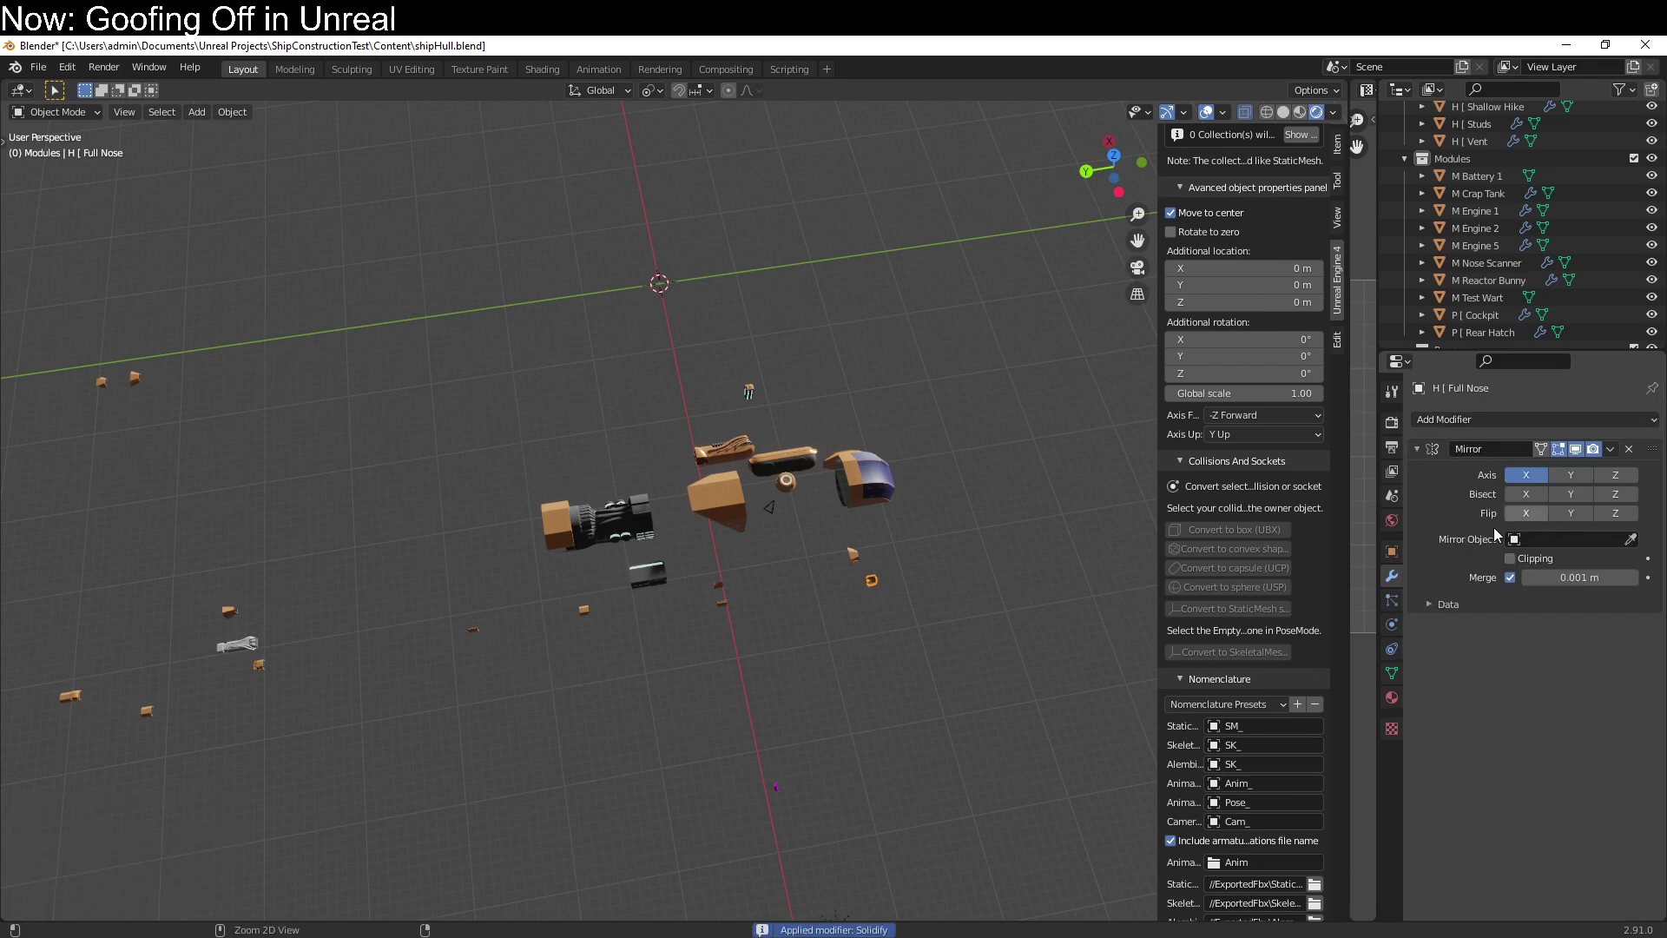
Enlarge the UV editor beside the viewport and unwrap the Full Nose hull part with Smart UV Project at default settings.
{"action": "middle_click_drag", "start_coordinate": [676, 629], "coordinate": [955, 684]}
{"action": "key", "text": "Tab"}
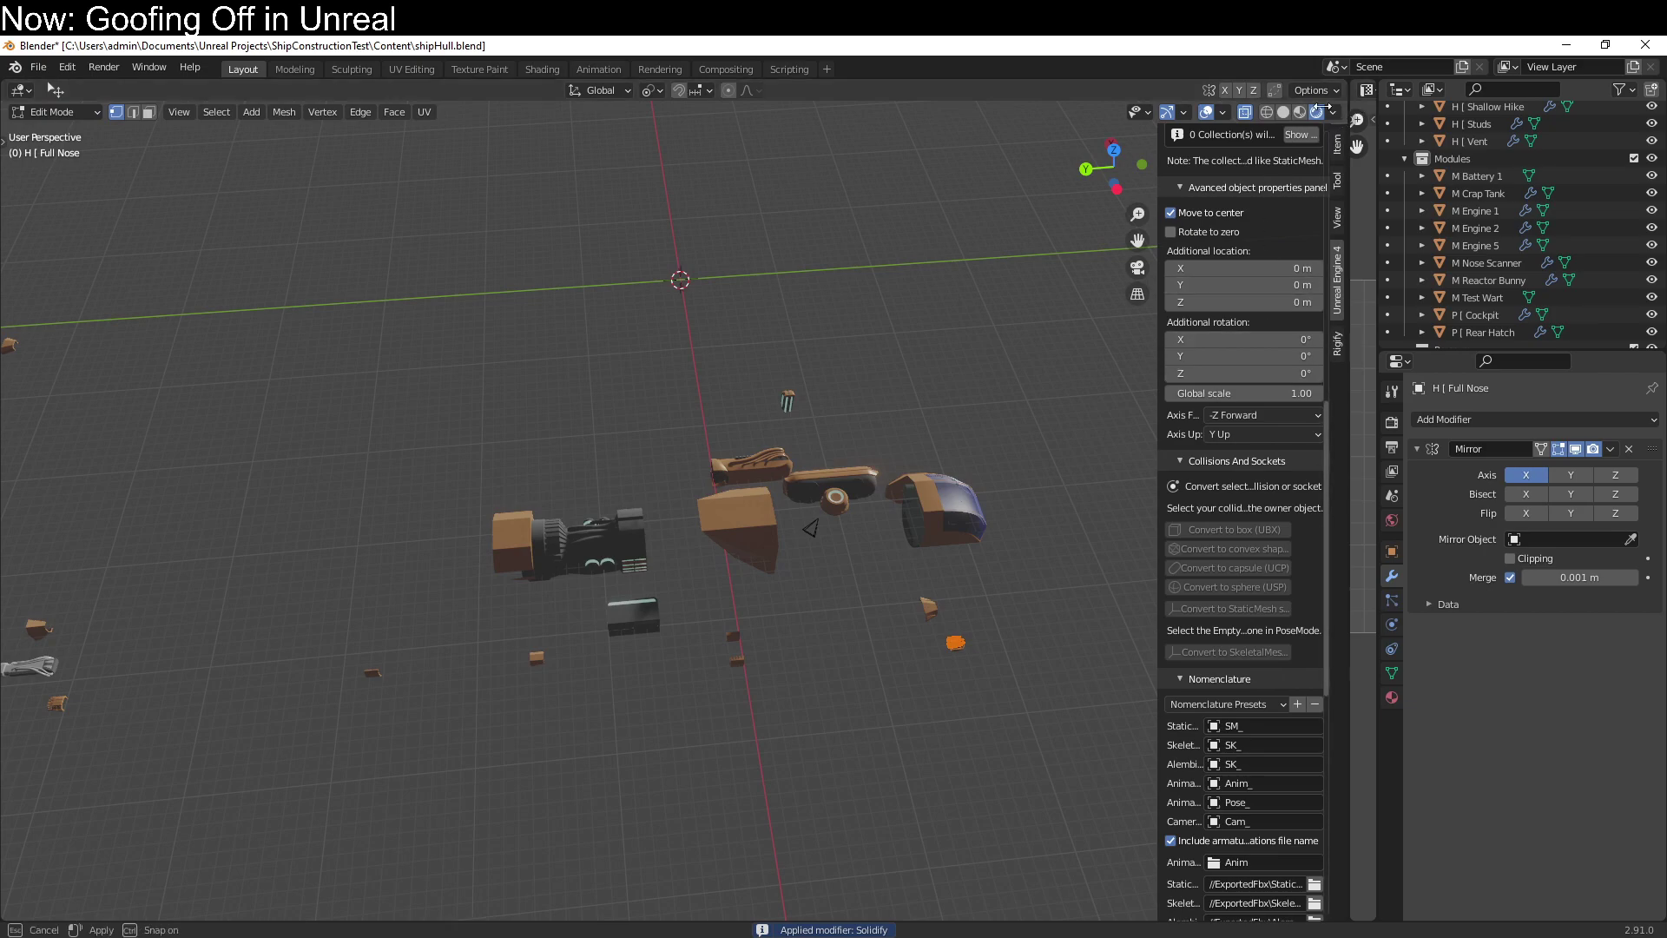
{"action": "left_click_drag", "start_coordinate": [1348, 106], "coordinate": [1068, 113]}
{"action": "key", "text": "q"}
{"action": "left_click", "coordinate": [766, 811]}
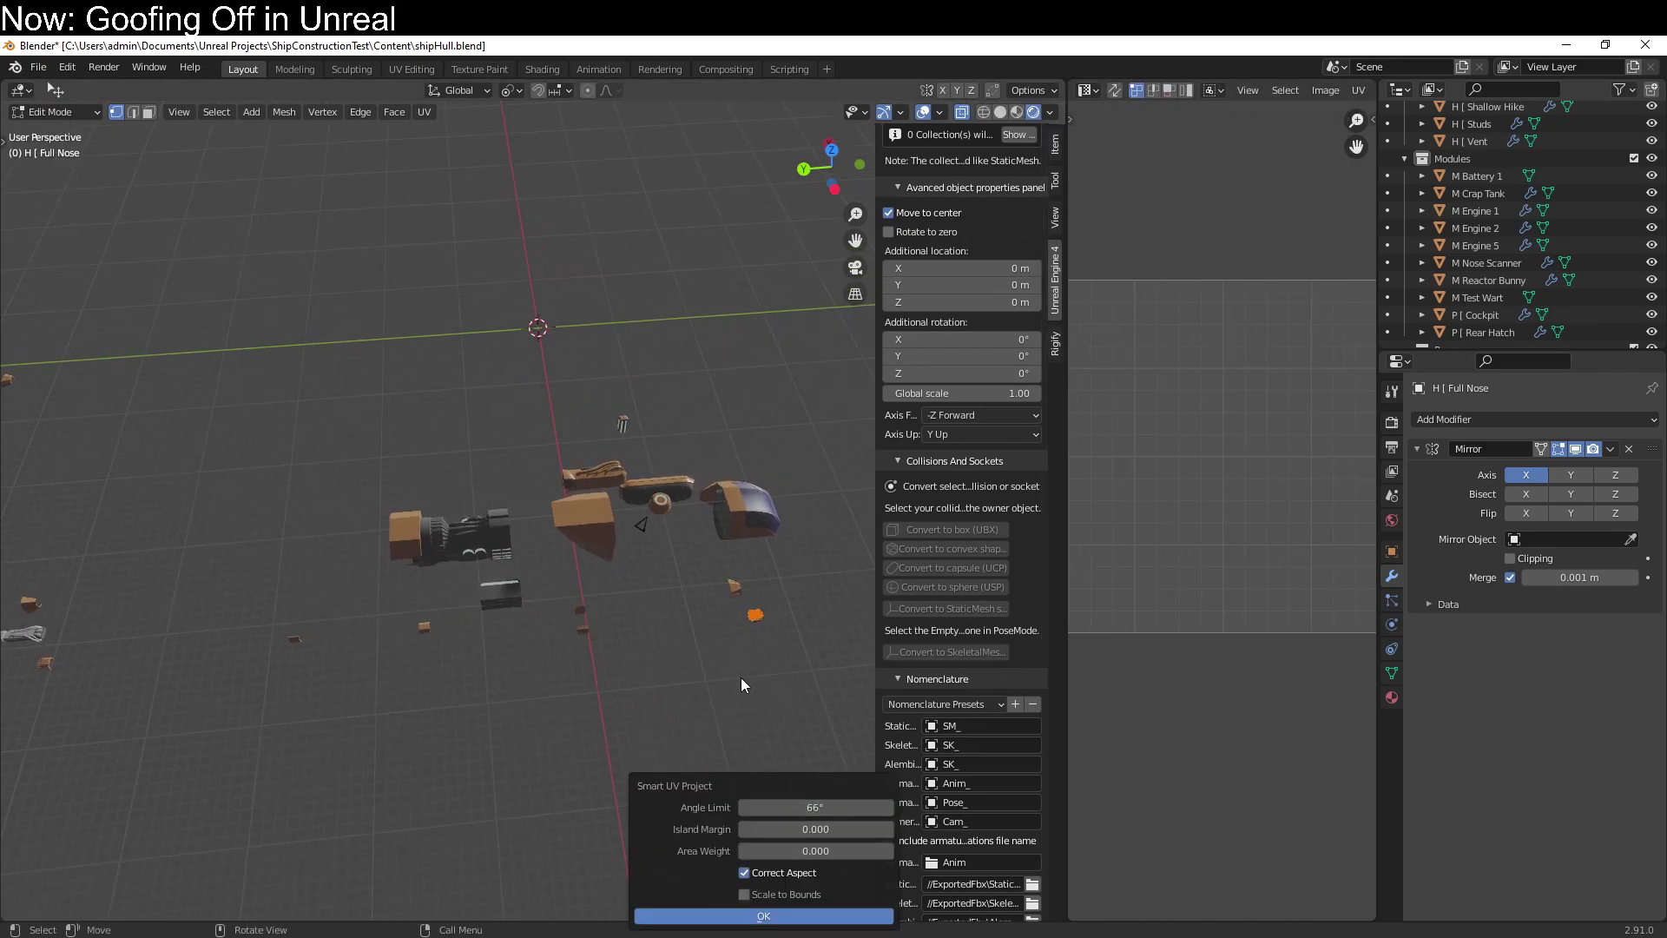
{"action": "left_click", "coordinate": [716, 922]}
{"action": "key", "text": "Tab"}
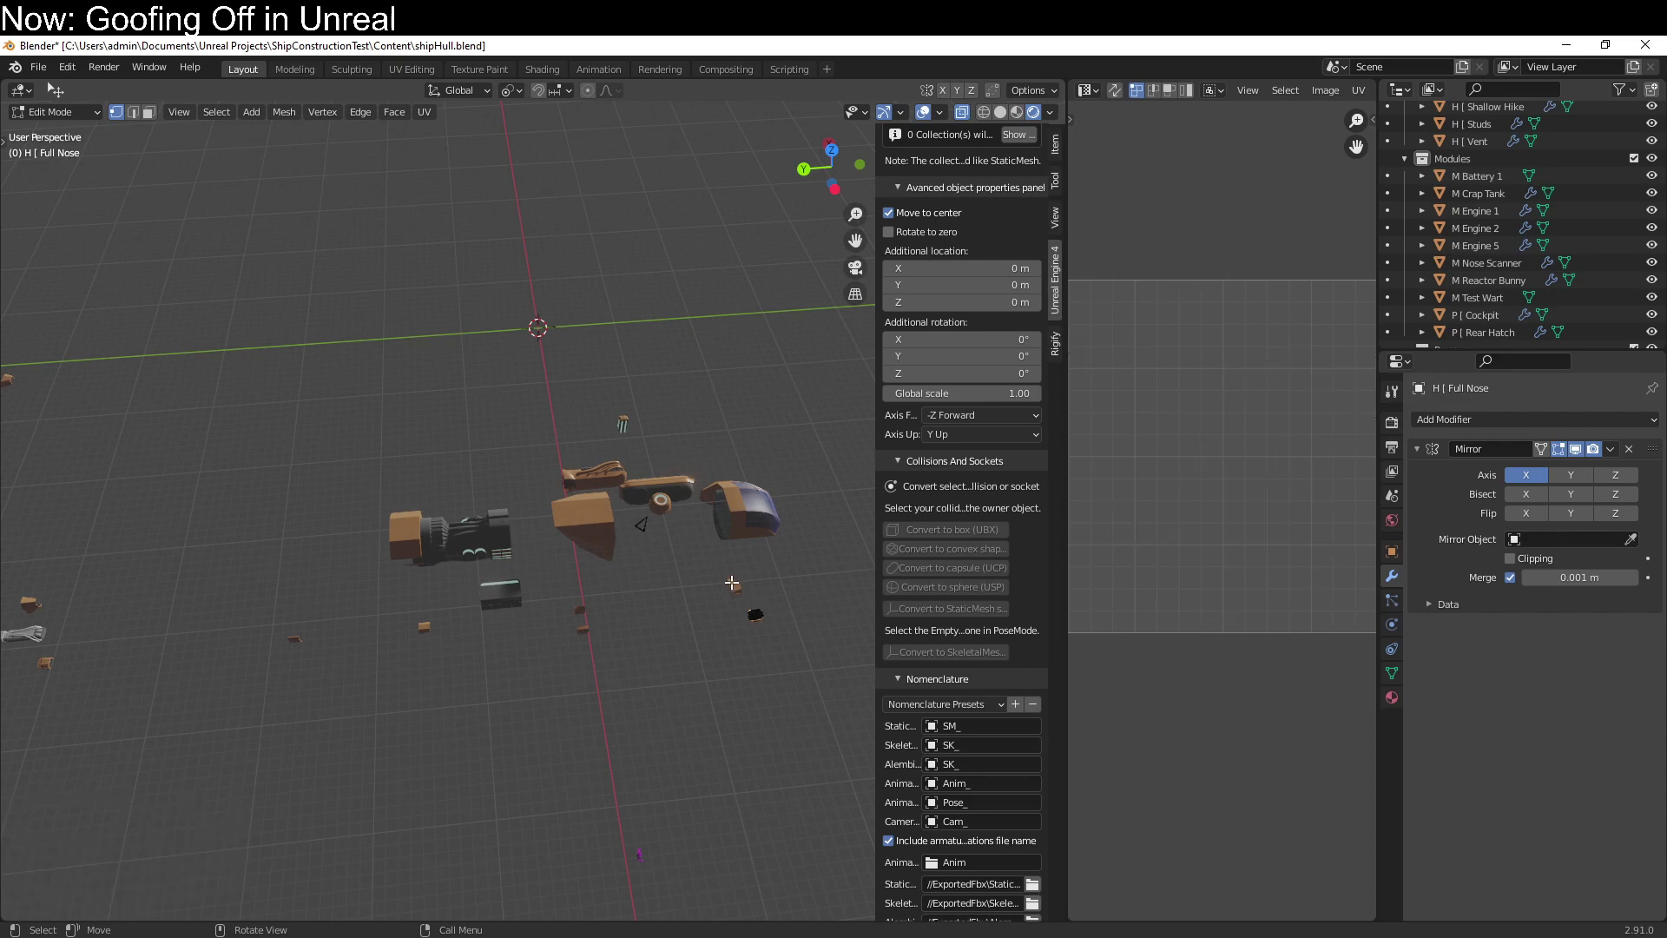
{"action": "left_click", "coordinate": [738, 591]}
{"action": "key", "text": "q"}
{"action": "key", "text": "Escape"}
{"action": "key", "text": "Tab"}
{"action": "key", "text": "Tab"}
Unwrap the Barred hull part's mesh with Smart UV Project using the 66° angle limit.
{"action": "left_click", "coordinate": [586, 631]}
{"action": "key", "text": "Tab"}
{"action": "key", "text": "u"}
{"action": "left_click", "coordinate": [691, 676]}
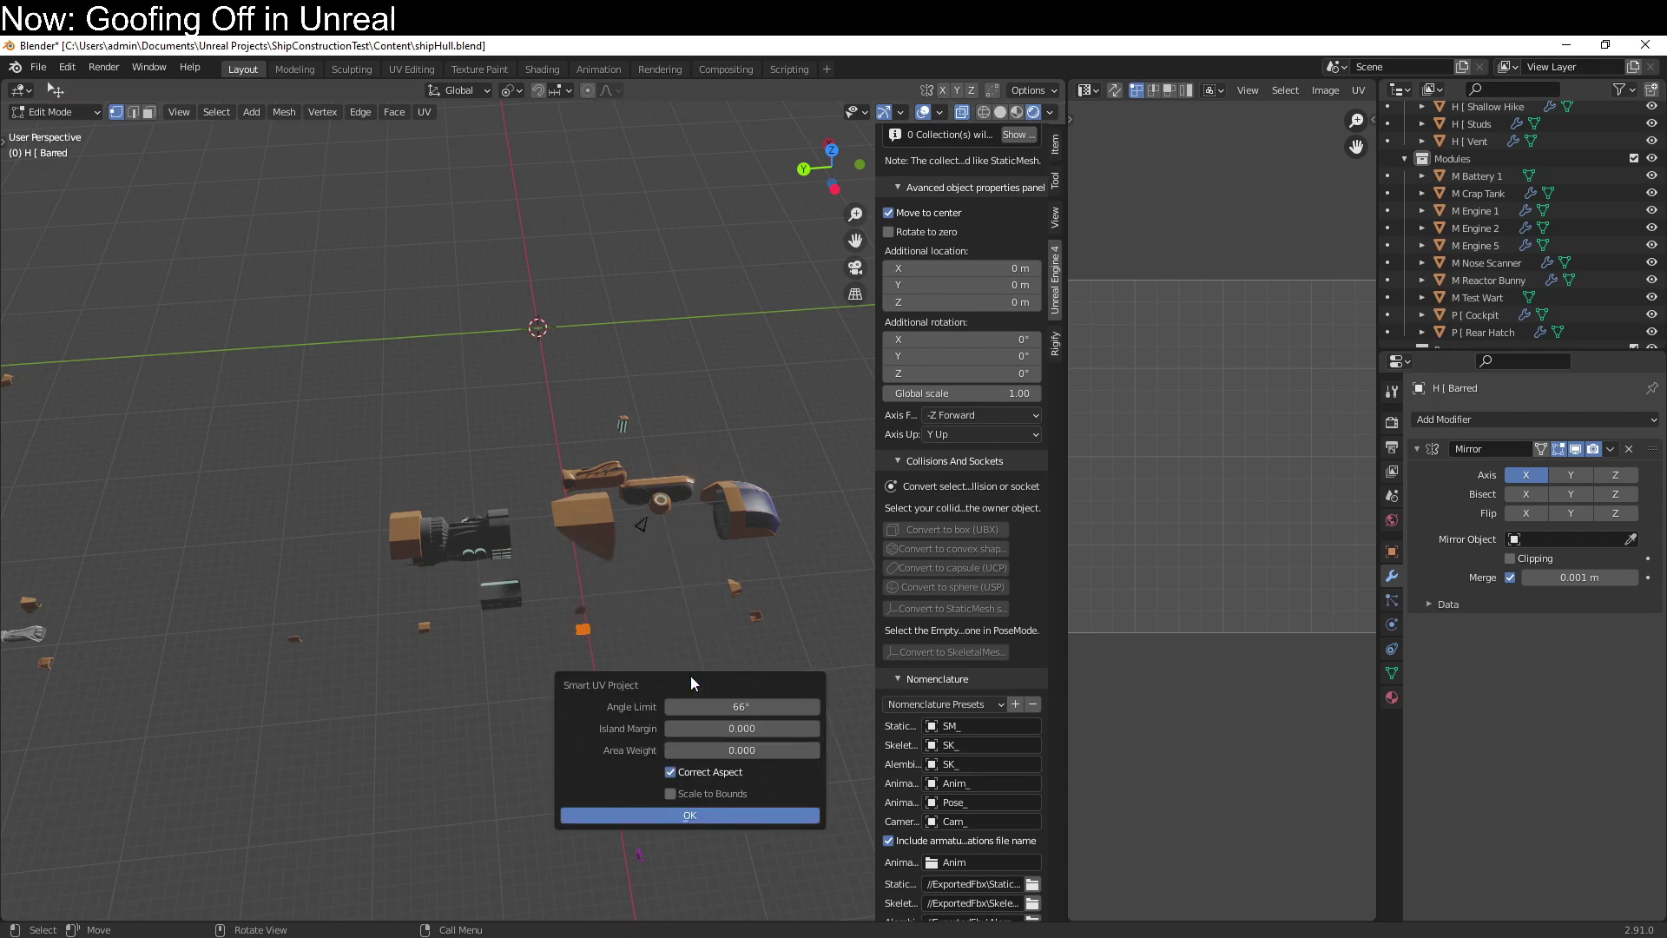
{"action": "left_click", "coordinate": [690, 815]}
{"action": "key", "text": "Tab"}
Unwrap the Studs hull part's mesh with Smart UV Project using the 66° angle limit.
{"action": "left_click", "coordinate": [579, 610]}
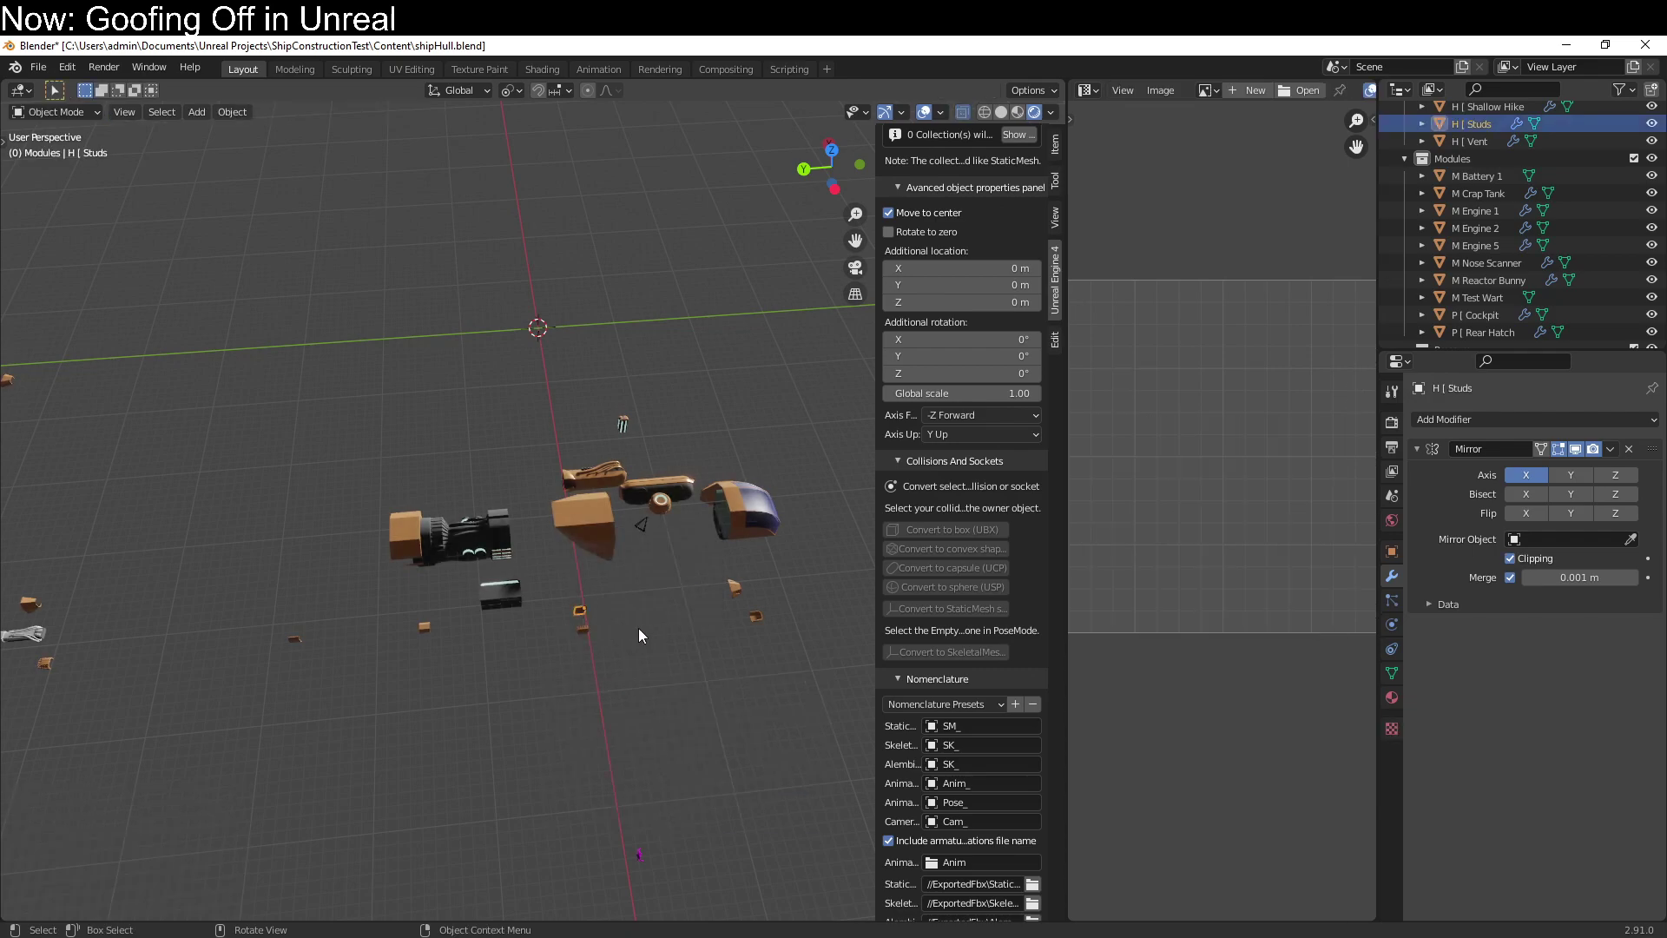
{"action": "key", "text": "Tab"}
{"action": "key", "text": "q"}
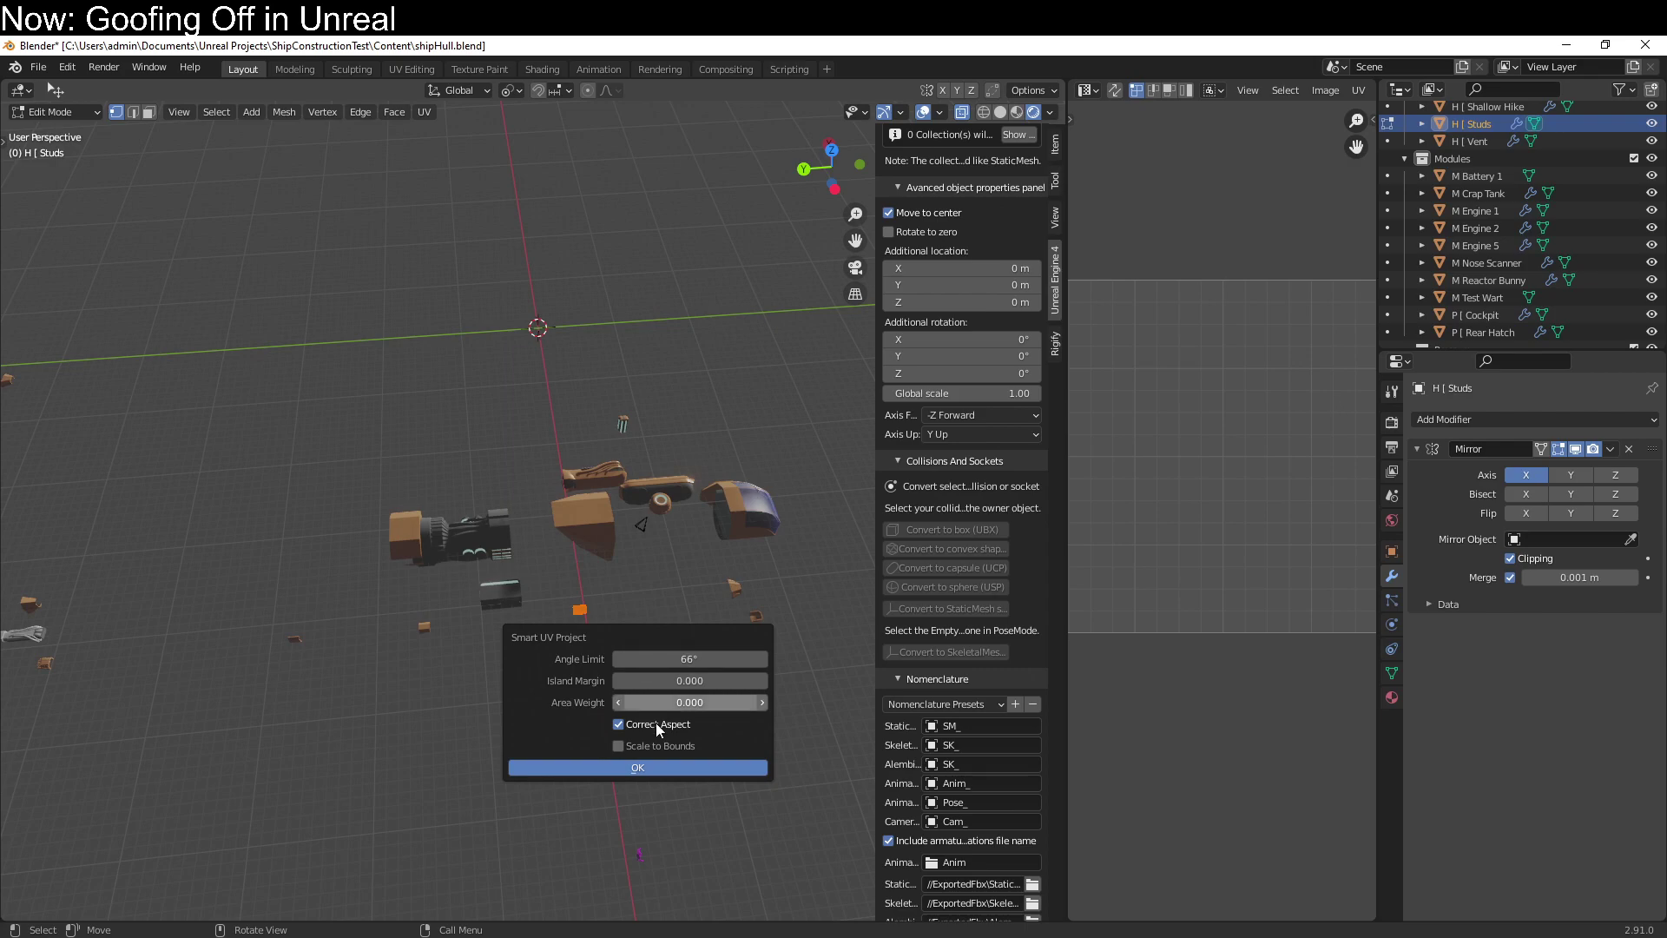
{"action": "left_click", "coordinate": [664, 766]}
{"action": "key", "text": "Tab"}
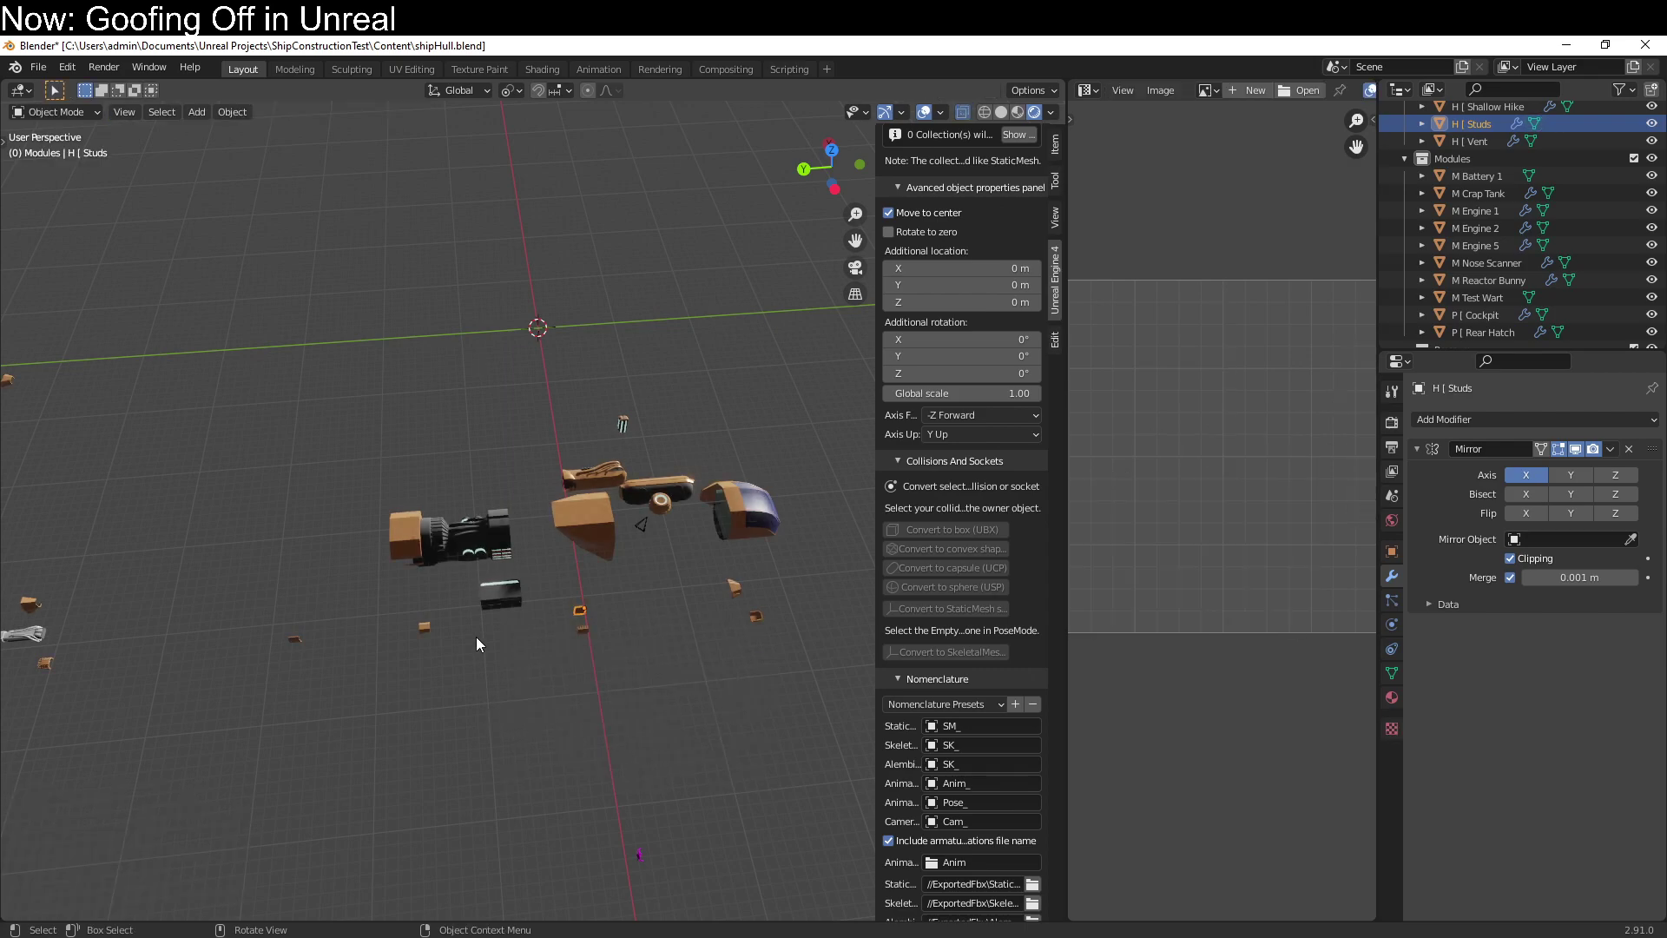
Unwrap the Shallow Hike hull part's mesh with Smart UV Project at the default settings.
{"action": "left_click", "coordinate": [425, 627]}
{"action": "key", "text": "Tab"}
{"action": "key", "text": "u"}
{"action": "left_click", "coordinate": [476, 651]}
{"action": "left_click", "coordinate": [476, 786]}
{"action": "key", "text": "Tab"}
Repeat Smart UV Project on the Studs hull part with the same 66° angle limit.
{"action": "left_click", "coordinate": [582, 607]}
{"action": "key", "text": "Tab"}
{"action": "key", "text": "u"}
{"action": "left_click", "coordinate": [582, 606]}
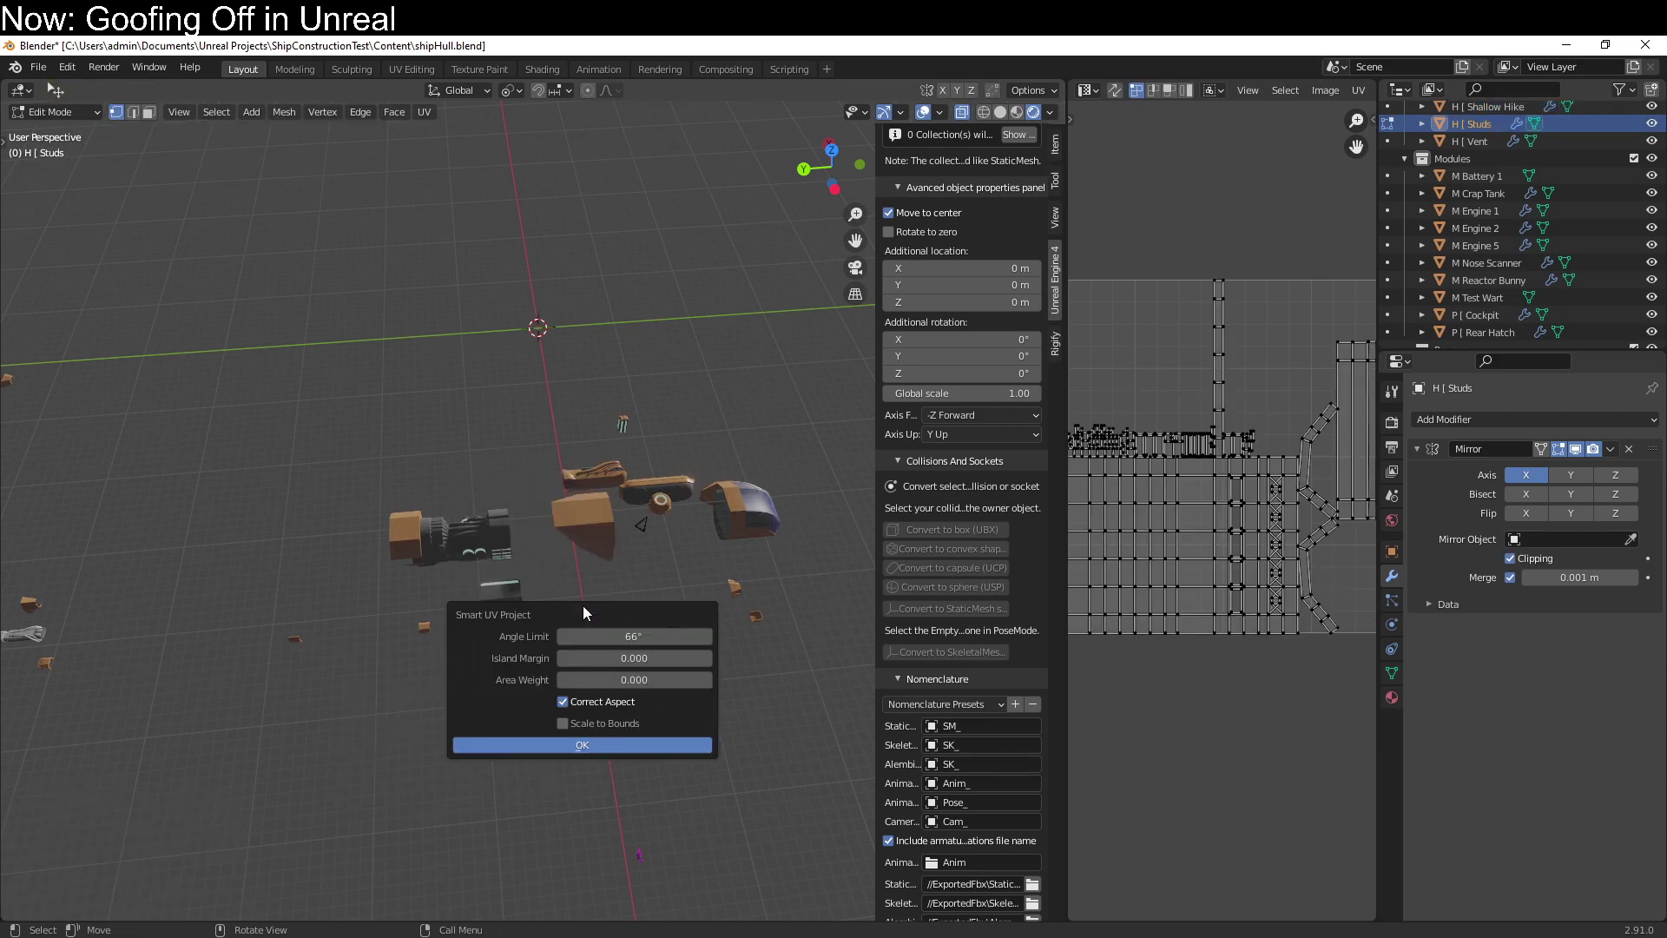
{"action": "left_click", "coordinate": [577, 744]}
{"action": "key", "text": "Tab"}
Unwrap the Flat hull part's mesh with Smart UV Project using the 66° angle limit.
{"action": "middle_click_drag", "start_coordinate": [431, 726], "coordinate": [679, 580]}
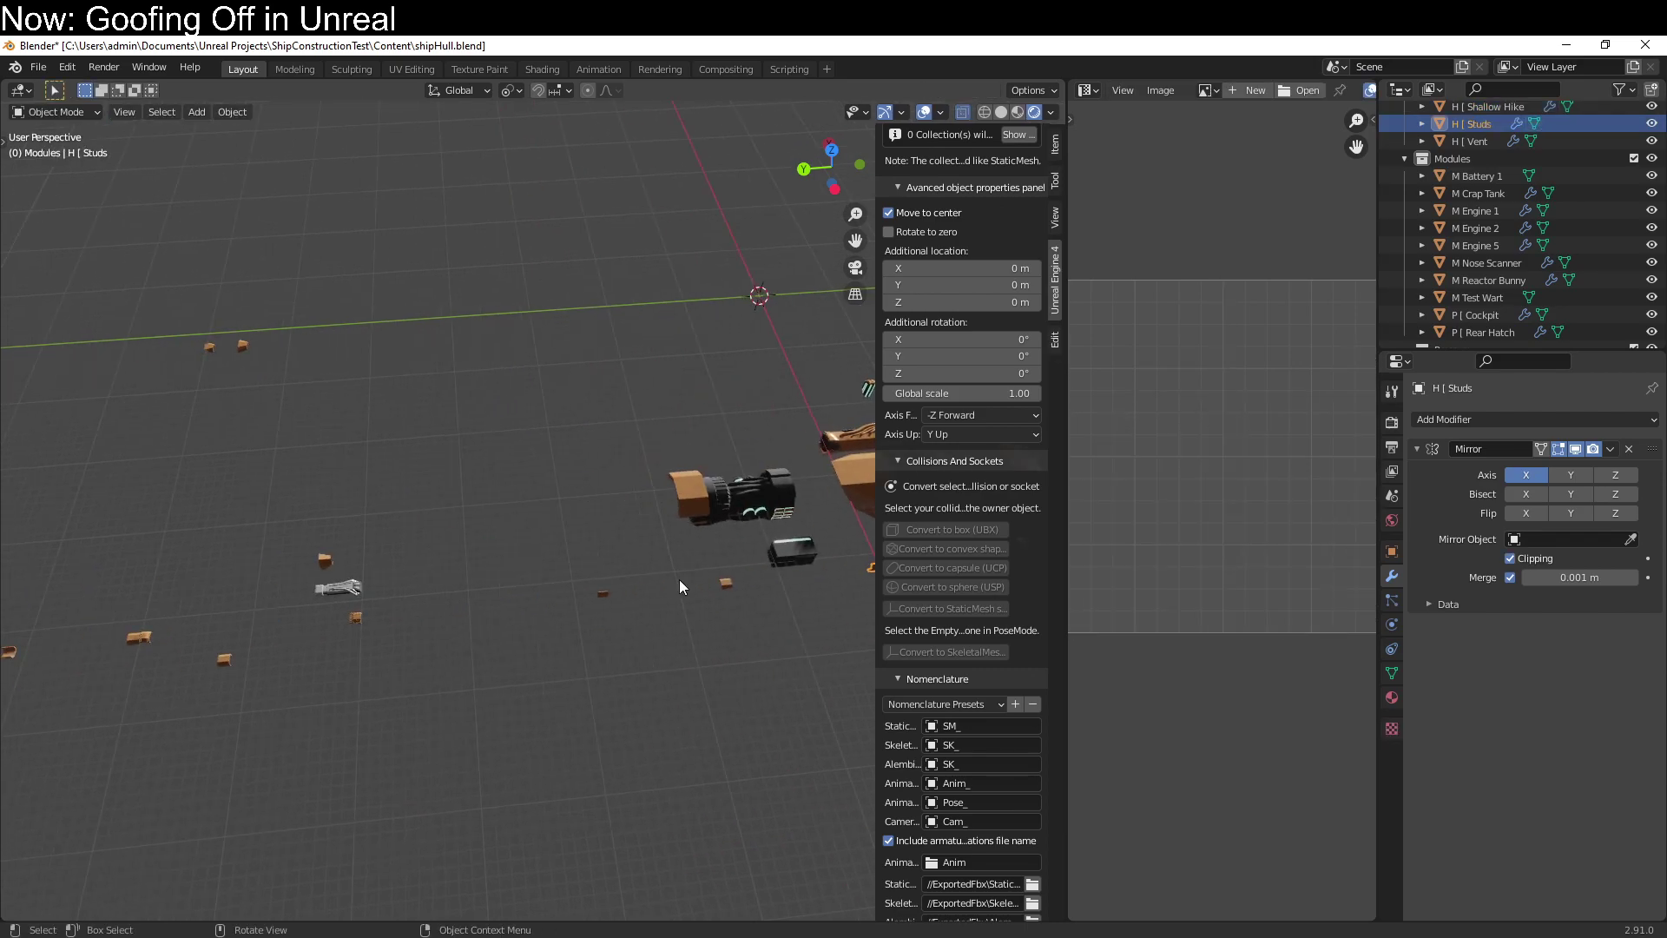
{"action": "left_click", "coordinate": [594, 596]}
{"action": "key", "text": "Tab"}
{"action": "key", "text": "u"}
{"action": "left_click", "coordinate": [607, 597]}
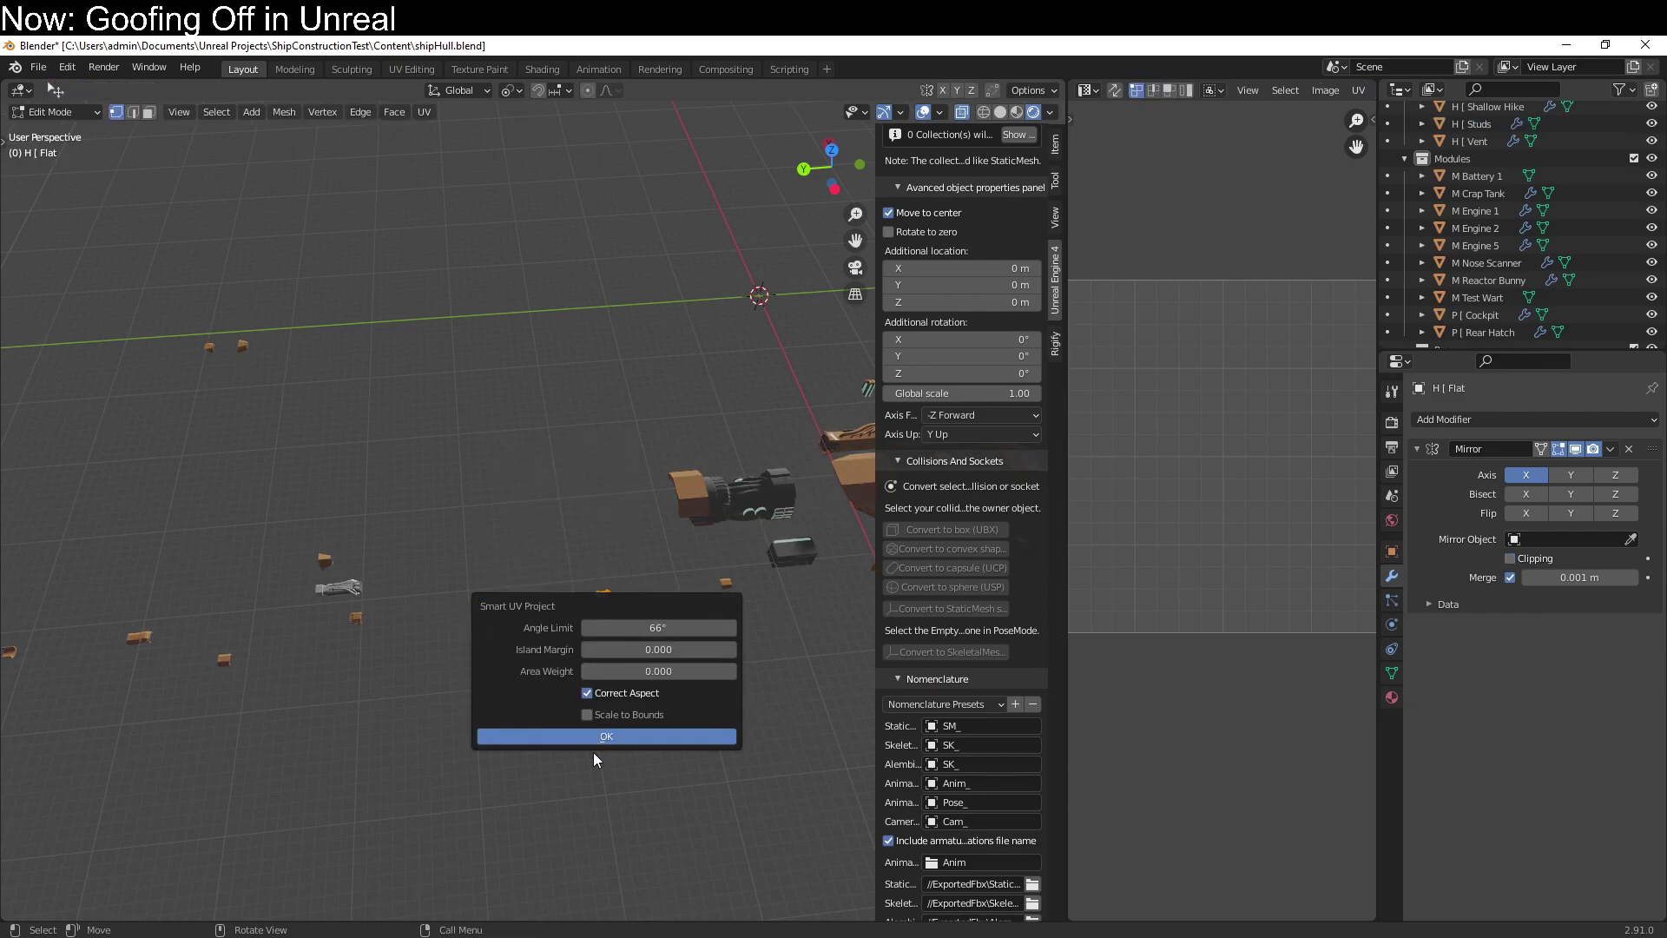
{"action": "left_click", "coordinate": [591, 735]}
{"action": "key", "text": "Tab"}
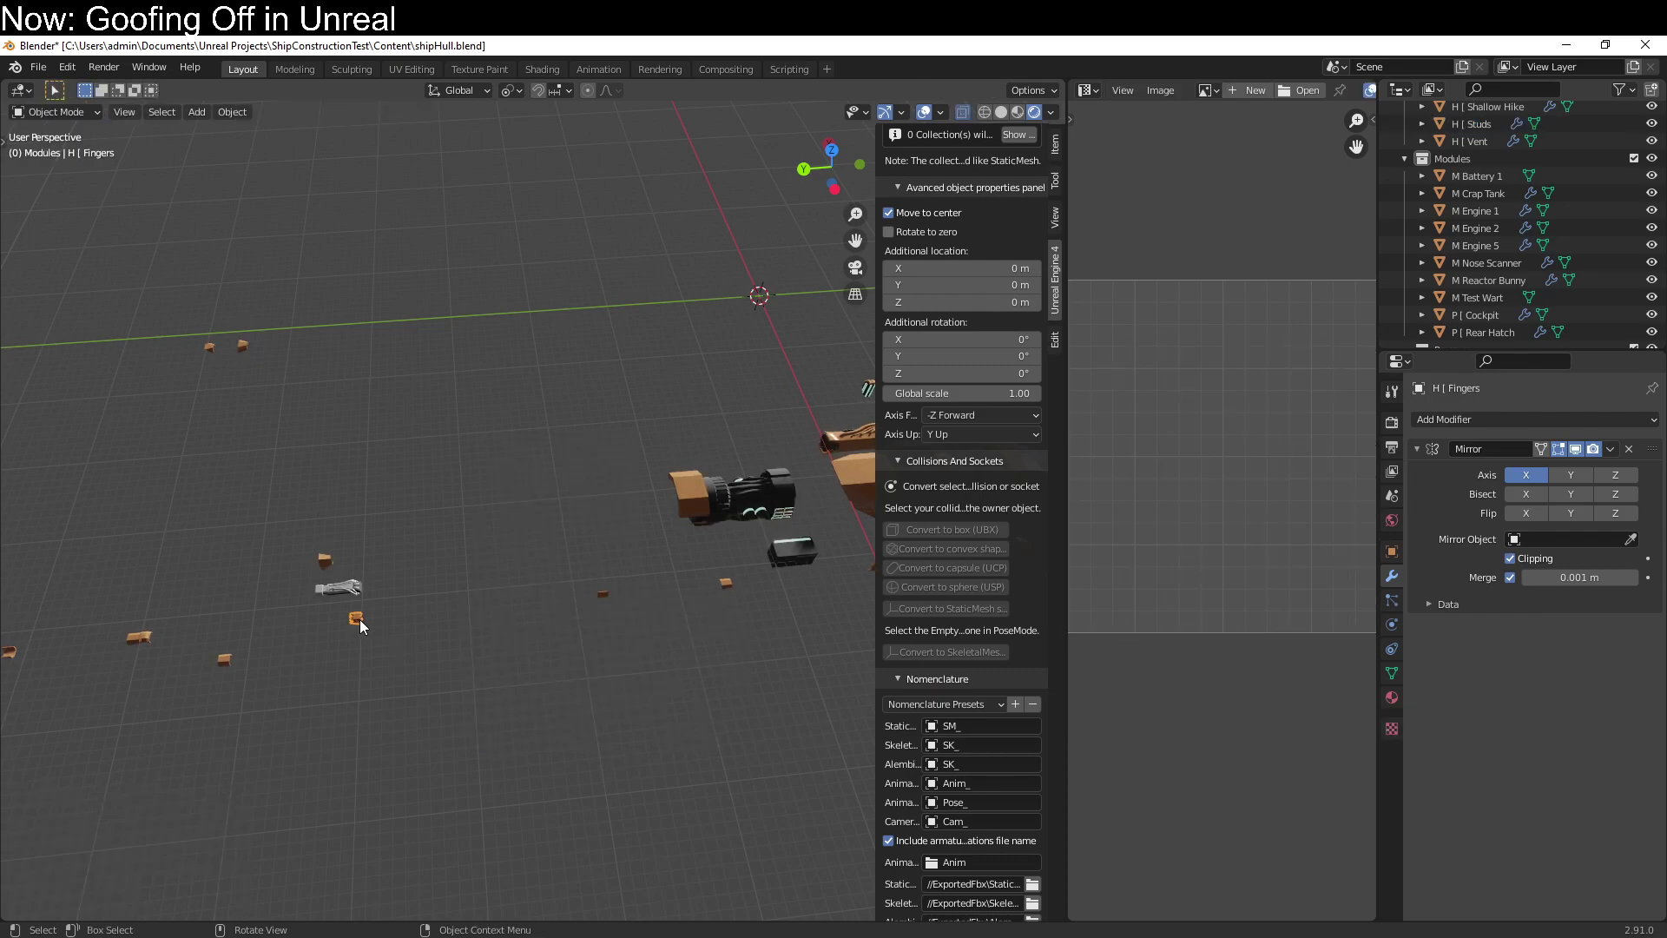
Unwrap the Fingers hull part's mesh with Smart UV Project using the 66° angle limit.
{"action": "key", "text": "Tab"}
{"action": "key", "text": "q"}
{"action": "key", "text": "q"}
{"action": "left_click", "coordinate": [522, 655]}
{"action": "left_click", "coordinate": [545, 799]}
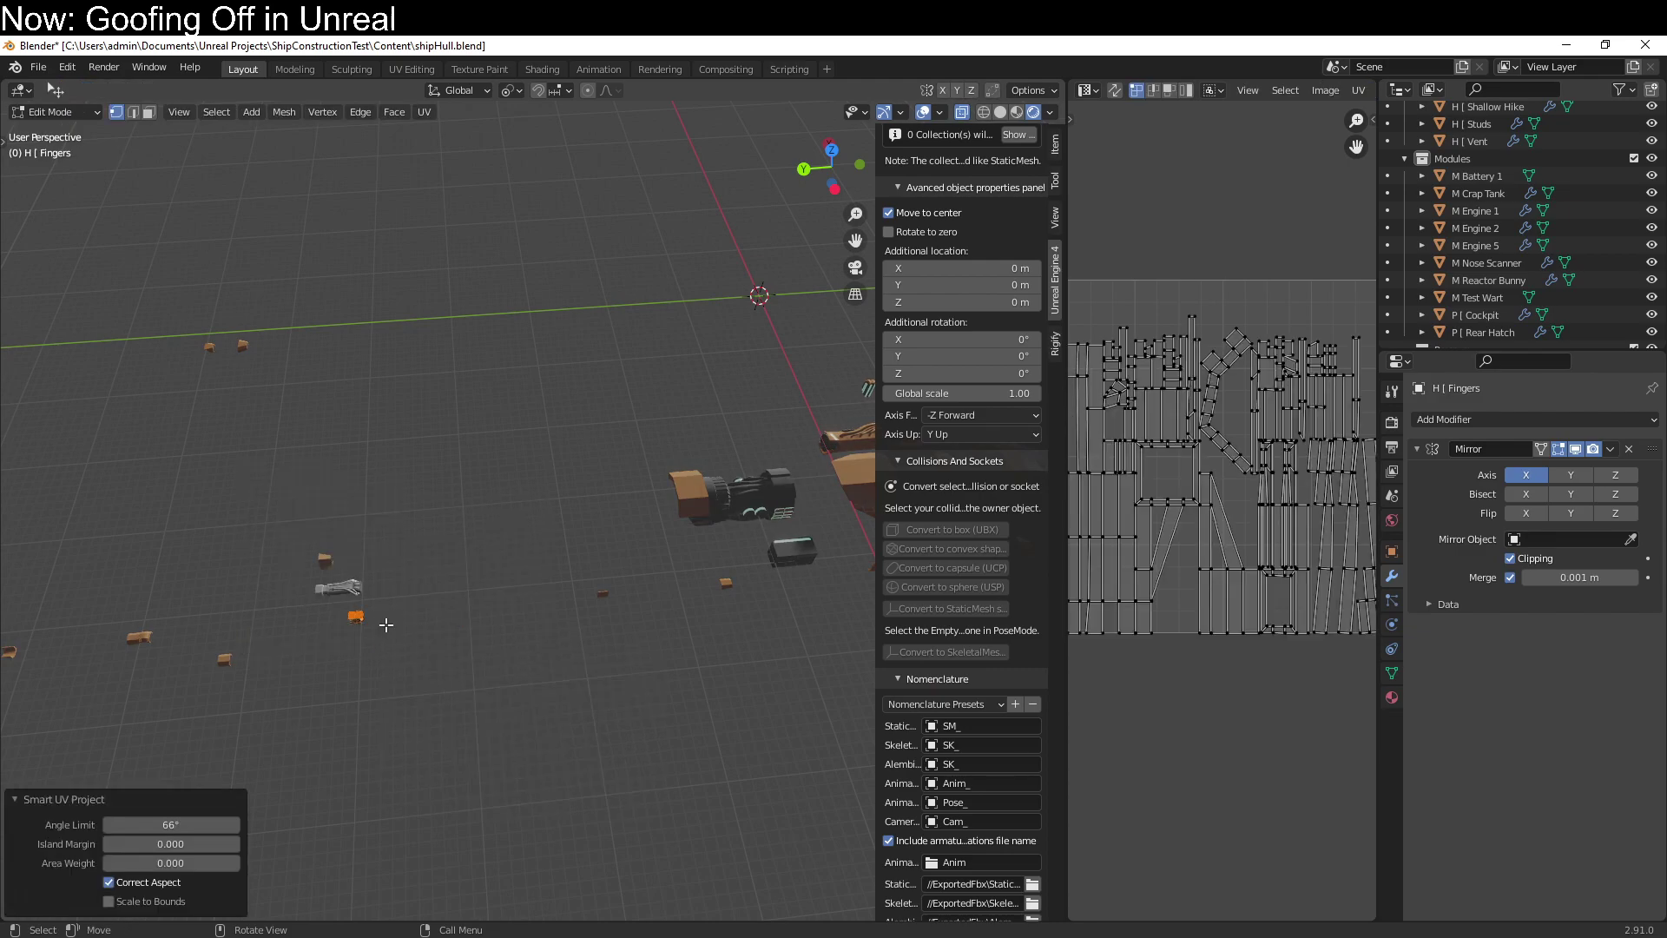
{"action": "key", "text": "Tab"}
Unwrap the Adapter hull part's mesh with Smart UV Project at the default settings.
{"action": "left_click", "coordinate": [328, 561]}
{"action": "key", "text": "Tab"}
{"action": "key", "text": "q"}
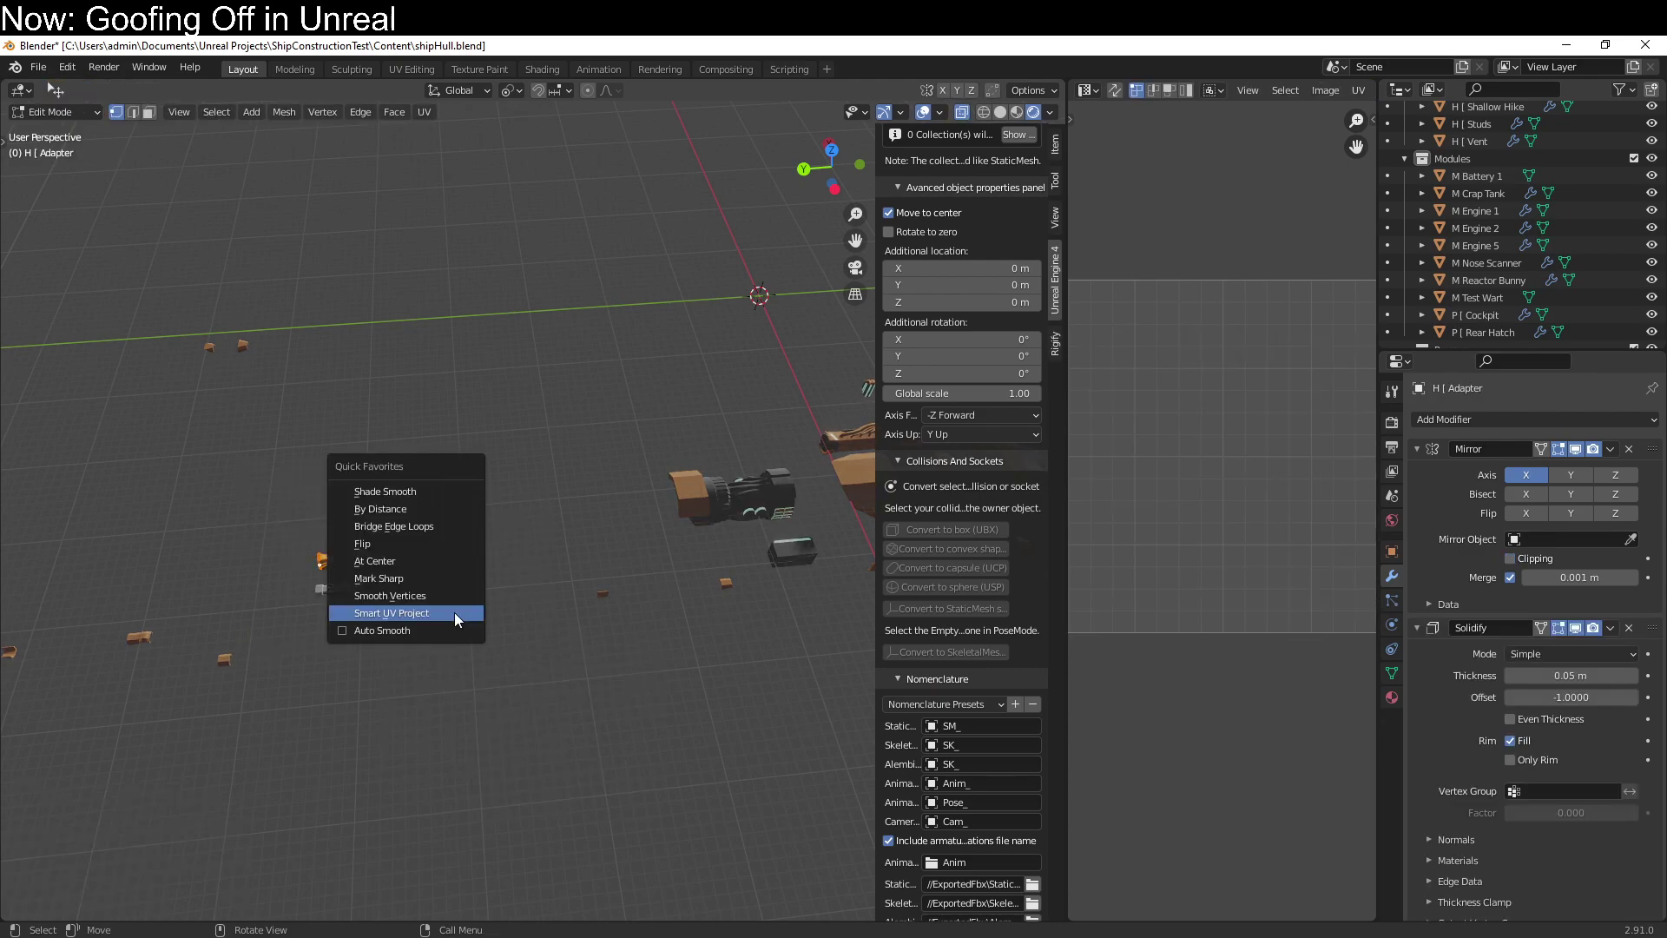
{"action": "left_click", "coordinate": [455, 617]}
{"action": "left_click", "coordinate": [454, 758]}
{"action": "key", "text": "Tab"}
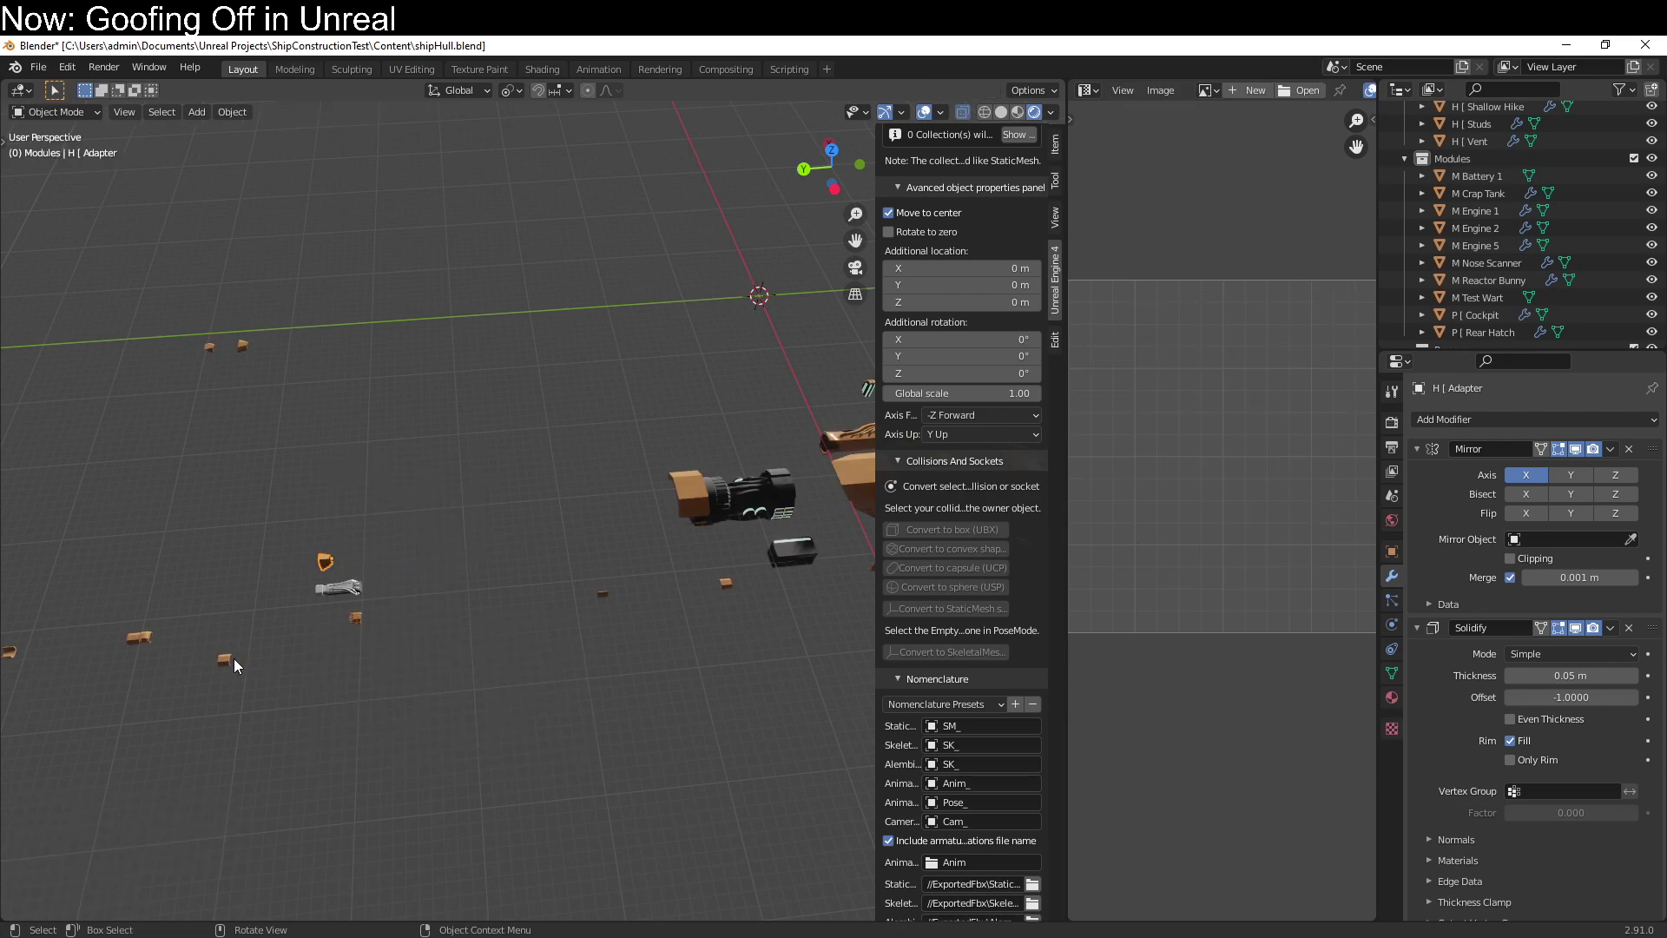
Unwrap the Ref hull part's mesh with Smart UV Project using the 66° angle limit.
{"action": "left_click", "coordinate": [228, 660]}
{"action": "key", "text": "Tab"}
{"action": "key", "text": "q"}
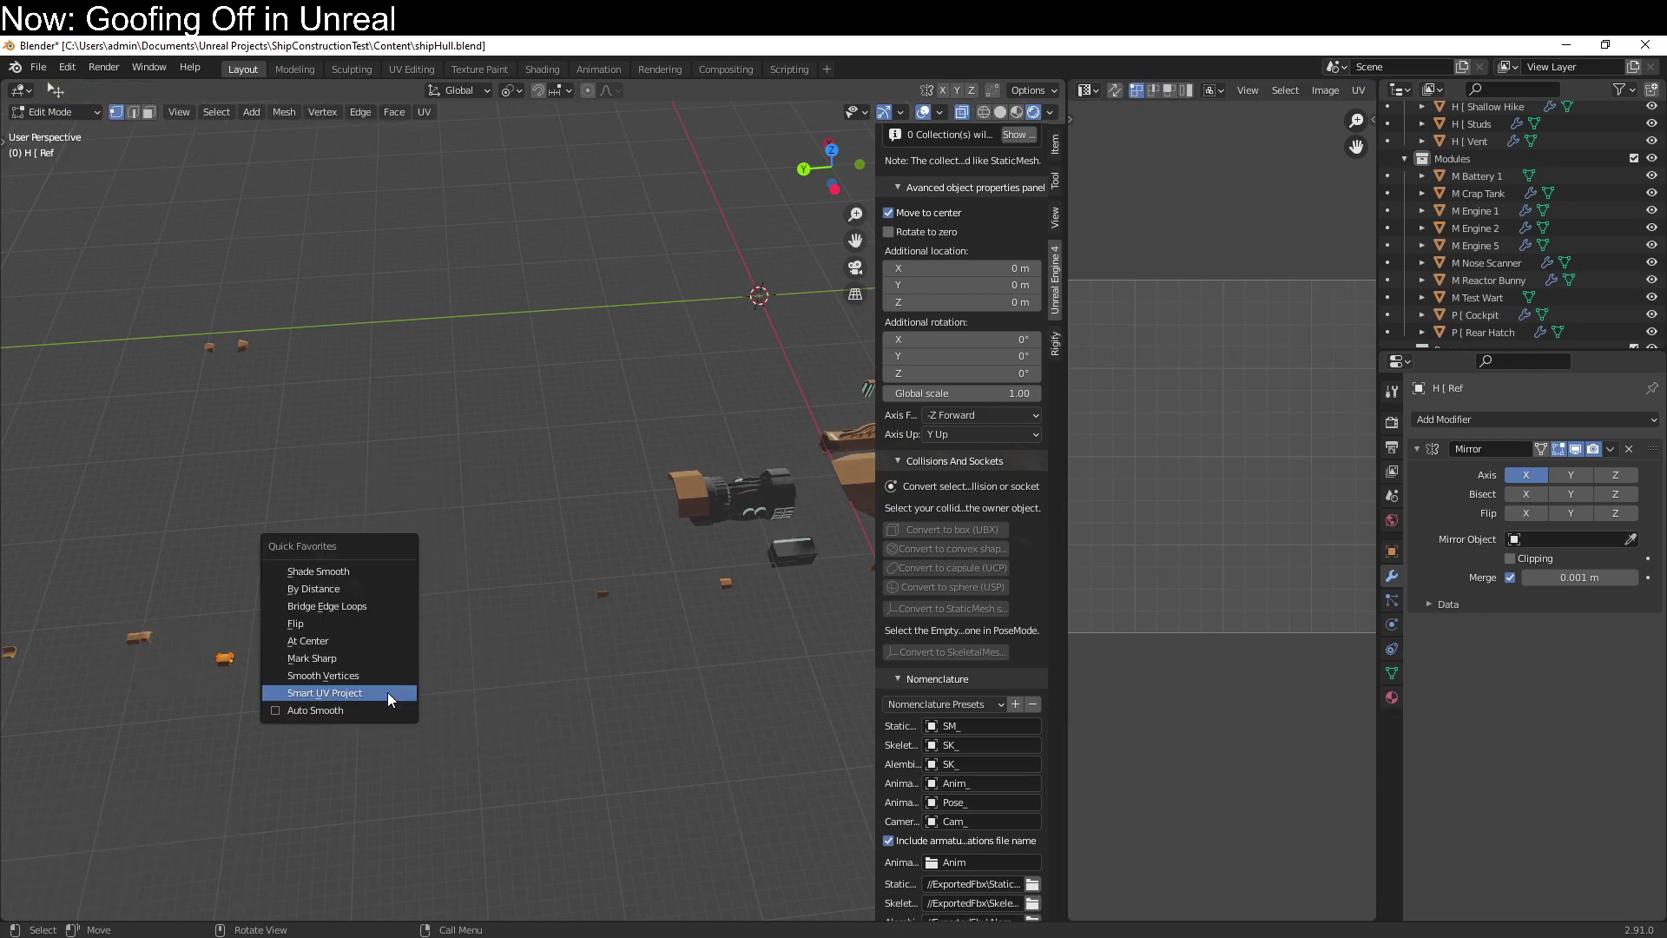
{"action": "left_click", "coordinate": [387, 691]}
{"action": "left_click", "coordinate": [386, 832]}
{"action": "middle_click_drag", "start_coordinate": [204, 660], "coordinate": [326, 655], "text": "shift"}
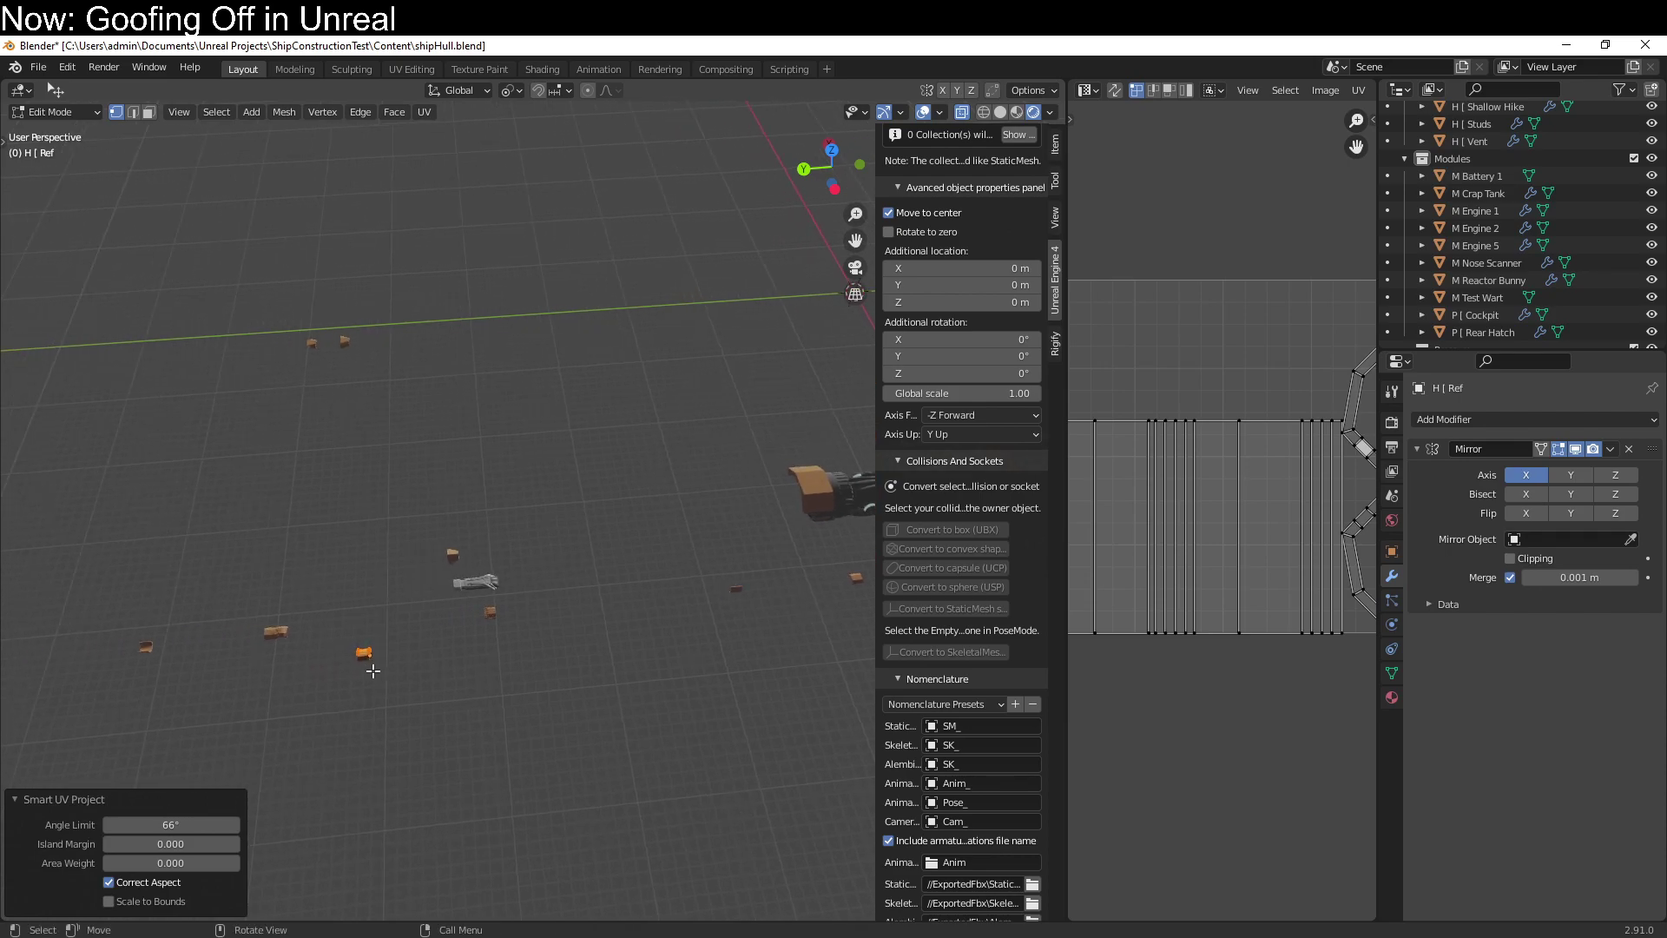
{"action": "key", "text": "Tab"}
Unwrap the Bow hull part's mesh with Smart UV Project at the default settings.
{"action": "key", "text": "Tab"}
{"action": "key", "text": "q"}
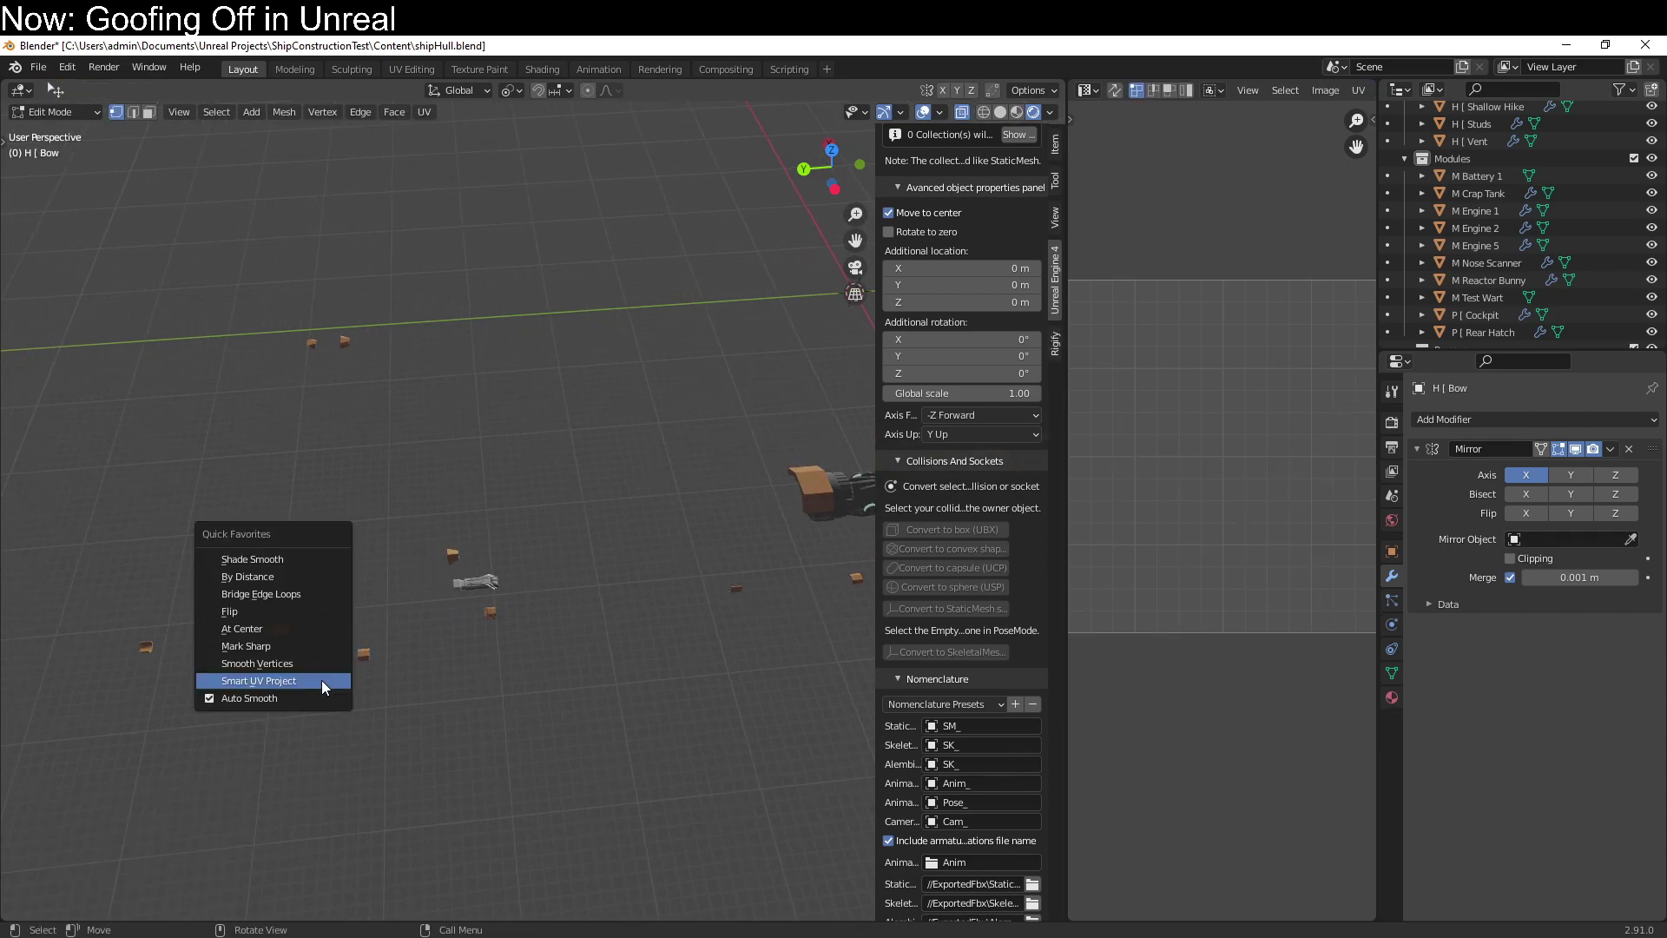
{"action": "left_click", "coordinate": [322, 680]}
{"action": "left_click", "coordinate": [319, 821]}
{"action": "key", "text": "Tab"}
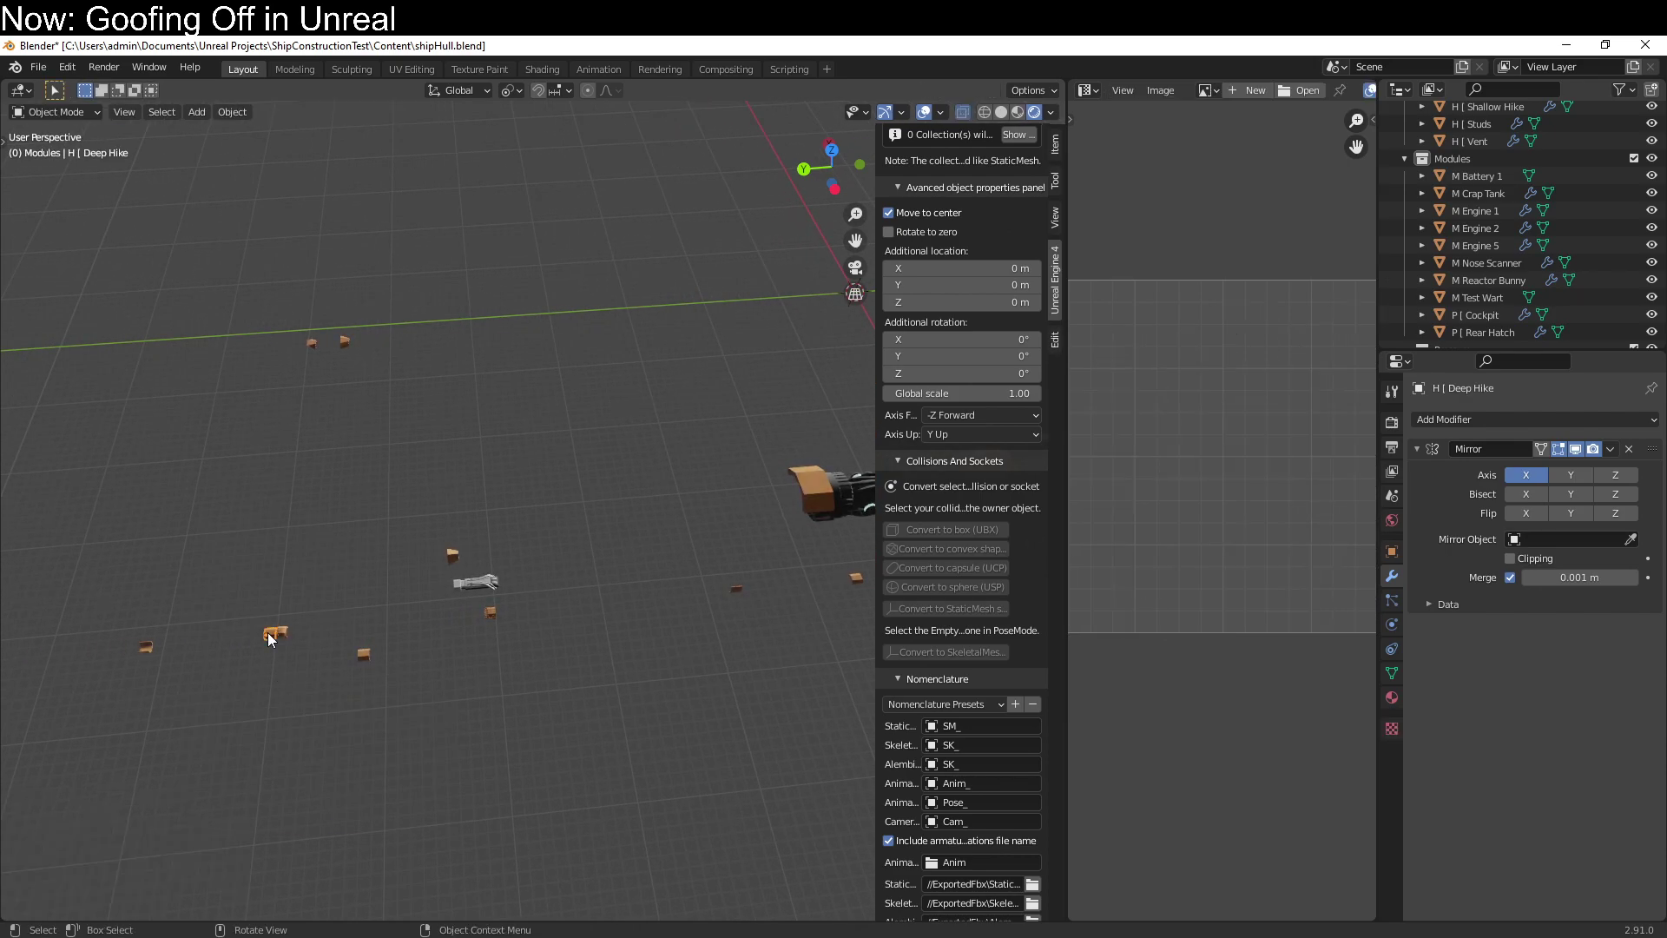
Unwrap the Deep Hike hull part's mesh with Smart UV Project using the 66° angle limit.
{"action": "left_click", "coordinate": [269, 632]}
{"action": "key", "text": "Tab"}
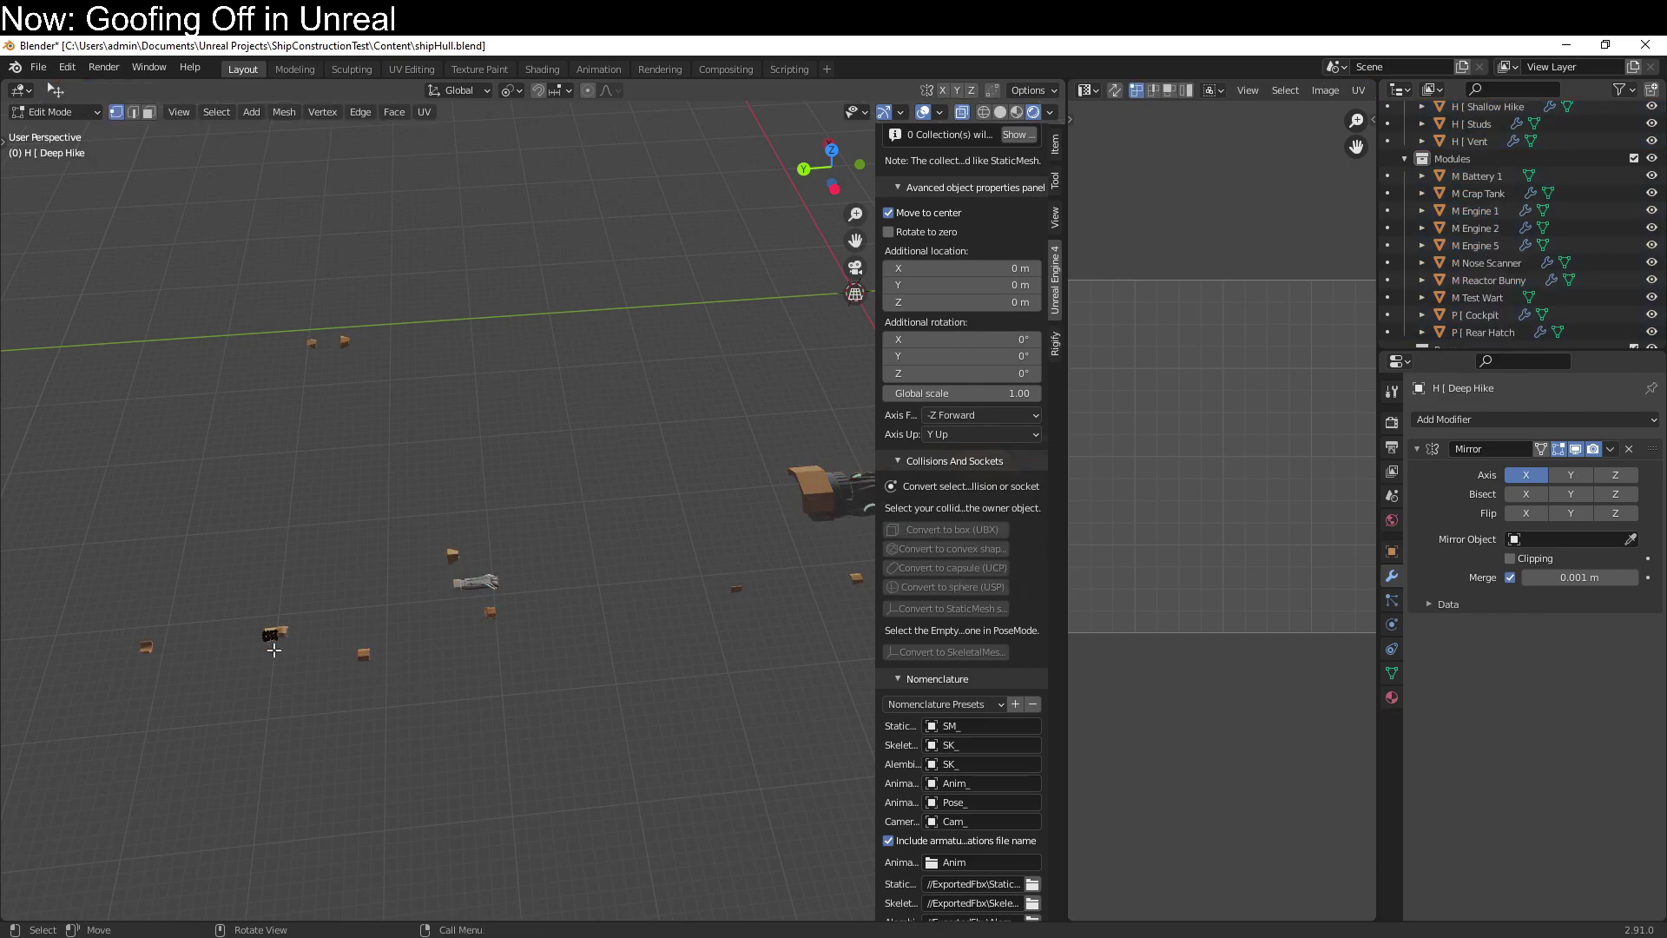
{"action": "key", "text": "q"}
{"action": "left_click", "coordinate": [277, 664]}
{"action": "left_click", "coordinate": [288, 803]}
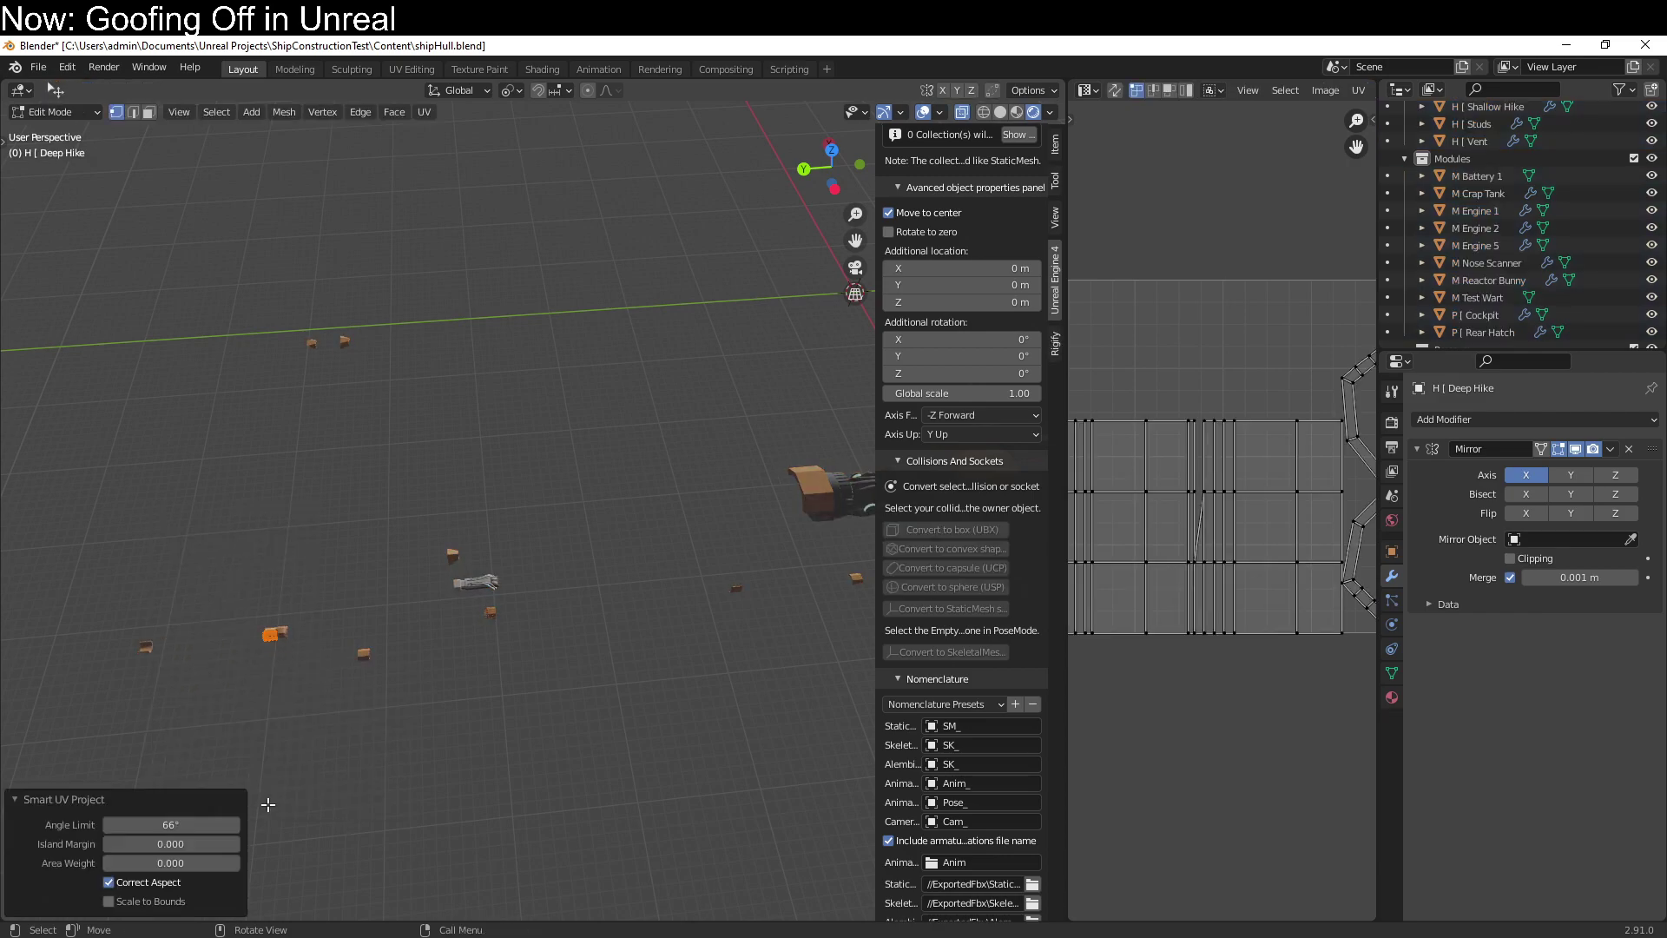
{"action": "key", "text": "Tab"}
Unwrap the C Adapter hull part's mesh with Smart UV Project using the 66° angle limit.
{"action": "left_click", "coordinate": [147, 656]}
{"action": "key", "text": "Tab"}
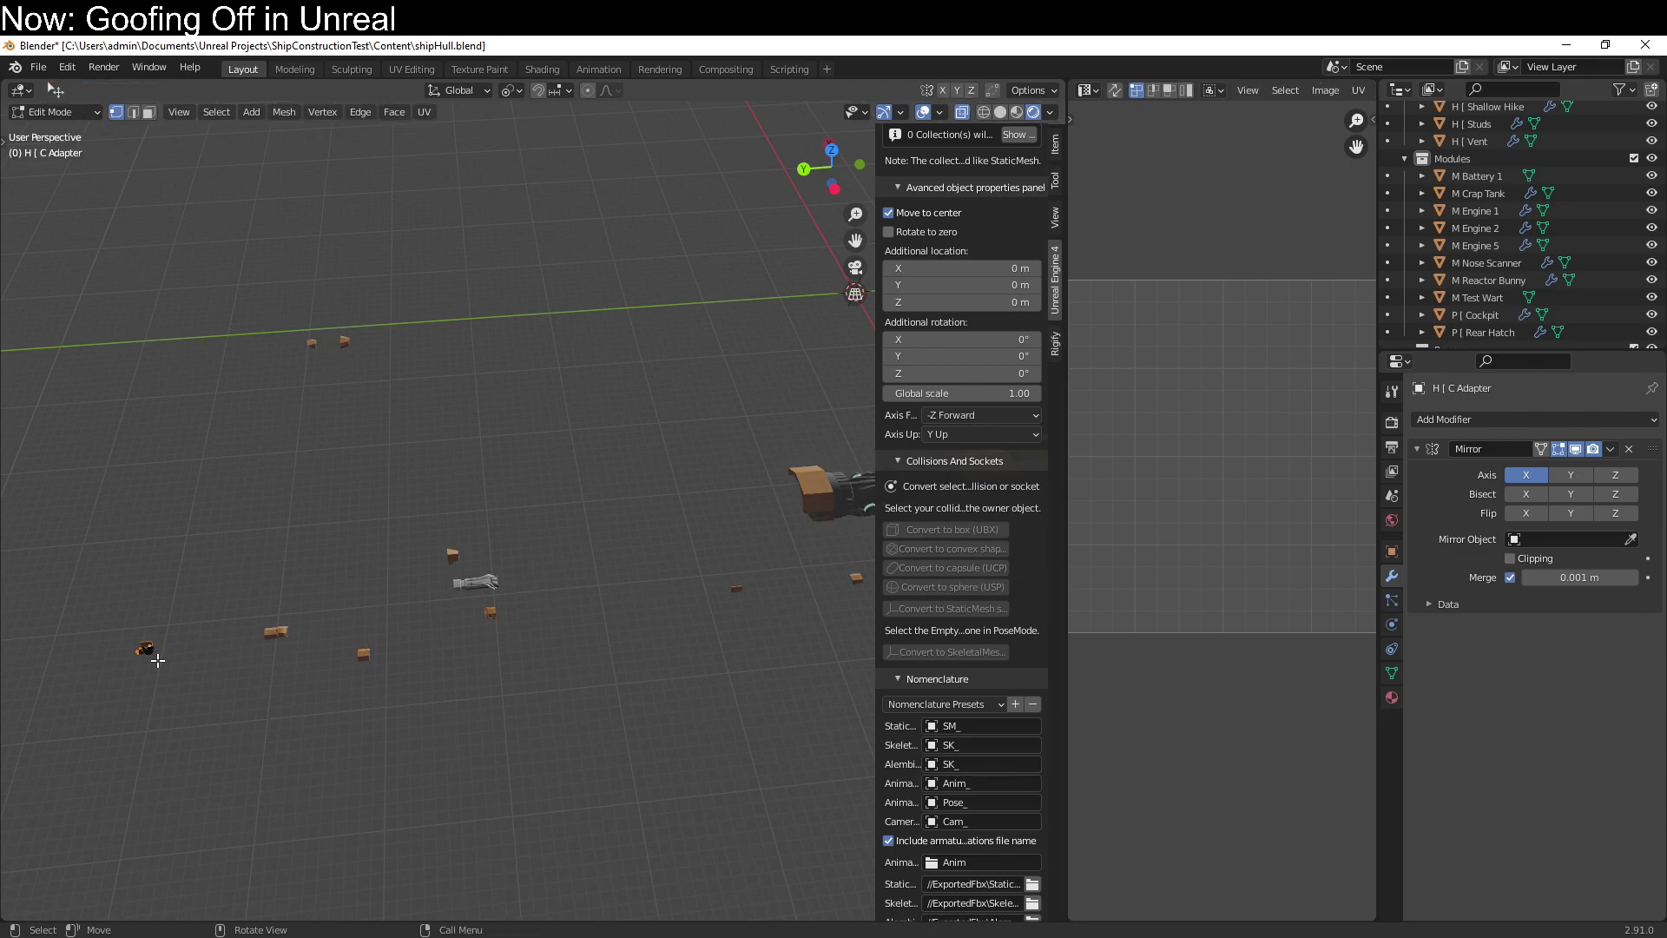
{"action": "key", "text": "q"}
{"action": "left_click", "coordinate": [158, 660]}
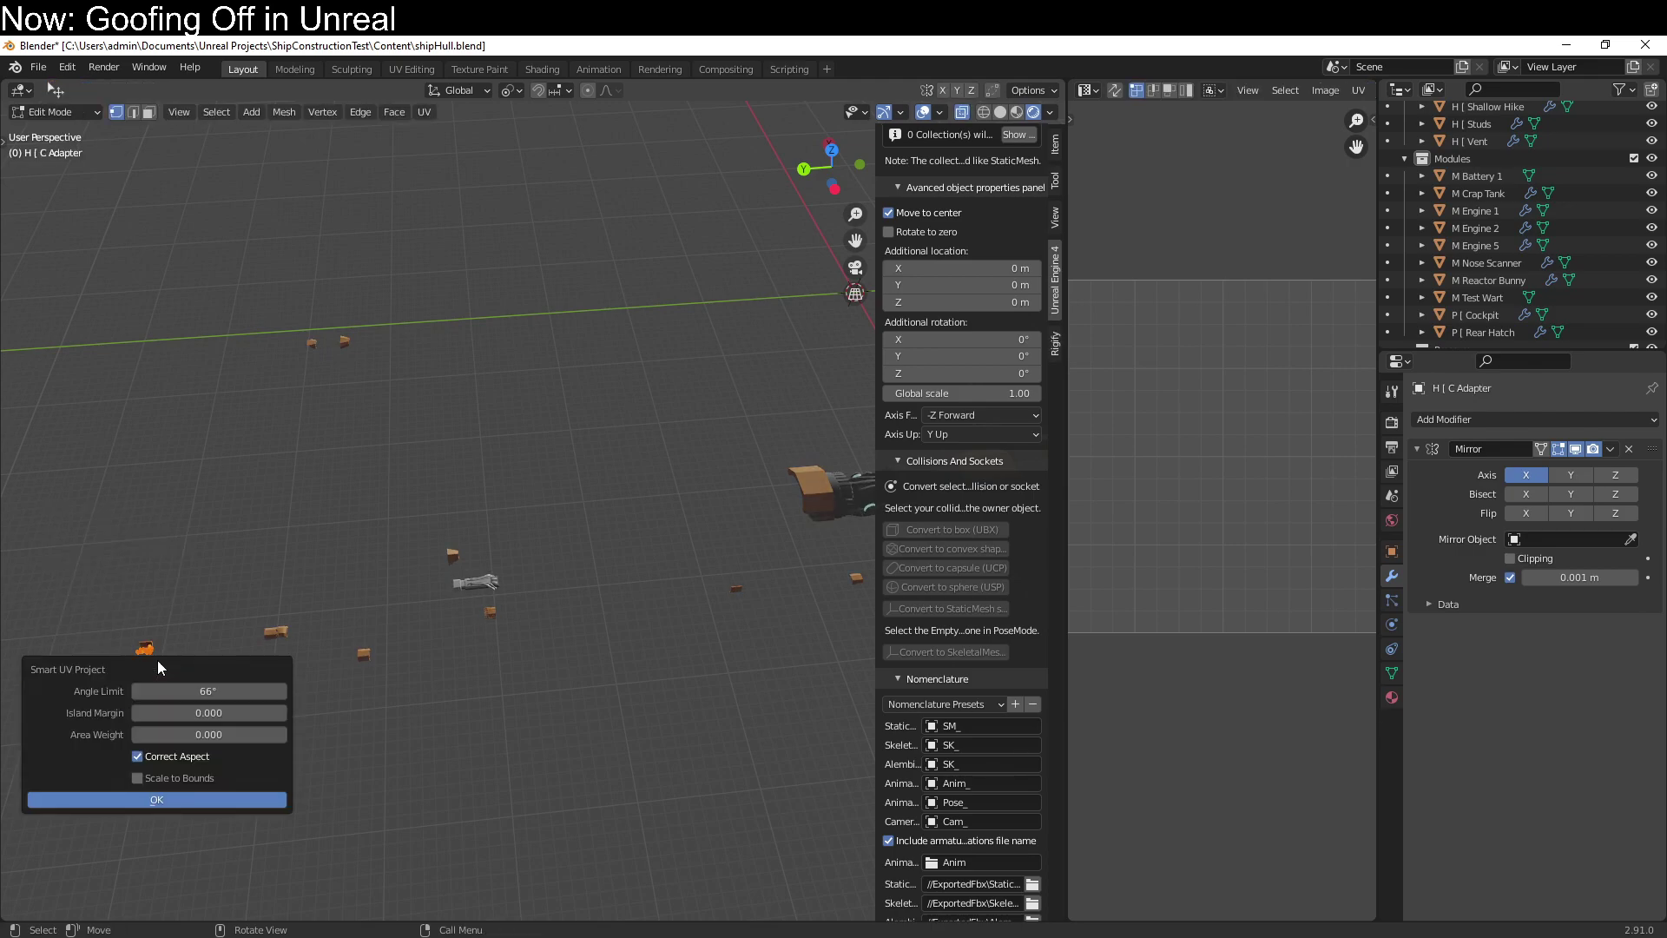
{"action": "left_click", "coordinate": [141, 800]}
{"action": "key", "text": "Tab"}
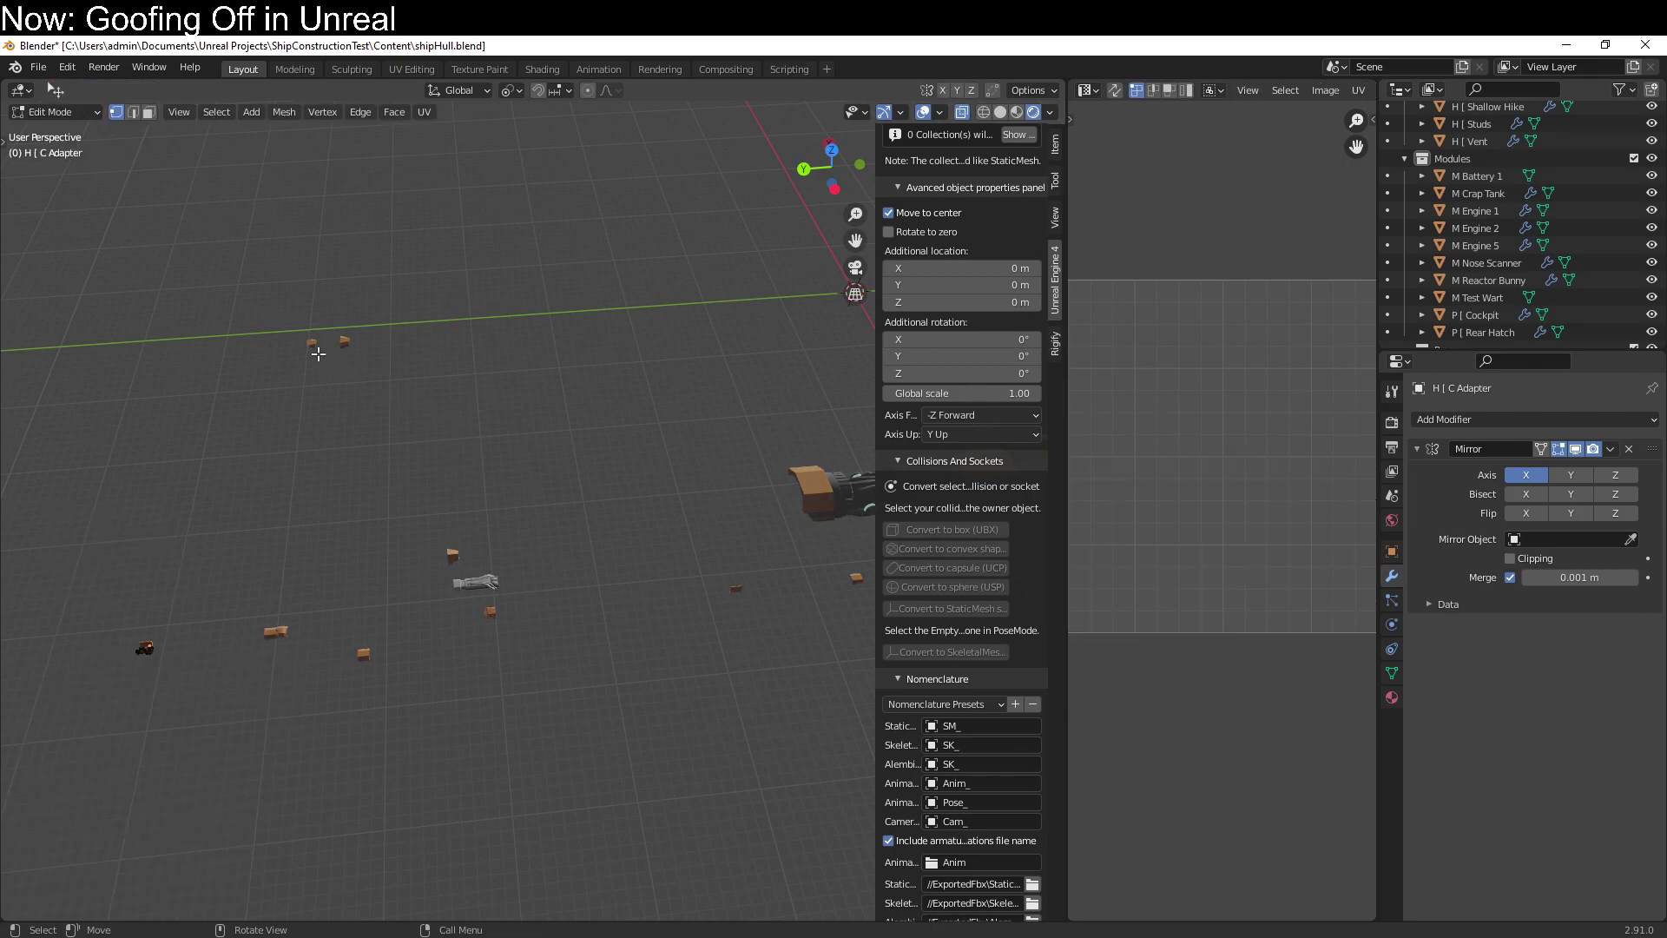
Unwrap the small hull part next to Funnel, near the global Y axis, with Smart UV Project.
{"action": "left_click", "coordinate": [311, 343]}
{"action": "key", "text": "Tab"}
{"action": "key", "text": "q"}
{"action": "left_click", "coordinate": [309, 354]}
{"action": "left_click", "coordinate": [309, 488]}
{"action": "key", "text": "Tab"}
Unwrap the Funnel hull part's mesh with Smart UV Project at the default settings.
{"action": "left_click", "coordinate": [345, 346]}
{"action": "key", "text": "Tab"}
{"action": "key", "text": "q"}
{"action": "left_click", "coordinate": [346, 347]}
{"action": "left_click", "coordinate": [342, 488]}
{"action": "key", "text": "Tab"}
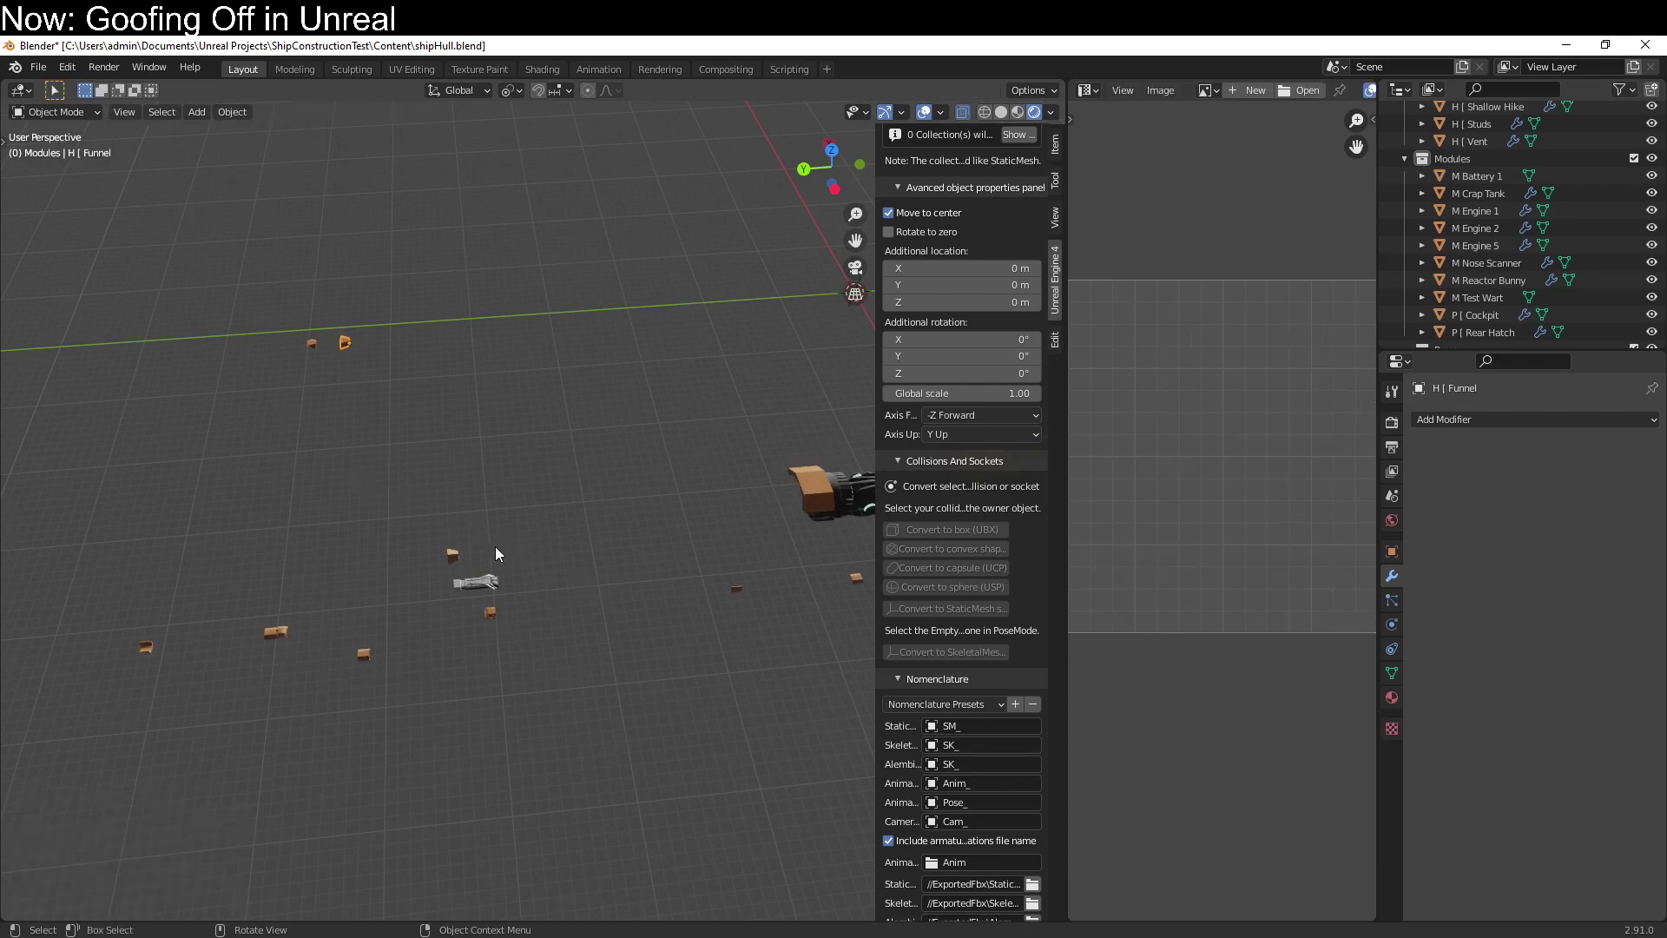
Check the modifiers on the Adapter hull part and the Mirror data settings on the Deco Widener hull part.
{"action": "left_click", "coordinate": [459, 556]}
{"action": "key", "text": "Tab"}
{"action": "key", "text": "Tab"}
{"action": "middle_click_drag", "start_coordinate": [555, 603], "coordinate": [547, 523]}
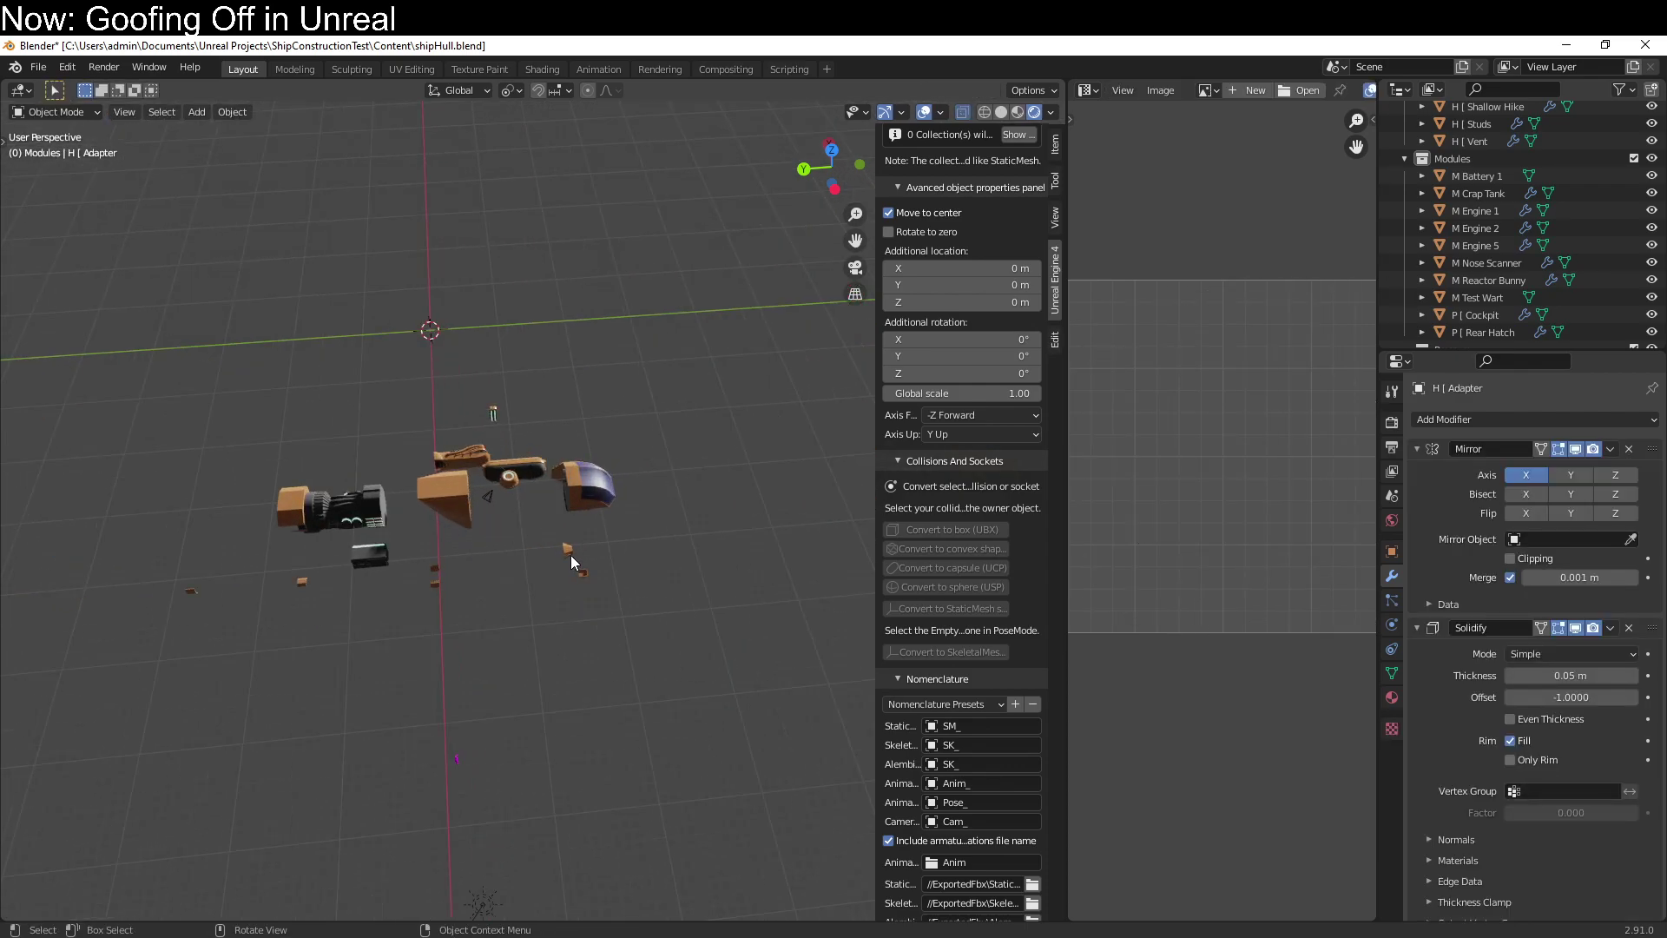
{"action": "left_click", "coordinate": [569, 556]}
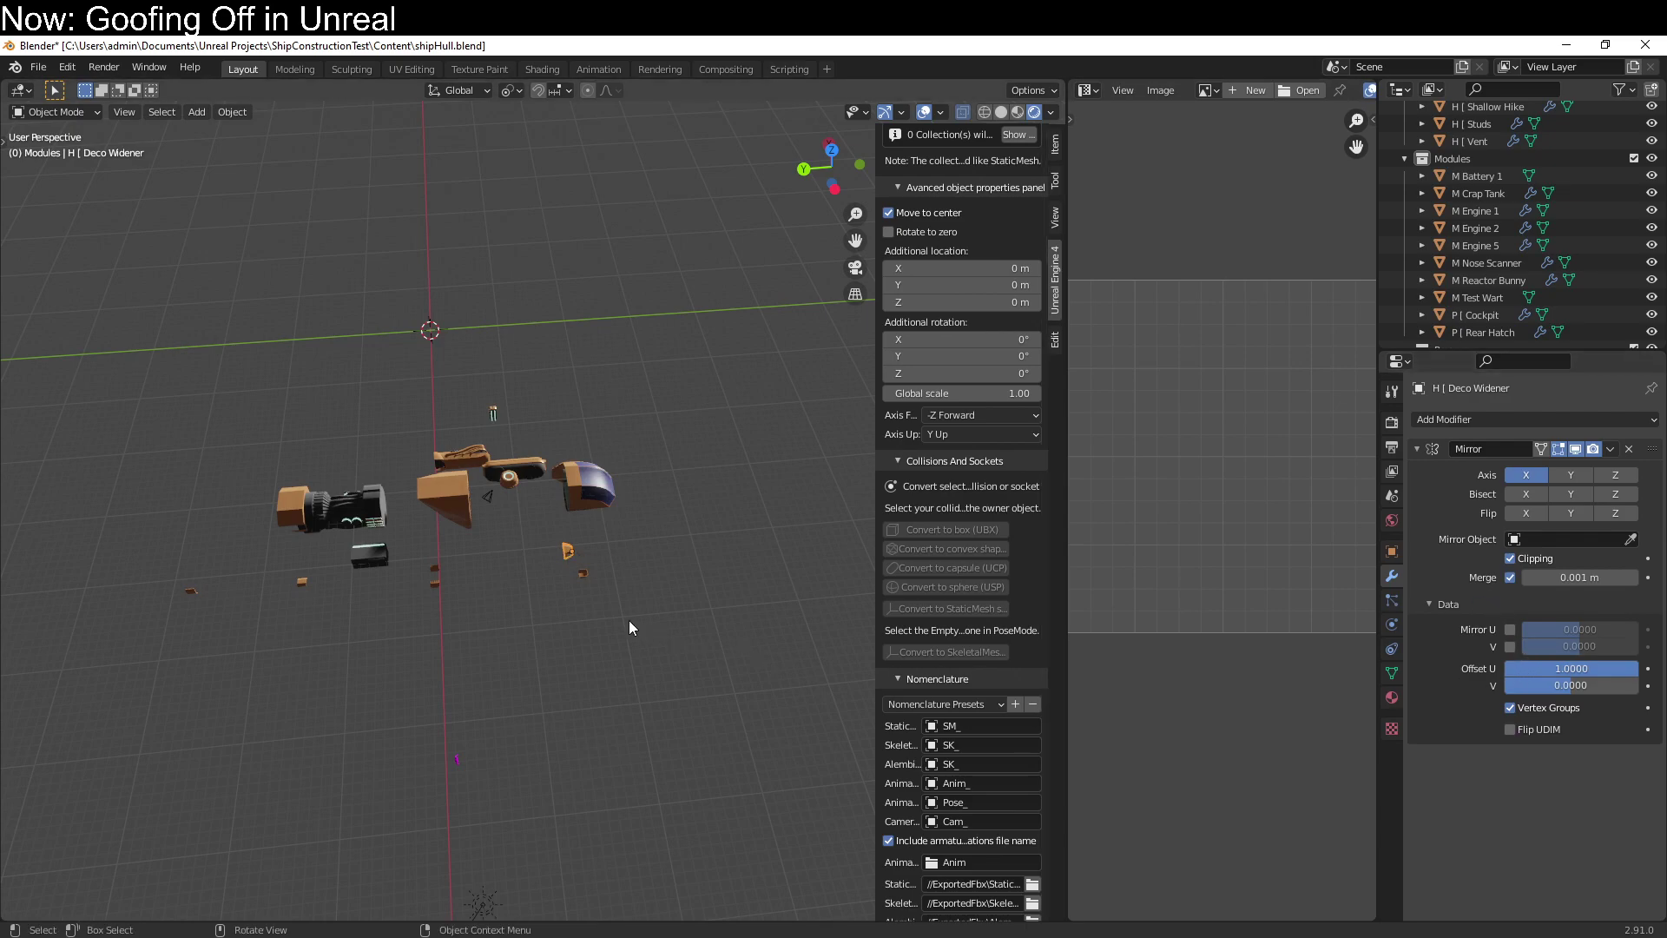
Set the Mirror modifier's UV Offset U to 1 on the Full Nose and Barred hull parts.
{"action": "left_click", "coordinate": [582, 572]}
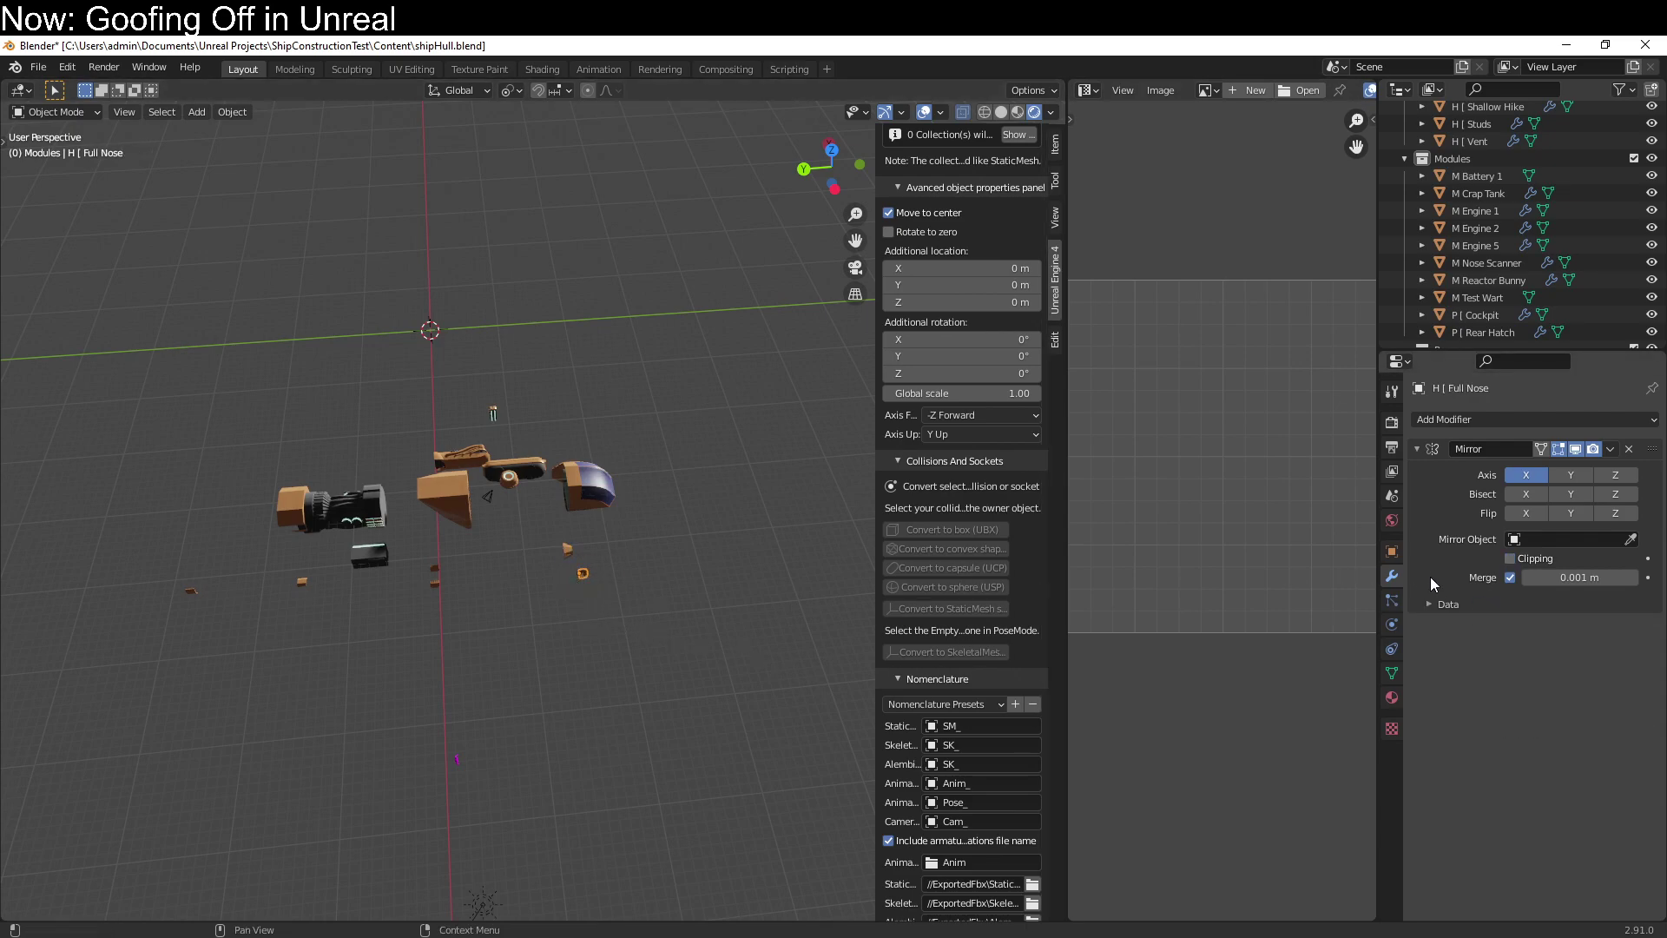
{"action": "left_click", "coordinate": [1428, 604]}
{"action": "left_click", "coordinate": [1576, 667]}
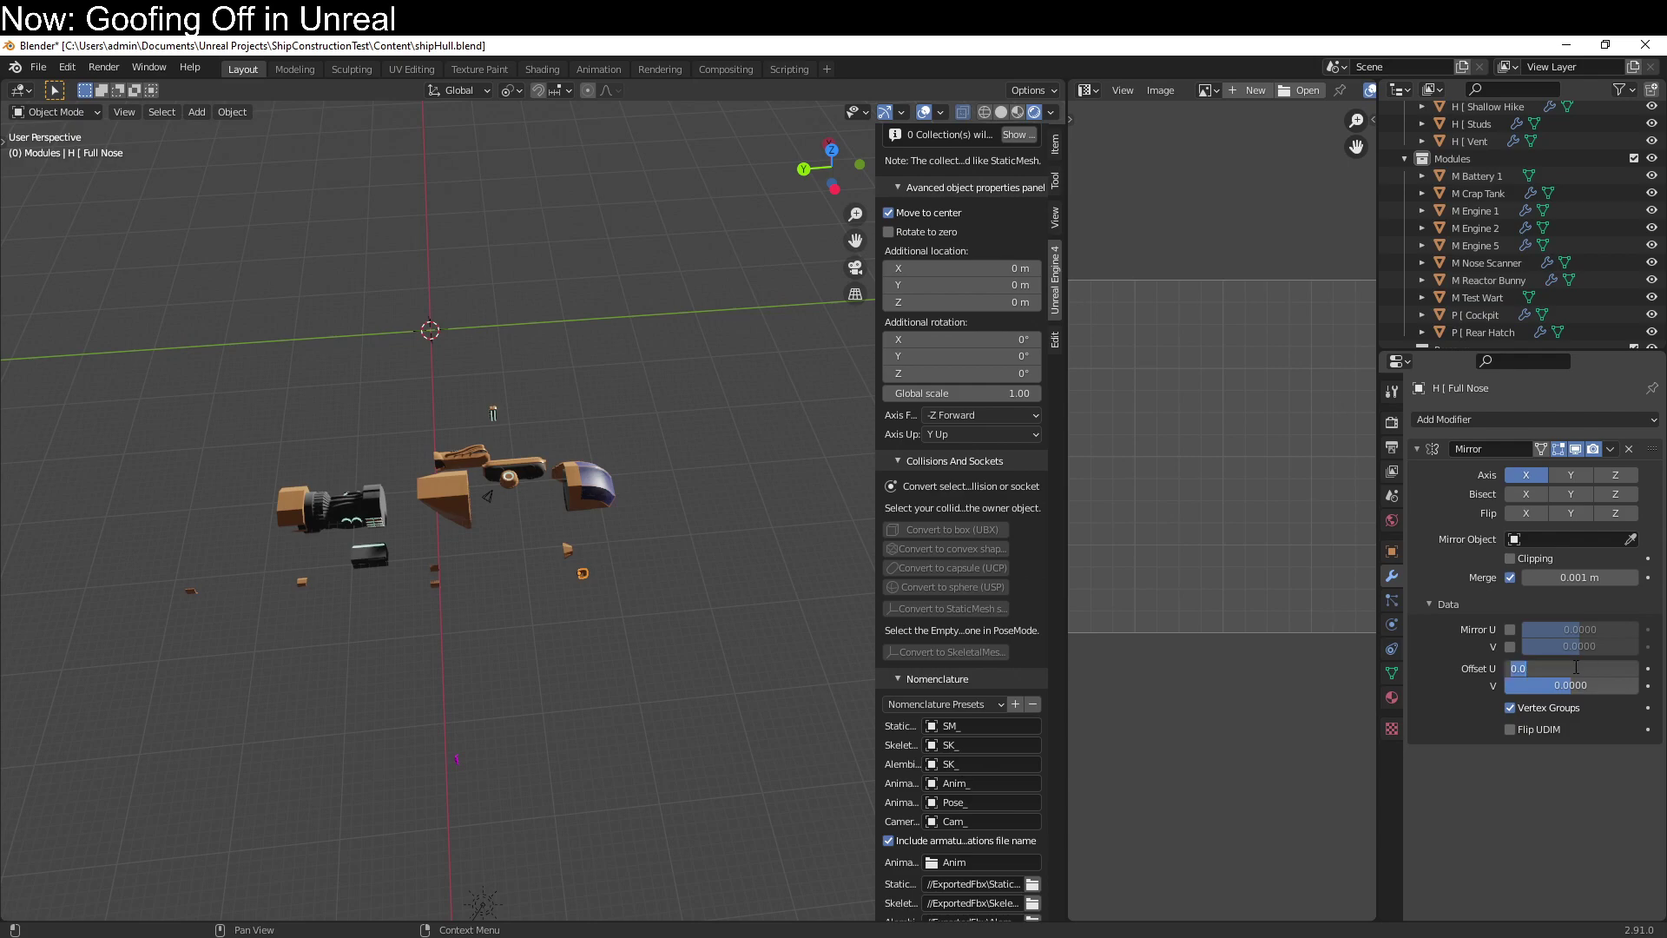
{"action": "left_click", "coordinate": [435, 587]}
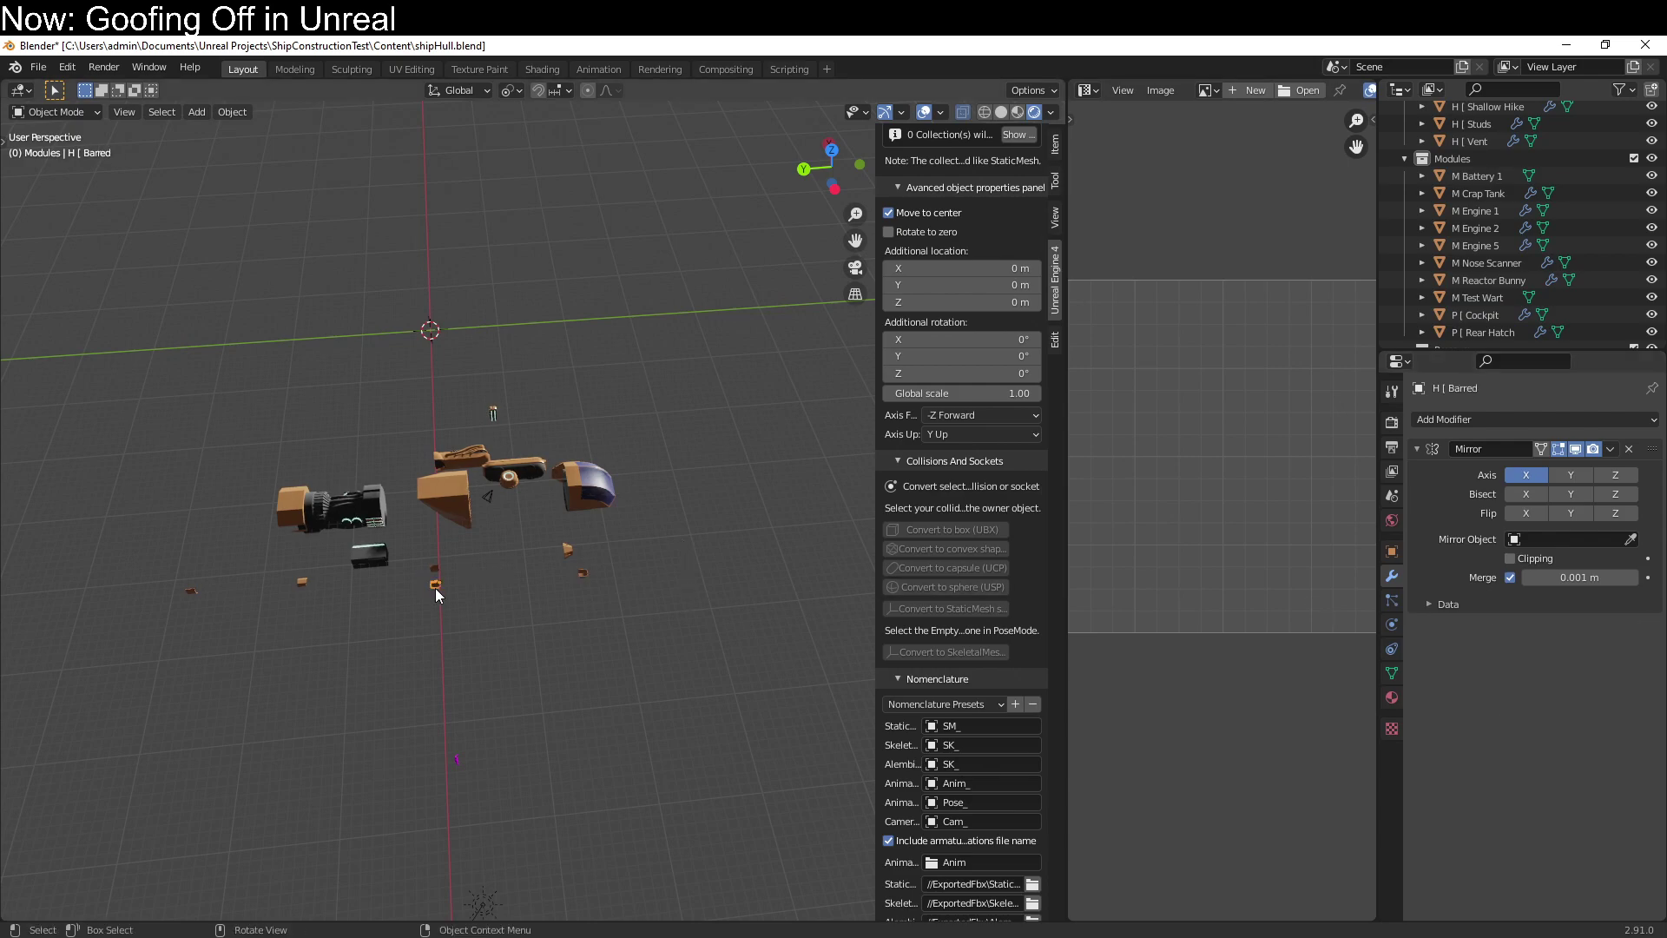
{"action": "left_click", "coordinate": [1429, 603]}
{"action": "left_click", "coordinate": [1599, 670]}
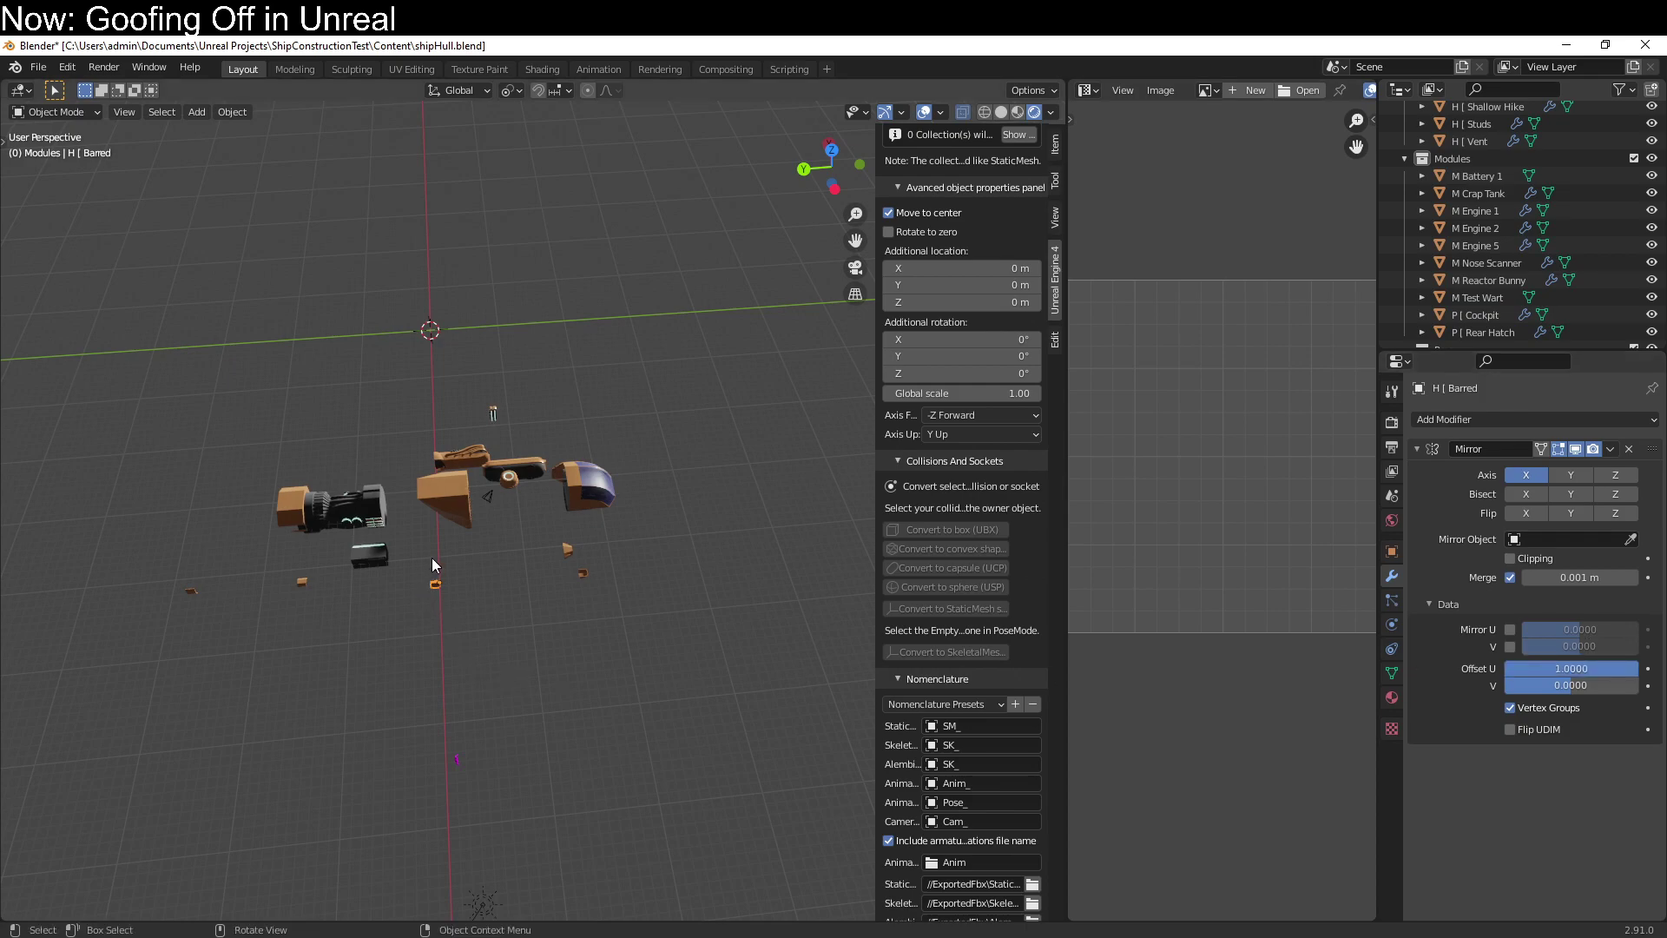
Set the UV Offset U to 1 in the Studs hull part's Mirror modifier.
{"action": "left_click", "coordinate": [434, 570]}
{"action": "left_click", "coordinate": [1432, 602]}
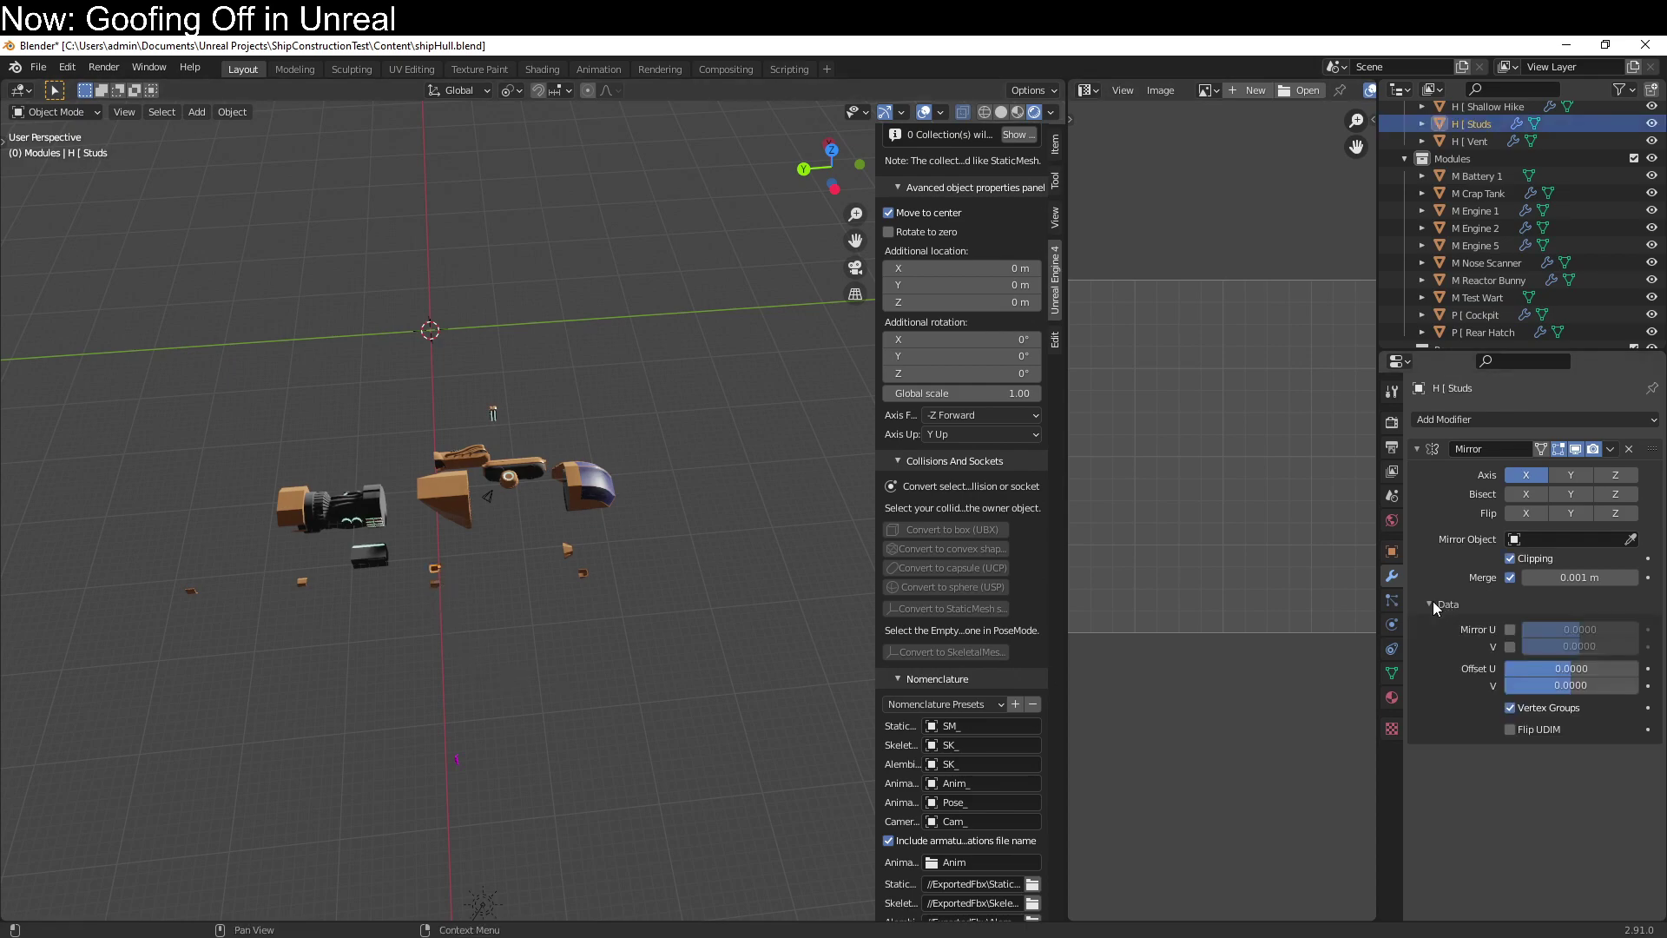
{"action": "left_click", "coordinate": [1603, 667]}
{"action": "key", "text": "Return"}
Set the UV Offset U to 1 in the Shallow Hike hull part's Mirror modifier.
{"action": "middle_click_drag", "start_coordinate": [782, 643], "coordinate": [832, 556]}
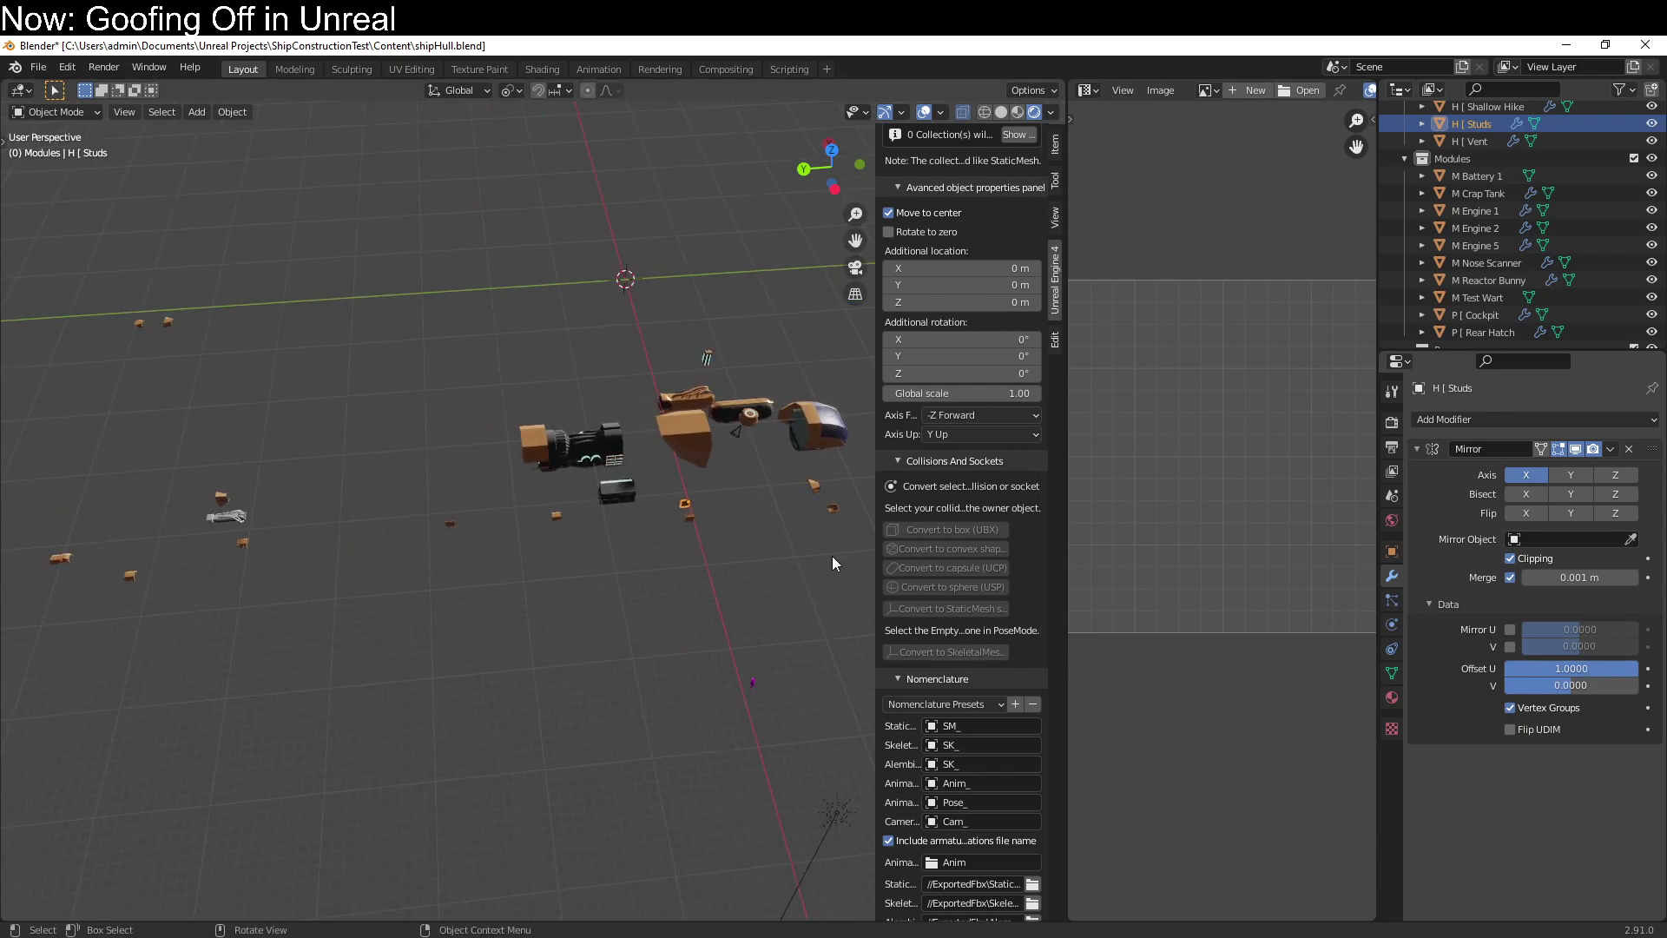
{"action": "left_click", "coordinate": [558, 516]}
{"action": "left_click", "coordinate": [1430, 605]}
{"action": "left_click", "coordinate": [1592, 665]}
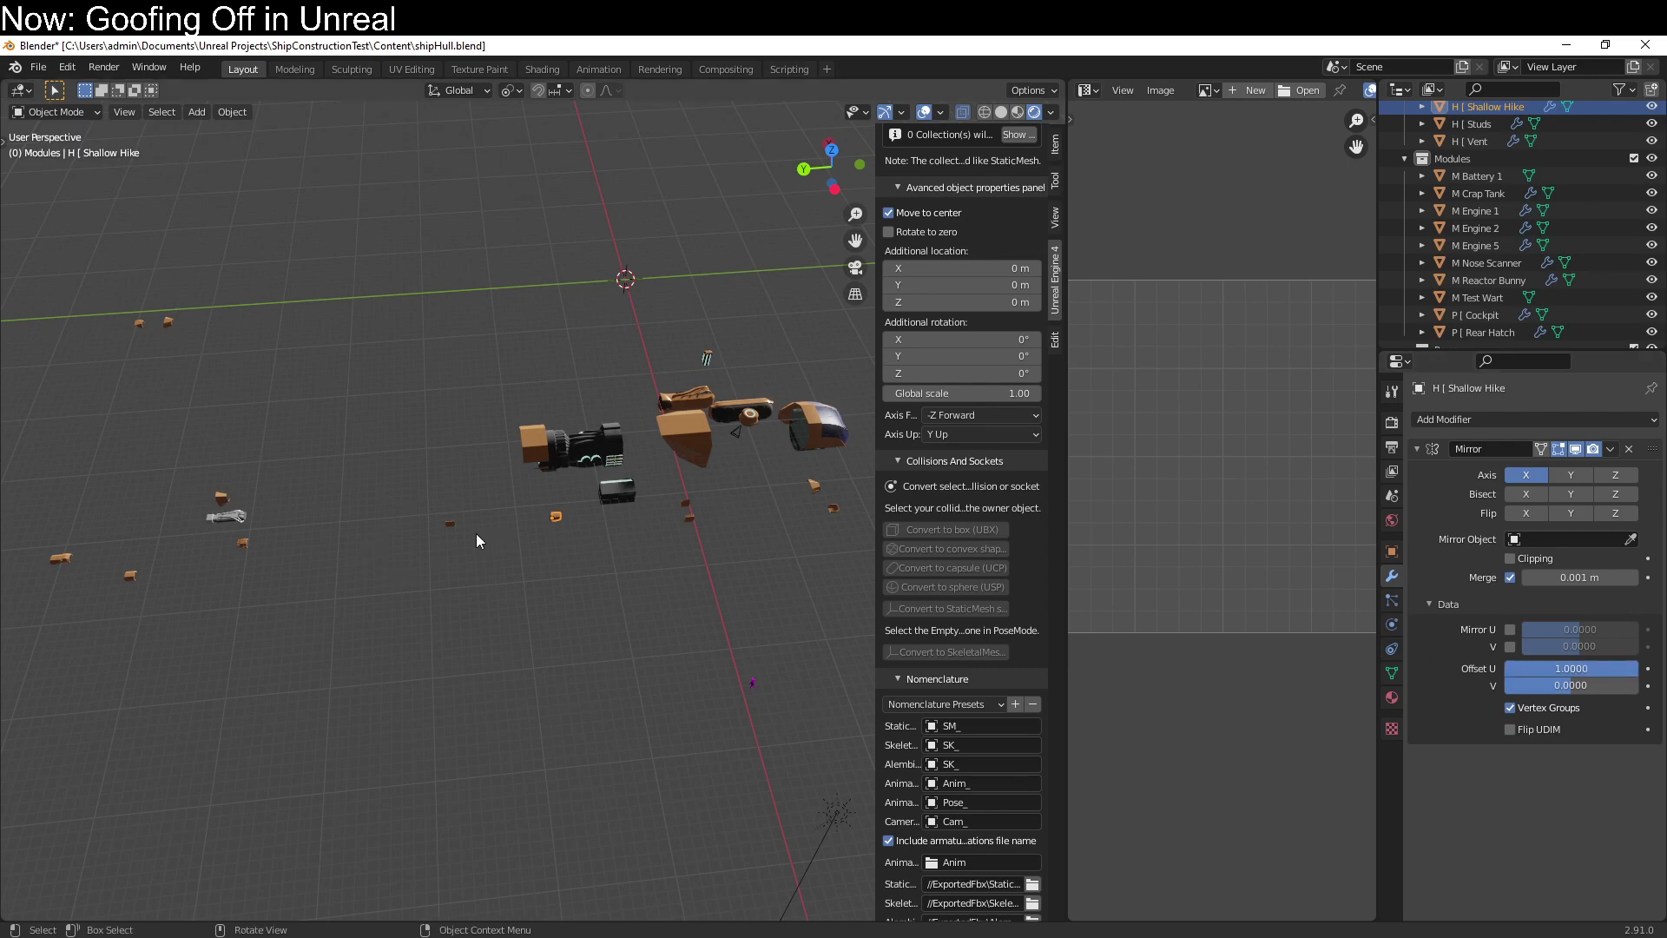
Set the UV Offset U to 1 in the Flat hull part's Mirror modifier.
{"action": "left_click", "coordinate": [452, 523]}
{"action": "left_click", "coordinate": [1429, 604]}
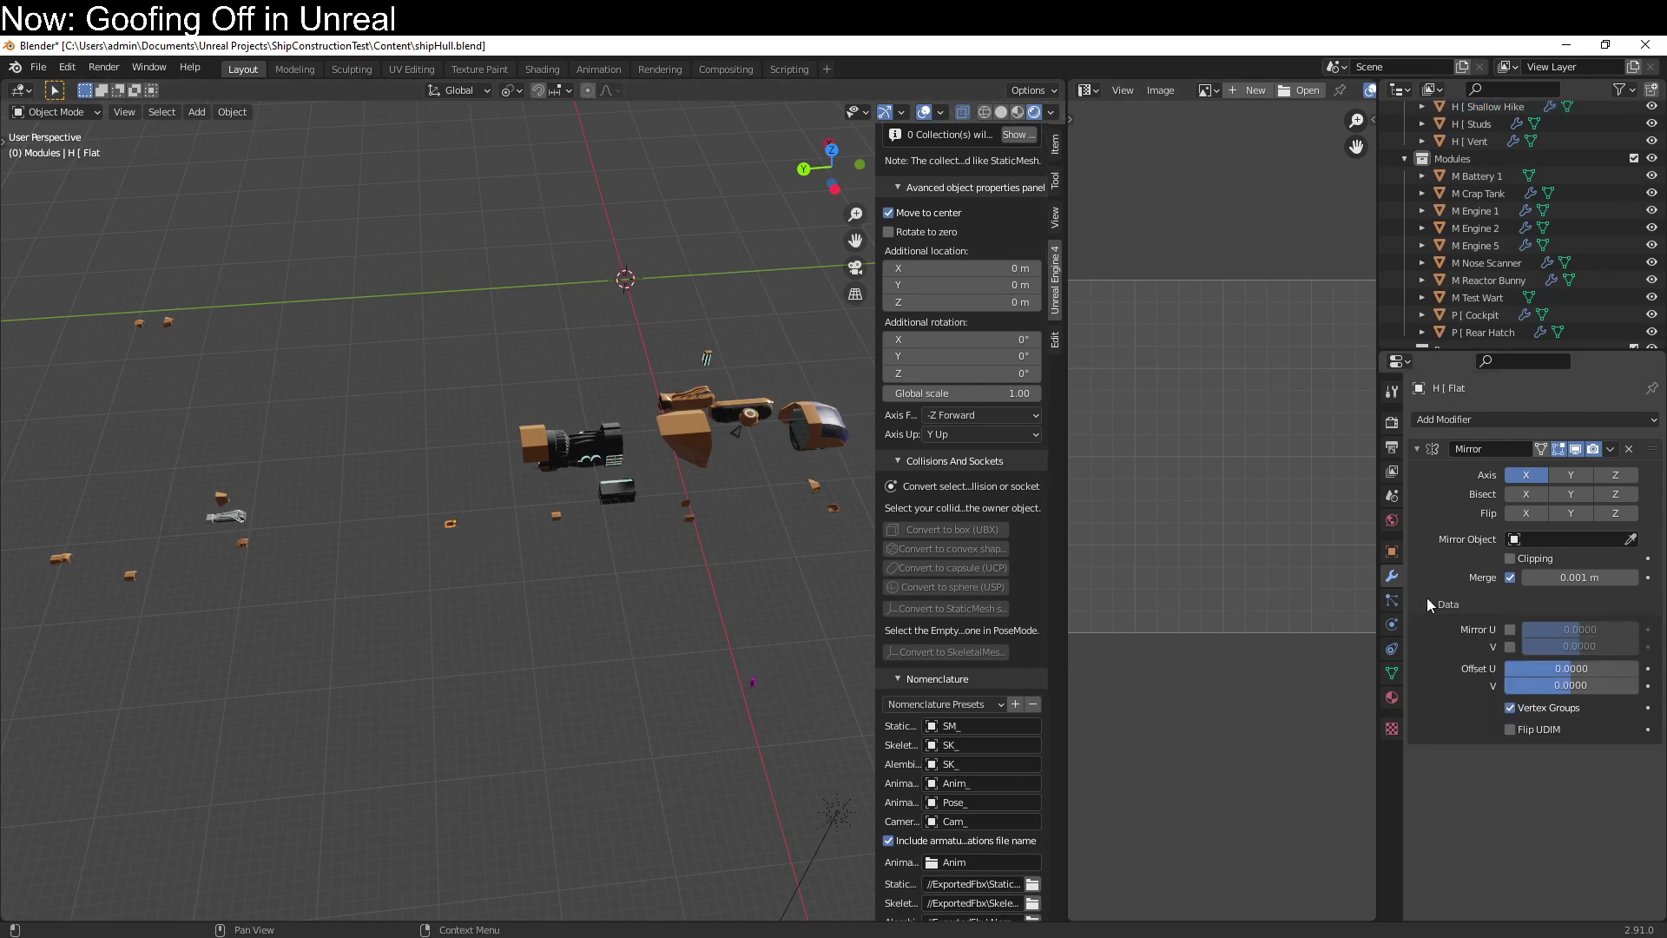
{"action": "left_click", "coordinate": [1526, 667]}
{"action": "type", "text": "21"}
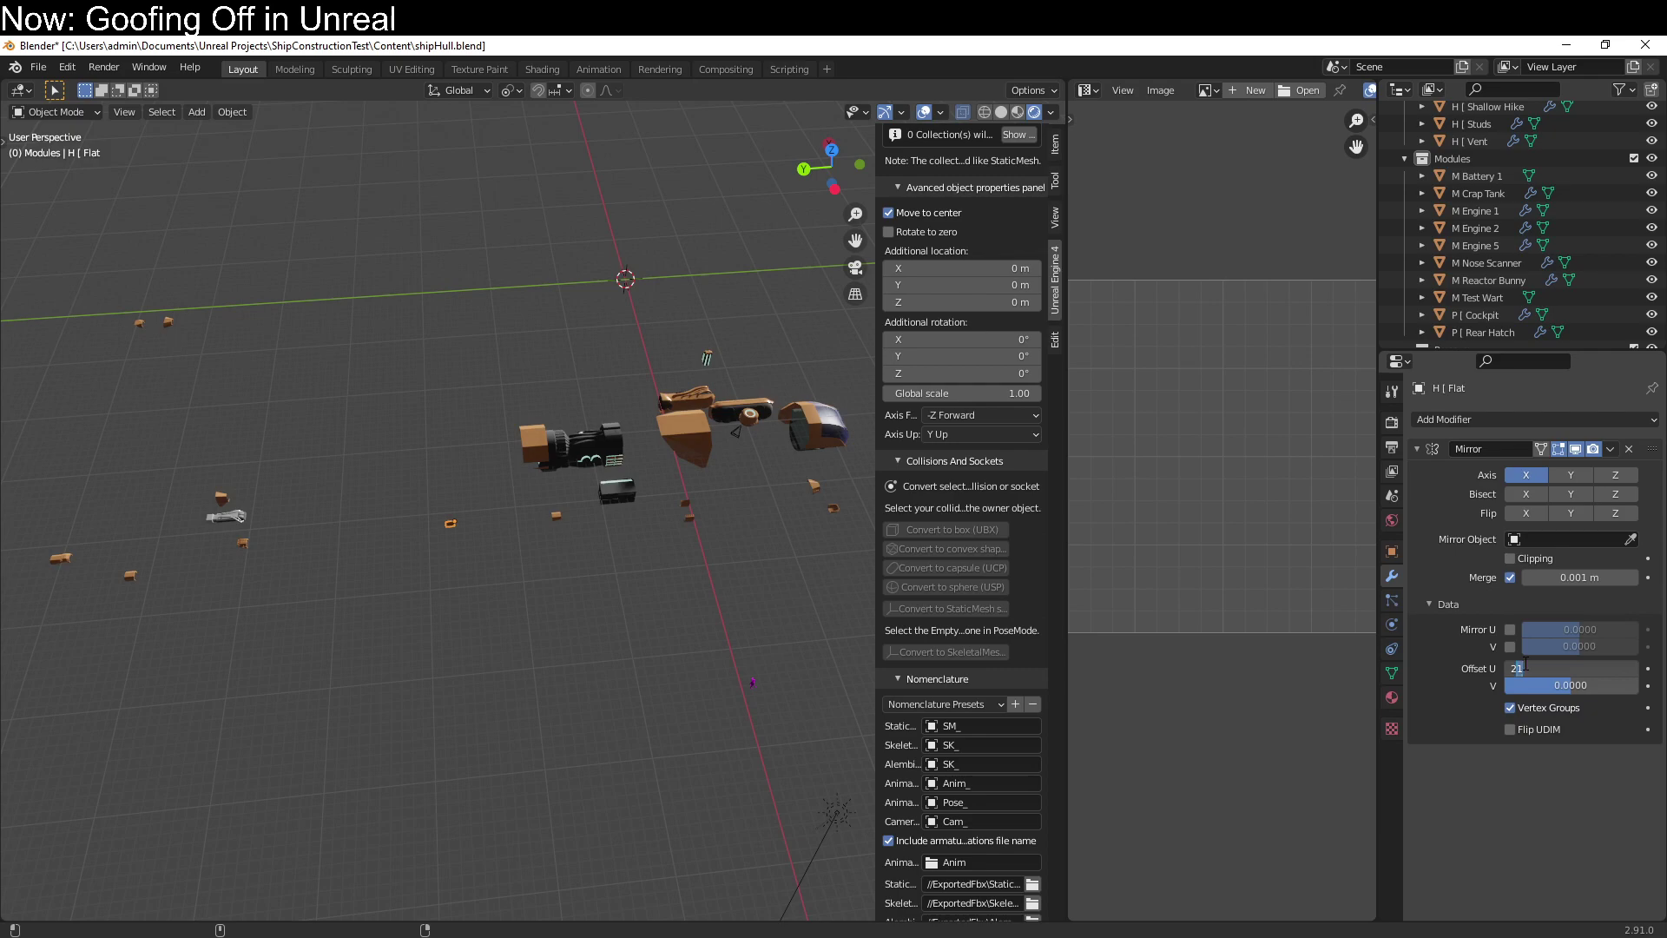
{"action": "key", "text": "Return"}
Set the UV Offset U to 1 in the Fingers hull part's Mirror modifier.
{"action": "middle_click_drag", "start_coordinate": [462, 685], "coordinate": [646, 491], "text": "shift"}
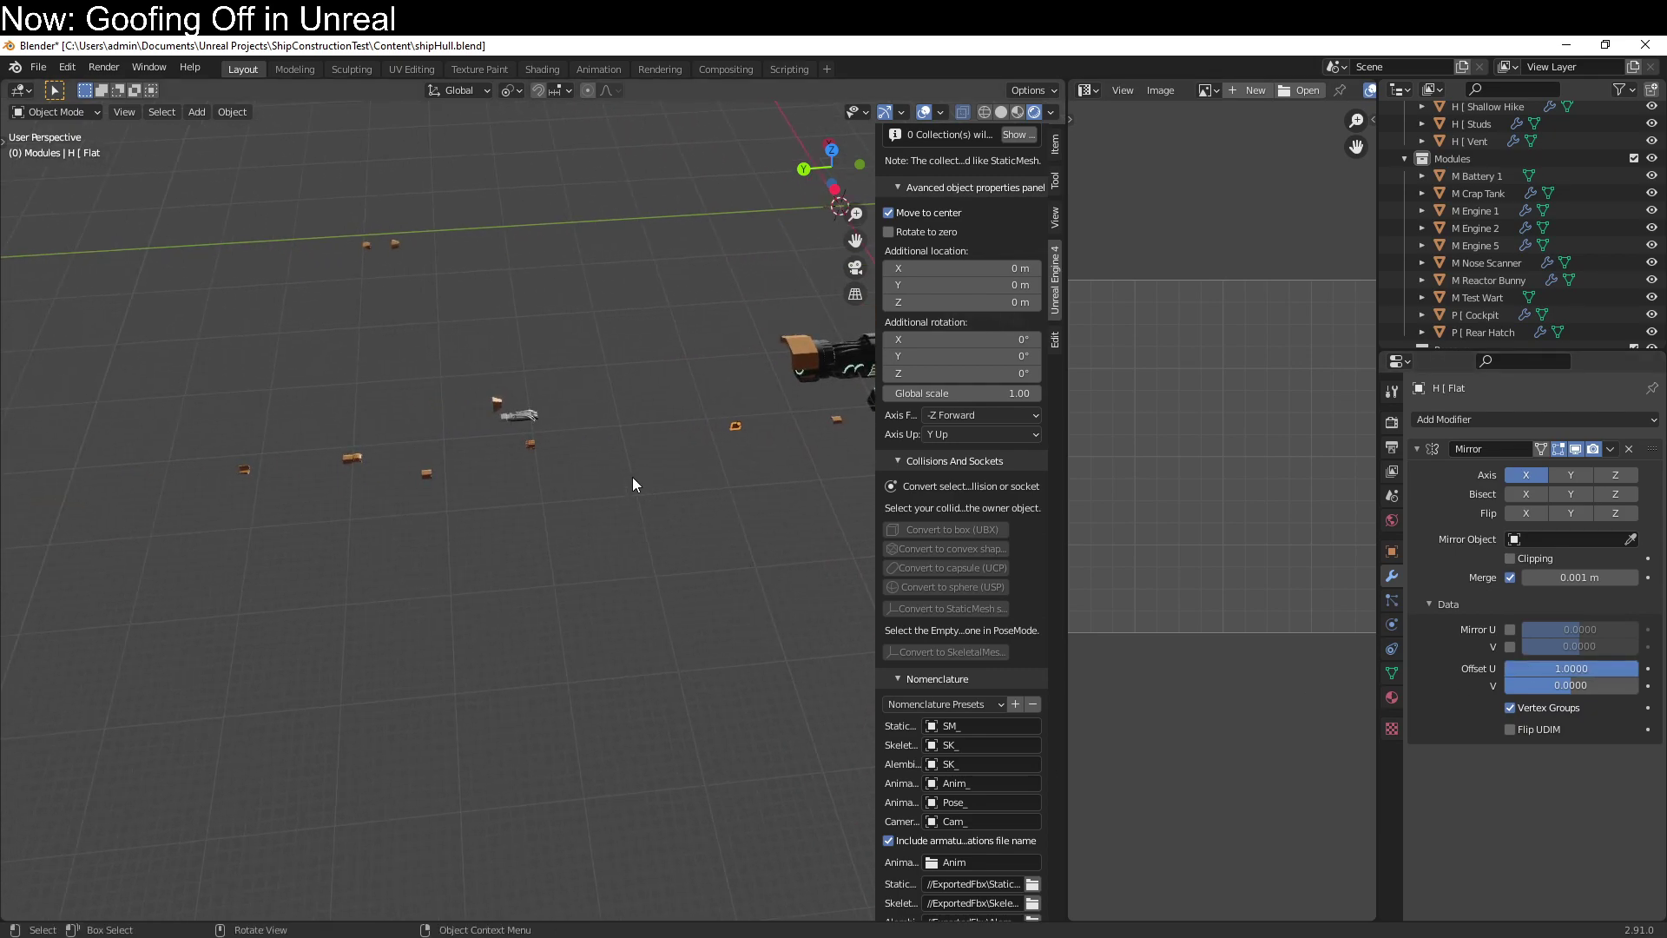
{"action": "left_click", "coordinate": [532, 446]}
{"action": "left_click", "coordinate": [1422, 611]}
{"action": "left_click", "coordinate": [1537, 668]}
{"action": "key", "text": "Return"}
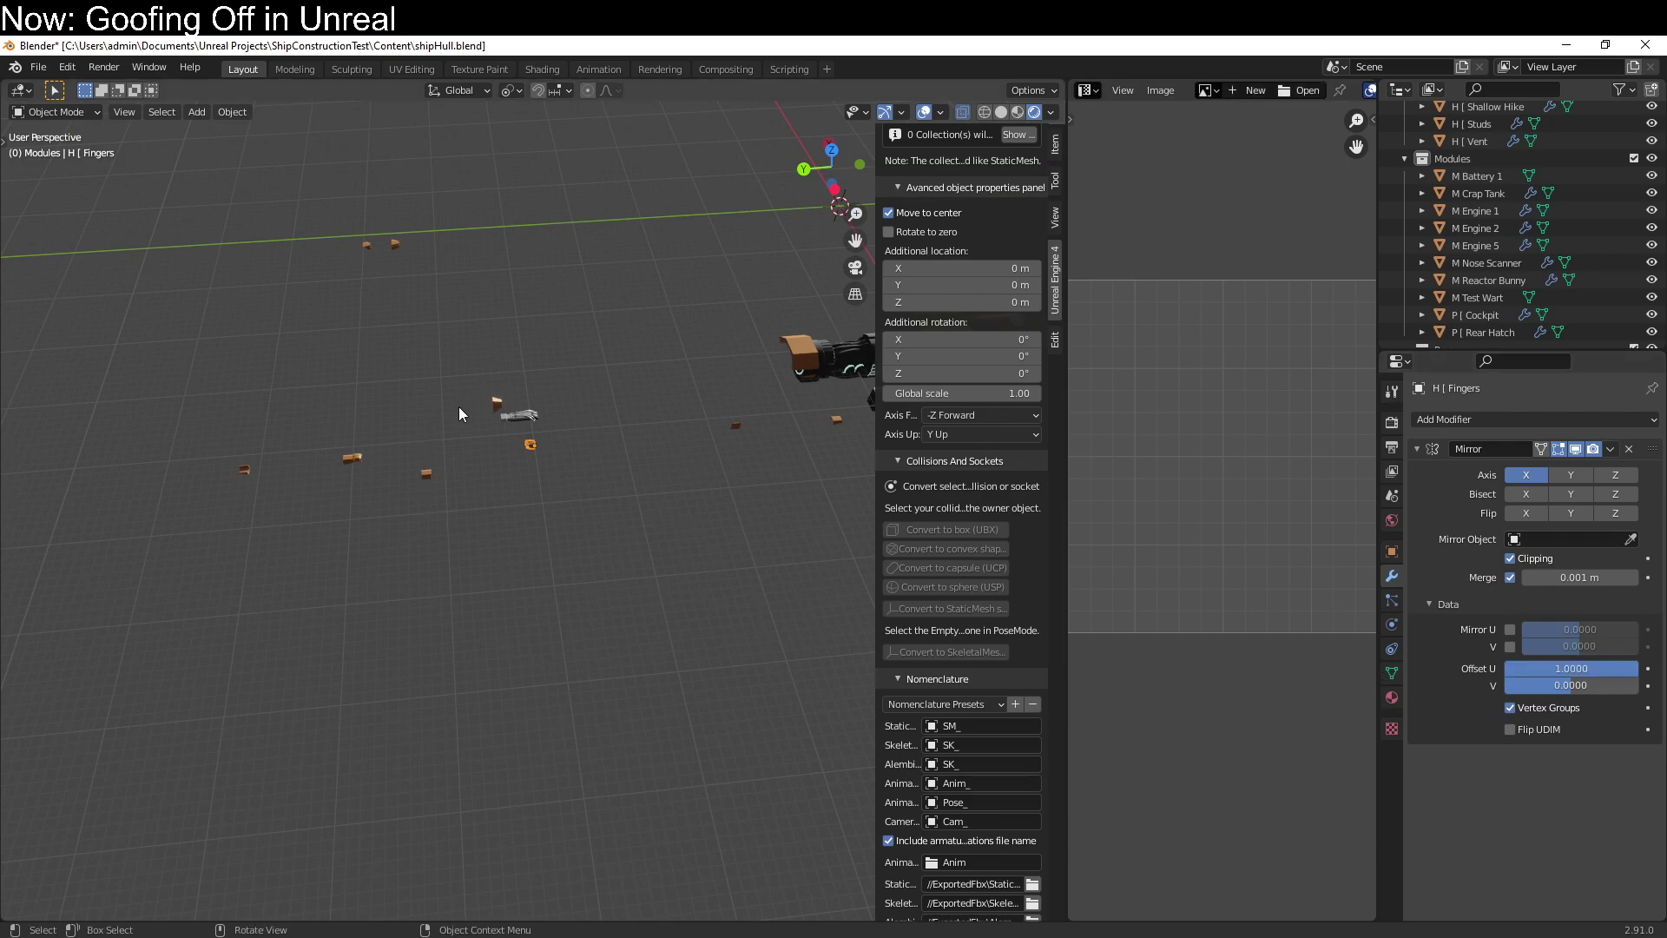
On the Adapter hull part, move the Solidify modifier above Mirror and apply it in Complex mode.
{"action": "left_click", "coordinate": [495, 406]}
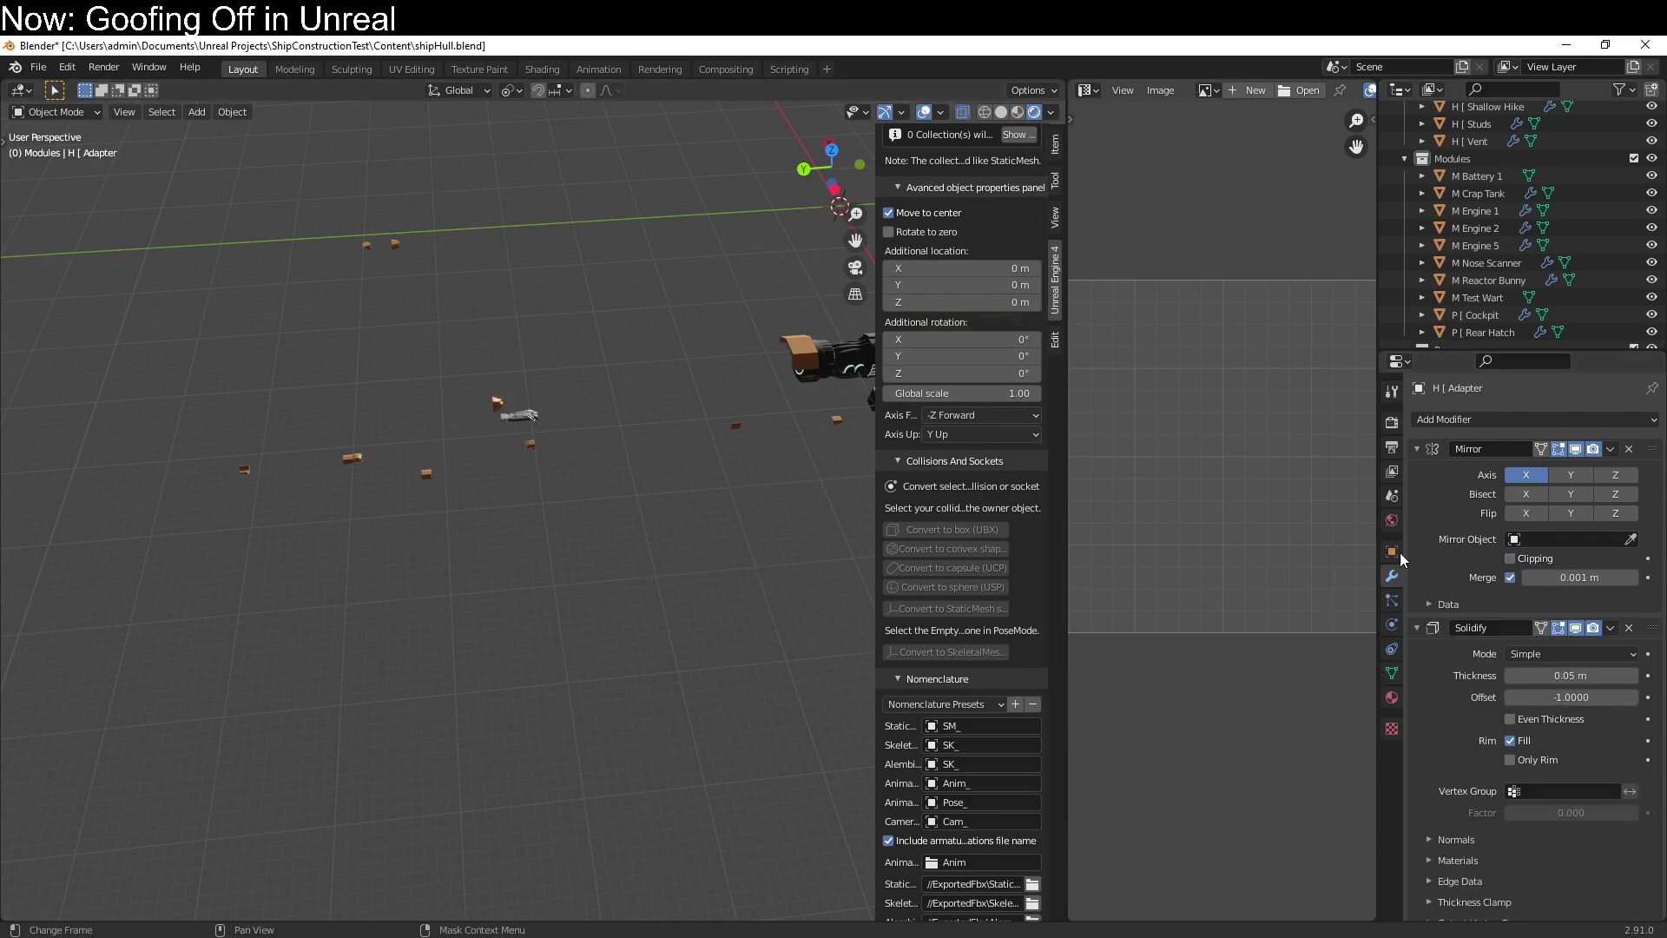
{"action": "left_click_drag", "start_coordinate": [1629, 622], "coordinate": [1629, 447]}
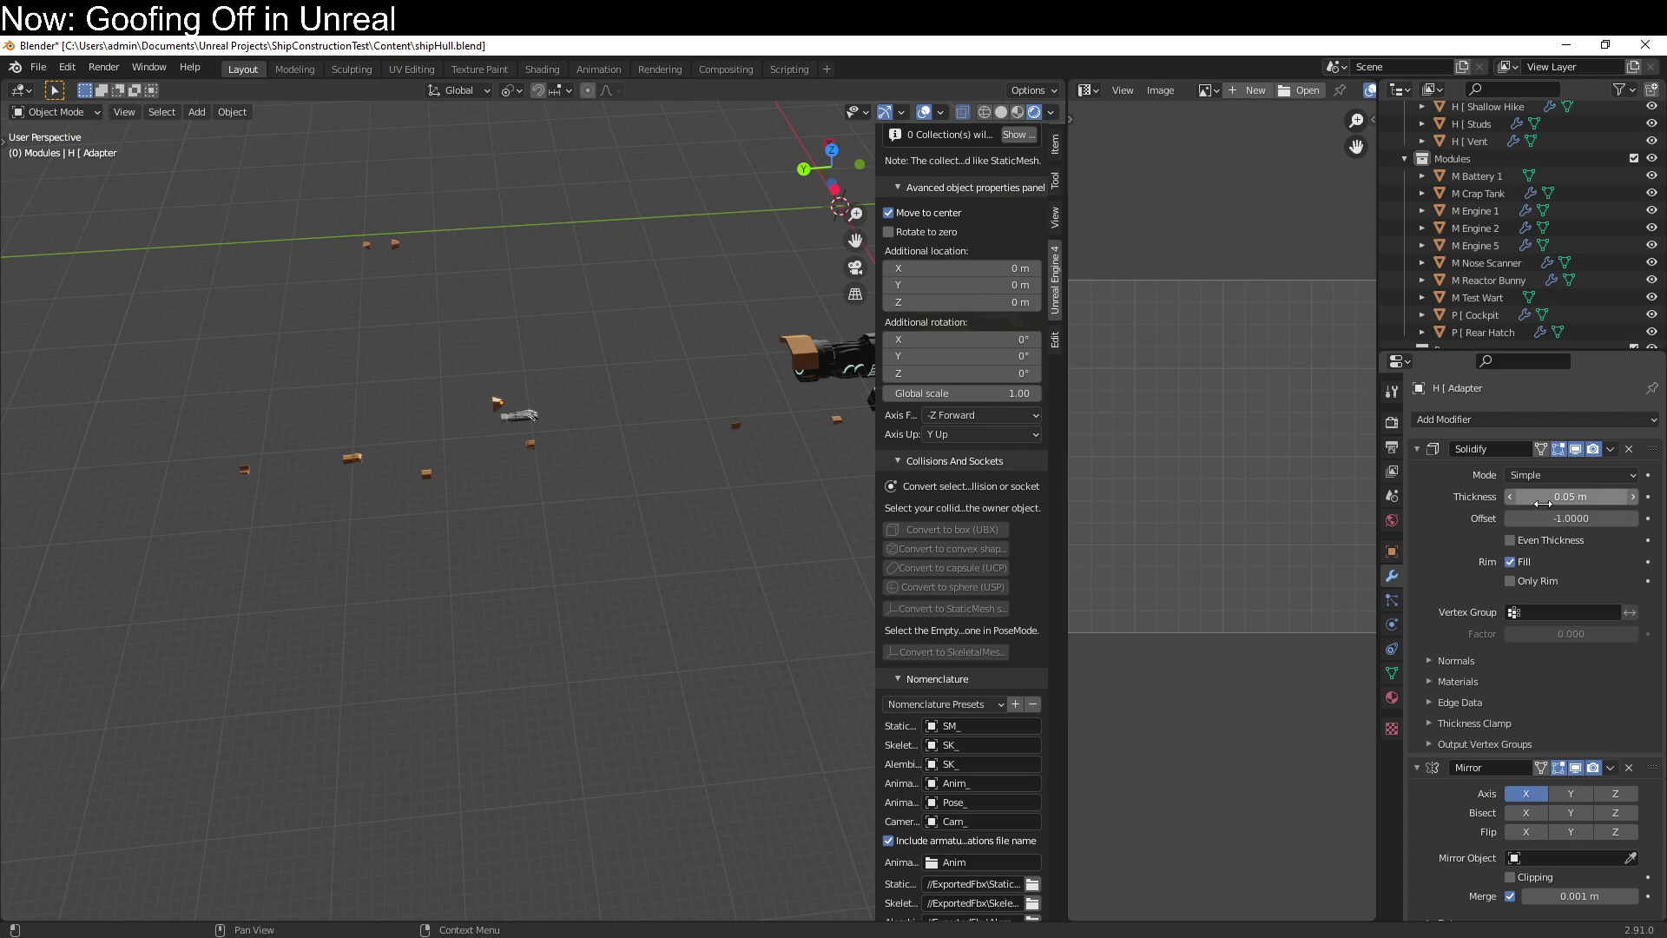
{"action": "left_click", "coordinate": [1545, 476]}
{"action": "left_click", "coordinate": [1555, 512]}
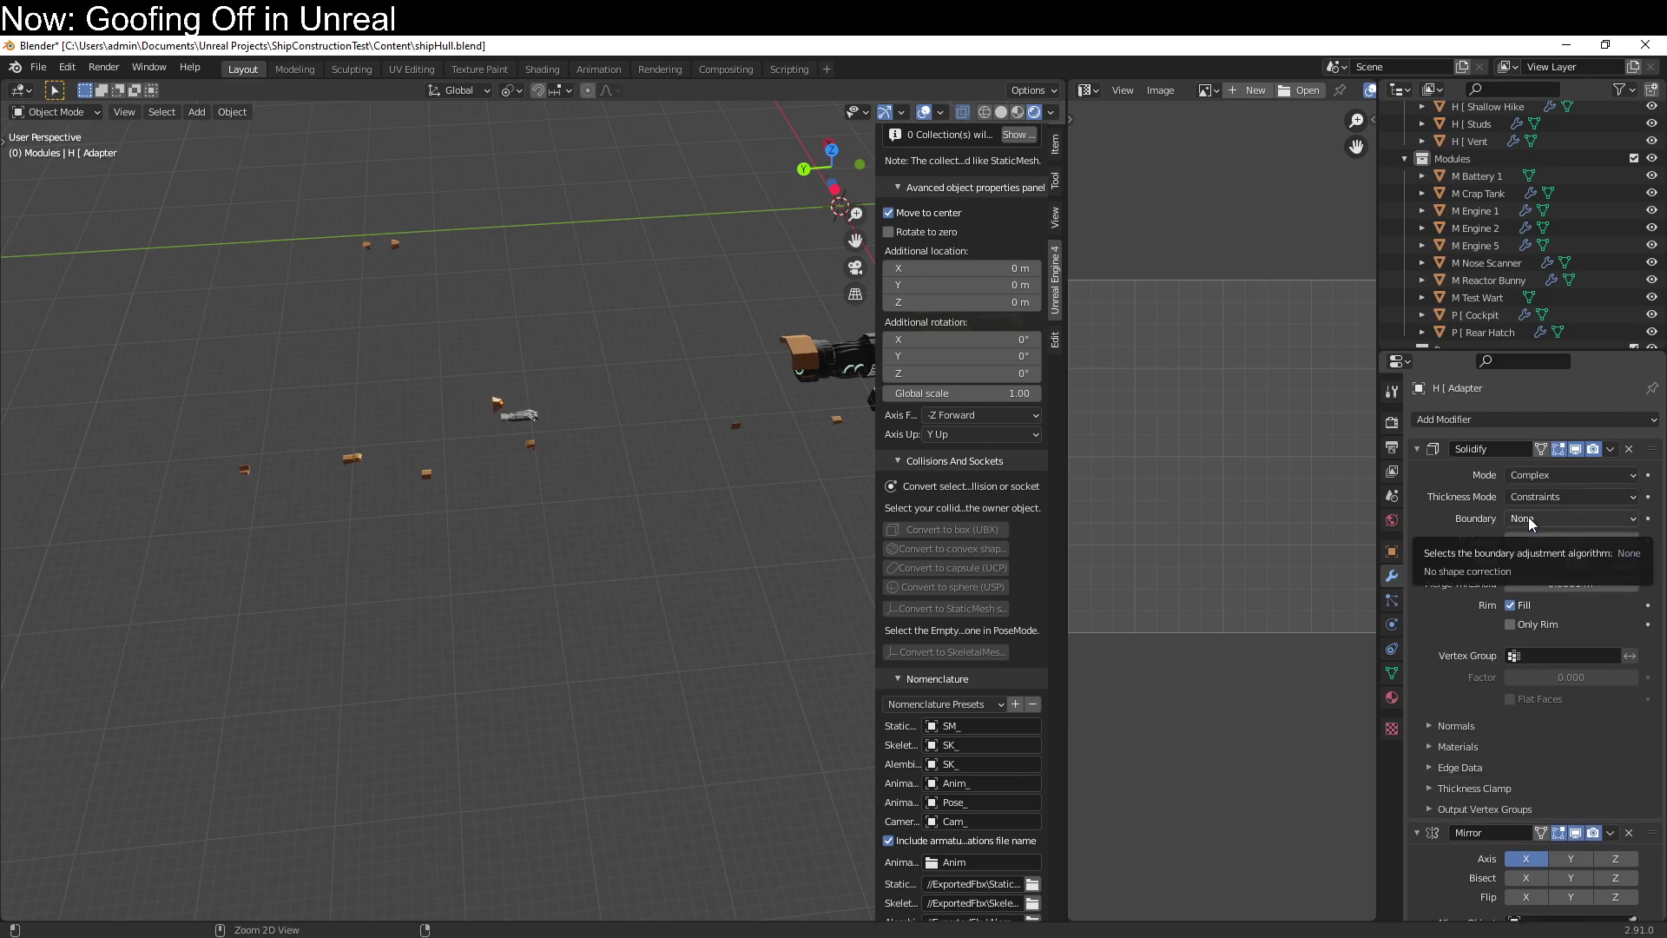
{"action": "key", "text": "ctrl+a"}
Unwrap the Adapter hull part's mesh with Smart UV Project and return to Object Mode.
{"action": "key", "text": "Tab"}
{"action": "key", "text": "u"}
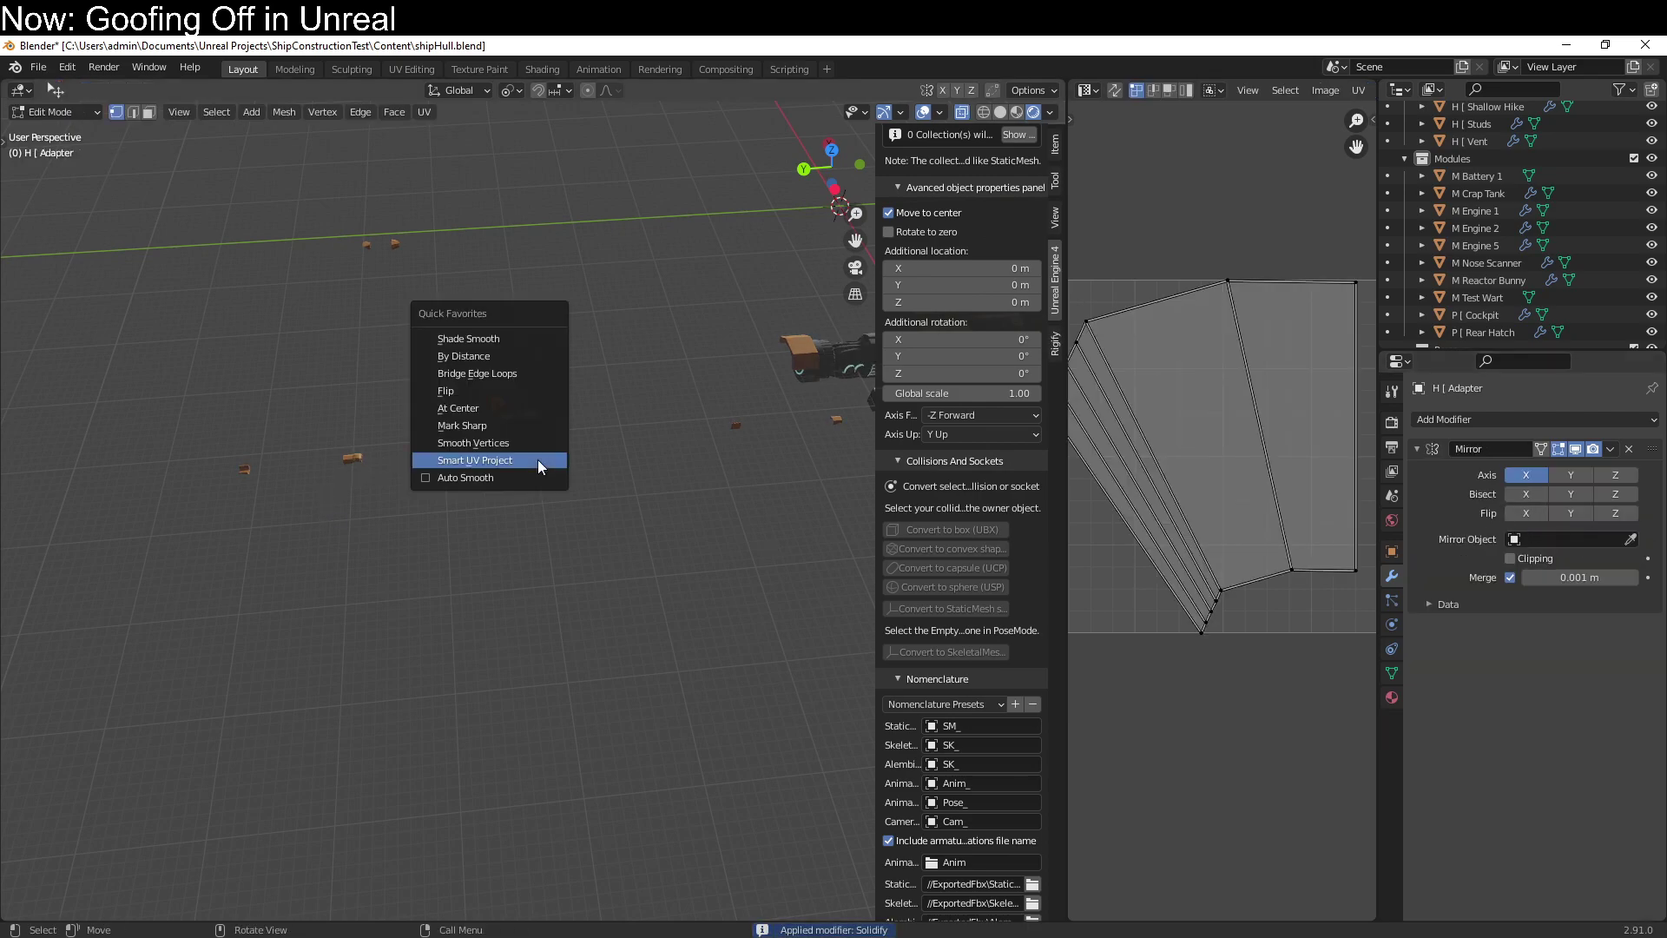
{"action": "left_click", "coordinate": [542, 461]}
{"action": "left_click", "coordinate": [536, 601]}
{"action": "key", "text": "Tab"}
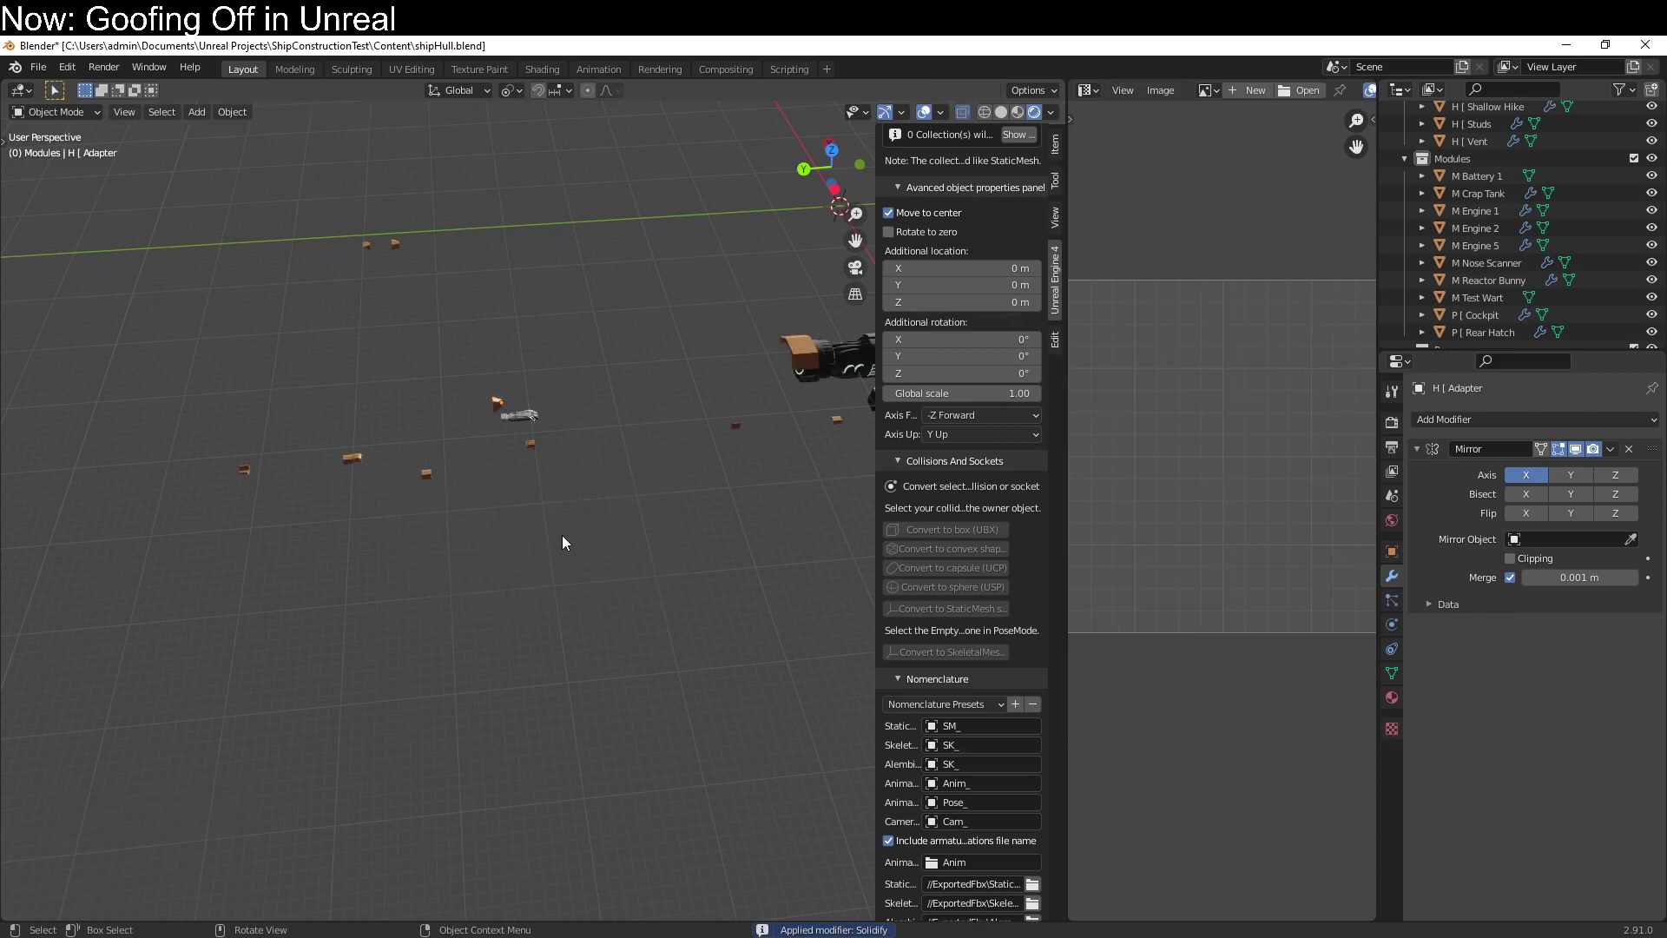
Set the UV Offset U to 1 in the Adapter hull part's Mirror modifier.
{"action": "left_click", "coordinate": [1448, 603]}
{"action": "left_click", "coordinate": [1561, 668]}
{"action": "type", "text": "1"}
{"action": "key", "text": "Return"}
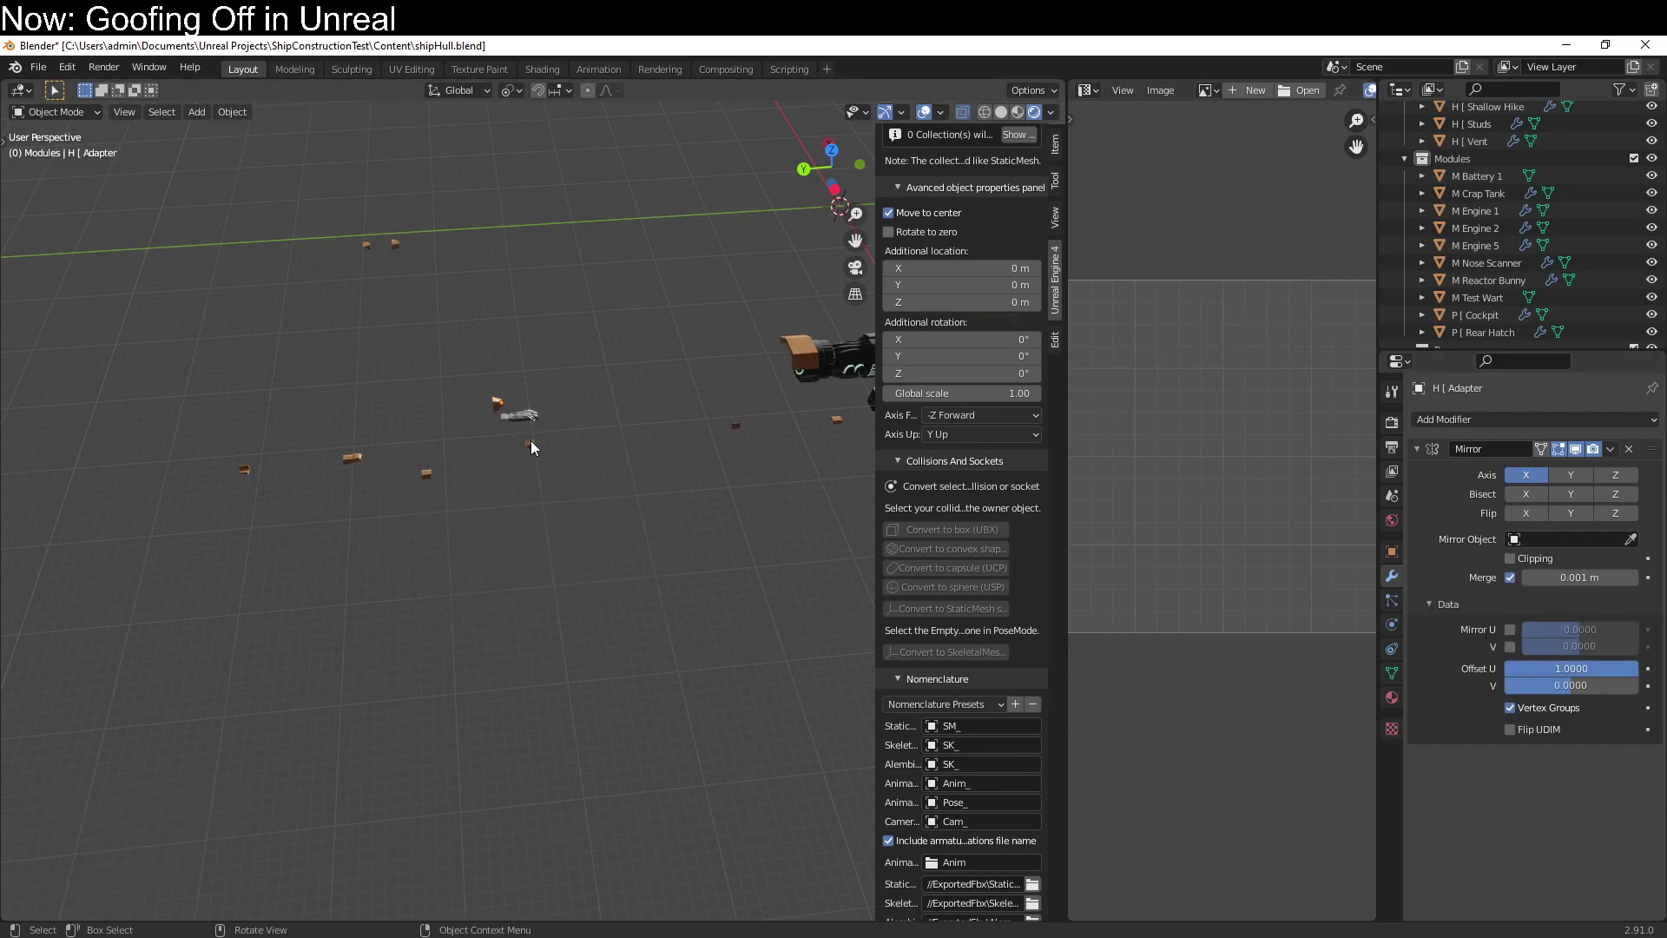
Set the UV Offset U to 1 in the Ref hull part's Mirror modifier.
{"action": "left_click", "coordinate": [428, 476]}
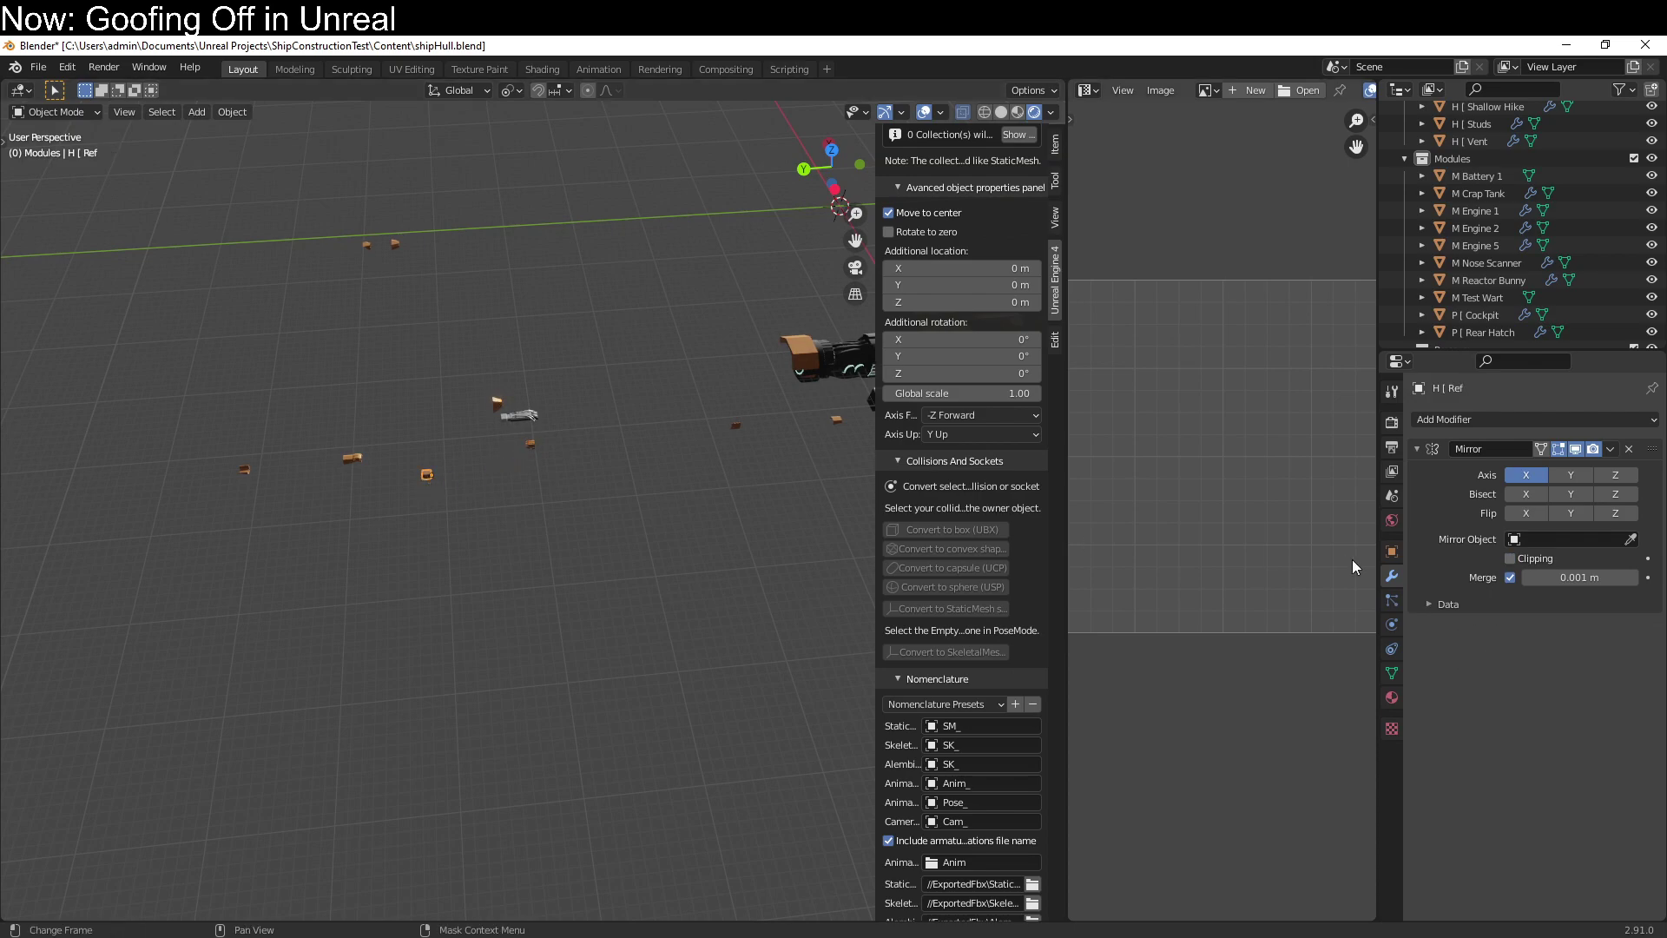
{"action": "left_click", "coordinate": [1448, 604]}
{"action": "left_click", "coordinate": [1598, 668]}
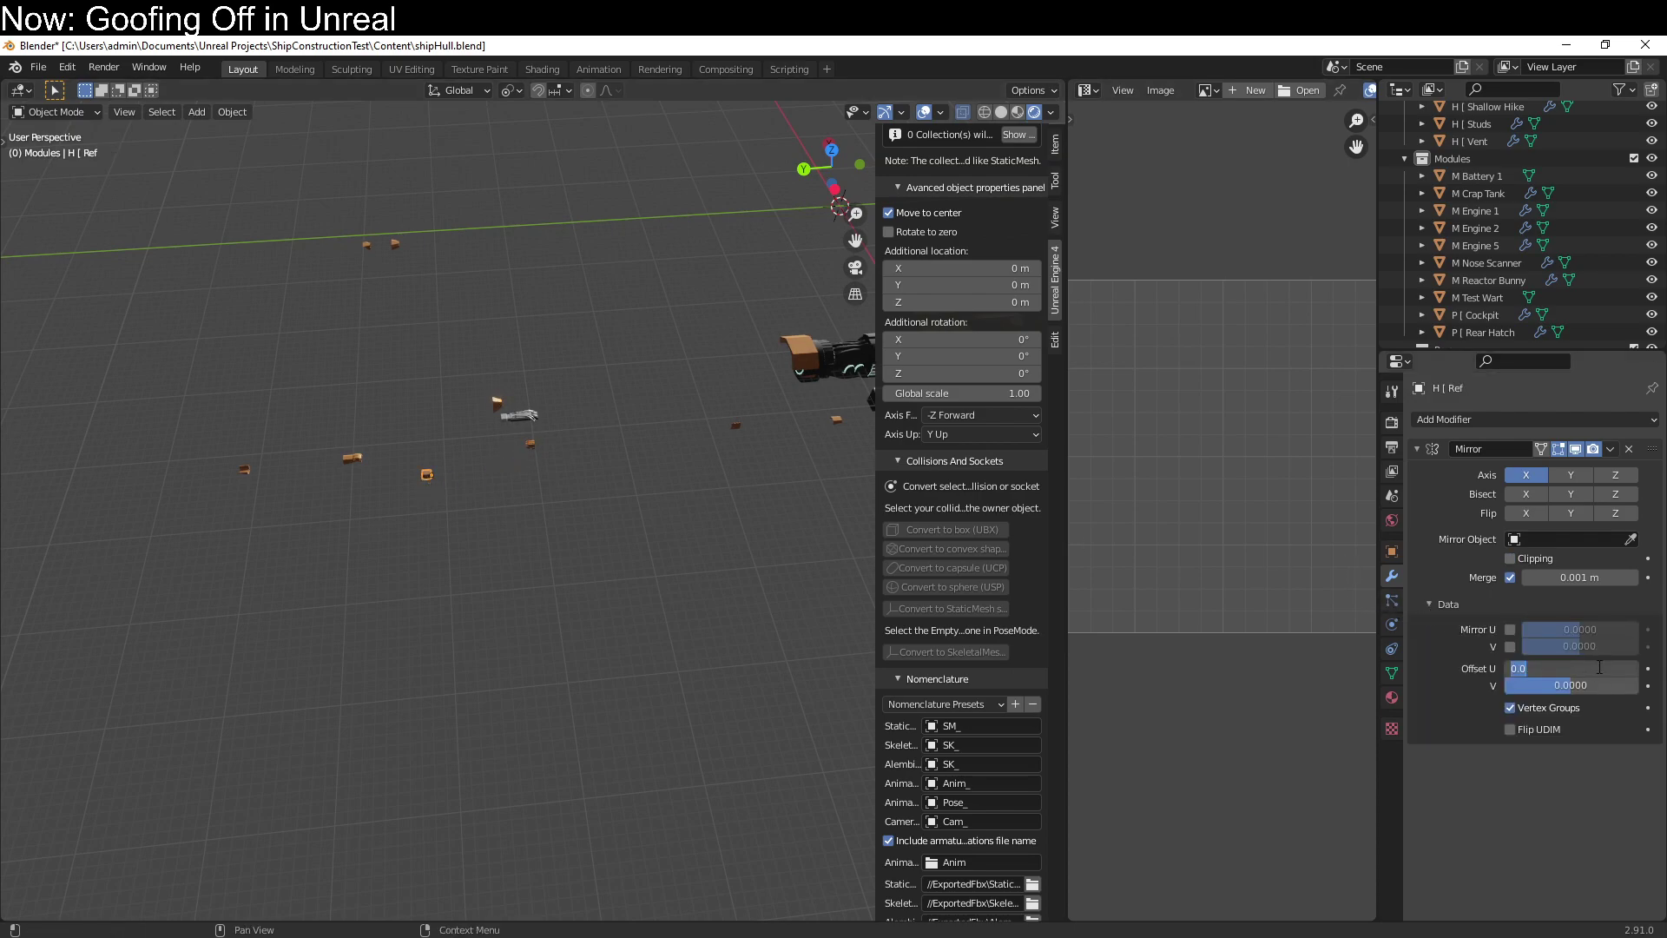
{"action": "type", "text": "1"}
{"action": "key", "text": "Return"}
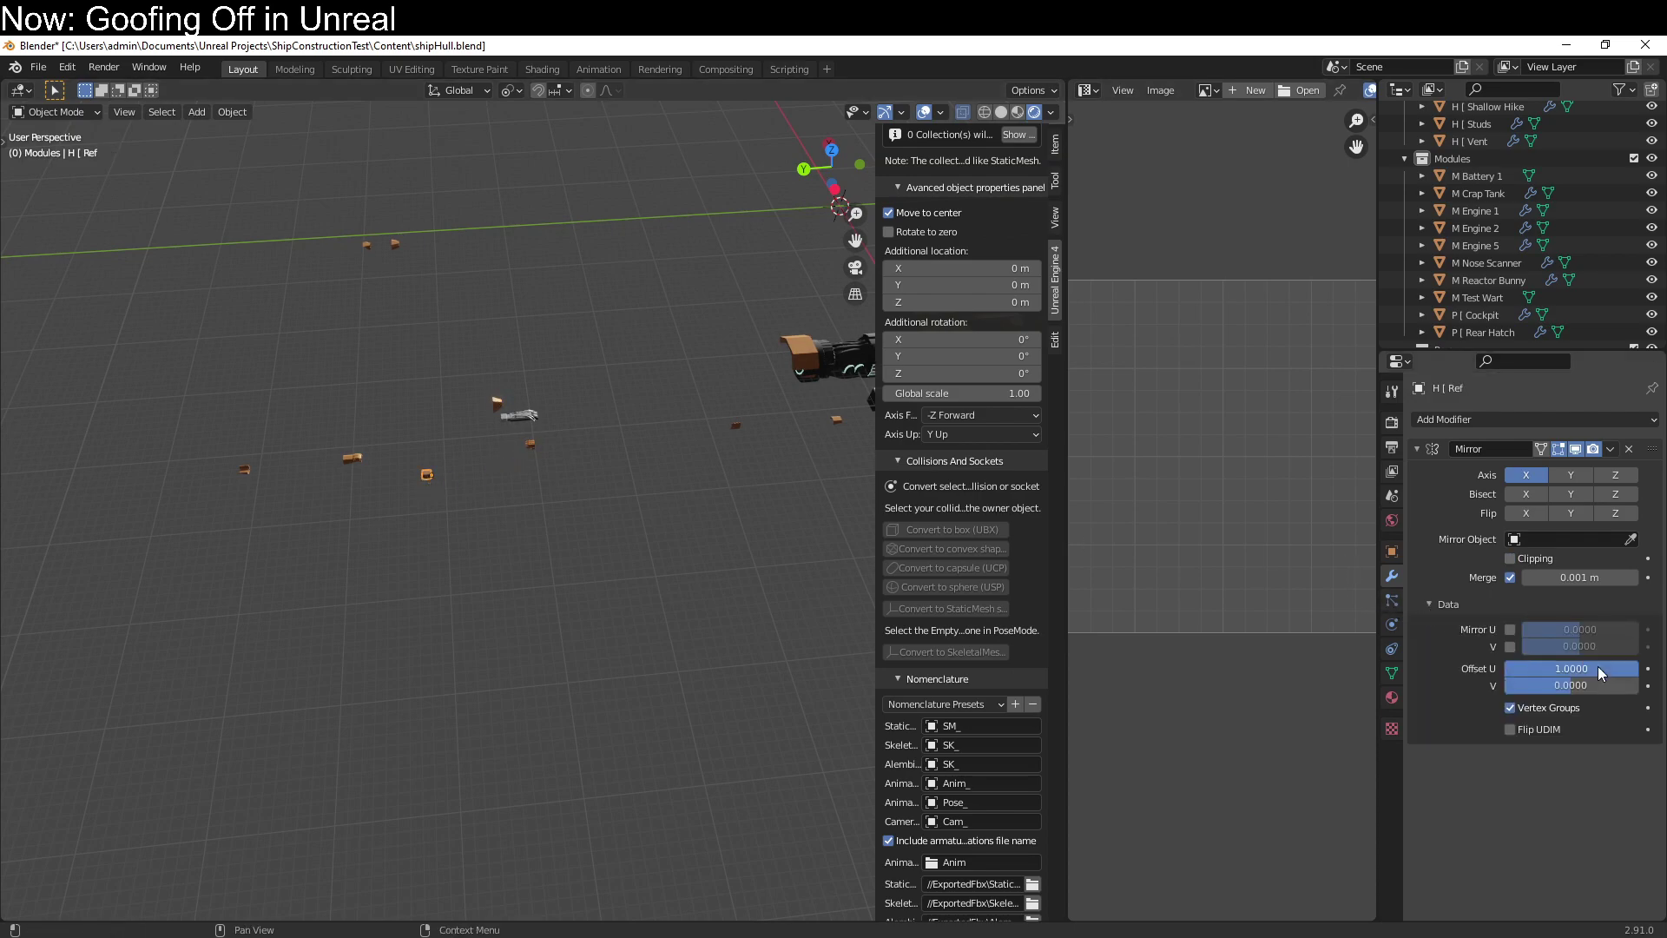
Set the Mirror modifier's UV Offset U to 1 on the Deep Hike hull part and the part right beside it.
{"action": "left_click", "coordinate": [359, 463]}
{"action": "left_click", "coordinate": [1548, 668]}
{"action": "type", "text": "1"}
{"action": "key", "text": "Return"}
{"action": "left_click", "coordinate": [350, 465]}
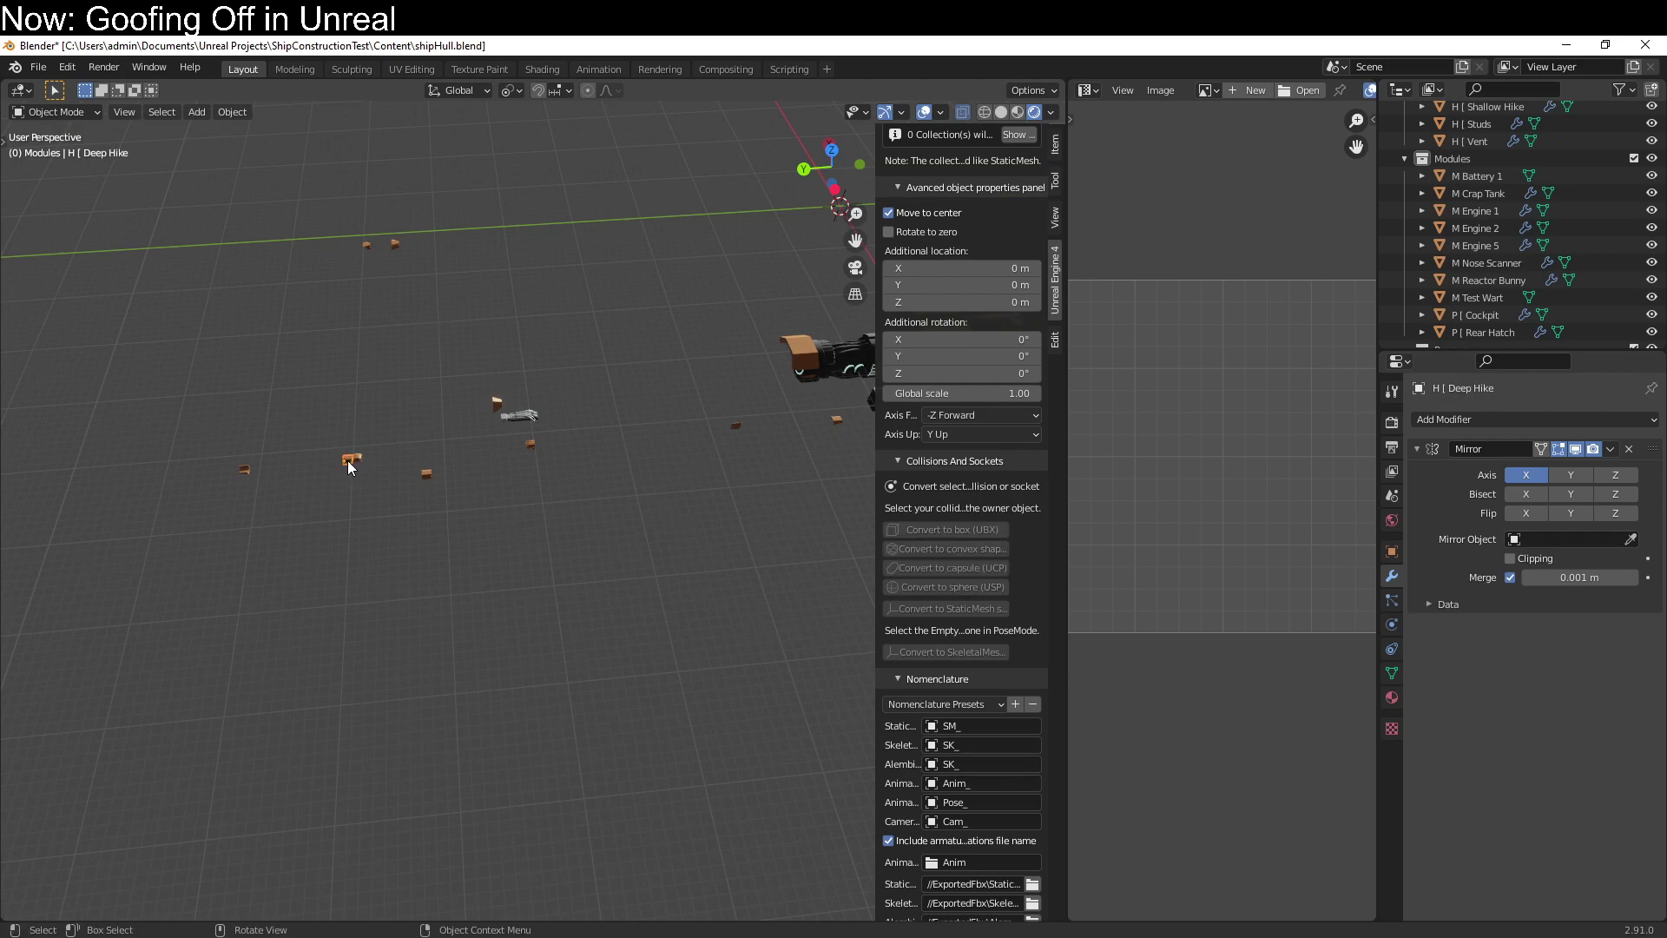
{"action": "left_click", "coordinate": [1433, 607]}
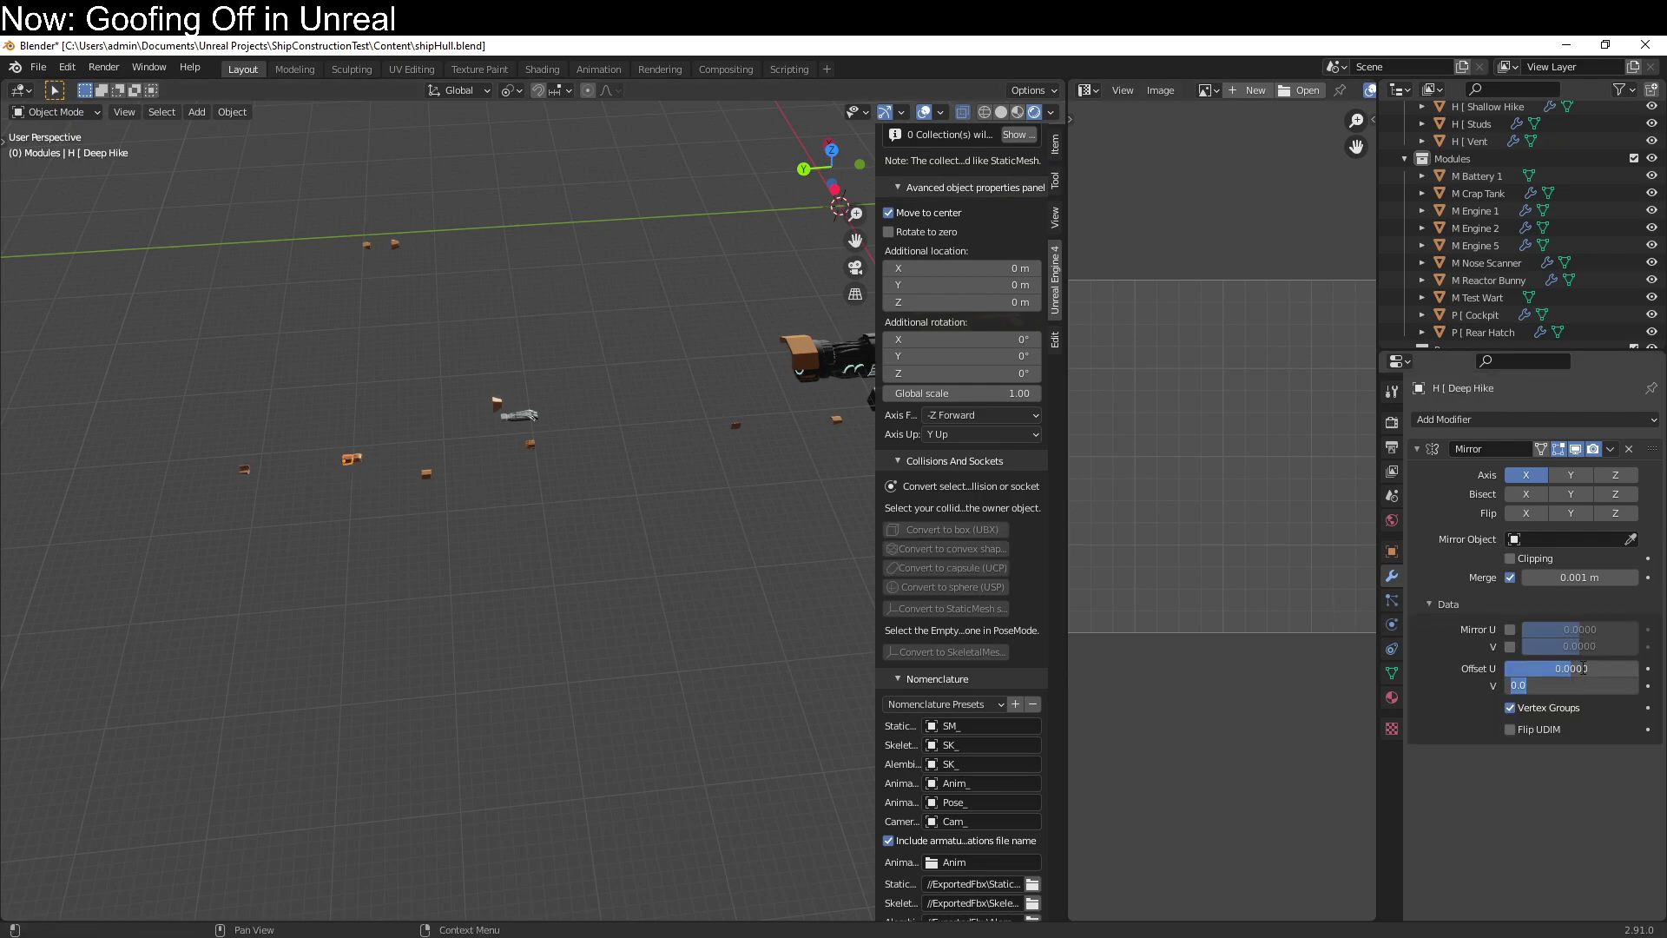
{"action": "left_click", "coordinate": [1580, 668]}
{"action": "type", "text": "1"}
{"action": "key", "text": "Return"}
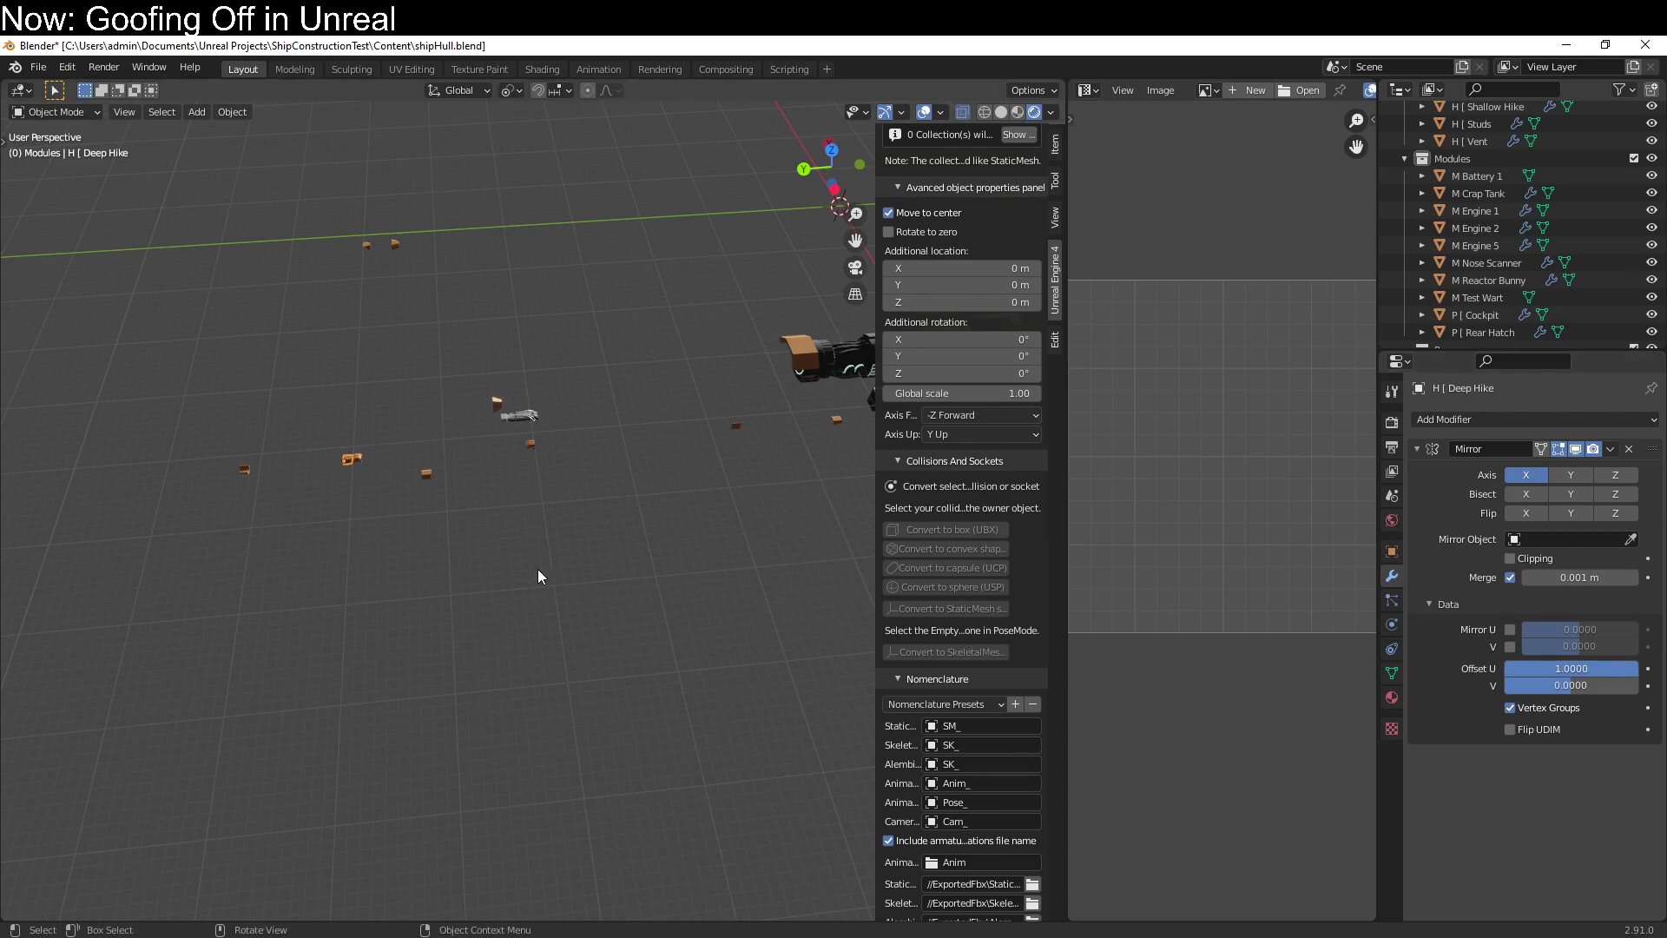
Set the UV Offset U to 1 in the C Adapter hull part's Mirror modifier.
{"action": "left_click", "coordinate": [244, 476]}
{"action": "left_click", "coordinate": [1433, 606]}
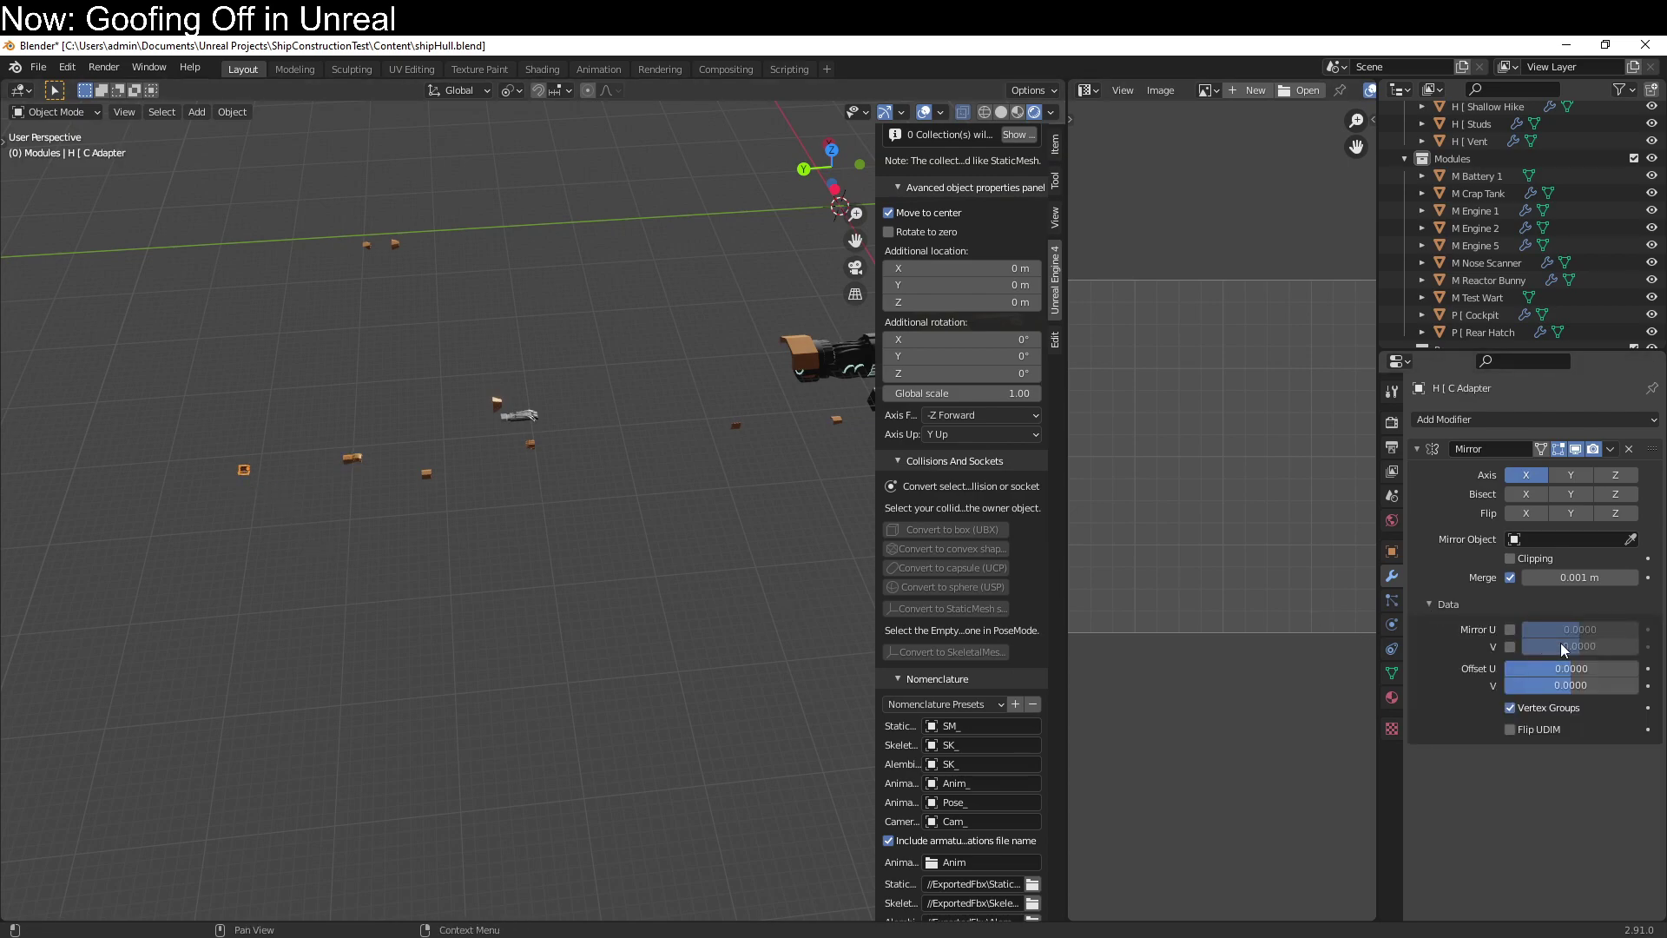
{"action": "left_click", "coordinate": [1574, 668]}
{"action": "type", "text": "1"}
{"action": "key", "text": "Return"}
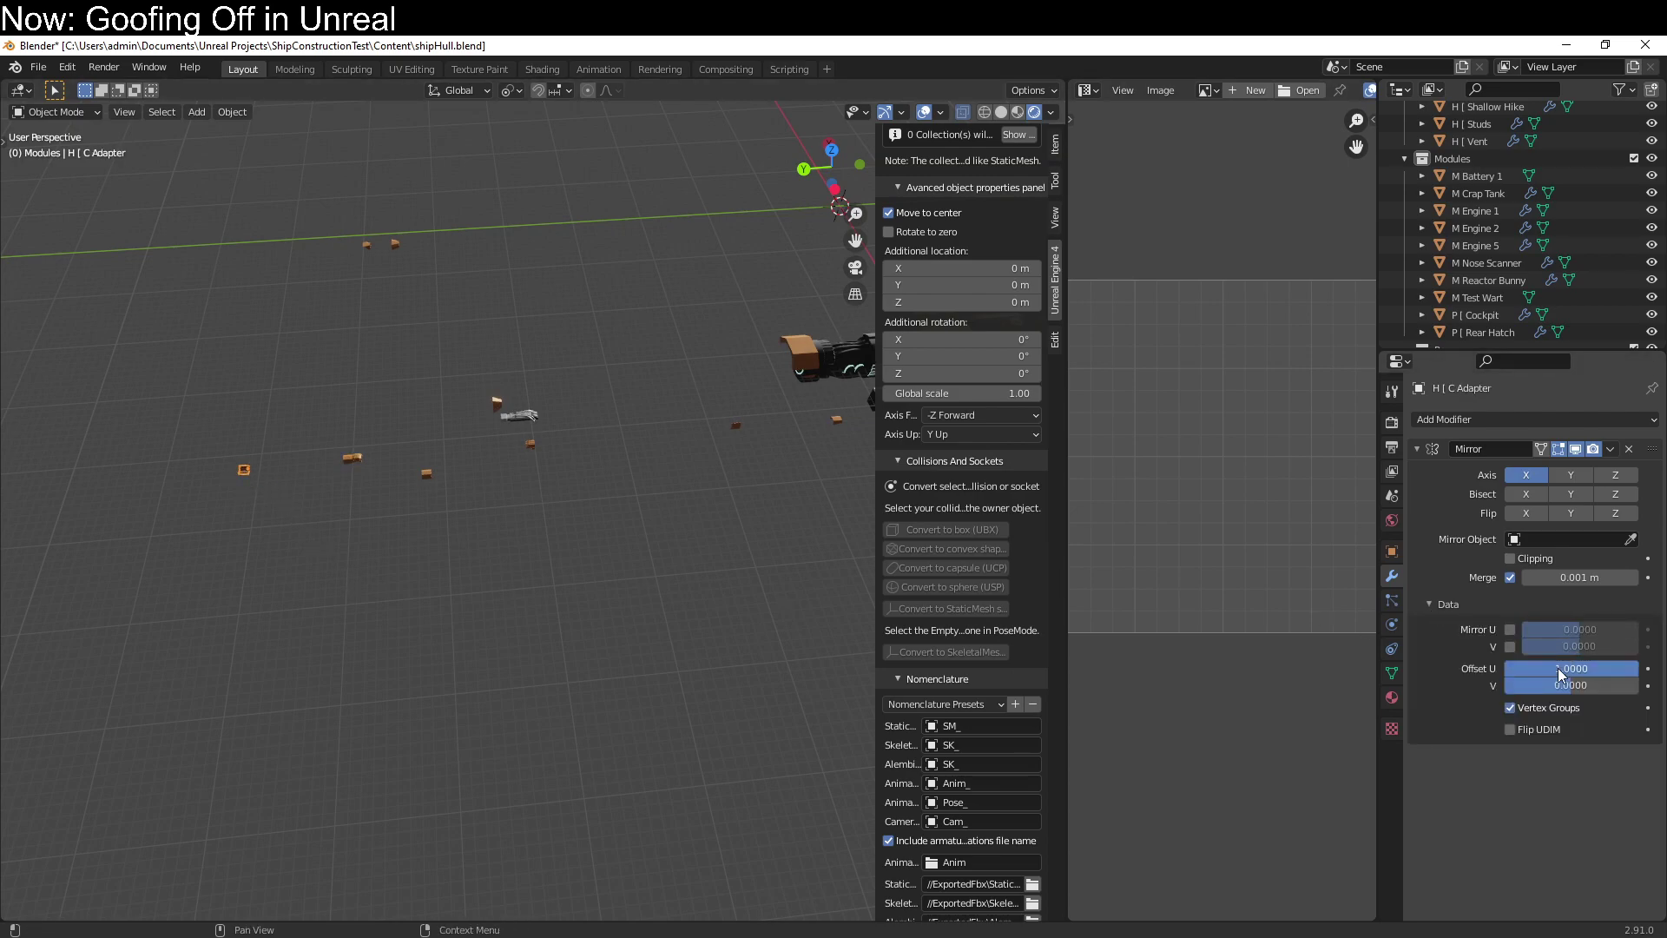
Set the UV Offset U to 1 in the Bulldog hull part's Mirror modifier.
{"action": "left_click", "coordinate": [368, 245]}
{"action": "left_click", "coordinate": [1429, 607]}
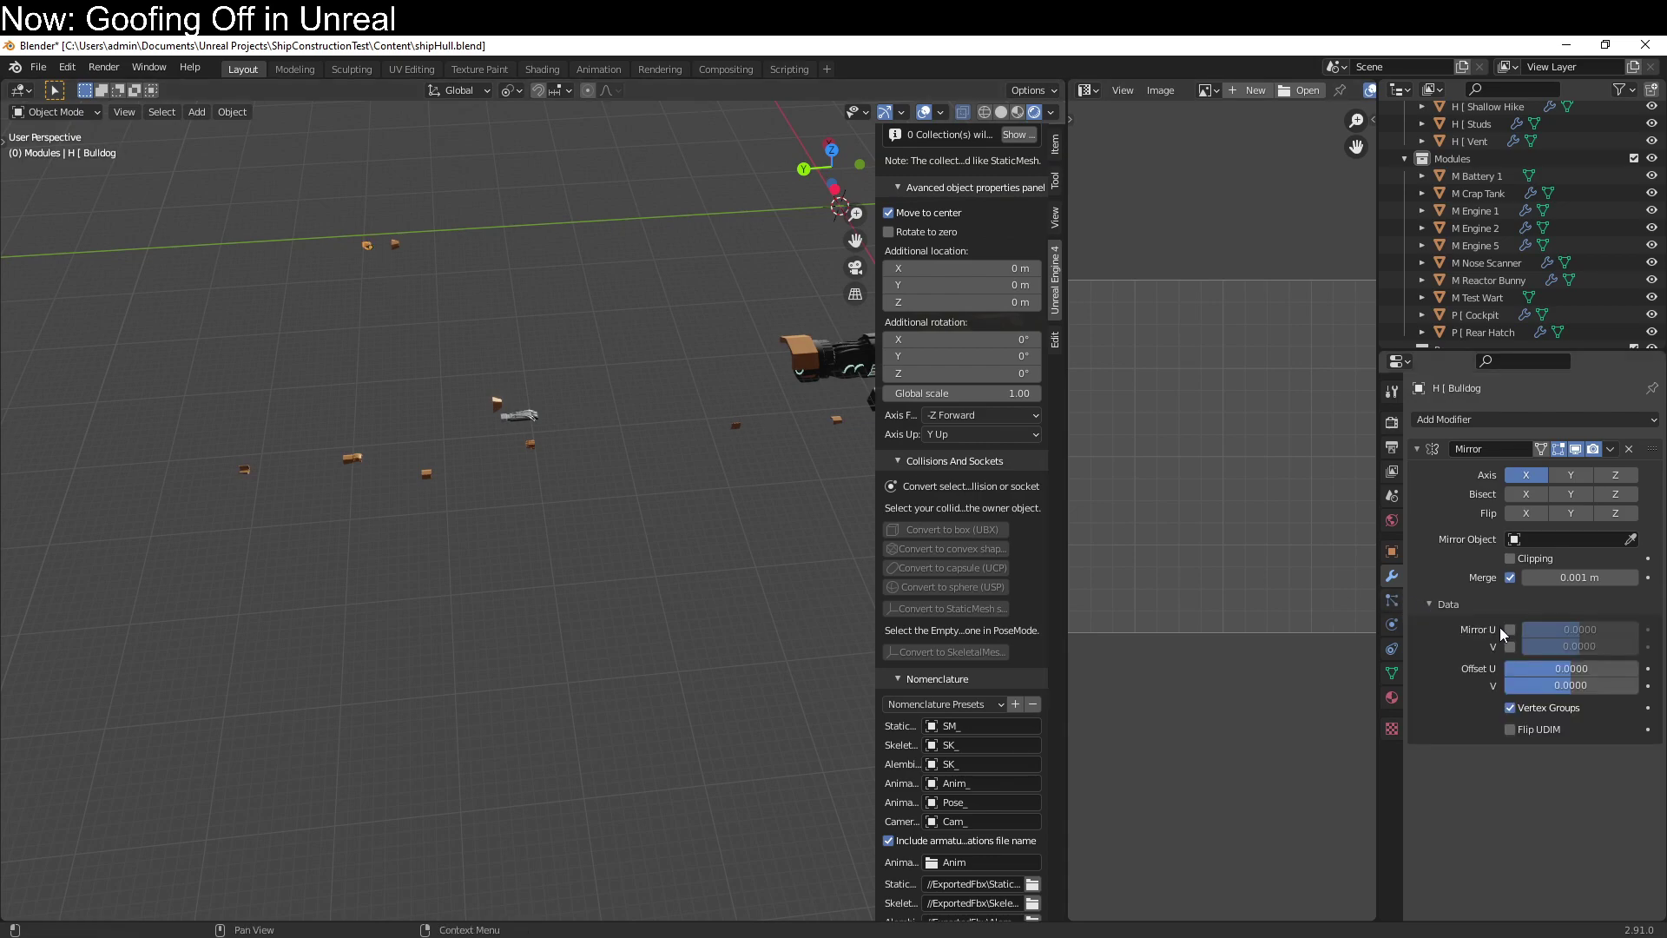
{"action": "left_click", "coordinate": [1572, 668]}
{"action": "type", "text": "1"}
{"action": "key", "text": "Return"}
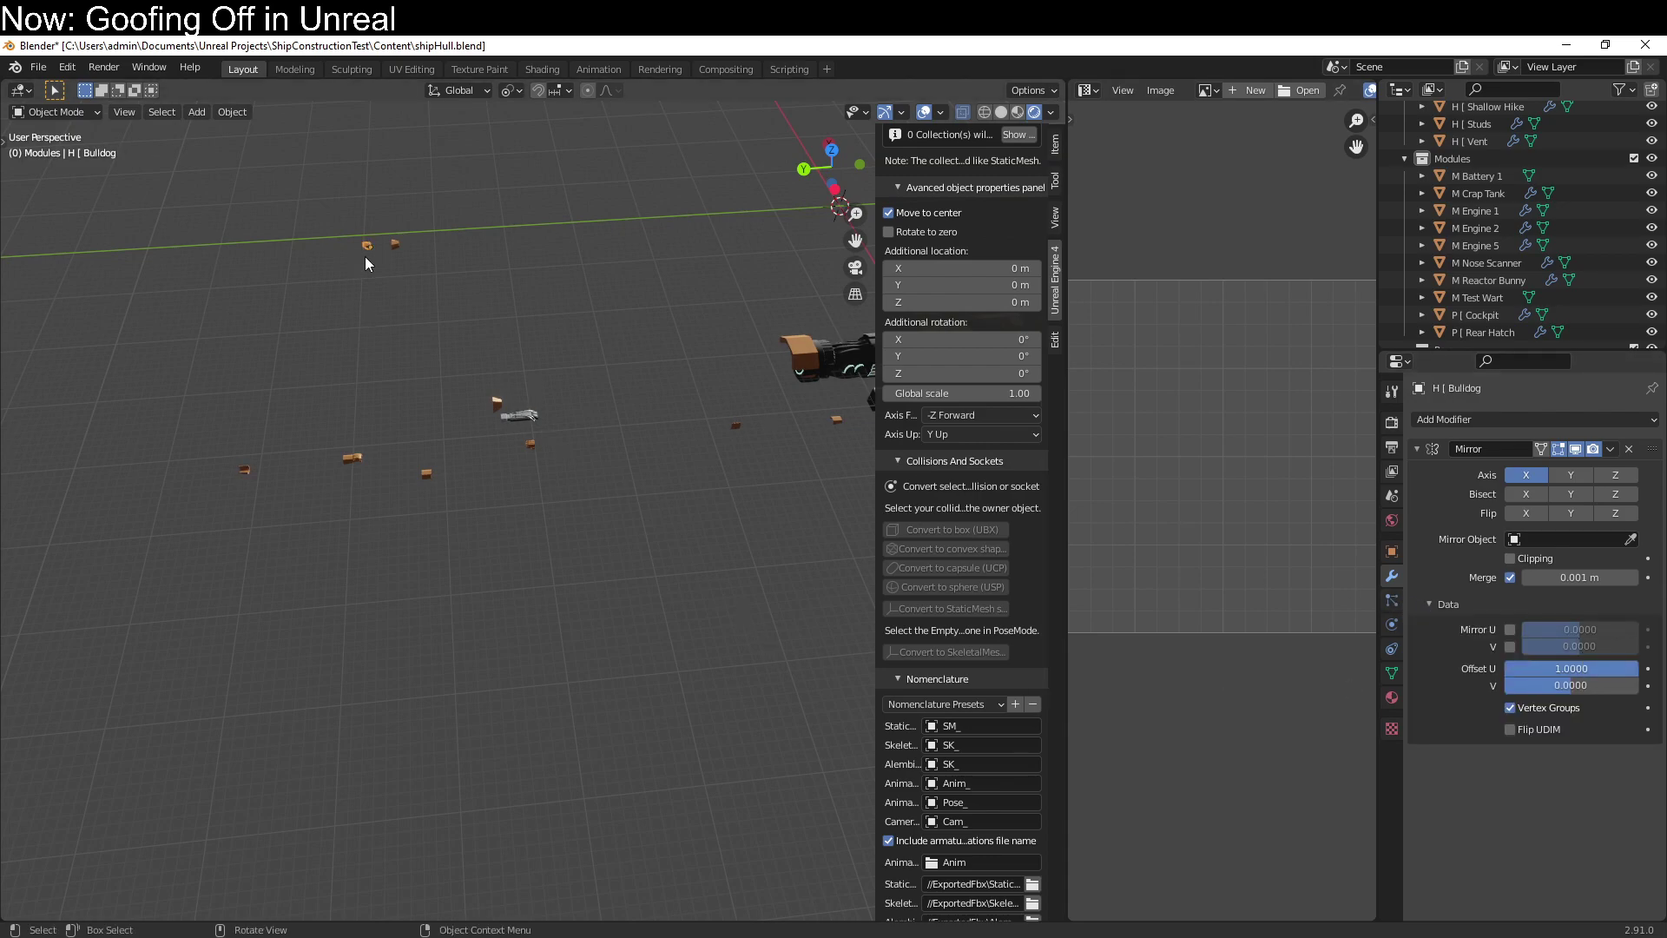
Select the Funnel and Bulldog hull parts together with the group around C Adapter, Deep Hike, Ref, Adapter and Fingers.
{"action": "left_click", "coordinate": [398, 245]}
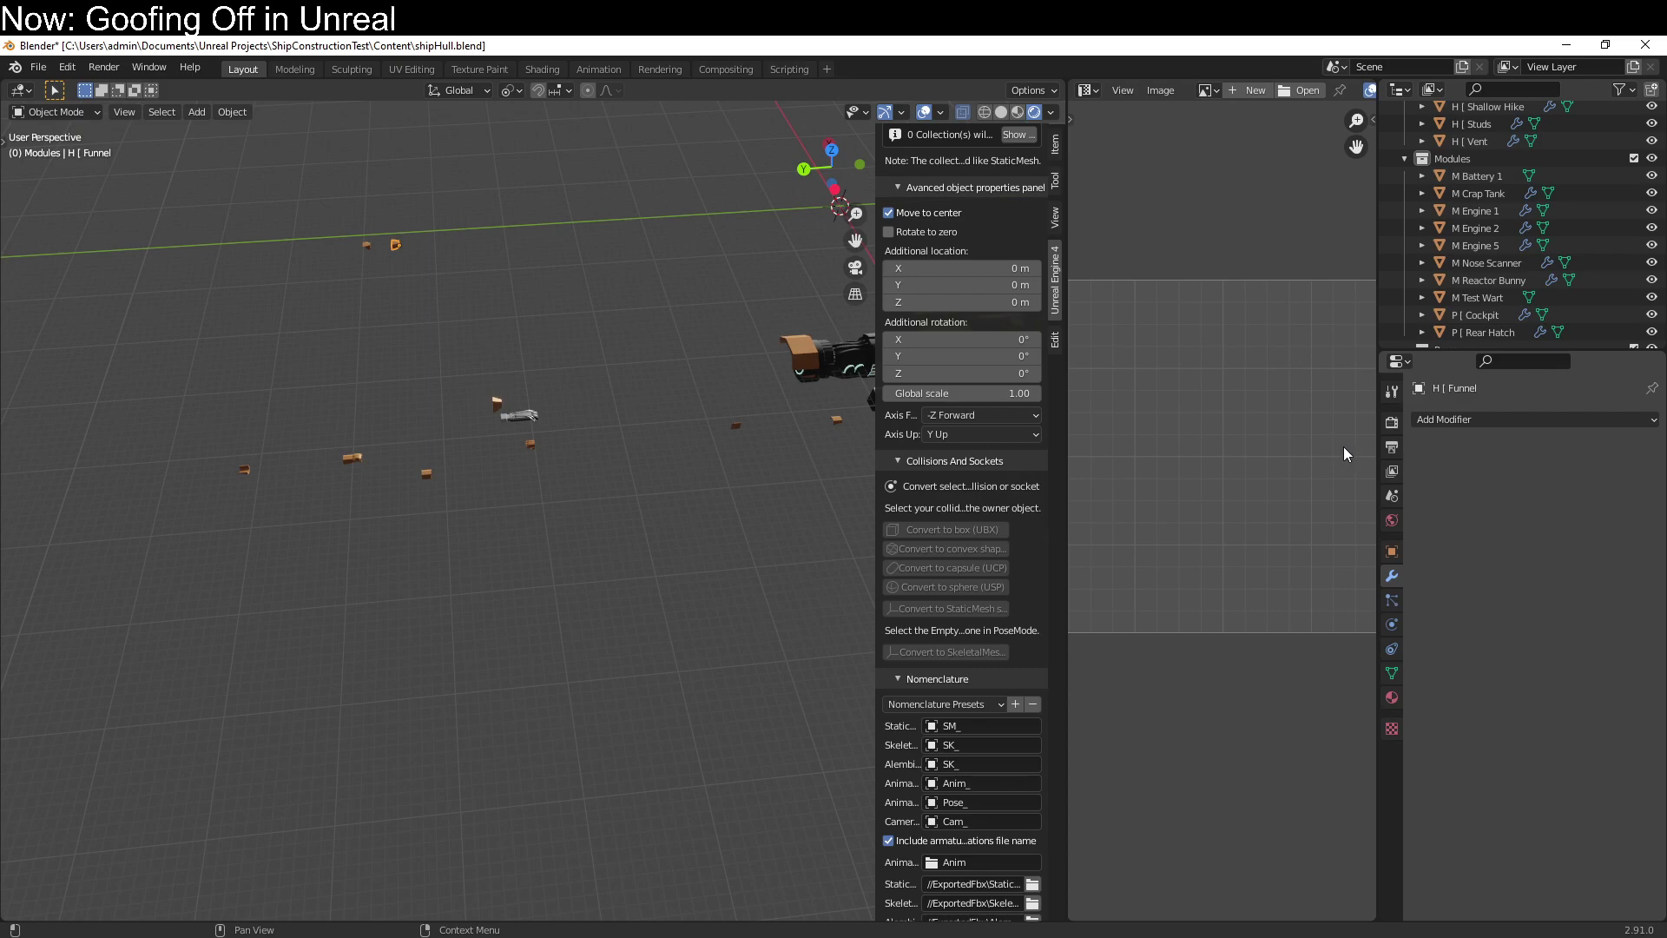
{"action": "middle_click_drag", "start_coordinate": [680, 510], "coordinate": [246, 480]}
{"action": "left_click_drag", "start_coordinate": [191, 343], "coordinate": [339, 419]}
{"action": "middle_click_drag", "start_coordinate": [339, 419], "coordinate": [487, 529], "text": "shift"}
{"action": "left_click_drag", "start_coordinate": [286, 539], "coordinate": [469, 665], "text": "shift"}
{"action": "left_click", "coordinate": [532, 542], "text": "shift"}
{"action": "left_click", "coordinate": [551, 585], "text": "shift"}
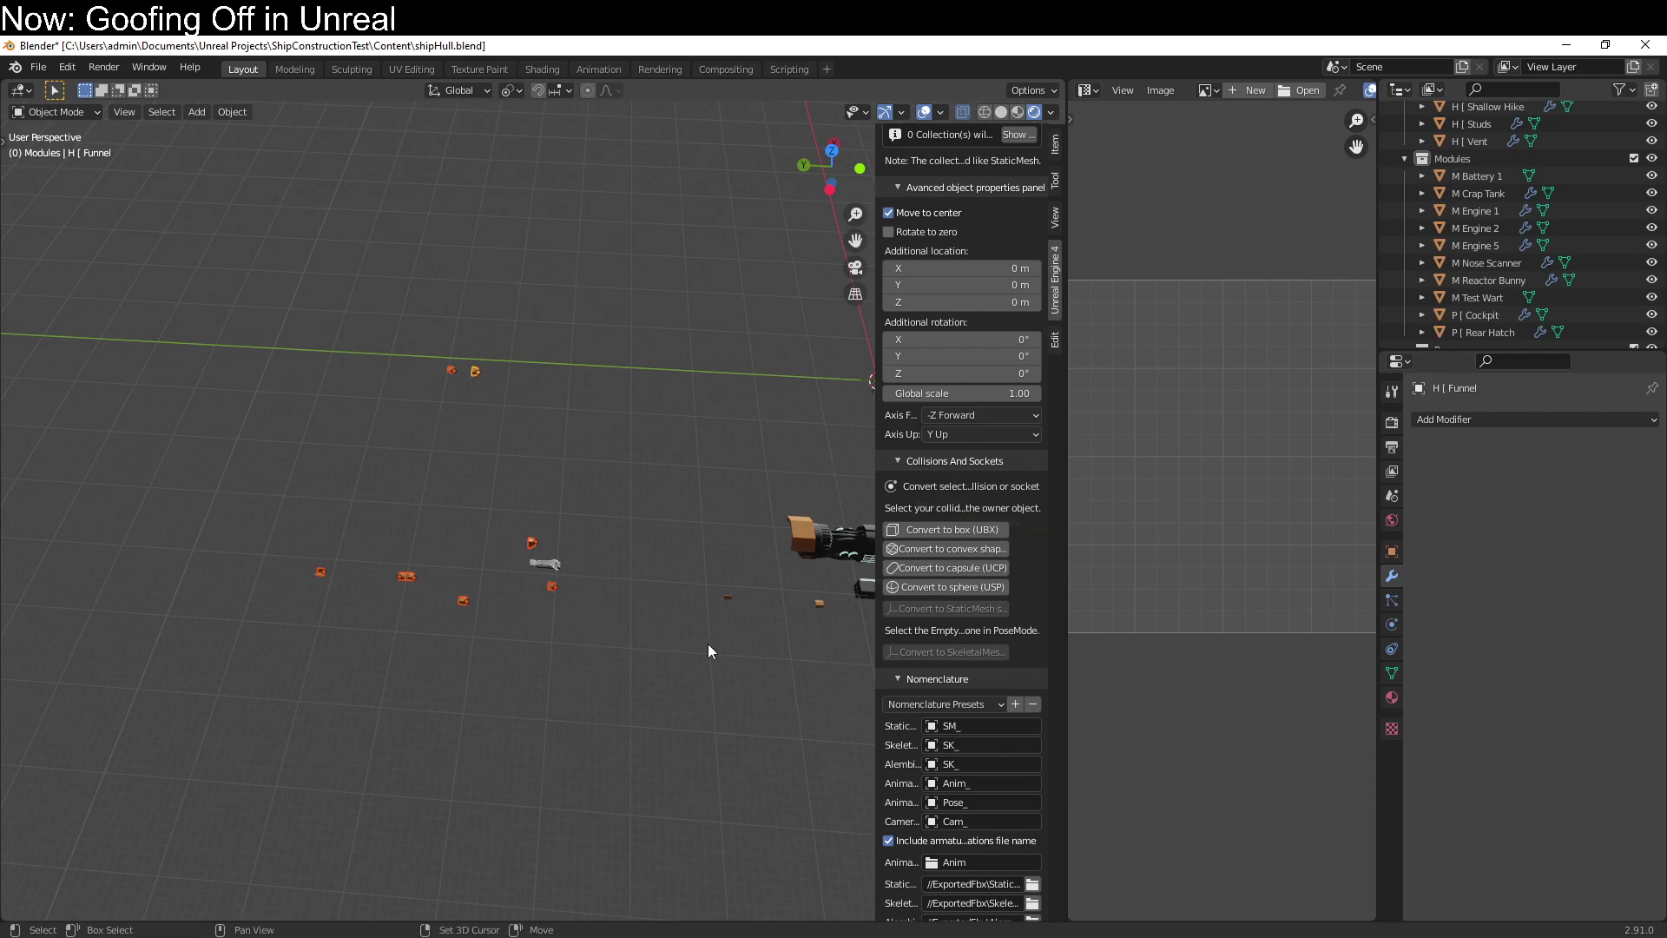
Add the remaining small hull parts near the ship modules to the selection and export only the selected assets for Unreal Engine 4.
{"action": "middle_click_drag", "start_coordinate": [711, 649], "coordinate": [368, 586], "text": "shift"}
{"action": "scroll", "coordinate": [368, 585], "scroll_direction": "up", "scroll_amount": 4}
{"action": "left_click_drag", "start_coordinate": [223, 542], "coordinate": [425, 607], "text": "shift"}
{"action": "middle_click_drag", "start_coordinate": [519, 611], "coordinate": [456, 587], "text": "shift"}
{"action": "left_click_drag", "start_coordinate": [484, 553], "coordinate": [600, 643], "text": "shift"}
{"action": "left_click_drag", "start_coordinate": [693, 552], "coordinate": [794, 660], "text": "shift"}
{"action": "middle_click_drag", "start_coordinate": [638, 662], "coordinate": [500, 694]}
{"action": "scroll", "coordinate": [987, 608], "scroll_direction": "down", "scroll_amount": 15}
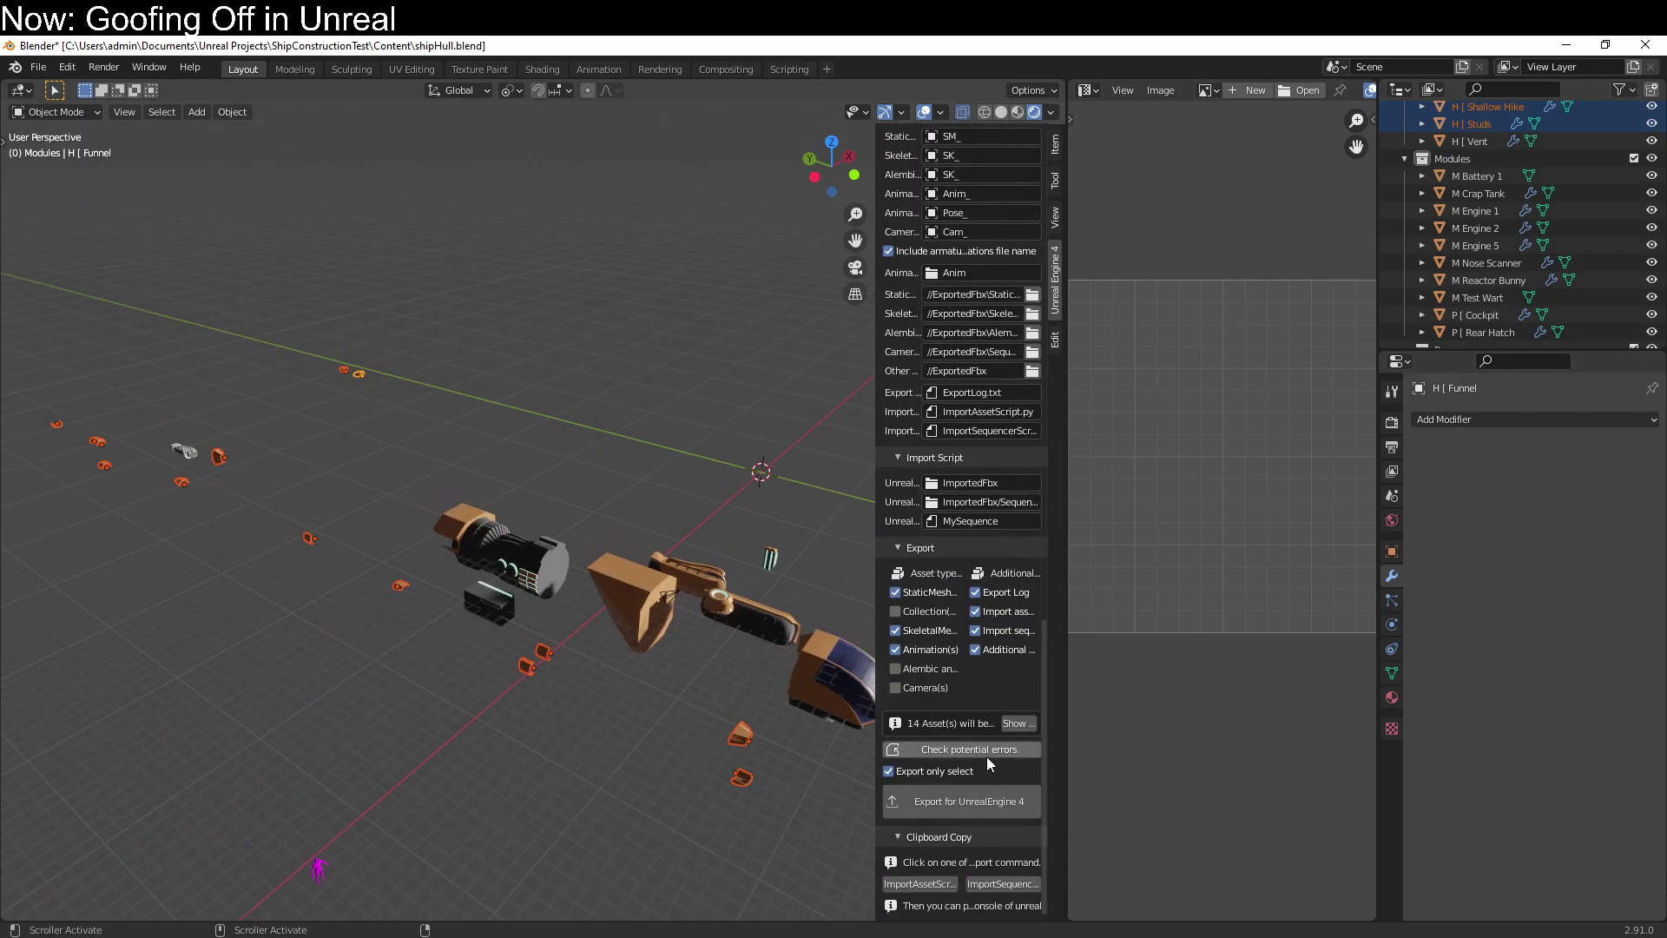
{"action": "left_click", "coordinate": [972, 806]}
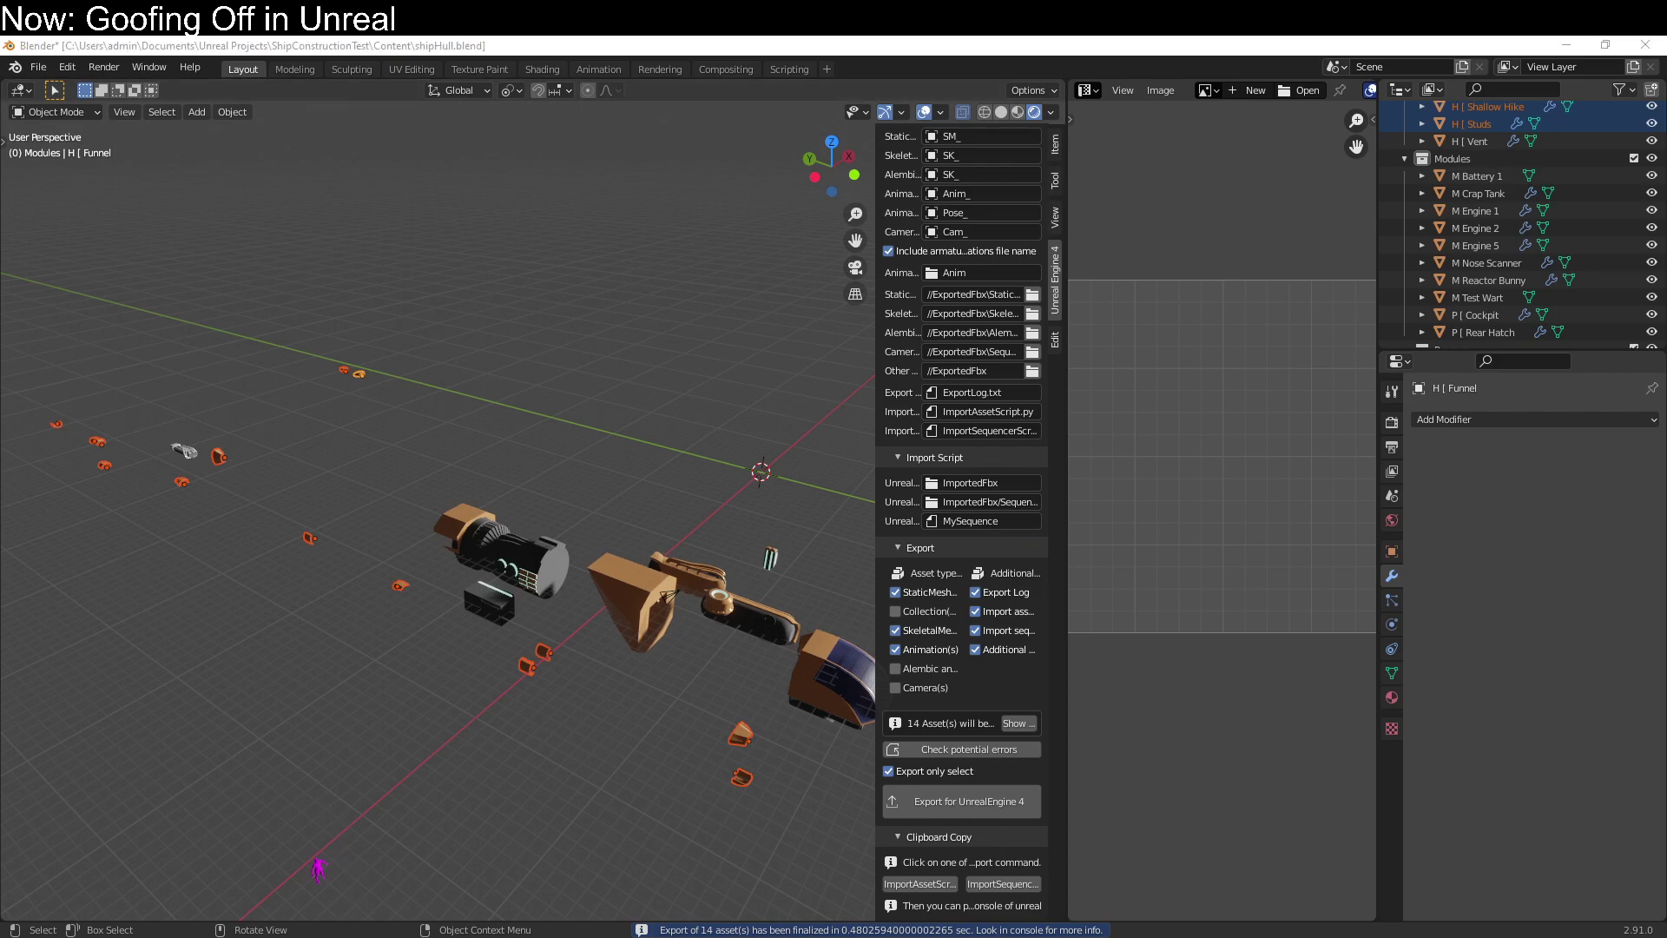
Switch to Unreal Editor, allow SwarmAgent through the firewall for the lighting build, and close the lighting message log.
{"action": "key", "text": "alt+Tab"}
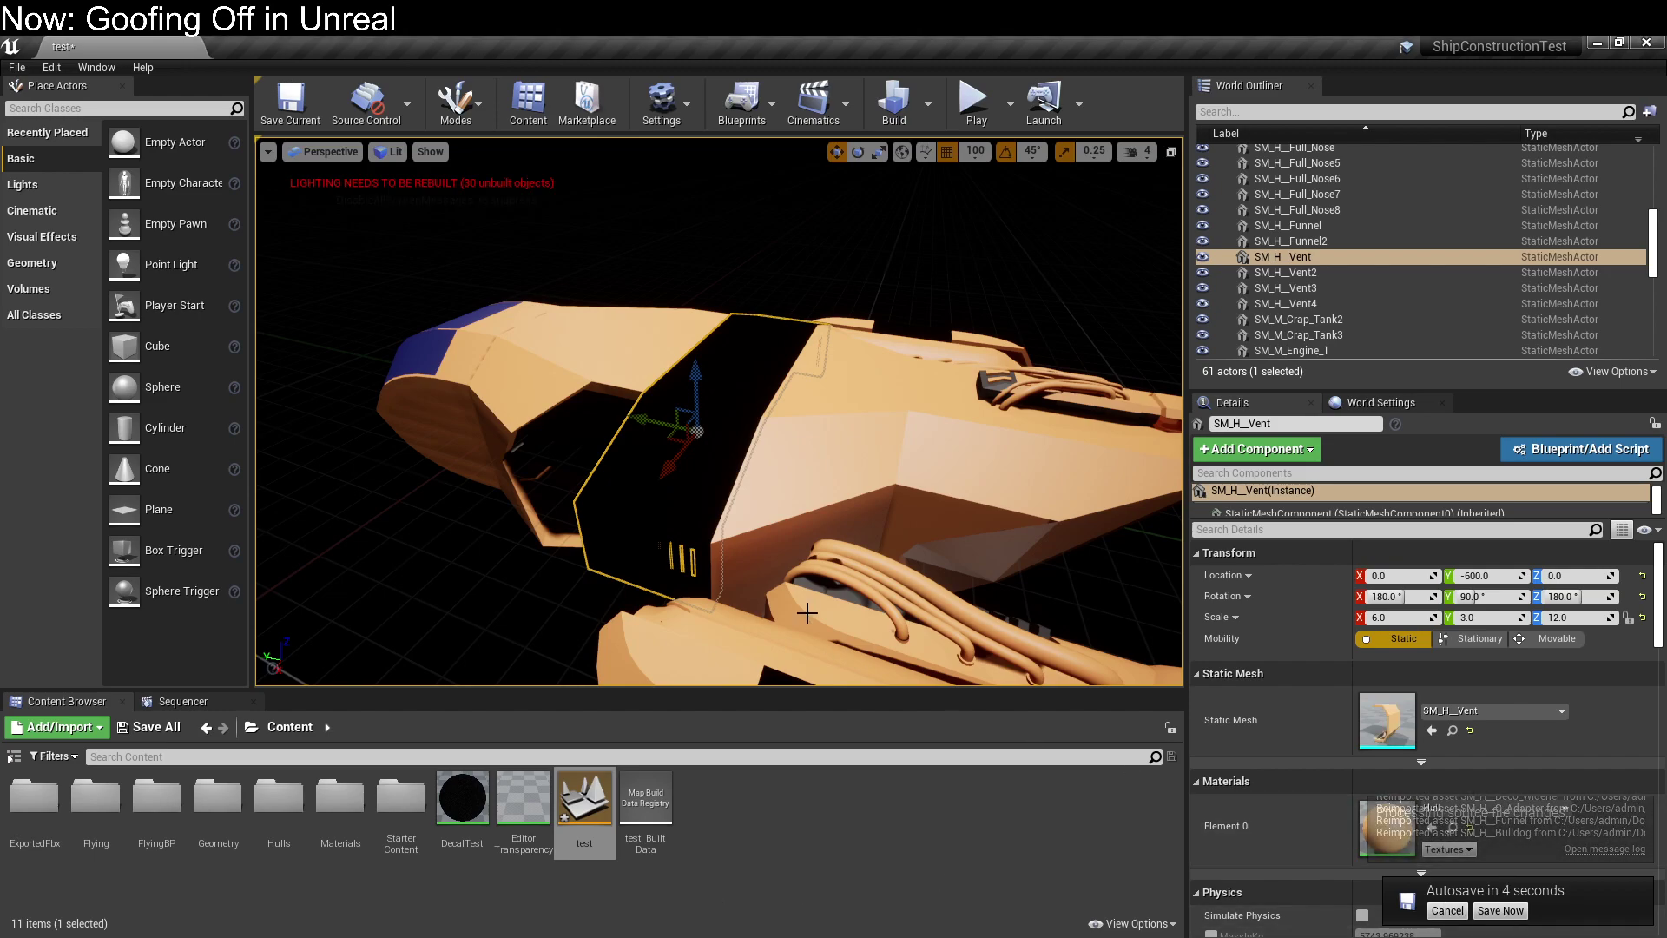
{"action": "scroll", "coordinate": [760, 486], "scroll_direction": "down", "scroll_amount": 4}
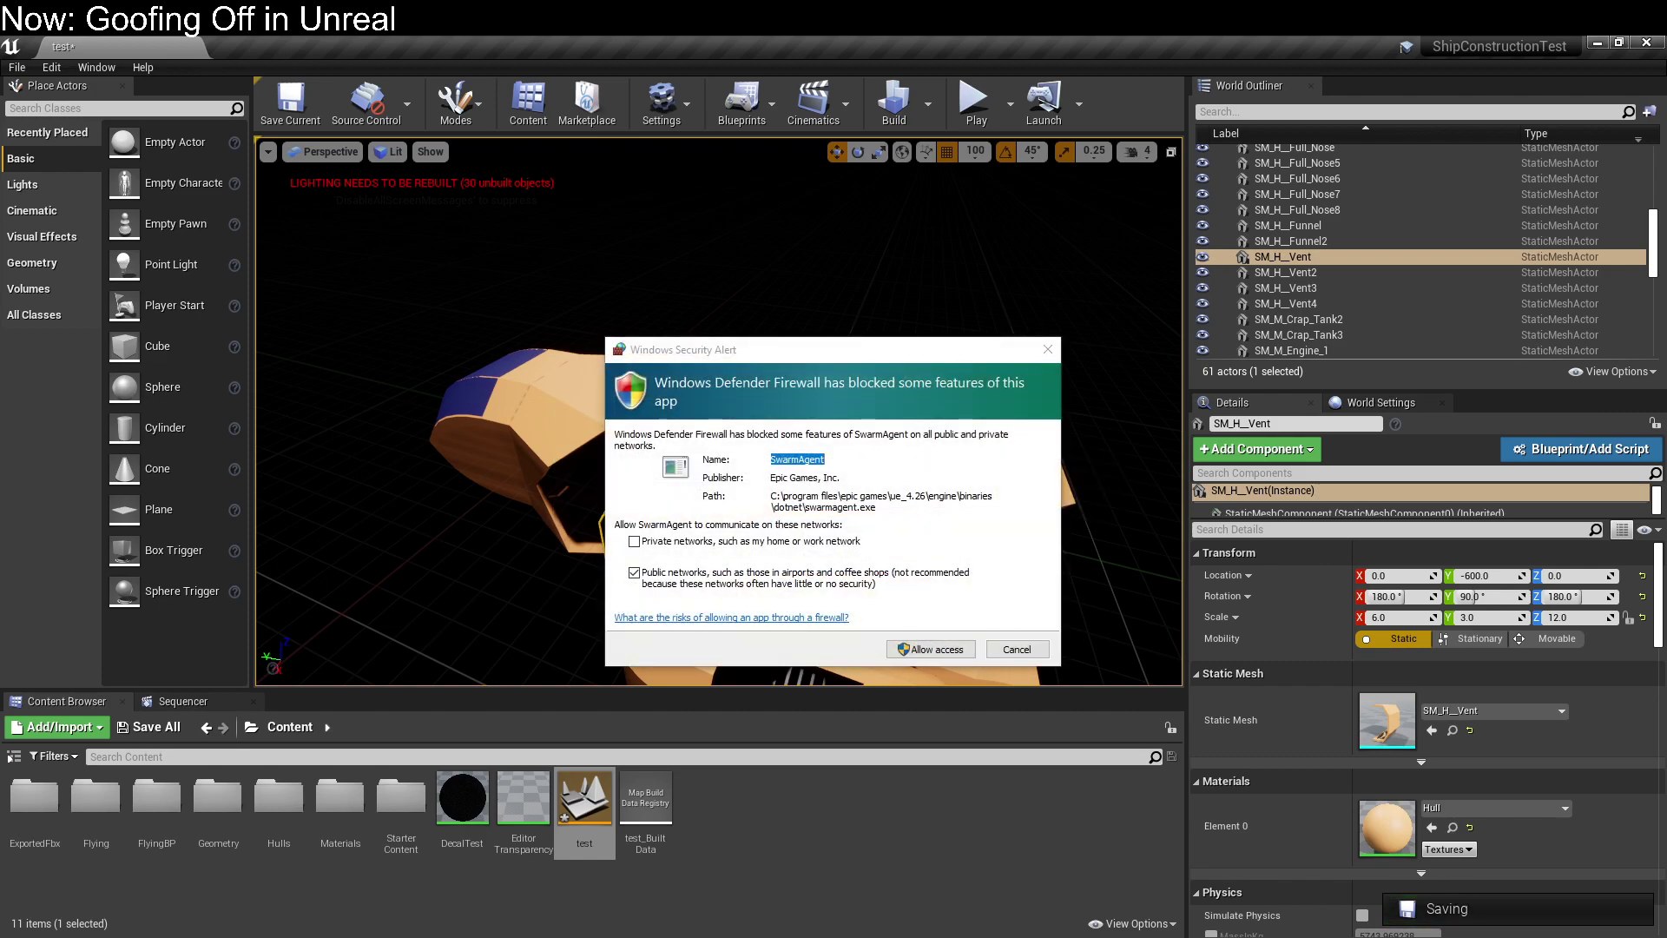
{"action": "left_click", "coordinate": [925, 647]}
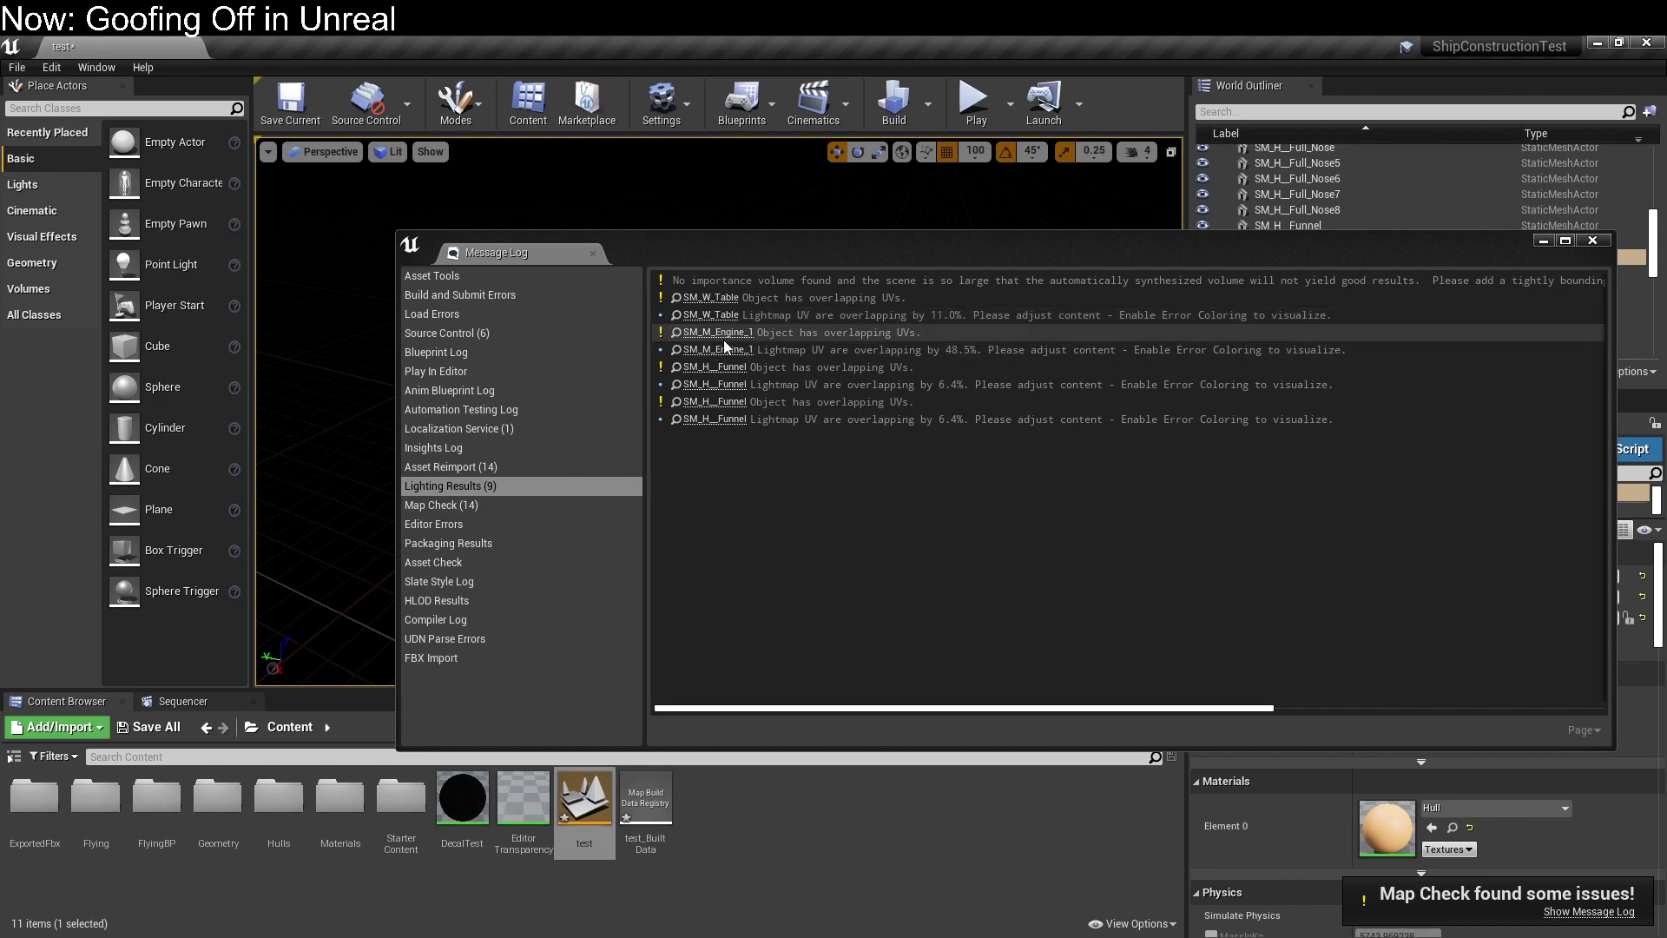
{"action": "left_click", "coordinate": [1594, 240]}
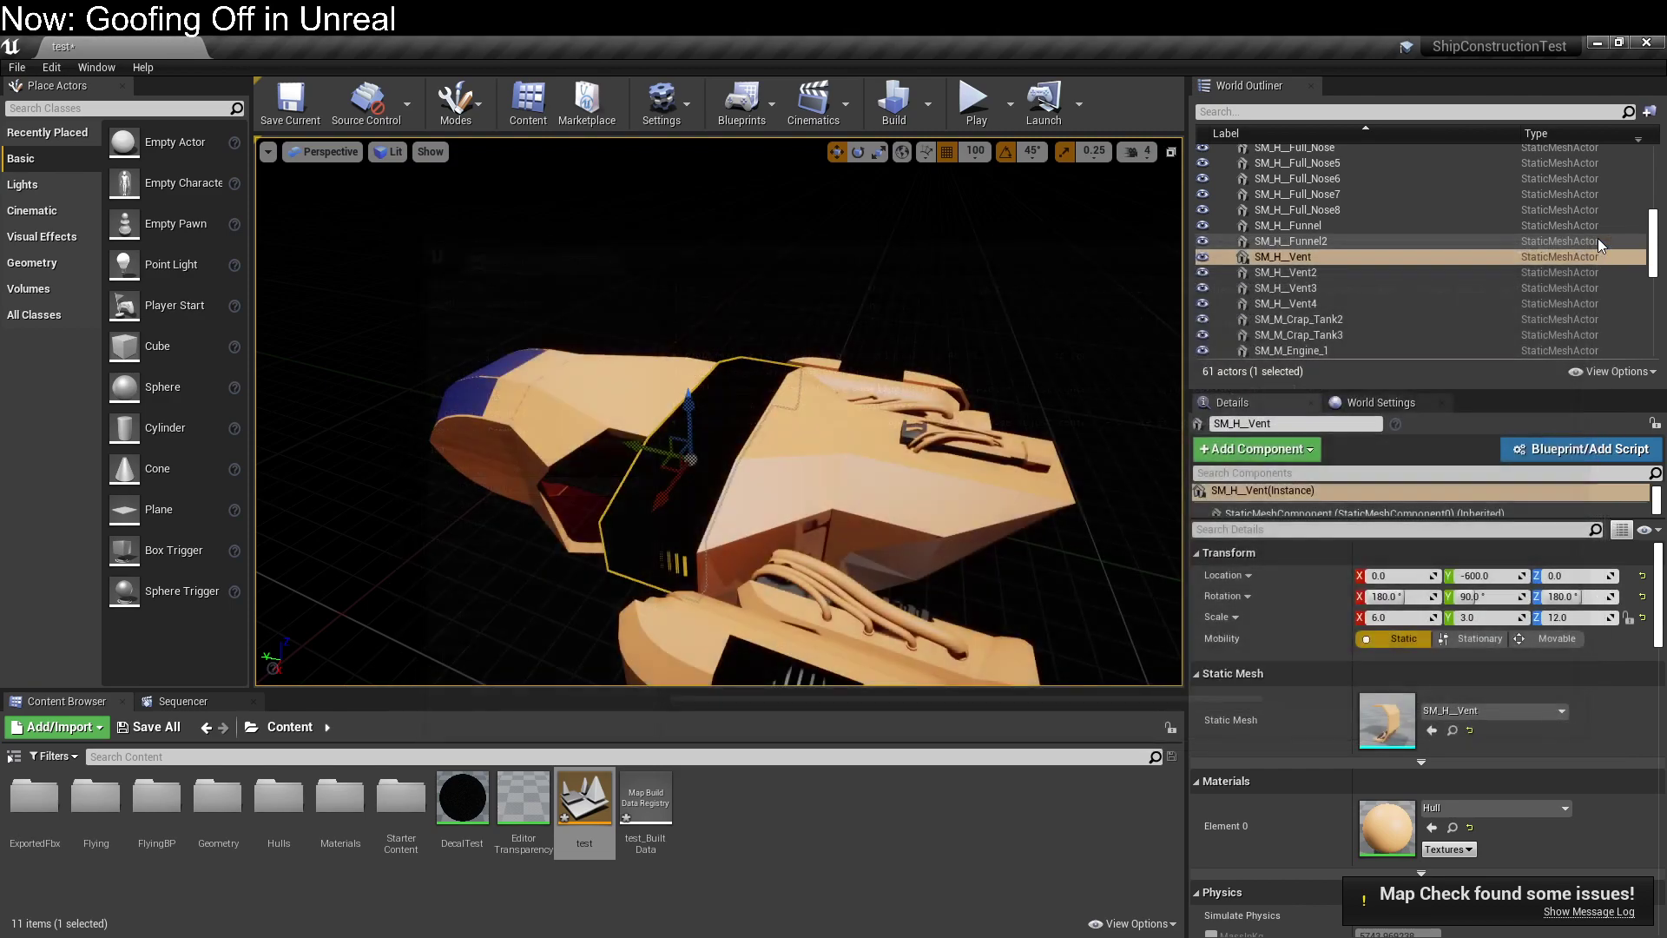
Move the SM_H__Vent hull mesh out of place in the level and undo the move.
{"action": "right_click_drag", "start_coordinate": [712, 399], "coordinate": [634, 396]}
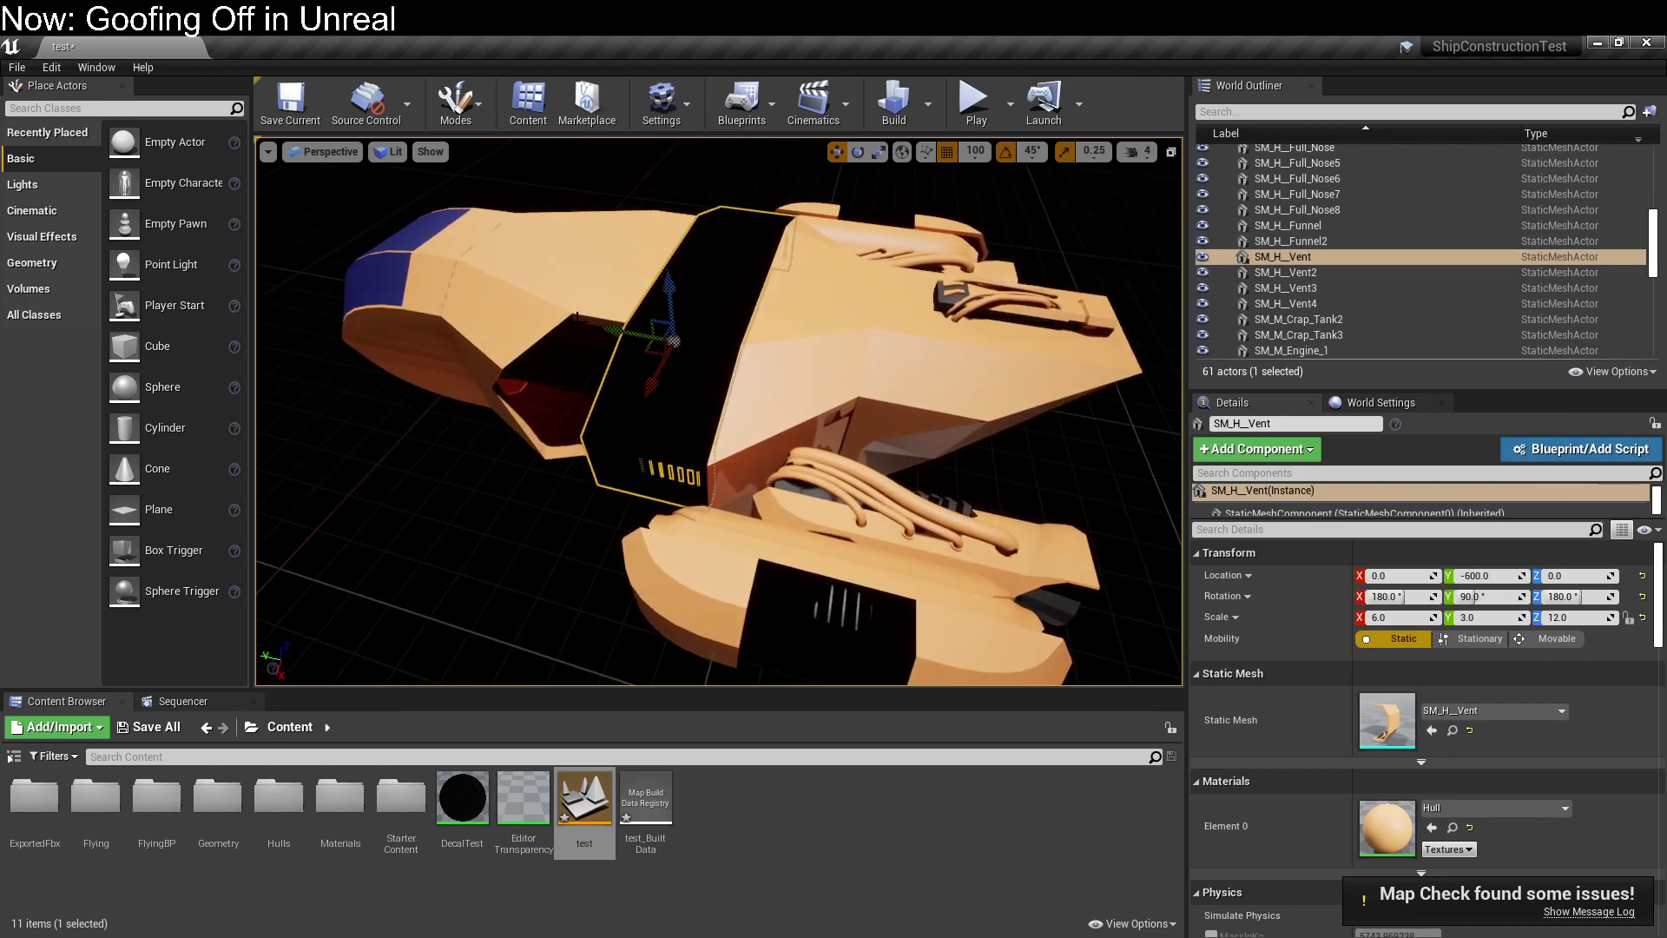
{"action": "left_click_drag", "start_coordinate": [674, 342], "coordinate": [651, 253]}
{"action": "key", "text": "ctrl+z"}
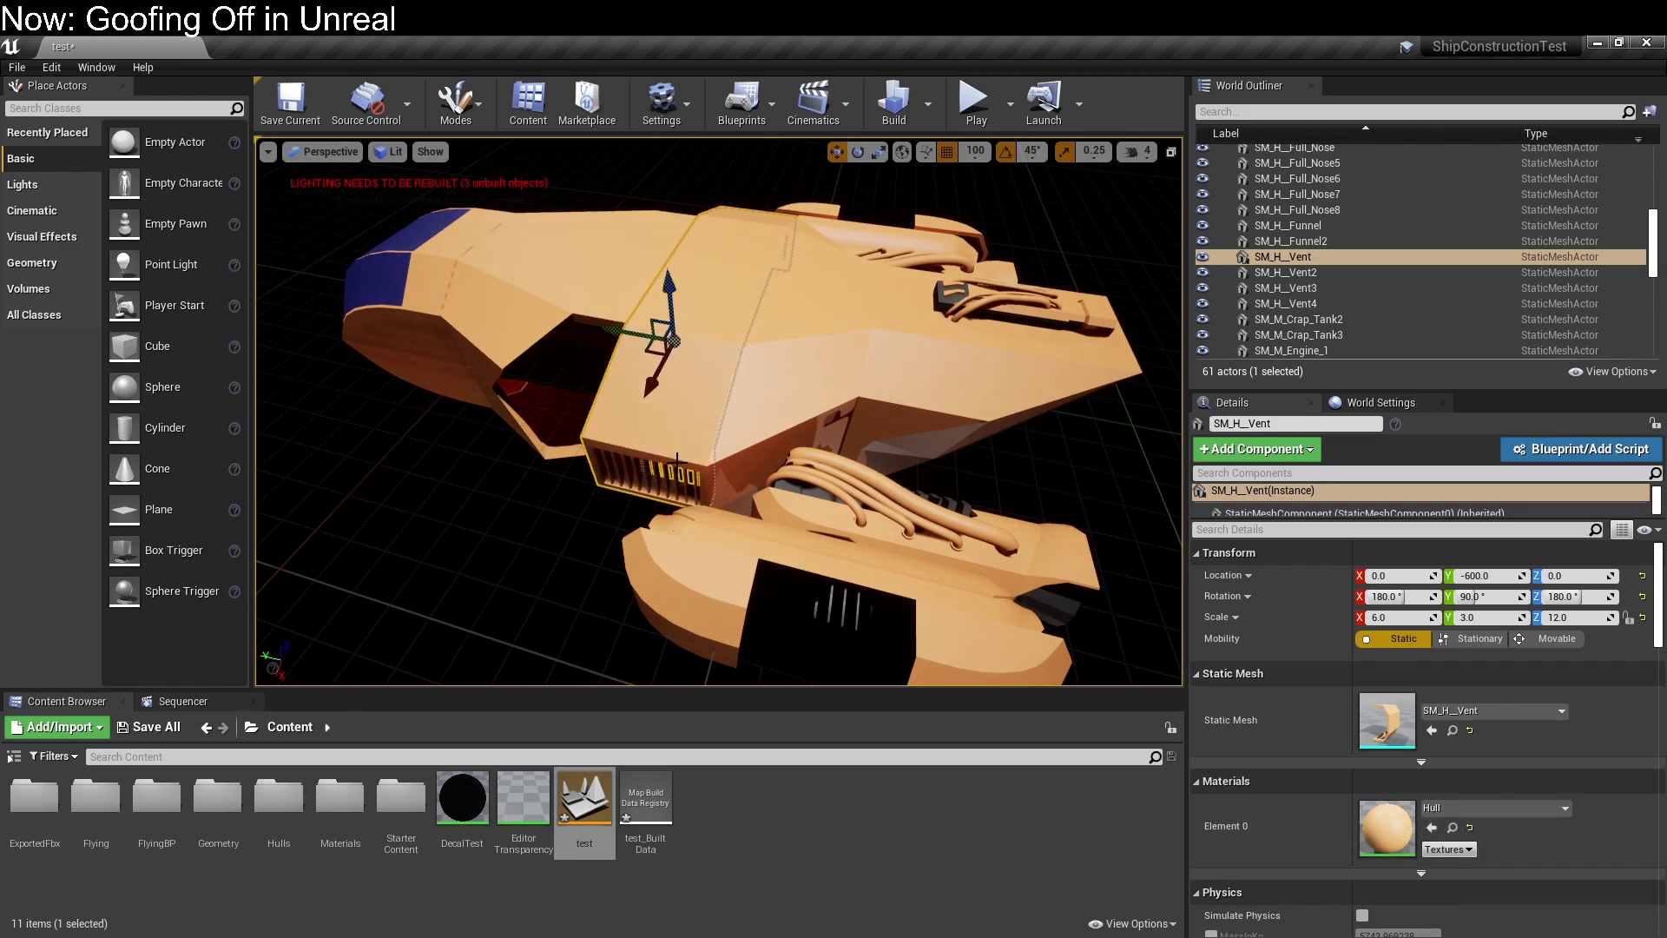
Switch to Blender and select only the H [ Flange hull part, keeping its name.
{"action": "key", "text": "alt+Tab"}
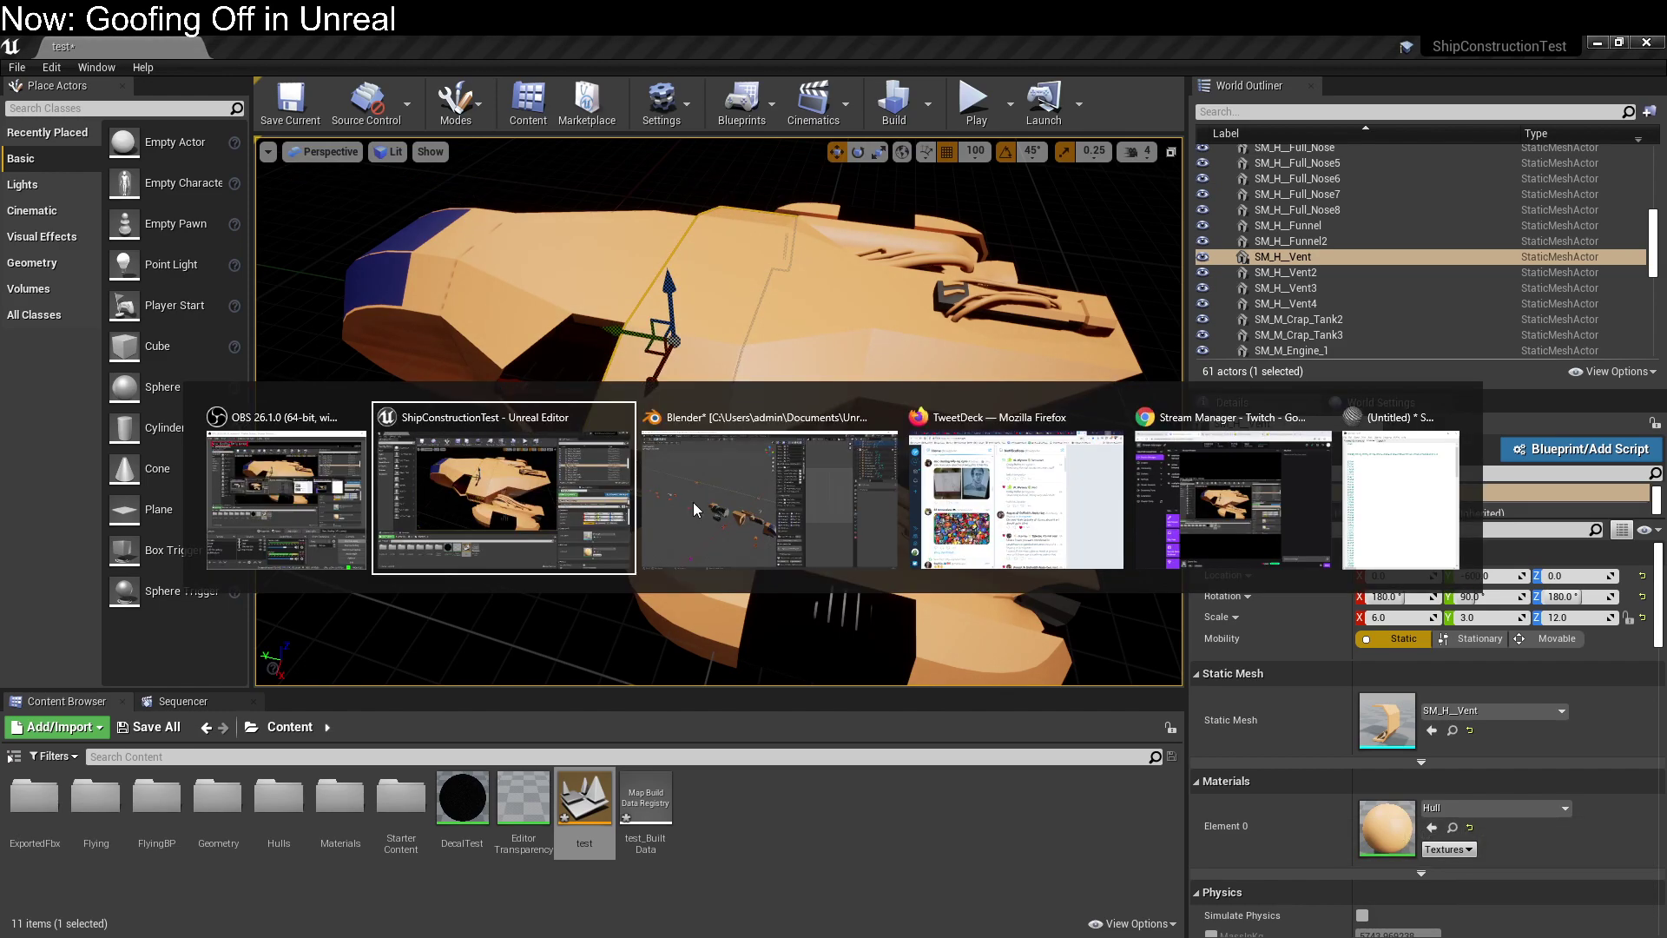
{"action": "middle_click_drag", "start_coordinate": [608, 686], "coordinate": [712, 677]}
{"action": "scroll", "coordinate": [1493, 247], "scroll_direction": "up", "scroll_amount": 3}
{"action": "scroll", "coordinate": [1493, 247], "scroll_direction": "up", "scroll_amount": 3}
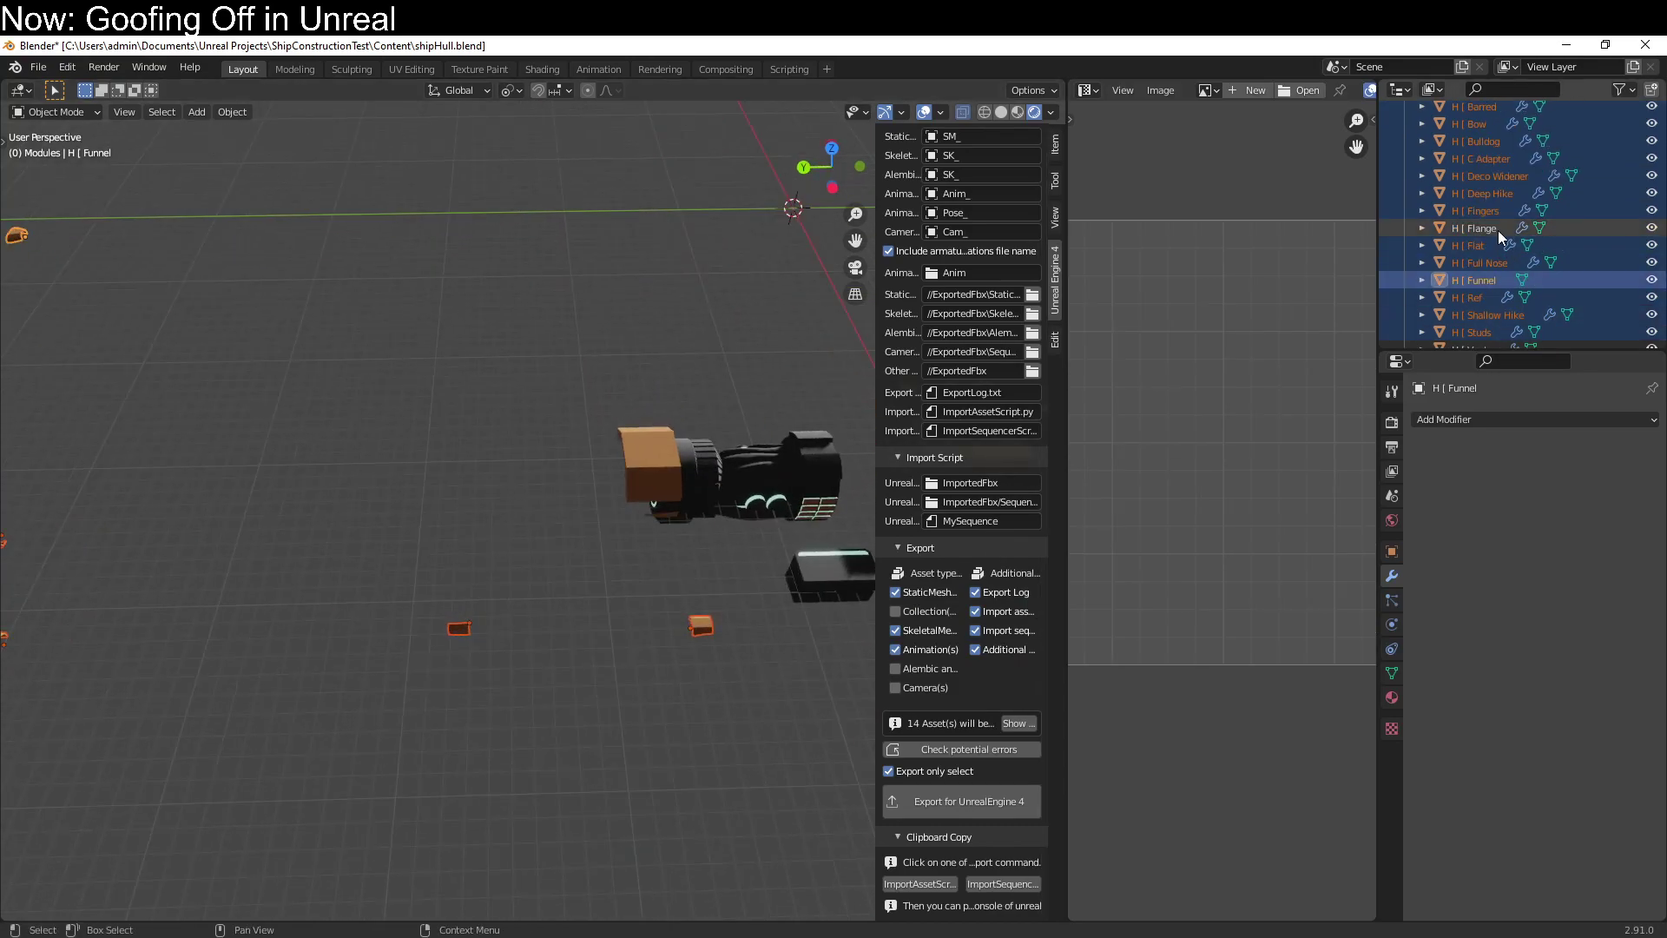
{"action": "double_click", "coordinate": [1498, 231]}
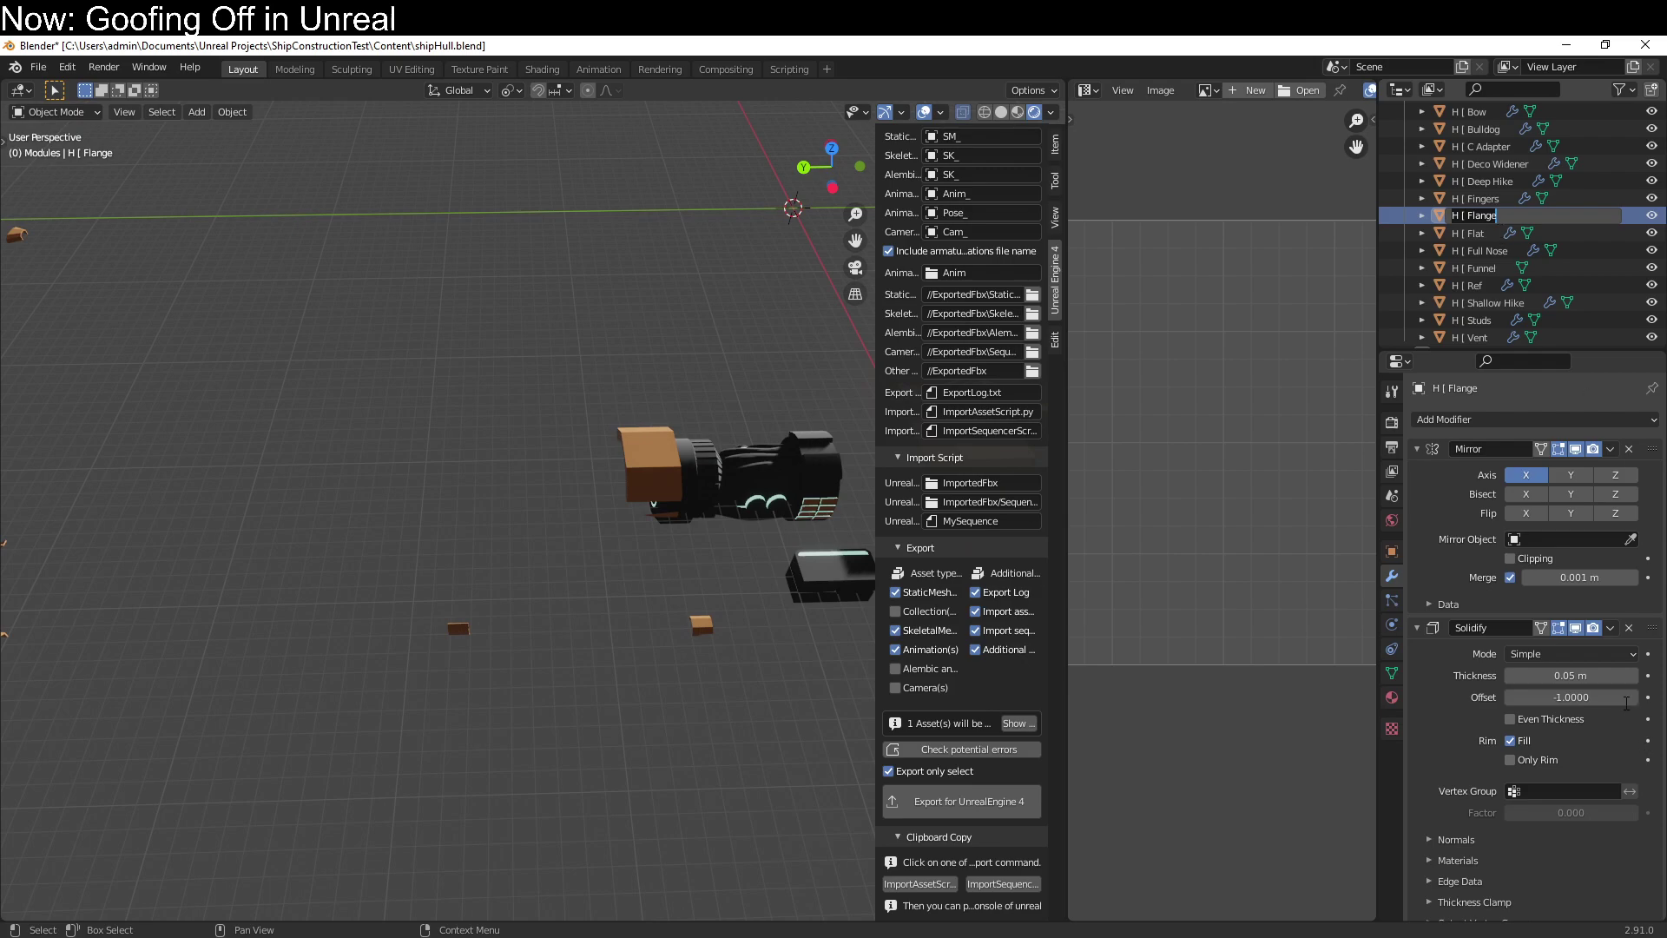
{"action": "key", "text": "Escape"}
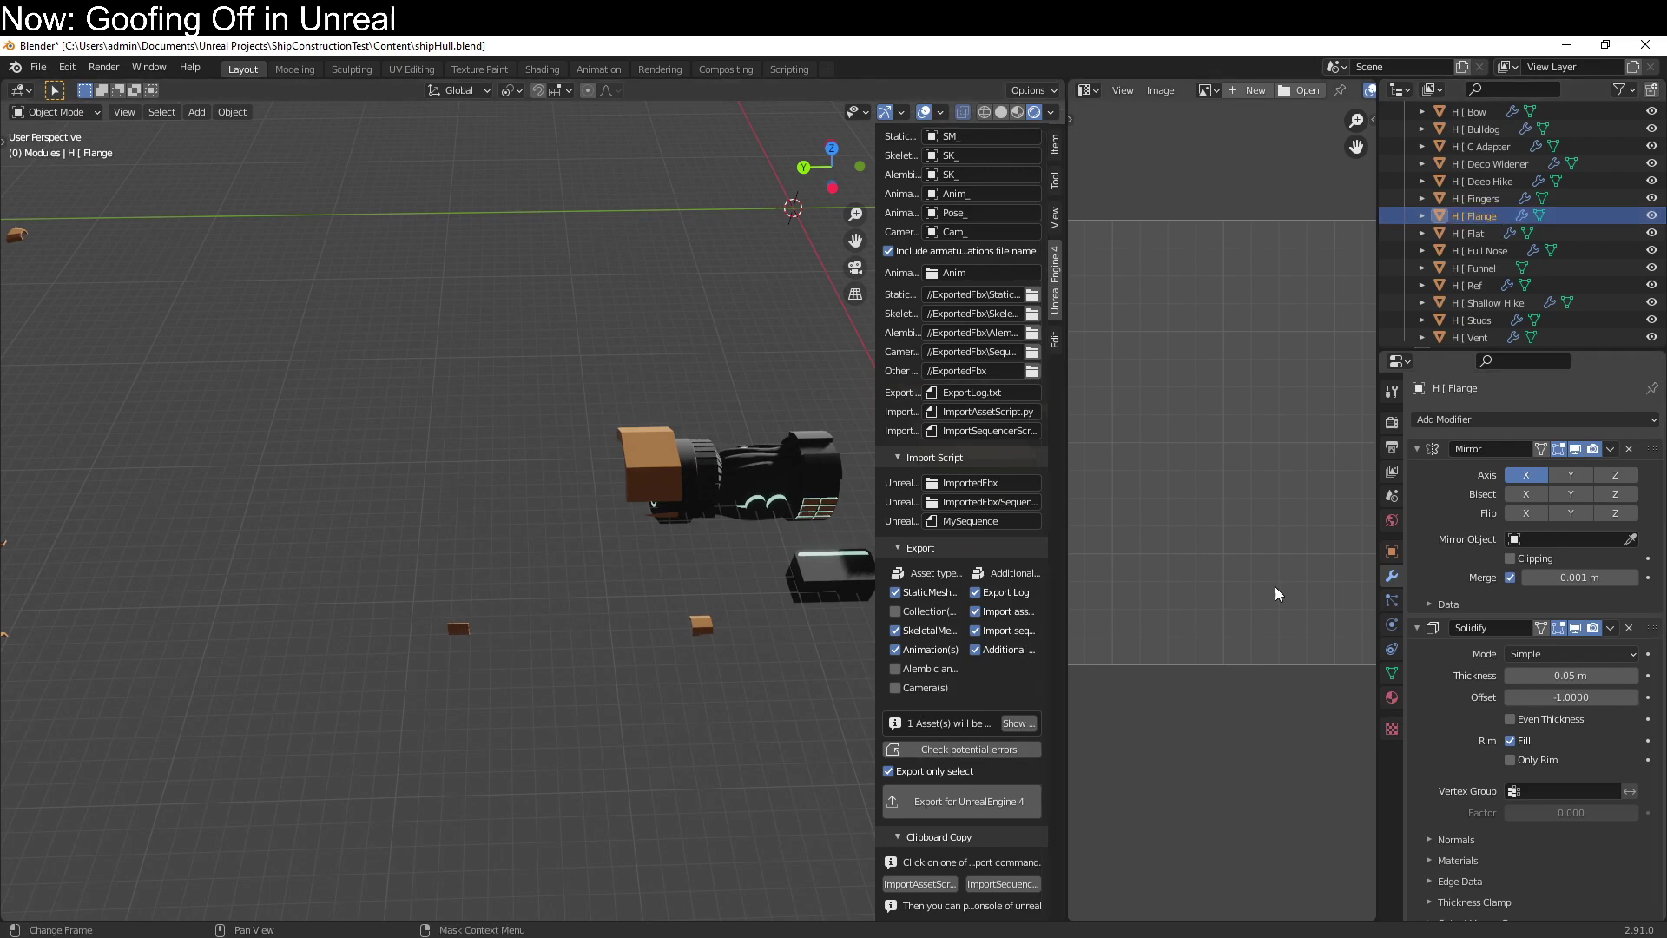
{"action": "double_click", "coordinate": [1477, 215]}
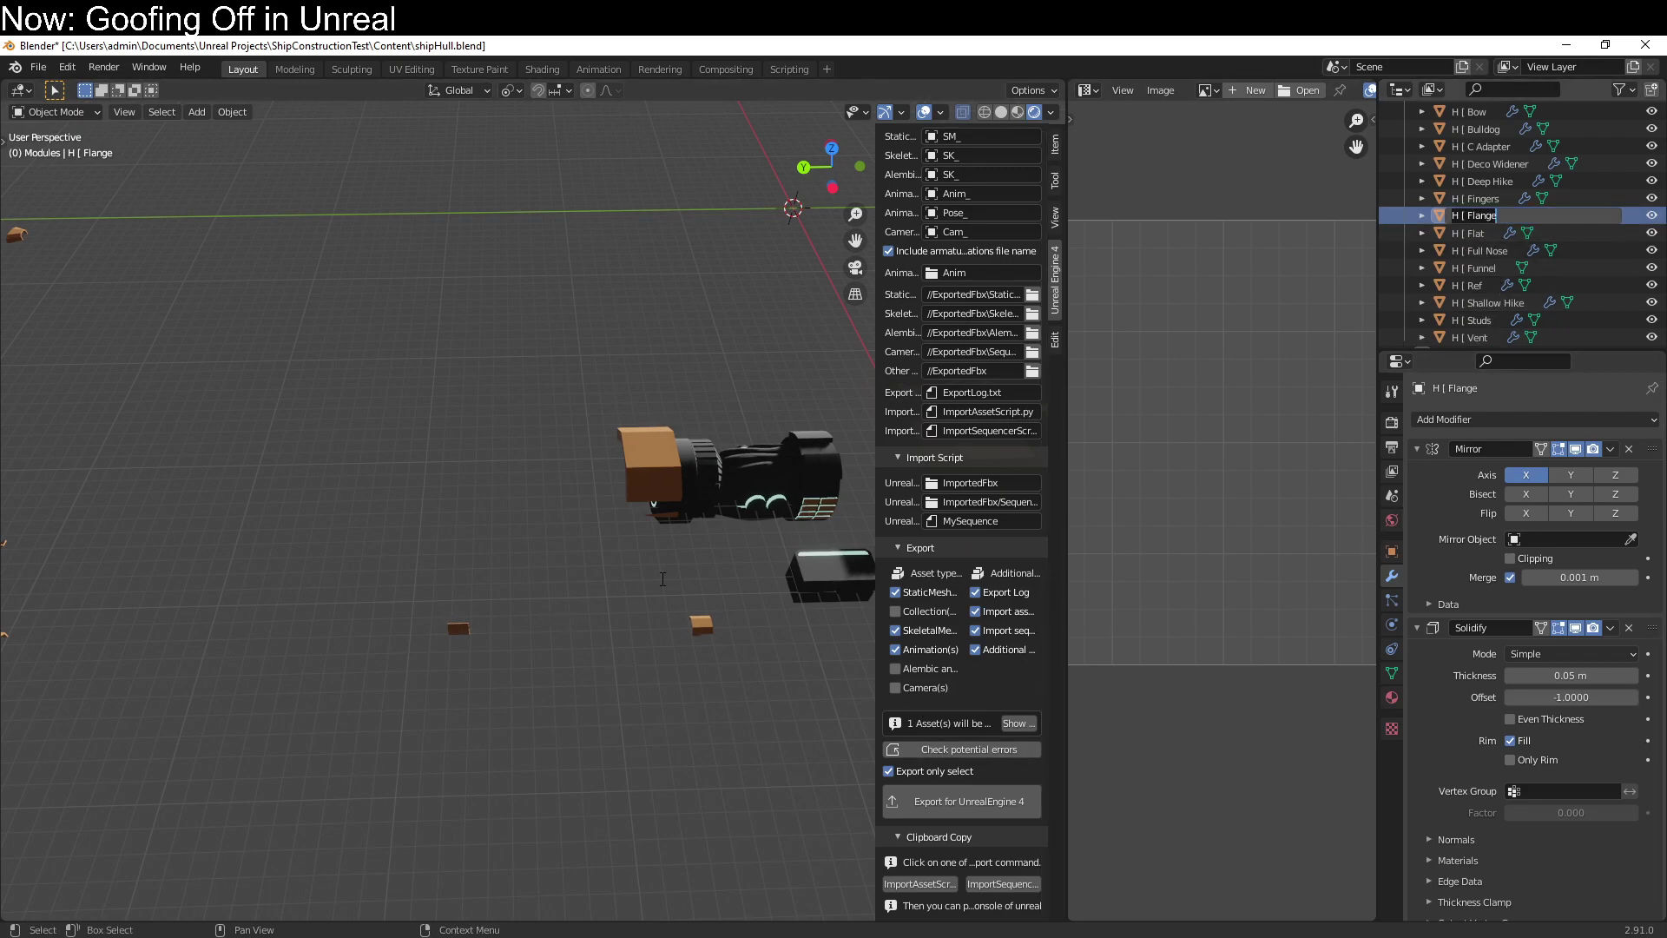
{"action": "key", "text": "Return"}
Move the Flange part about 28.4 m along the global Y axis, away from the ship modules.
{"action": "scroll", "coordinate": [651, 577], "scroll_direction": "down", "scroll_amount": 6}
{"action": "key", "text": "g"}
{"action": "key", "text": "y"}
{"action": "left_click", "coordinate": [224, 593]}
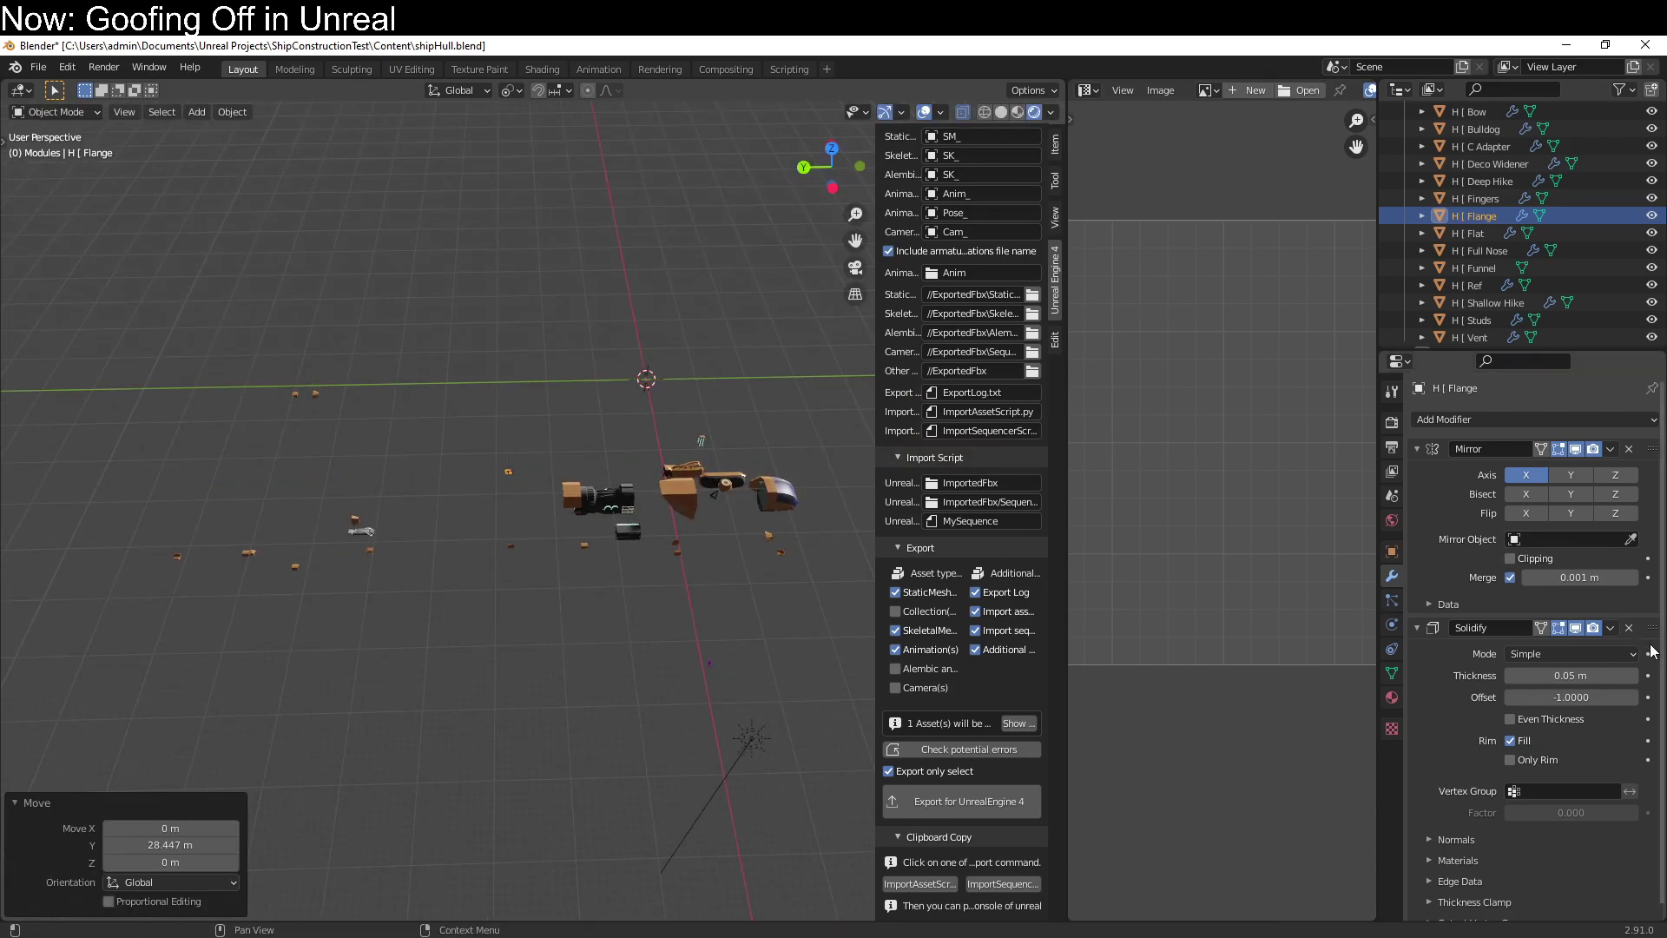
Place the Flange's Solidify modifier above its Mirror modifier and apply the Solidify.
{"action": "left_click", "coordinate": [1629, 449]}
{"action": "key", "text": "ctrl+z"}
{"action": "left_click", "coordinate": [1574, 476]}
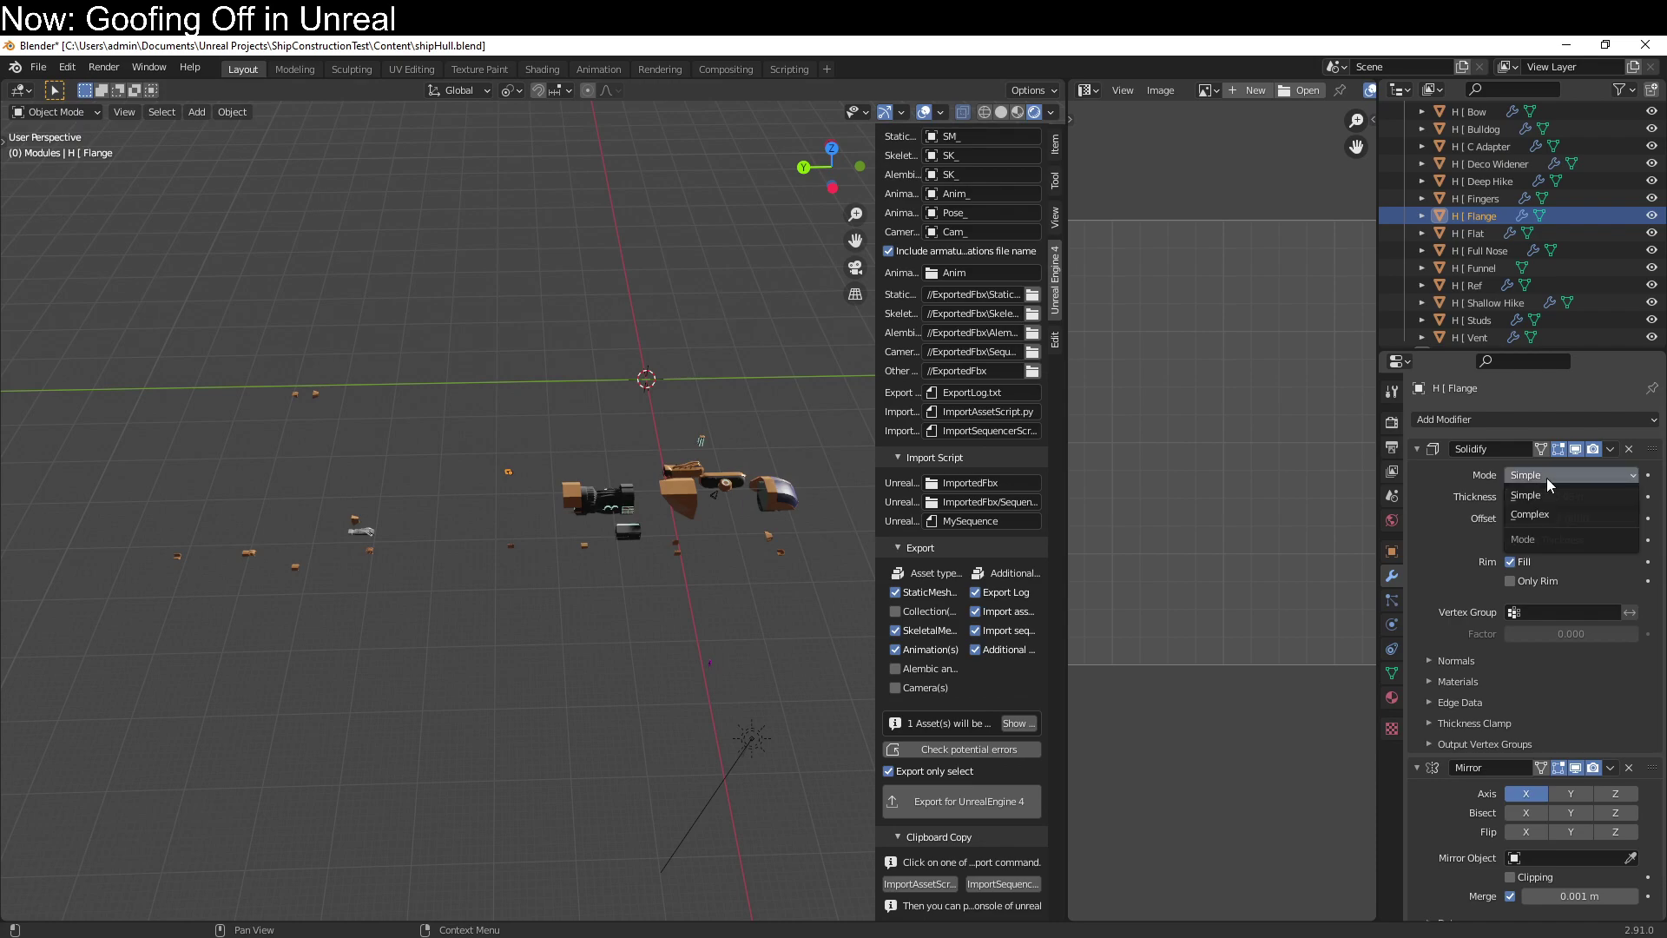
{"action": "left_click", "coordinate": [1555, 511]}
{"action": "key", "text": "ctrl+a"}
Unwrap the Flange mesh with Smart UV Project at a 66° angle limit.
{"action": "key", "text": "Tab"}
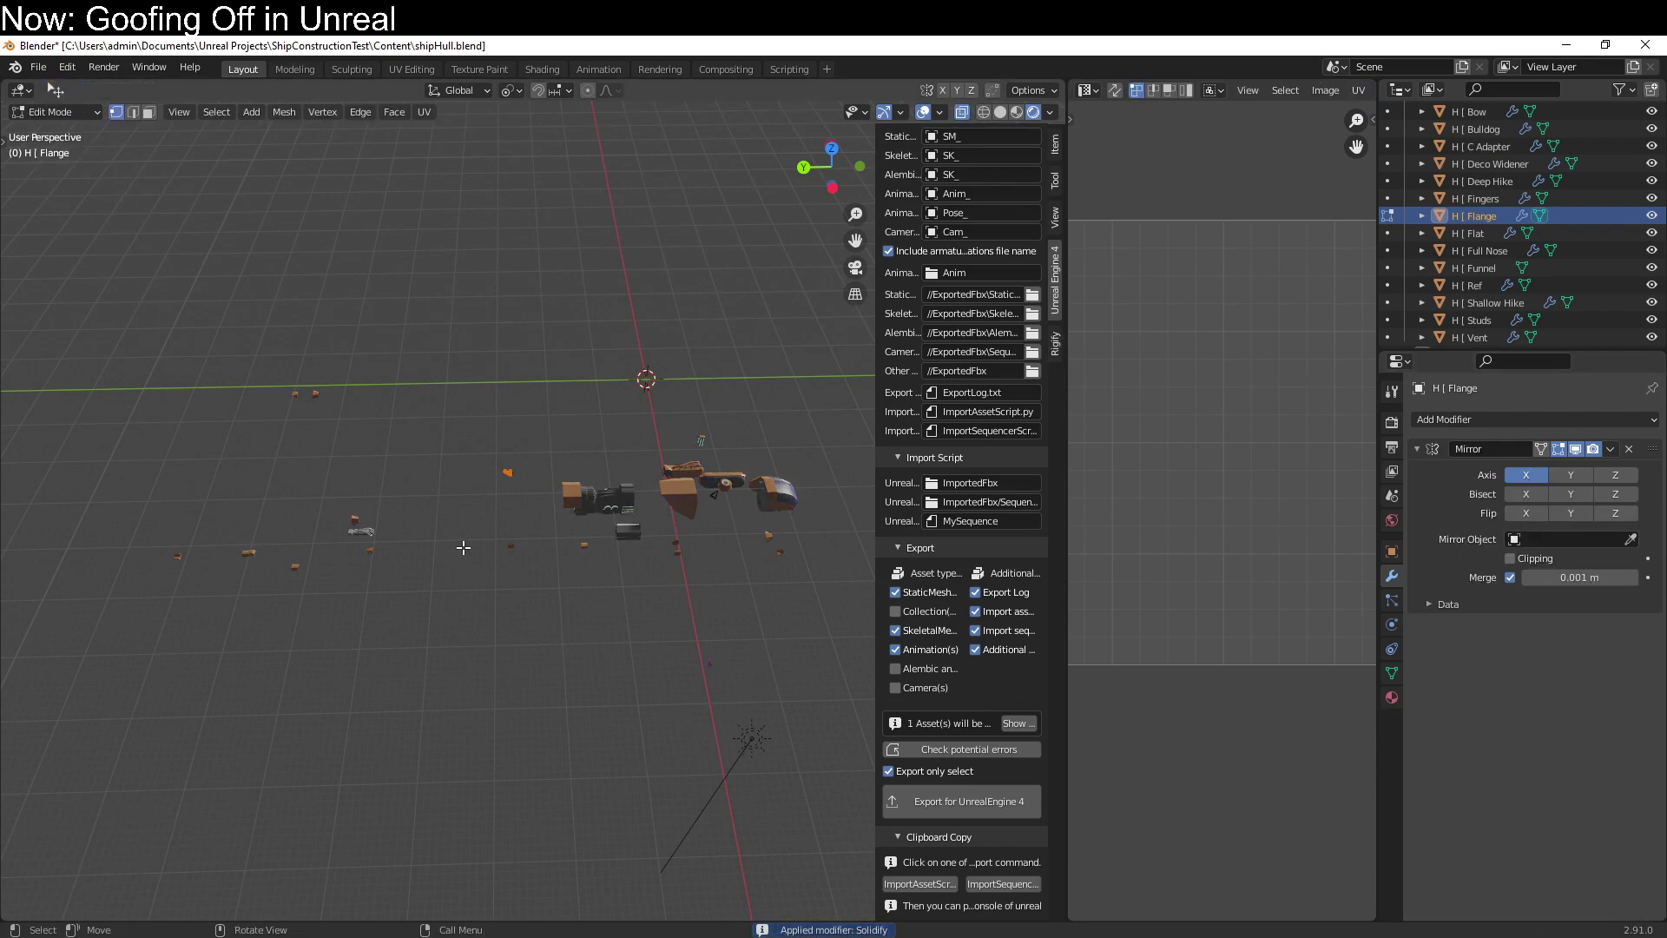
{"action": "key", "text": "q"}
{"action": "left_click", "coordinate": [455, 540]}
{"action": "left_click", "coordinate": [450, 682]}
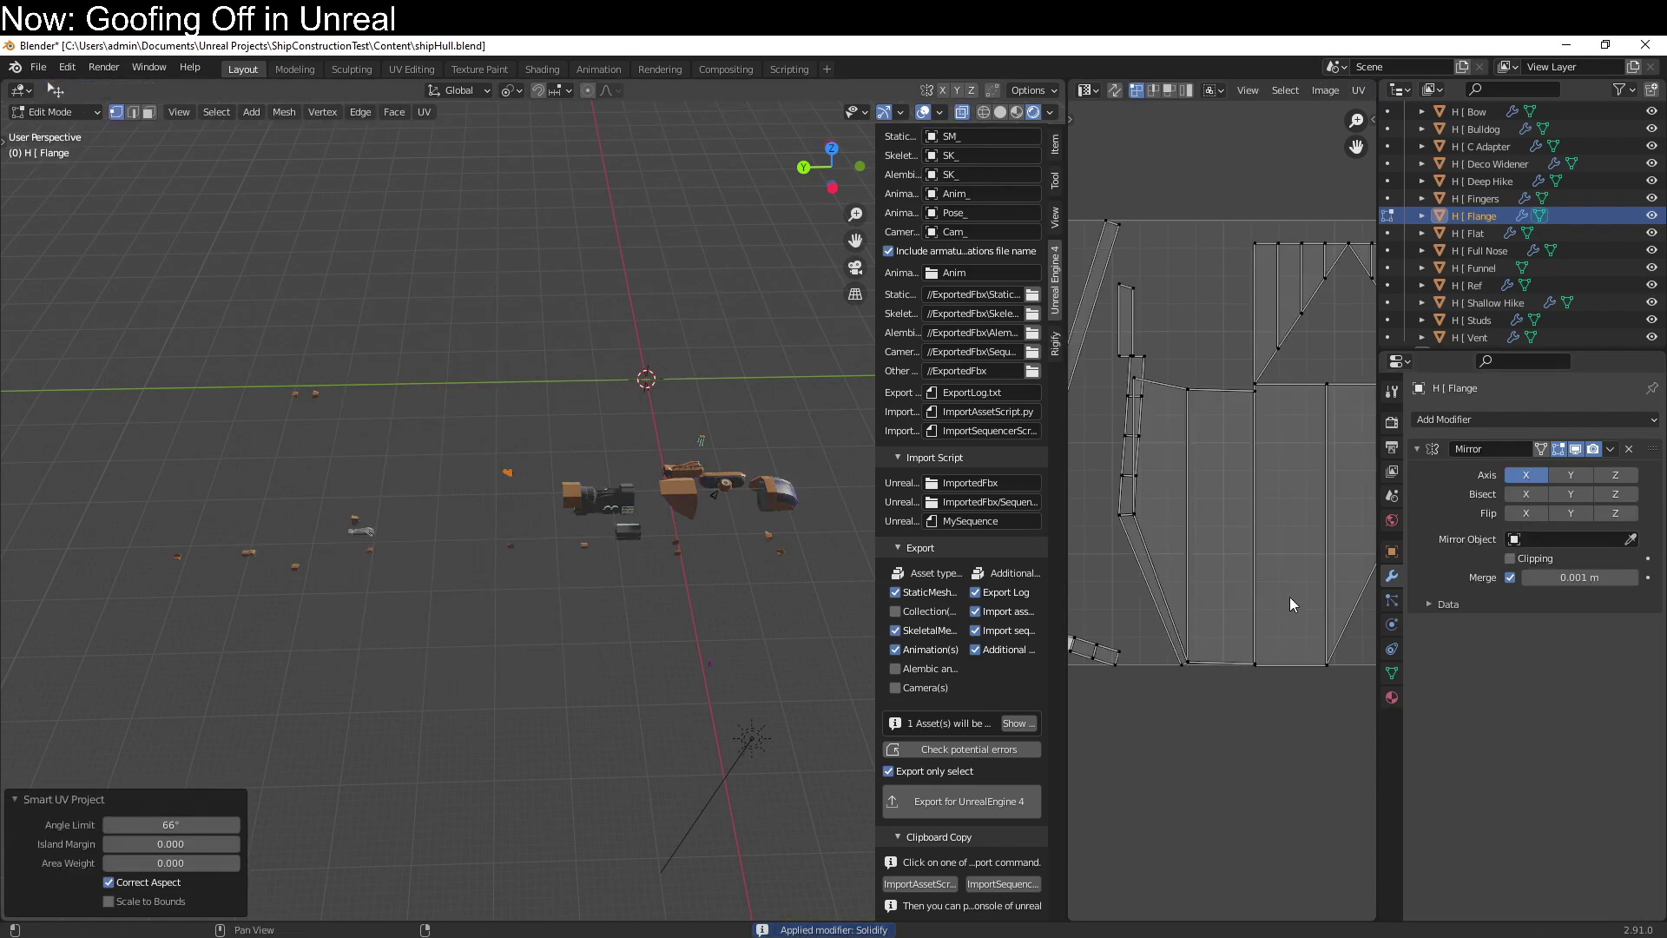
Set the Offset U of the Flange's Mirror modifier data to 1 and return to Object Mode.
{"action": "left_click", "coordinate": [1442, 606]}
{"action": "left_click", "coordinate": [1563, 667]}
{"action": "type", "text": "1"}
{"action": "key", "text": "Return"}
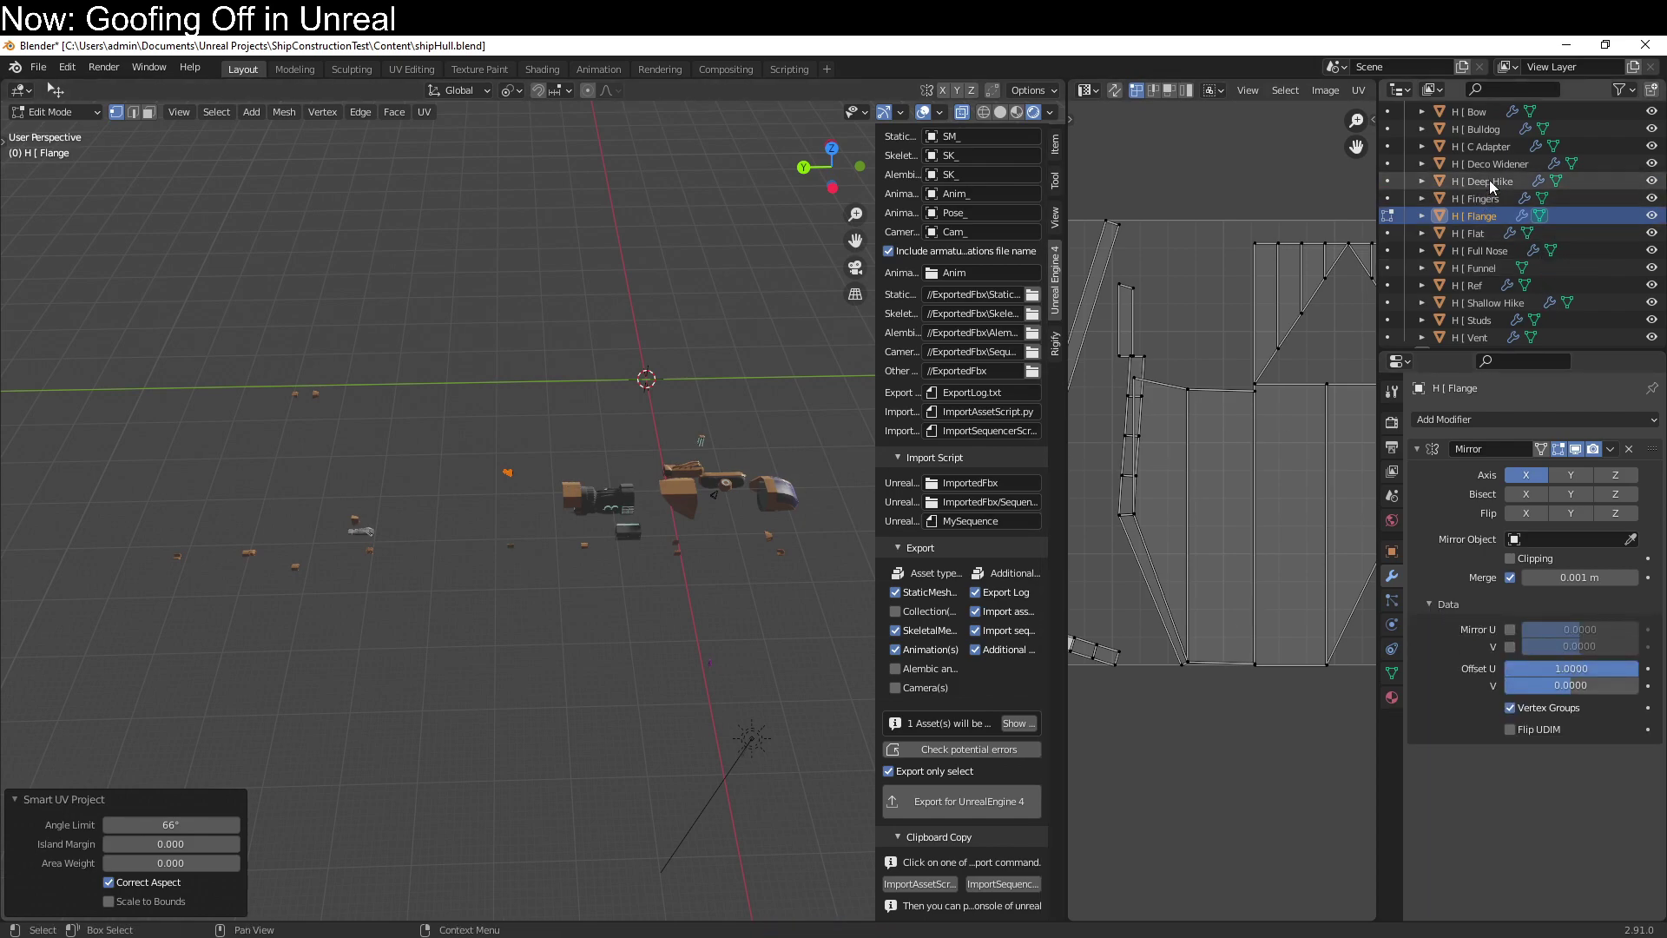
{"action": "key", "text": "Tab"}
Select the Funnel hull part, inspect its mesh and UVs, and export it alone for Unreal Engine 4.
{"action": "scroll", "coordinate": [243, 286], "scroll_direction": "up", "scroll_amount": 2}
{"action": "left_click", "coordinate": [205, 334]}
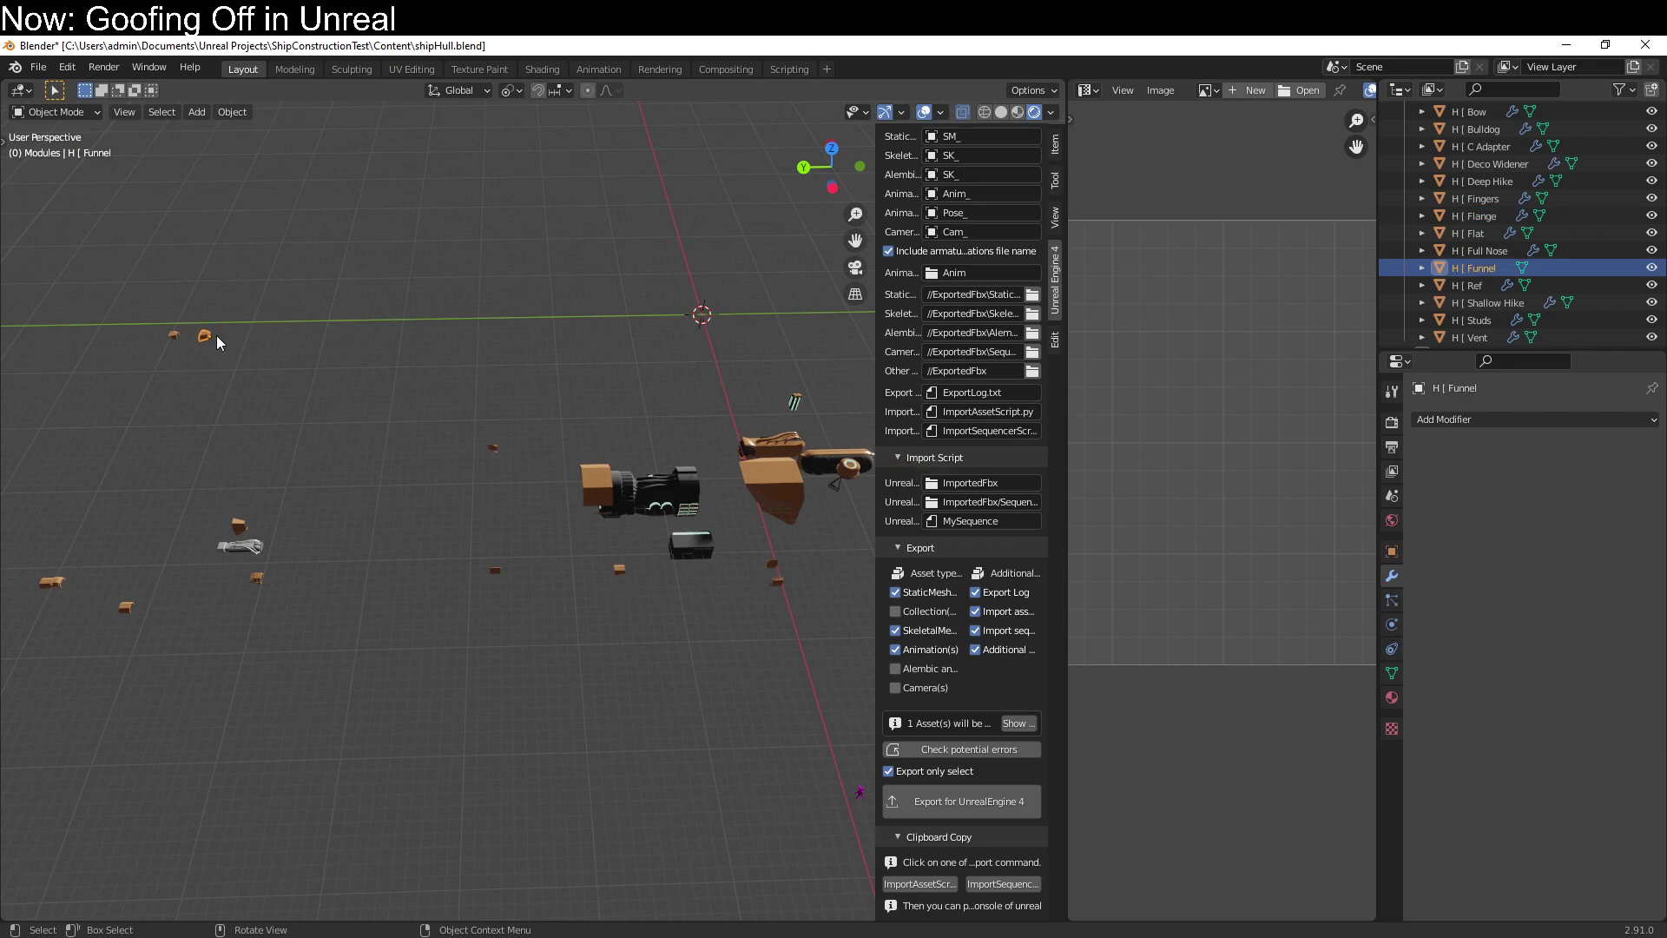
{"action": "key", "text": "KP_Decimal"}
{"action": "middle_click_drag", "start_coordinate": [441, 372], "coordinate": [361, 420]}
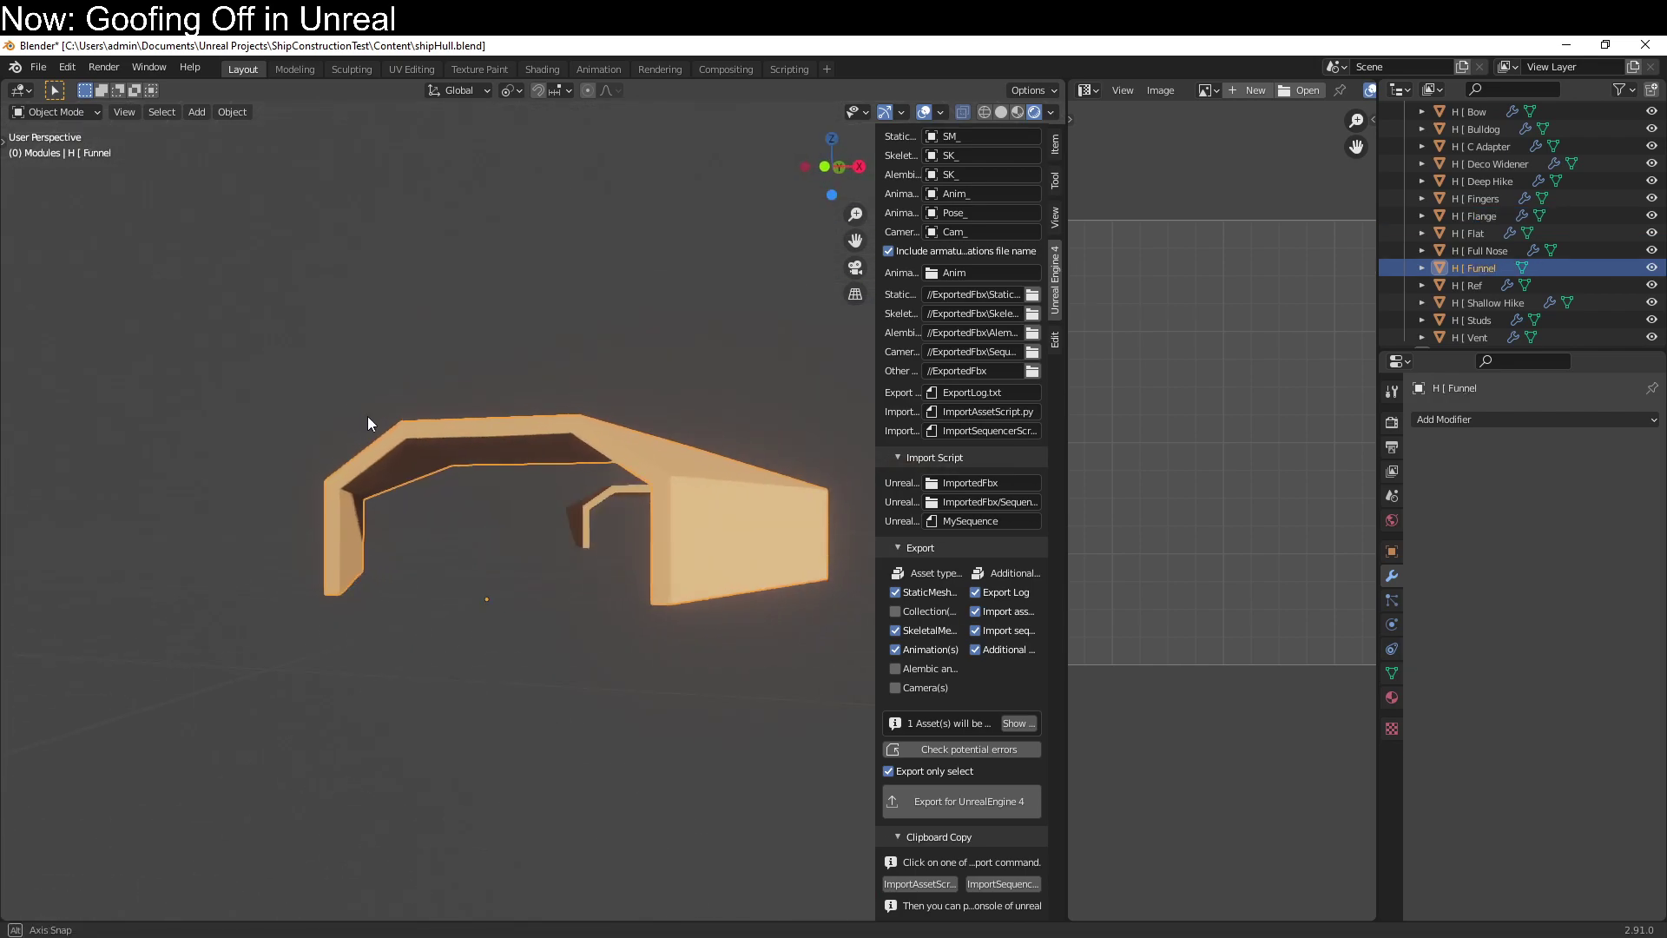
{"action": "key", "text": "Tab"}
{"action": "middle_click_drag", "start_coordinate": [442, 536], "coordinate": [556, 590]}
{"action": "key", "text": "Tab"}
{"action": "key", "text": "Tab"}
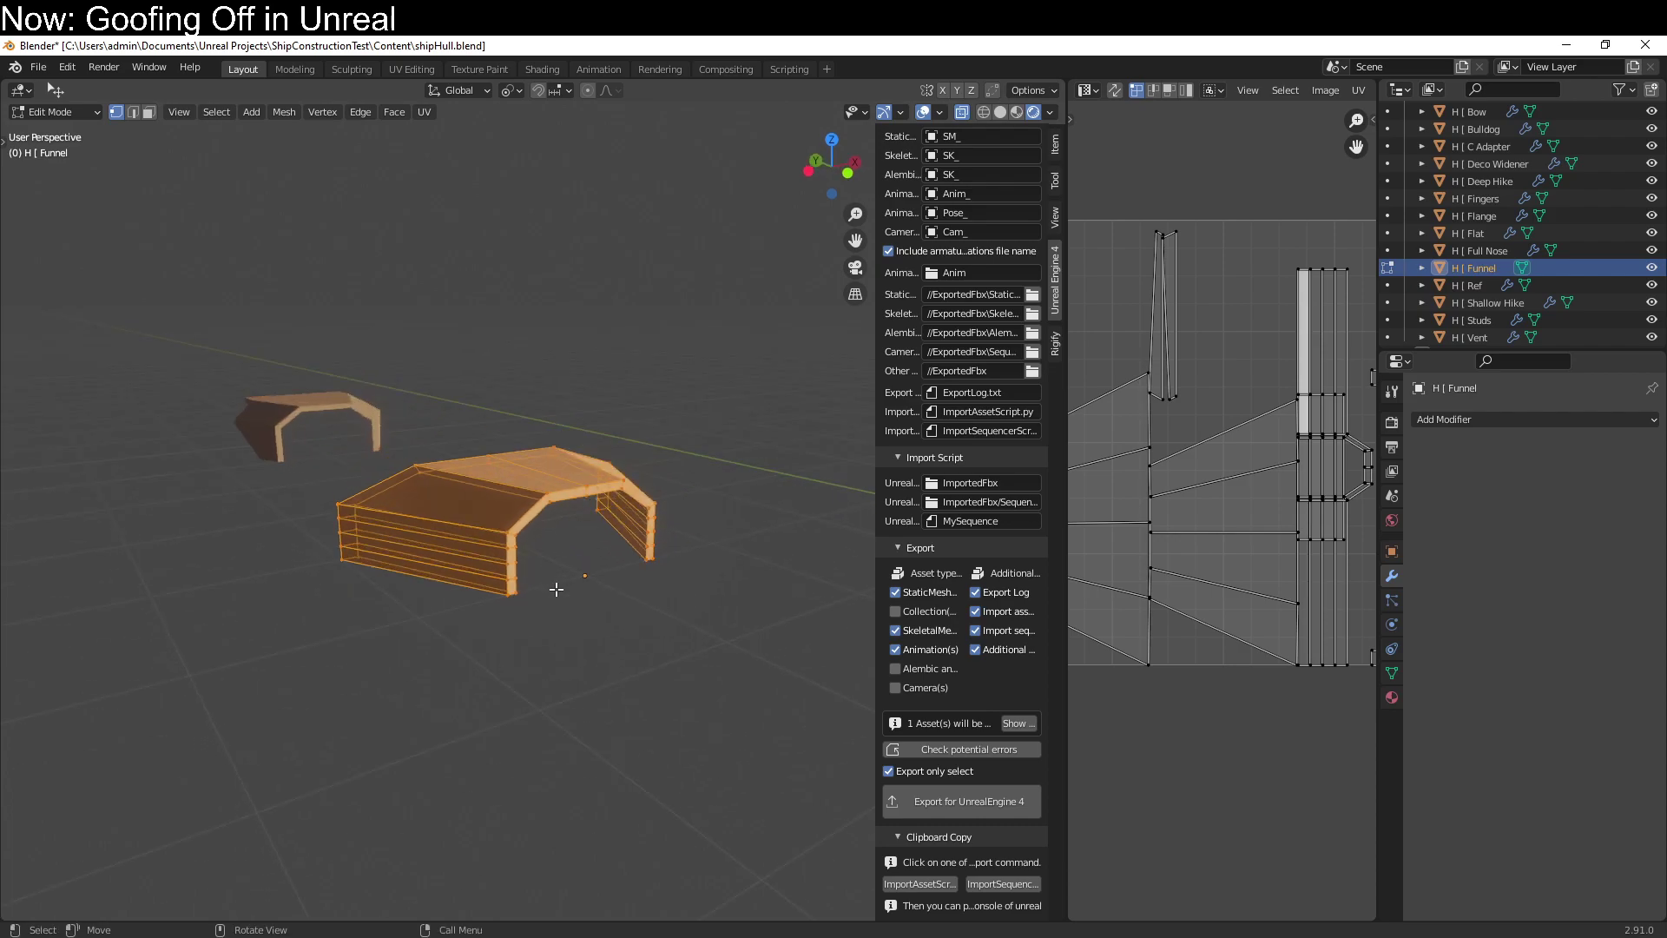
{"action": "left_click", "coordinate": [946, 795]}
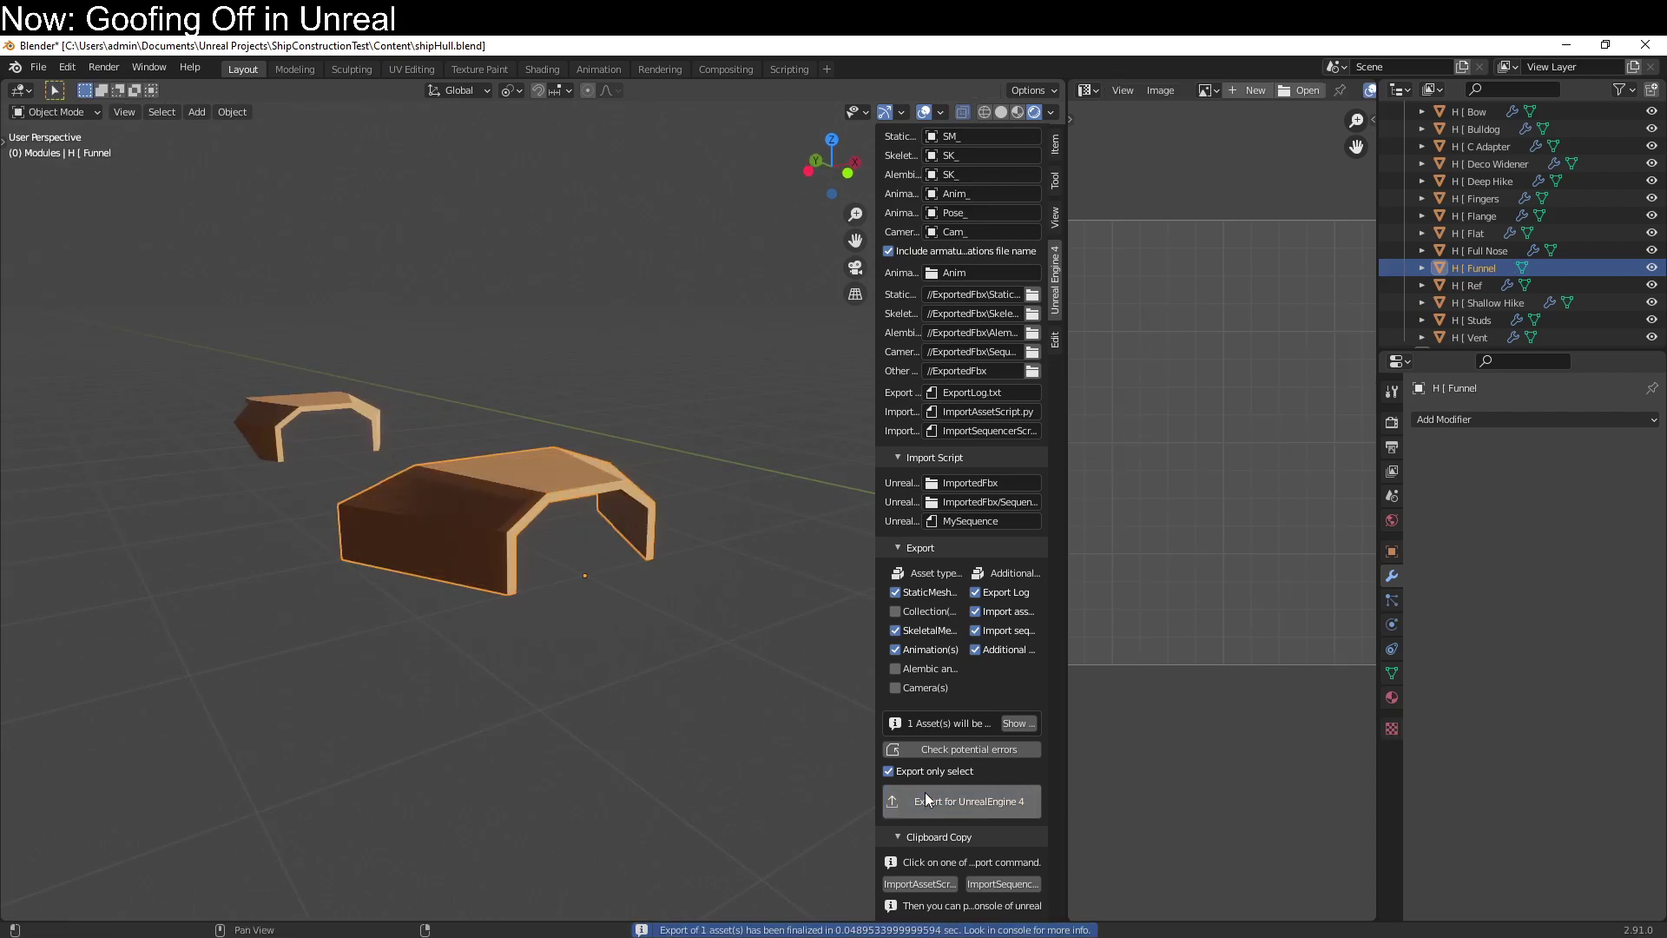
Select the moved Flange part and export it alone for Unreal Engine 4.
{"action": "scroll", "coordinate": [618, 716], "scroll_direction": "down", "scroll_amount": 5}
{"action": "middle_click_drag", "start_coordinate": [617, 715], "coordinate": [278, 599]}
{"action": "left_click", "coordinate": [535, 521]}
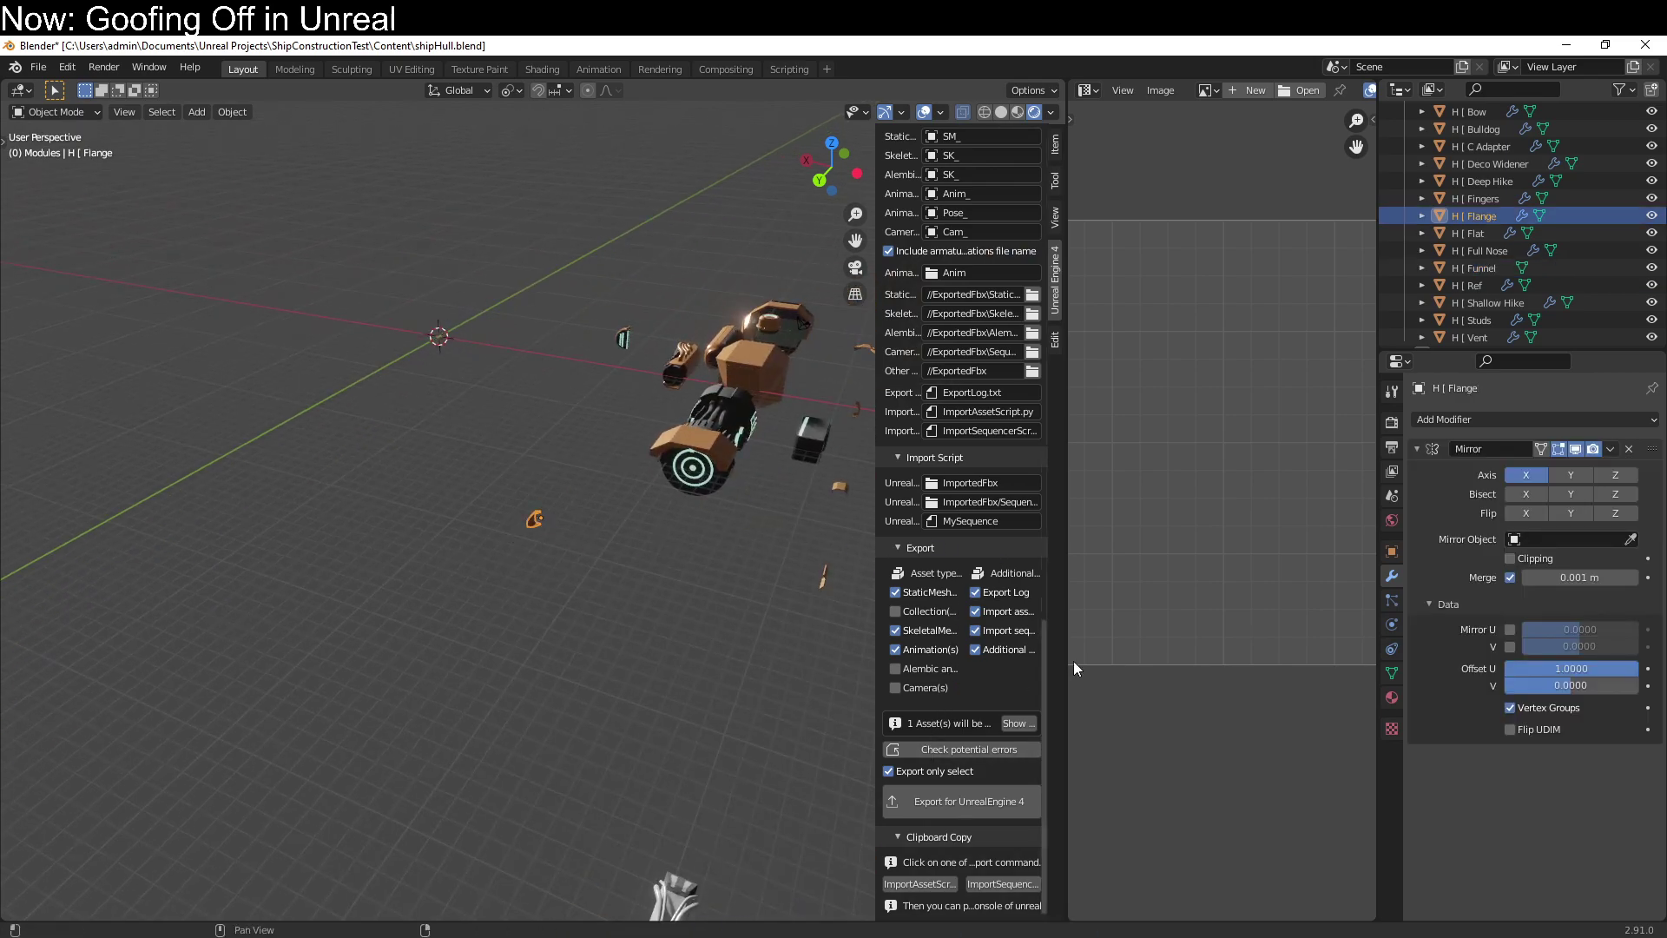
{"action": "left_click", "coordinate": [971, 801]}
Select the M Engine 1 module from the Modules collection and check its UVs in Edit Mode.
{"action": "middle_click_drag", "start_coordinate": [628, 568], "coordinate": [664, 519]}
{"action": "scroll", "coordinate": [665, 519], "scroll_direction": "up", "scroll_amount": 4}
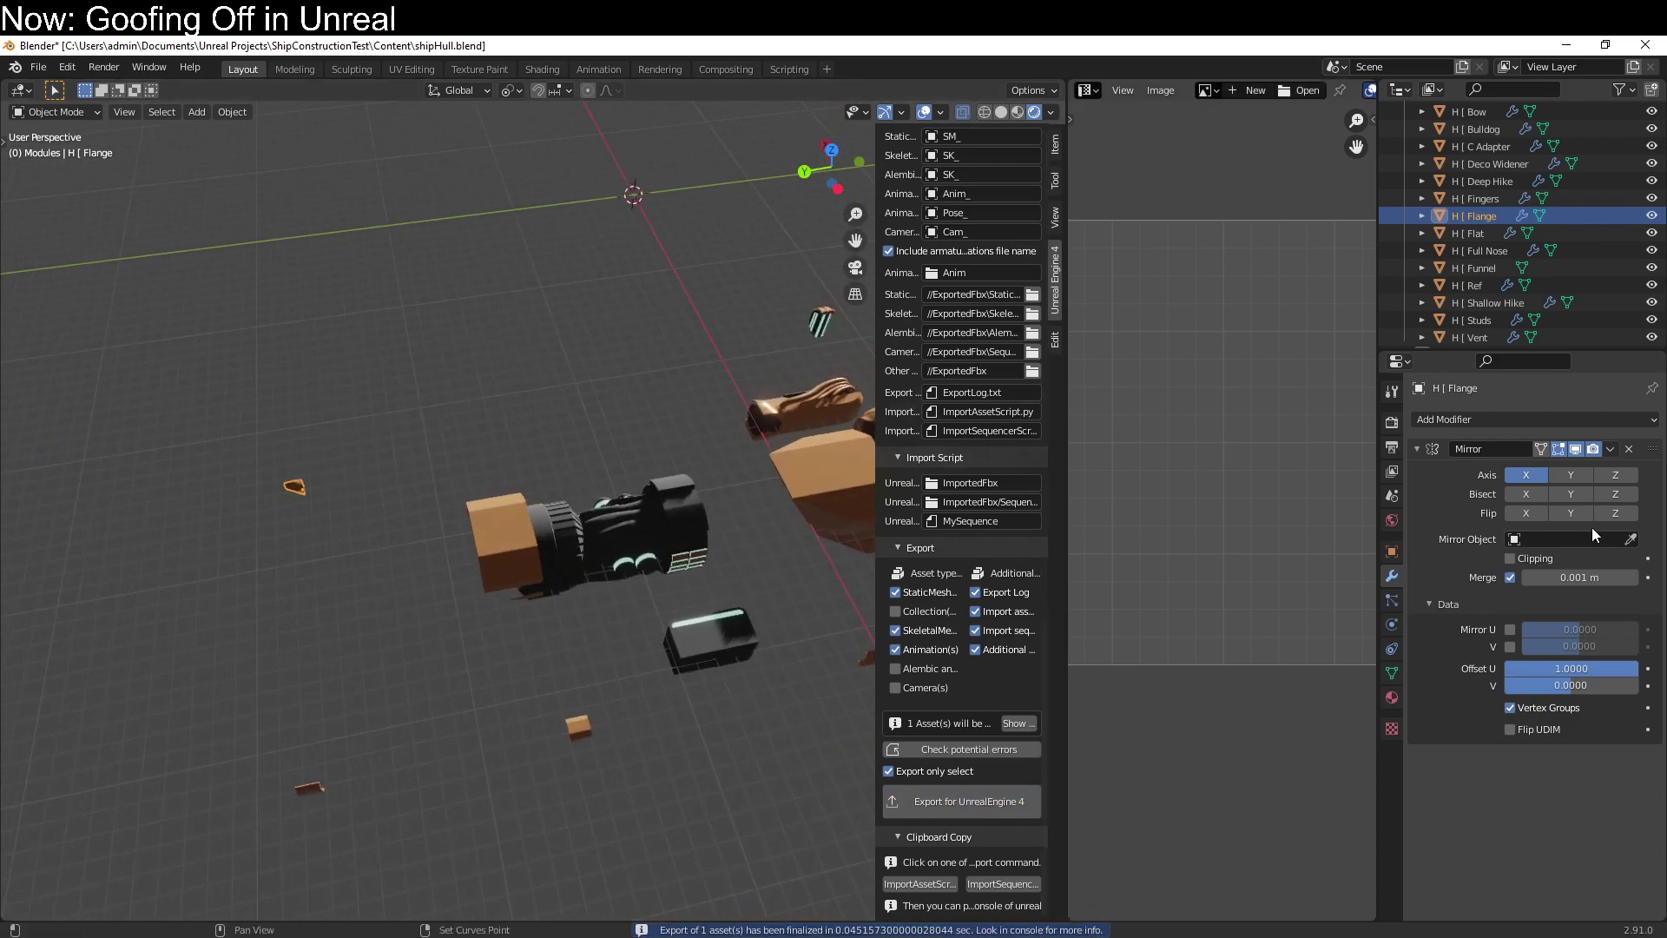
{"action": "scroll", "coordinate": [1216, 569], "scroll_direction": "down", "scroll_amount": 2}
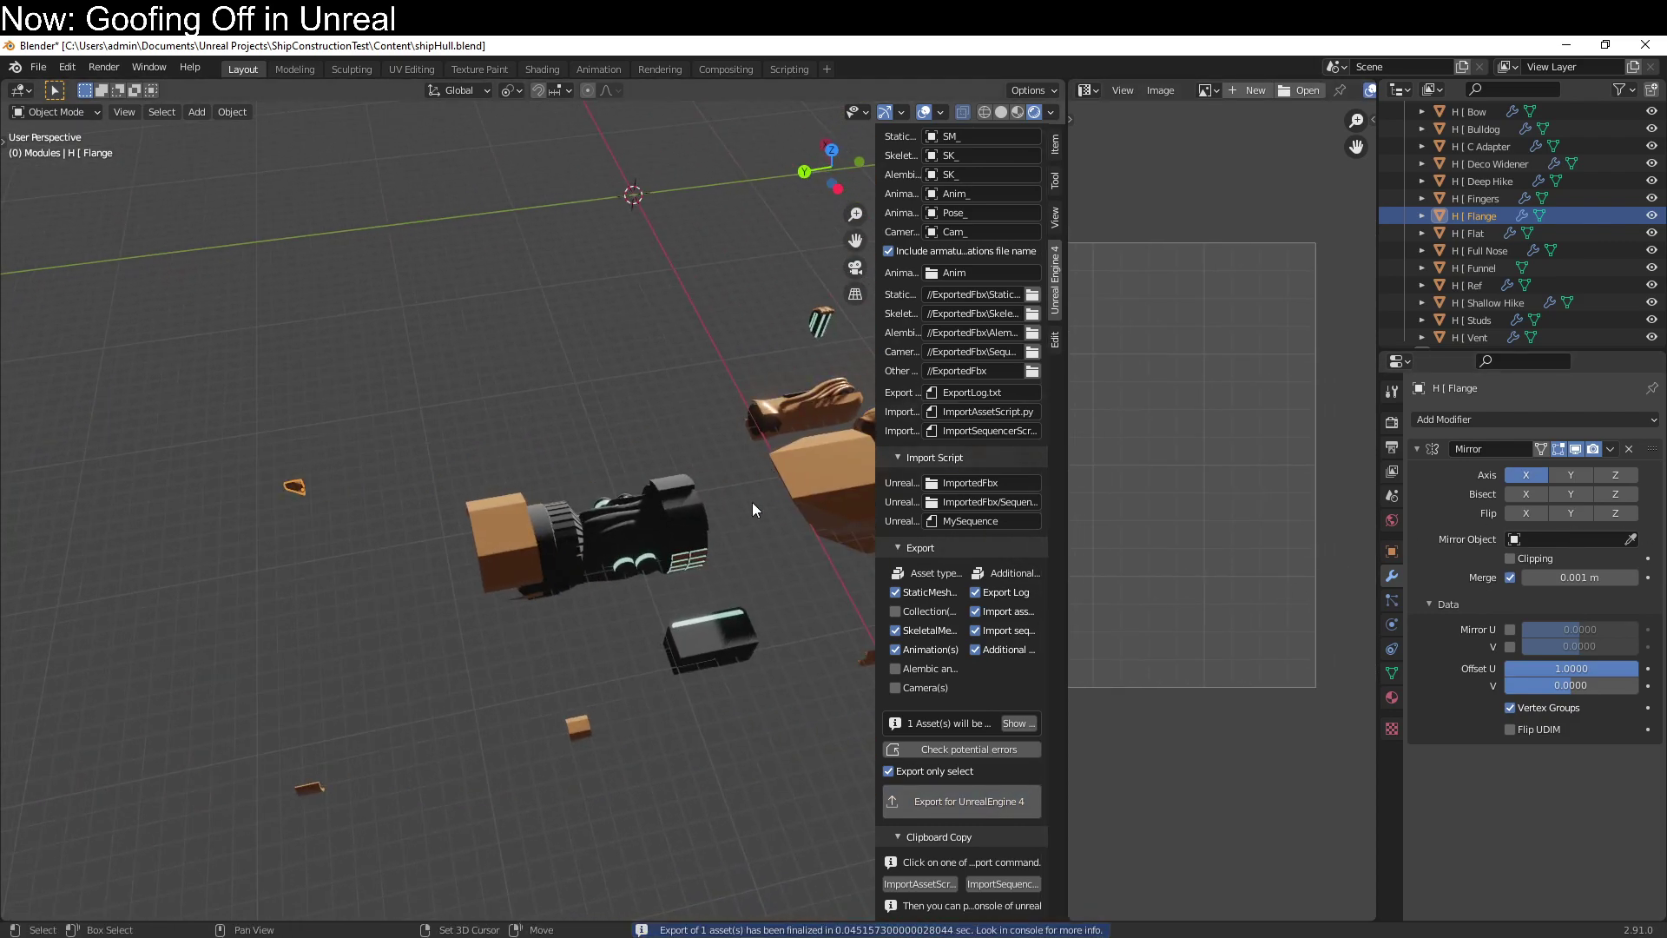
{"action": "scroll", "coordinate": [758, 493], "scroll_direction": "down", "scroll_amount": 2}
{"action": "middle_click_drag", "start_coordinate": [188, 434], "coordinate": [512, 543]}
{"action": "scroll", "coordinate": [519, 519], "scroll_direction": "down", "scroll_amount": 3}
{"action": "scroll", "coordinate": [1486, 320], "scroll_direction": "down", "scroll_amount": 2}
{"action": "scroll", "coordinate": [1488, 326], "scroll_direction": "down", "scroll_amount": 3}
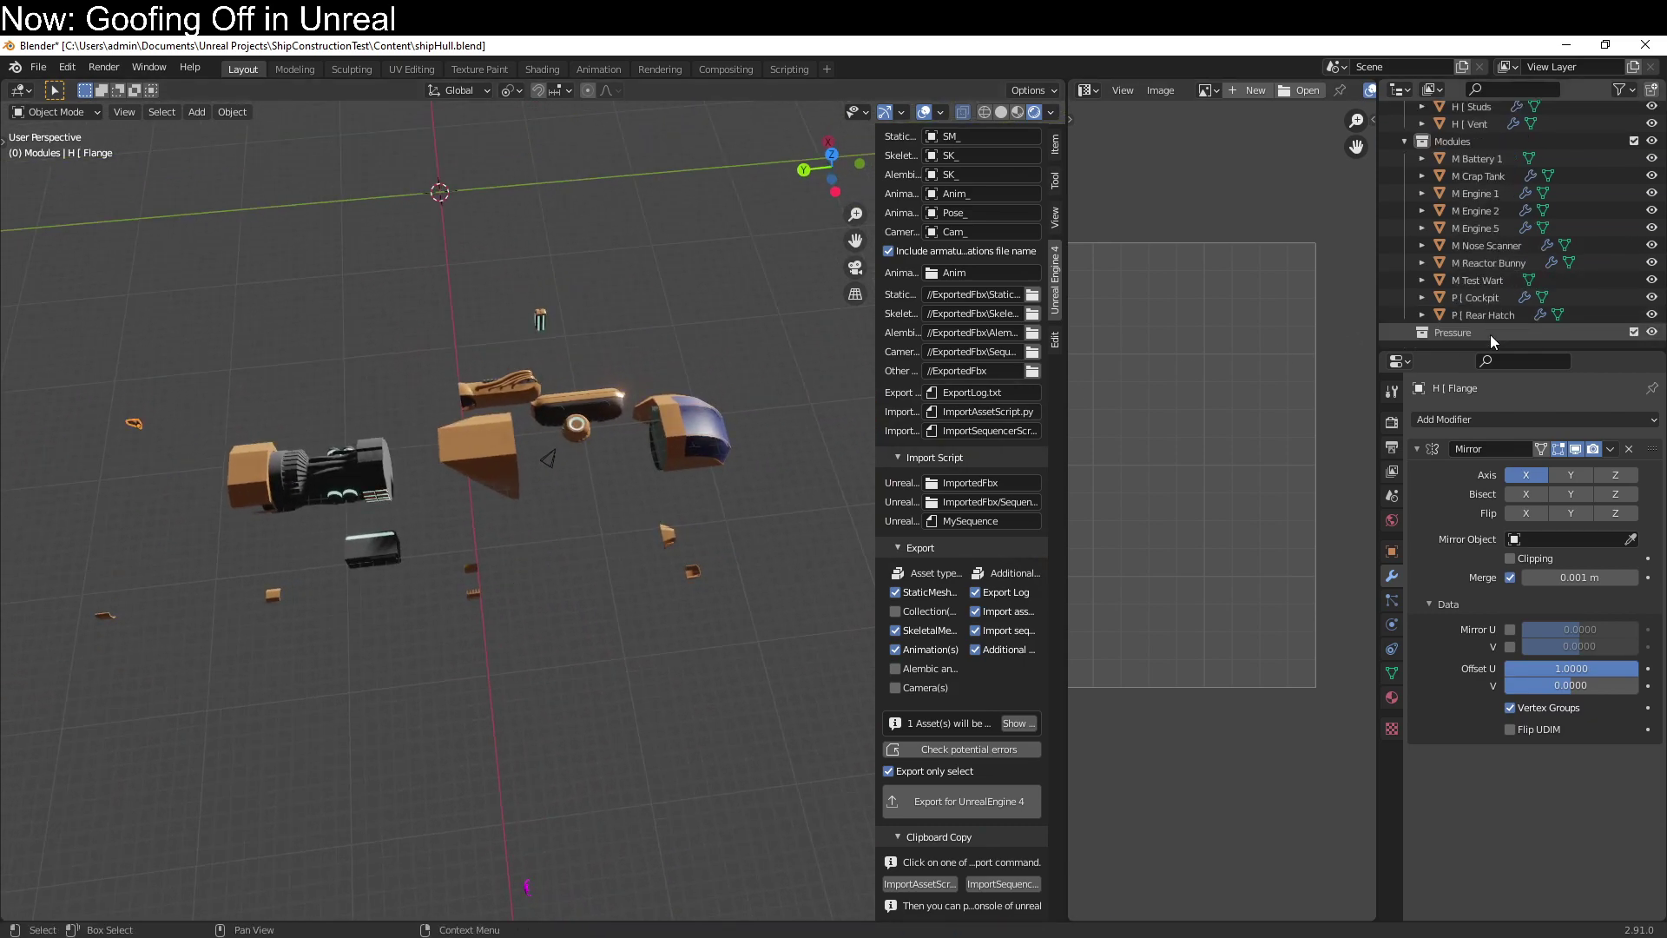
{"action": "double_click", "coordinate": [1490, 193]}
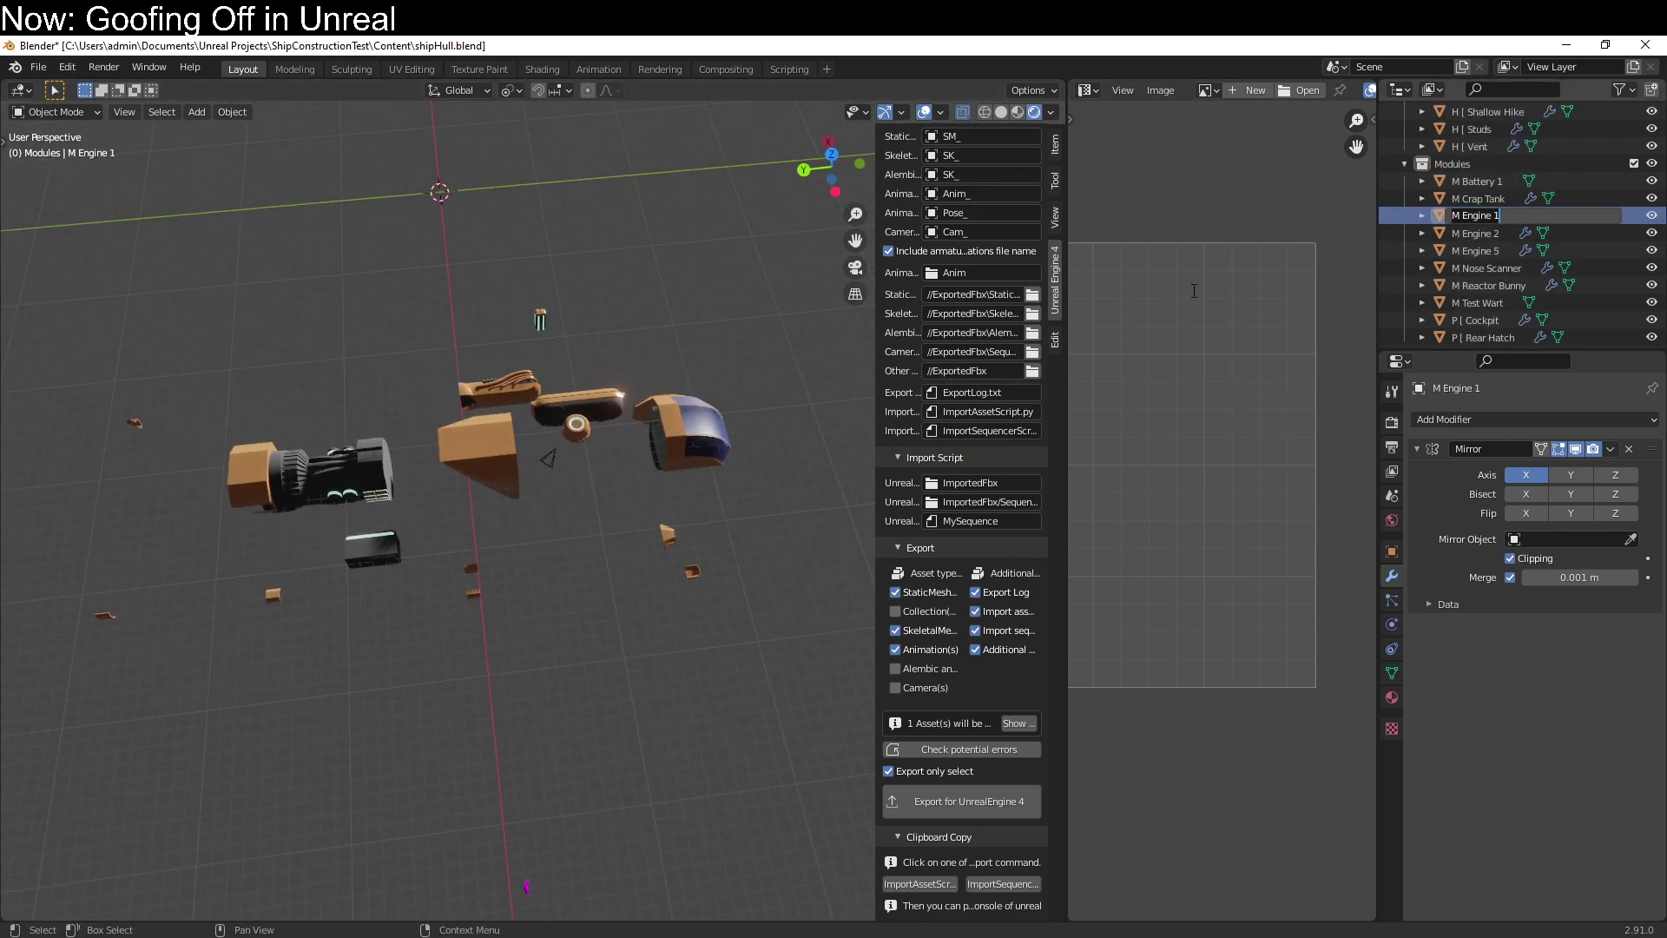
{"action": "key", "text": "Tab"}
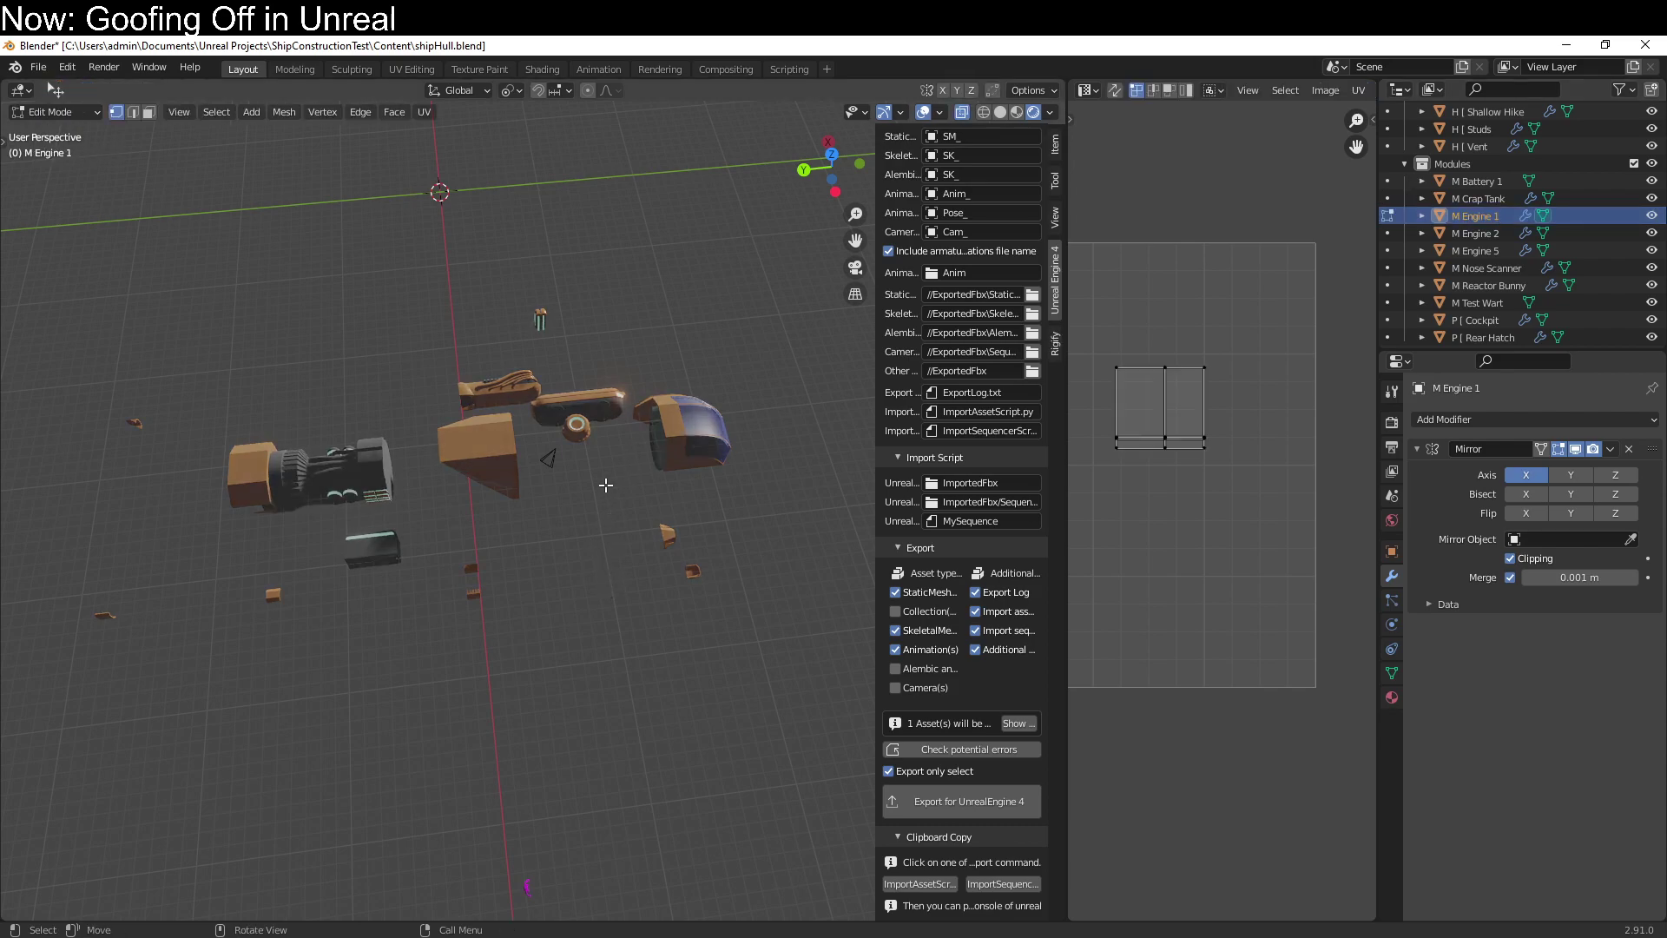
{"action": "key", "text": "Tab"}
Move M Engine 1 about -52 m along the global Y axis, next to the other ship modules.
{"action": "key", "text": "g"}
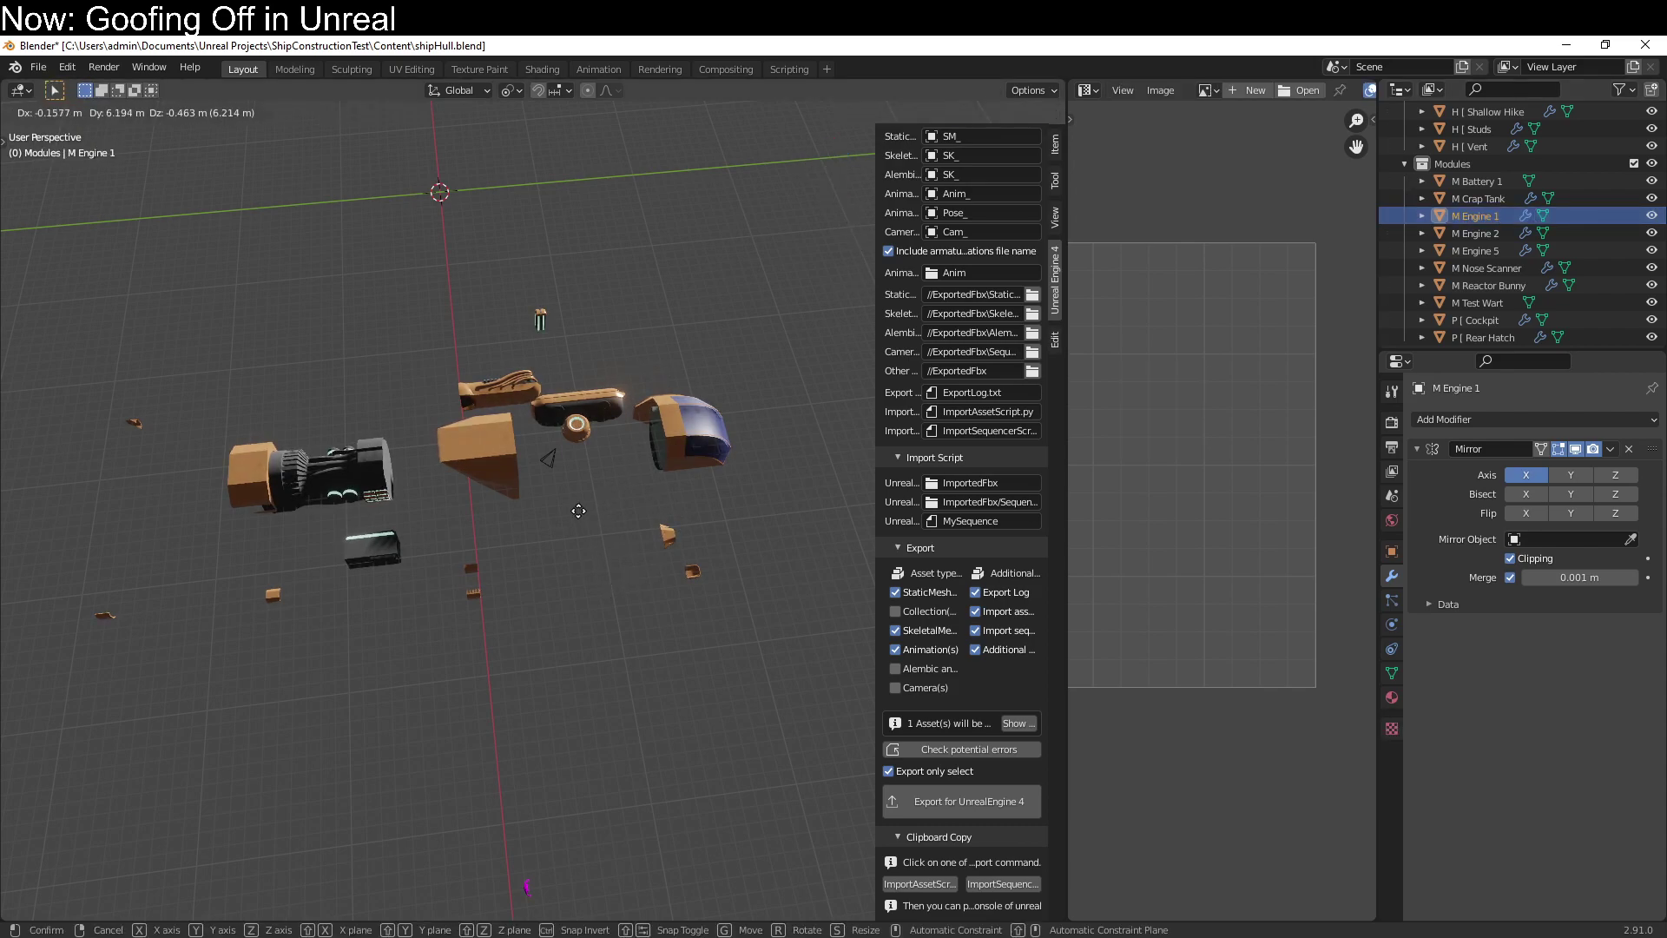
{"action": "scroll", "coordinate": [556, 625], "scroll_direction": "down", "scroll_amount": 5}
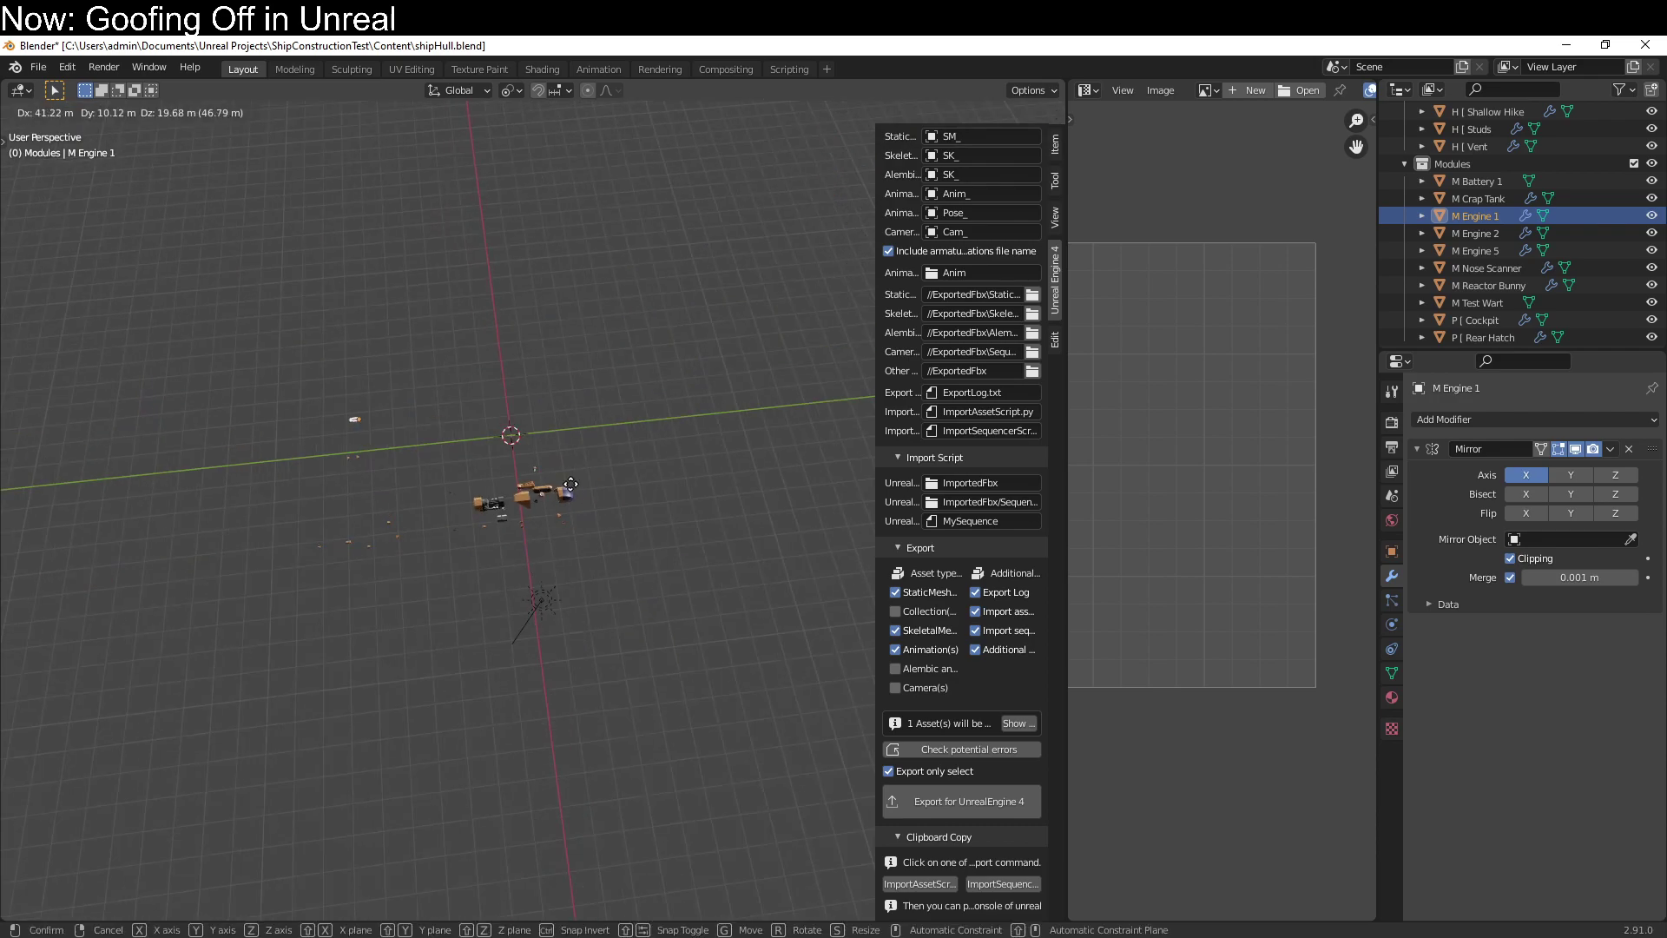
{"action": "scroll", "coordinate": [605, 622], "scroll_direction": "up", "scroll_amount": 4}
{"action": "key", "text": "y"}
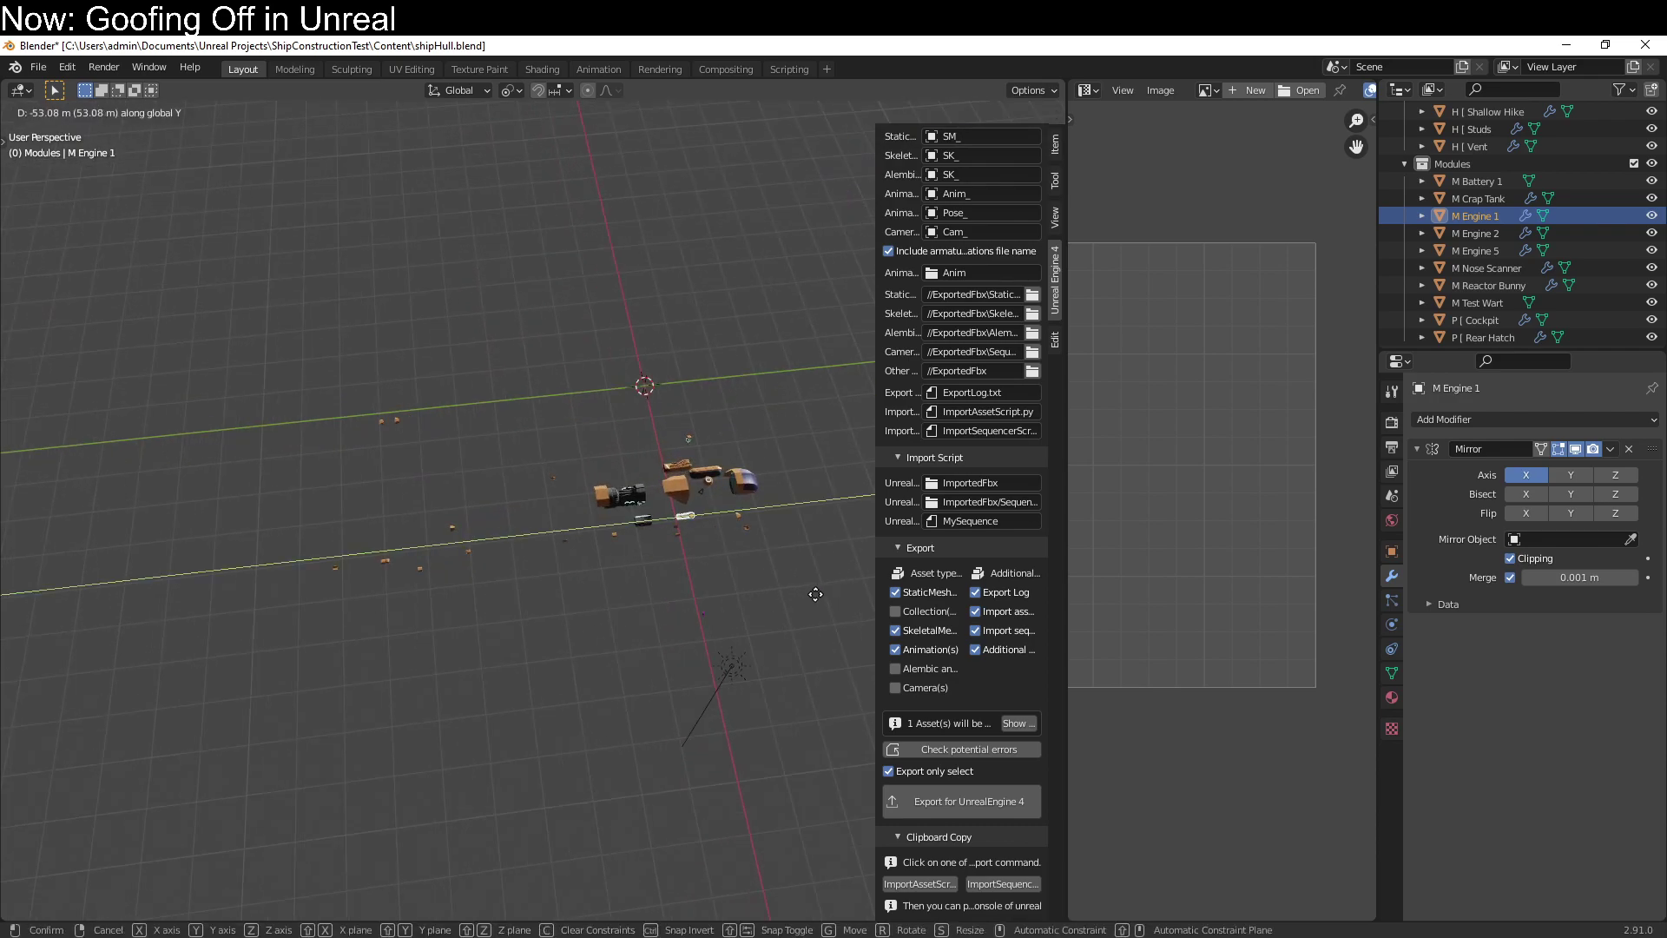
{"action": "left_click", "coordinate": [816, 594]}
{"action": "middle_click_drag", "start_coordinate": [806, 613], "coordinate": [678, 618], "text": "shift"}
{"action": "scroll", "coordinate": [455, 586], "scroll_direction": "up", "scroll_amount": 4}
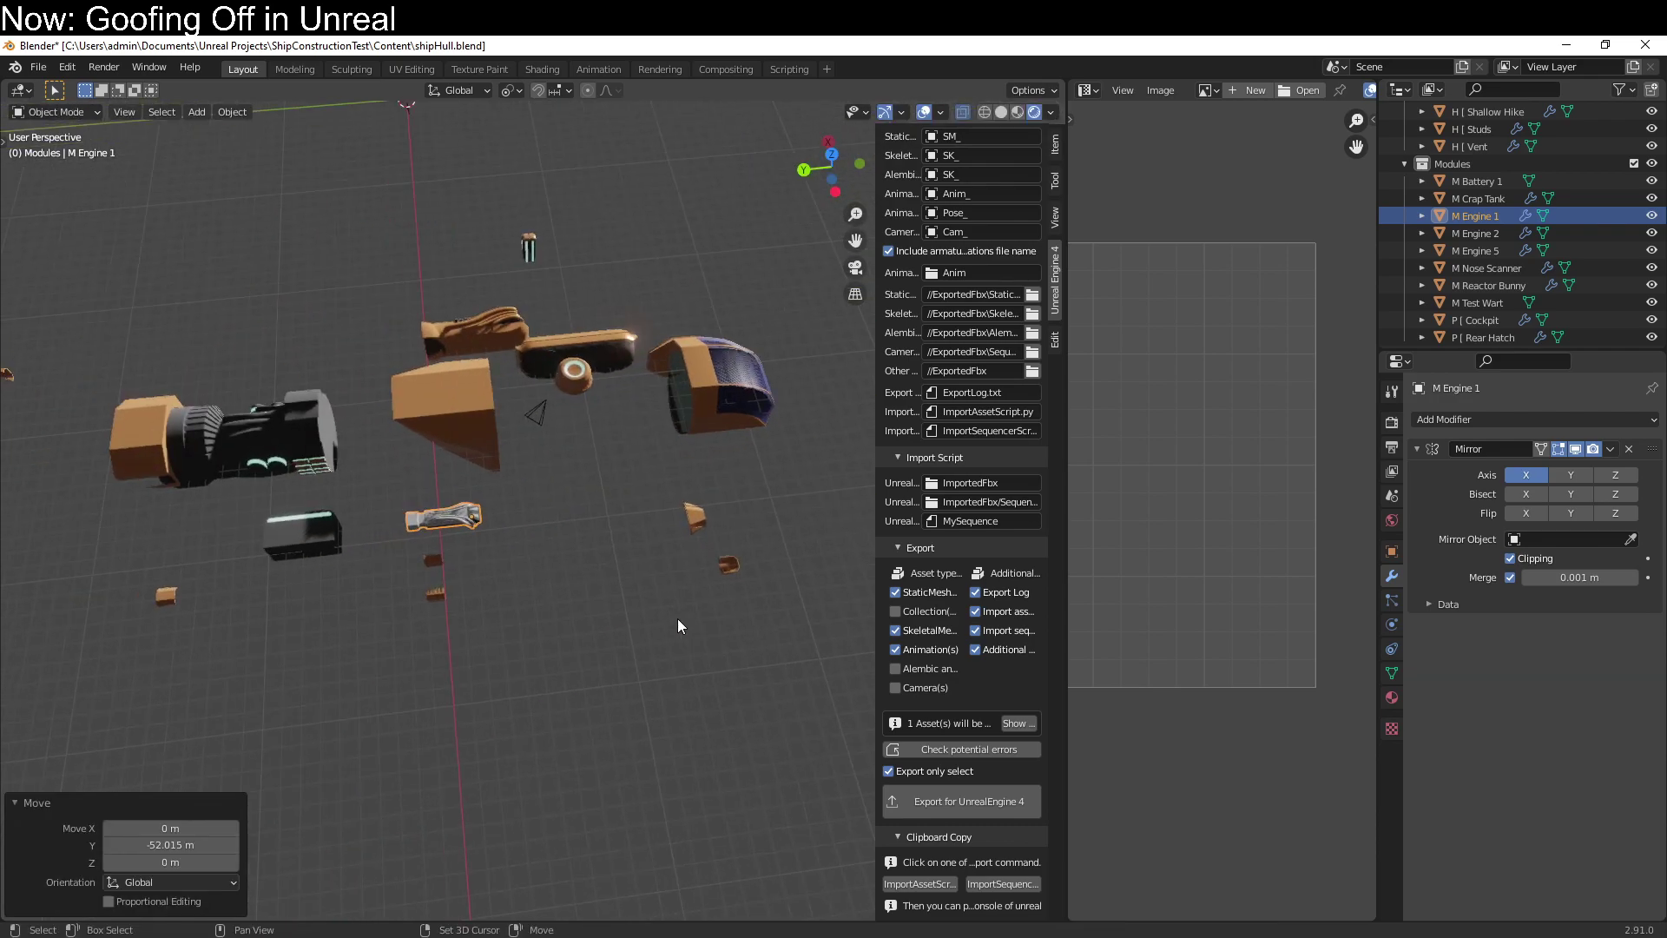
Set the Offset U of M Engine 1's Mirror modifier data to 1 while editing the mesh.
{"action": "middle_click_drag", "start_coordinate": [363, 618], "coordinate": [741, 552]}
{"action": "key", "text": "Tab"}
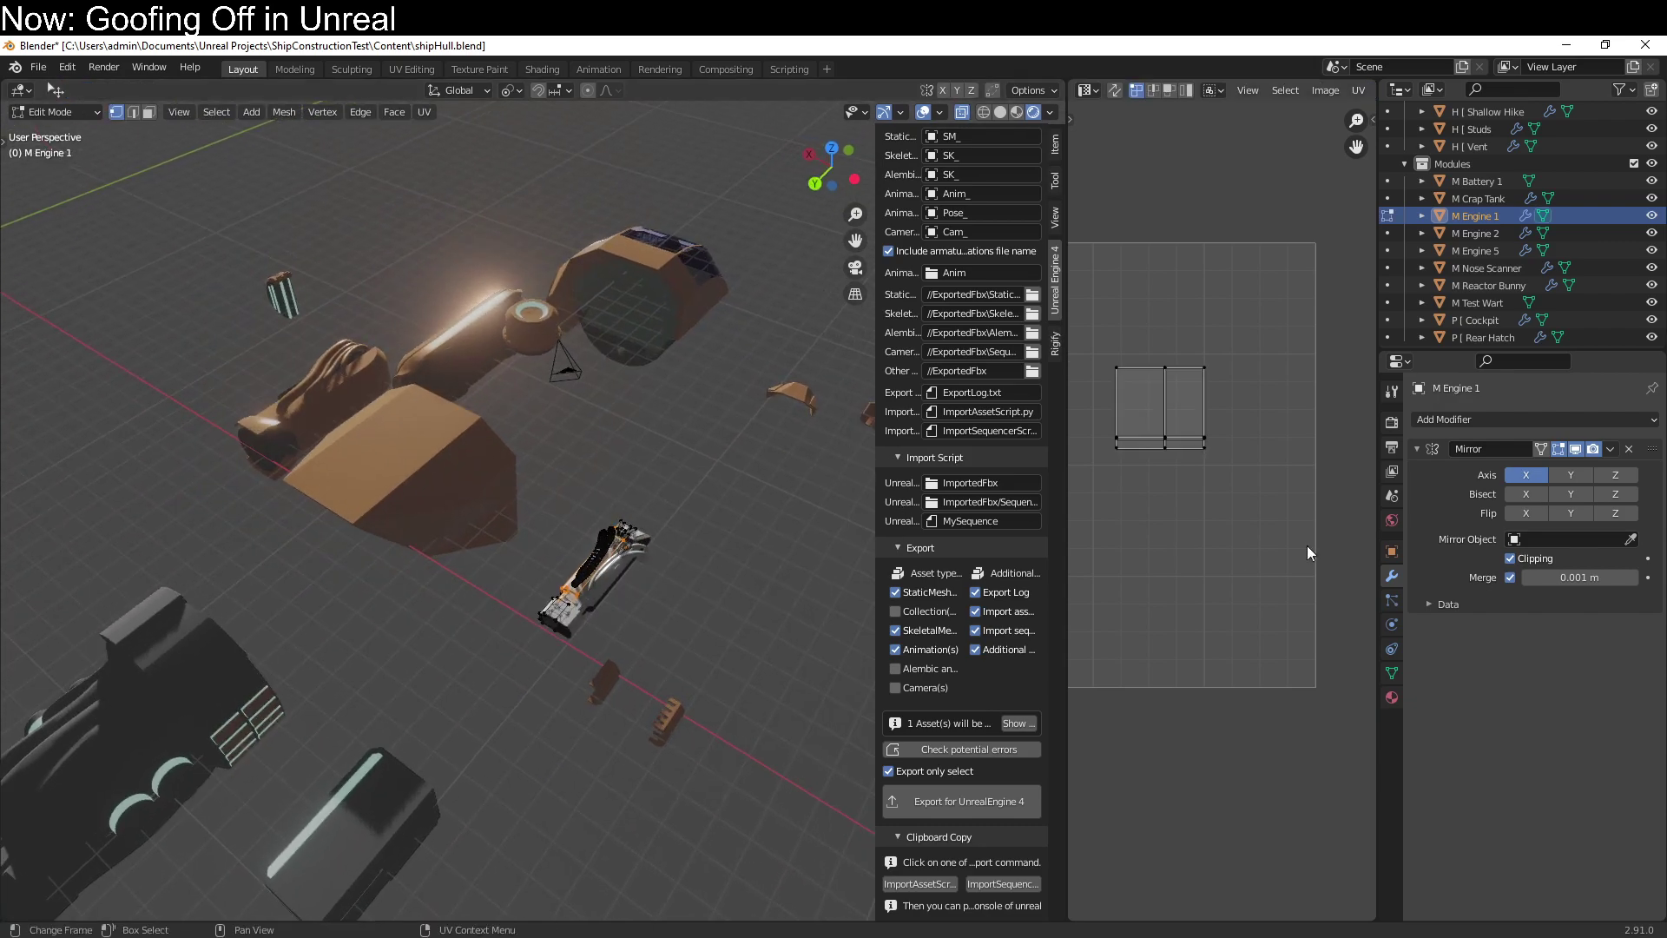
{"action": "left_click", "coordinate": [1426, 605]}
{"action": "type", "text": "1"}
{"action": "key", "text": "Return"}
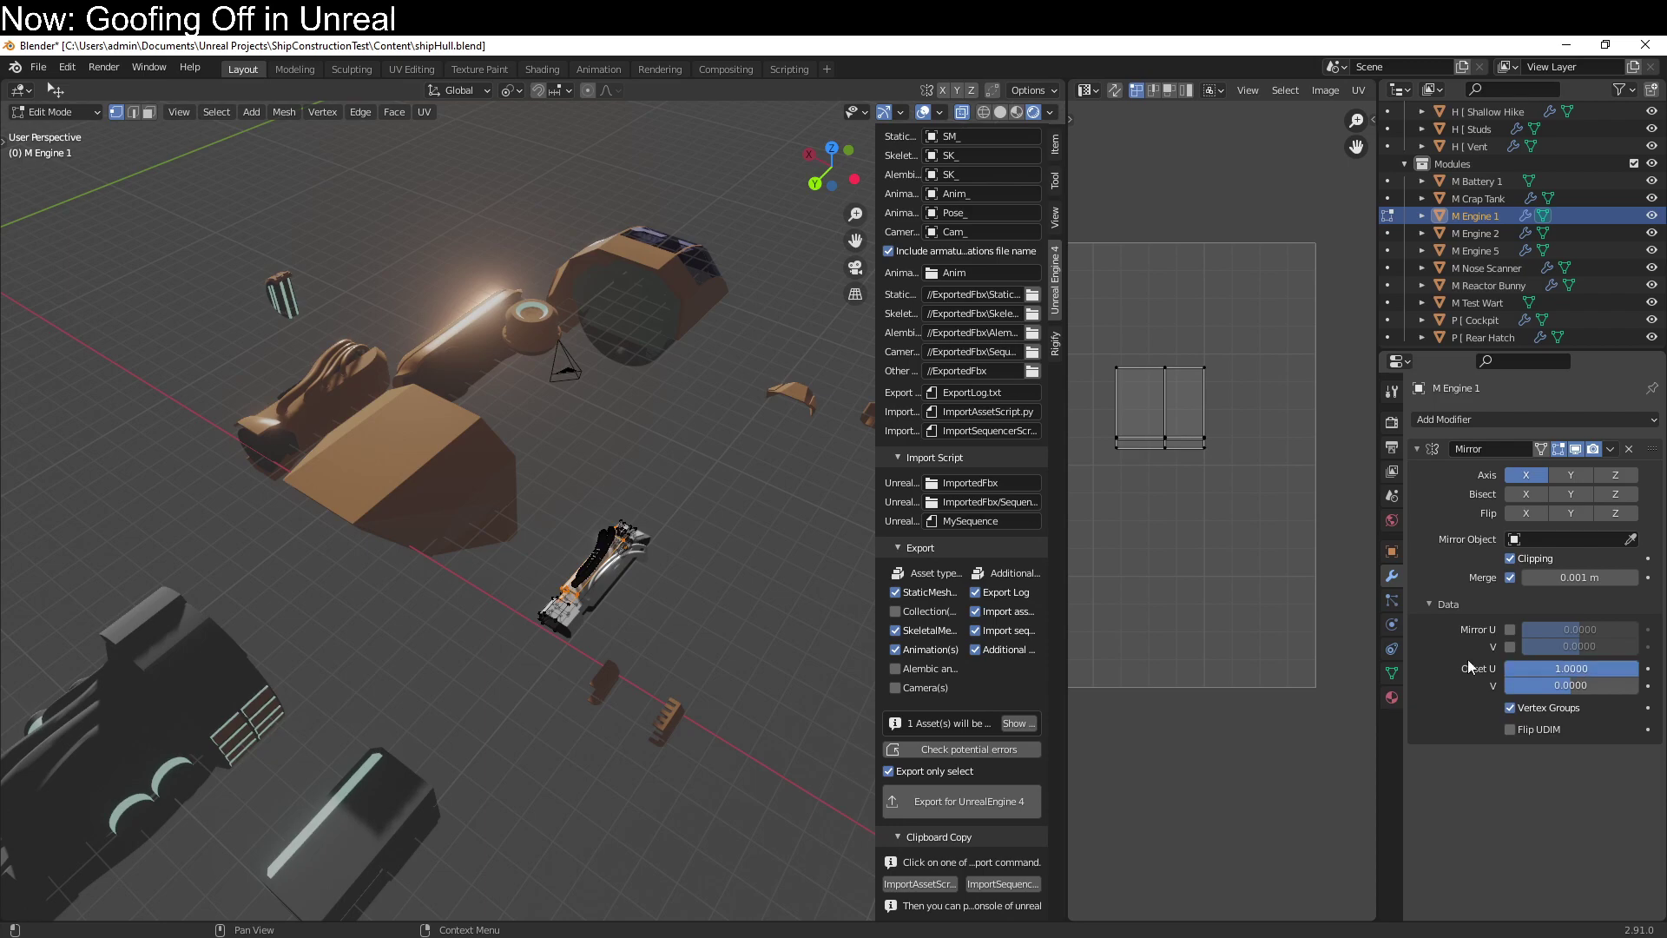
Unwrap the whole M Engine 1 mesh with Smart UV Project at 66° and export it for Unreal Engine 4.
{"action": "key", "text": "a"}
{"action": "key", "text": "q"}
{"action": "left_click", "coordinate": [607, 564]}
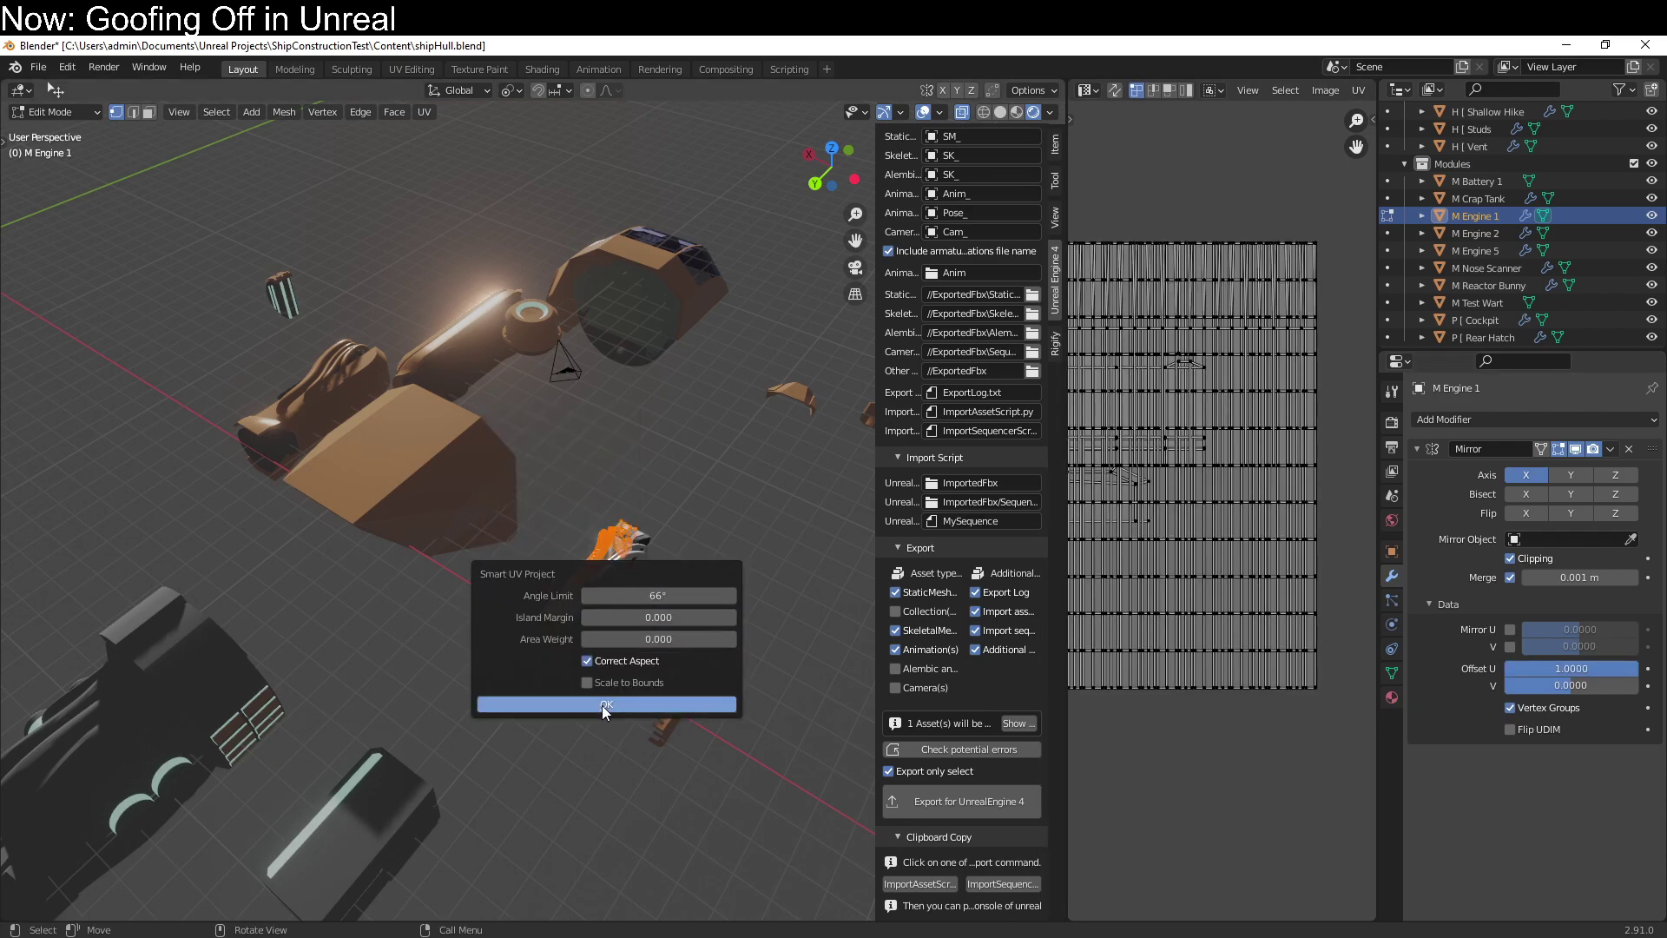
{"action": "left_click", "coordinate": [601, 704]}
{"action": "key", "text": "Tab"}
{"action": "left_click", "coordinate": [985, 795]}
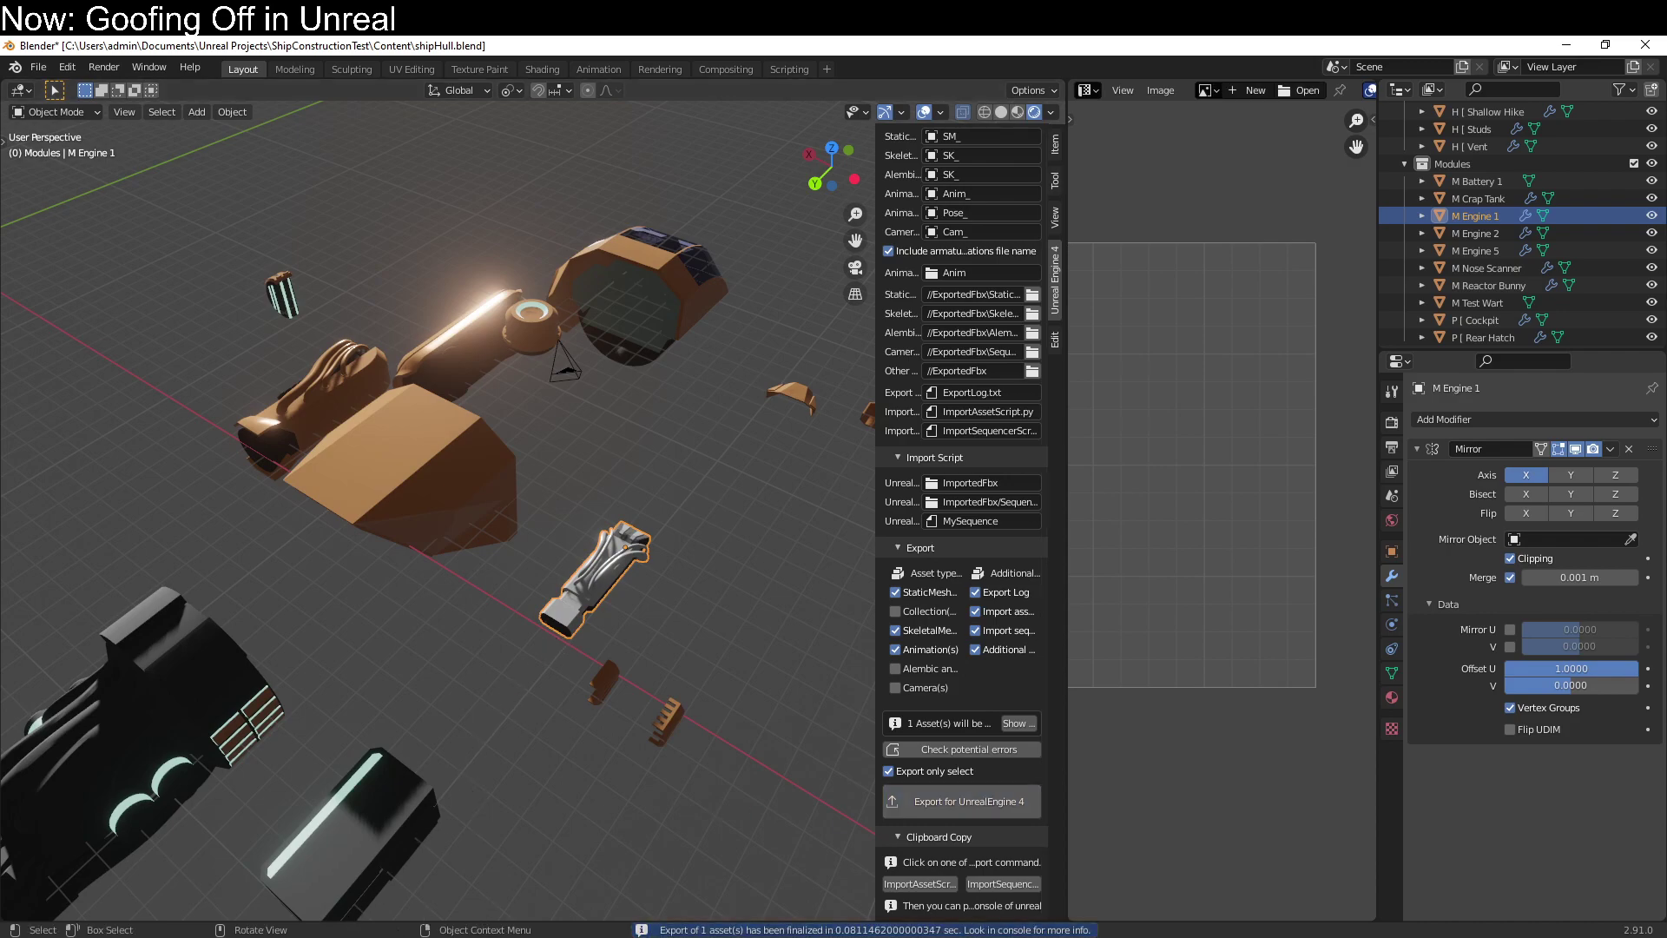
Switch to Unreal Editor, select the SM_H__Vent hull mesh in the level, and rebuild the lighting.
{"action": "key", "text": "alt+Tab"}
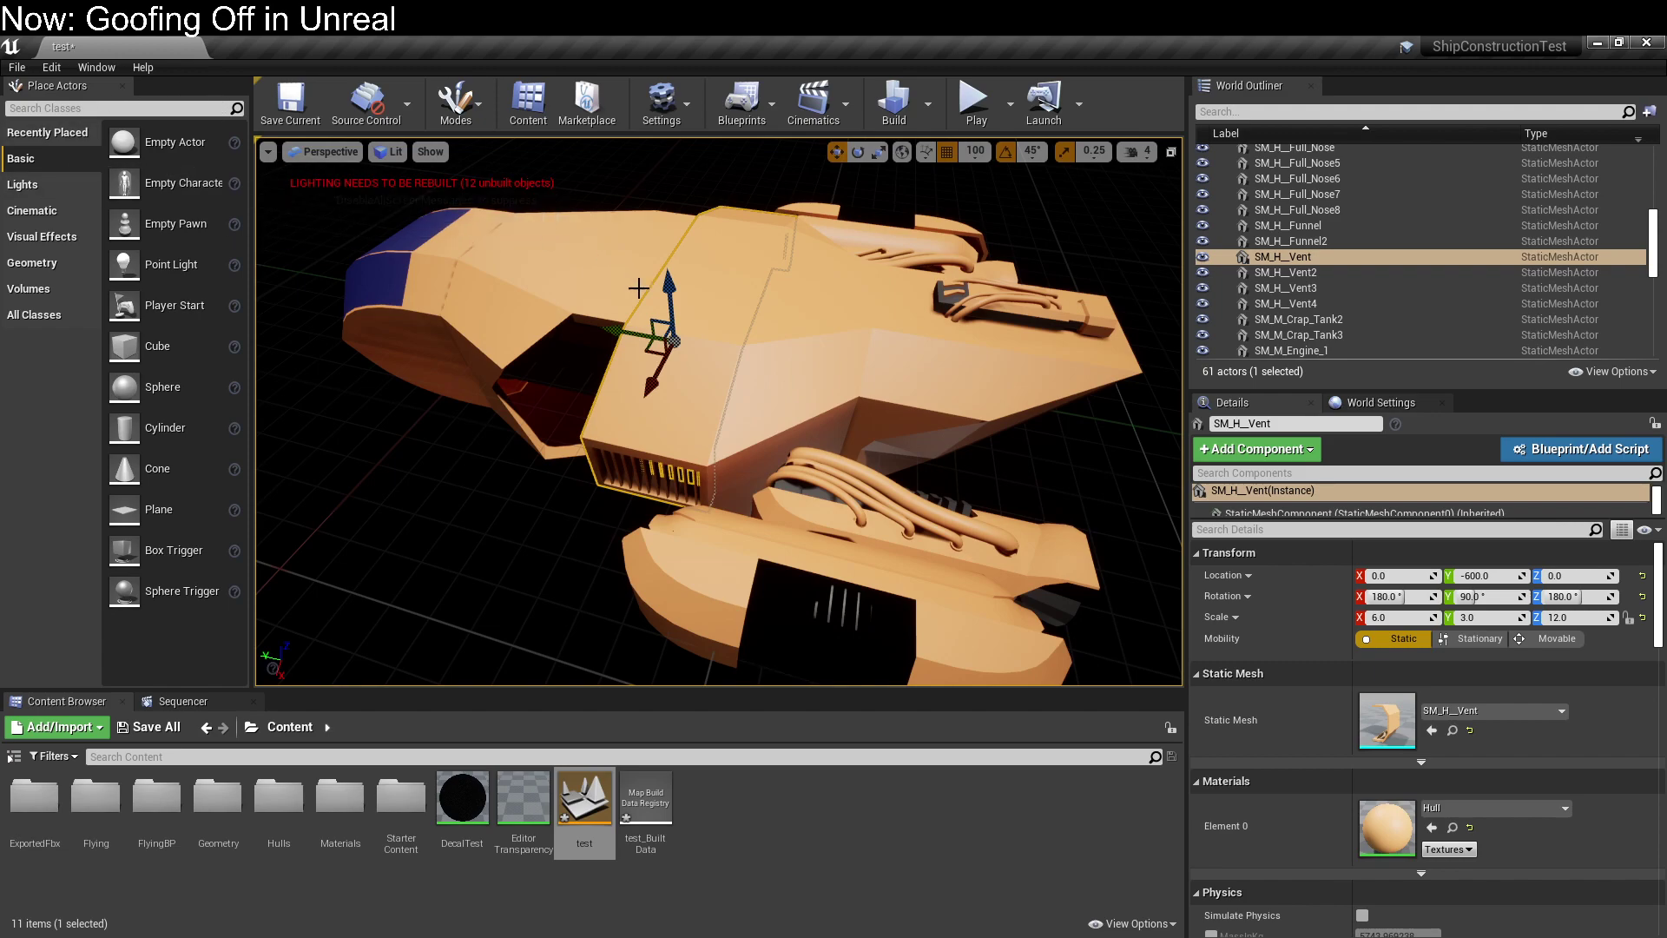
{"action": "right_click", "coordinate": [668, 323]}
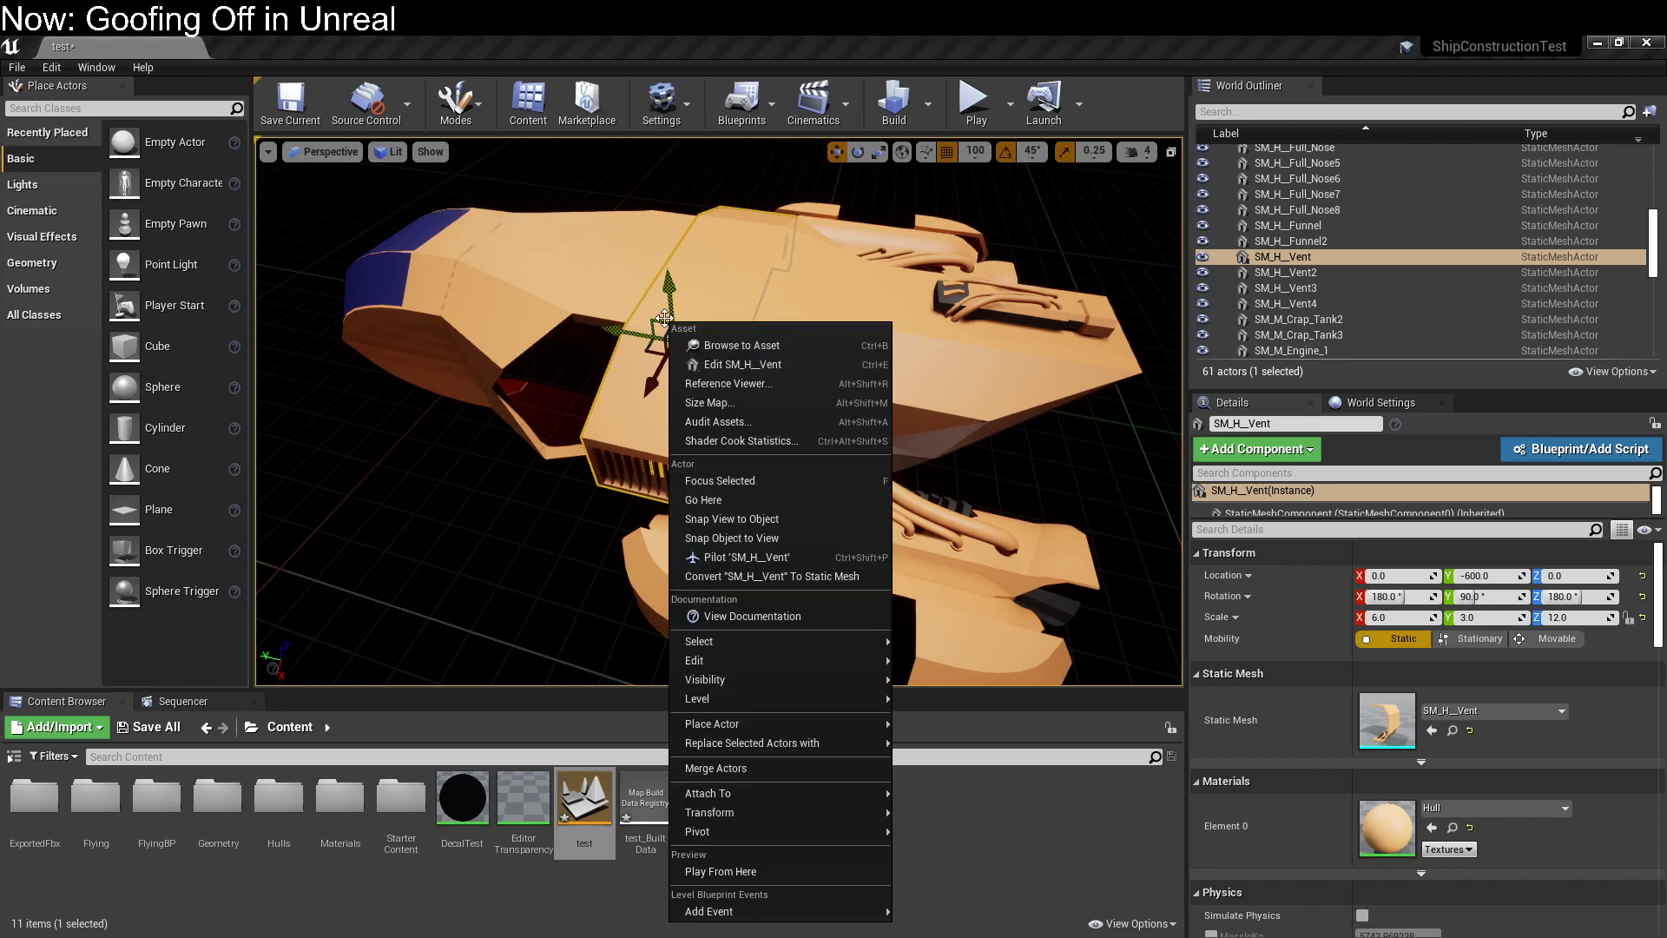
{"action": "left_click", "coordinate": [407, 544]}
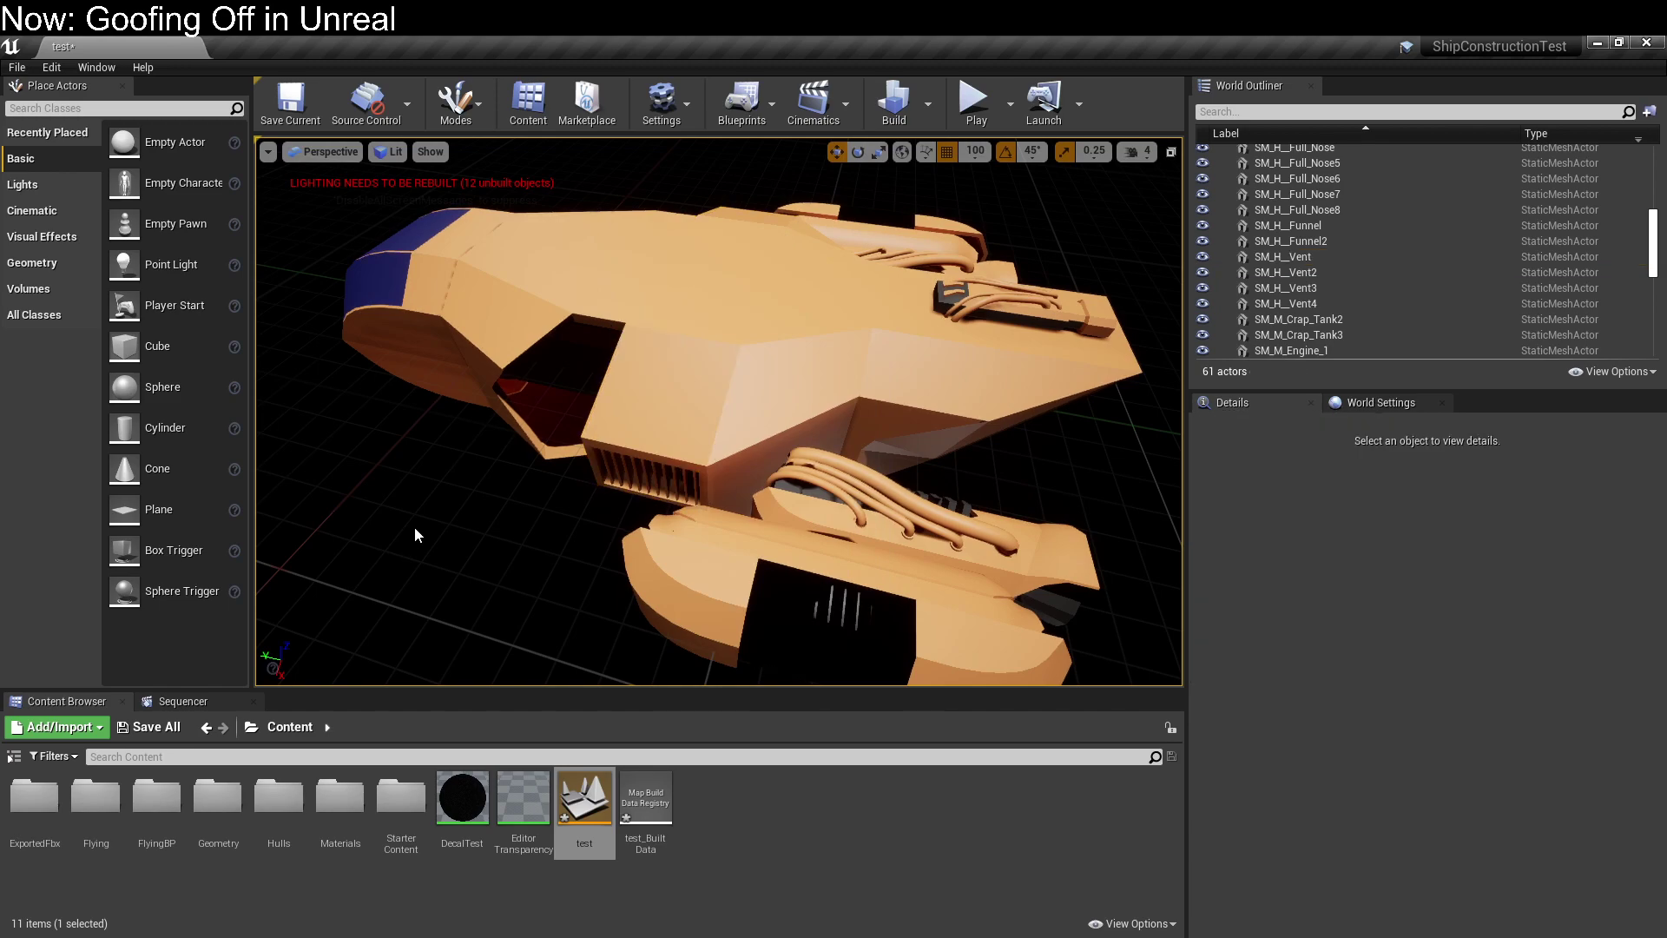
{"action": "left_click_drag", "start_coordinate": [407, 545], "coordinate": [408, 560]}
{"action": "left_click", "coordinate": [665, 418]}
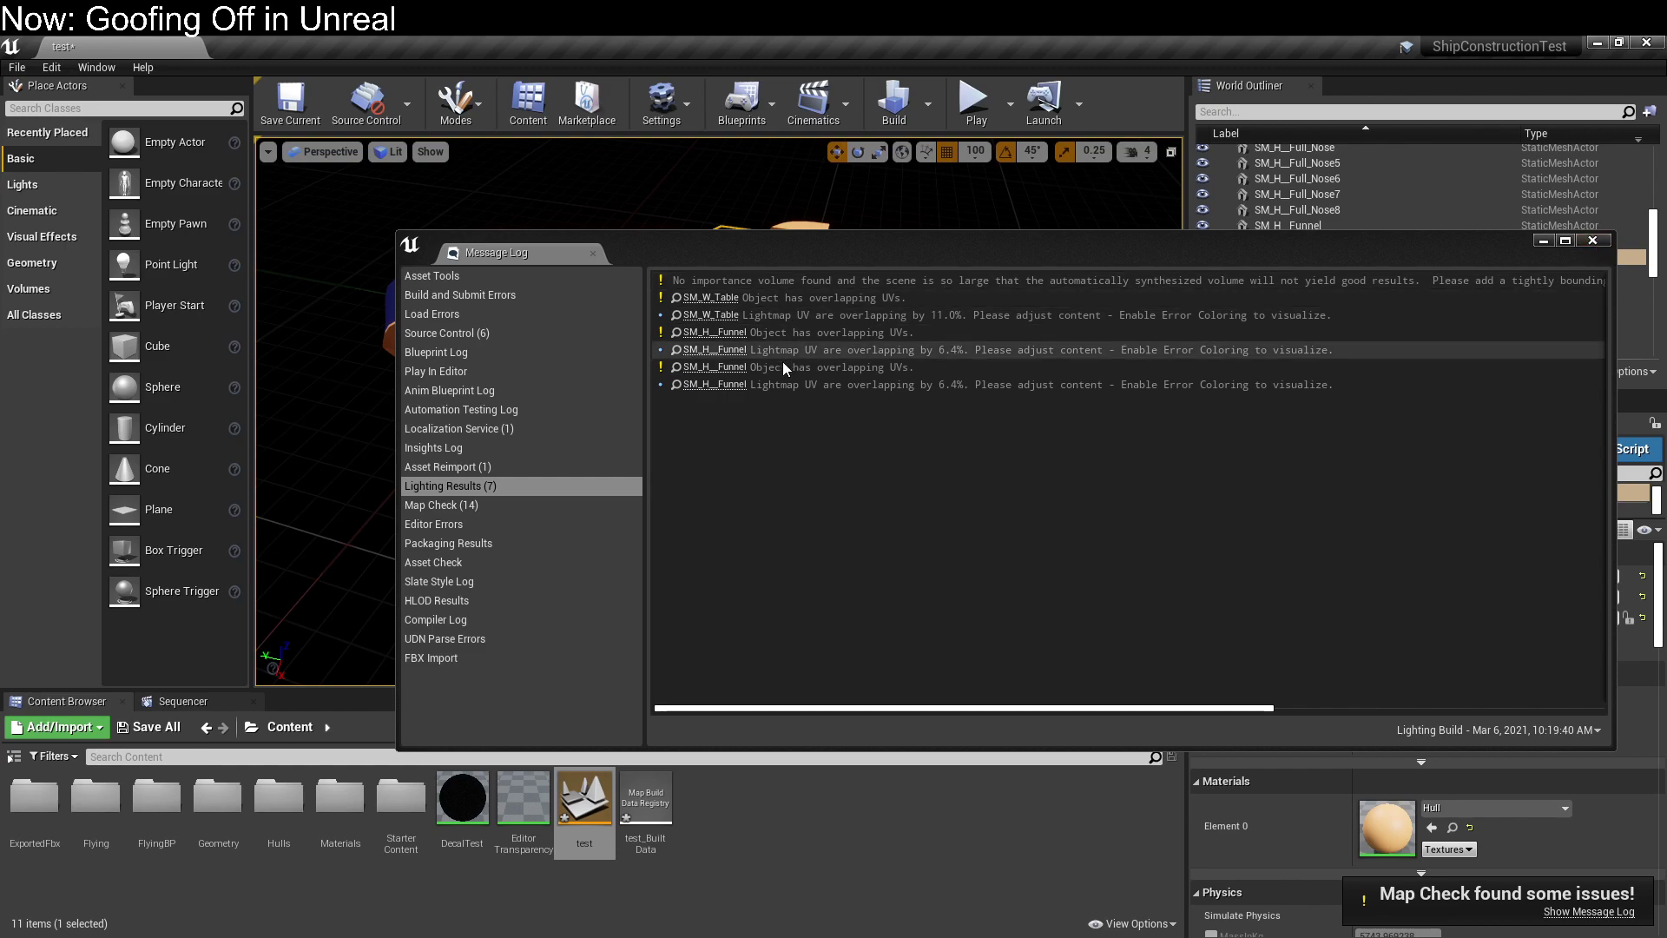
Locate the SM_H__Funnel asset from its overlapping lightmap warning, close the message log, and select the asset.
{"action": "left_click", "coordinate": [739, 385]}
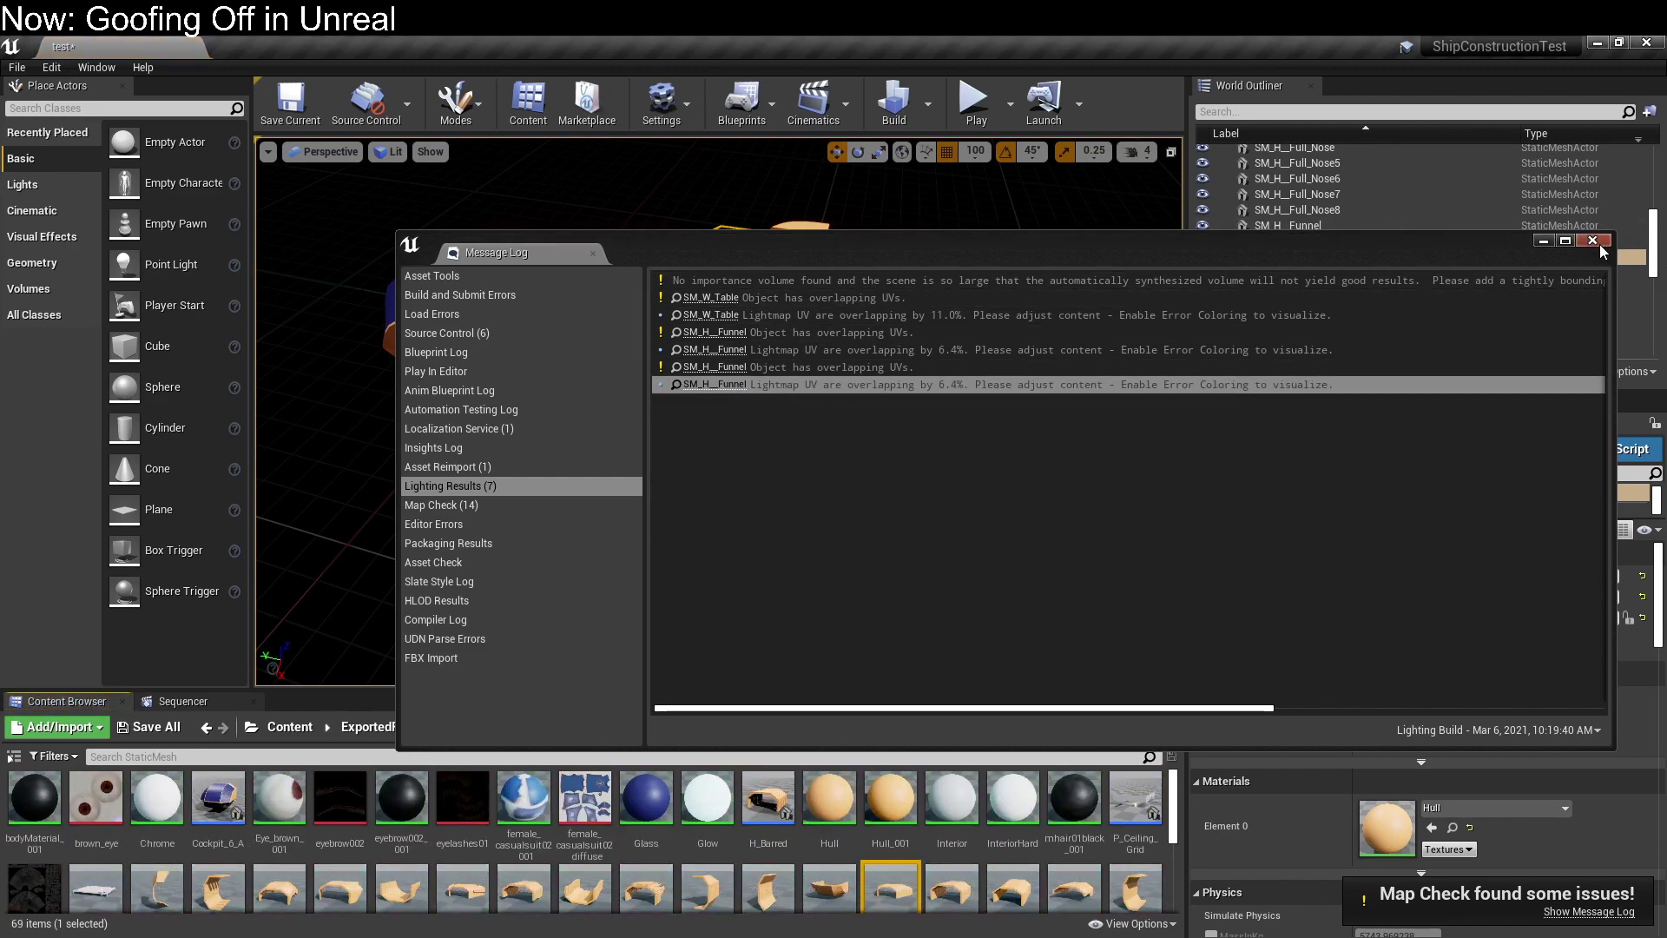
{"action": "left_click", "coordinate": [1600, 245]}
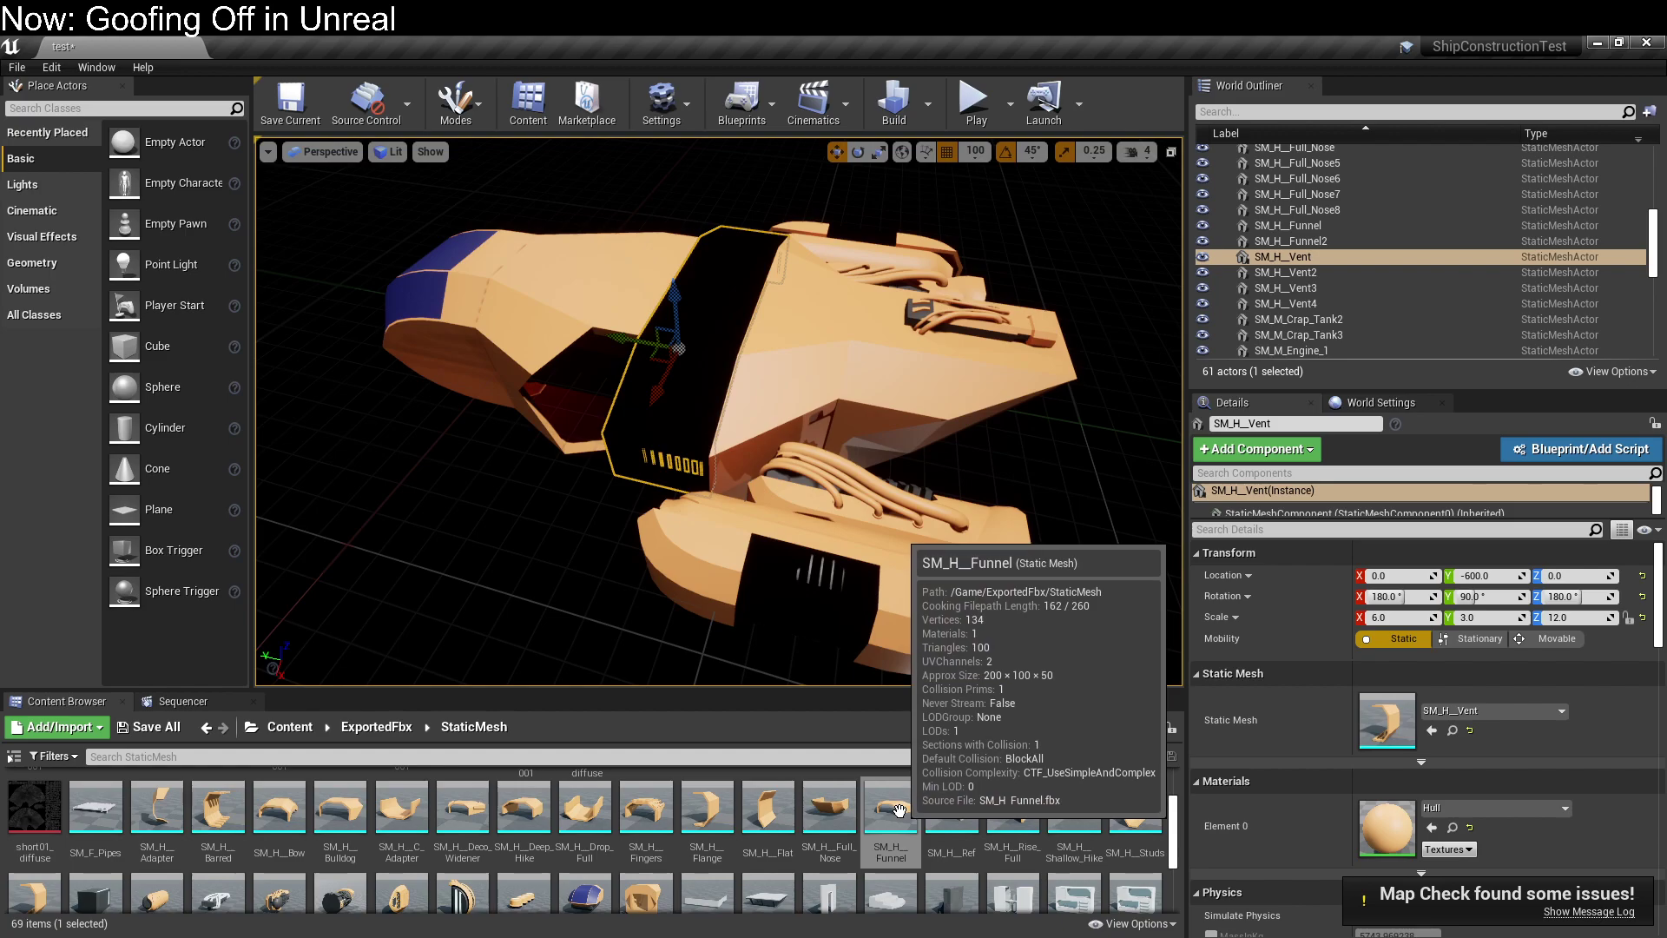
{"action": "left_click", "coordinate": [899, 810]}
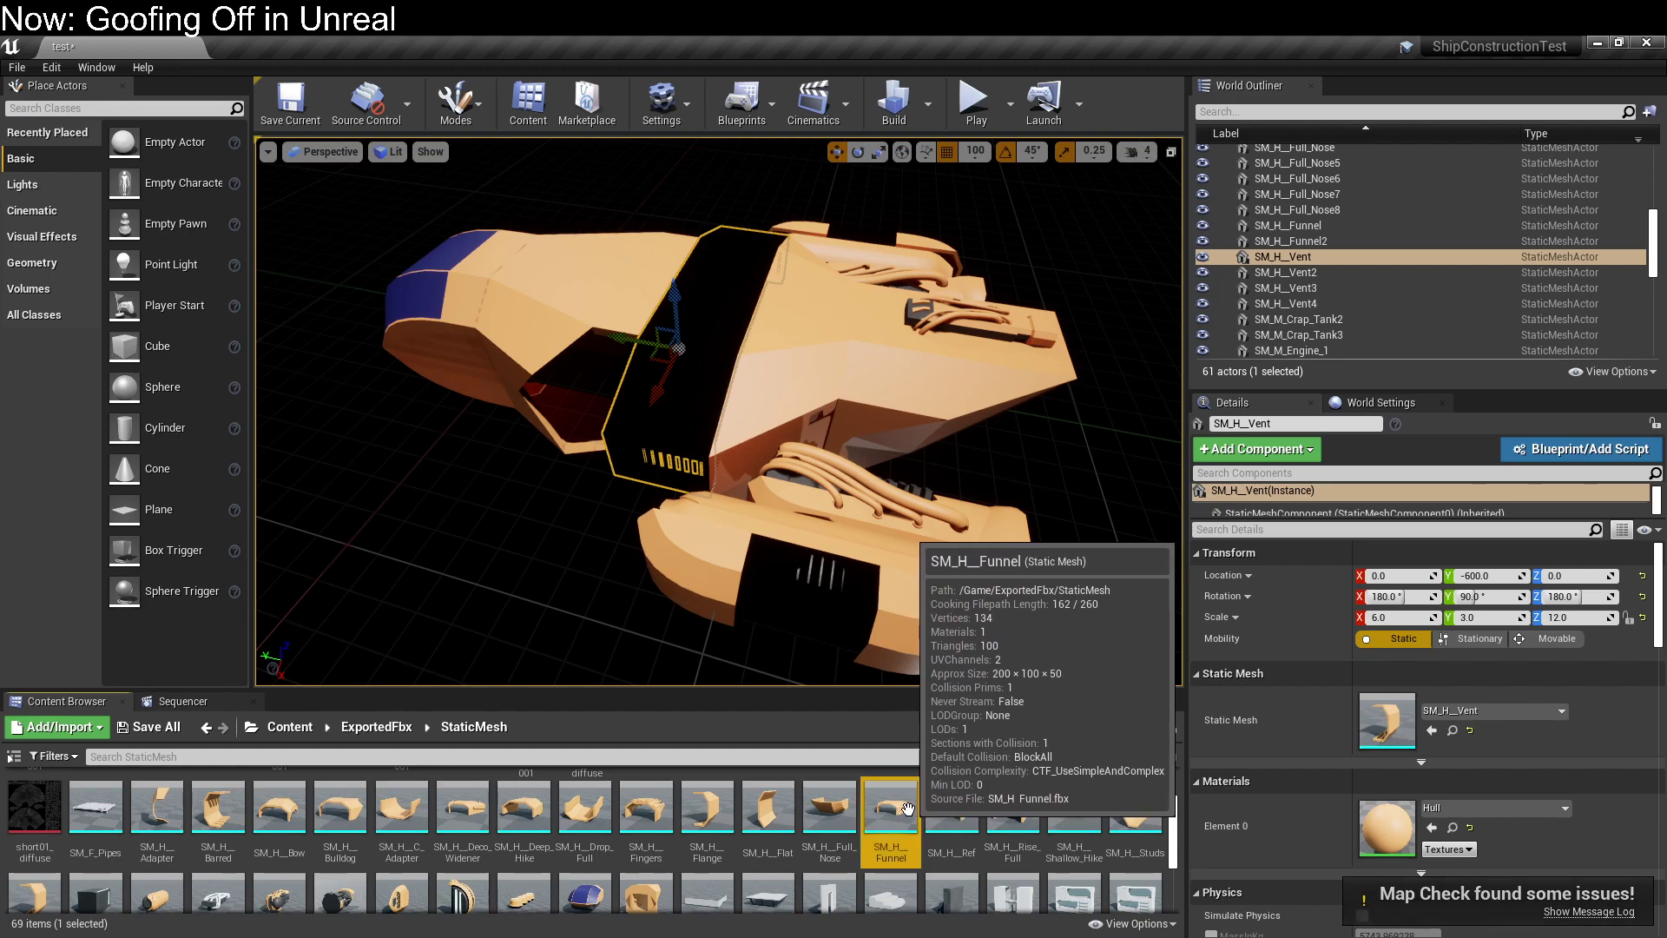
Open the SM_H__Funnel static mesh, compare its UV Channel 0 and UV Channel 1 layouts, and close the mesh editor.
{"action": "double_click", "coordinate": [903, 818]}
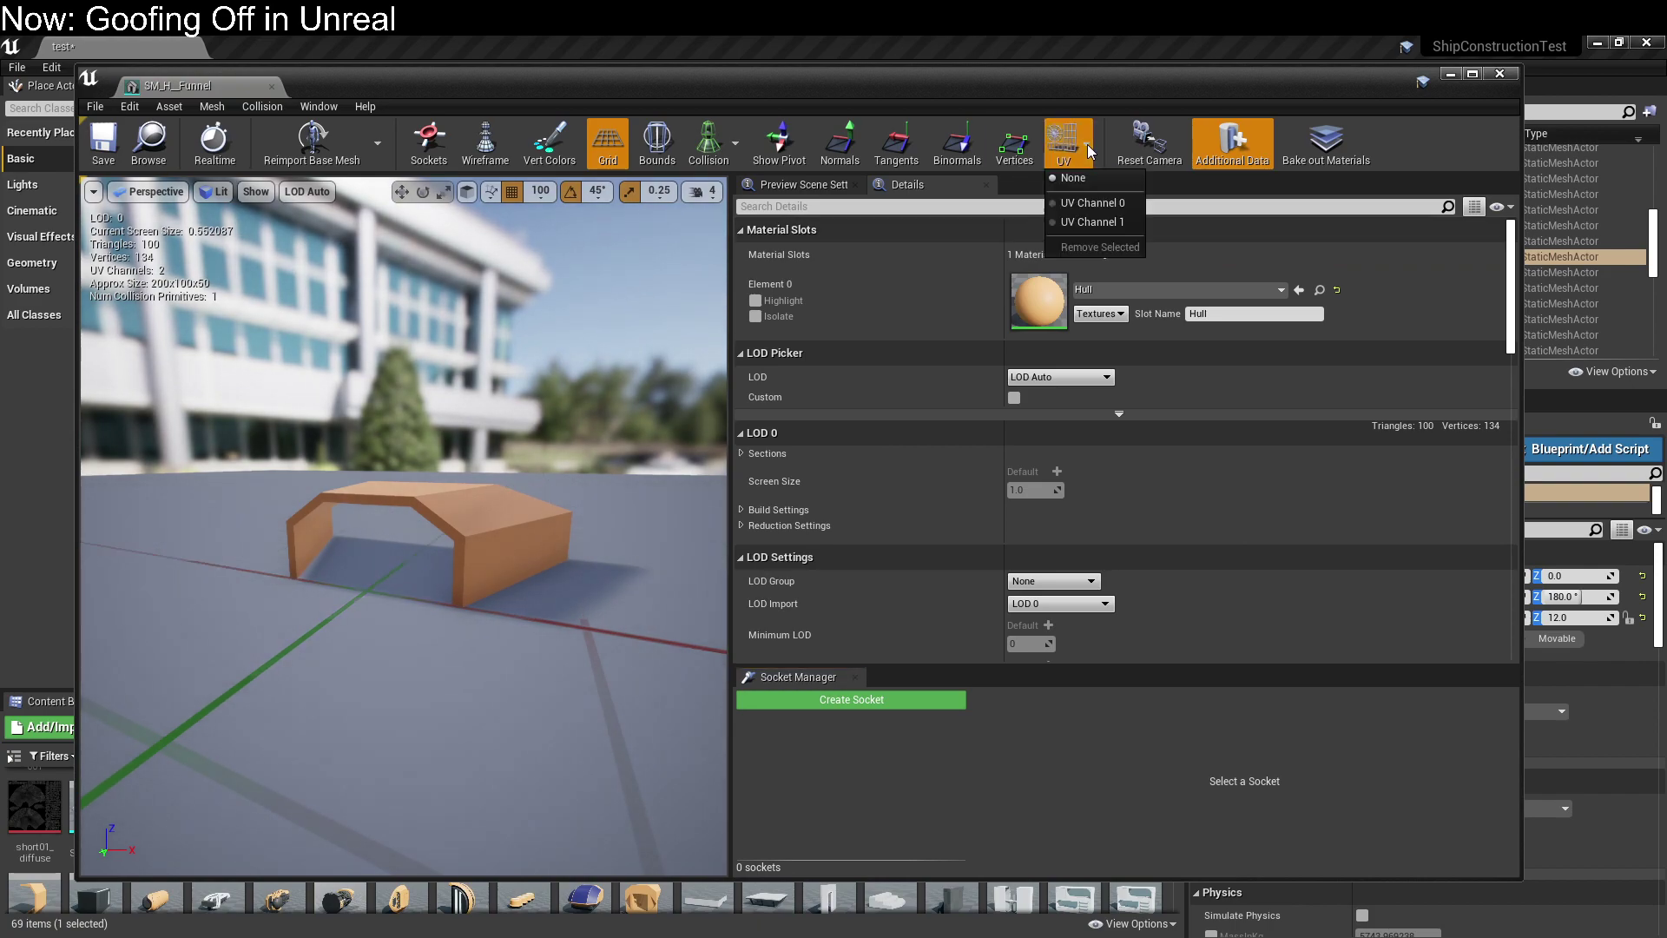
{"action": "left_click", "coordinate": [1101, 223]}
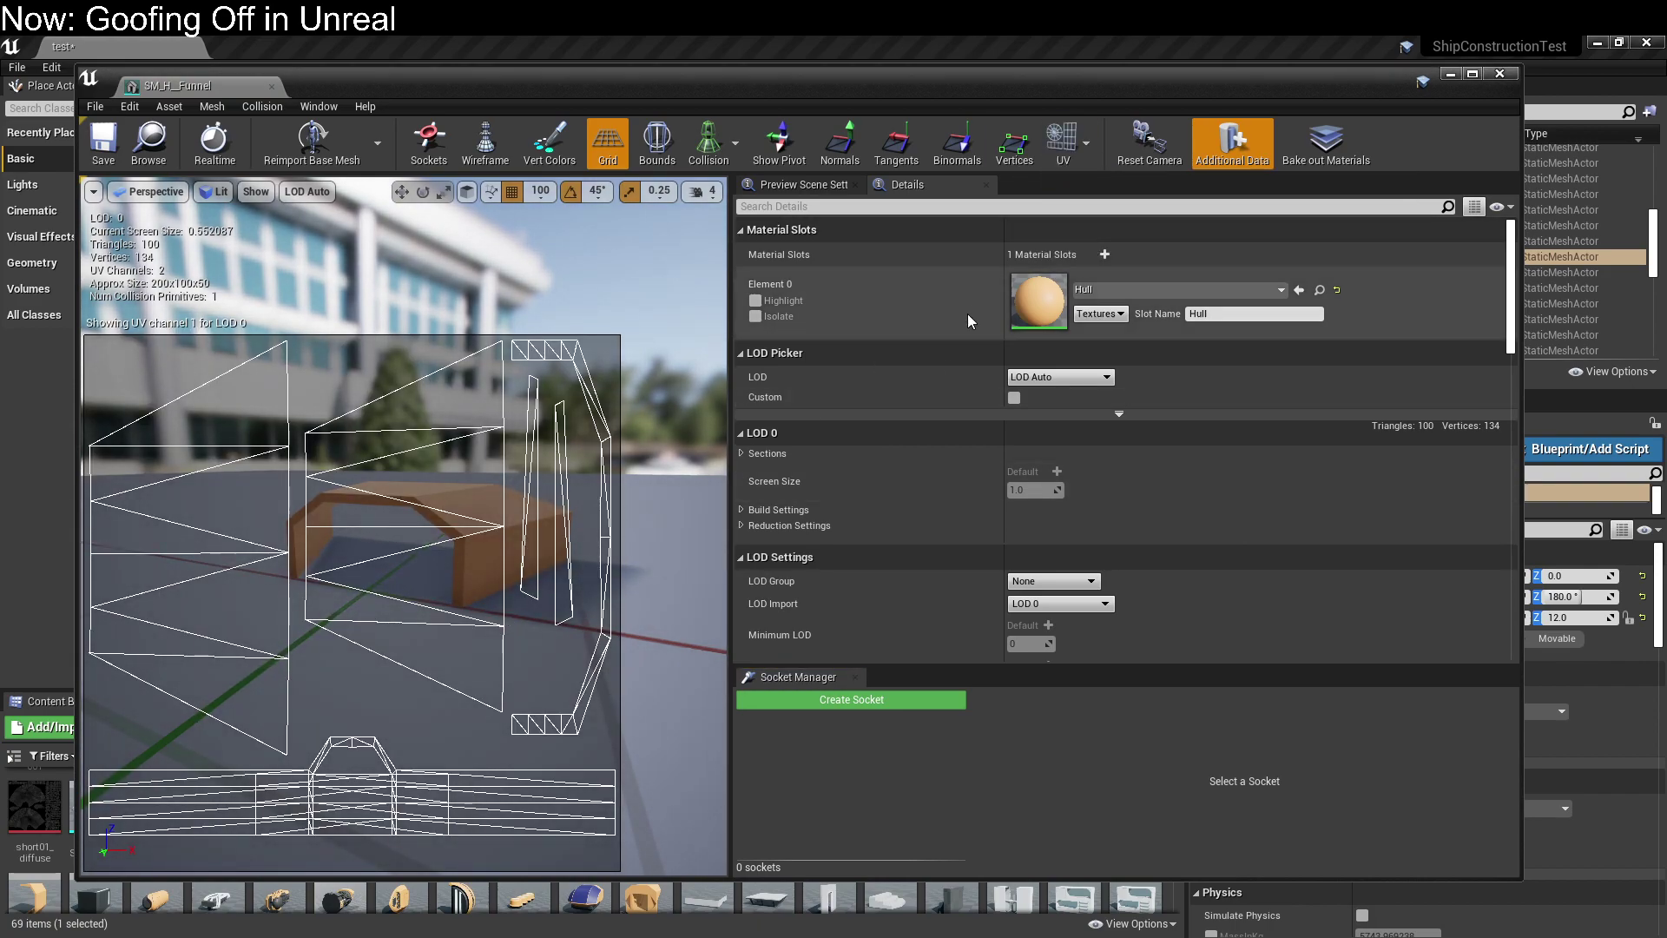
{"action": "left_click", "coordinate": [1077, 139]}
{"action": "left_click", "coordinate": [1079, 207]}
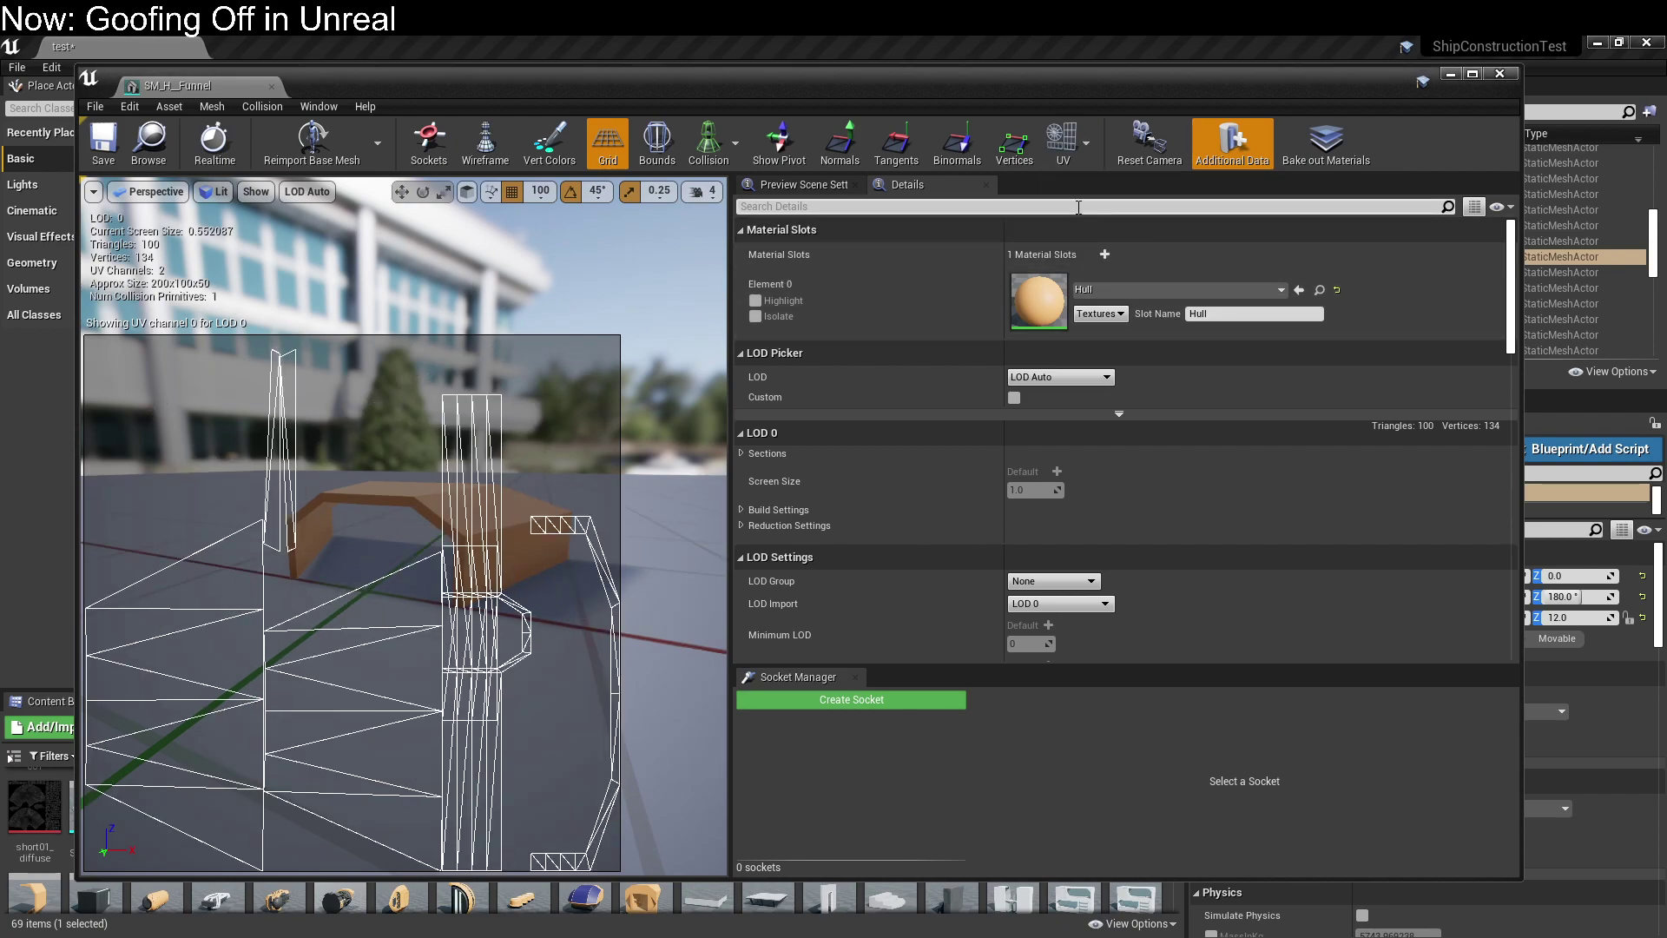
{"action": "left_click", "coordinate": [1090, 154]}
{"action": "left_click", "coordinate": [1087, 219]}
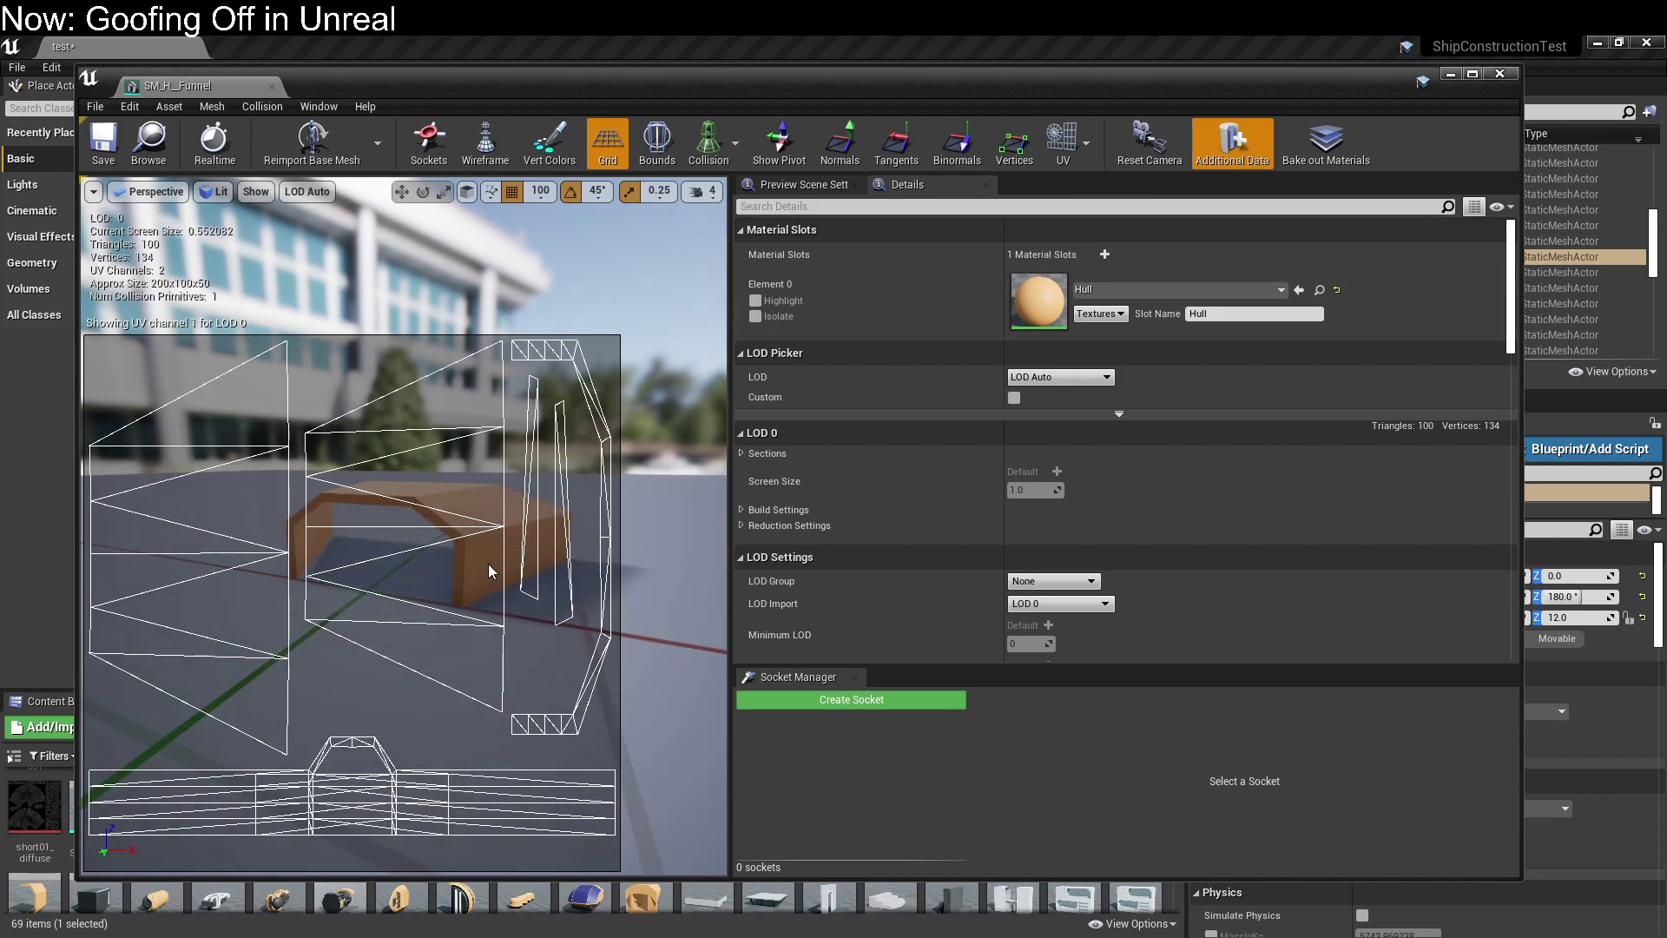
{"action": "scroll", "coordinate": [488, 565], "scroll_direction": "up", "scroll_amount": 3}
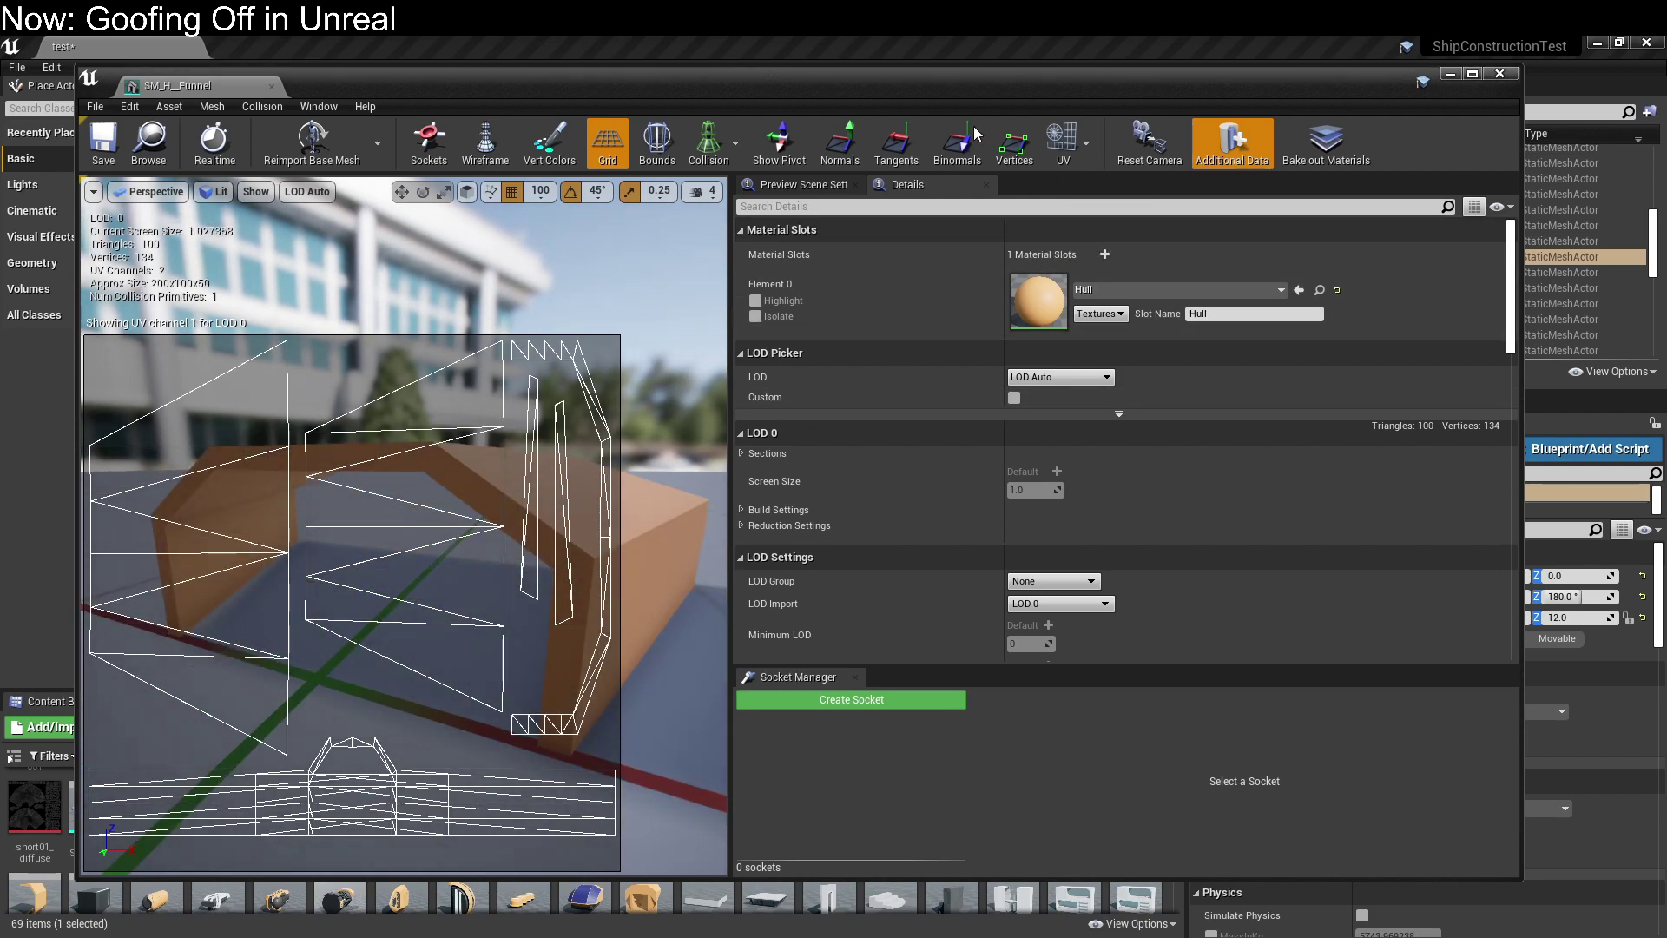
{"action": "left_click", "coordinate": [1501, 75]}
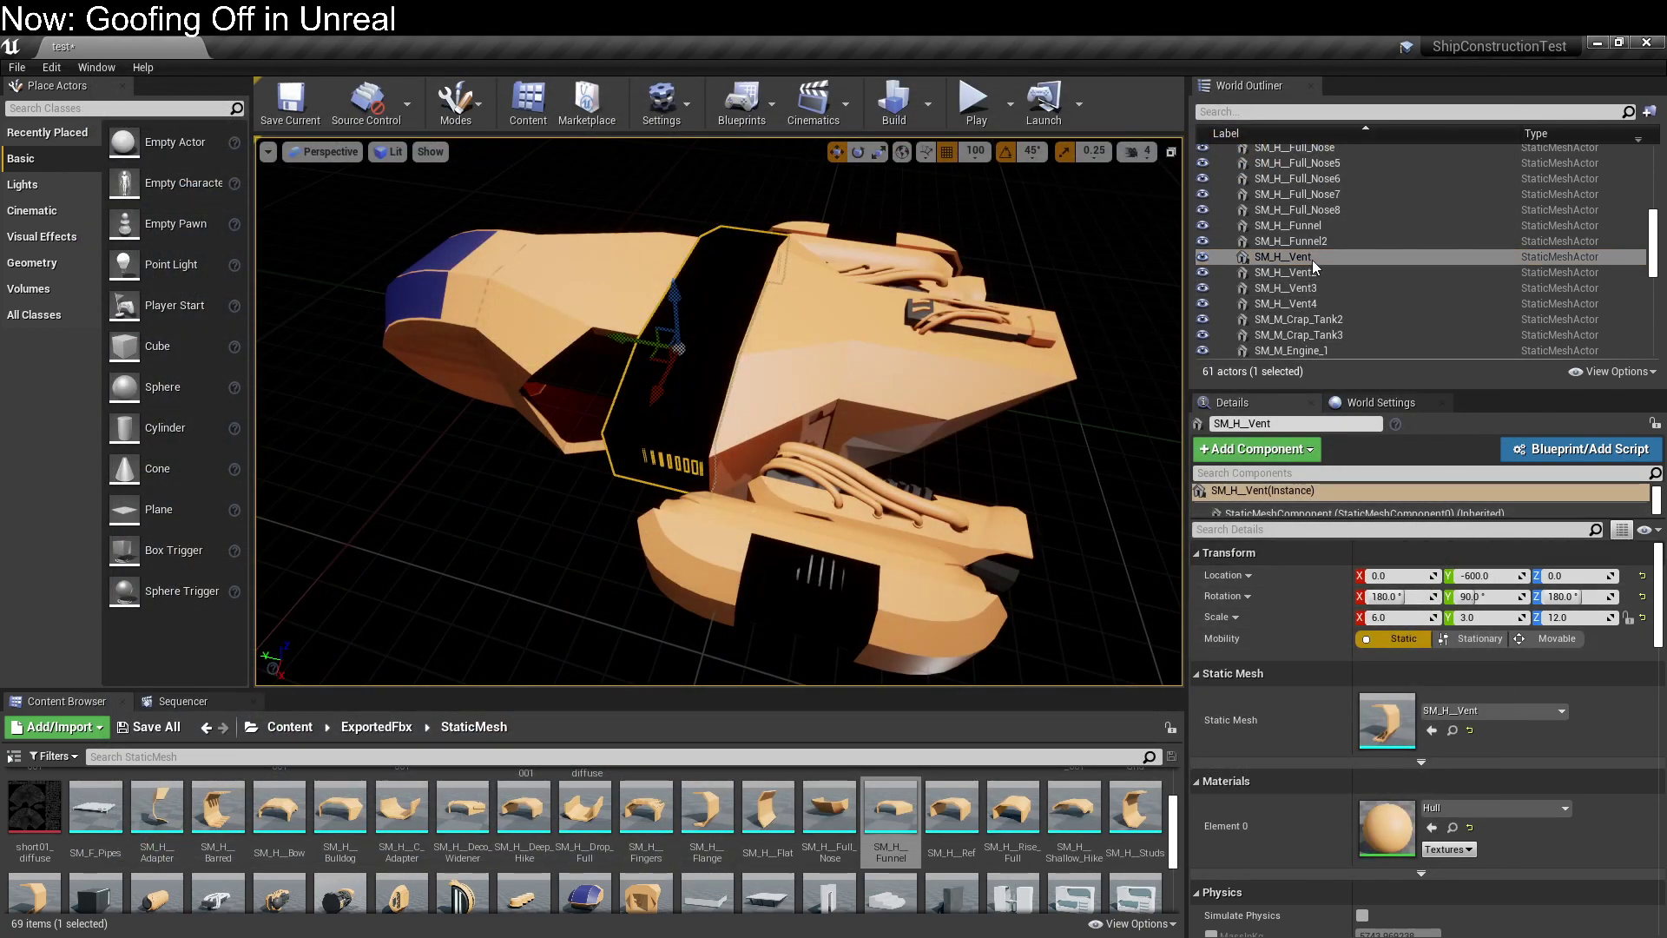
Focus on the SM_H__Funnel actor in the level, then select the SM_H__Vent actor to examine its lighting.
{"action": "double_click", "coordinate": [1303, 226]}
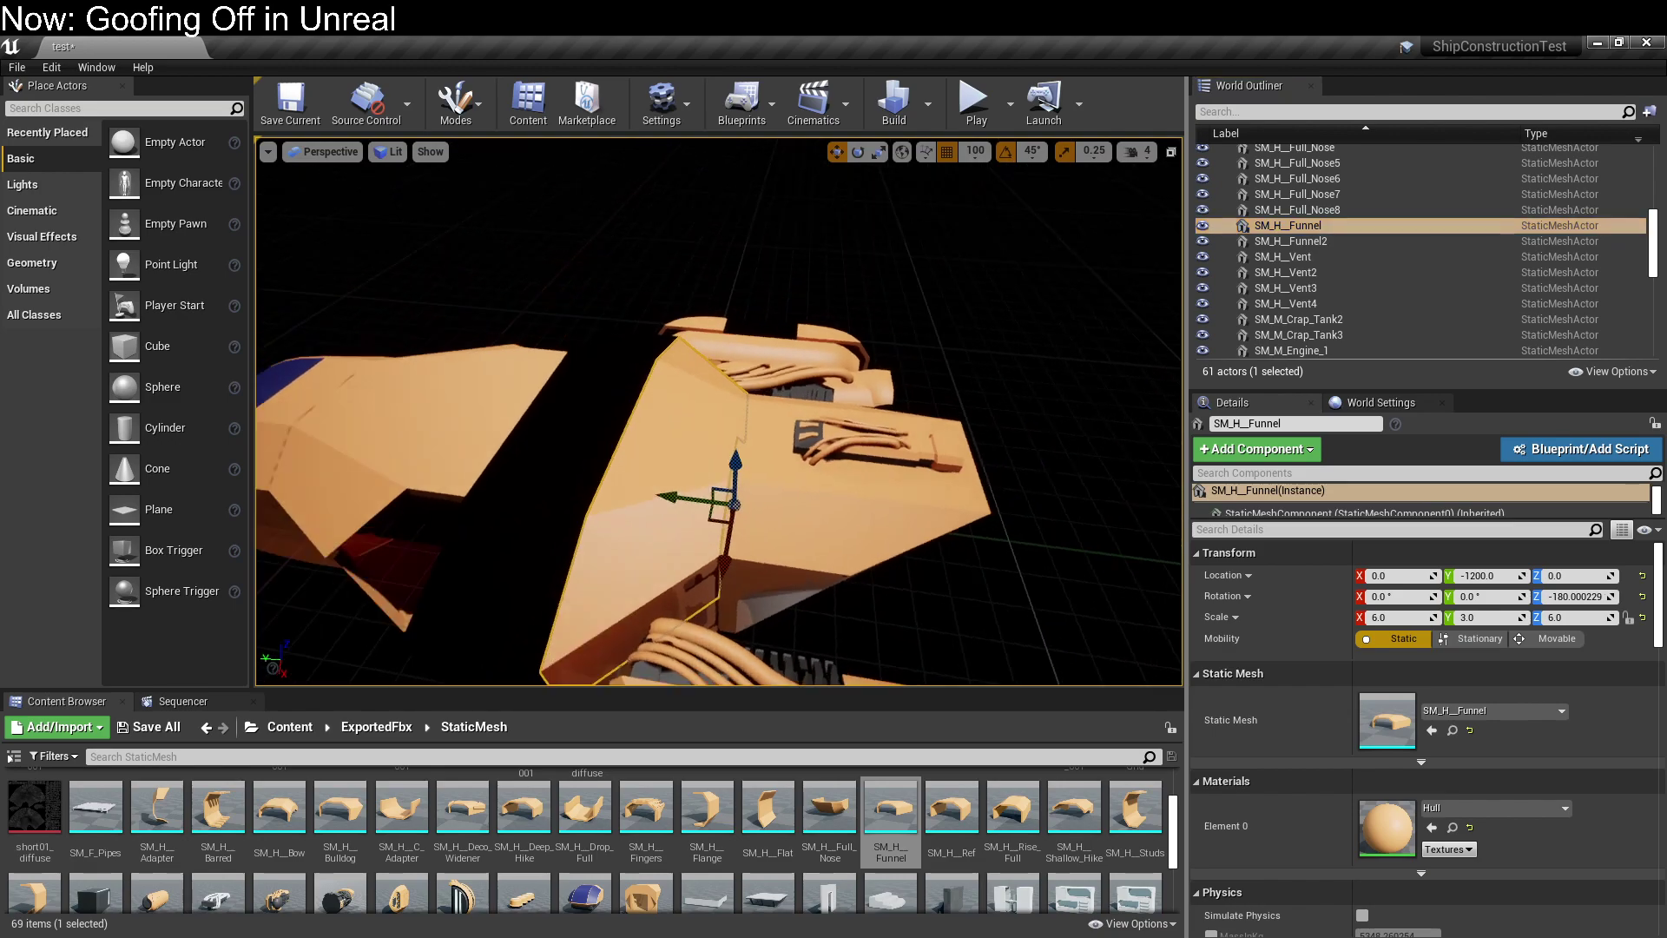
{"action": "scroll", "coordinate": [590, 834], "scroll_direction": "down", "scroll_amount": 1}
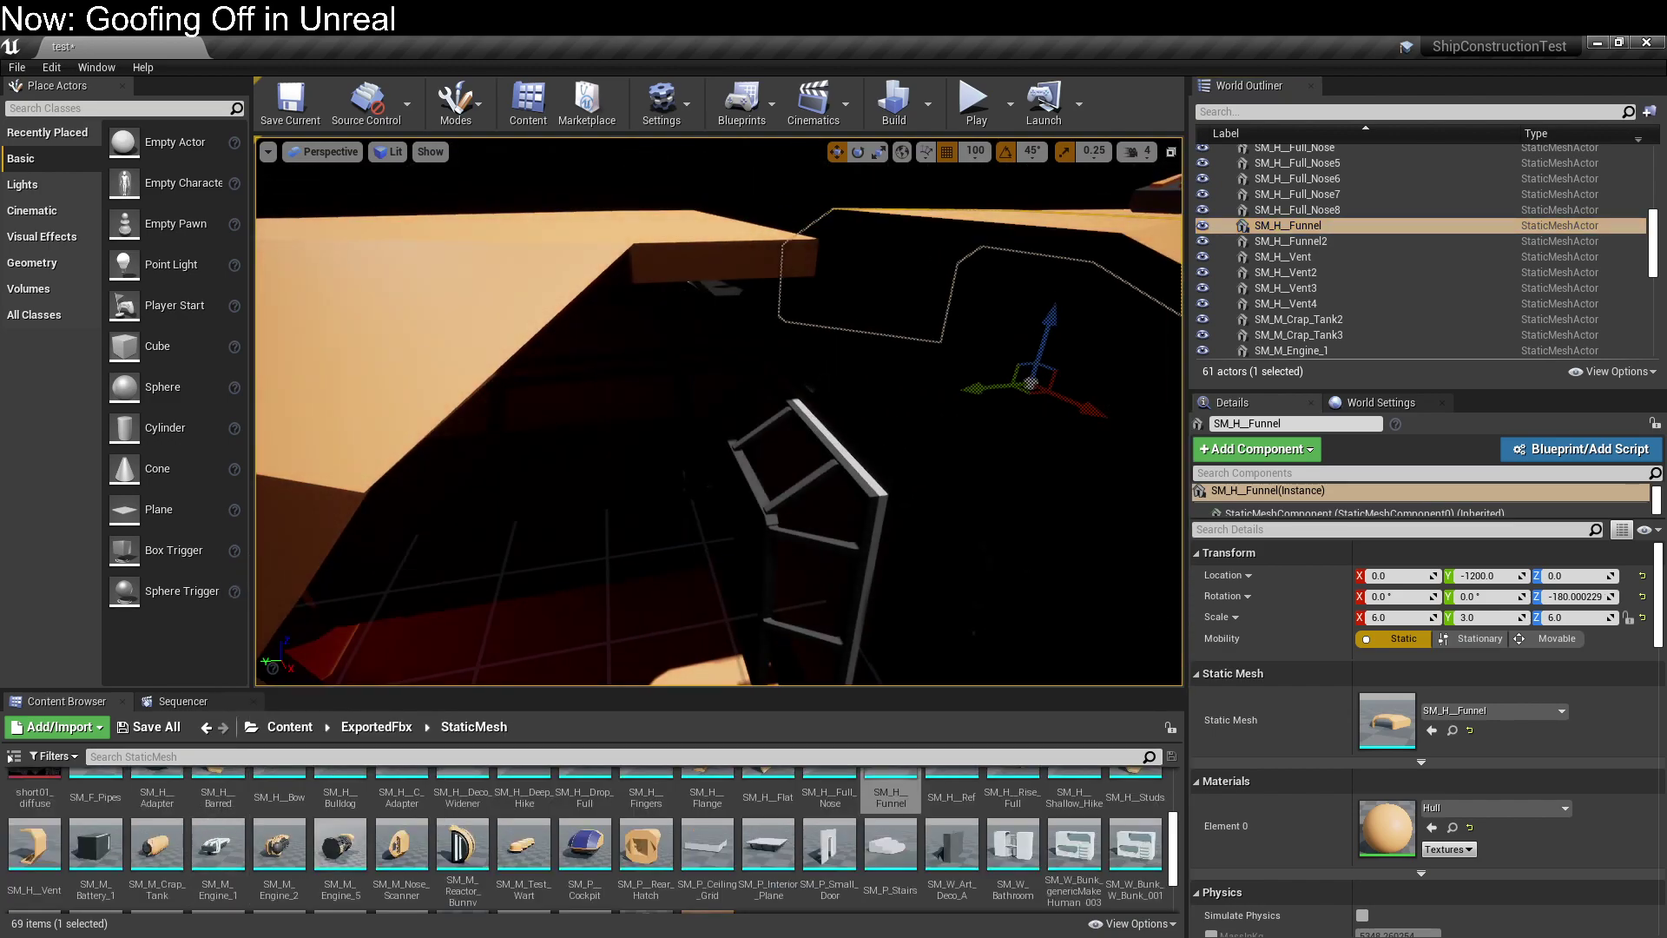
{"action": "left_click", "coordinate": [1283, 257]}
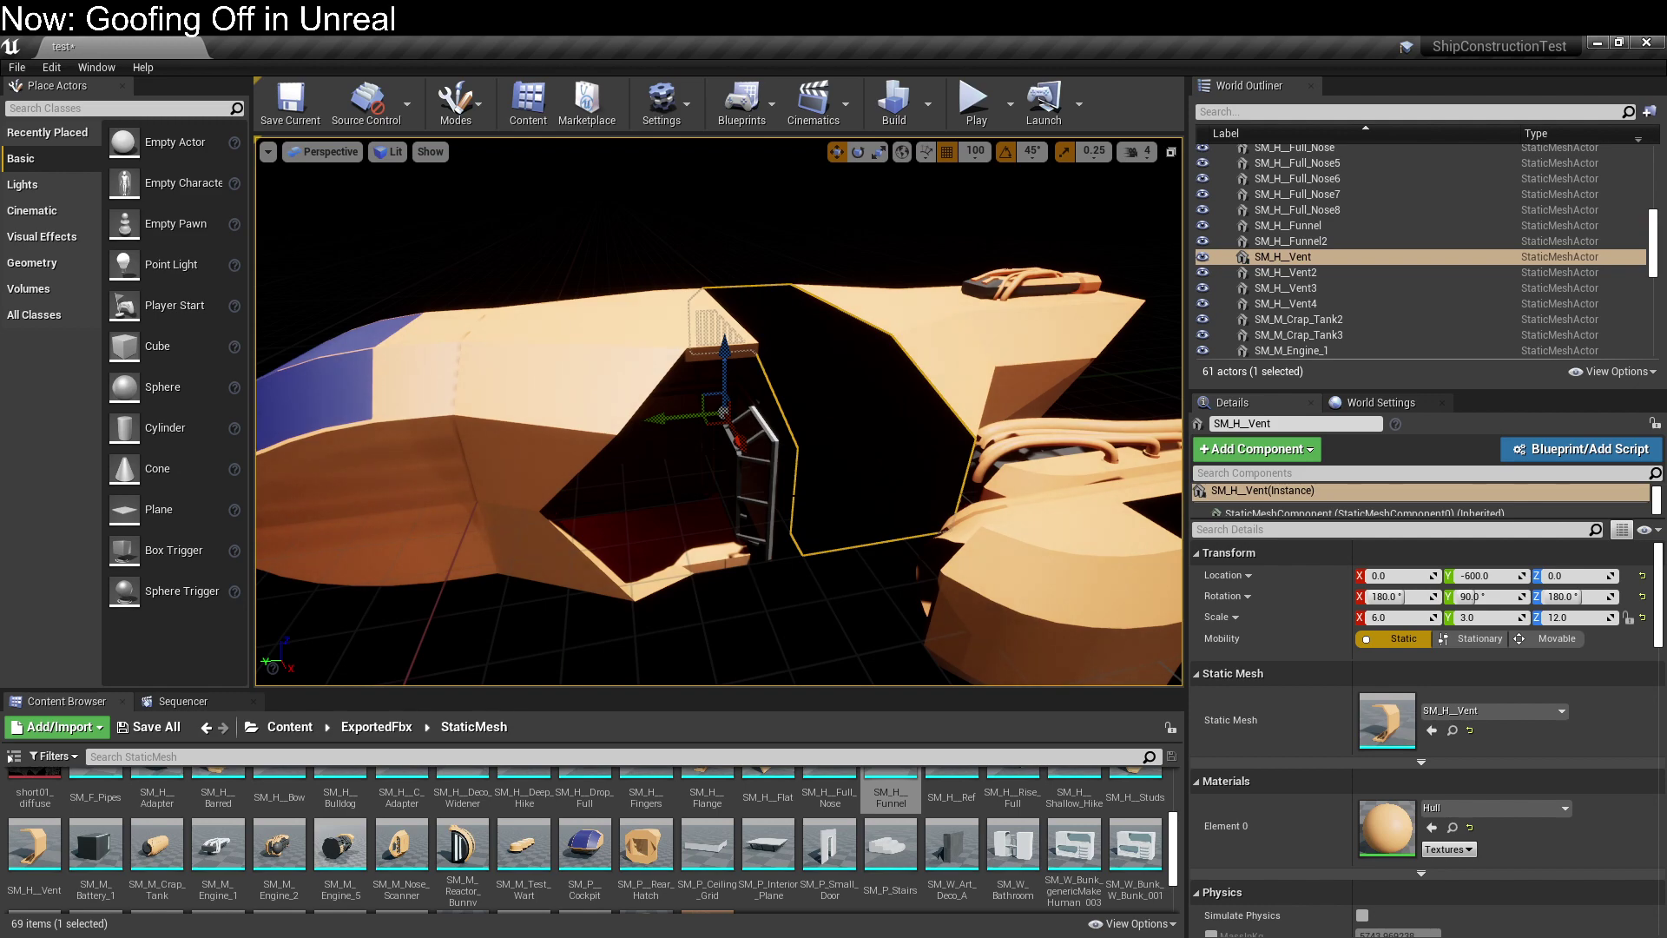
Switch to Blender, select the H [ Vent object, and move it about -17.8 m along the X axis.
{"action": "key", "text": "alt+Tab"}
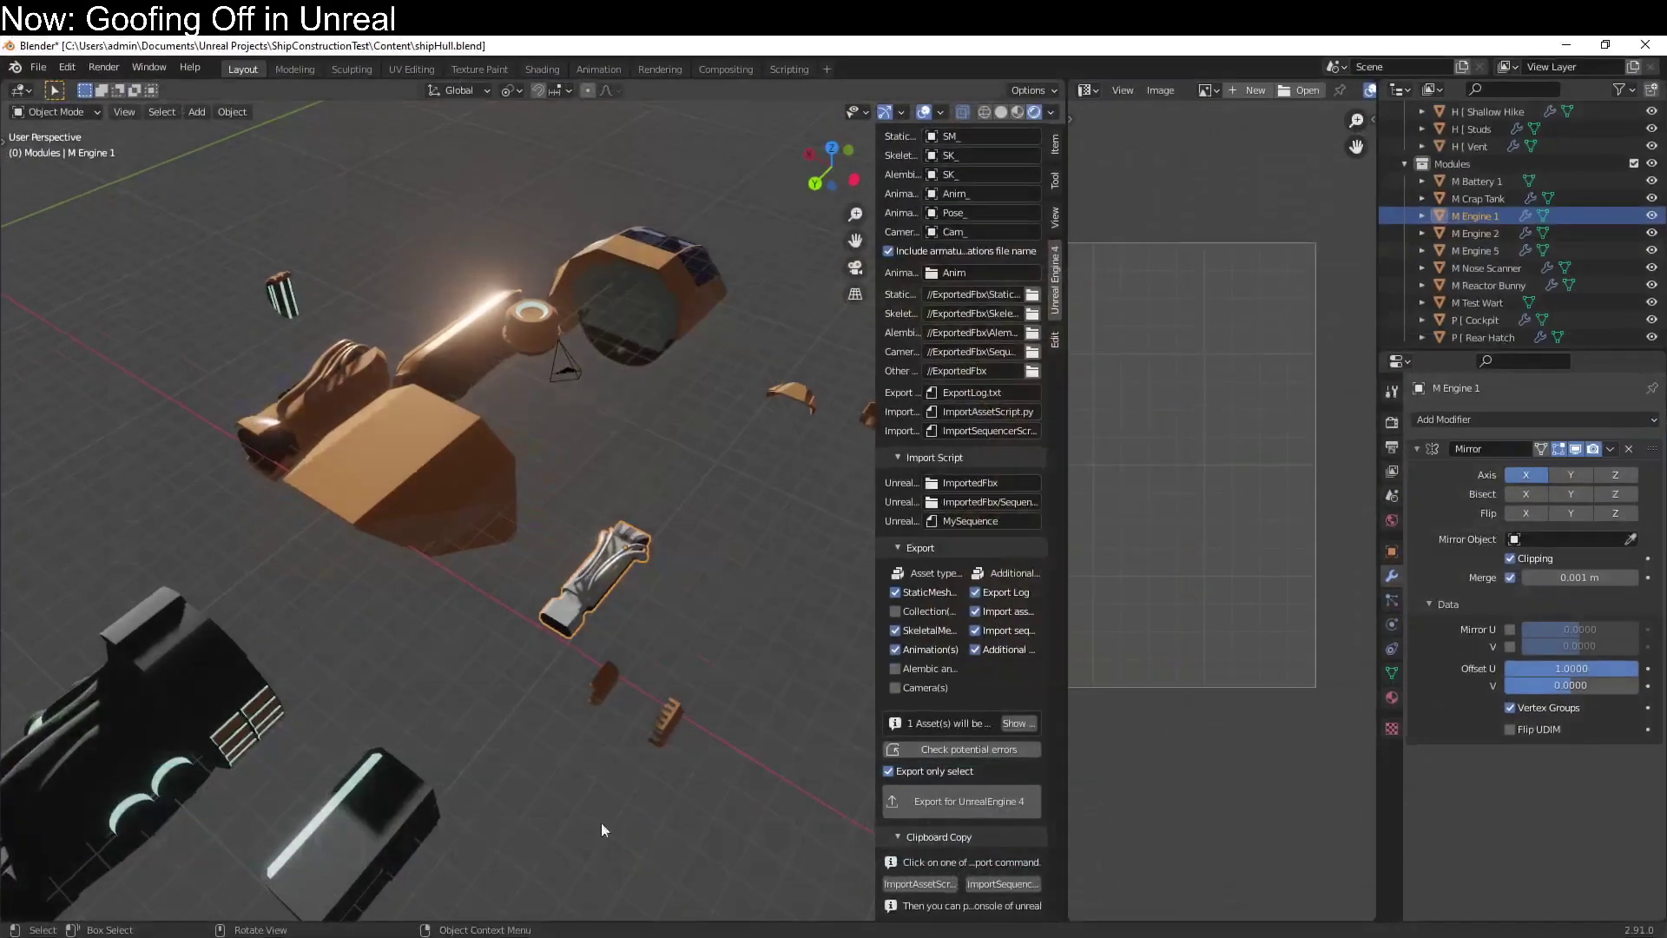
{"action": "scroll", "coordinate": [1483, 238], "scroll_direction": "up", "scroll_amount": 5}
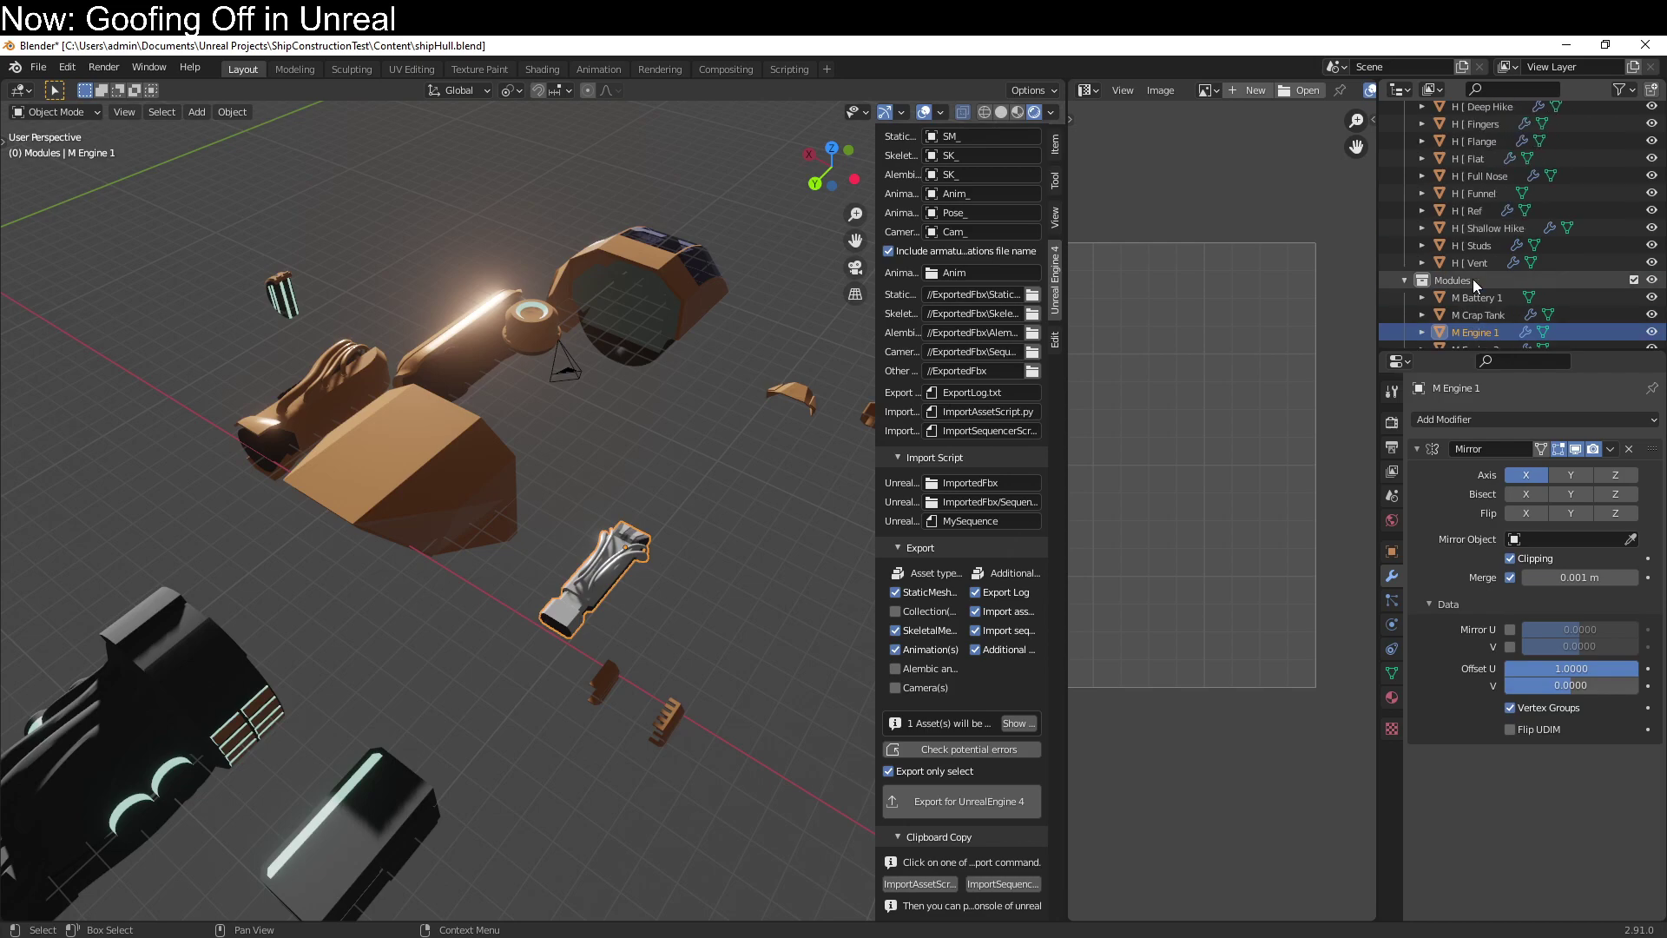
{"action": "double_click", "coordinate": [1476, 263]}
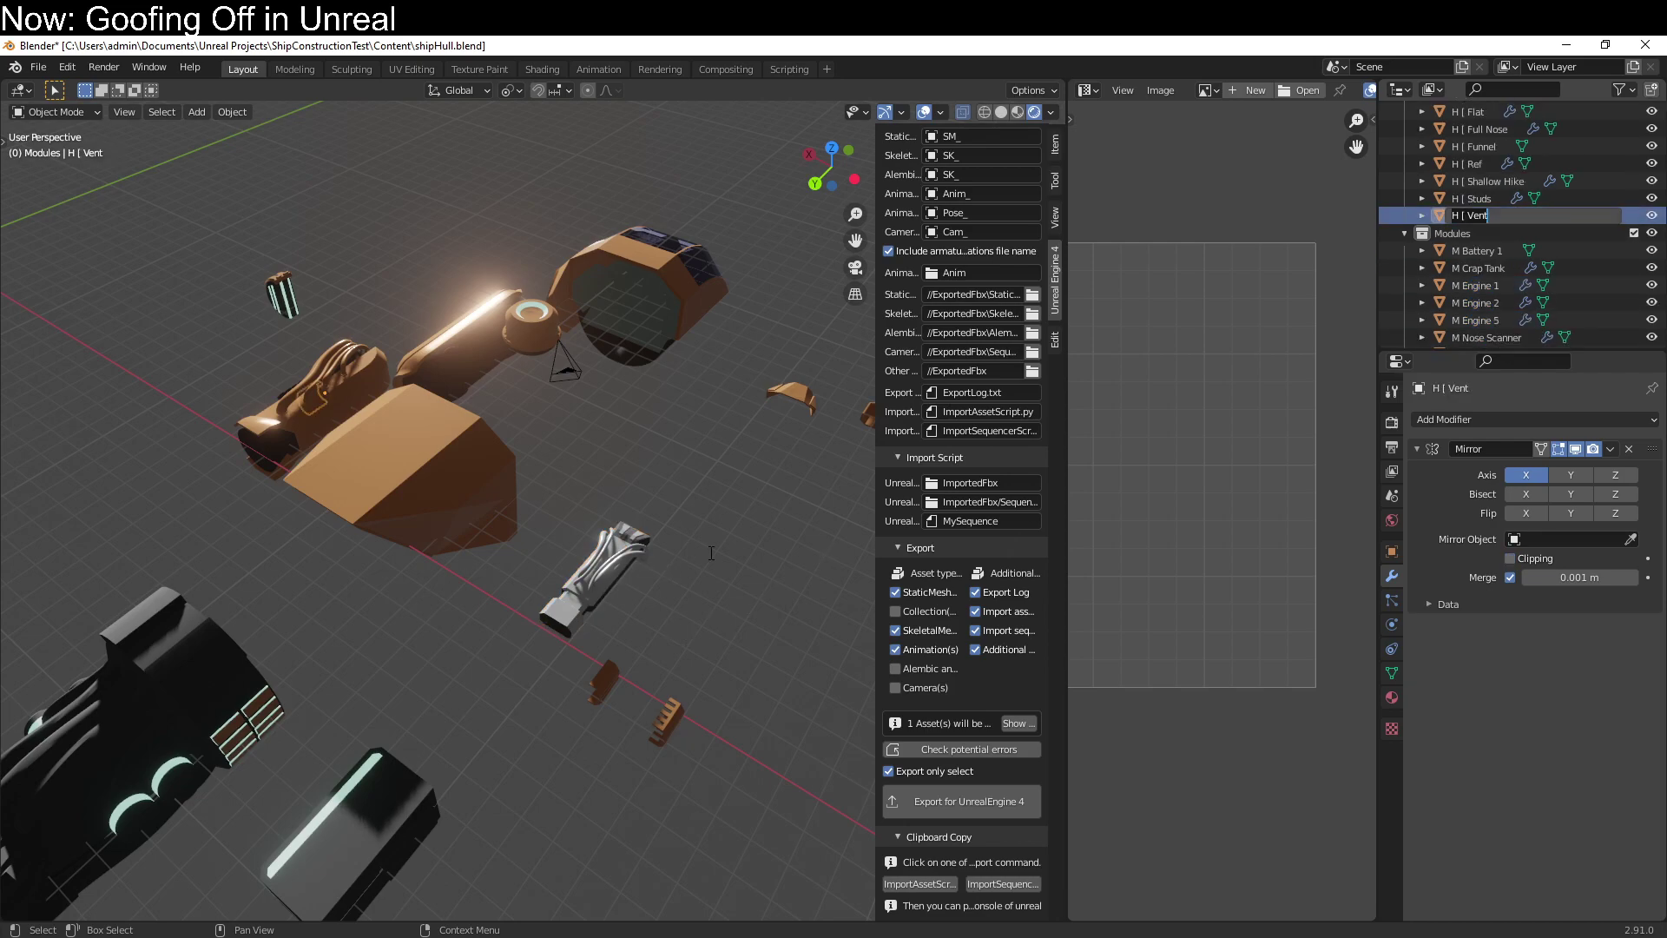
{"action": "key", "text": "Return"}
{"action": "key", "text": "g"}
{"action": "key", "text": "x"}
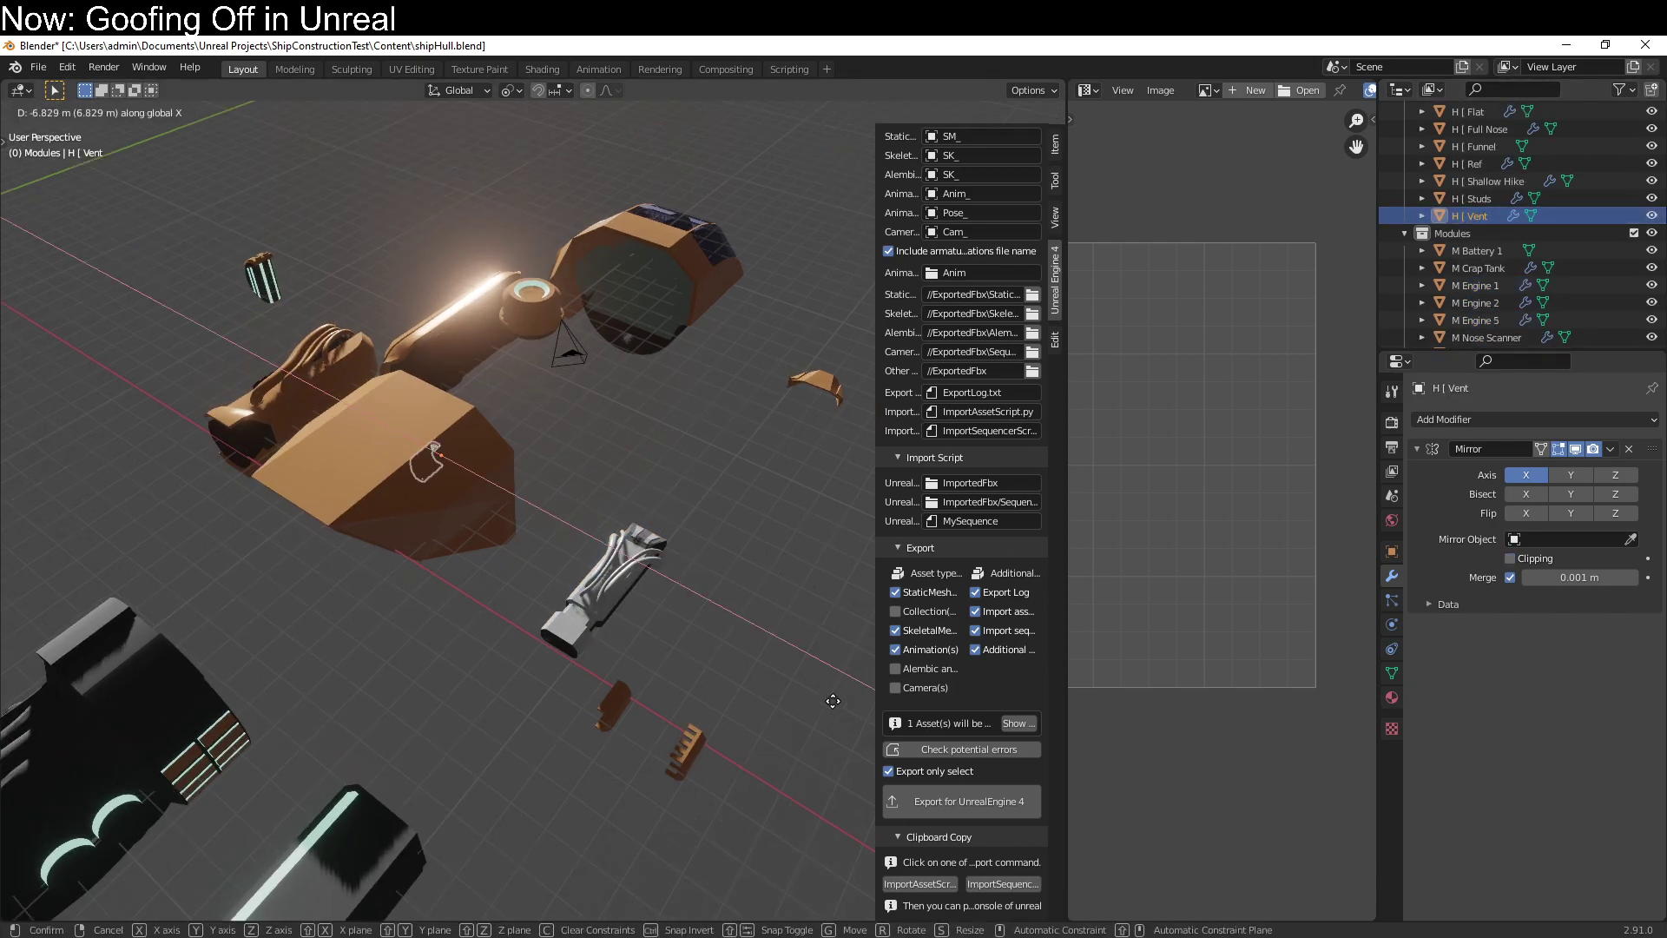
{"action": "left_click", "coordinate": [1190, 704]}
Set the Offset U of H [ Vent's Mirror modifier data to 1 and enter mesh editing.
{"action": "left_click", "coordinate": [1443, 606]}
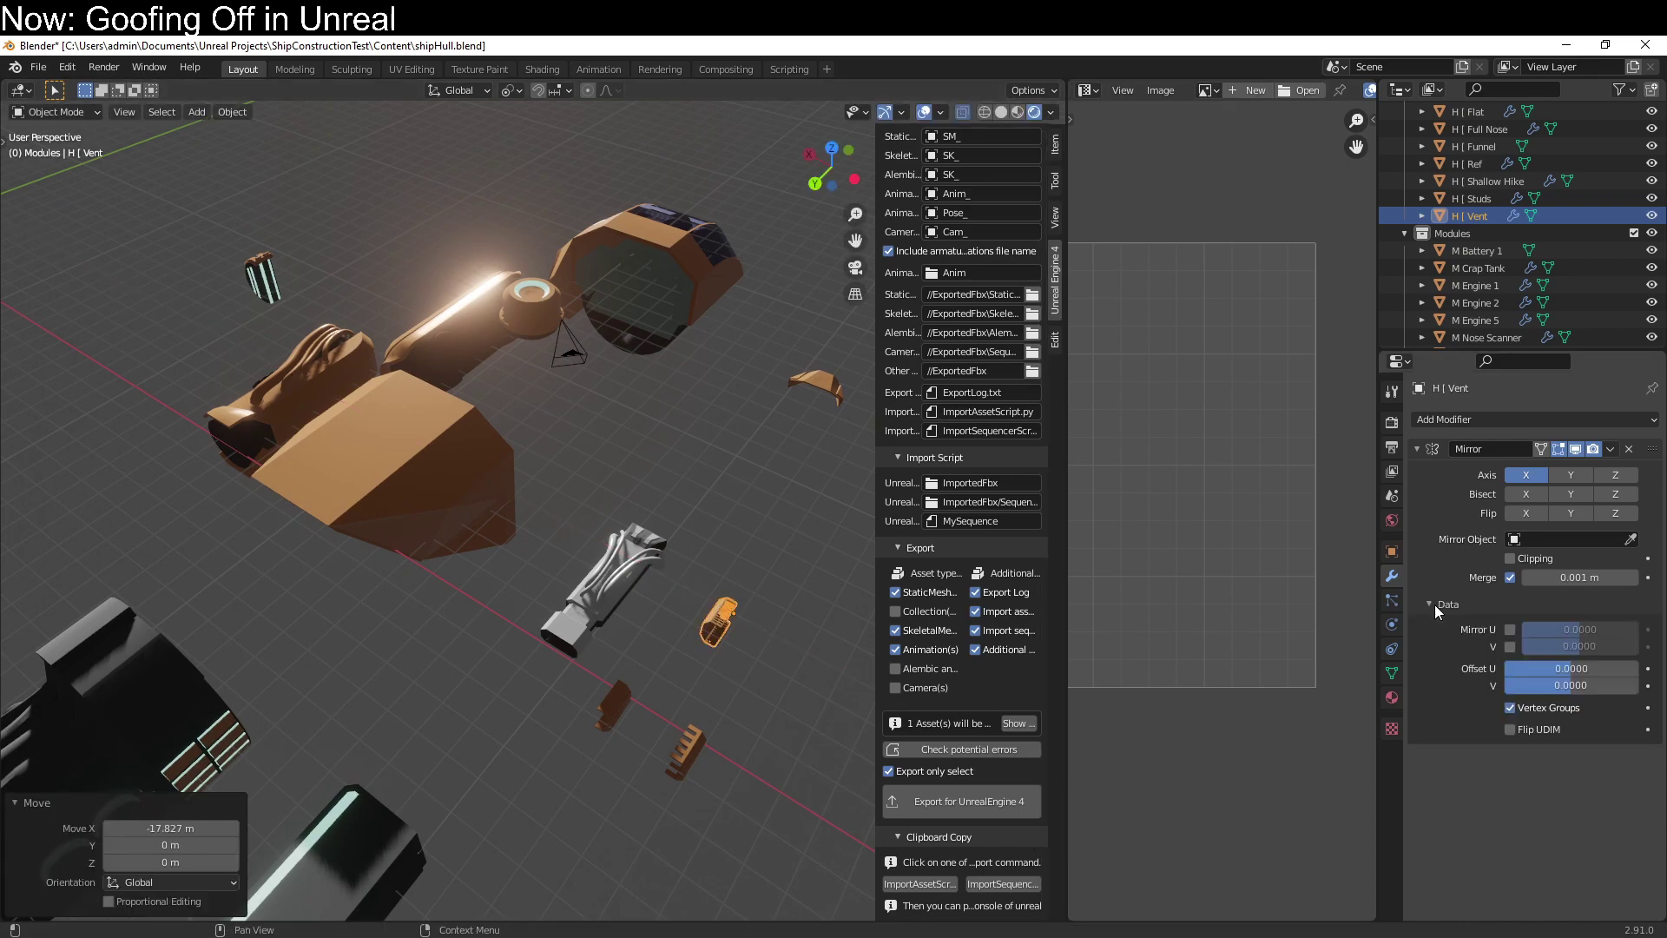
{"action": "left_click", "coordinate": [1543, 667]}
{"action": "key", "text": "Tab"}
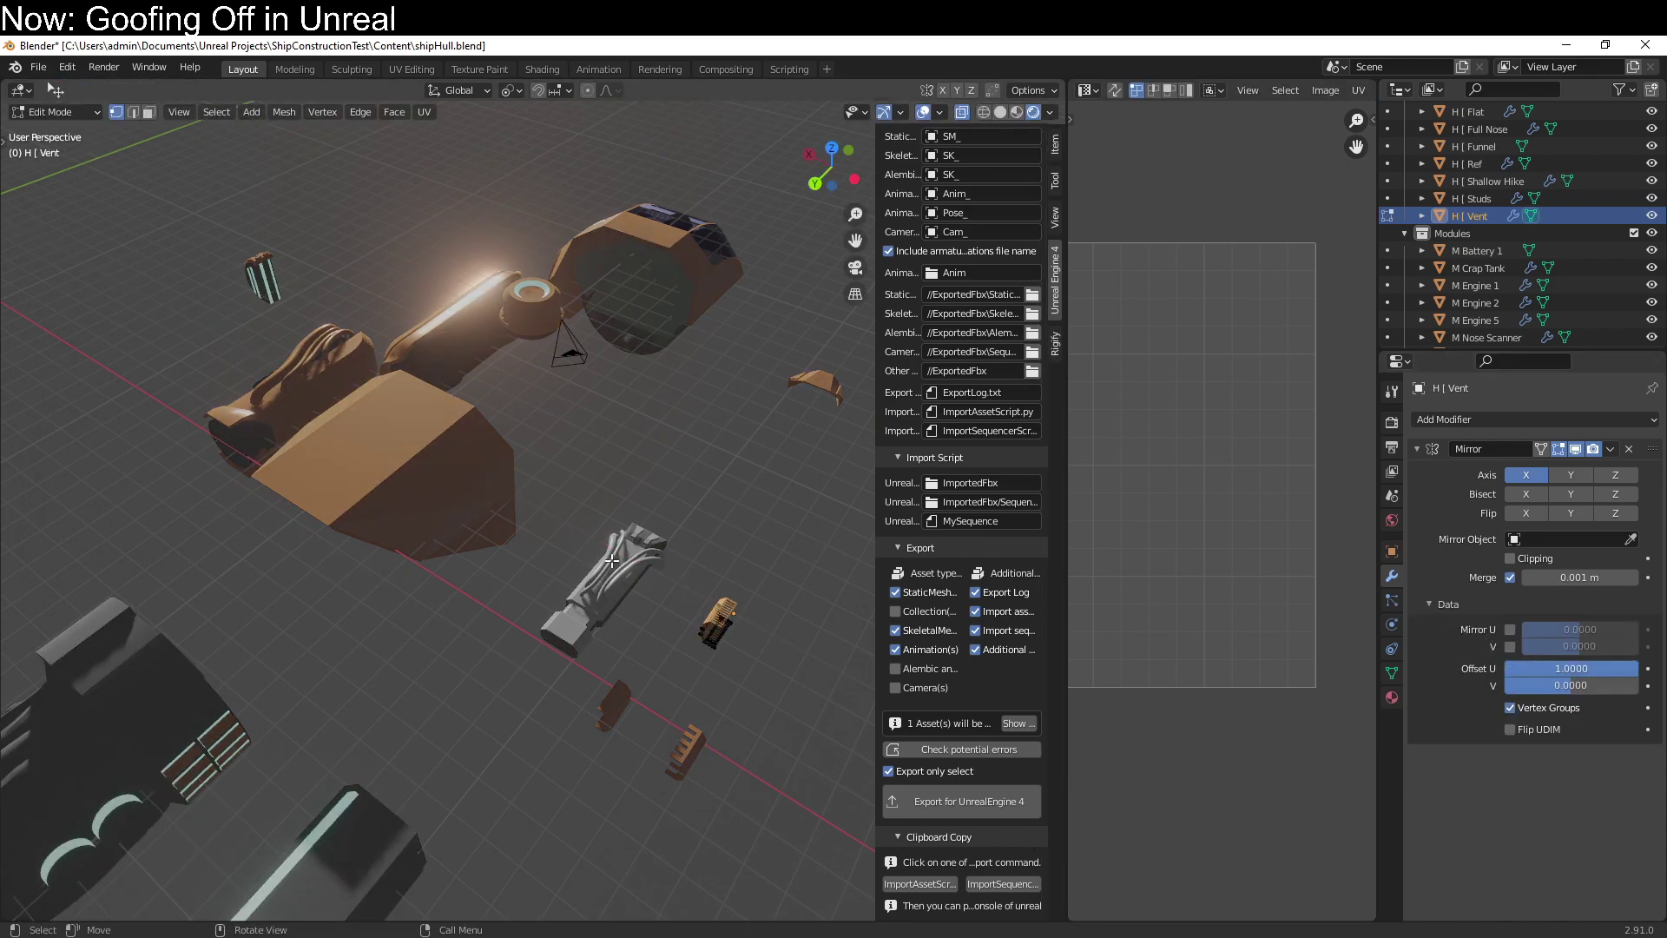
Unwrap H [ Vent with Smart UV Project at 66° and export it for Unreal Engine 4.
{"action": "key", "text": "u"}
{"action": "left_click", "coordinate": [613, 560]}
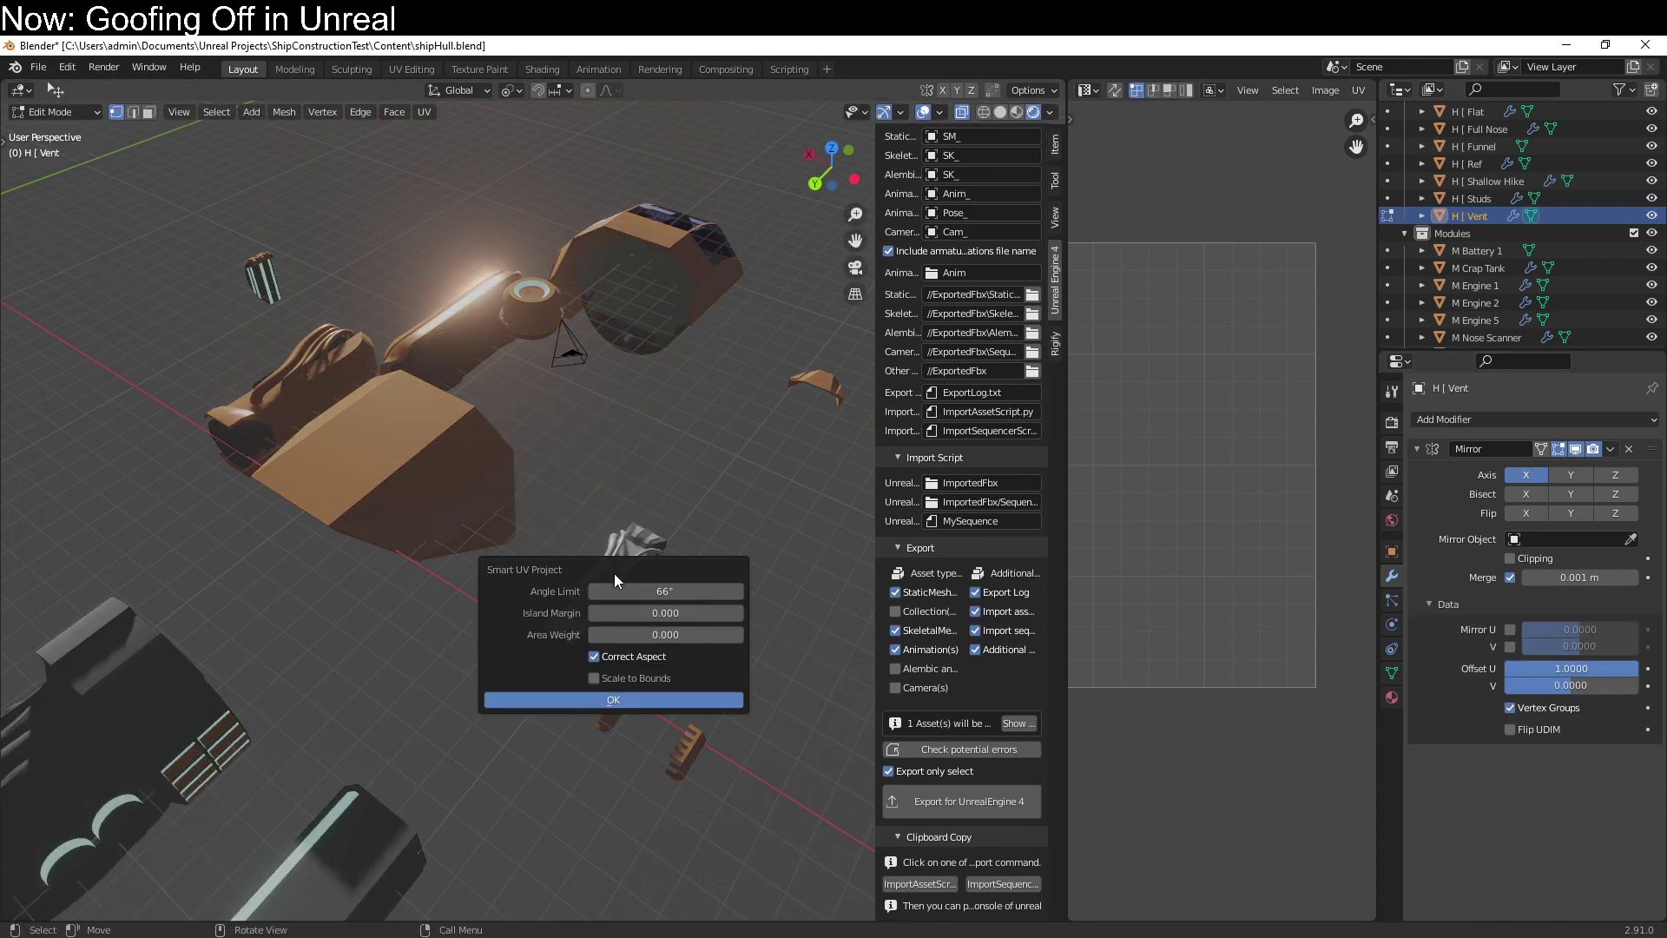
{"action": "left_click", "coordinate": [615, 701]}
{"action": "key", "text": "Tab"}
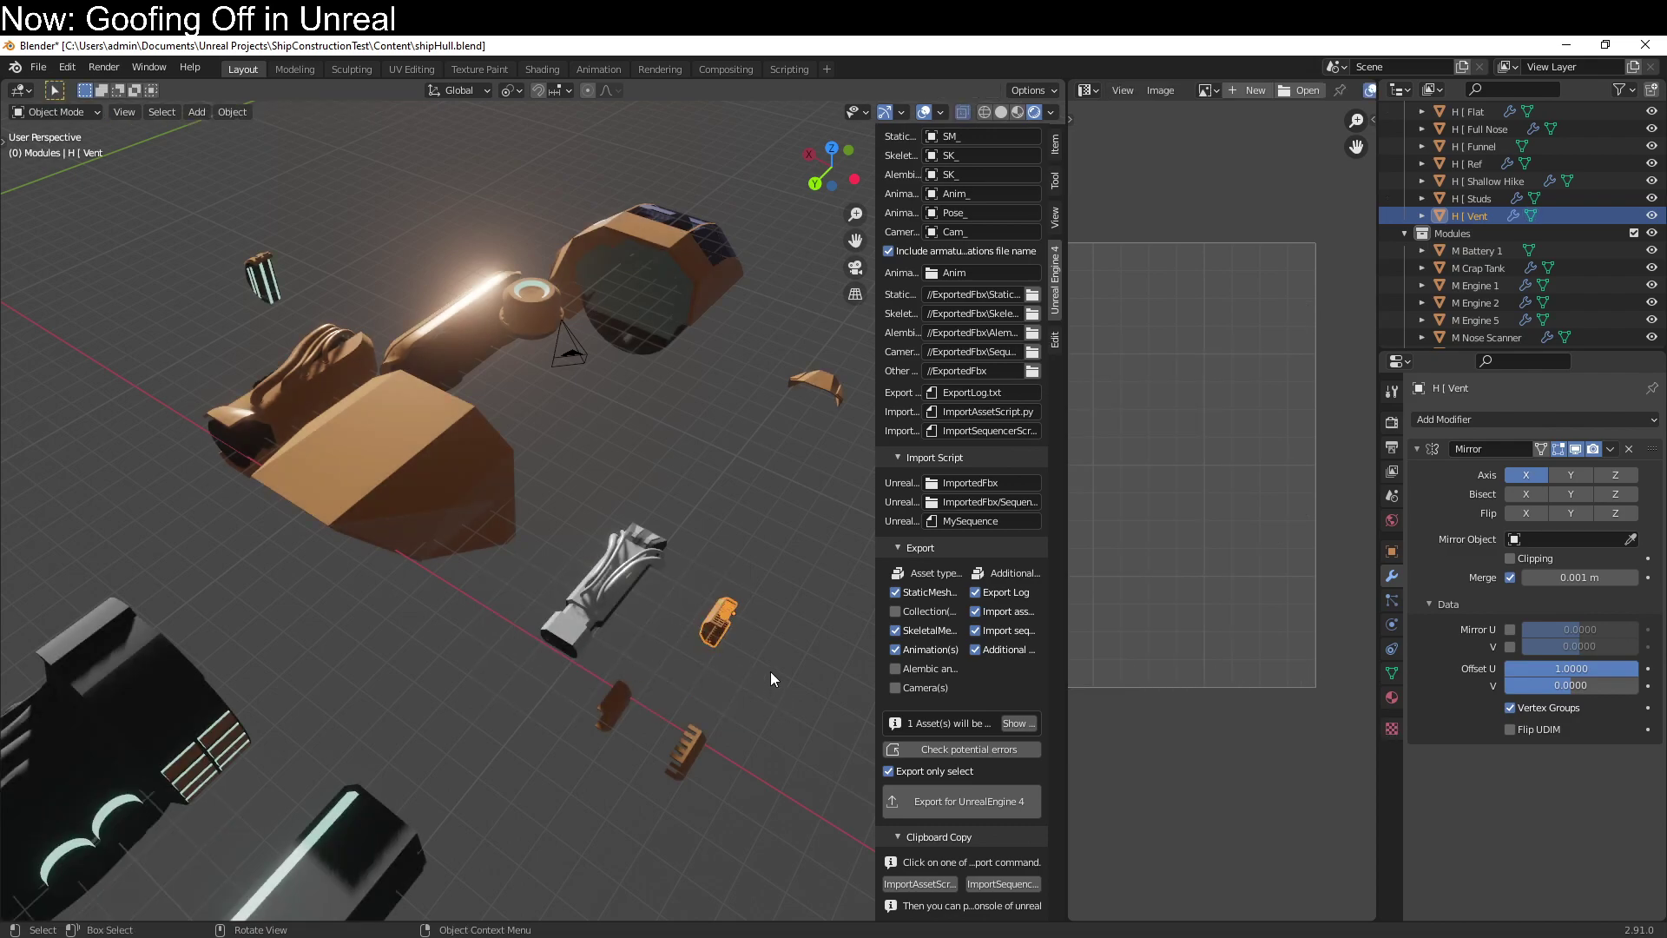
{"action": "middle_click_drag", "start_coordinate": [770, 674], "coordinate": [839, 743]}
{"action": "left_click", "coordinate": [961, 800]}
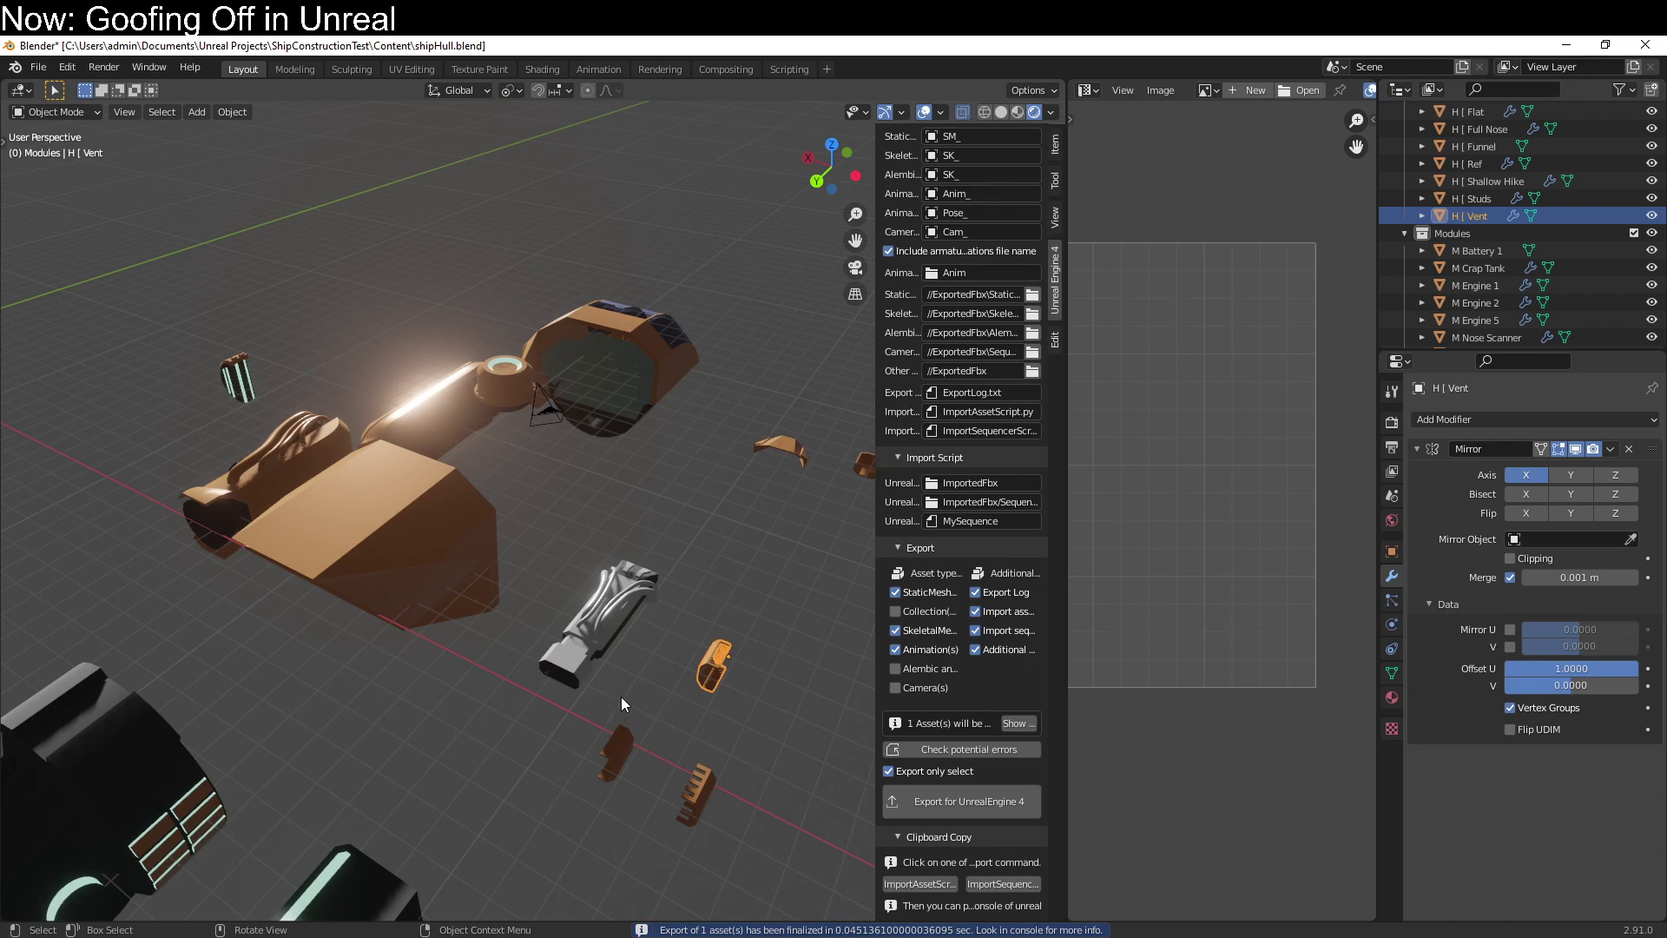
Check the H [ Deco Widener's Mirror modifier settings, then select the H [ Funnel object.
{"action": "middle_click_drag", "start_coordinate": [329, 596], "coordinate": [653, 476]}
{"action": "left_click", "coordinate": [732, 452]}
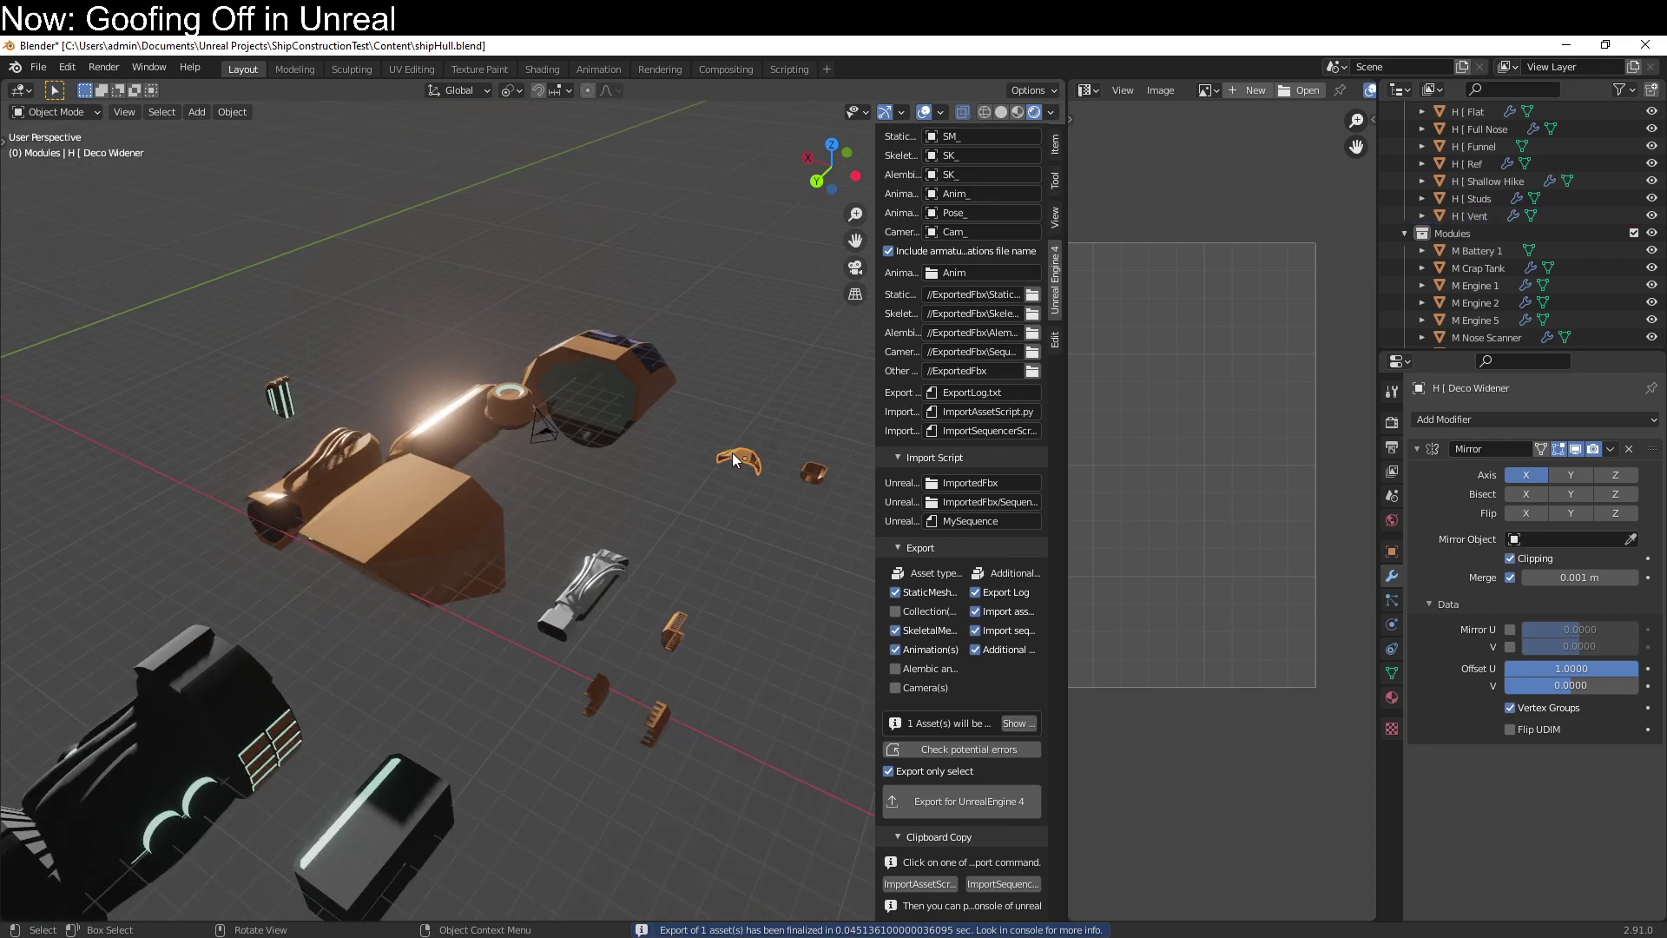
{"action": "scroll", "coordinate": [1482, 258], "scroll_direction": "up", "scroll_amount": 5}
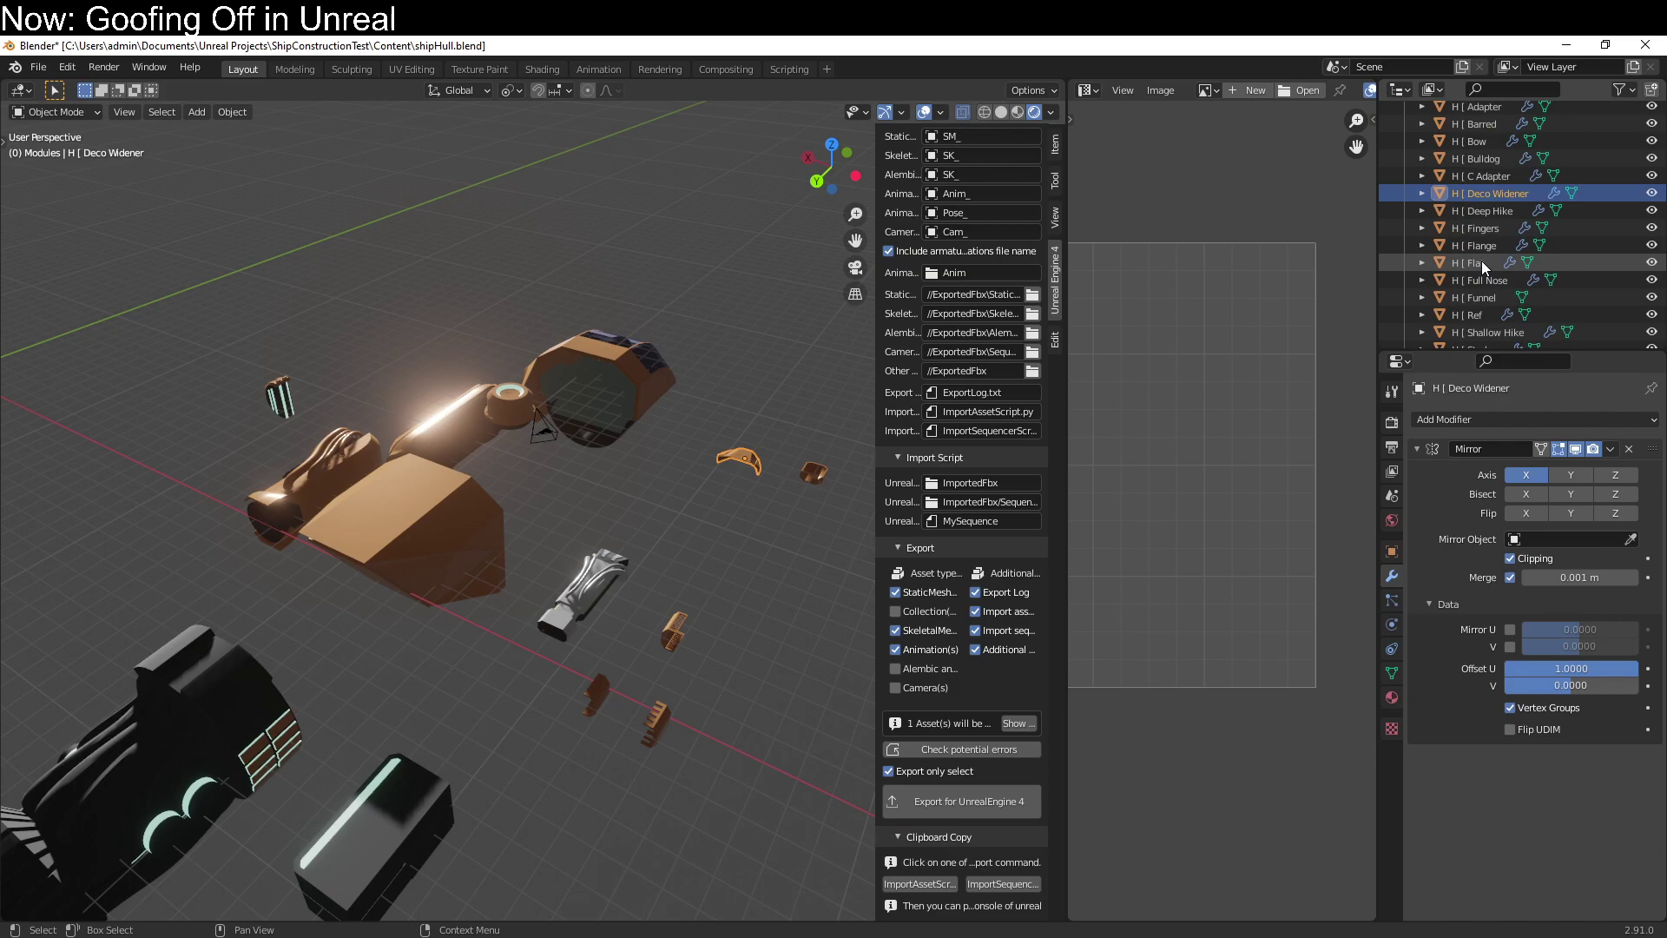
{"action": "left_click", "coordinate": [1481, 297]}
{"action": "middle_click_drag", "start_coordinate": [450, 632], "coordinate": [391, 564], "text": "shift"}
{"action": "key", "text": "g"}
{"action": "right_click", "coordinate": [366, 582]}
Frame H [ Funnel in top orthographic view and open its mesh for editing.
{"action": "scroll", "coordinate": [523, 644], "scroll_direction": "up", "scroll_amount": 5}
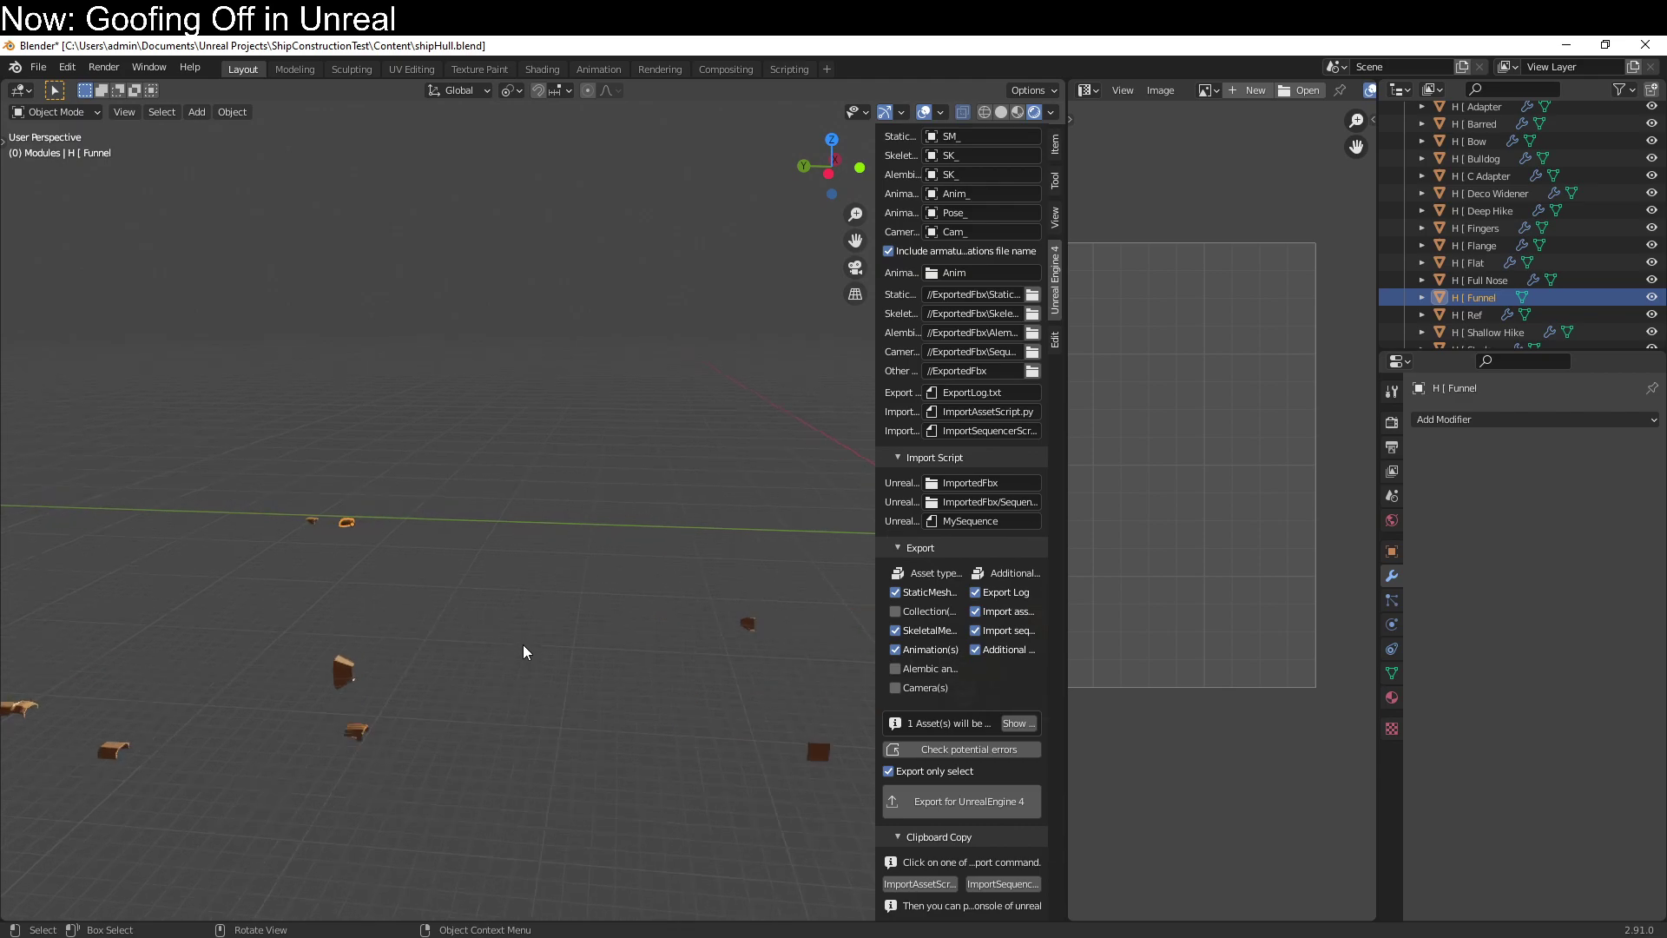
{"action": "key", "text": "KP_Decimal"}
{"action": "key", "text": "KP_7"}
{"action": "scroll", "coordinate": [523, 644], "scroll_direction": "down", "scroll_amount": 2}
{"action": "key", "text": "Tab"}
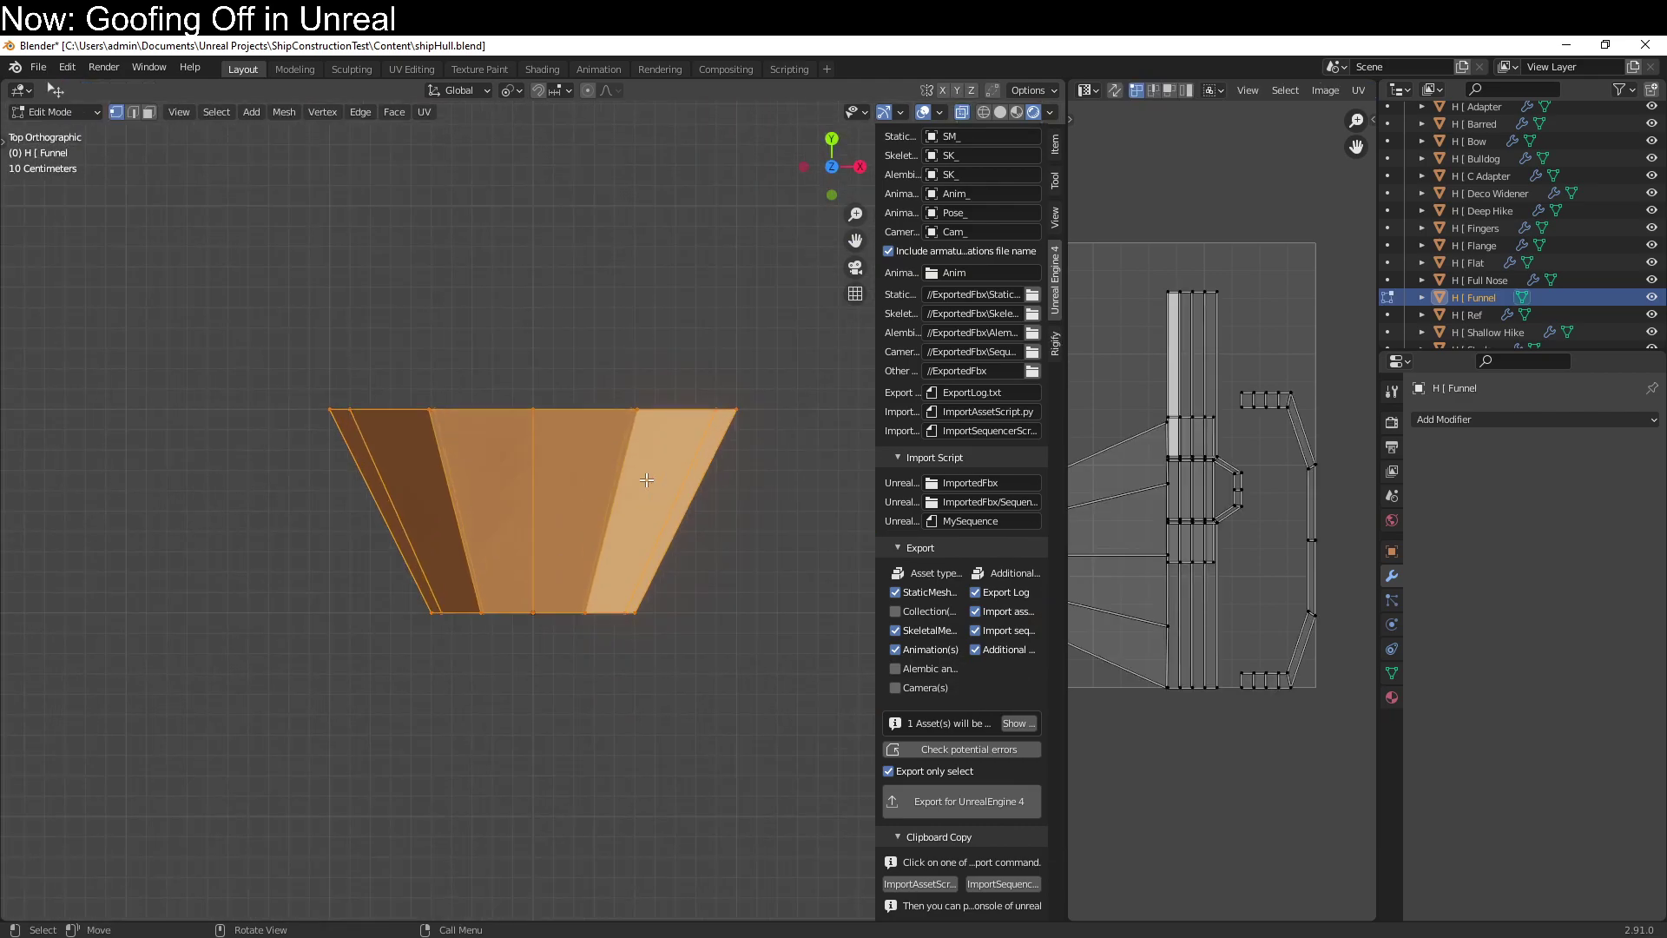
Clear the selection and delete the vertices on the positive X half of H [ Funnel.
{"action": "key", "text": "alt+a"}
{"action": "left_click_drag", "start_coordinate": [573, 368], "coordinate": [754, 695]}
{"action": "key", "text": "x"}
{"action": "left_click", "coordinate": [742, 663]}
{"action": "left_click_drag", "start_coordinate": [575, 374], "coordinate": [845, 717]}
{"action": "key", "text": "x"}
{"action": "key", "text": "Escape"}
Box-select the remaining positive X half of the funnel and delete more of its vertices.
{"action": "key", "text": "b"}
{"action": "left_click_drag", "start_coordinate": [602, 372], "coordinate": [759, 685]}
{"action": "key", "text": "x"}
{"action": "key", "text": "Escape"}
{"action": "key", "text": "b"}
{"action": "left_click_drag", "start_coordinate": [595, 329], "coordinate": [790, 674]}
{"action": "key", "text": "x"}
{"action": "left_click", "coordinate": [791, 676]}
{"action": "key", "text": "x"}
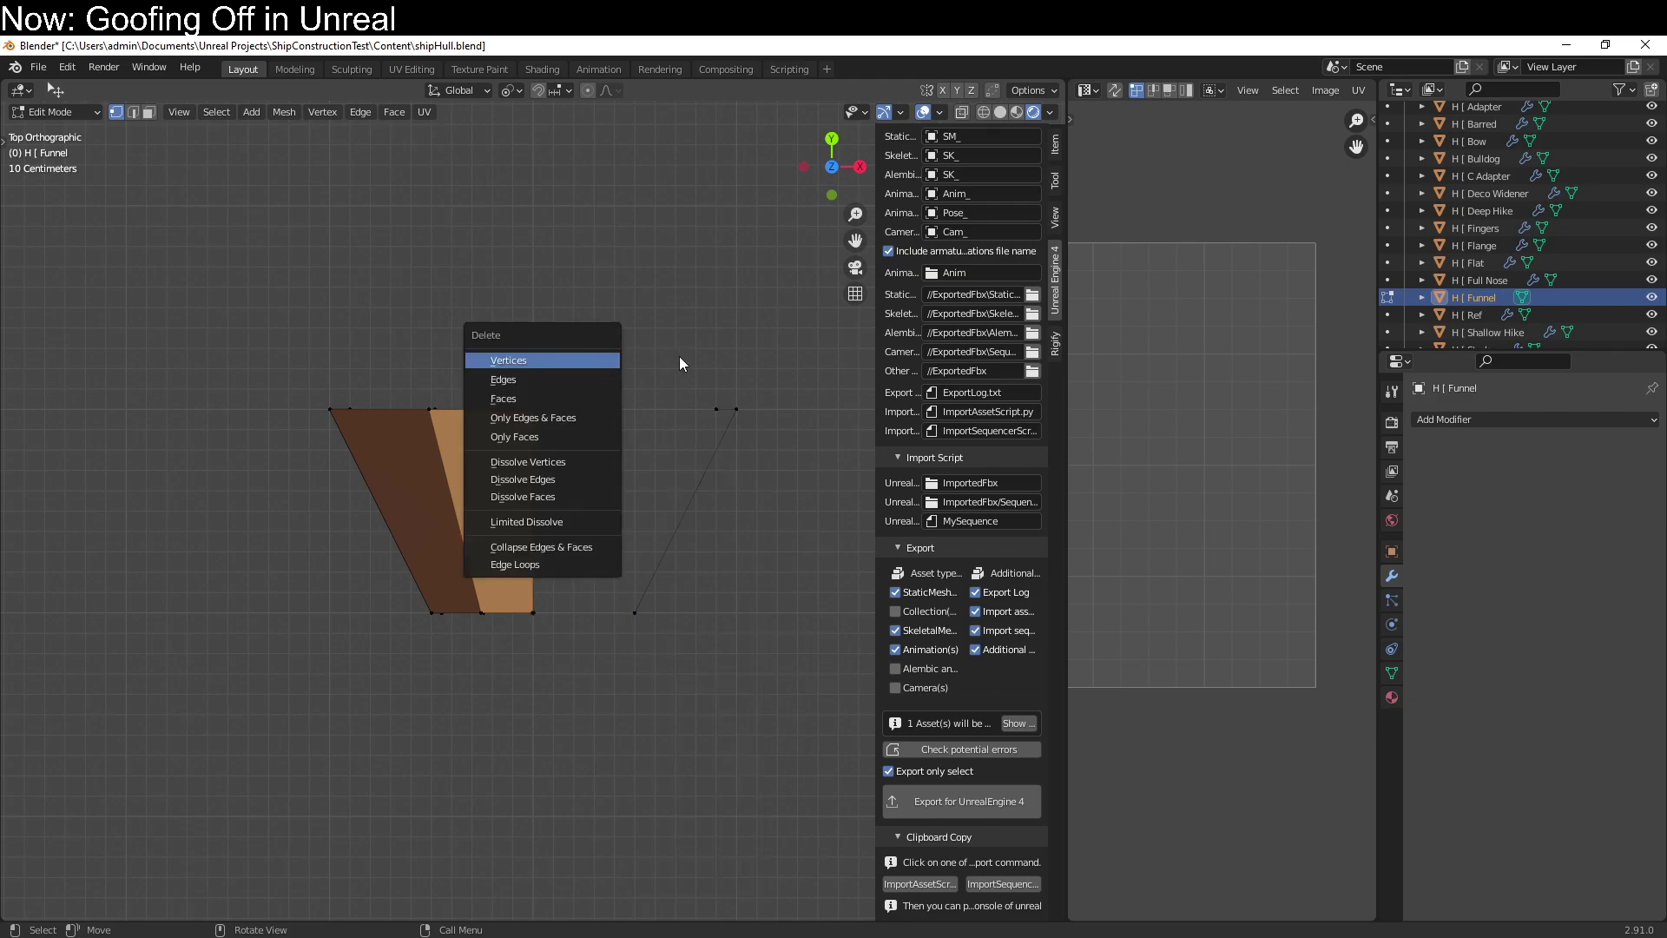
{"action": "key", "text": "Escape"}
Delete the leftover vertices beyond the funnel's centre line so only the negative X half remains.
{"action": "key", "text": "a"}
{"action": "key", "text": "alt+a"}
{"action": "key", "text": "b"}
{"action": "left_click_drag", "start_coordinate": [596, 369], "coordinate": [804, 695]}
{"action": "key", "text": "x"}
{"action": "left_click", "coordinate": [804, 696]}
Add a Mirror modifier on the X axis to H [ Funnel with its data Offset U set to 1.
{"action": "middle_click_drag", "start_coordinate": [804, 695], "coordinate": [486, 599]}
{"action": "left_click", "coordinate": [1493, 419]}
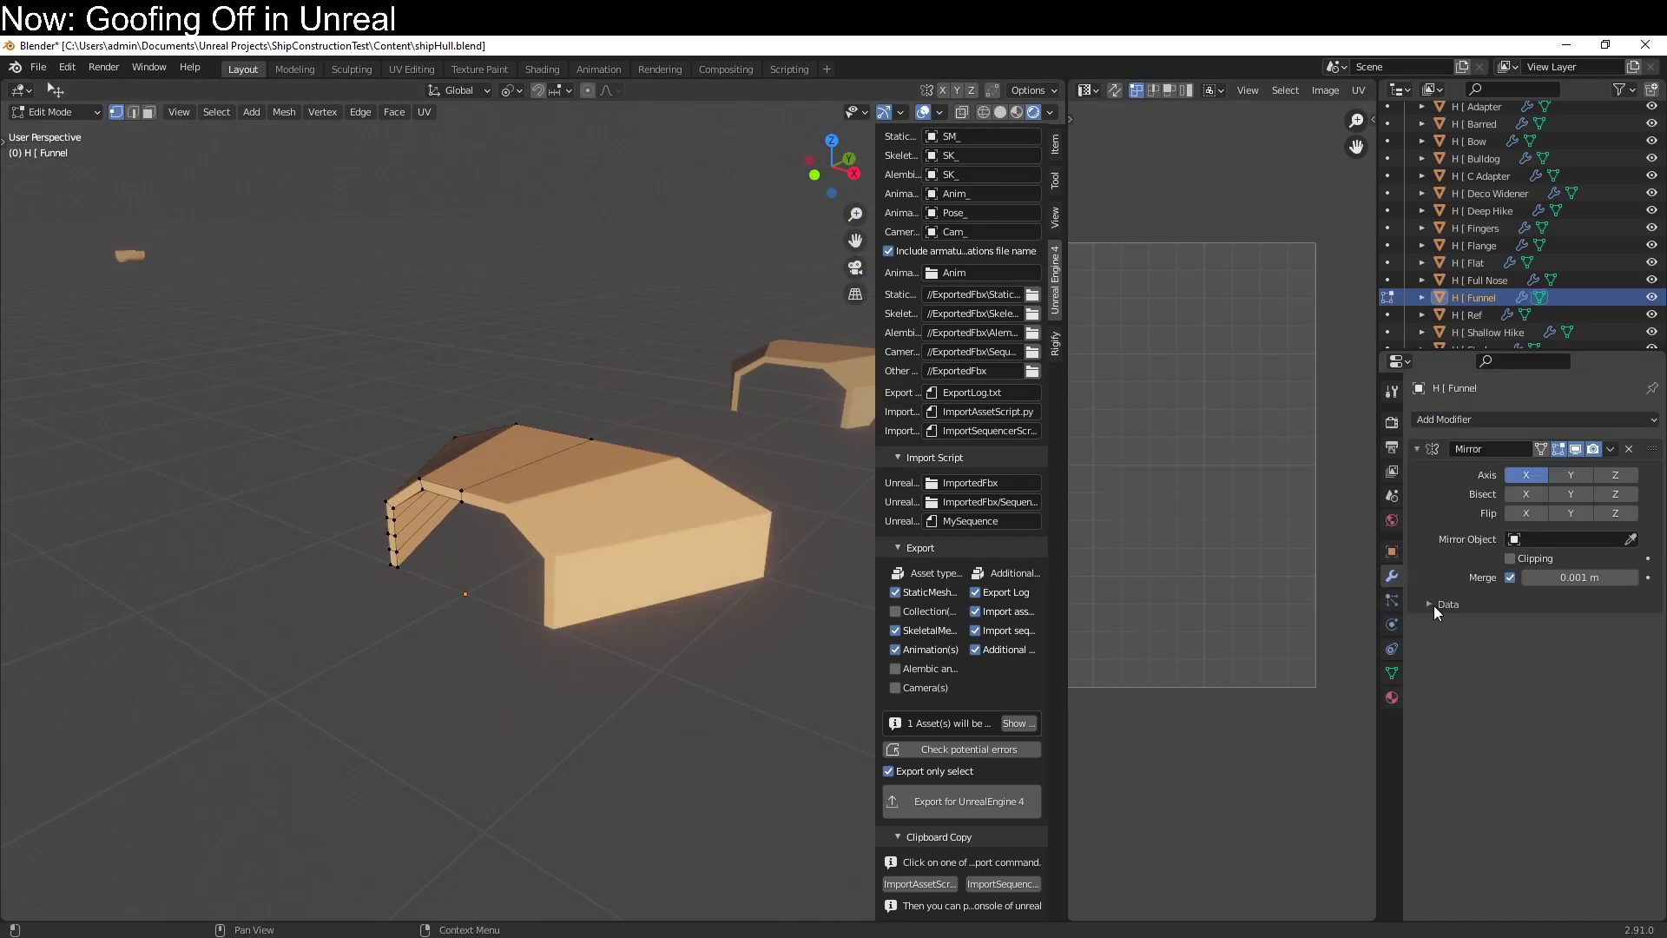
{"action": "left_click", "coordinate": [1433, 605]}
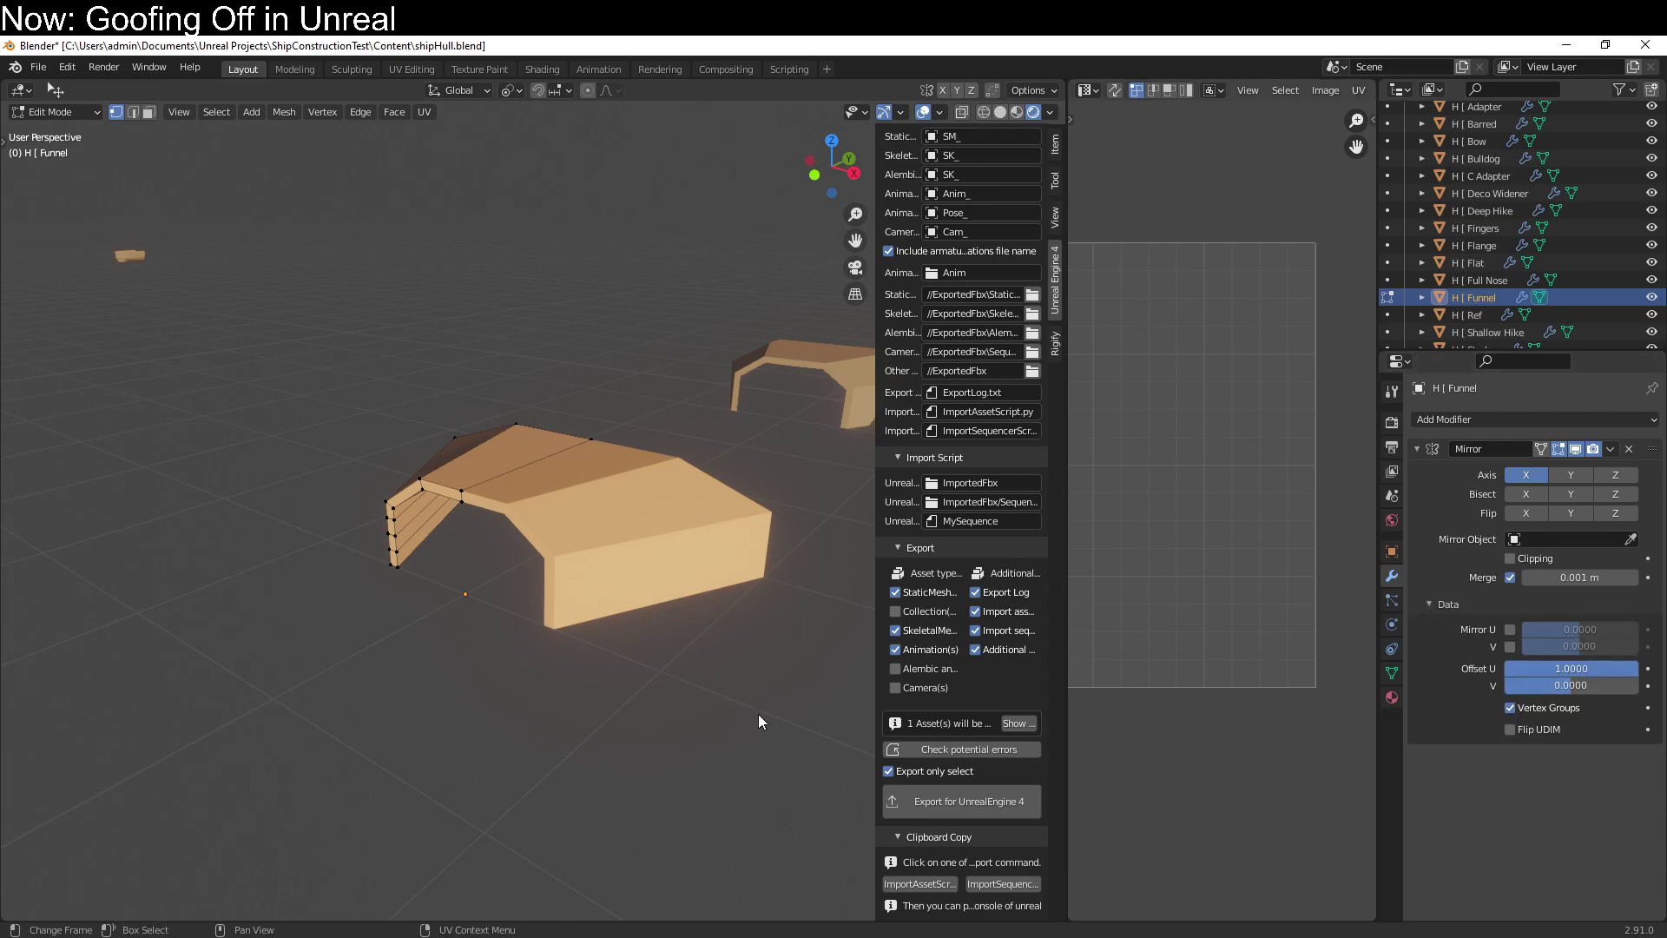
Unwrap the whole funnel half with Smart UV Project at 66° and save the file.
{"action": "left_click", "coordinate": [425, 526], "text": "alt"}
{"action": "key", "text": "q"}
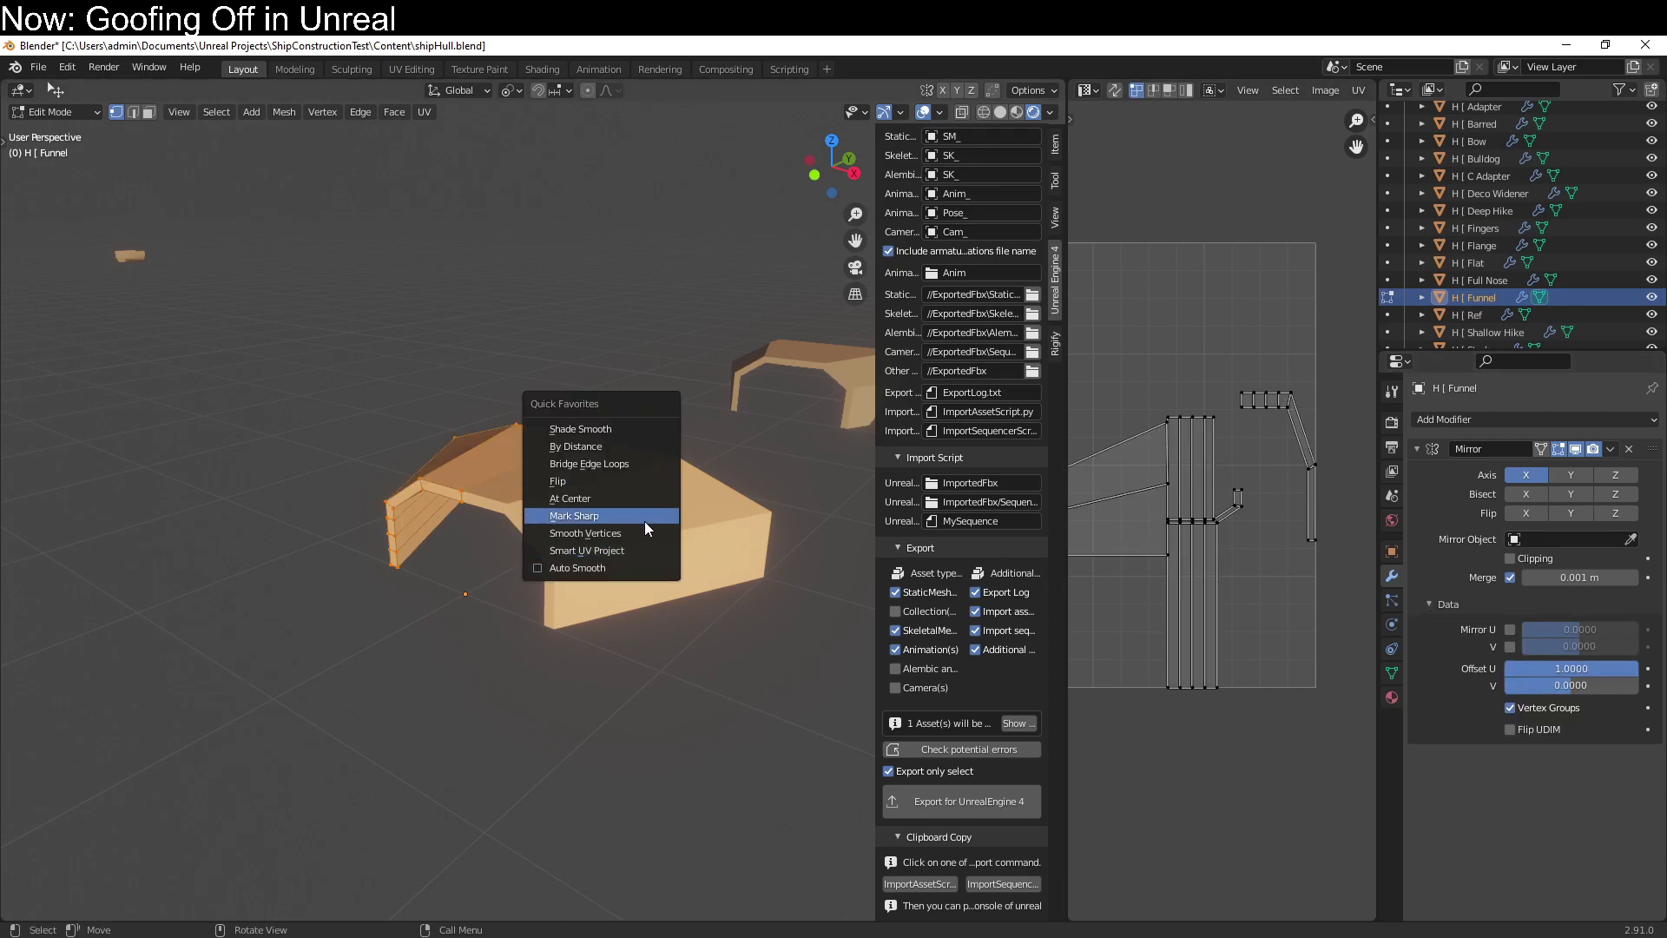
{"action": "left_click", "coordinate": [644, 544]}
{"action": "left_click", "coordinate": [660, 686]}
{"action": "key", "text": "ctrl+s"}
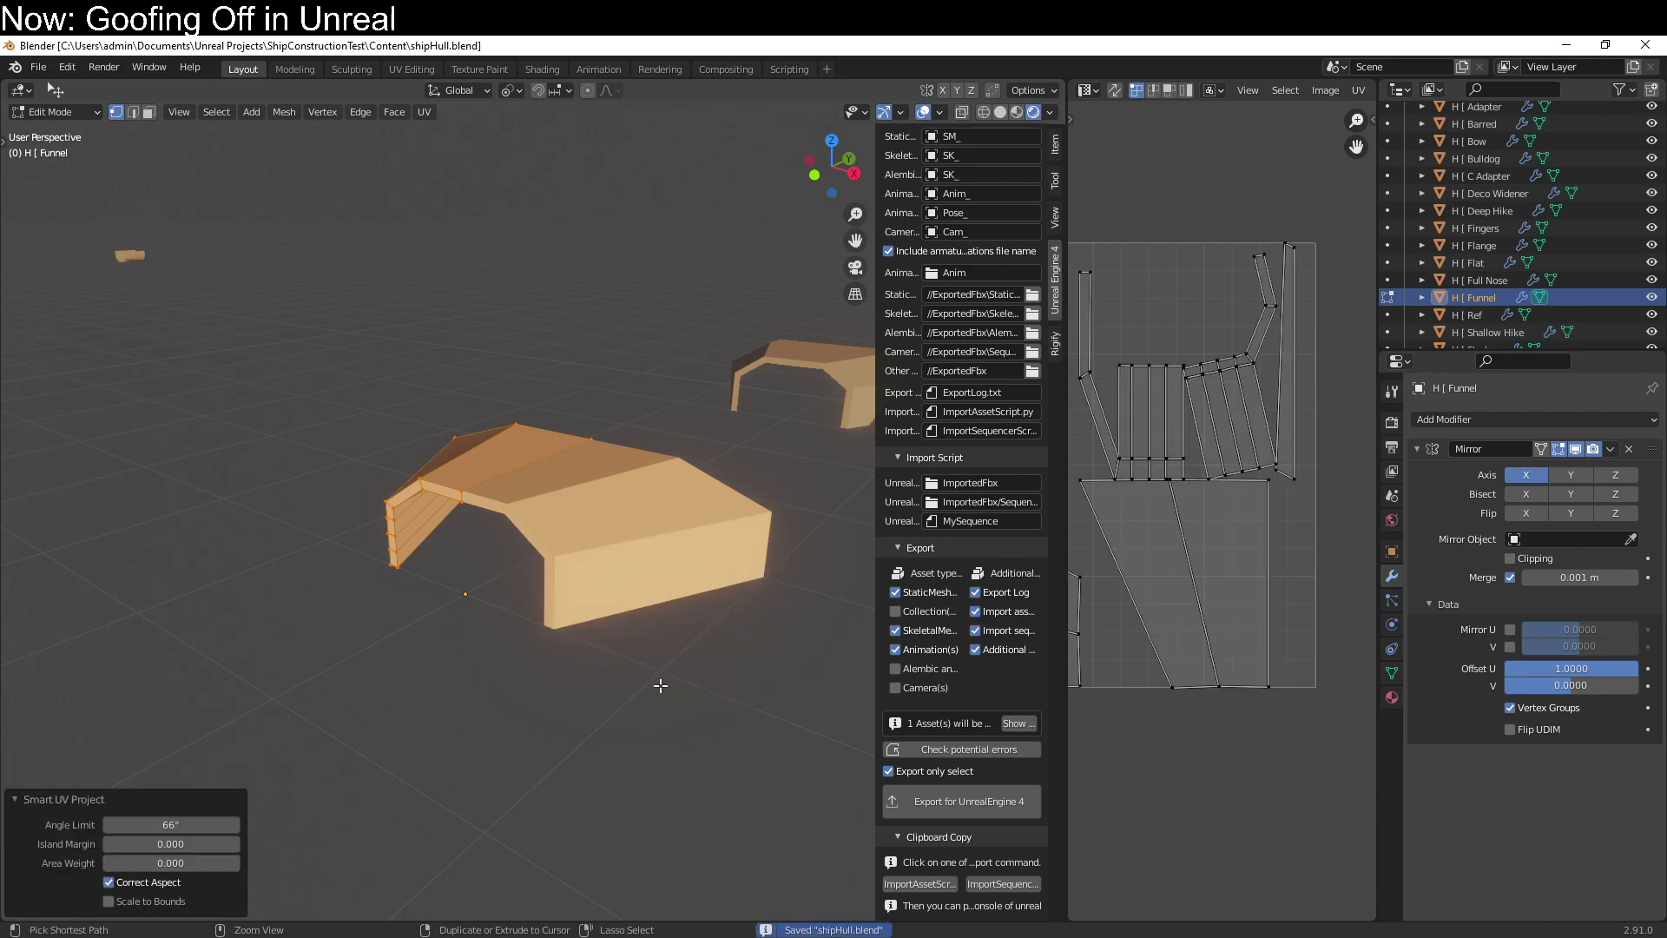
Return H [ Funnel to Object Mode and export it for Unreal Engine 4.
{"action": "key", "text": "alt+Tab"}
{"action": "key", "text": "alt+Tab"}
{"action": "left_click", "coordinate": [949, 800]}
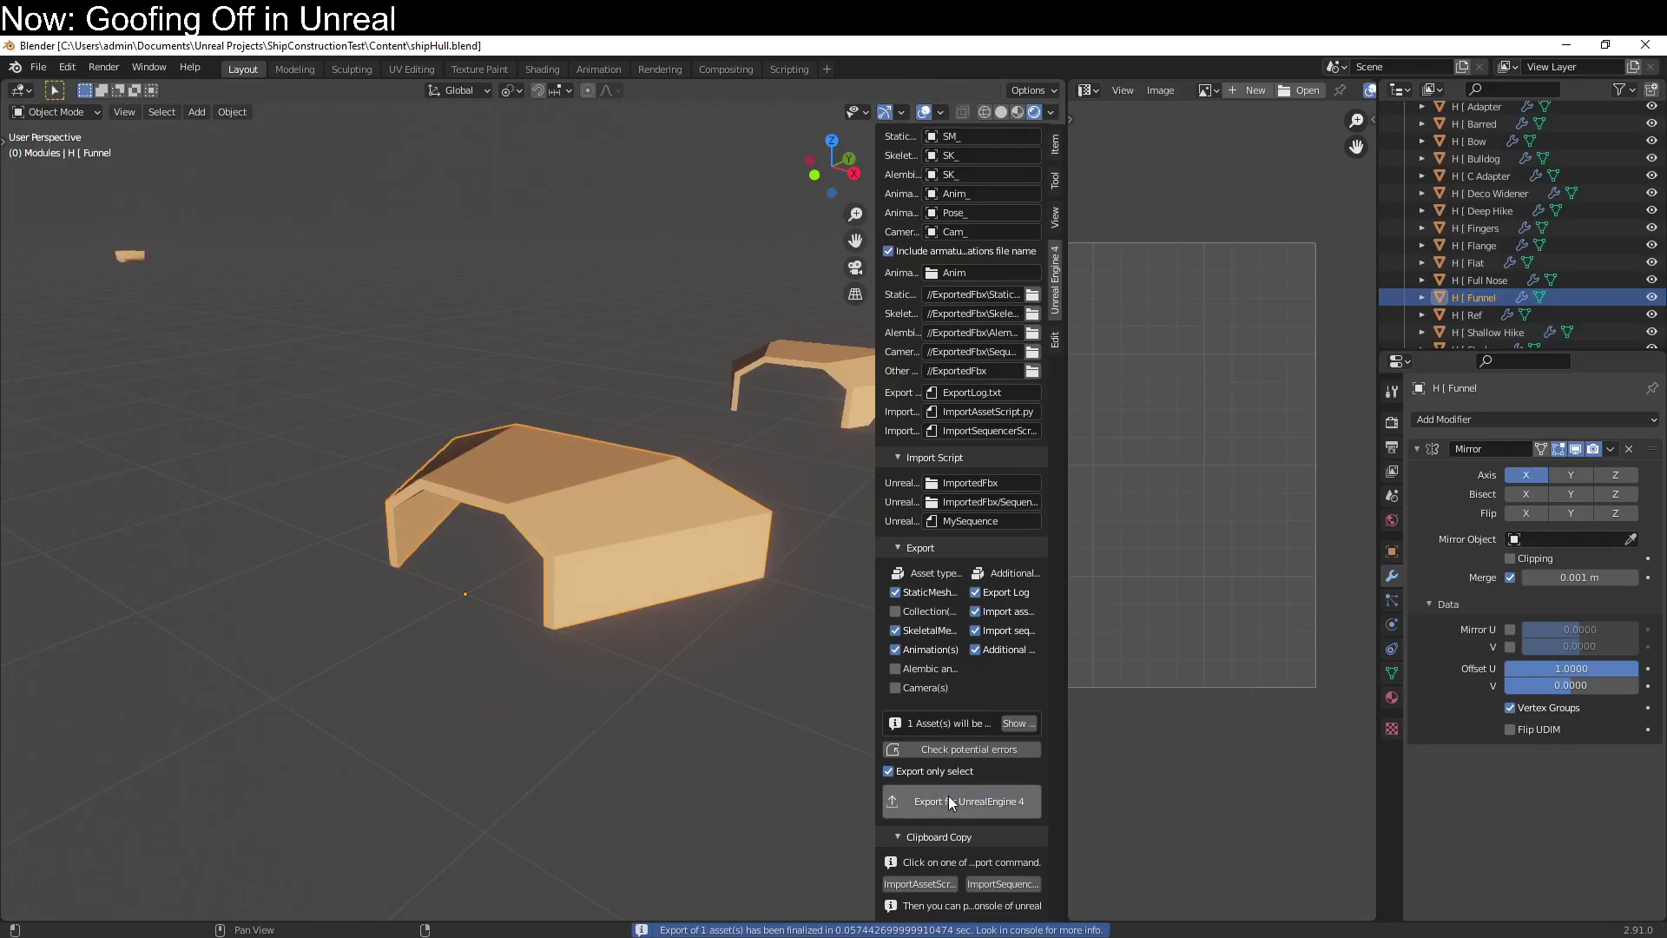
Switch to Unreal Editor, rebuild the lighting with the reimported meshes, and close the message log.
{"action": "key", "text": "alt+Tab"}
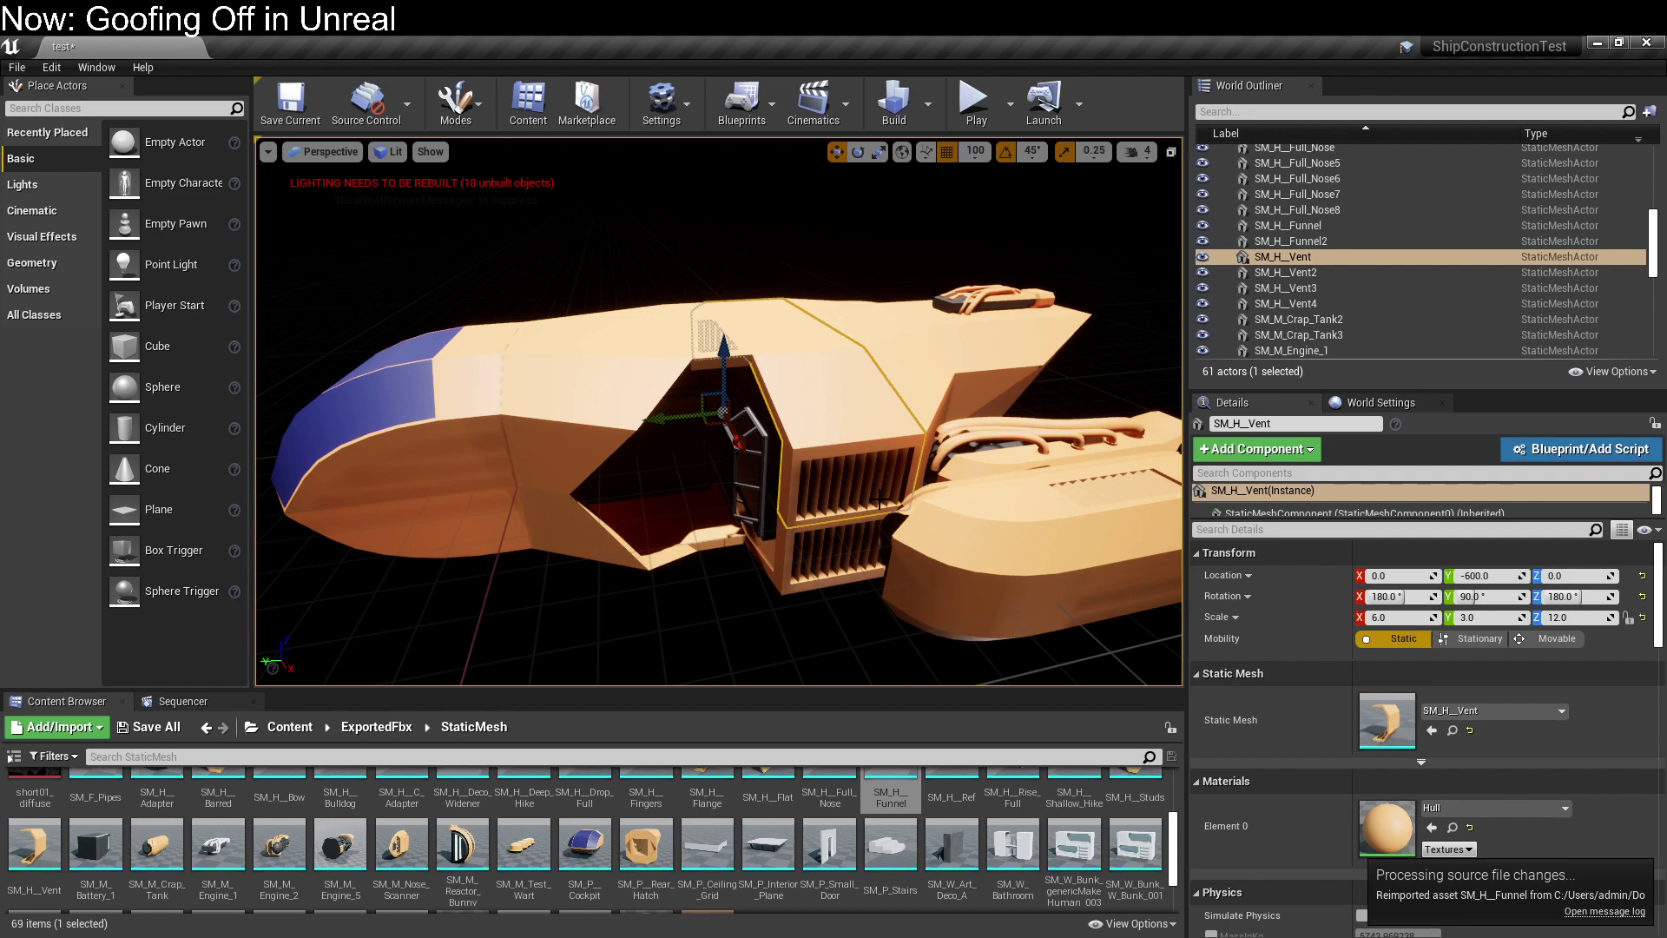
{"action": "key", "text": "ctrl+shift+semicolon"}
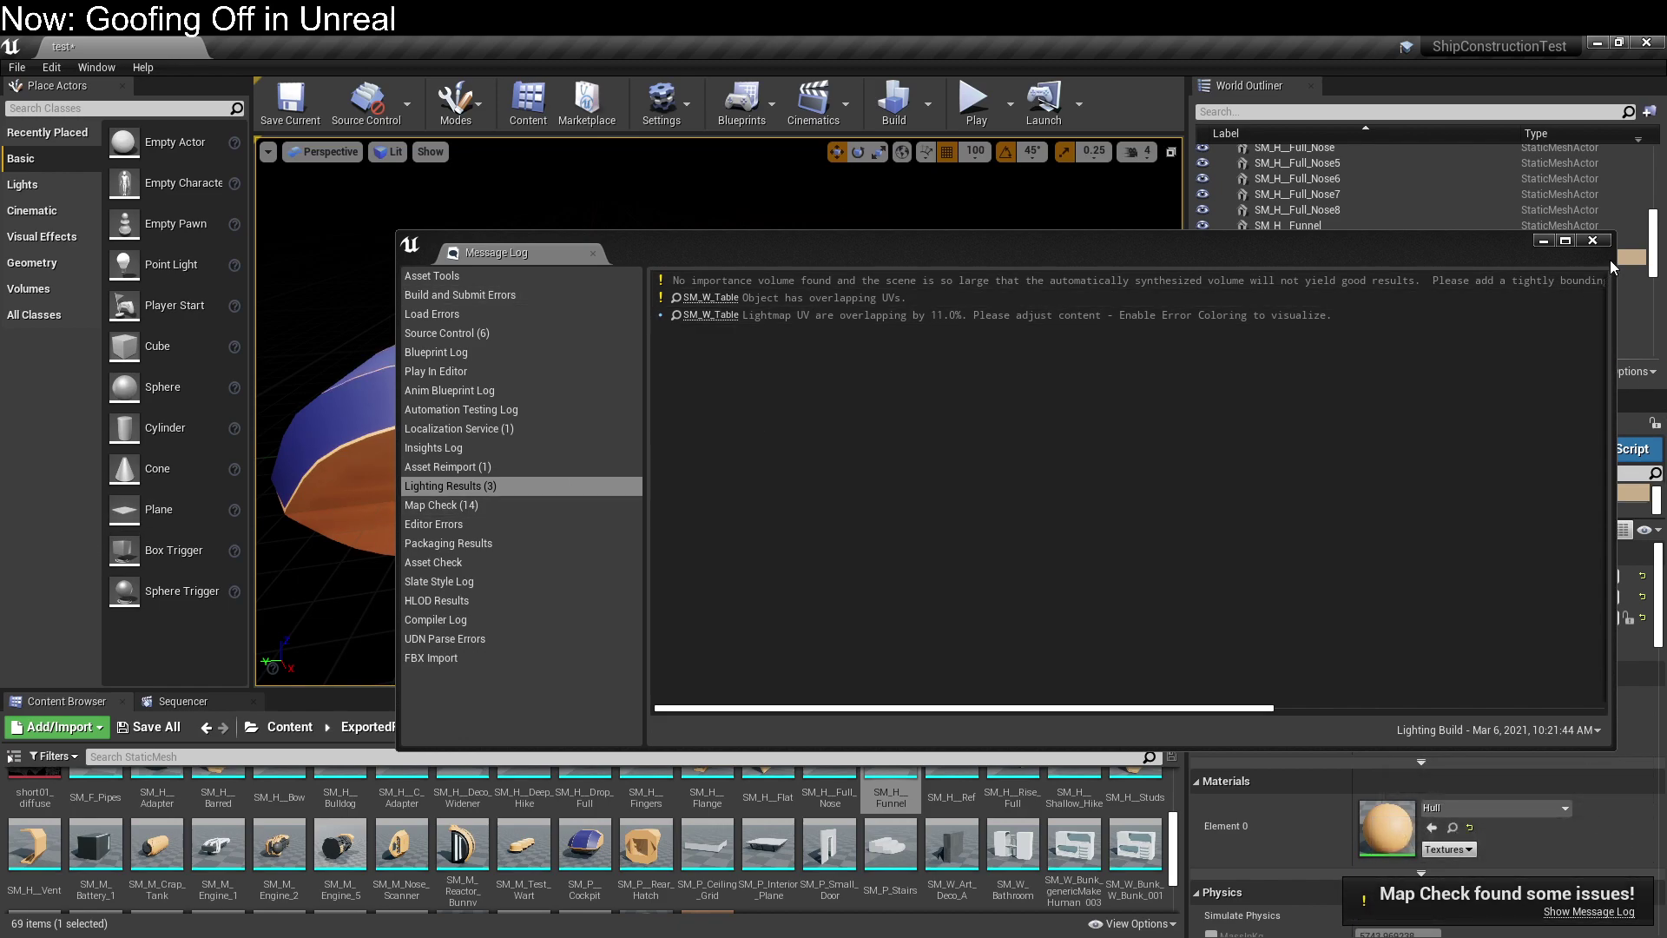
{"action": "left_click", "coordinate": [1592, 240]}
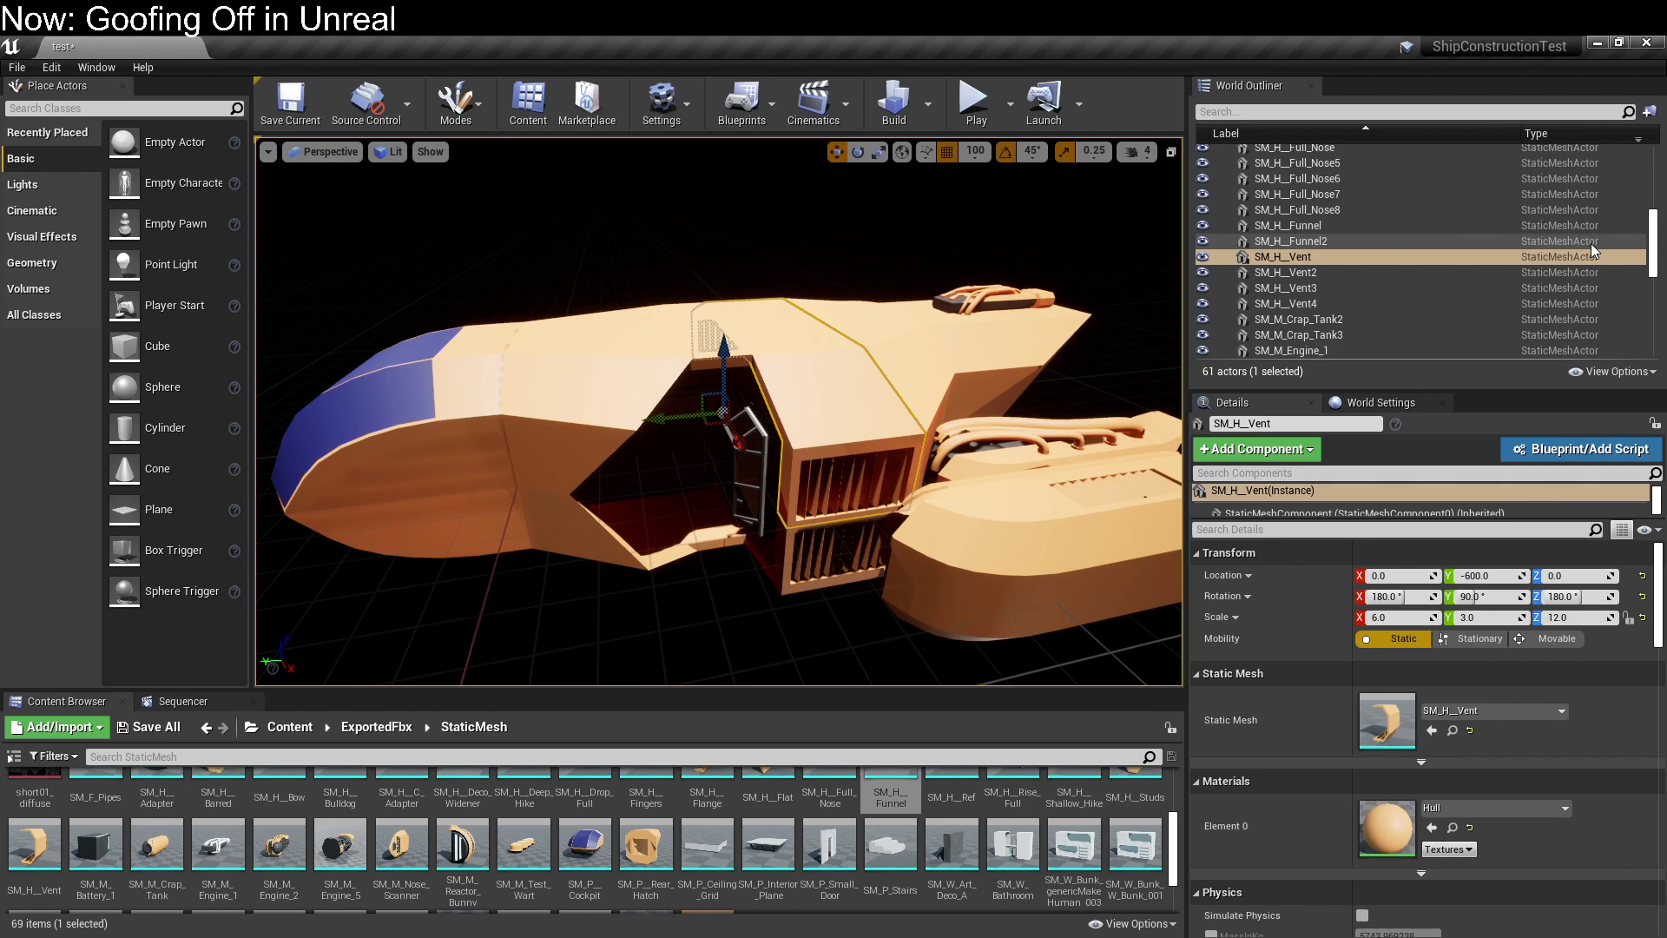
Examine the relit ship from several angles with nothing selected.
{"action": "right_click_drag", "start_coordinate": [990, 430], "coordinate": [797, 339]}
{"action": "left_click", "coordinate": [904, 383]}
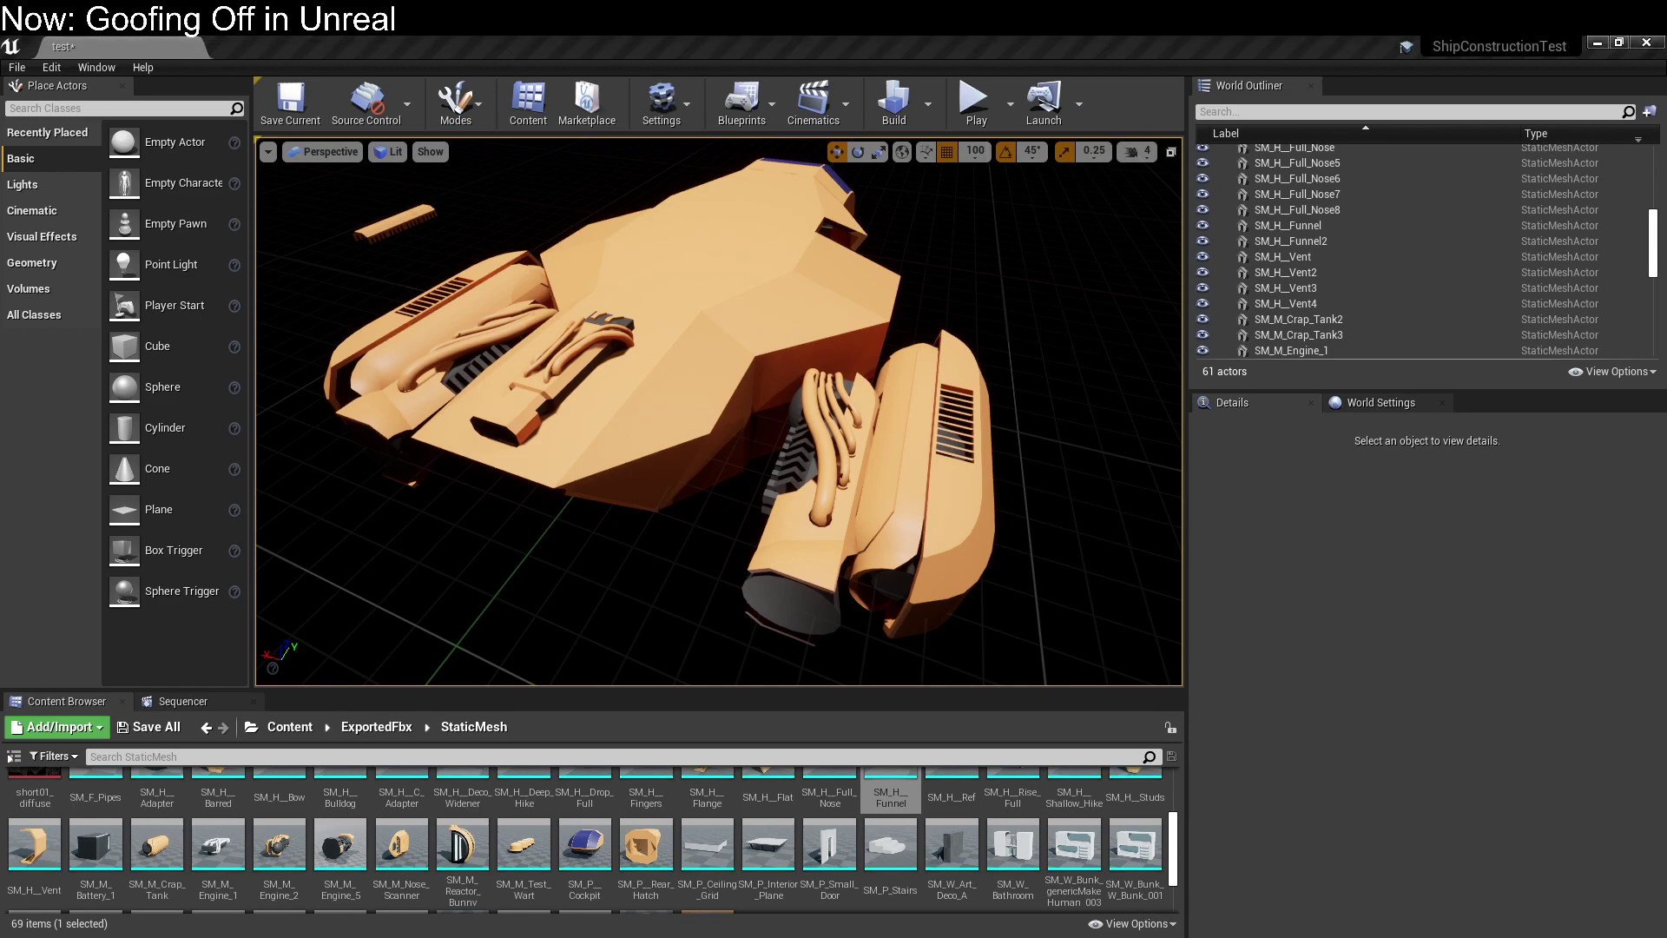
{"action": "mouse_move", "coordinate": [869, 364]}
{"action": "right_mouse_down"}
{"action": "mouse_move", "coordinate": [860, 404]}
{"action": "mouse_move", "coordinate": [889, 382]}
{"action": "right_mouse_up"}
{"action": "scroll", "coordinate": [1554, 288], "scroll_direction": "up", "scroll_amount": 10}
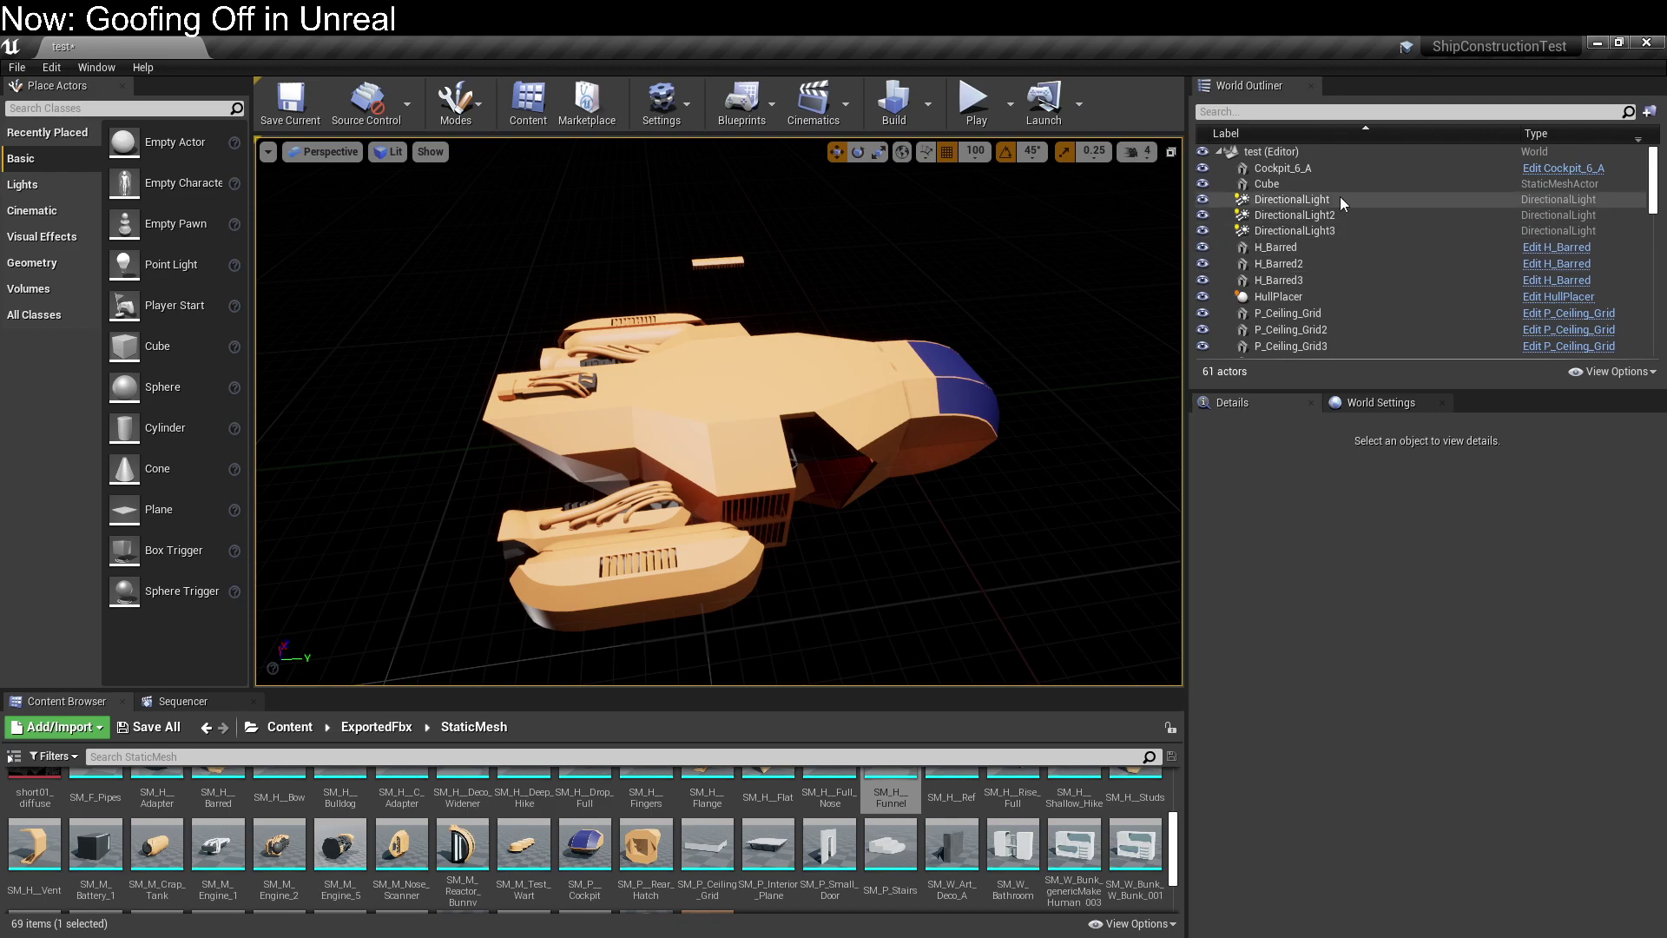
{"action": "right_click", "coordinate": [1295, 154]}
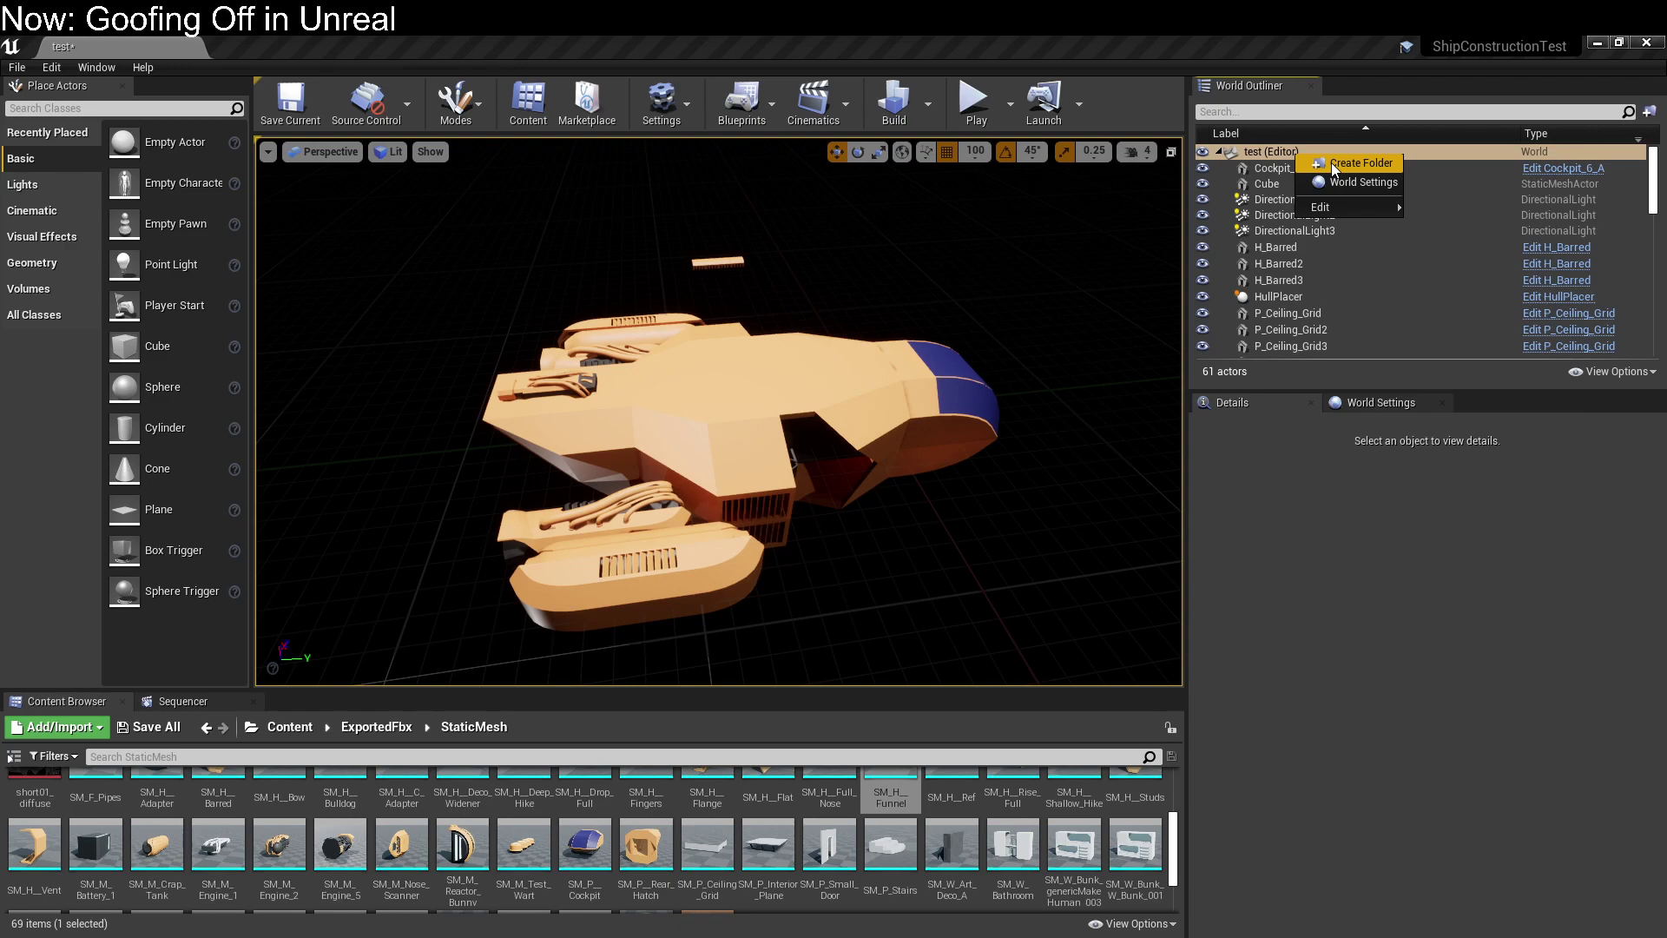
{"action": "left_click", "coordinate": [1337, 571]}
Select every actor in the level from Cockpit_6_A onward except the three directional lights.
{"action": "left_click", "coordinate": [1325, 169]}
{"action": "scroll", "coordinate": [1348, 274], "scroll_direction": "down", "scroll_amount": 10}
{"action": "scroll", "coordinate": [1342, 285], "scroll_direction": "up", "scroll_amount": 10}
{"action": "scroll", "coordinate": [1346, 217], "scroll_direction": "down", "scroll_amount": 2}
{"action": "scroll", "coordinate": [1346, 216], "scroll_direction": "down", "scroll_amount": 10}
{"action": "left_click", "coordinate": [1320, 347], "text": "shift"}
{"action": "scroll", "coordinate": [1320, 347], "scroll_direction": "up", "scroll_amount": 10}
{"action": "left_click", "coordinate": [1327, 228], "text": "ctrl"}
{"action": "left_click", "coordinate": [1320, 214], "text": "ctrl"}
{"action": "left_click", "coordinate": [1315, 200], "text": "ctrl"}
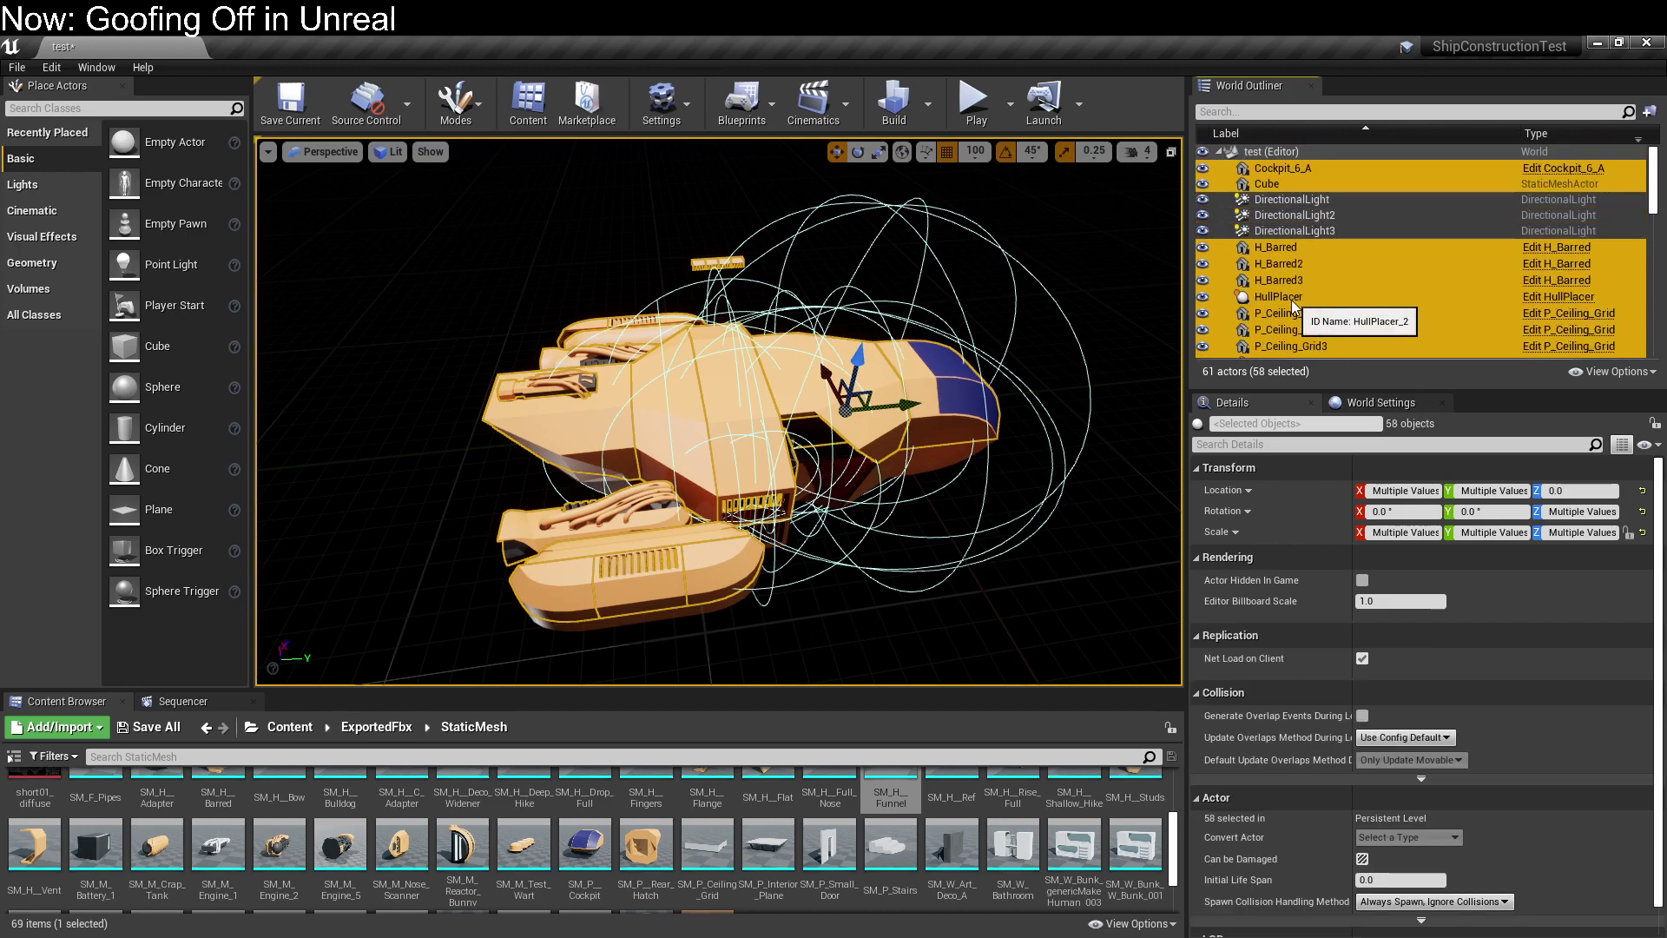
Remove HullPlacer from the selection and convert the remaining actors into an Actor blueprint named ShipTest using Harvest Components.
{"action": "left_click", "coordinate": [1291, 299], "text": "ctrl"}
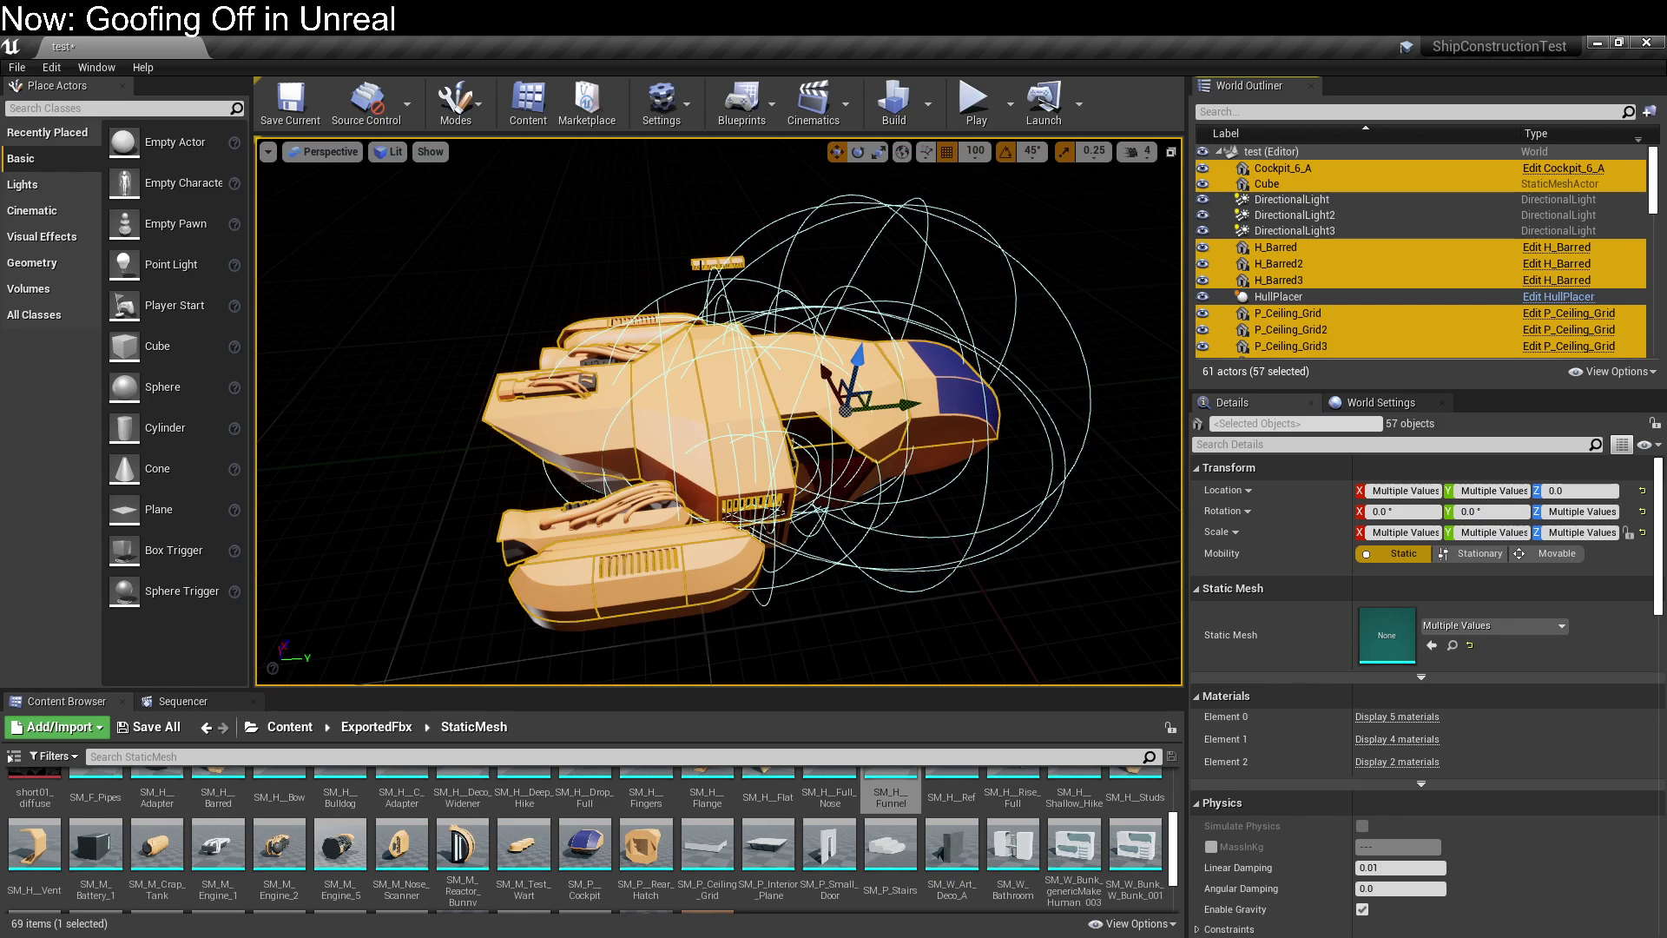
{"action": "scroll", "coordinate": [1372, 310], "scroll_direction": "down", "scroll_amount": 15}
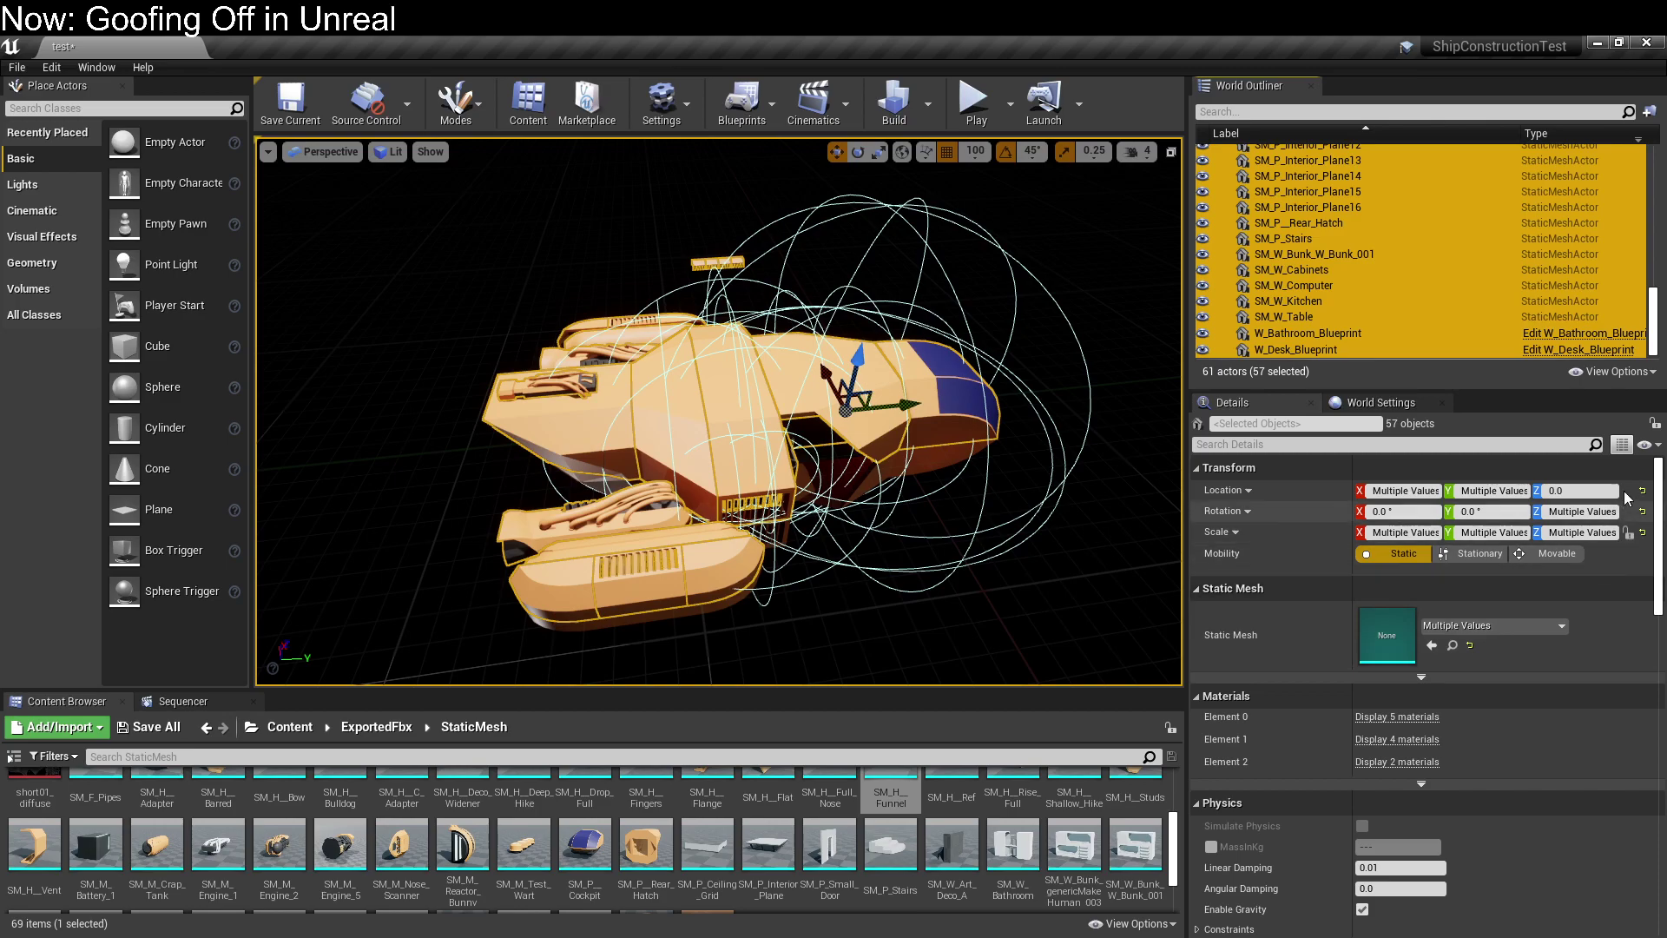
{"action": "left_click", "coordinate": [772, 103]}
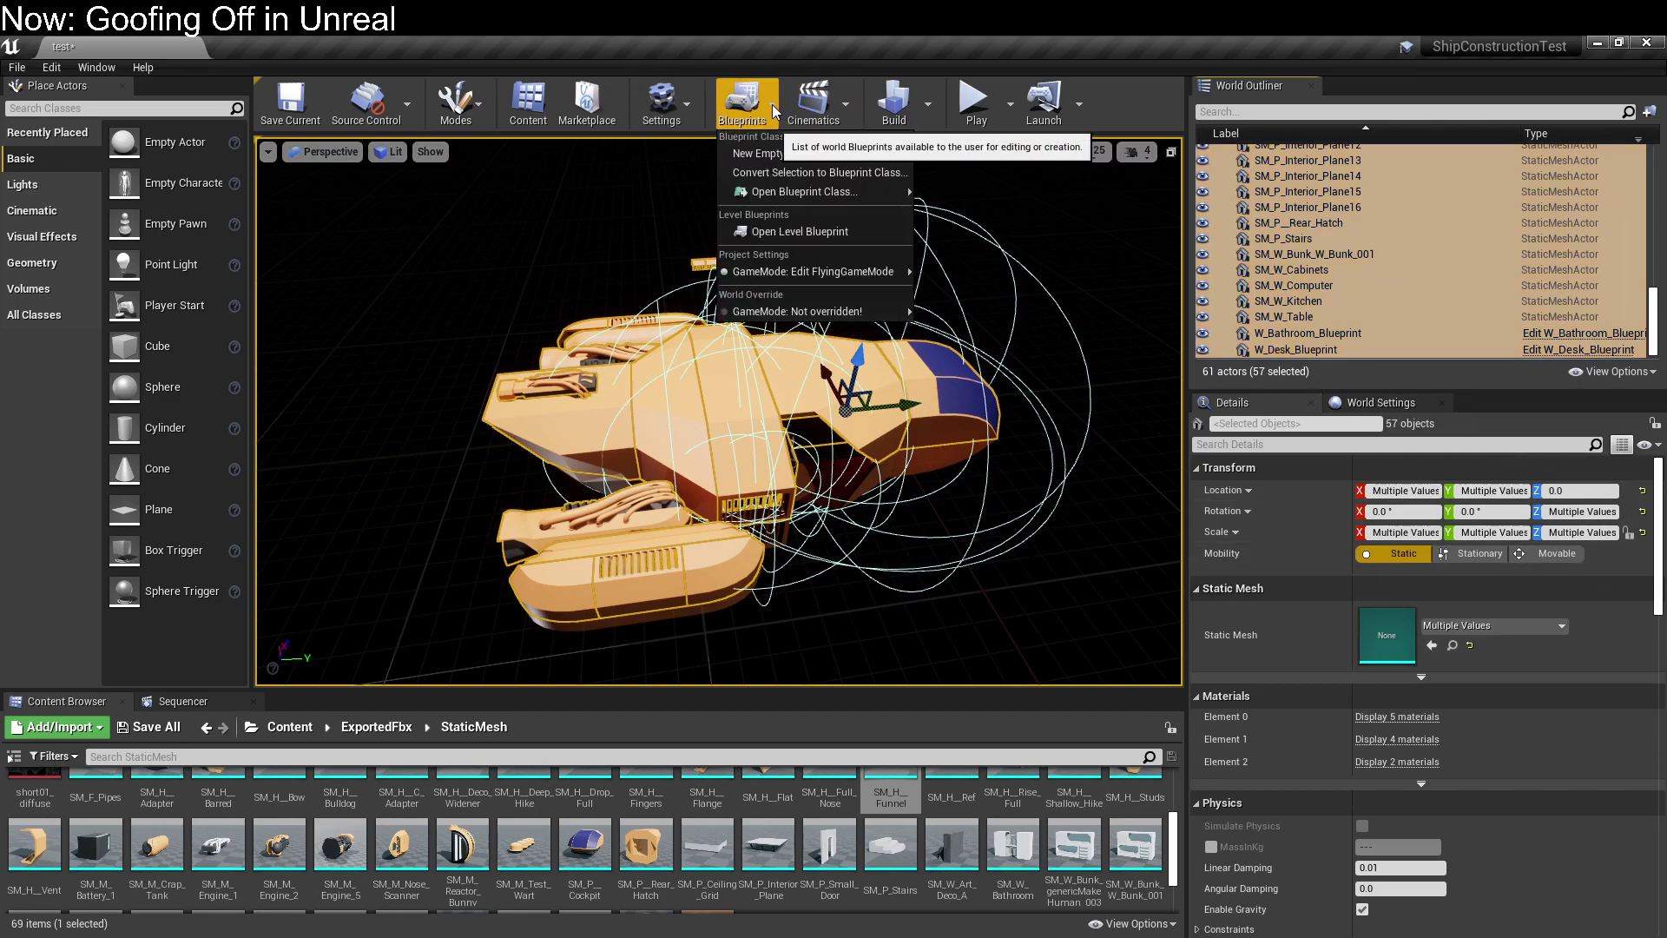
{"action": "left_click", "coordinate": [884, 172]}
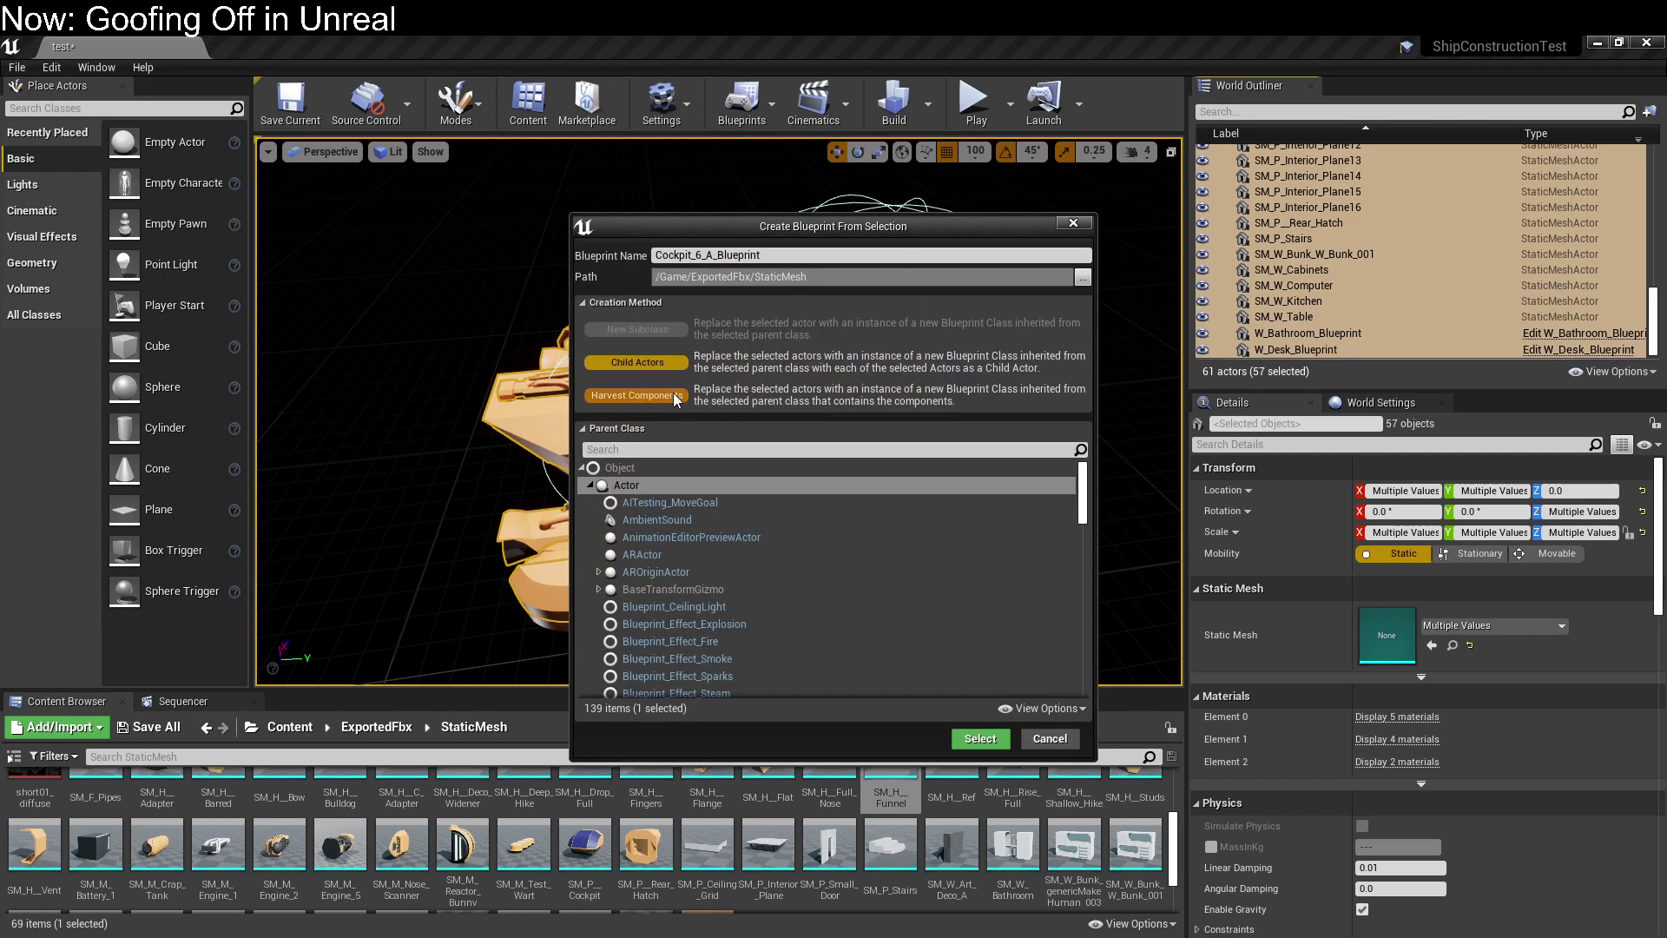
{"action": "left_click", "coordinate": [639, 395]}
{"action": "left_click_drag", "start_coordinate": [763, 255], "coordinate": [600, 257]}
{"action": "type", "text": "sHIPco"}
{"action": "key", "text": "ctrl+a"}
{"action": "type", "text": "ShipTest"}
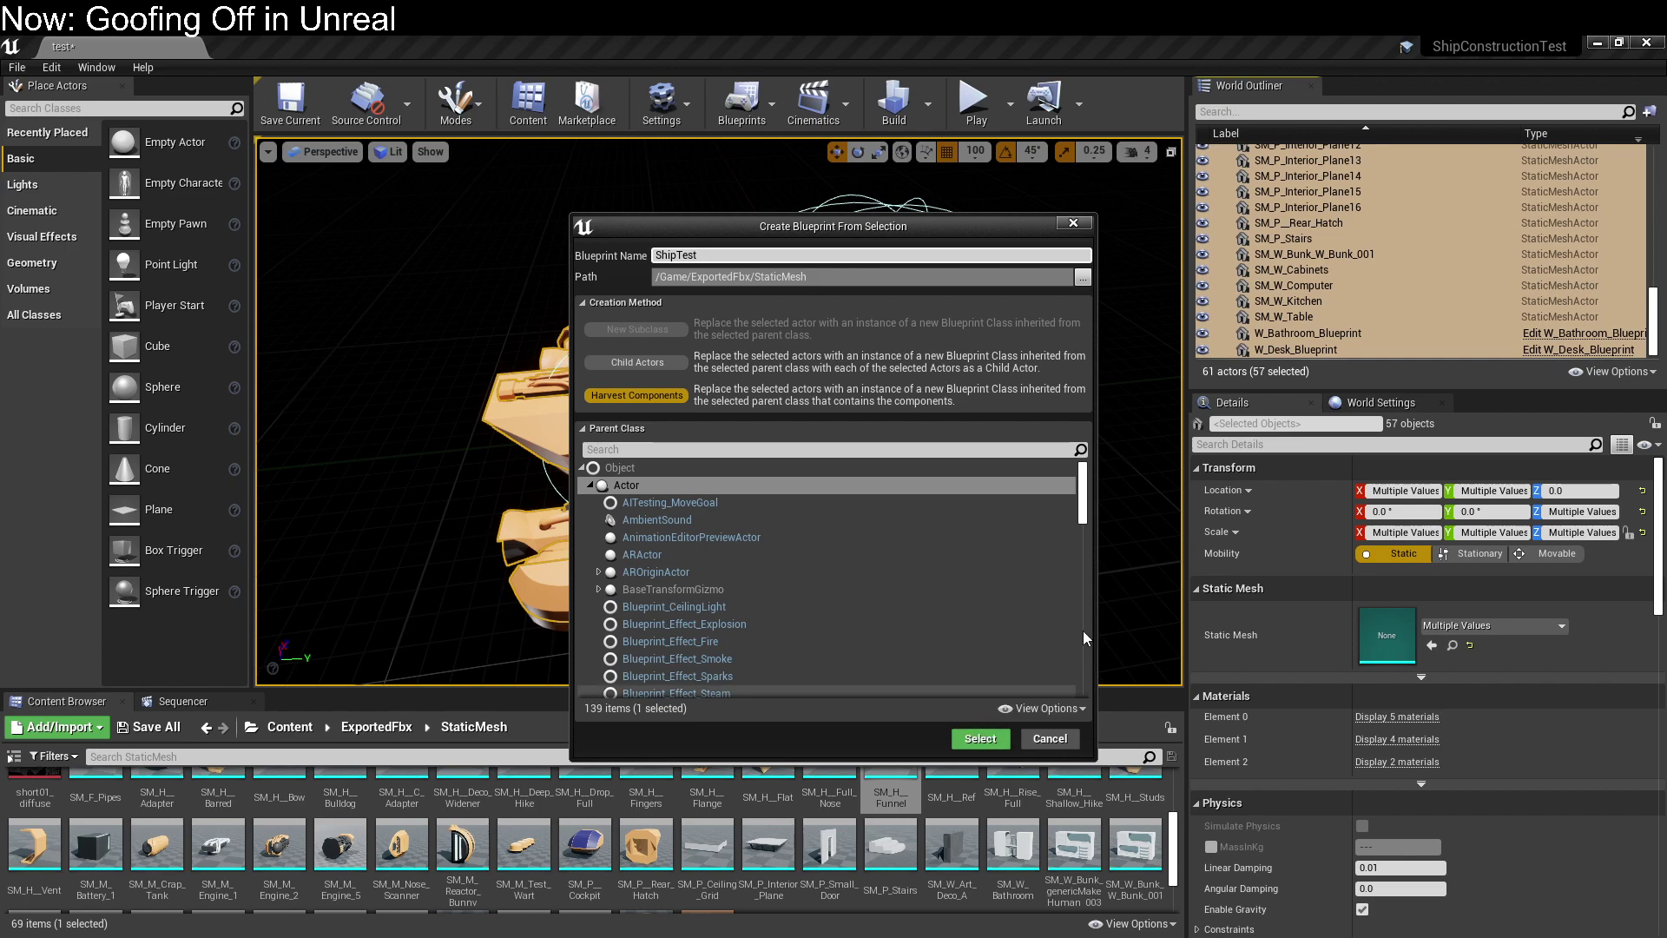
{"action": "left_click_drag", "start_coordinate": [1084, 508], "coordinate": [1091, 576]}
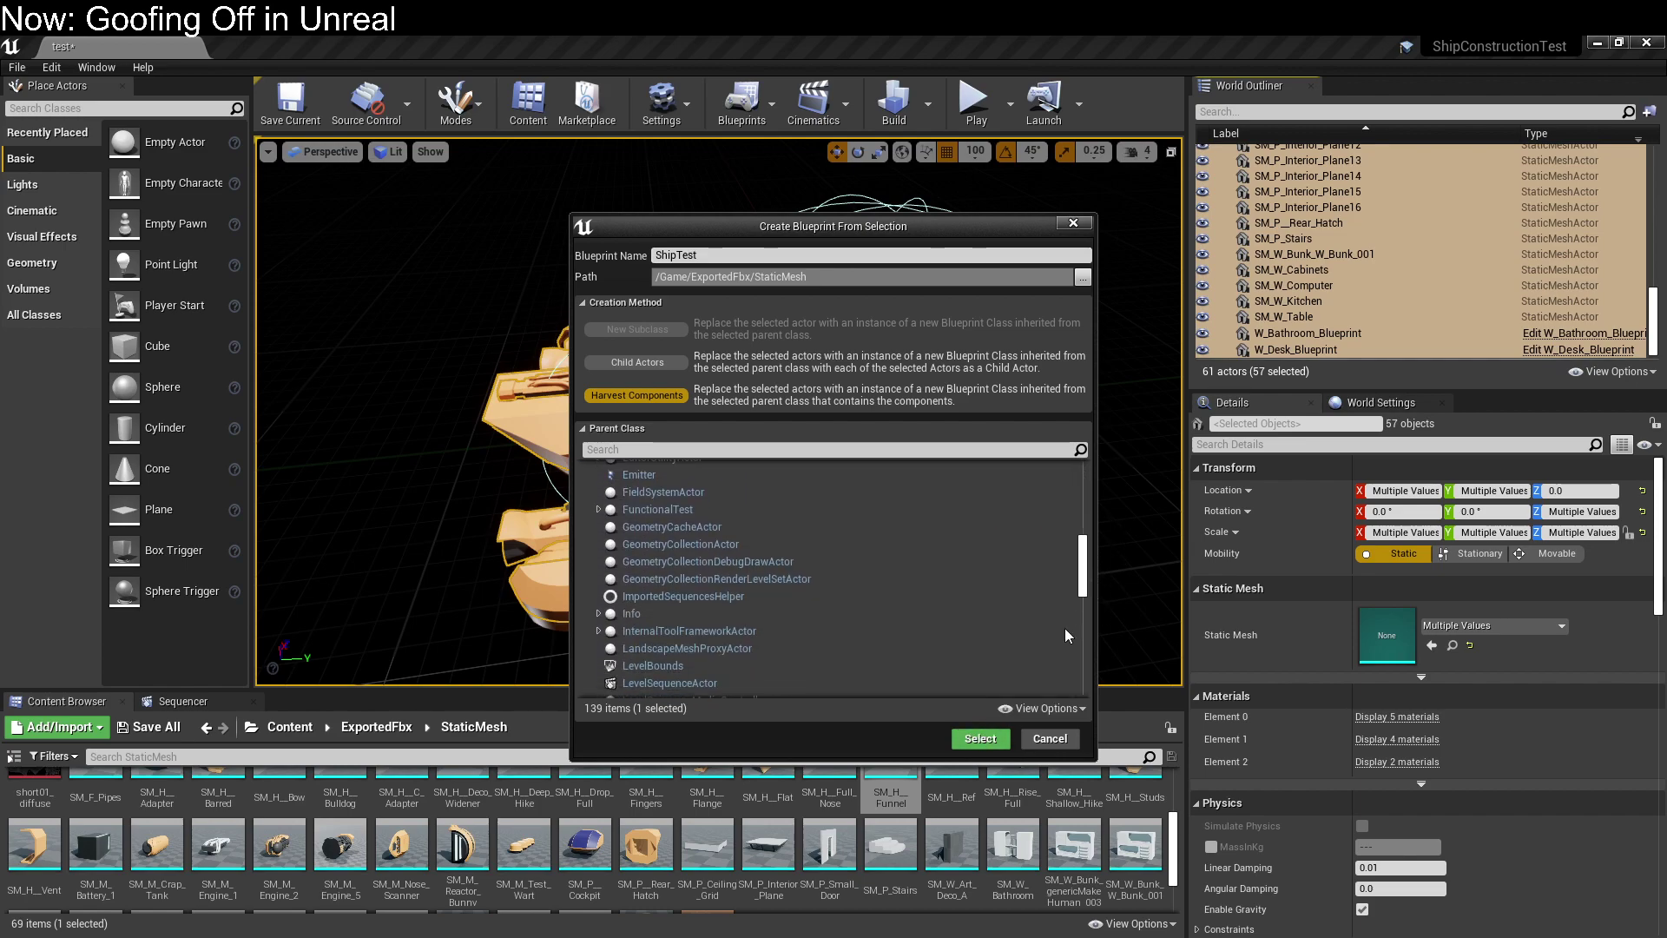
{"action": "left_click", "coordinate": [993, 739]}
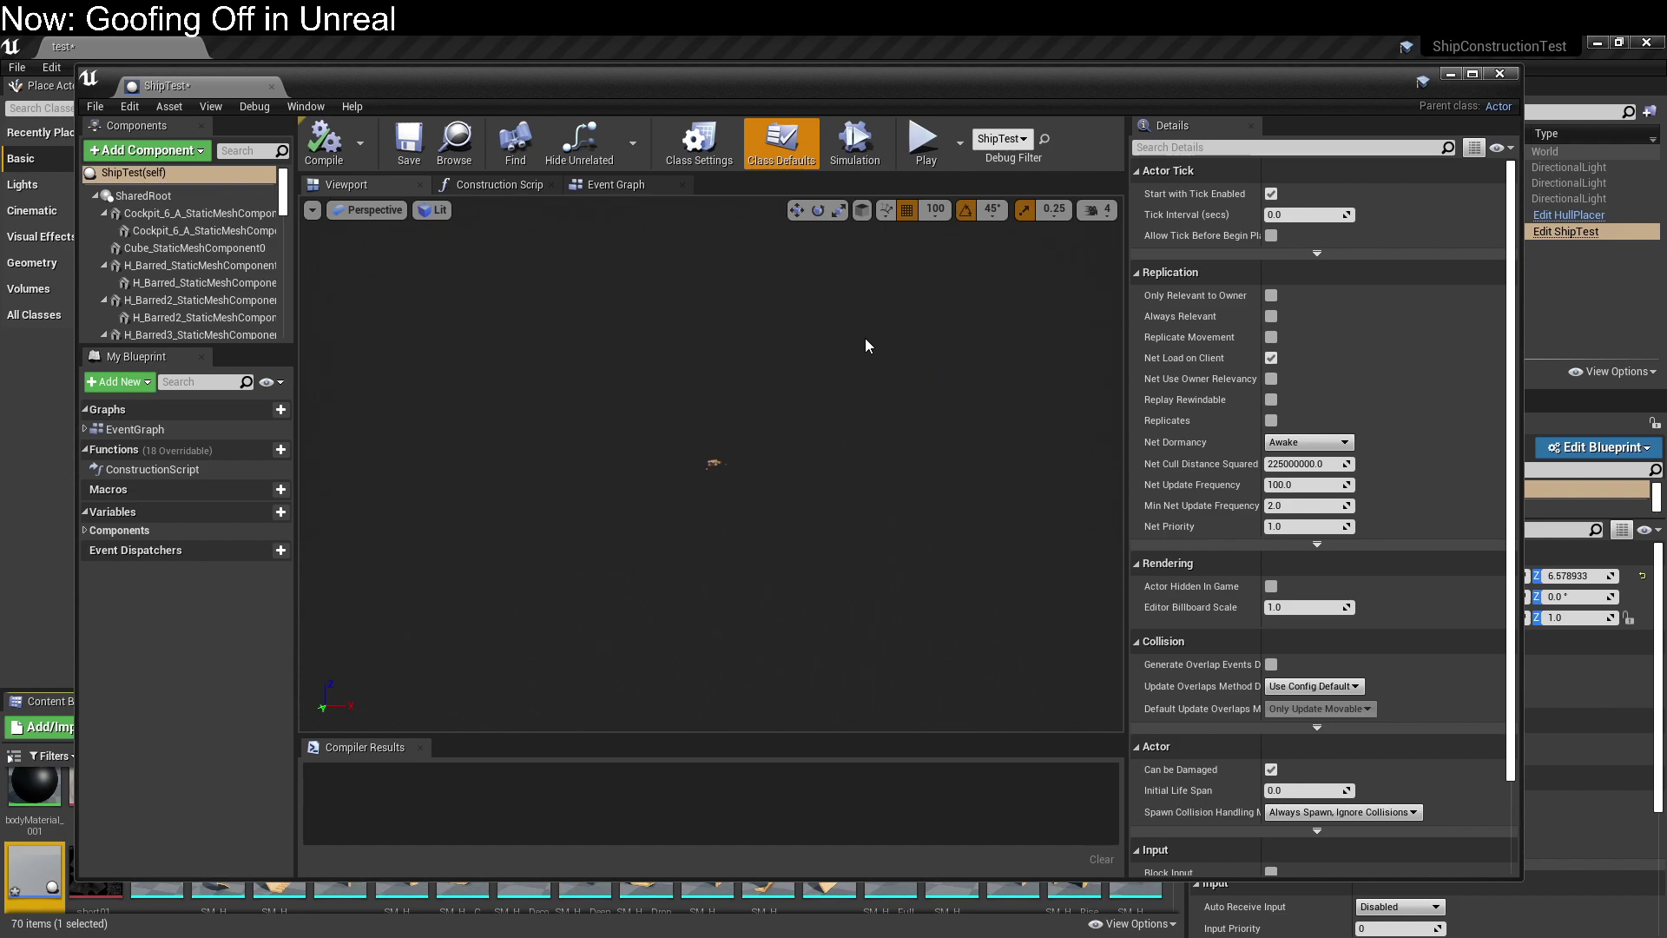
Move the blueprint editor aside, view the converted ship in the level, and return to the ShipTest blueprint.
{"action": "left_click_drag", "start_coordinate": [1242, 94], "coordinate": [4, 92]}
{"action": "left_click_drag", "start_coordinate": [1008, 167], "coordinate": [956, 161]}
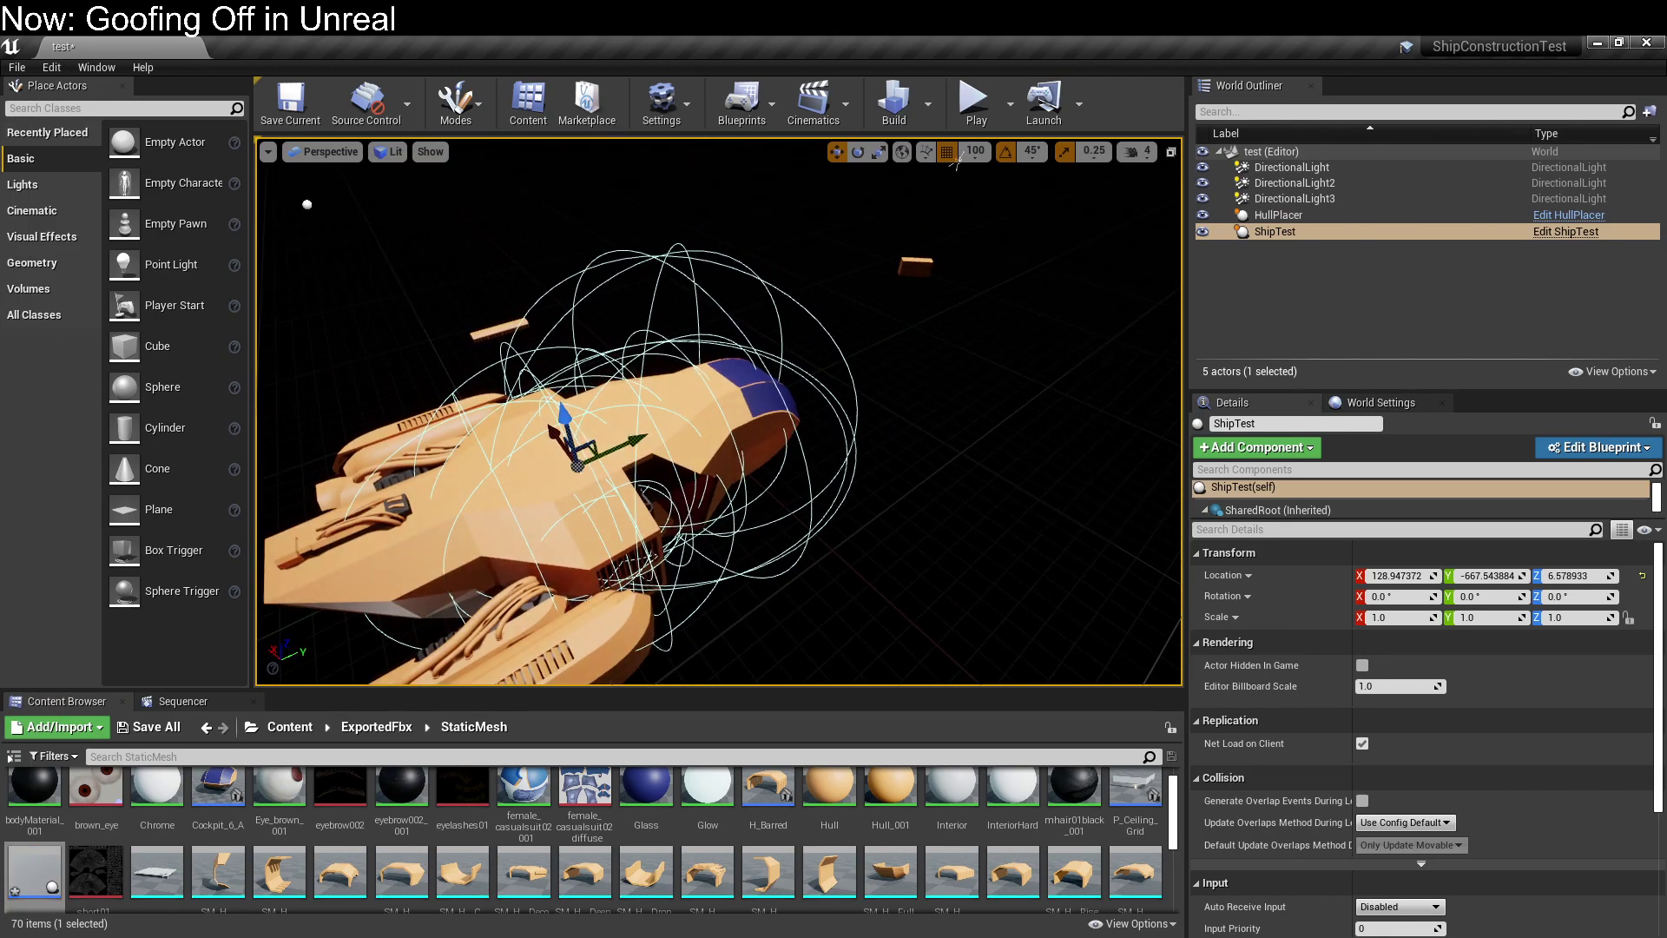
{"action": "key", "text": "alt+Tab"}
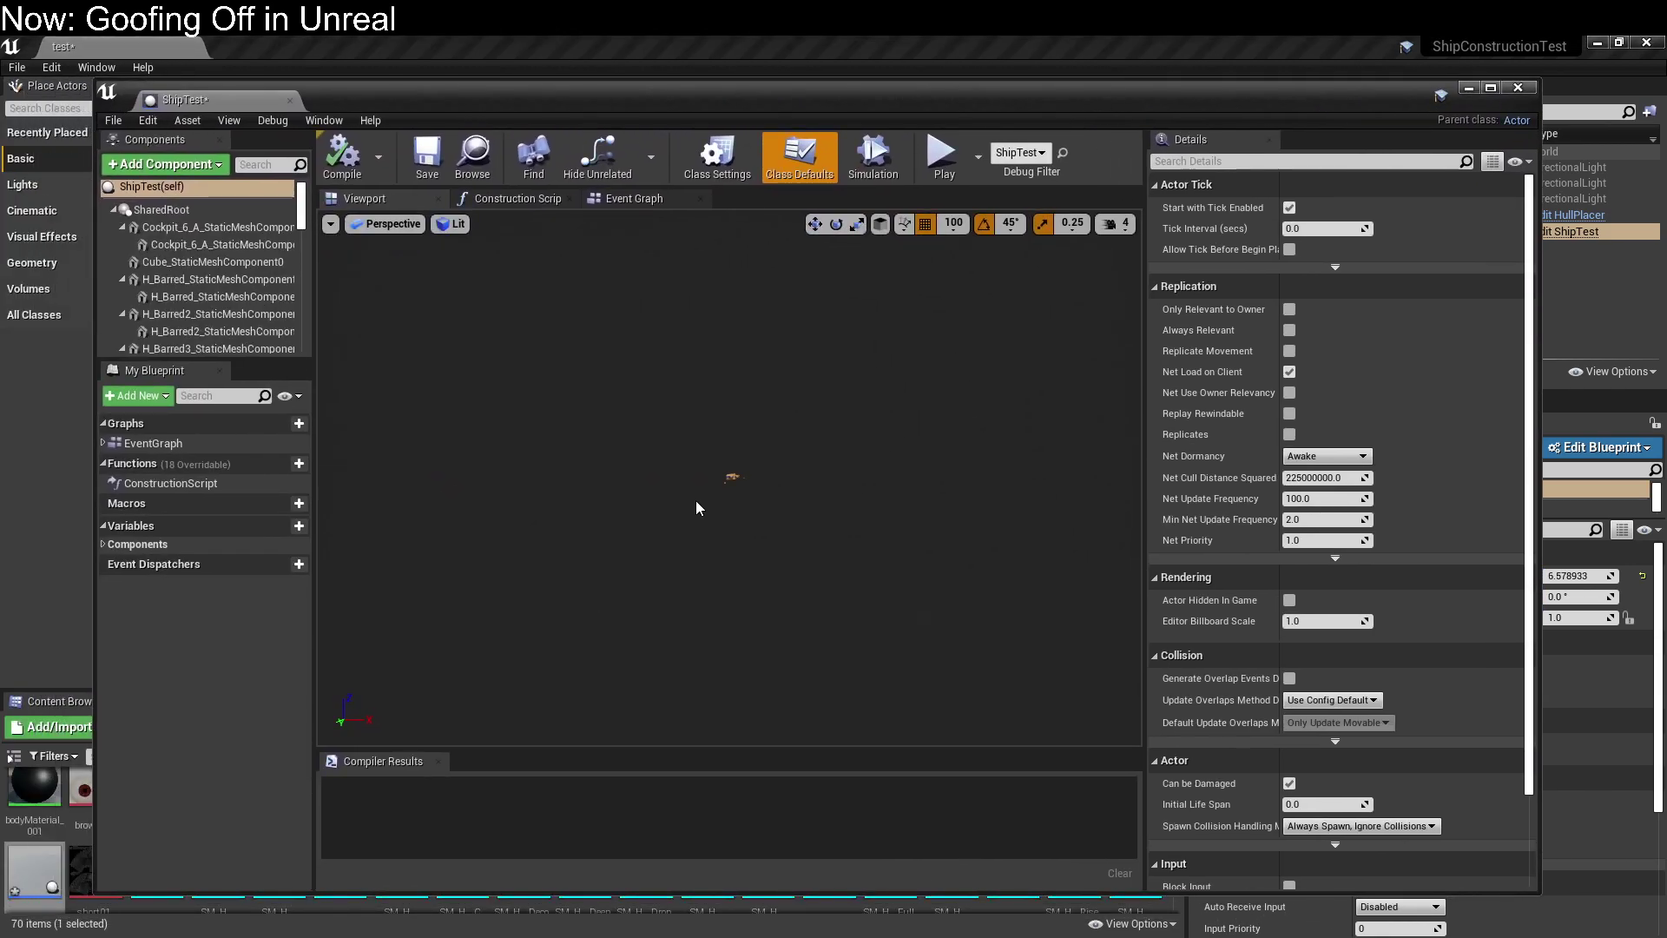
Select the child cockpit mesh component and bring the ship into close view in the blueprint viewport.
{"action": "left_click", "coordinate": [222, 245]}
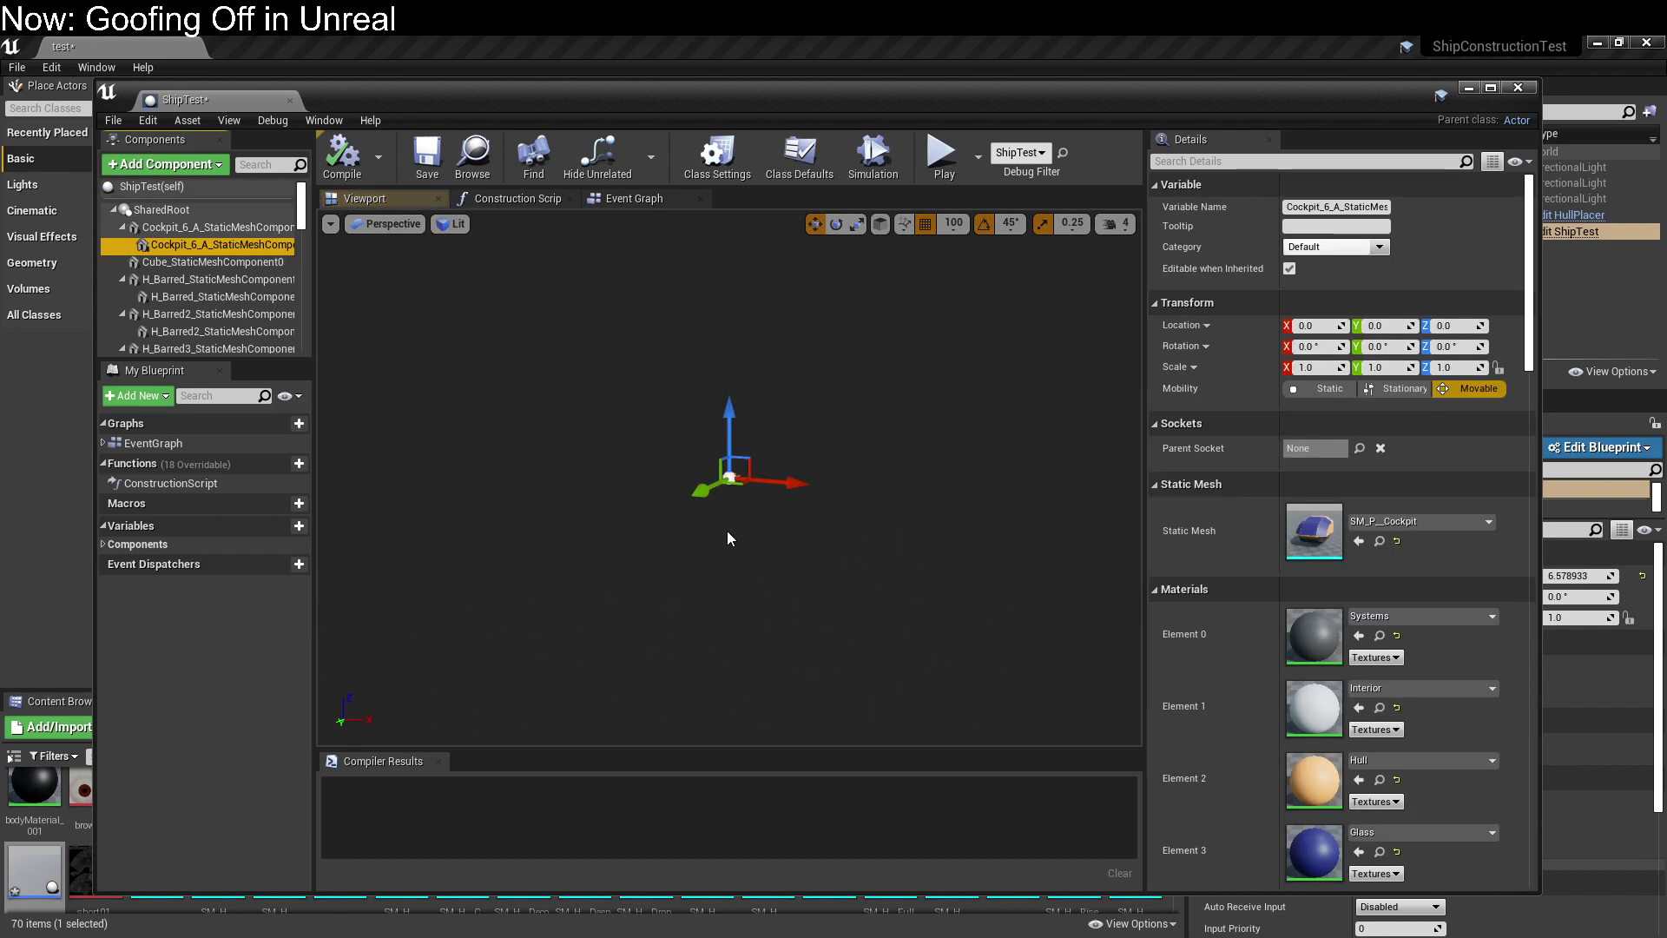
{"action": "left_click_drag", "start_coordinate": [723, 523], "coordinate": [742, 523]}
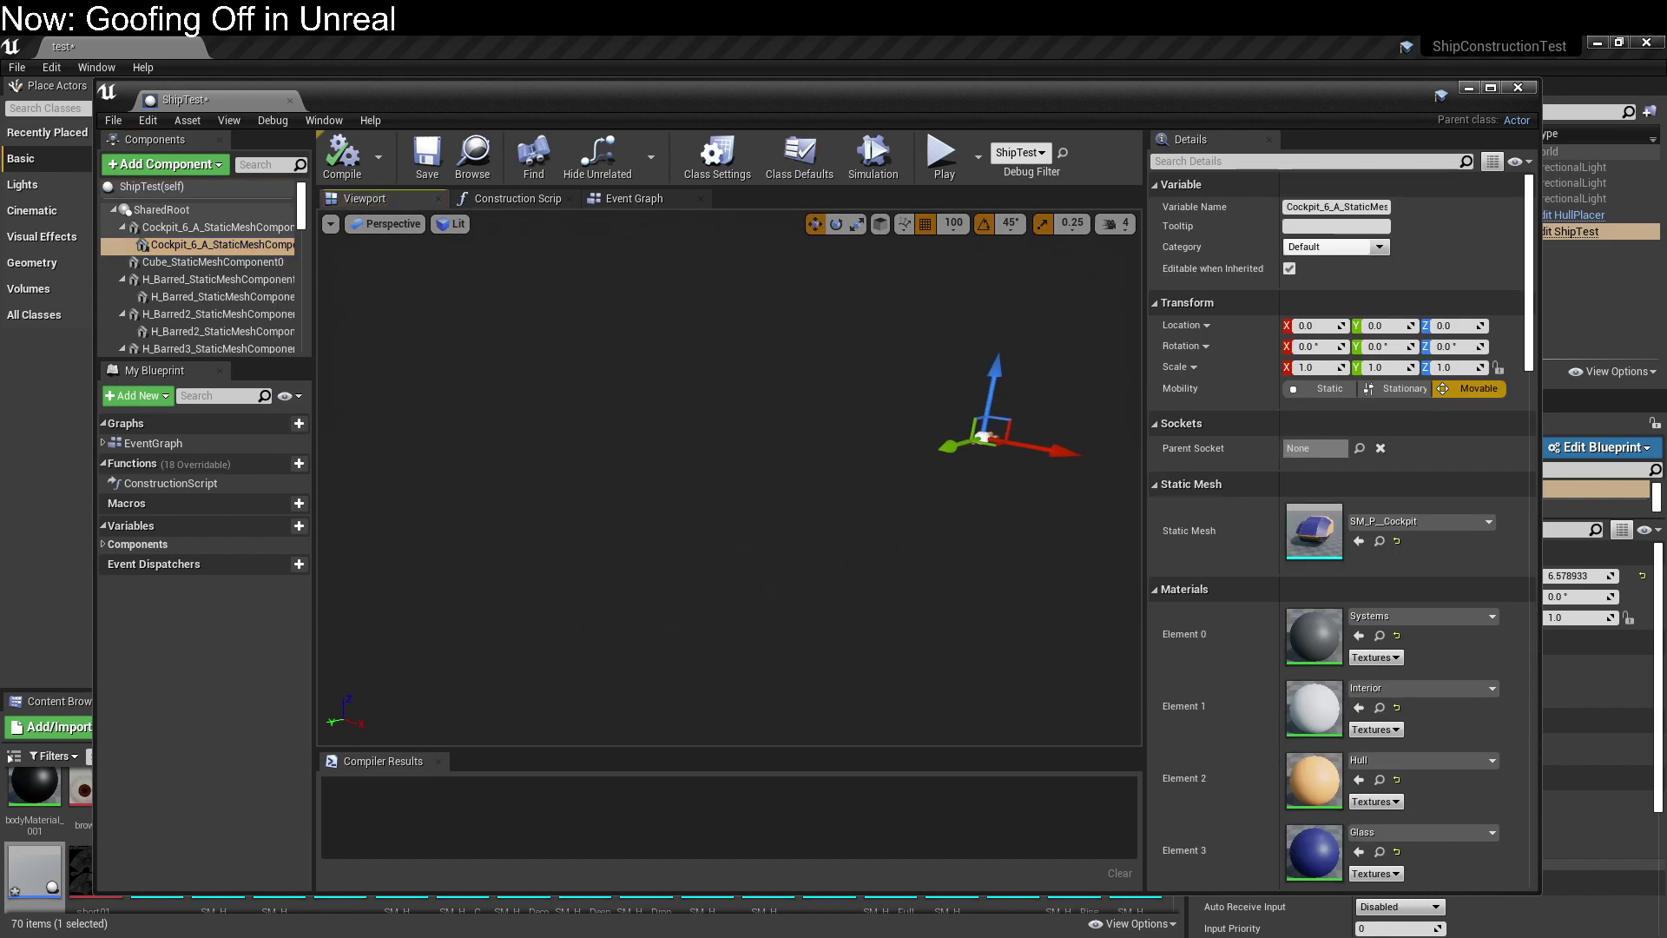
{"action": "scroll", "coordinate": [1300, 480], "scroll_direction": "down", "scroll_amount": 2}
{"action": "left_click", "coordinate": [1045, 470]}
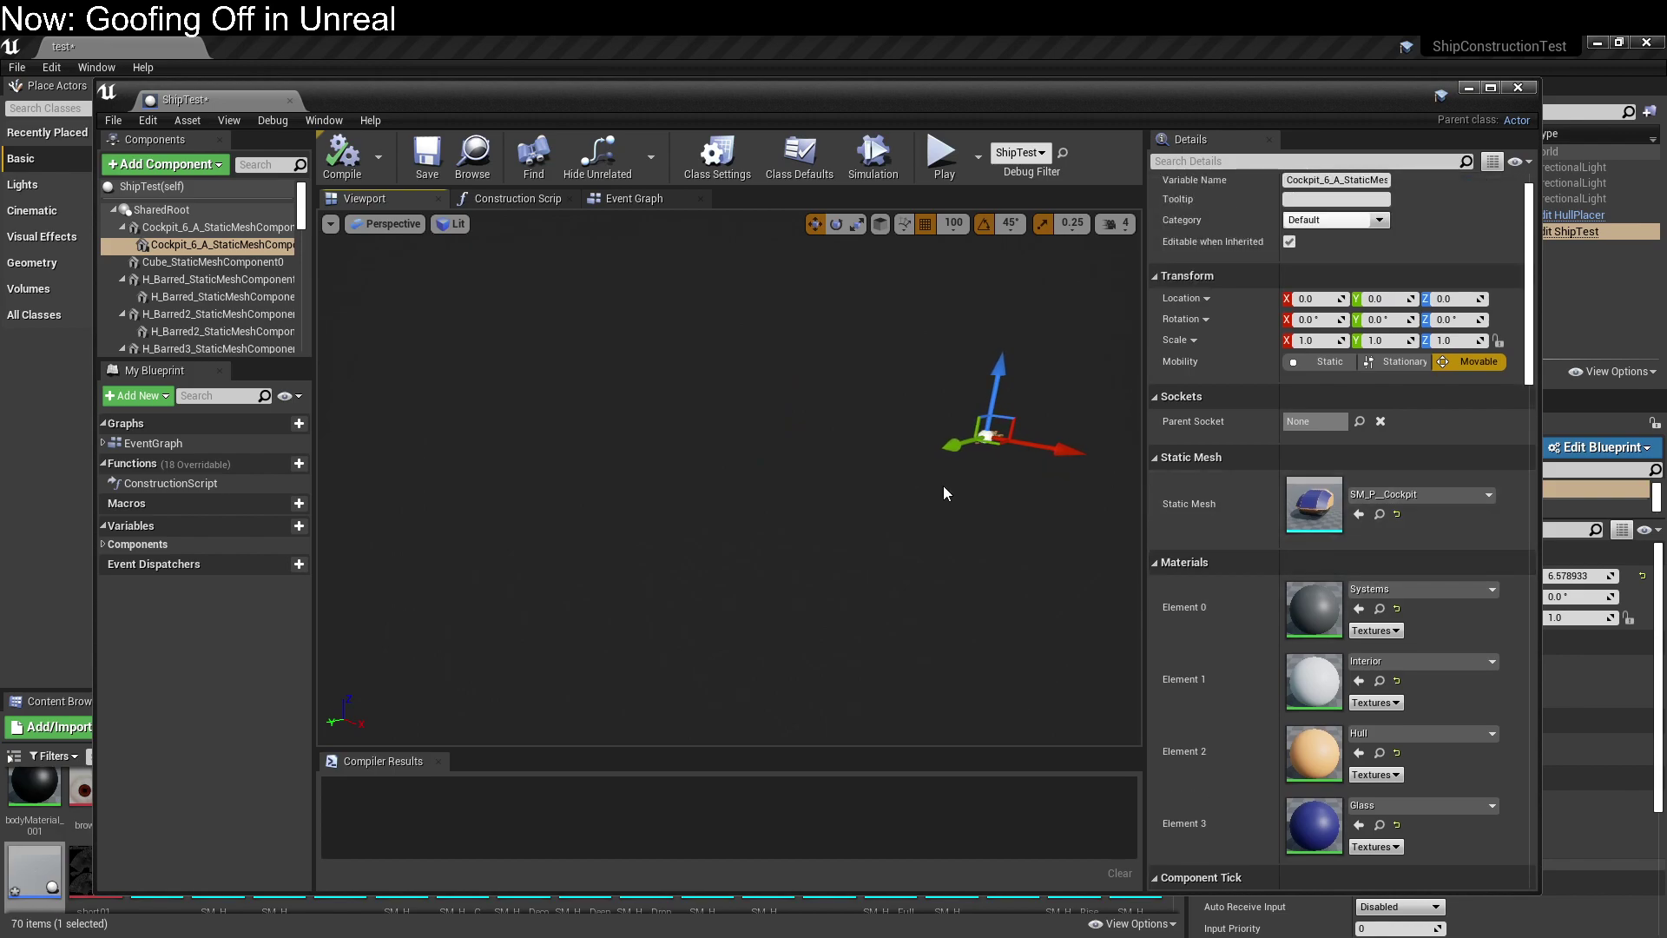
{"action": "left_click_drag", "start_coordinate": [858, 444], "coordinate": [719, 469]}
Delete the three stray H_Barred hull meshes floating away from the ship in the ShipTest blueprint.
{"action": "left_click", "coordinate": [841, 474]}
{"action": "left_click", "coordinate": [839, 473]}
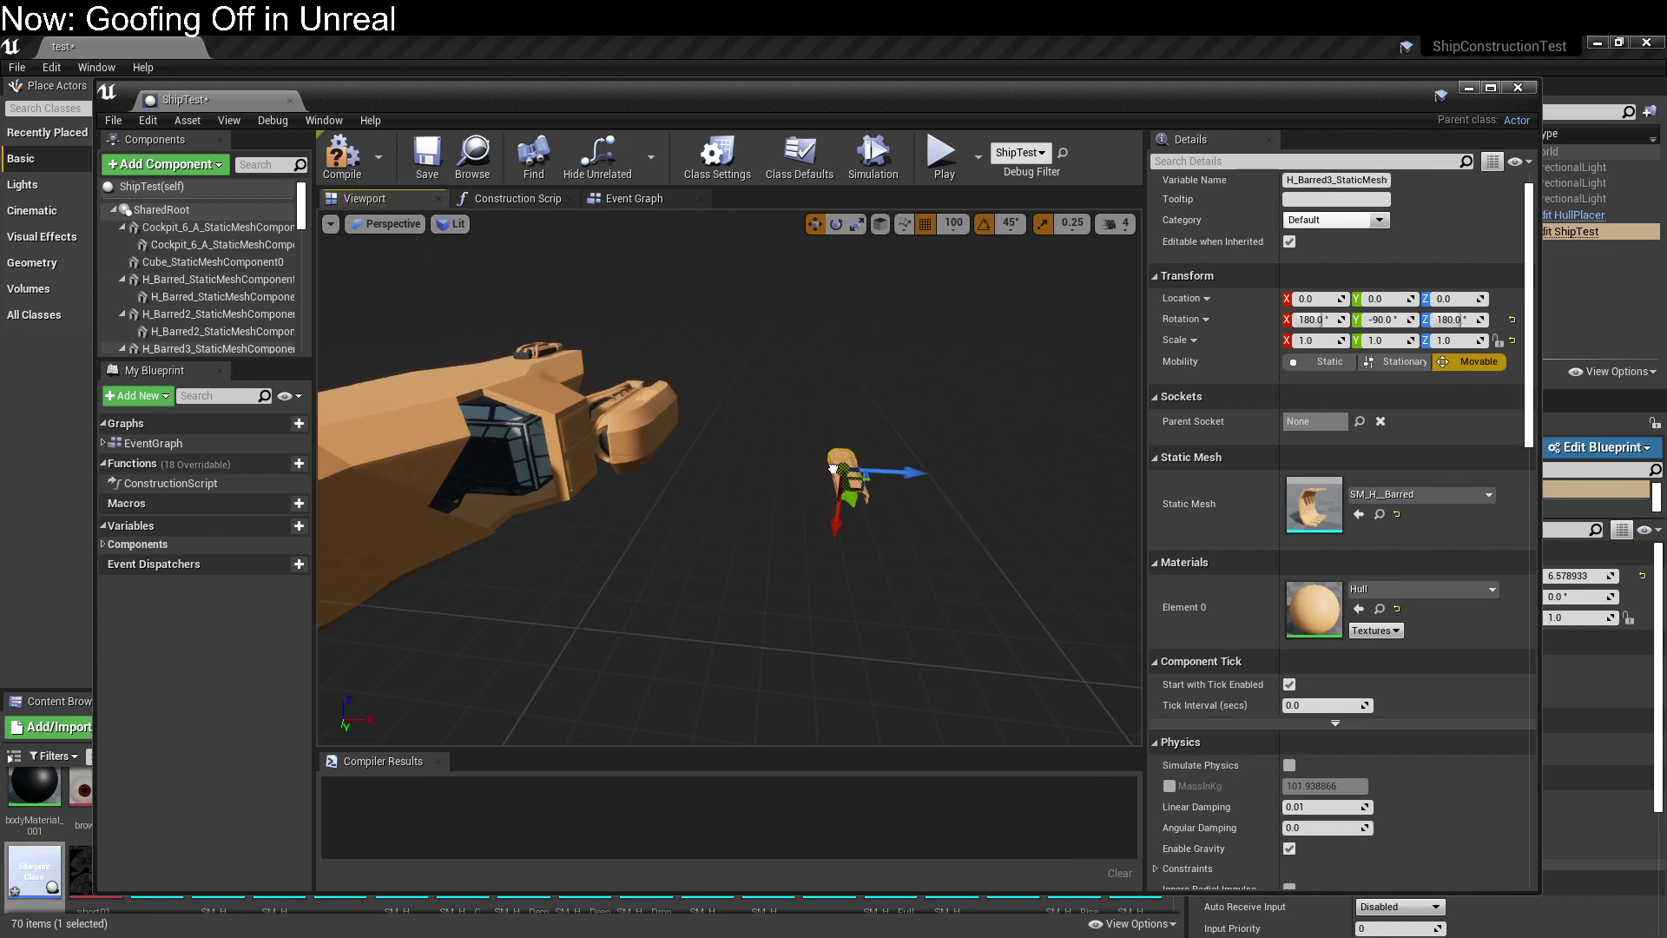
{"action": "left_click", "coordinate": [910, 450]}
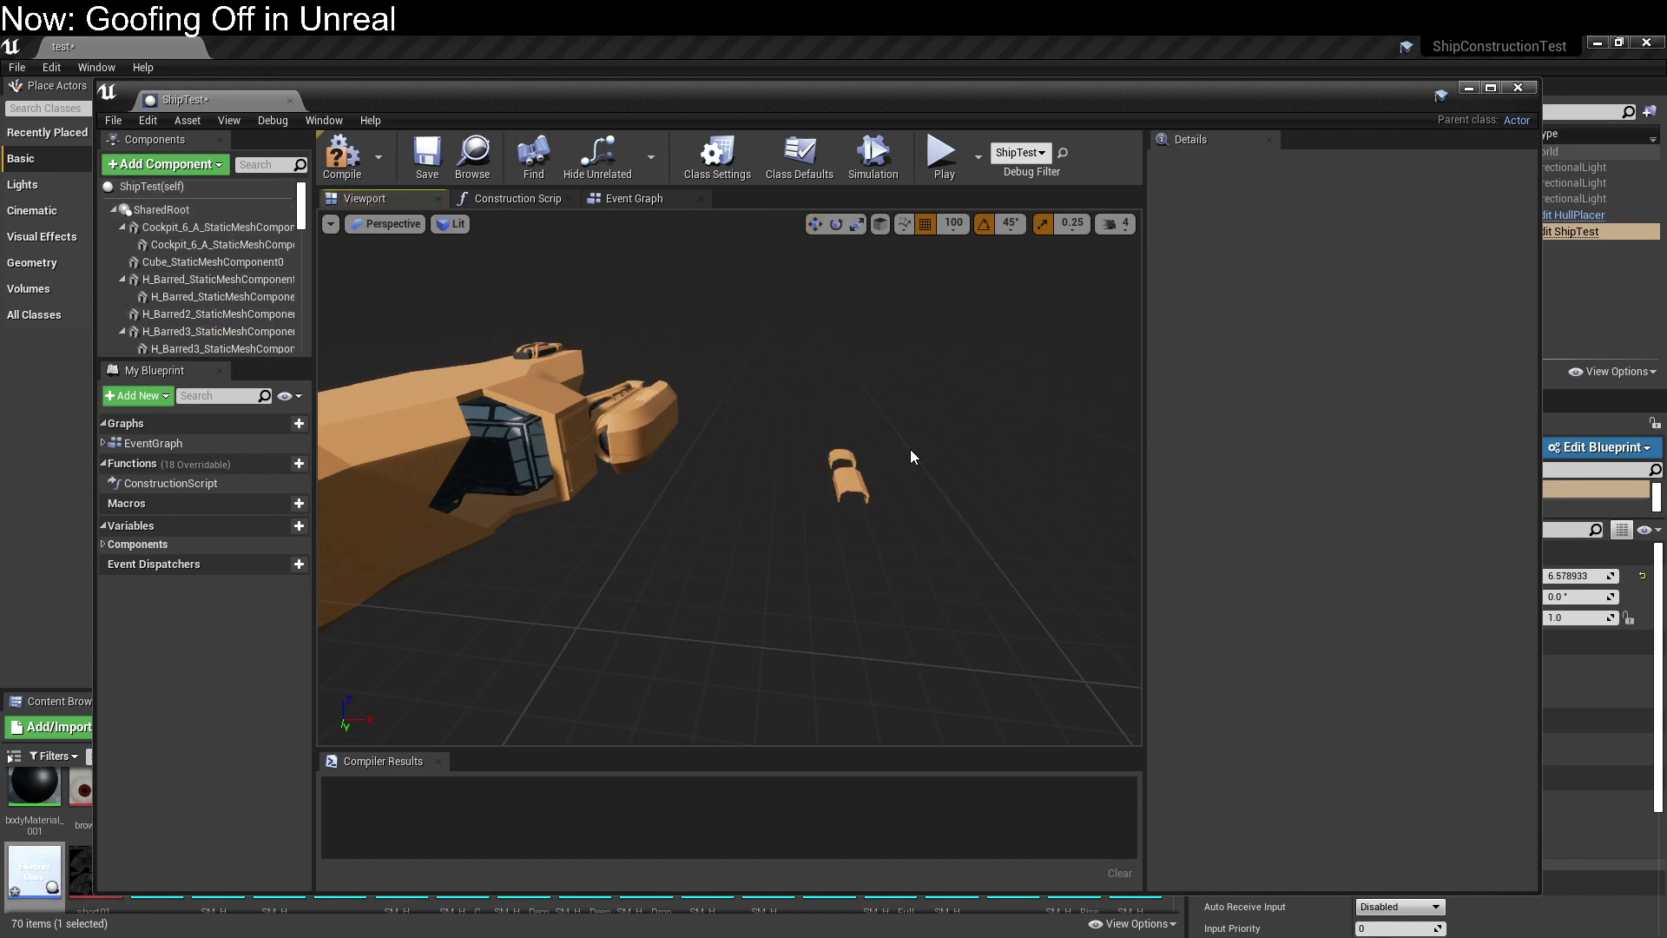
{"action": "left_click", "coordinate": [853, 483]}
{"action": "left_click", "coordinate": [844, 469]}
{"action": "left_click", "coordinate": [839, 457]}
{"action": "key", "text": "Delete"}
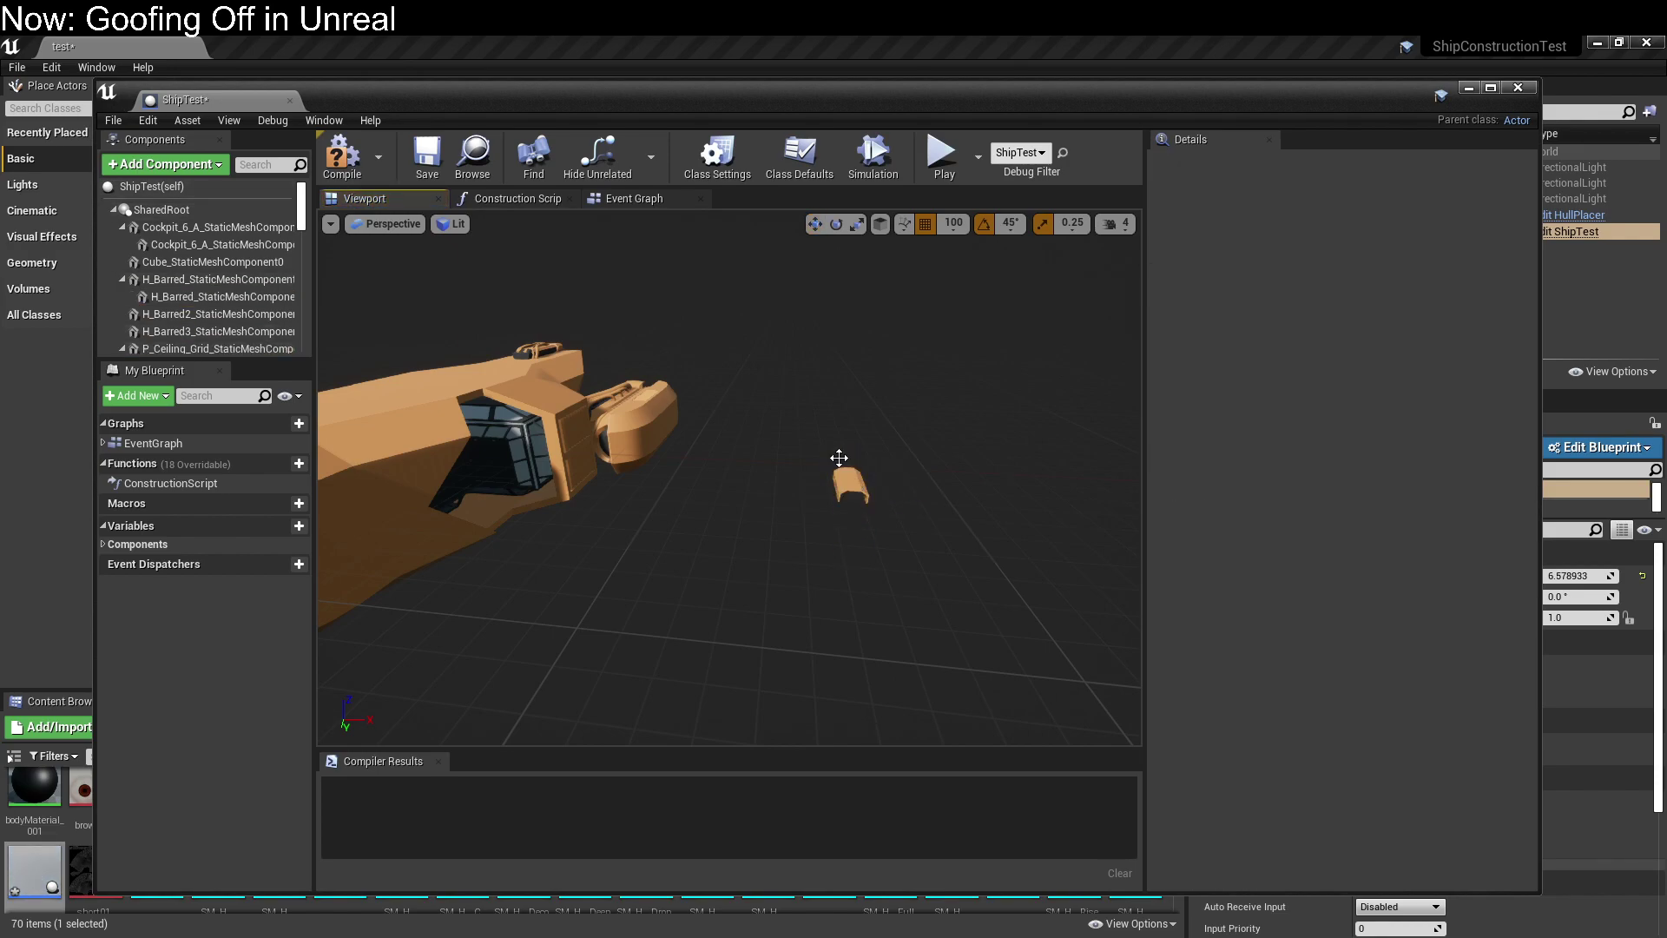
{"action": "left_click", "coordinate": [847, 478]}
{"action": "key", "text": "Delete"}
Inspect the cockpit mesh, then check the SharedRoot component's settings and the events that can be added to it.
{"action": "left_click_drag", "start_coordinate": [868, 451], "coordinate": [660, 451]}
{"action": "left_click", "coordinate": [625, 573]}
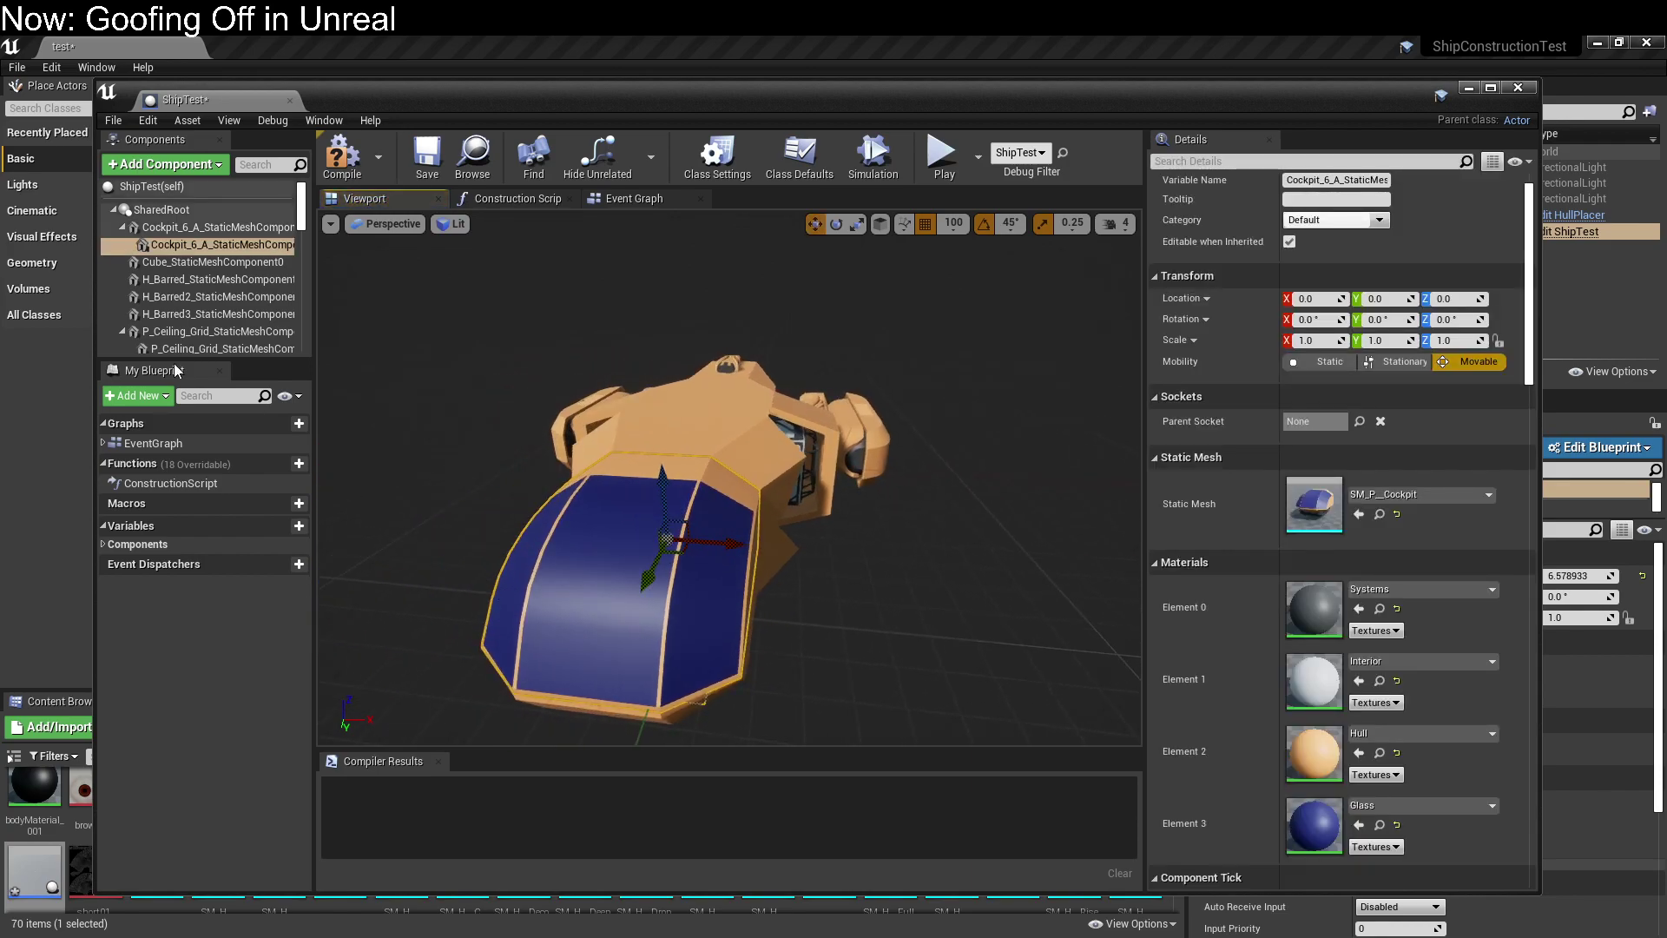
{"action": "left_click", "coordinate": [162, 210]}
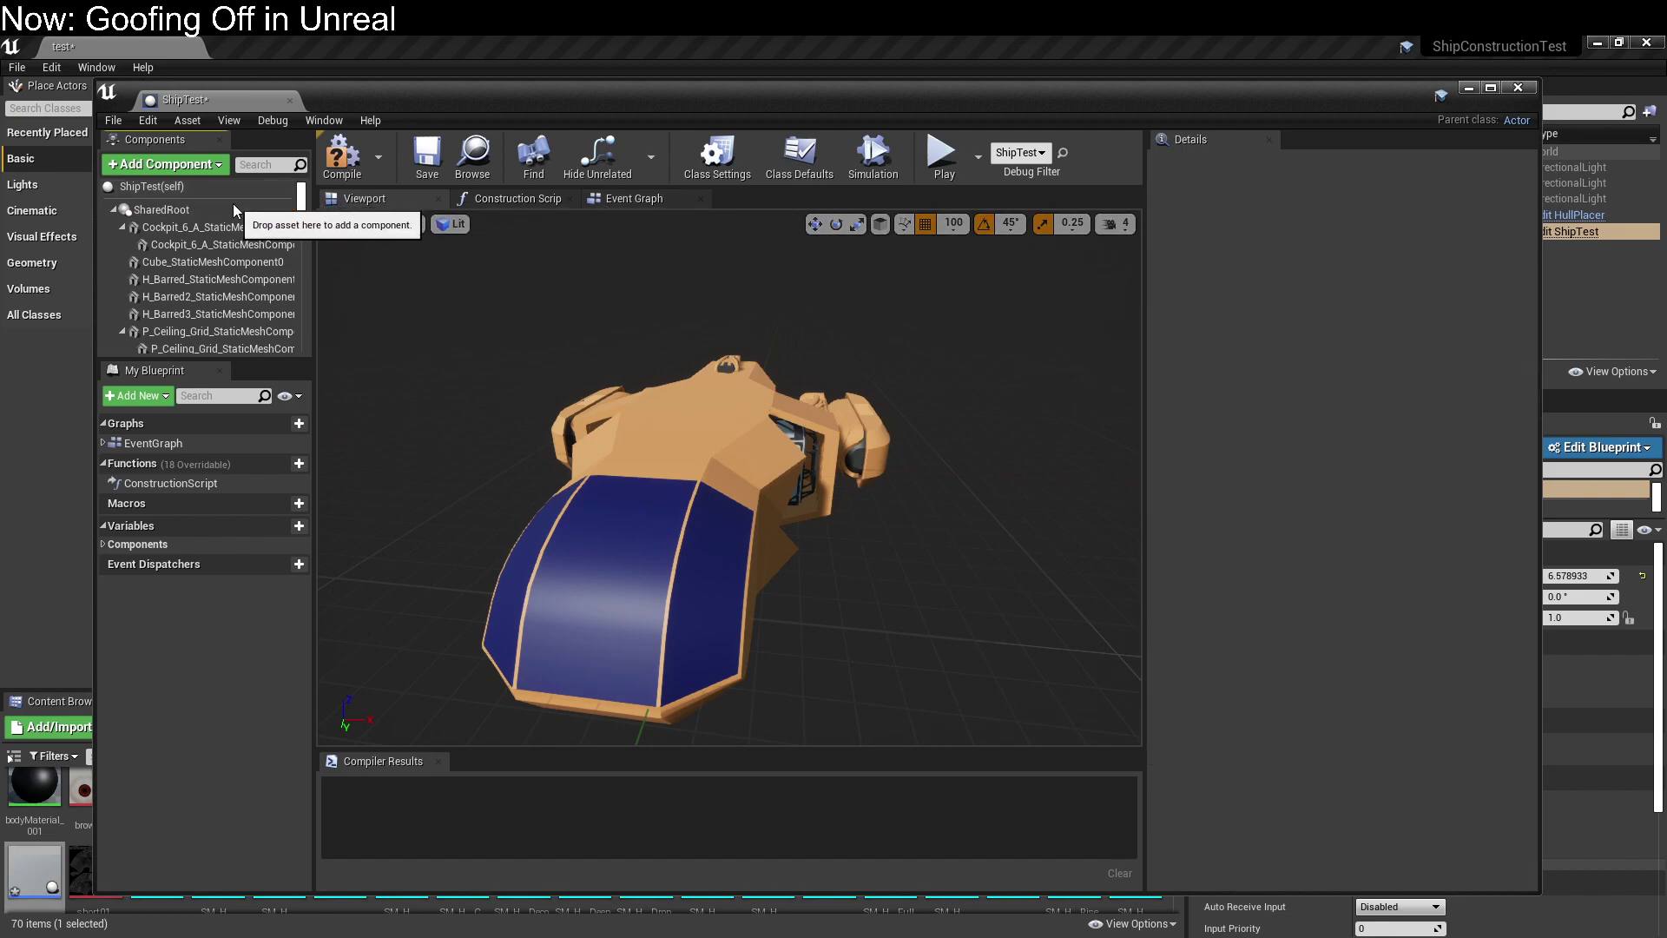
{"action": "right_click", "coordinate": [192, 208]}
{"action": "mouse_move", "coordinate": [283, 228]}
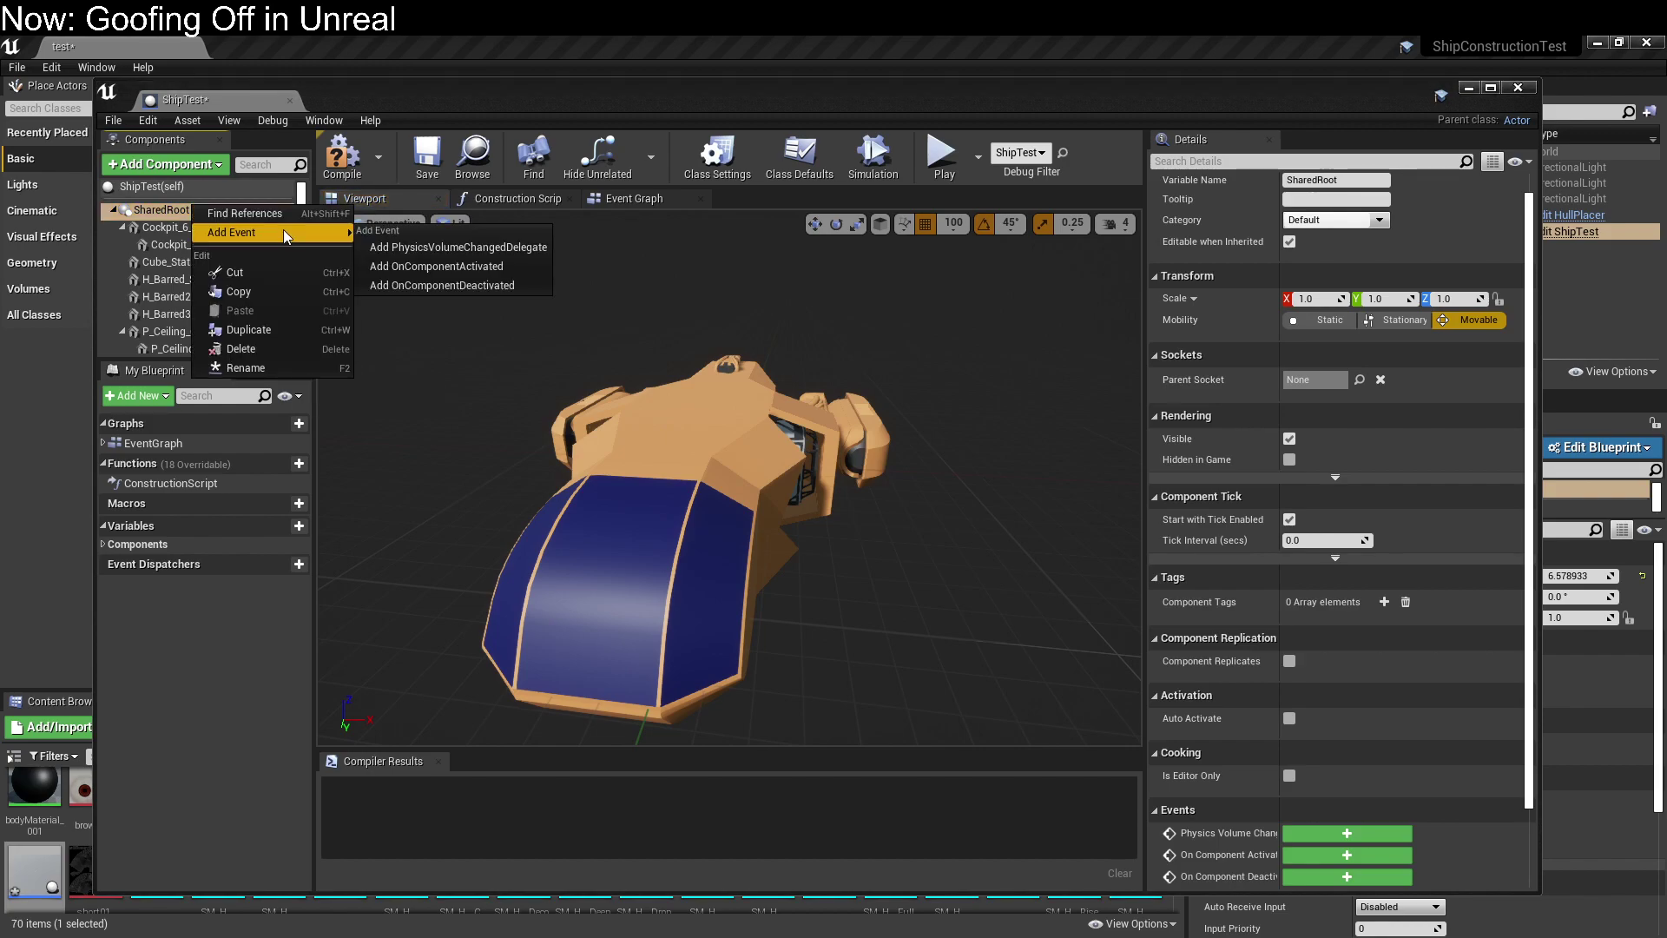
{"action": "left_click", "coordinate": [169, 731]}
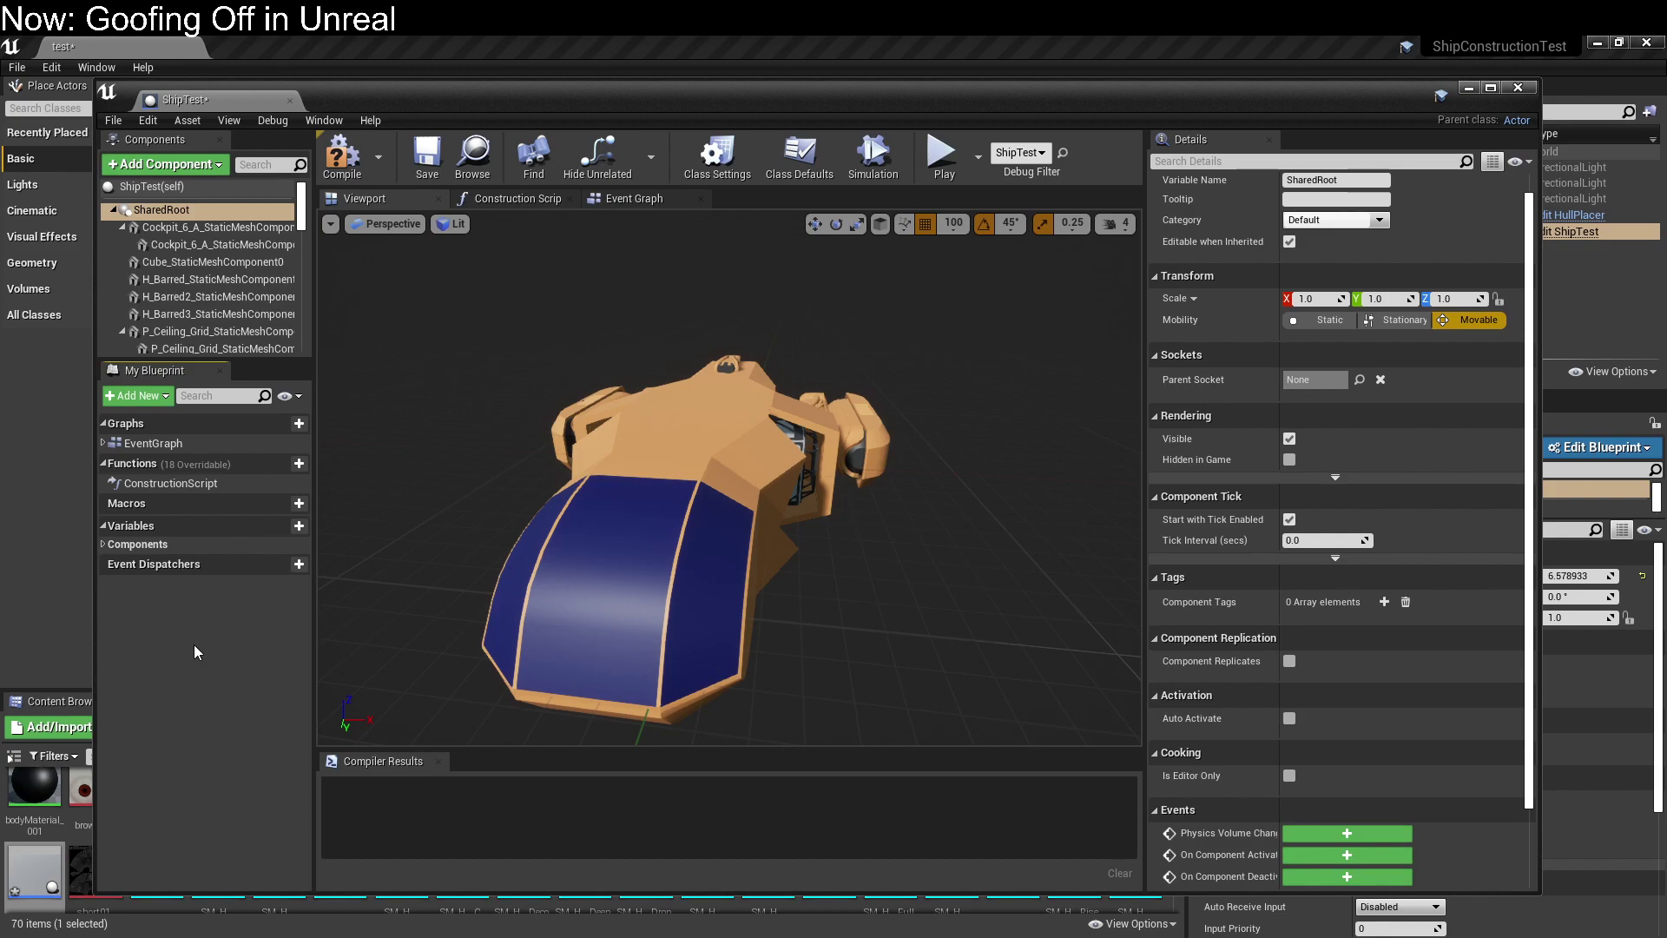
{"action": "left_click_drag", "start_coordinate": [931, 434], "coordinate": [851, 460]}
{"action": "scroll", "coordinate": [1321, 448], "scroll_direction": "up", "scroll_amount": 1}
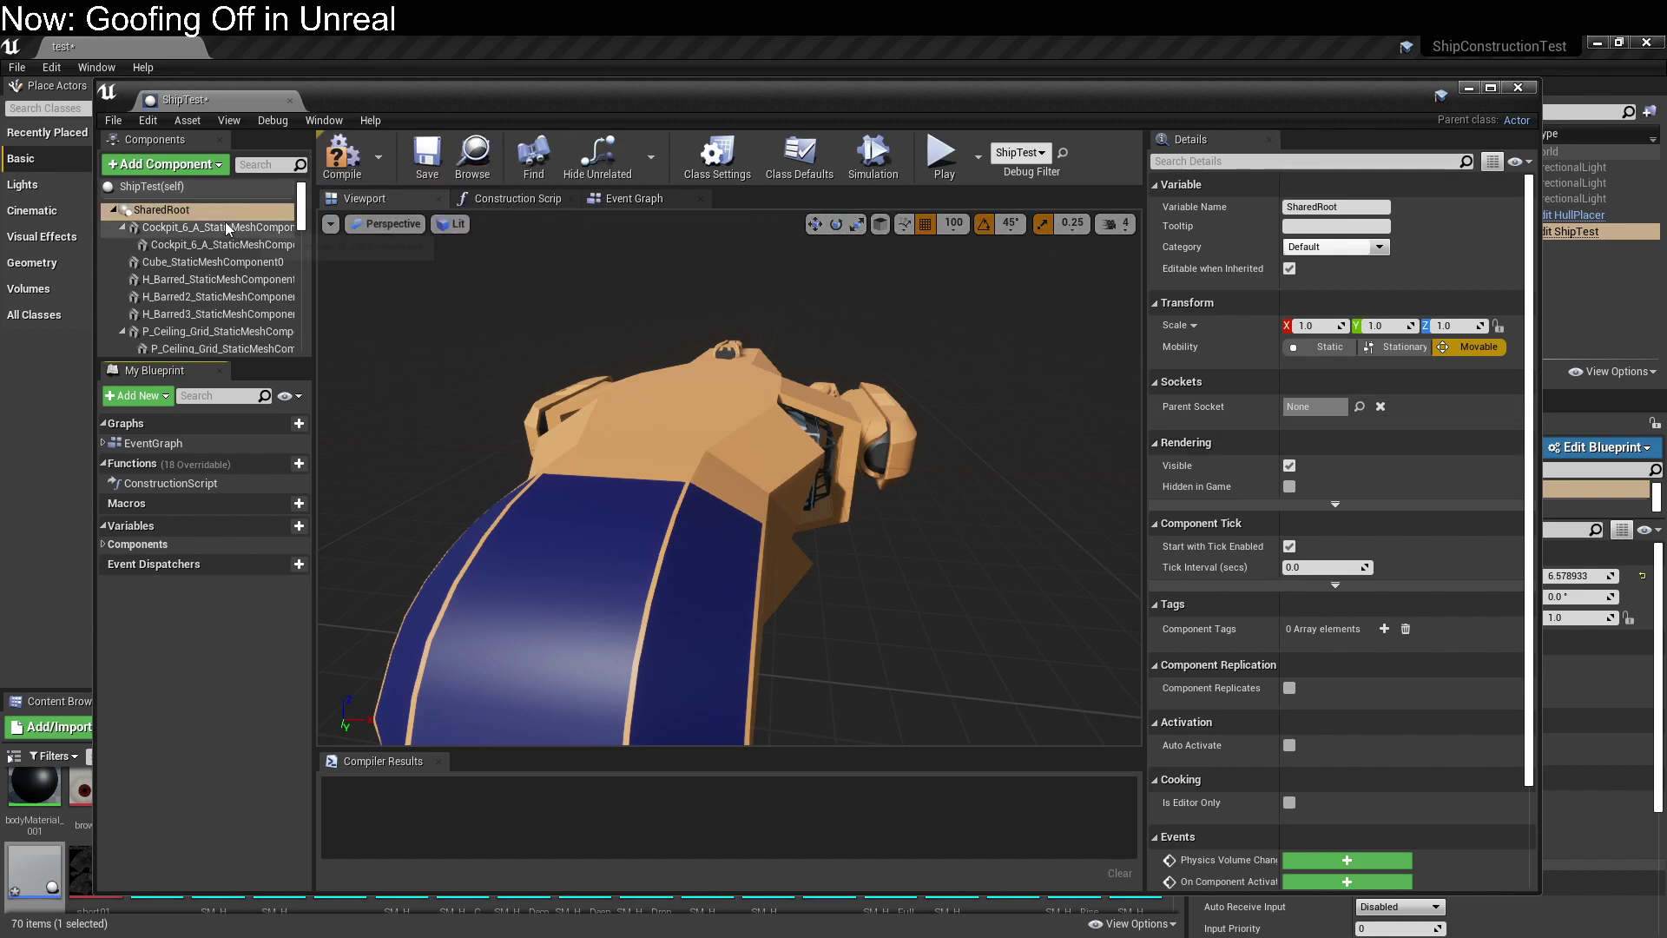
{"action": "right_click", "coordinate": [190, 208]}
{"action": "mouse_move", "coordinate": [231, 237]}
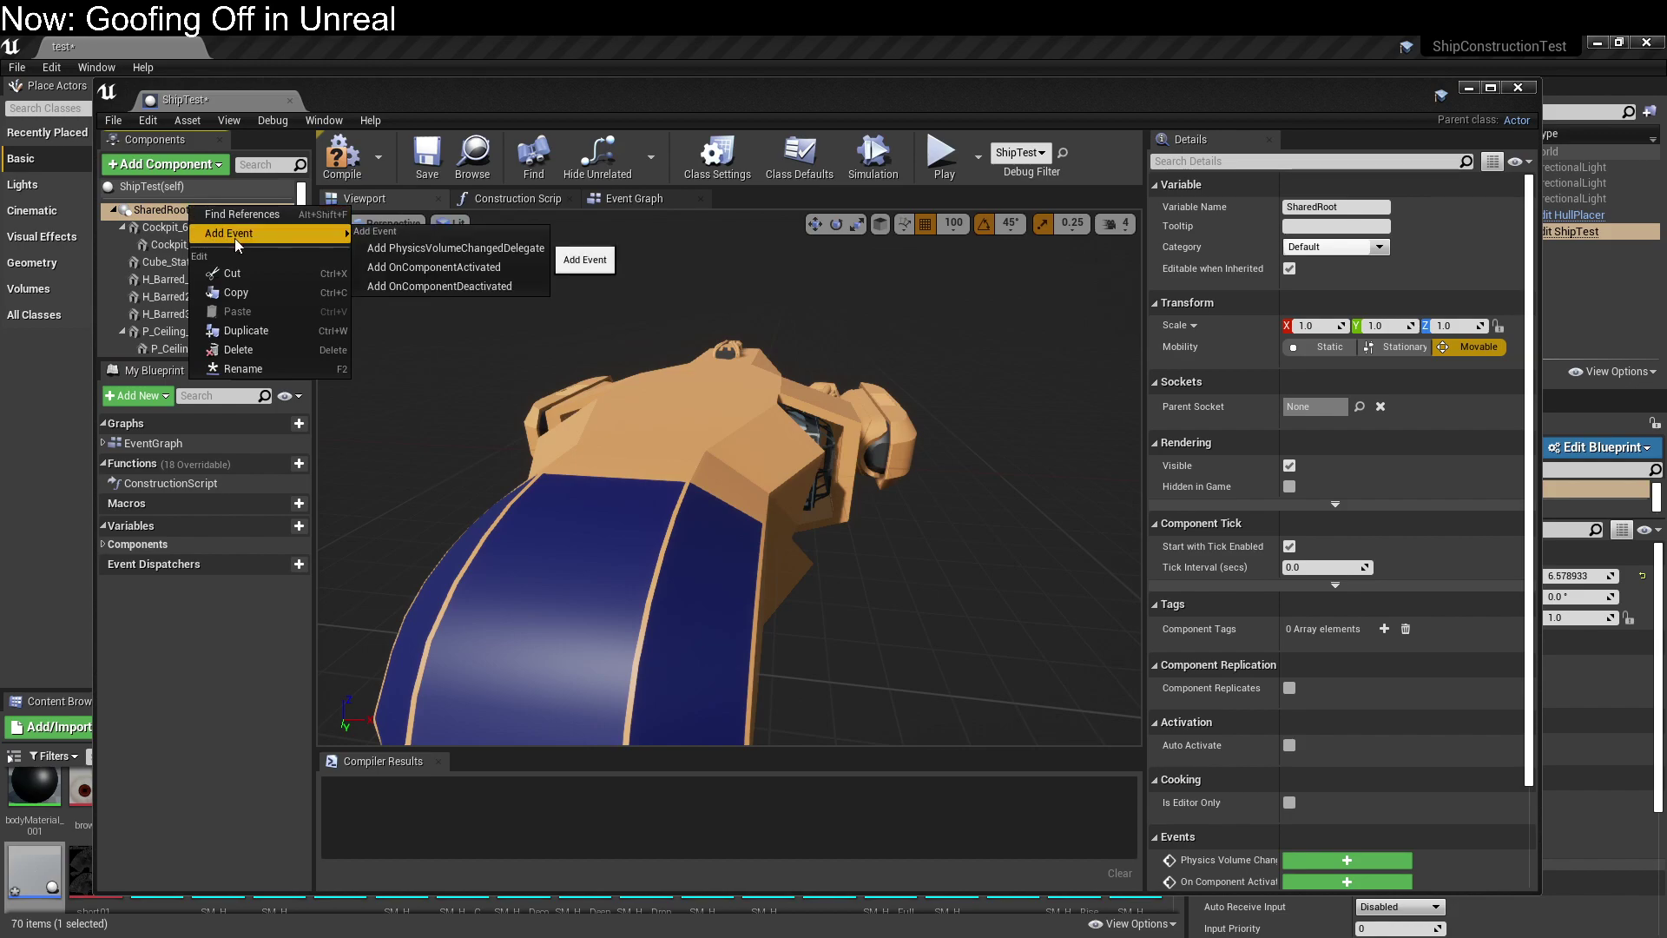
{"action": "left_click", "coordinate": [244, 675]}
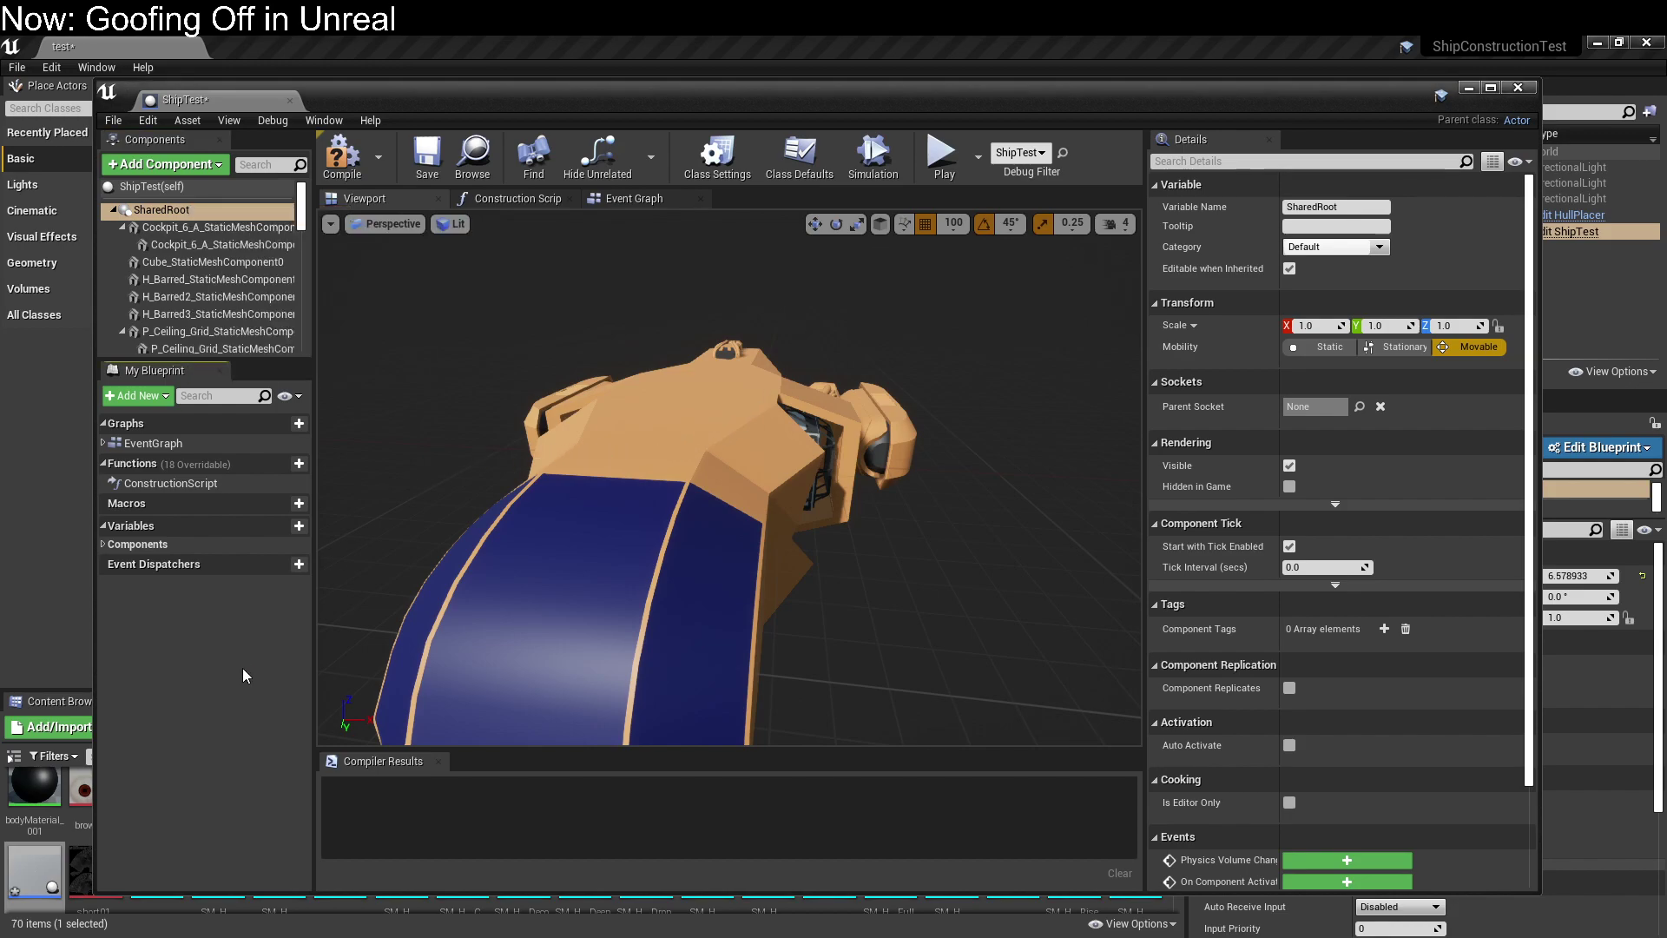
Open the Event Graph and add a Float variable named Mass with Instance Editable enabled.
{"action": "left_click", "coordinate": [640, 199]}
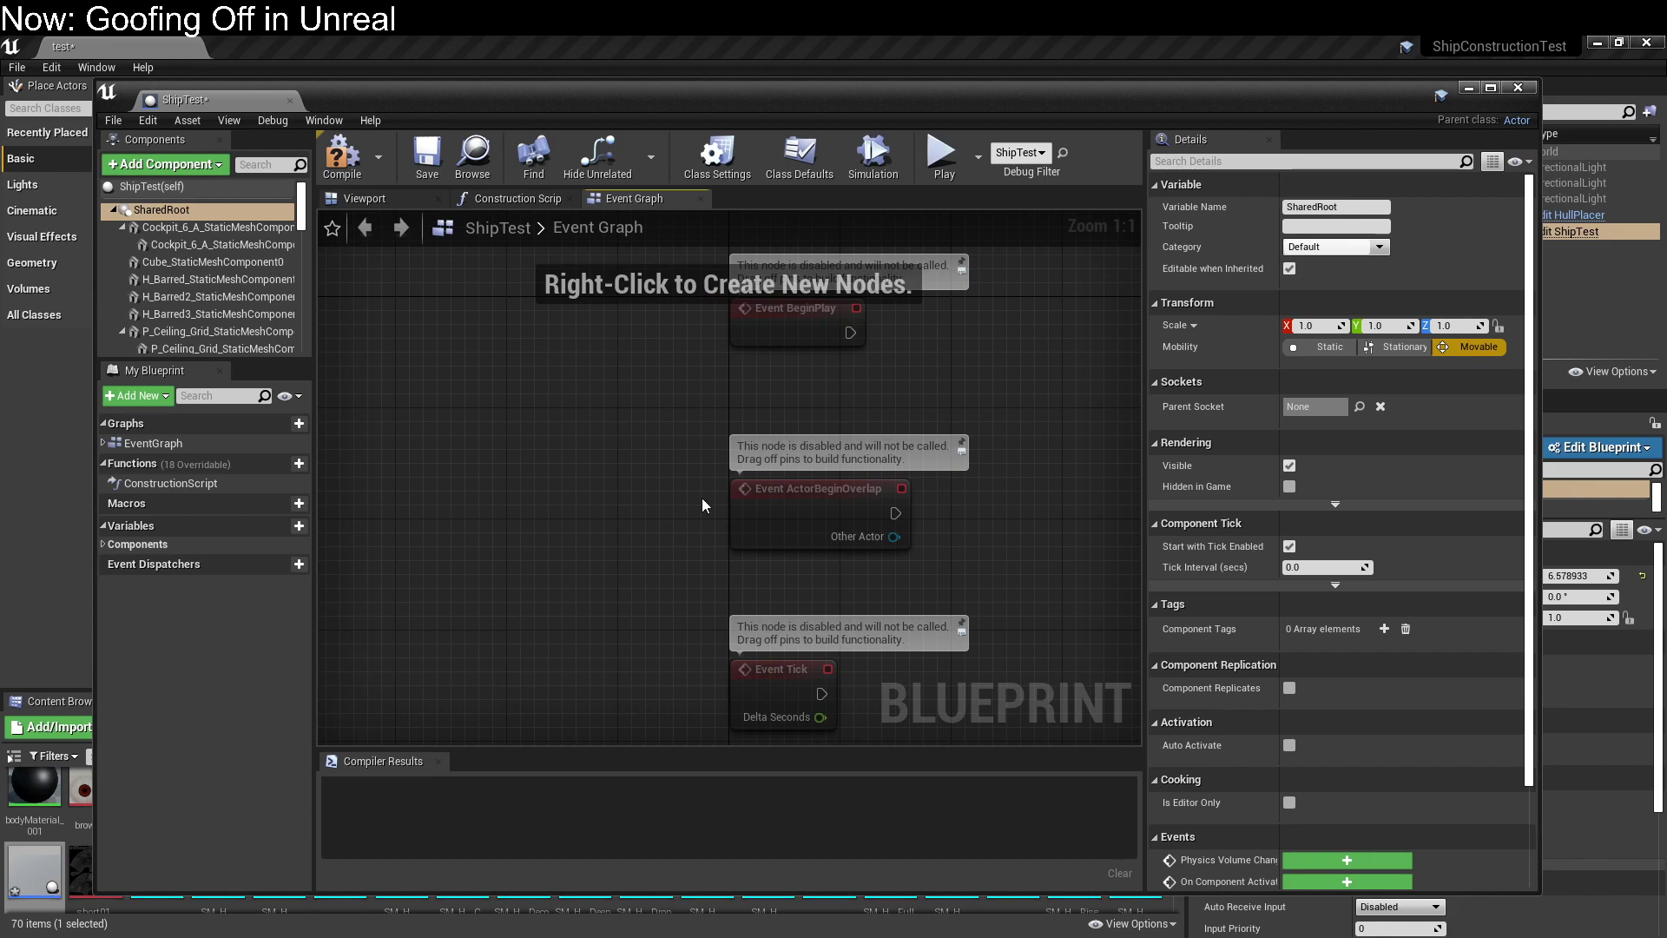
{"action": "scroll", "coordinate": [690, 535], "scroll_direction": "up", "scroll_amount": 1}
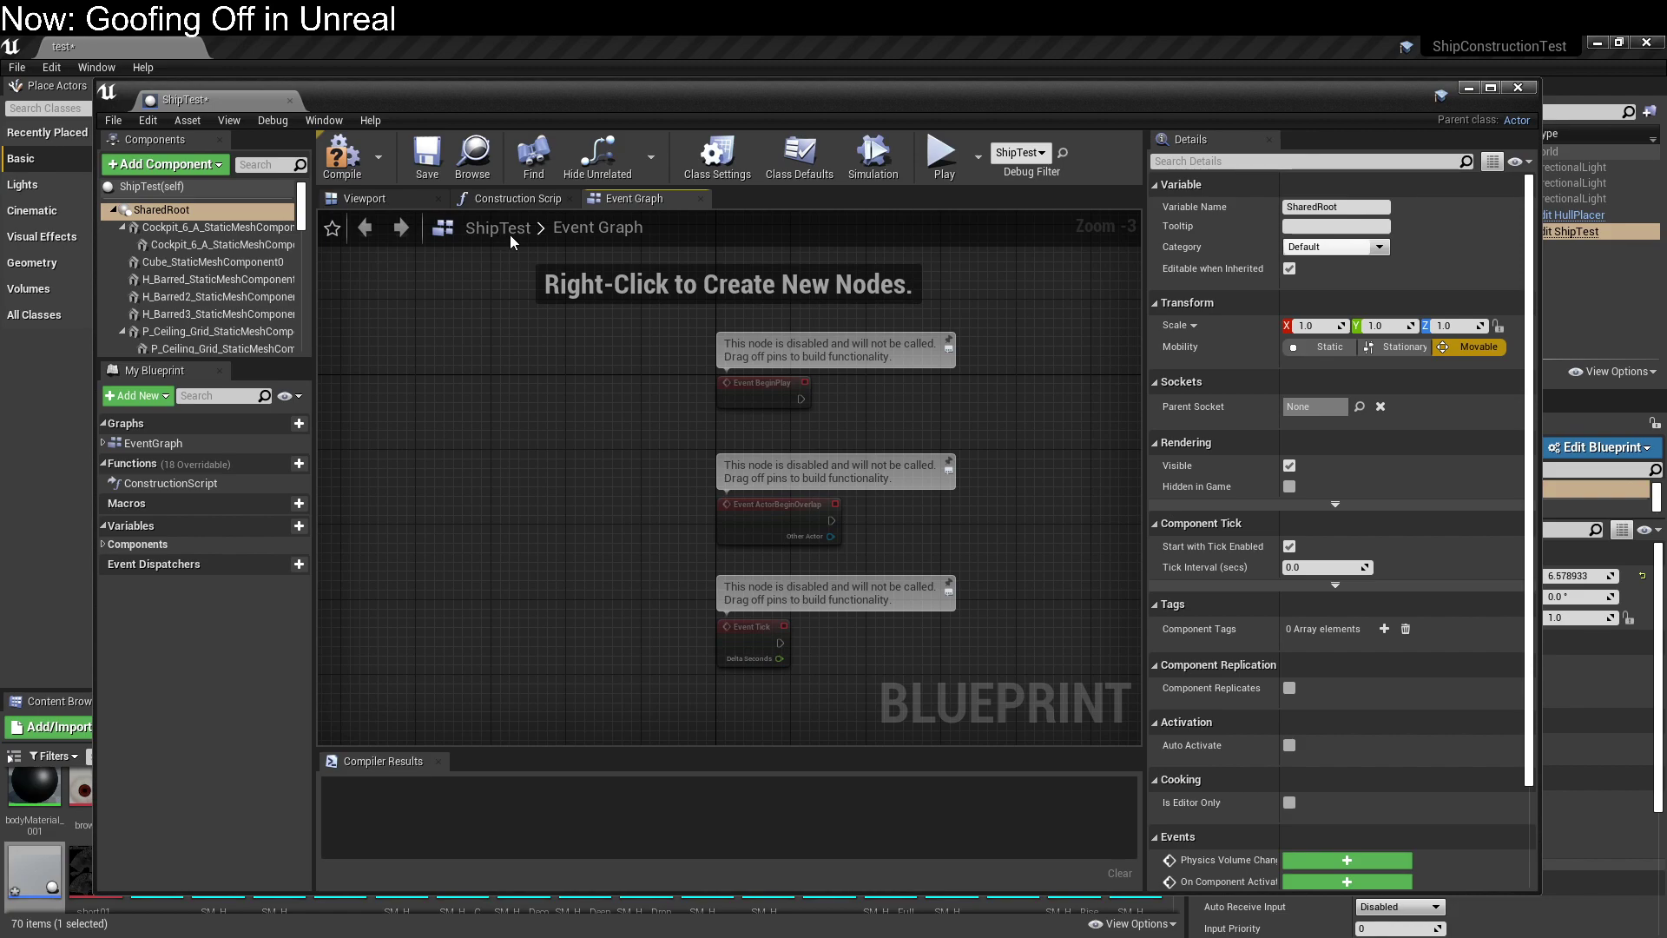
{"action": "scroll", "coordinate": [688, 434], "scroll_direction": "down", "scroll_amount": 1}
{"action": "scroll", "coordinate": [687, 434], "scroll_direction": "up", "scroll_amount": 2}
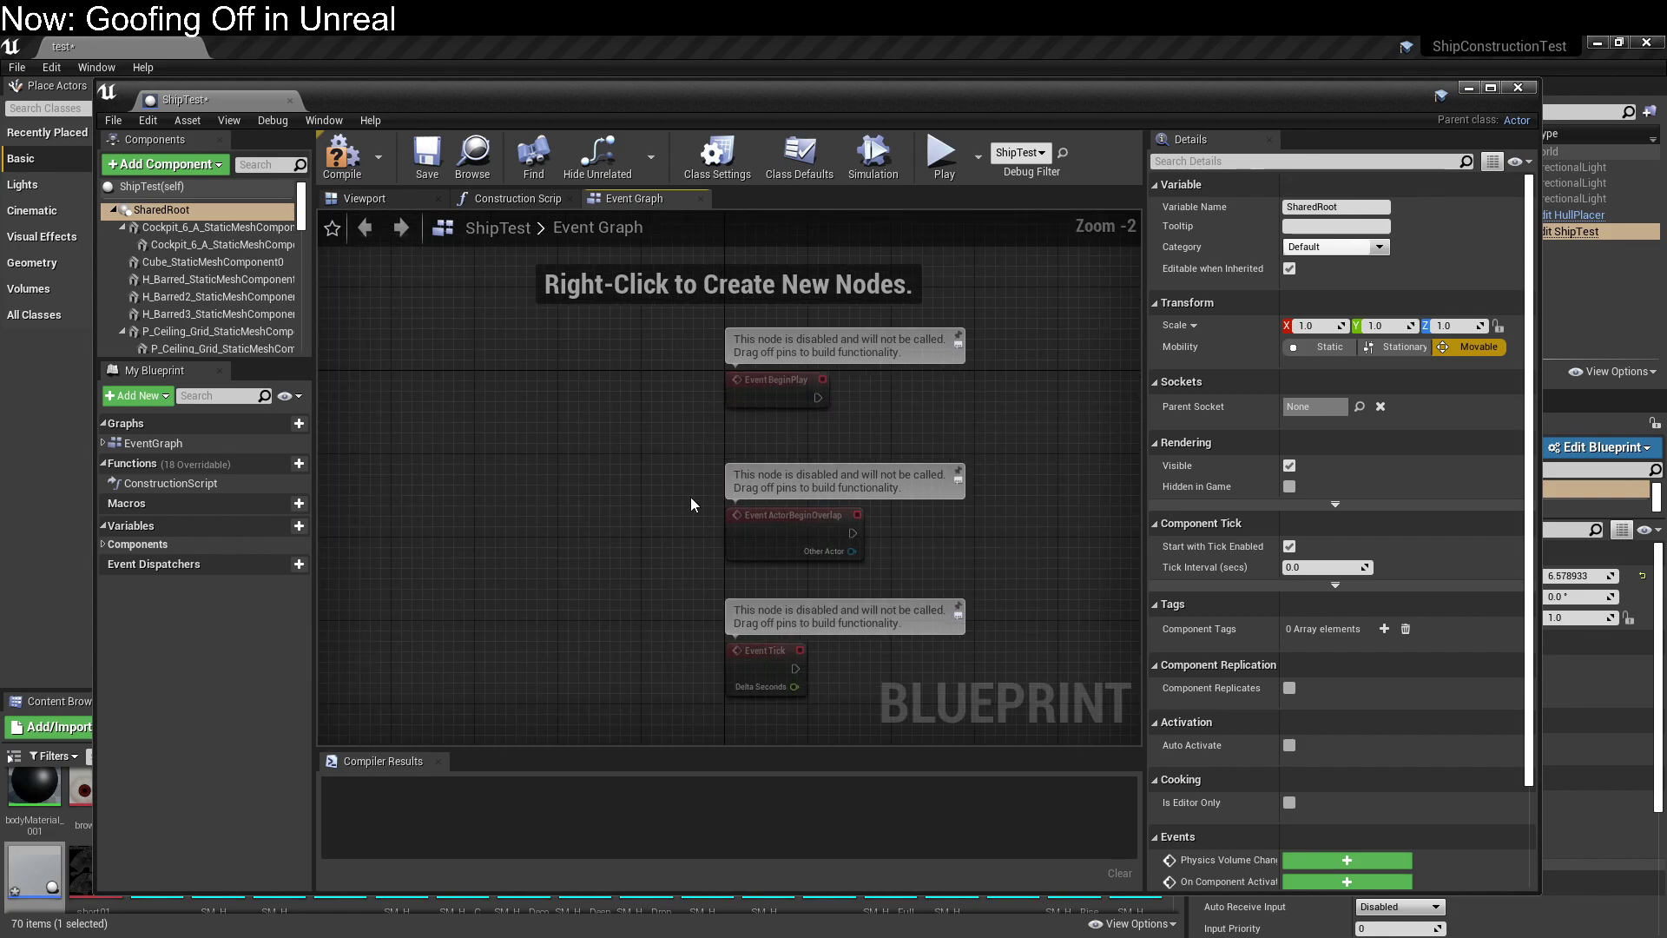
{"action": "right_click_drag", "start_coordinate": [565, 491], "coordinate": [617, 512]}
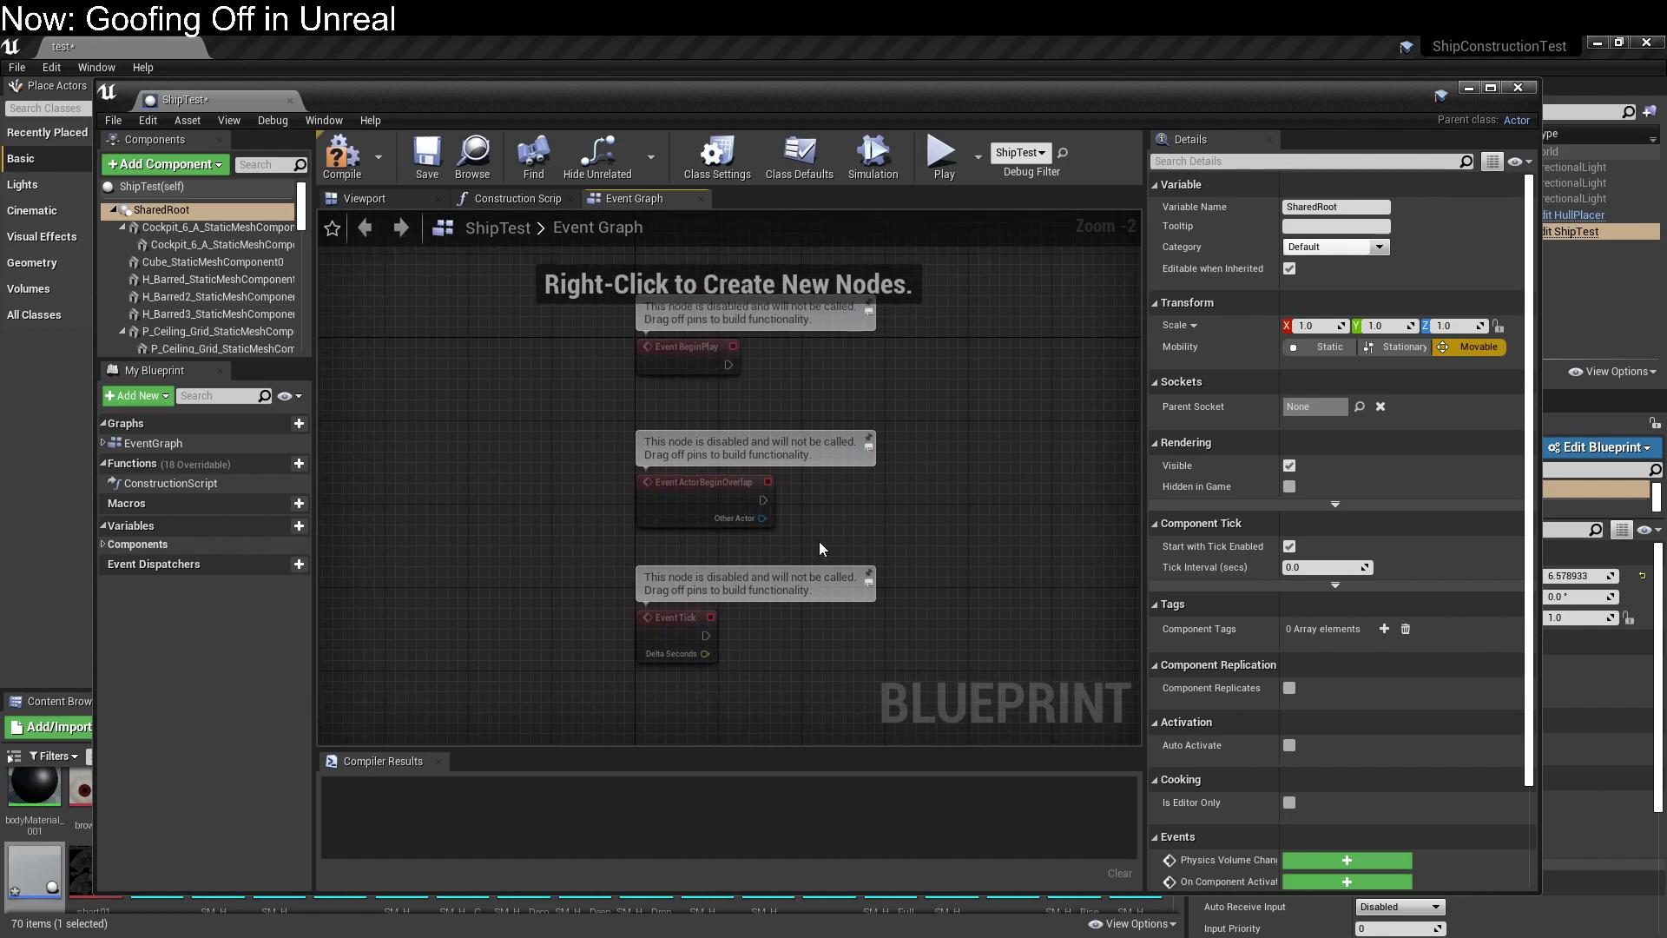
{"action": "left_click", "coordinate": [295, 527]}
{"action": "type", "text": "Mass"}
{"action": "key", "text": "Return"}
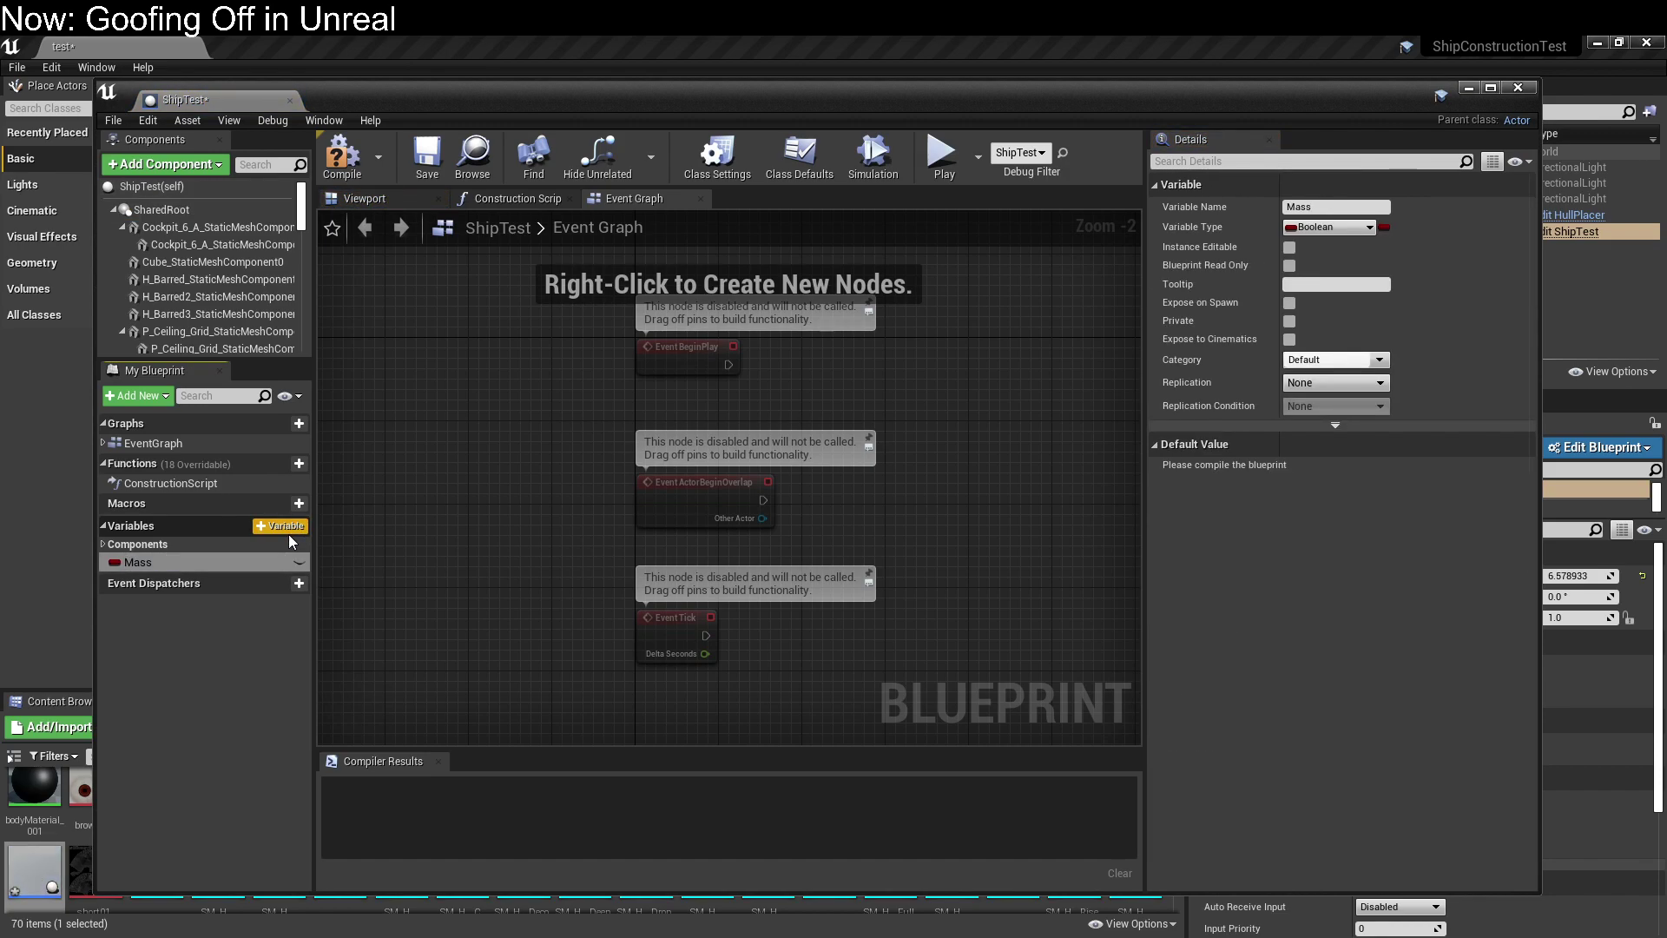
{"action": "left_click", "coordinate": [1307, 229]}
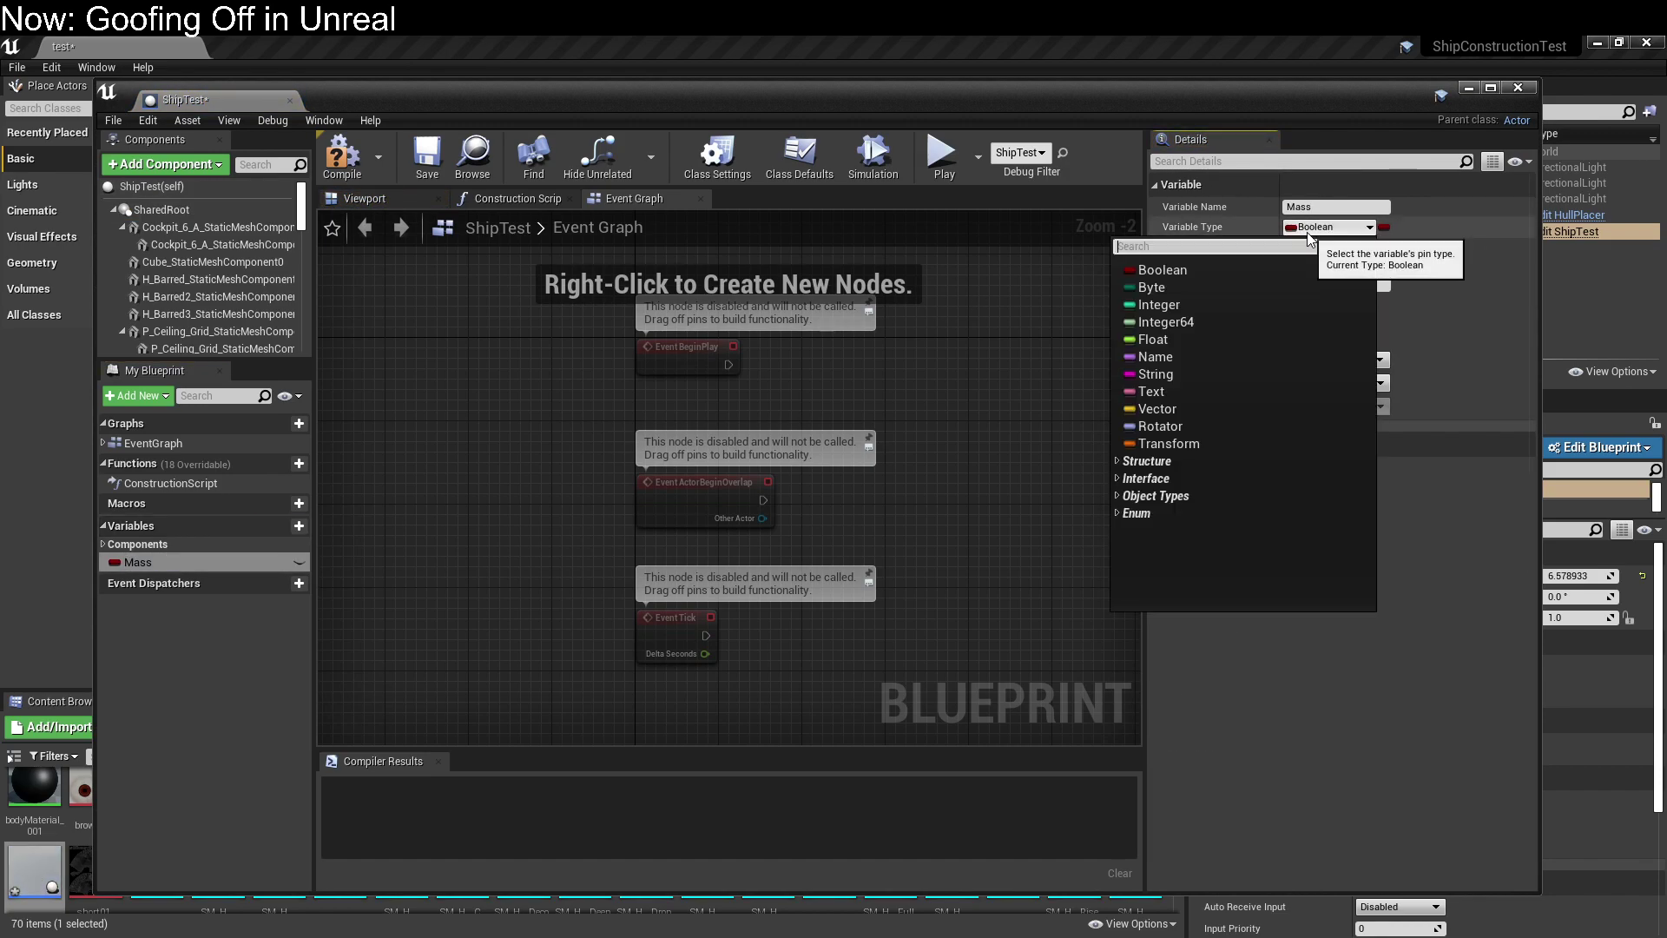
{"action": "left_click", "coordinate": [1205, 333]}
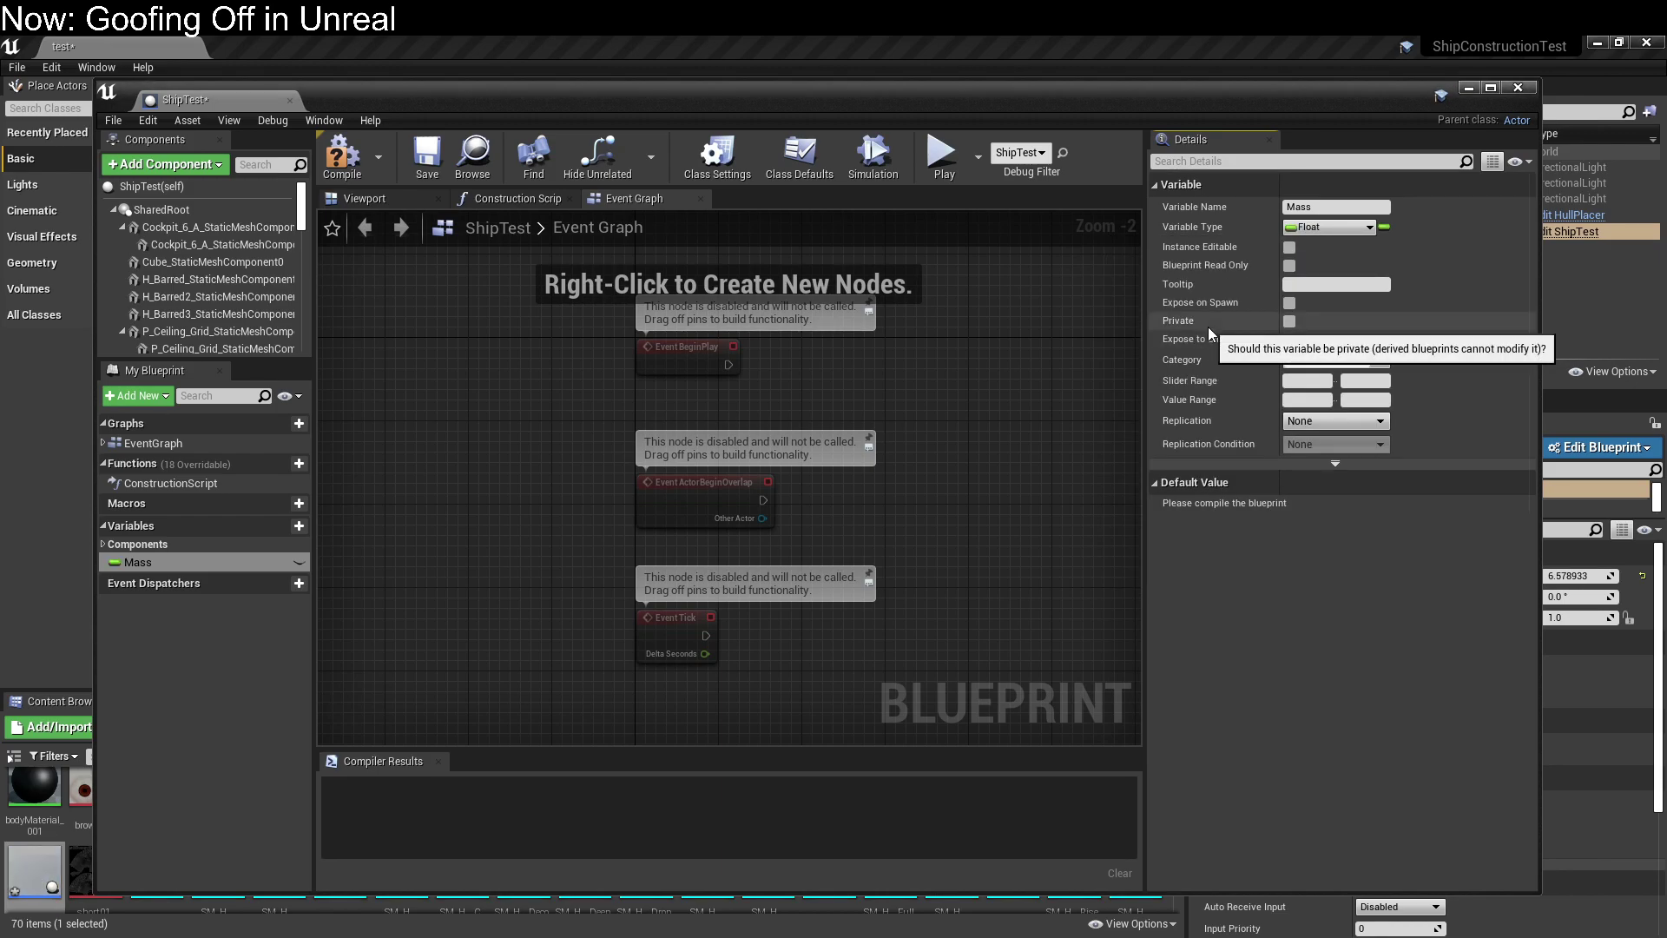
{"action": "left_click", "coordinate": [1290, 247]}
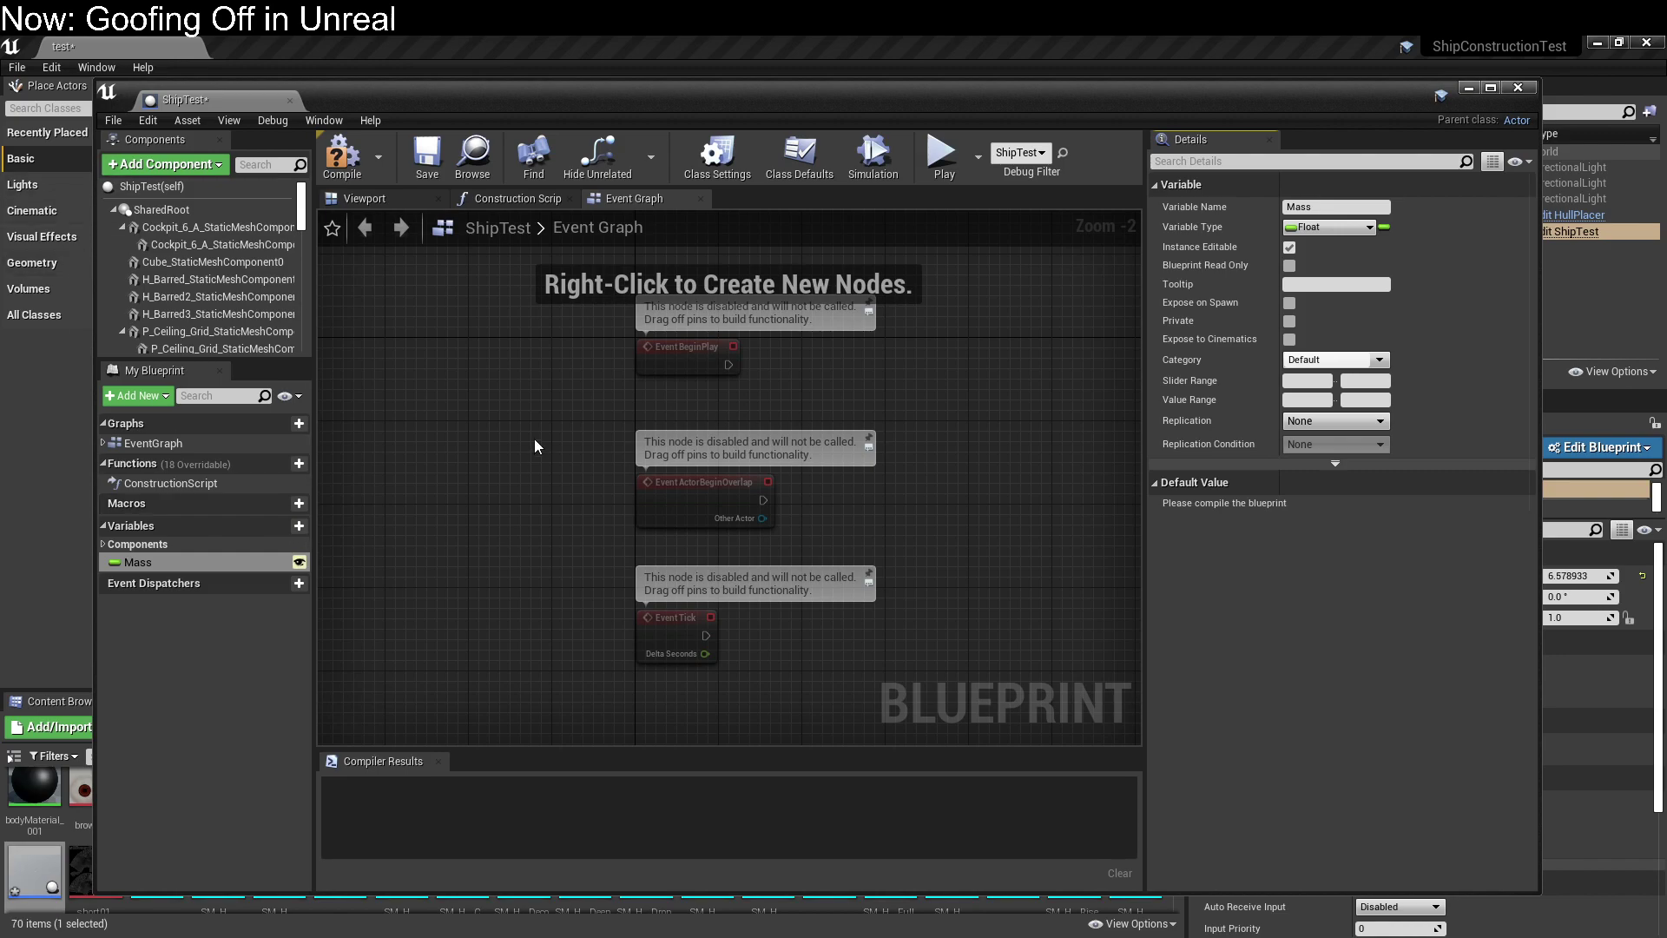
Review the settings of the parent cockpit, H_Barred2 and P_Ceiling_Grid static mesh components.
{"action": "scroll", "coordinate": [1018, 530], "scroll_direction": "down", "scroll_amount": 1}
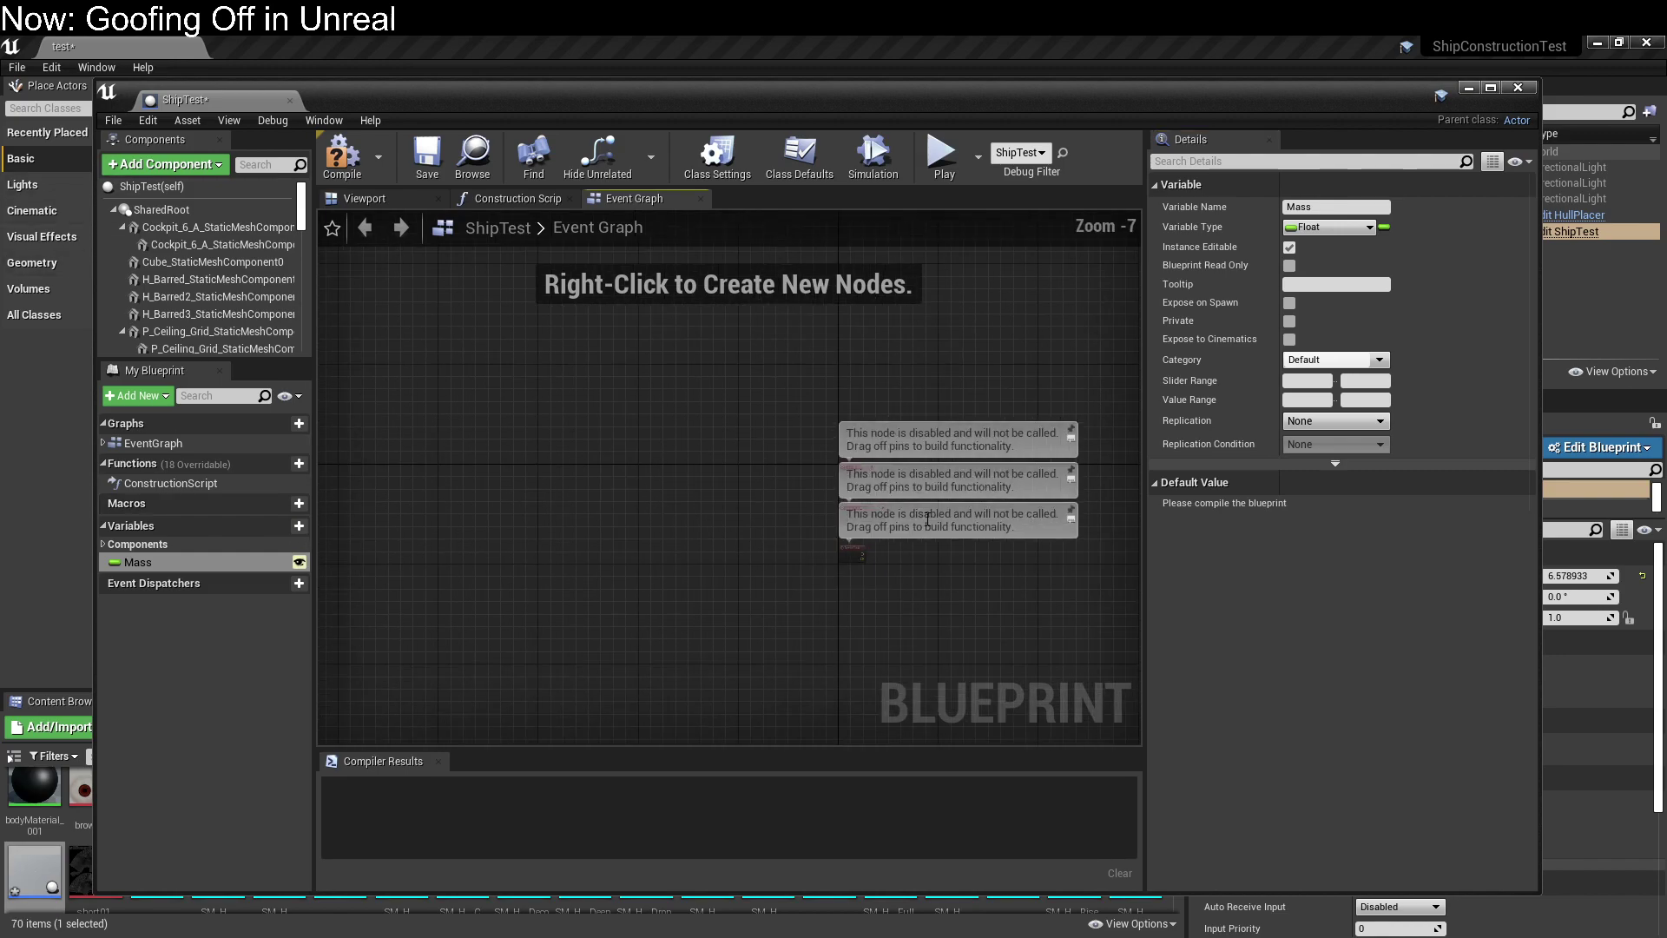
{"action": "left_click", "coordinate": [188, 230]}
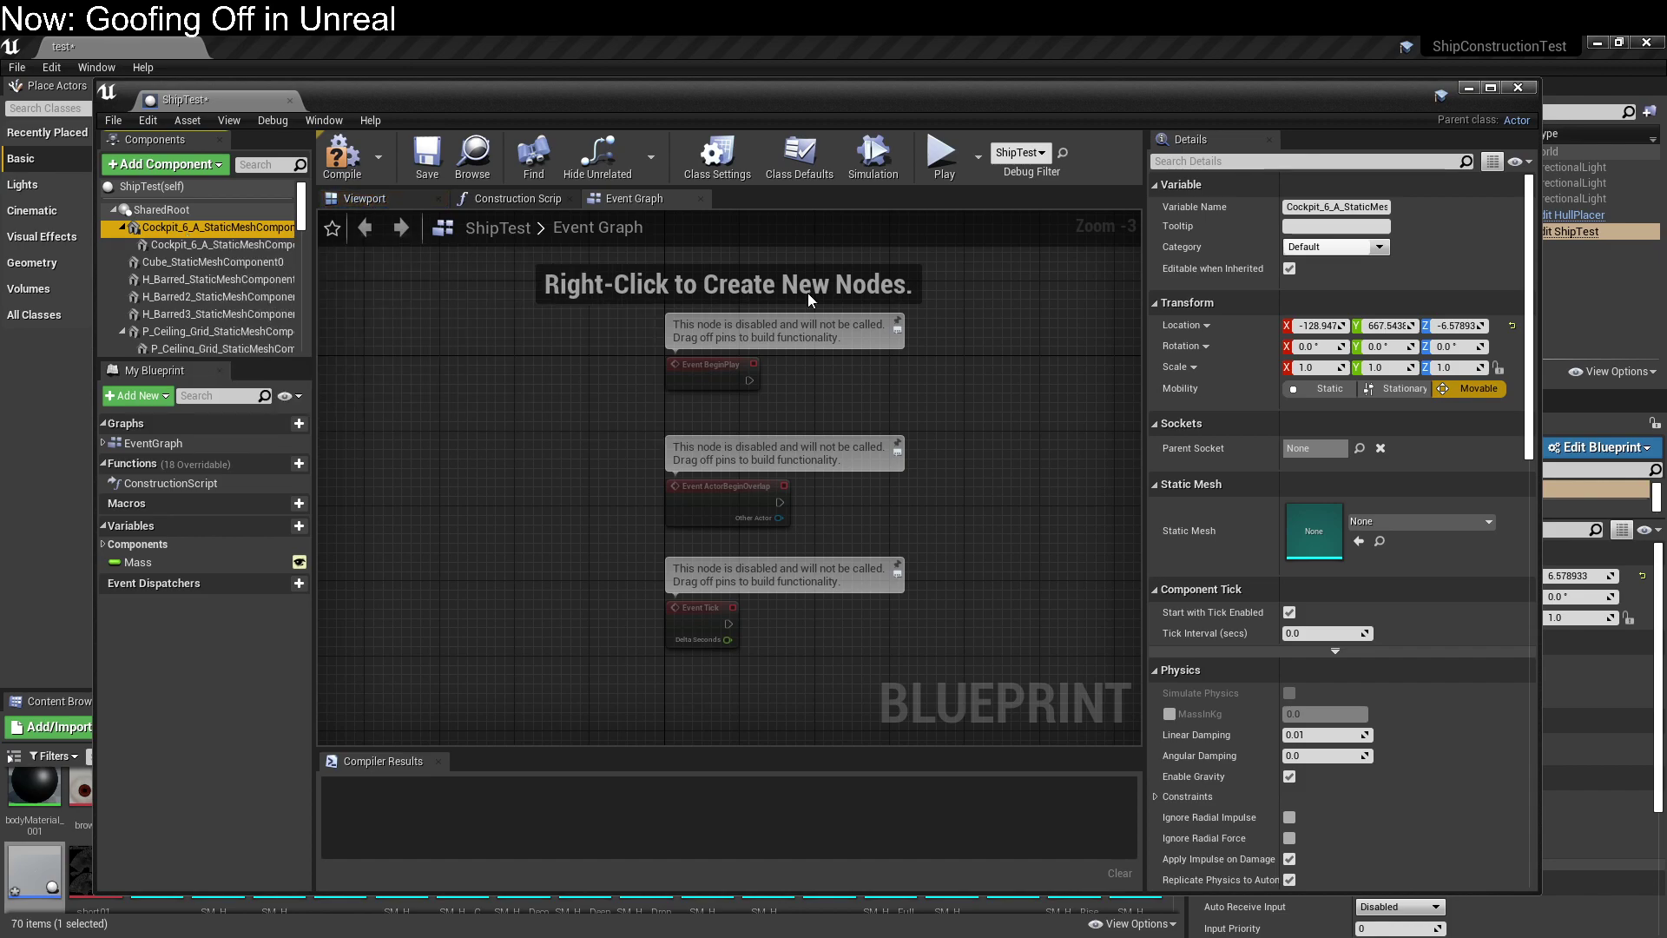
{"action": "left_click", "coordinate": [213, 261]}
{"action": "left_click_drag", "start_coordinate": [216, 269], "coordinate": [206, 233]}
{"action": "left_click", "coordinate": [206, 232]}
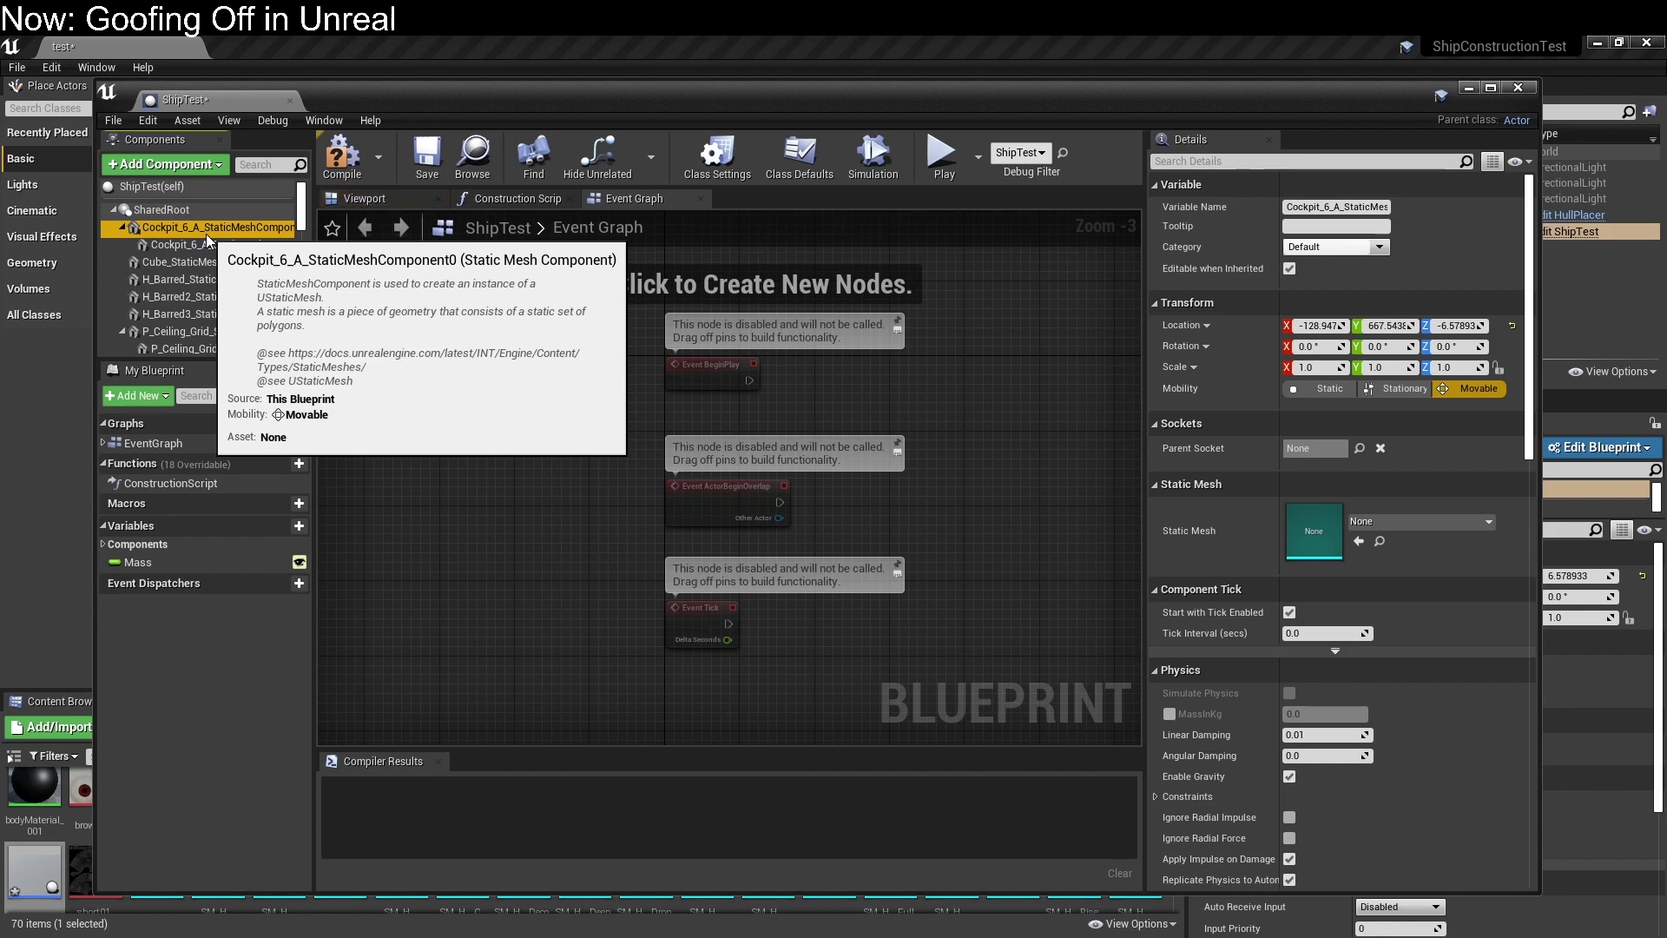
{"action": "left_click", "coordinate": [211, 280]}
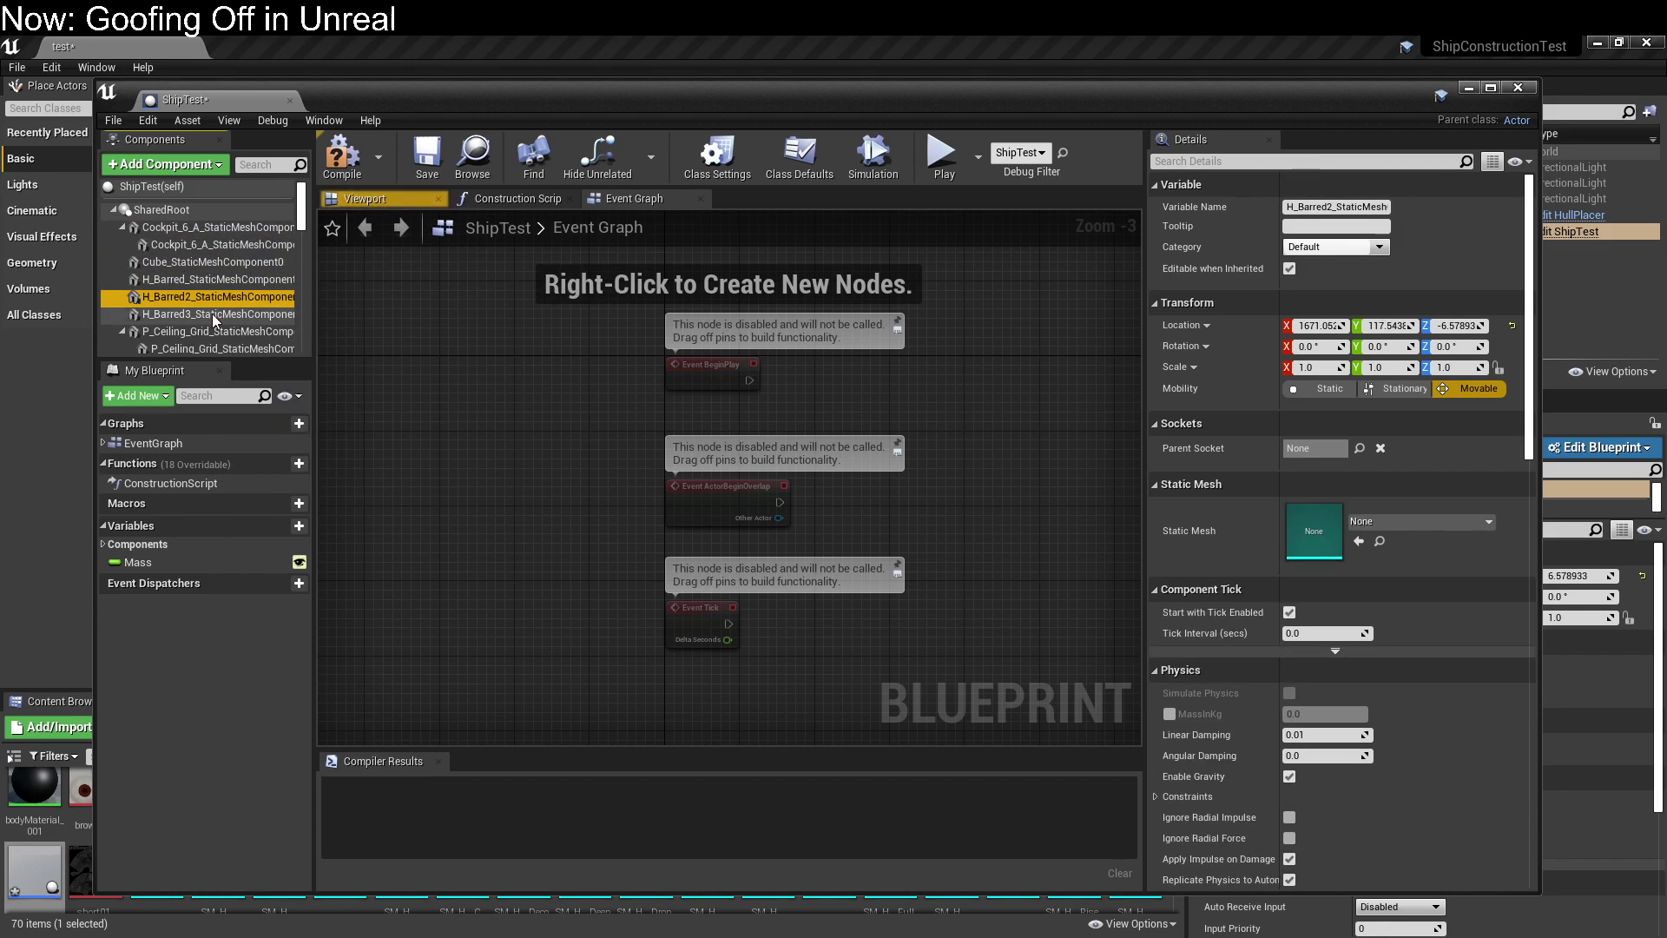
{"action": "left_click", "coordinate": [205, 328]}
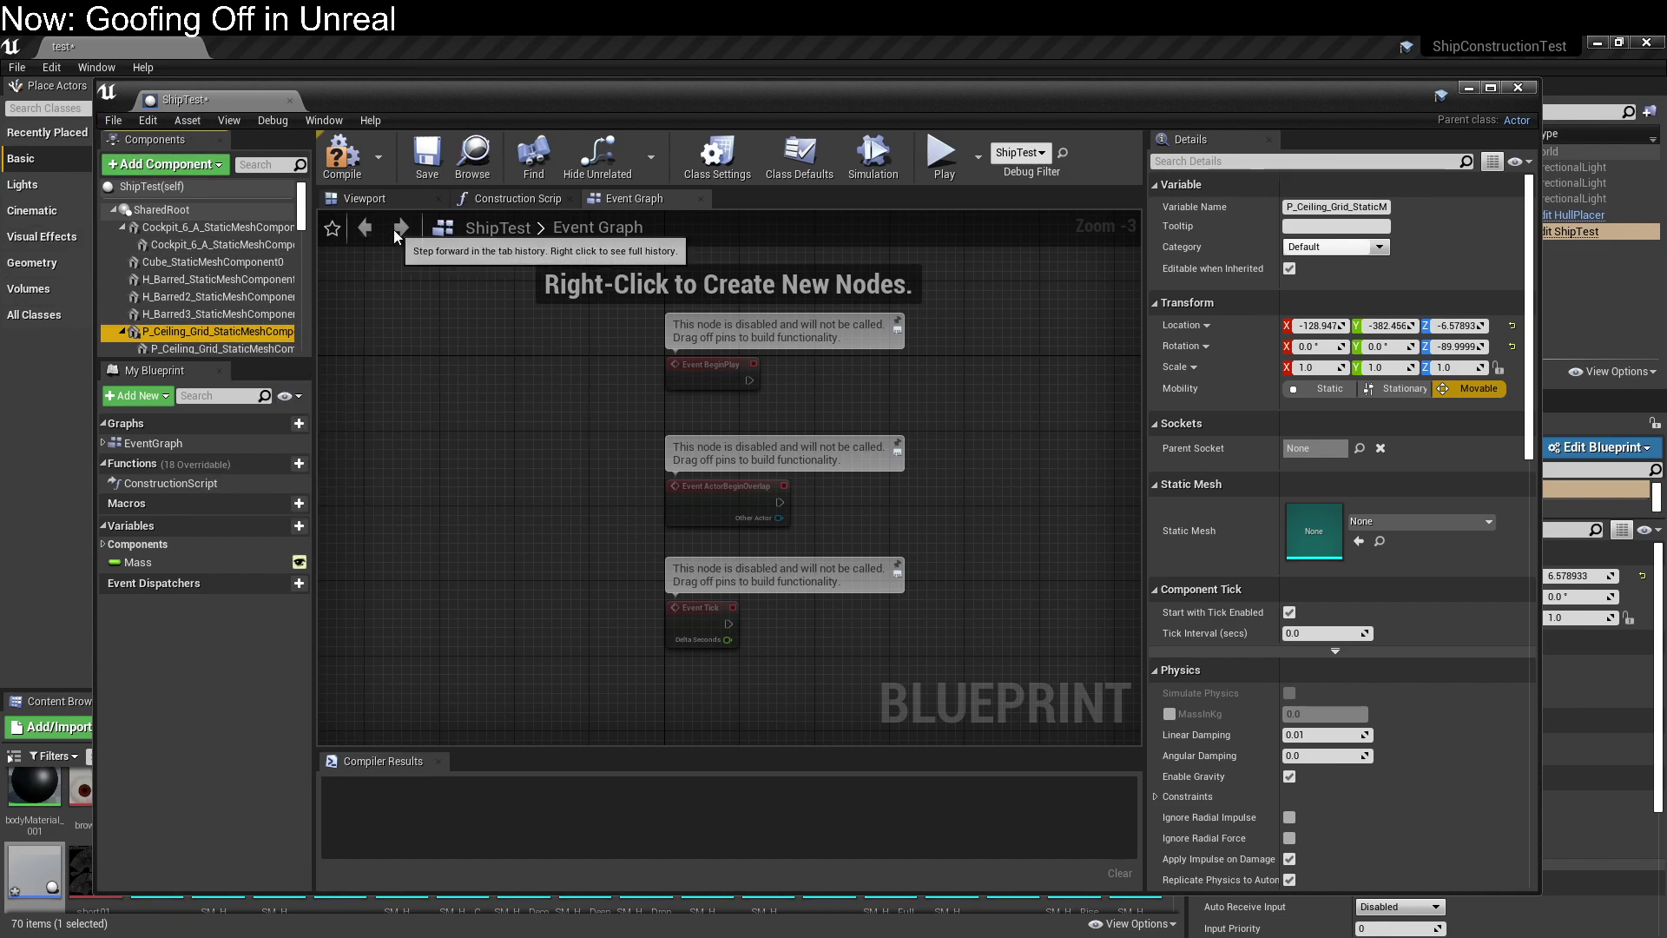
Examine the ship in the blueprint viewport, the Event Graph, and the H_Barred3 static mesh component's available actions and settings.
{"action": "left_click", "coordinate": [394, 201]}
{"action": "left_click_drag", "start_coordinate": [811, 429], "coordinate": [722, 387]}
{"action": "scroll", "coordinate": [723, 388], "scroll_direction": "up", "scroll_amount": 8}
{"action": "left_click_drag", "start_coordinate": [759, 392], "coordinate": [703, 371]}
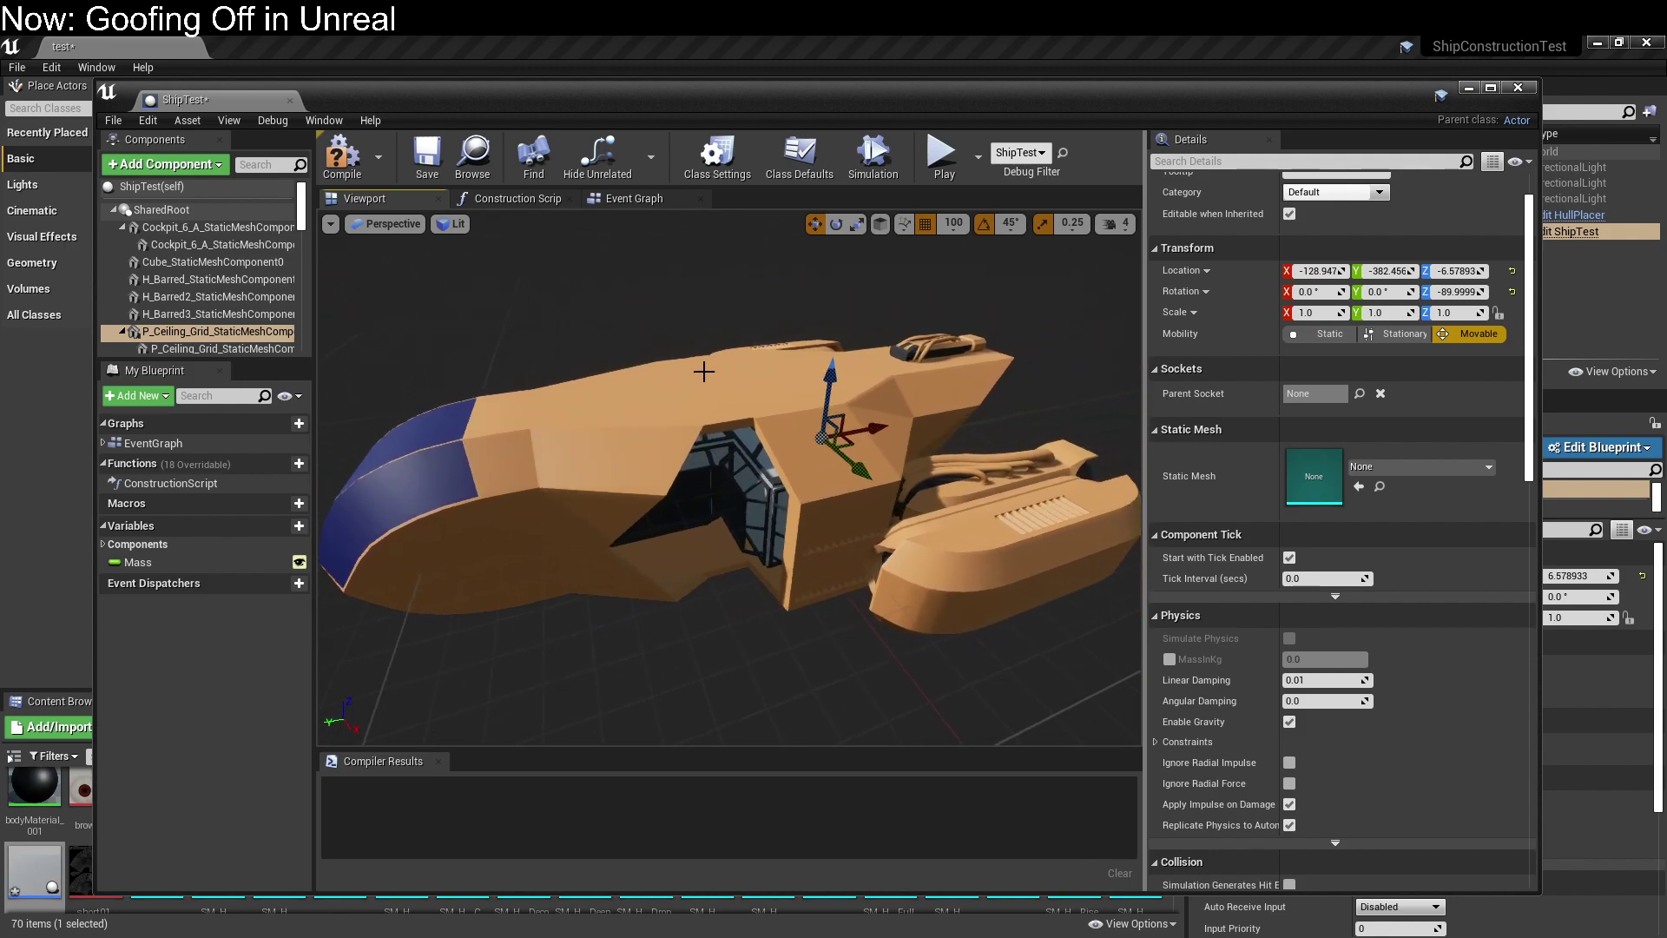
{"action": "right_click", "coordinate": [216, 316]}
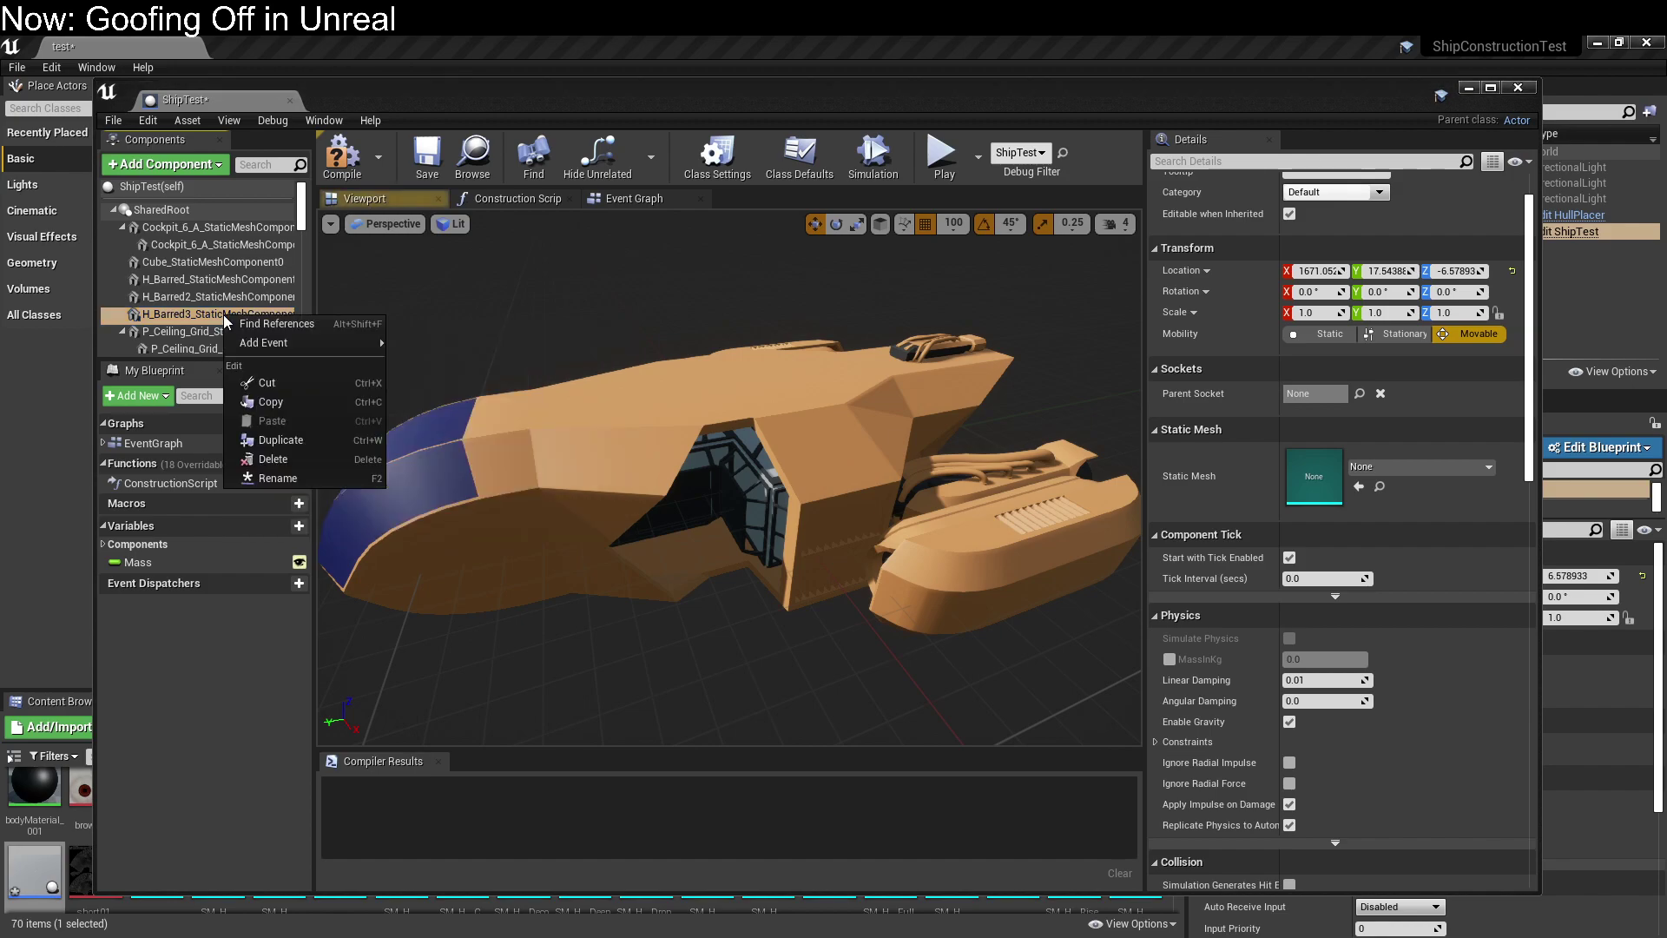
{"action": "key", "text": "Escape"}
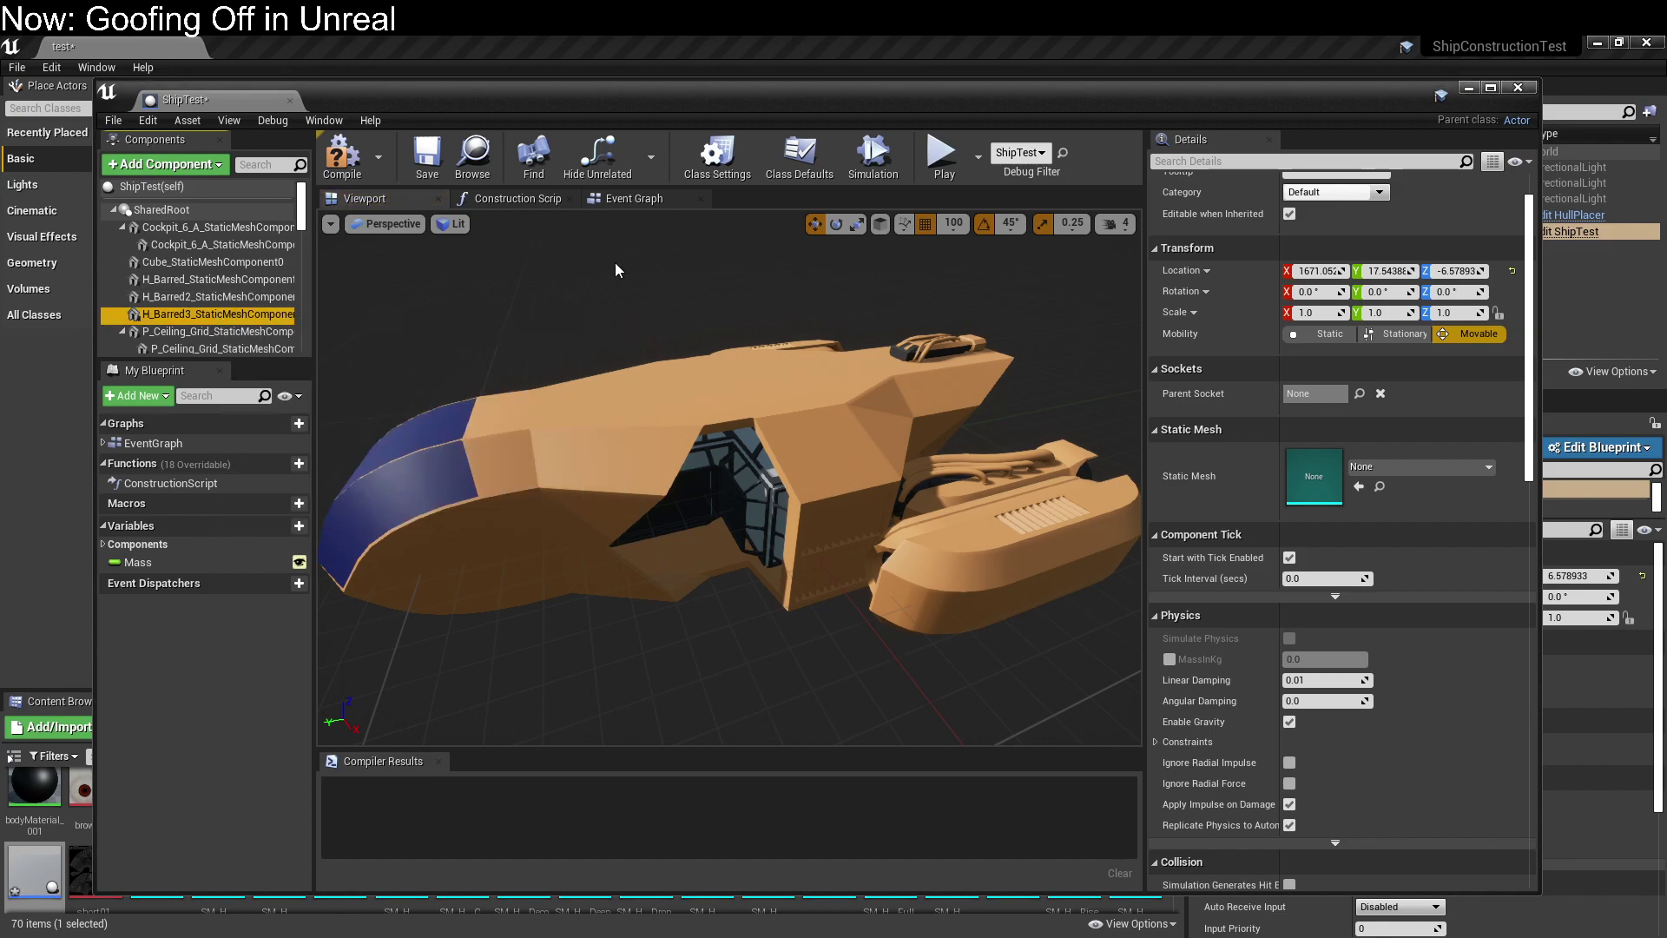
{"action": "left_click", "coordinate": [676, 201]}
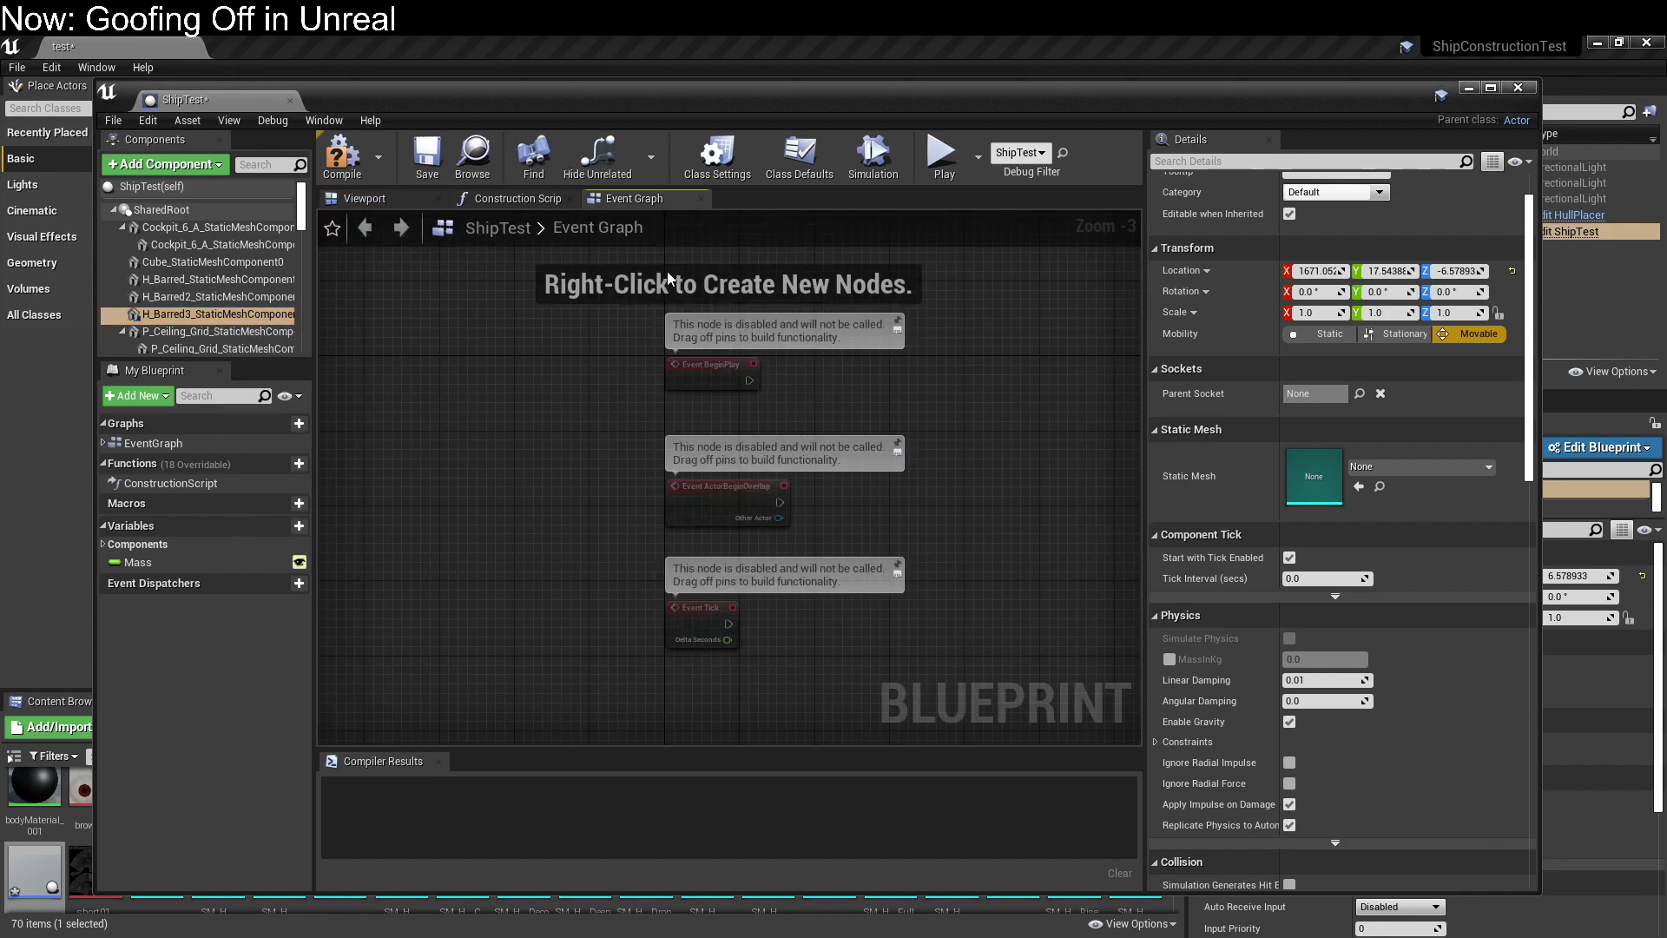
{"action": "scroll", "coordinate": [576, 505], "scroll_direction": "up", "scroll_amount": 3}
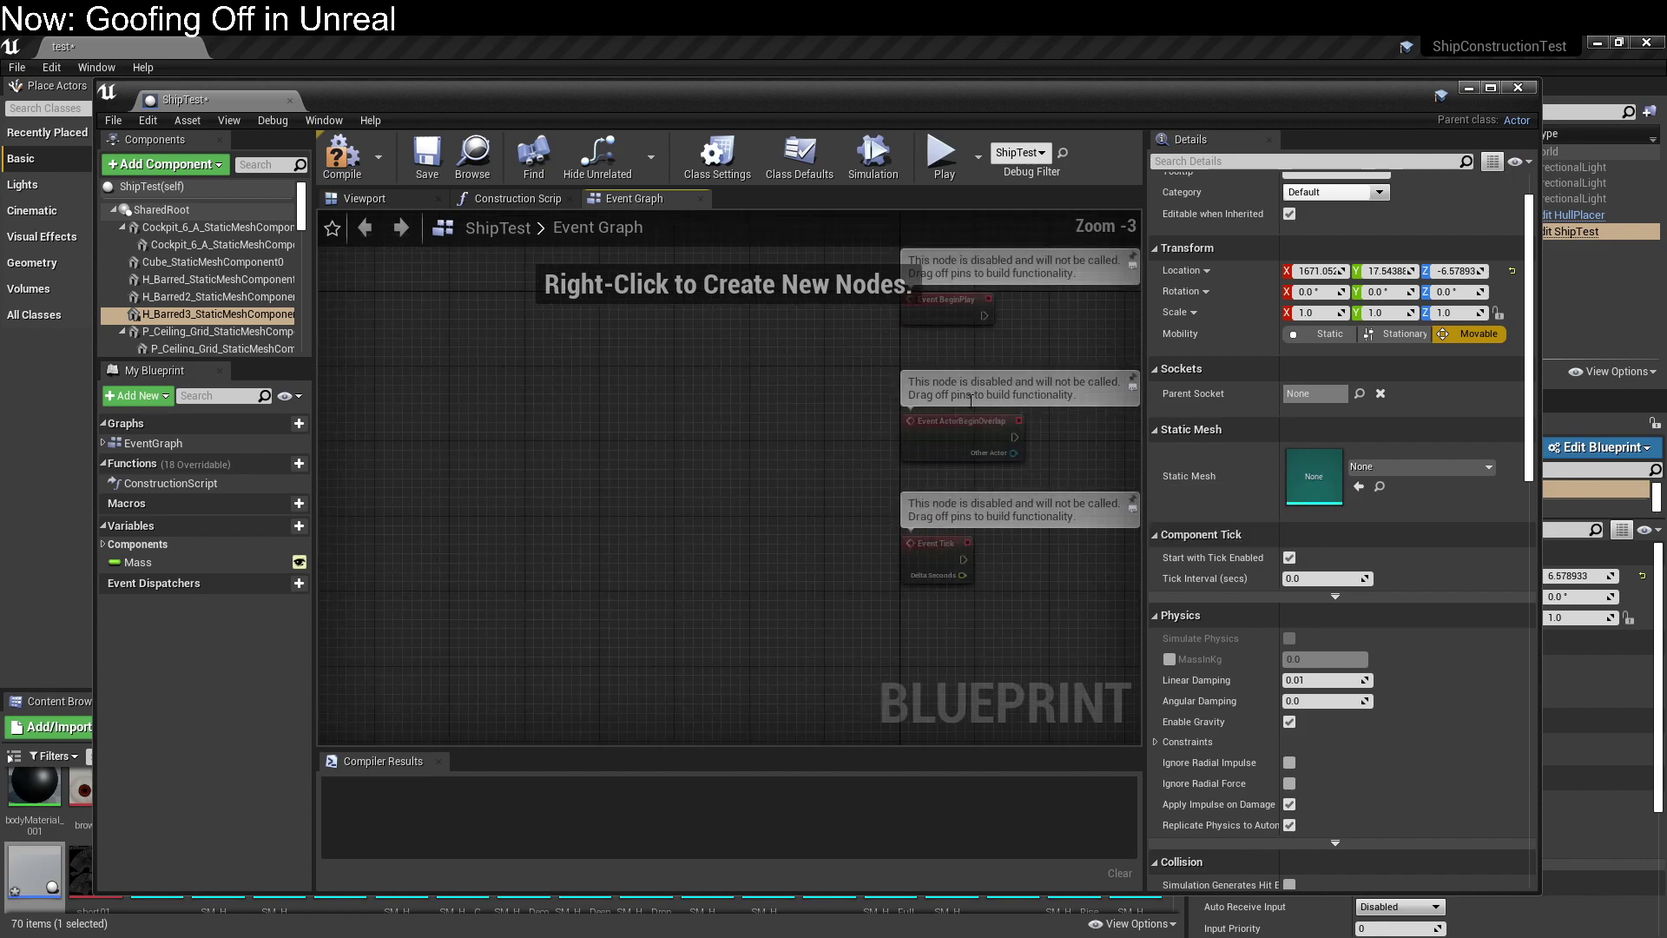
{"action": "left_click_drag", "start_coordinate": [716, 521], "coordinate": [532, 519]}
{"action": "left_click", "coordinate": [164, 320]}
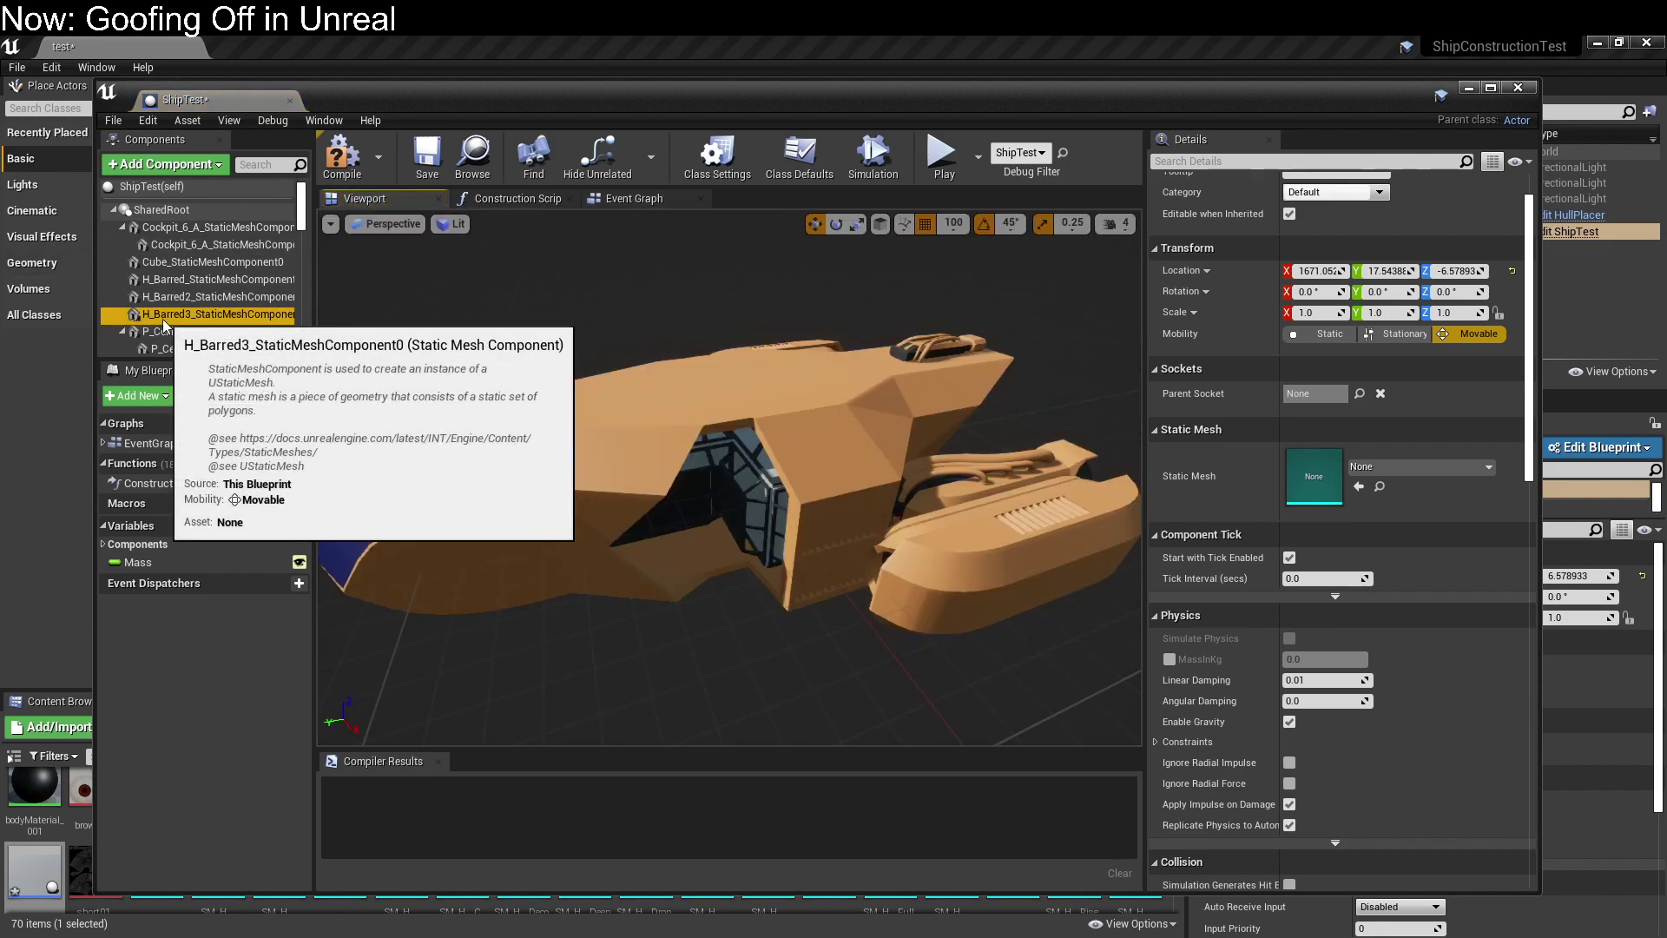
{"action": "scroll", "coordinate": [1447, 428], "scroll_direction": "up", "scroll_amount": 2}
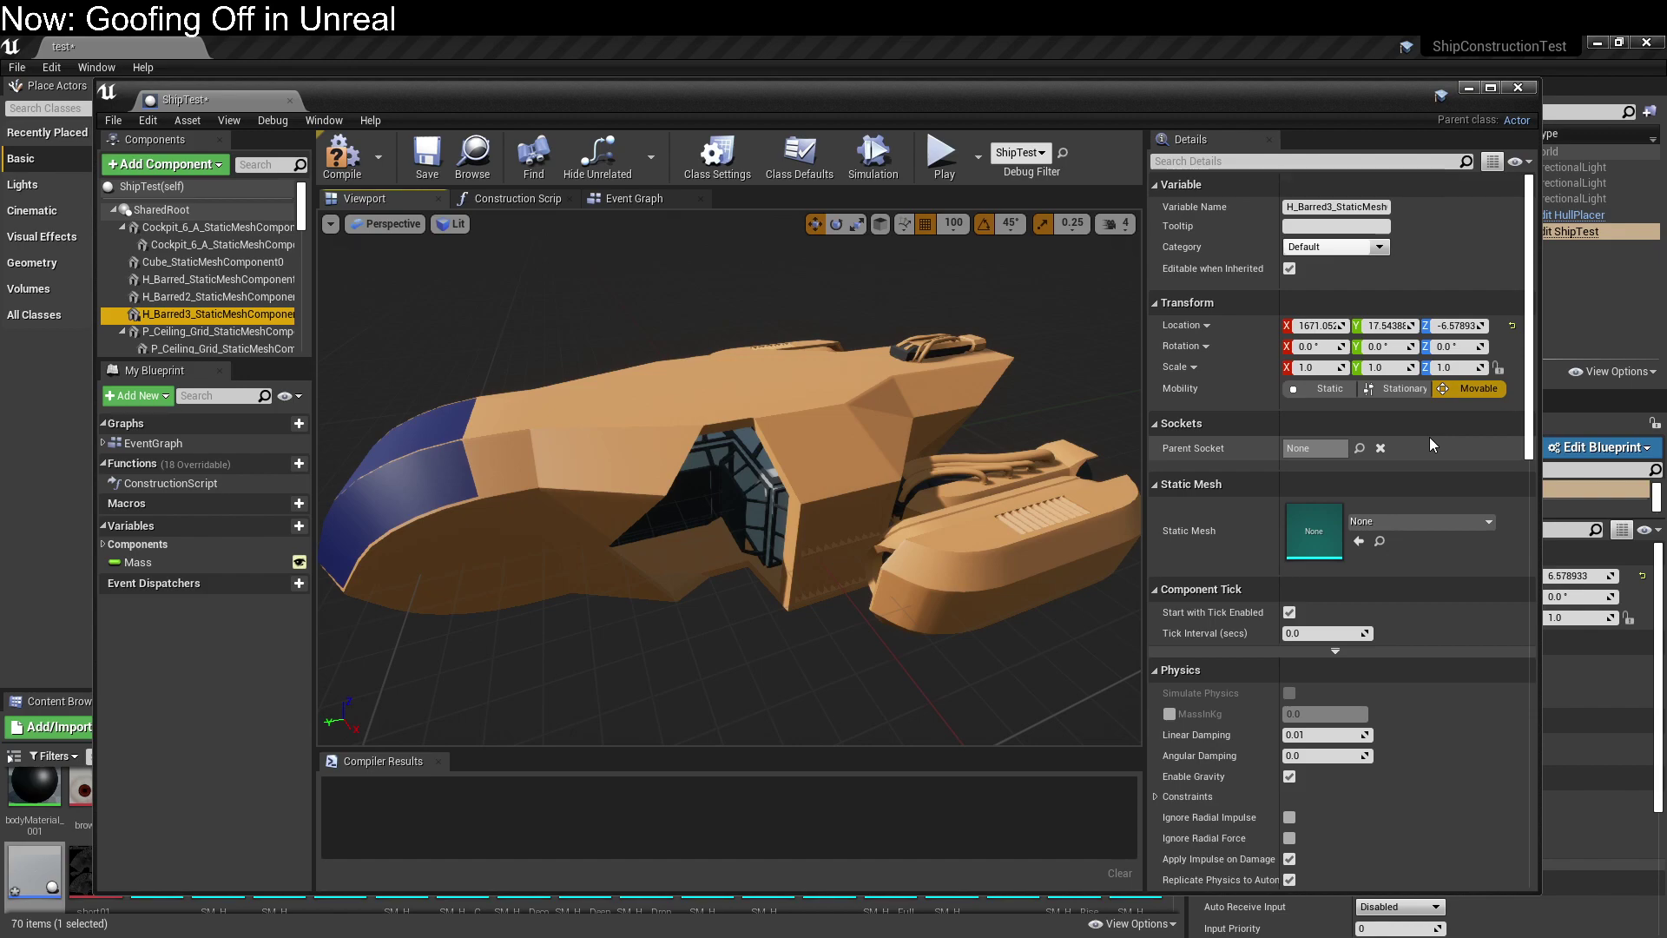
{"action": "scroll", "coordinate": [1429, 439], "scroll_direction": "down", "scroll_amount": 10}
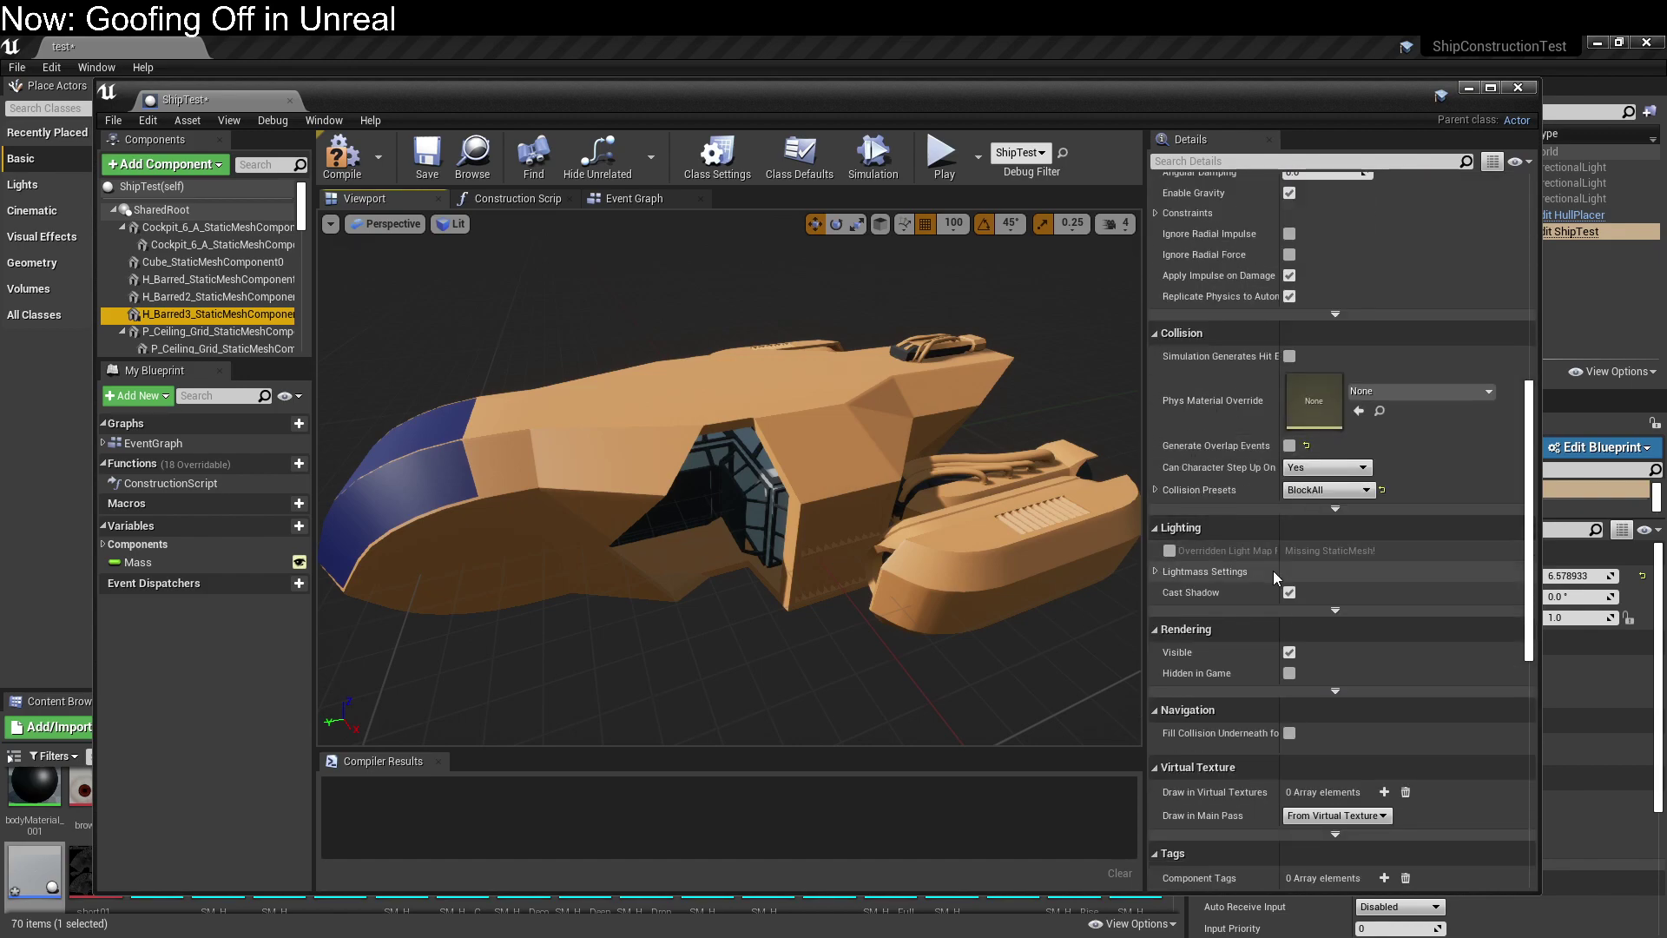
Return to the level, select the stray cube belonging to ShipTest, and reopen the ShipTest blueprint for editing.
{"action": "left_click", "coordinate": [1533, 98]}
{"action": "left_click", "coordinate": [852, 422]}
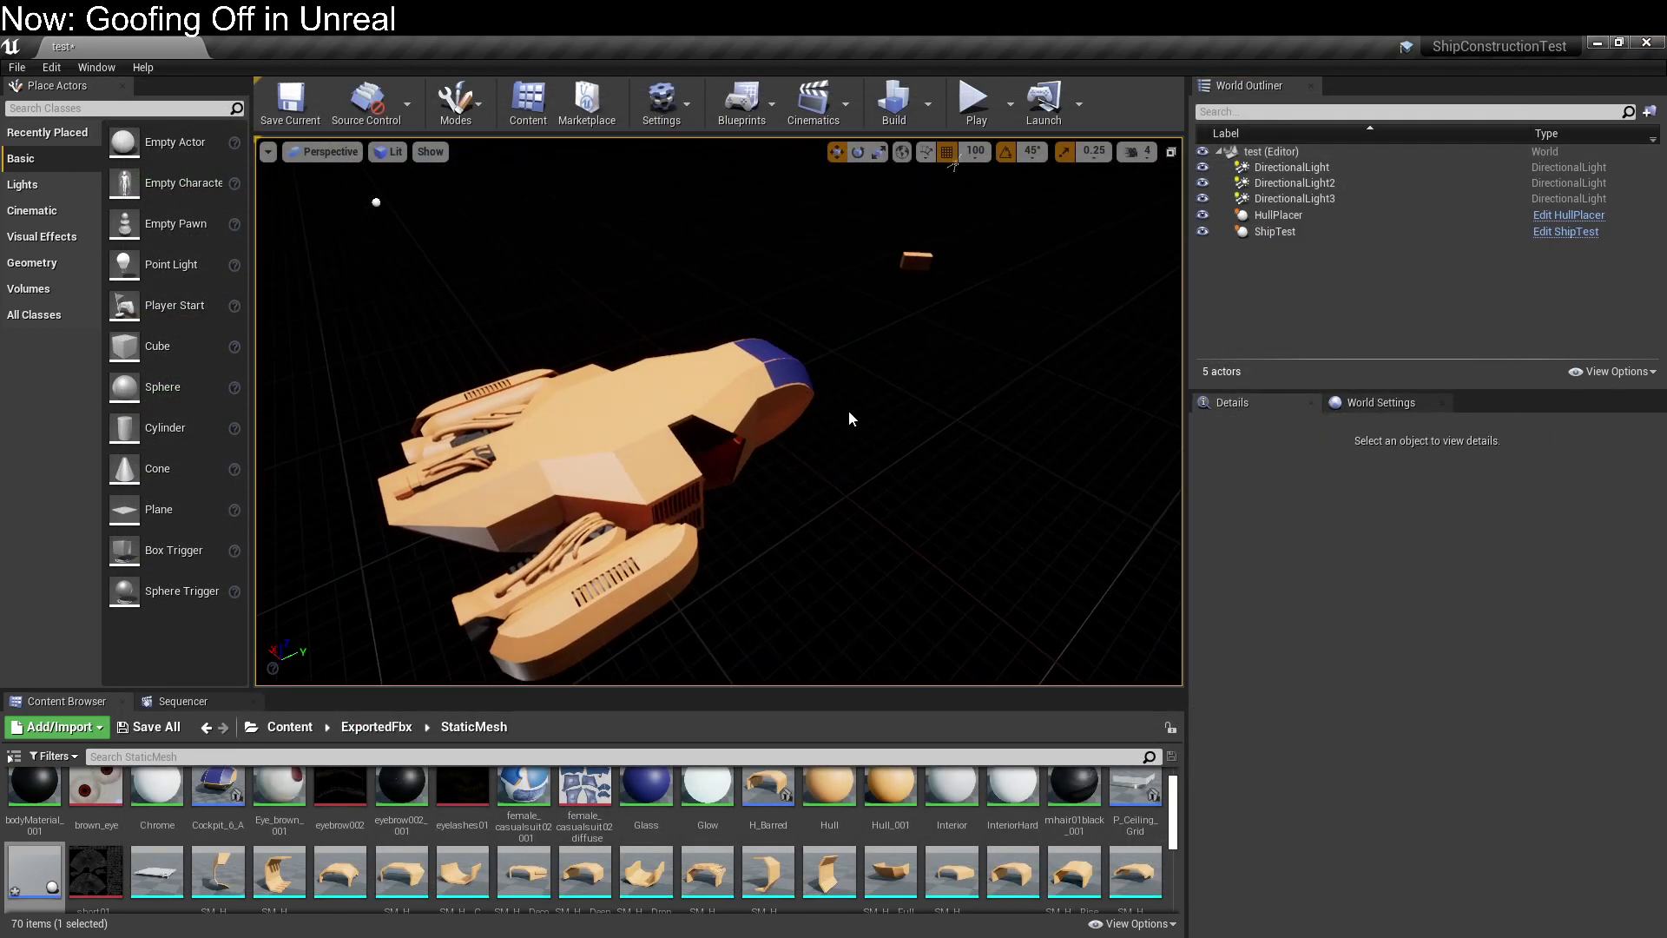
{"action": "key", "text": "ctrl+z"}
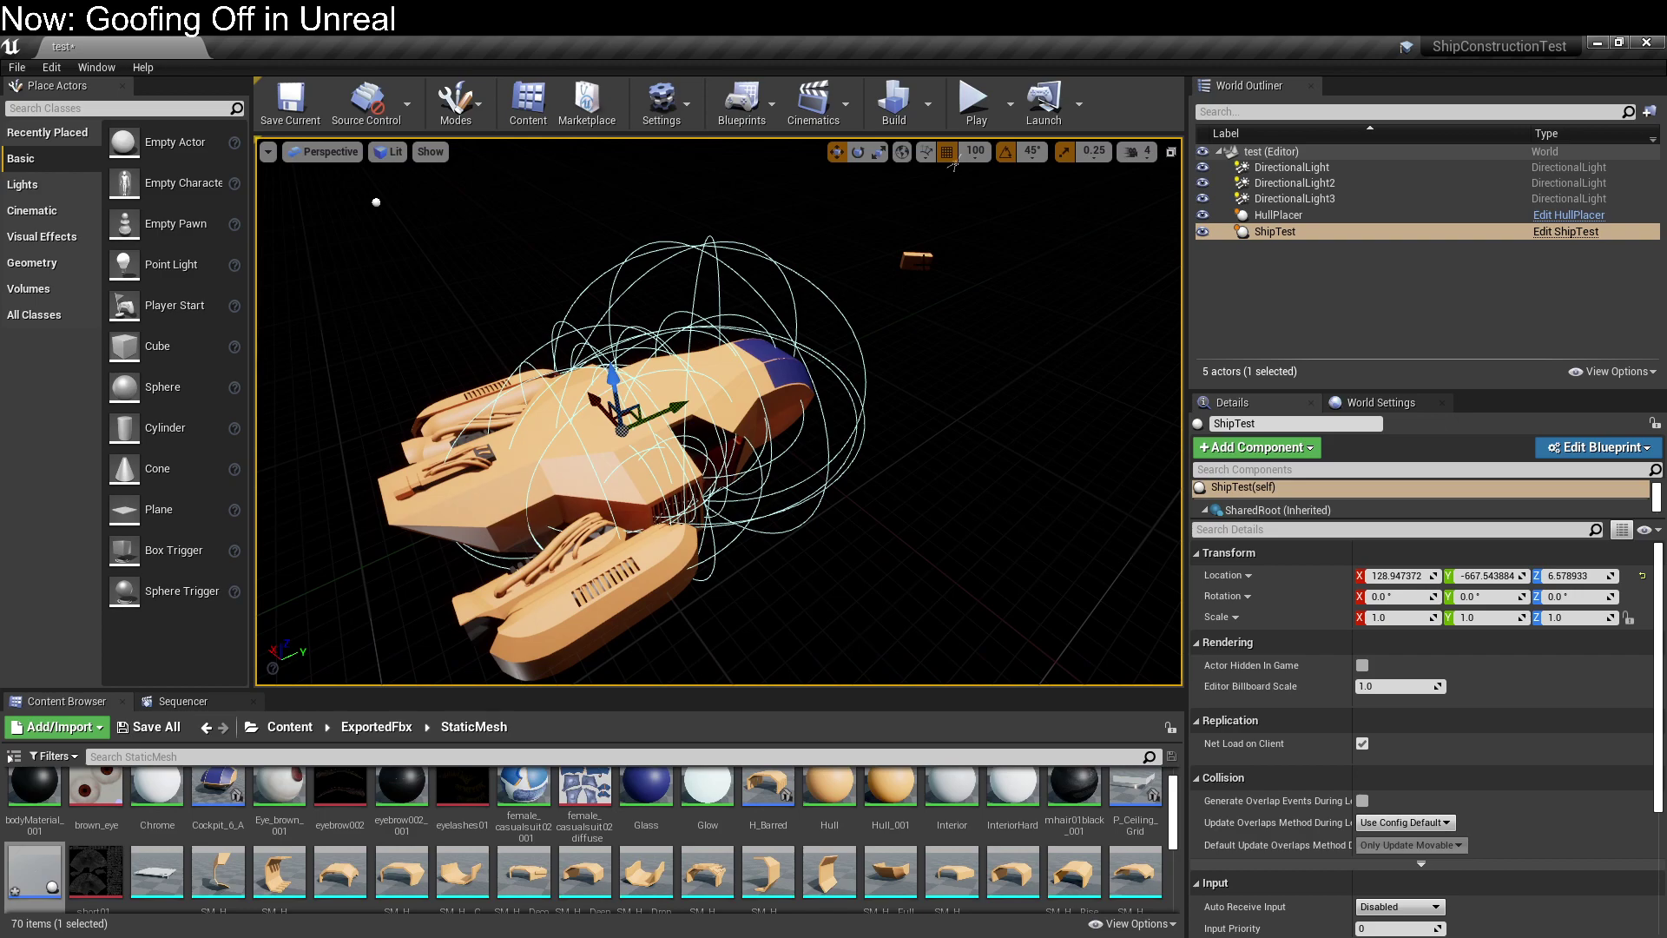
{"action": "left_click", "coordinate": [921, 262]}
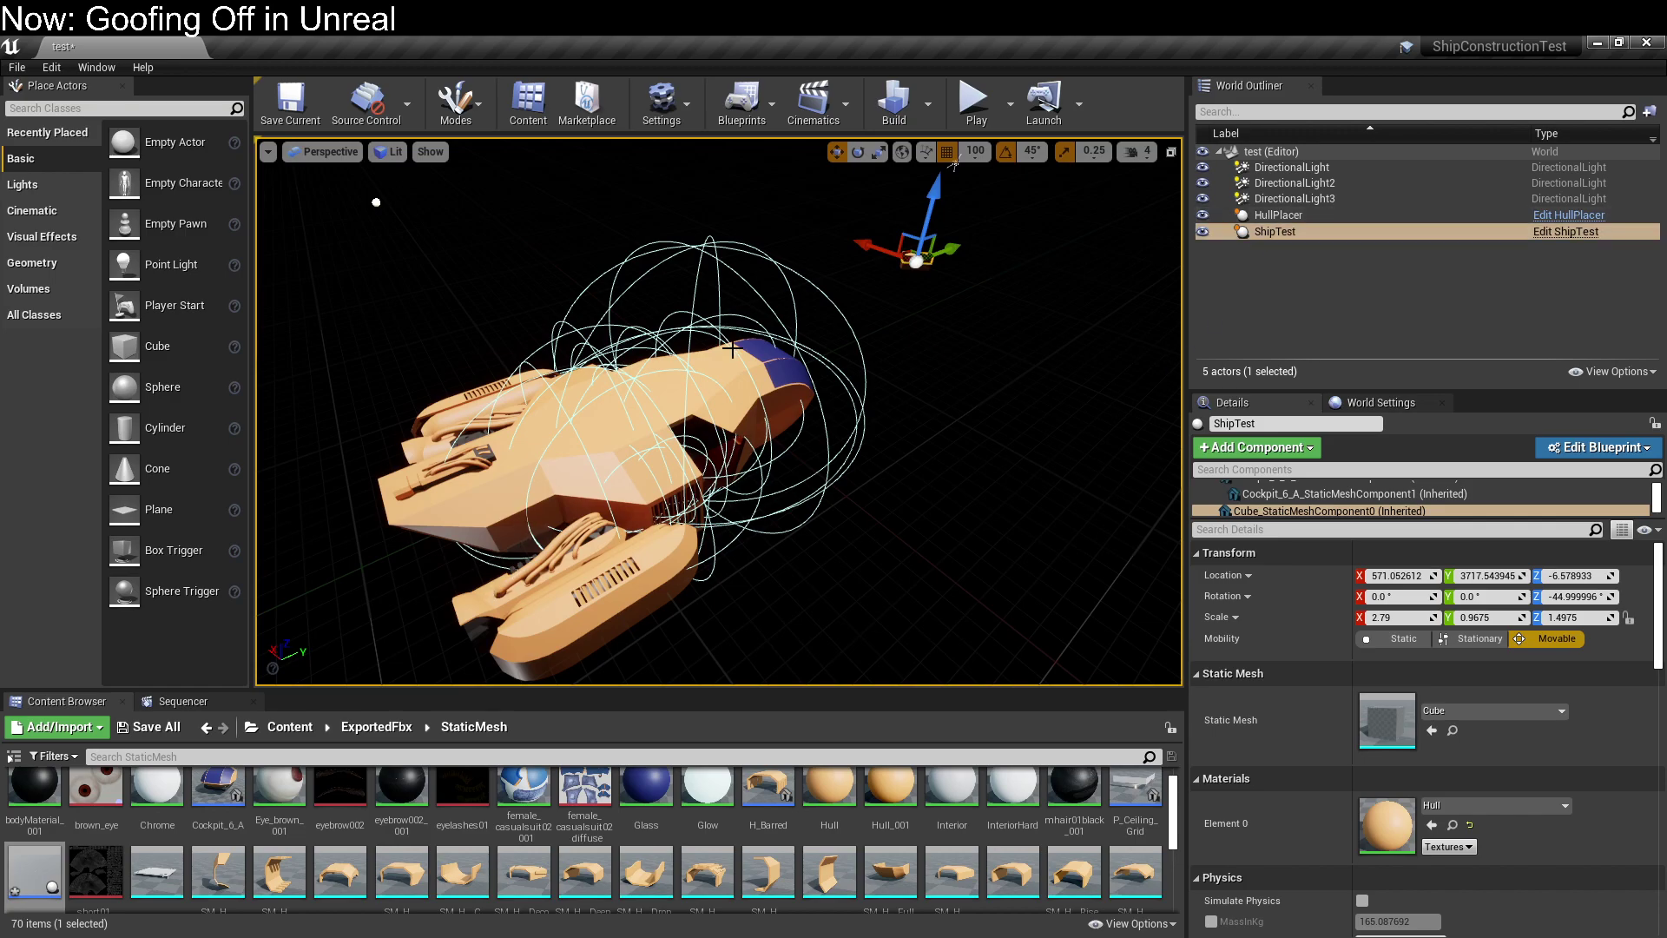
{"action": "left_click", "coordinate": [1593, 449]}
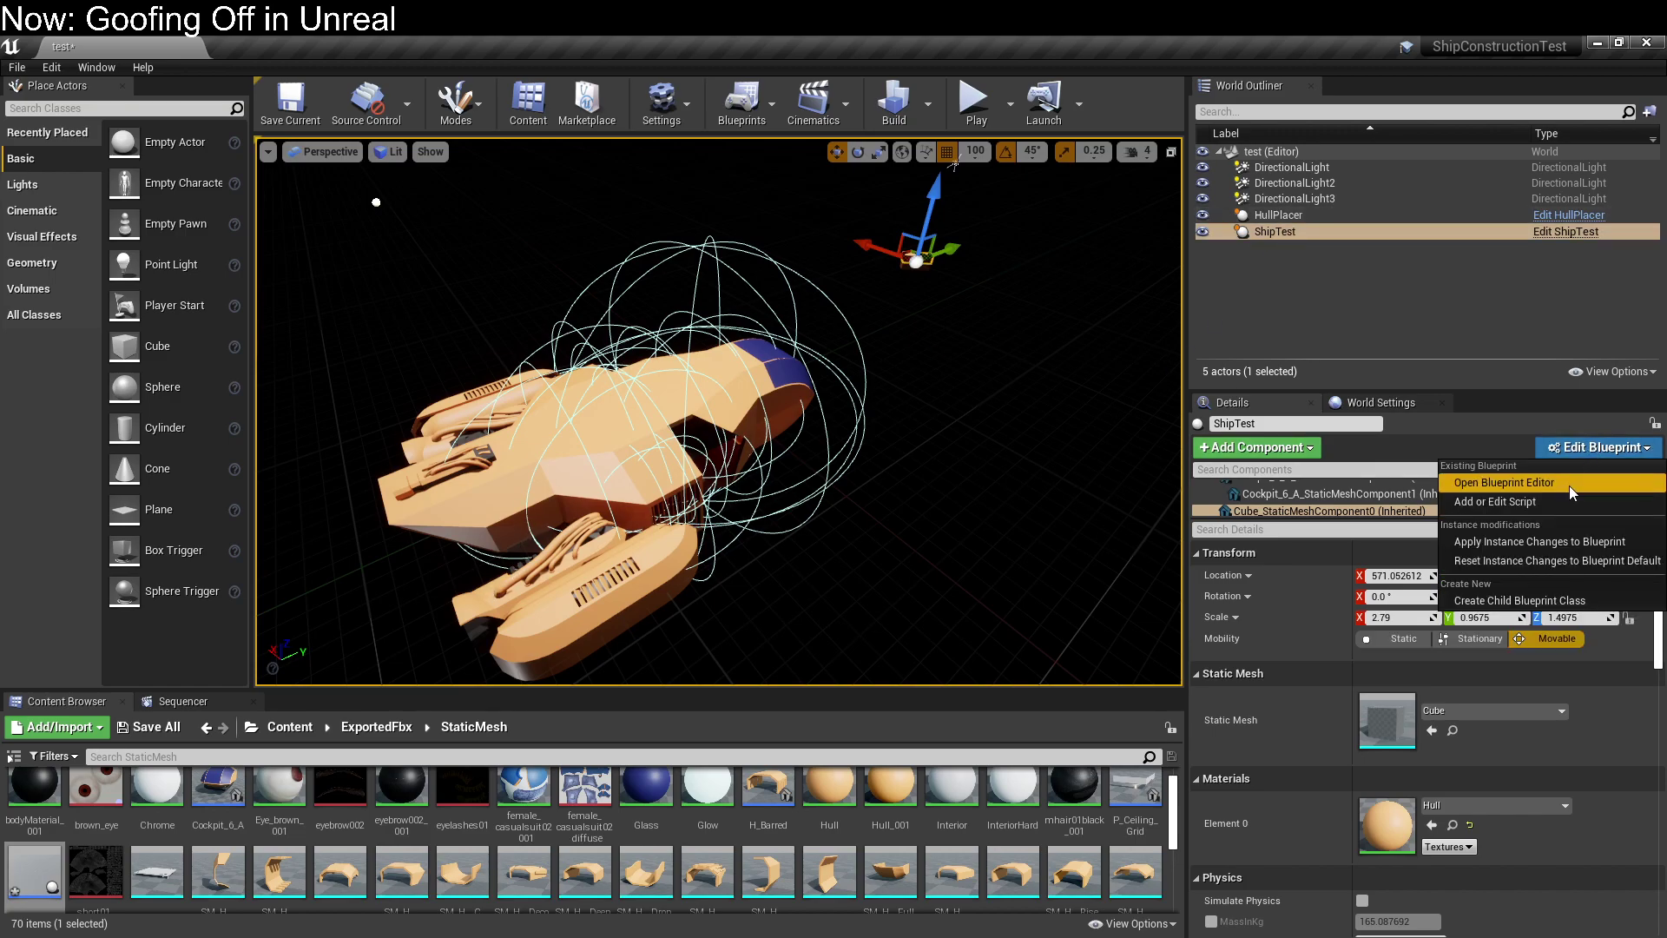
{"action": "left_click", "coordinate": [1507, 477]}
Find the stray cube component floating away from the ship in the blueprint and delete it.
{"action": "scroll", "coordinate": [217, 314], "scroll_direction": "down", "scroll_amount": 10}
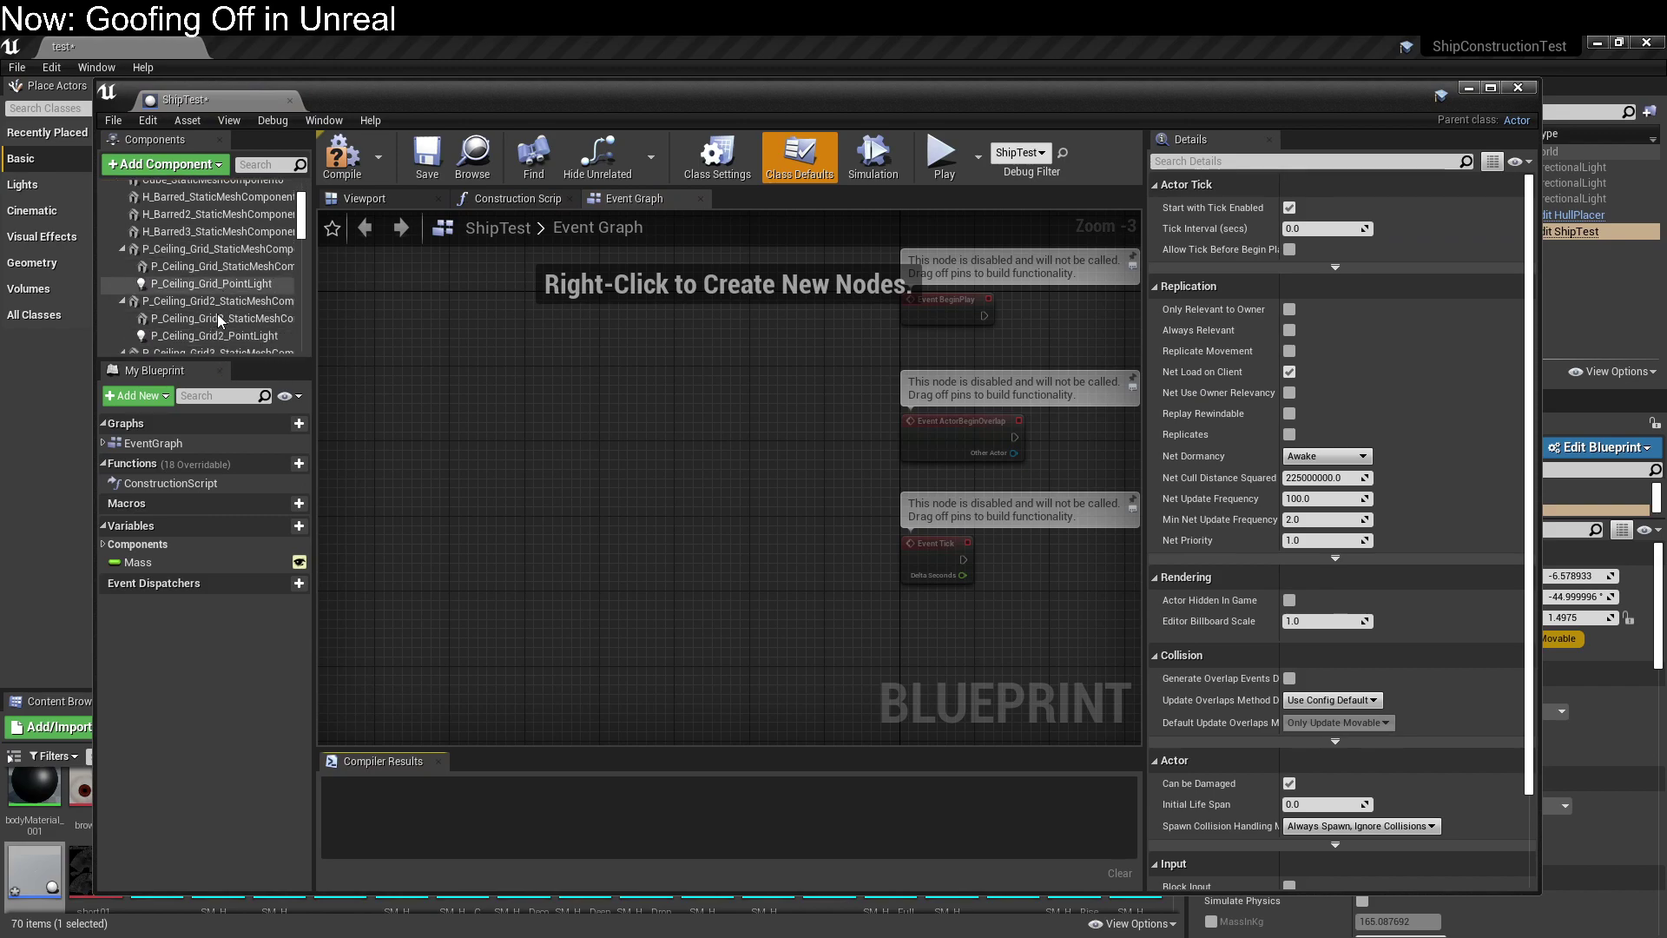
{"action": "left_click", "coordinate": [381, 198]}
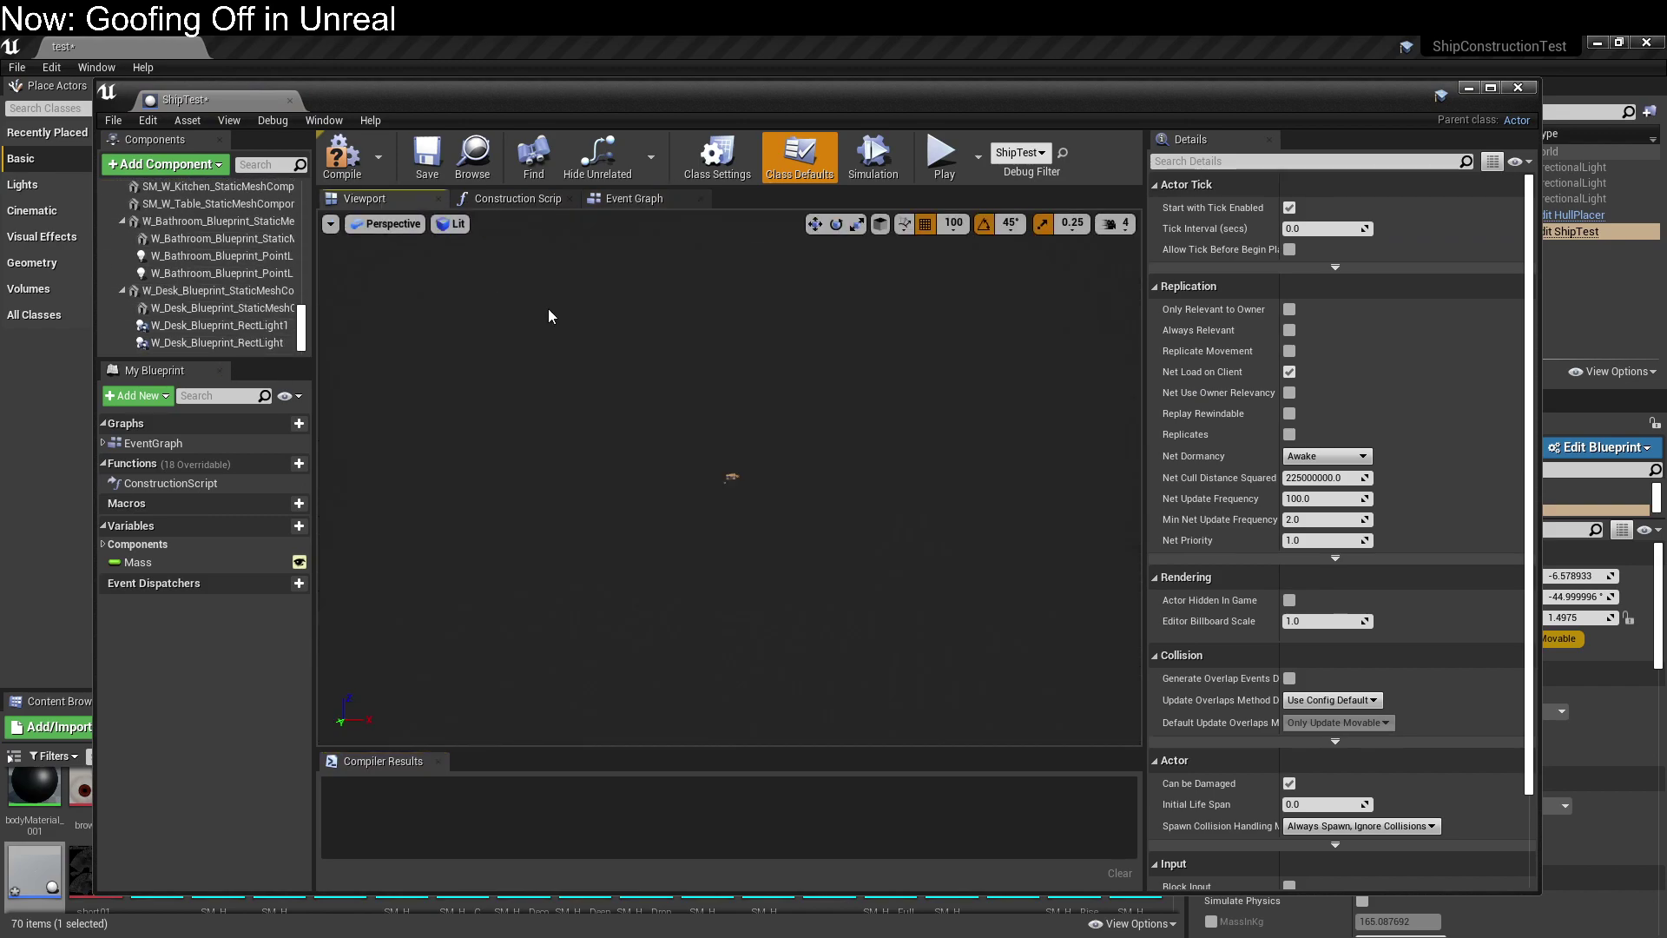
{"action": "left_click", "coordinate": [732, 479]}
{"action": "key", "text": "f"}
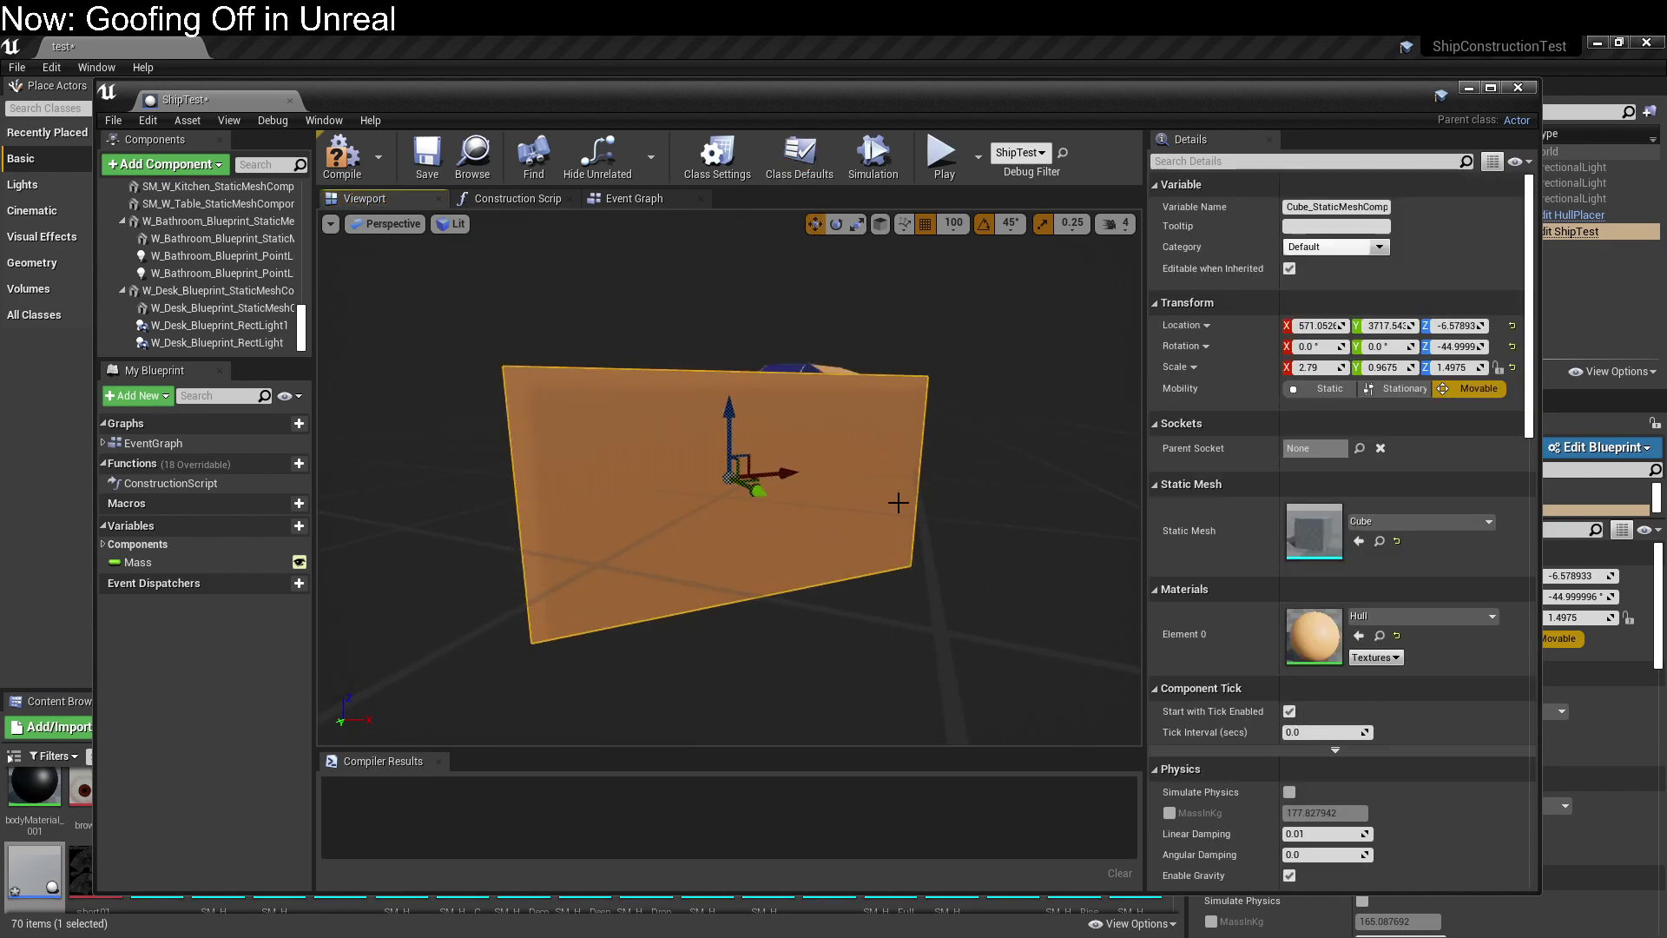
{"action": "key", "text": "Delete"}
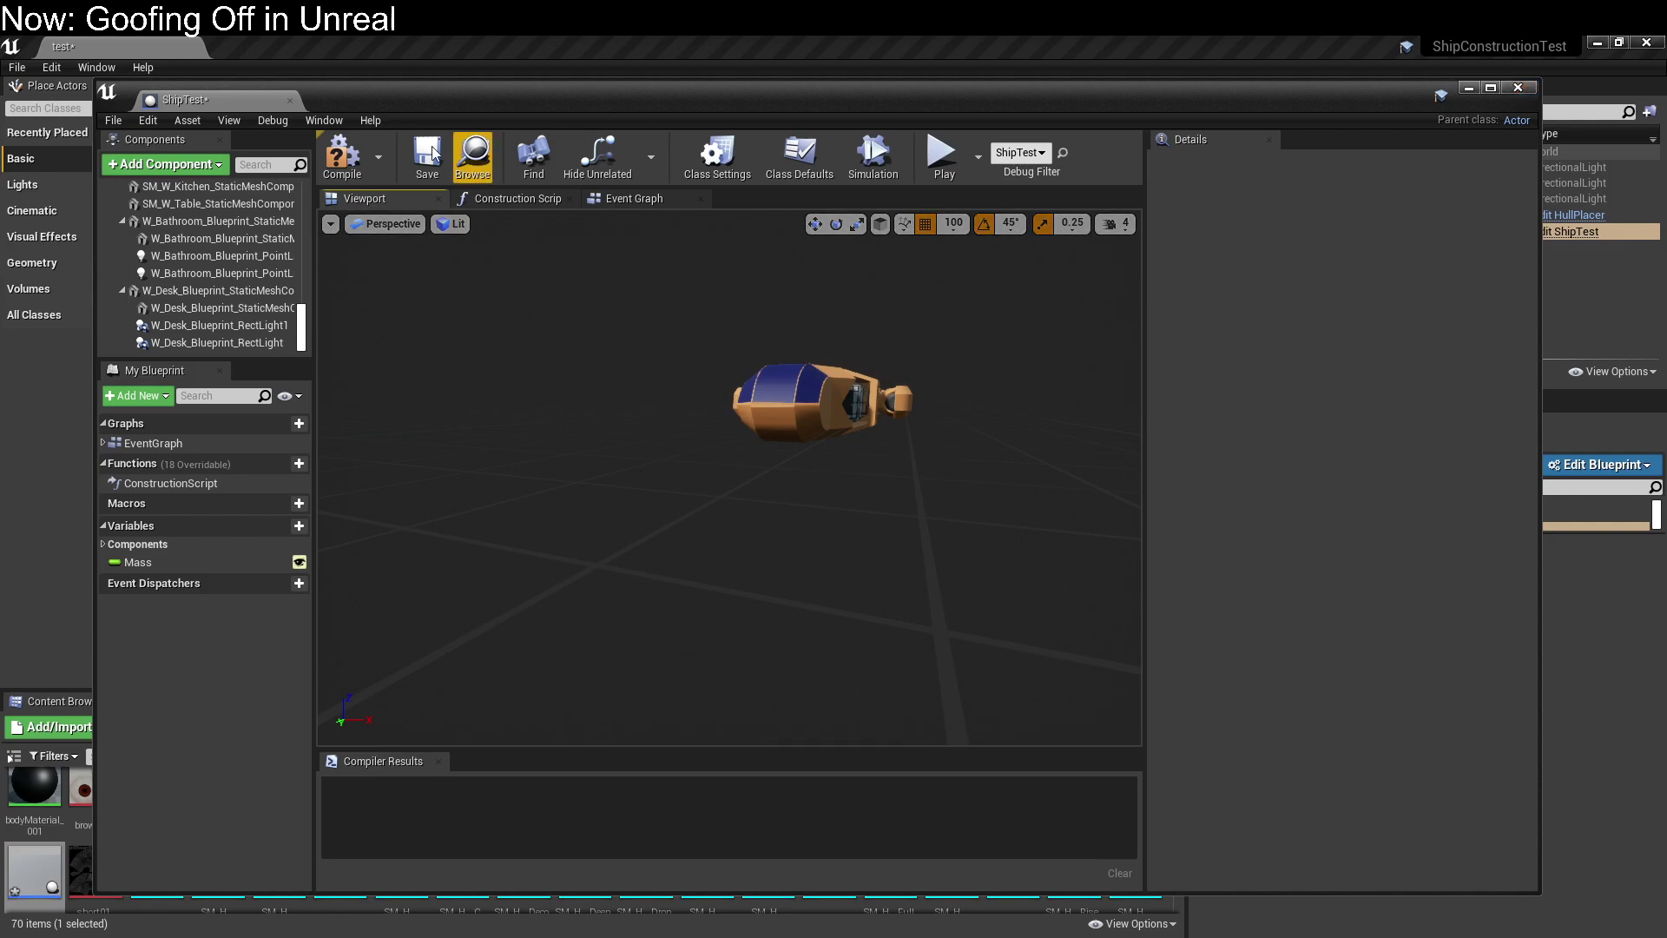
Compile ShipTest, return to the level and set the ship's Mass to about 5.77.
{"action": "left_click", "coordinate": [342, 156]}
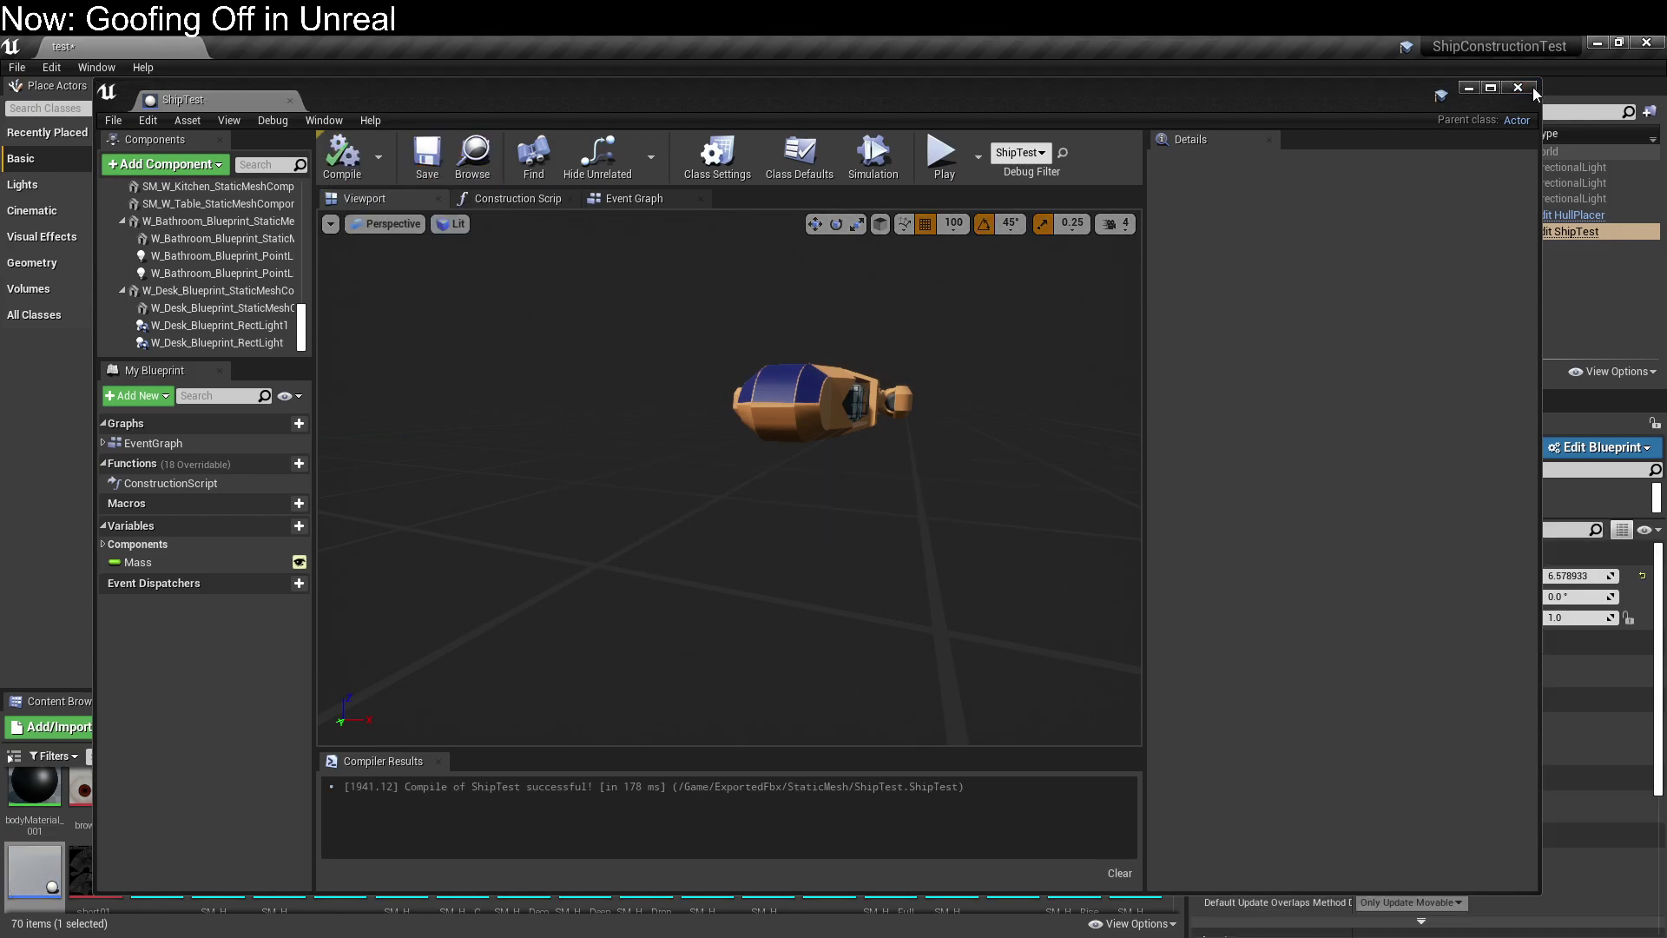
{"action": "left_click", "coordinate": [1535, 90]}
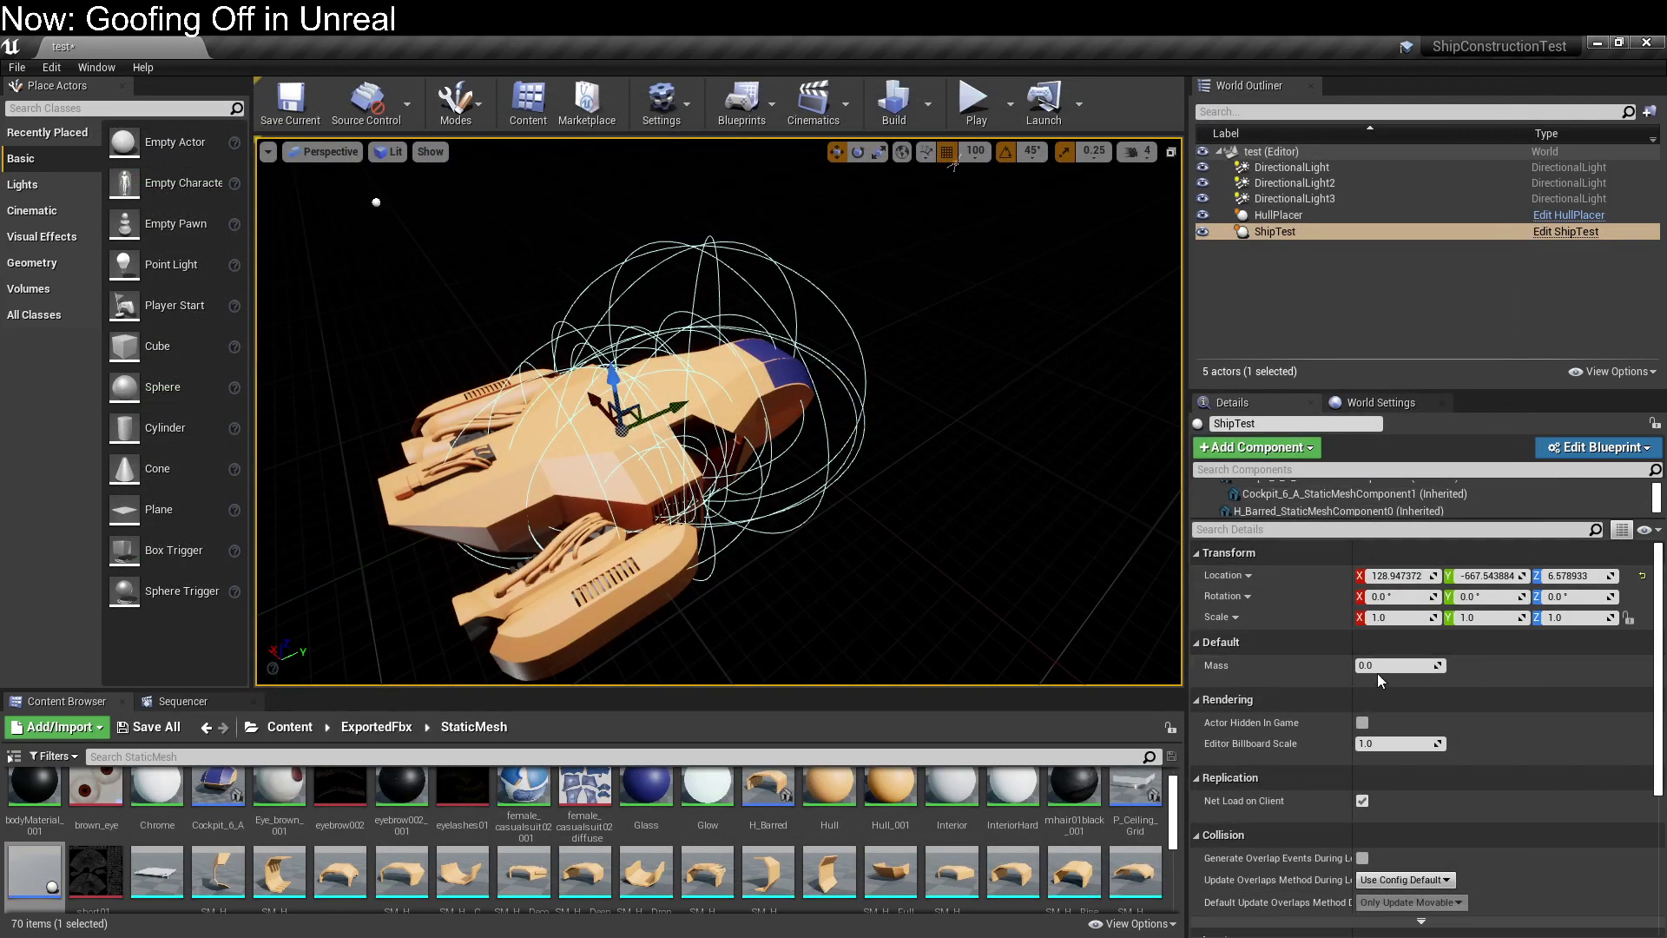
{"action": "left_click_drag", "start_coordinate": [1398, 666], "coordinate": [1441, 669]}
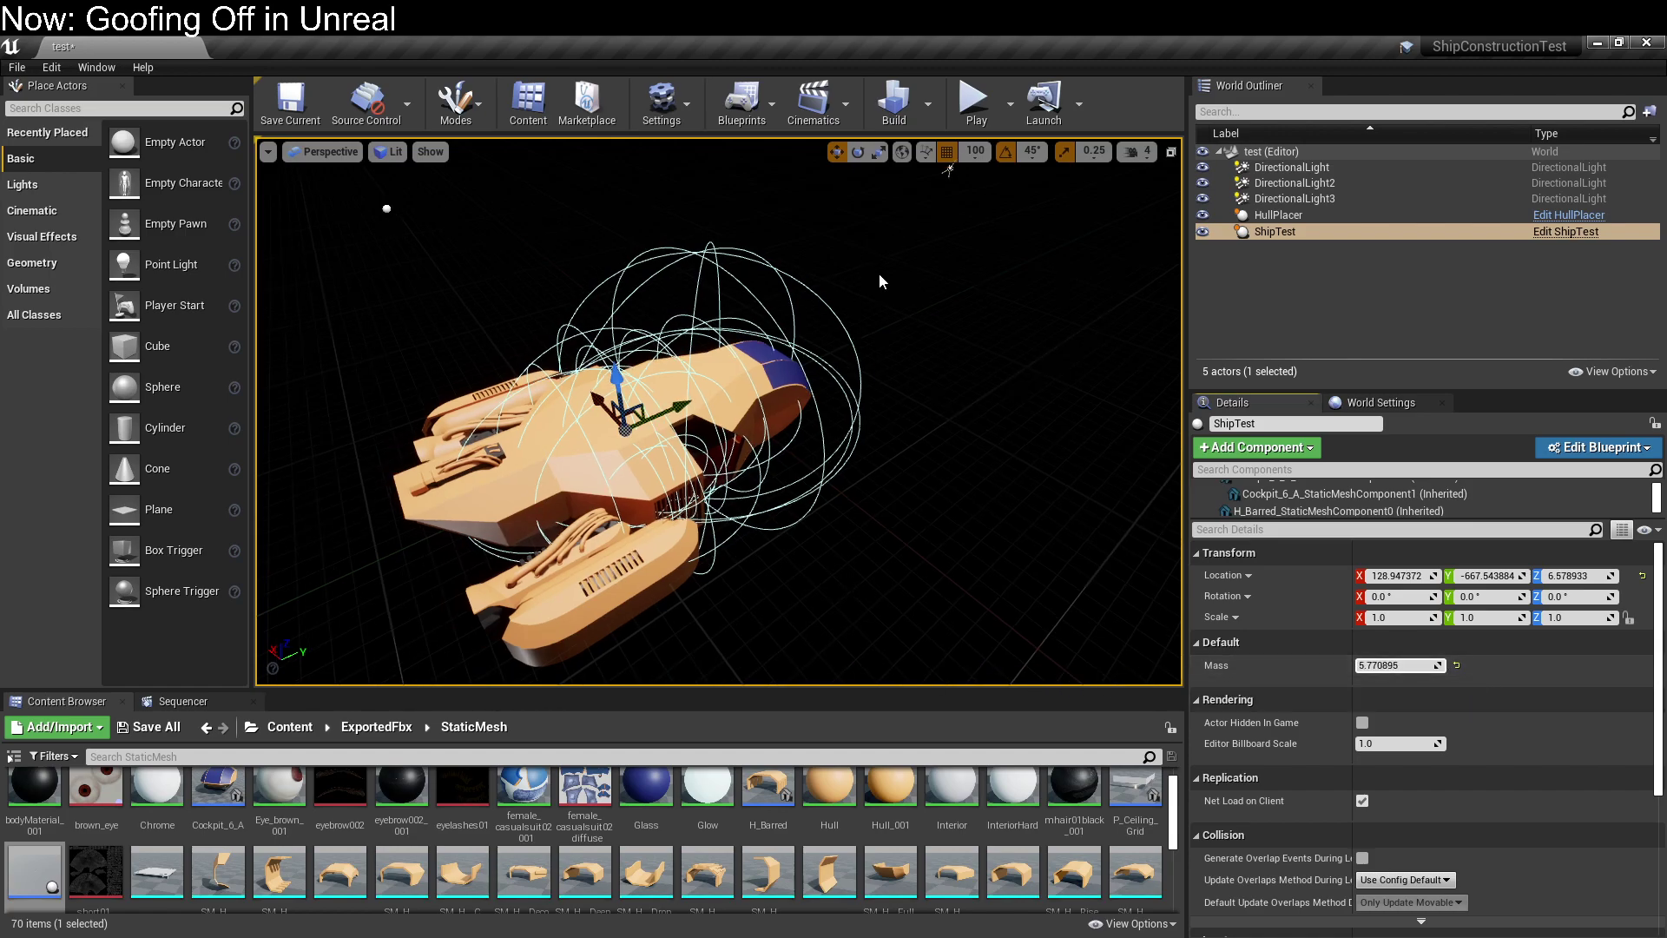
Place the SM_H__Barred hull mesh in the level in the empty space beside the ship.
{"action": "right_click_drag", "start_coordinate": [838, 460], "coordinate": [611, 600]}
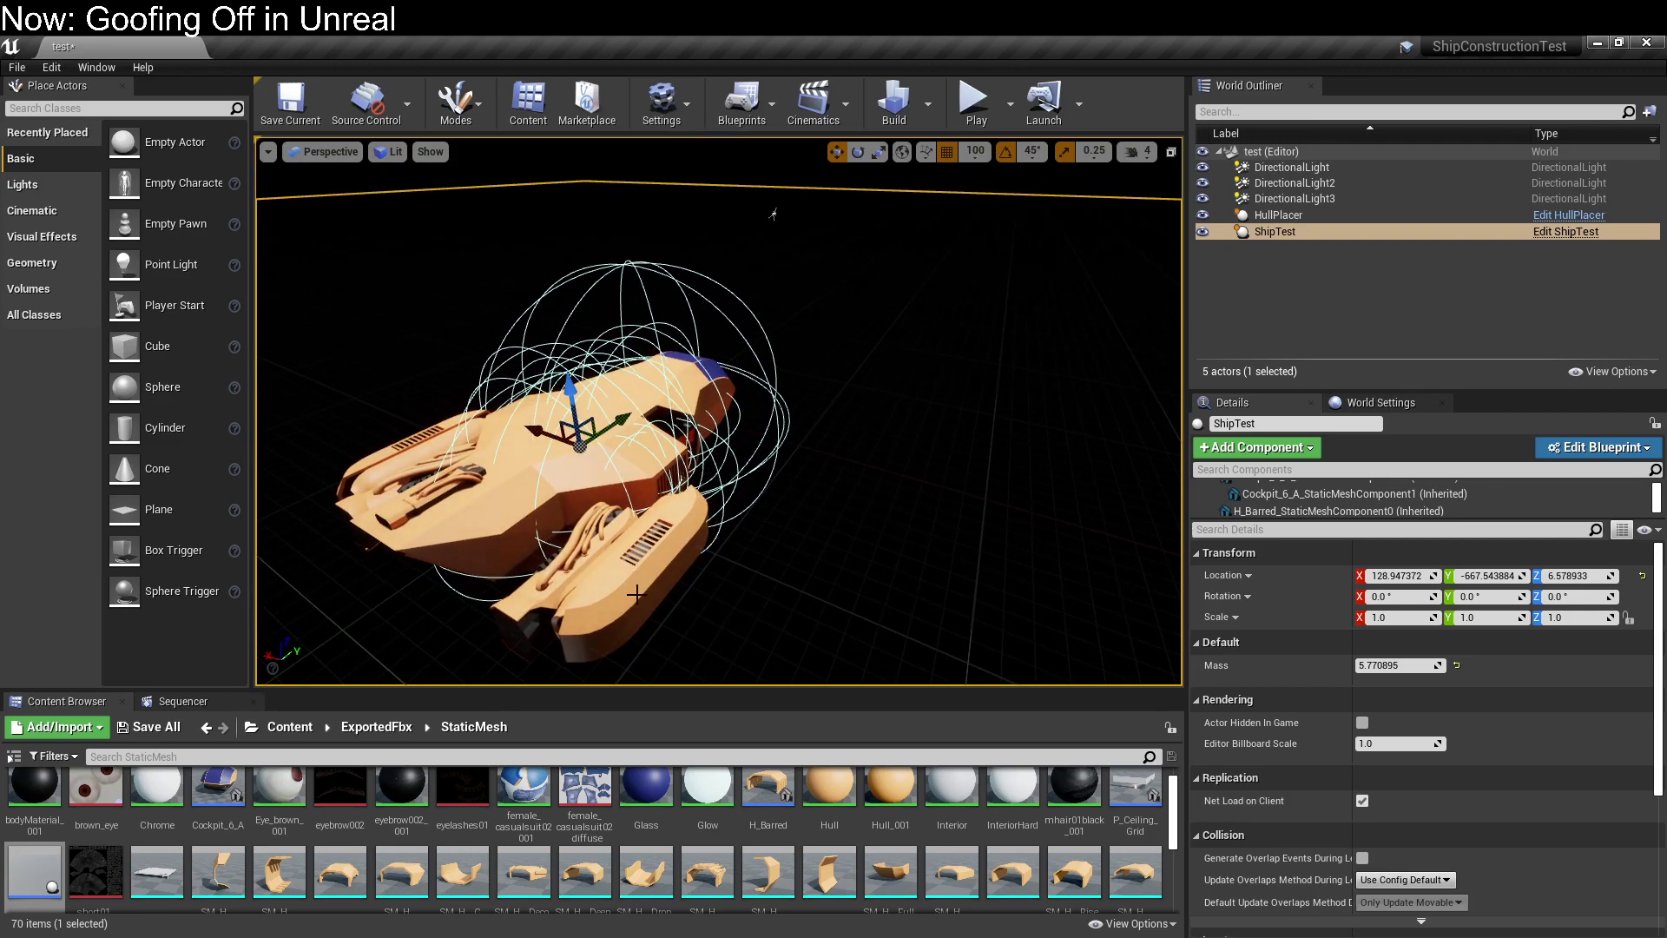
{"action": "scroll", "coordinate": [745, 625], "scroll_direction": "down", "scroll_amount": 3}
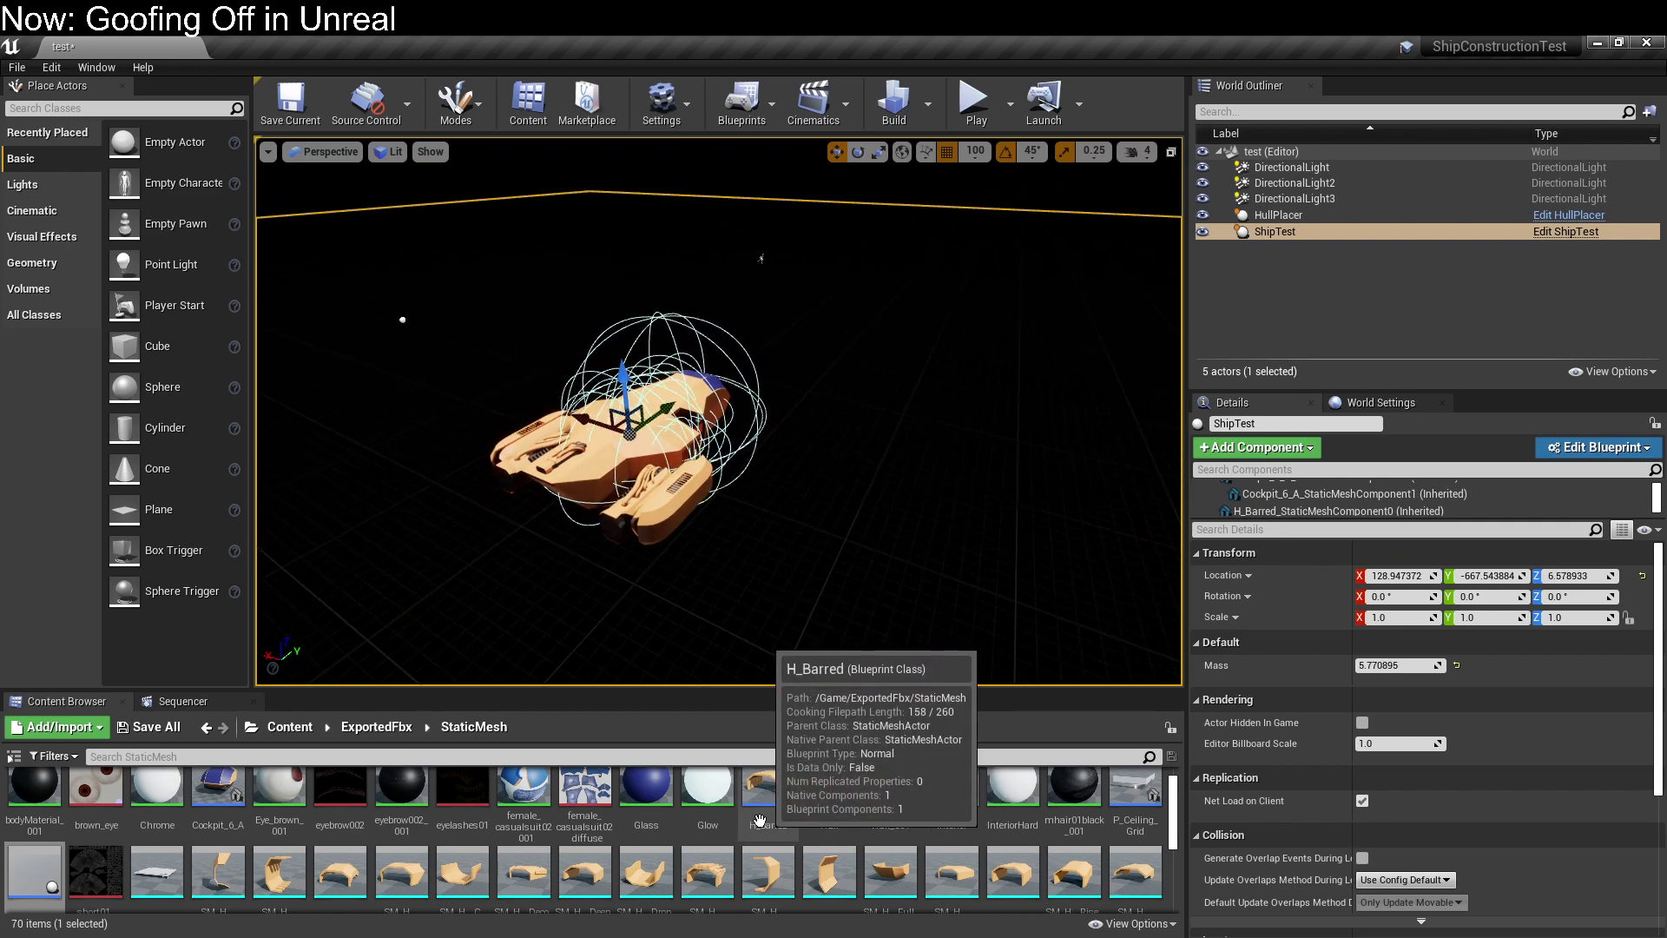
{"action": "left_click_drag", "start_coordinate": [279, 873], "coordinate": [1034, 383]}
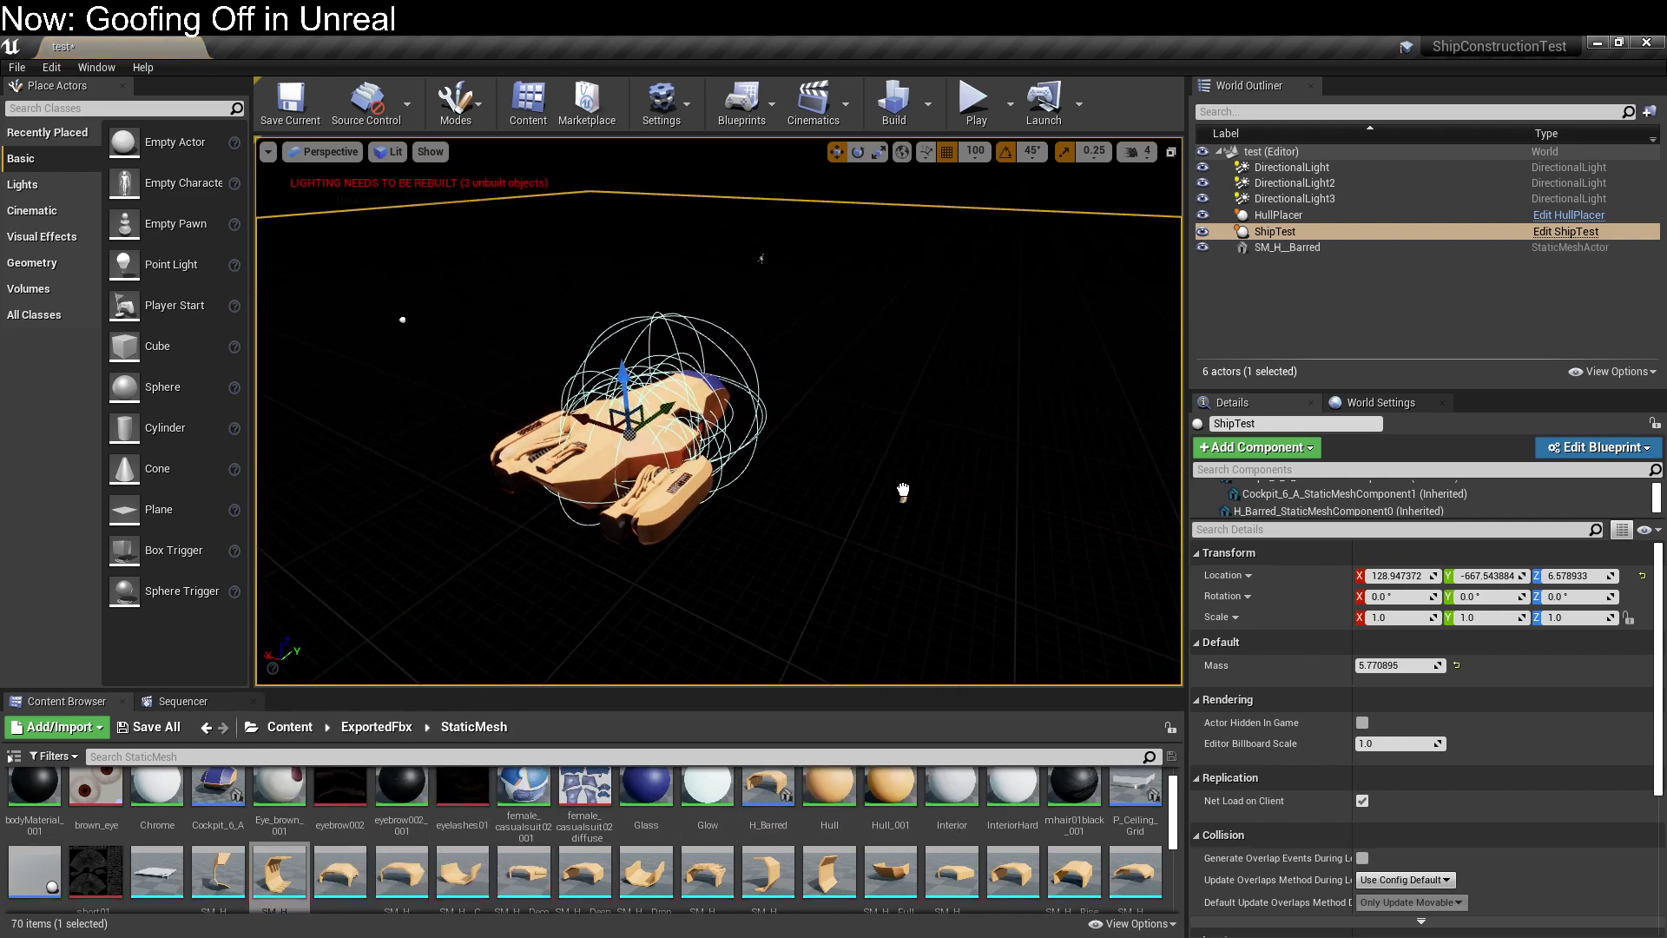
Scale the placed SM_H__Barred actor to 6 on all three axes and move it to Y -800.
{"action": "left_click", "coordinate": [1398, 617]}
{"action": "type", "text": "6"}
{"action": "key", "text": "Tab"}
{"action": "type", "text": "6"}
{"action": "key", "text": "Tab"}
{"action": "type", "text": "6"}
{"action": "key", "text": "Return"}
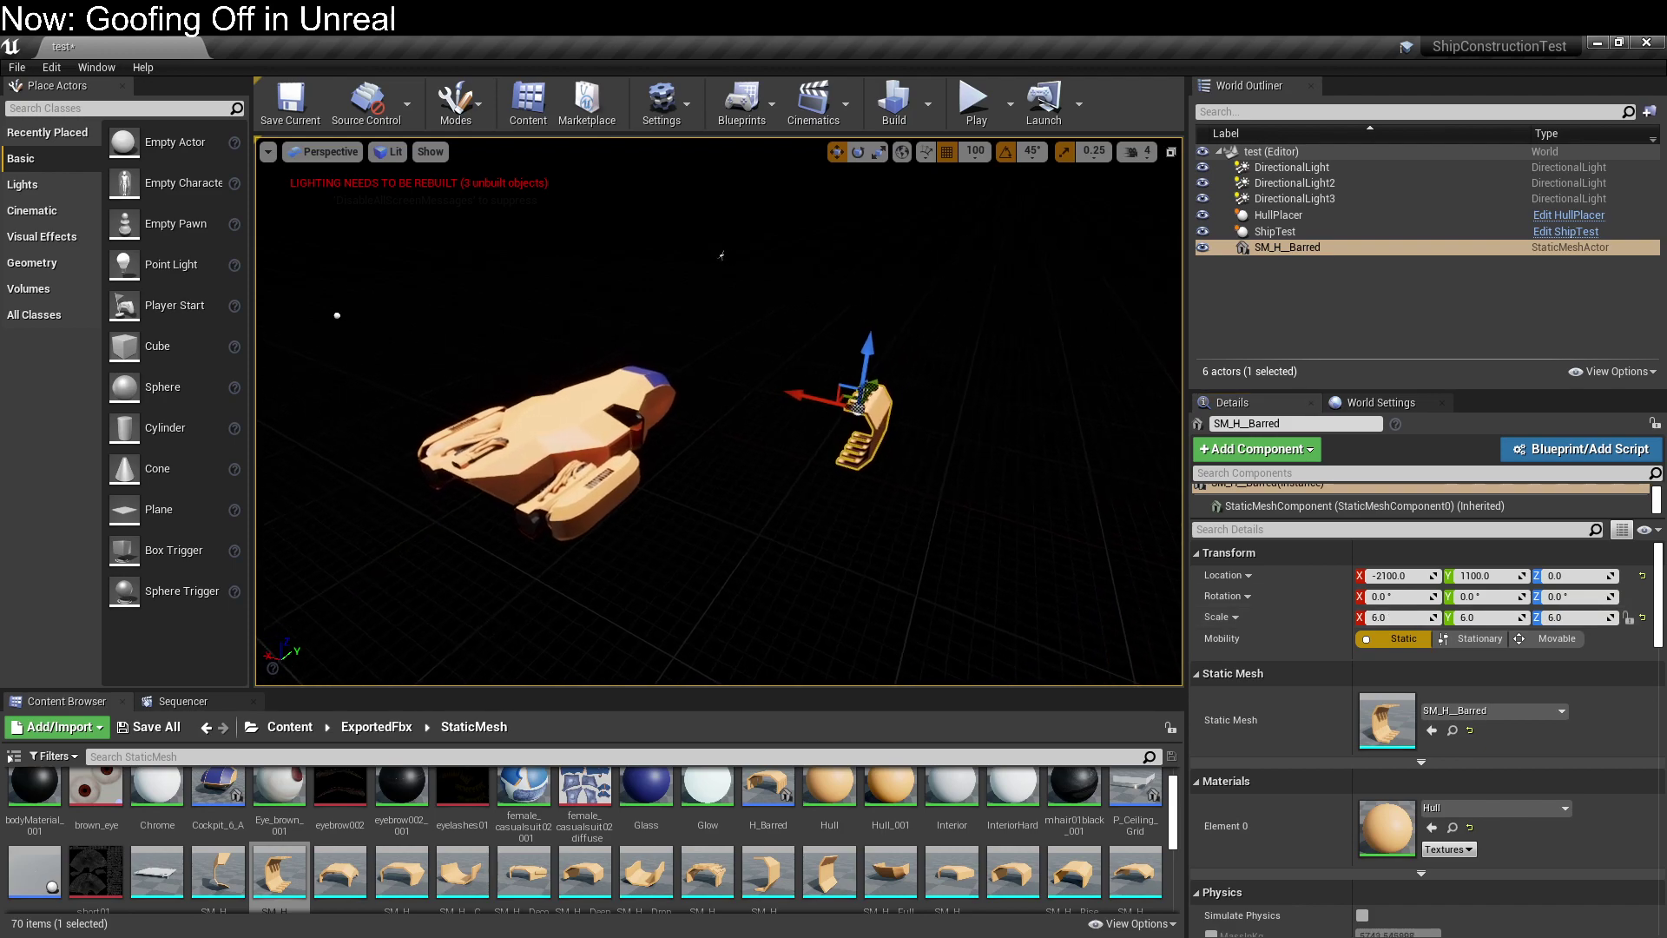
{"action": "mouse_move", "coordinate": [1125, 601]}
{"action": "right_mouse_down"}
{"action": "mouse_move", "coordinate": [1034, 599]}
{"action": "mouse_move", "coordinate": [1124, 601]}
{"action": "right_mouse_up"}
{"action": "left_click_drag", "start_coordinate": [1125, 483], "coordinate": [933, 539]}
Set up a blueprint from the SM_H__Barred actor using Harvest Components and name it ShipObjectTest.
{"action": "left_click", "coordinate": [1537, 448]}
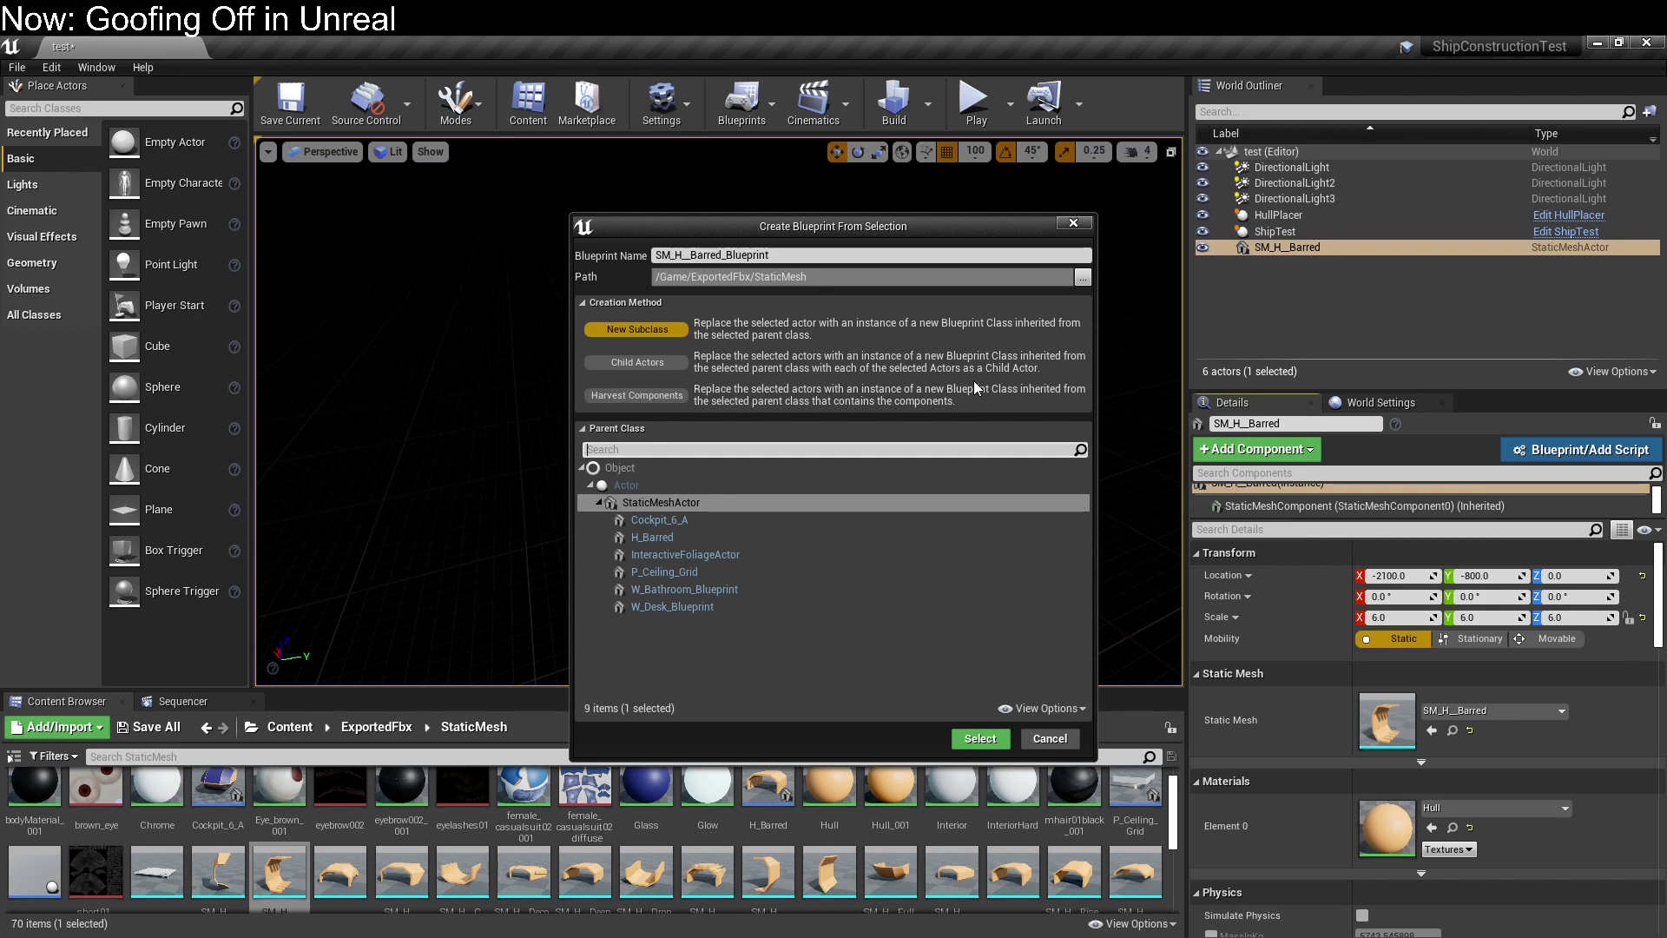
{"action": "left_click", "coordinate": [636, 393]}
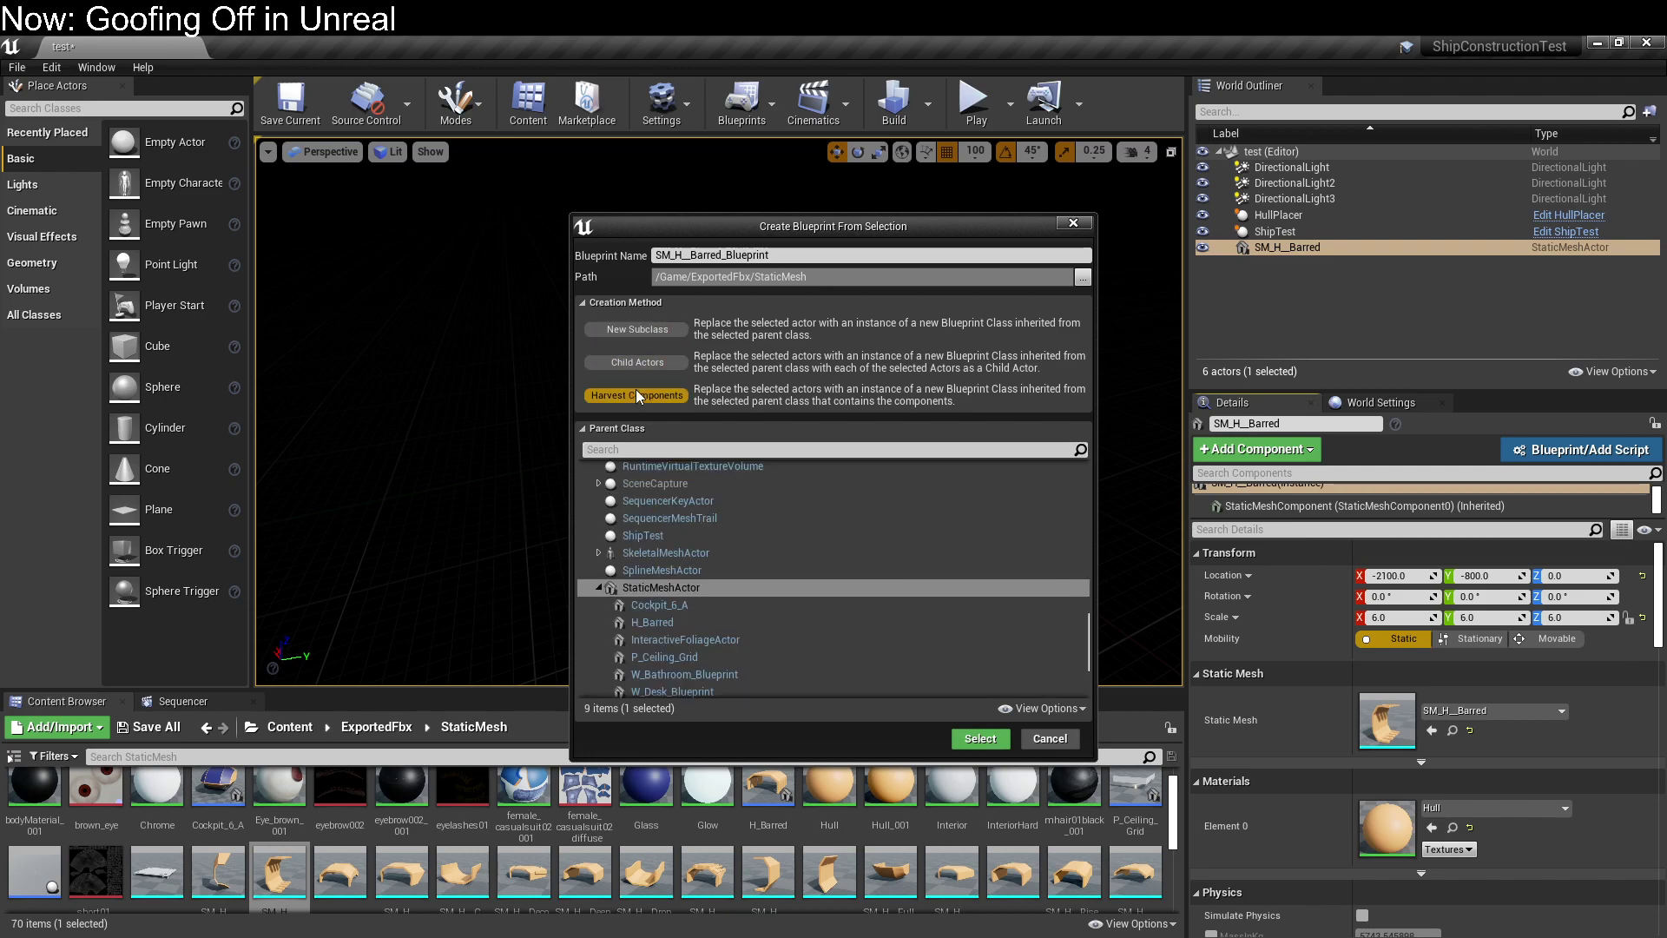
{"action": "left_click_drag", "start_coordinate": [771, 254], "coordinate": [654, 254]}
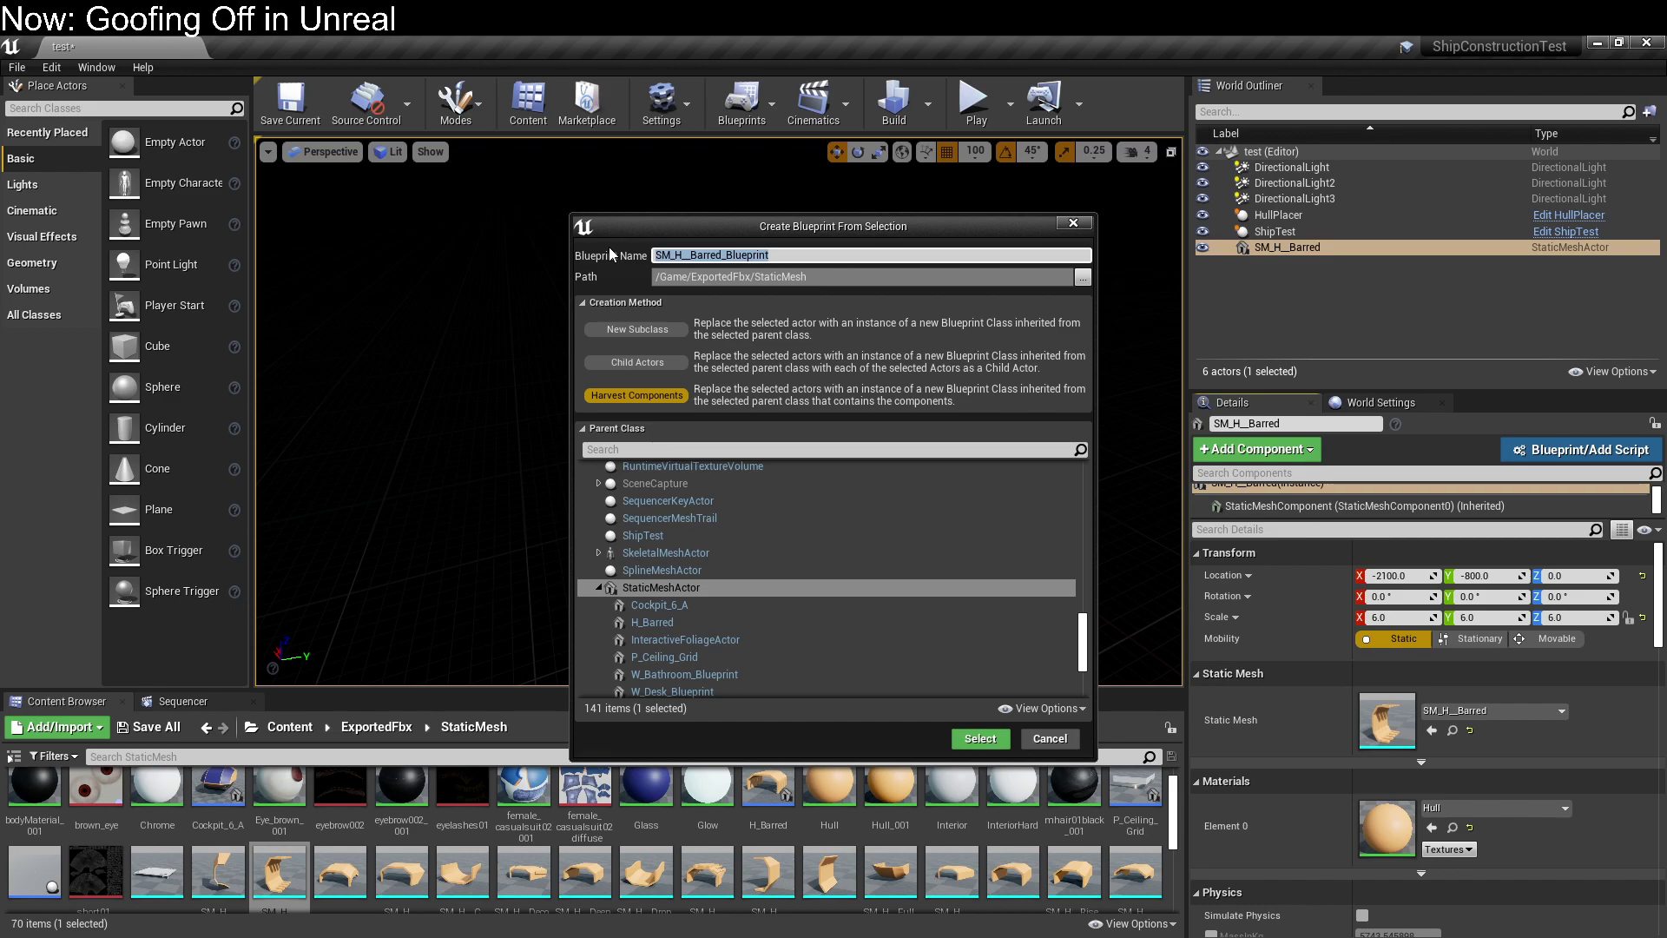
{"action": "type", "text": "Ship"}
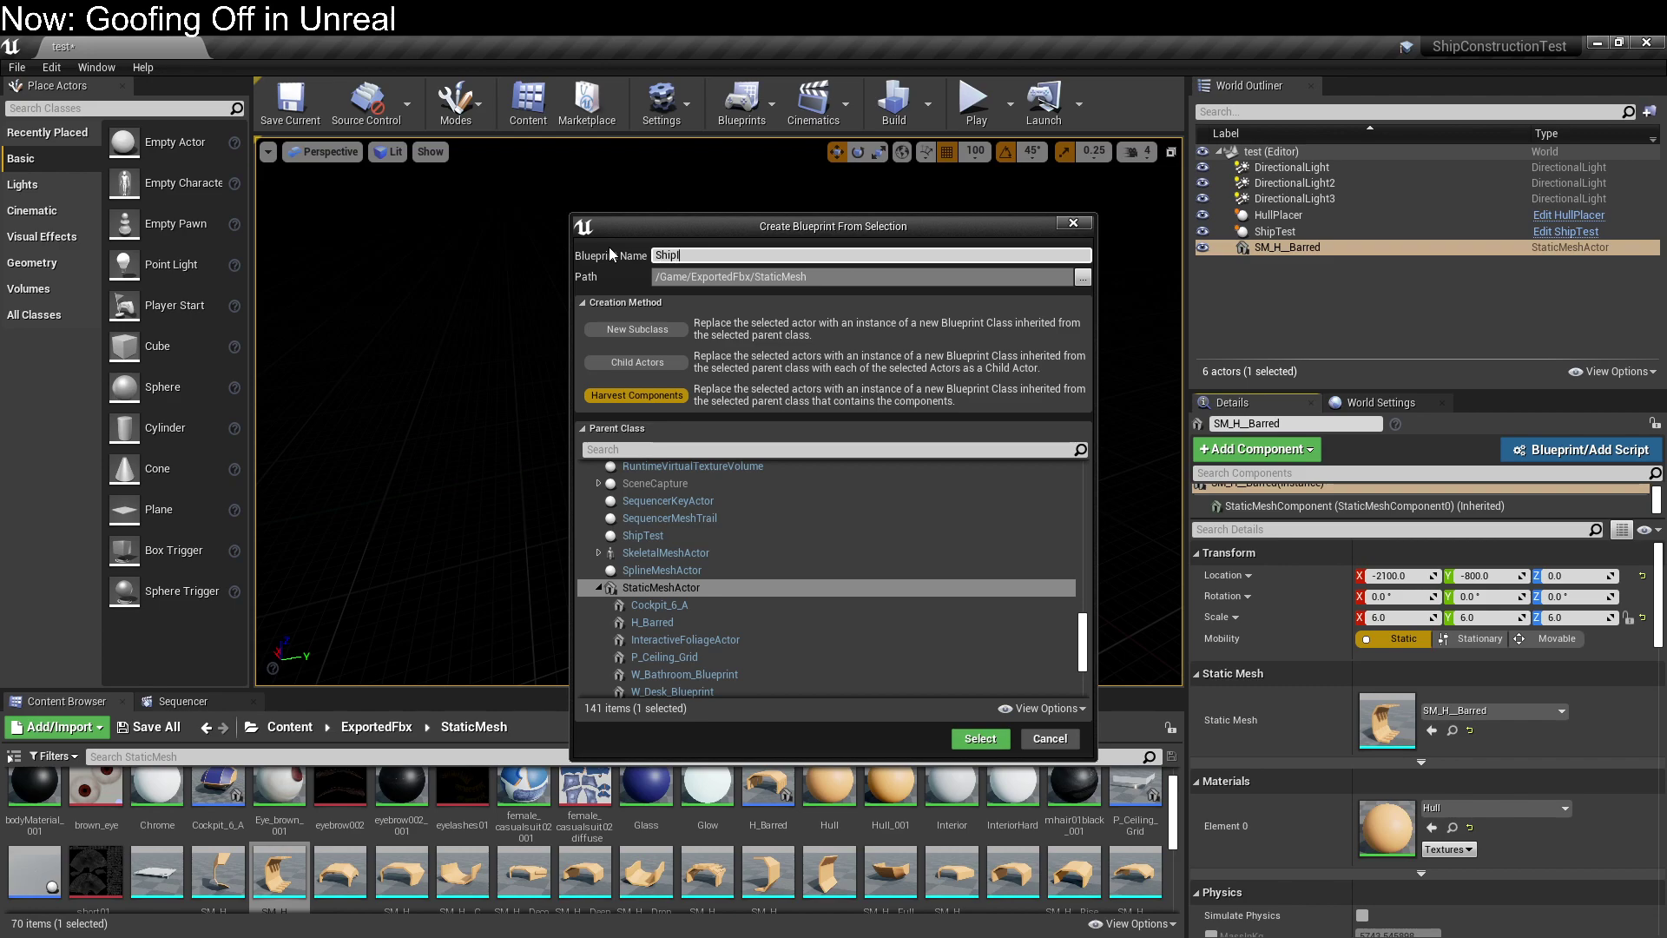
{"action": "type", "text": "ObjectTest"}
{"action": "left_click", "coordinate": [993, 742]}
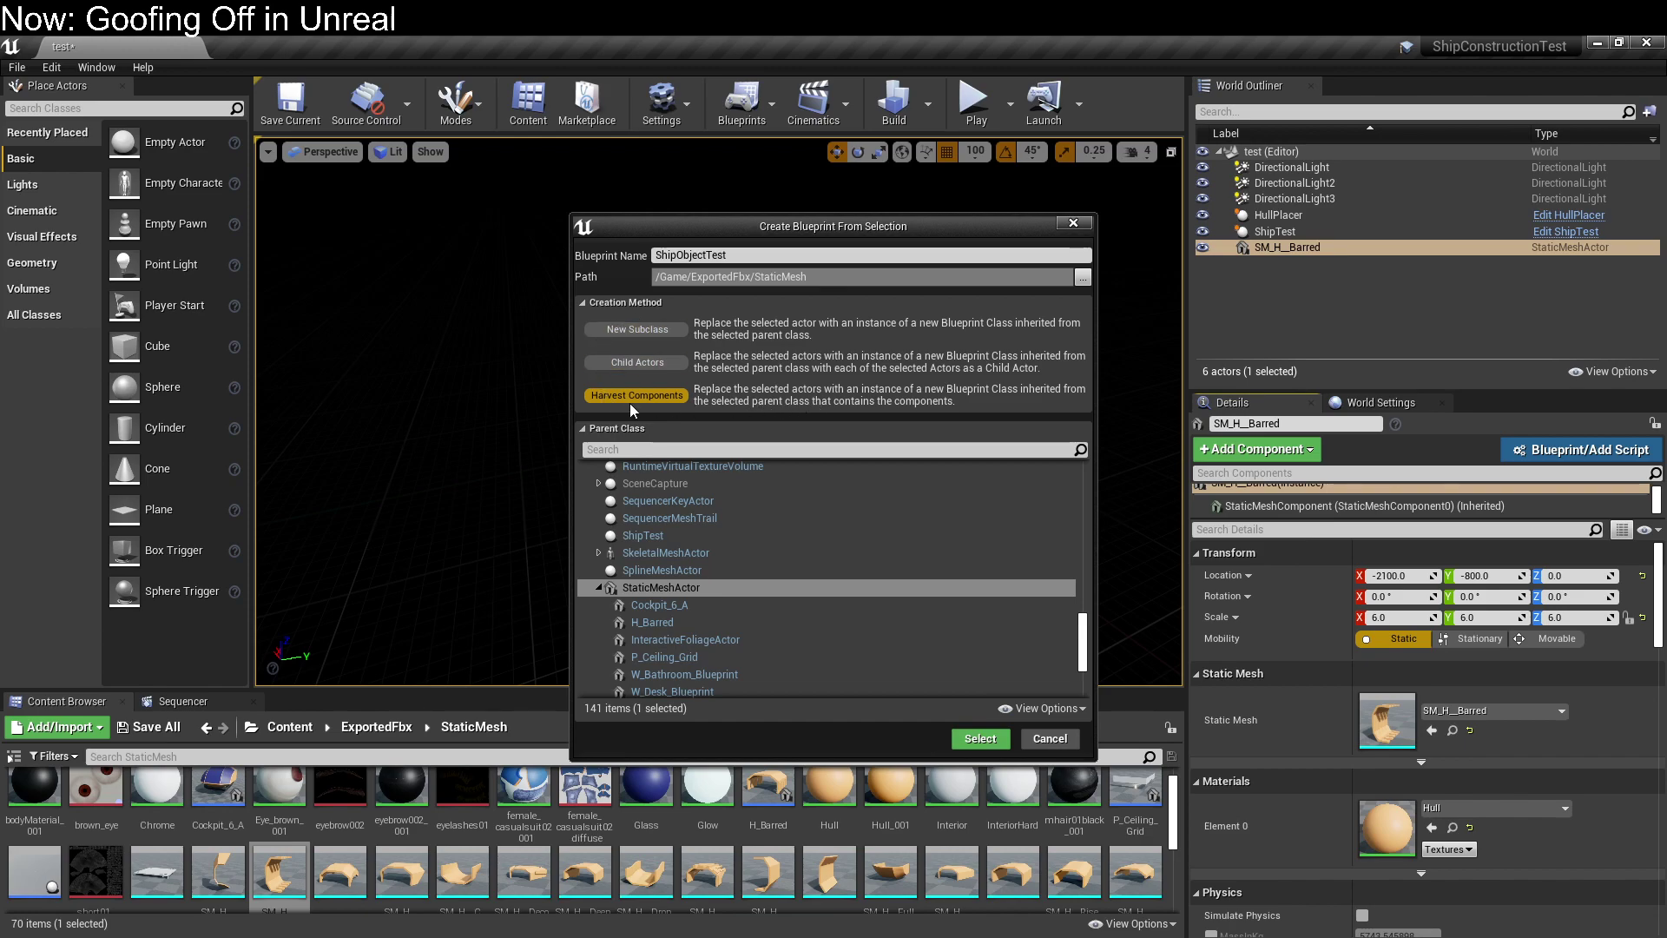
Choose Actor as the parent class and create the ShipObjectTest blueprint.
{"action": "mouse_move", "coordinate": [657, 591]}
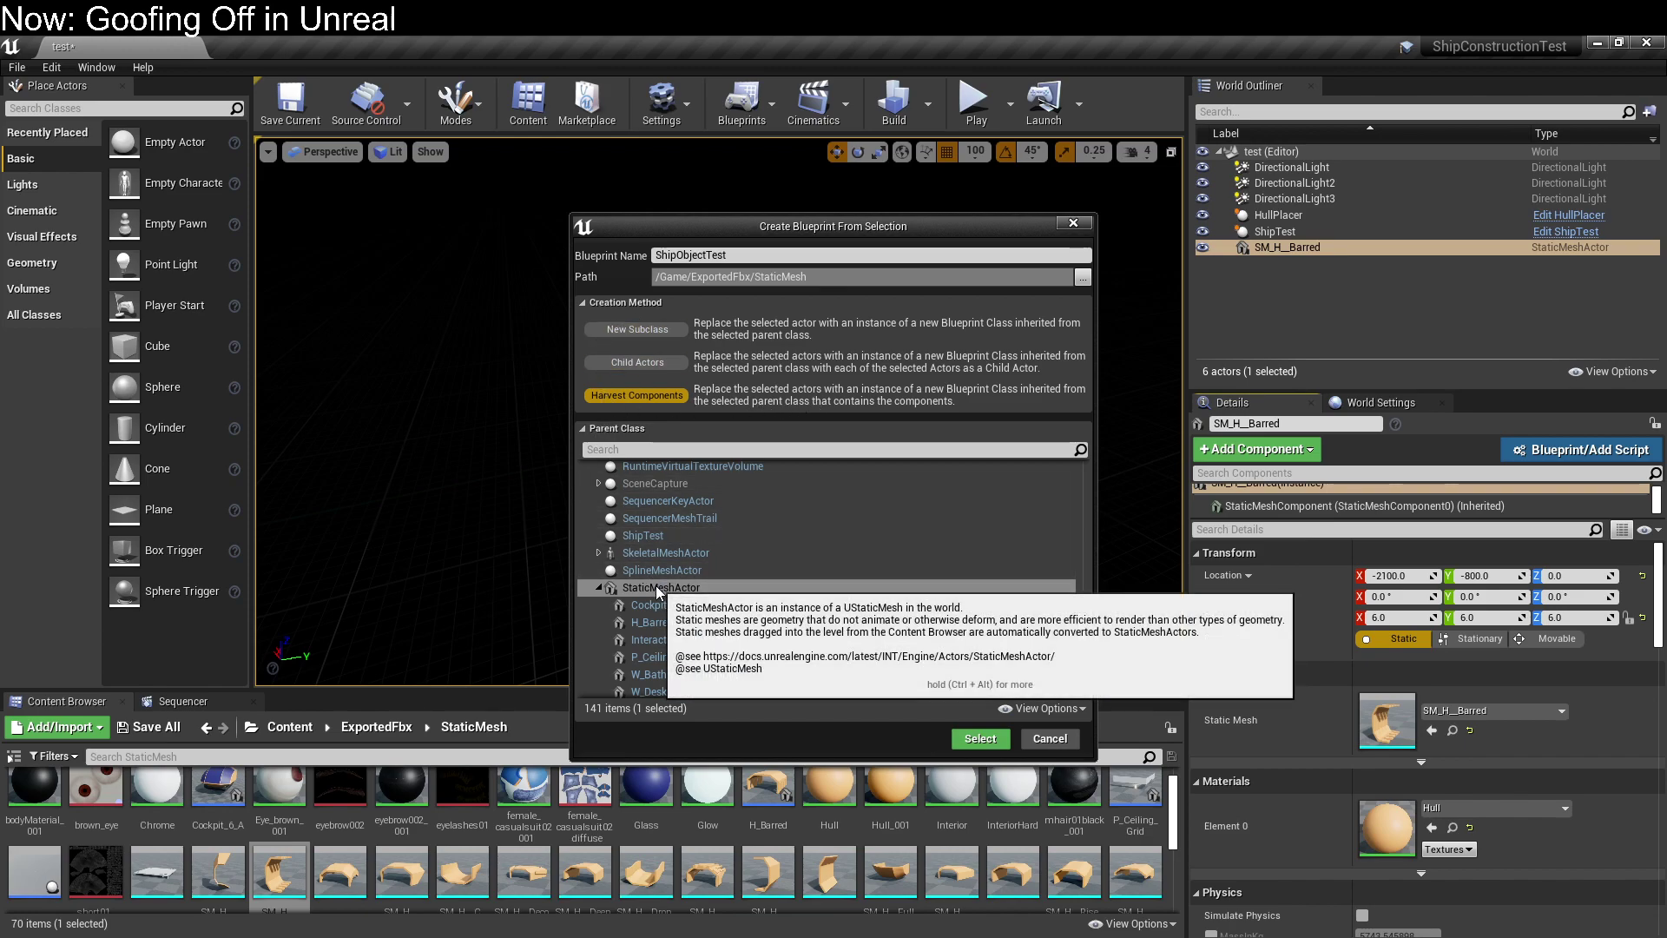
{"action": "scroll", "coordinate": [655, 582], "scroll_direction": "up", "scroll_amount": 12}
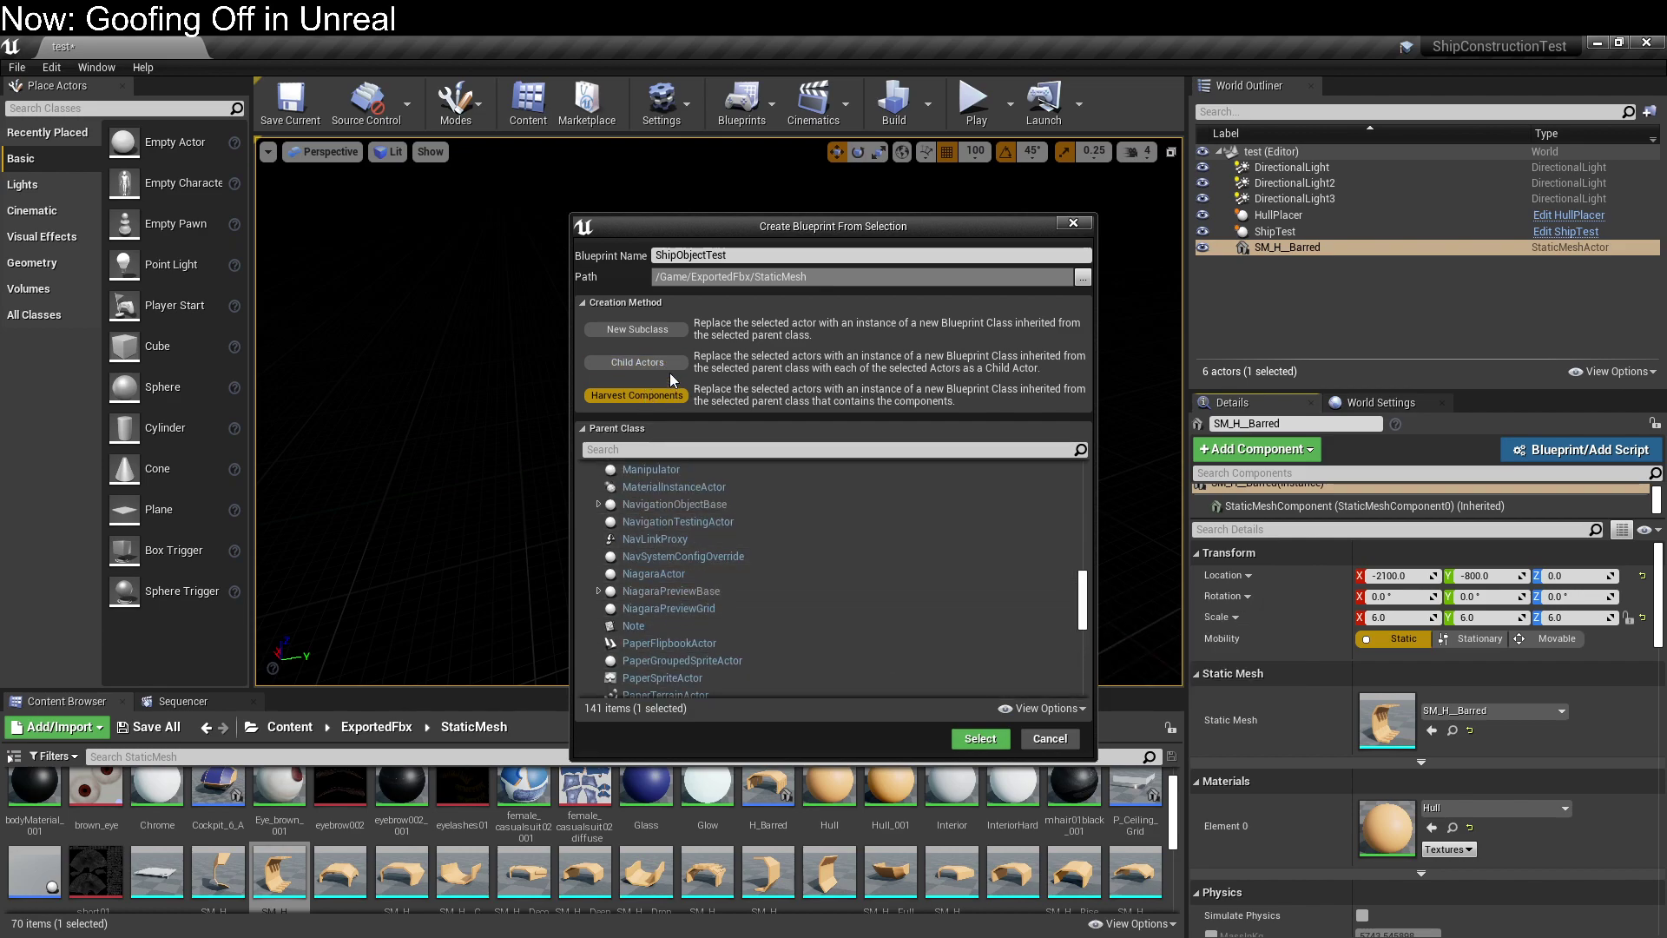
{"action": "scroll", "coordinate": [799, 573], "scroll_direction": "up", "scroll_amount": 2}
{"action": "scroll", "coordinate": [799, 573], "scroll_direction": "up", "scroll_amount": 15}
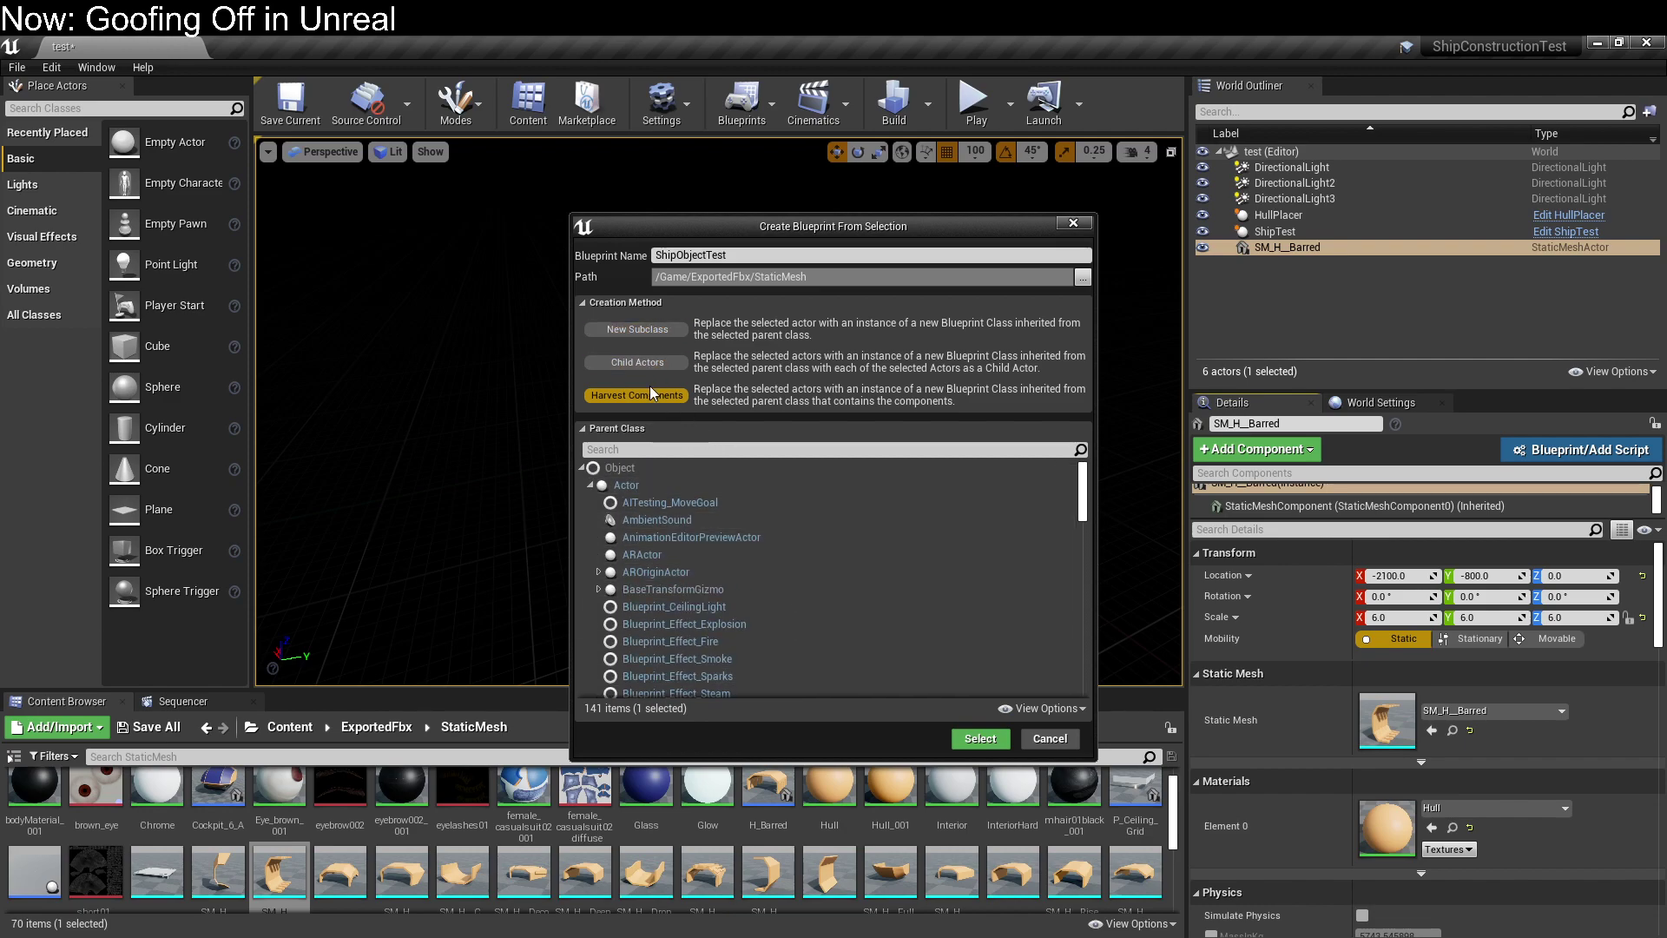
{"action": "left_click", "coordinate": [638, 486]}
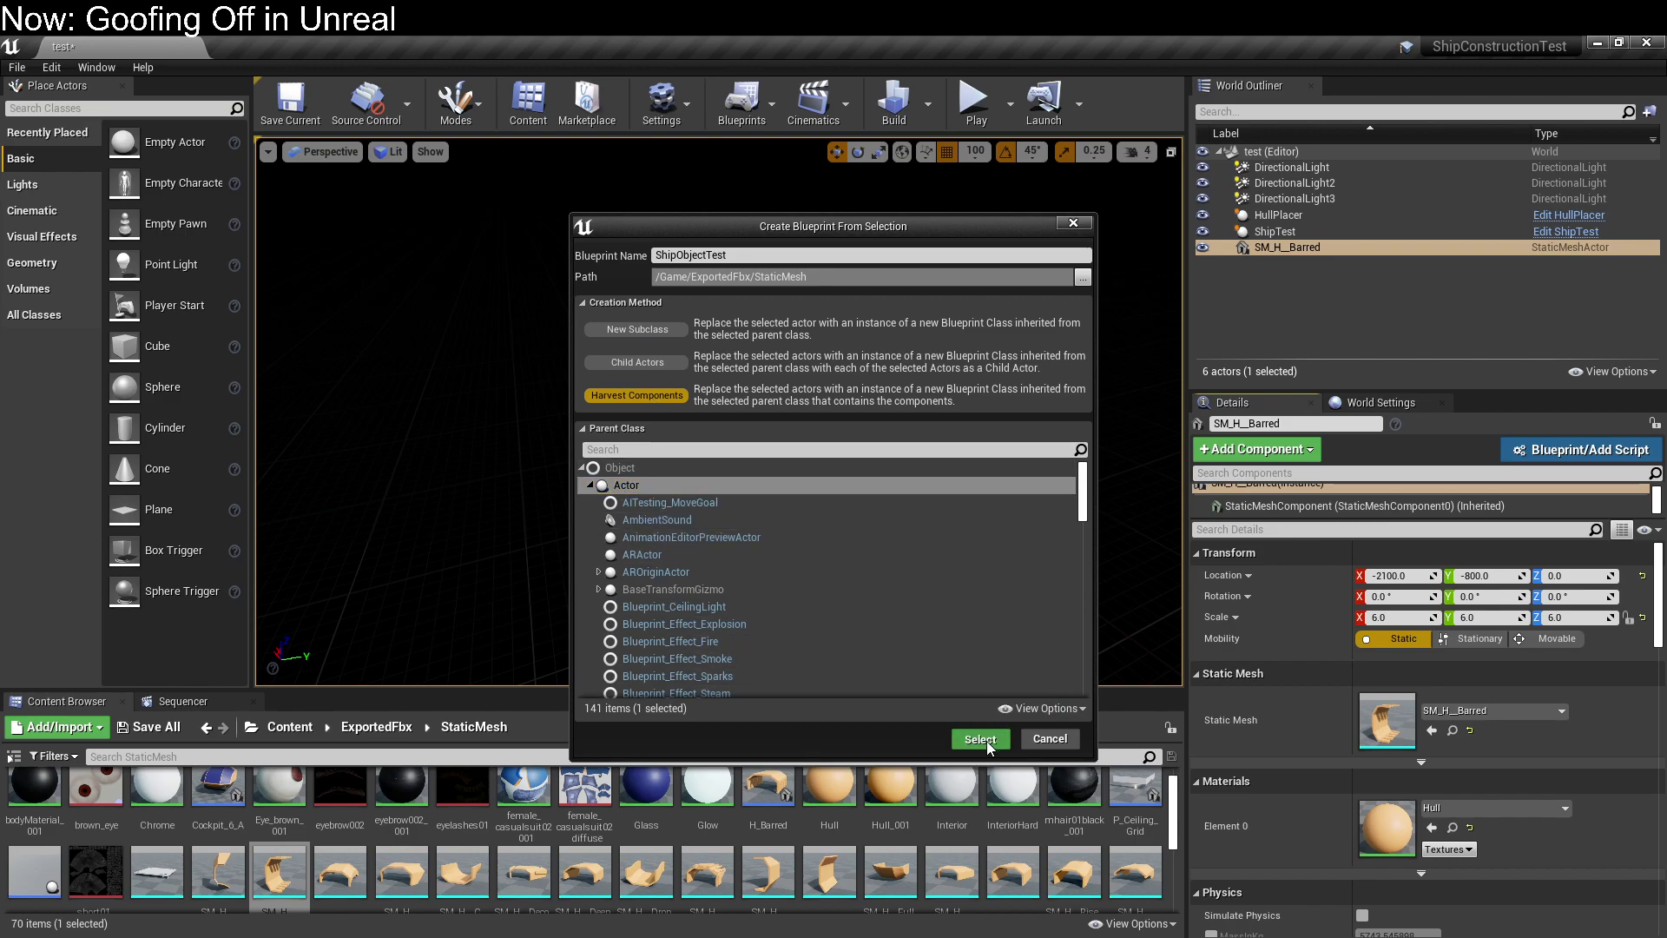
{"action": "left_click", "coordinate": [982, 739]}
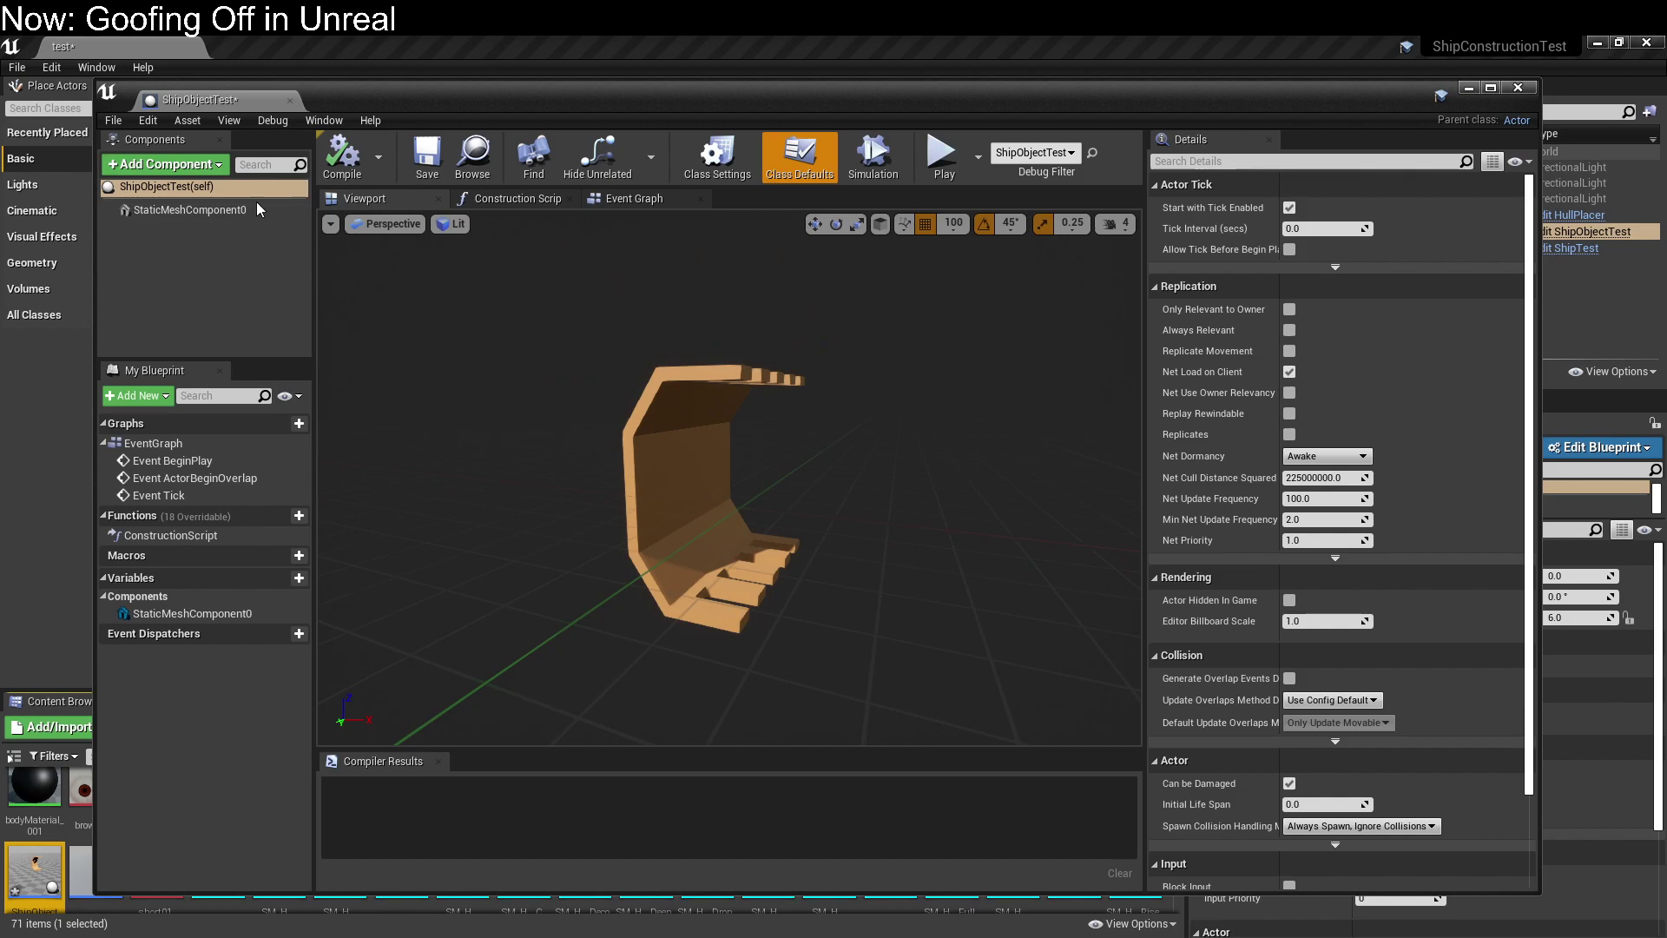
Add a new variable named Mass to the ShipObjectTest blueprint.
{"action": "left_click_drag", "start_coordinate": [713, 521], "coordinate": [432, 540]}
{"action": "key", "text": "f"}
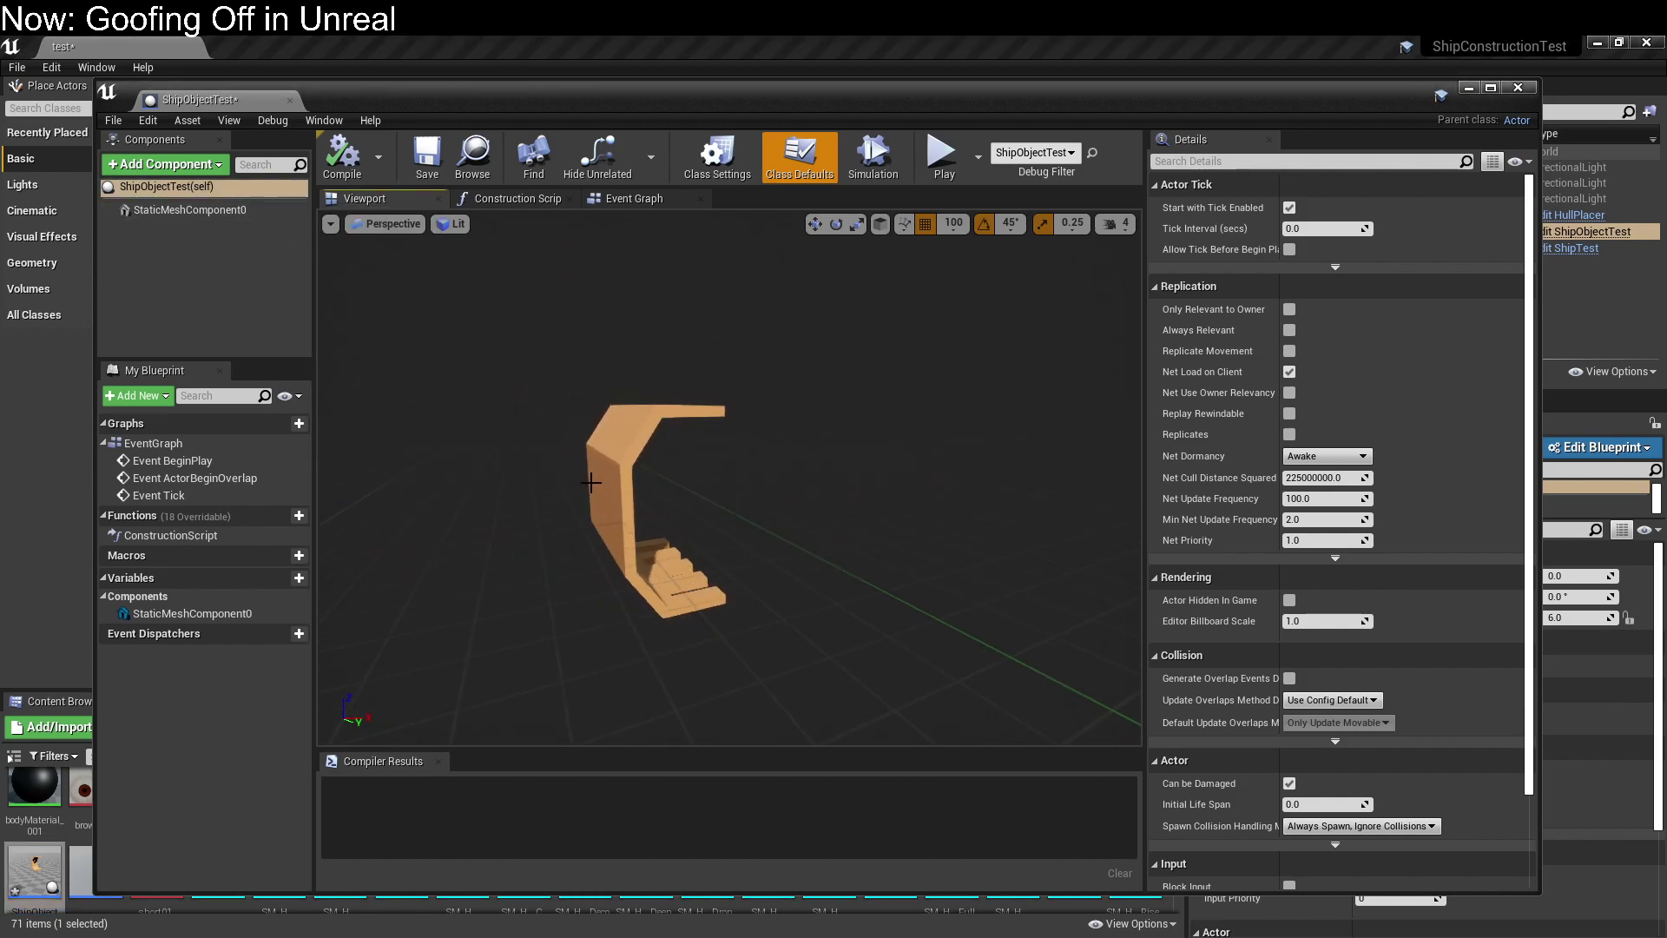
{"action": "mouse_move", "coordinate": [321, 518]}
{"action": "left_mouse_down"}
{"action": "mouse_move", "coordinate": [408, 518]}
{"action": "mouse_move", "coordinate": [321, 519]}
{"action": "left_mouse_up"}
{"action": "left_click", "coordinate": [299, 578]}
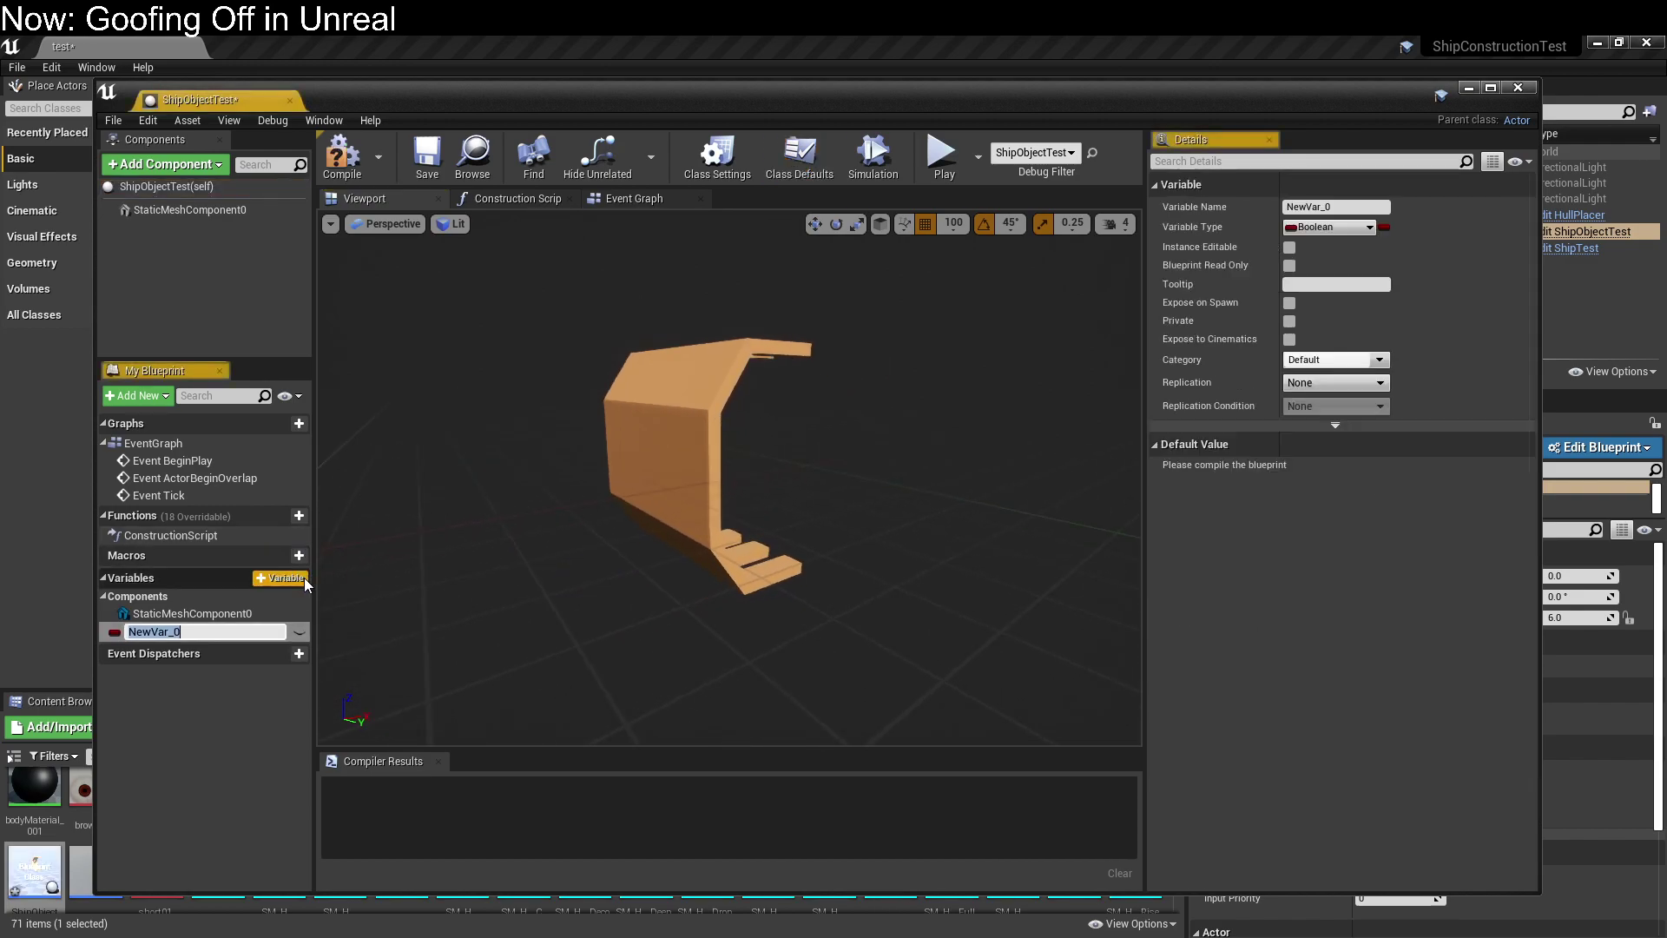
{"action": "type", "text": "Mass"}
{"action": "key", "text": "Return"}
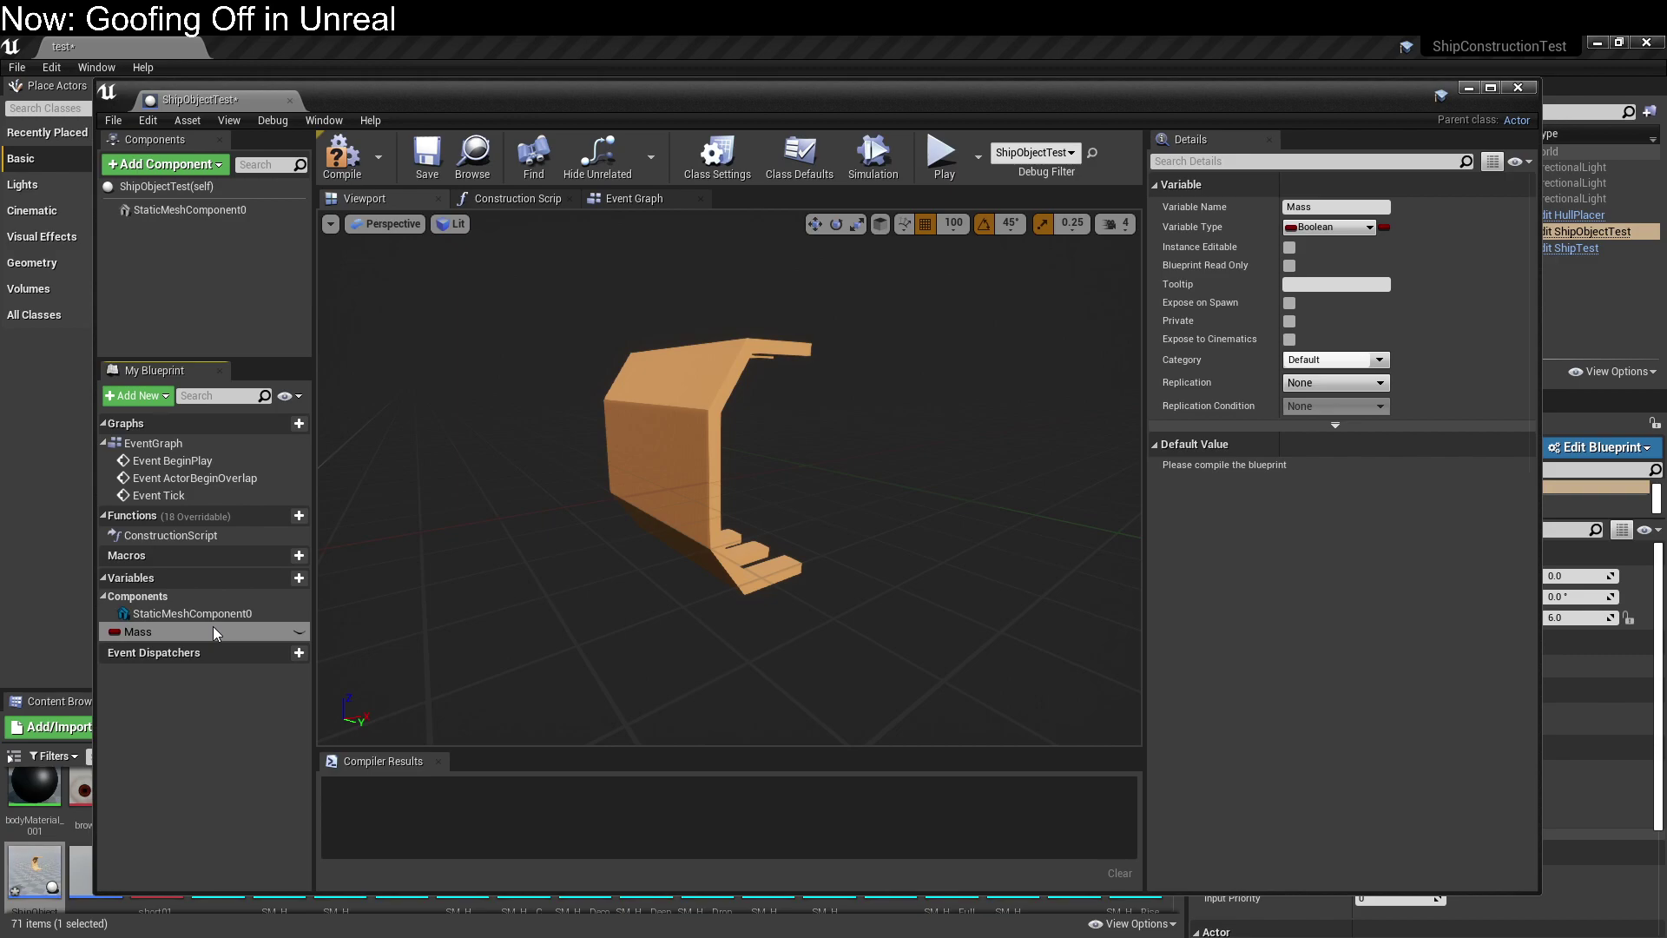
{"action": "left_click", "coordinate": [201, 630]}
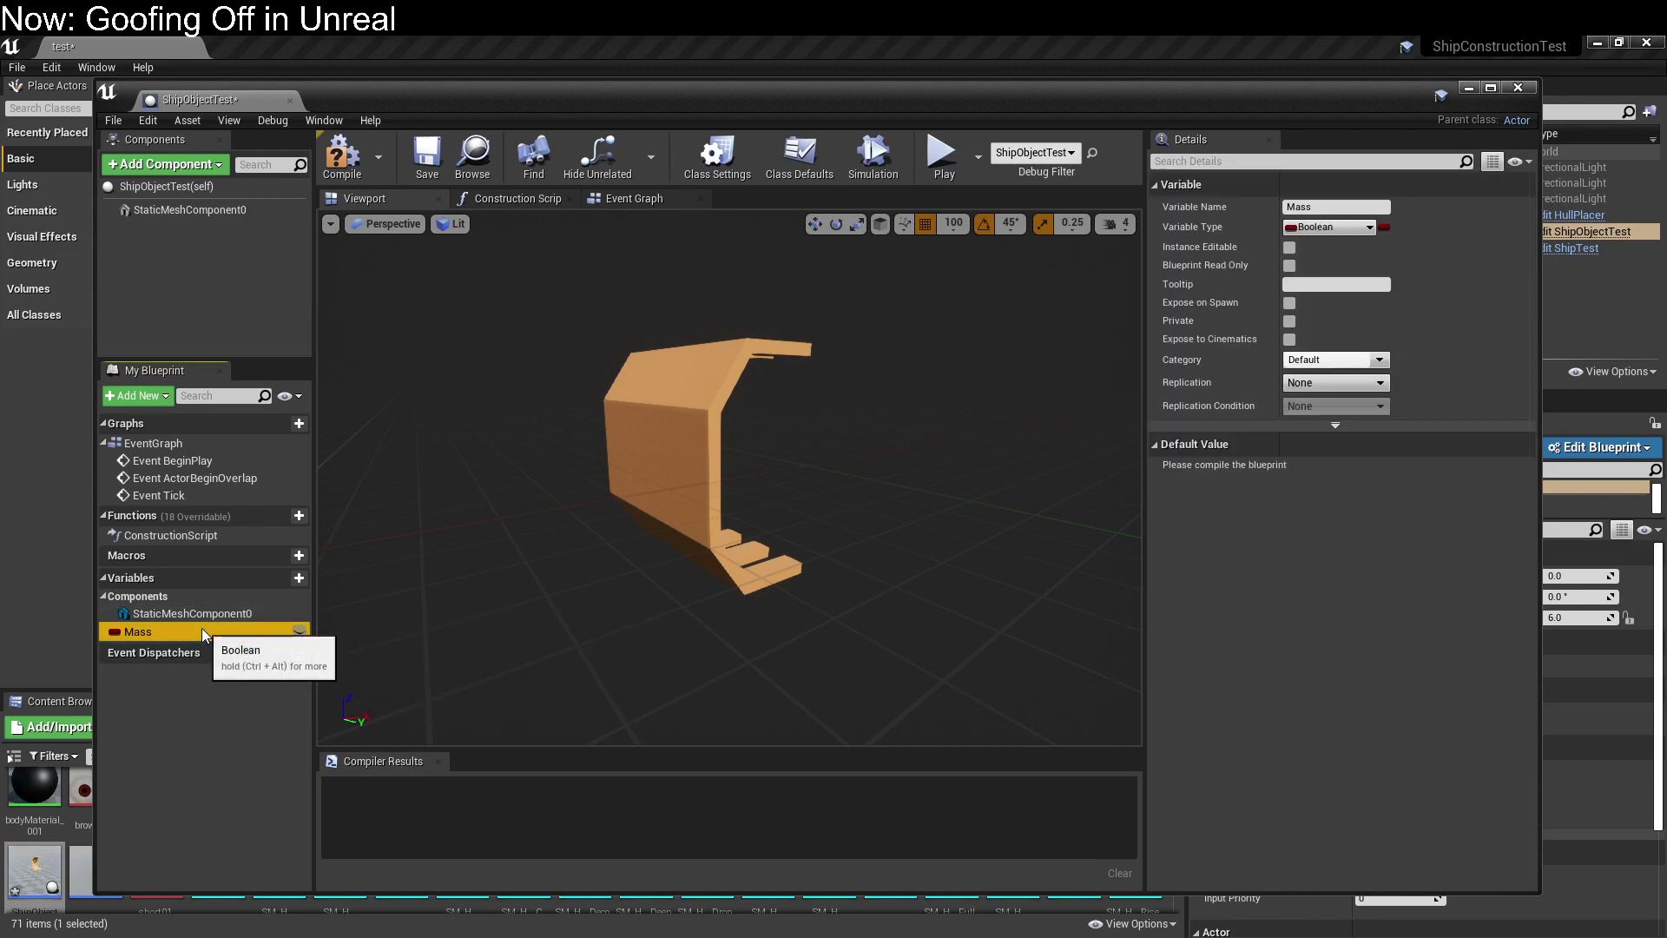
{"action": "left_click", "coordinate": [189, 578]}
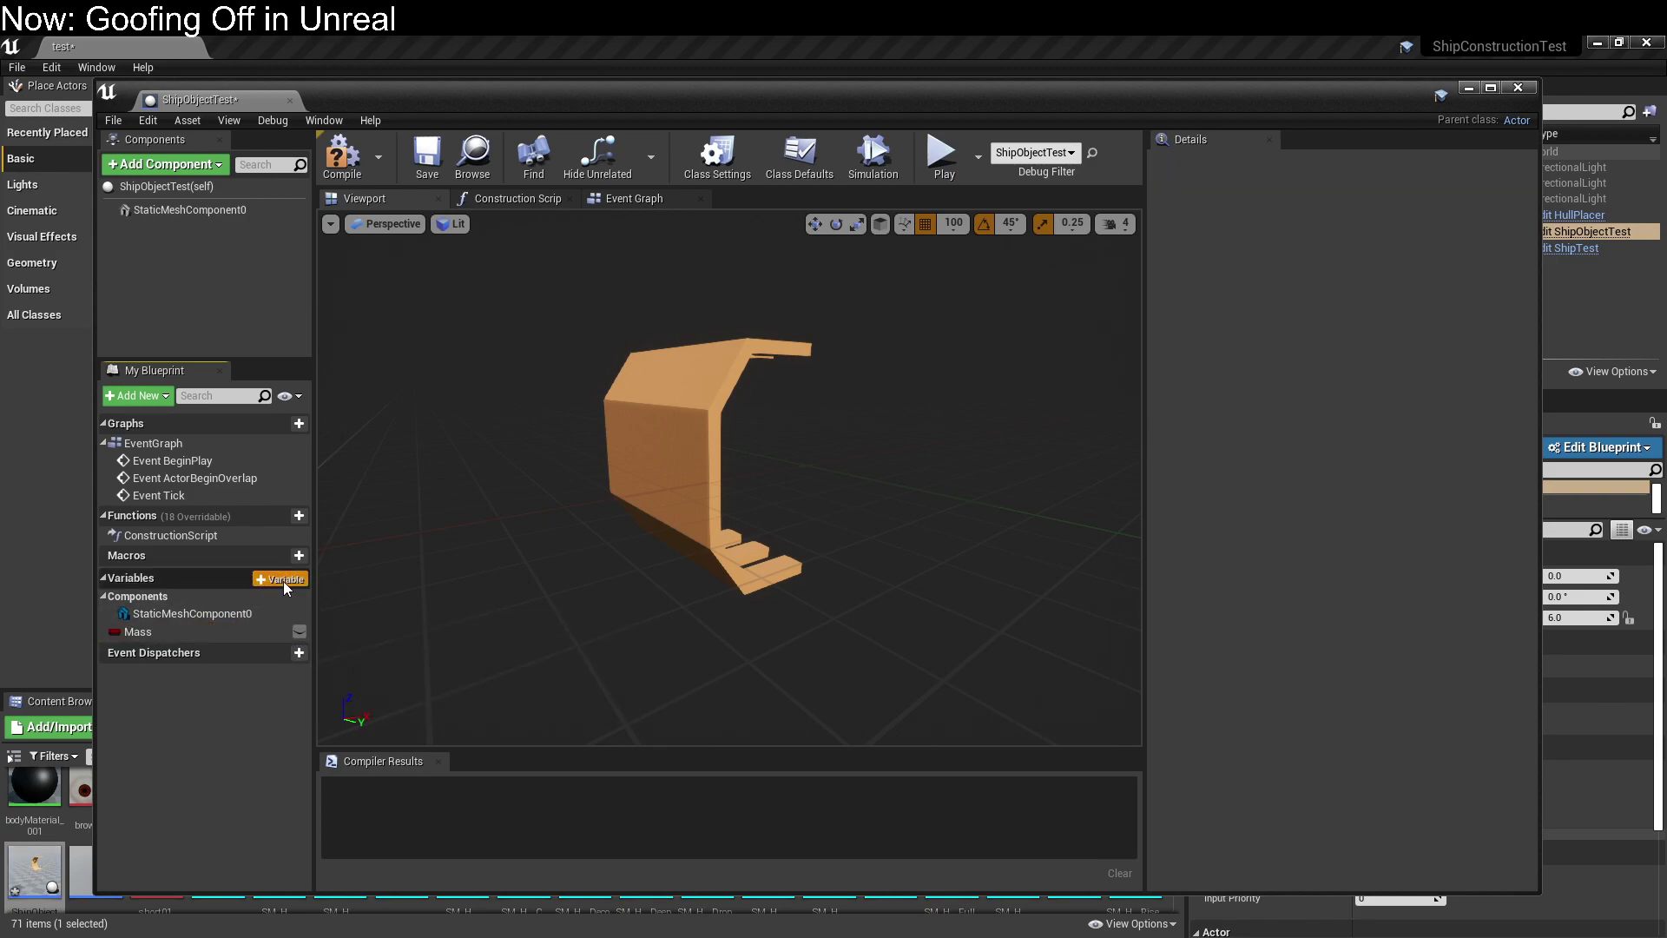
{"action": "left_click", "coordinate": [106, 578]}
{"action": "left_click", "coordinate": [103, 577]}
{"action": "left_click", "coordinate": [107, 596]}
{"action": "left_click", "coordinate": [105, 596]}
{"action": "left_click", "coordinate": [106, 595]}
{"action": "left_click", "coordinate": [130, 631]}
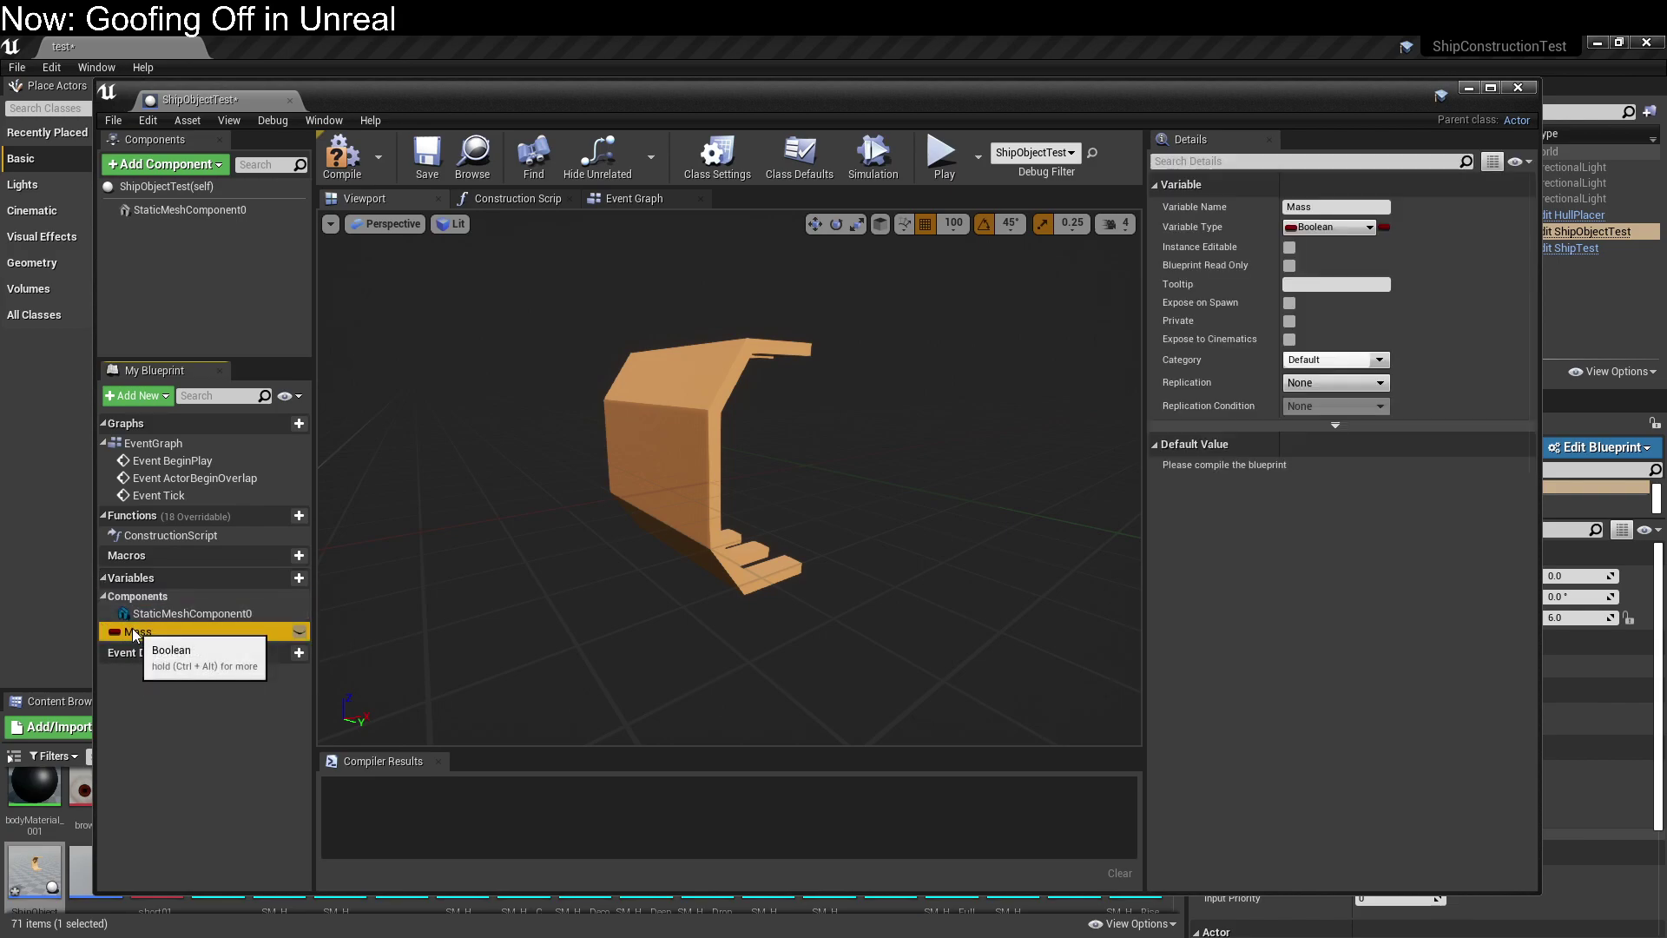
{"action": "left_click_drag", "start_coordinate": [163, 632], "coordinate": [169, 597]}
Set the Mass variable's type to Float and make it instance editable.
{"action": "left_click", "coordinate": [188, 634]}
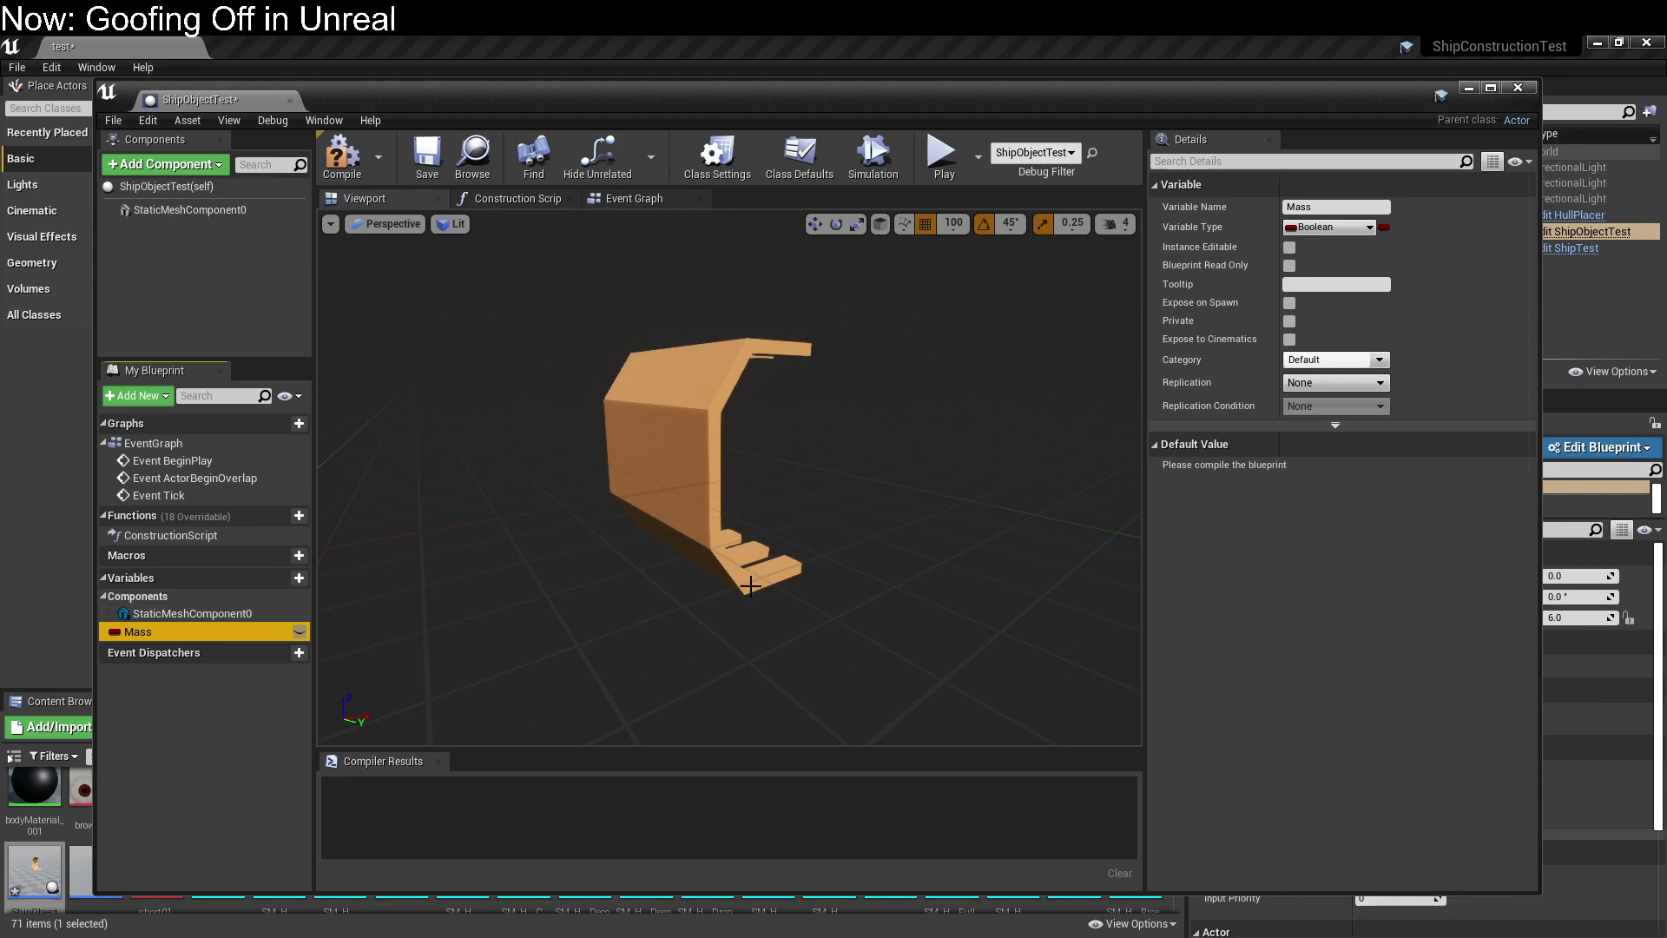
{"action": "left_click", "coordinate": [1329, 227]}
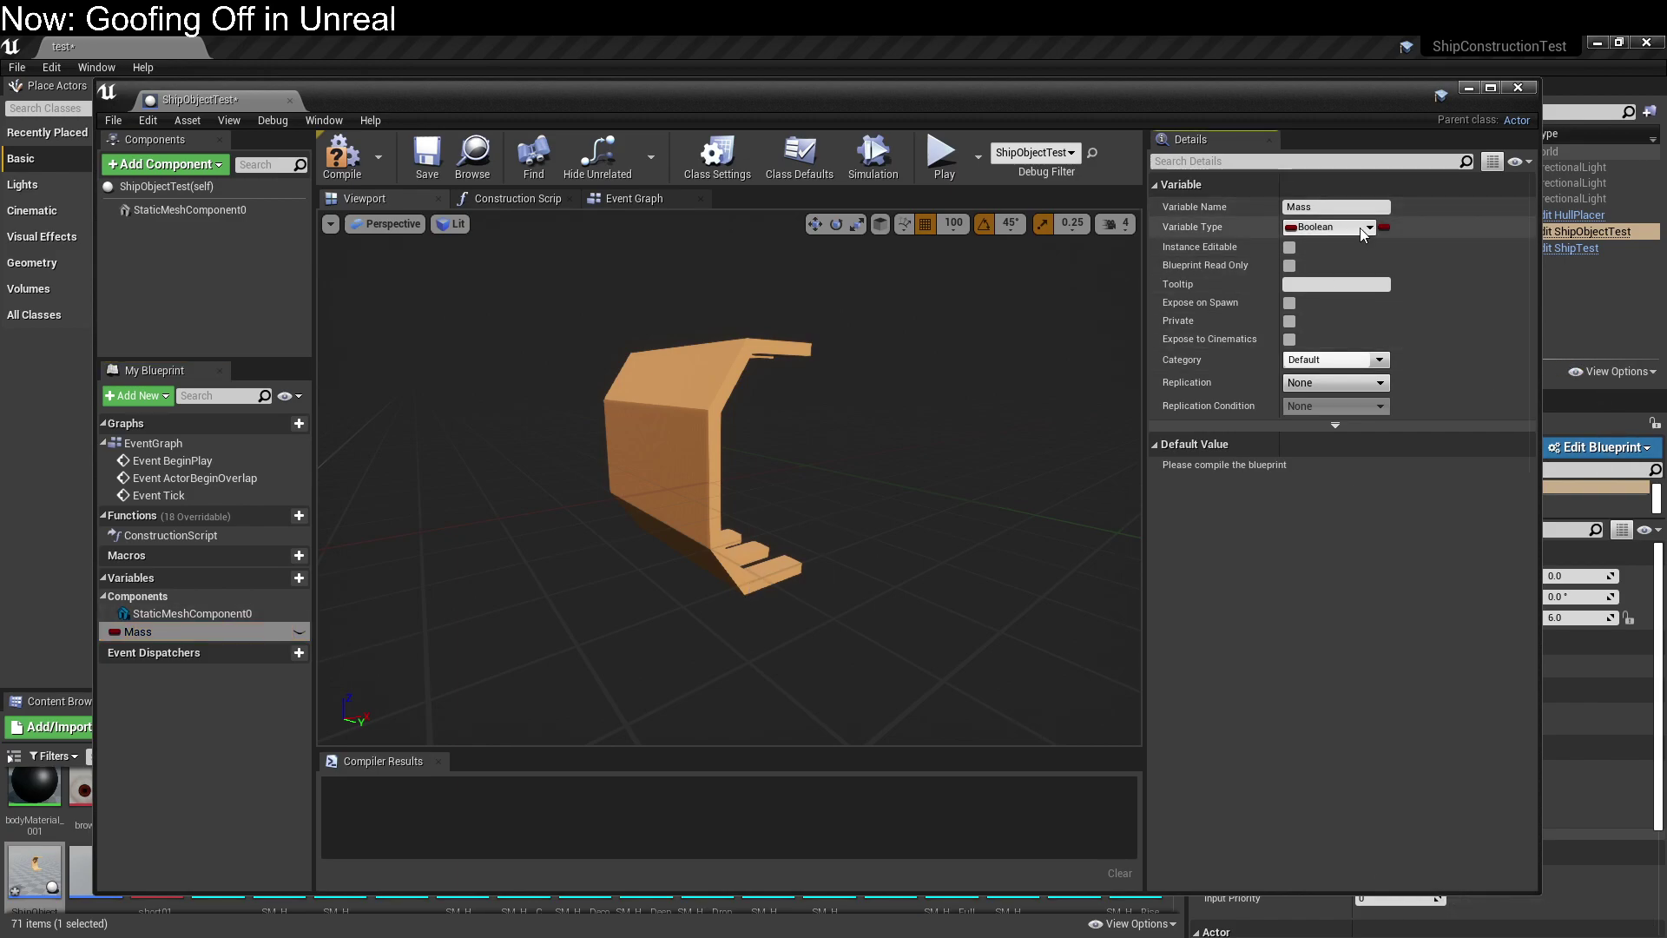
{"action": "left_click", "coordinate": [1295, 325]}
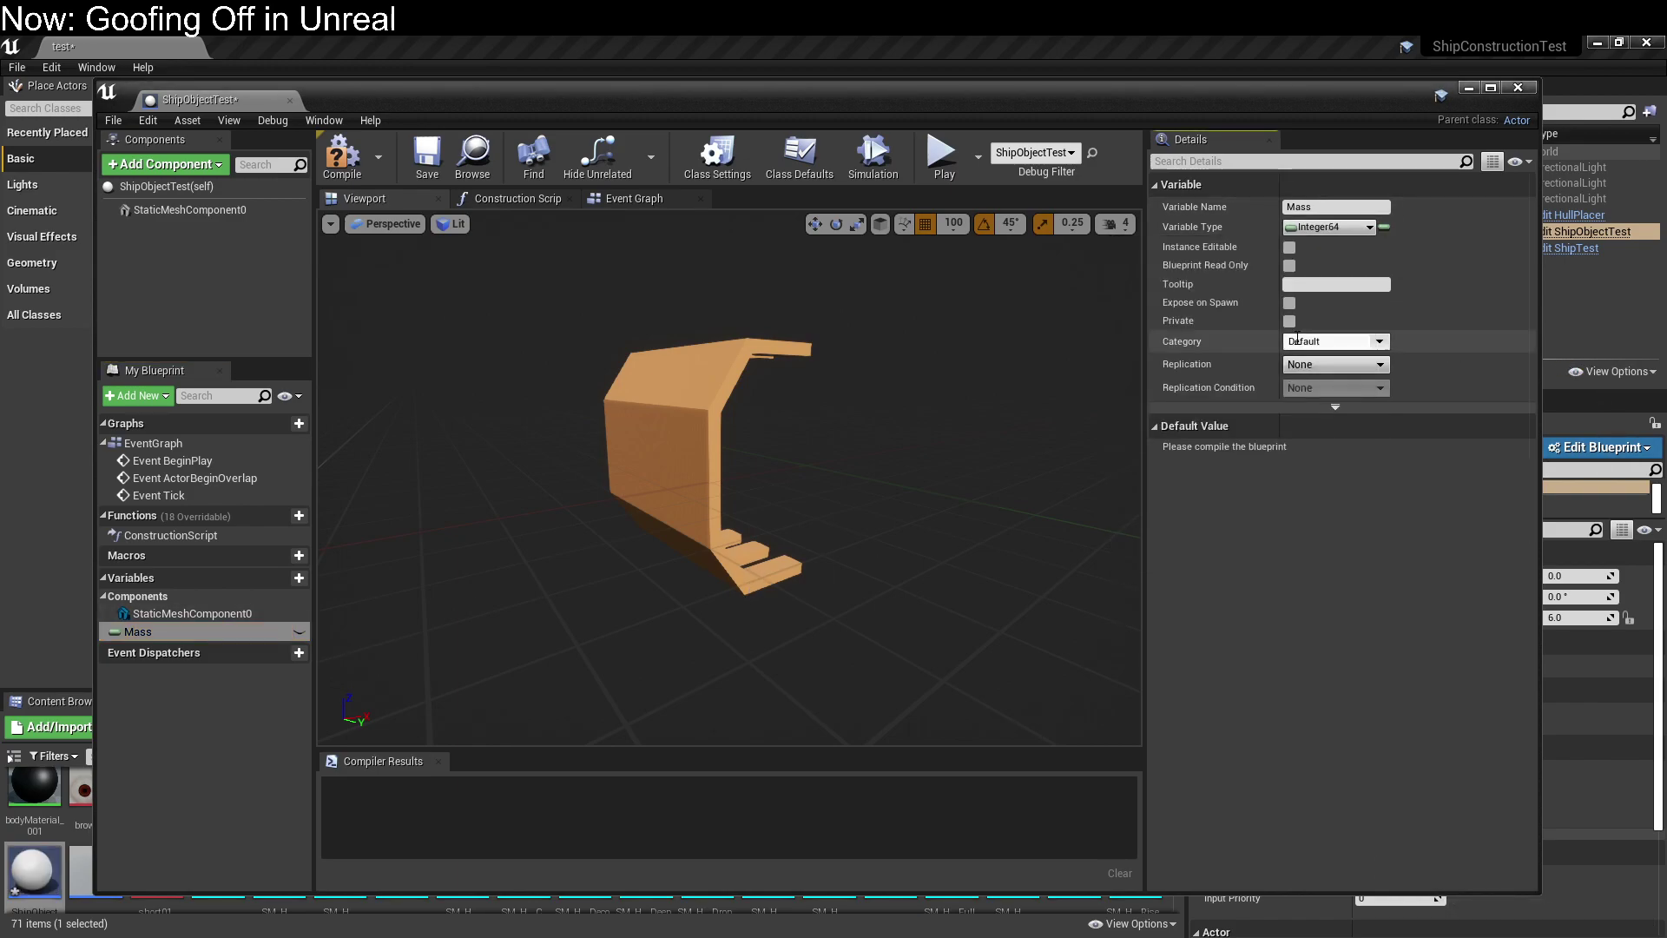
{"action": "left_click", "coordinate": [1328, 227]}
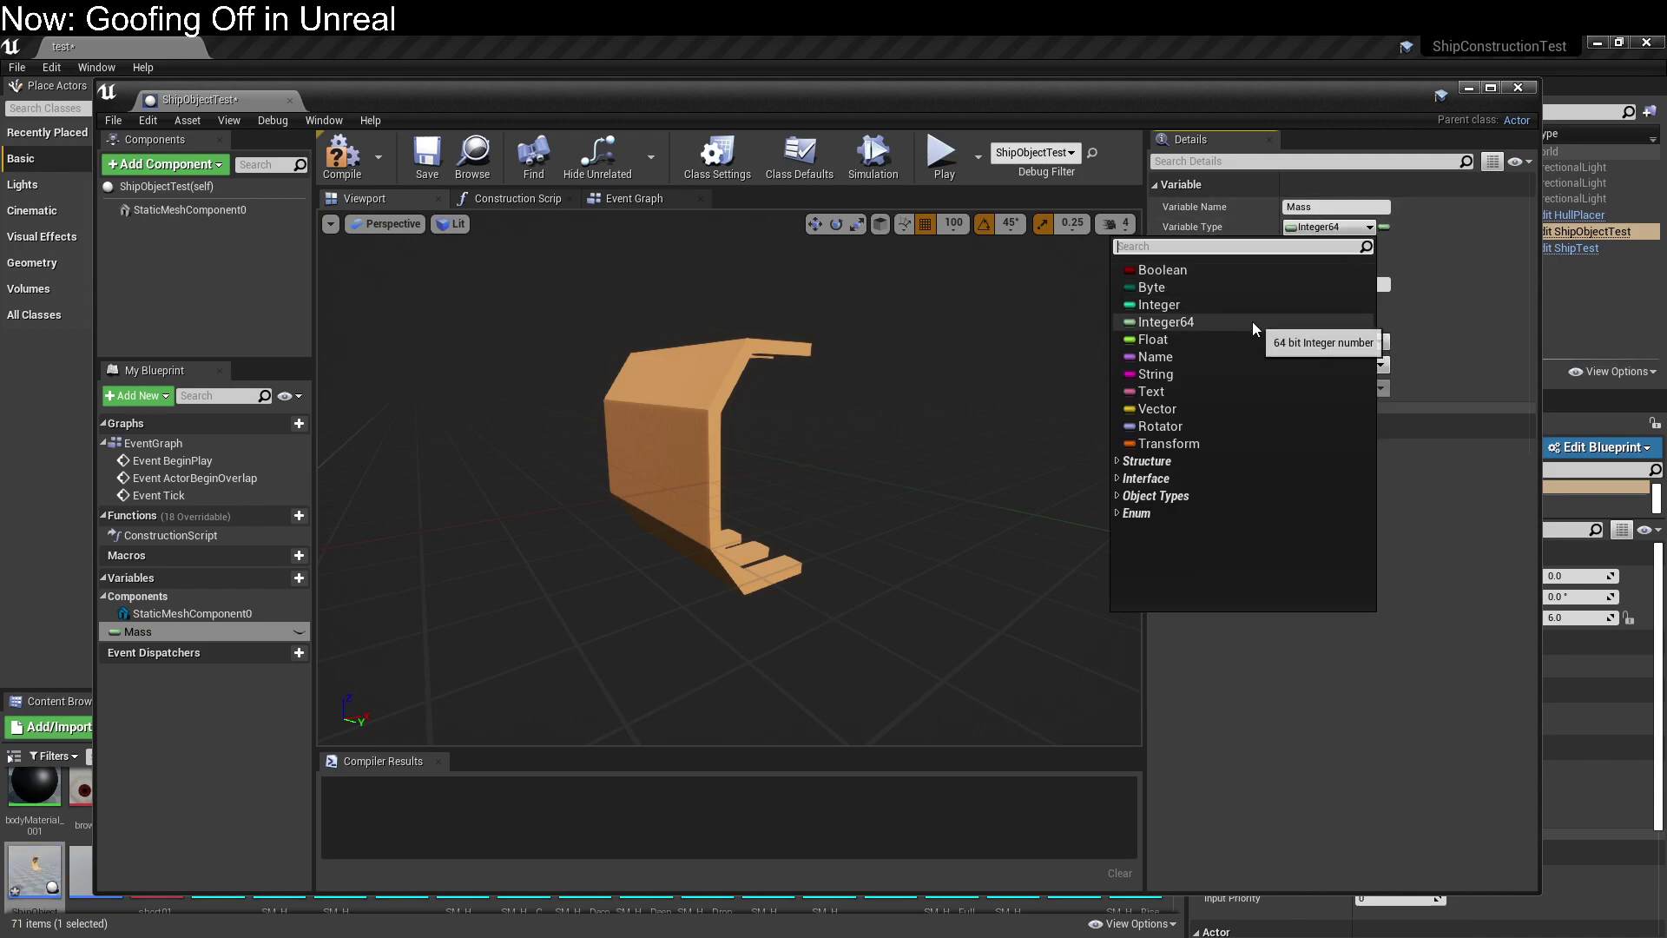
{"action": "left_click", "coordinate": [1237, 340]}
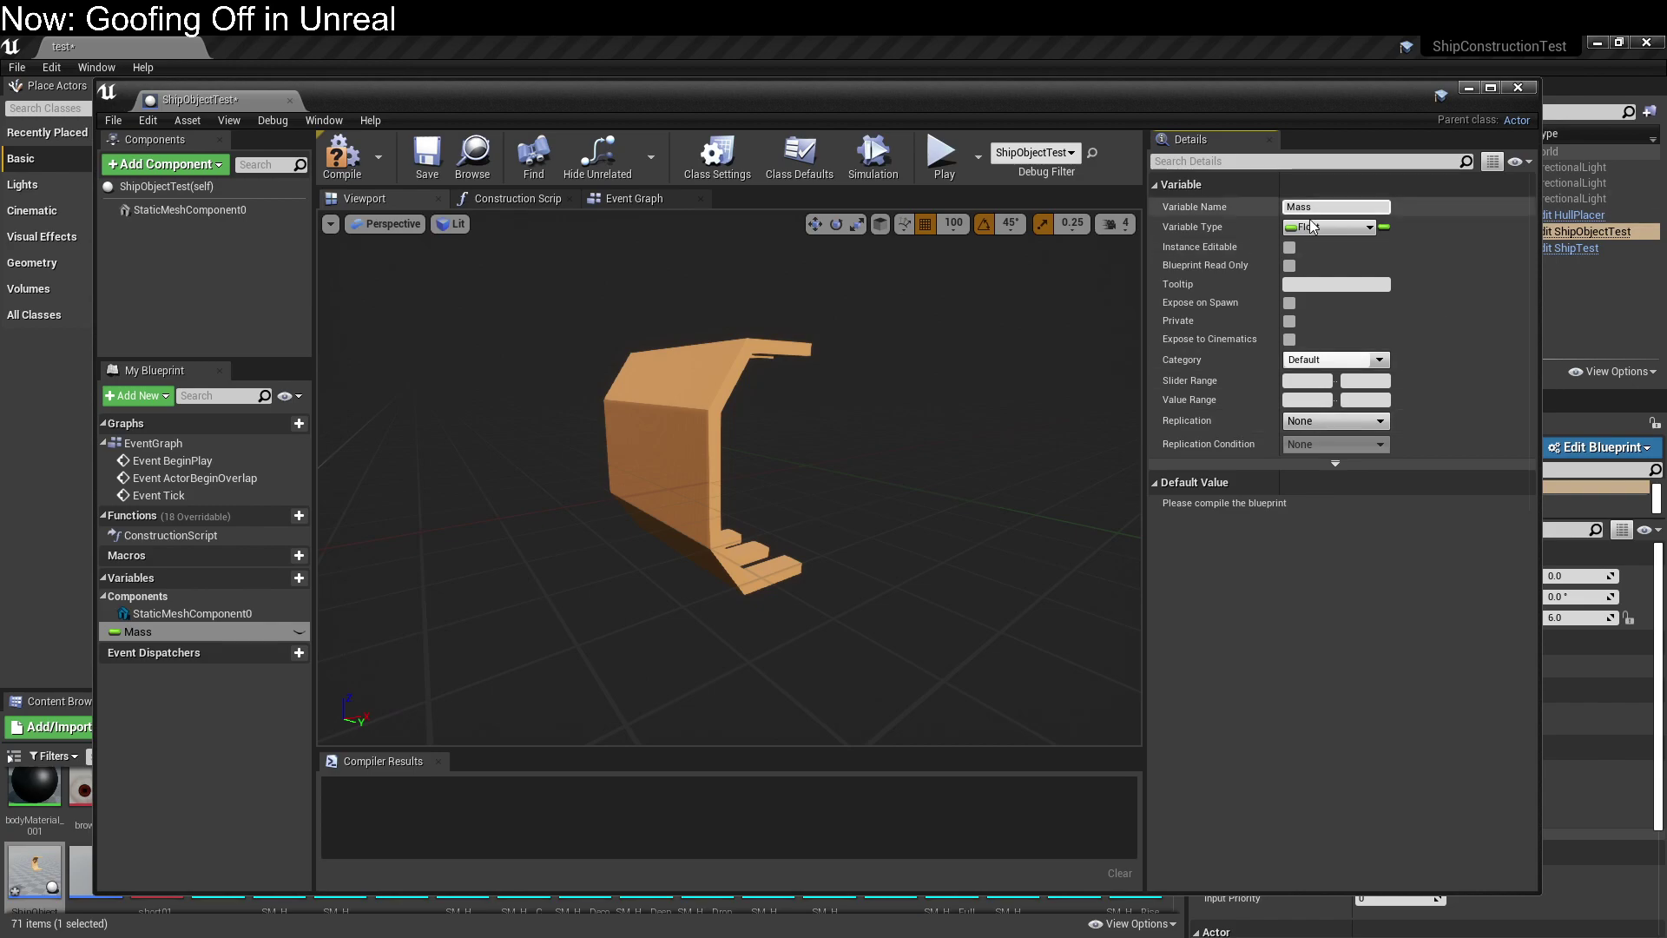
{"action": "left_click", "coordinate": [1290, 247]}
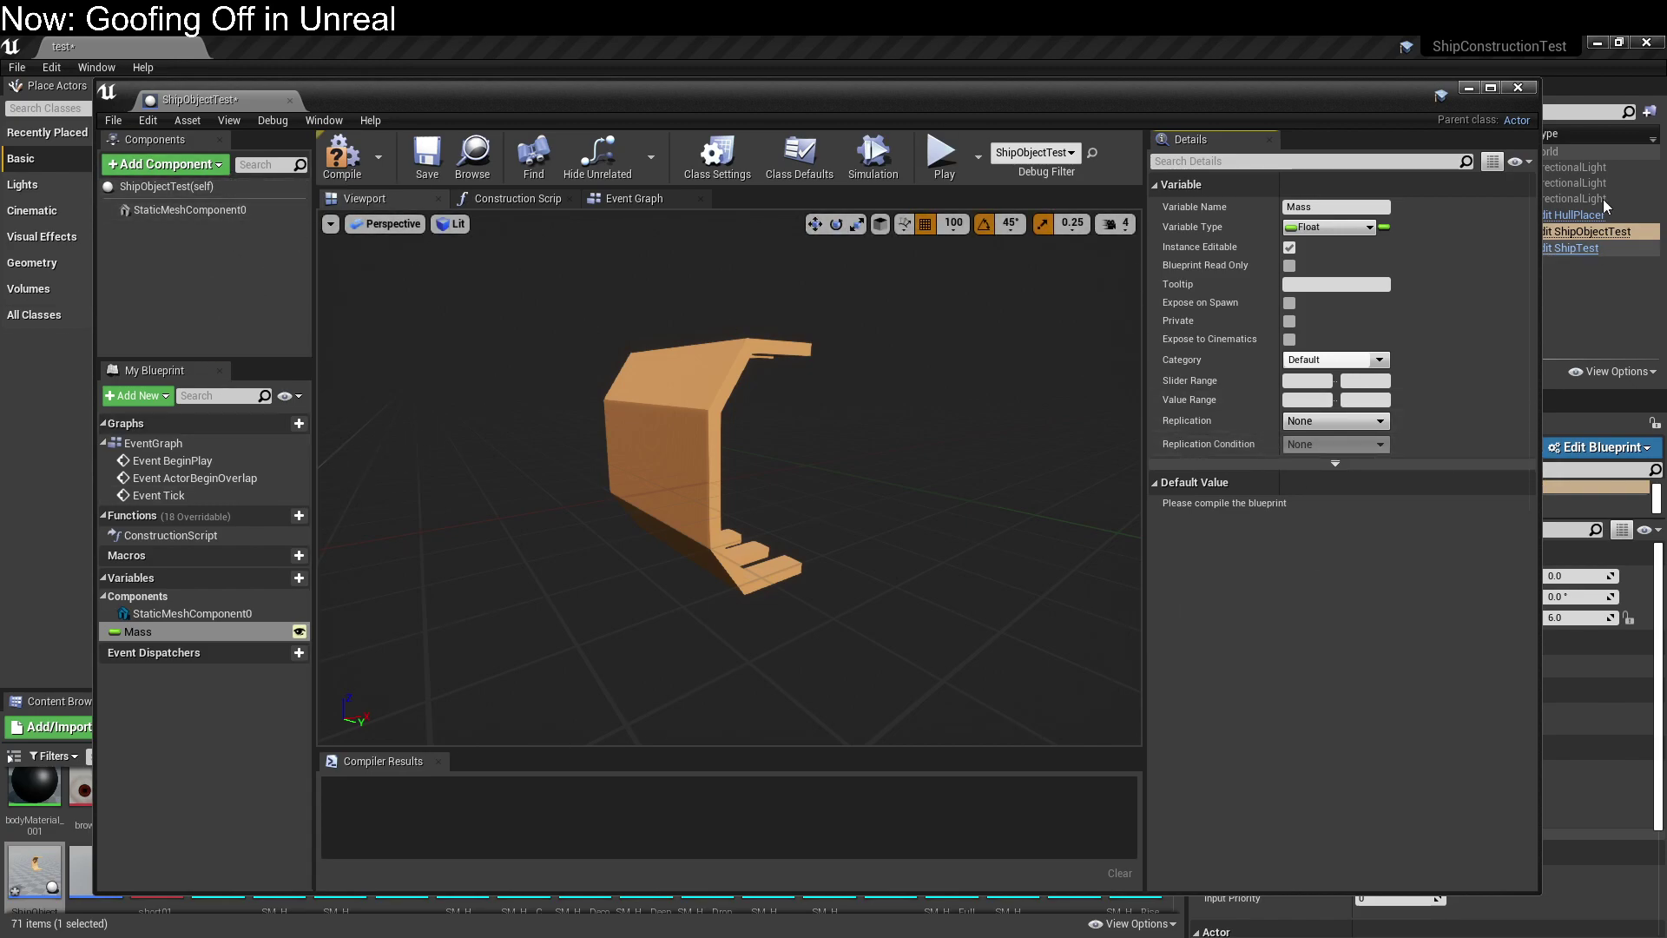
Set the static mesh component's scale to 1 on all three axes.
{"action": "left_click", "coordinate": [201, 212]}
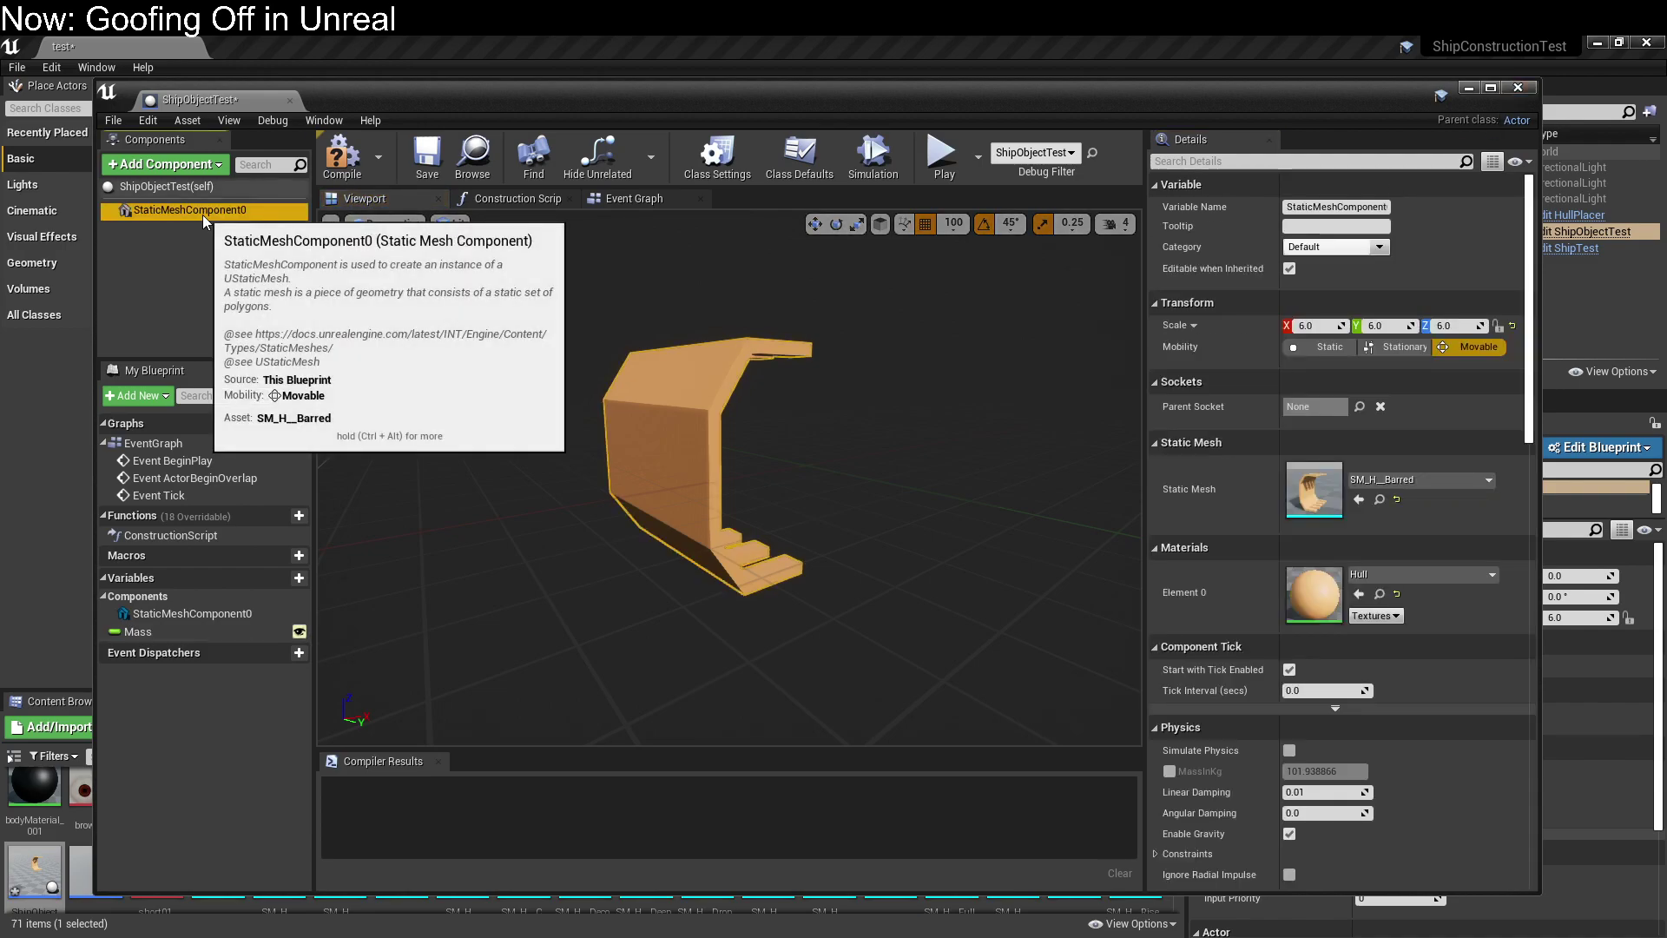
{"action": "left_click_drag", "start_coordinate": [990, 604], "coordinate": [882, 592]}
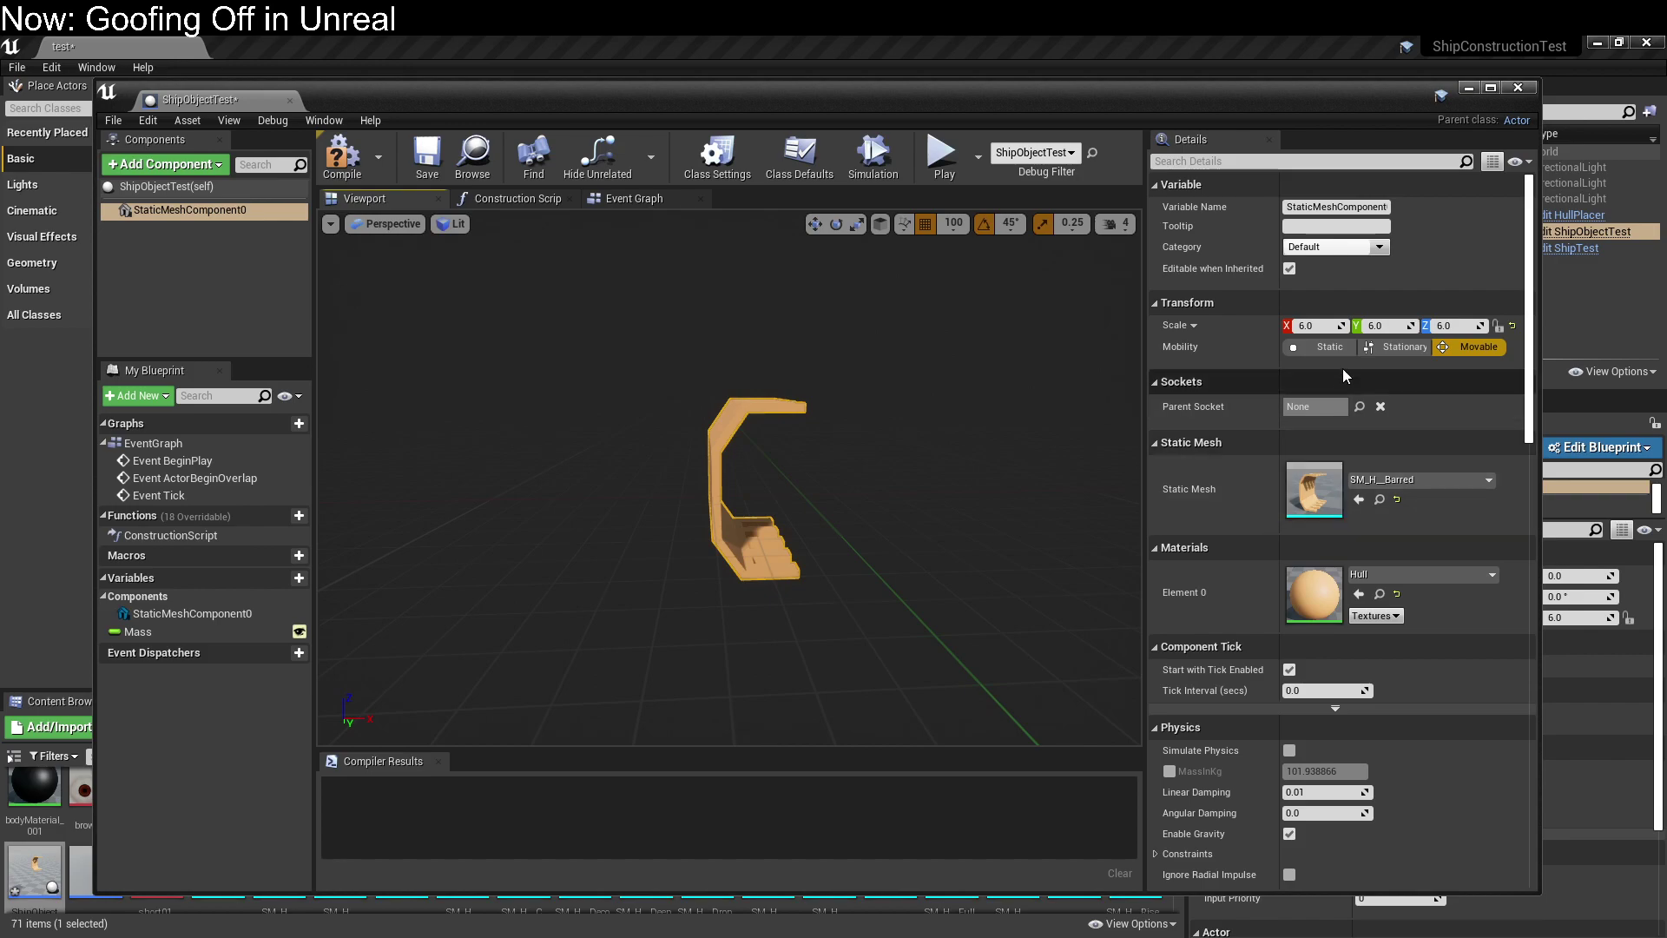
{"action": "type", "text": "1"}
{"action": "key", "text": "Return"}
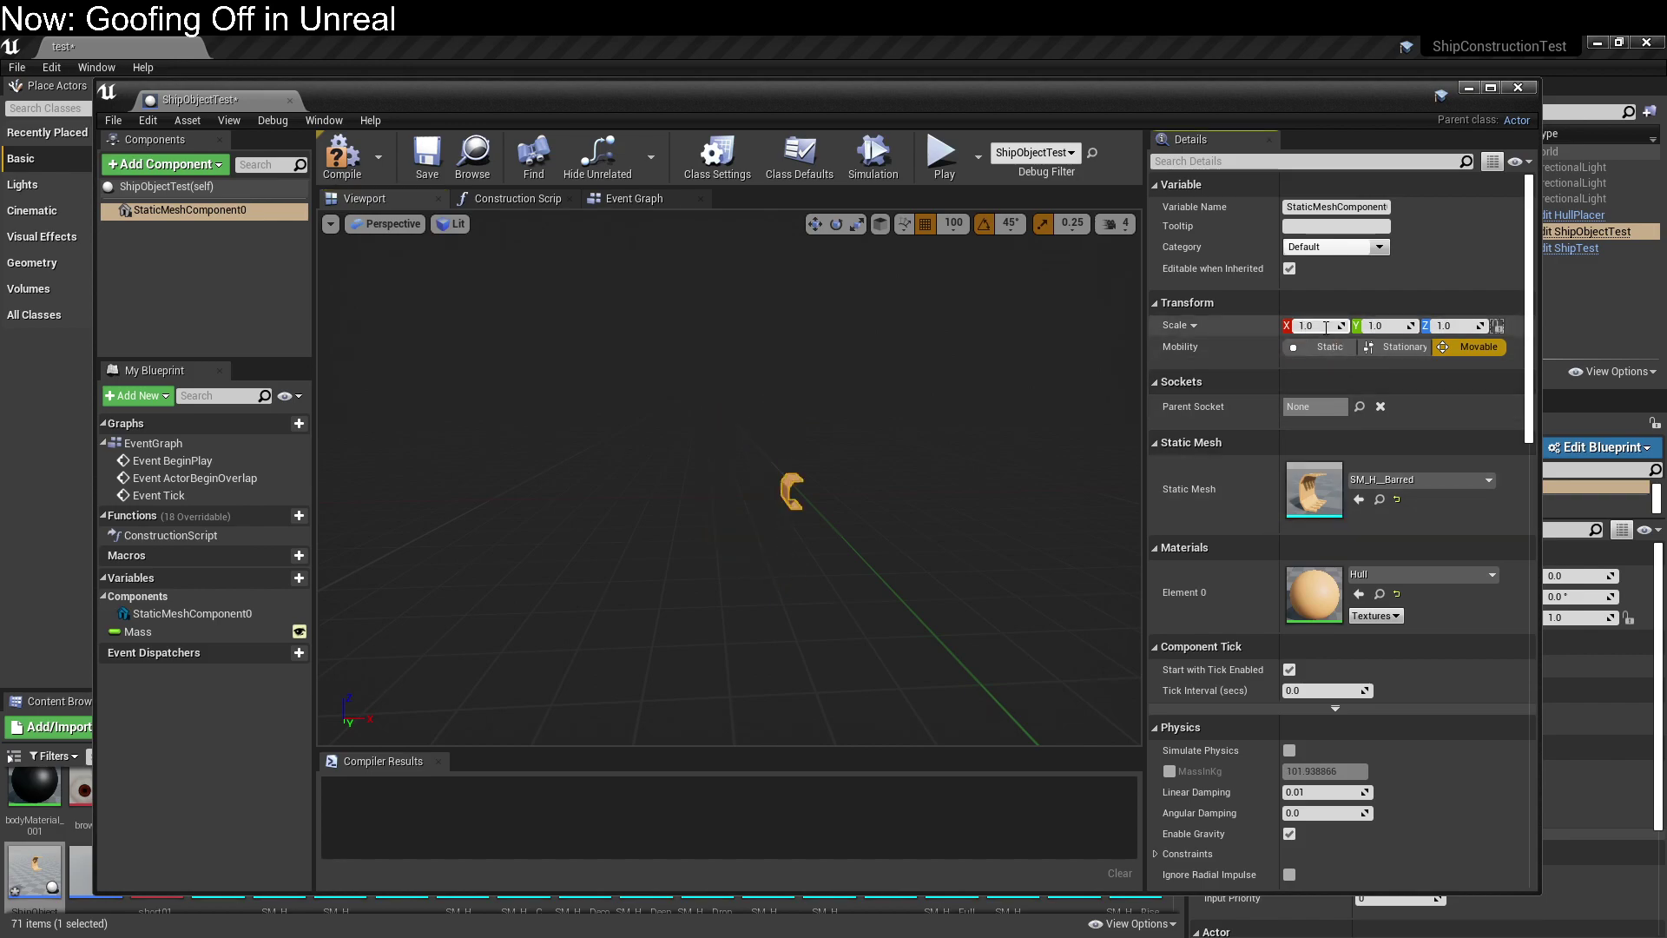
{"action": "left_click", "coordinate": [1322, 347]}
Save and compile the ShipObjectTest blueprint with its class defaults shown.
{"action": "left_click", "coordinate": [165, 185]}
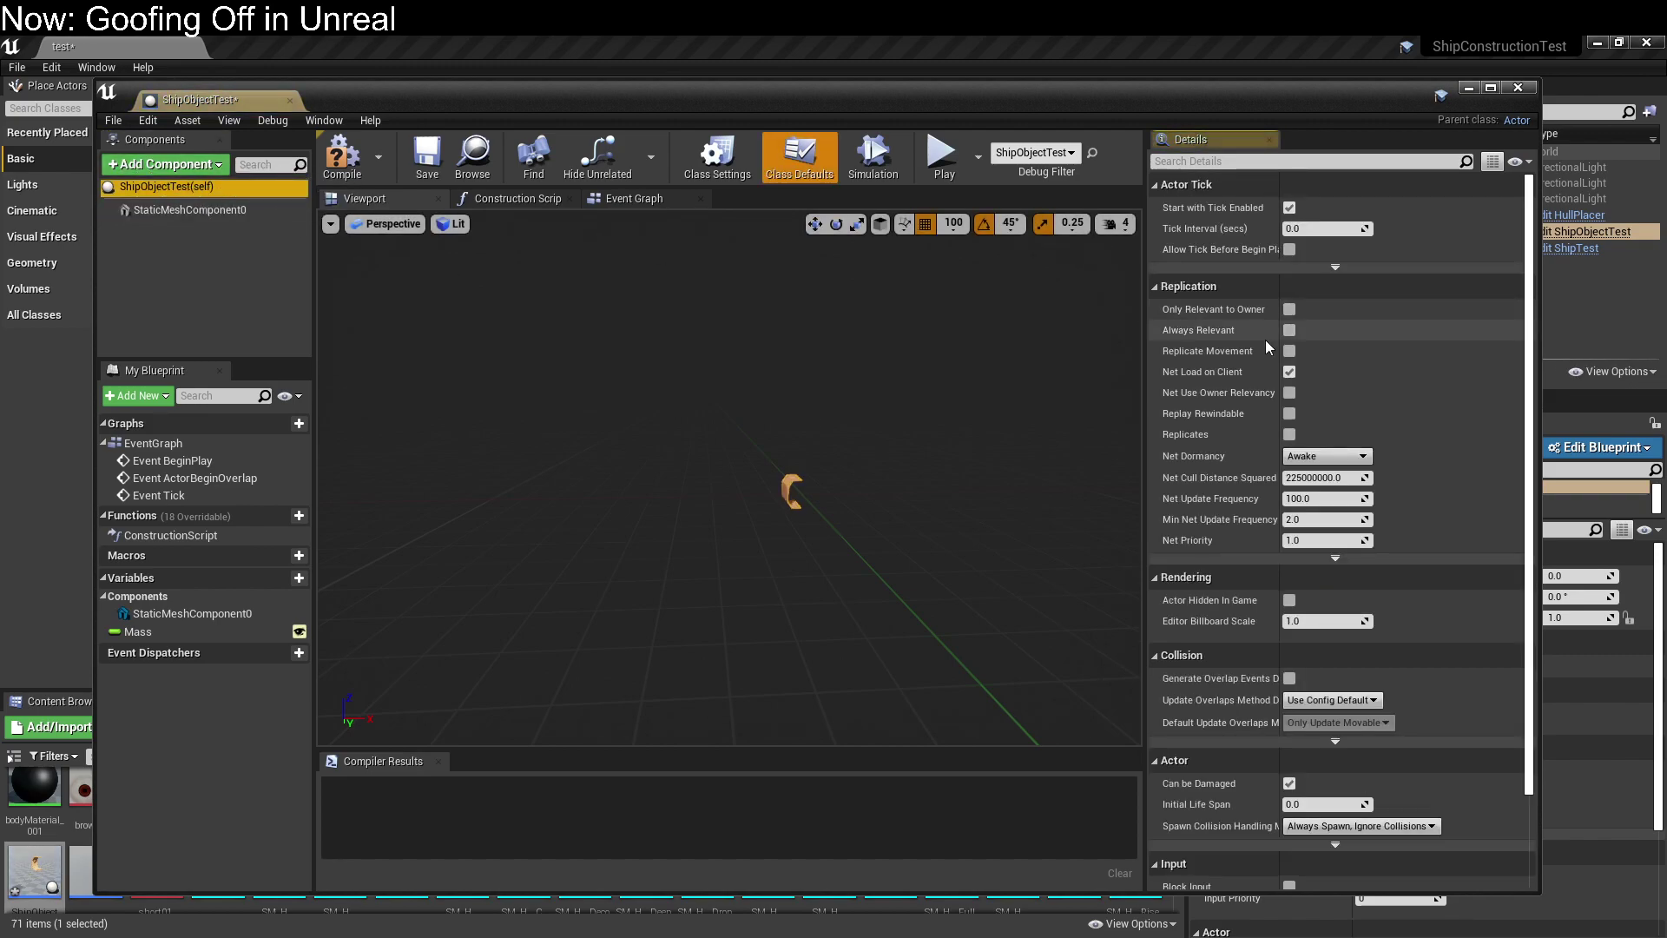
{"action": "left_click", "coordinate": [428, 159]}
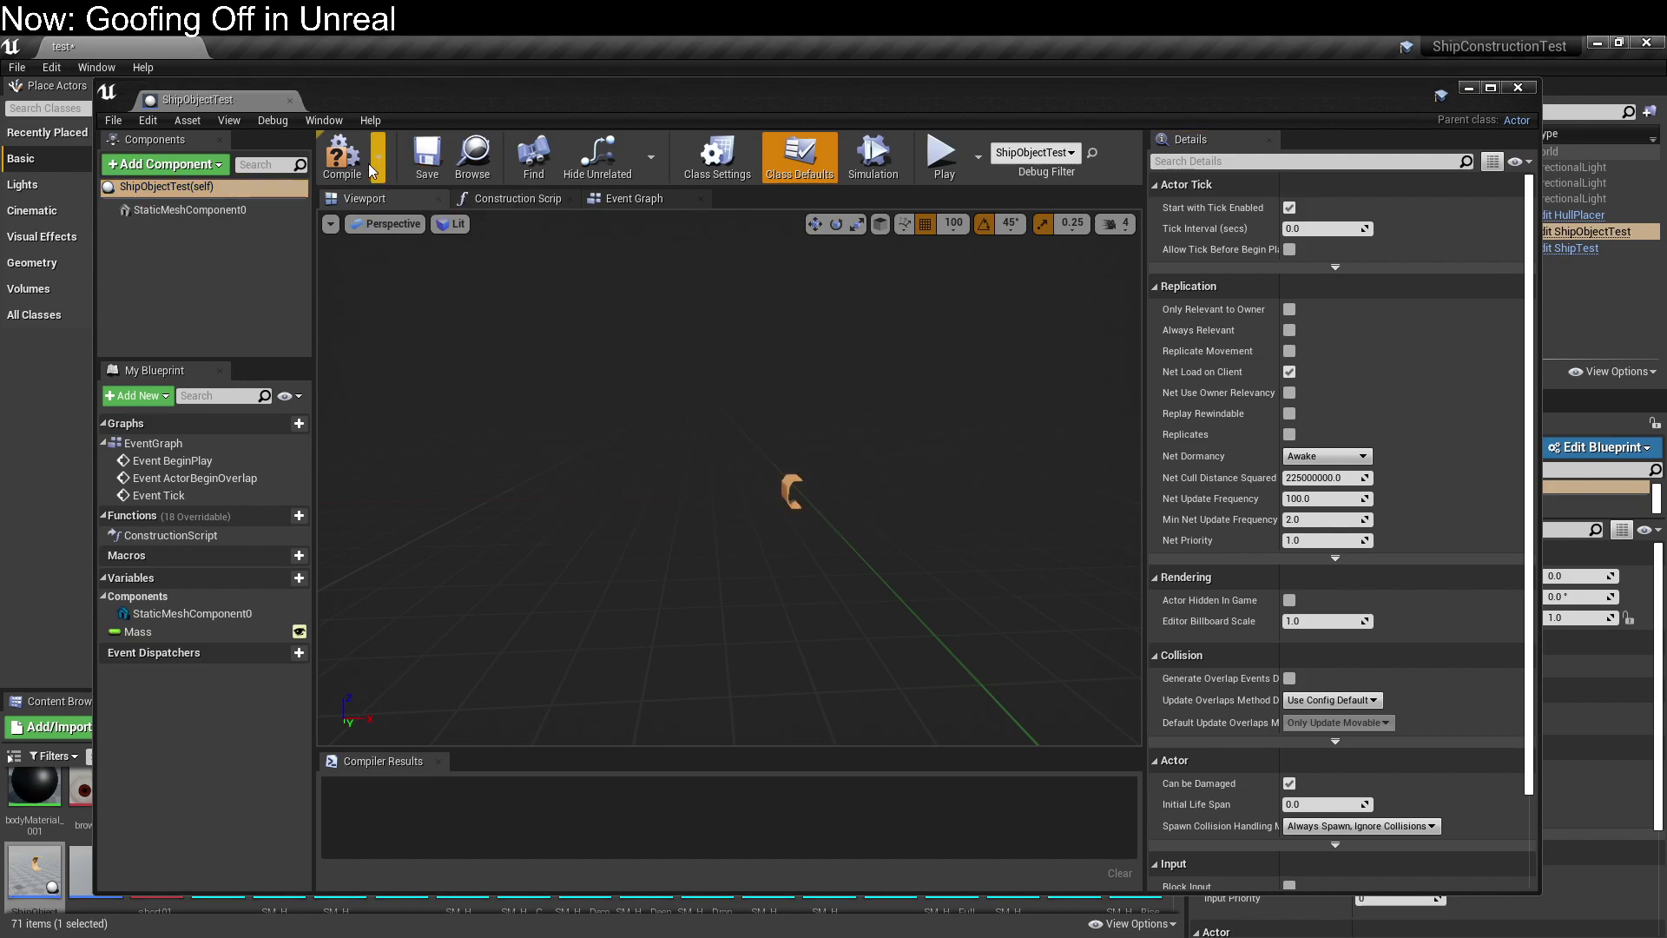
{"action": "left_click", "coordinate": [341, 156]}
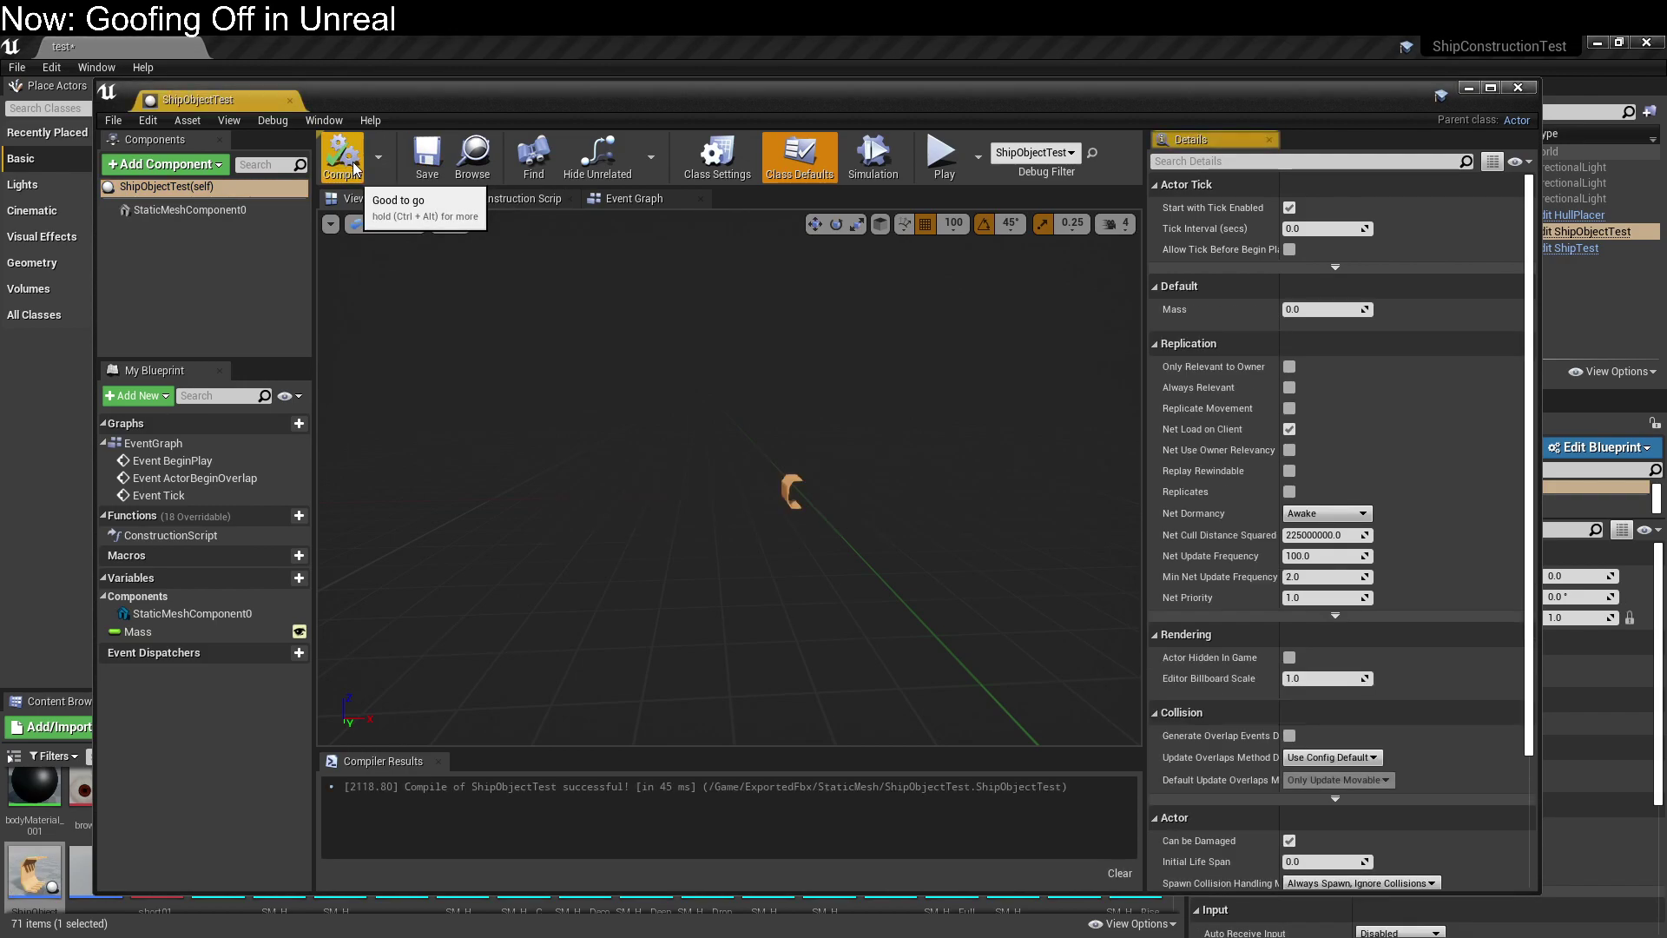
Close the blueprint editor and compare the details of the ShipTest and ShipObjectTest actors in the level.
{"action": "left_click", "coordinate": [1531, 86]}
{"action": "middle_click_drag", "start_coordinate": [952, 447], "coordinate": [931, 501]}
{"action": "left_click", "coordinate": [714, 390]}
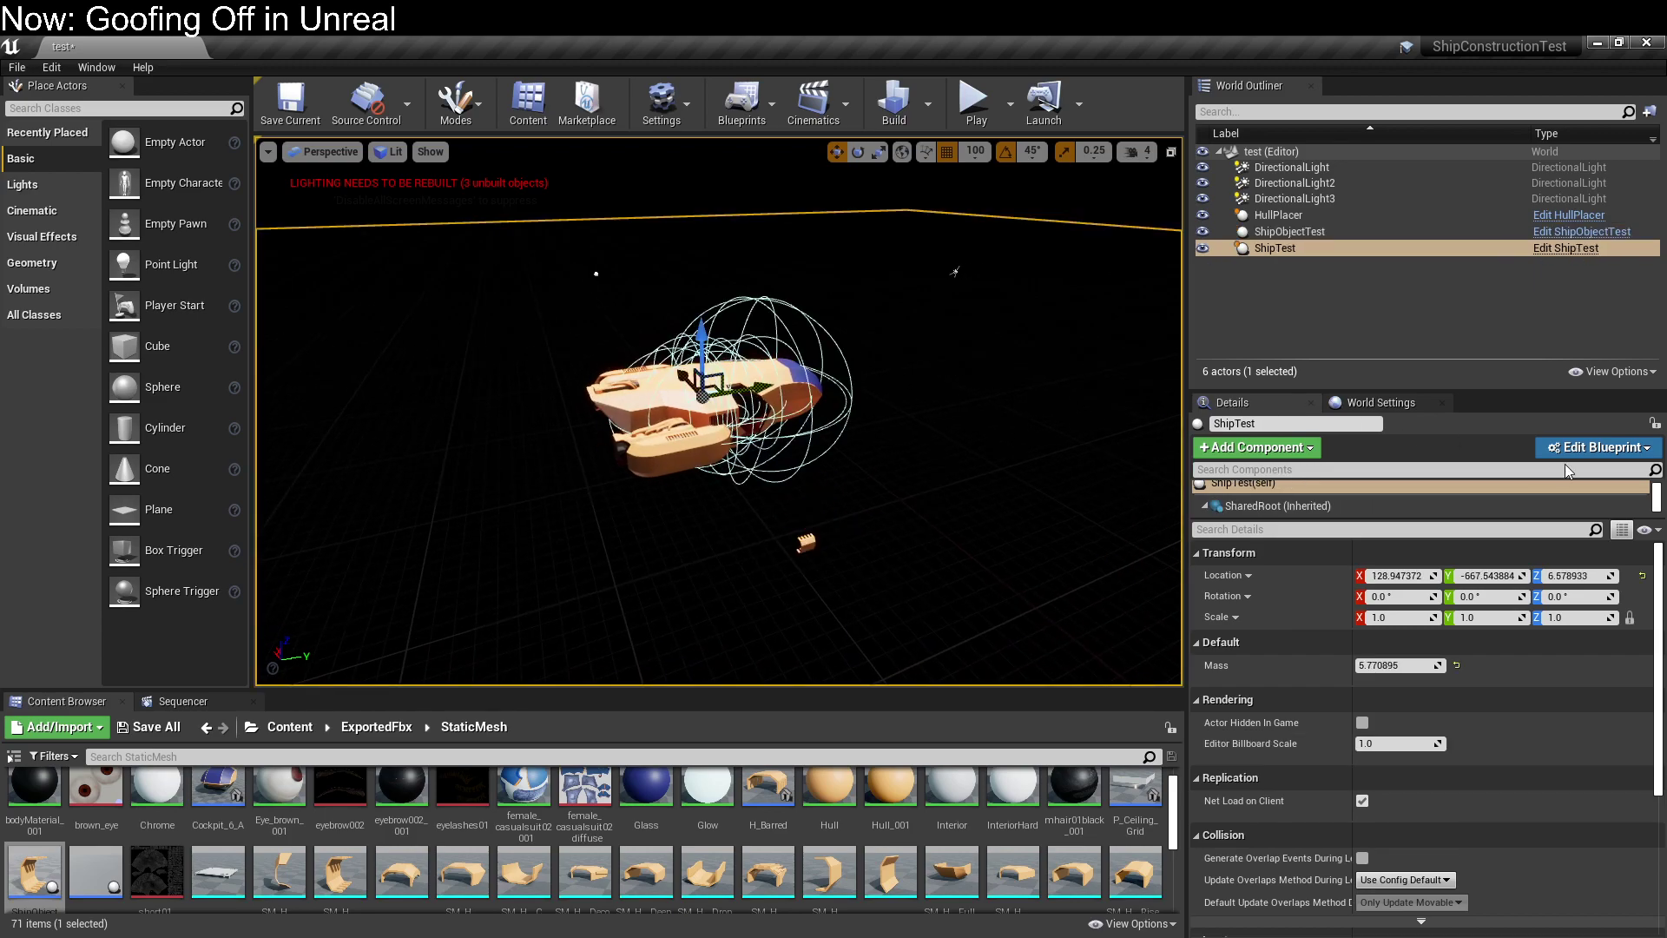
{"action": "left_click", "coordinate": [806, 542]}
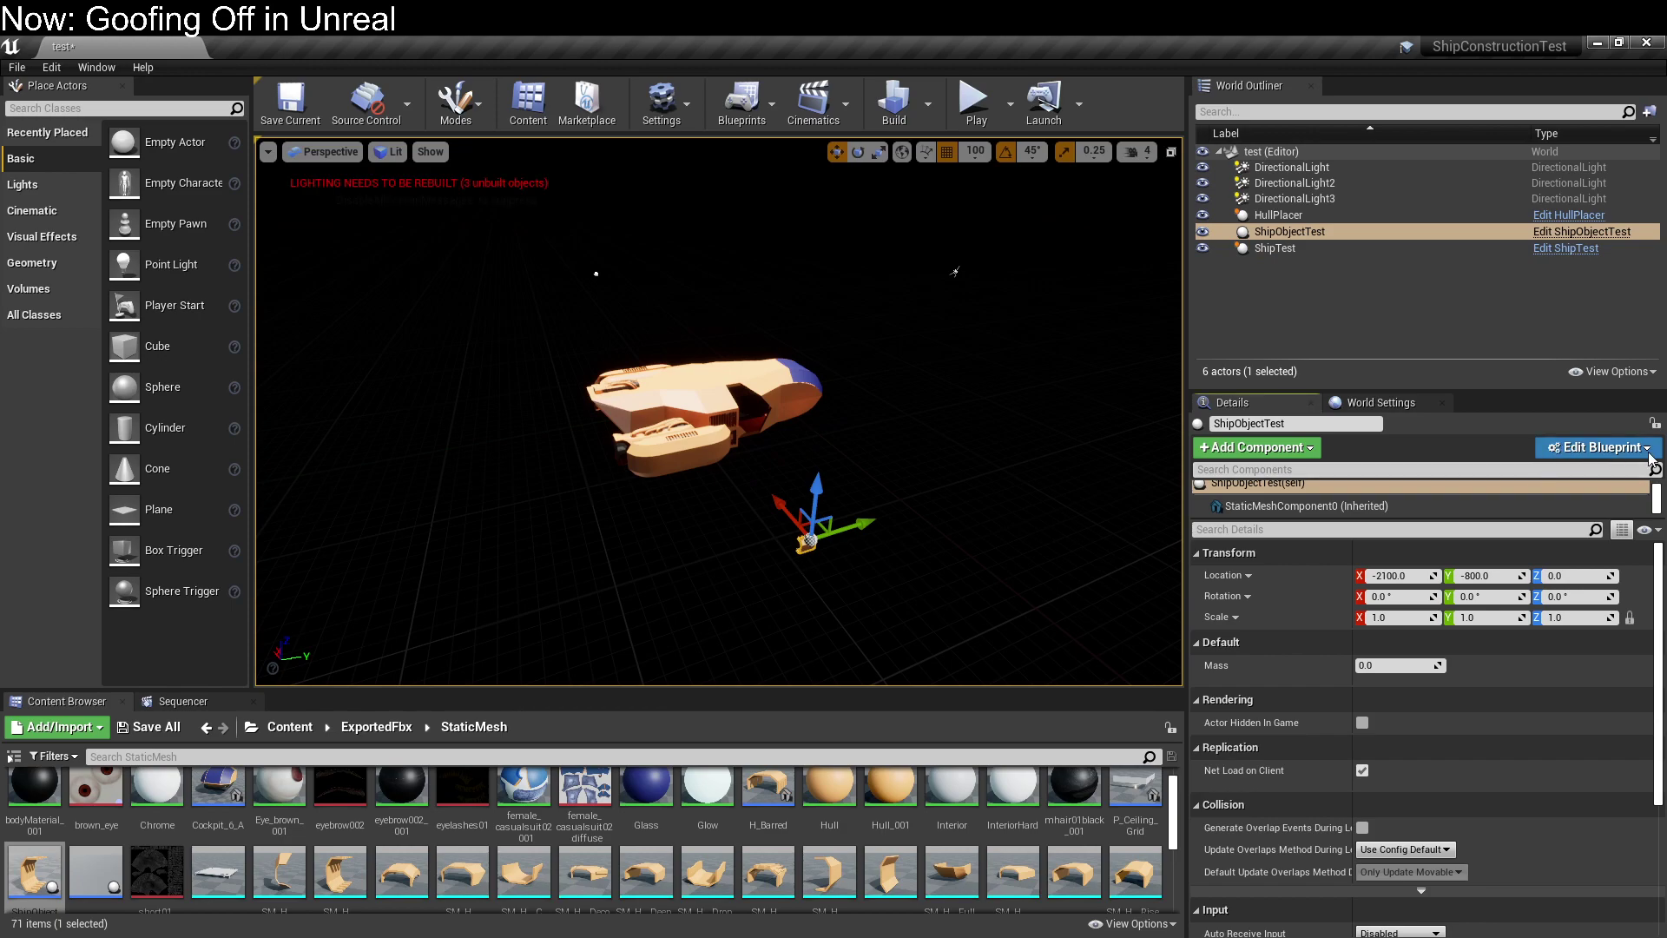
Examine the ShipObjectTest actor's blueprint options, the StaticMesh folder's assets and the actions available for the ShipObjectTest asset.
{"action": "left_click", "coordinate": [1557, 449]}
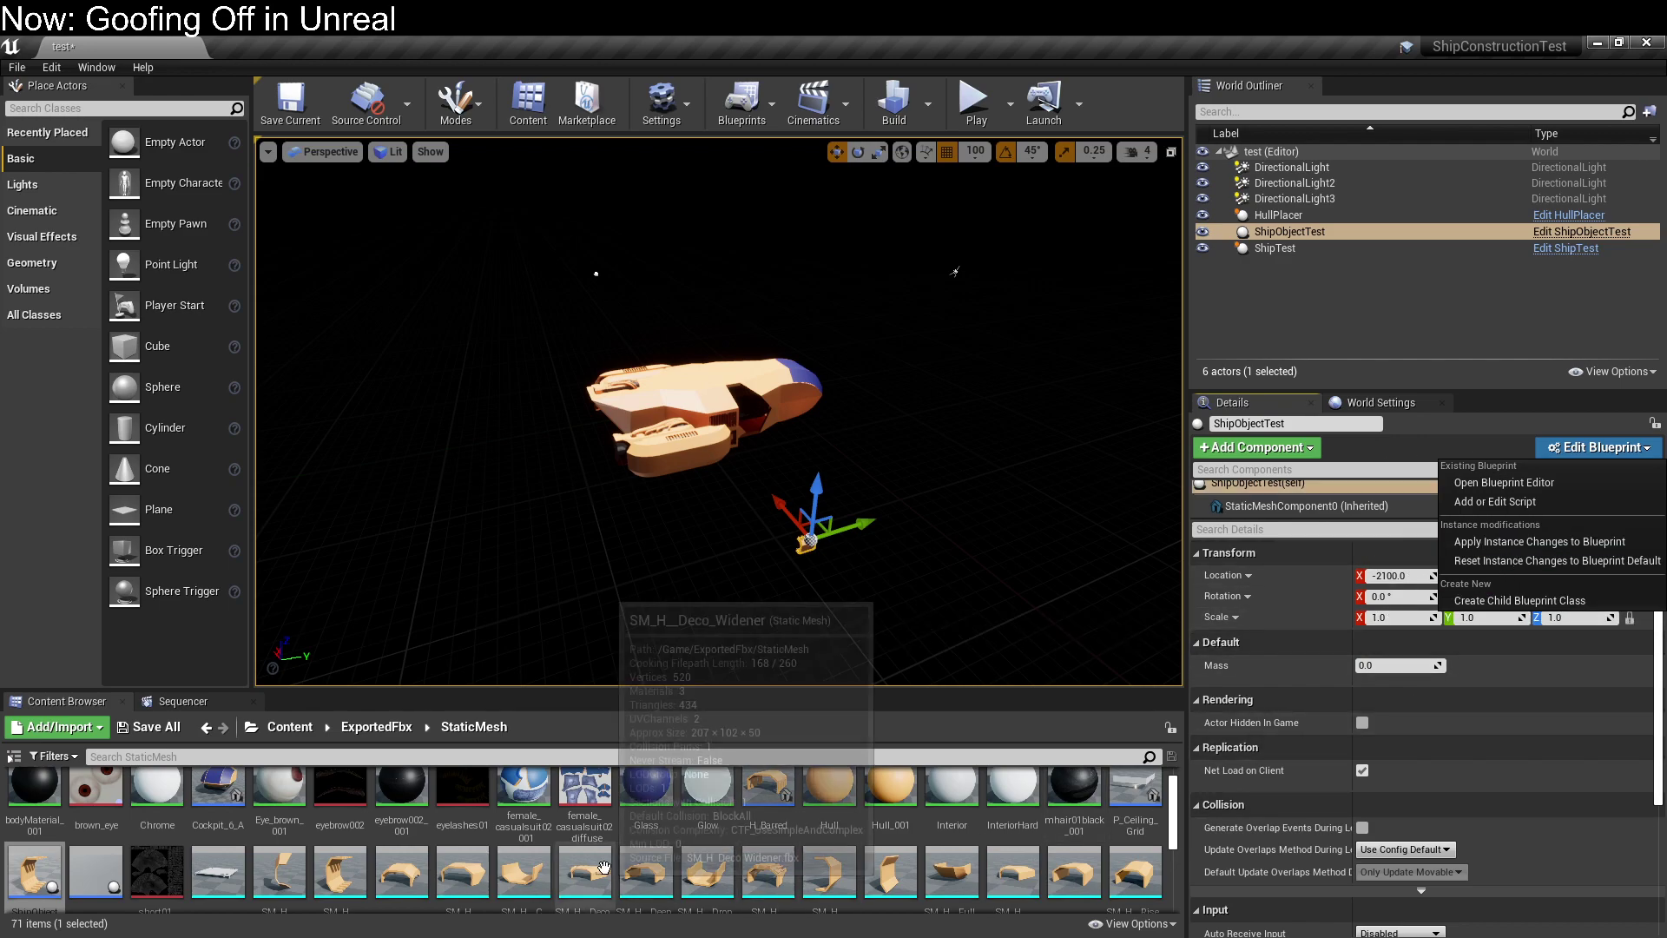
{"action": "scroll", "coordinate": [977, 858], "scroll_direction": "up", "scroll_amount": 1}
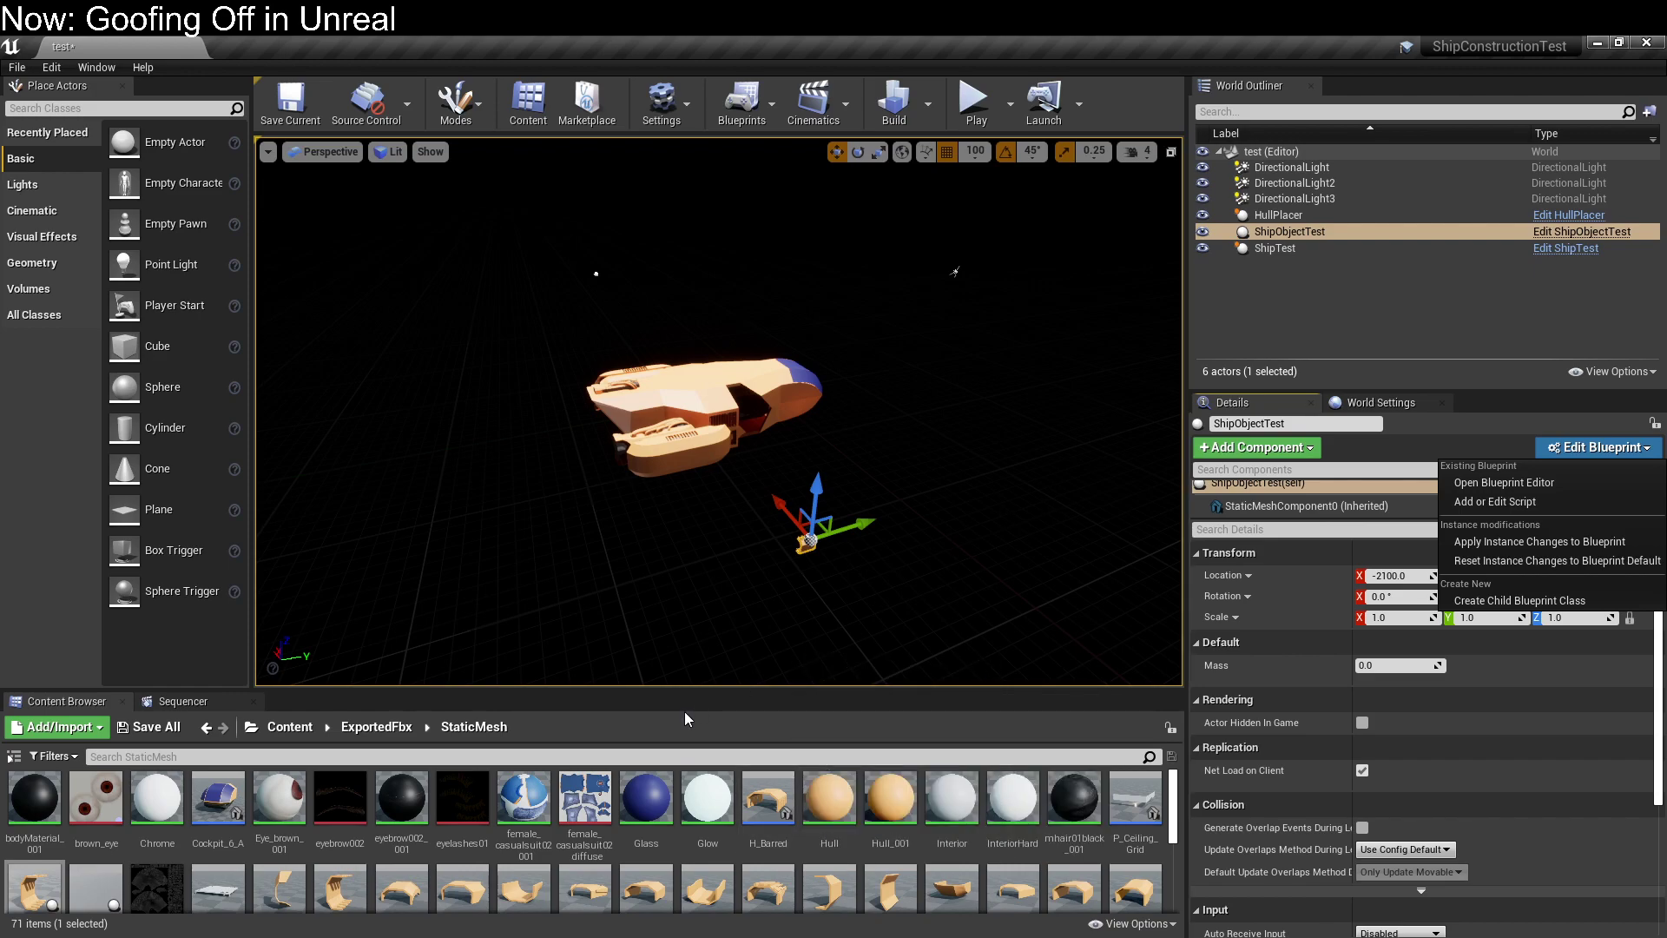
{"action": "scroll", "coordinate": [647, 834], "scroll_direction": "down", "scroll_amount": 3}
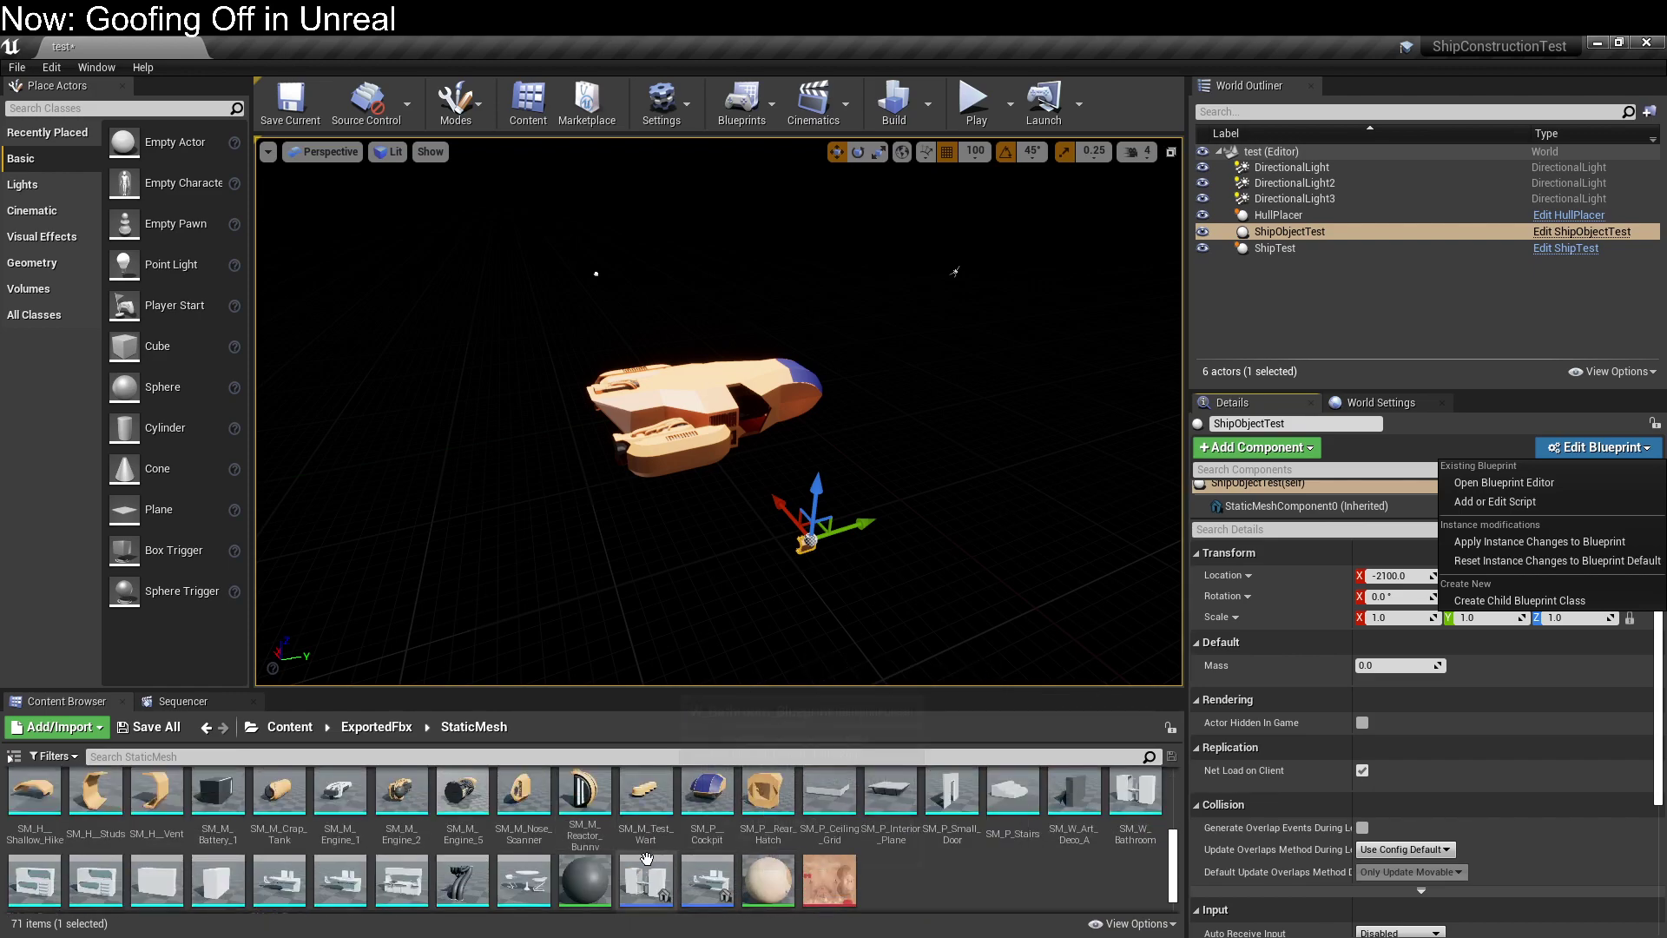
{"action": "scroll", "coordinate": [647, 859], "scroll_direction": "down", "scroll_amount": 1}
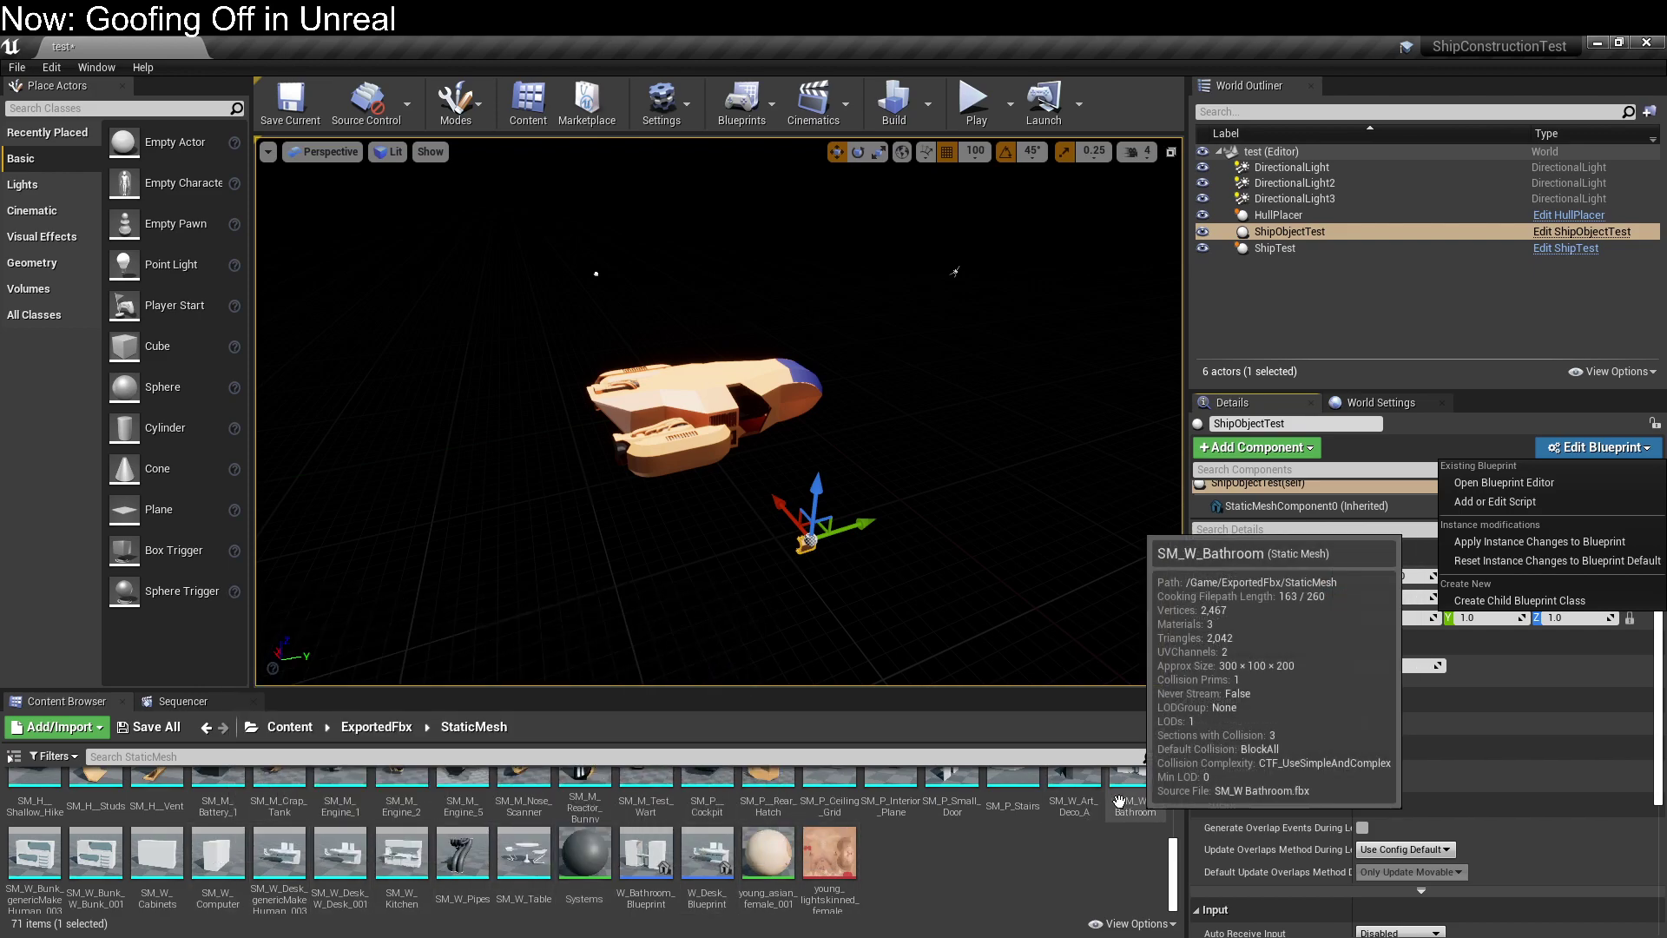
{"action": "scroll", "coordinate": [621, 803], "scroll_direction": "up", "scroll_amount": 2}
{"action": "scroll", "coordinate": [622, 804], "scroll_direction": "up", "scroll_amount": 2}
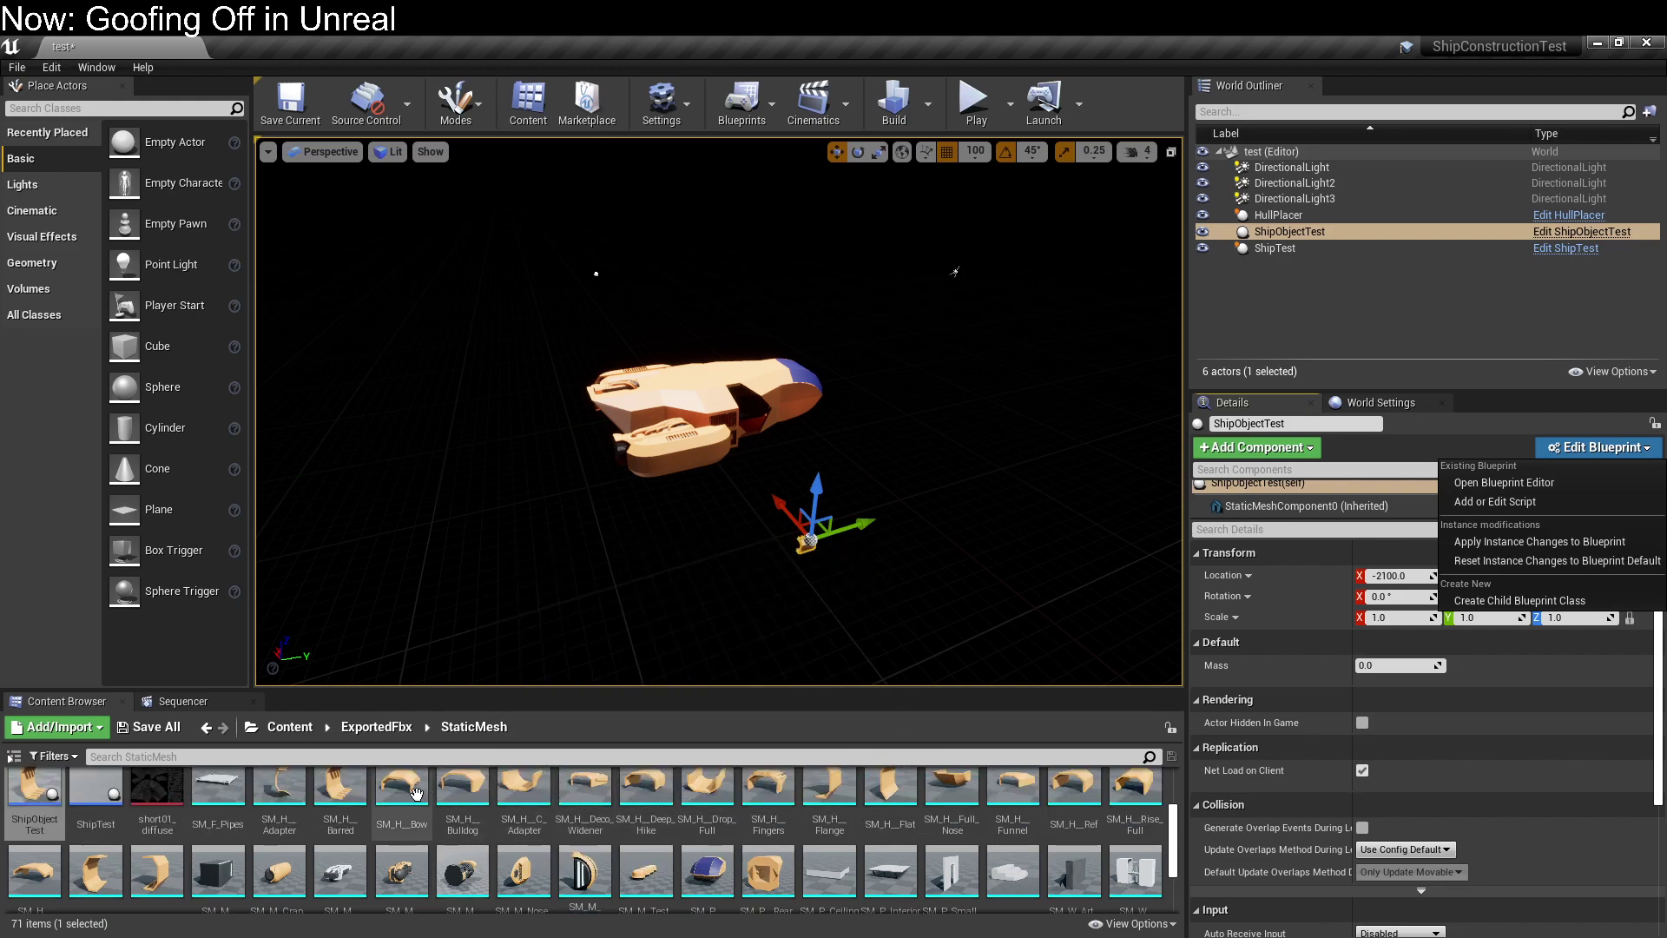
{"action": "scroll", "coordinate": [105, 779], "scroll_direction": "up", "scroll_amount": 3}
{"action": "mouse_move", "coordinate": [35, 864]}
{"action": "left_mouse_down"}
{"action": "mouse_move", "coordinate": [375, 727]}
{"action": "mouse_move", "coordinate": [156, 868]}
{"action": "mouse_move", "coordinate": [31, 895]}
{"action": "left_mouse_up"}
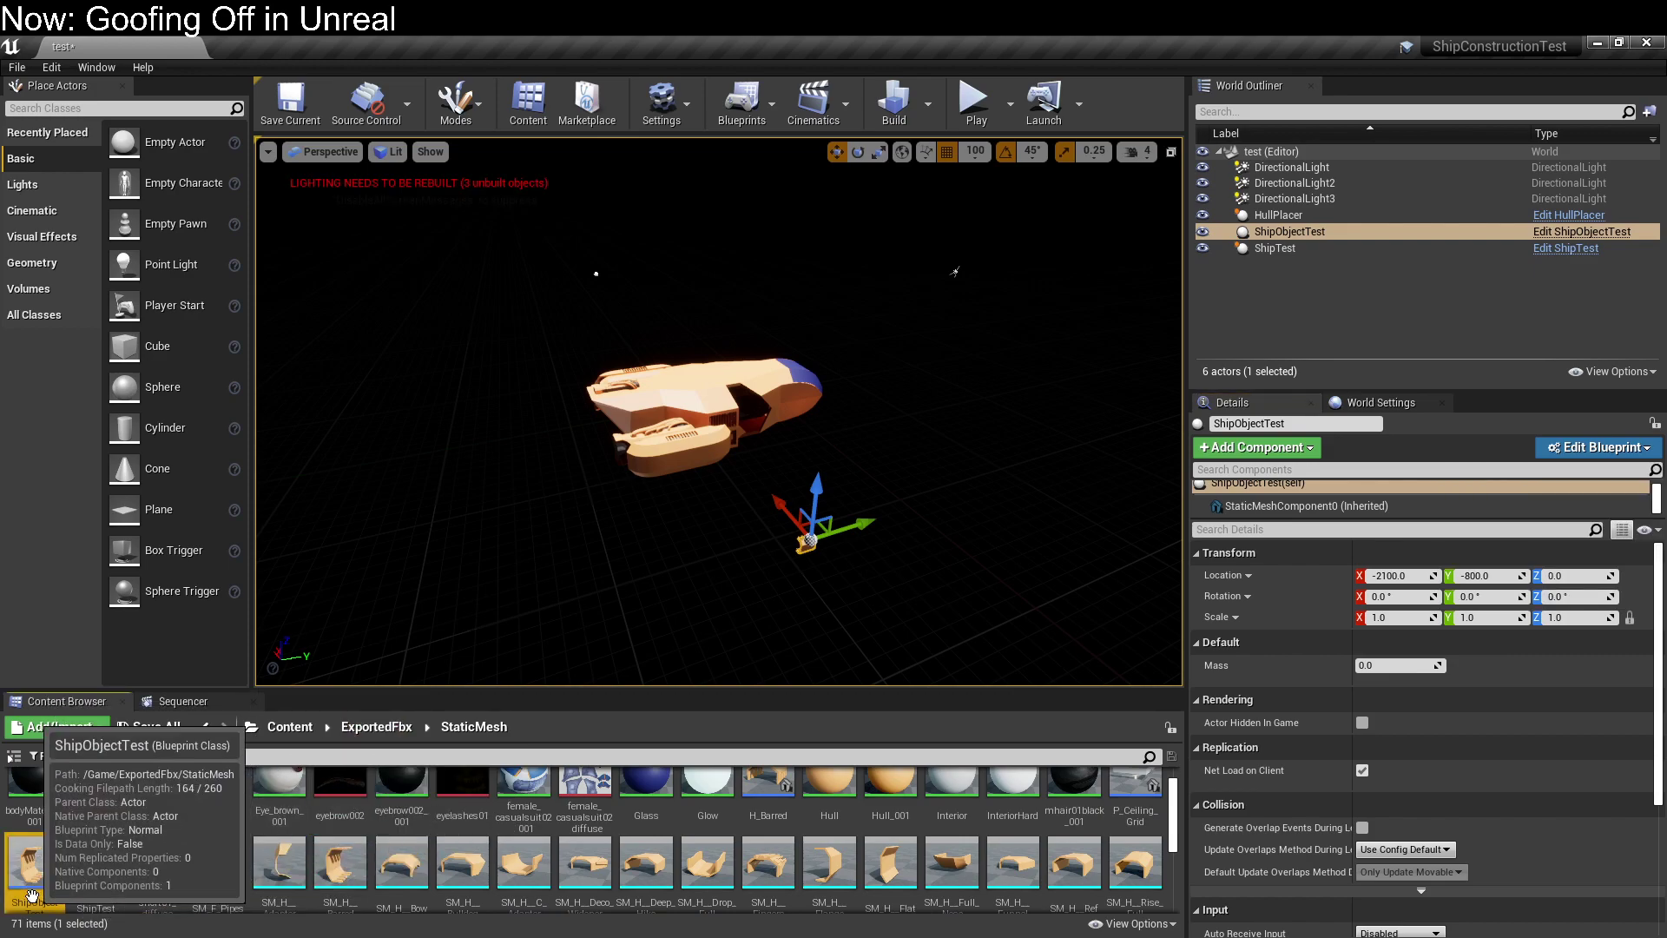
{"action": "right_click", "coordinate": [32, 894]}
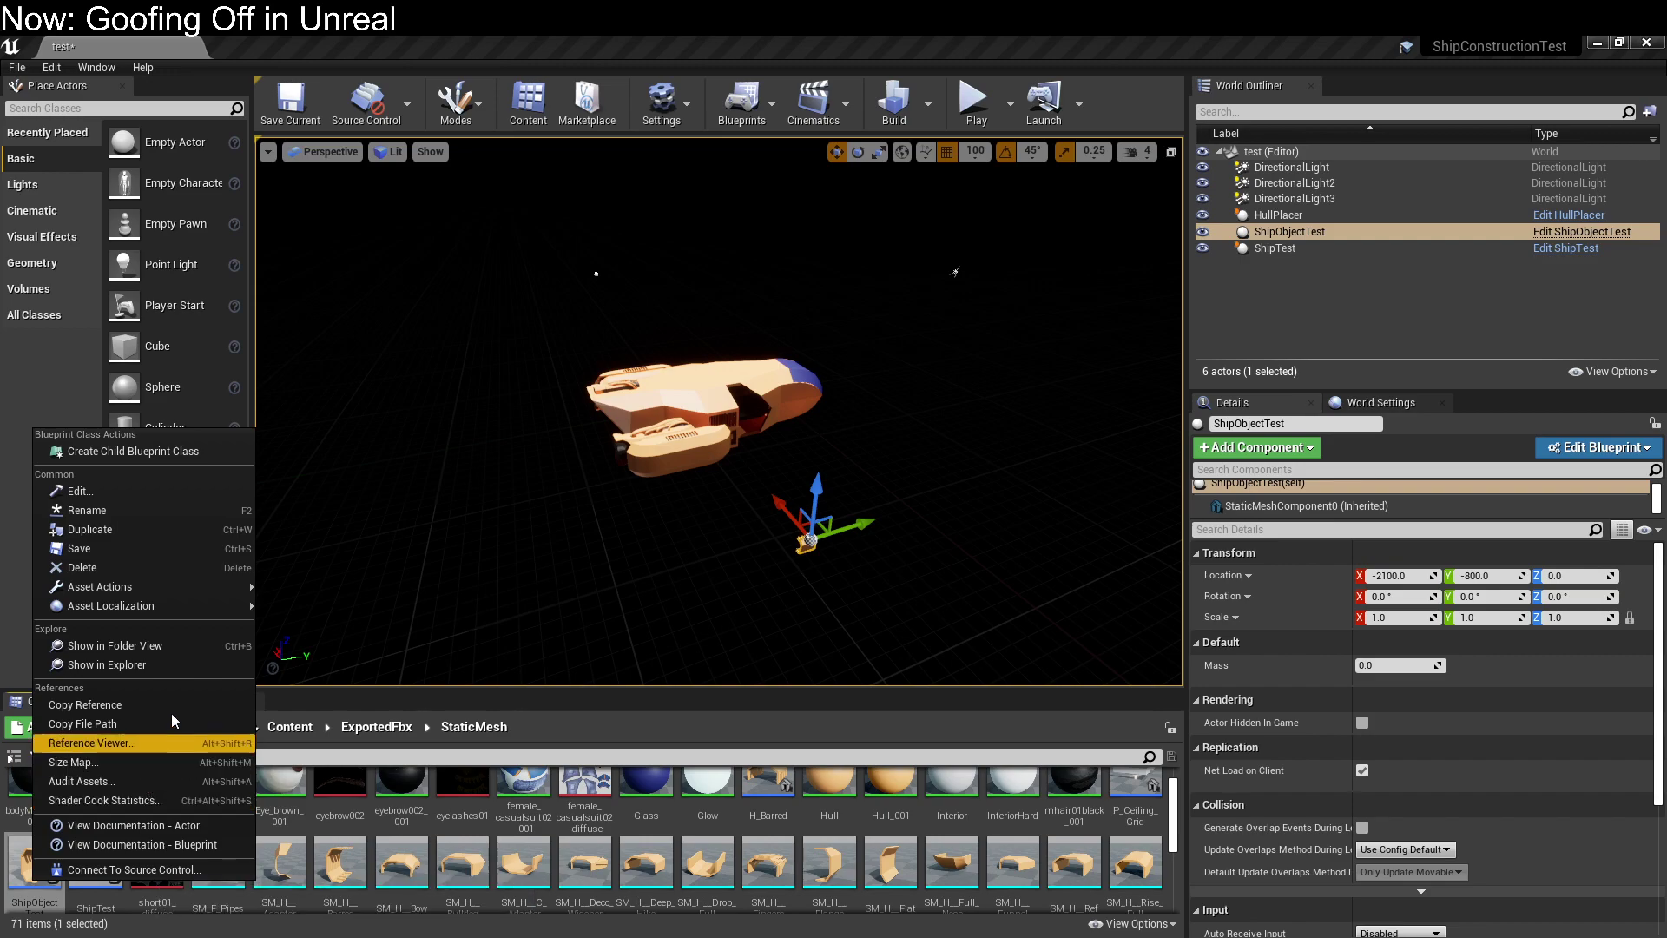
{"action": "mouse_move", "coordinate": [130, 586]}
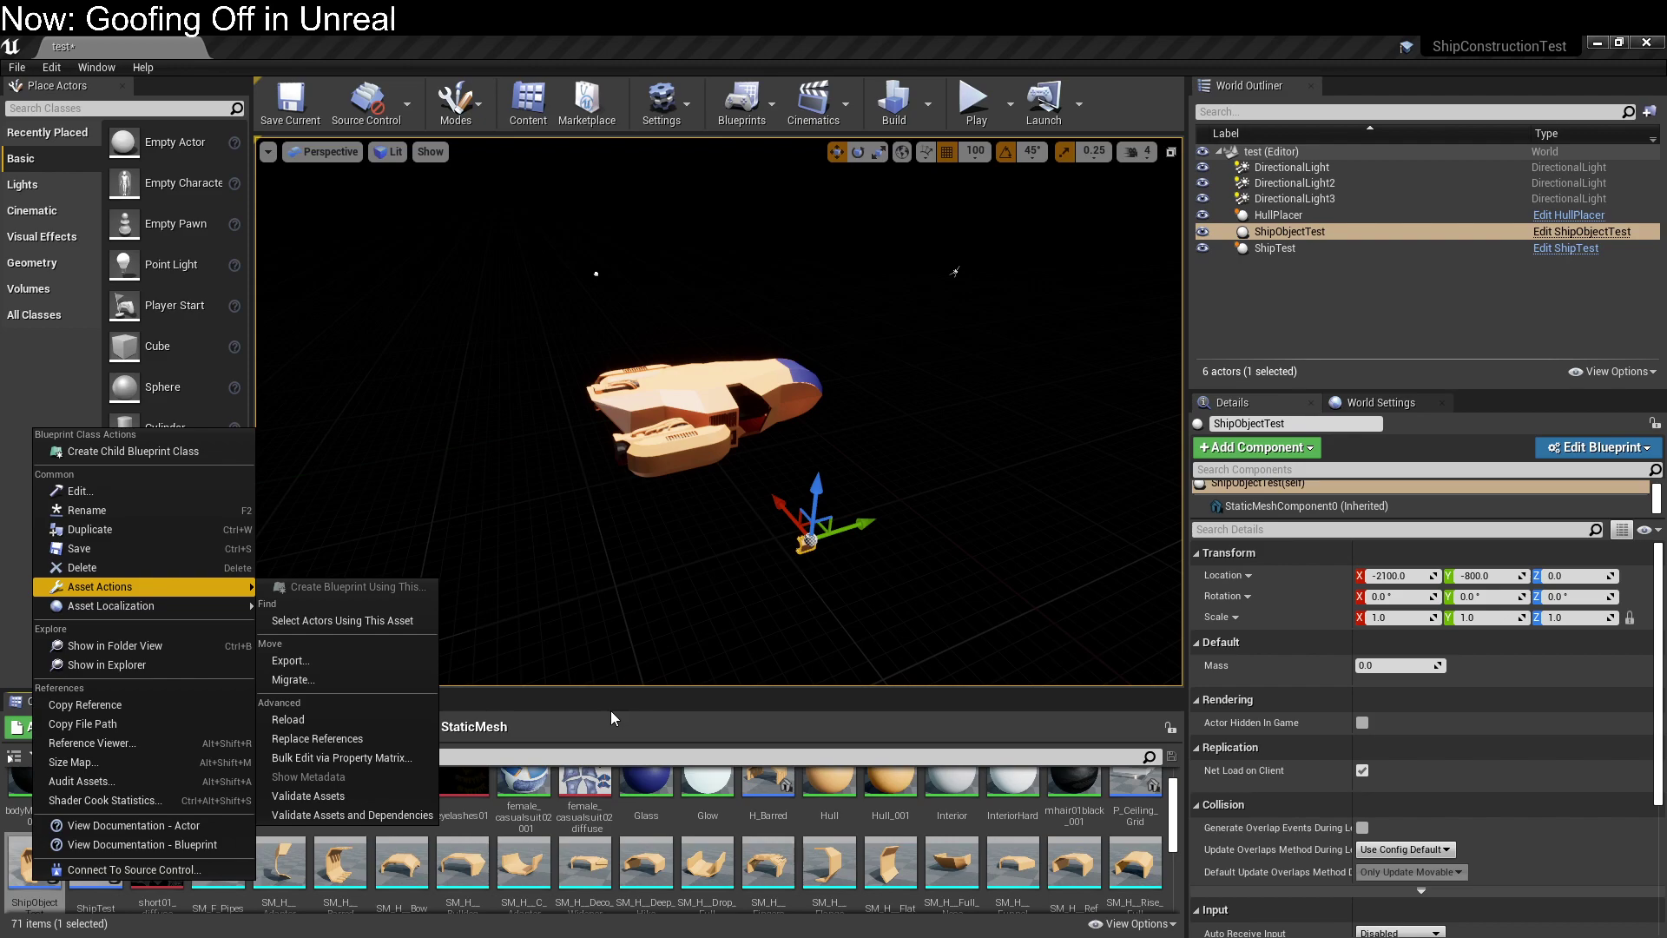
{"action": "left_click", "coordinate": [612, 707]}
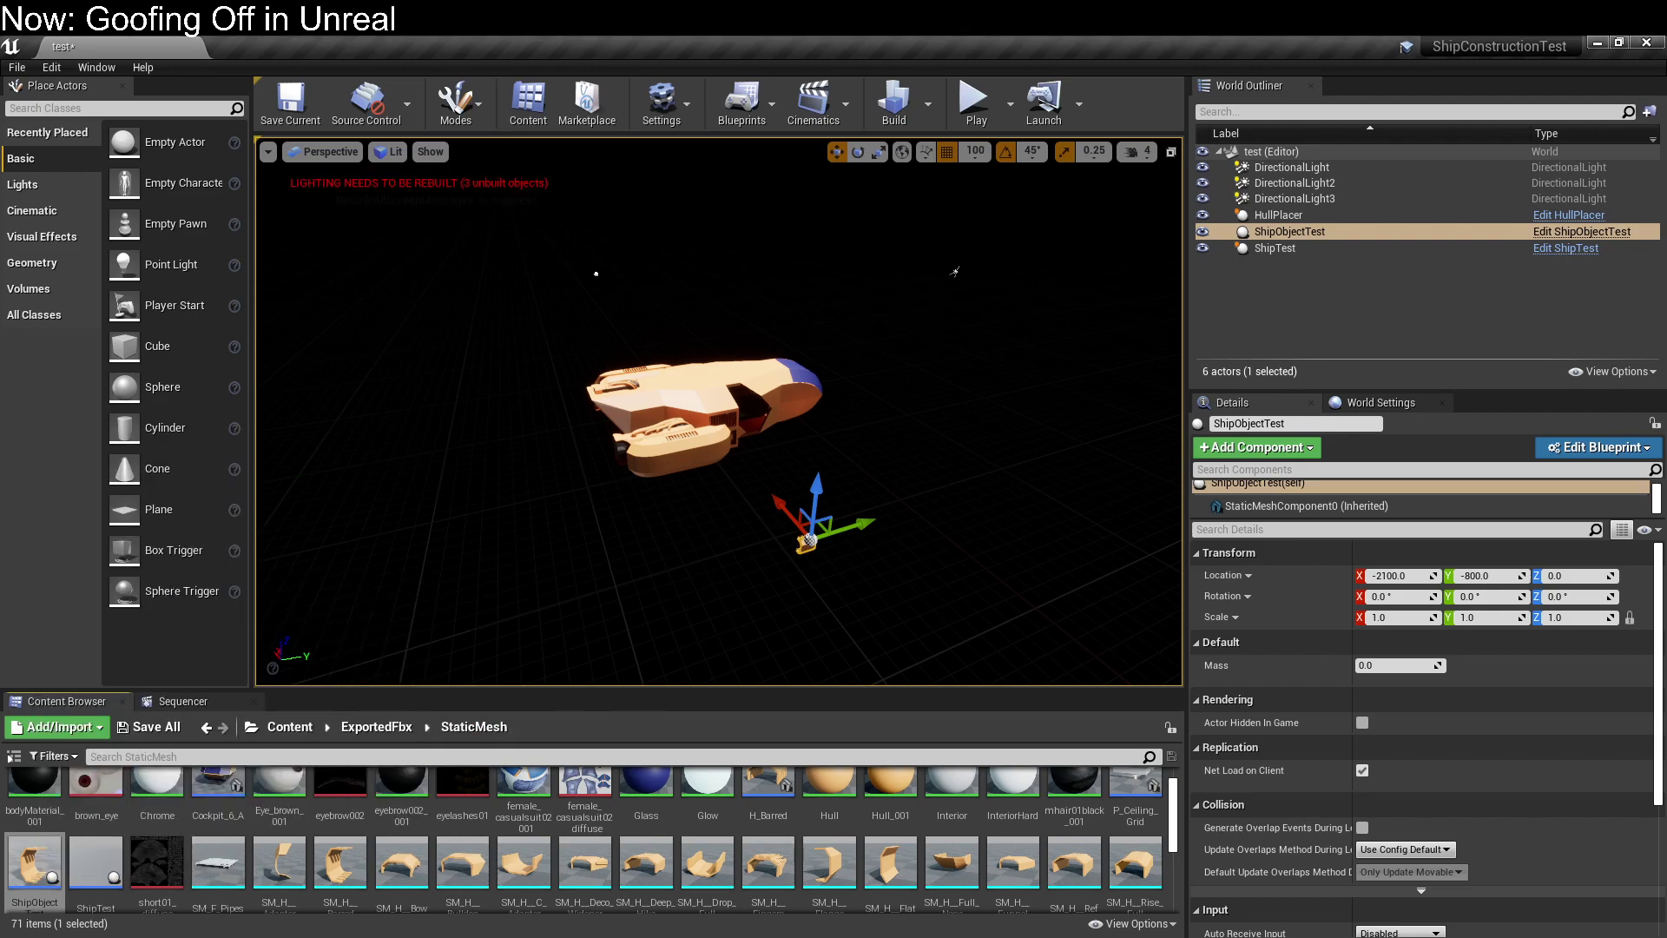
Undo the placement of the ShipObjectTest actor in the level and review the blueprint asset's available actions.
{"action": "left_click_drag", "start_coordinate": [34, 862], "coordinate": [204, 730]}
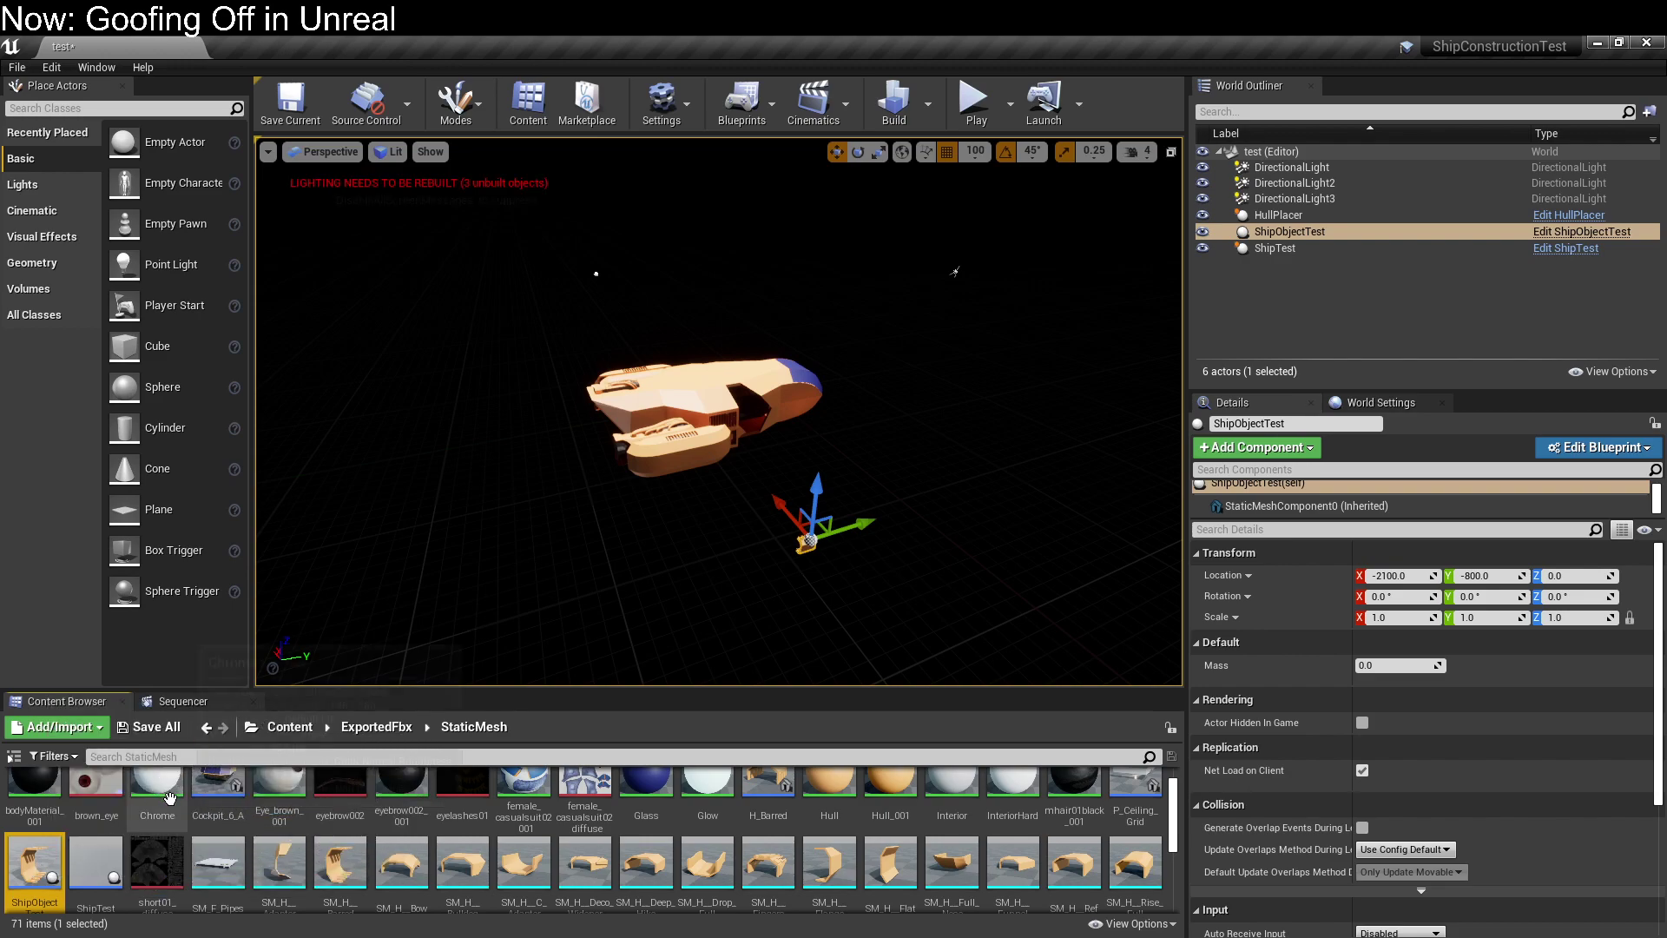
{"action": "key", "text": "ctrl+z"}
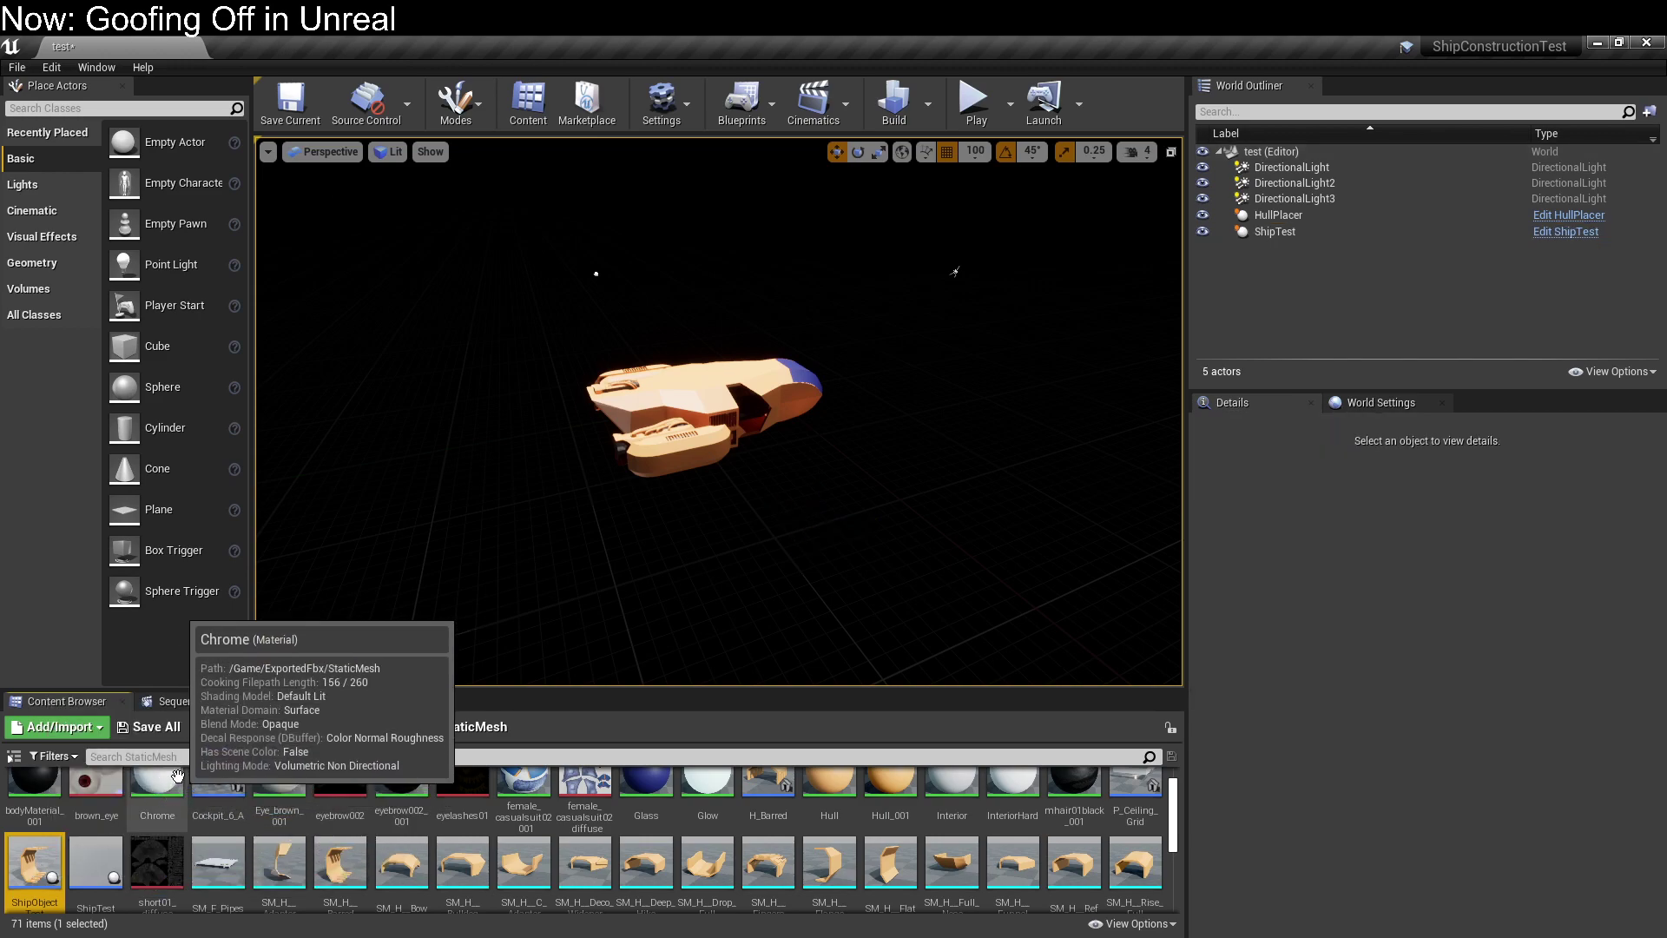
{"action": "right_click", "coordinate": [26, 862]}
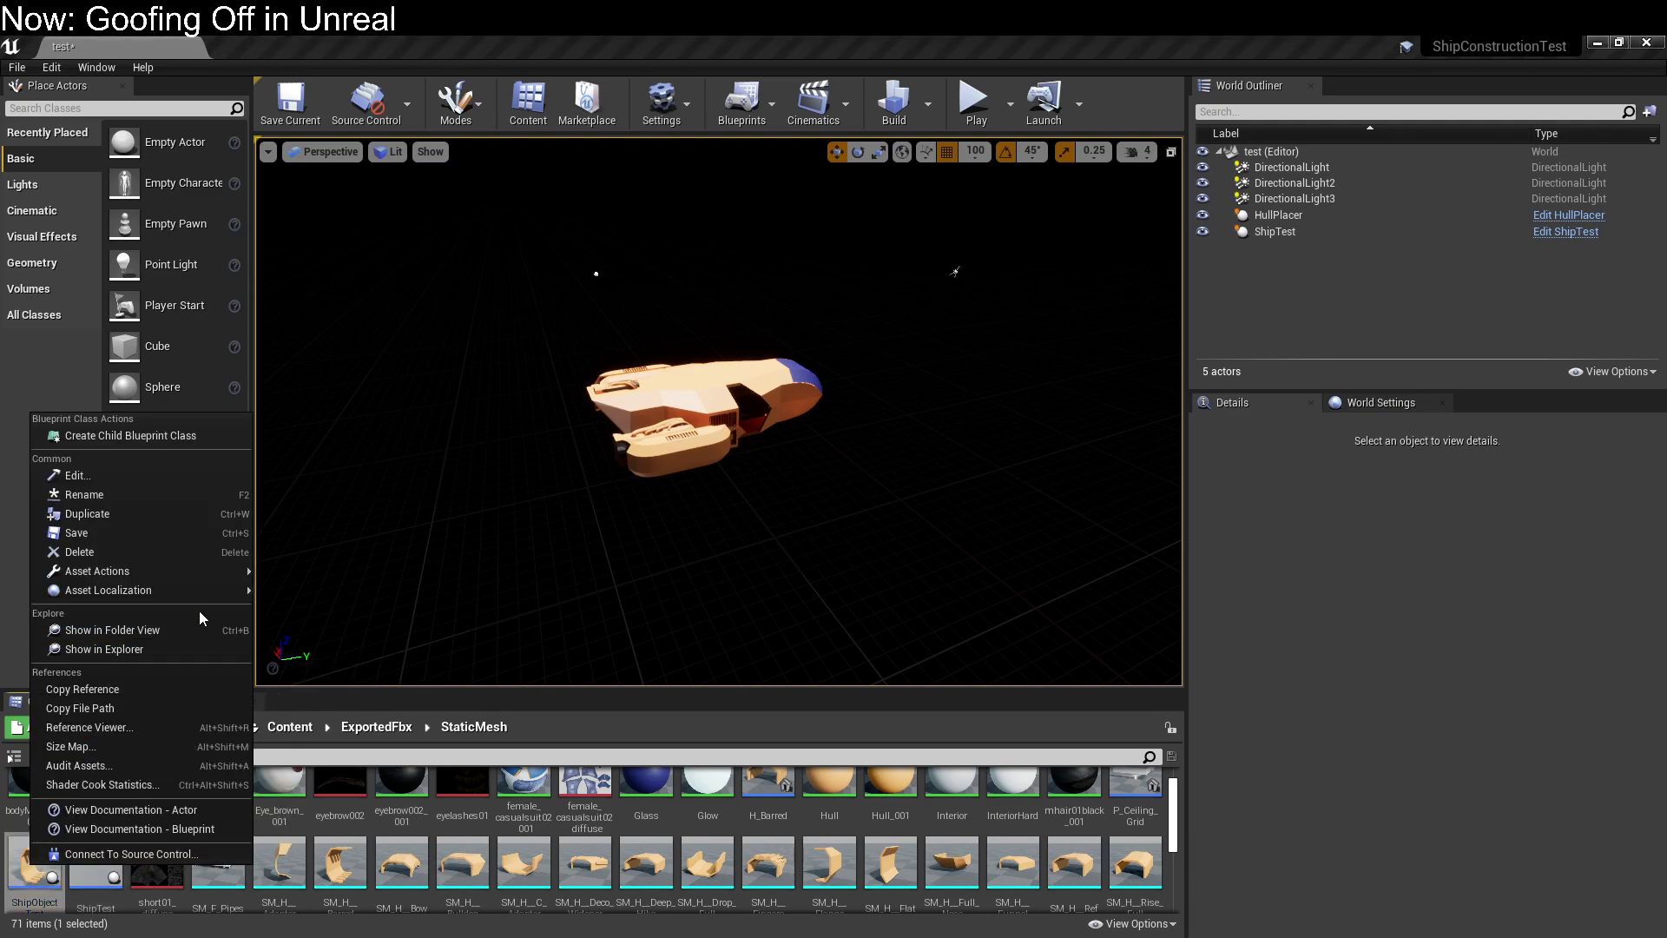
{"action": "mouse_move", "coordinate": [200, 575]}
{"action": "left_click", "coordinate": [581, 712]}
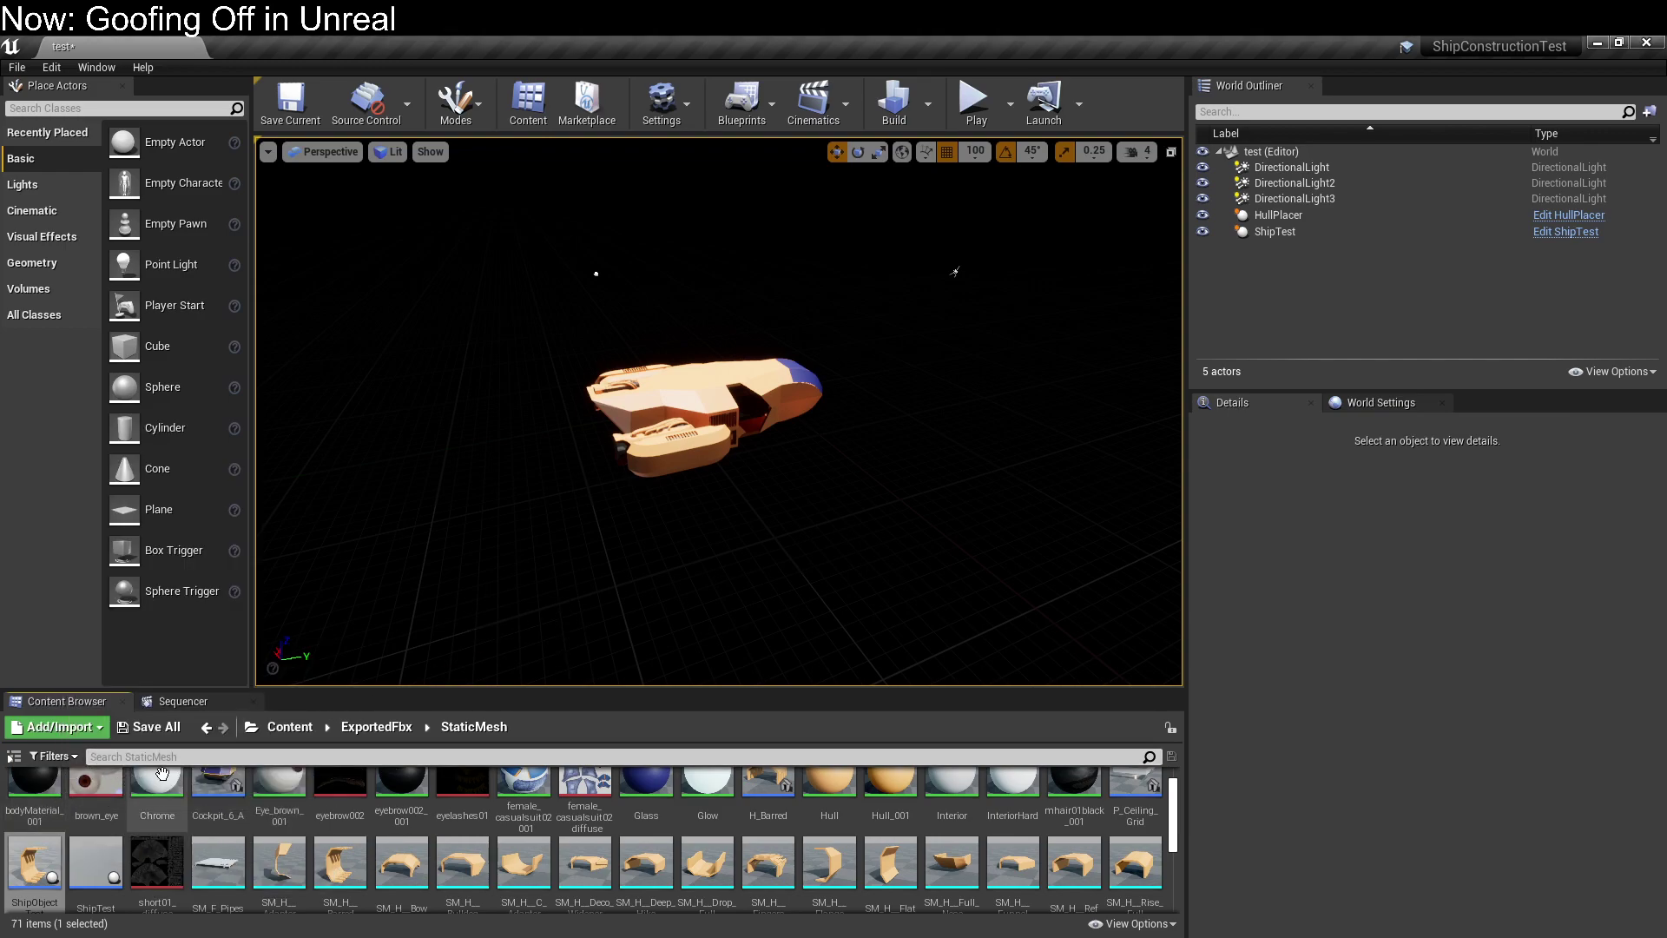
Open a second Content Browser and dock it alongside the Details and World Settings panels.
{"action": "left_click", "coordinate": [364, 732]}
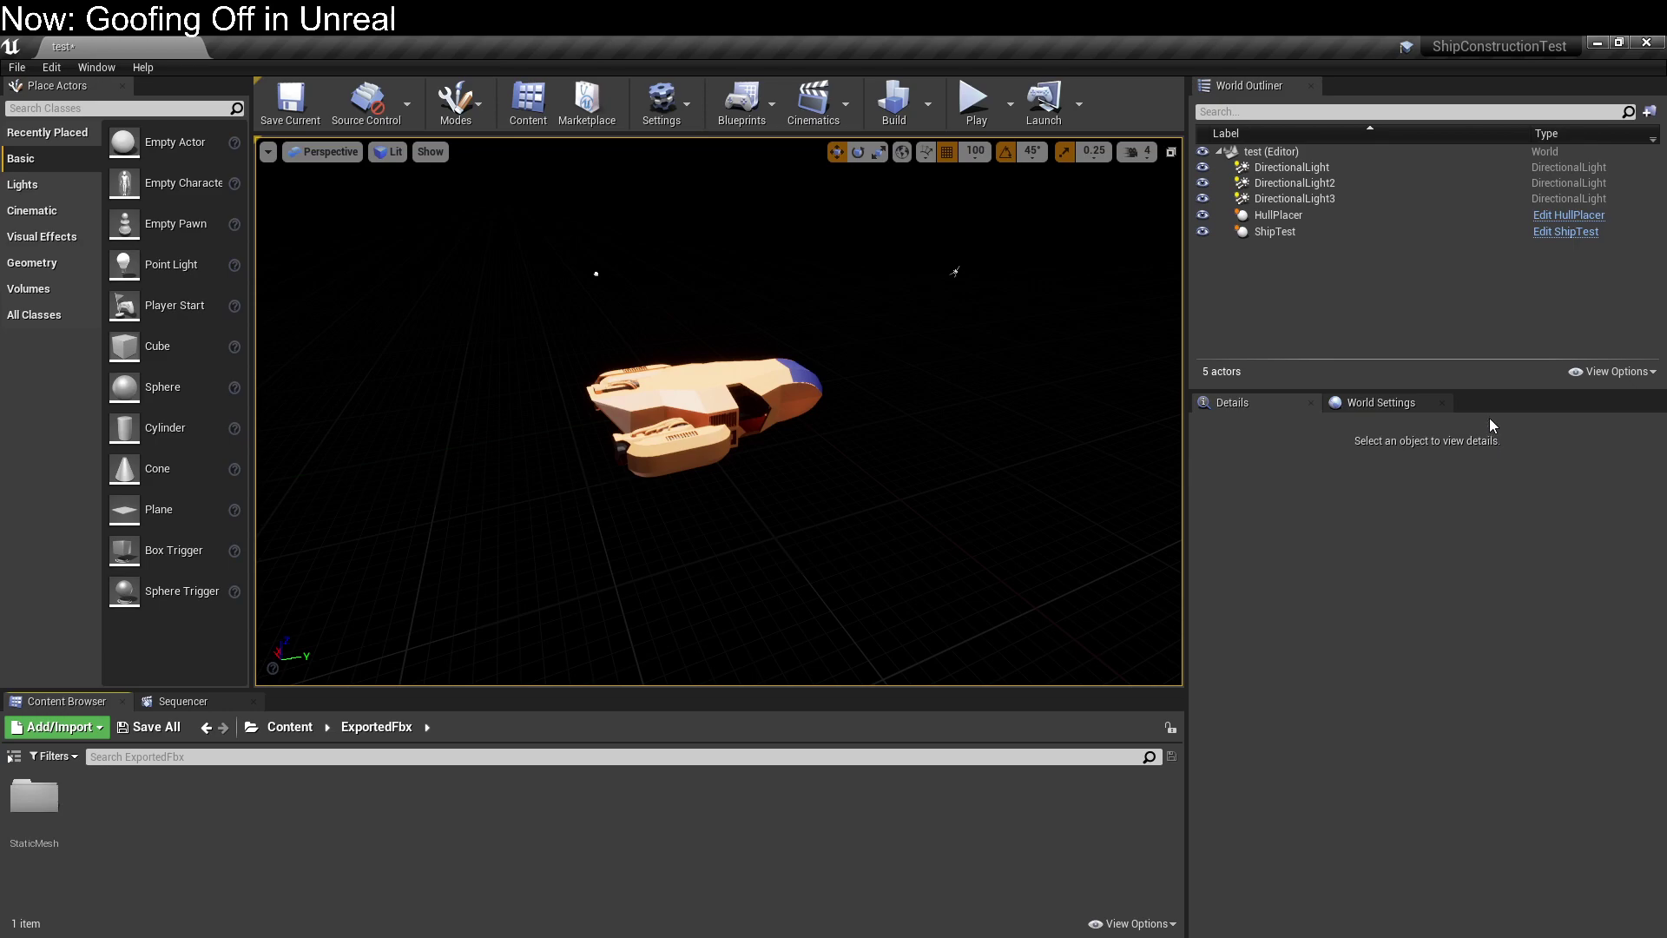
{"action": "left_click", "coordinate": [99, 67]}
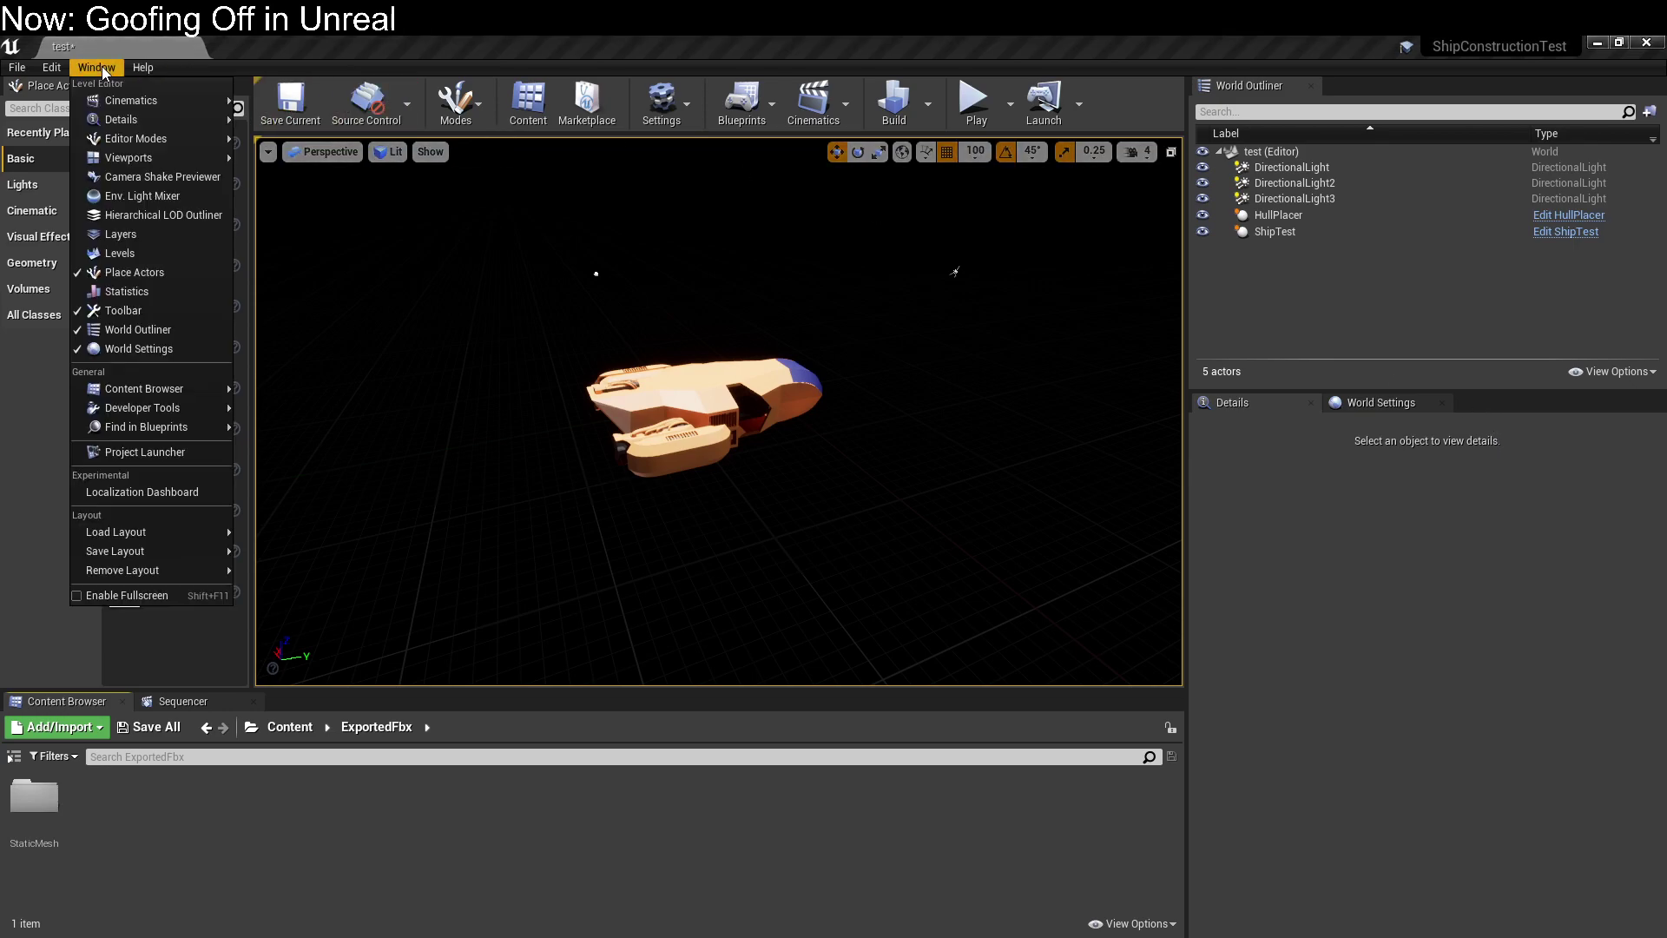
{"action": "mouse_move", "coordinate": [113, 102]}
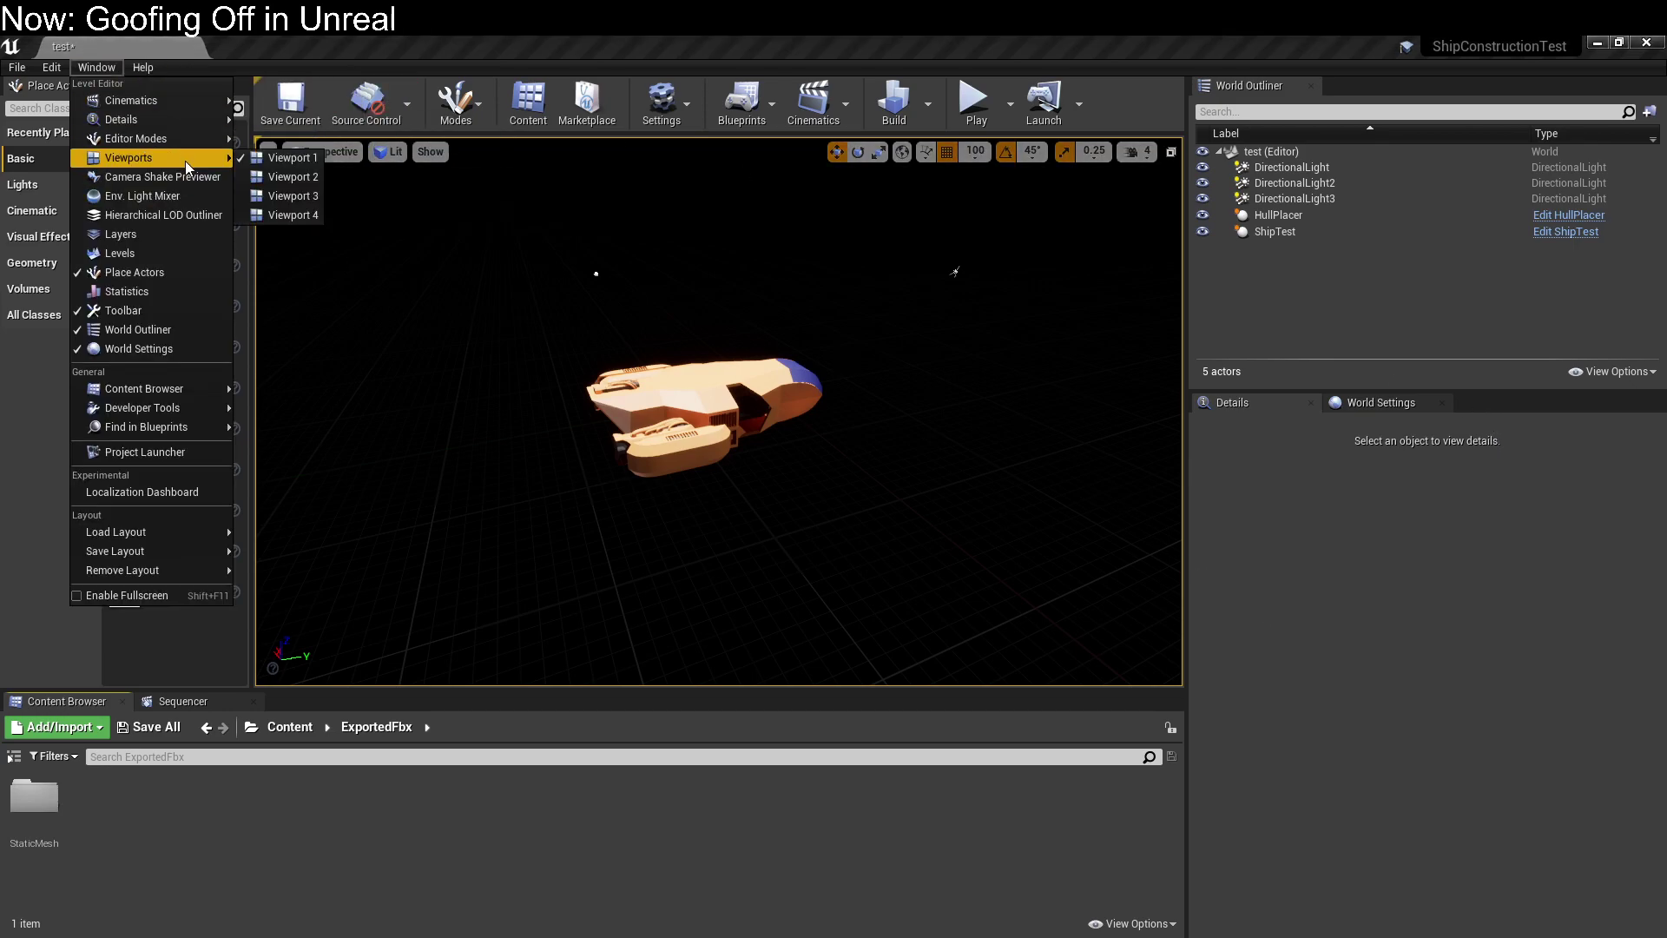
{"action": "mouse_move", "coordinate": [155, 391]}
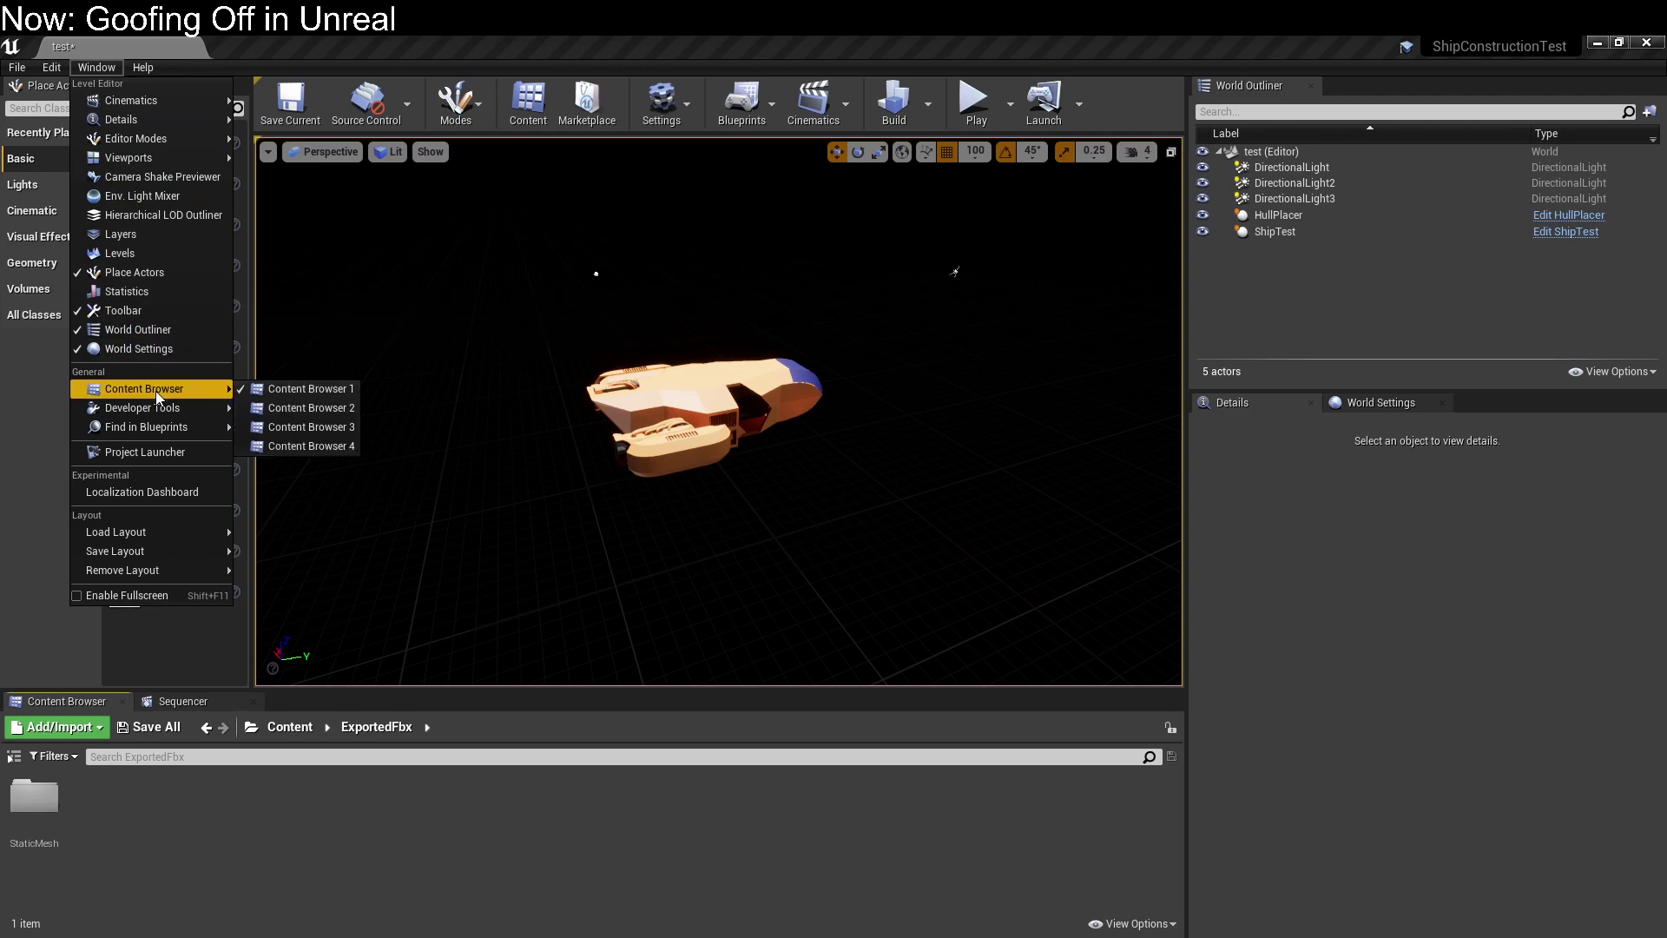
{"action": "left_click", "coordinate": [283, 405]}
{"action": "left_click_drag", "start_coordinate": [761, 248], "coordinate": [1476, 408]}
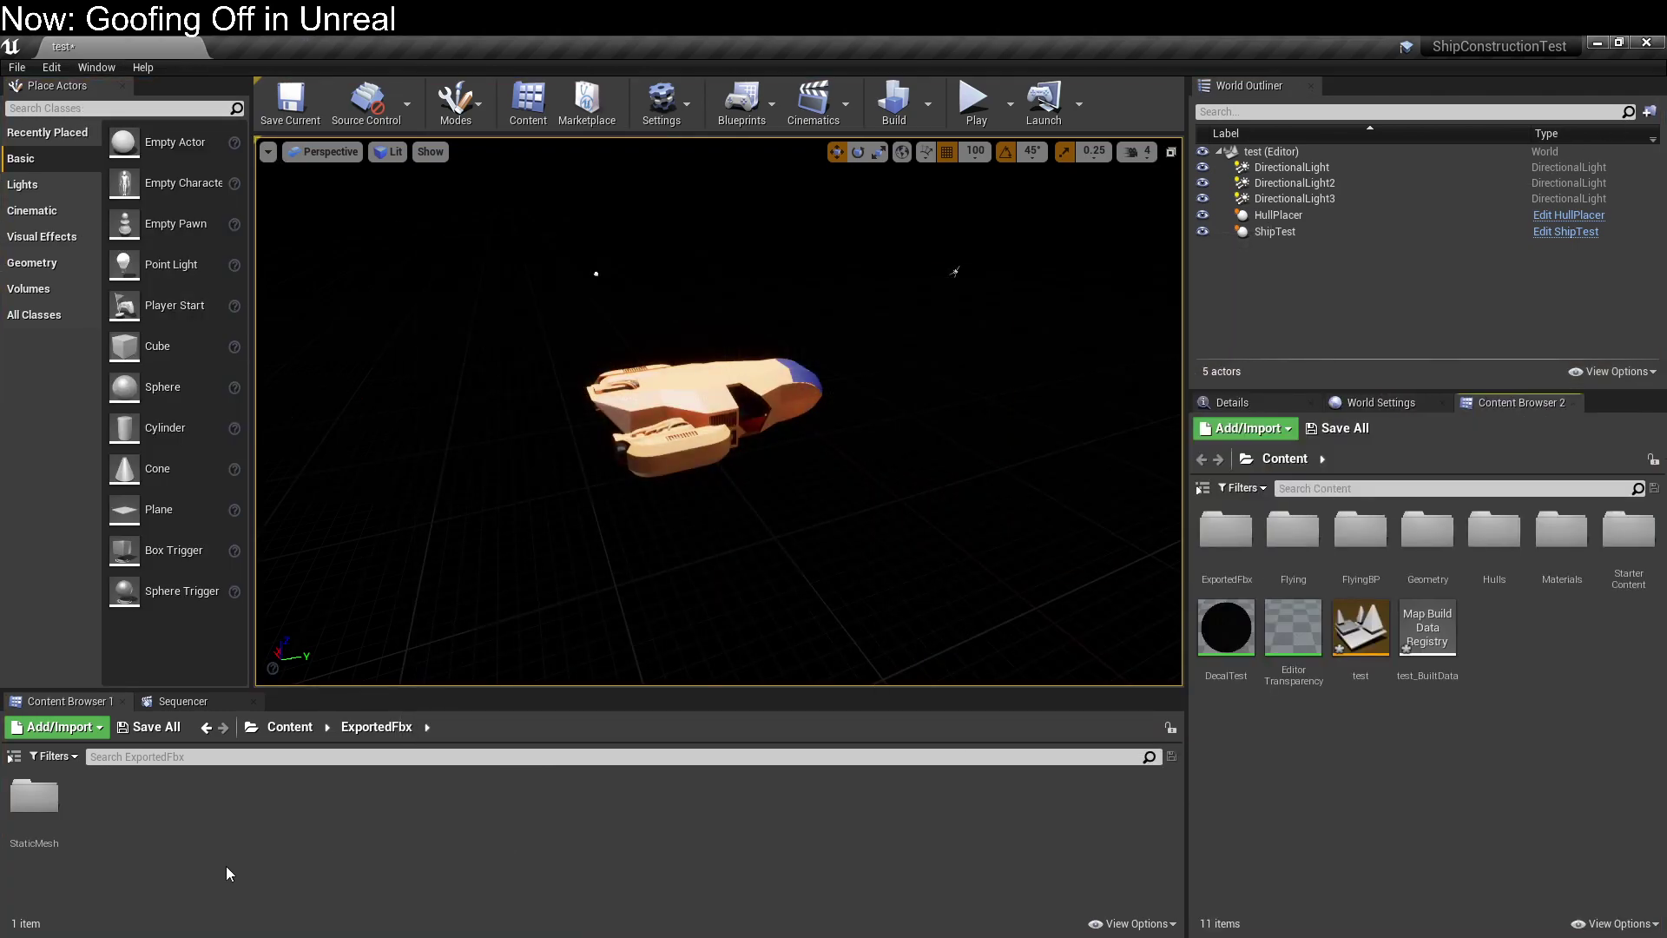
Move the ShipObjectTest blueprint from the StaticMesh folder into the Hulls folder.
{"action": "double_click", "coordinate": [37, 793]}
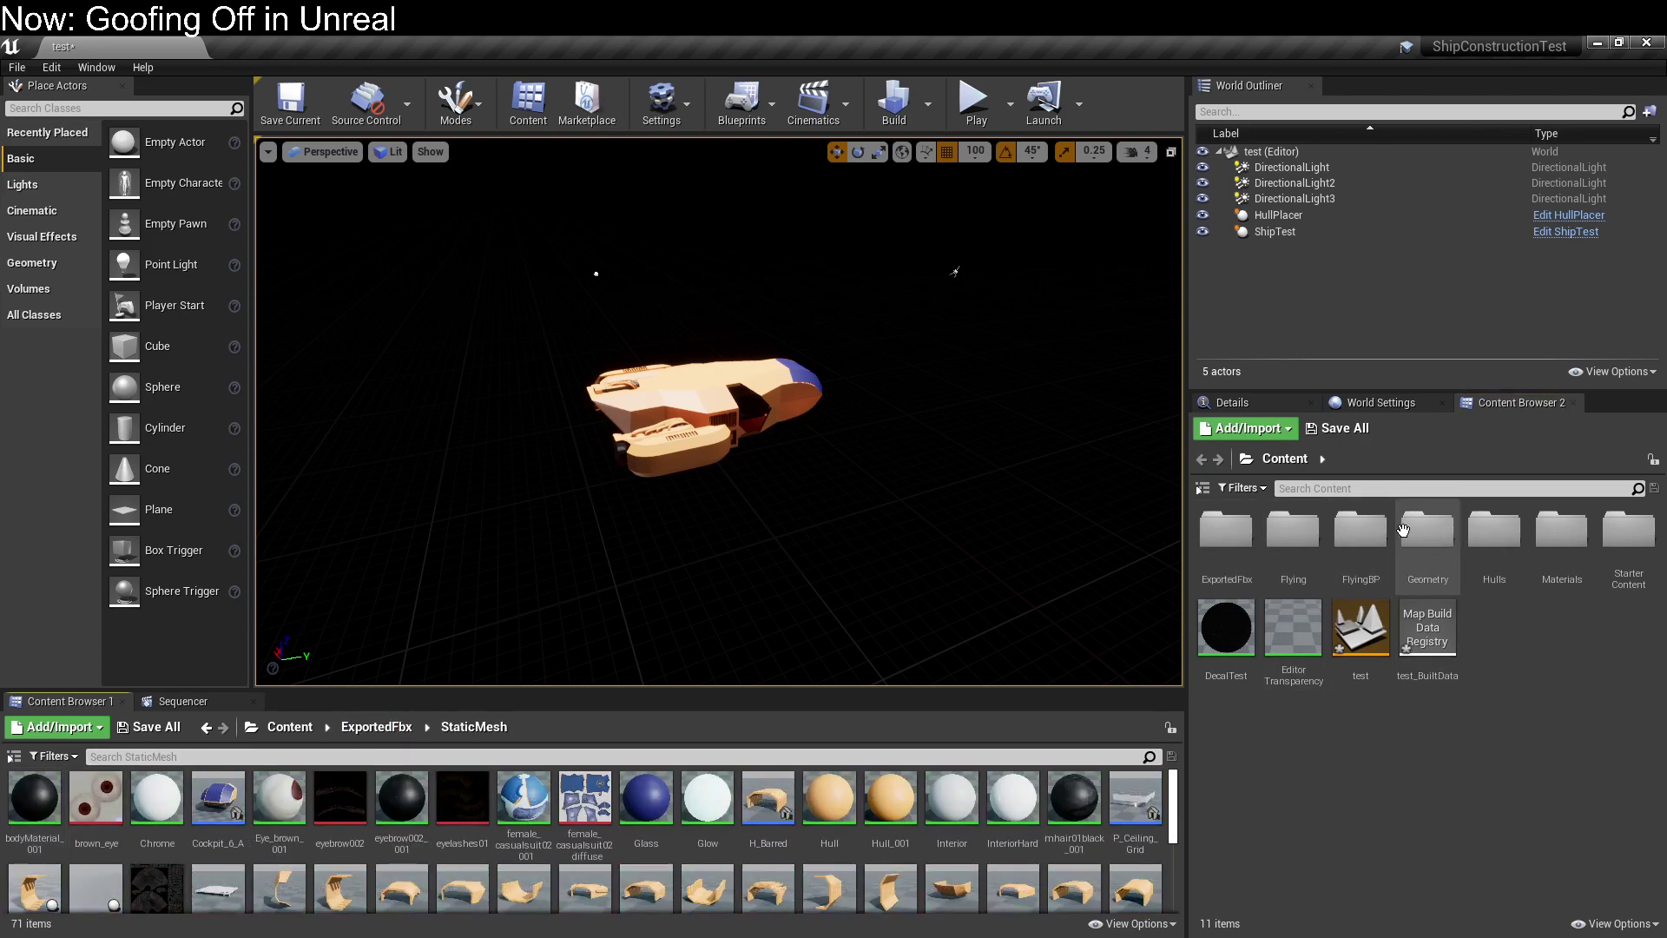
{"action": "double_click", "coordinate": [1490, 529]}
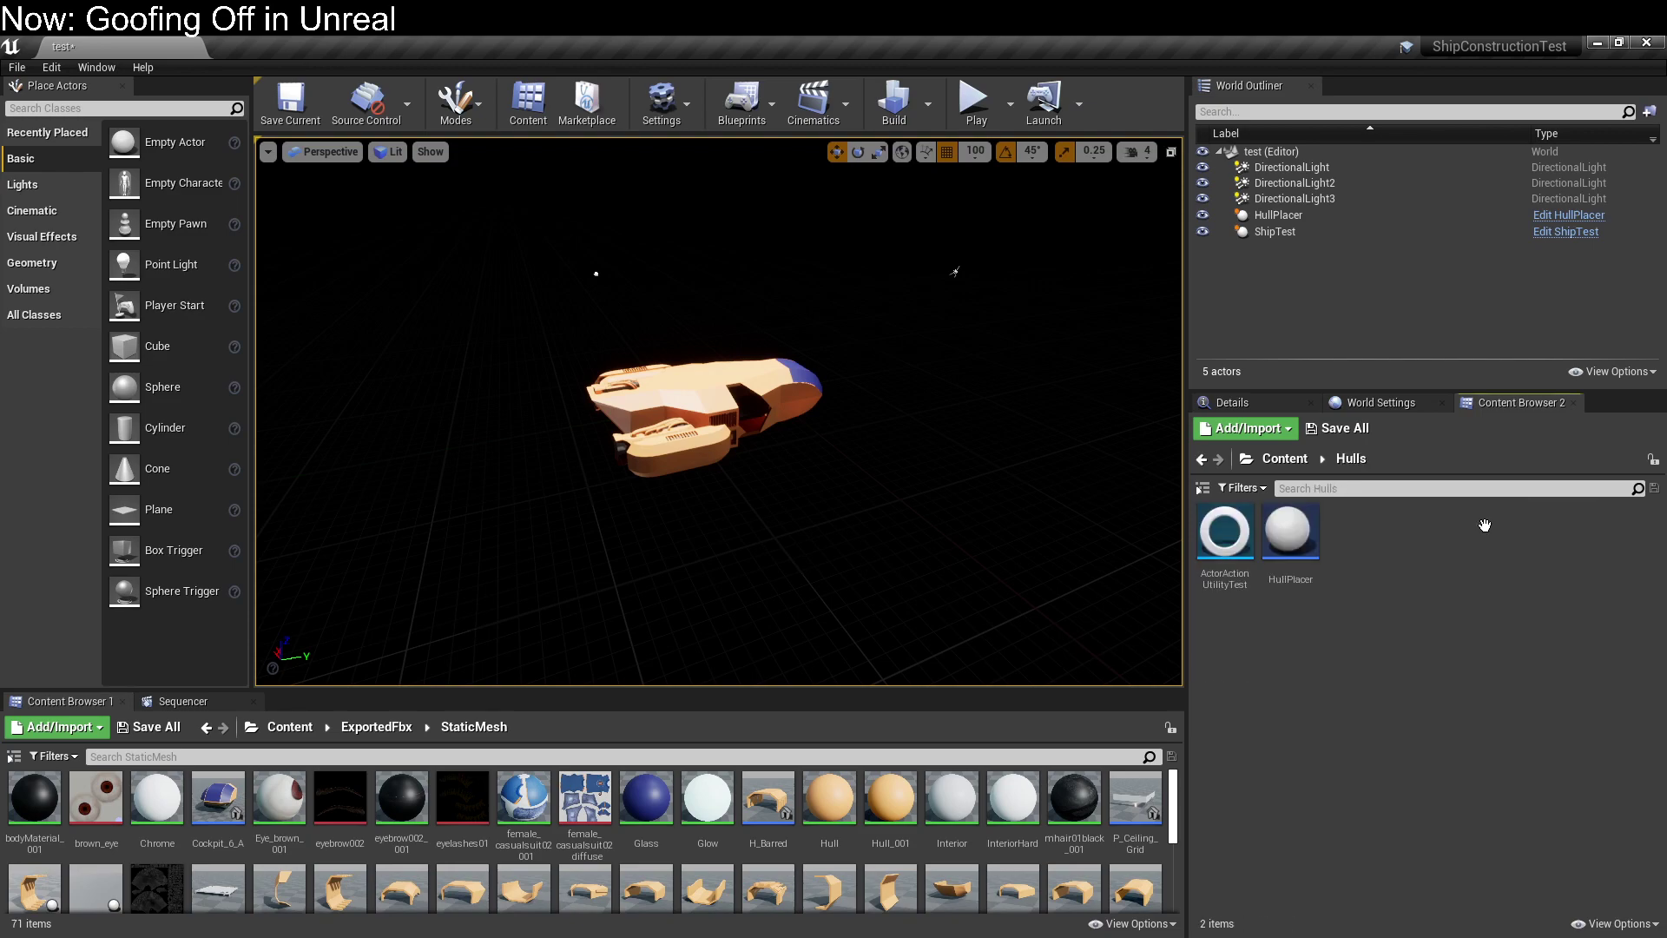
{"action": "scroll", "coordinate": [156, 869], "scroll_direction": "down", "scroll_amount": 1}
{"action": "left_click_drag", "start_coordinate": [28, 883], "coordinate": [1358, 586]}
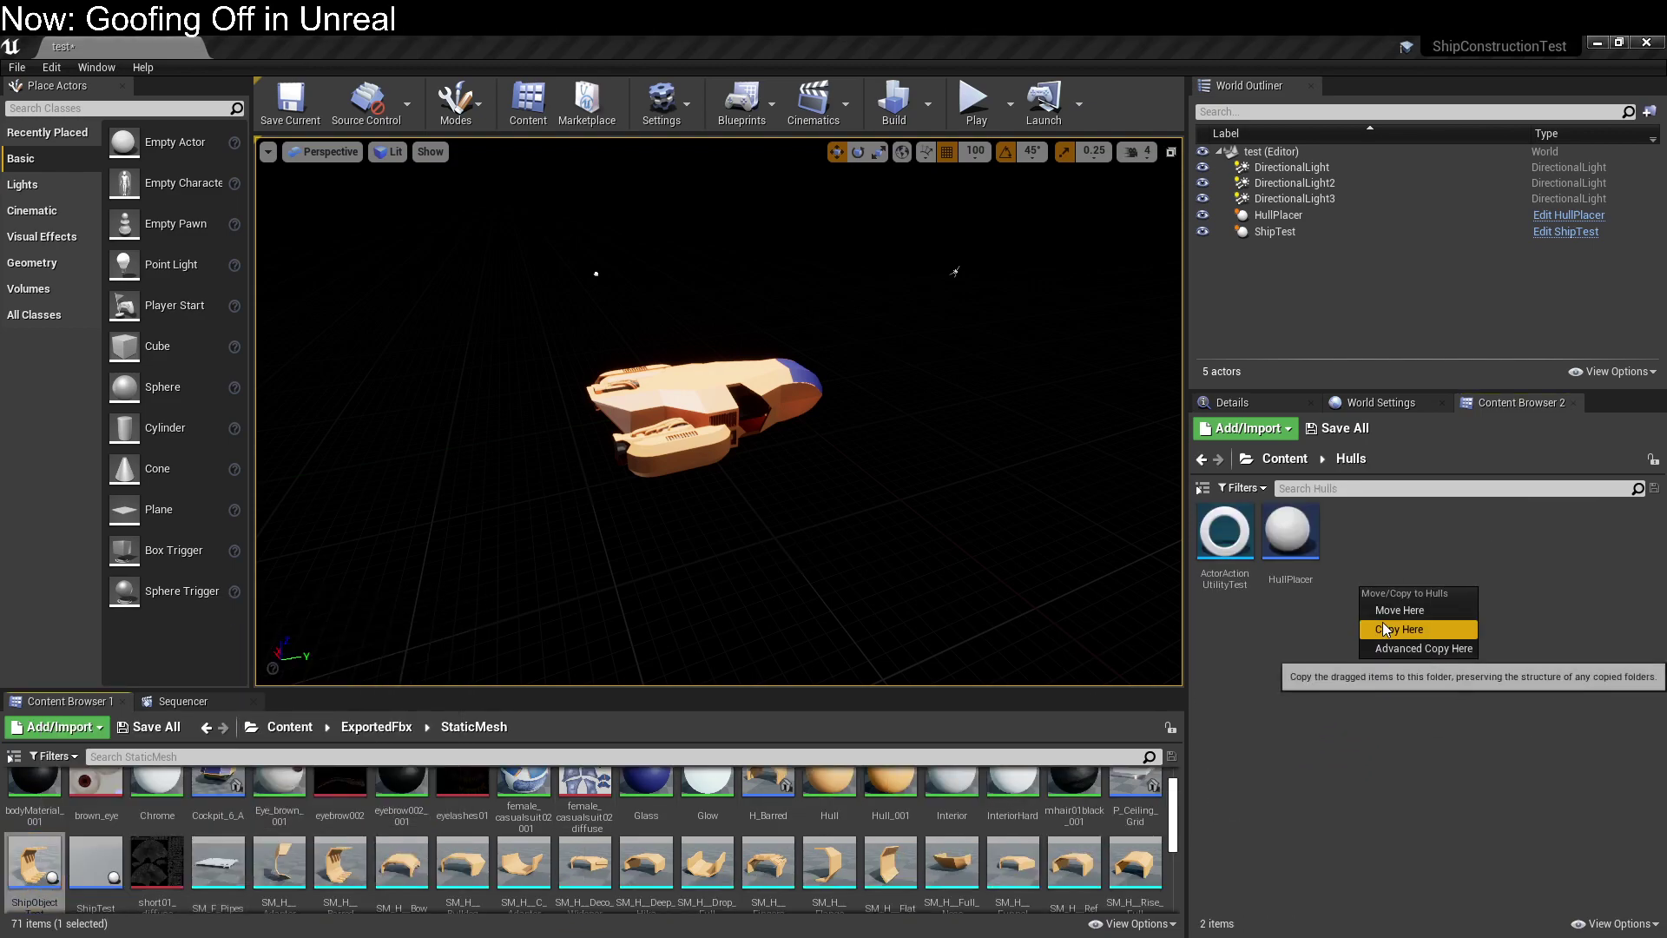
{"action": "left_click", "coordinate": [1383, 615]}
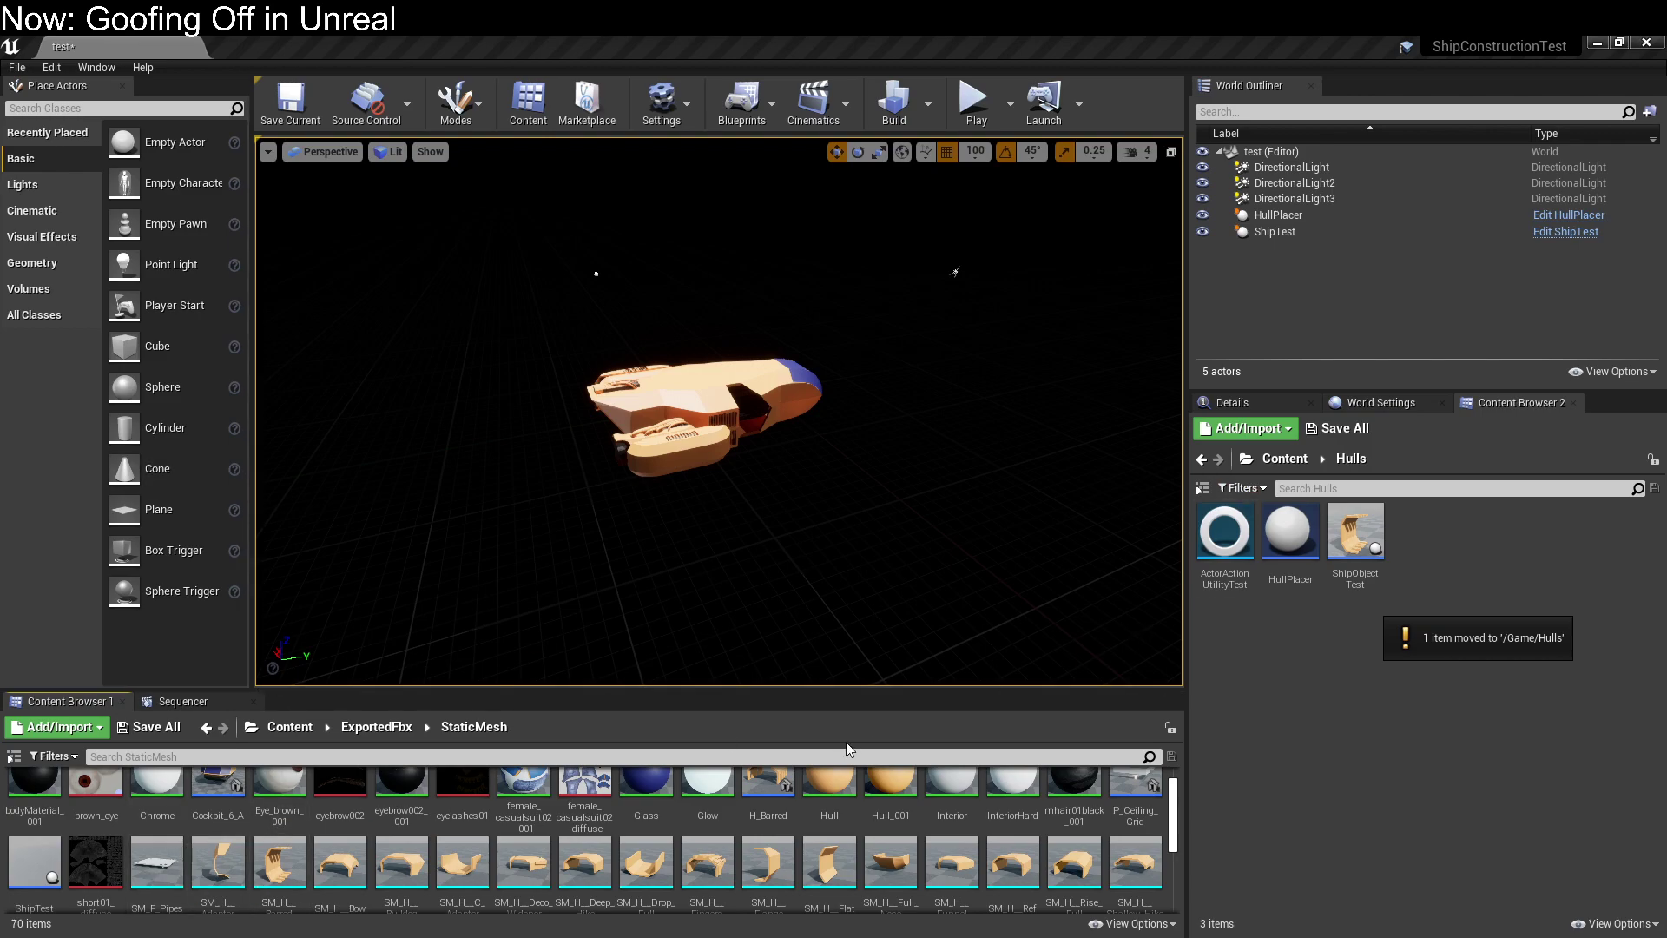
{"action": "left_click", "coordinate": [1275, 399]}
{"action": "left_click", "coordinate": [1470, 405]}
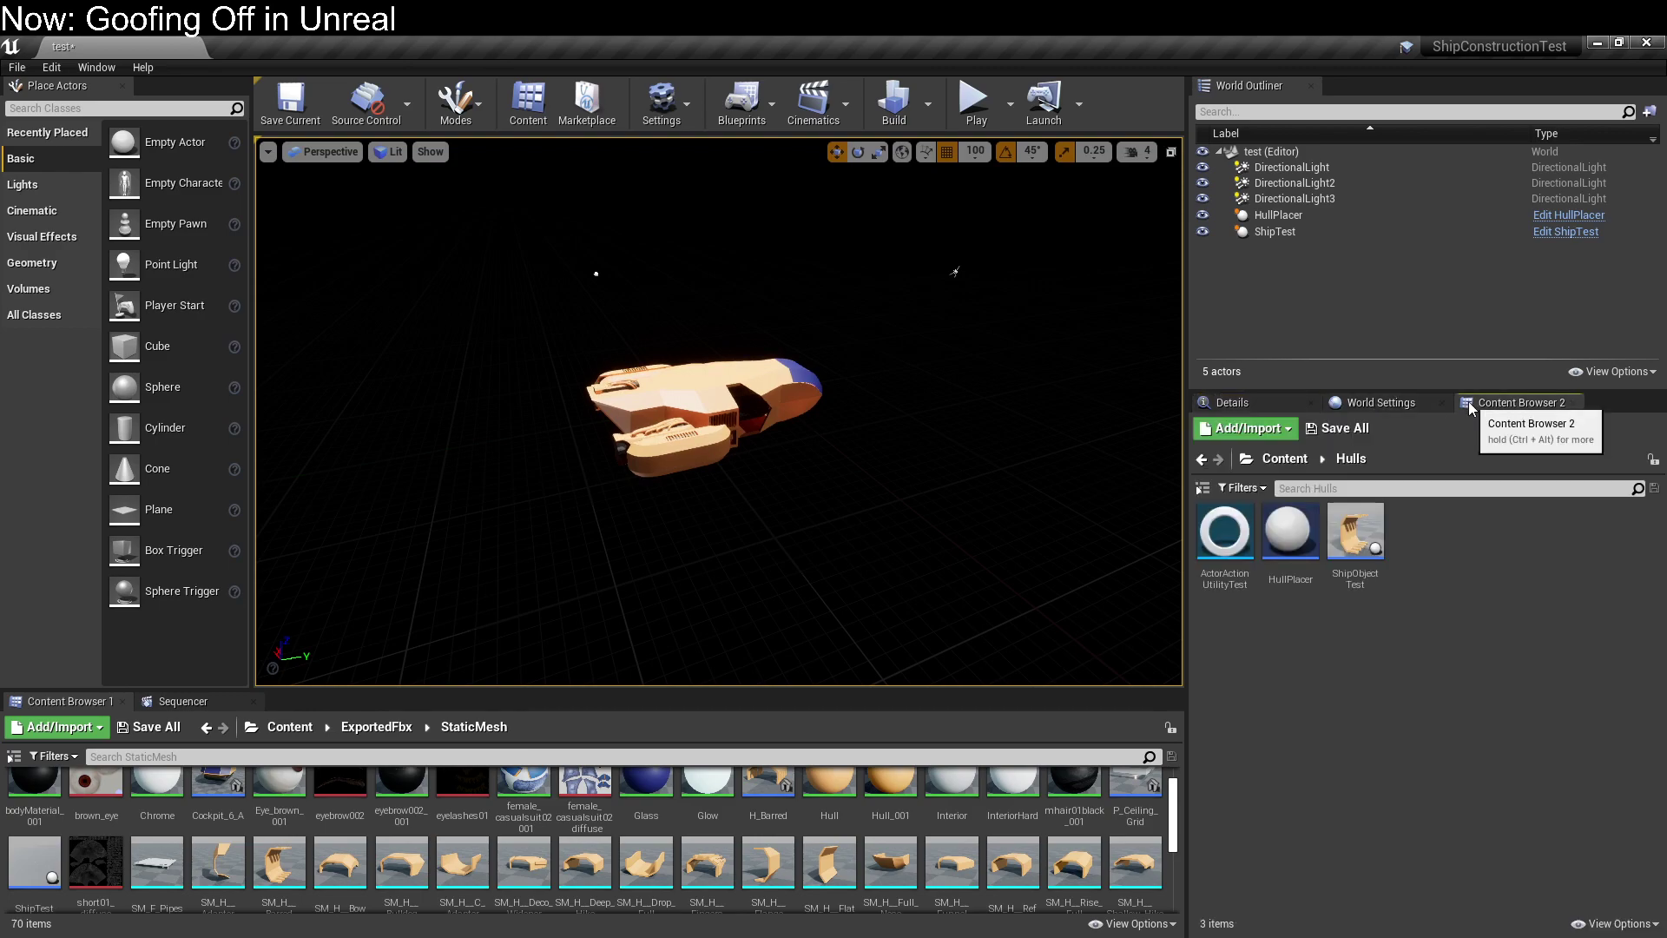
Select the ShipTest actor in the level and open its blueprint for editing with the 3D viewport shown.
{"action": "left_click", "coordinate": [754, 365]}
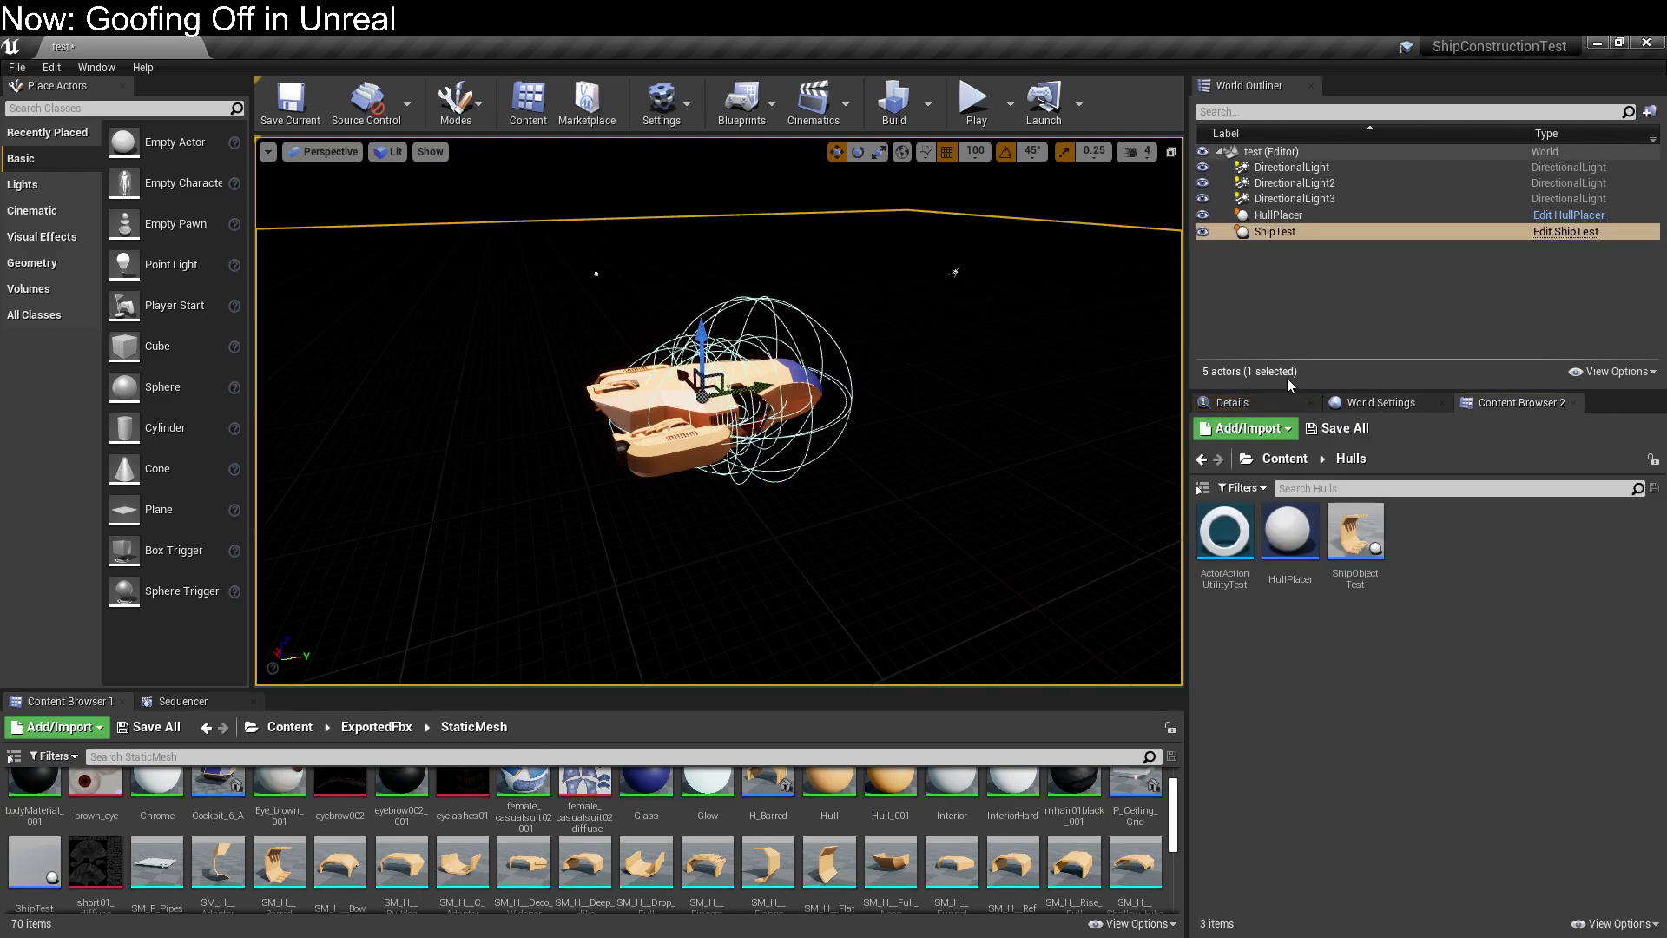
{"action": "left_click", "coordinate": [1269, 403]}
{"action": "left_click", "coordinate": [1611, 446]}
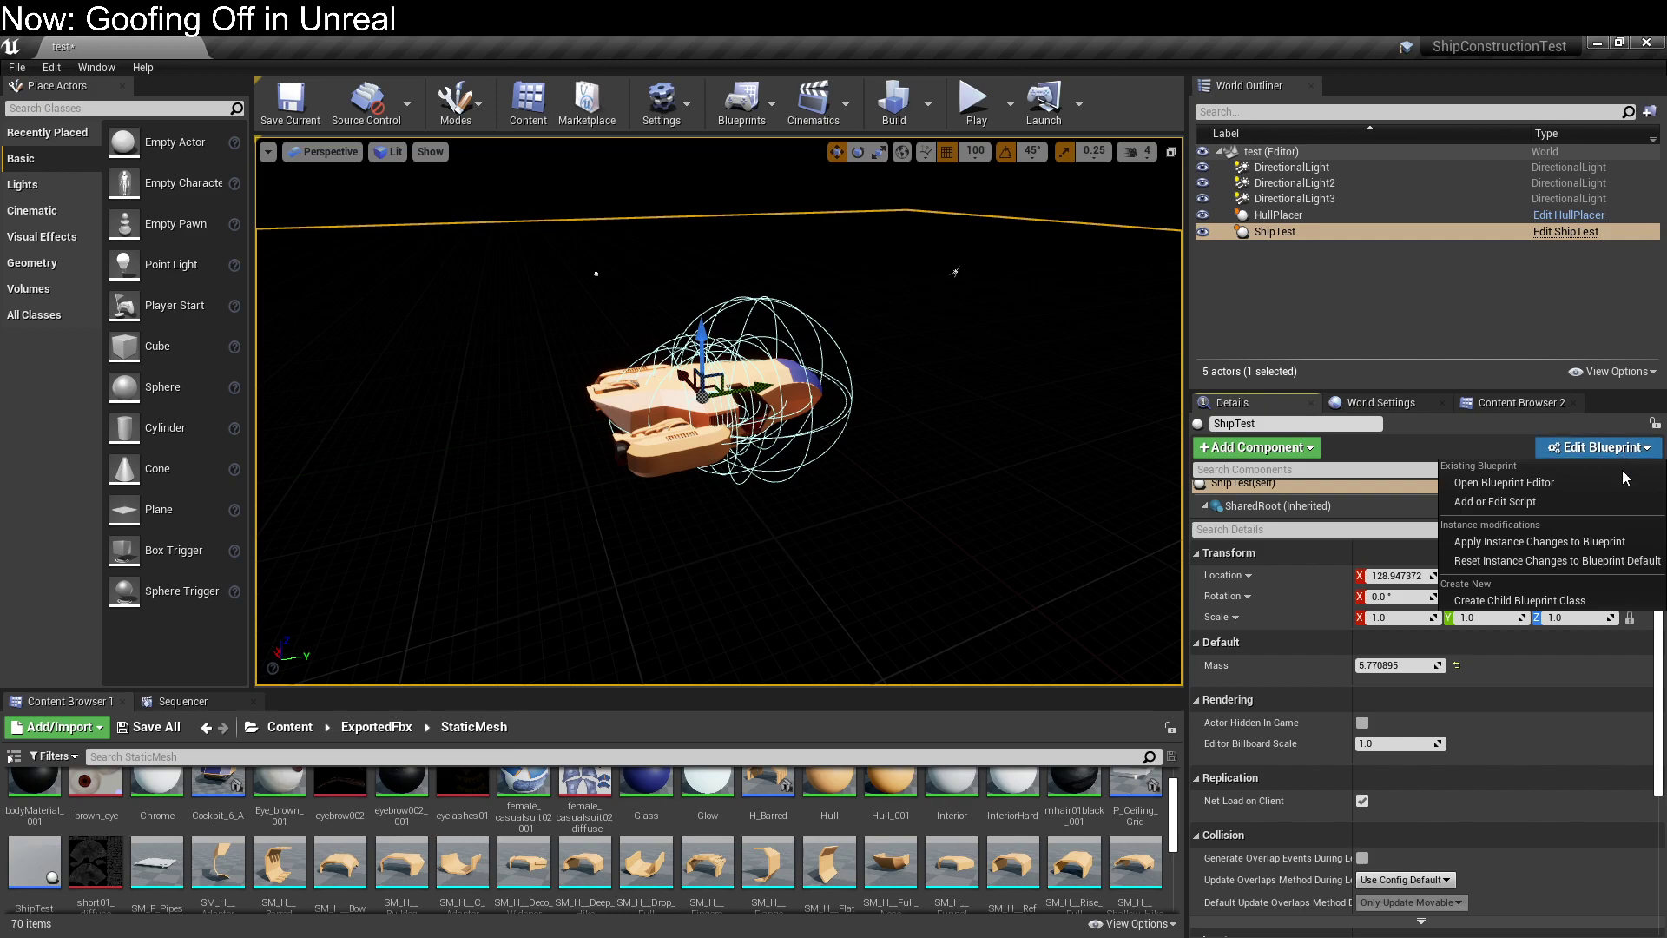
{"action": "left_click", "coordinate": [994, 467]}
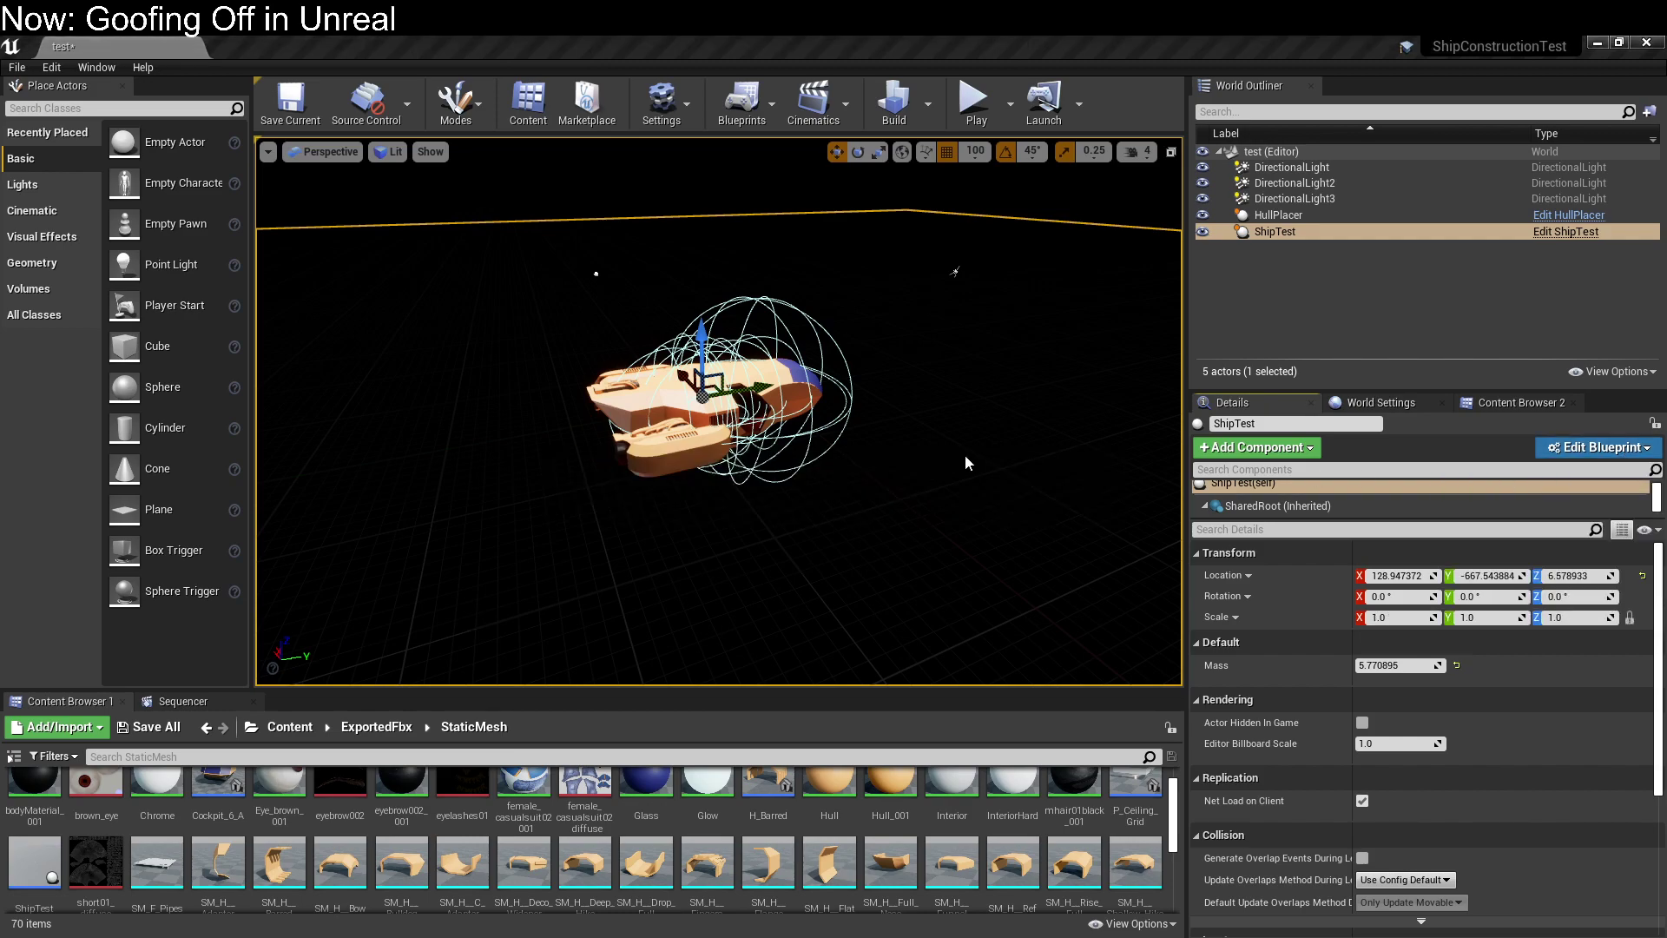
{"action": "left_click", "coordinate": [368, 199]}
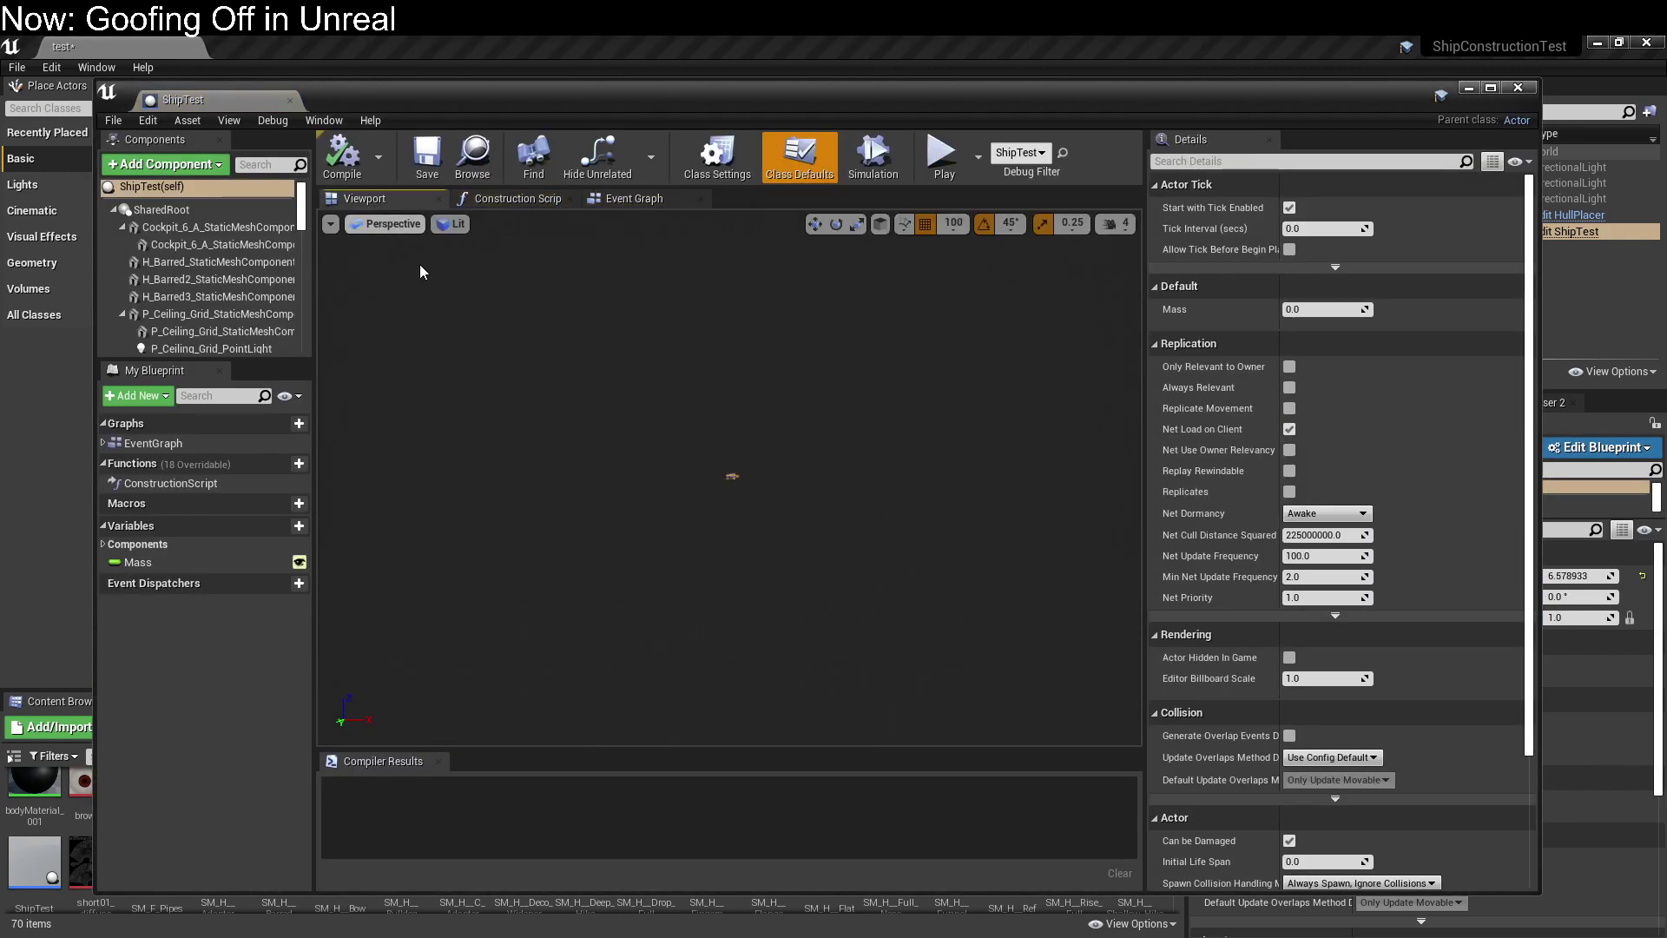
Delete the SM_H__Vent2 hull component beside the opening in the ShipTest model.
{"action": "left_click", "coordinate": [732, 476]}
{"action": "key", "text": "f"}
{"action": "left_click_drag", "start_coordinate": [816, 519], "coordinate": [1031, 489], "text": "alt"}
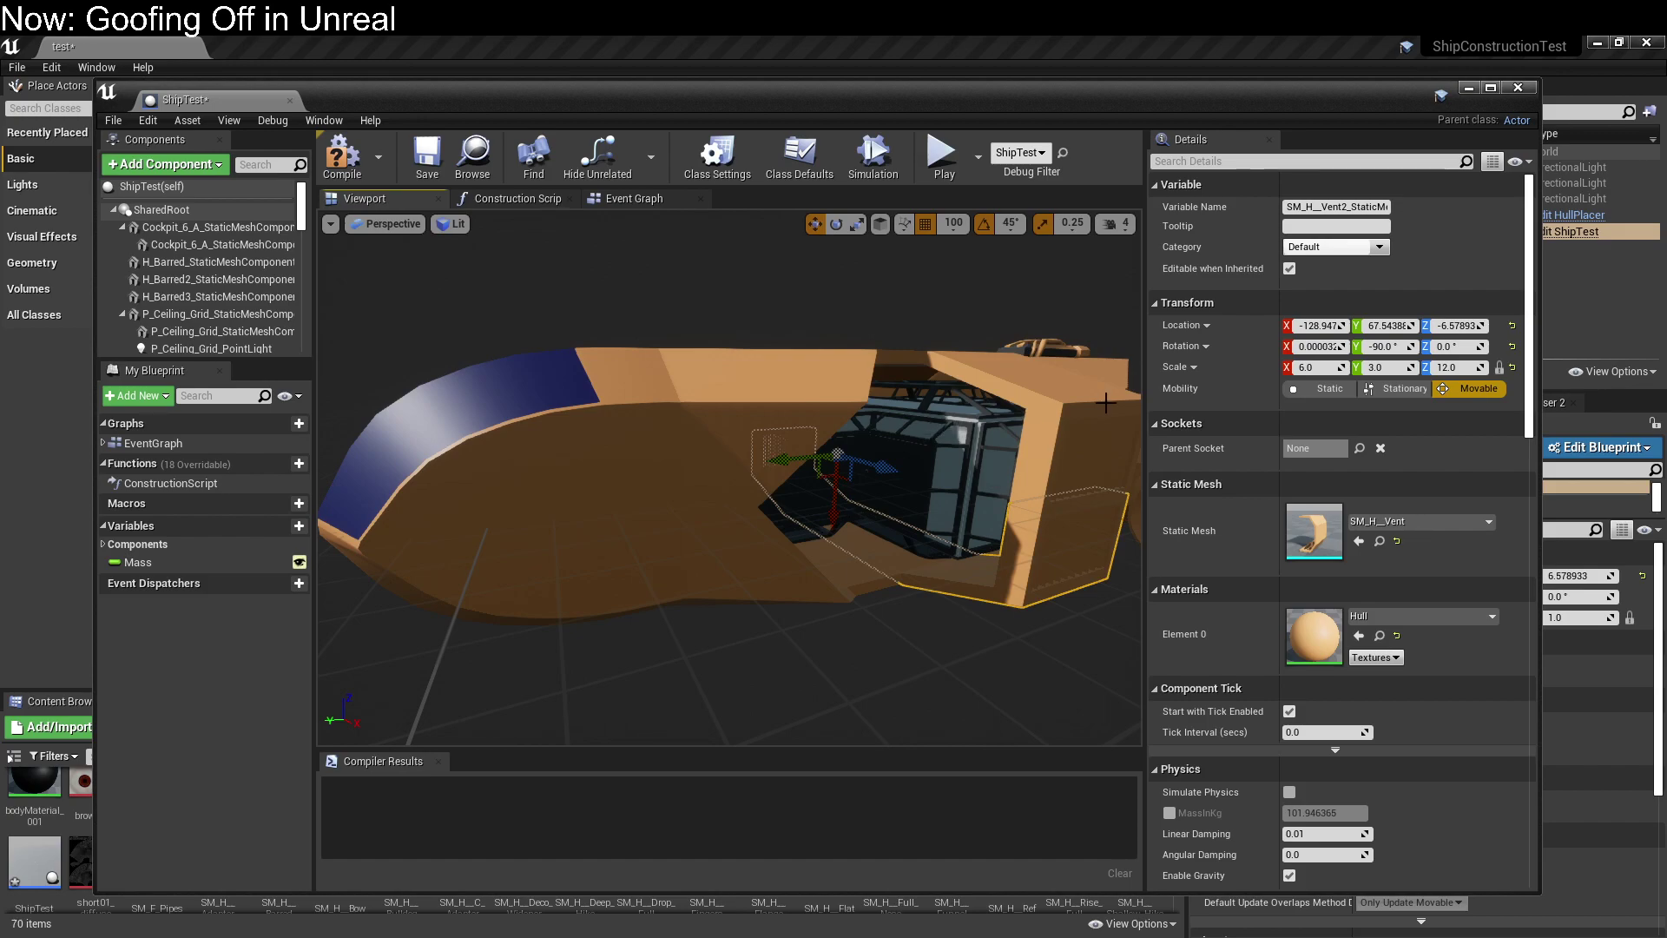
{"action": "left_click_drag", "start_coordinate": [858, 408], "coordinate": [985, 411], "text": "alt"}
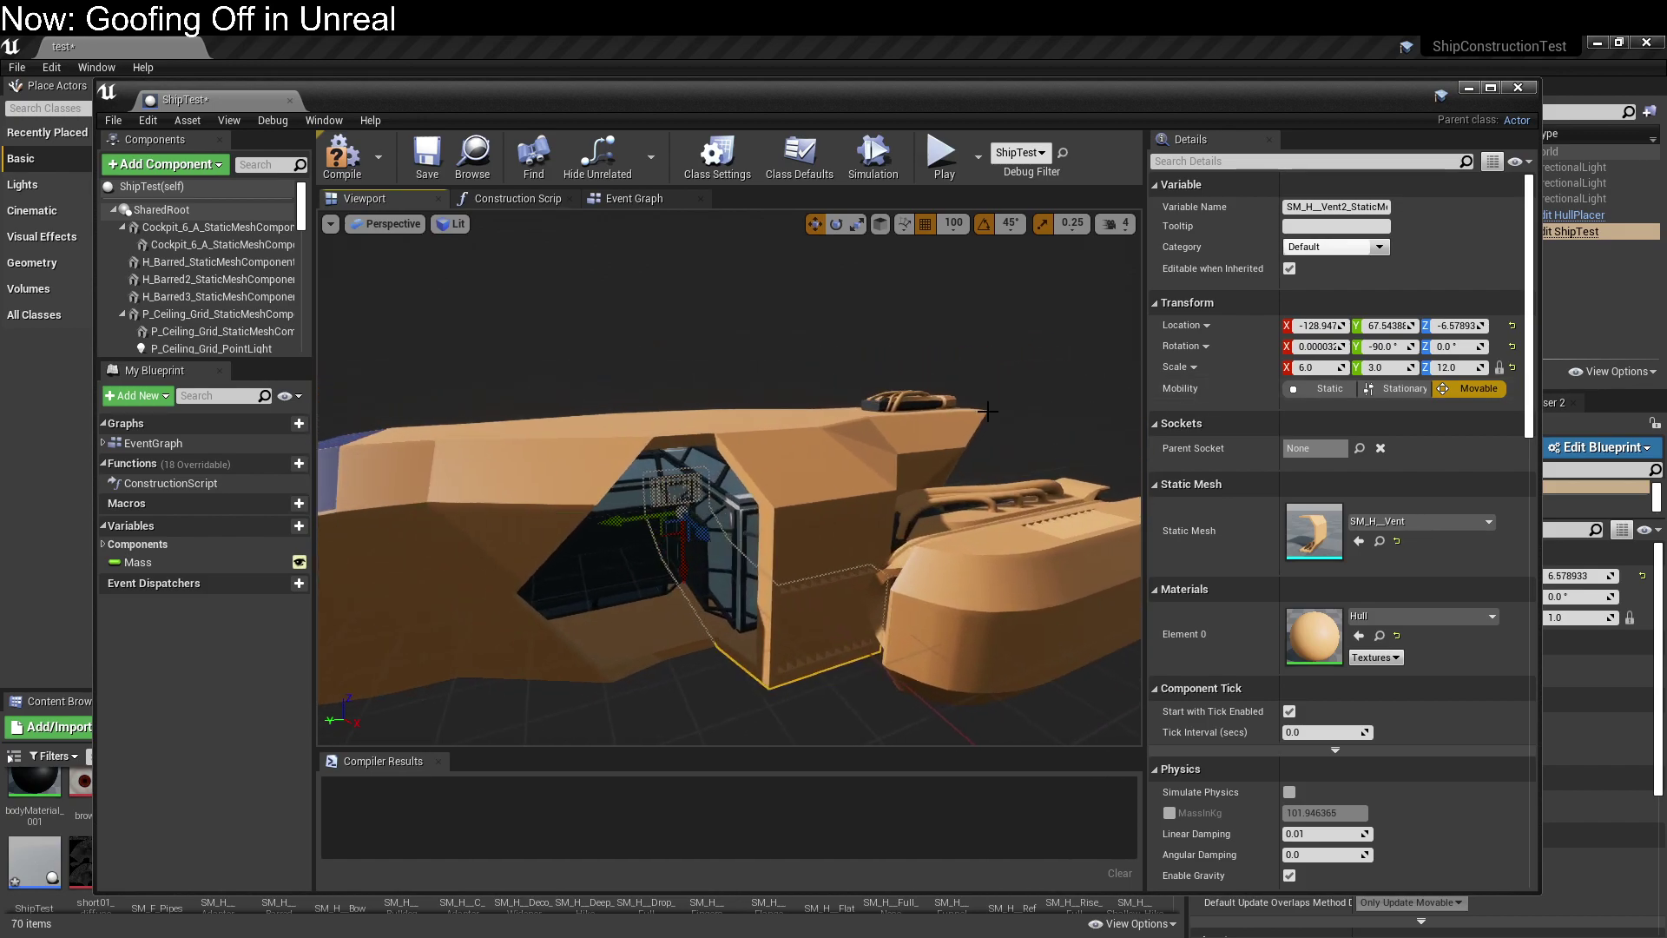
{"action": "left_click", "coordinate": [825, 546]}
{"action": "key", "text": "Delete"}
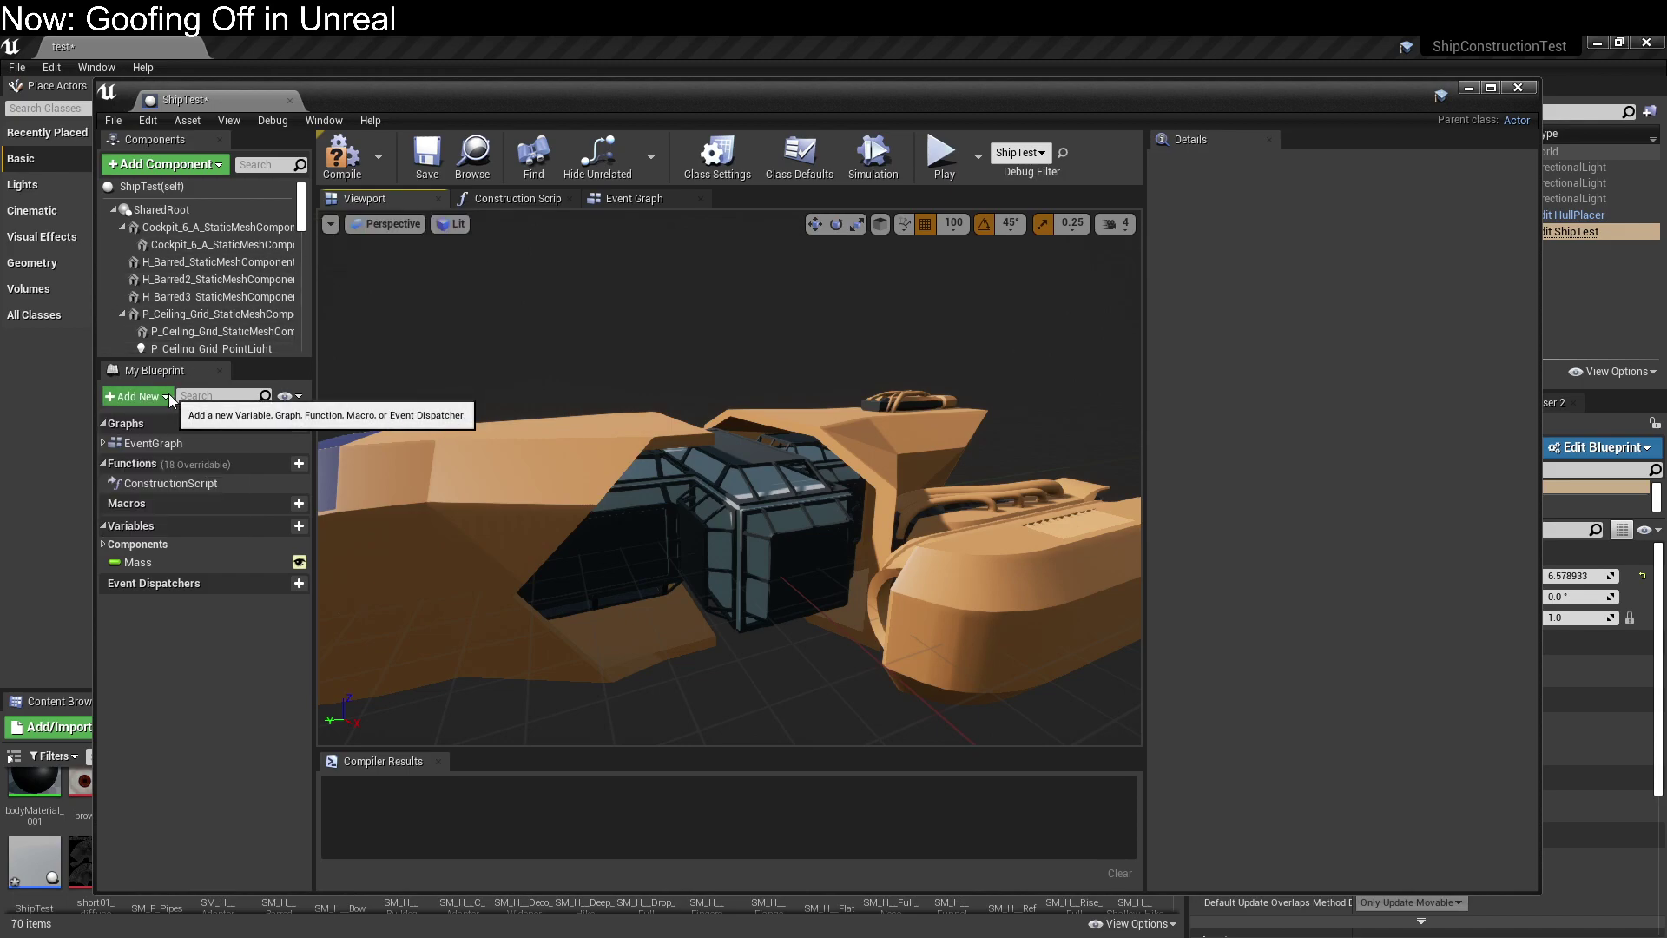
Search the component types that can be added to ShipTest for "ship".
{"action": "left_click", "coordinate": [219, 165]}
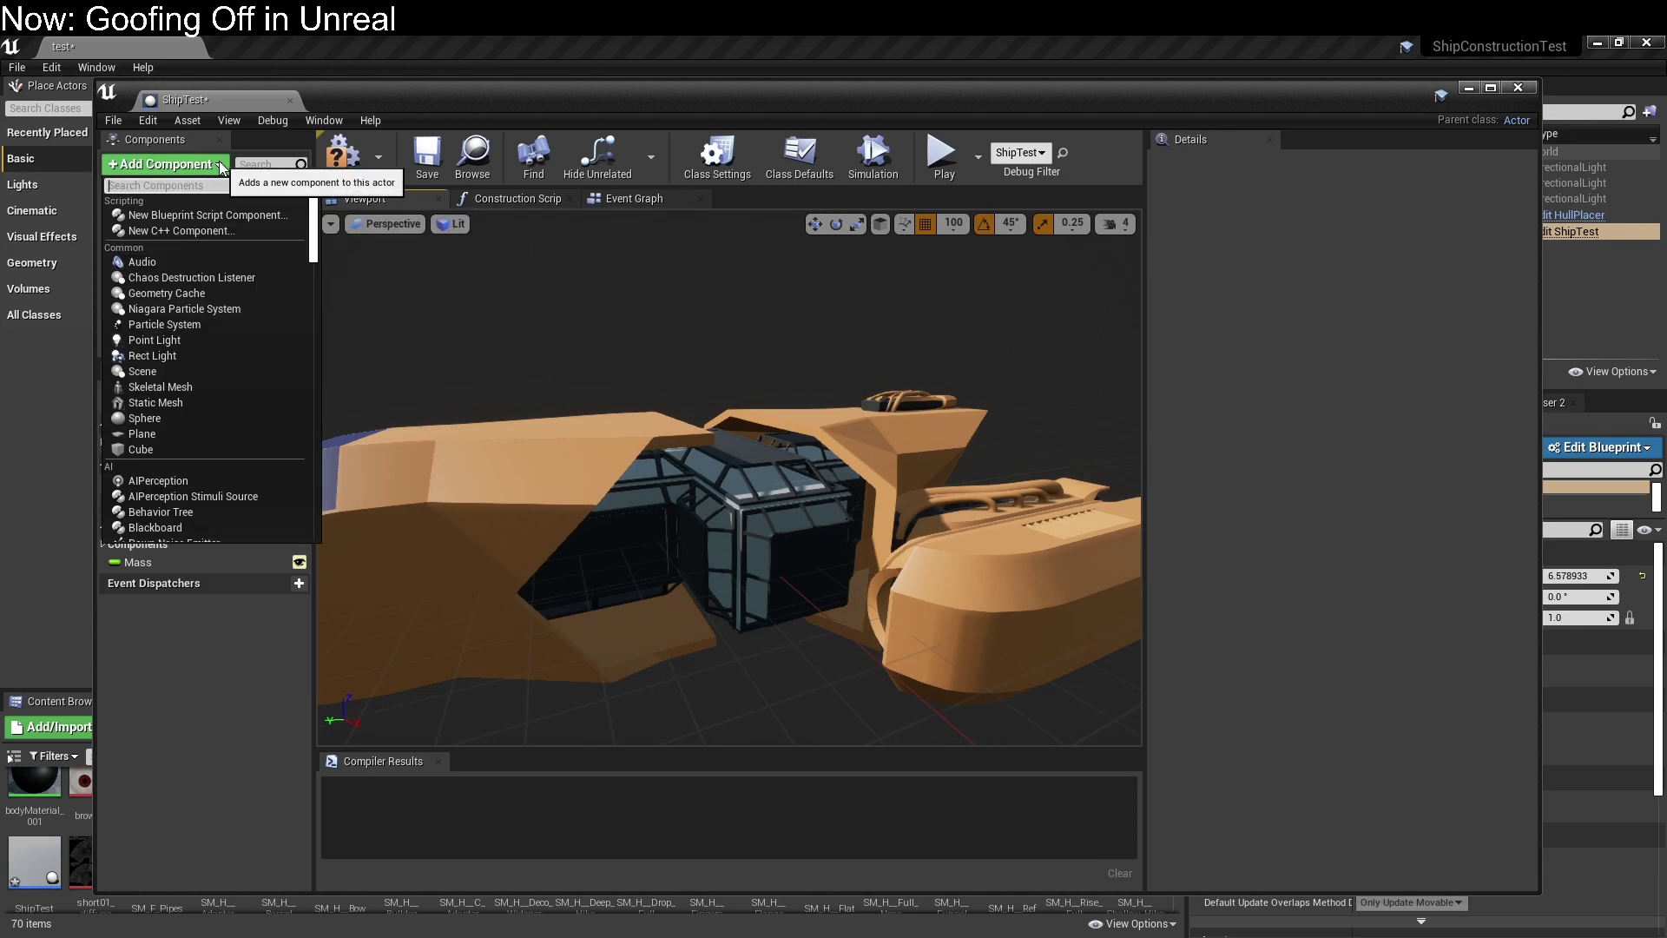
{"action": "type", "text": "ship"}
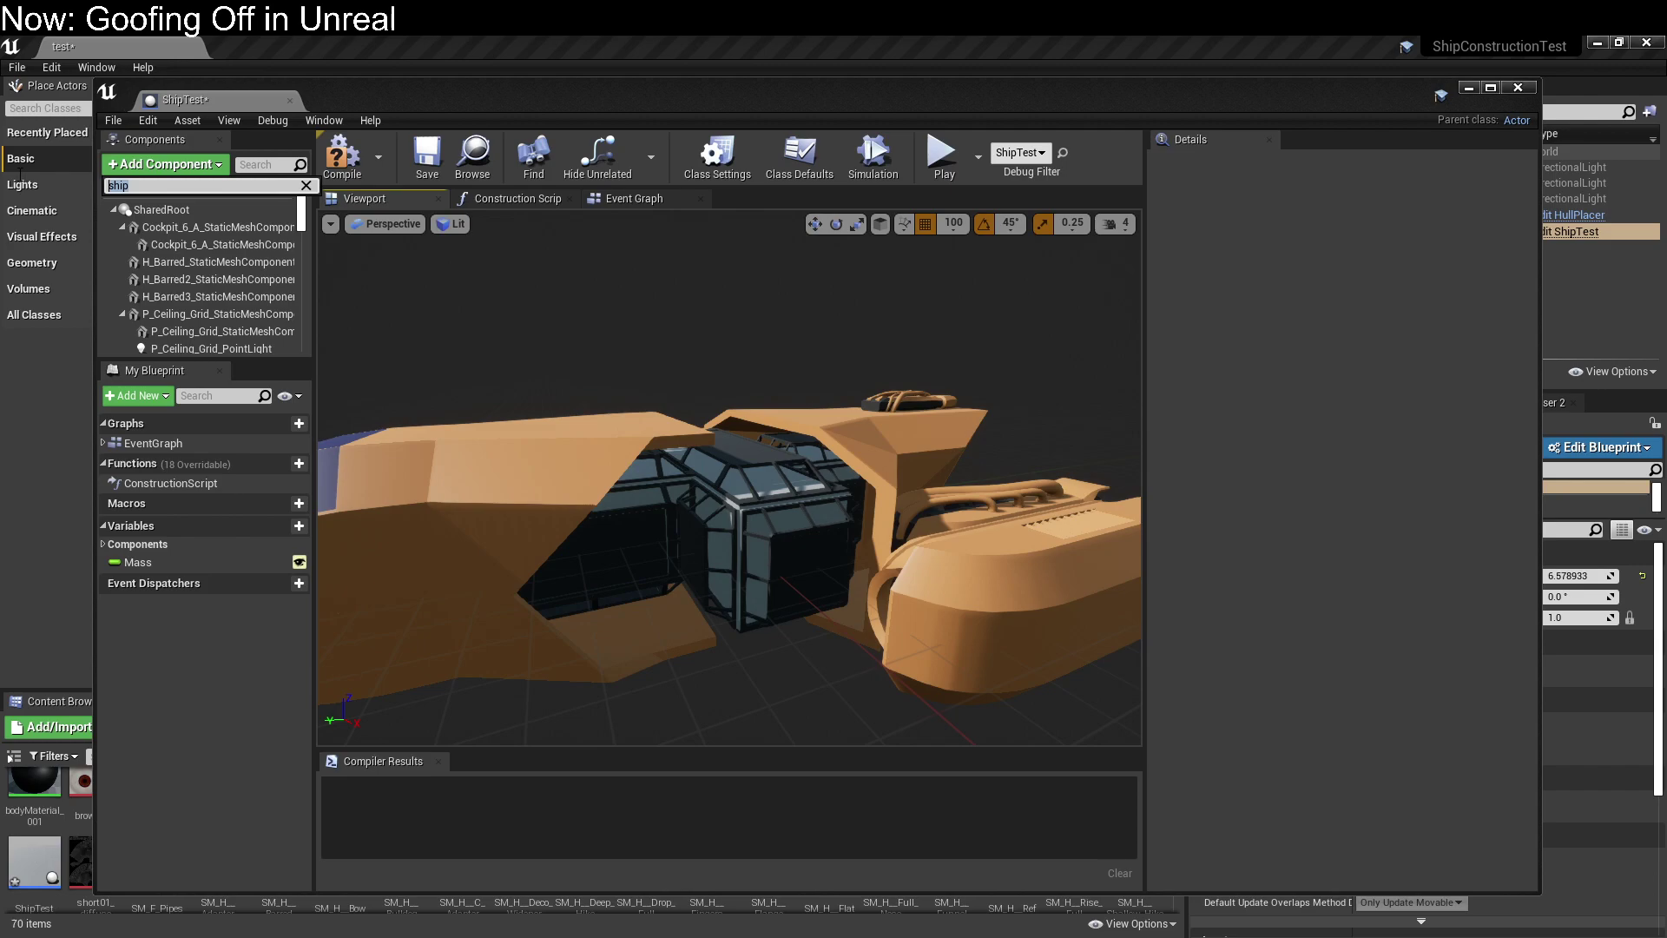
{"action": "key", "text": "BackSpace"}
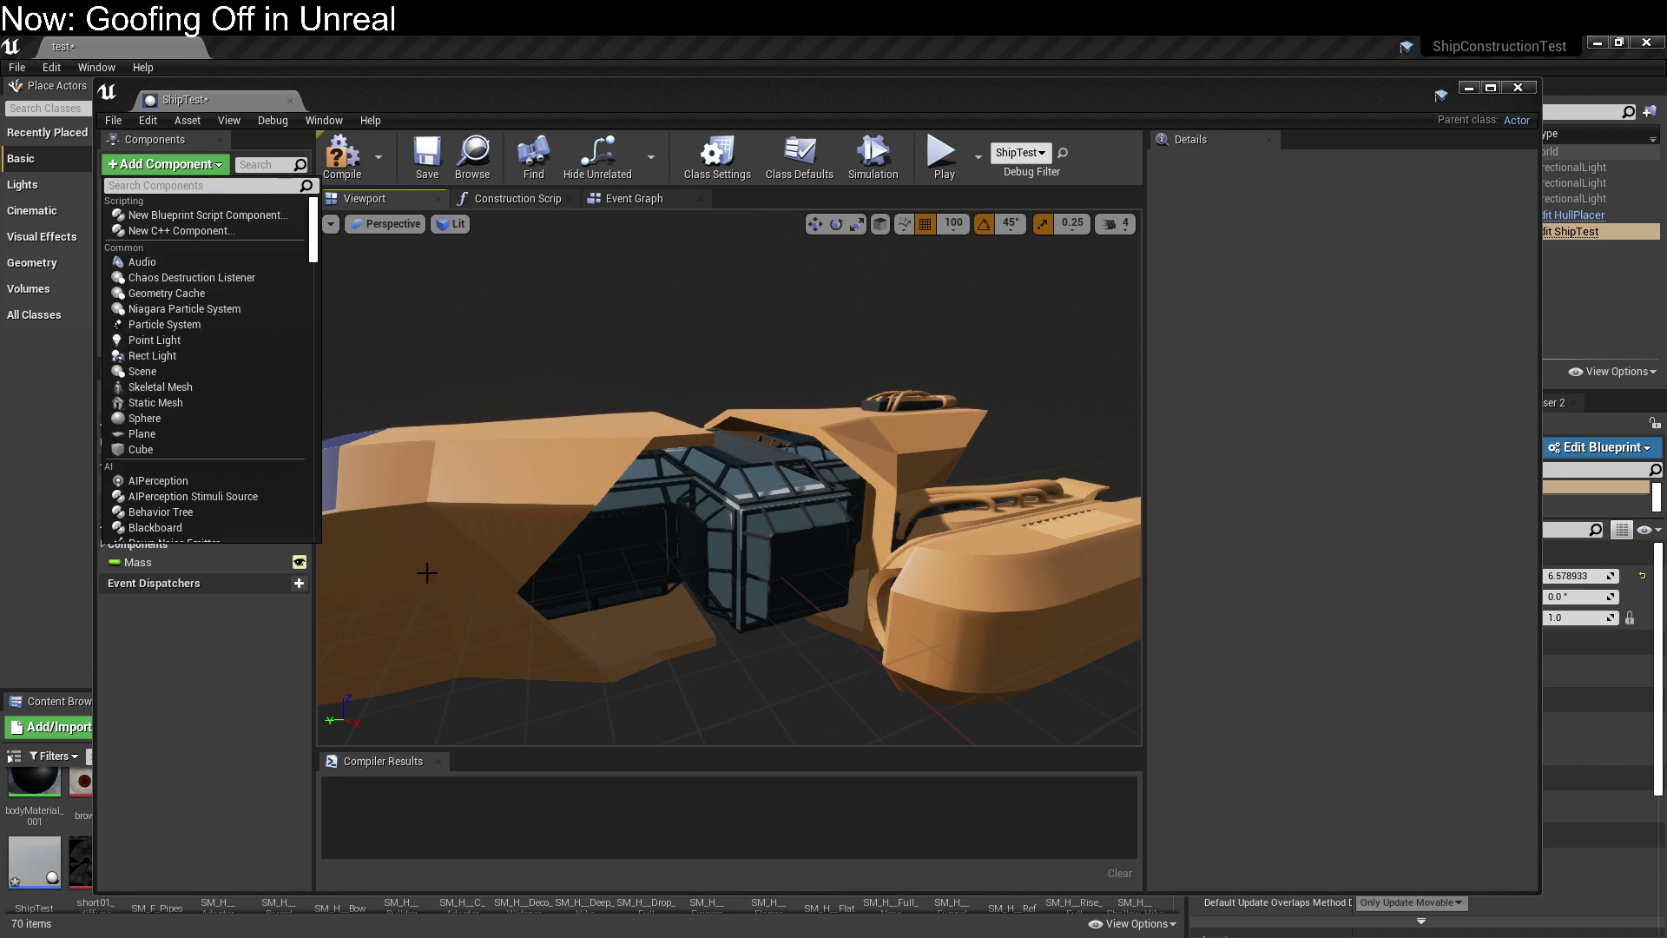
{"action": "left_click", "coordinate": [428, 675]}
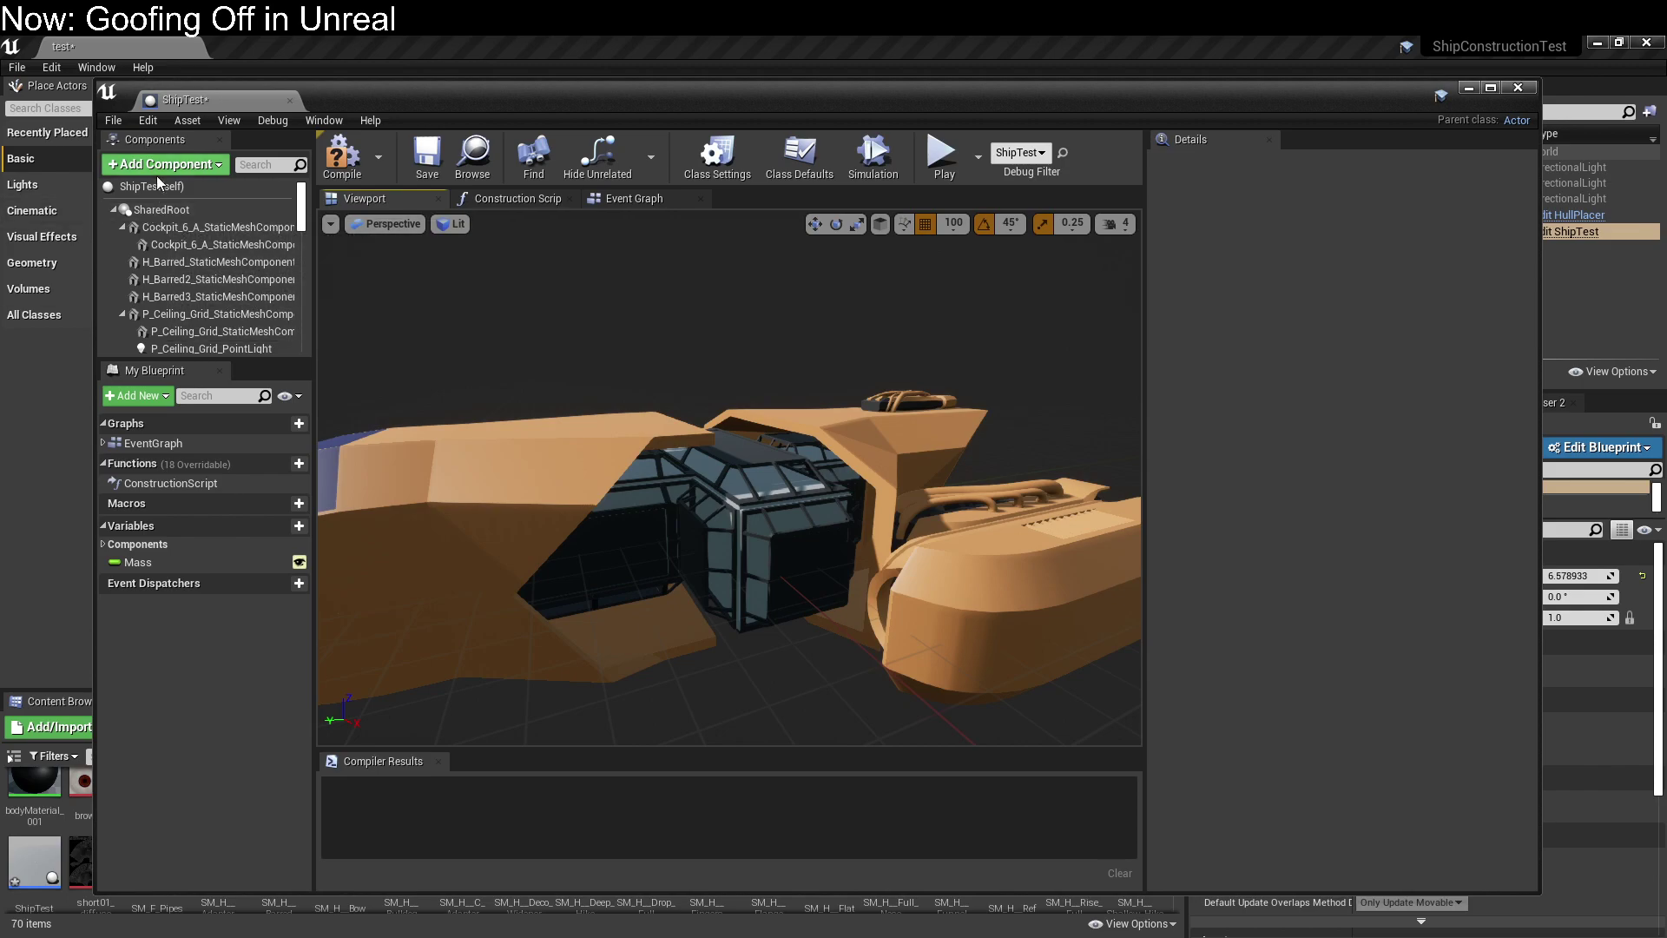
Review the addable component types, ShipTest's class defaults and the actions available for the SharedRoot component.
{"action": "left_click", "coordinate": [219, 164]}
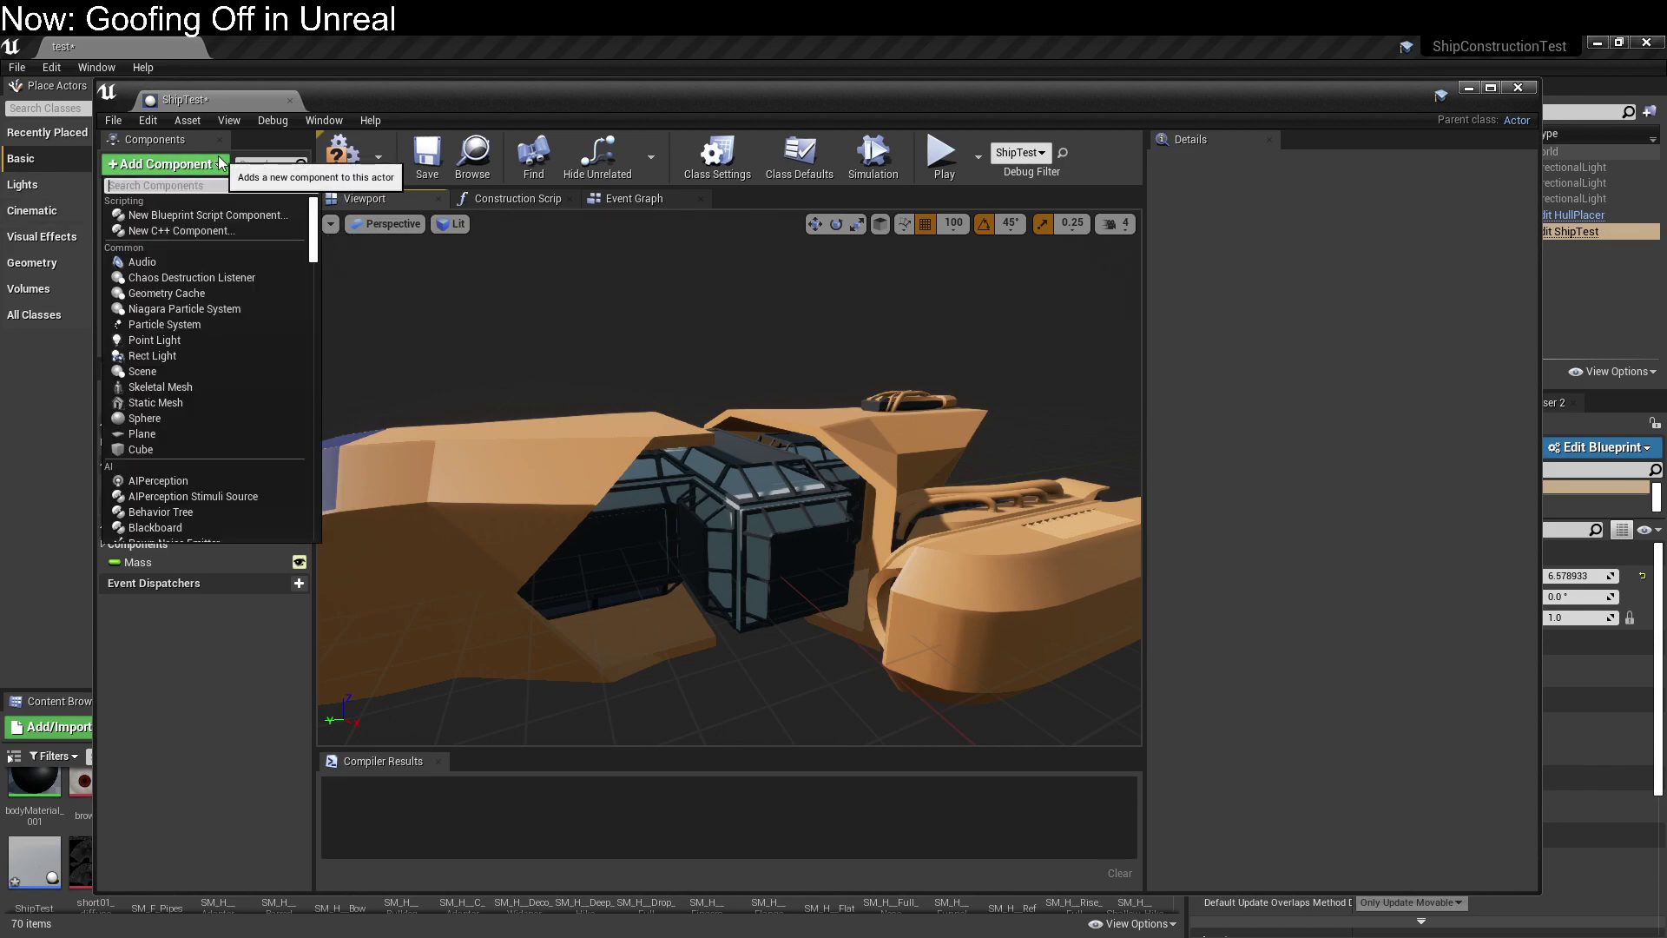
{"action": "left_click", "coordinate": [466, 300]}
{"action": "left_click", "coordinate": [190, 198]}
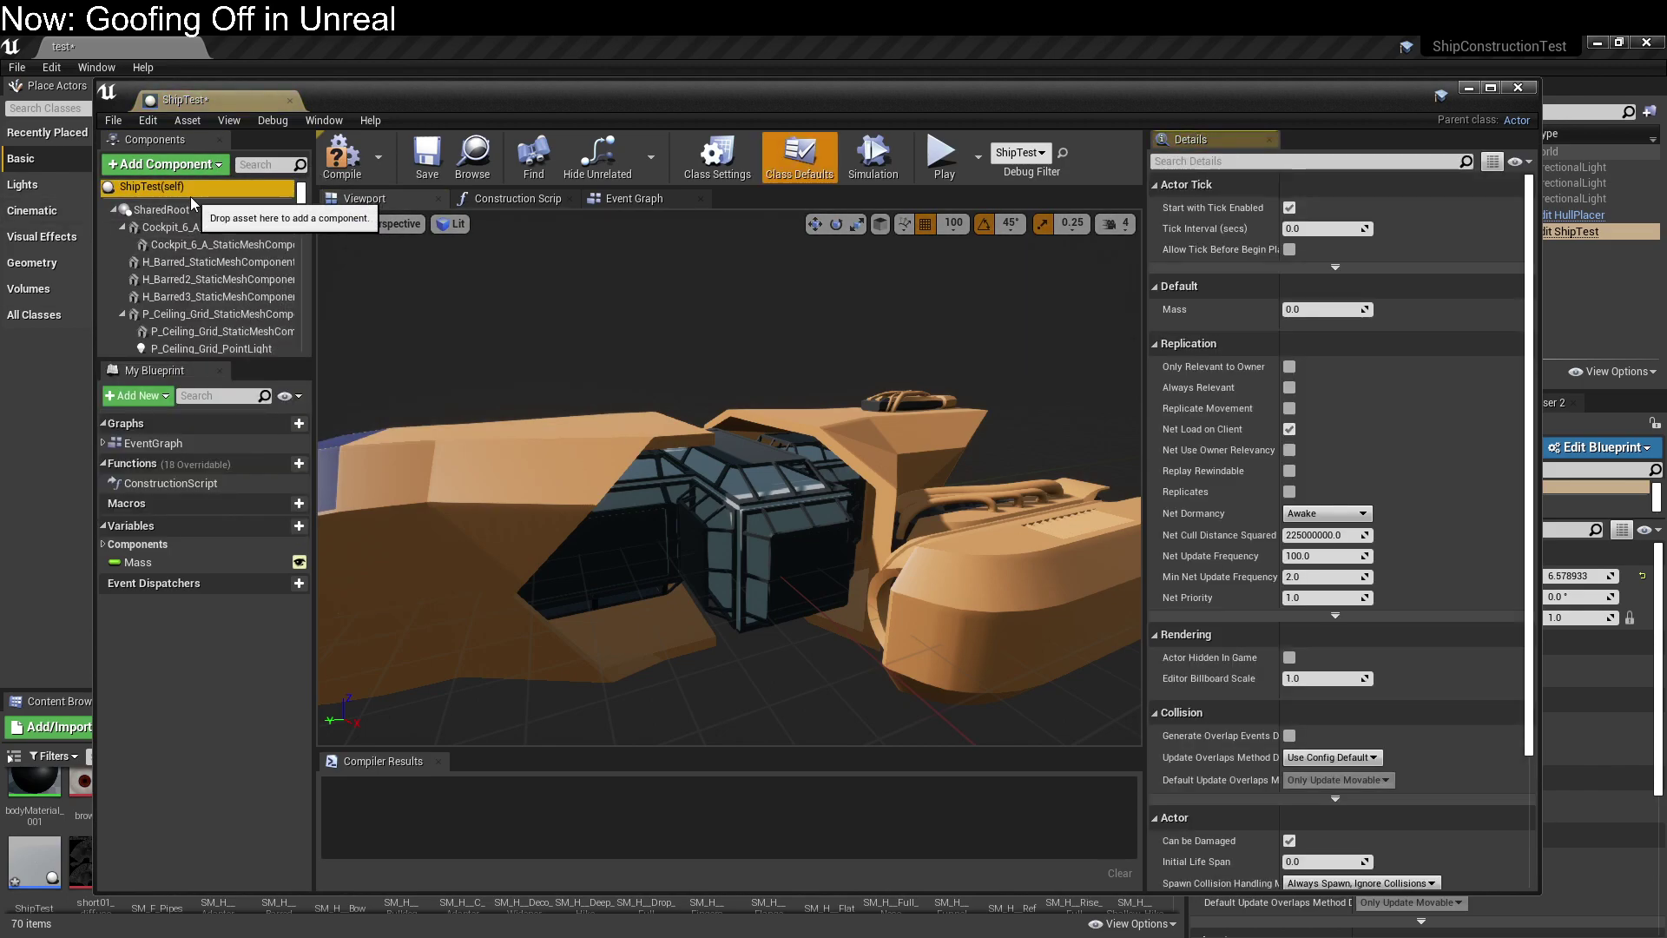
{"action": "right_click", "coordinate": [174, 207]}
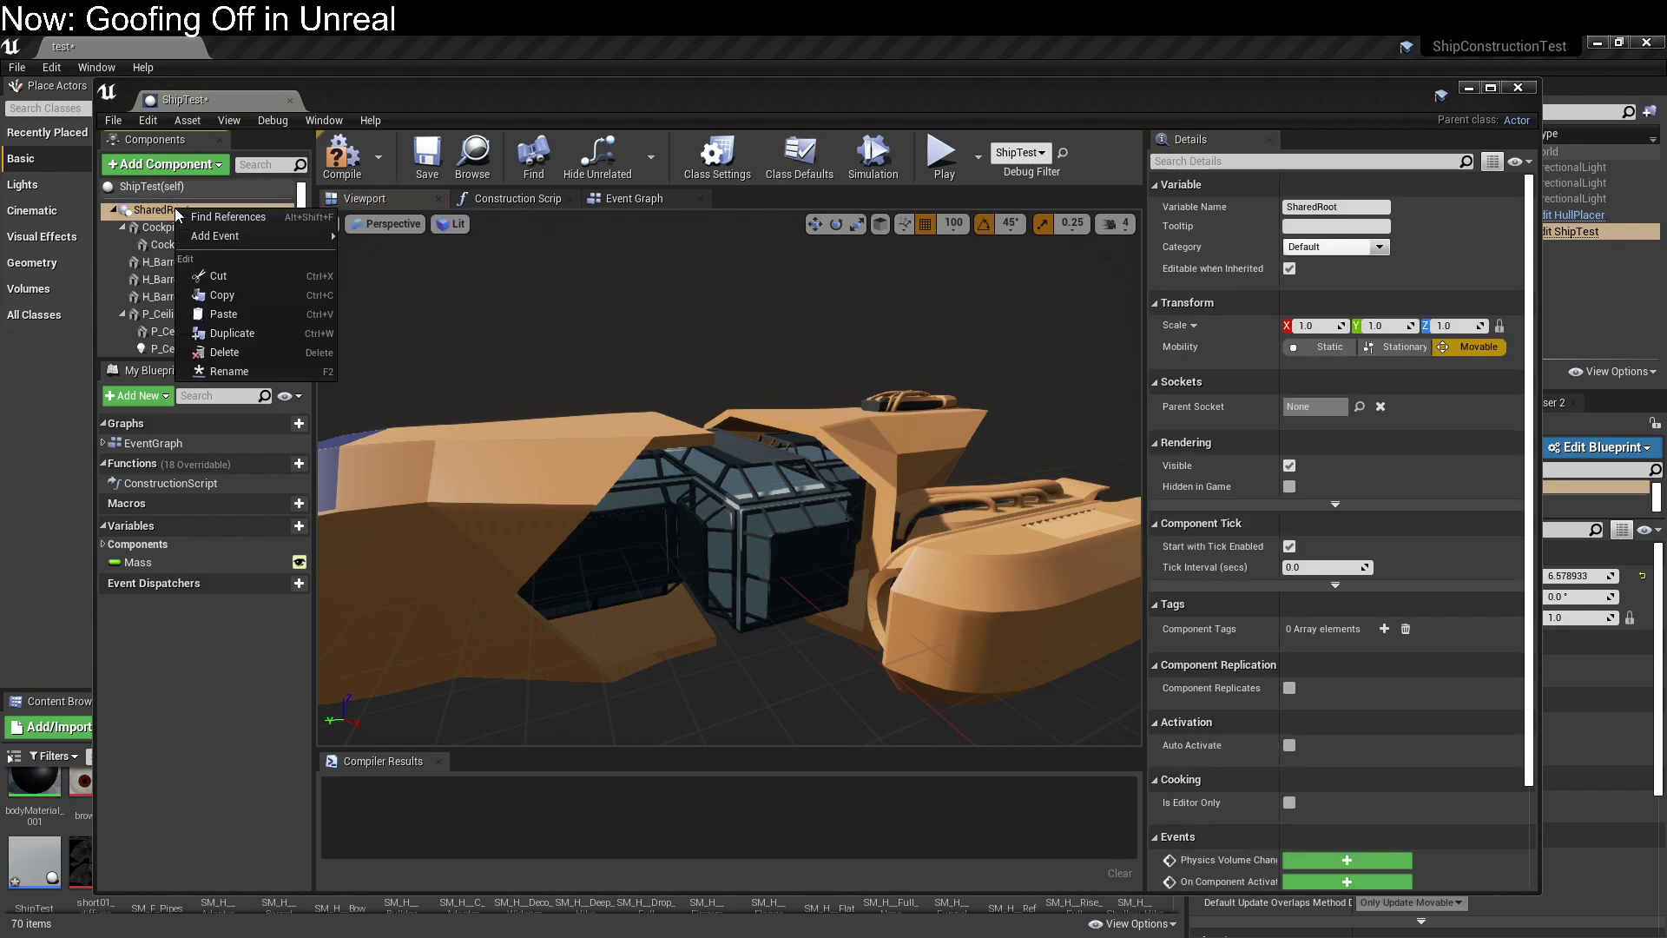
{"action": "mouse_move", "coordinate": [241, 231]}
{"action": "left_click", "coordinate": [611, 335]}
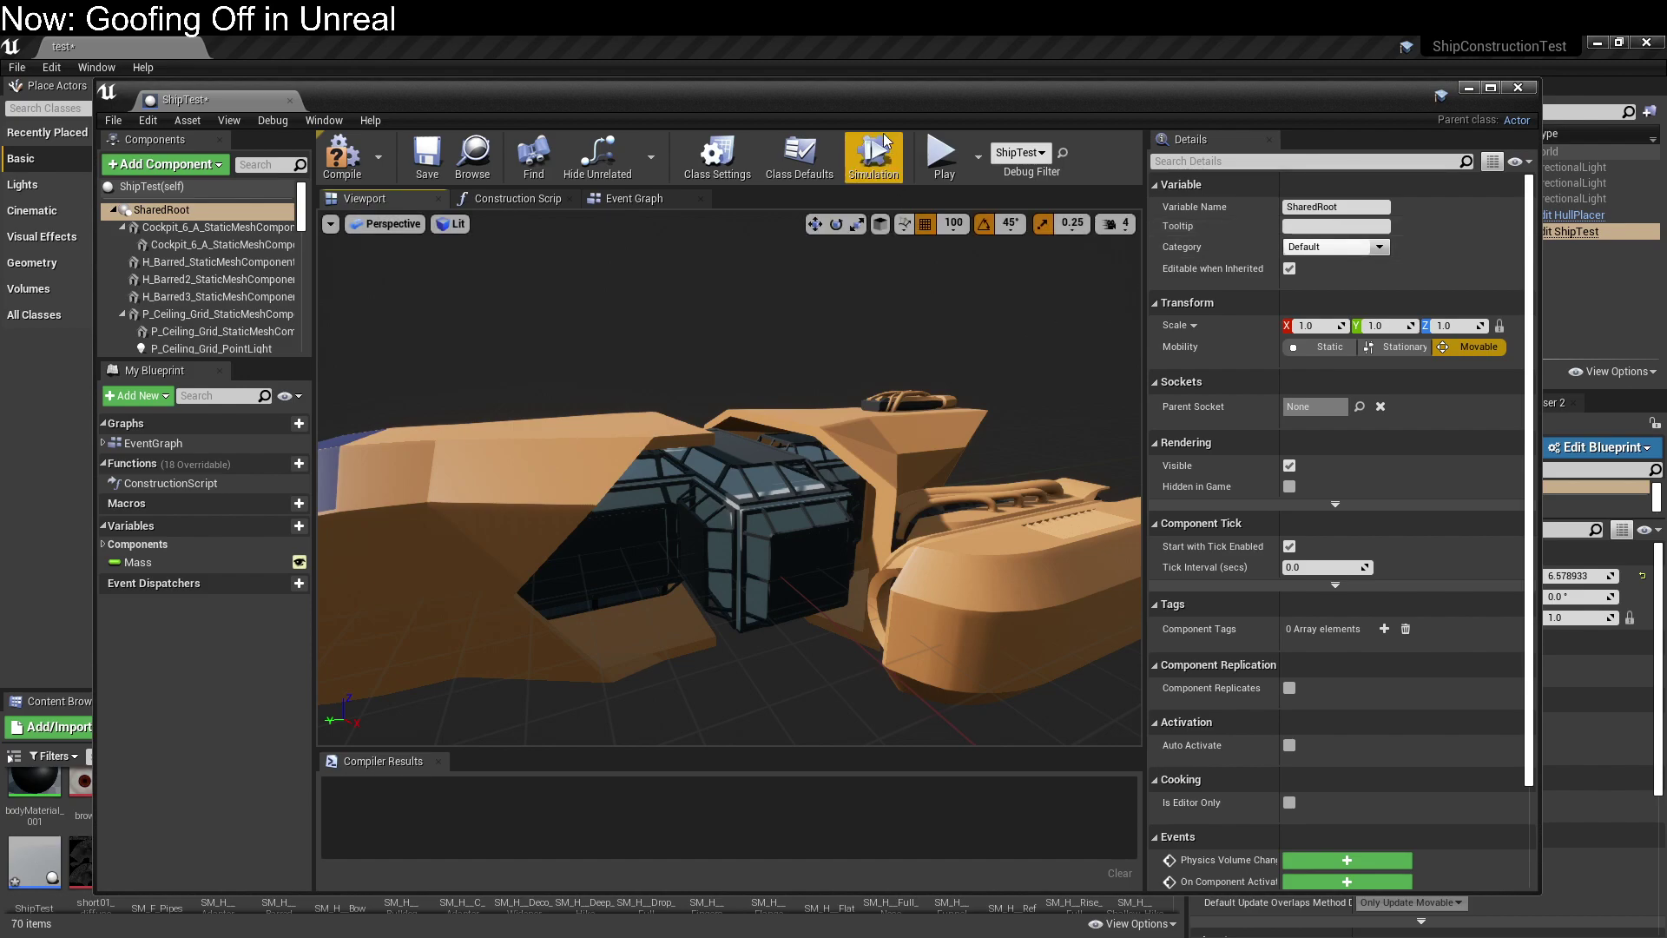
Add the ShipObjectTest blueprint from the Hulls folder to the ShipTest blueprint as a child actor component.
{"action": "left_click_drag", "start_coordinate": [888, 92], "coordinate": [754, 123]}
{"action": "key", "text": "alt+Tab"}
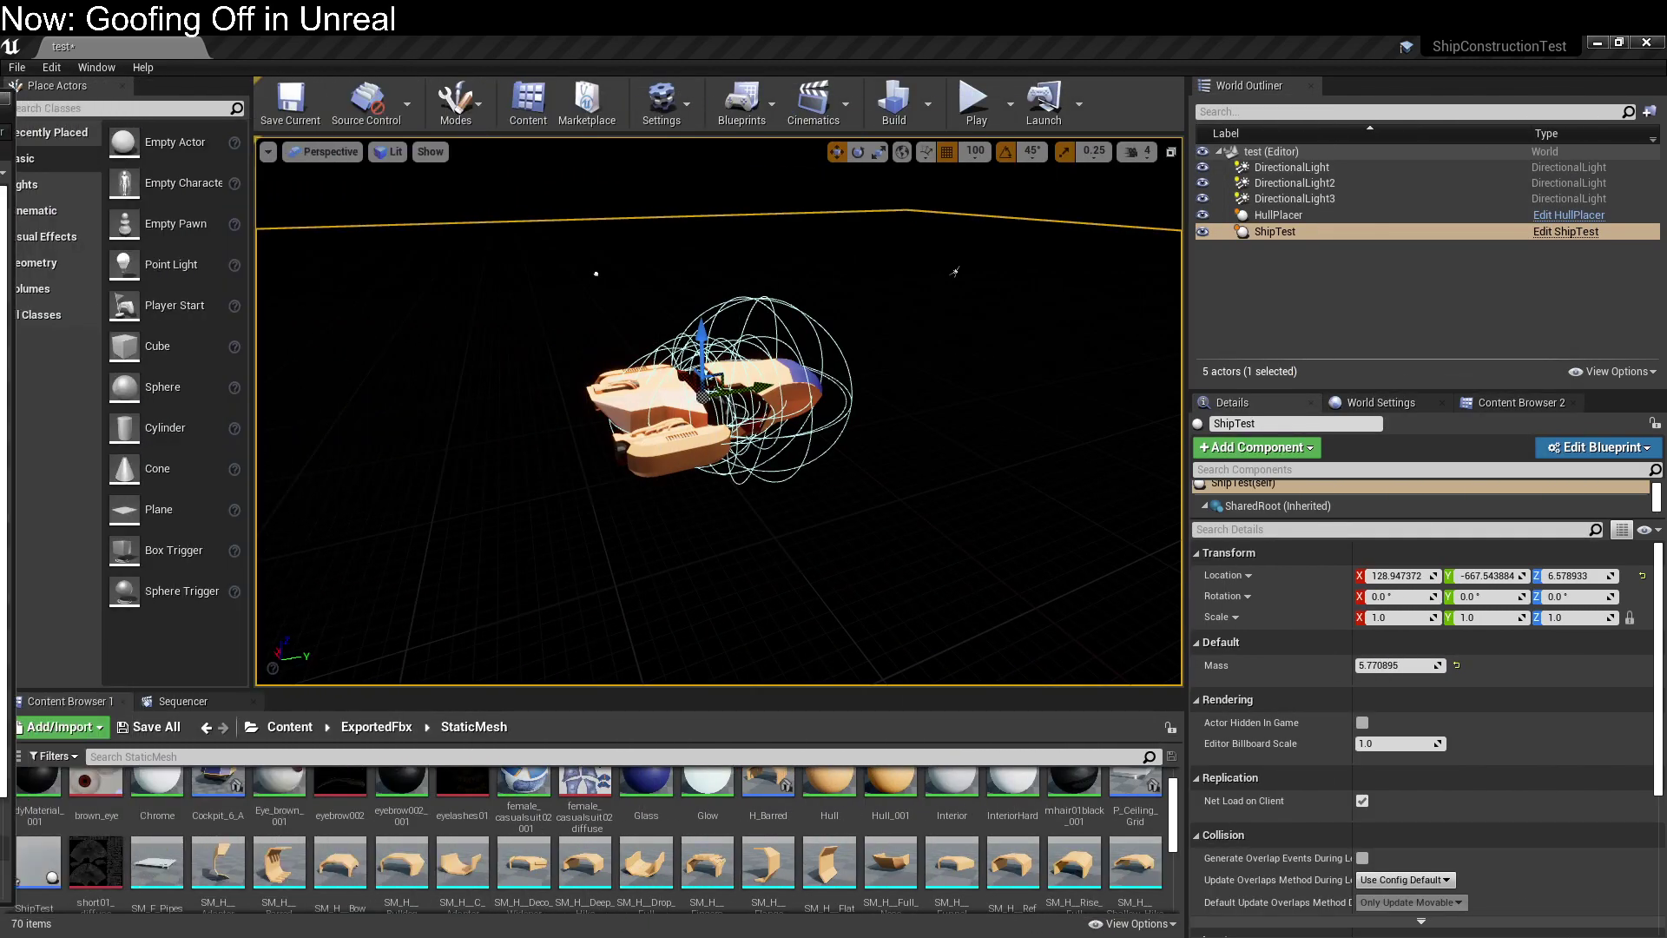
{"action": "left_click", "coordinate": [301, 734]}
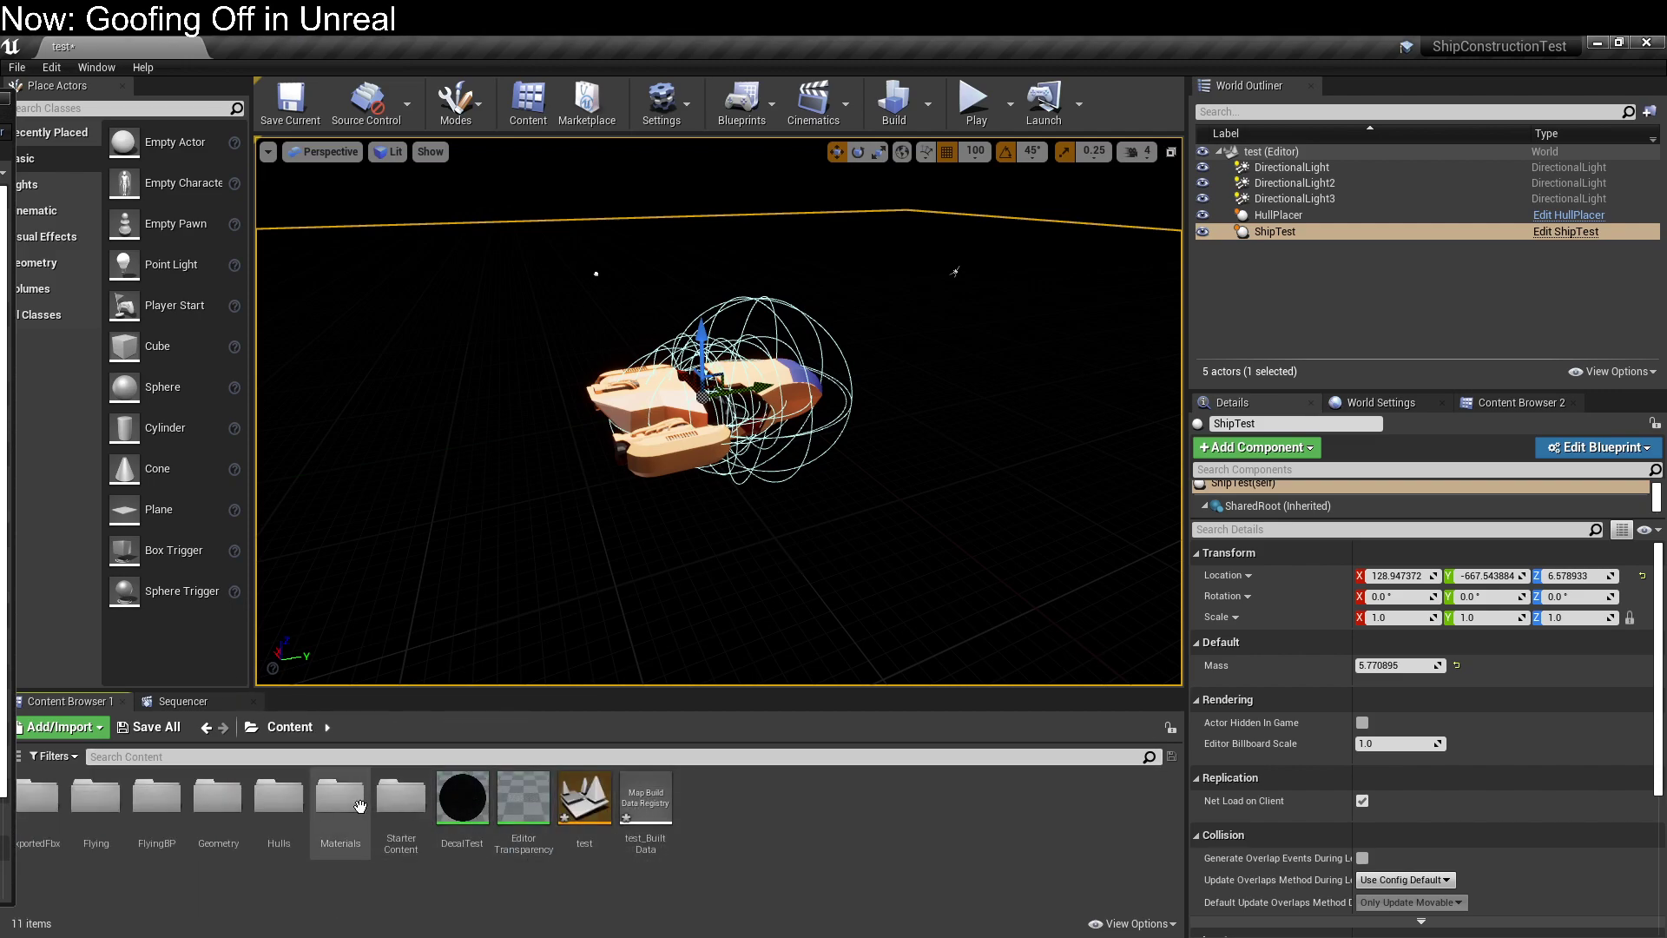
{"action": "left_click", "coordinate": [288, 803]}
{"action": "double_click", "coordinate": [287, 803]}
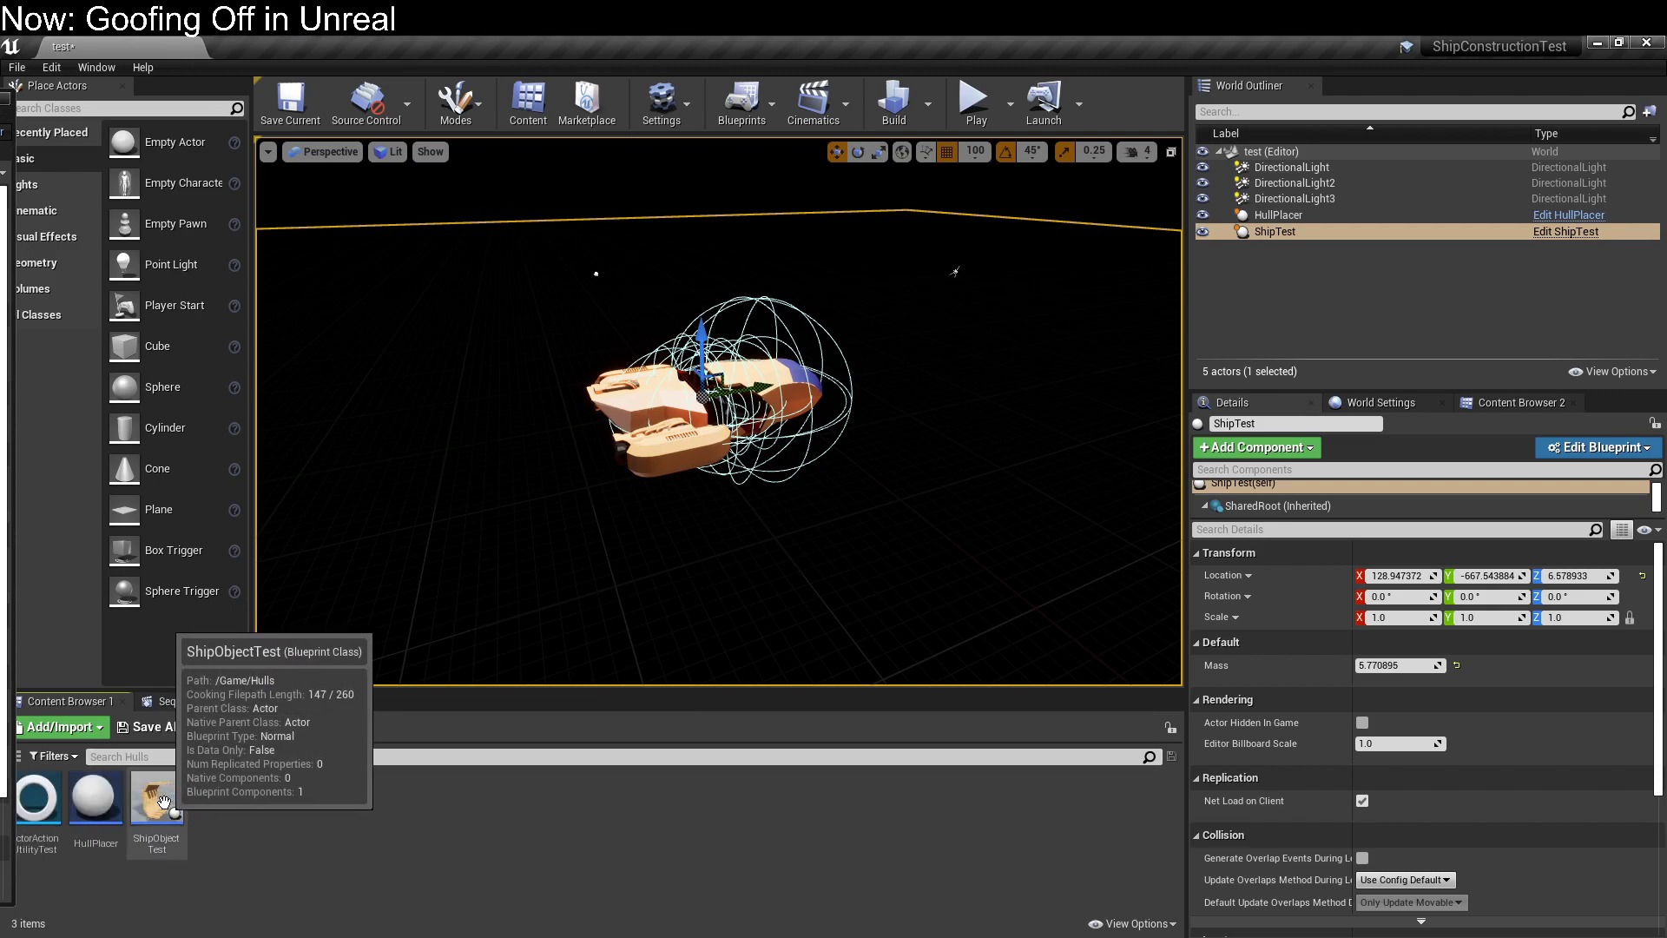
{"action": "left_click", "coordinate": [157, 803]}
{"action": "left_click_drag", "start_coordinate": [156, 803], "coordinate": [1275, 231]}
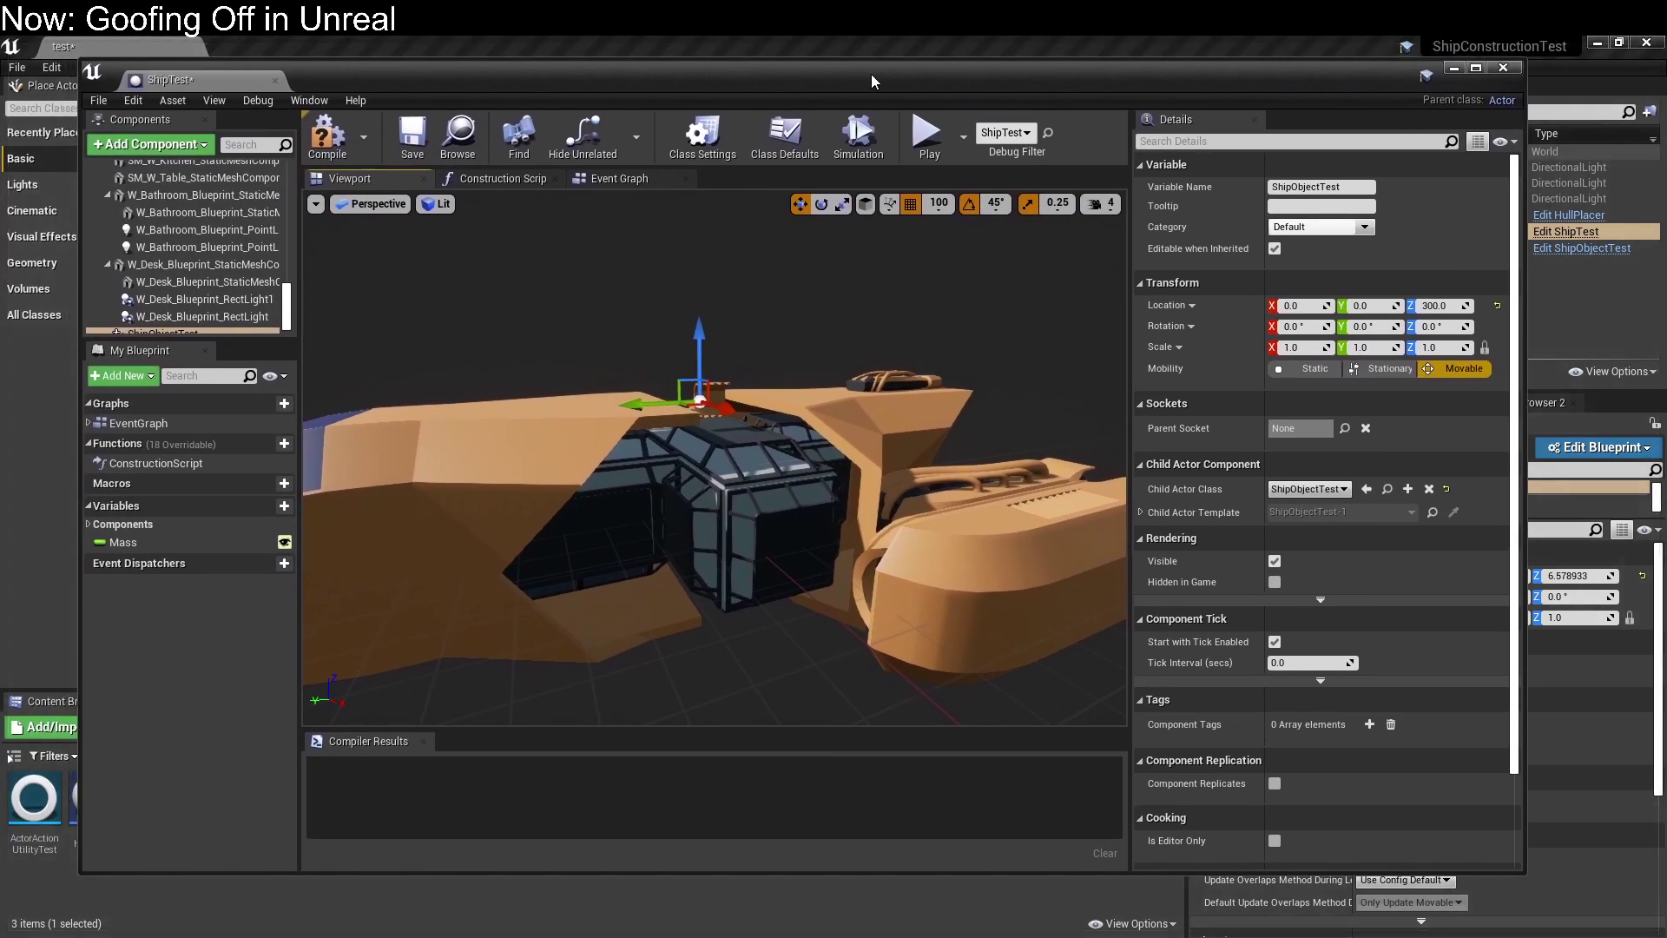
Maximize the ShipTest blueprint editor and dock a third Content Browser alongside its Details panel.
{"action": "double_click", "coordinate": [872, 74]}
{"action": "left_click", "coordinate": [228, 66]}
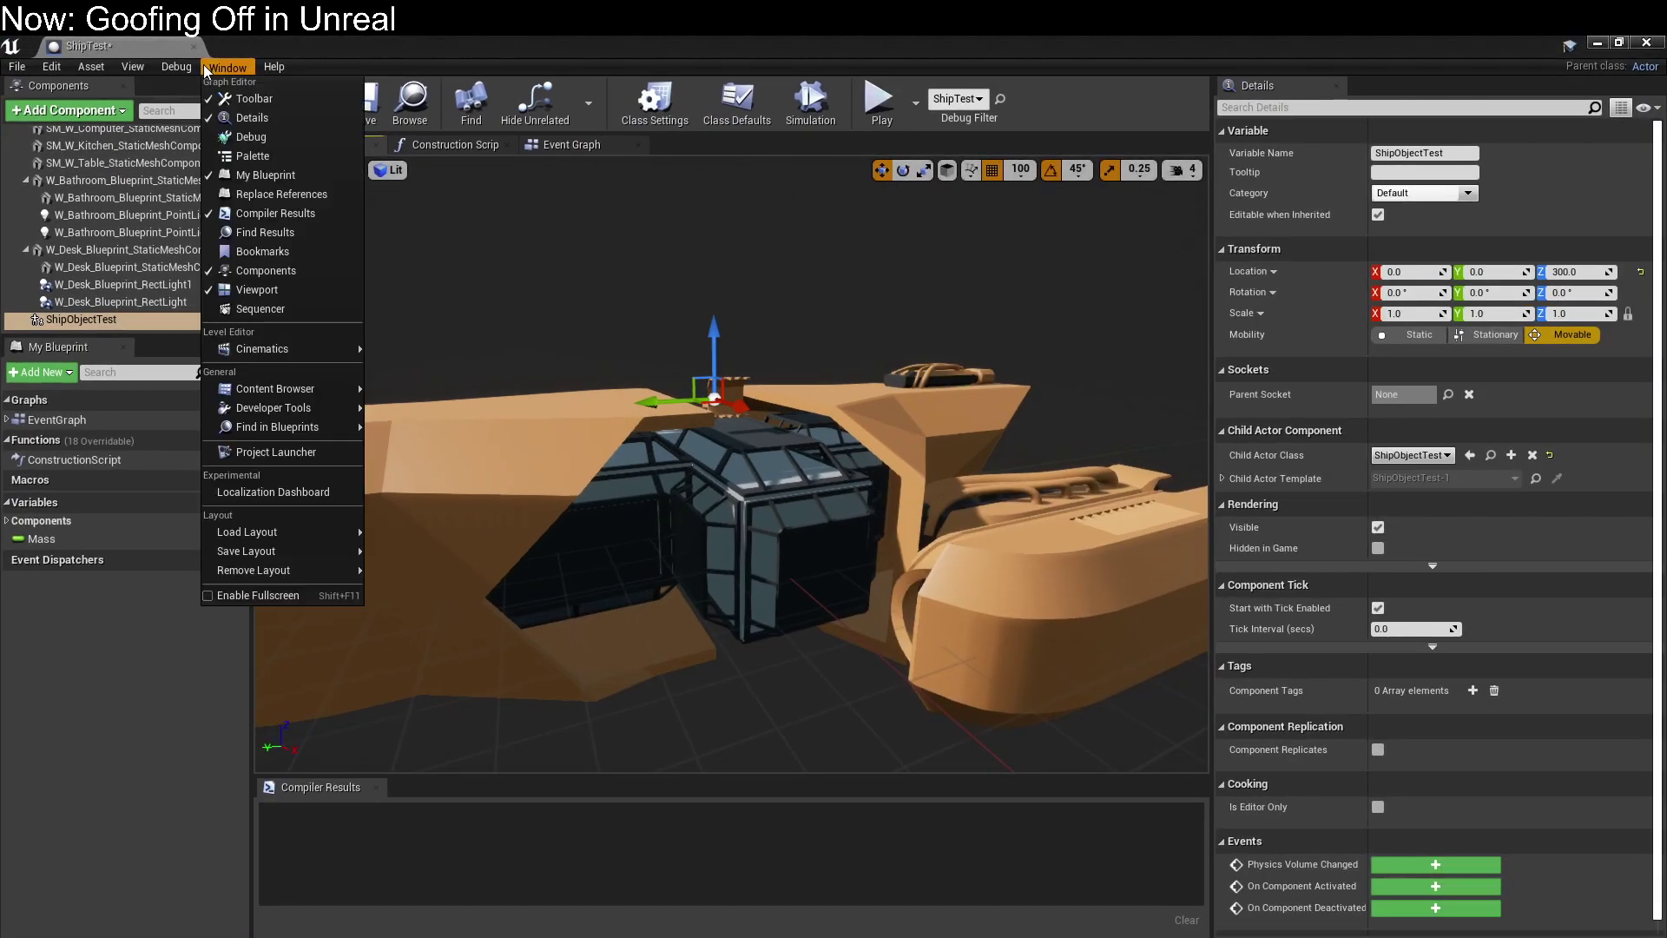
{"action": "mouse_move", "coordinate": [318, 390]}
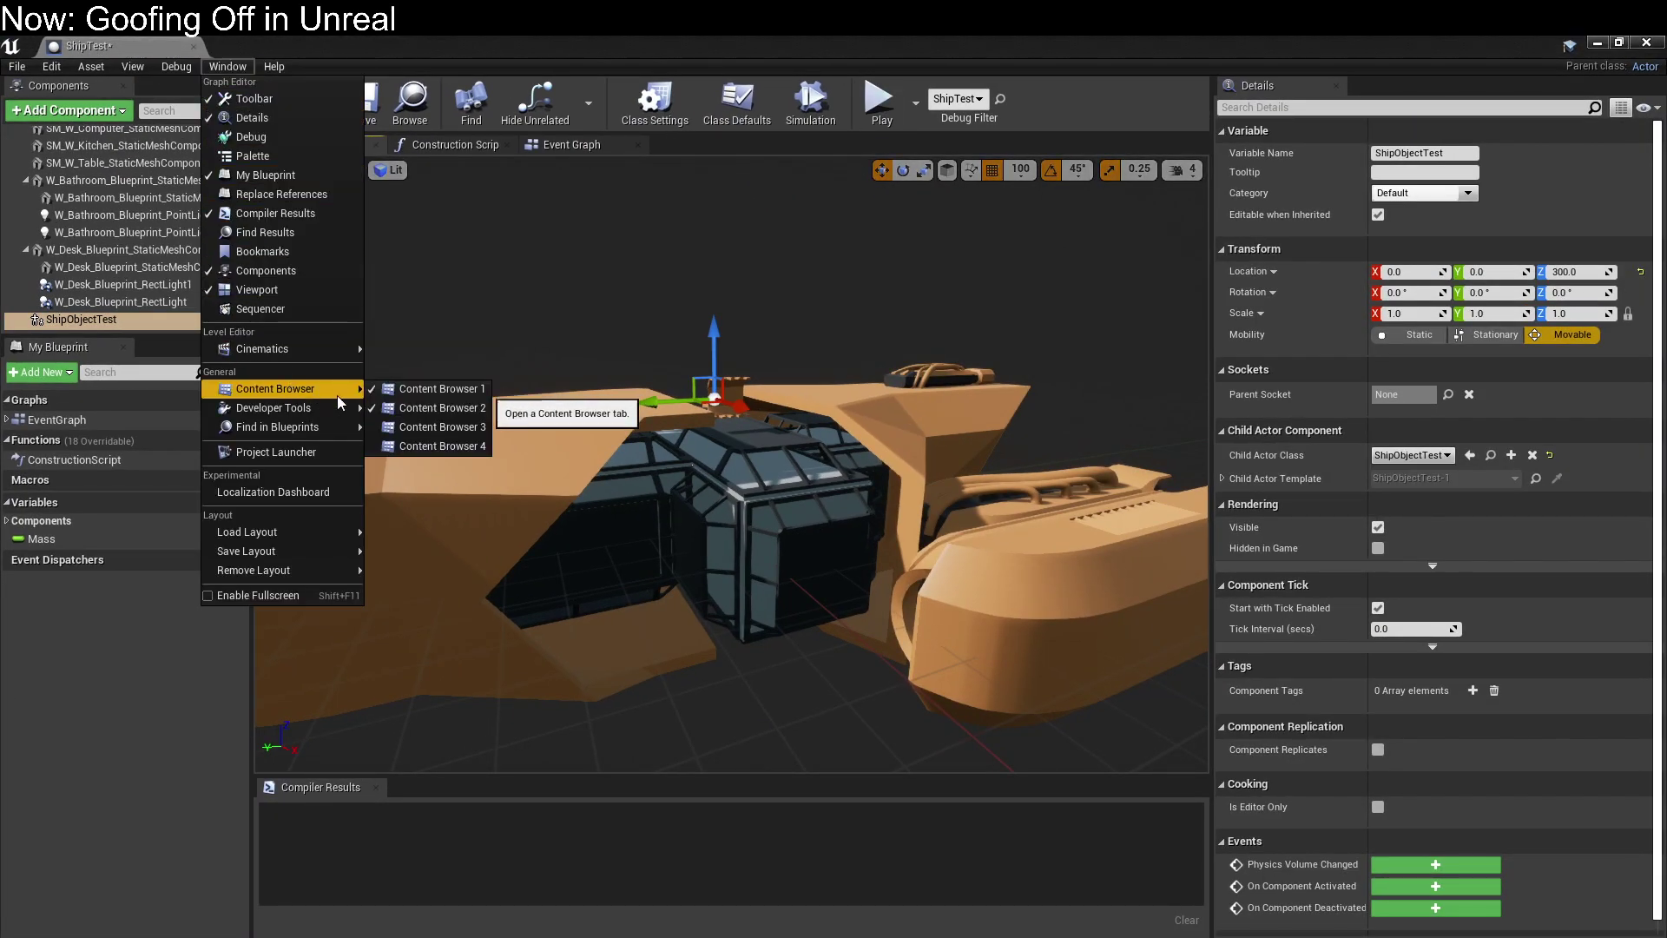
{"action": "left_click", "coordinate": [432, 423]}
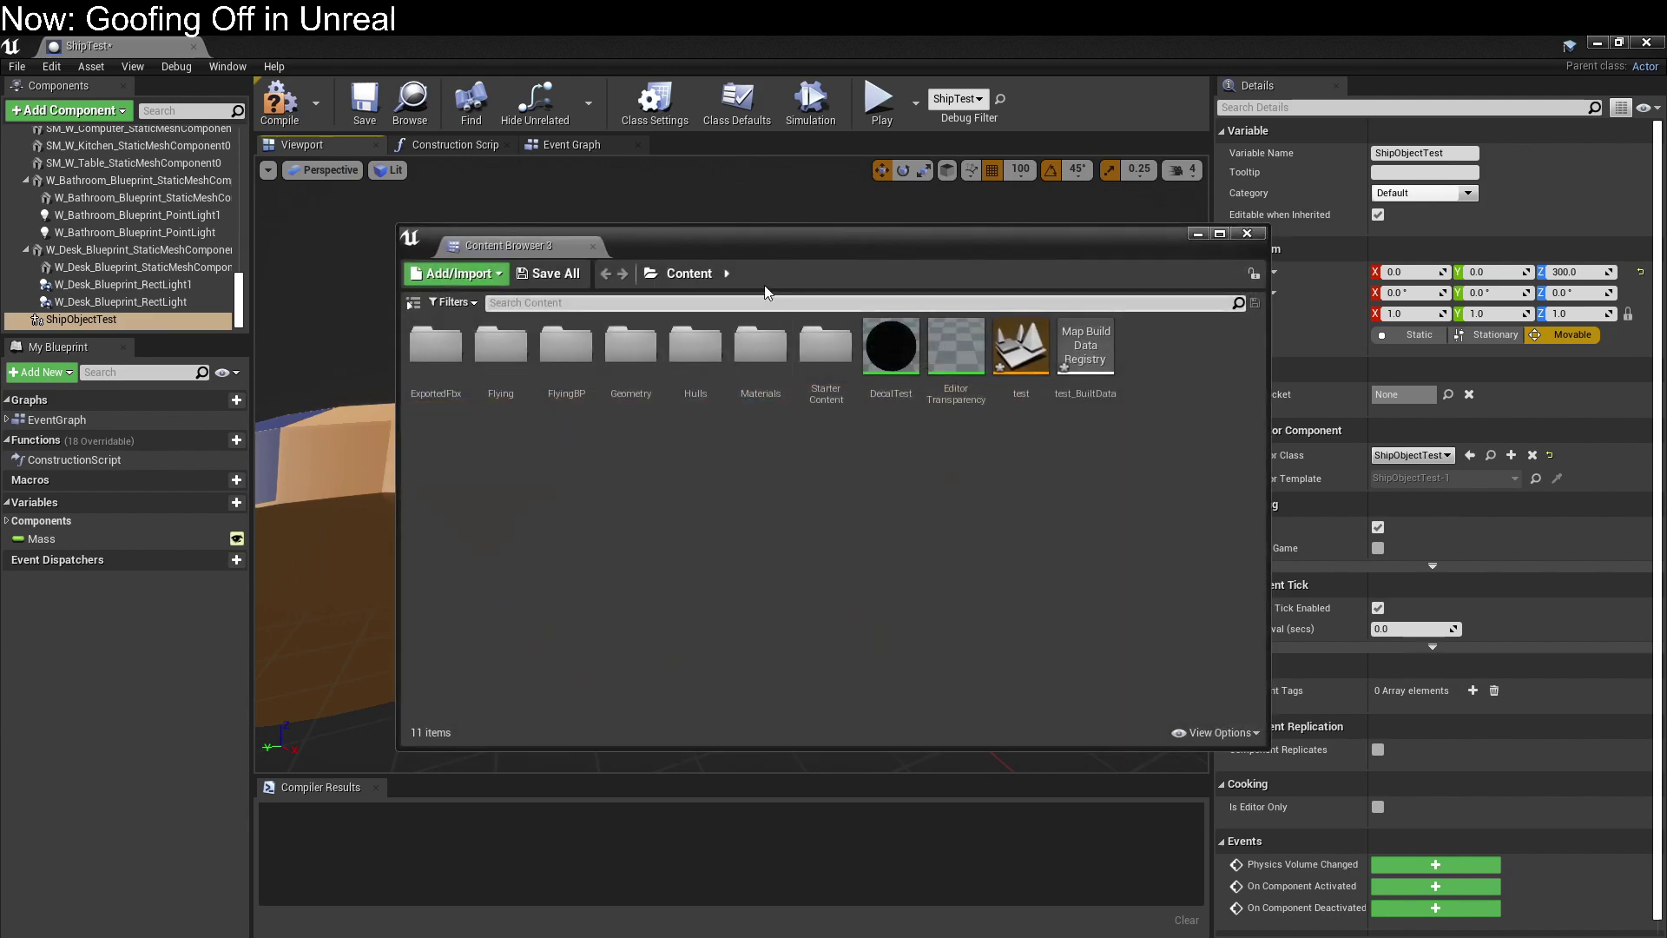
{"action": "left_click_drag", "start_coordinate": [525, 248], "coordinate": [1504, 91]}
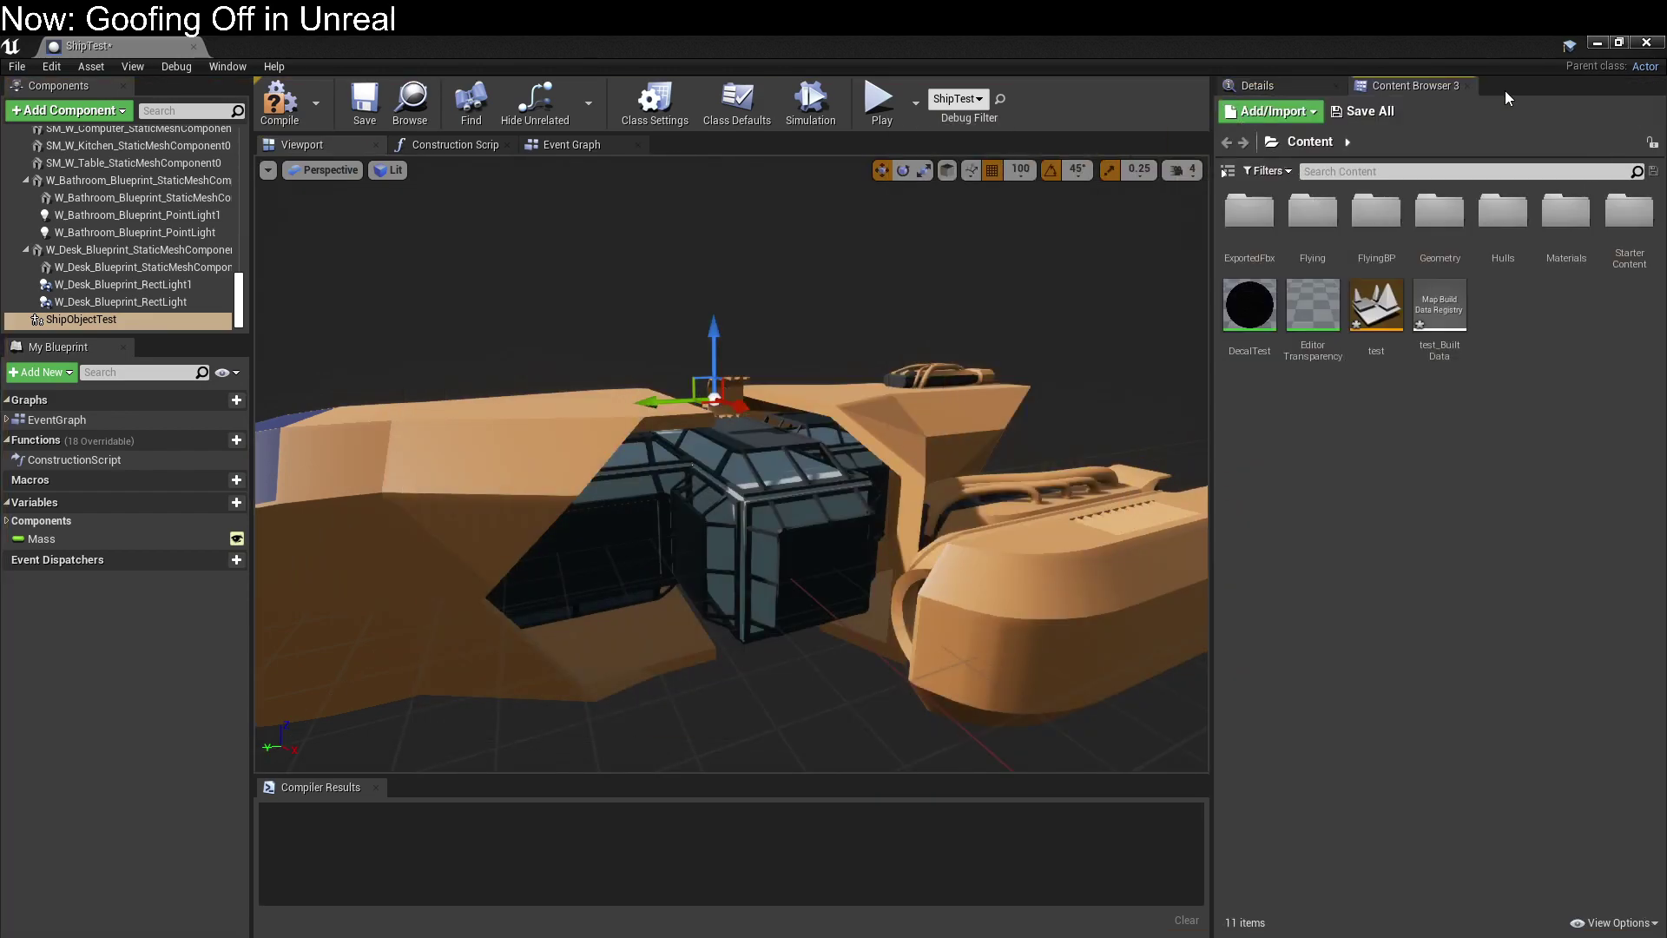
Rotate the ShipObjectTest component to 180°, -90°, 180° in X, Y and Z, and switch back to the move tool.
{"action": "left_click", "coordinate": [1279, 88]}
{"action": "left_click_drag", "start_coordinate": [767, 388], "coordinate": [711, 304], "text": "alt"}
{"action": "key", "text": "e"}
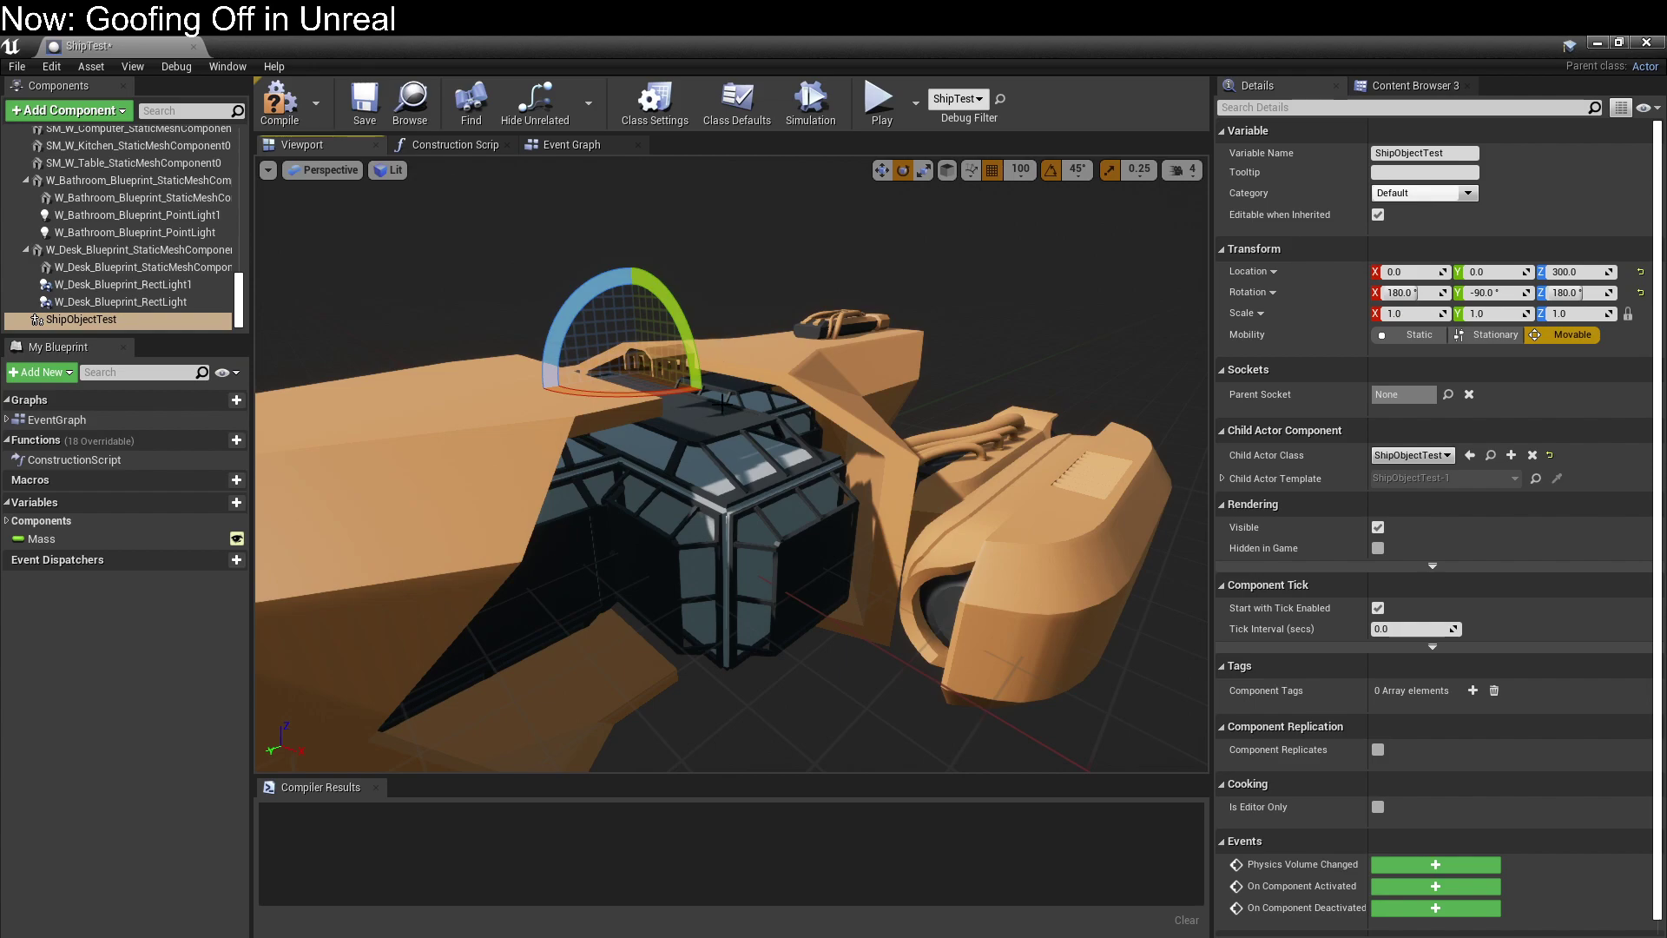
{"action": "key", "text": "w"}
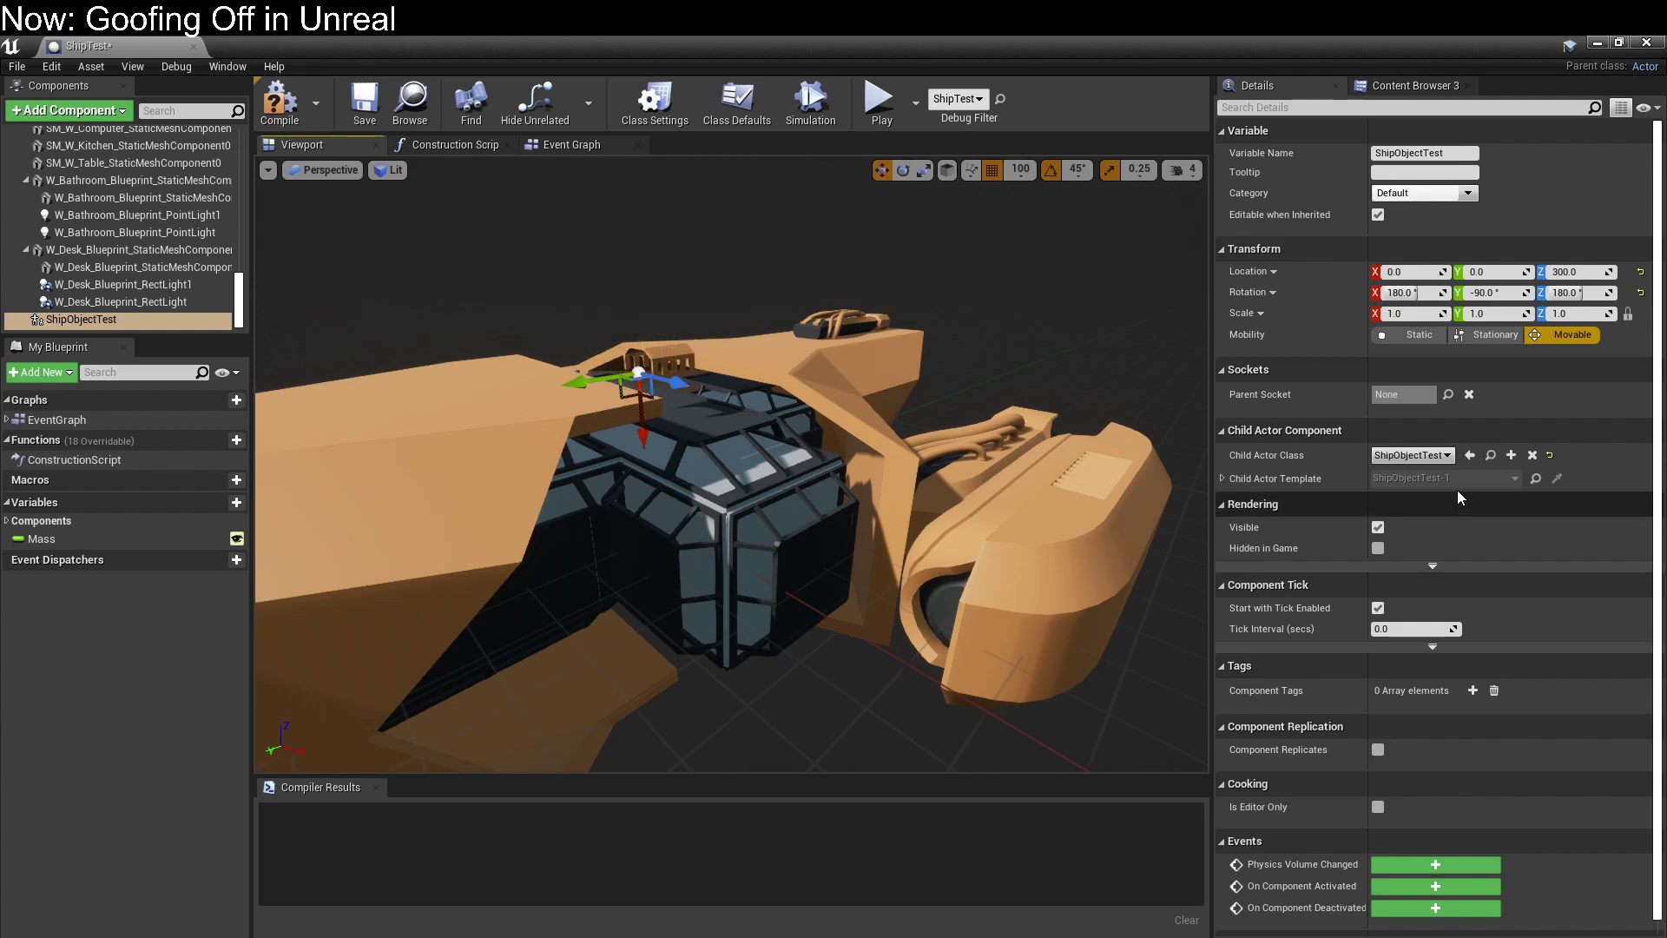
Scale the ShipObjectTest component uniformly, trying 12 before settling on 6 in X, Y and Z.
{"action": "left_click", "coordinate": [1406, 314]}
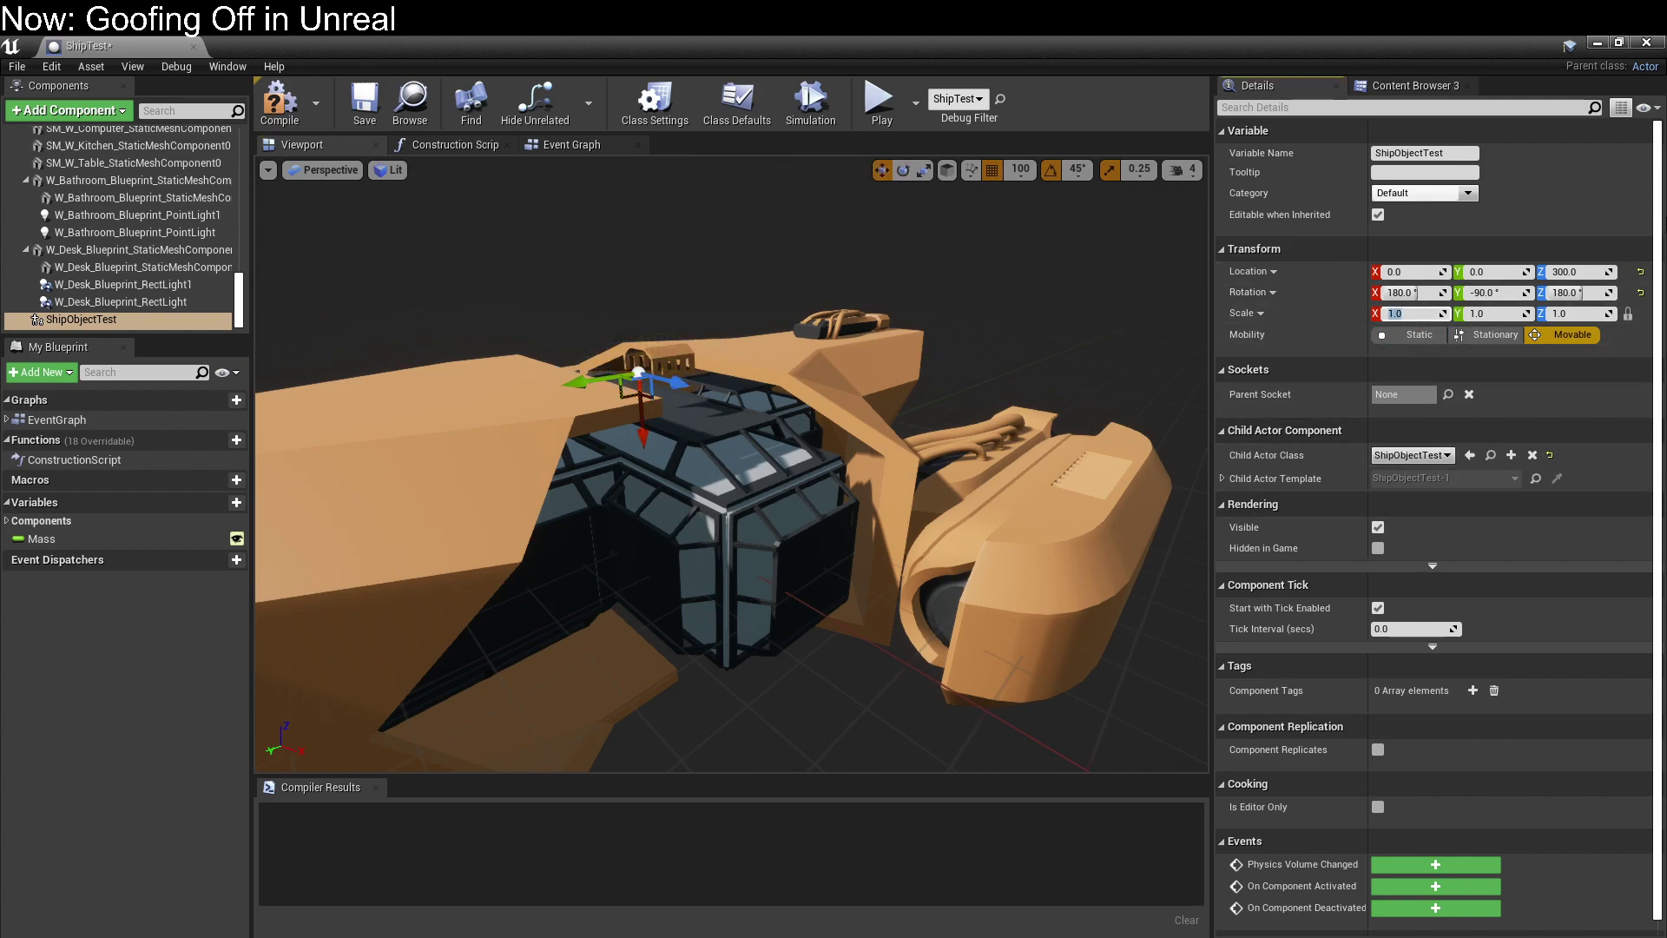
{"action": "type", "text": "6"}
{"action": "key", "text": "Tab"}
{"action": "key", "text": "Tab"}
{"action": "key", "text": "shift+Tab"}
{"action": "key", "text": "shift+Tab"}
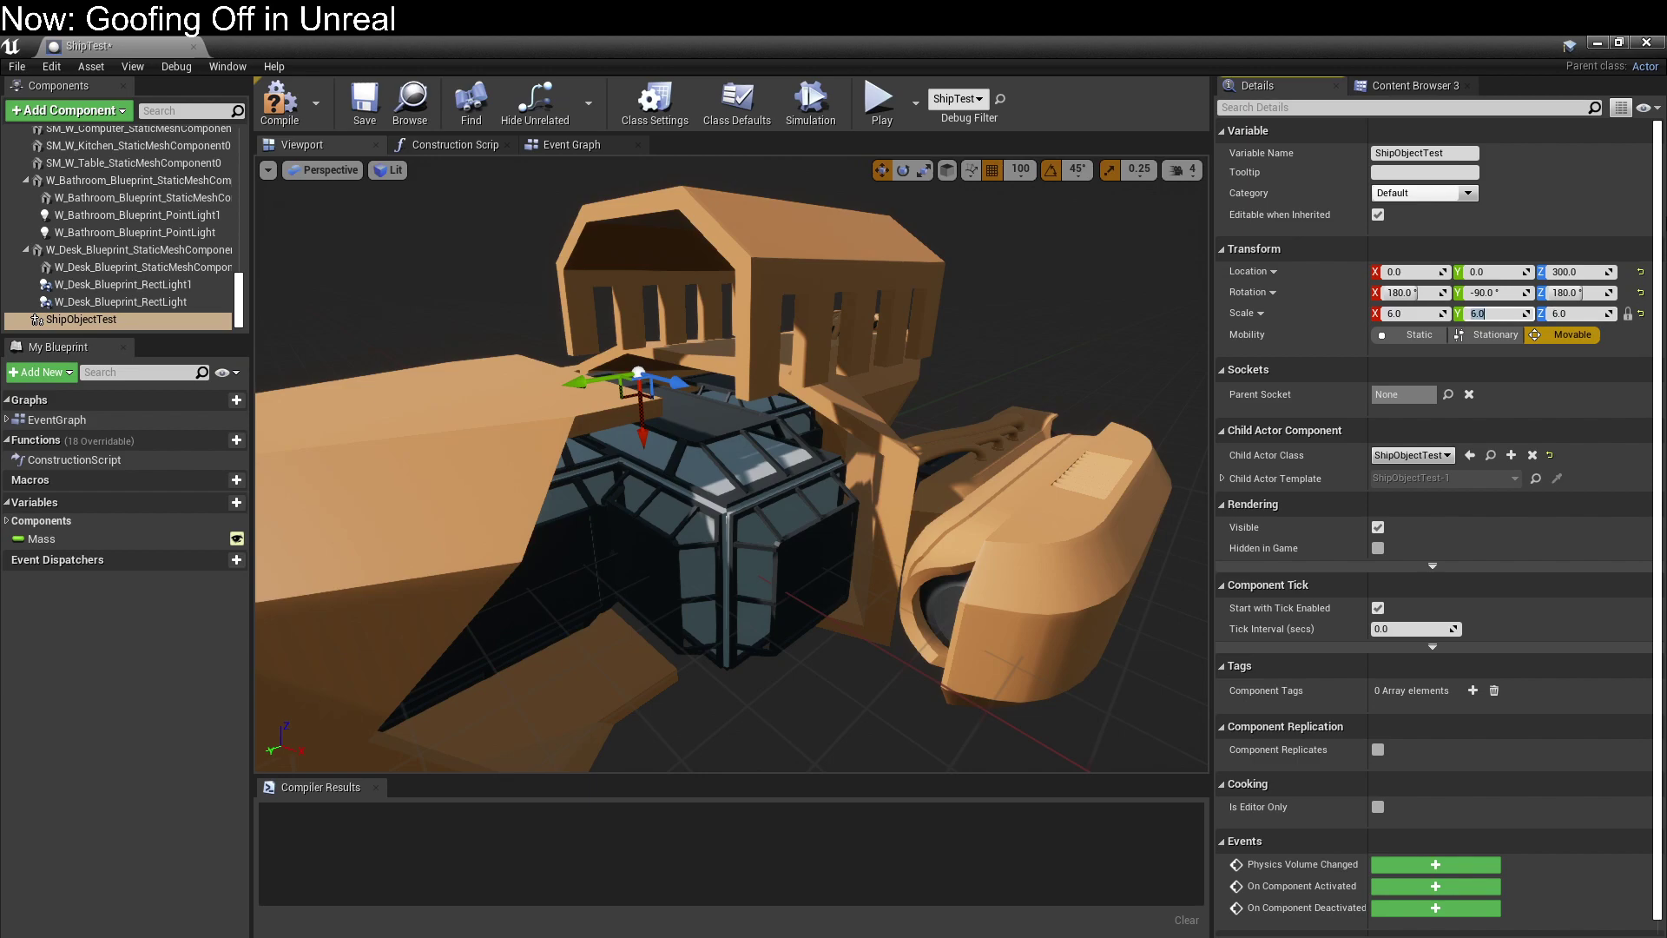
{"action": "key", "text": "Return"}
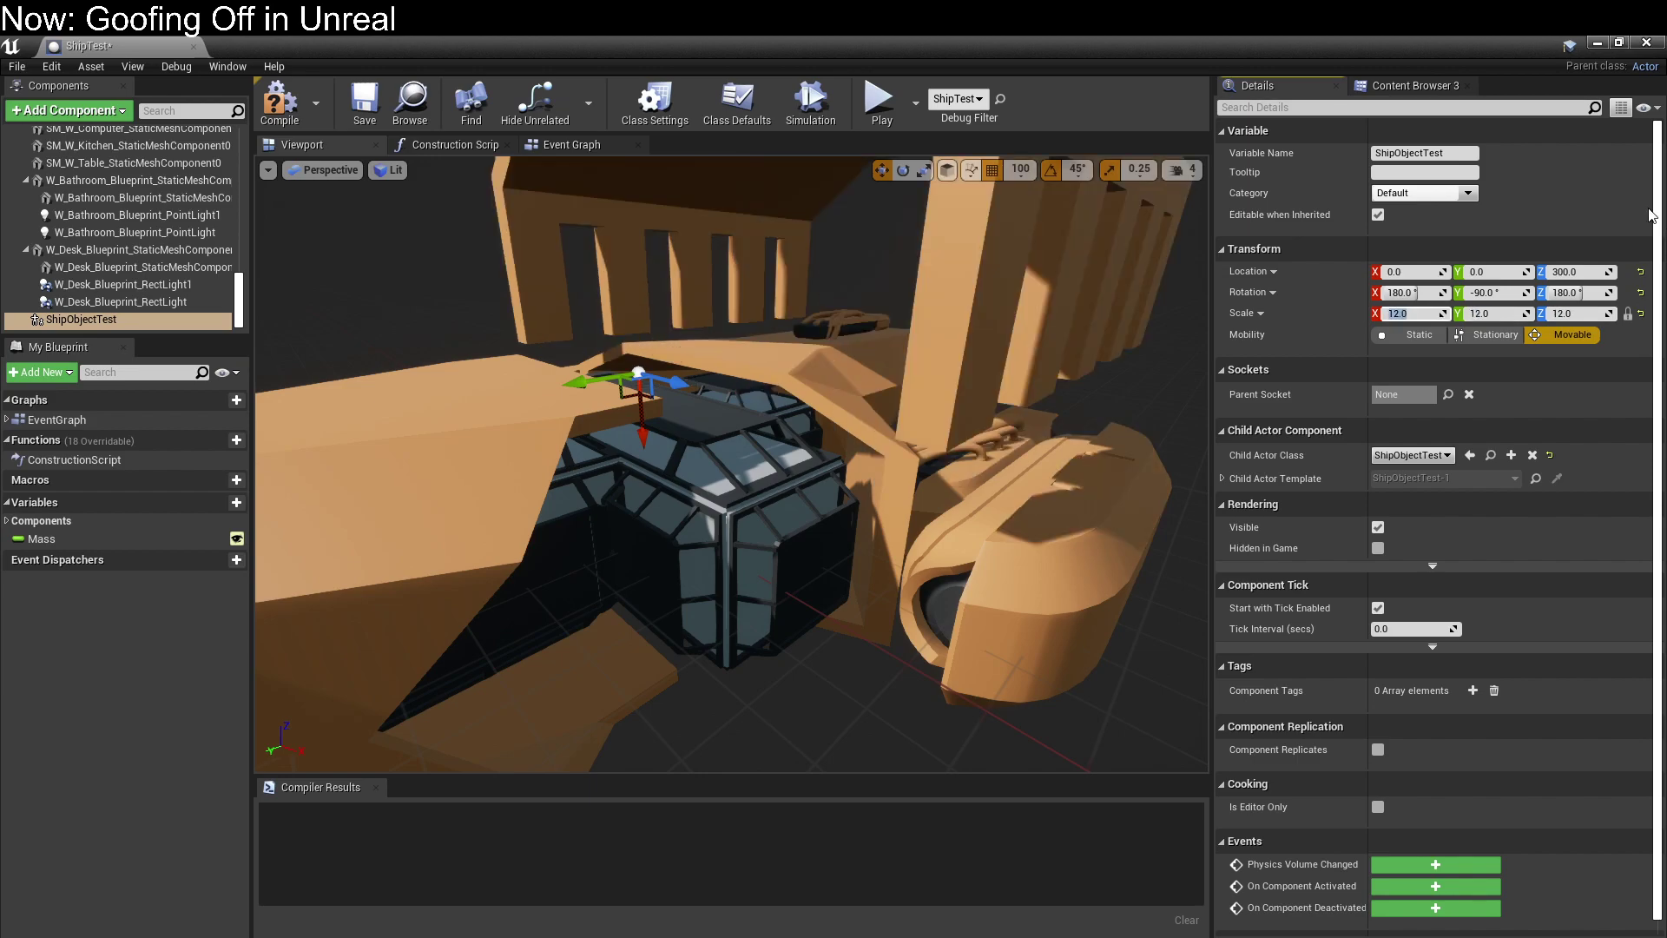
{"action": "type", "text": "6"}
{"action": "key", "text": "Tab"}
{"action": "type", "text": "6"}
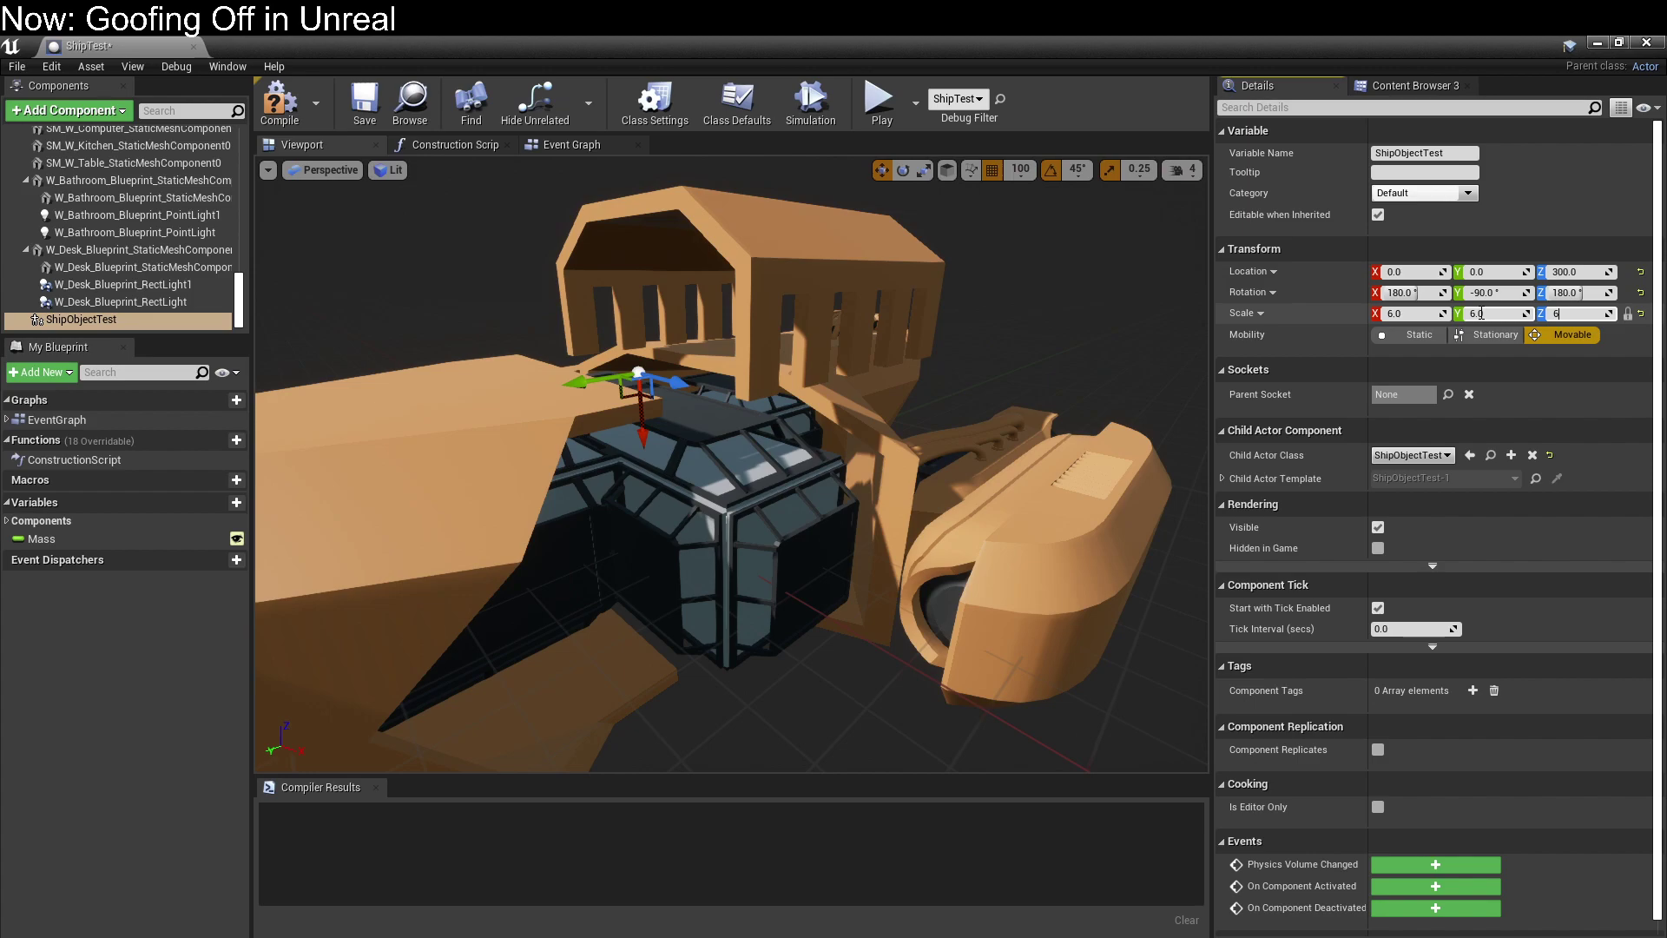
Set the ShipObjectTest component's scale non-uniformly to 6 in X, 6 in Y and 12 in Z.
{"action": "left_click", "coordinate": [1404, 315]}
{"action": "type", "text": "12"}
{"action": "key", "text": "Return"}
{"action": "left_click", "coordinate": [1433, 315]}
{"action": "type", "text": "6"}
{"action": "key", "text": "Tab"}
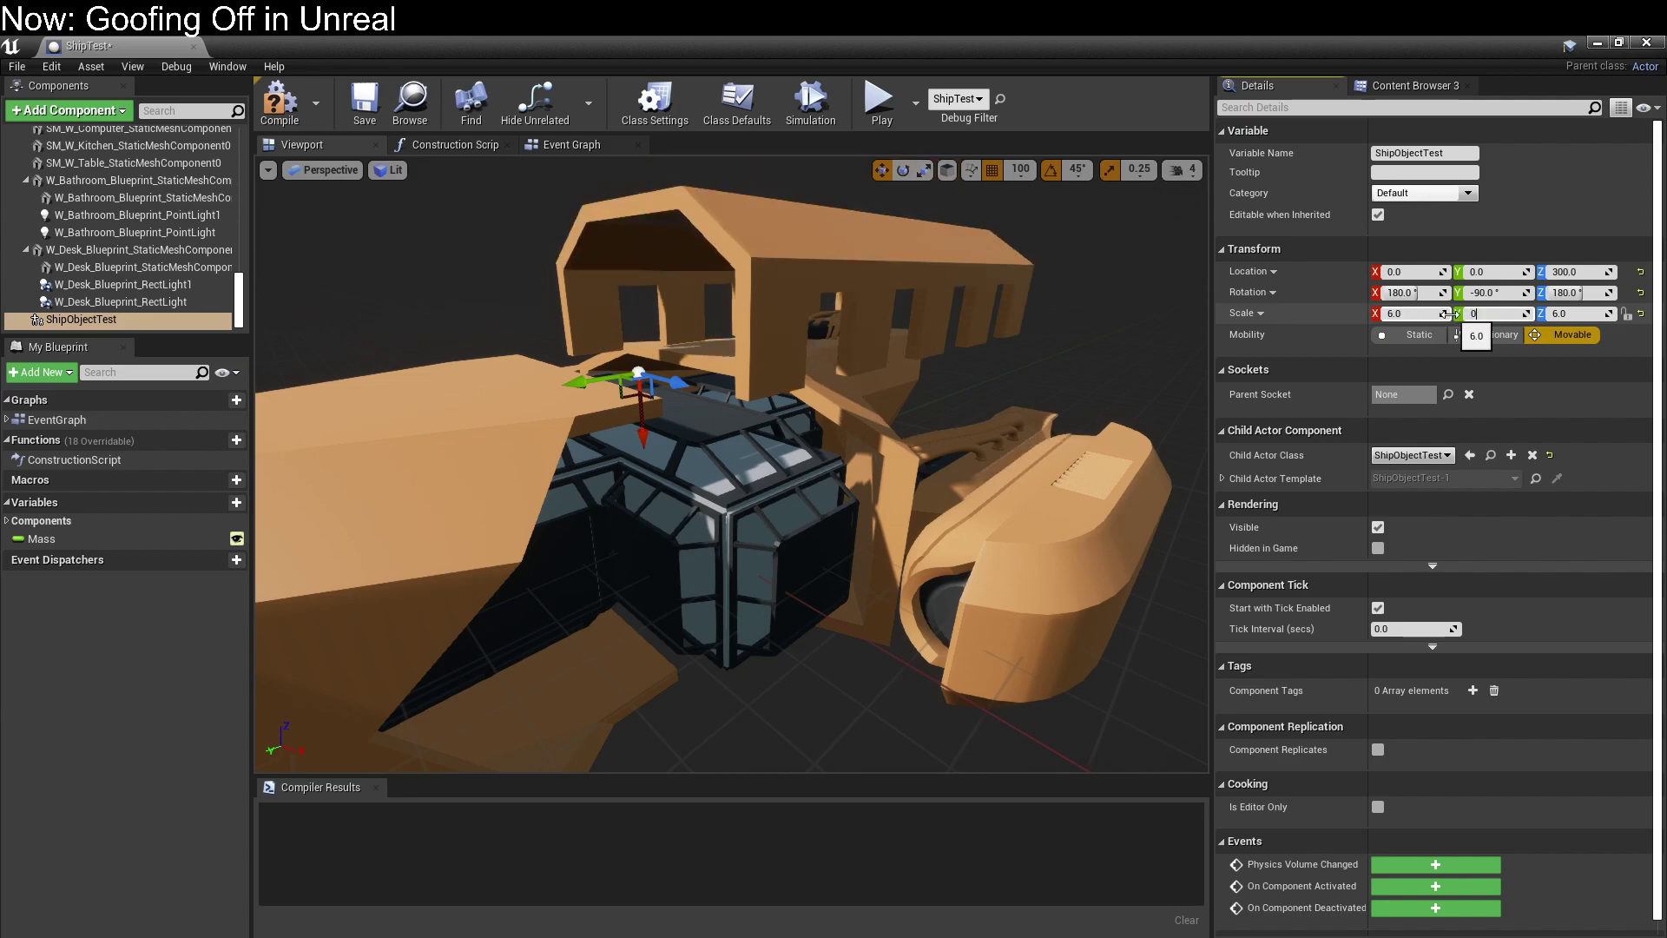
{"action": "type", "text": "6."}
{"action": "key", "text": "Tab"}
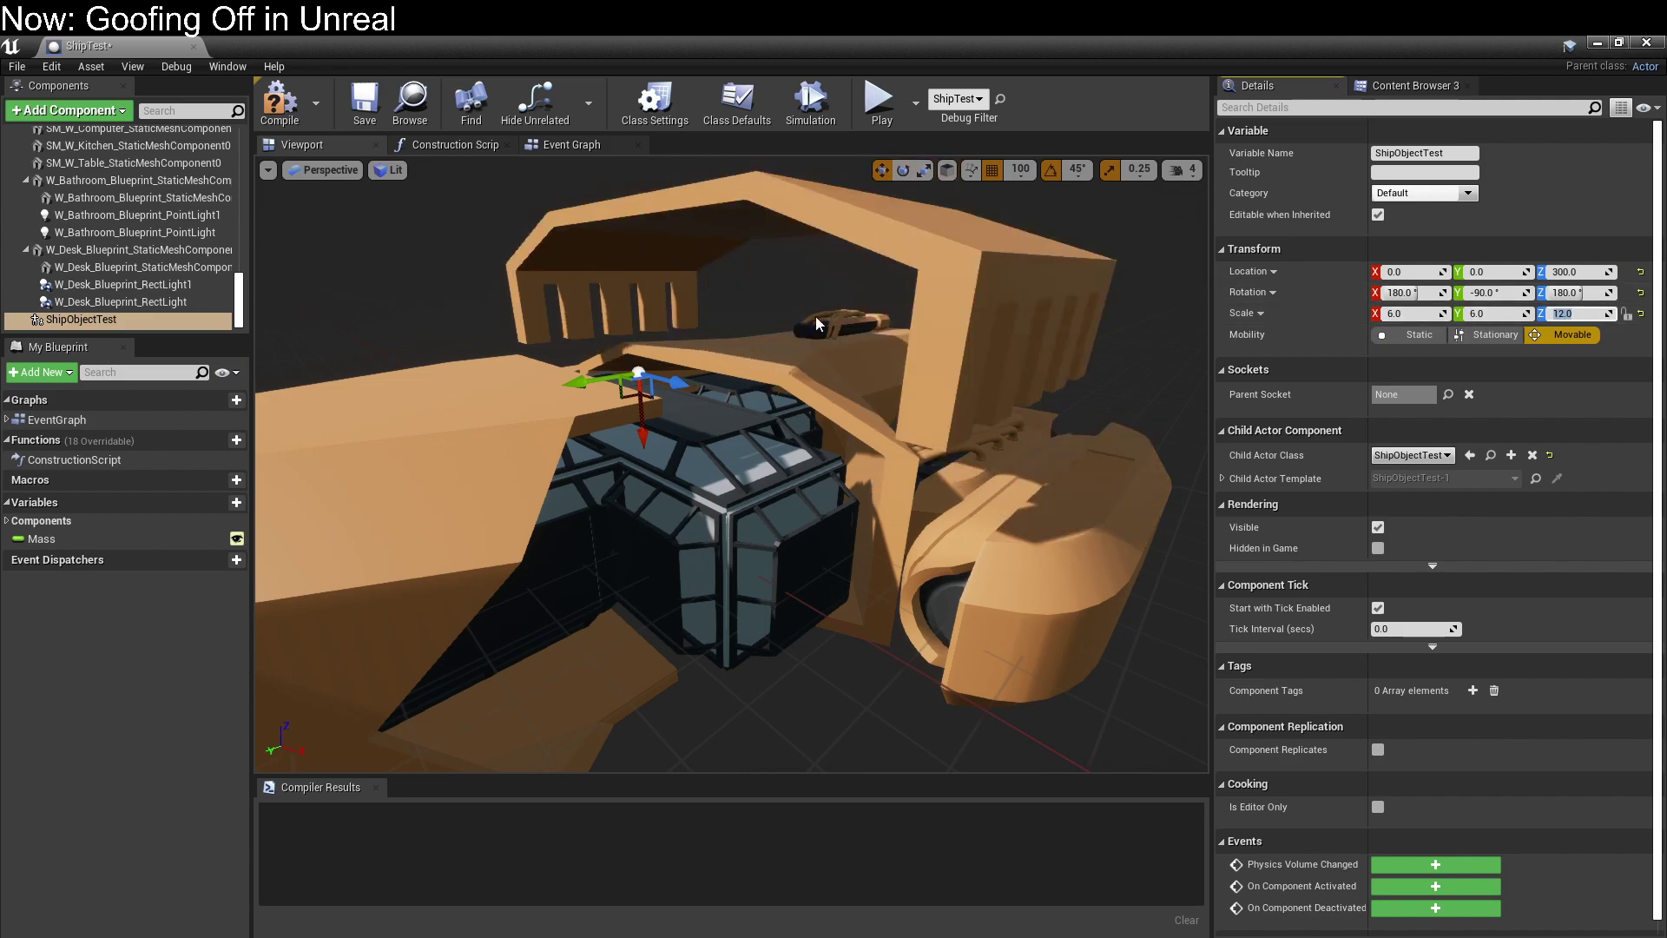
Move the ShipObjectTest component to about -200, 100, 0 in X, Y and Z and set its Y scale to 3.
{"action": "left_click_drag", "start_coordinate": [644, 435], "coordinate": [746, 283]}
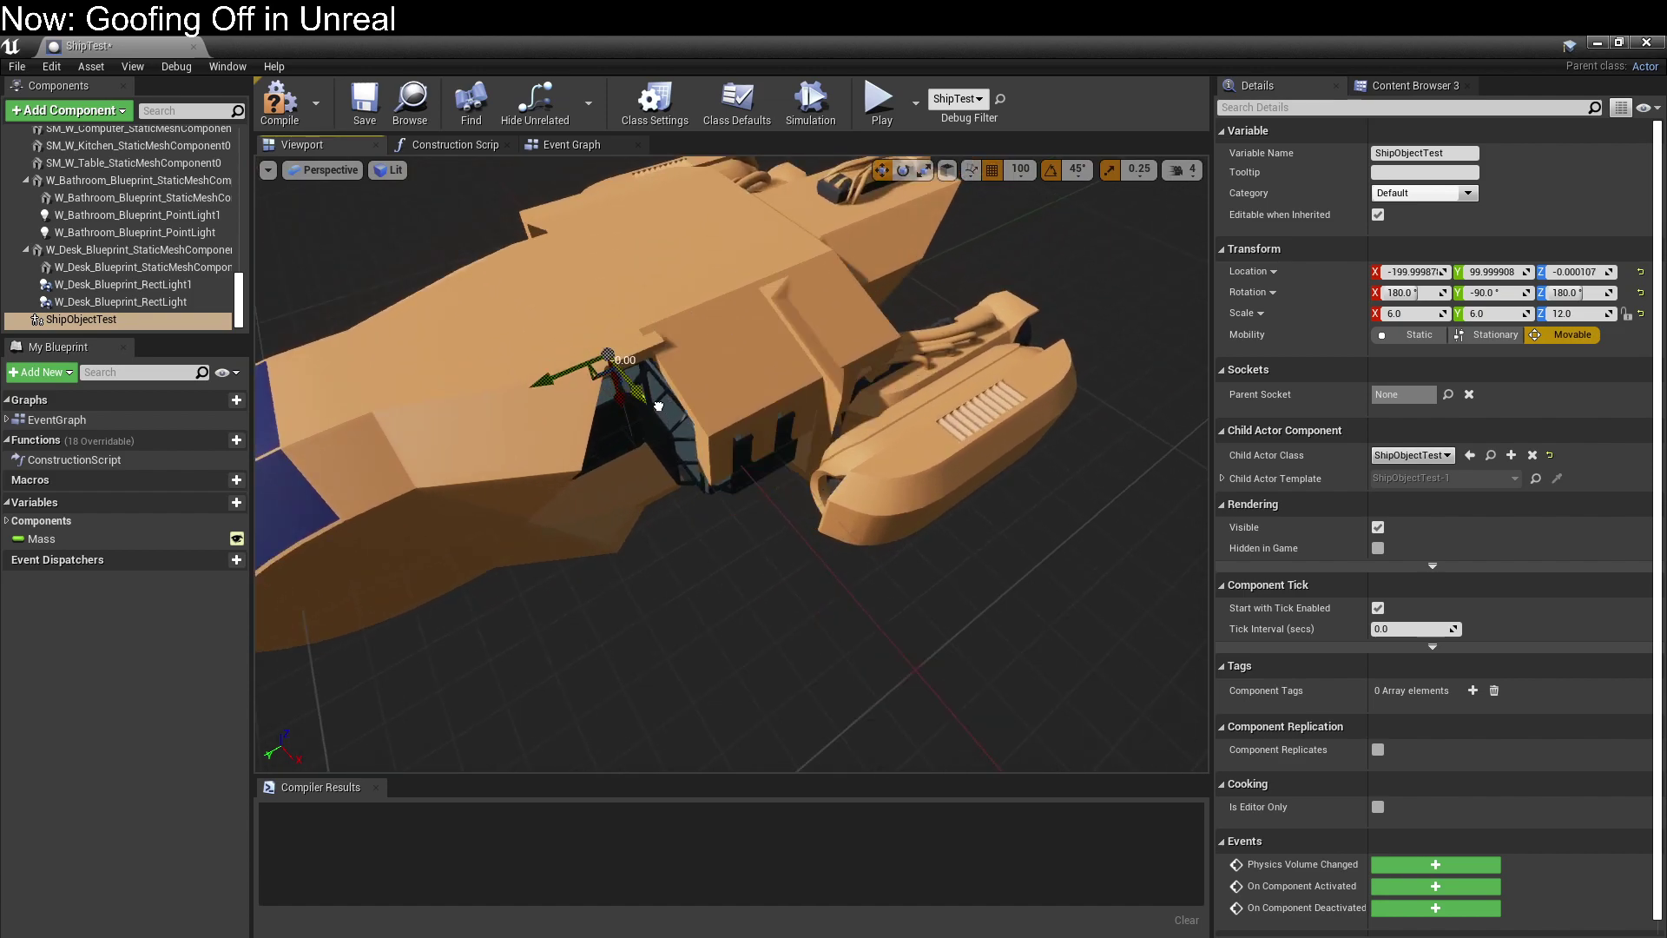
{"action": "left_click", "coordinate": [1503, 314]}
{"action": "type", "text": "3"}
{"action": "key", "text": "Return"}
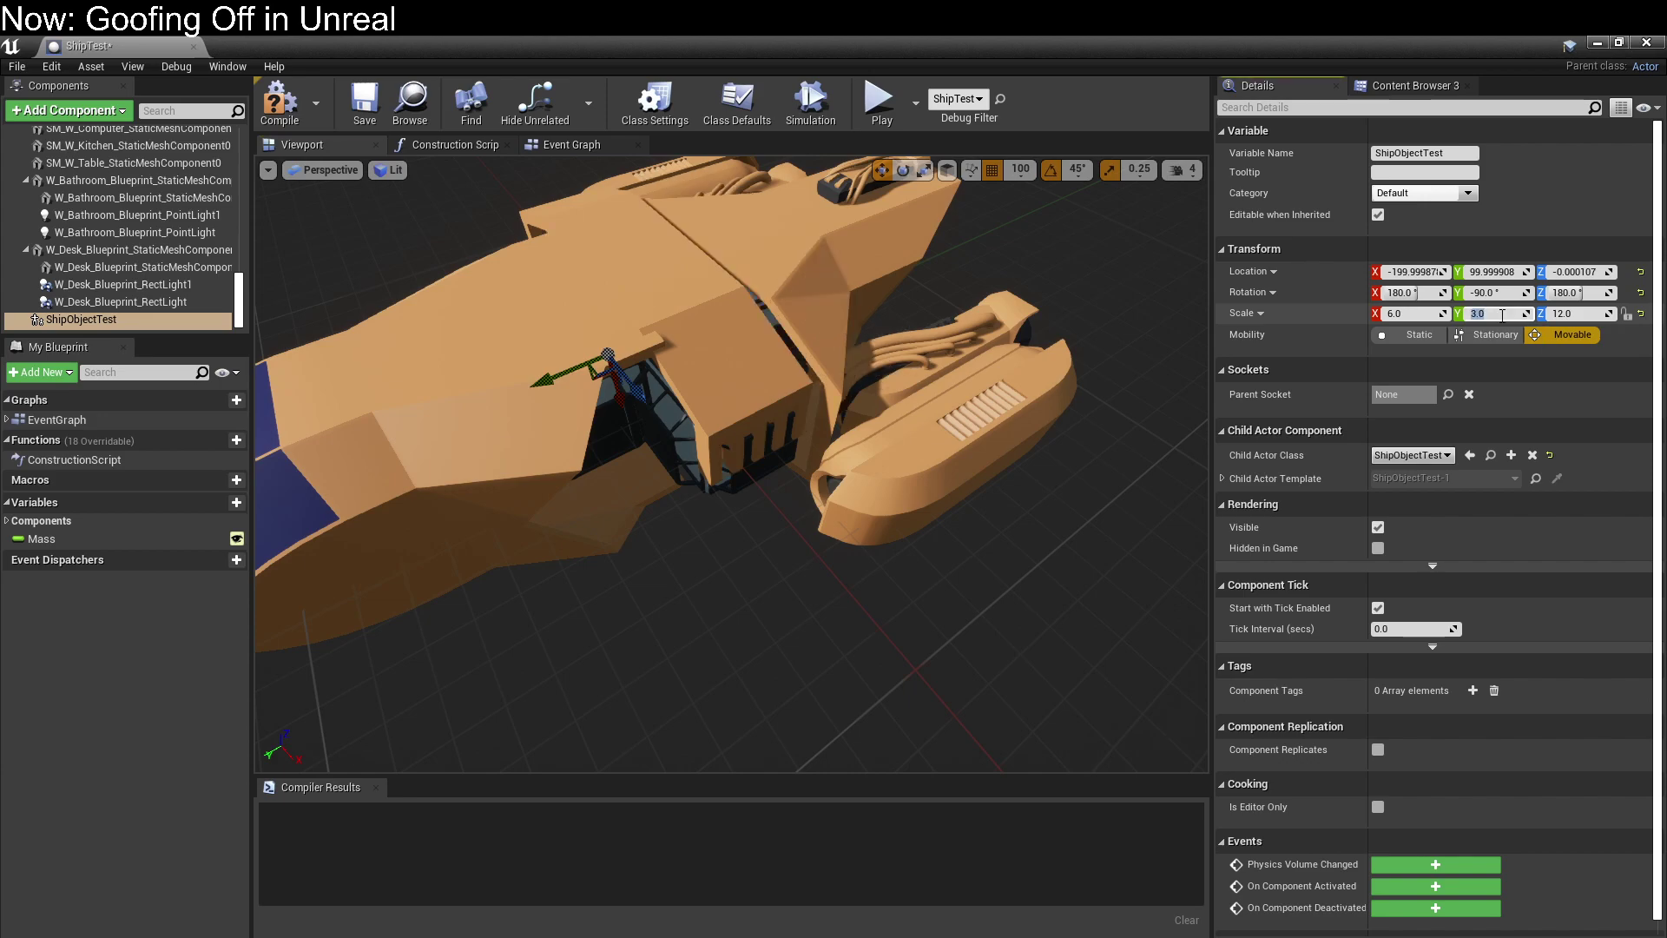
Reset the ShipObjectTest component's location to 0 in Z, Y and X.
{"action": "left_click", "coordinate": [1575, 272]}
{"action": "type", "text": "0"}
{"action": "key", "text": "Return"}
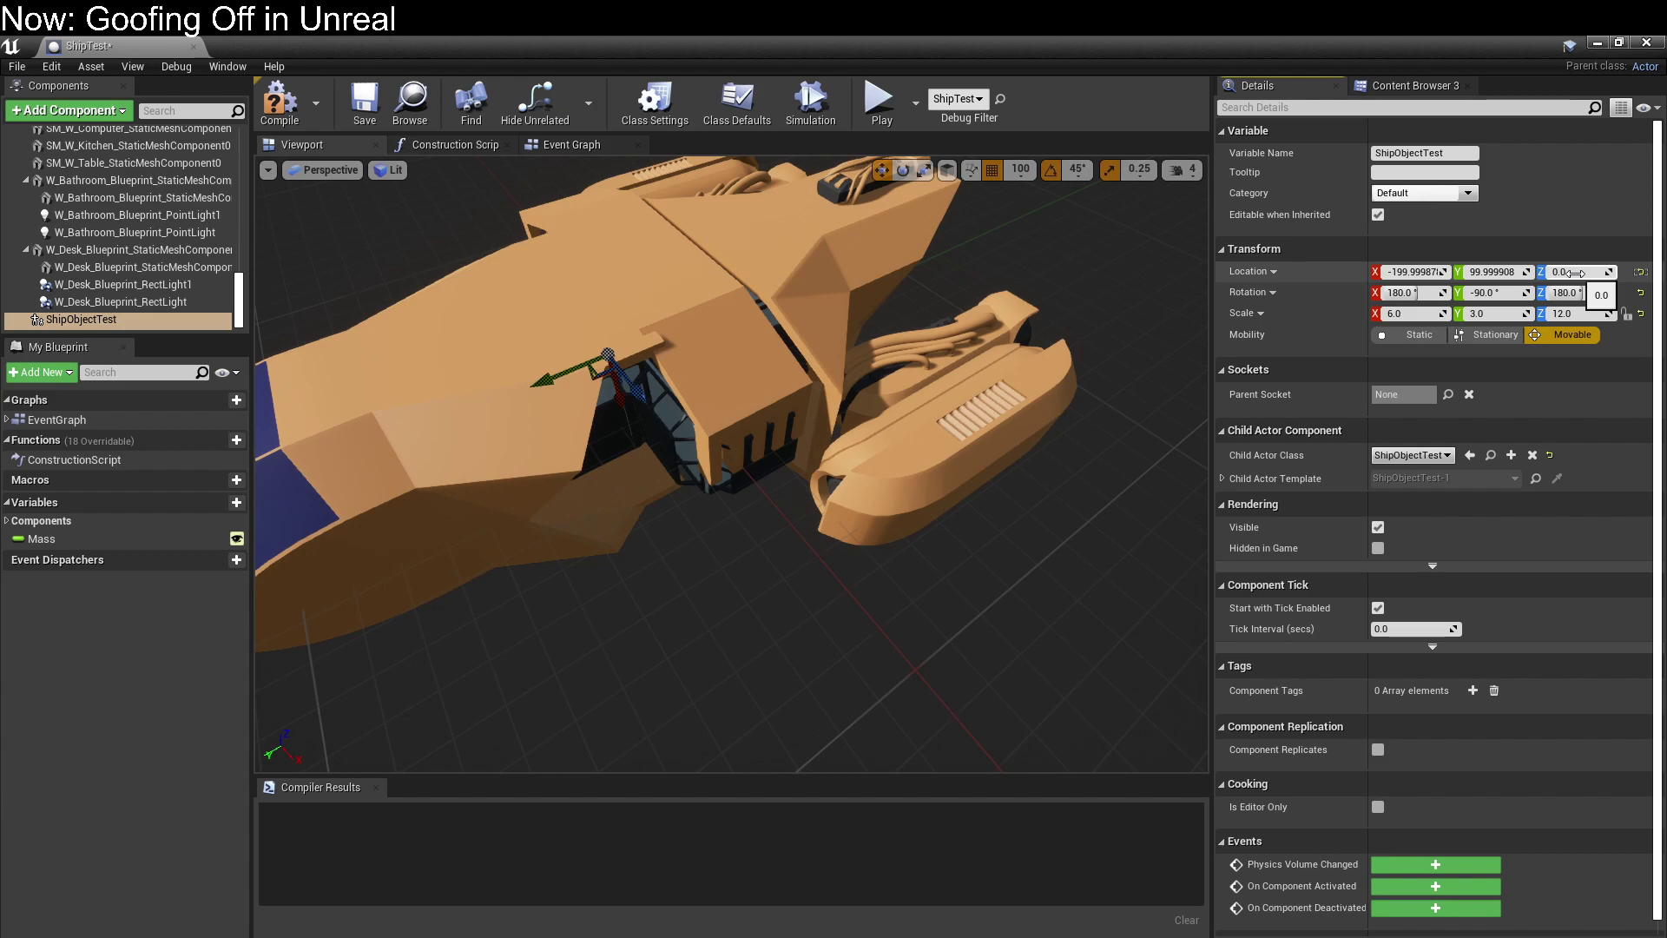
{"action": "left_click", "coordinate": [1498, 272]}
{"action": "type", "text": "0"}
{"action": "key", "text": "Return"}
{"action": "left_click", "coordinate": [1411, 272]}
{"action": "type", "text": "0"}
{"action": "key", "text": "Return"}
Shift the ShipObjectTest component to -100 in X so it sits against the ship's hull.
{"action": "right_click_drag", "start_coordinate": [804, 371], "coordinate": [440, 558]}
{"action": "scroll", "coordinate": [440, 559], "scroll_direction": "up", "scroll_amount": 3}
{"action": "scroll", "coordinate": [456, 605], "scroll_direction": "up", "scroll_amount": 3}
{"action": "right_click_drag", "start_coordinate": [804, 547], "coordinate": [681, 588]}
{"action": "left_click_drag", "start_coordinate": [764, 521], "coordinate": [703, 573]}
{"action": "right_click_drag", "start_coordinate": [703, 573], "coordinate": [420, 637]}
Copy the location of the SM_H__Bulldog hull mesh to the ShipObjectTest component.
{"action": "left_click", "coordinate": [904, 621]}
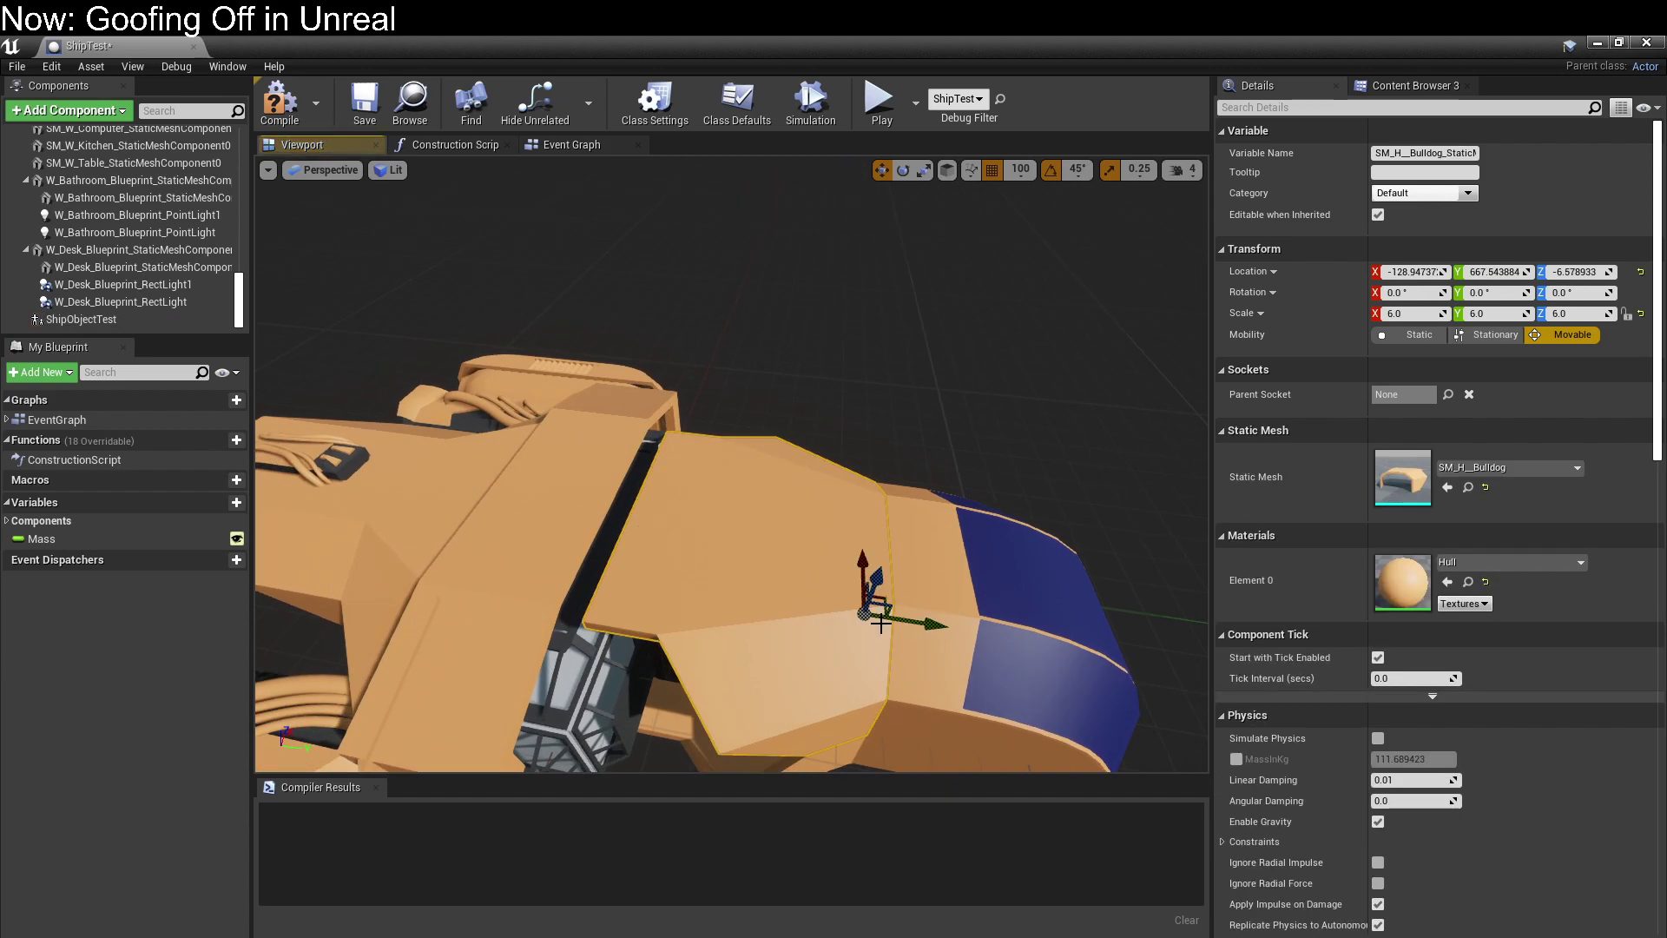
{"action": "scroll", "coordinate": [1040, 578], "scroll_direction": "down", "scroll_amount": 2}
{"action": "scroll", "coordinate": [1041, 579], "scroll_direction": "down", "scroll_amount": 2}
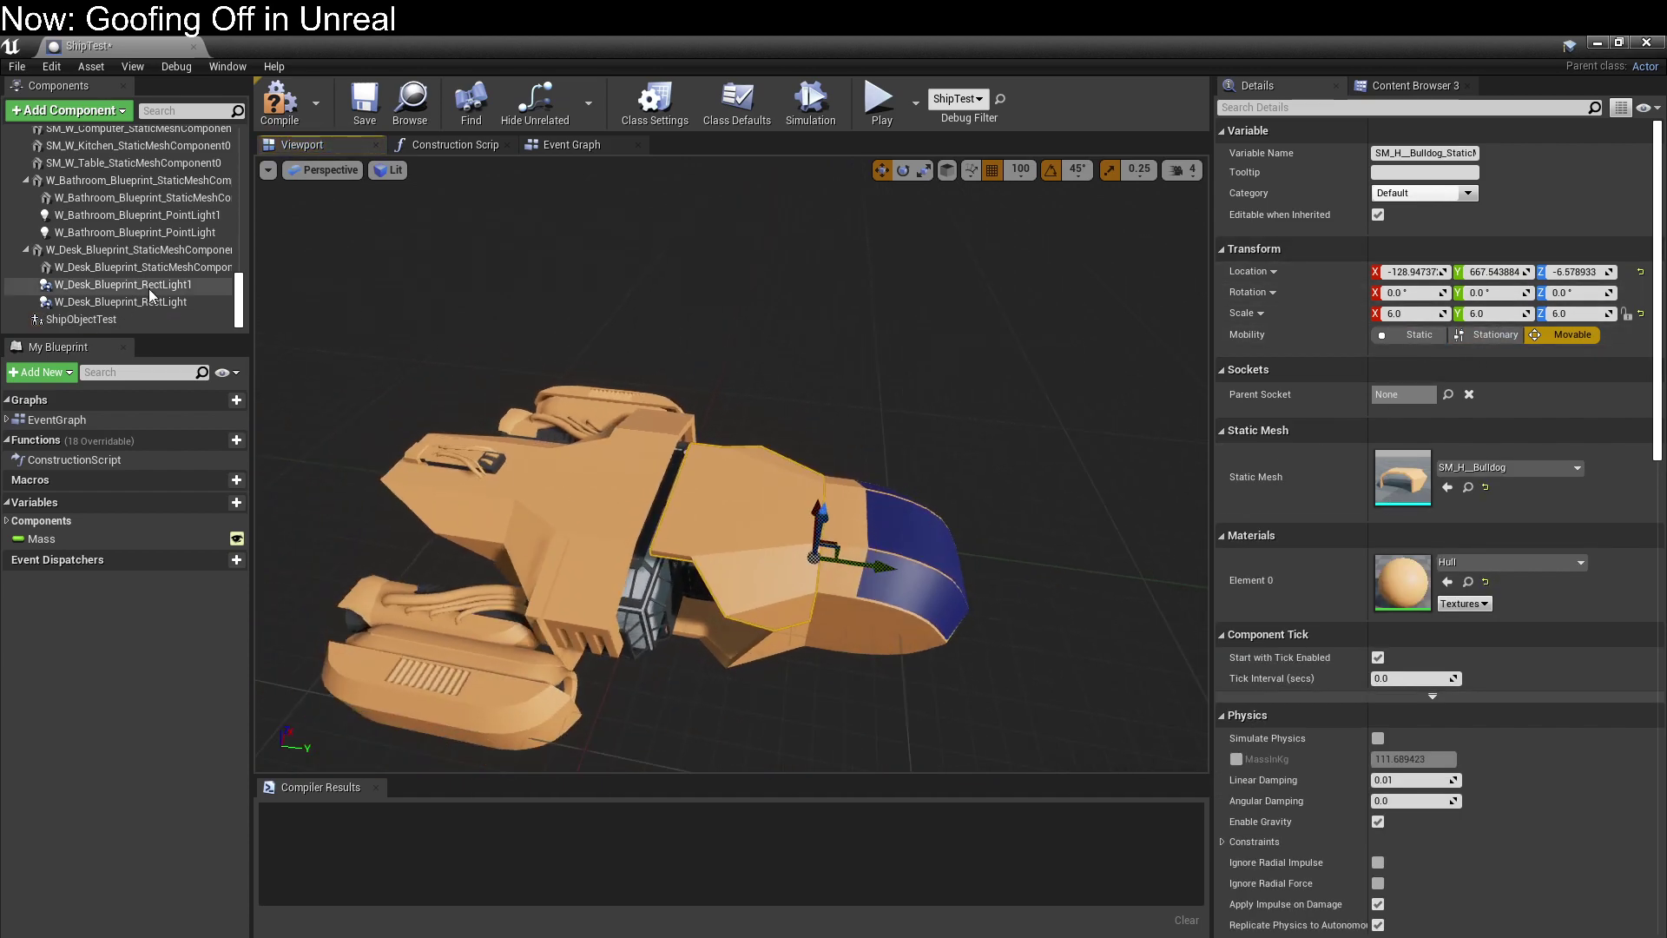
{"action": "scroll", "coordinate": [125, 300], "scroll_direction": "up", "scroll_amount": 3}
{"action": "scroll", "coordinate": [125, 299], "scroll_direction": "up", "scroll_amount": 5}
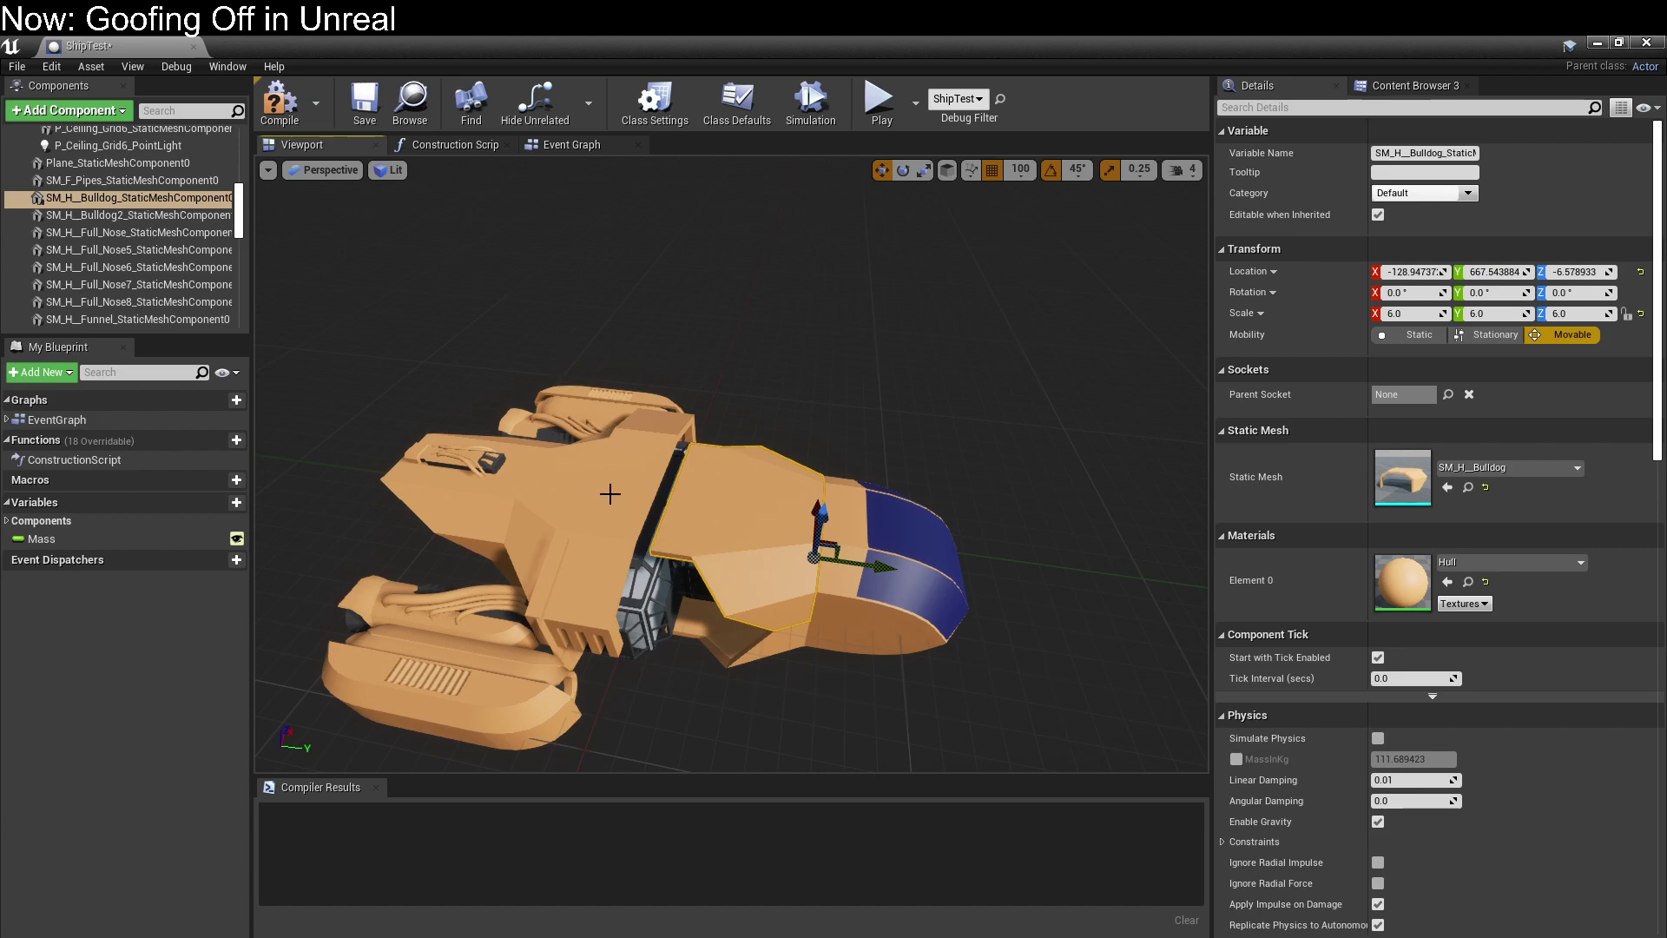
{"action": "right_click", "coordinate": [1574, 278]}
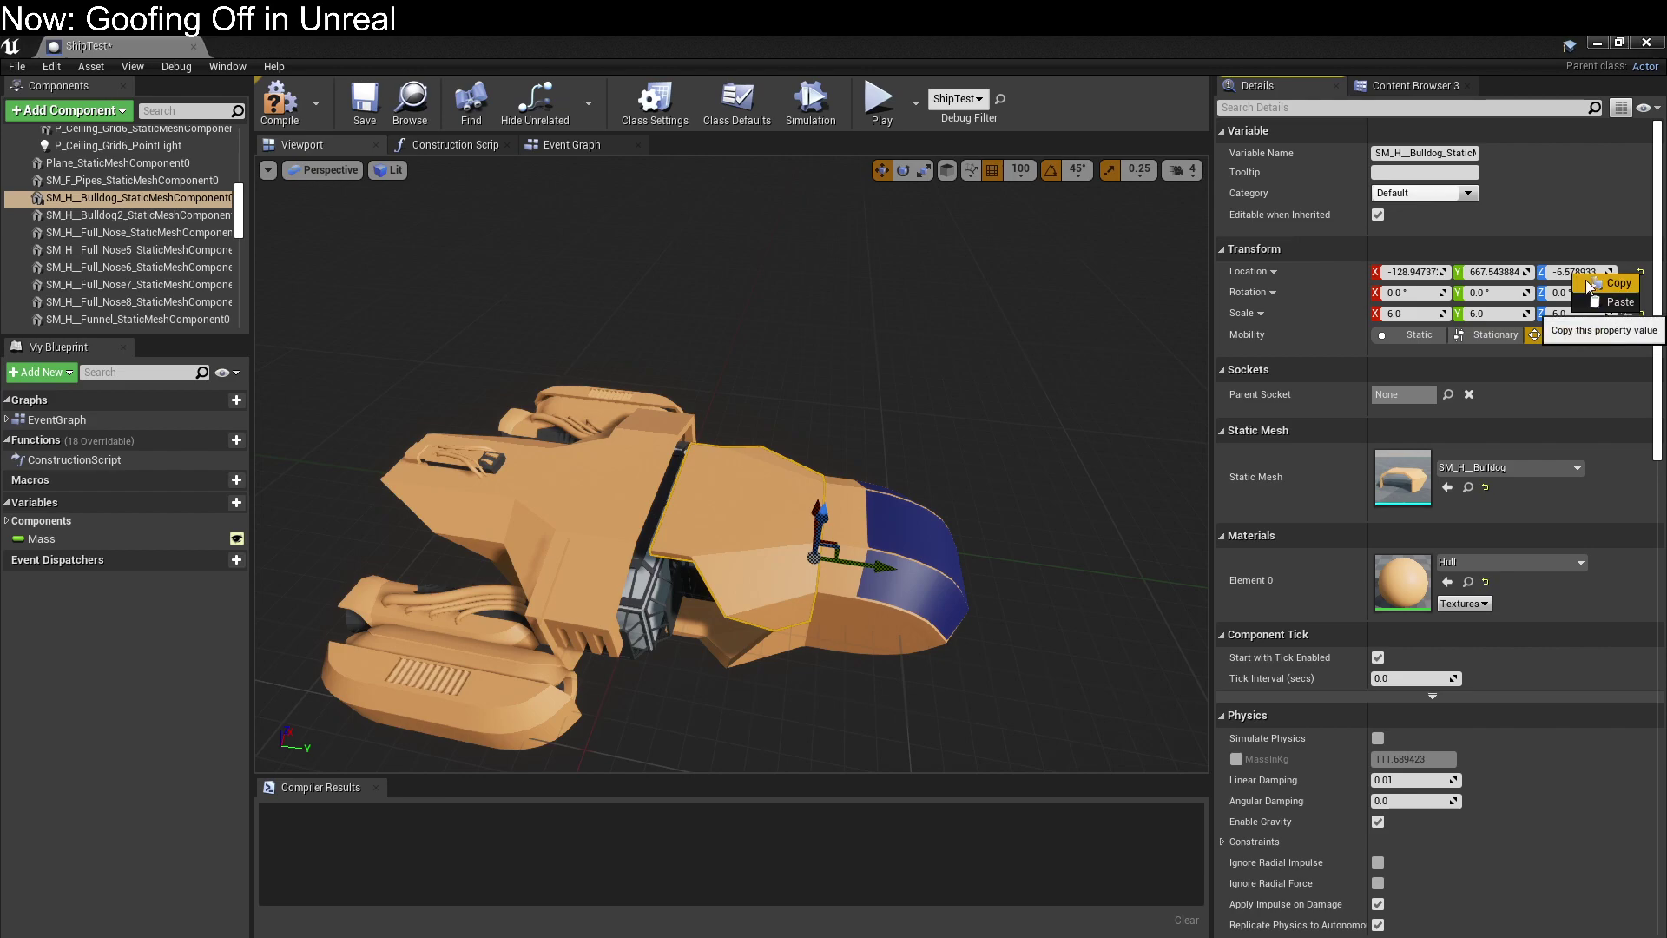
{"action": "right_click", "coordinate": [1332, 273]}
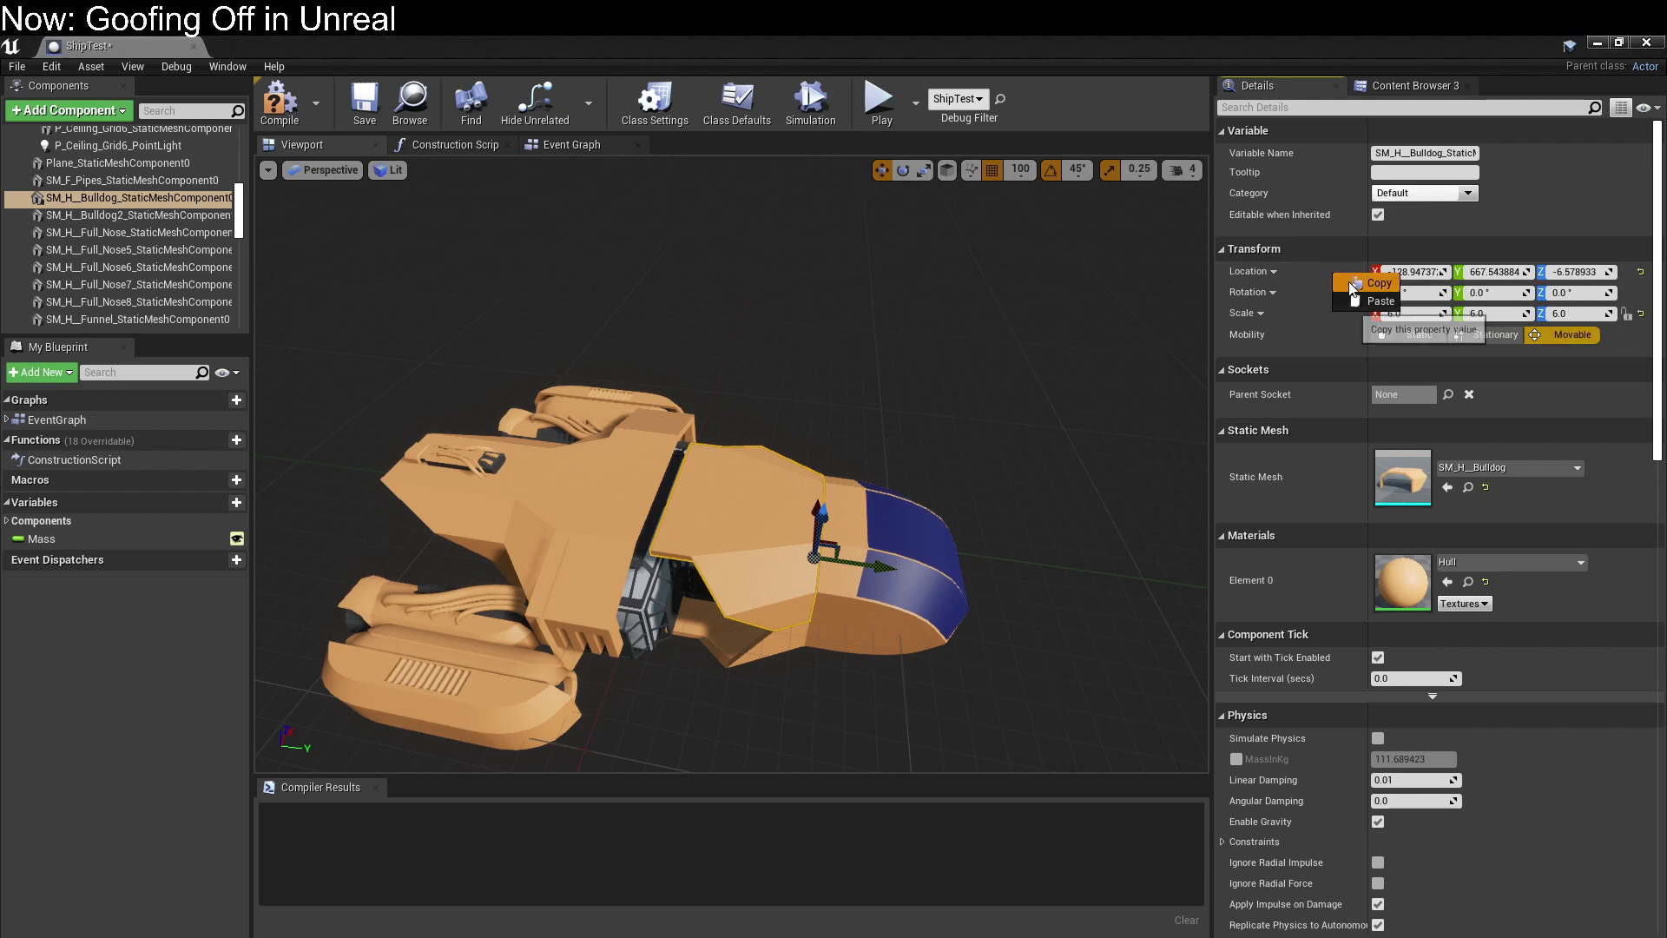
{"action": "left_click", "coordinate": [1363, 282]}
{"action": "left_click", "coordinate": [604, 504]}
{"action": "right_click", "coordinate": [1310, 269]}
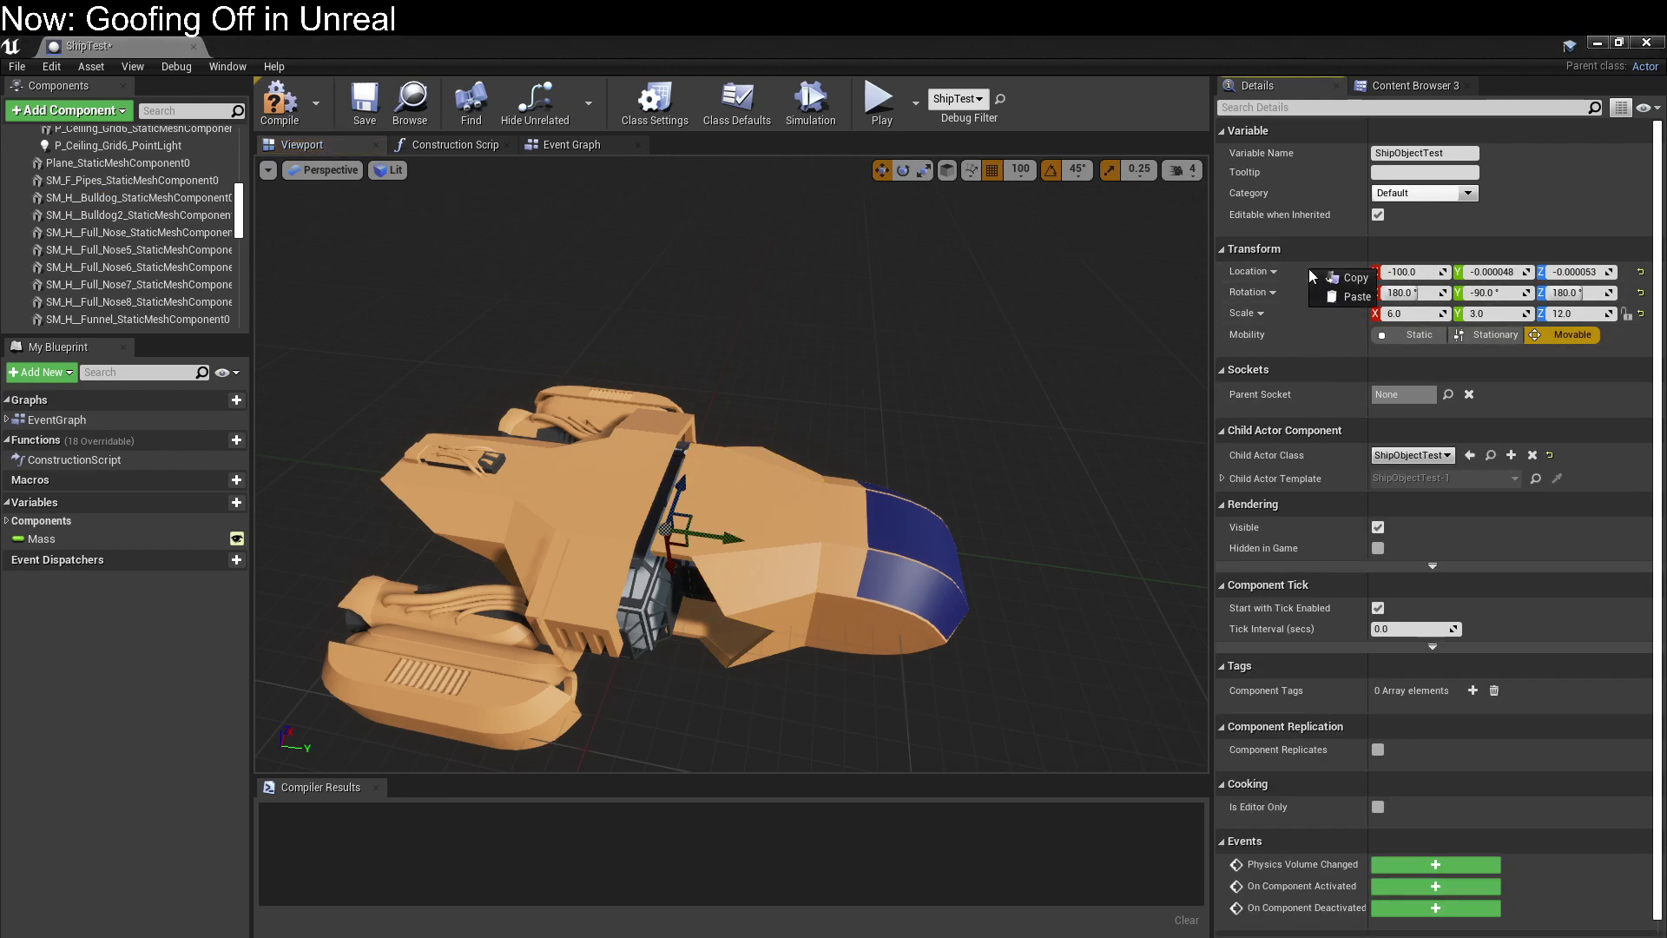
Paste the copied location onto the ShipObjectTest component and shift it back along Y to about 67.54.
{"action": "left_click", "coordinate": [1338, 299]}
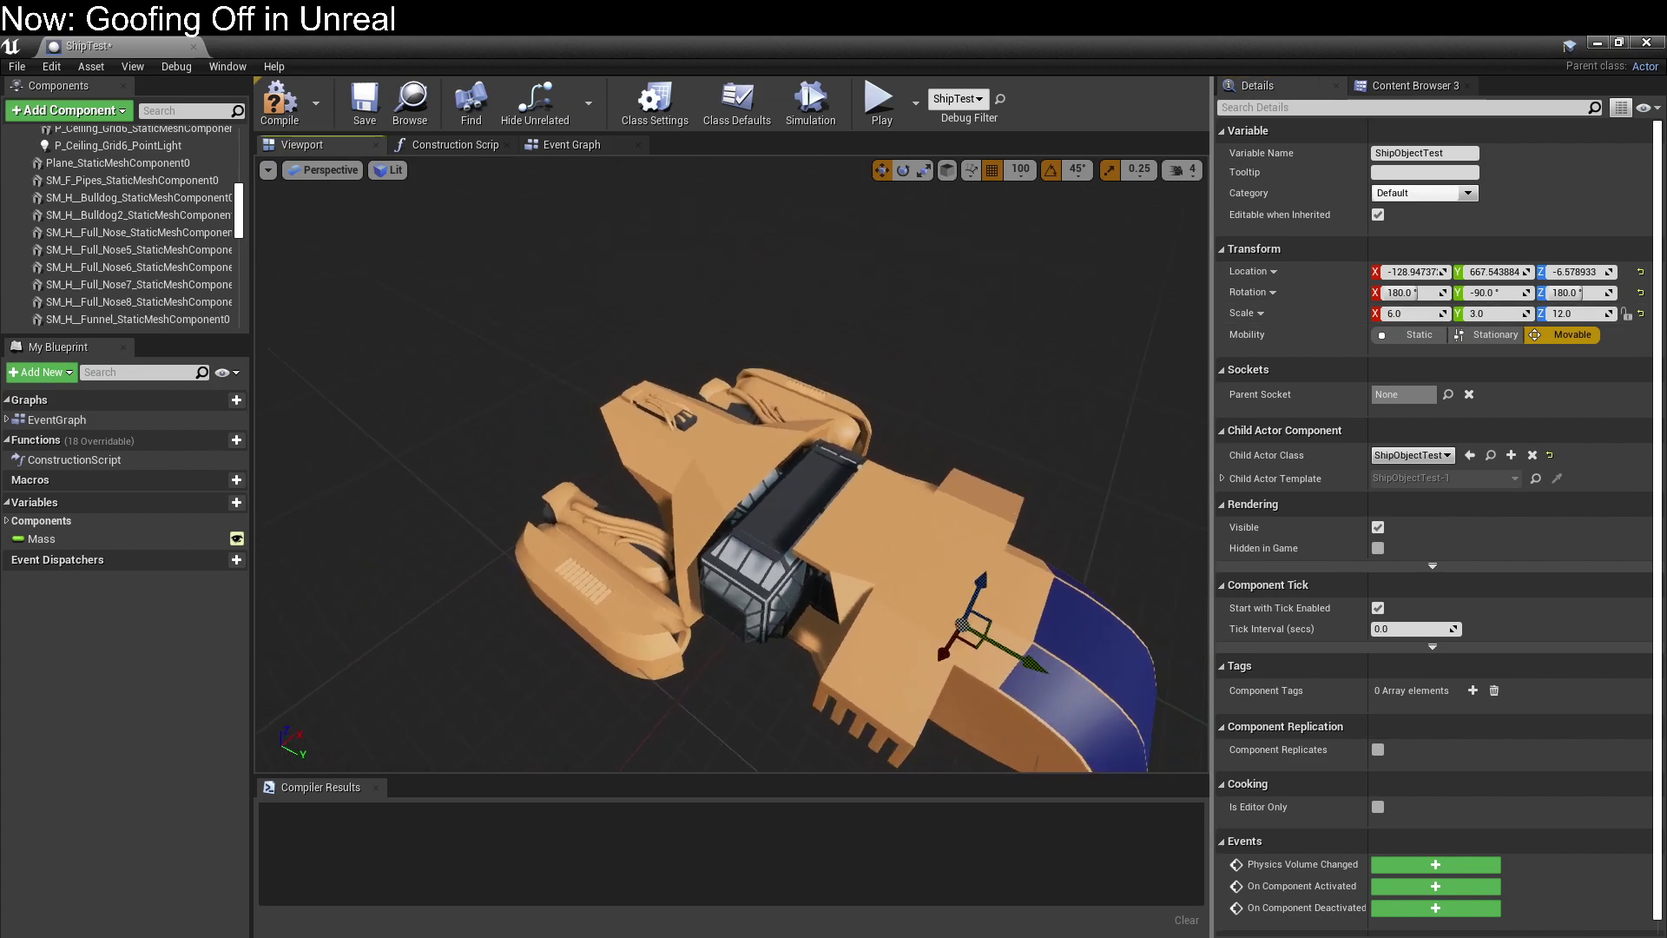
{"action": "left_click_drag", "start_coordinate": [877, 566], "coordinate": [736, 646]}
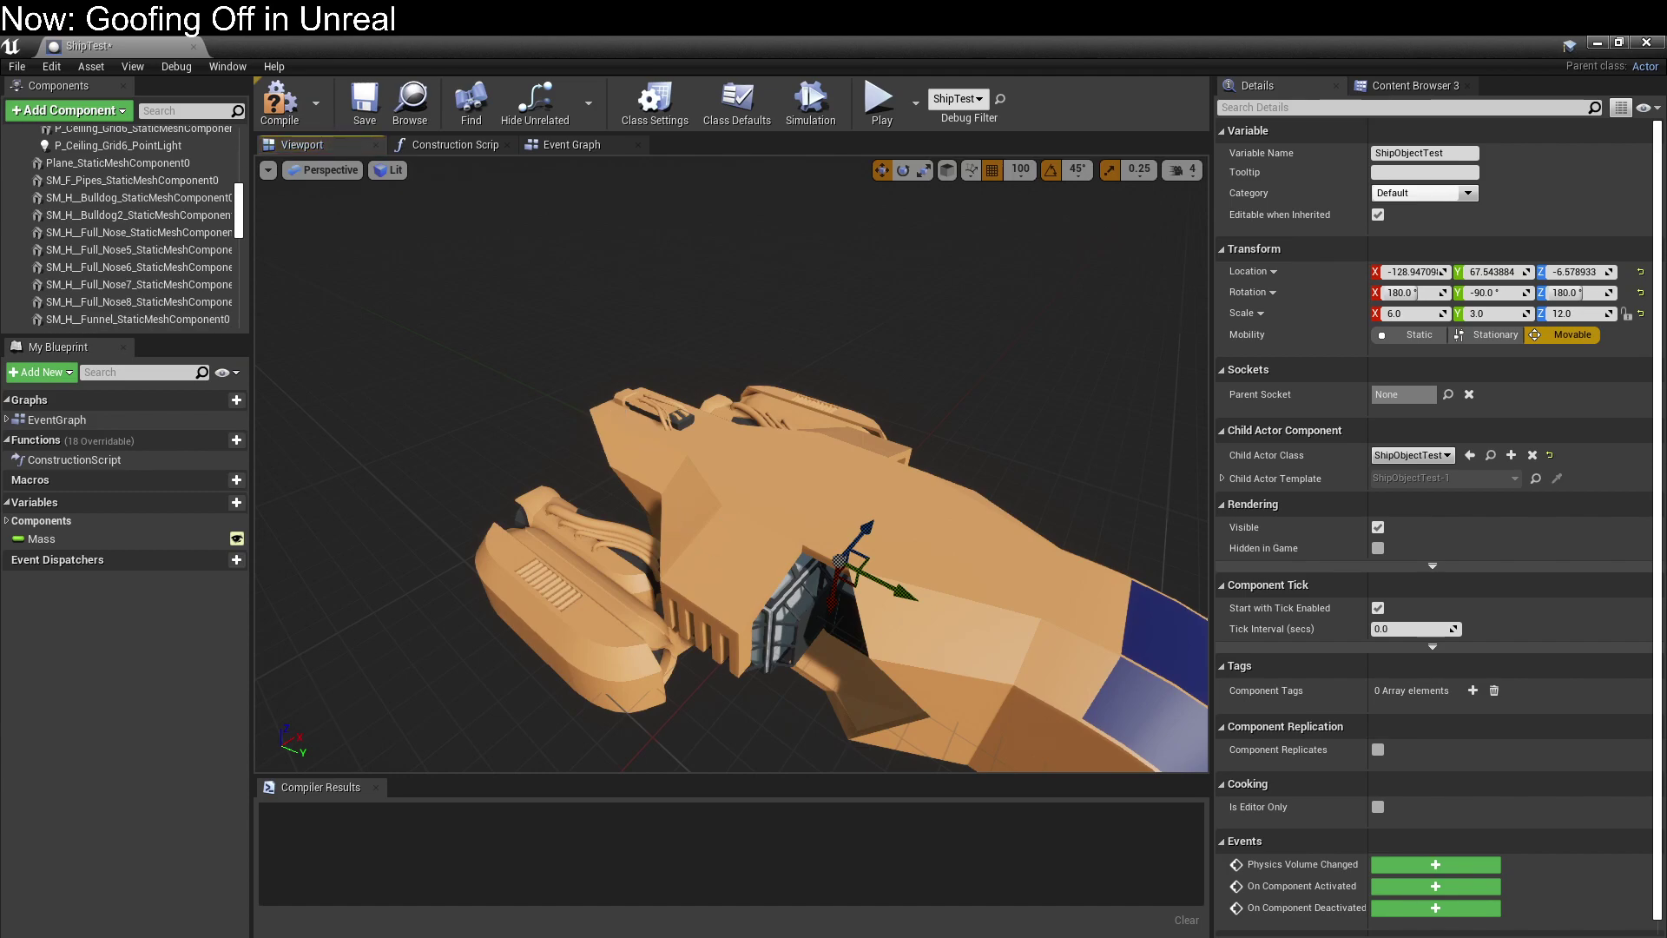
{"action": "right_click_drag", "start_coordinate": [812, 589], "coordinate": [908, 649]}
{"action": "left_click_drag", "start_coordinate": [749, 449], "coordinate": [768, 348]}
{"action": "key", "text": "ctrl+z"}
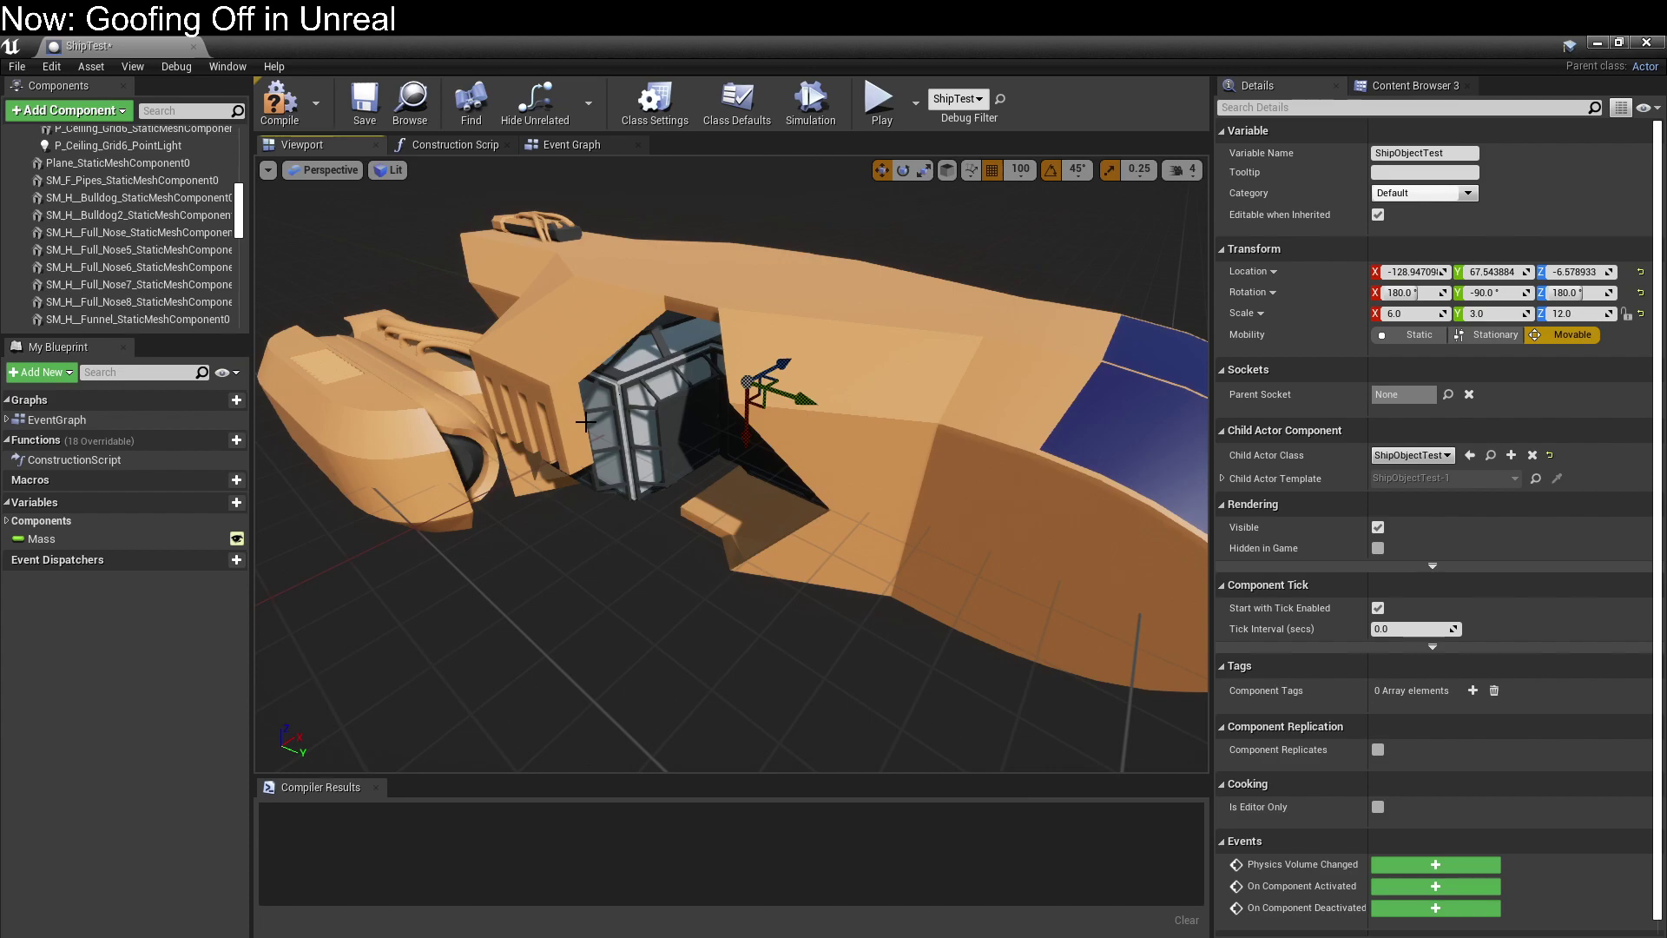
Switch to the rotation gizmo and select the ShipObjectTest1 component on the ship.
{"action": "key", "text": "e"}
{"action": "right_click_drag", "start_coordinate": [756, 376], "coordinate": [706, 347]}
{"action": "left_click_drag", "start_coordinate": [706, 346], "coordinate": [764, 382]}
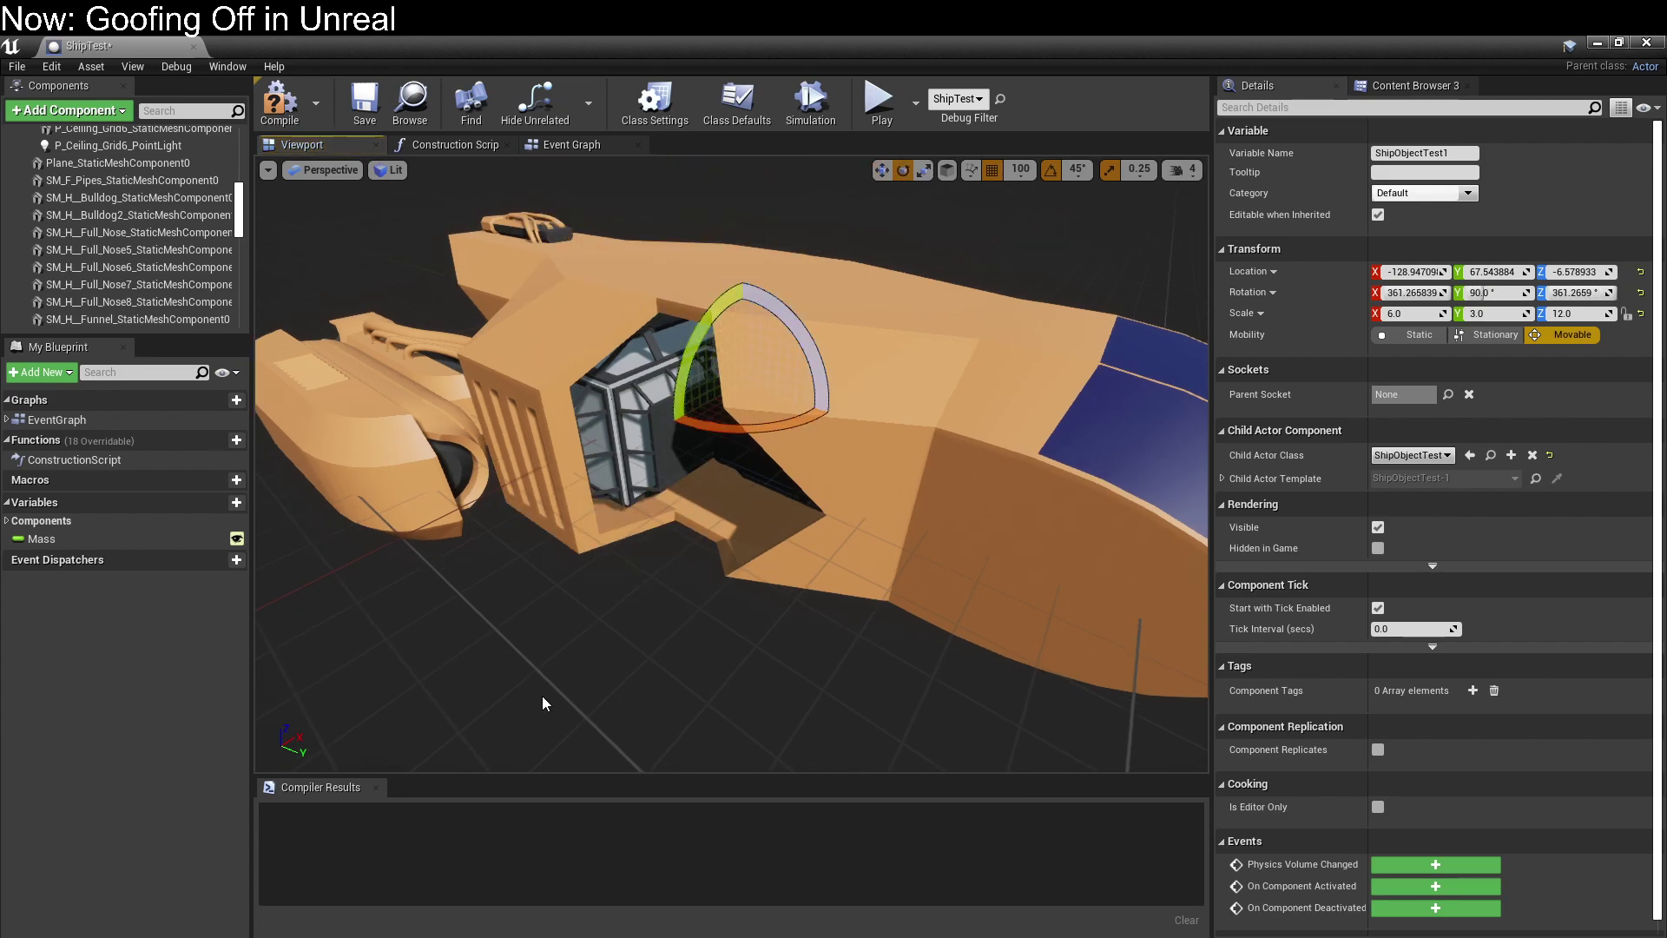
{"action": "right_click_drag", "start_coordinate": [608, 650], "coordinate": [609, 651]}
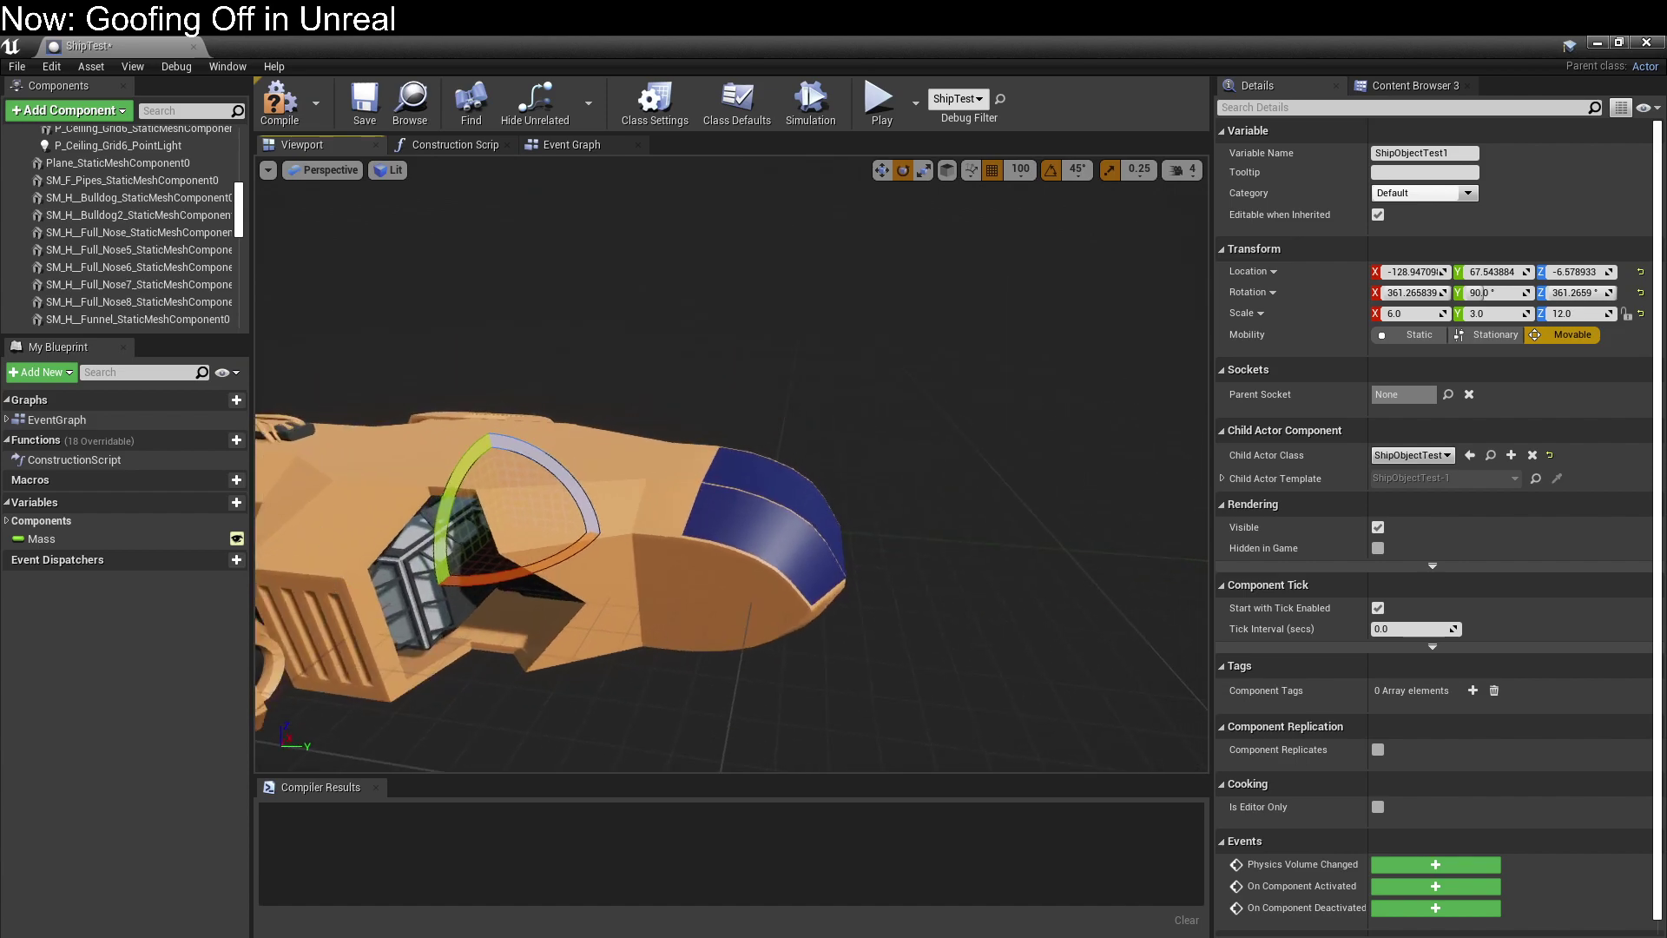
{"action": "right_click_drag", "start_coordinate": [805, 697], "coordinate": [806, 697]}
Examine the ShipObjectTest component's properties, including its transform and child actor class.
{"action": "scroll", "coordinate": [132, 223], "scroll_direction": "down", "scroll_amount": 3}
{"action": "scroll", "coordinate": [133, 222], "scroll_direction": "down", "scroll_amount": 5}
{"action": "scroll", "coordinate": [1592, 575], "scroll_direction": "down", "scroll_amount": 1}
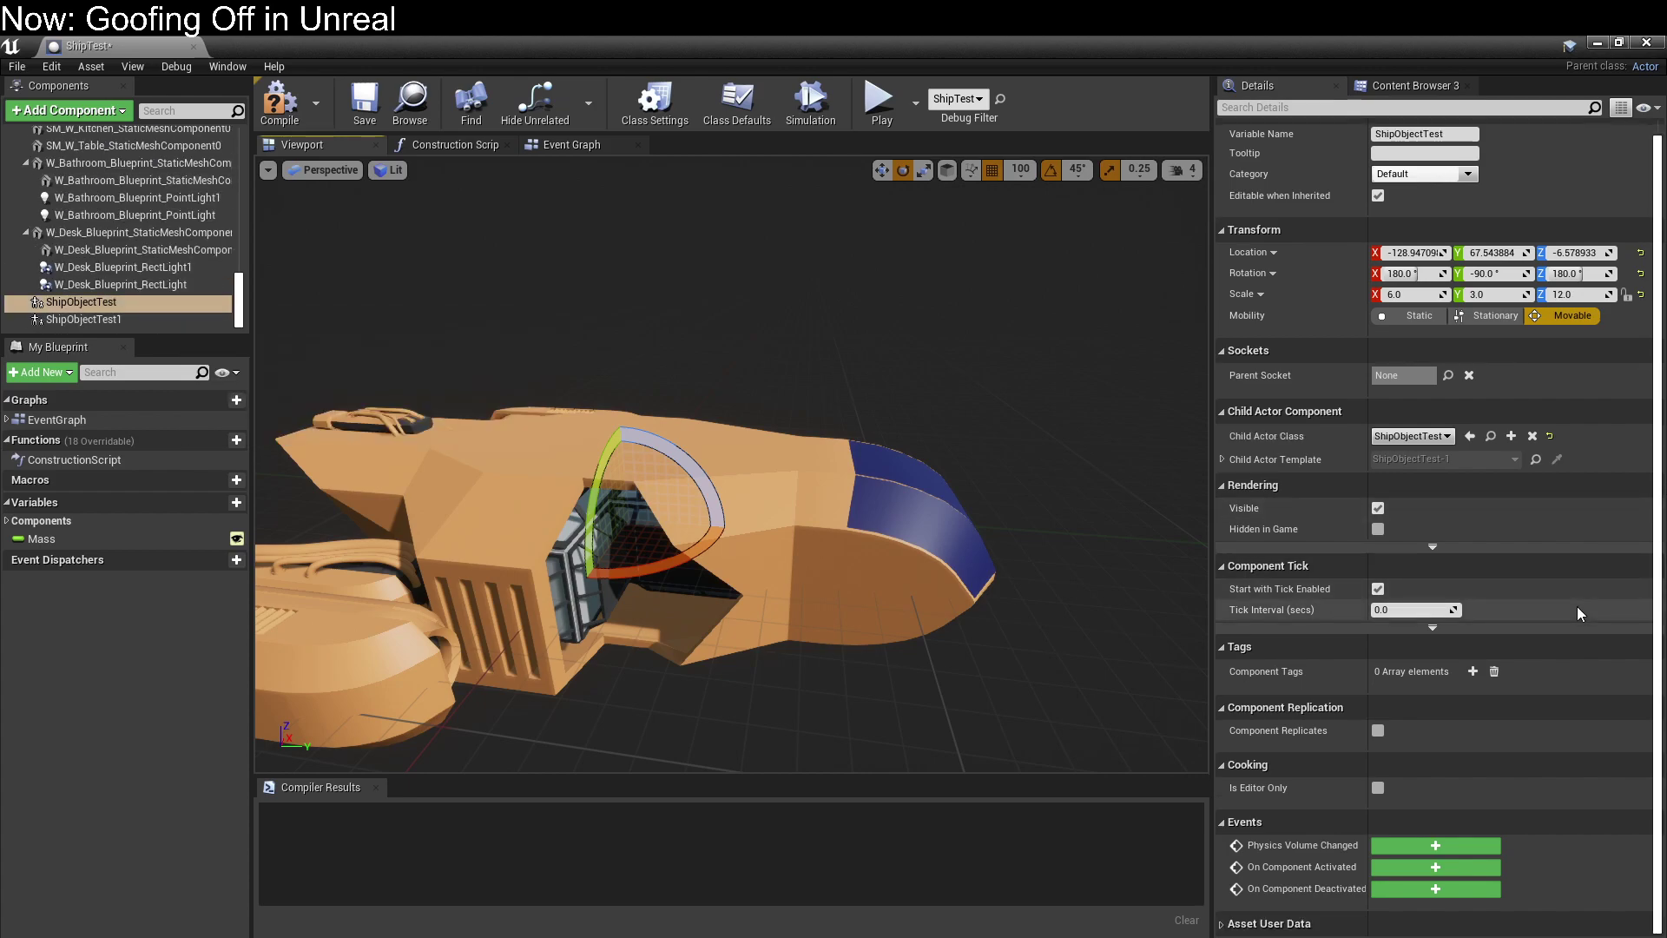
{"action": "scroll", "coordinate": [1322, 485], "scroll_direction": "up", "scroll_amount": 1}
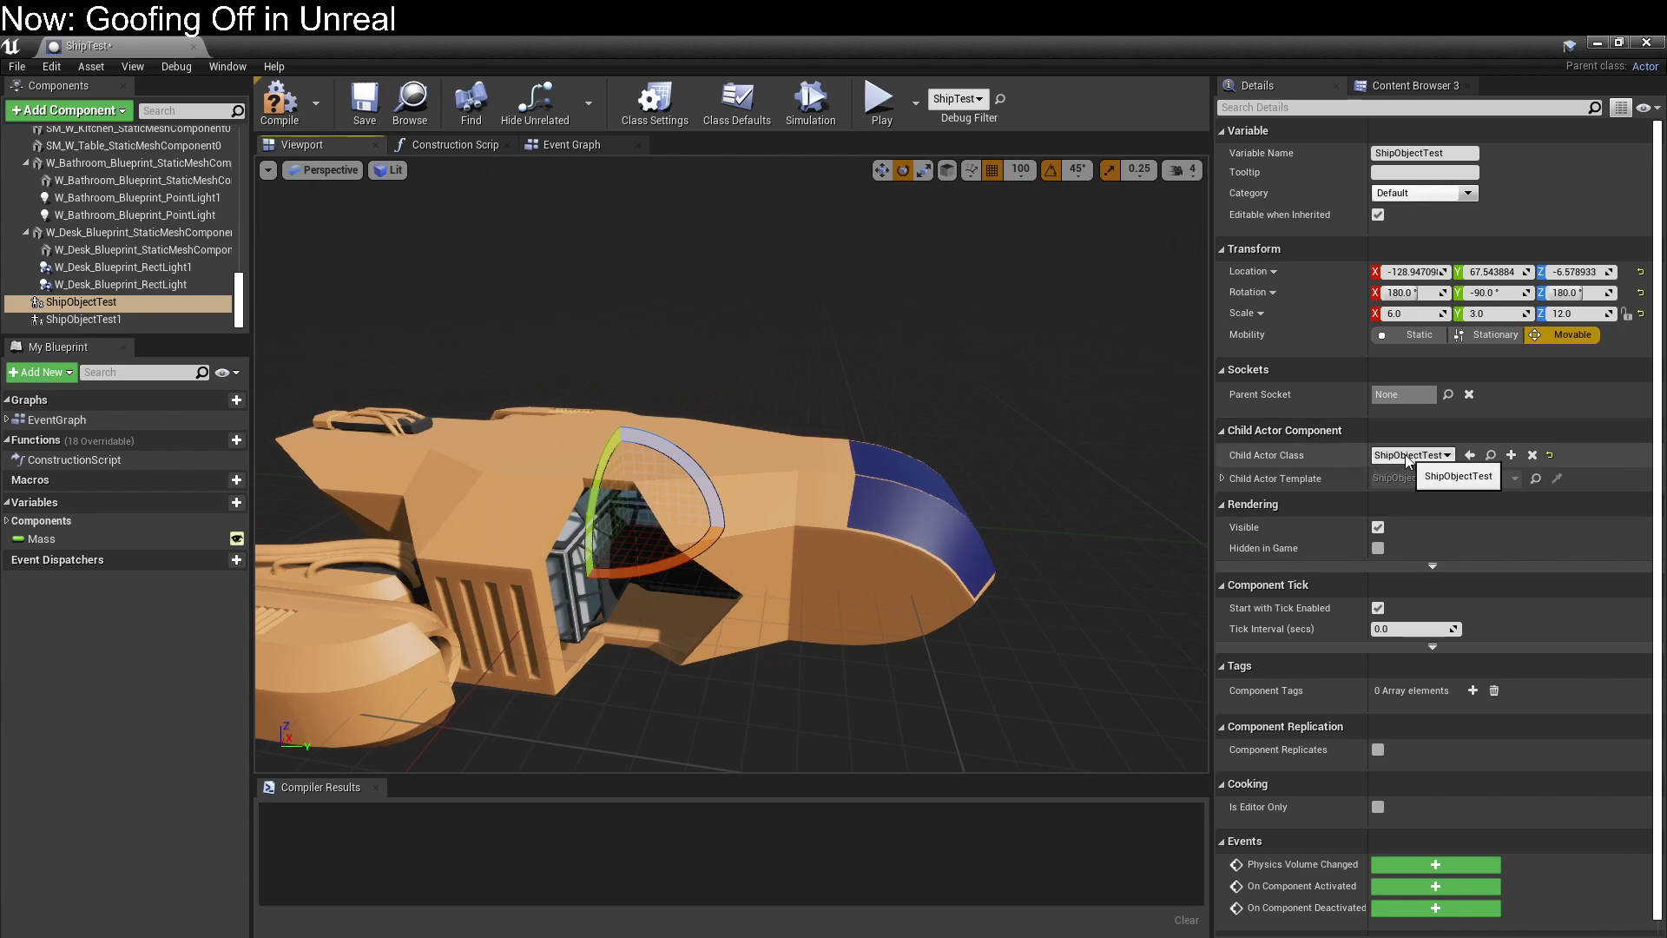
{"action": "scroll", "coordinate": [1403, 540], "scroll_direction": "down", "scroll_amount": 1}
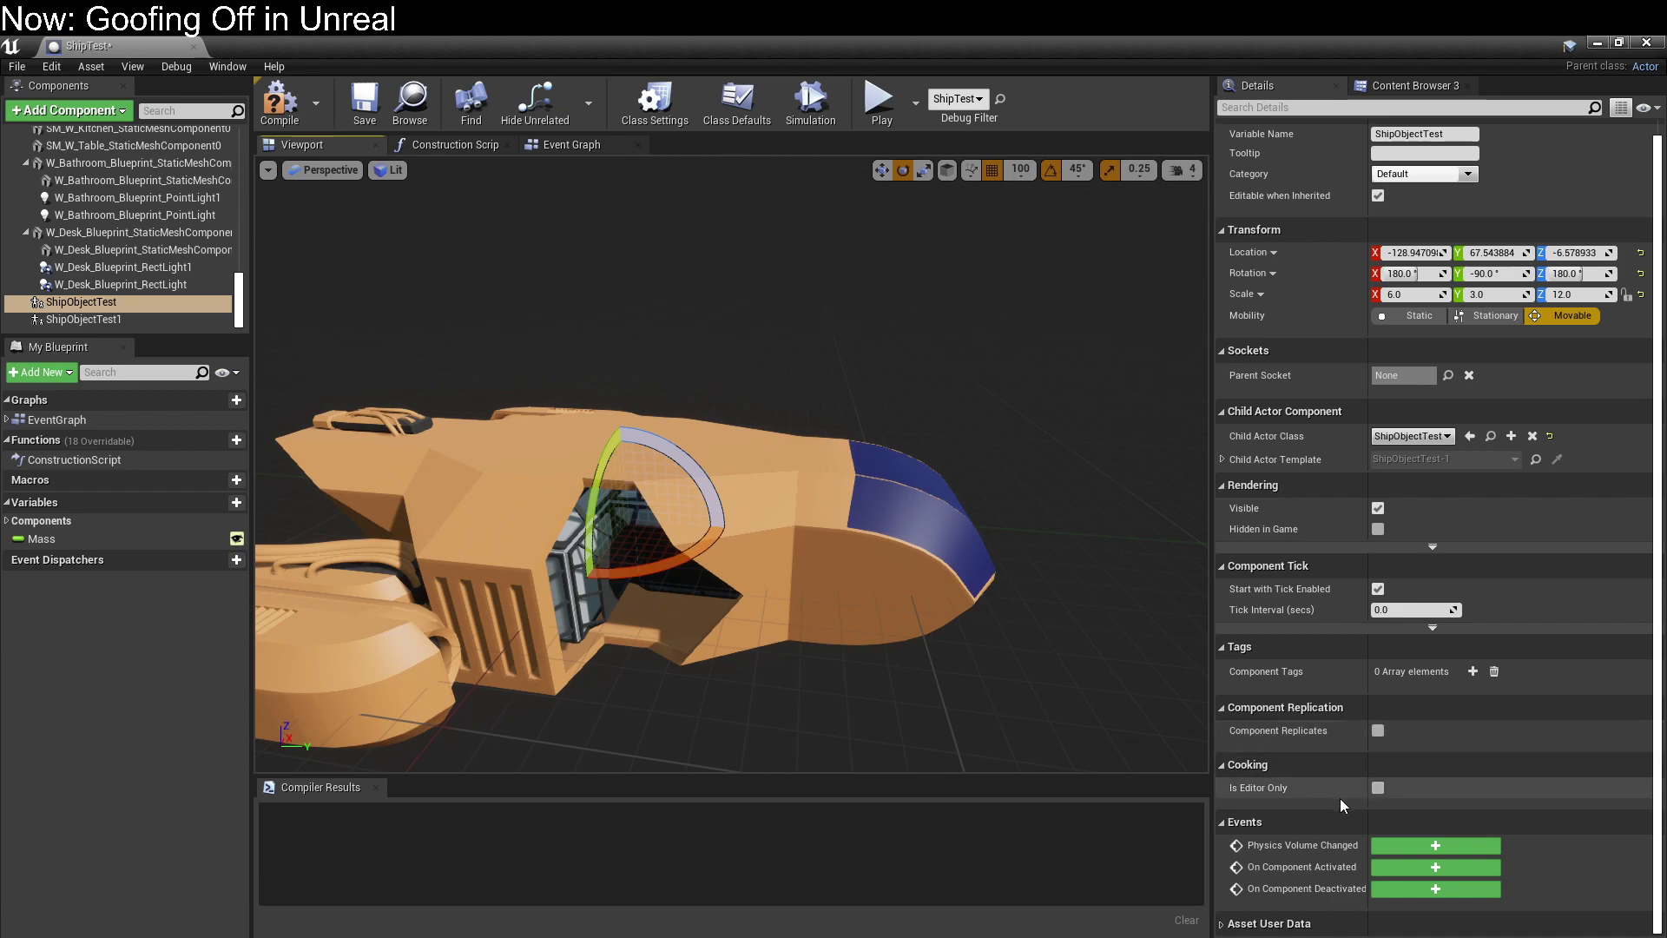
{"action": "scroll", "coordinate": [1341, 799], "scroll_direction": "up", "scroll_amount": 1}
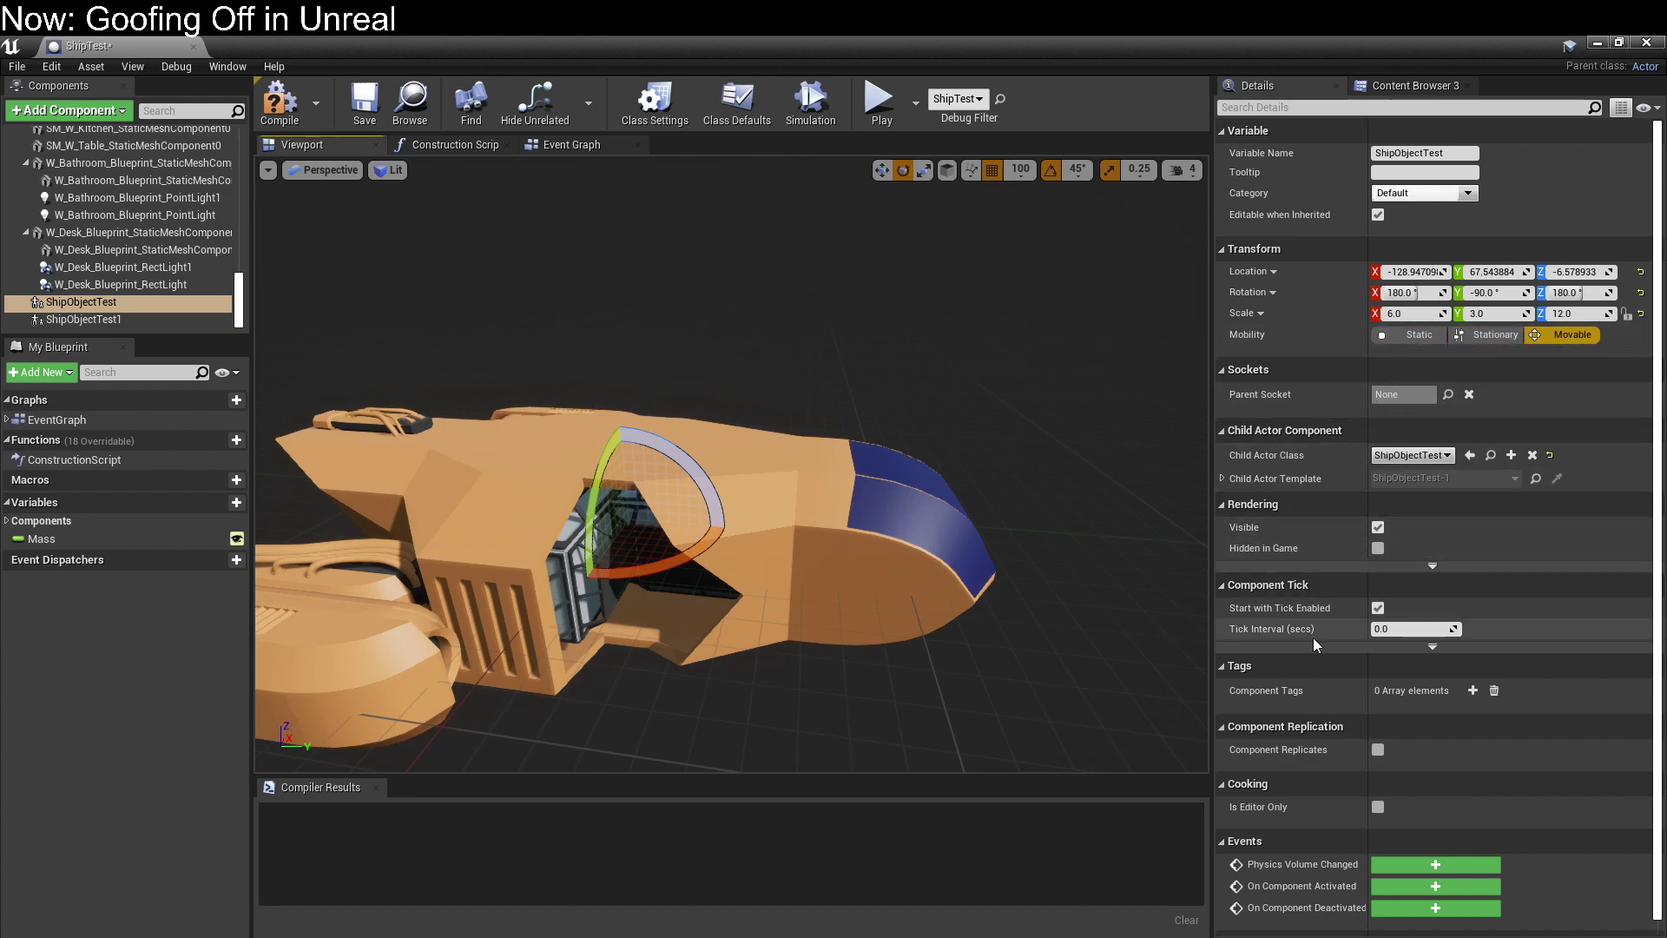
{"action": "left_click", "coordinate": [549, 504]}
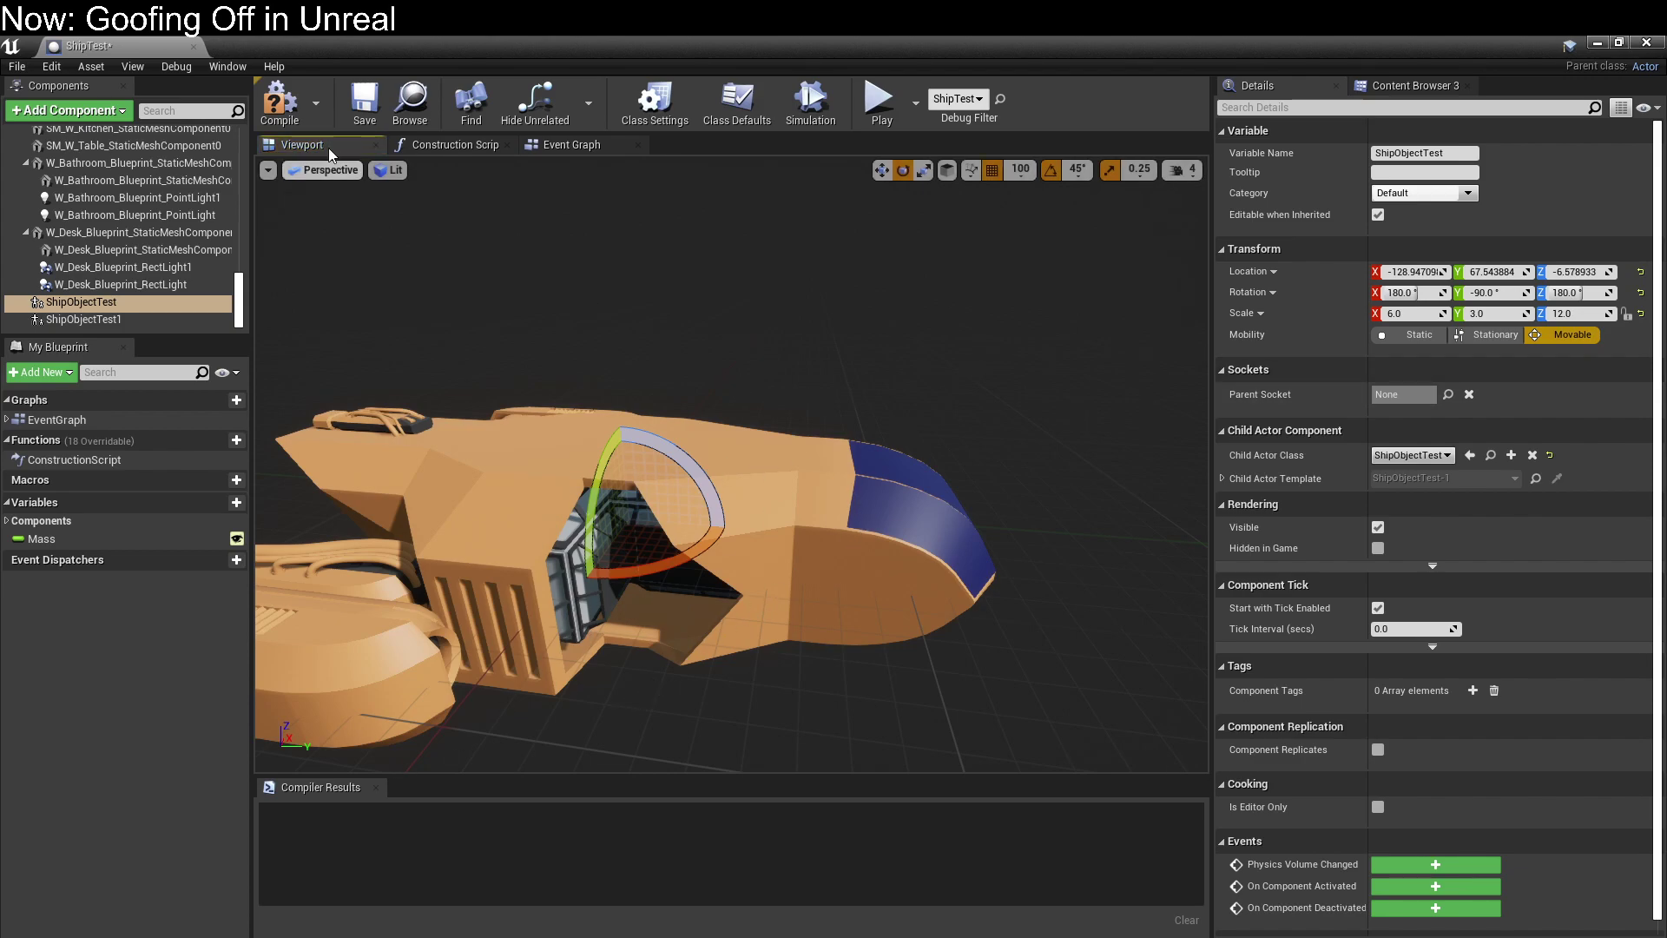
Save the ShipTest blueprint and close its editor.
{"action": "left_click", "coordinate": [365, 102]}
{"action": "left_click", "coordinate": [902, 127]}
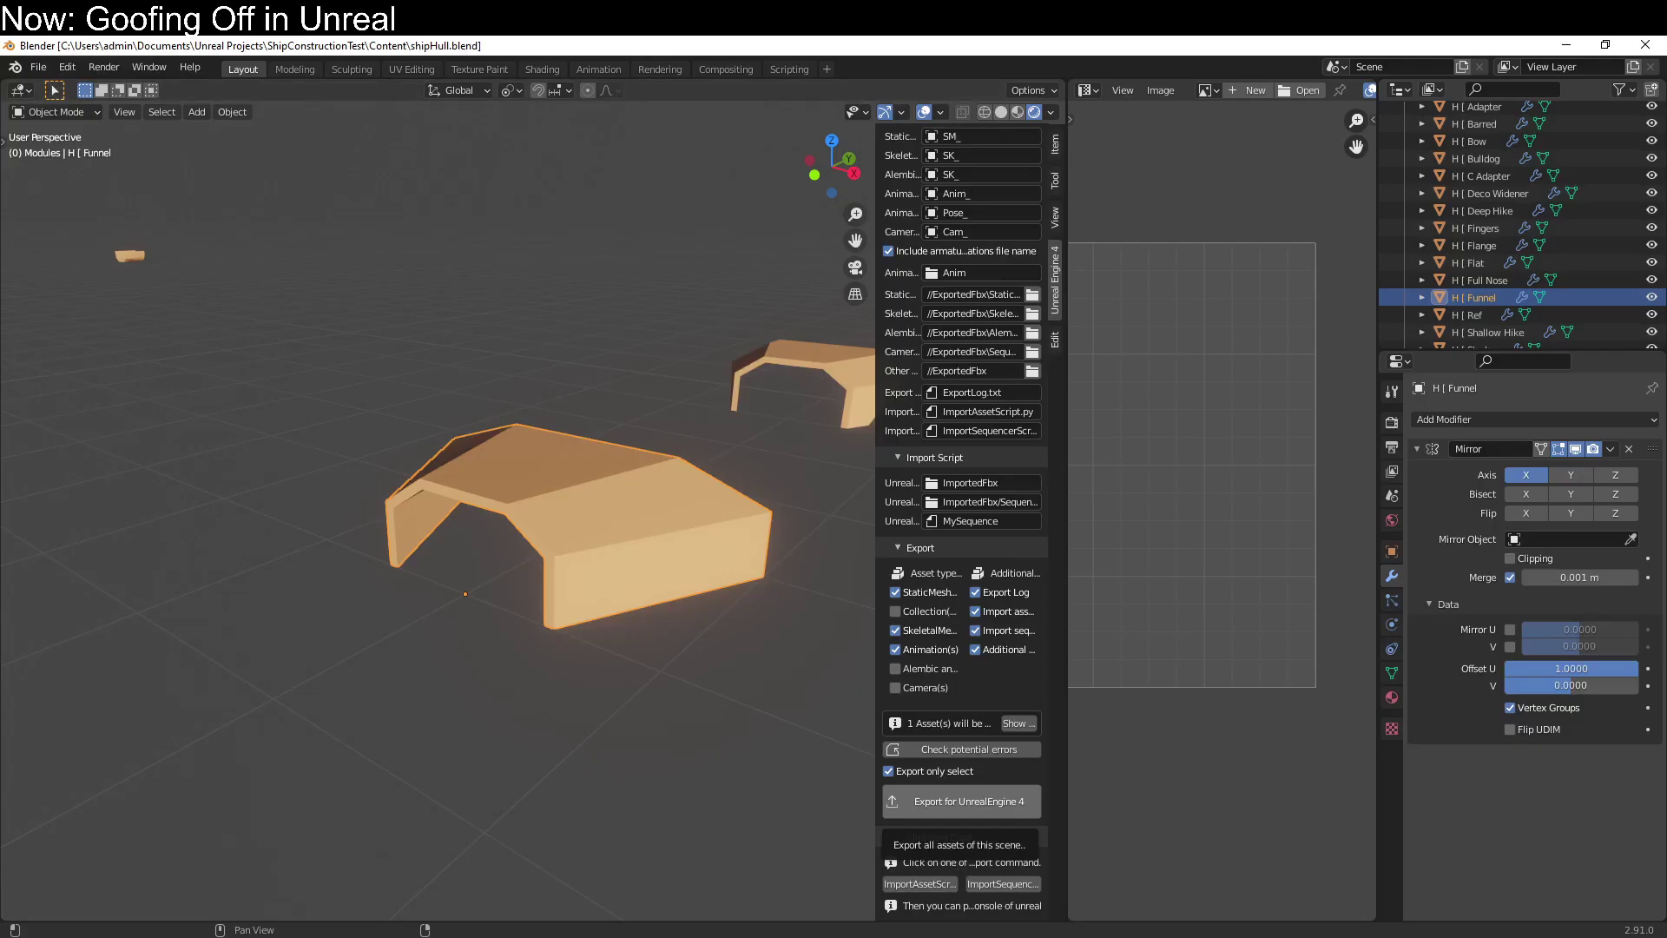
{"action": "left_click", "coordinate": [234, 903]}
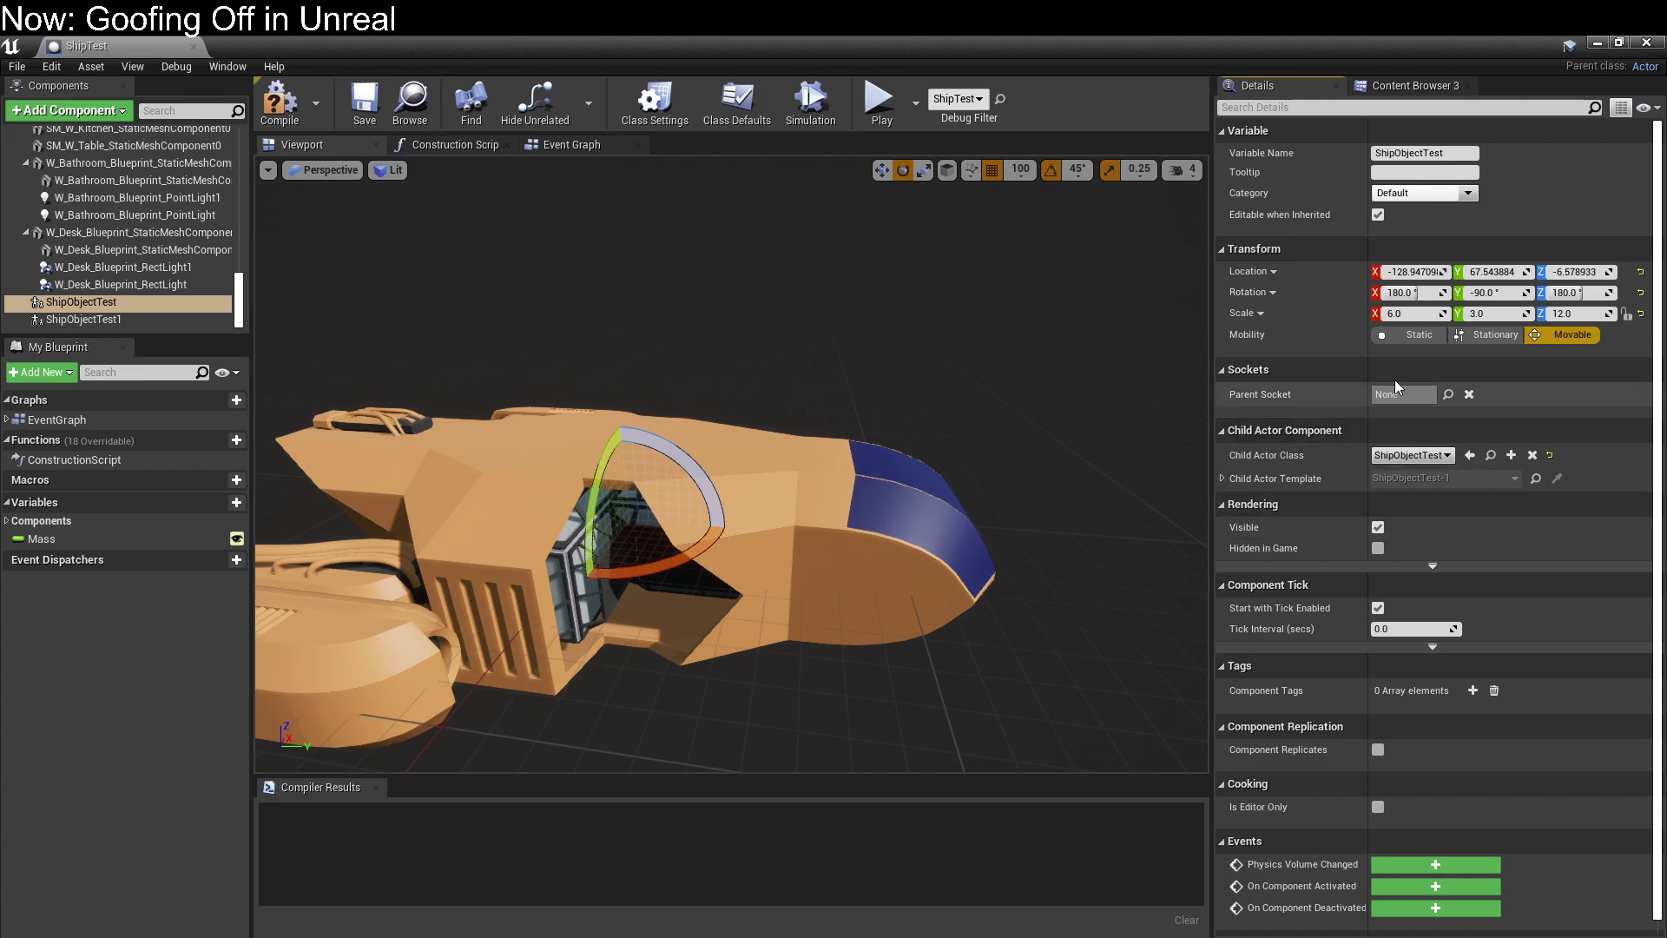
{"action": "left_click", "coordinate": [1655, 46]}
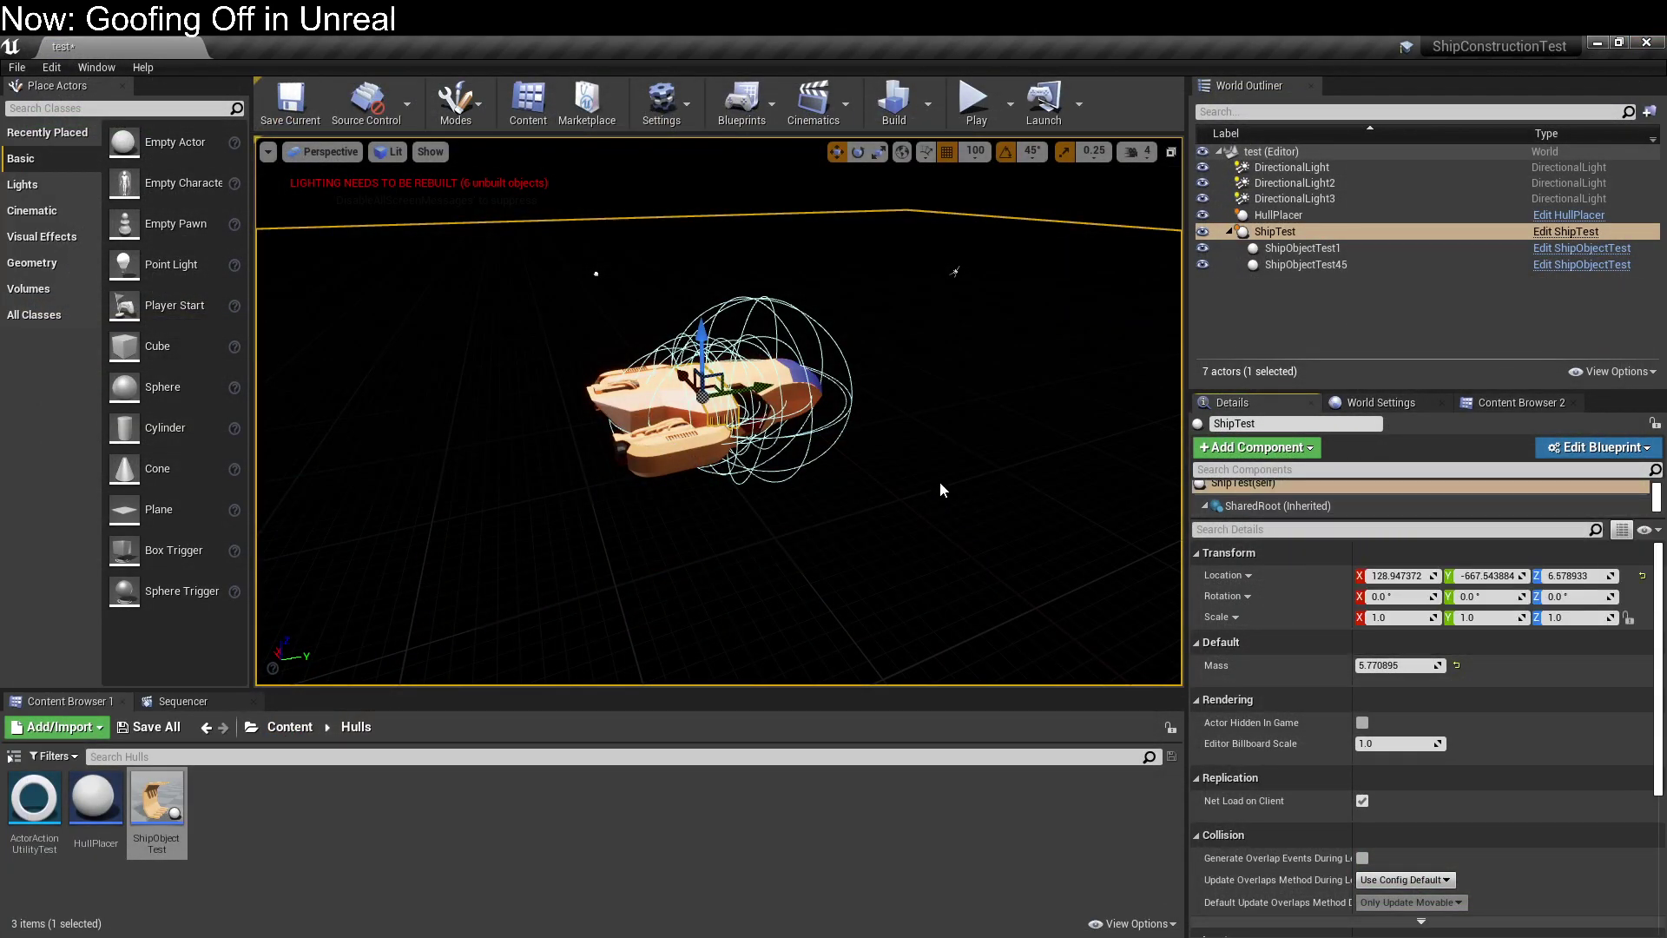
Open the ShipObjectTest blueprint from the Hulls folder and set its default Mass to 5.0.
{"action": "double_click", "coordinate": [165, 797]}
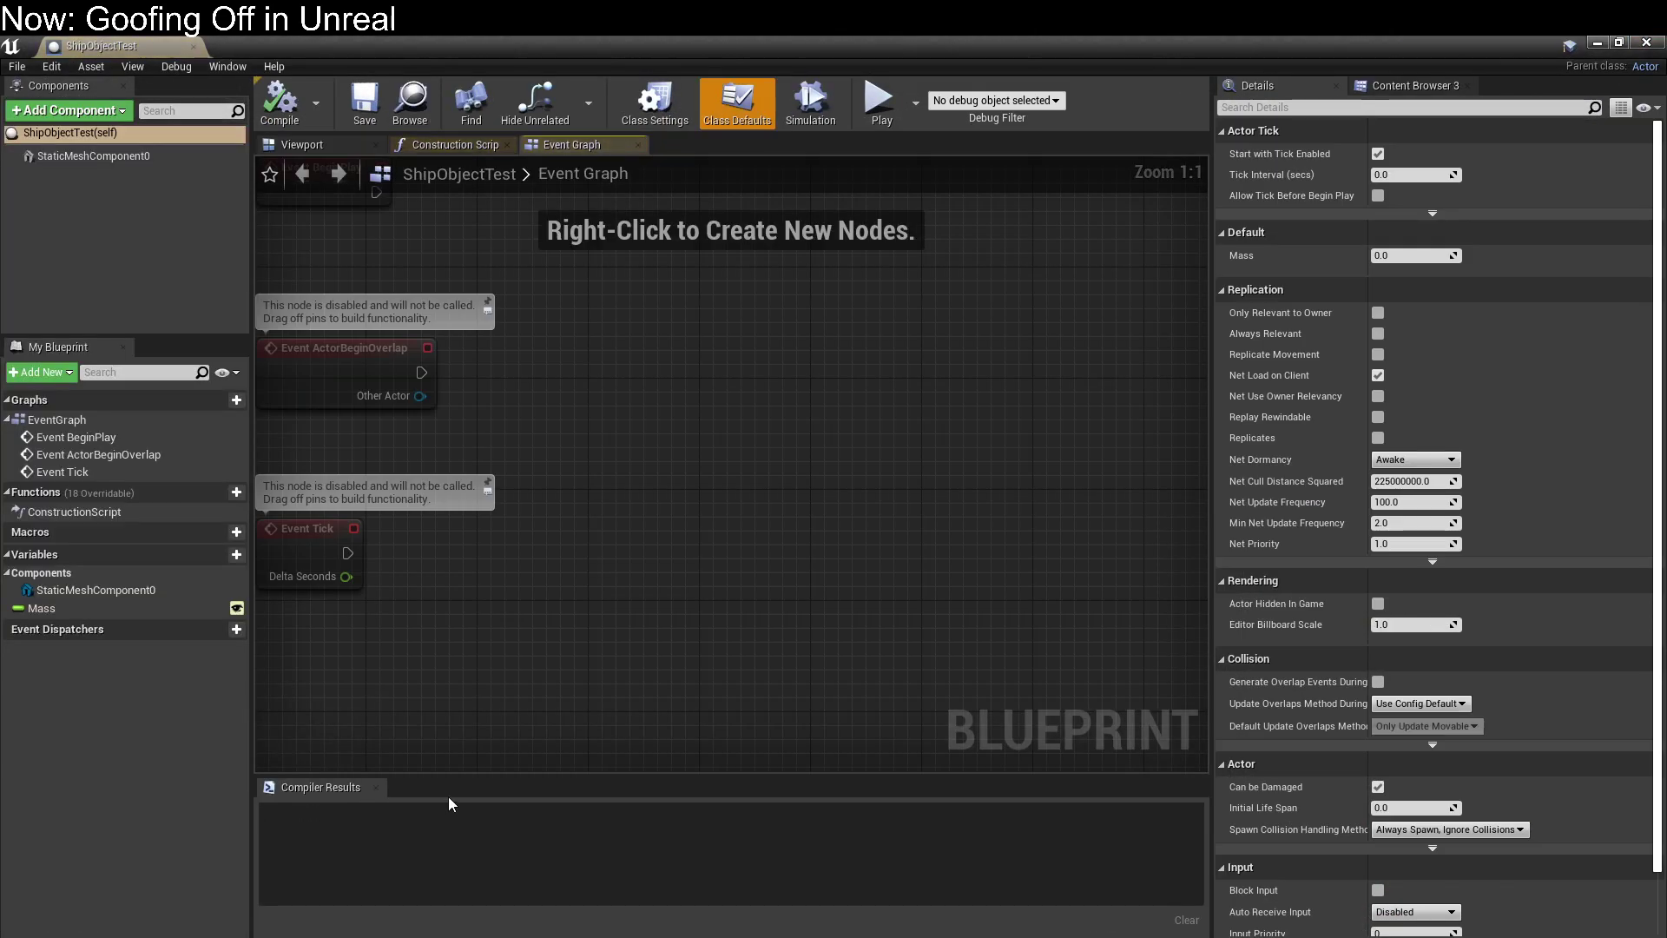
{"action": "left_click", "coordinate": [301, 146]}
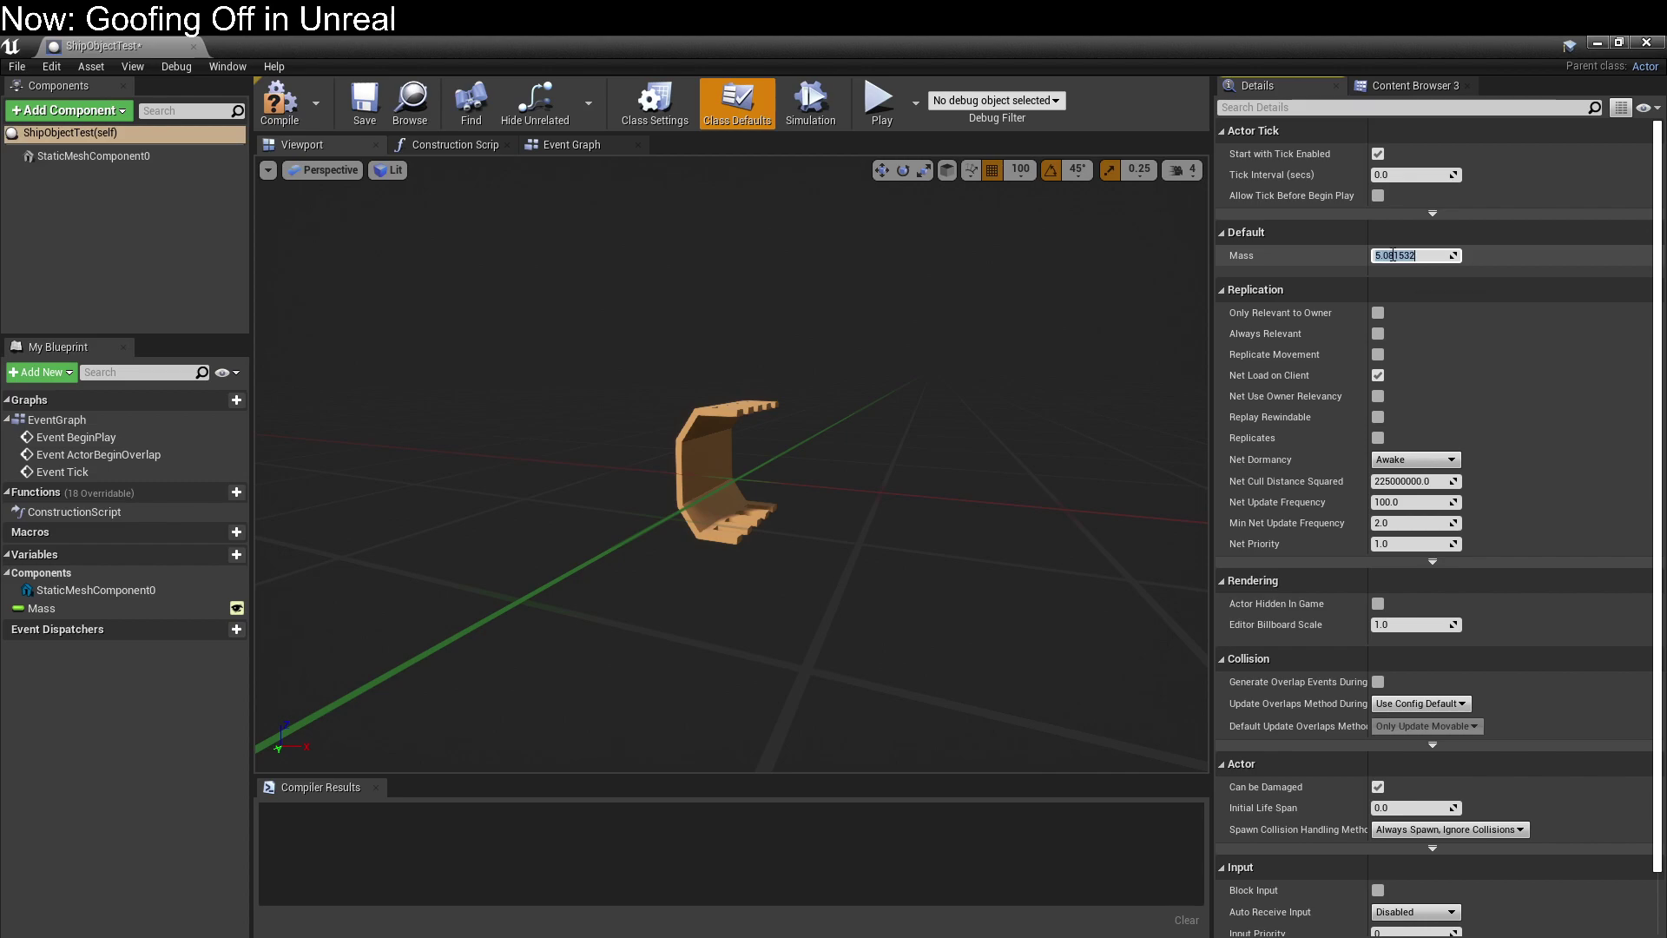
{"action": "key", "text": "Return"}
Examine the barred hull mesh and compare the properties of the blueprint root, StaticMeshComponent0 and the Mass variable.
{"action": "left_click_drag", "start_coordinate": [768, 516], "coordinate": [452, 556]}
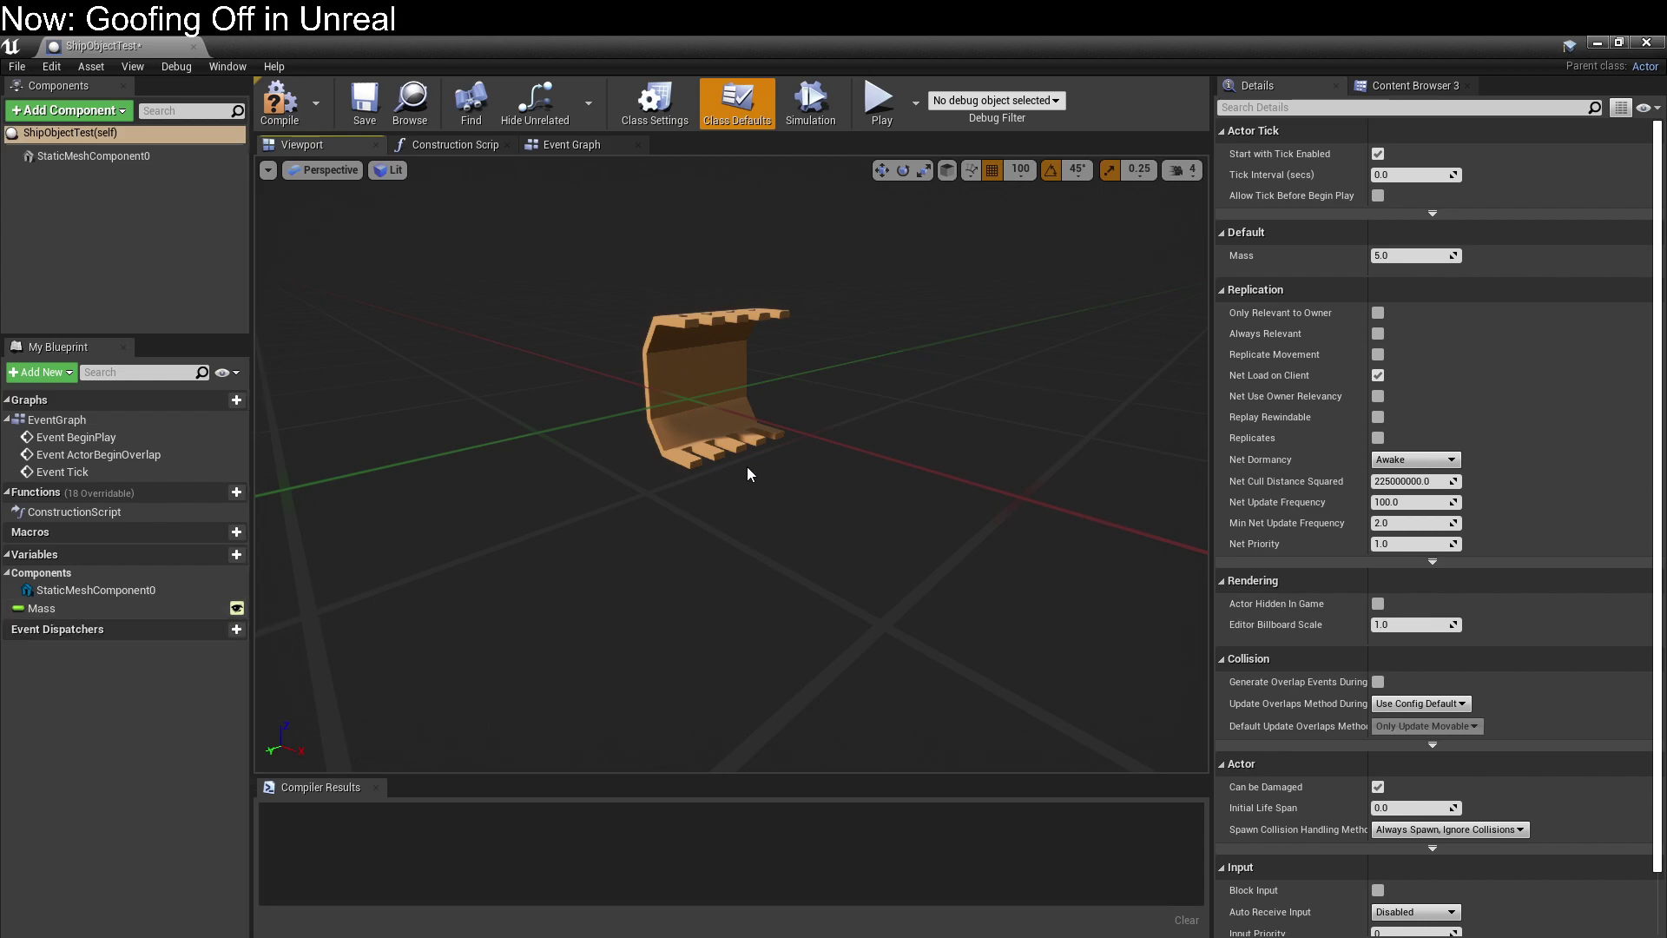
{"action": "left_click", "coordinate": [712, 391]}
{"action": "left_click_drag", "start_coordinate": [712, 391], "coordinate": [781, 330]}
{"action": "left_click_drag", "start_coordinate": [607, 528], "coordinate": [608, 556]}
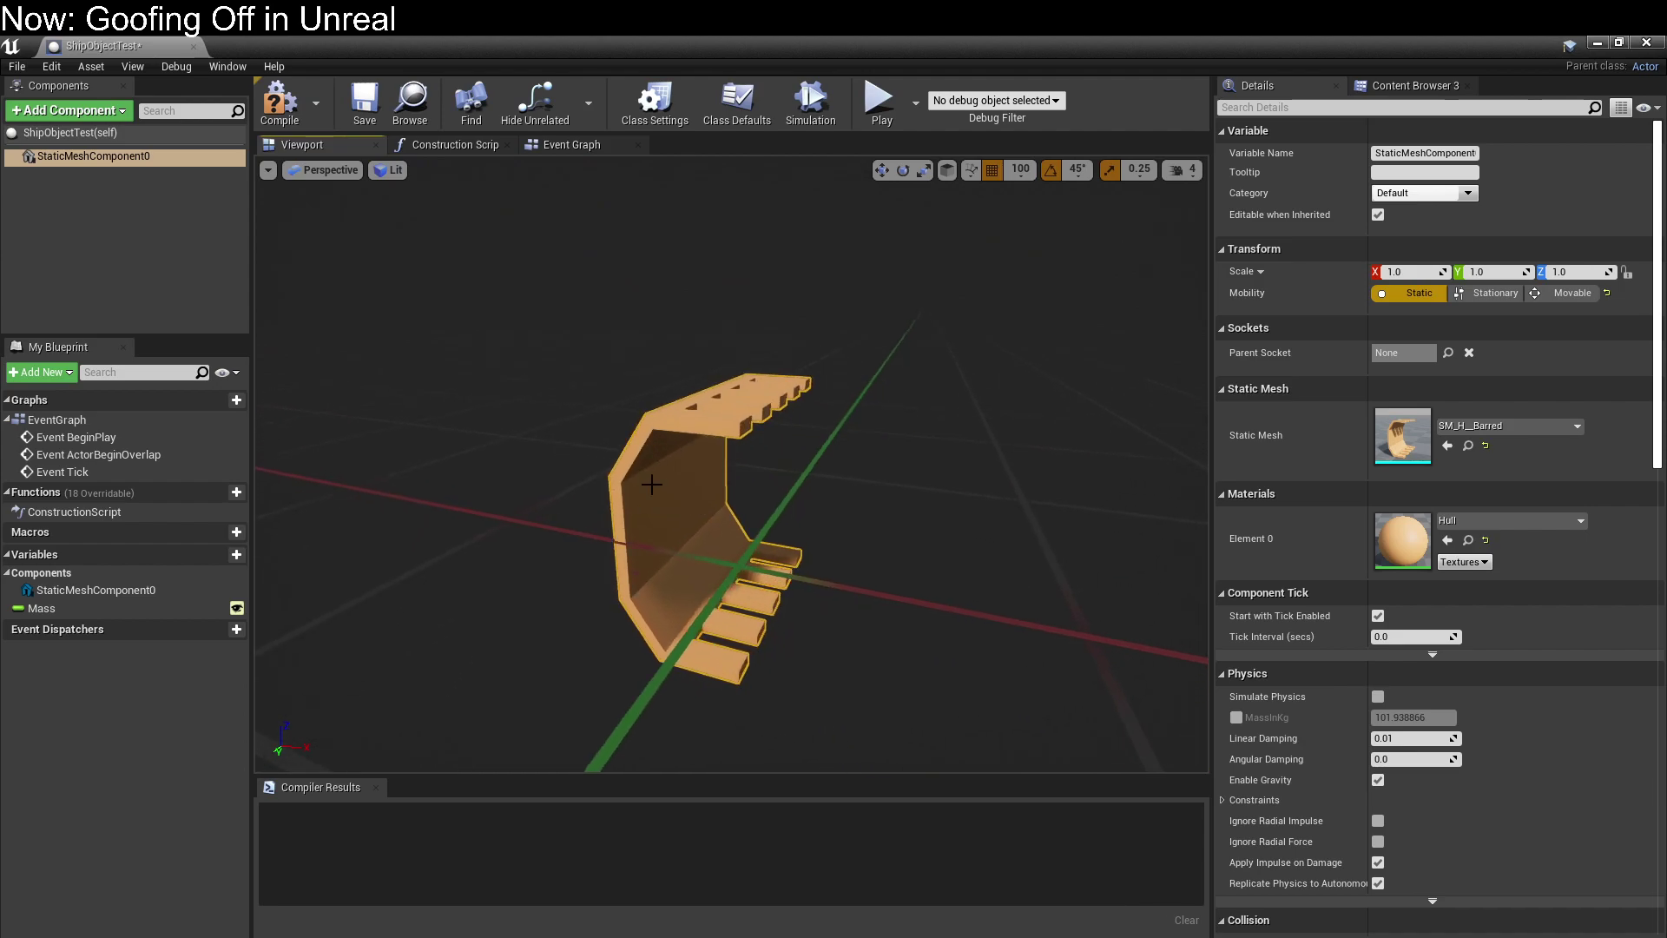
{"action": "left_click", "coordinate": [94, 156]}
{"action": "left_click", "coordinate": [733, 432]}
{"action": "scroll", "coordinate": [725, 461], "scroll_direction": "down", "scroll_amount": 5}
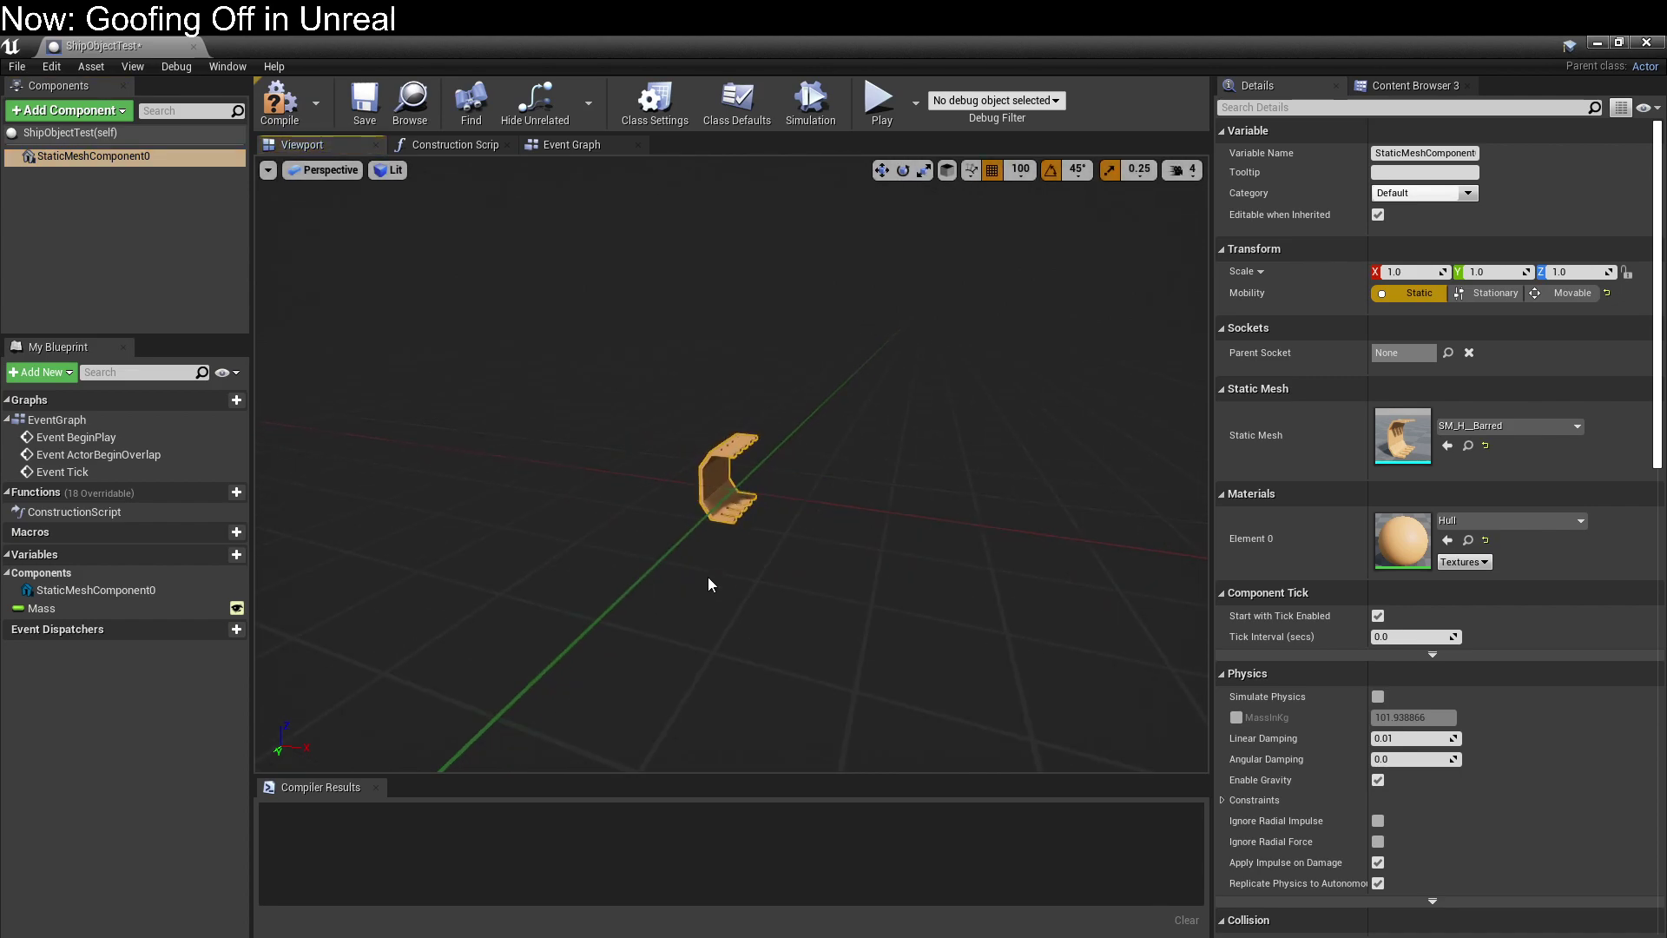
{"action": "left_click", "coordinate": [118, 135]}
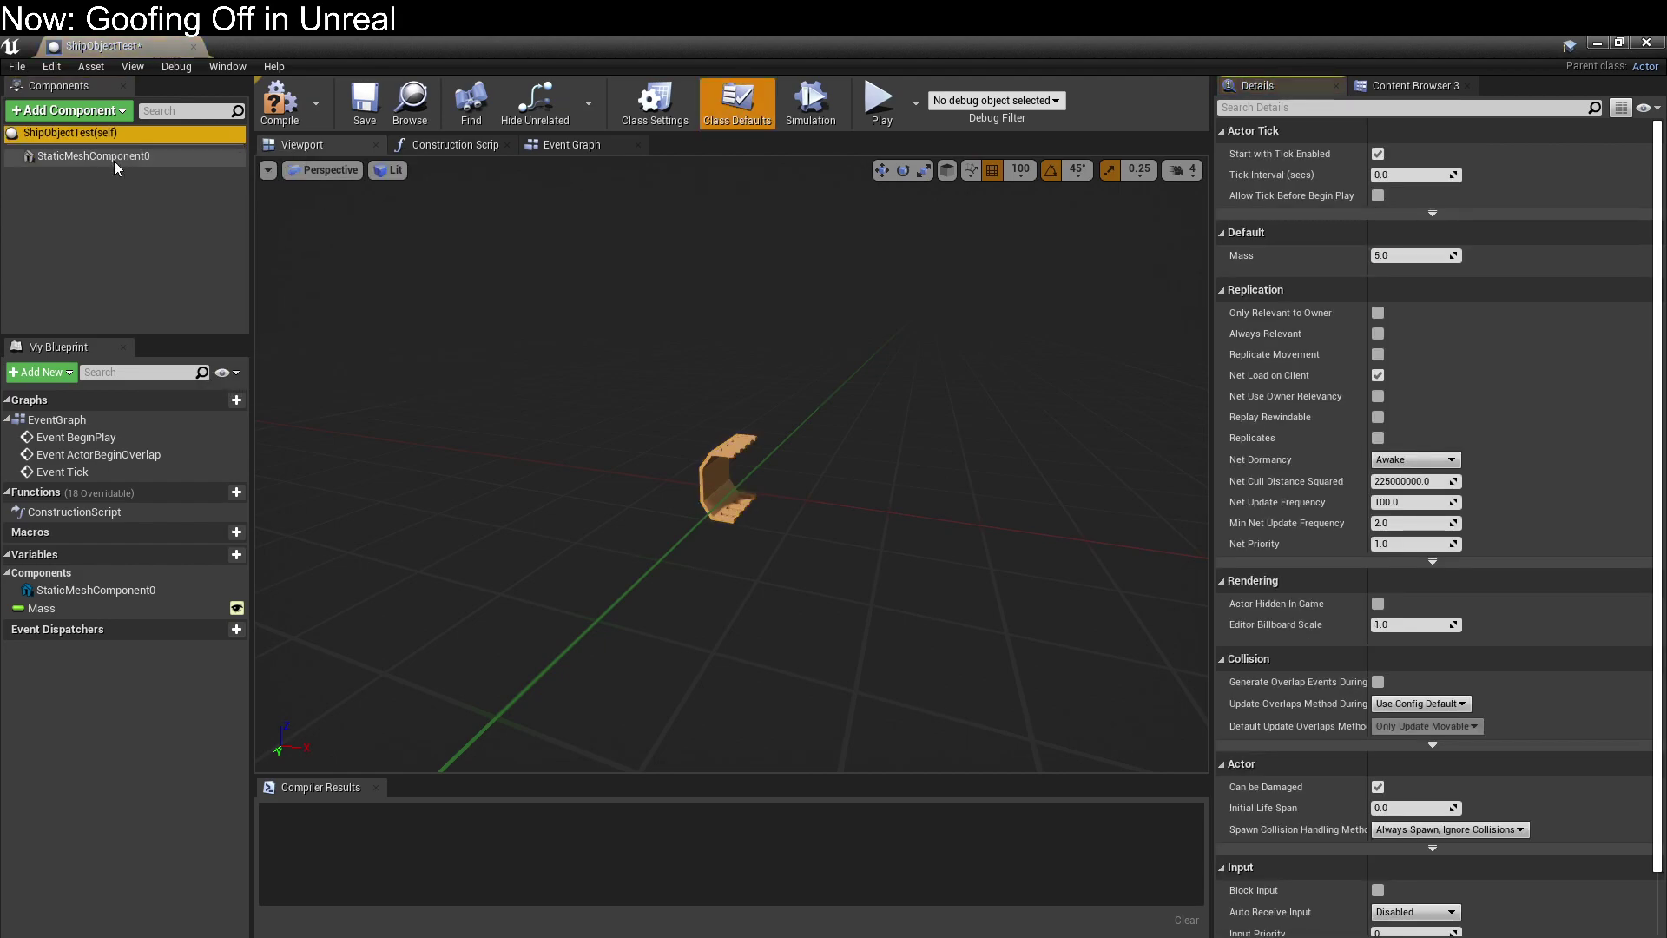
{"action": "left_click", "coordinate": [115, 159]}
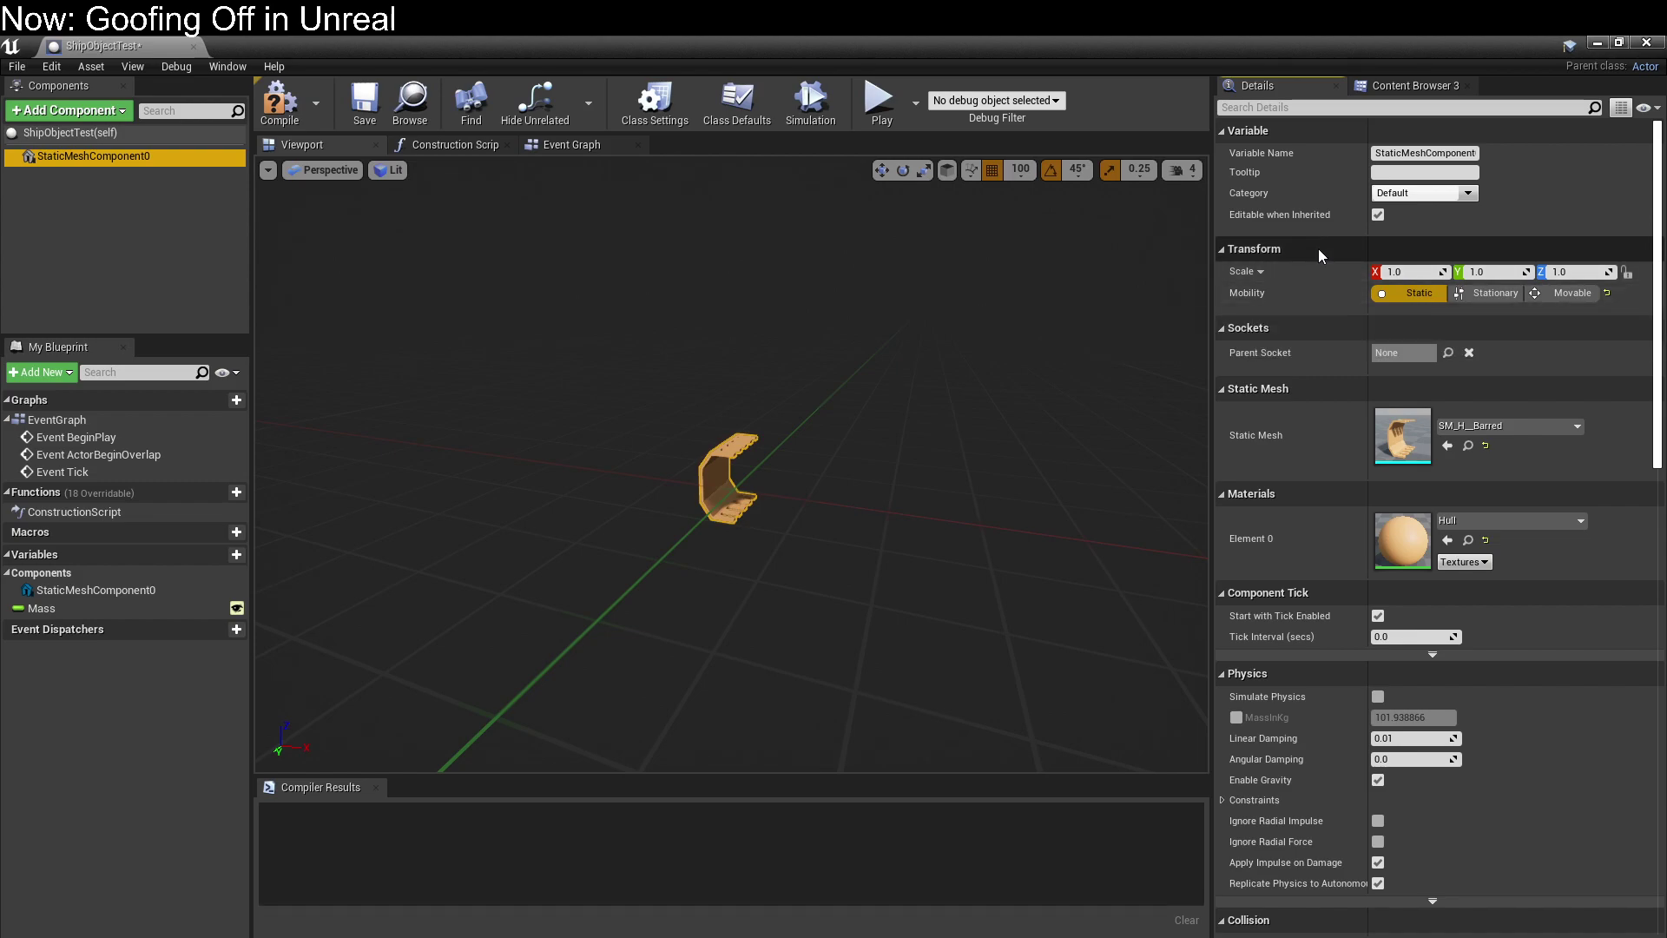
{"action": "left_click", "coordinate": [159, 133]}
{"action": "left_click", "coordinate": [159, 156]}
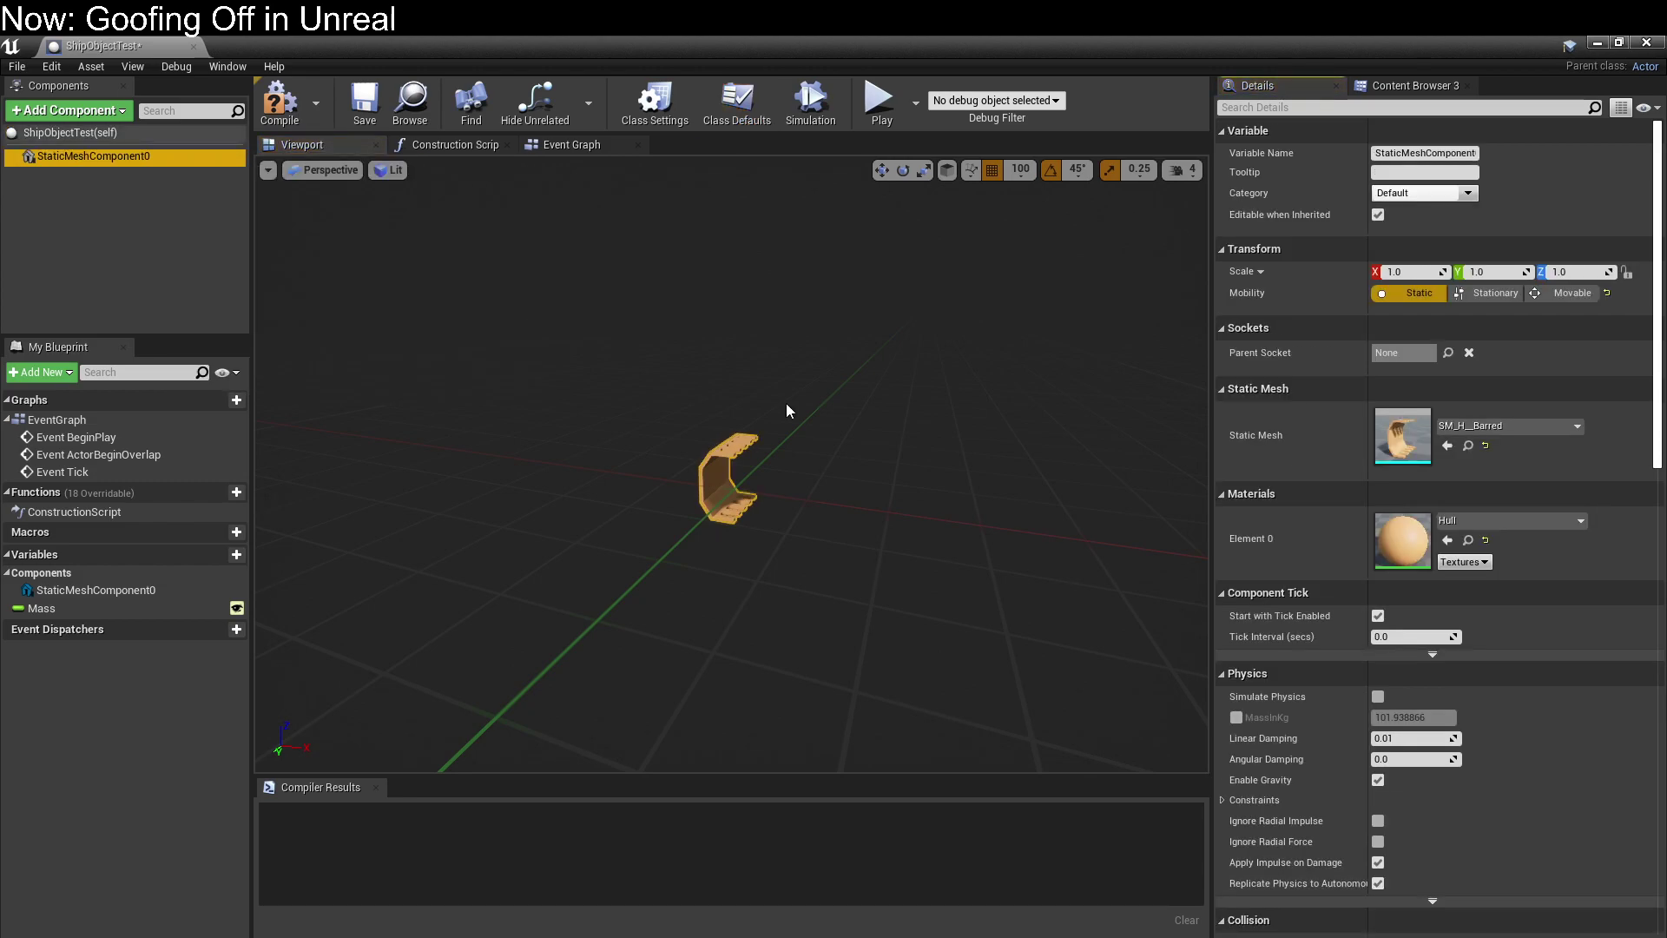
{"action": "scroll", "coordinate": [615, 570], "scroll_direction": "up", "scroll_amount": 3}
{"action": "left_click_drag", "start_coordinate": [614, 570], "coordinate": [461, 554]}
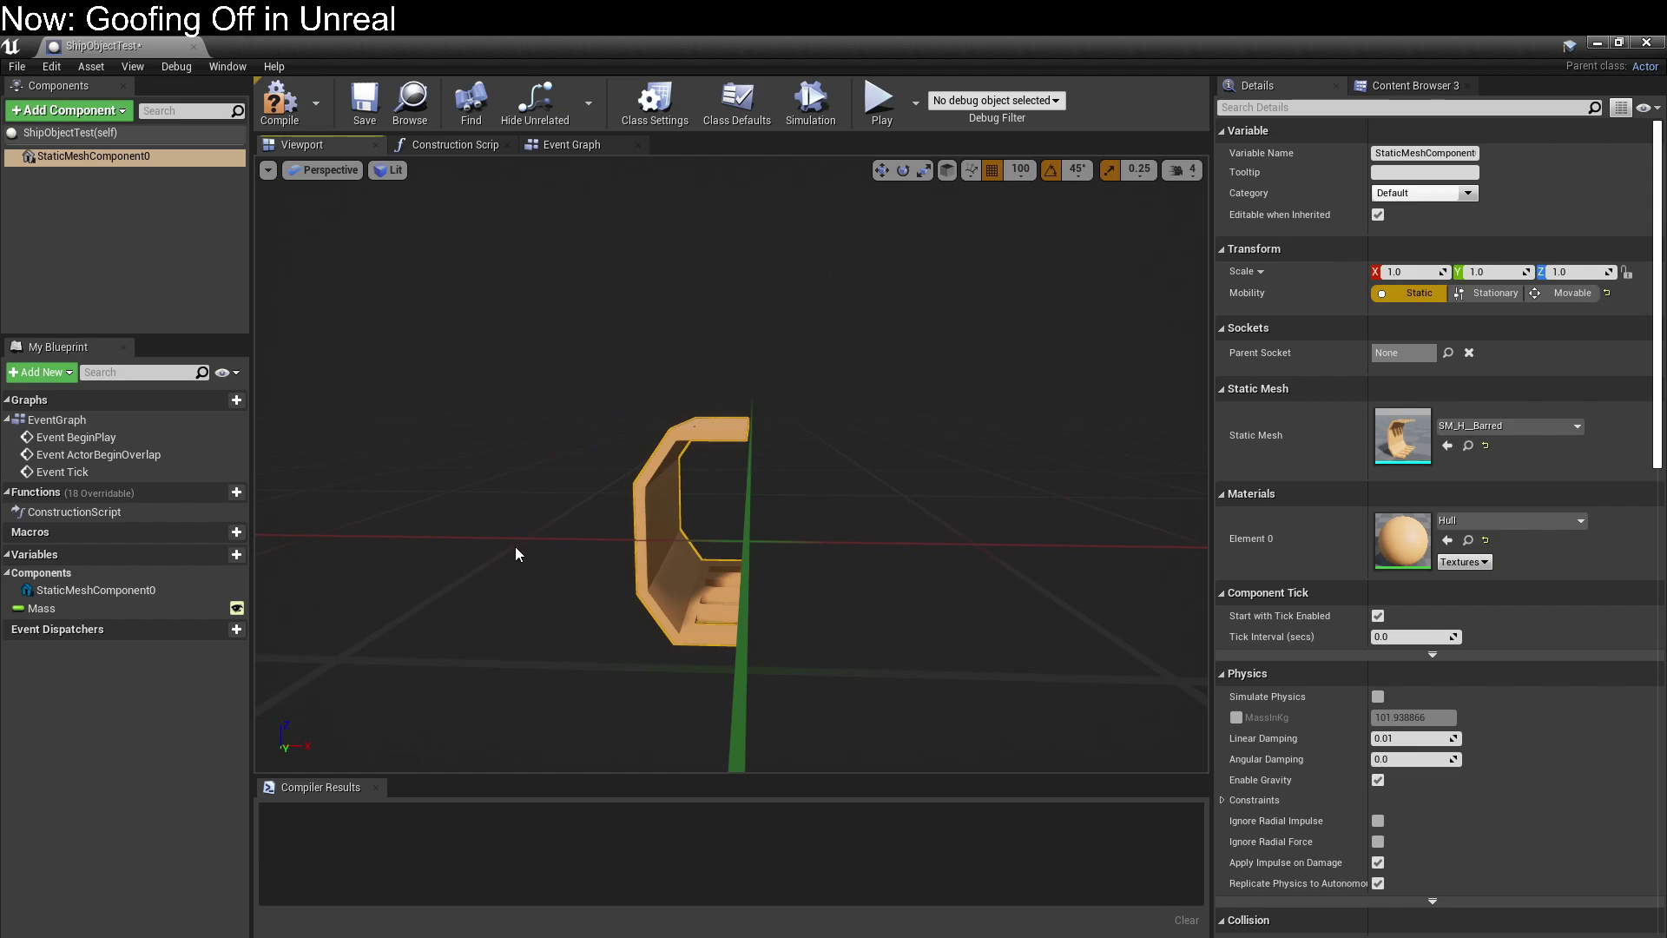
{"action": "left_click", "coordinate": [153, 609]}
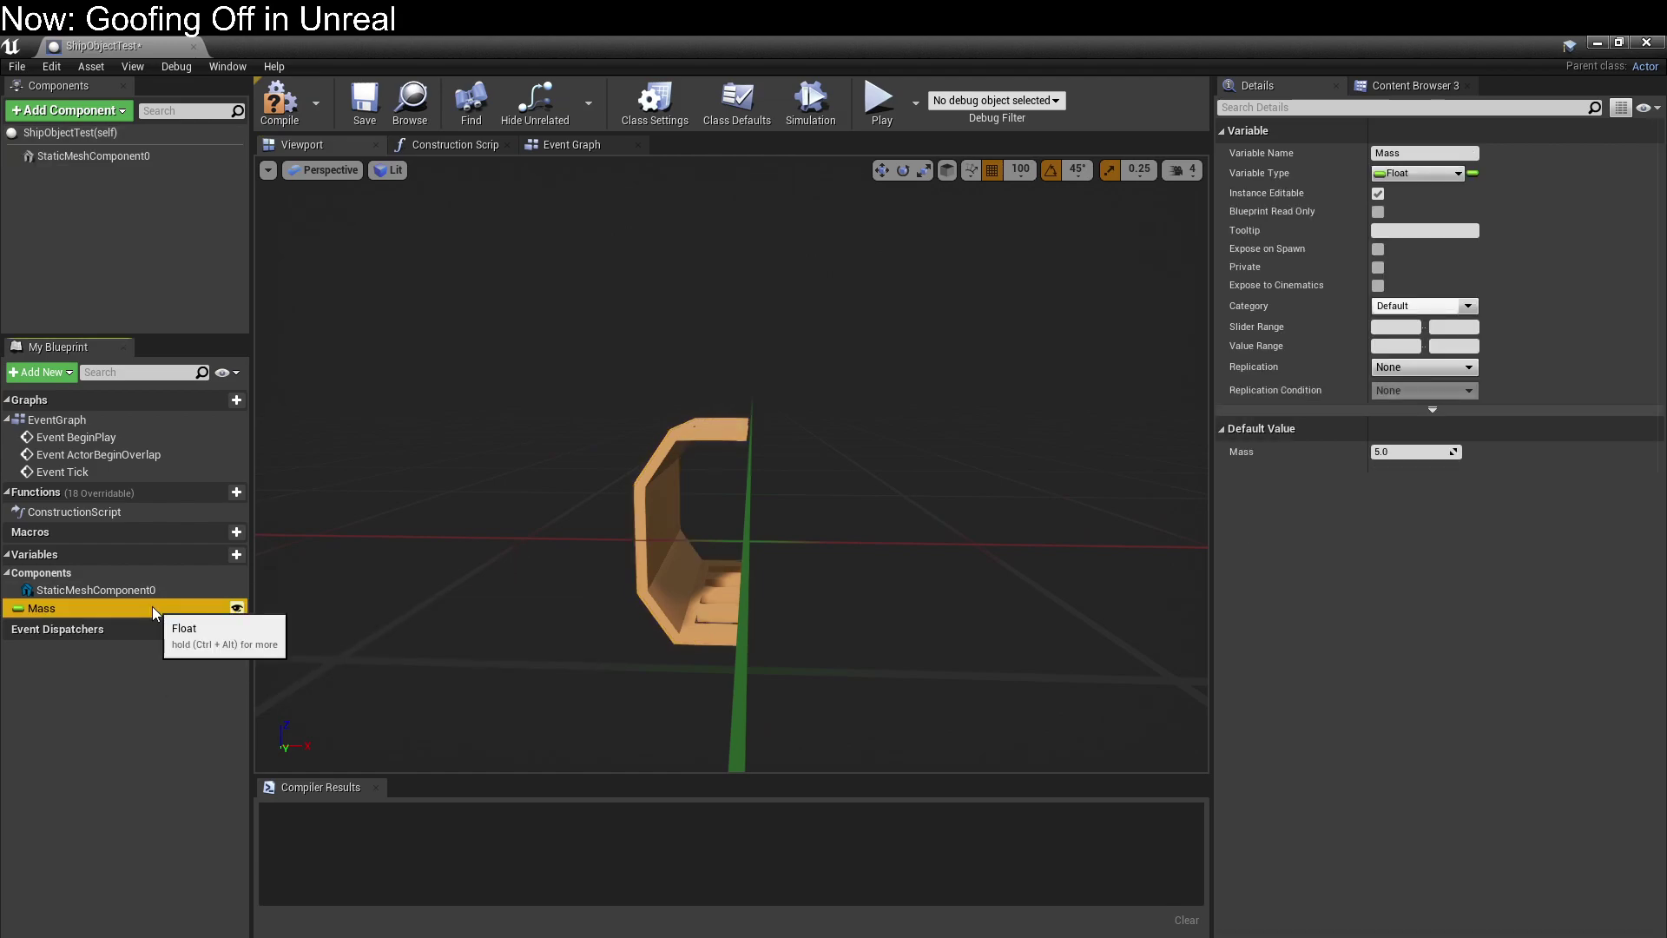
Return to the level and open the selected ShipTest actor's blueprint for editing.
{"action": "key", "text": "alt+Tab"}
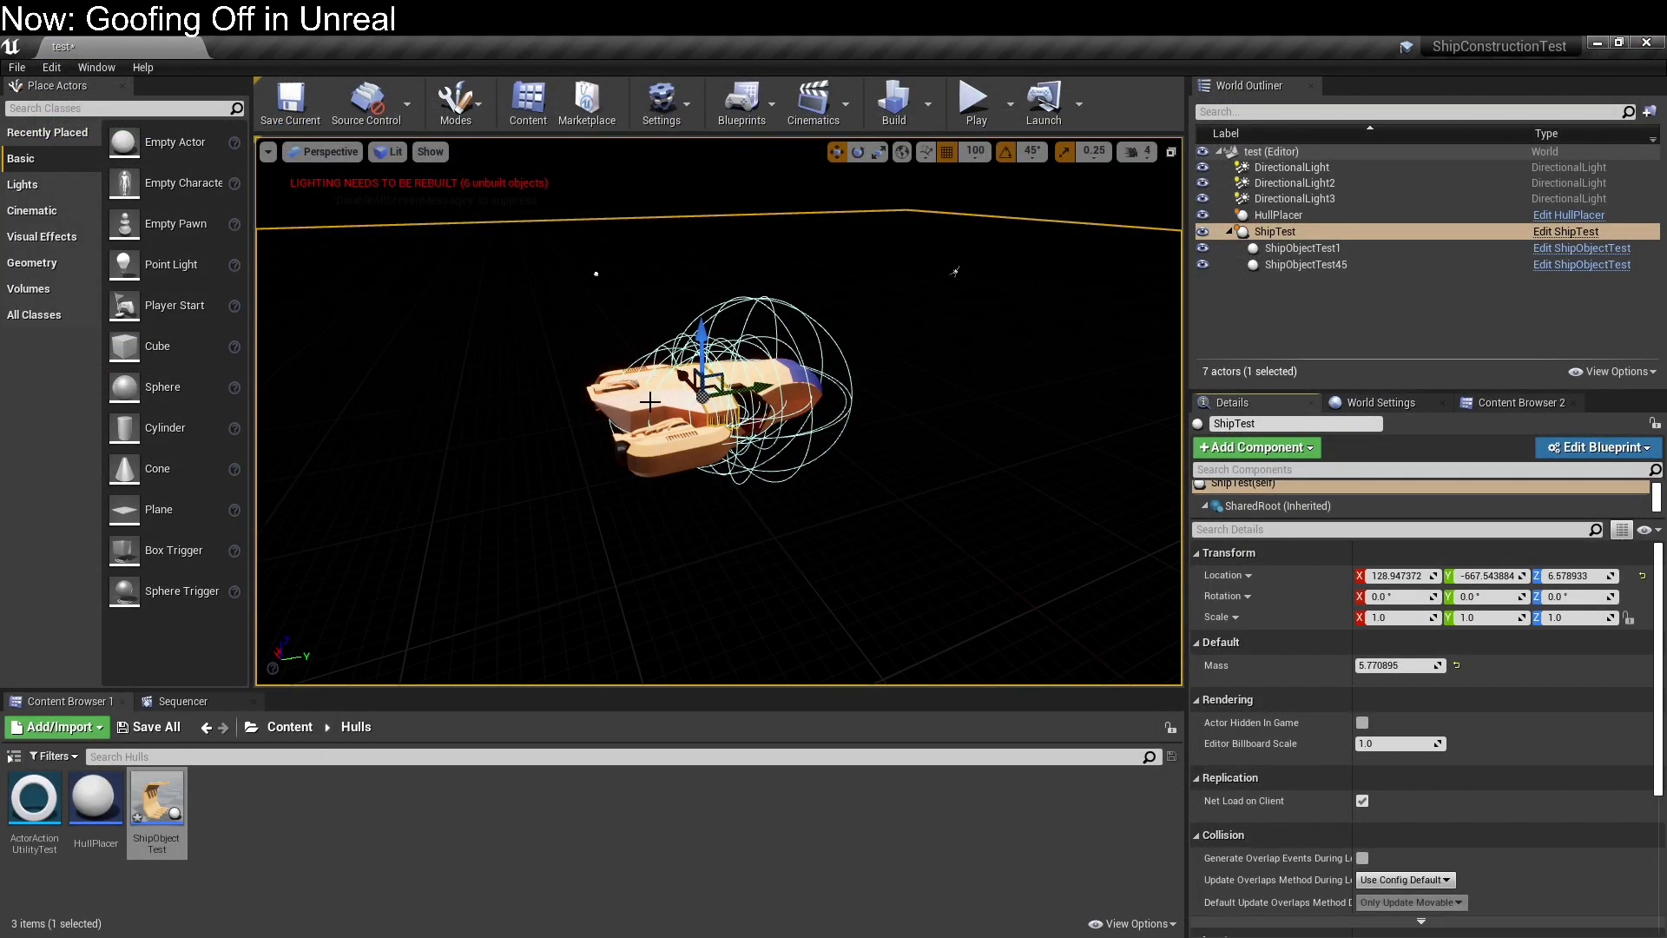
{"action": "left_click", "coordinate": [1596, 448]}
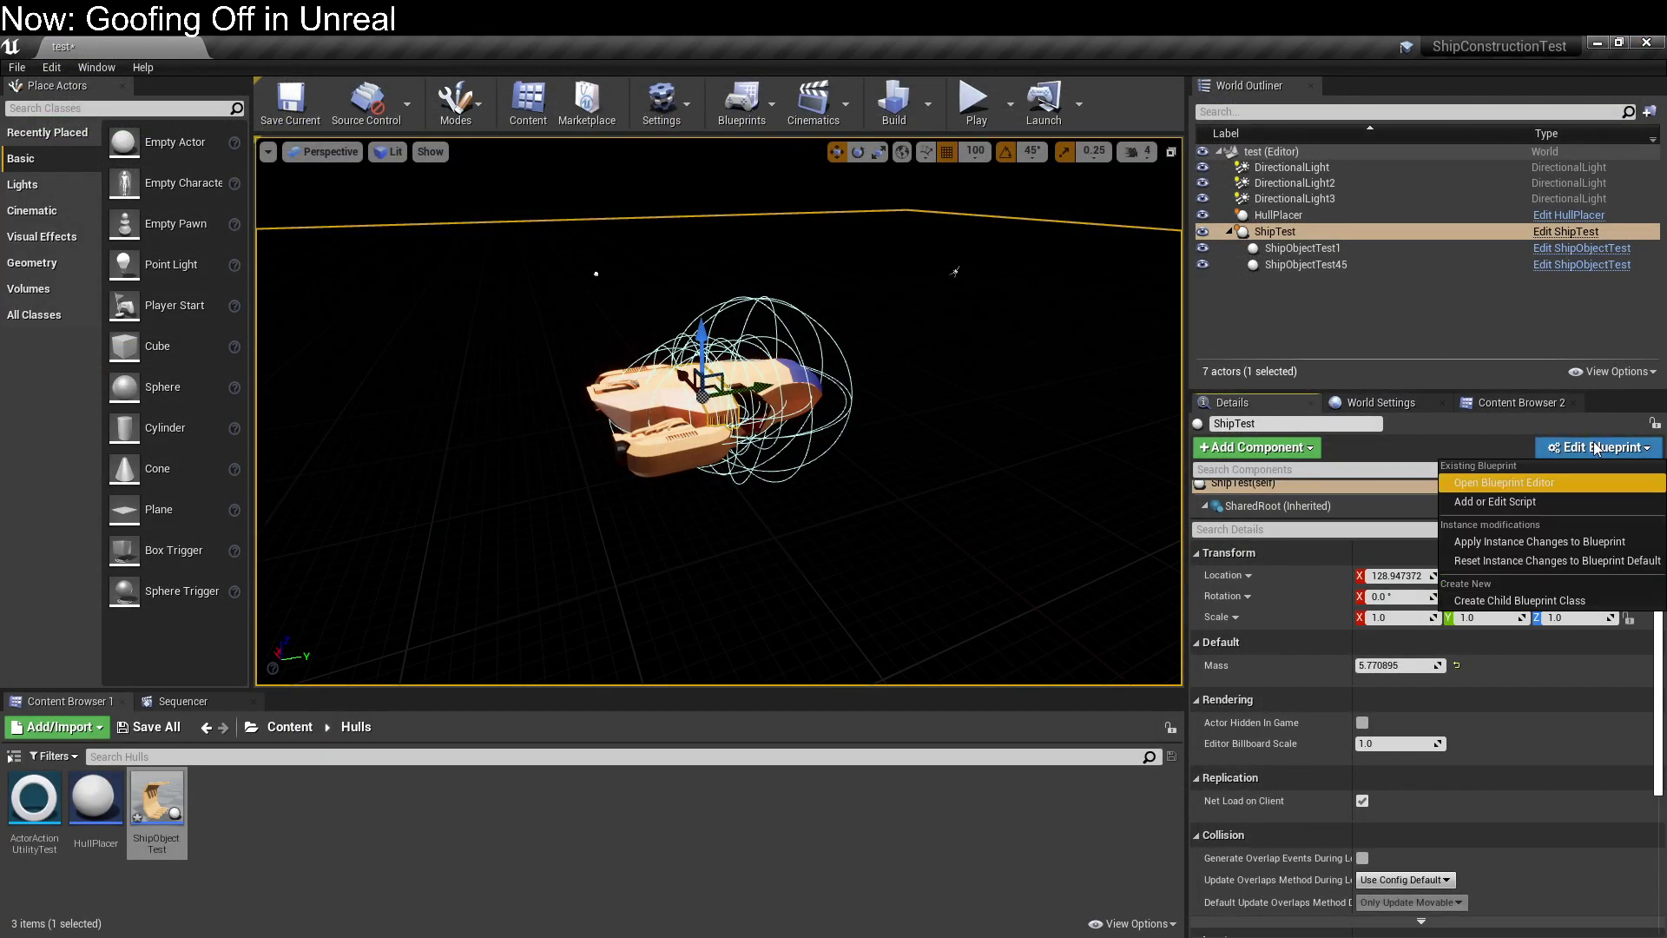
{"action": "left_click", "coordinate": [1567, 487]}
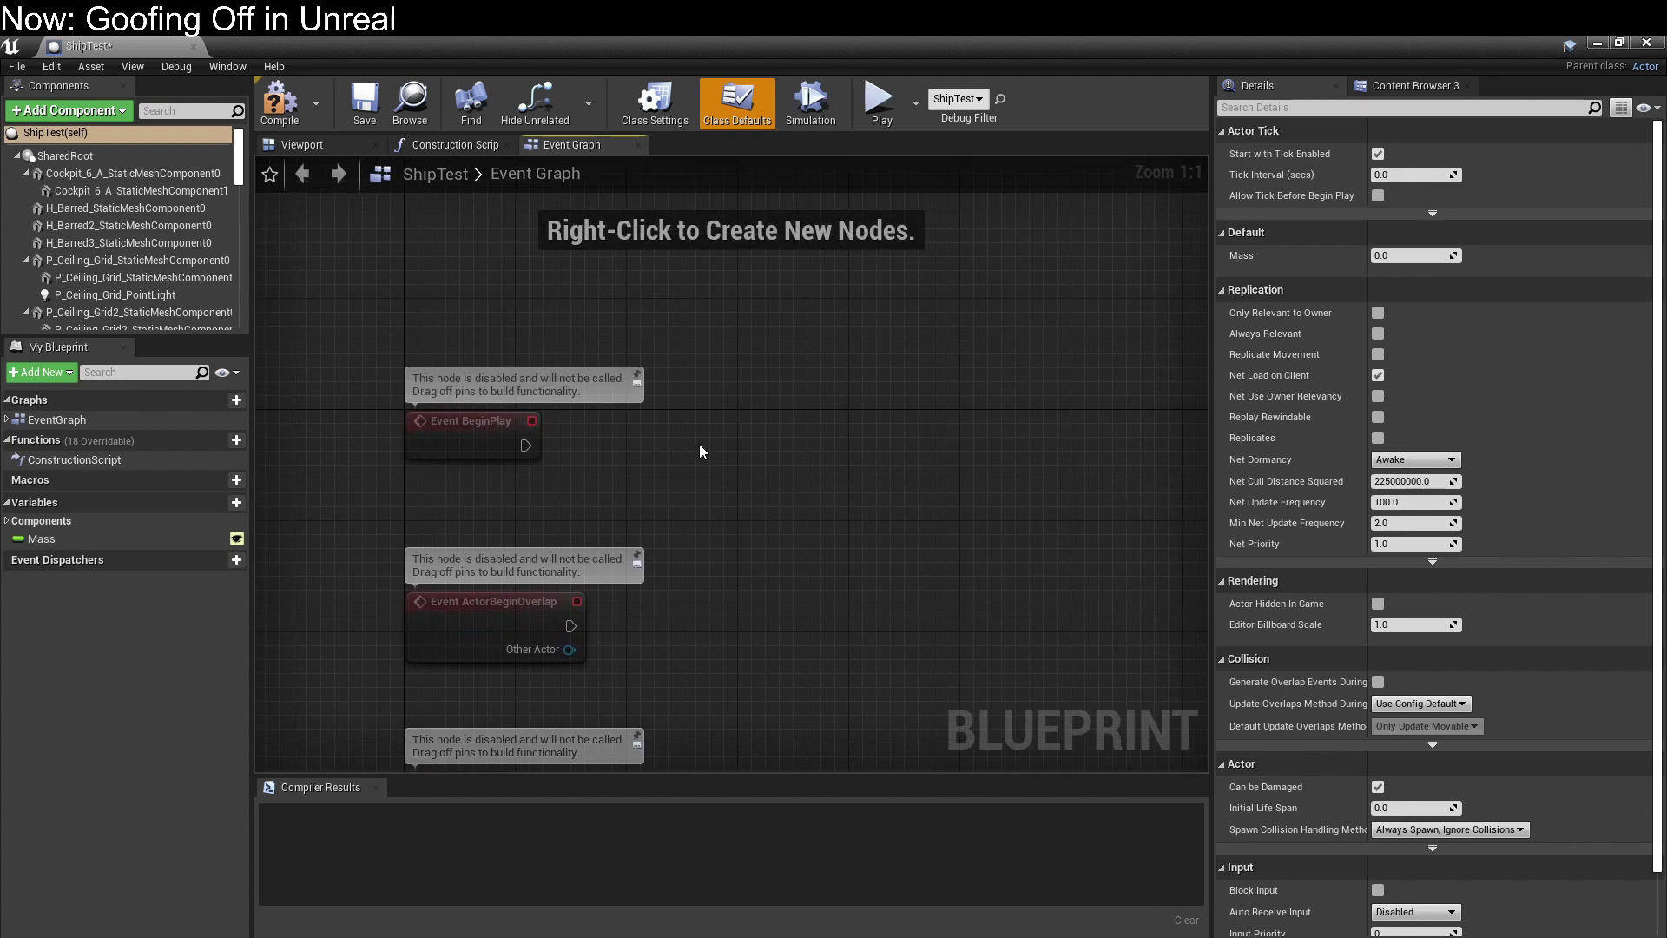
Add a Get All Child Actors node to the ShipTest event graph and place it above and beyond Event BeginPlay.
{"action": "right_click", "coordinate": [704, 451]}
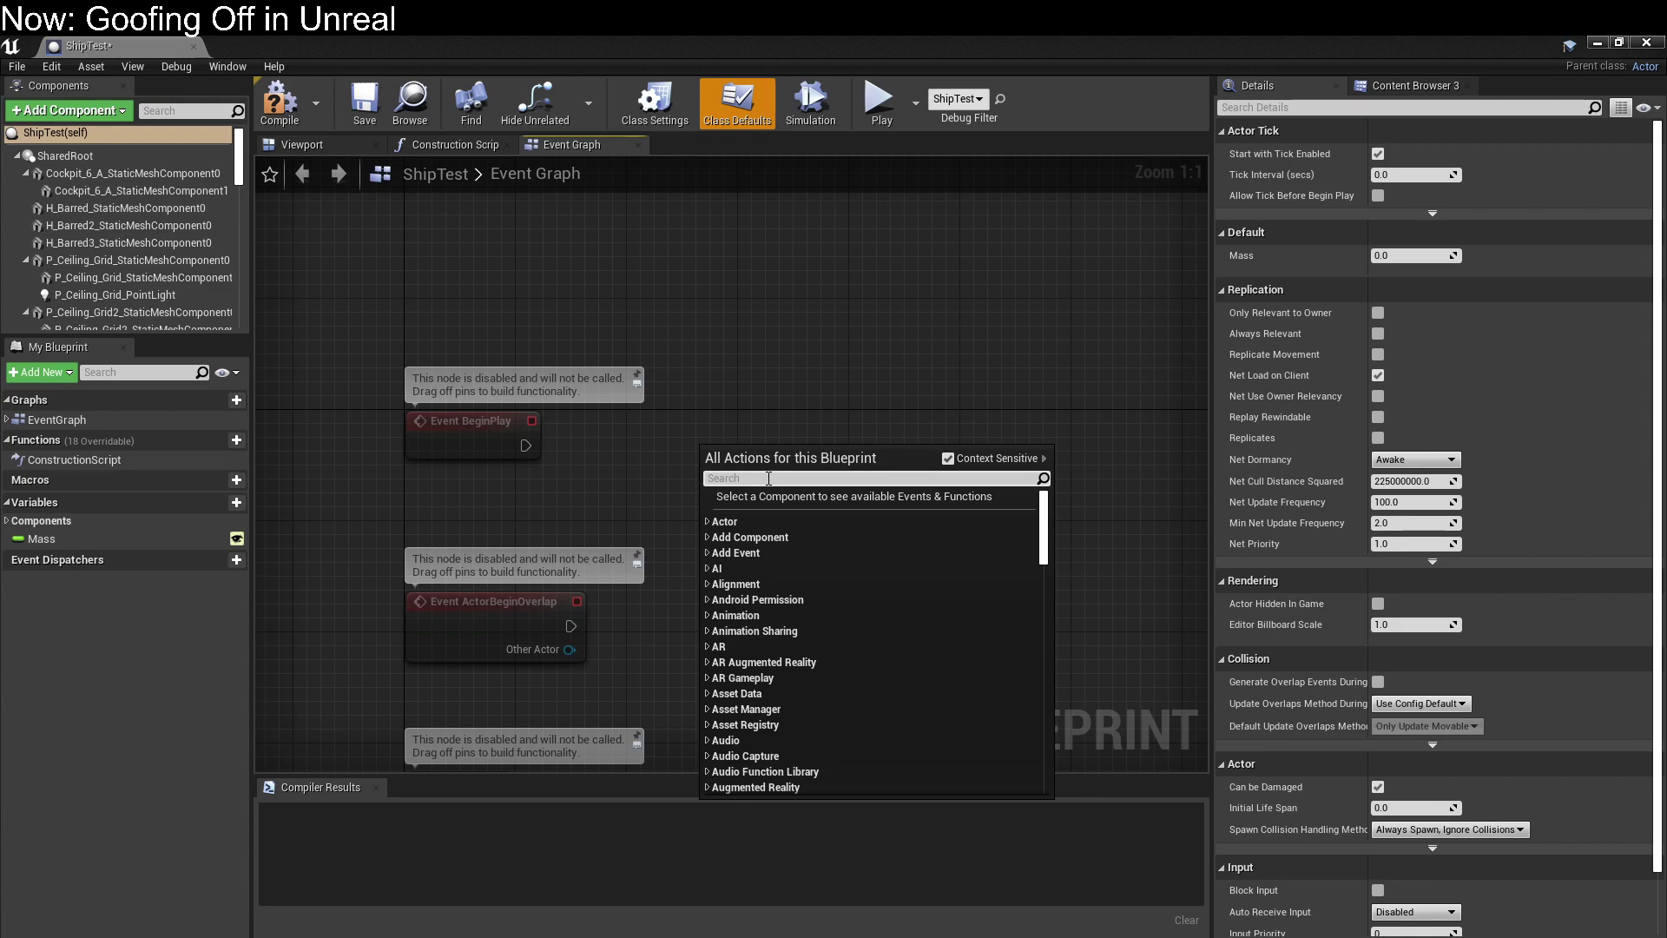
{"action": "type", "text": "chi"}
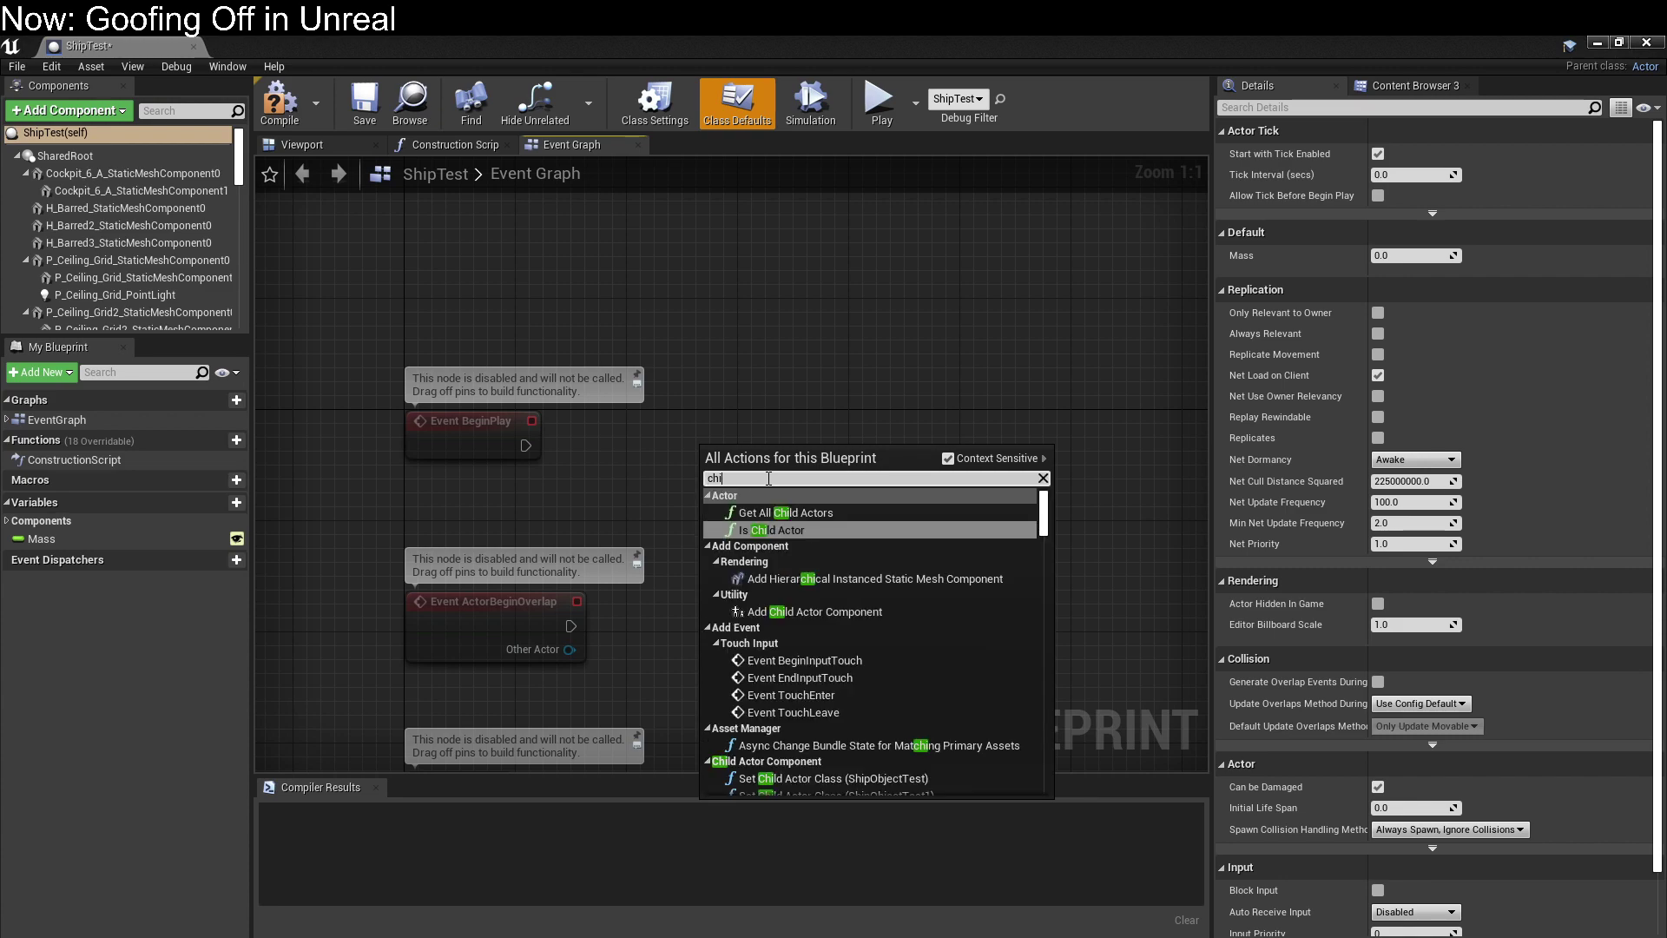
{"action": "left_click", "coordinate": [795, 514]}
{"action": "mouse_move", "coordinate": [792, 446]}
{"action": "left_mouse_down"}
{"action": "mouse_move", "coordinate": [789, 396]}
{"action": "mouse_move", "coordinate": [814, 432]}
{"action": "left_mouse_up"}
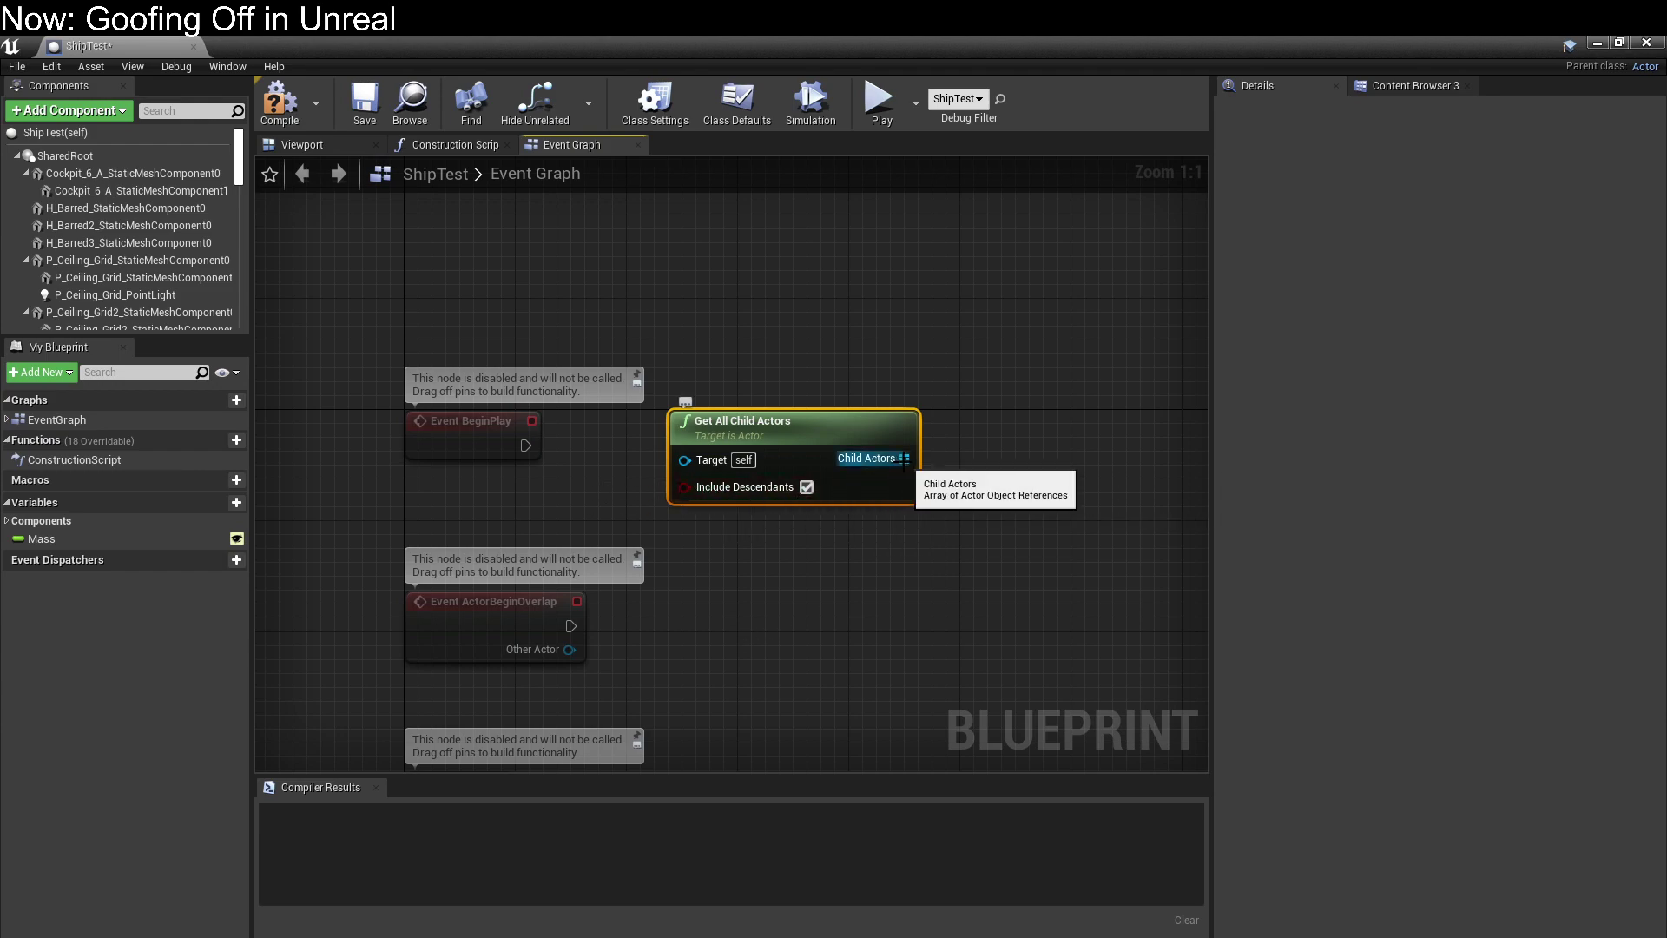
{"action": "left_click_drag", "start_coordinate": [794, 427], "coordinate": [947, 330]}
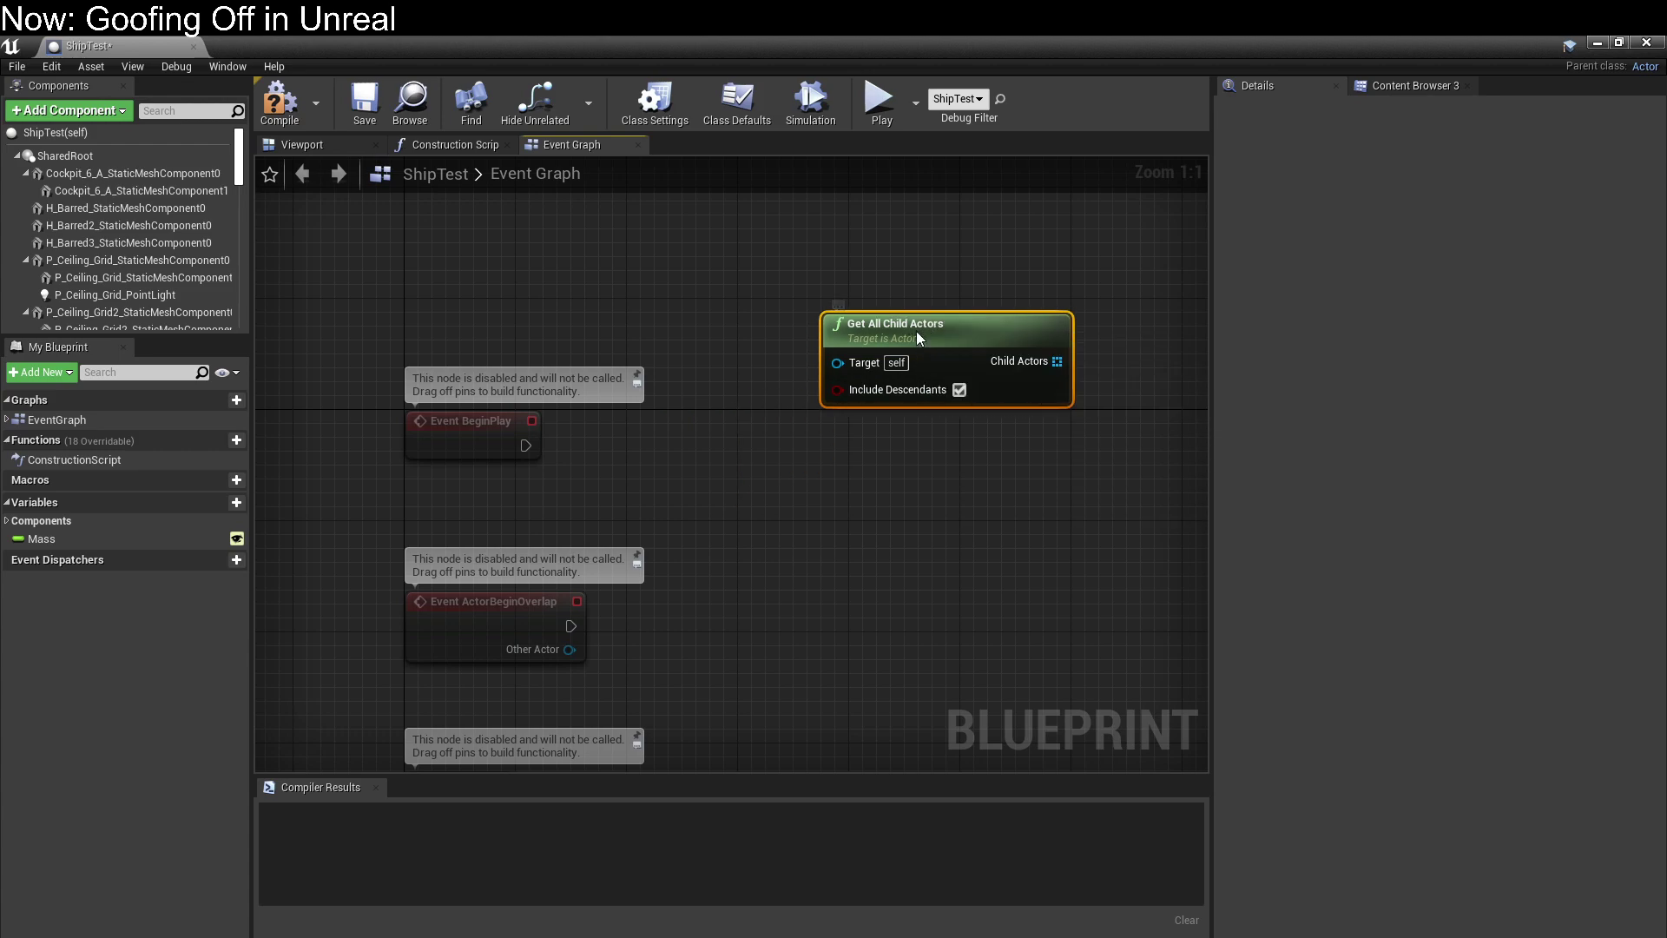
{"action": "right_click", "coordinate": [915, 330]}
{"action": "left_click", "coordinate": [715, 495]}
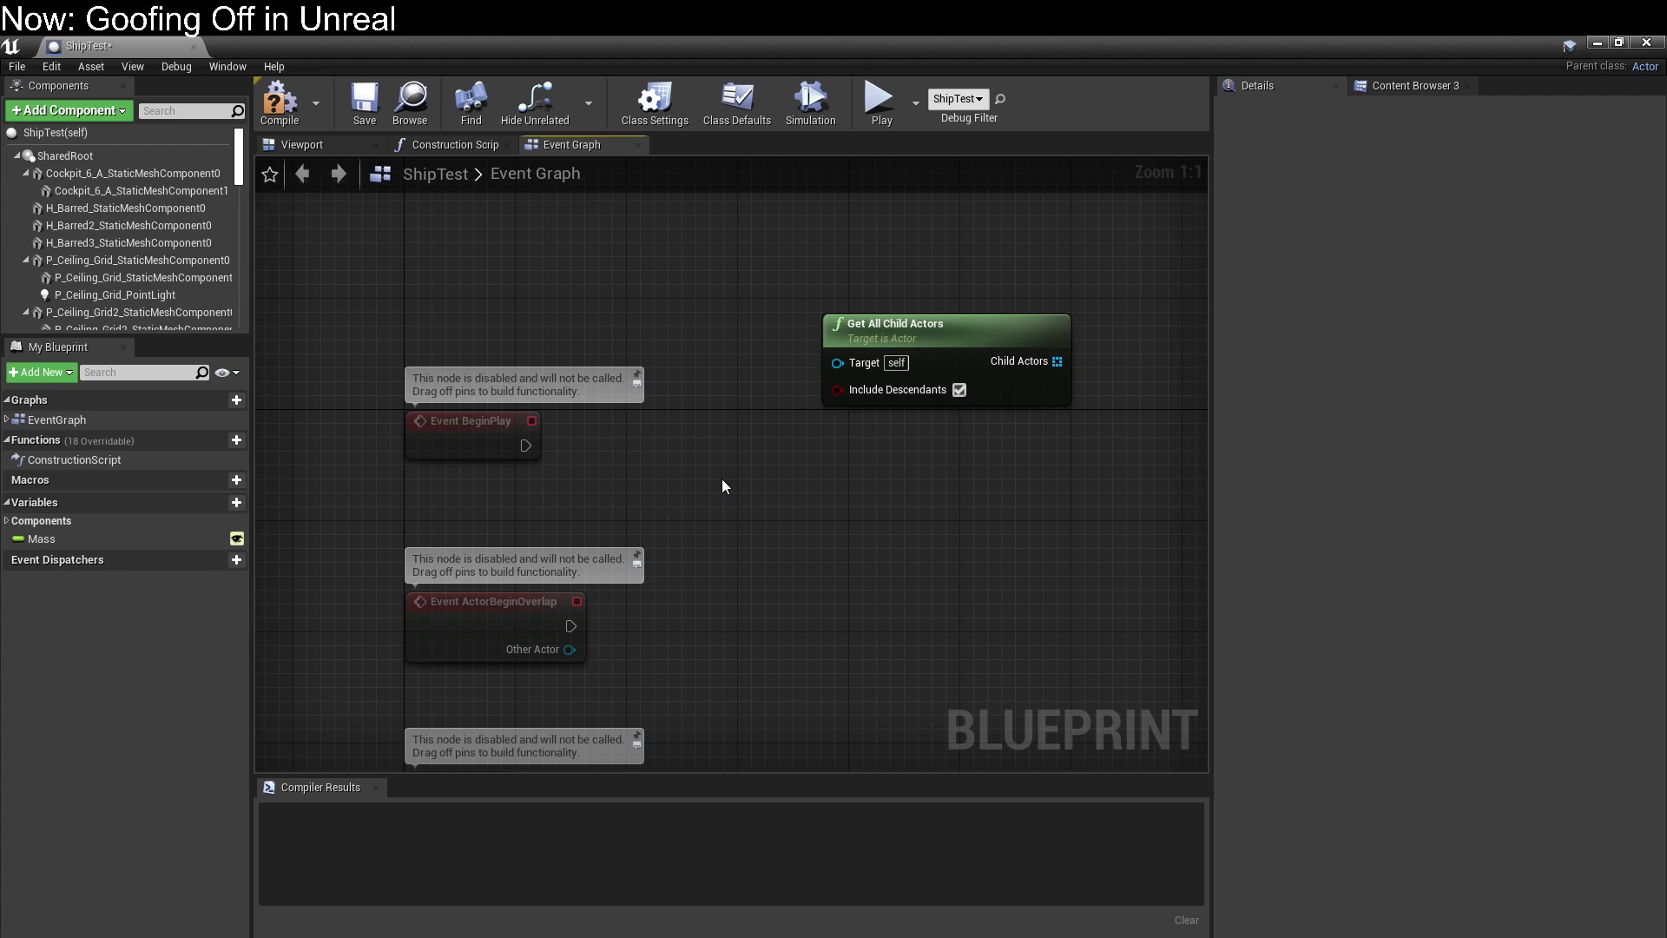
Add a Get Child Component node targeting ShipObjectTest and move it with its reference below the Get All Child Actors node.
{"action": "right_click", "coordinate": [726, 486]}
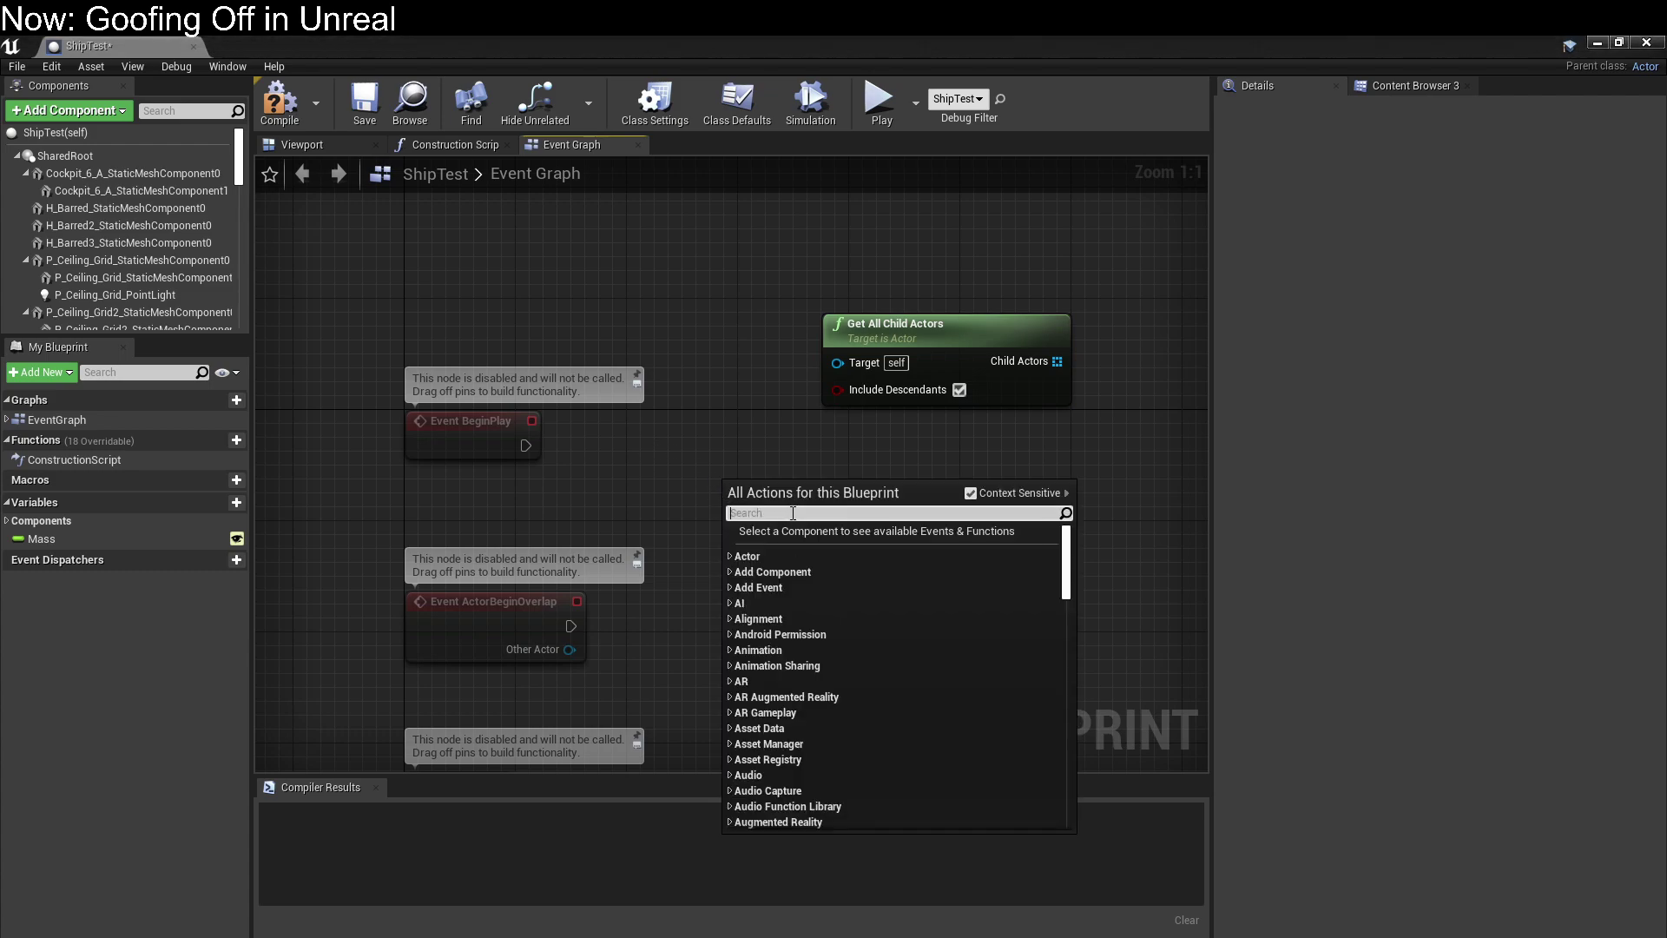
{"action": "type", "text": "child"}
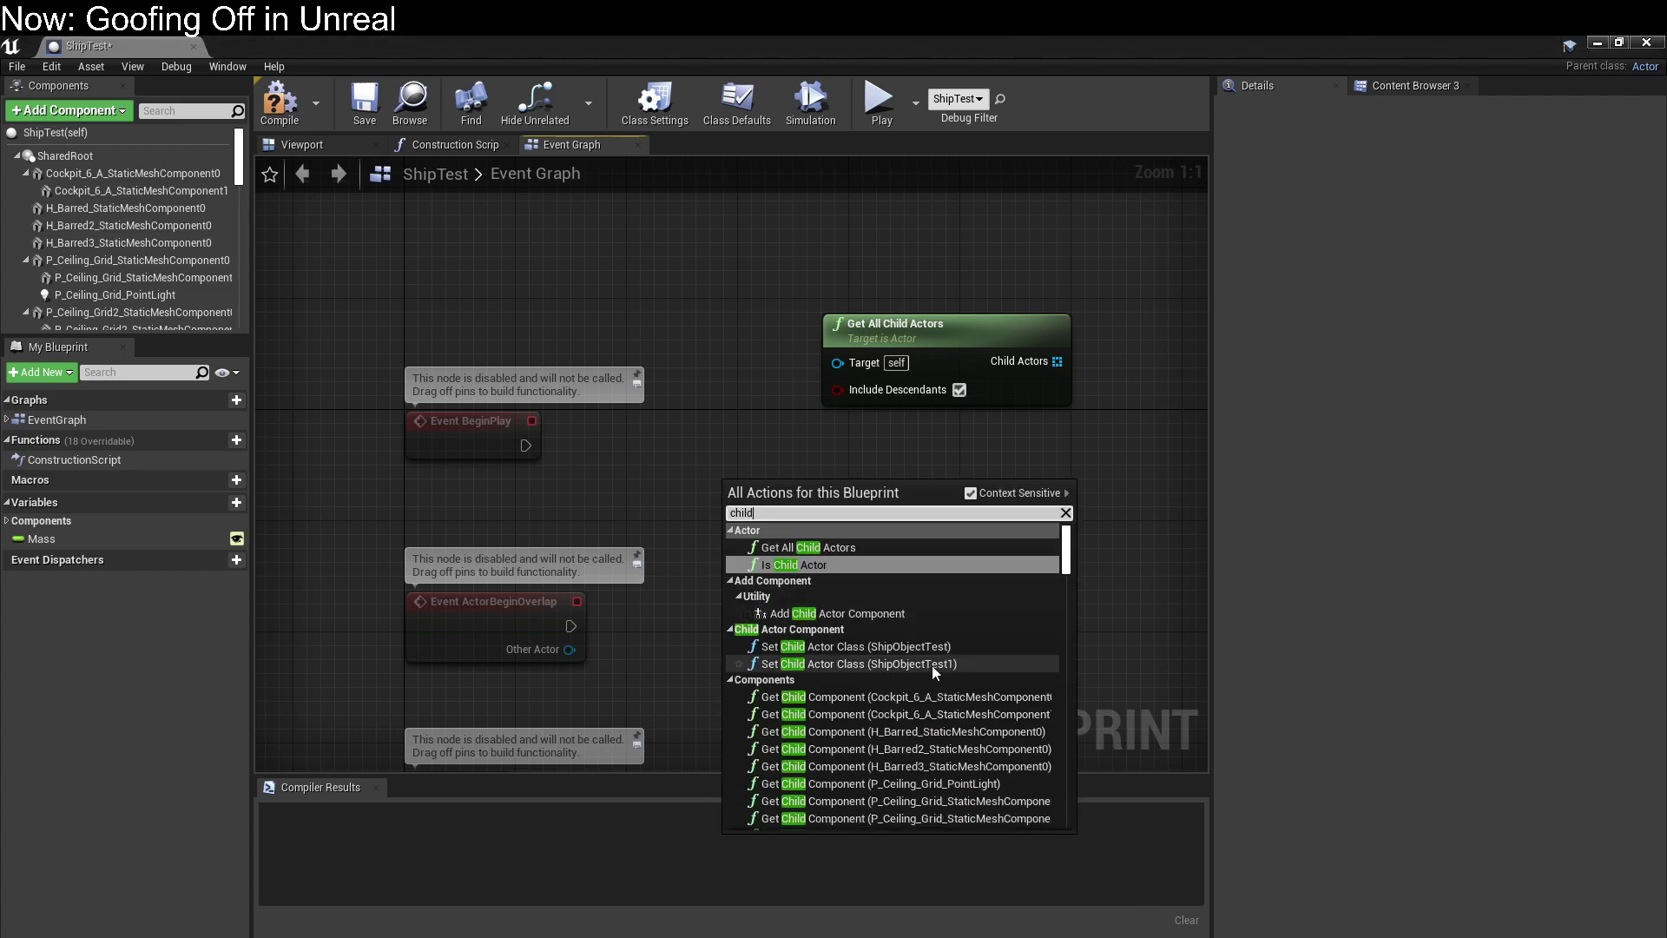
{"action": "scroll", "coordinate": [920, 642], "scroll_direction": "down", "scroll_amount": 1}
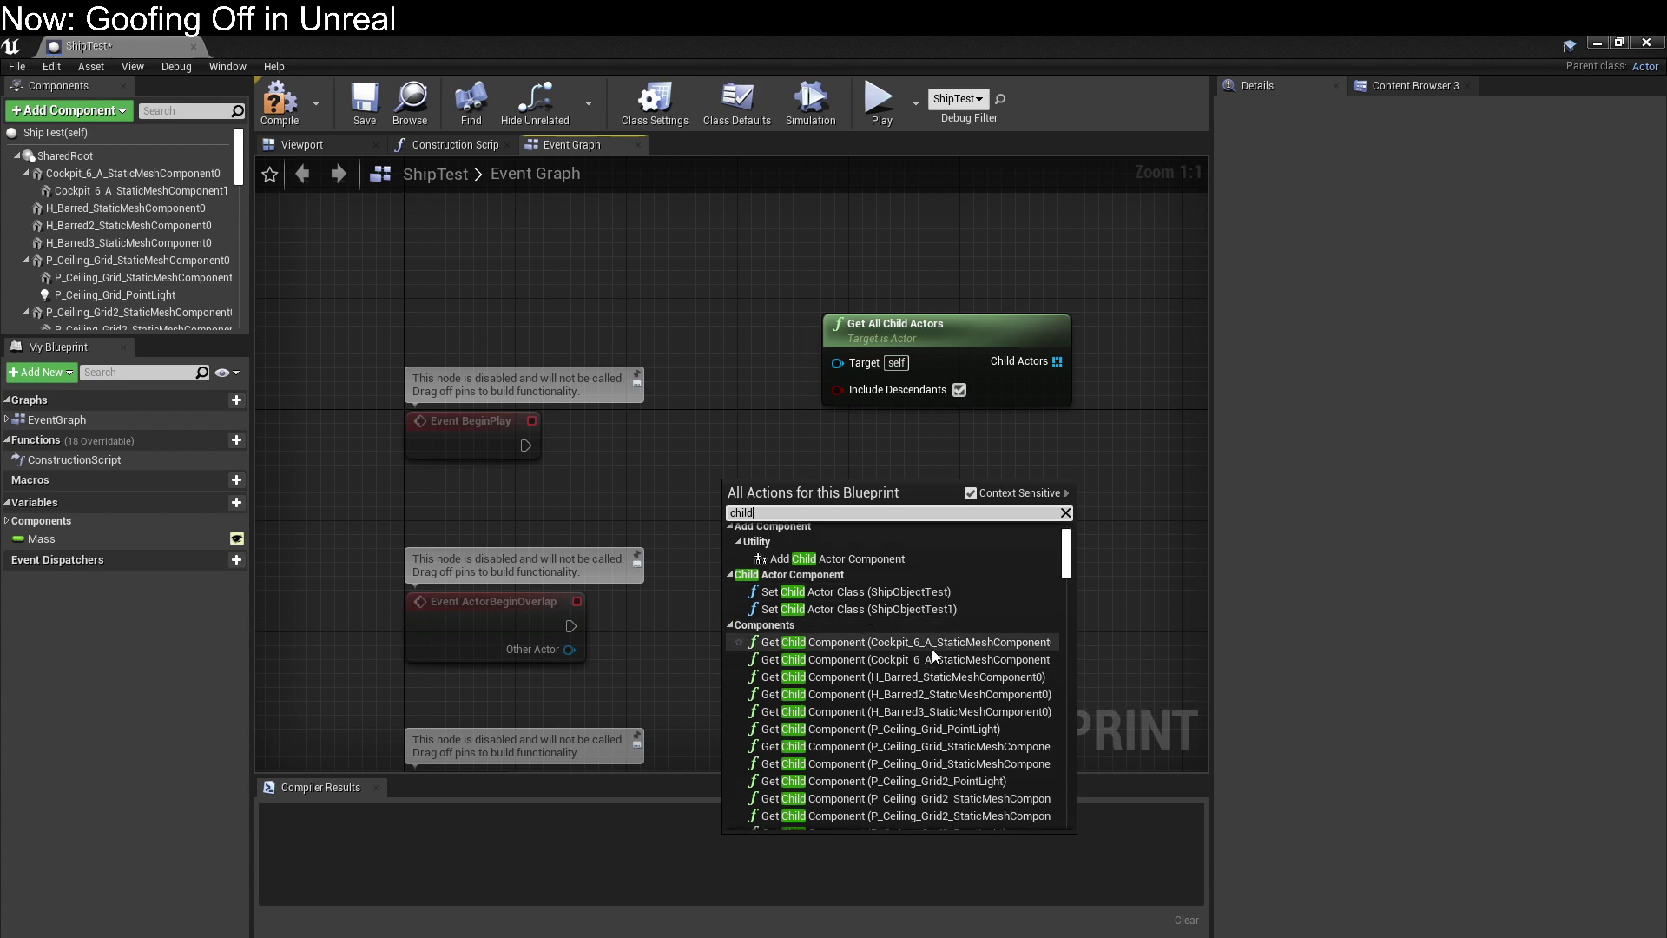
{"action": "scroll", "coordinate": [946, 653], "scroll_direction": "down", "scroll_amount": 2}
{"action": "scroll", "coordinate": [946, 657], "scroll_direction": "down", "scroll_amount": 2}
{"action": "scroll", "coordinate": [946, 657], "scroll_direction": "down", "scroll_amount": 4}
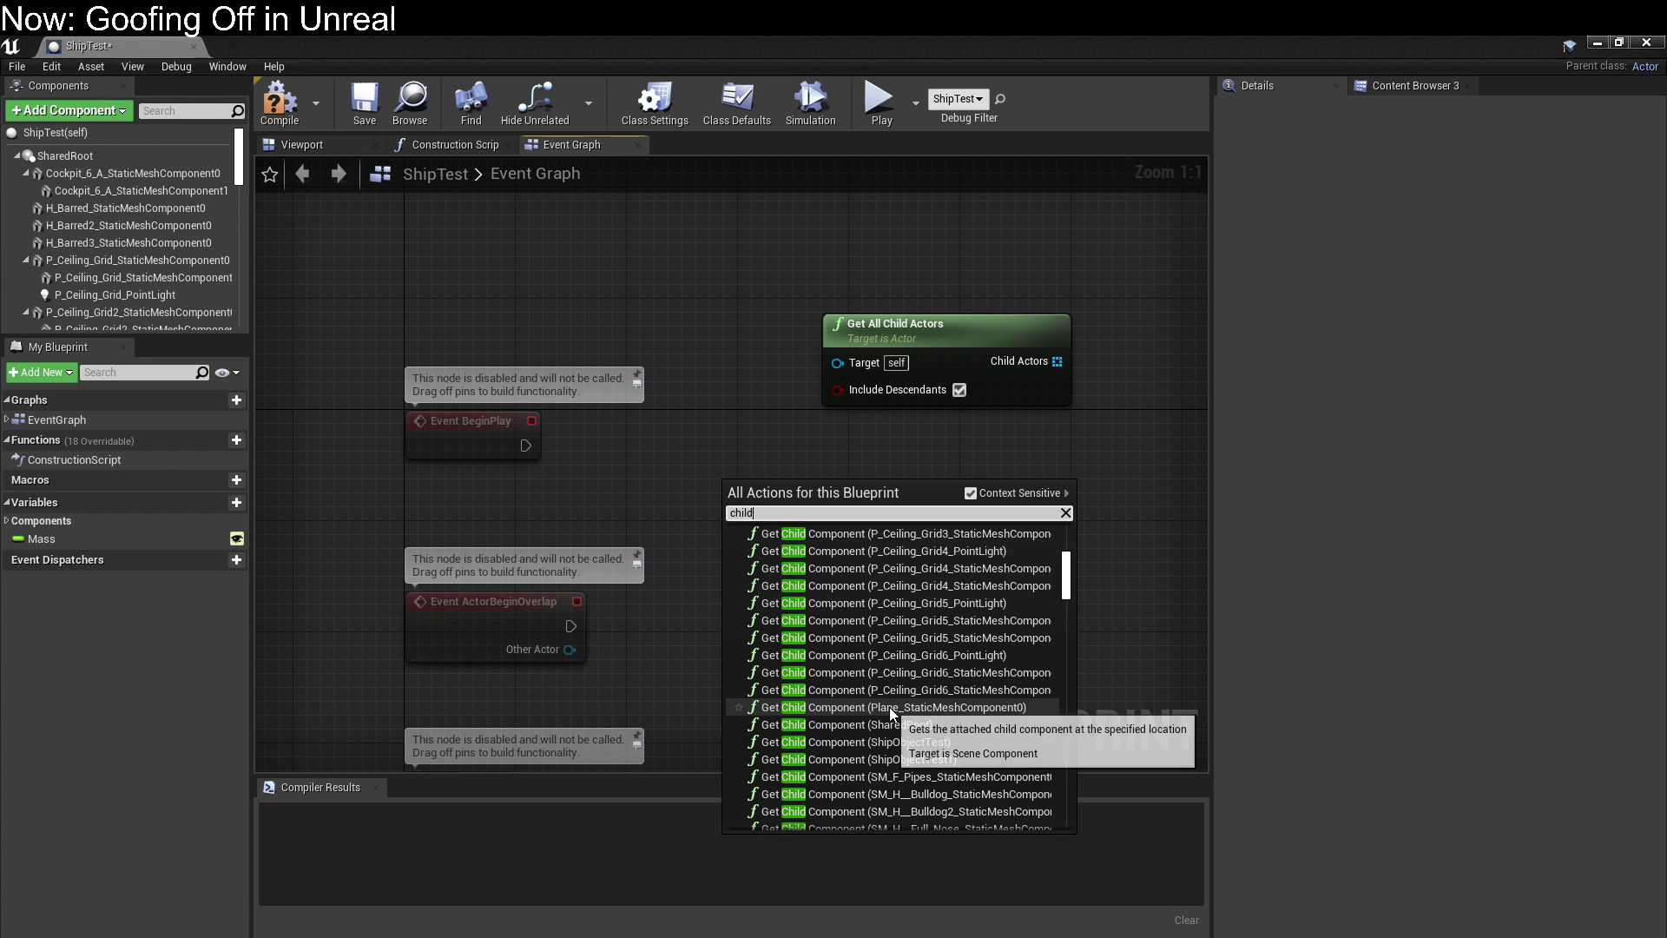
{"action": "scroll", "coordinate": [860, 759], "scroll_direction": "down", "scroll_amount": 2}
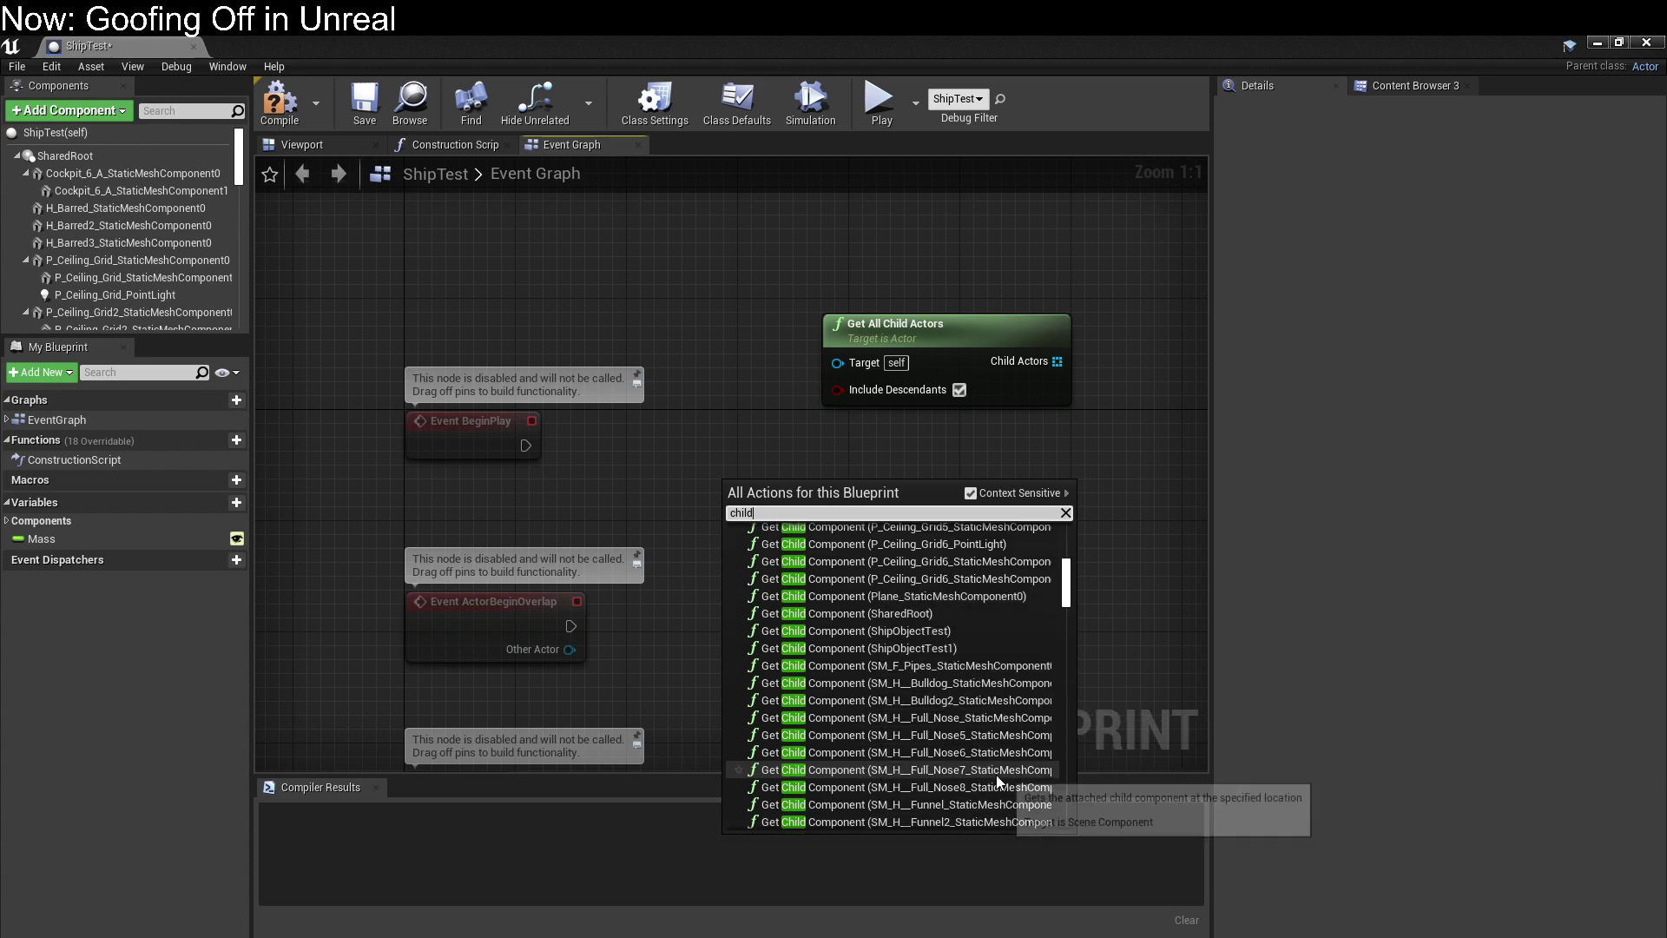
{"action": "left_click", "coordinate": [938, 634]}
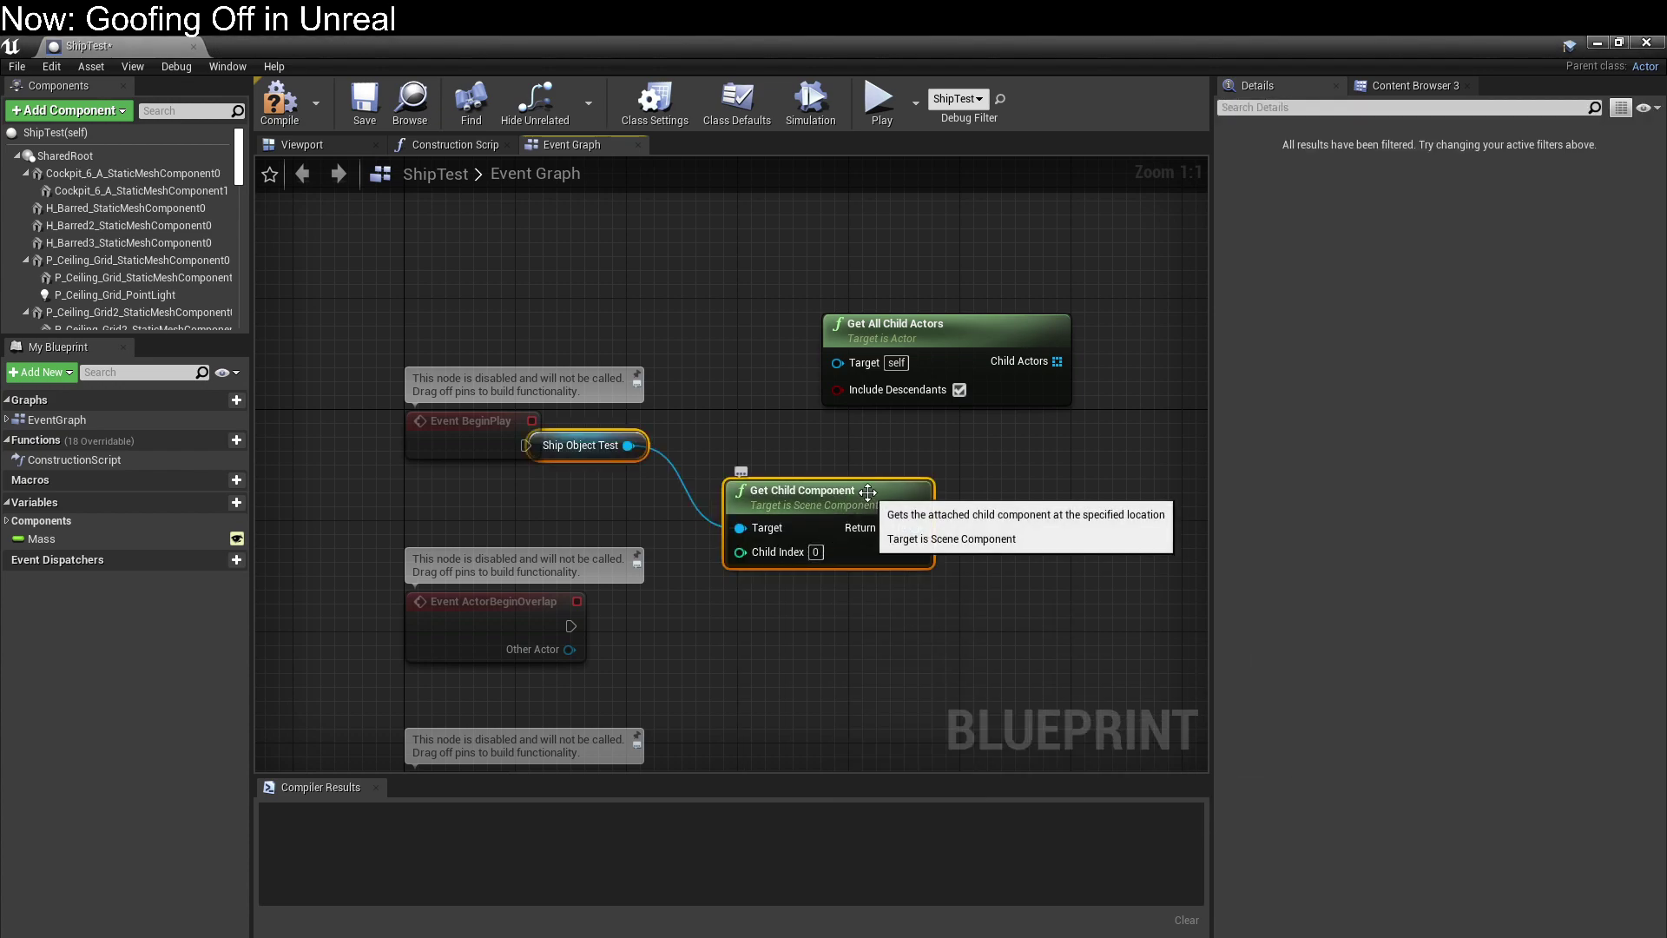
{"action": "left_click_drag", "start_coordinate": [903, 477], "coordinate": [972, 505]}
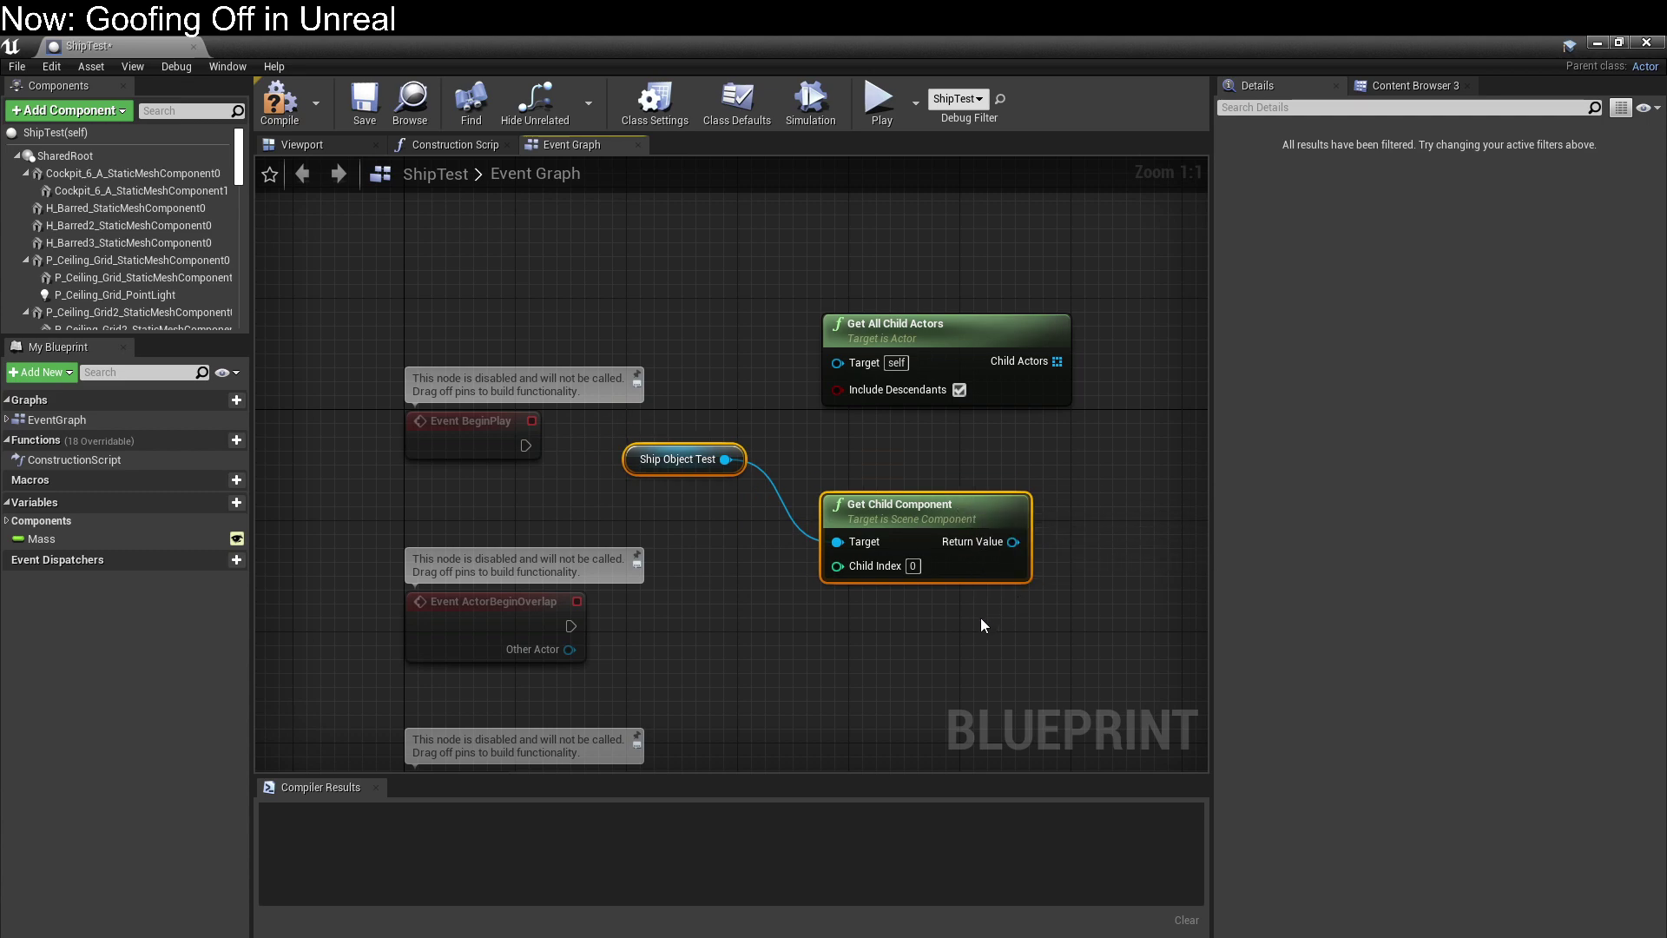
Delete the Ship Object Test reference and its Get Child Component node from the event graph.
{"action": "left_click_drag", "start_coordinate": [725, 458], "coordinate": [770, 474]}
{"action": "left_click", "coordinate": [681, 459]}
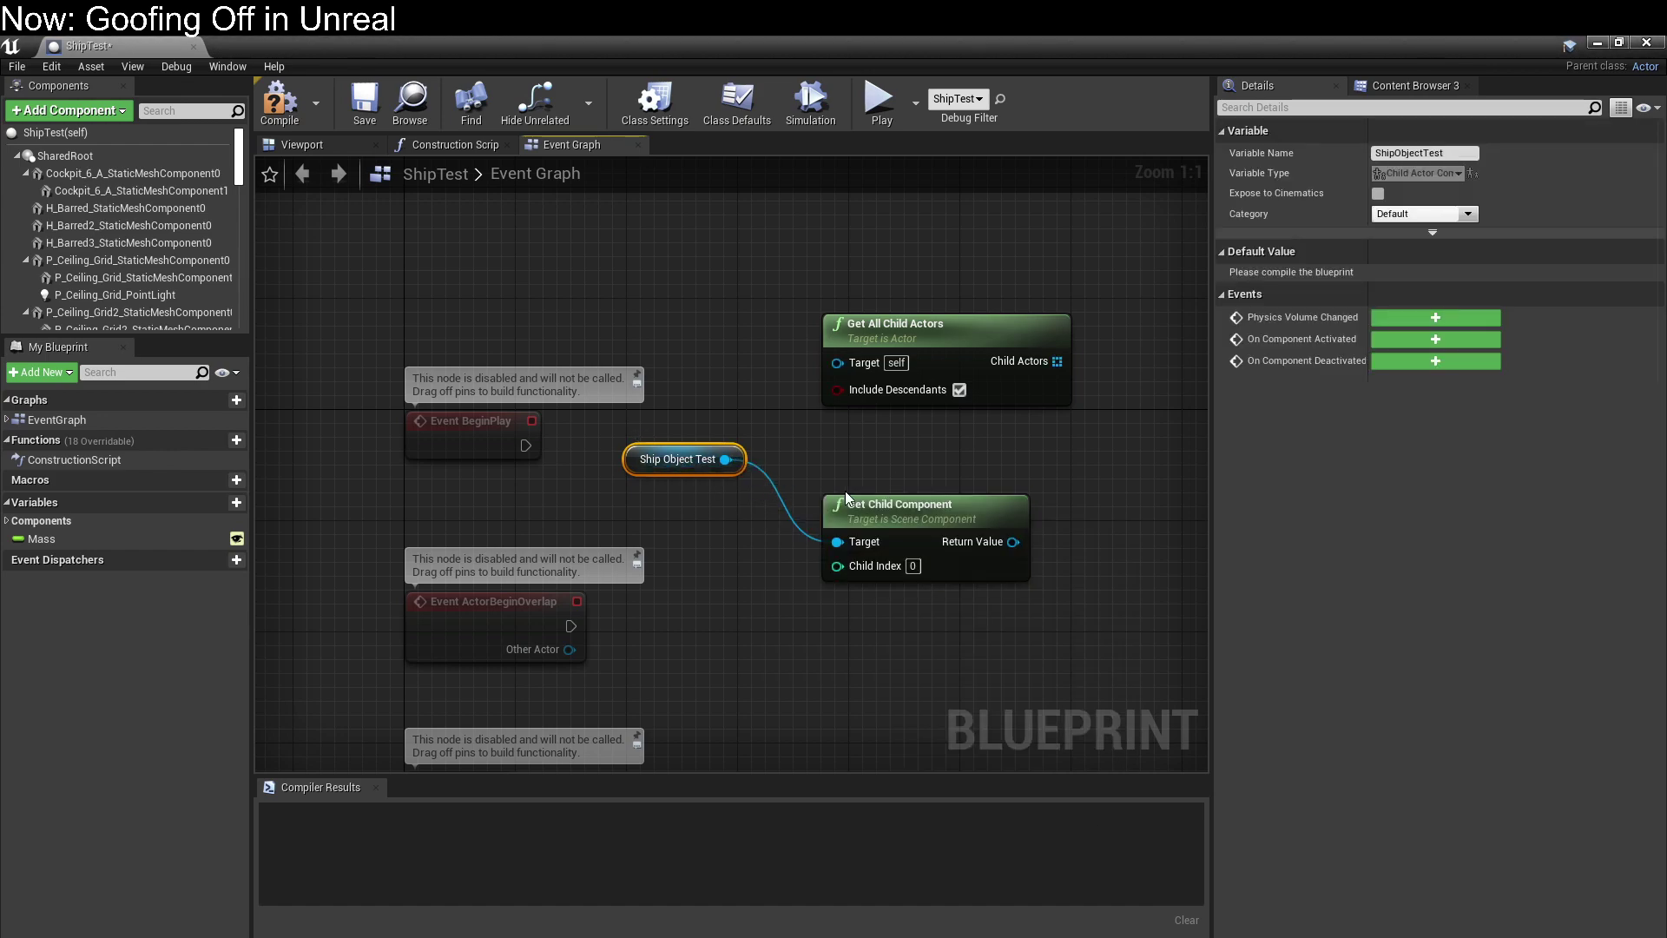
{"action": "left_click", "coordinate": [851, 500]}
{"action": "key", "text": "Delete"}
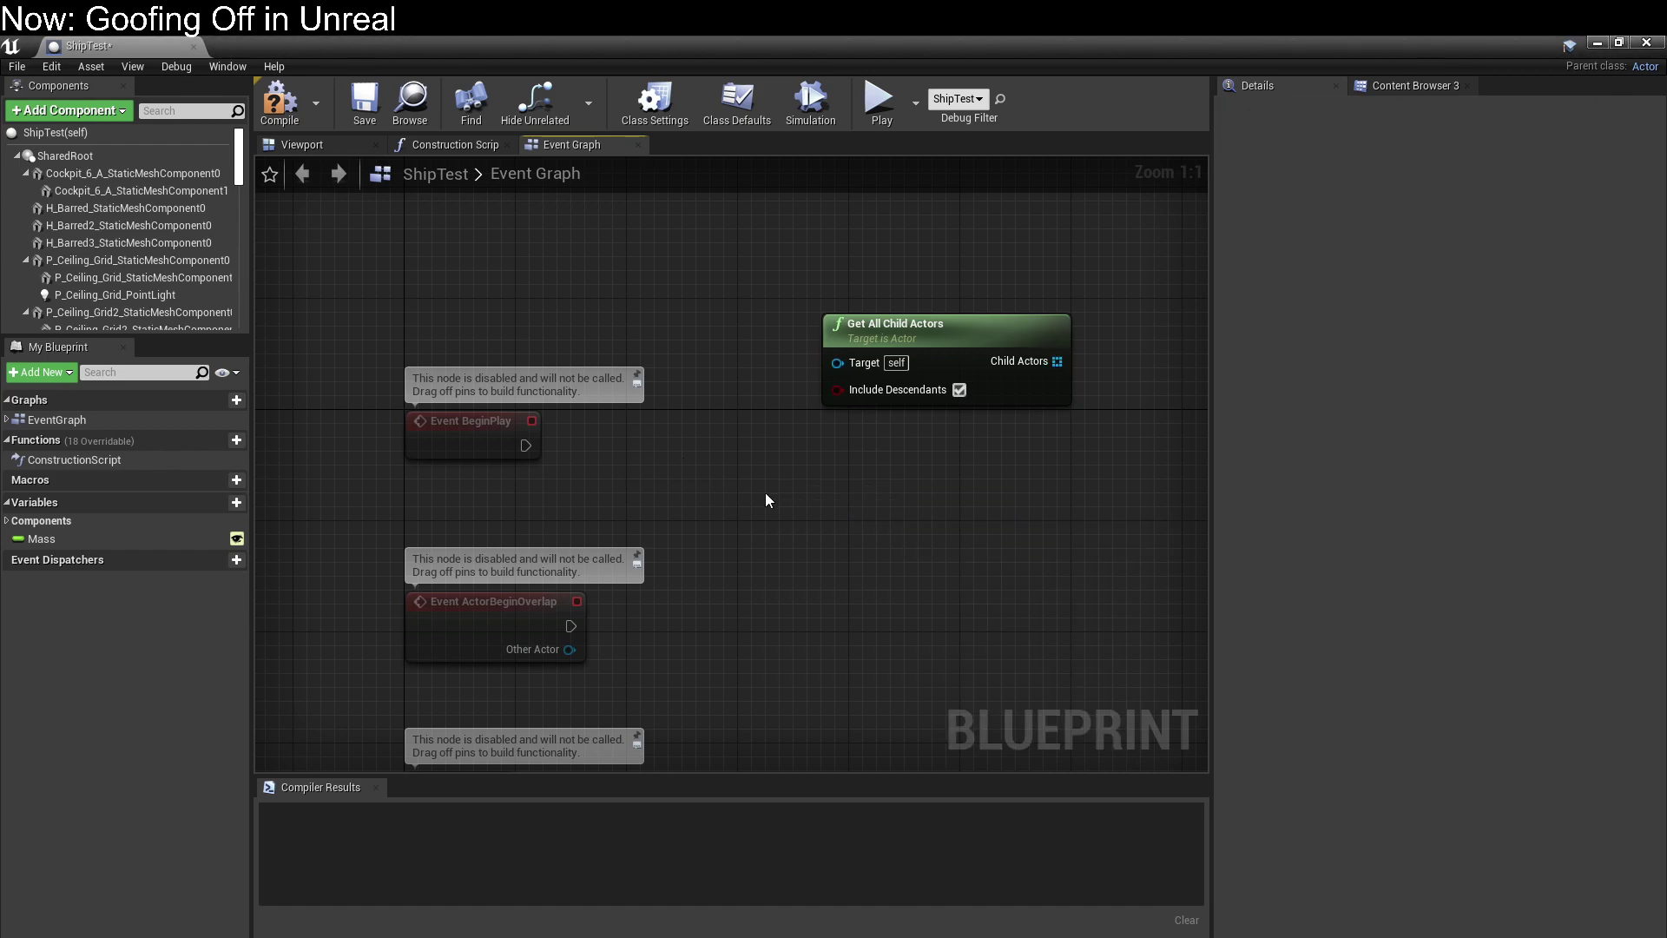
Search the available blueprint actions for "child" and look through the whole list for a suitable node.
{"action": "right_click", "coordinate": [763, 495]}
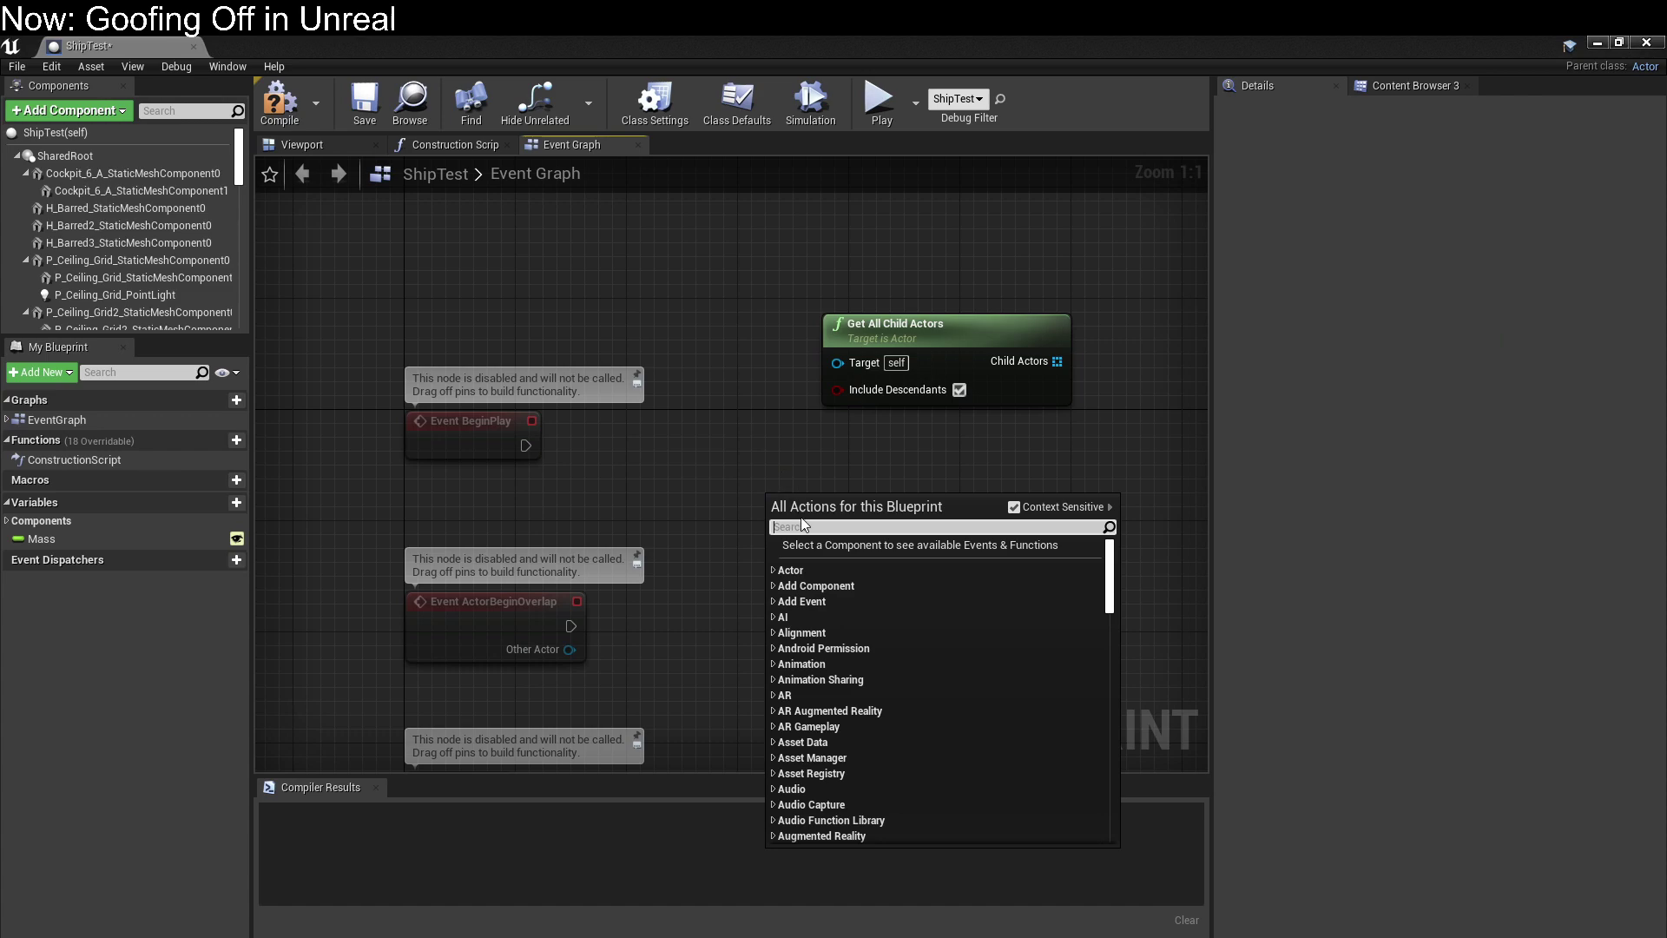
{"action": "type", "text": "child"}
{"action": "scroll", "coordinate": [931, 690], "scroll_direction": "down", "scroll_amount": 3}
{"action": "scroll", "coordinate": [931, 689], "scroll_direction": "down", "scroll_amount": 7}
{"action": "scroll", "coordinate": [931, 690], "scroll_direction": "down", "scroll_amount": 5}
{"action": "scroll", "coordinate": [930, 689], "scroll_direction": "down", "scroll_amount": 8}
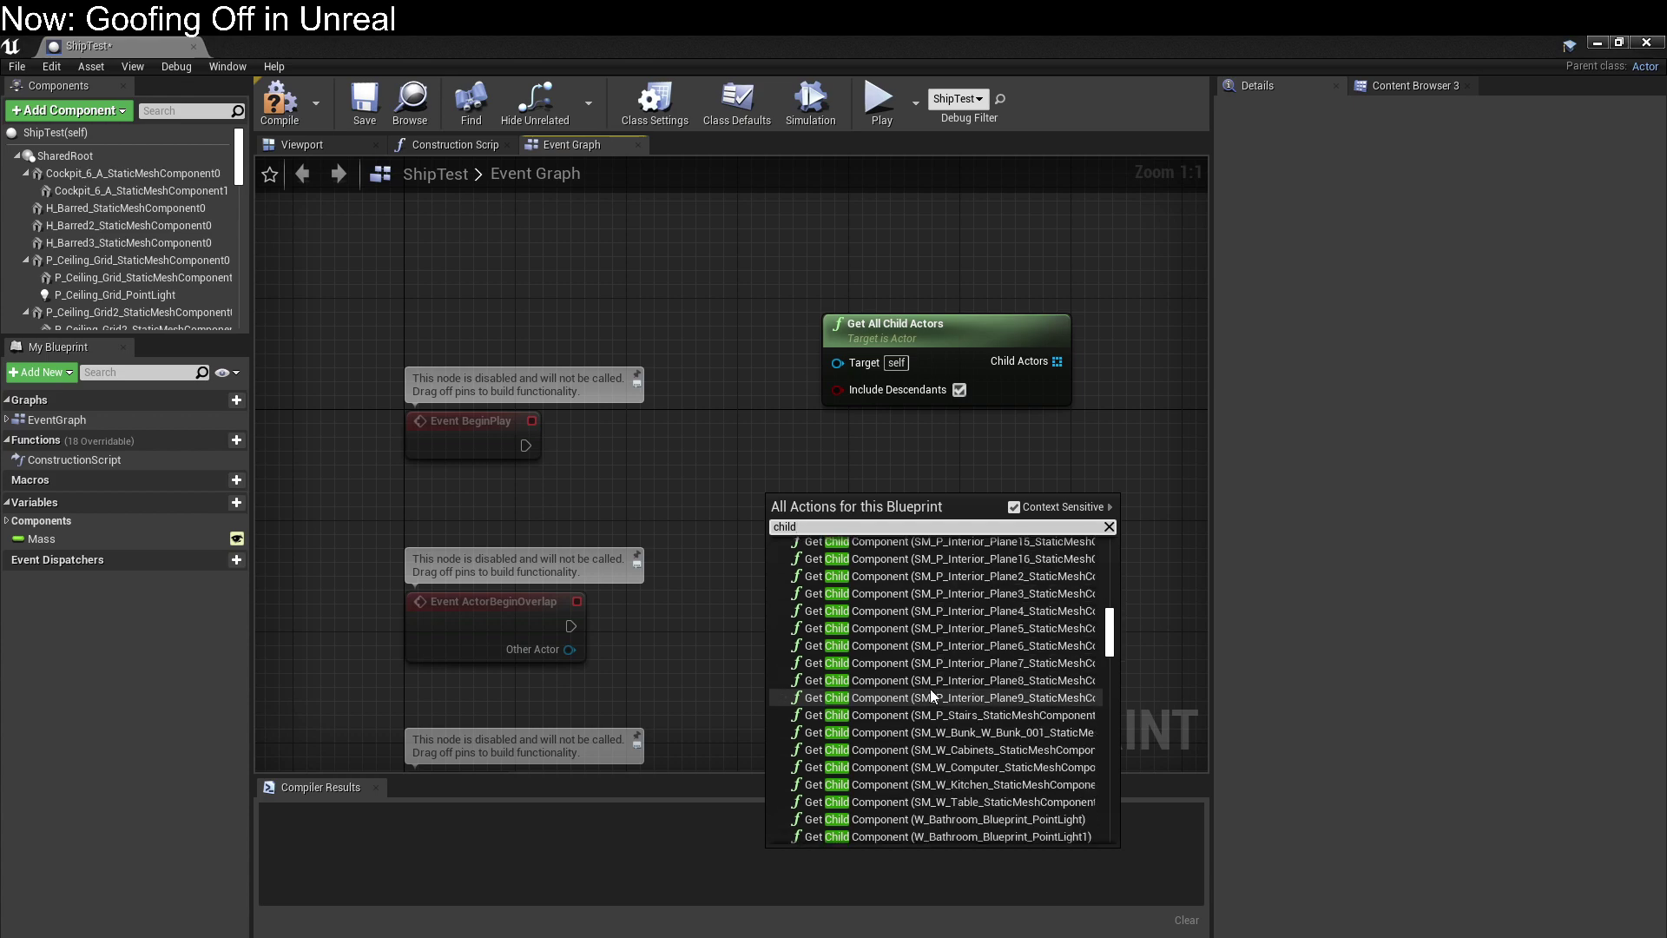
{"action": "scroll", "coordinate": [930, 689], "scroll_direction": "down", "scroll_amount": 10}
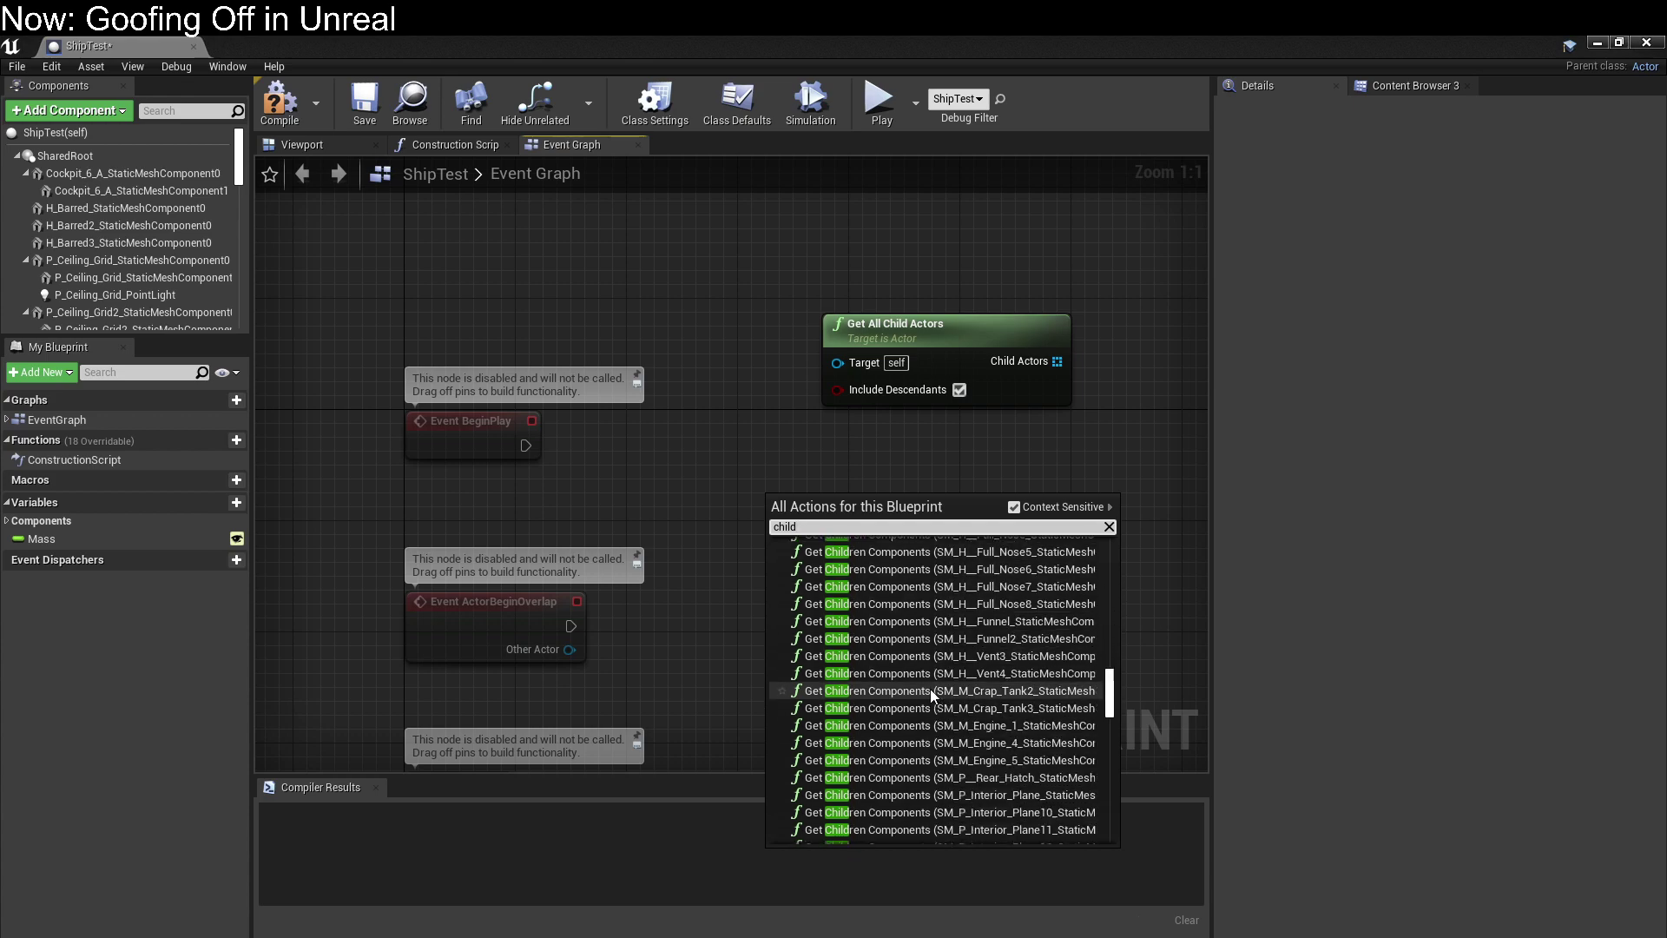
{"action": "scroll", "coordinate": [930, 690], "scroll_direction": "down", "scroll_amount": 15}
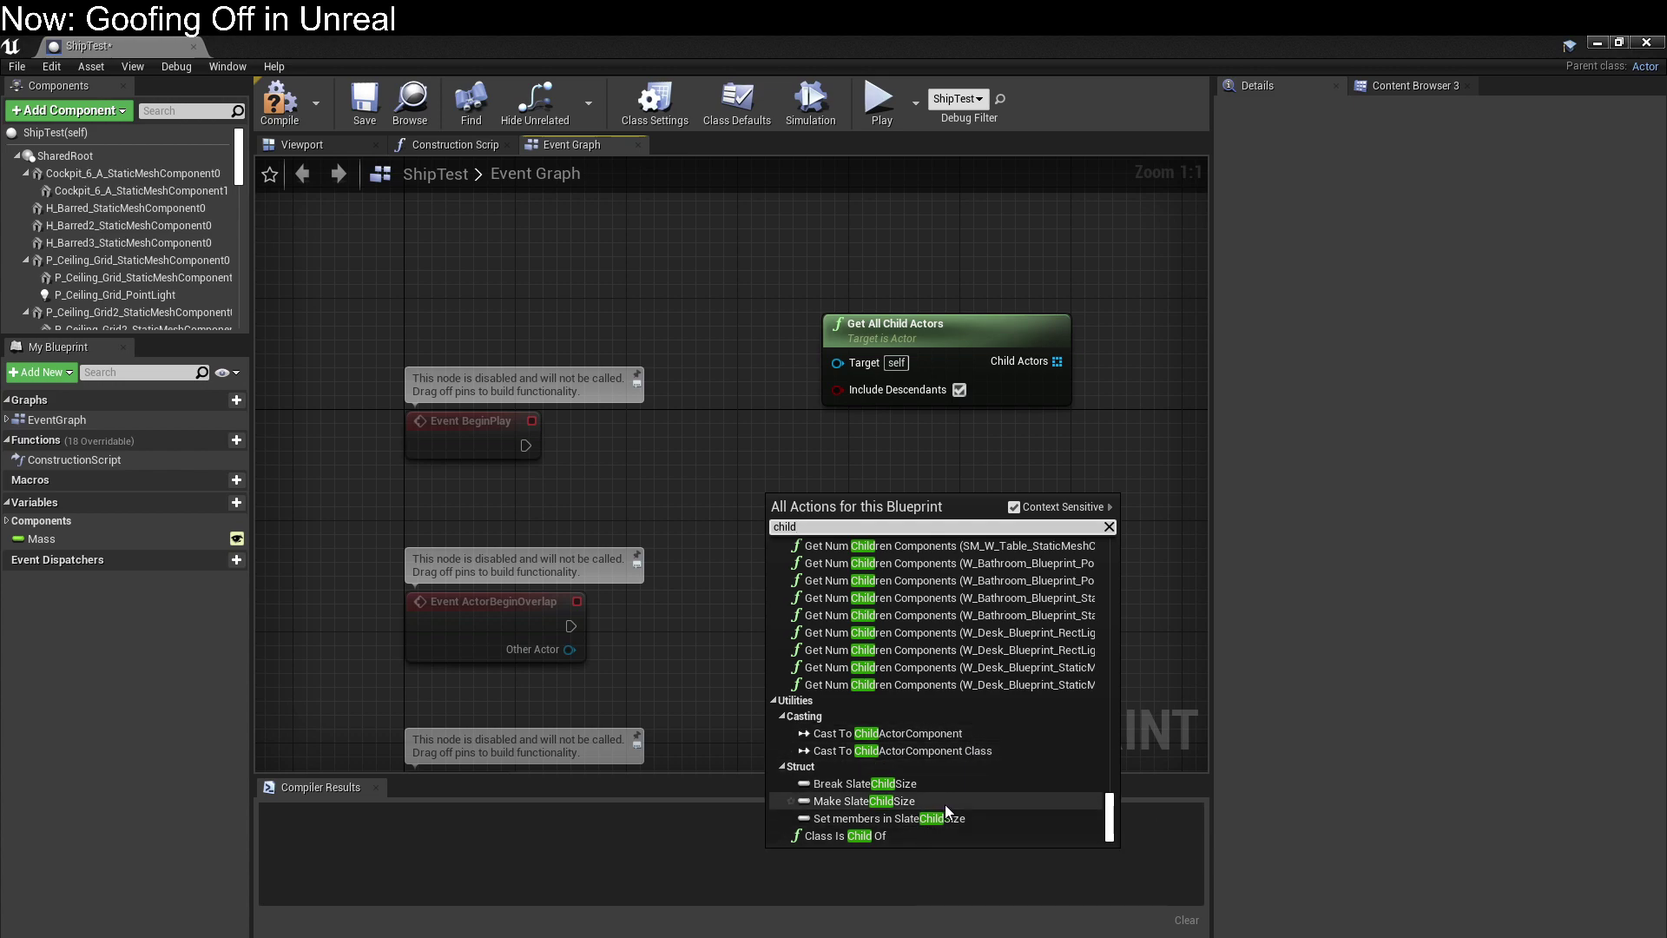
{"action": "scroll", "coordinate": [998, 799], "scroll_direction": "up", "scroll_amount": 5}
{"action": "scroll", "coordinate": [971, 834], "scroll_direction": "up", "scroll_amount": 10}
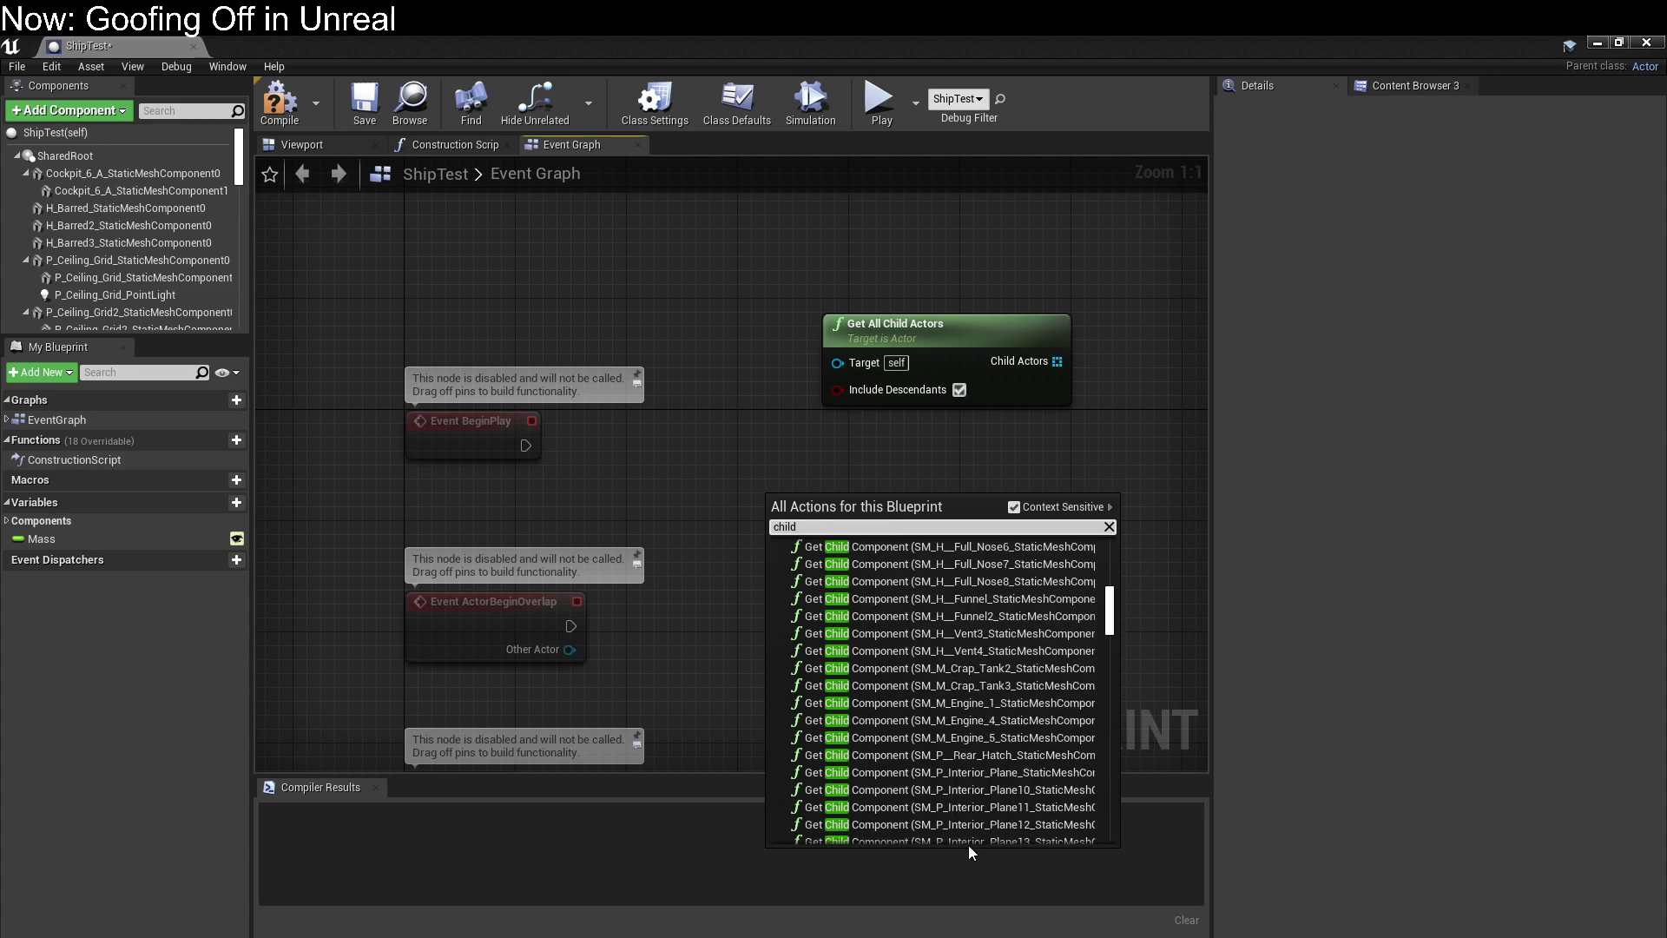
Search the actions for "class" instead, add a GetComponentsByClass node and place it below Get All Child Actors.
{"action": "left_click", "coordinate": [858, 528]}
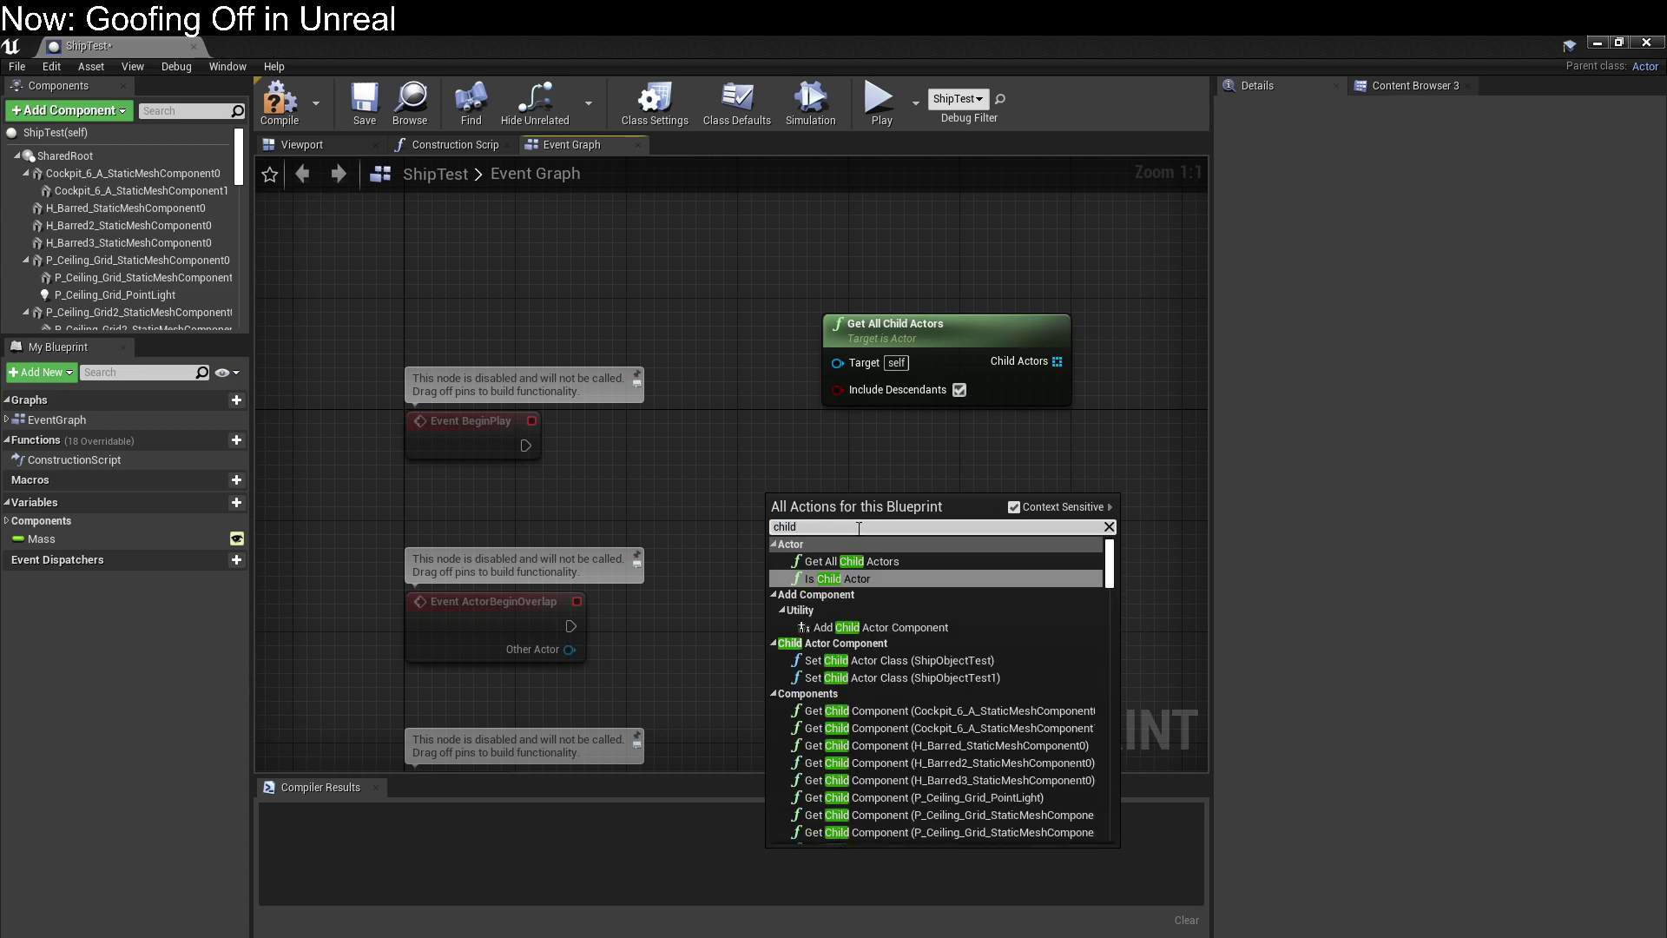
{"action": "key", "text": "BackSpace"}
{"action": "key", "text": "BackSpace"}
{"action": "key", "text": "BackSpace"}
{"action": "key", "text": "BackSpace"}
{"action": "key", "text": "BackSpace"}
{"action": "type", "text": "class"}
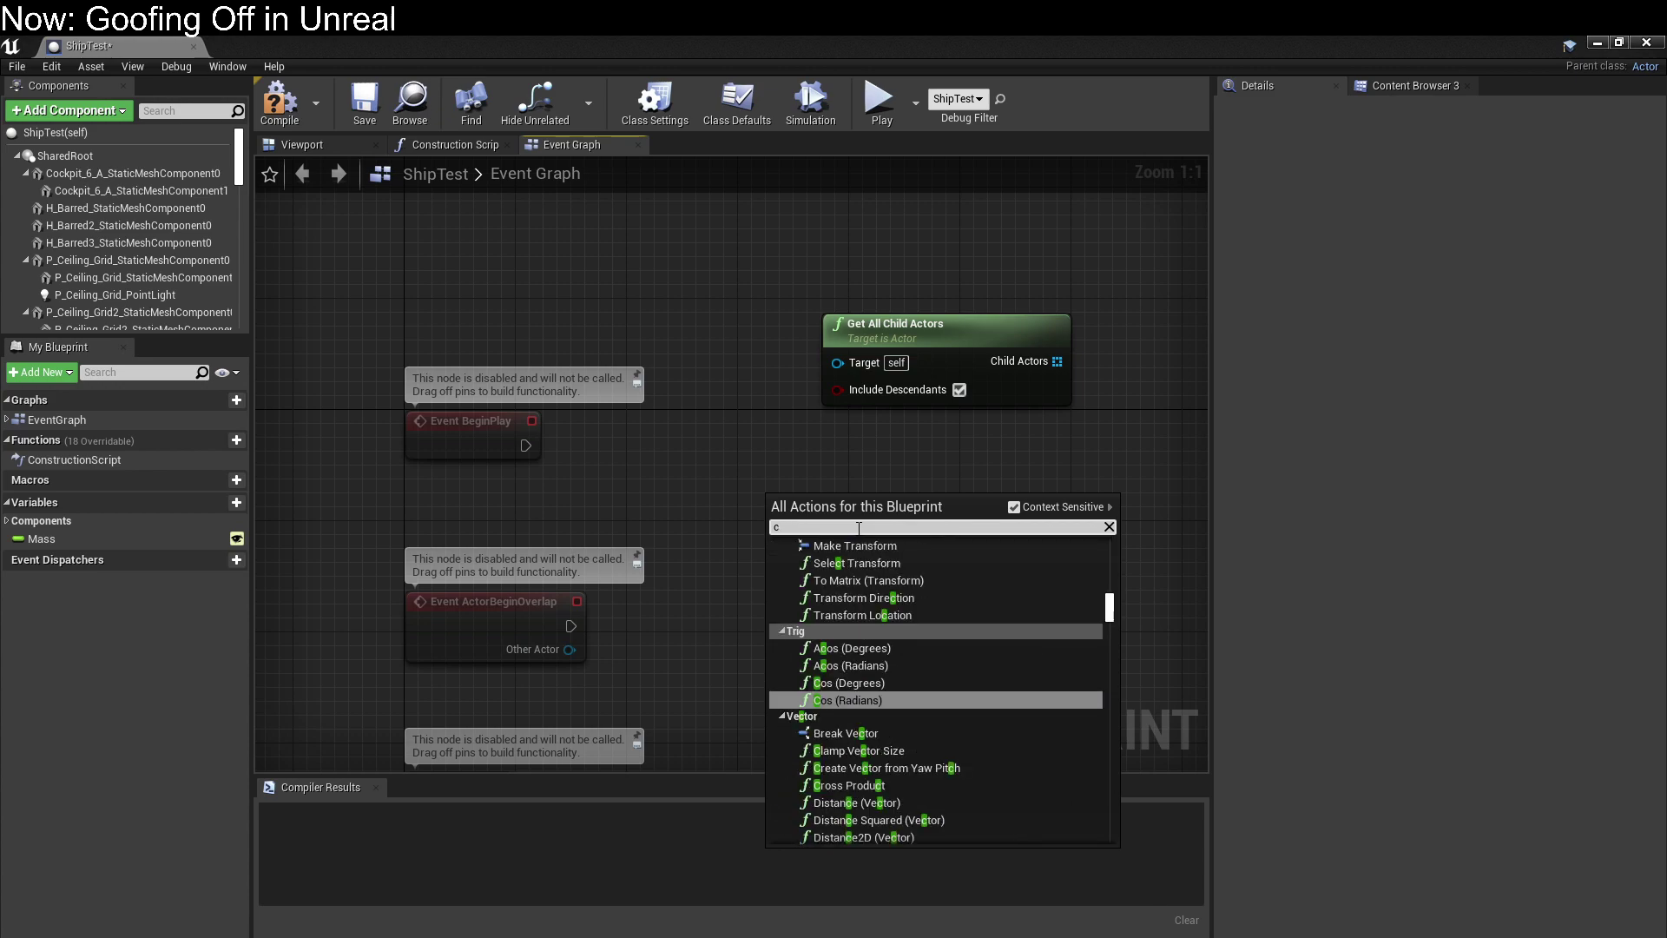
{"action": "scroll", "coordinate": [943, 607], "scroll_direction": "up", "scroll_amount": 5}
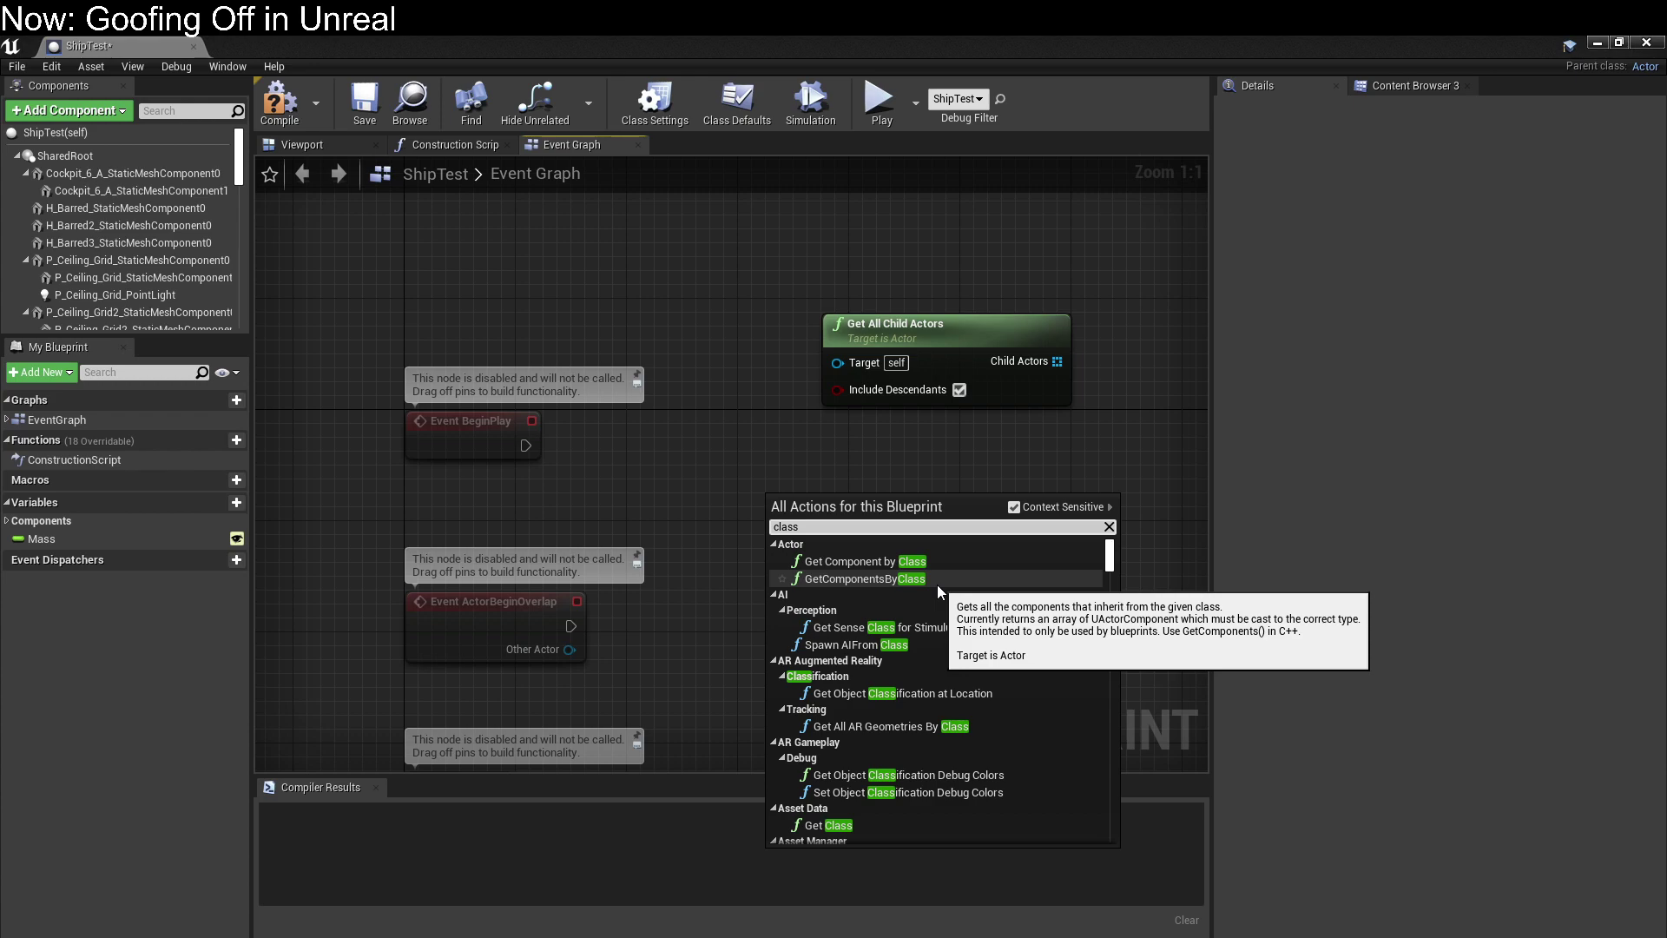
{"action": "left_click", "coordinate": [936, 582]}
{"action": "left_click_drag", "start_coordinate": [940, 499], "coordinate": [950, 457]}
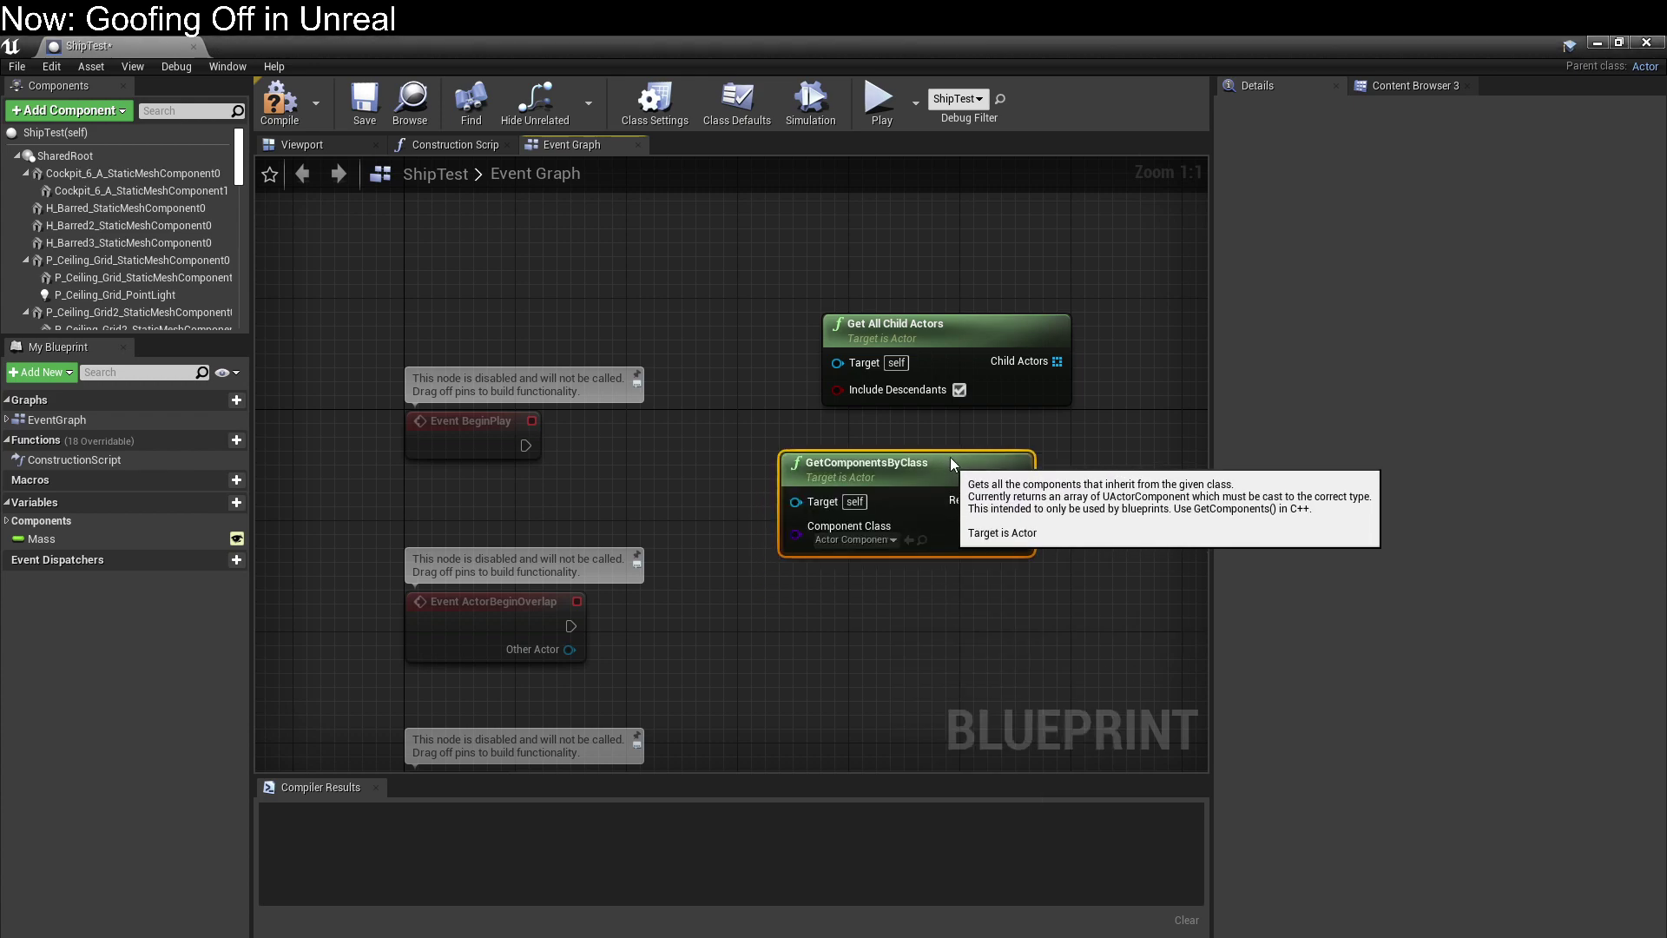
Try to find a ship class for the Component Class of GetComponentsByClass by searching for "ship" and "shiptes".
{"action": "left_click", "coordinate": [884, 525]}
{"action": "type", "text": "ship"}
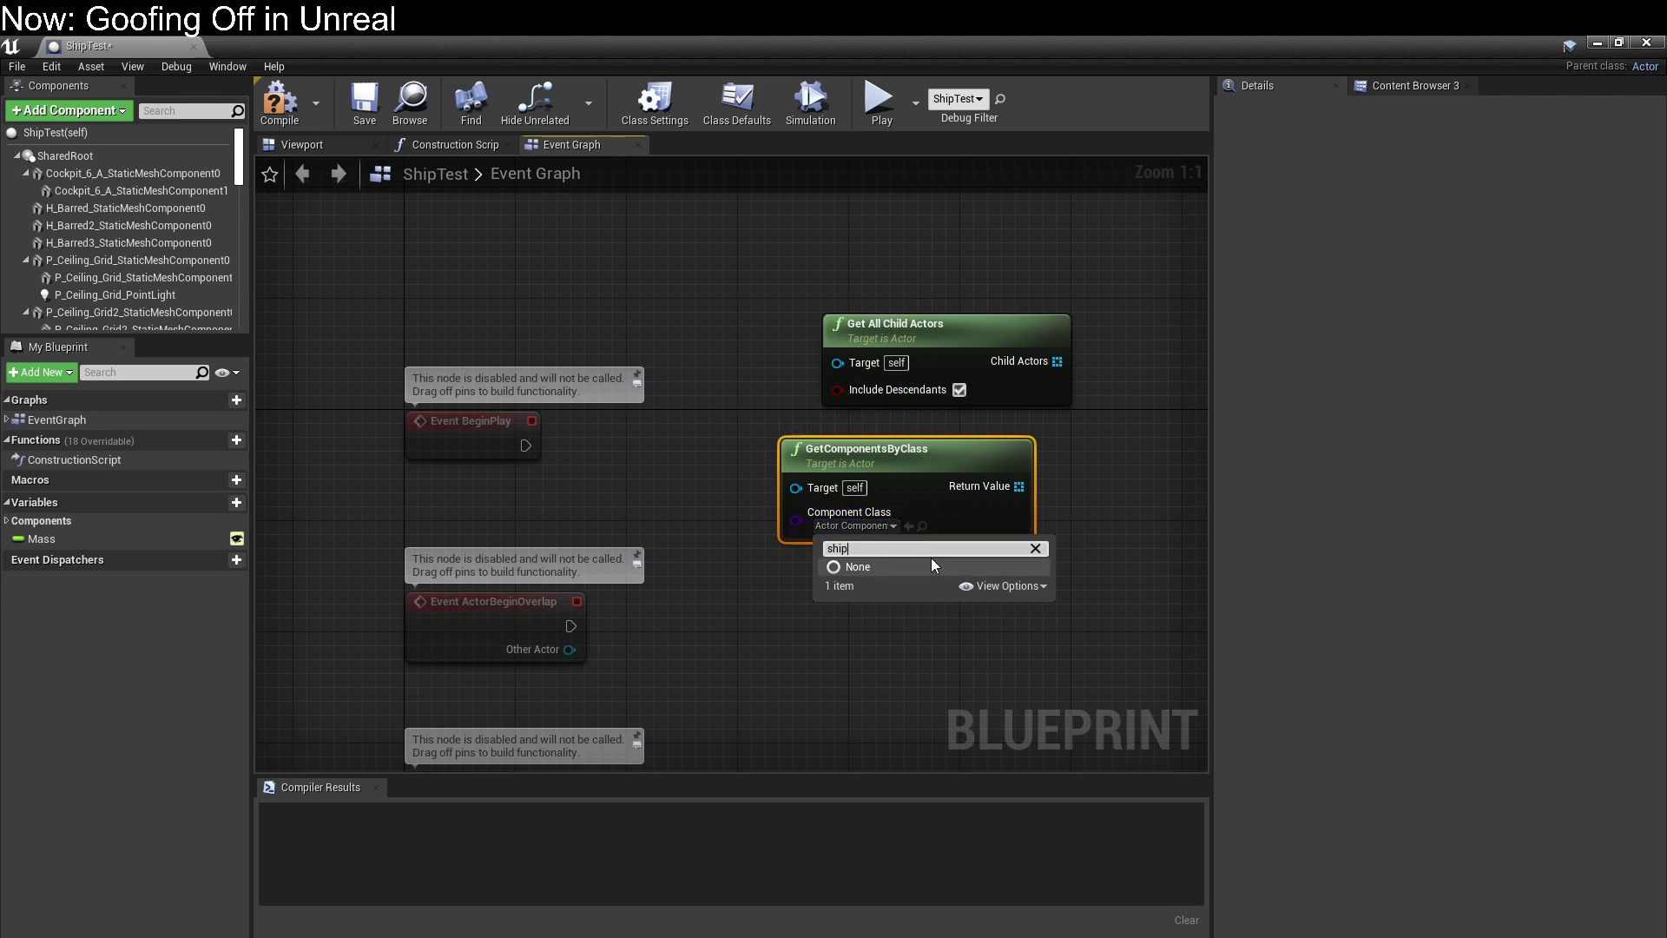
{"action": "type", "text": "tes"}
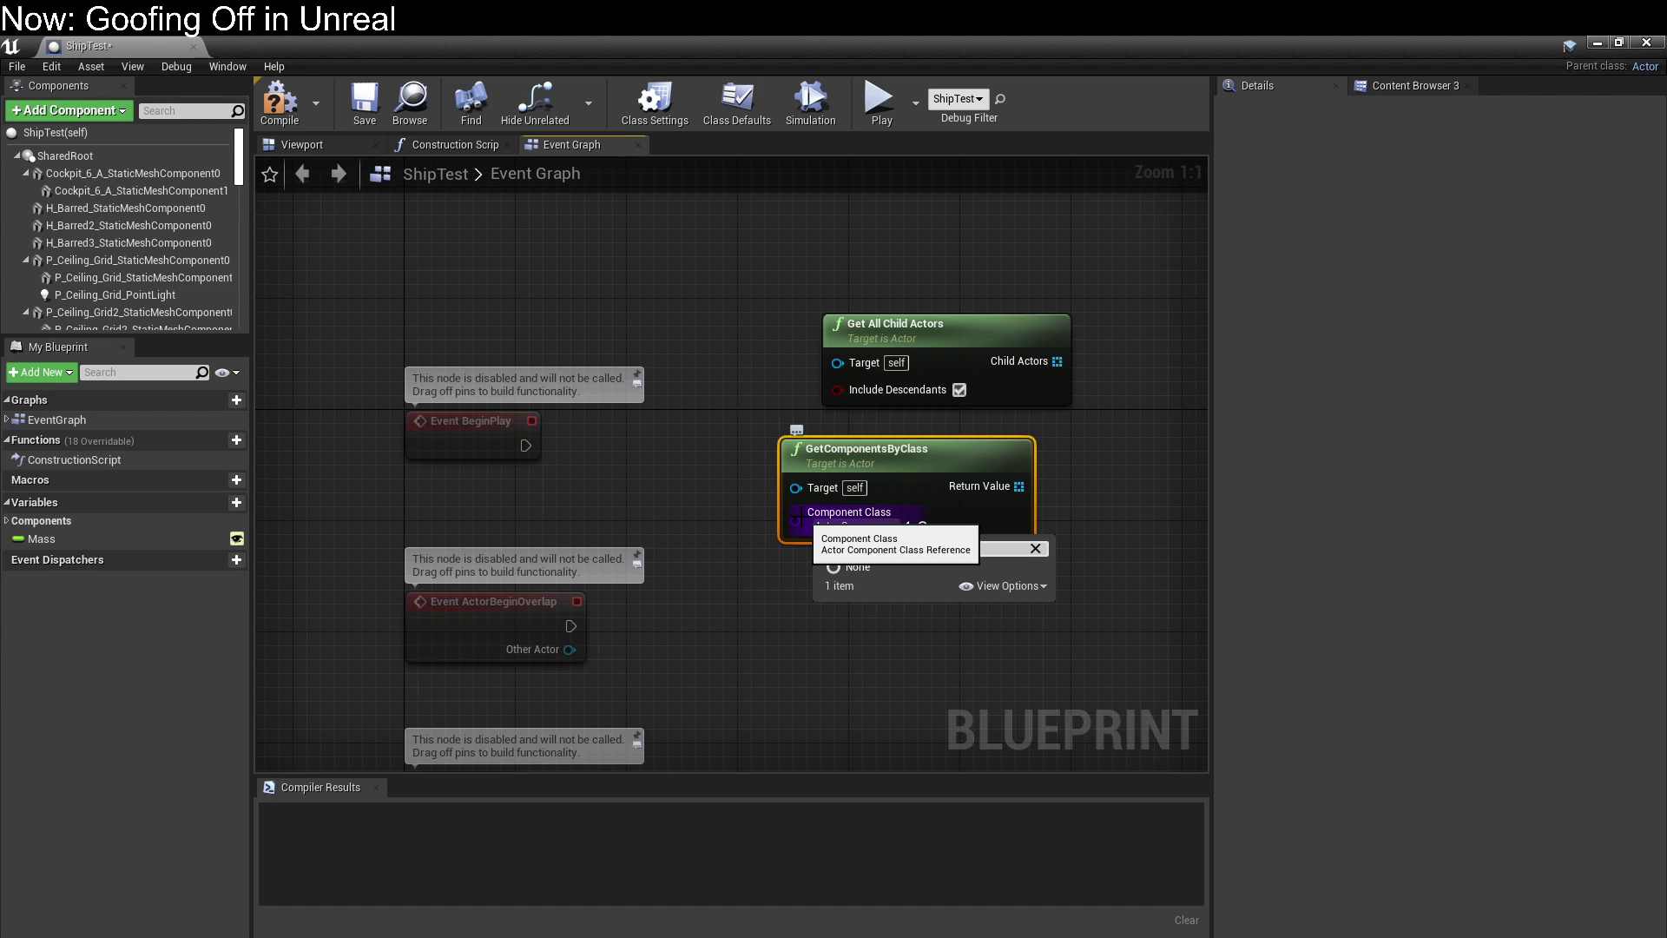
{"action": "left_click", "coordinate": [755, 539]}
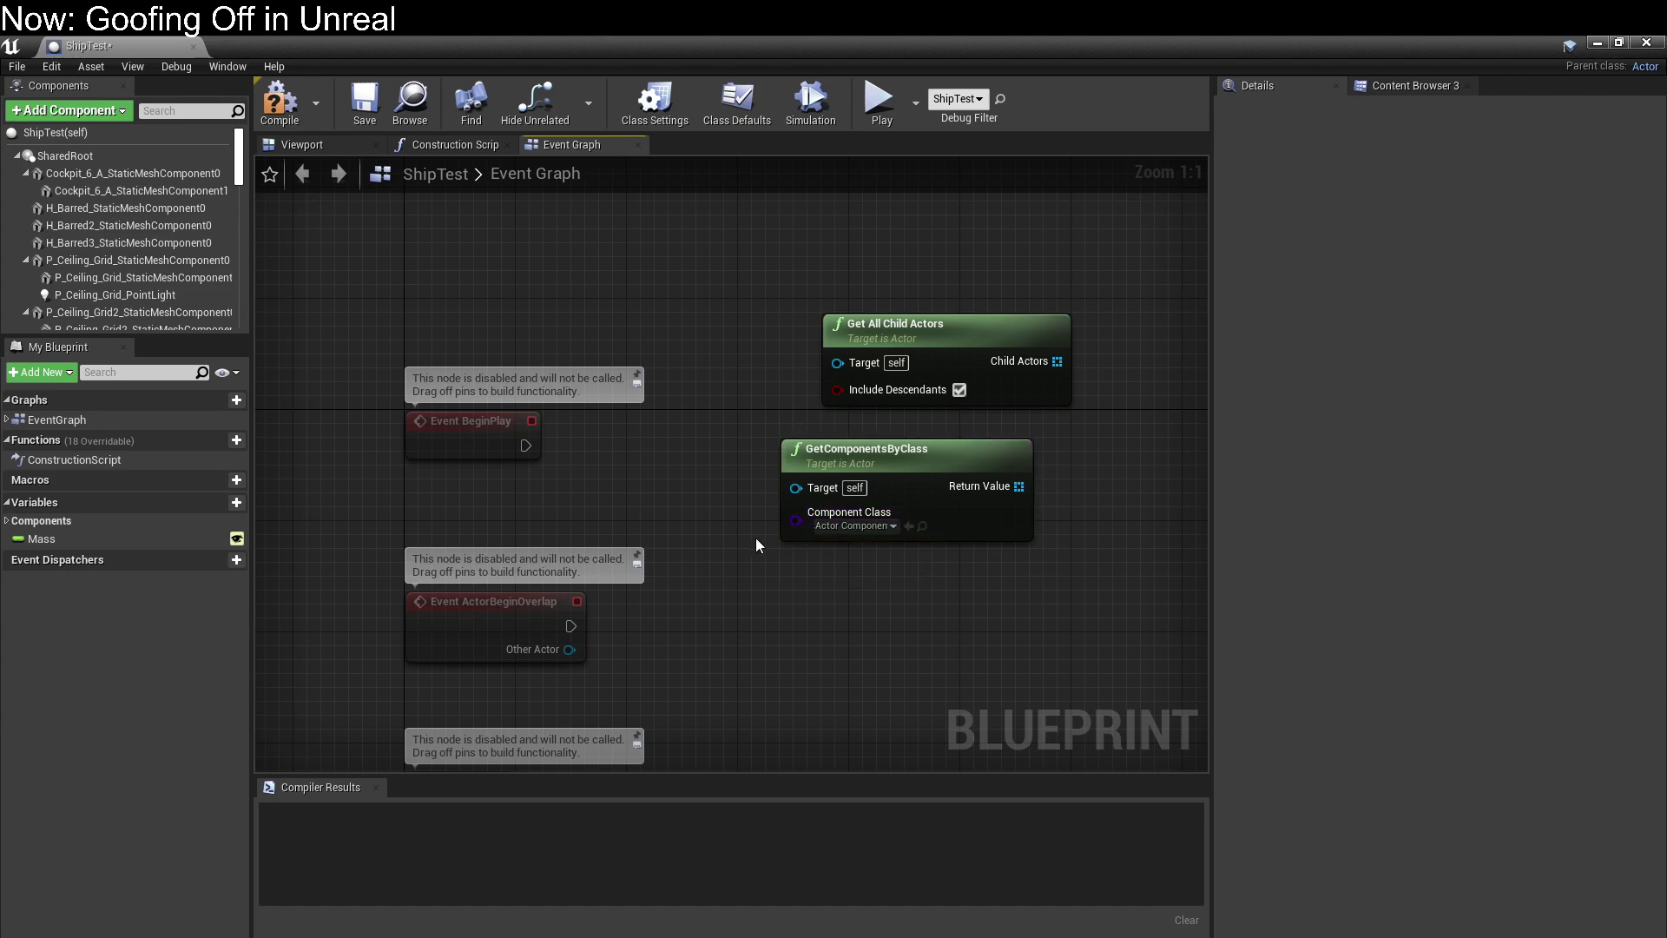
{"action": "scroll", "coordinate": [135, 297], "scroll_direction": "down", "scroll_amount": 10}
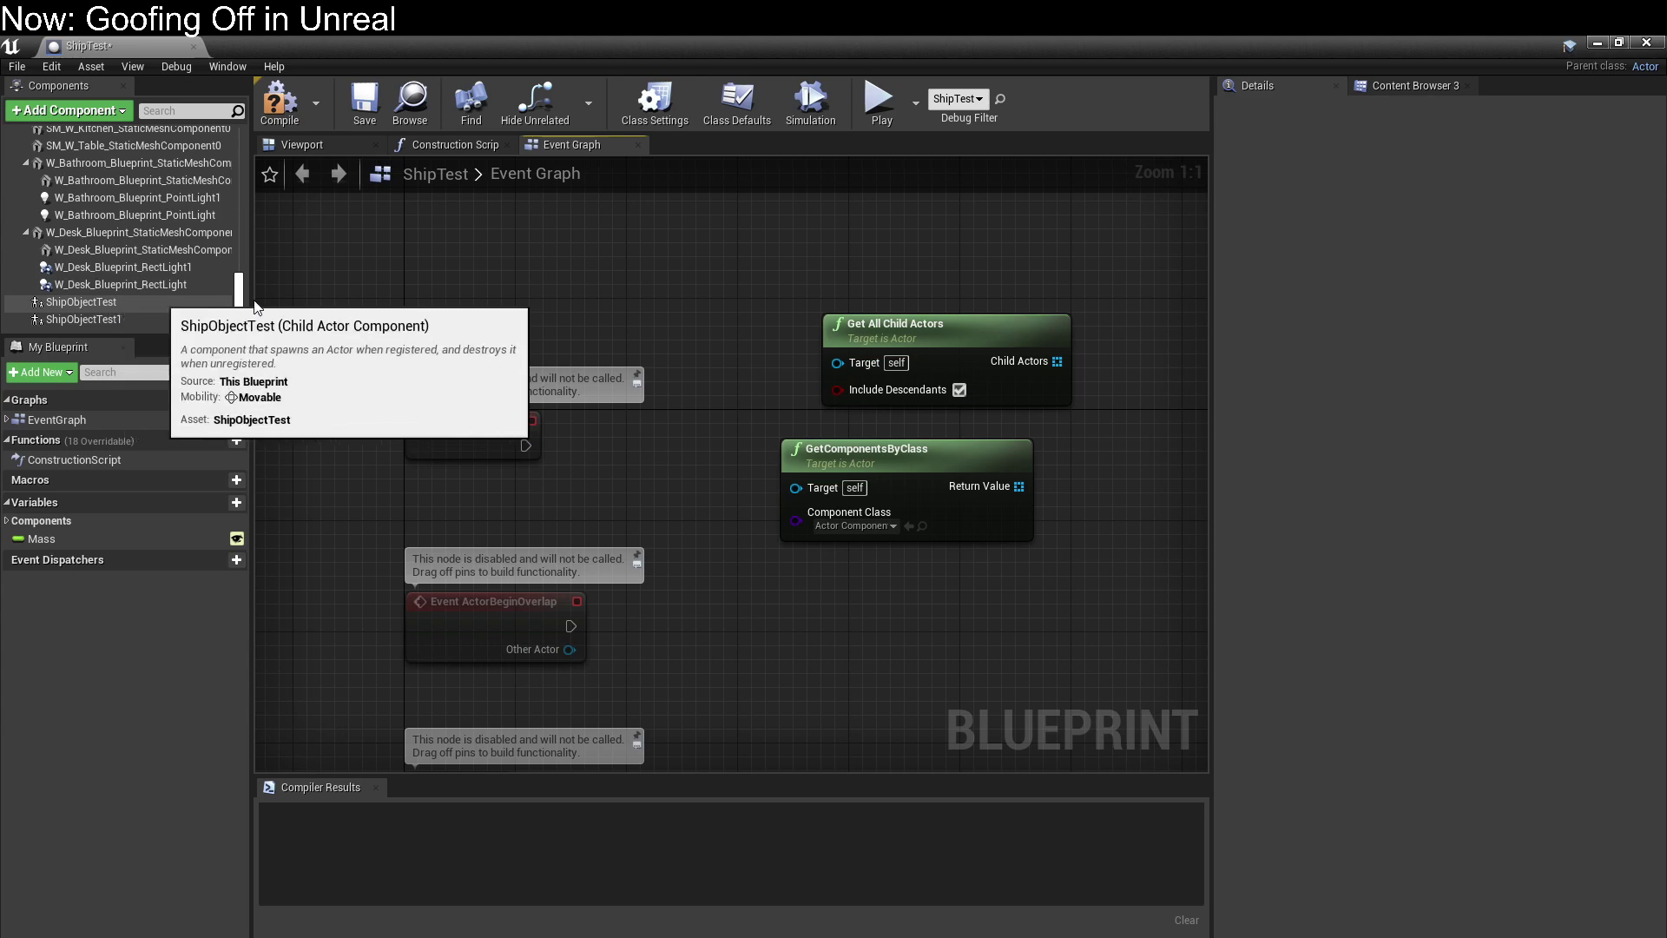
{"action": "left_click", "coordinate": [880, 526]}
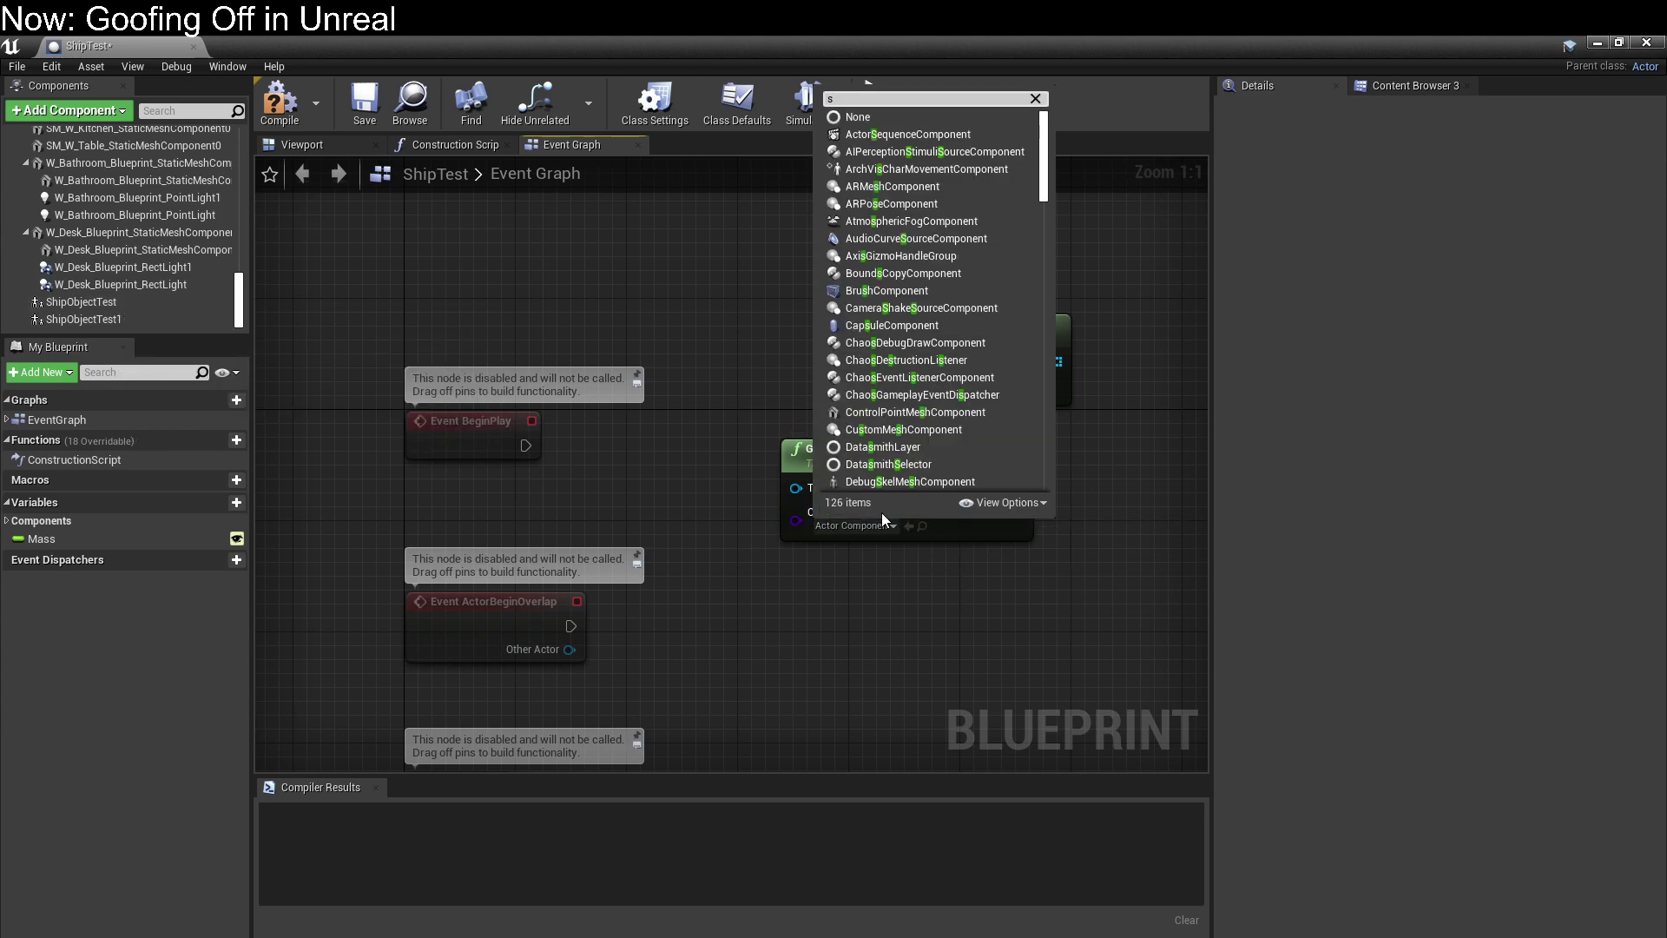
{"action": "type", "text": "ship"}
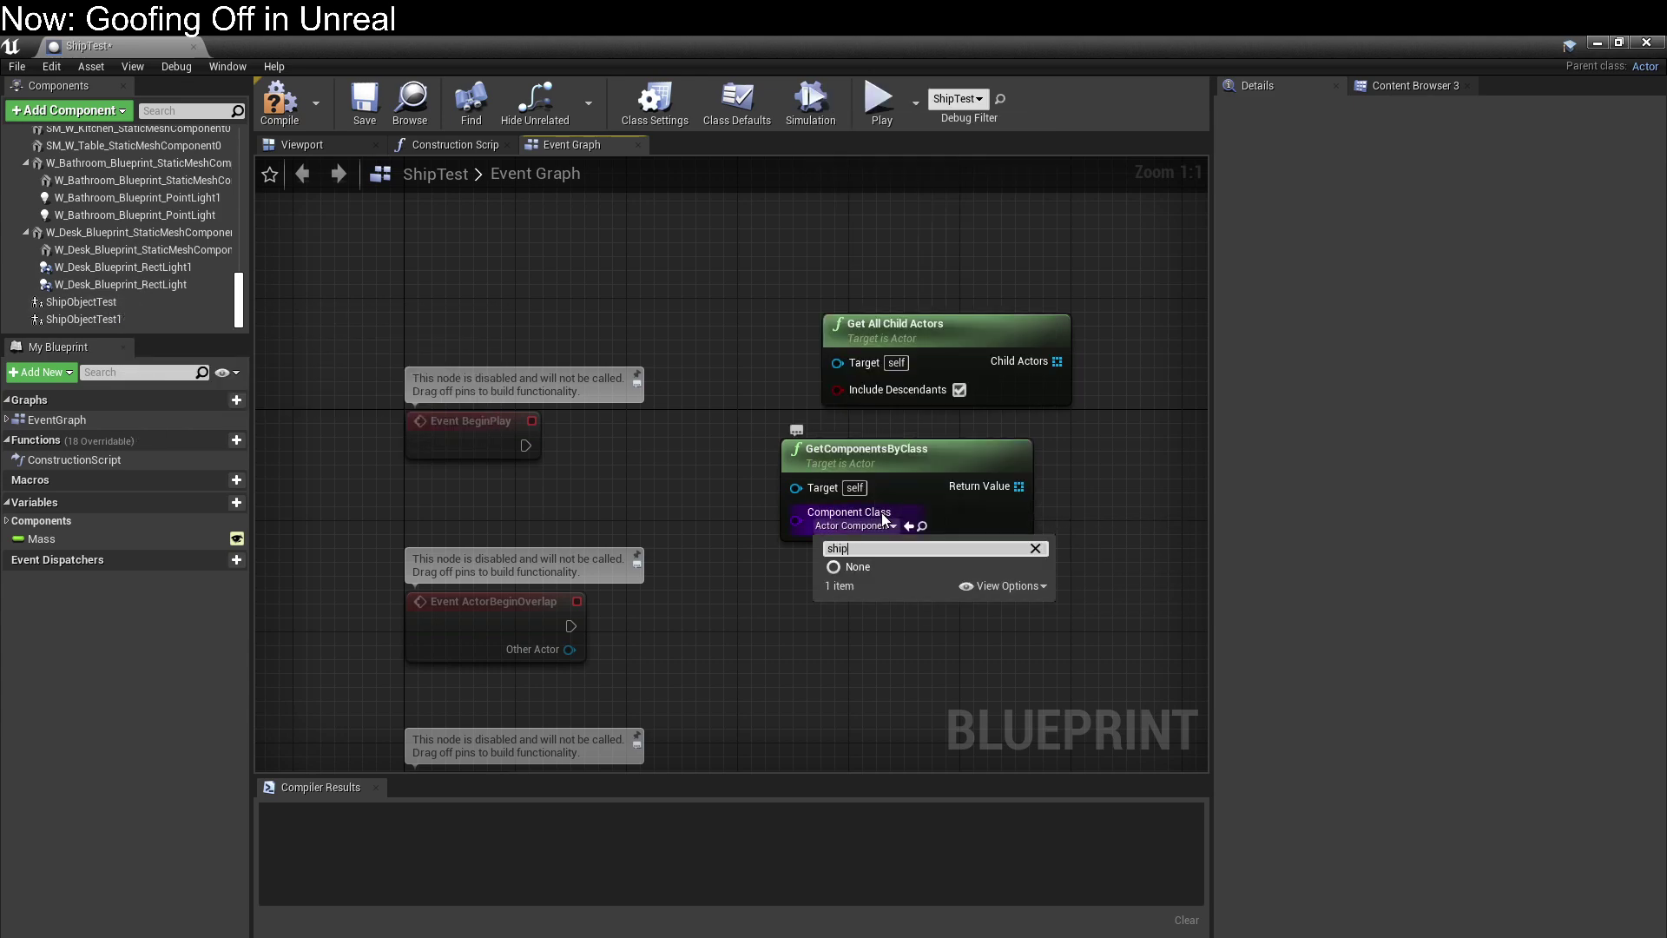
Clear the class search and look through the full list of component classes available to GetComponentsByClass.
{"action": "key", "text": "BackSpace"}
{"action": "key", "text": "BackSpace"}
{"action": "key", "text": "BackSpace"}
{"action": "key", "text": "BackSpace"}
{"action": "key", "text": "BackSpace"}
{"action": "key", "text": "BackSpace"}
{"action": "scroll", "coordinate": [900, 373], "scroll_direction": "down", "scroll_amount": 20}
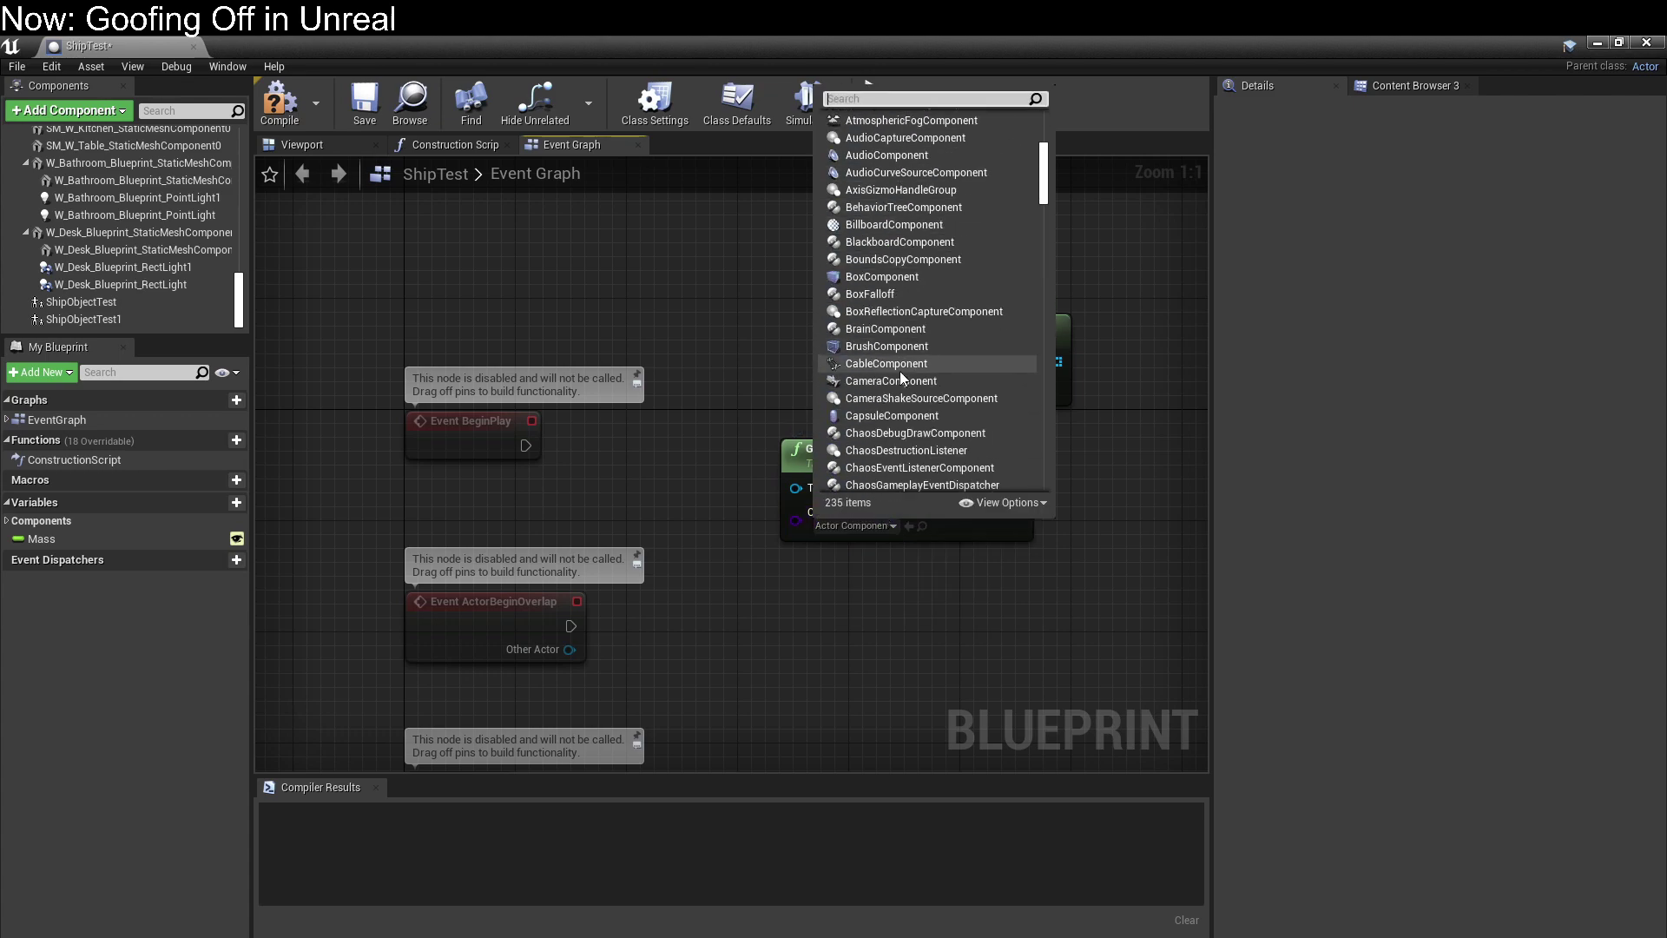
{"action": "scroll", "coordinate": [899, 388], "scroll_direction": "up", "scroll_amount": 6}
{"action": "scroll", "coordinate": [900, 388], "scroll_direction": "up", "scroll_amount": 4}
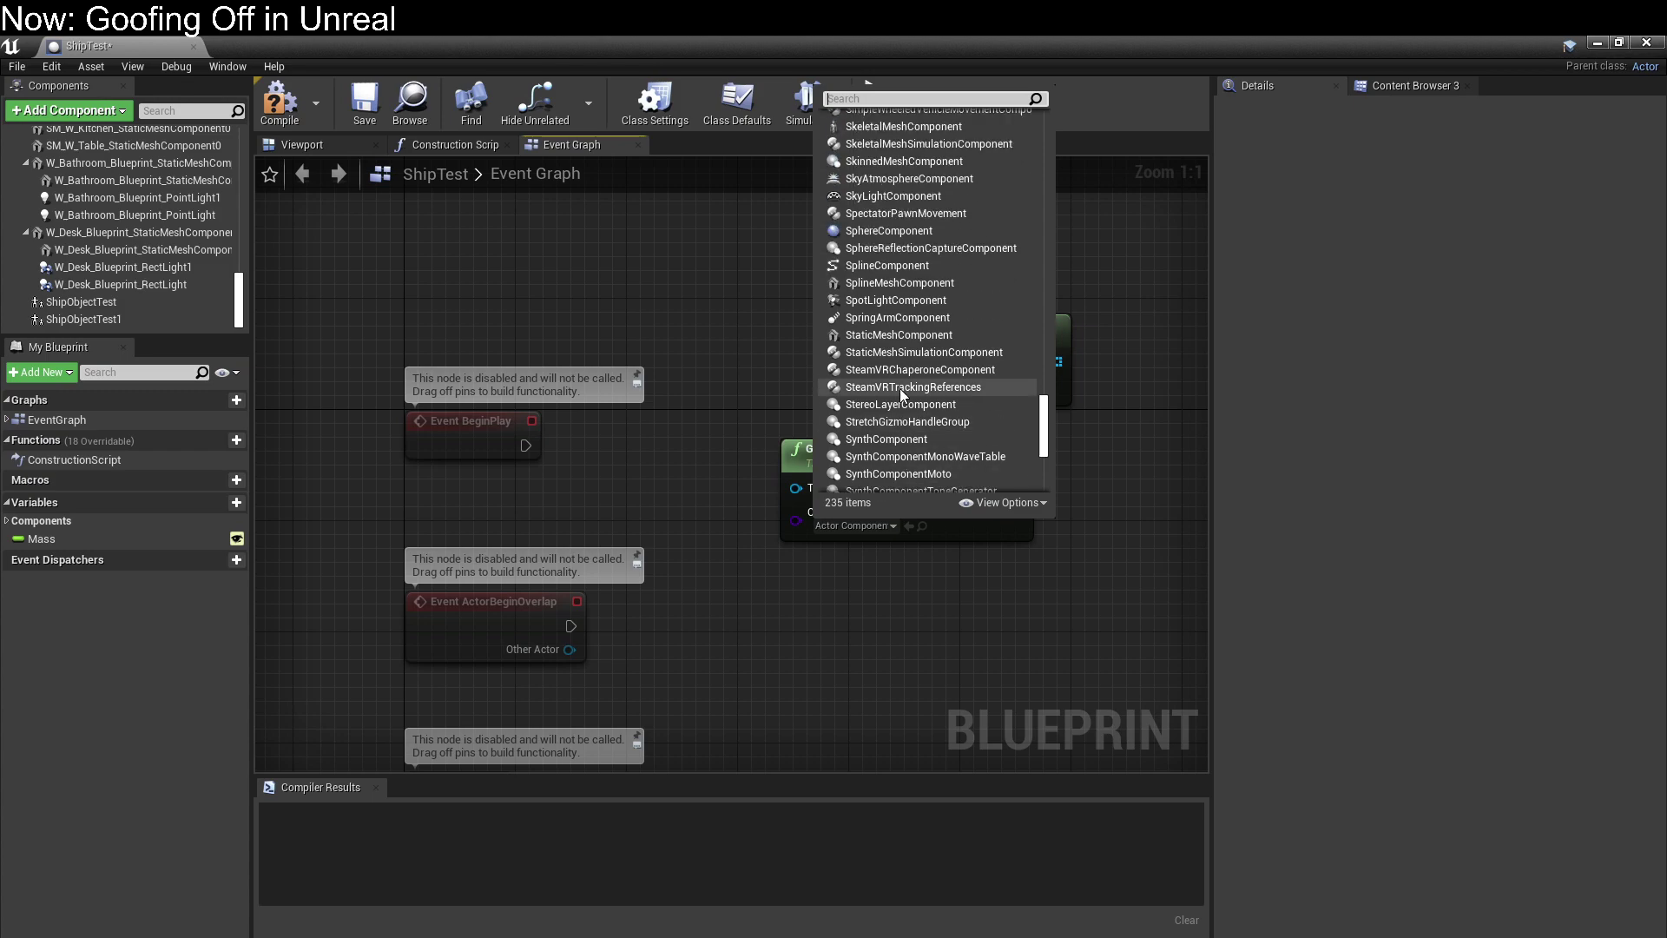
{"action": "scroll", "coordinate": [900, 388], "scroll_direction": "up", "scroll_amount": 2}
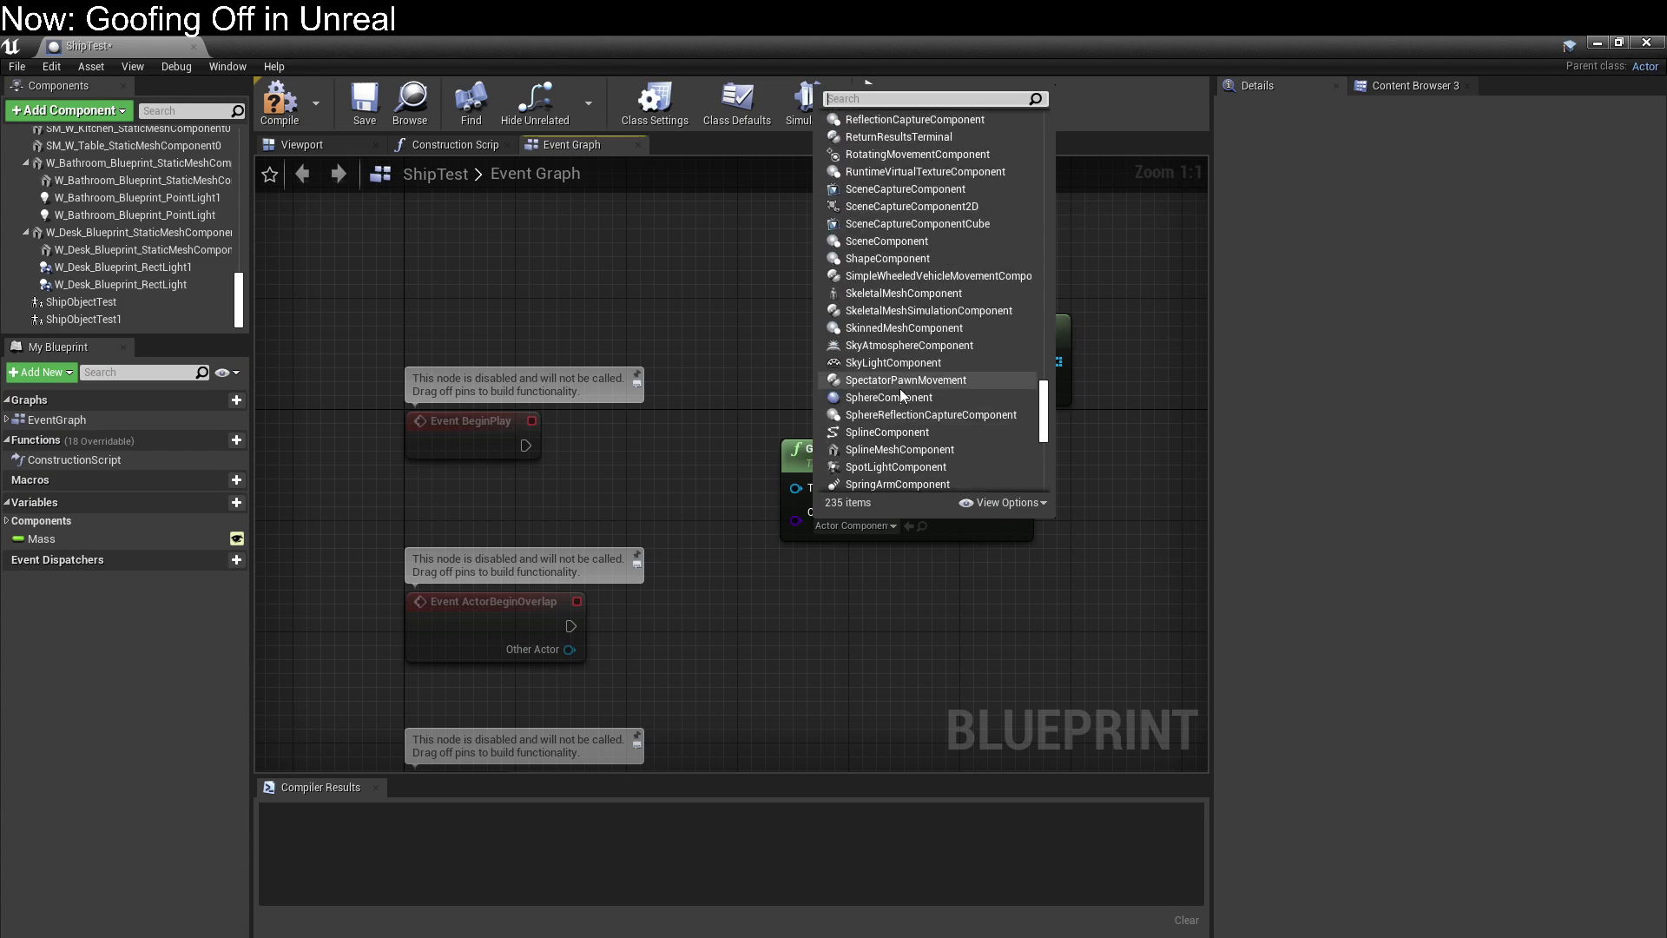
Close the class list and delete the GetComponentsByClass node.
{"action": "left_click", "coordinate": [785, 632]}
{"action": "left_click", "coordinate": [912, 454]}
{"action": "key", "text": "Delete"}
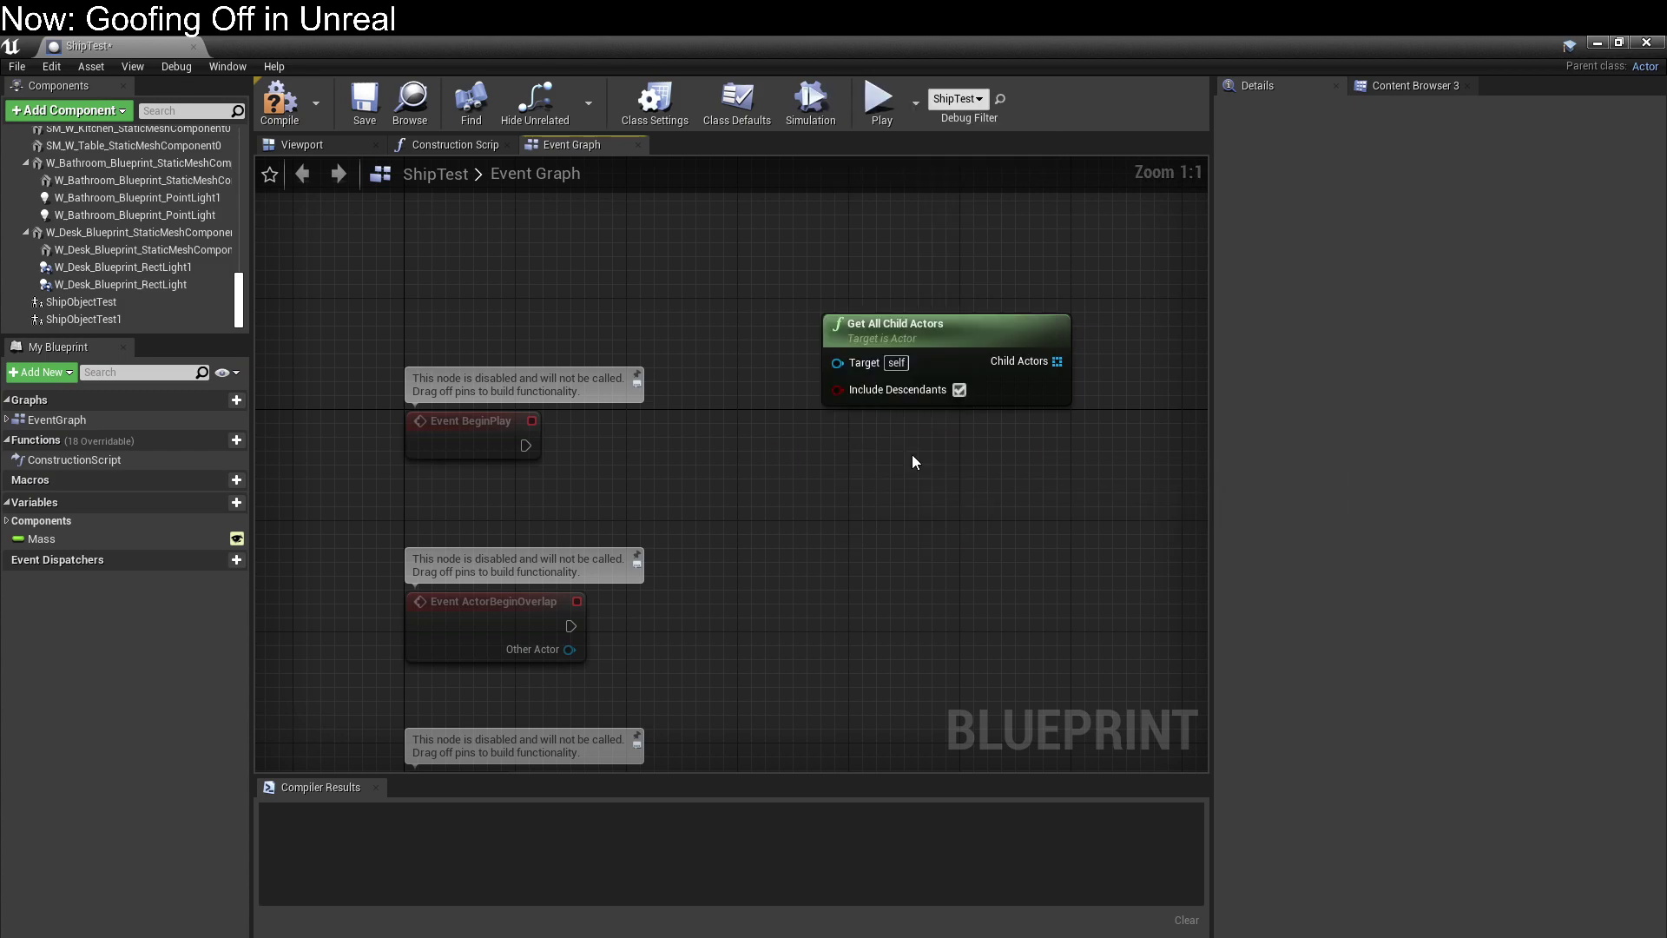
Search the blueprint actions for "class" and look through the whole list for a node that gets child actors by class.
{"action": "right_click", "coordinate": [845, 501]}
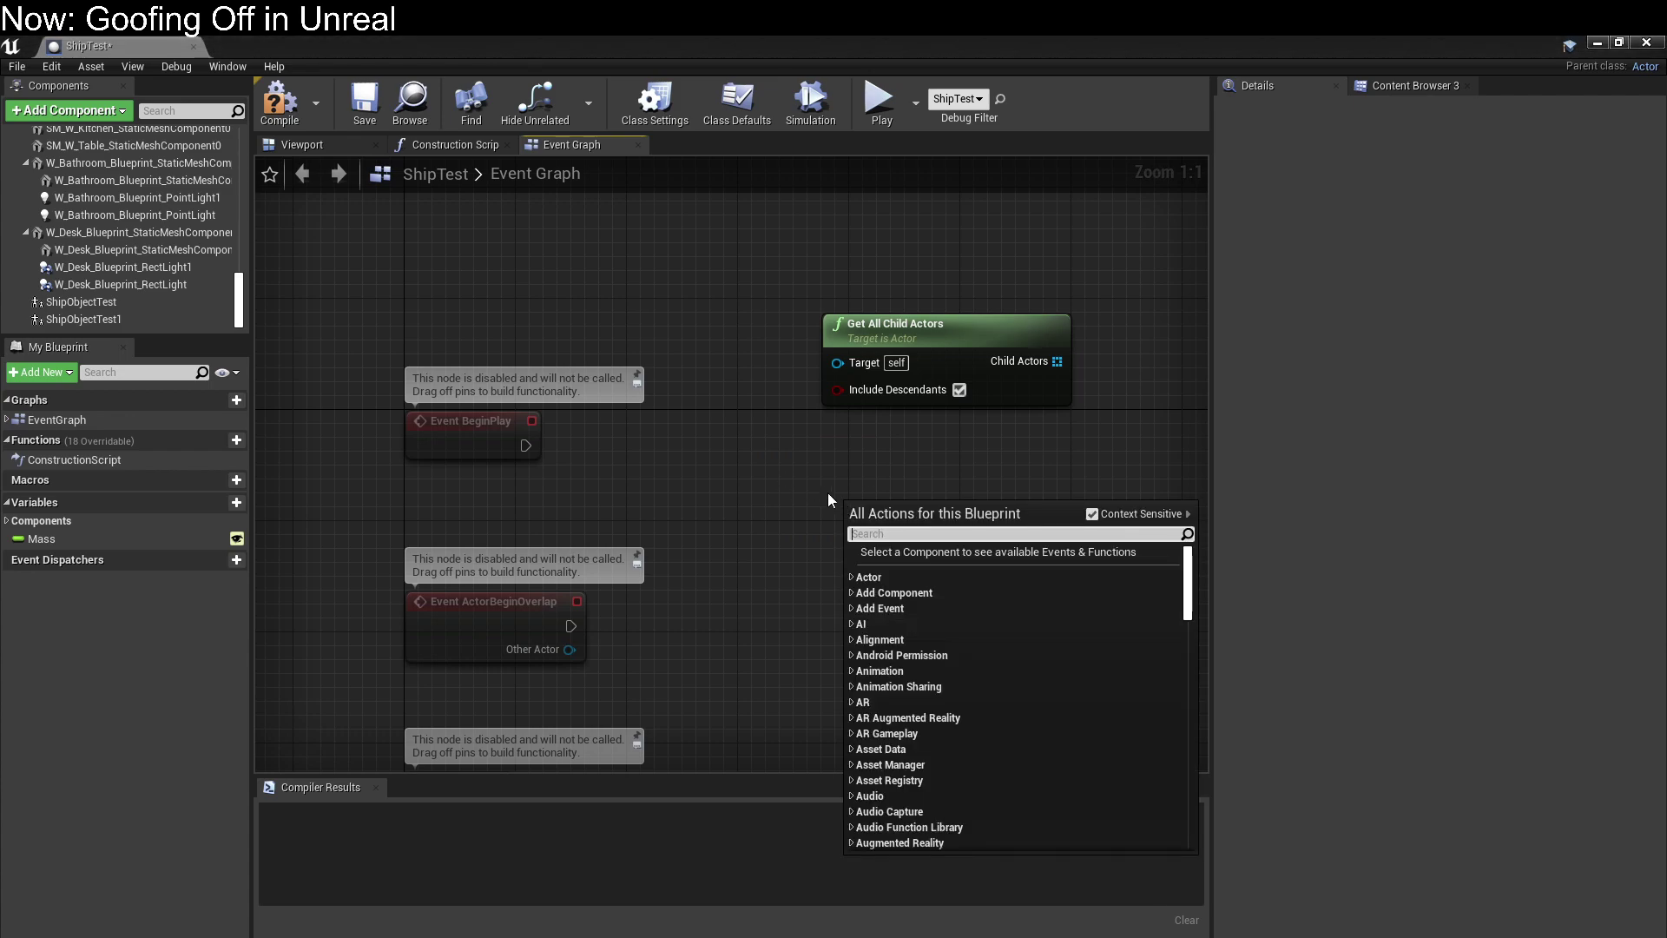
{"action": "type", "text": "class"}
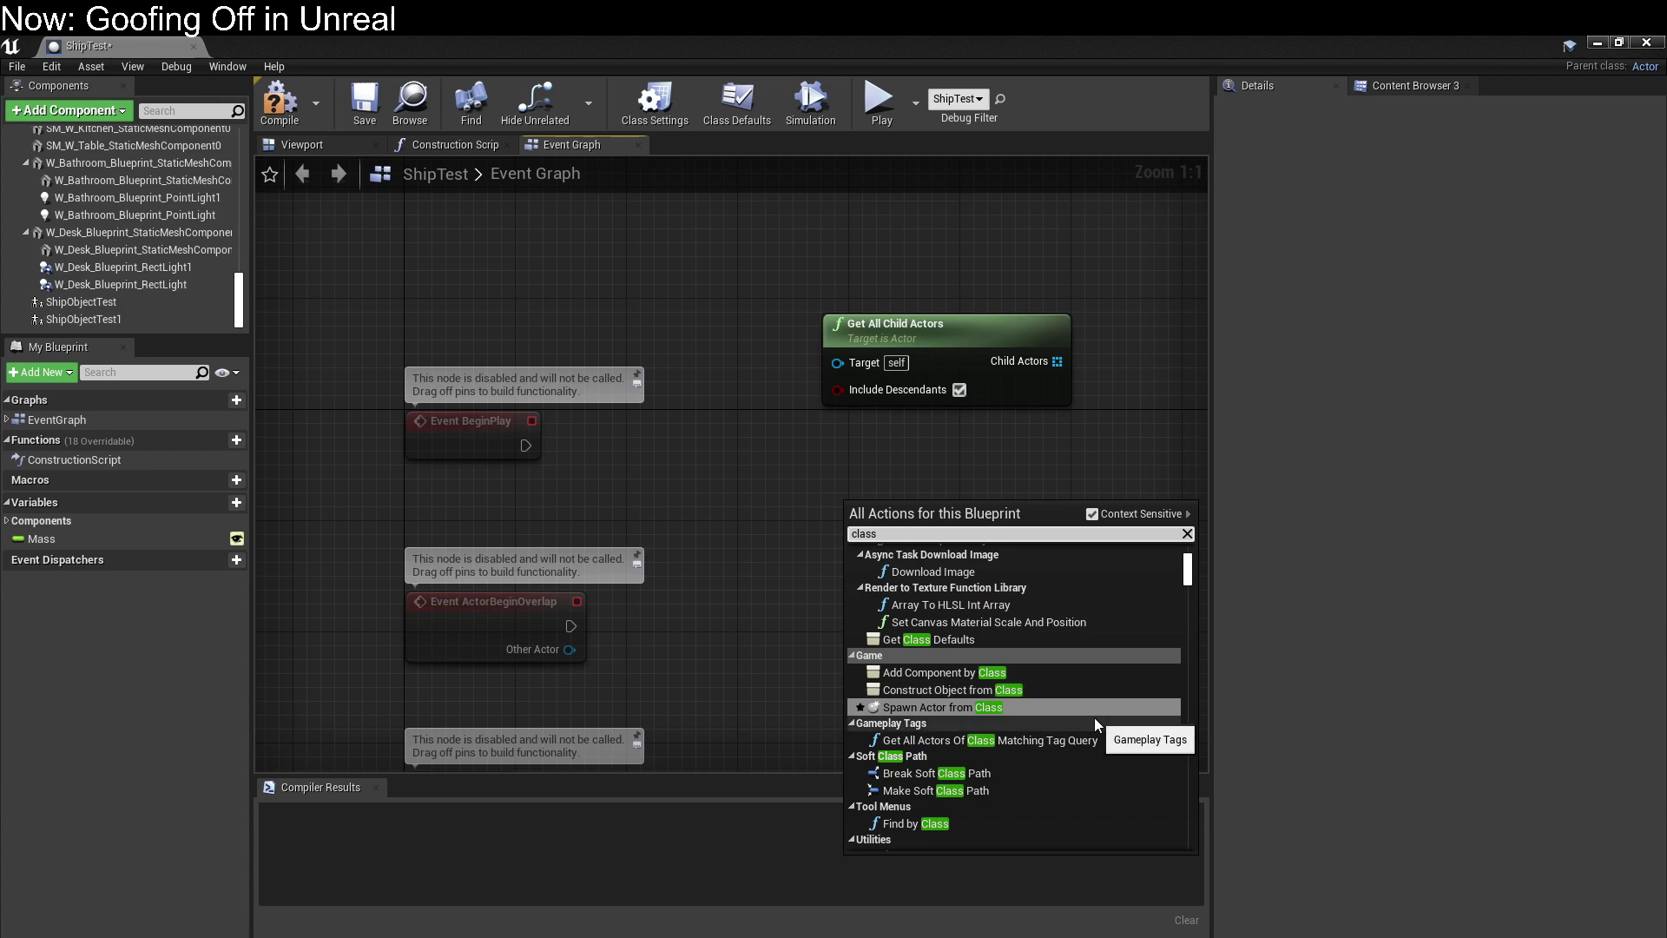
{"action": "scroll", "coordinate": [1094, 725], "scroll_direction": "down", "scroll_amount": 2}
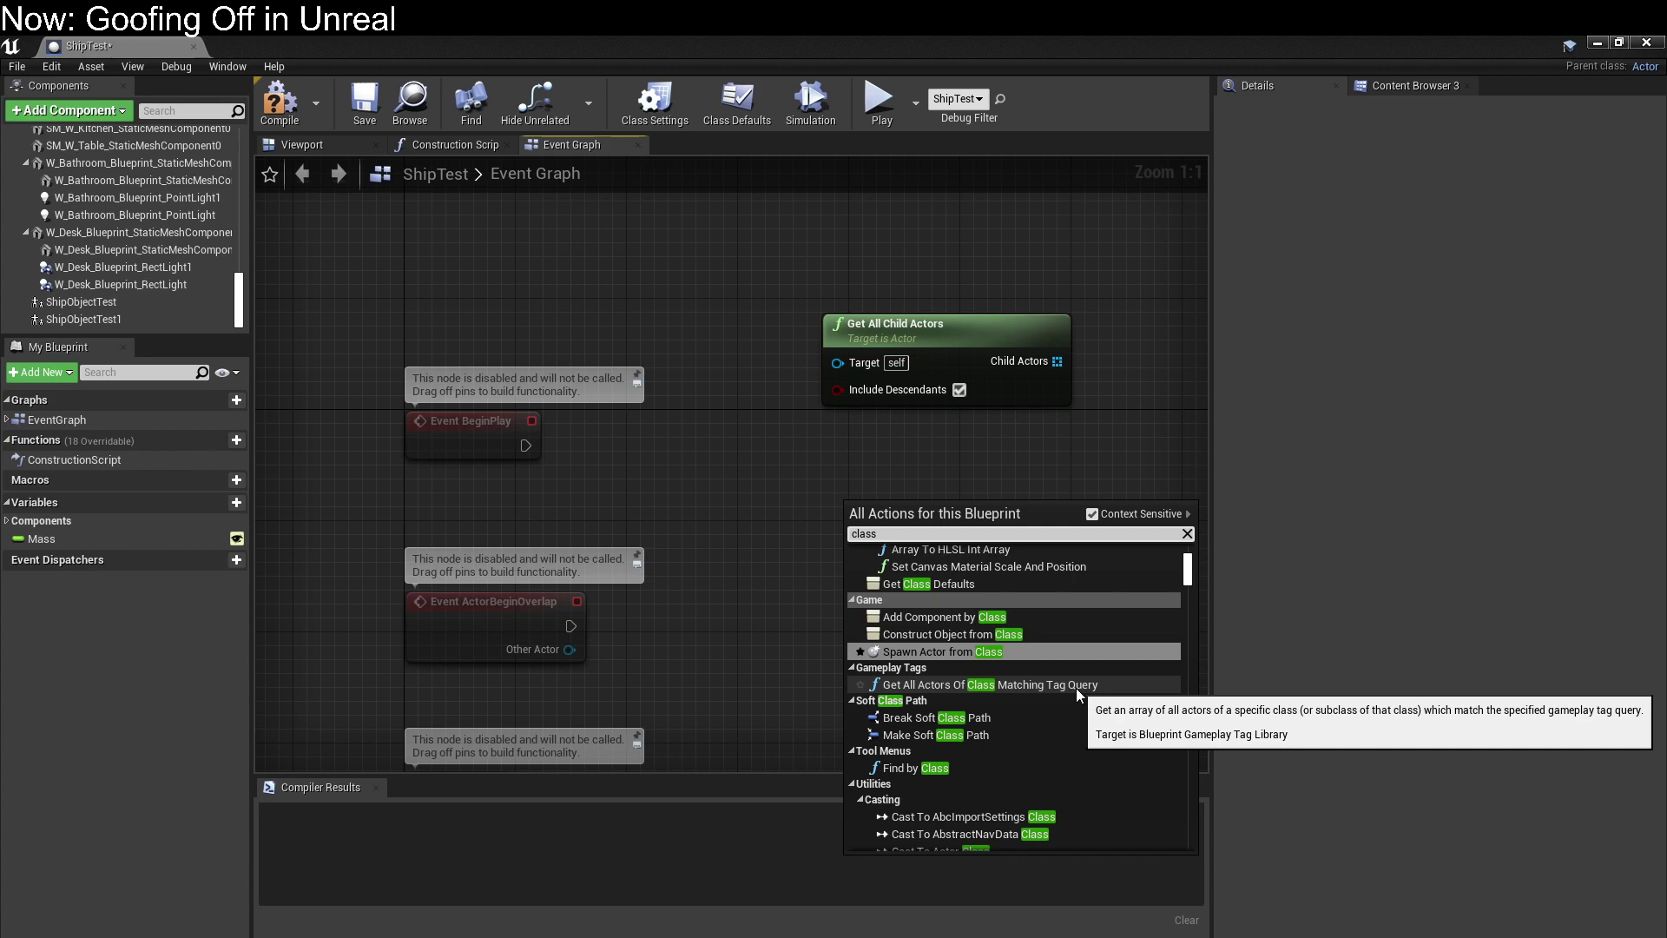
{"action": "scroll", "coordinate": [1072, 701], "scroll_direction": "down", "scroll_amount": 6}
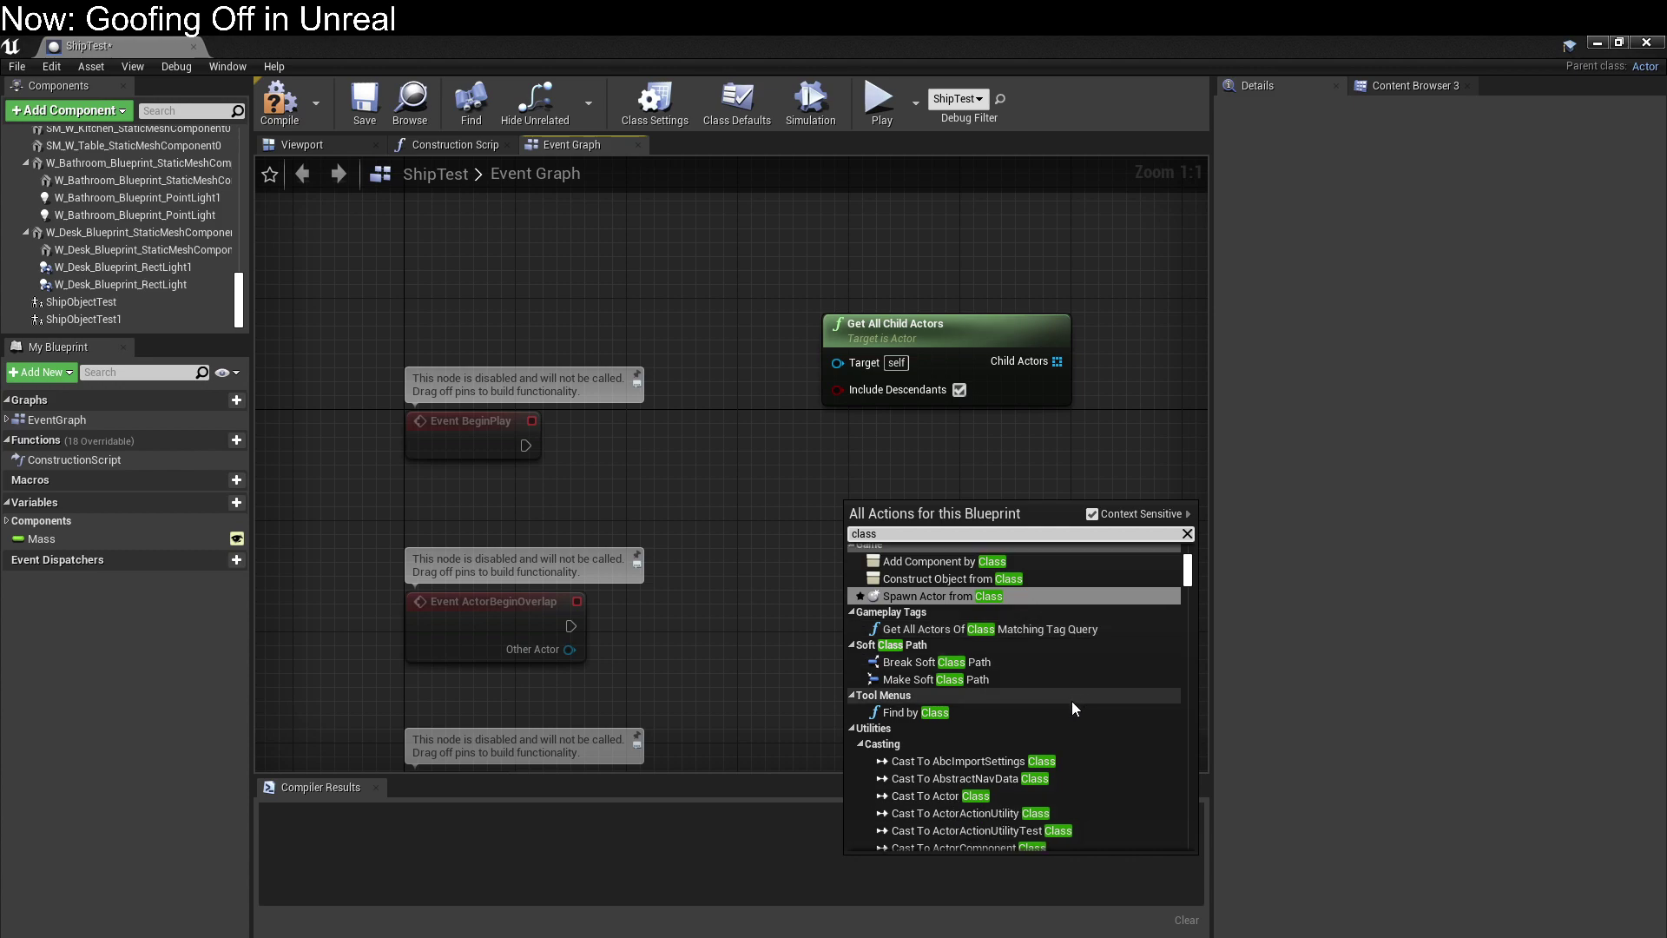
{"action": "scroll", "coordinate": [1073, 703], "scroll_direction": "down", "scroll_amount": 15}
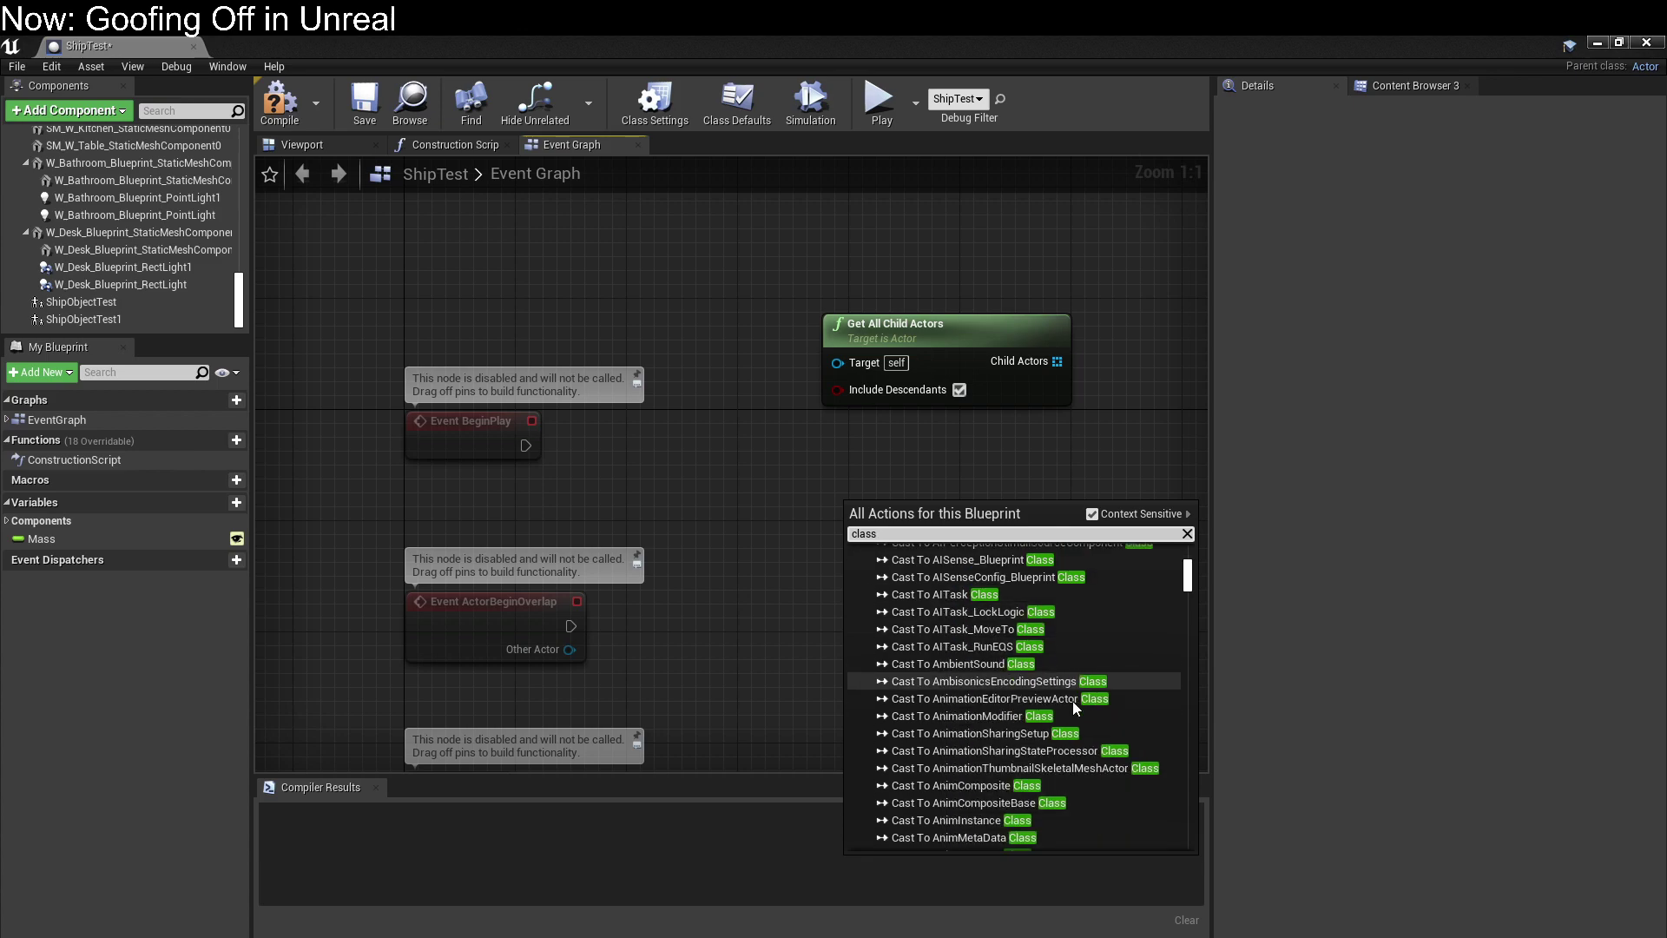
{"action": "scroll", "coordinate": [1072, 701], "scroll_direction": "down", "scroll_amount": 15}
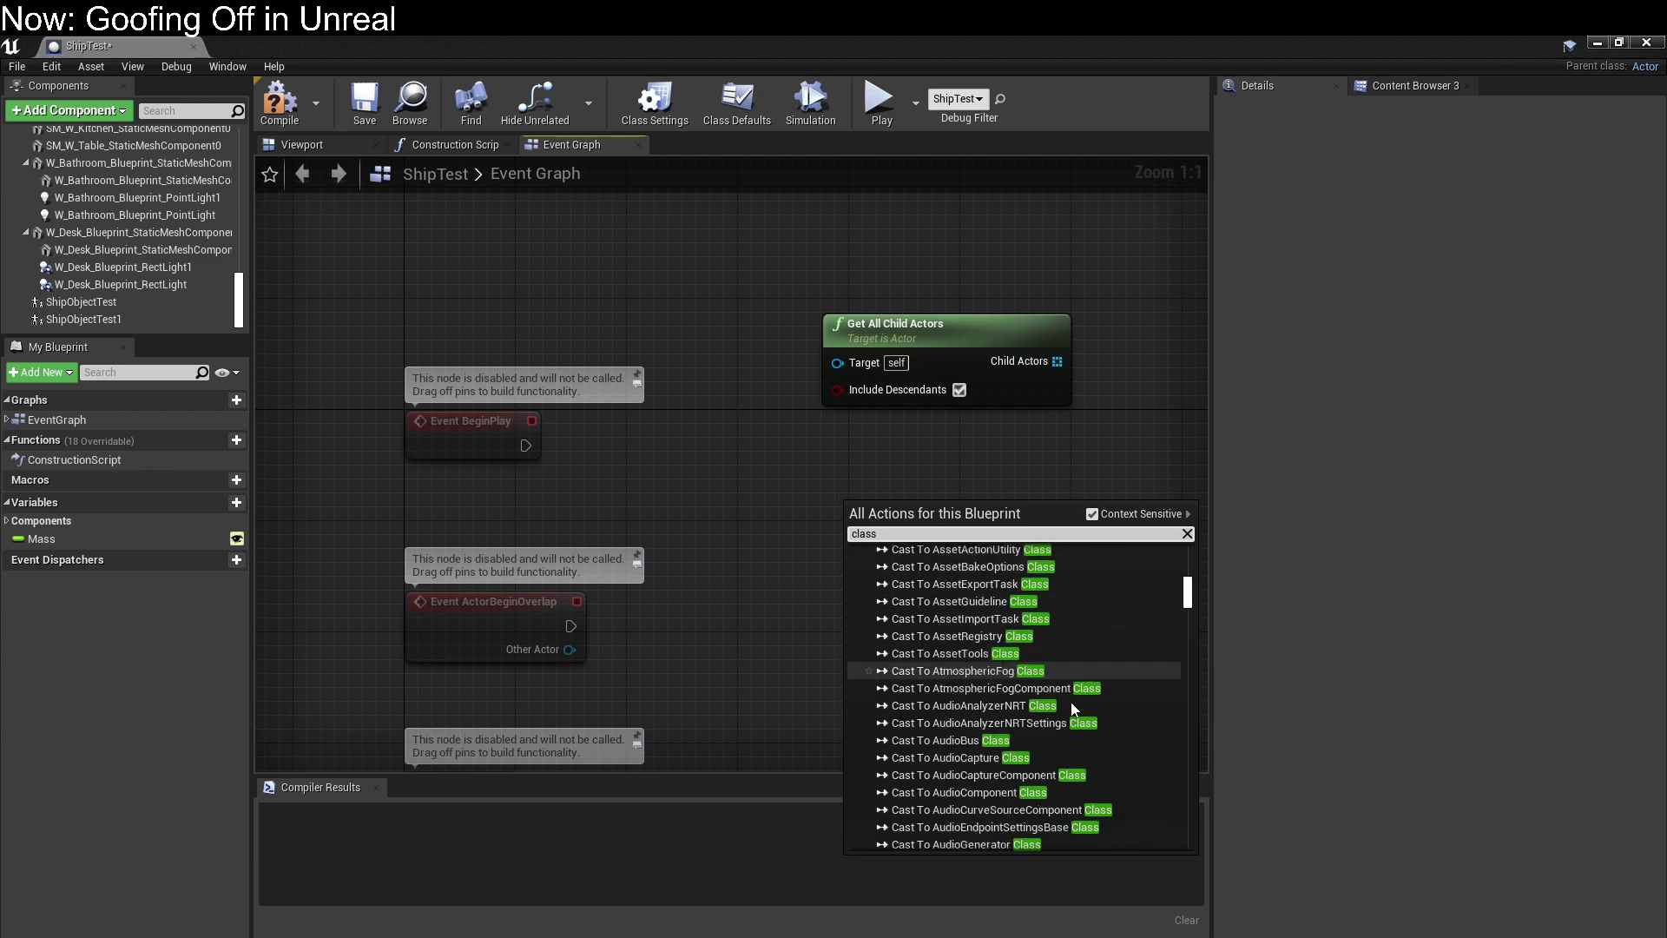
{"action": "scroll", "coordinate": [1067, 707], "scroll_direction": "down", "scroll_amount": 15}
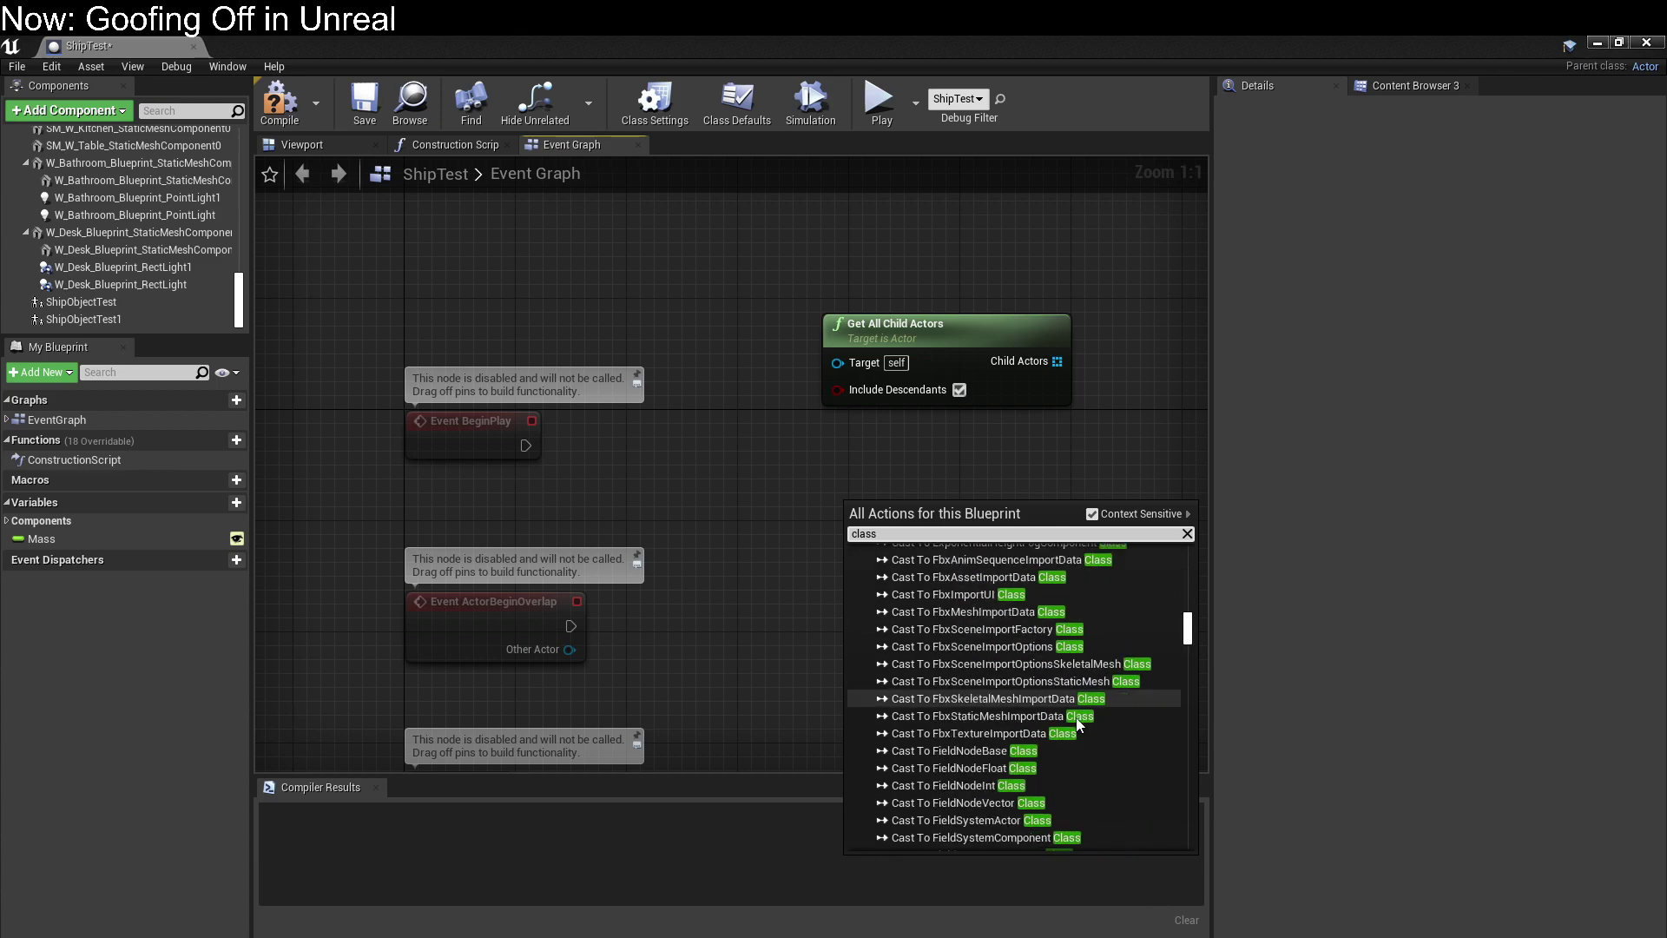
{"action": "scroll", "coordinate": [1076, 716], "scroll_direction": "down", "scroll_amount": 15}
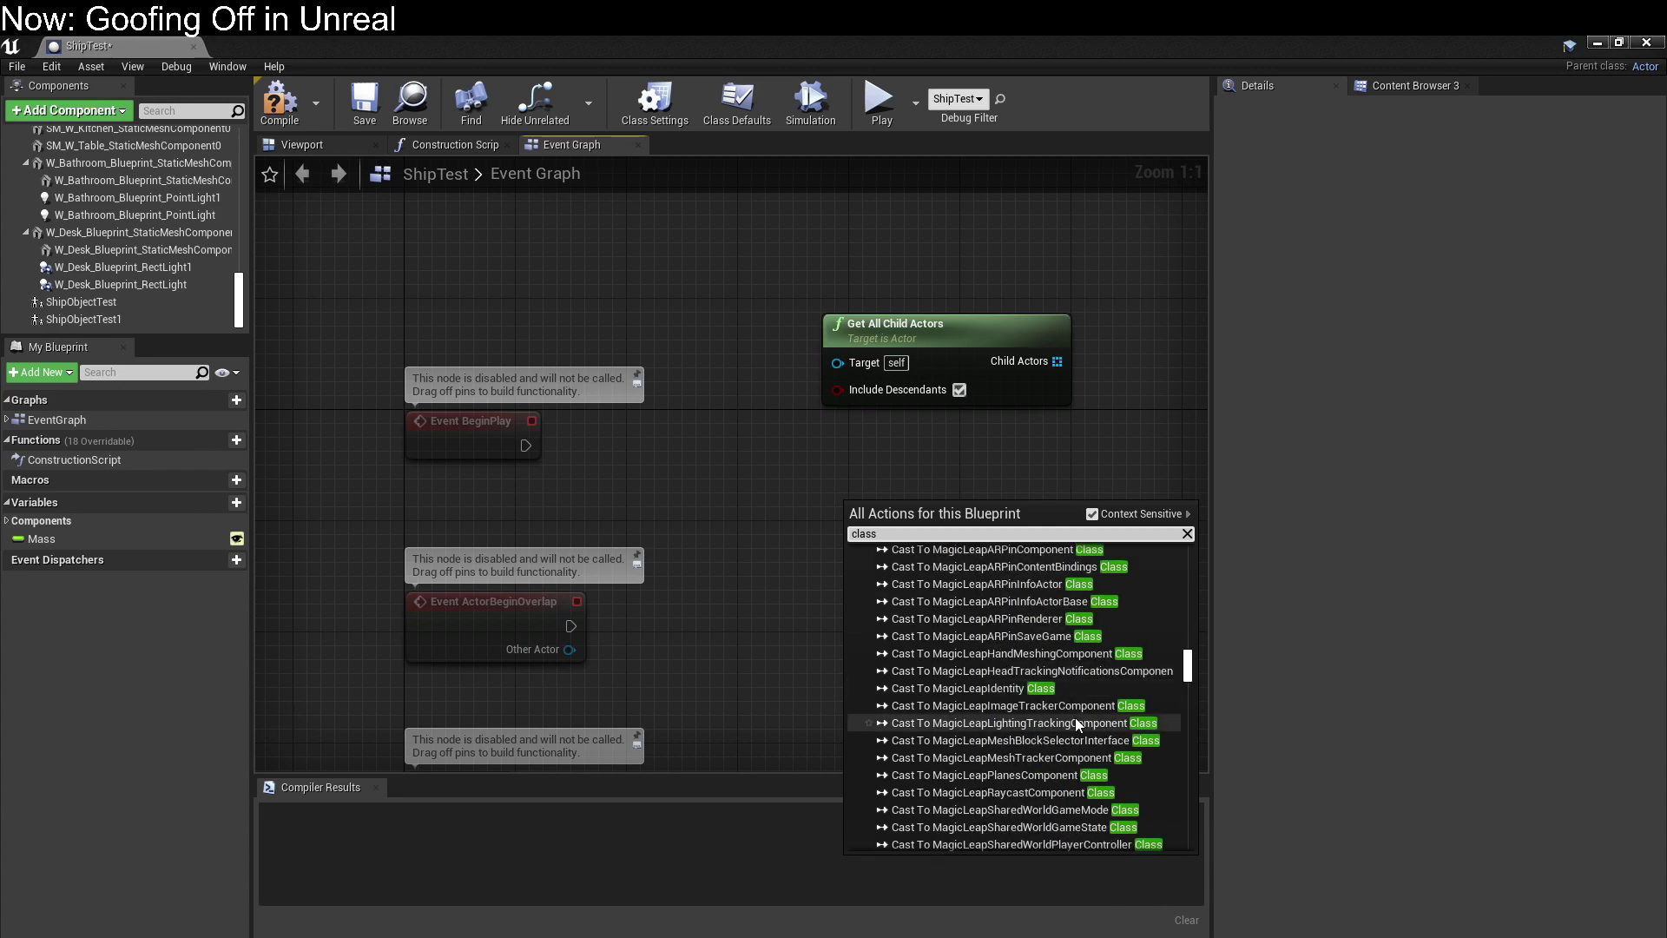
{"action": "scroll", "coordinate": [1075, 729], "scroll_direction": "down", "scroll_amount": 10}
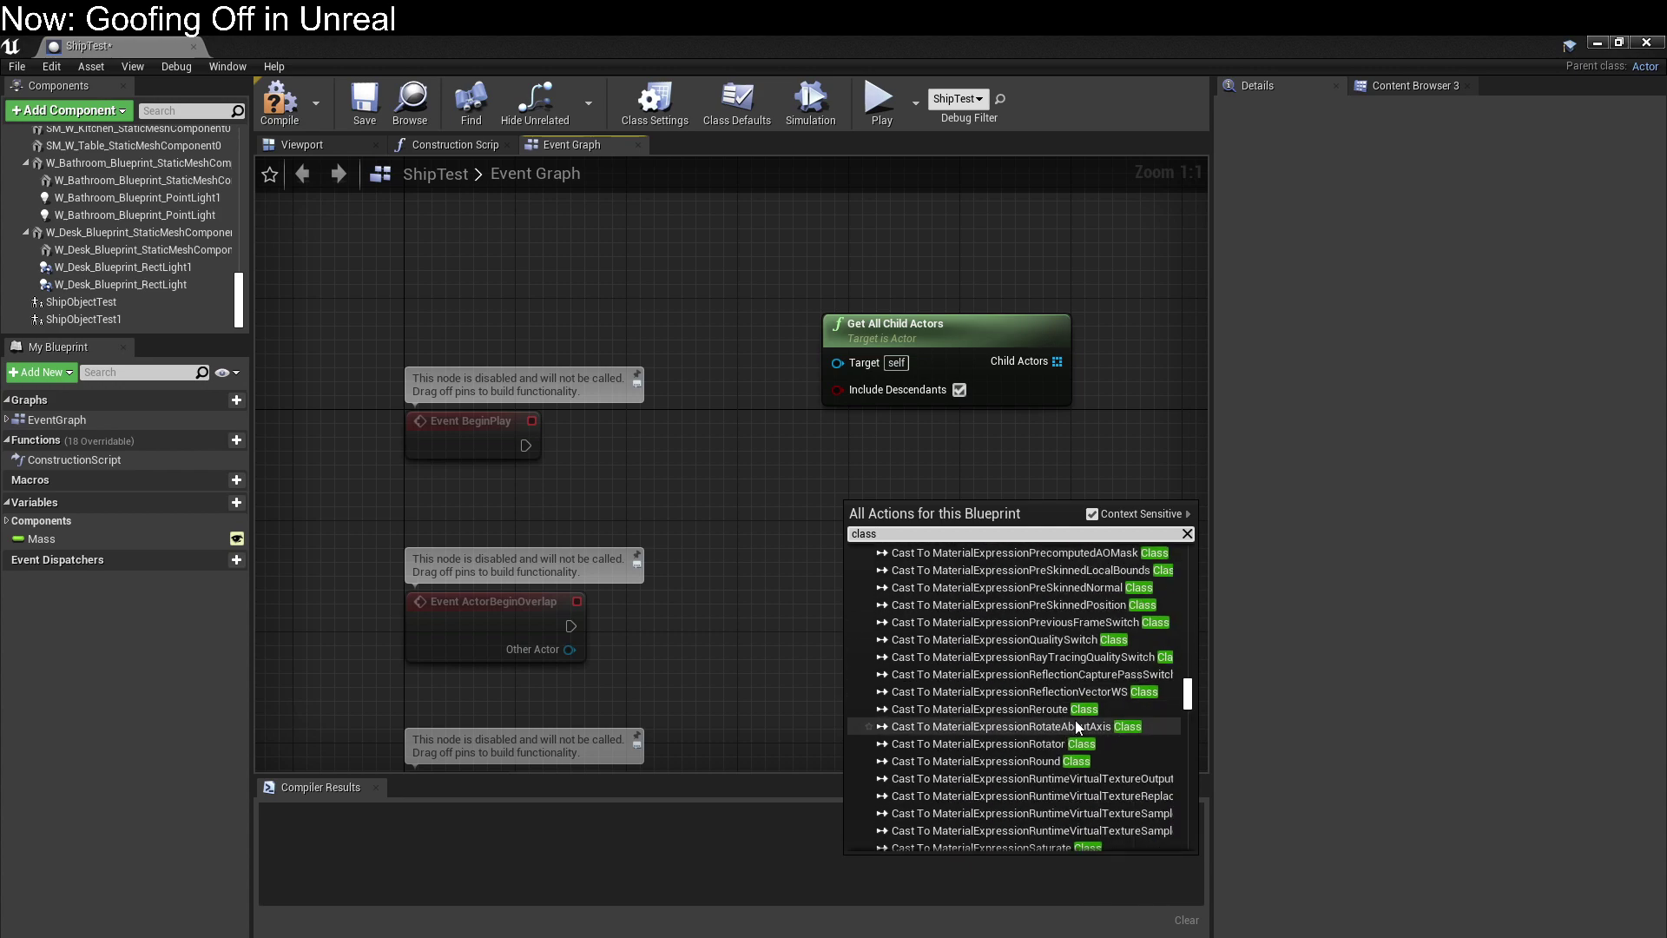
{"action": "scroll", "coordinate": [908, 728], "scroll_direction": "up", "scroll_amount": 15}
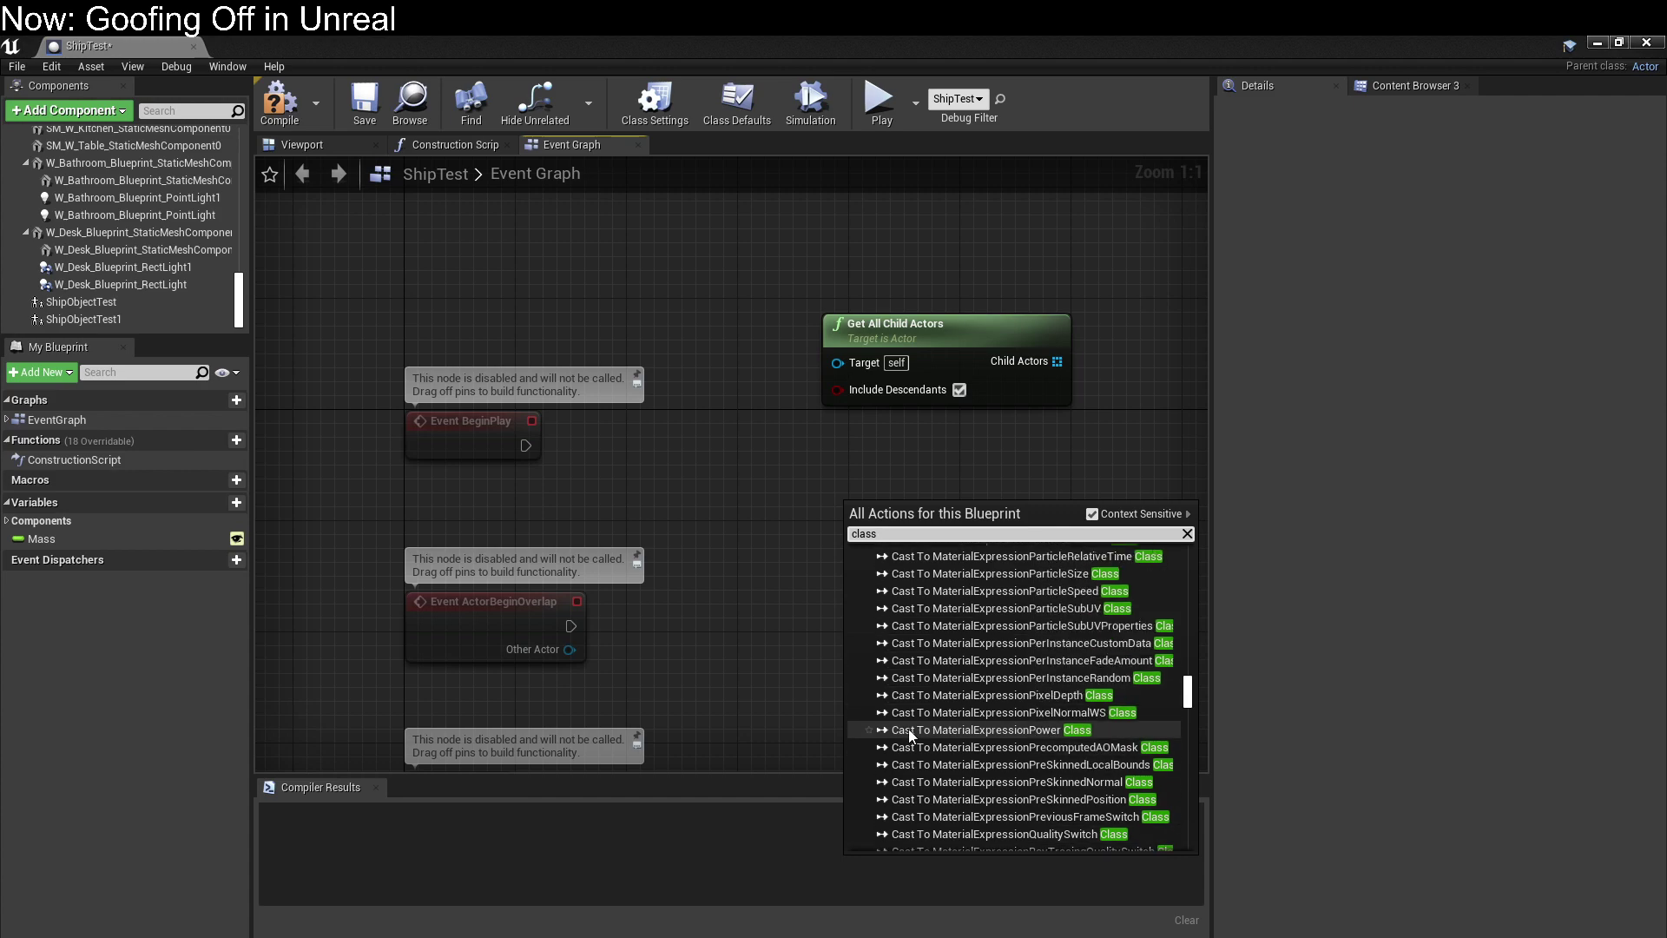
{"action": "scroll", "coordinate": [918, 736], "scroll_direction": "down", "scroll_amount": 15}
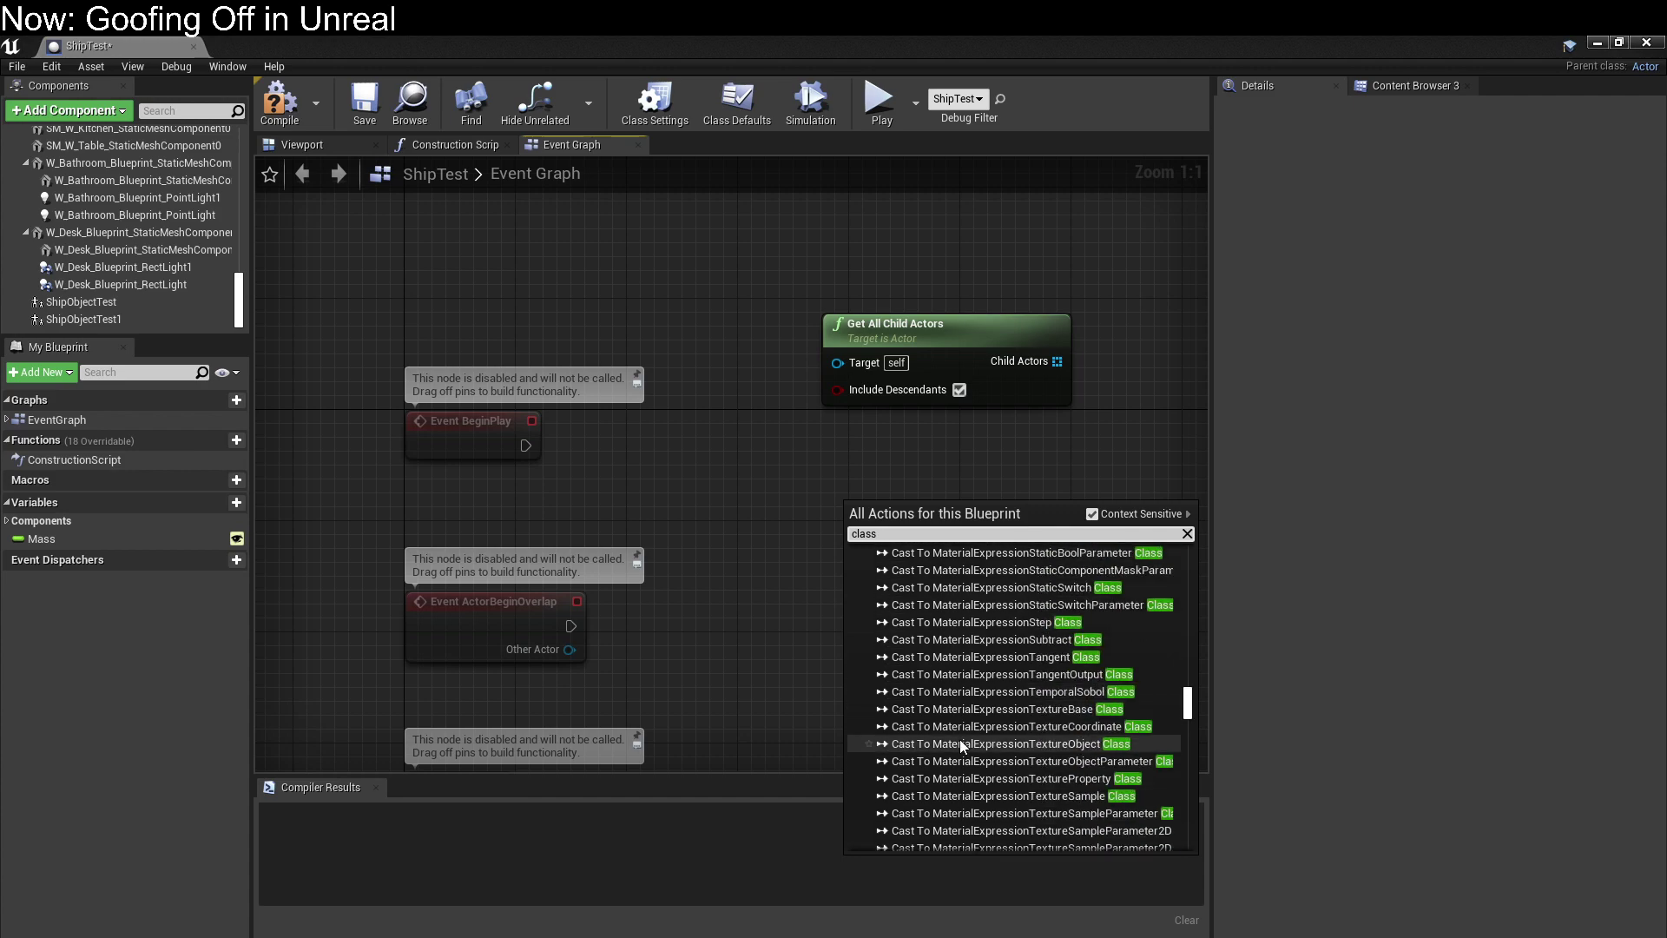
{"action": "scroll", "coordinate": [943, 753], "scroll_direction": "down", "scroll_amount": 8}
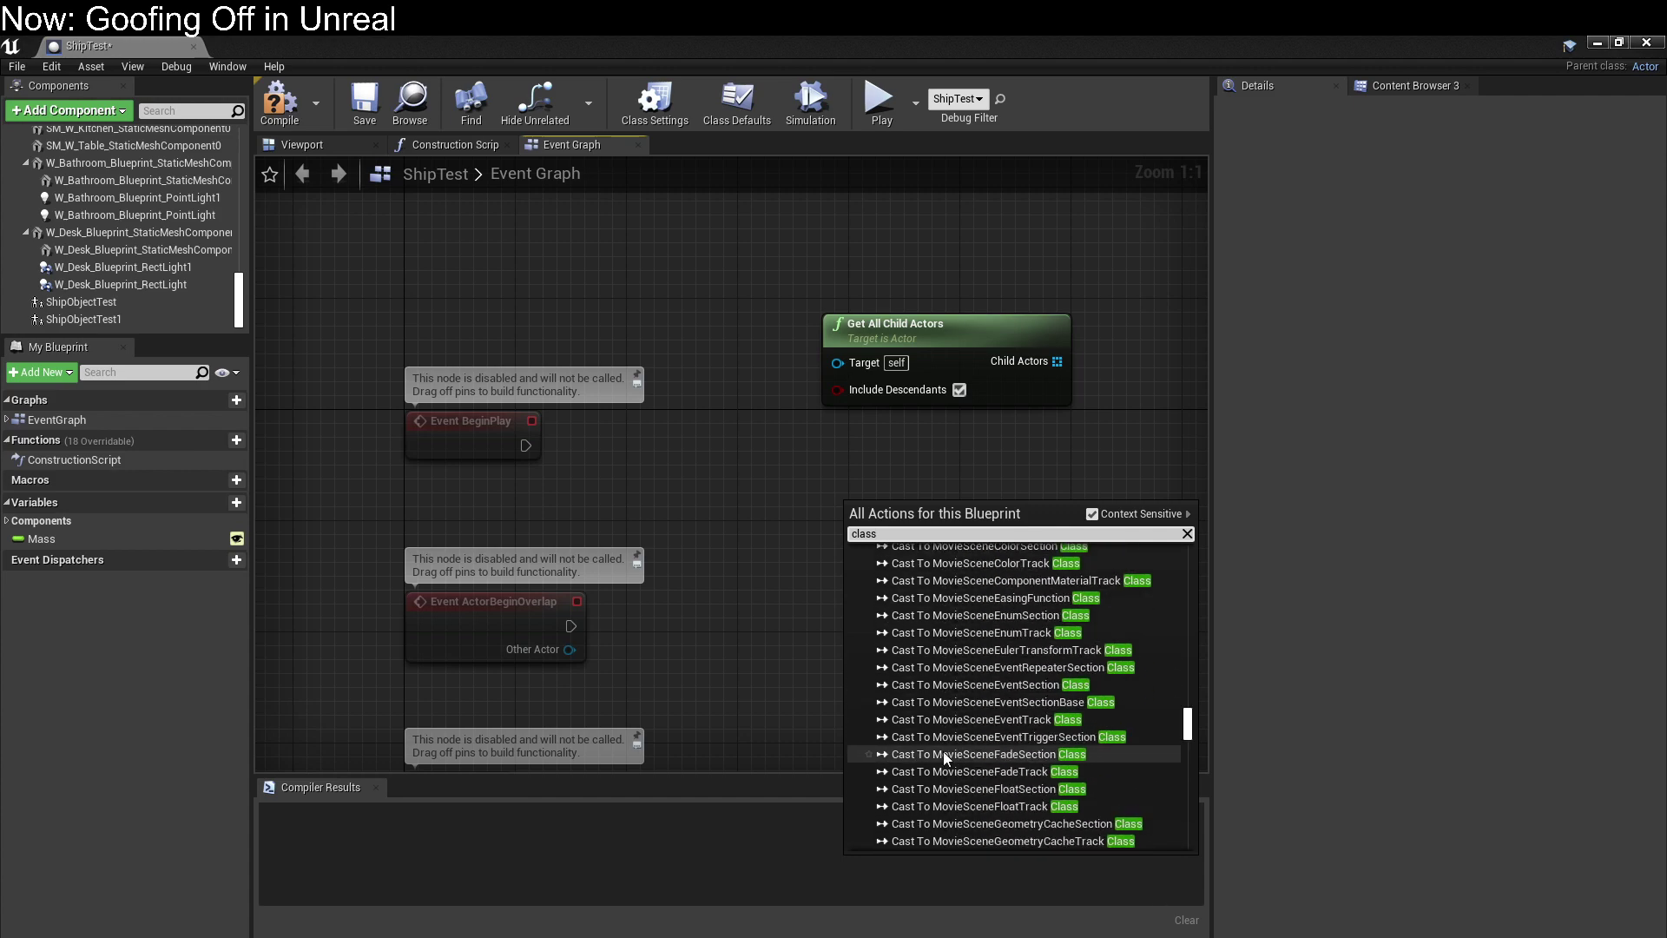
{"action": "scroll", "coordinate": [943, 752], "scroll_direction": "down", "scroll_amount": 12}
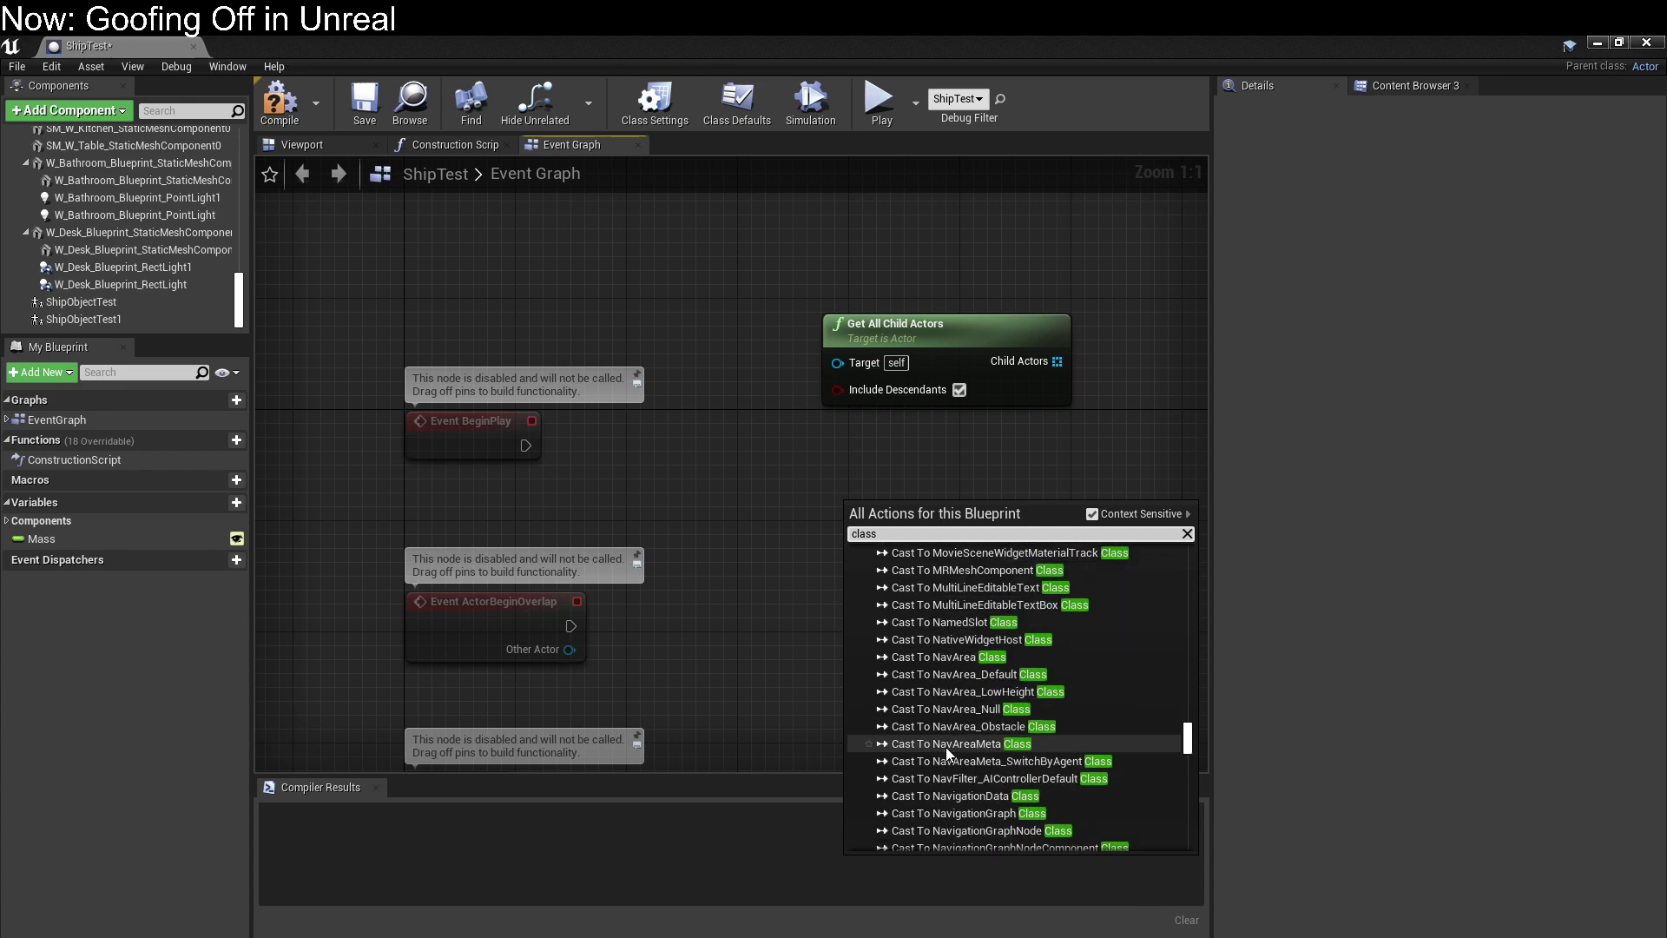
{"action": "scroll", "coordinate": [946, 738], "scroll_direction": "down", "scroll_amount": 12}
{"action": "scroll", "coordinate": [967, 735], "scroll_direction": "down", "scroll_amount": 15}
{"action": "scroll", "coordinate": [969, 733], "scroll_direction": "down", "scroll_amount": 15}
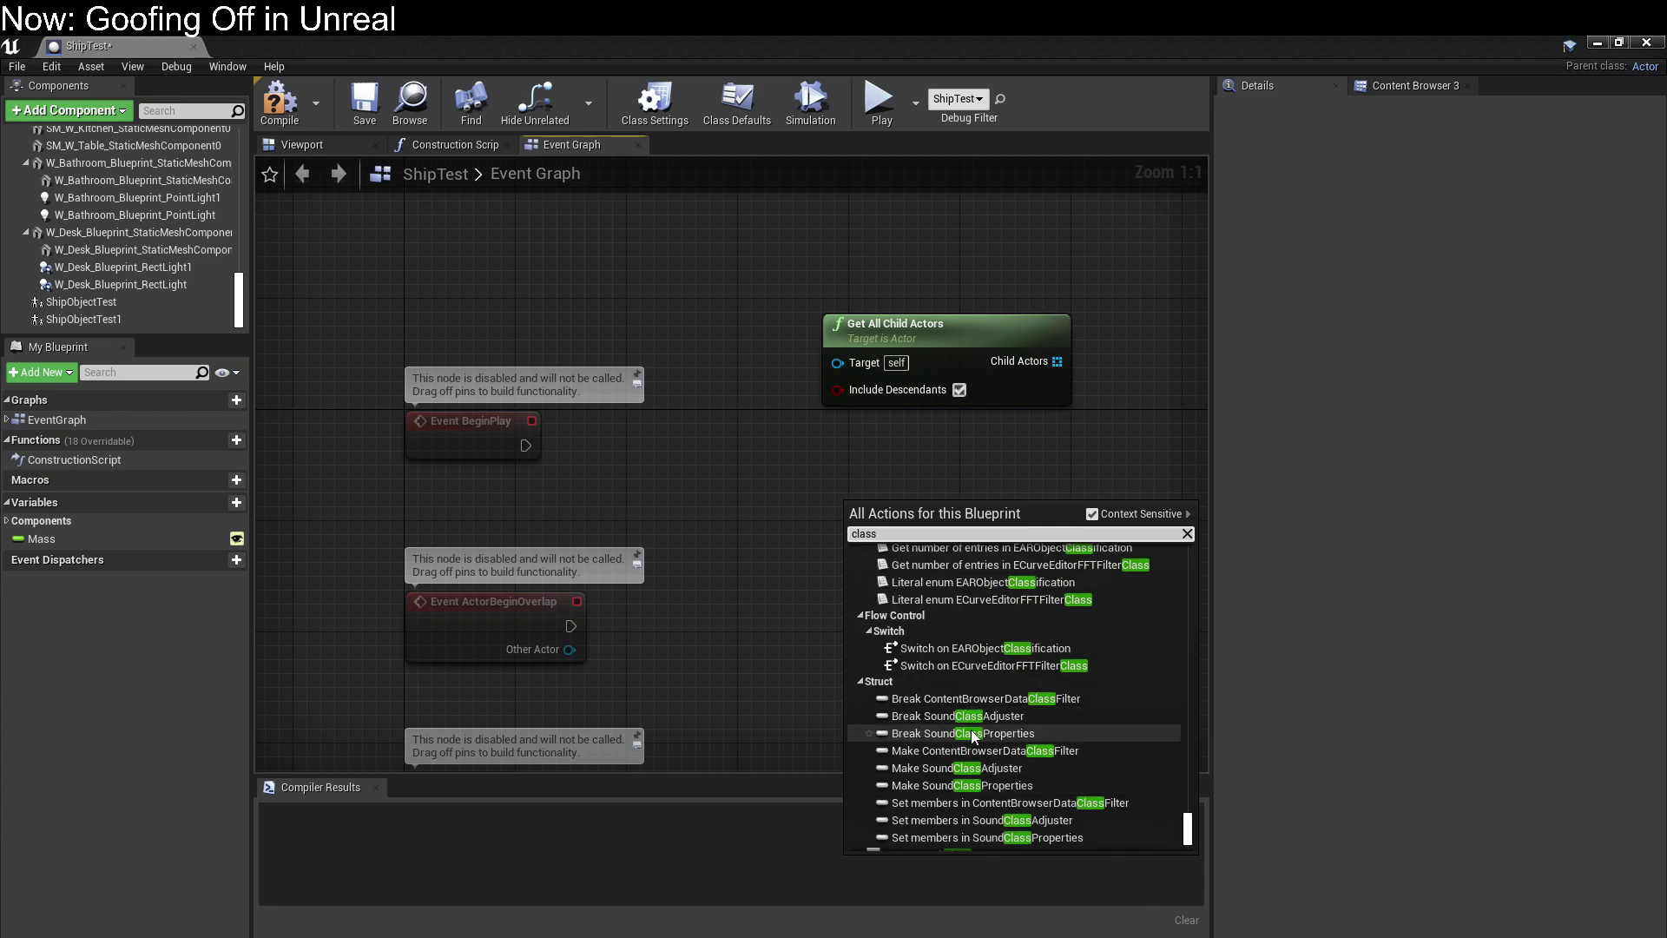
{"action": "scroll", "coordinate": [972, 735], "scroll_direction": "up", "scroll_amount": 5}
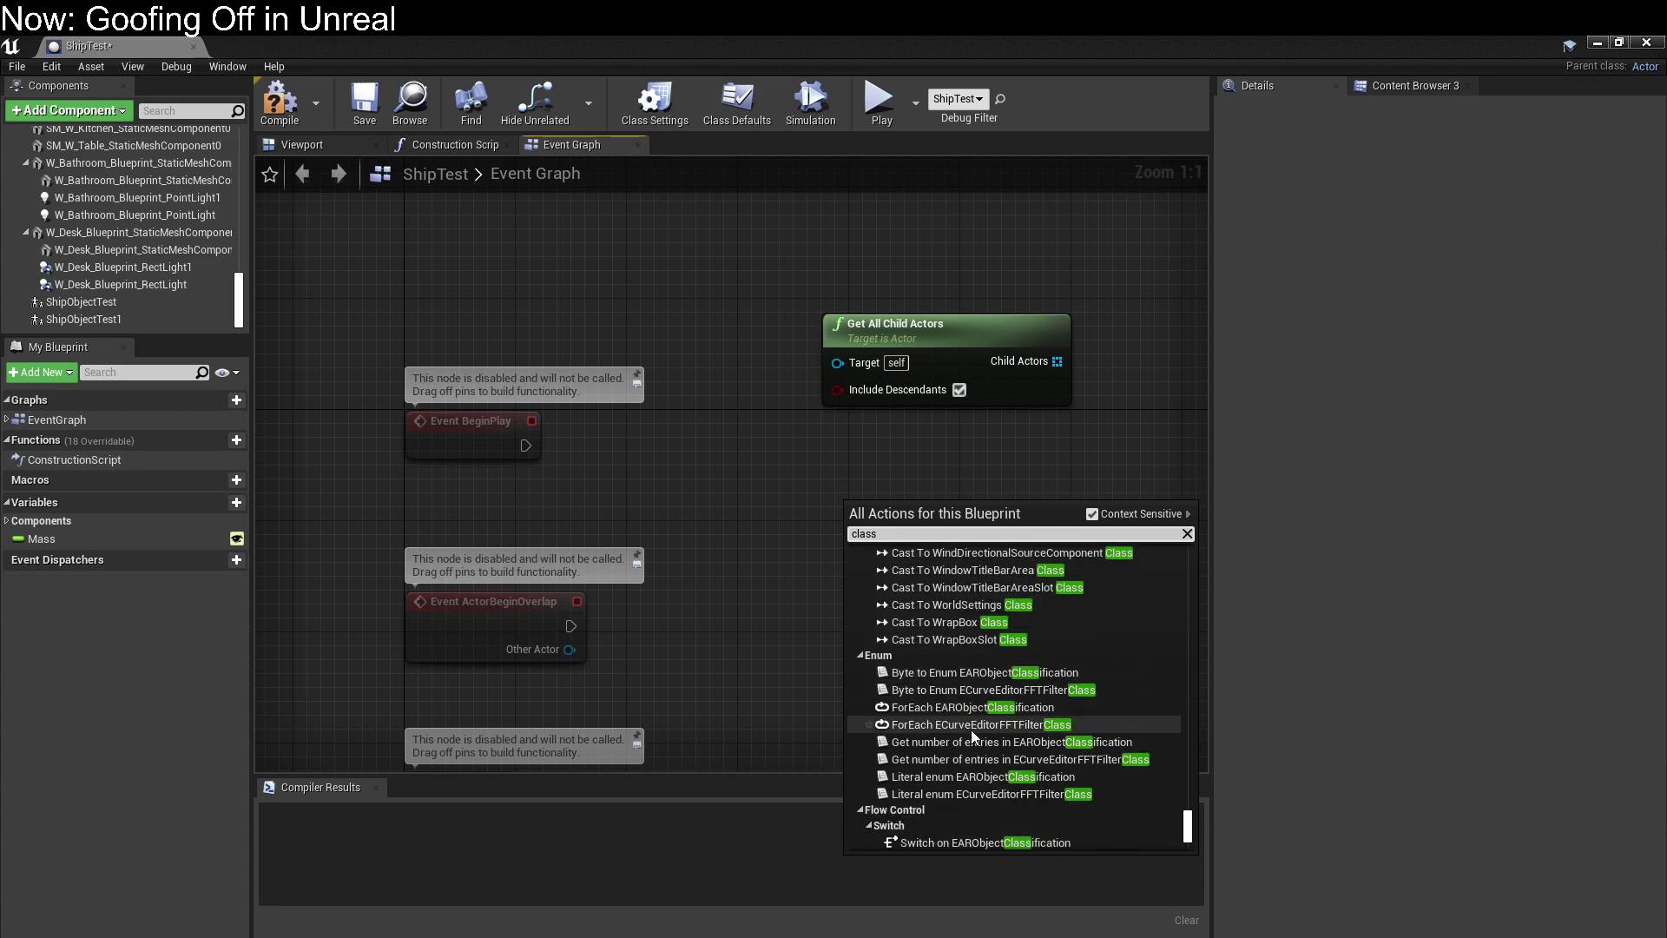
{"action": "scroll", "coordinate": [971, 733], "scroll_direction": "down", "scroll_amount": 5}
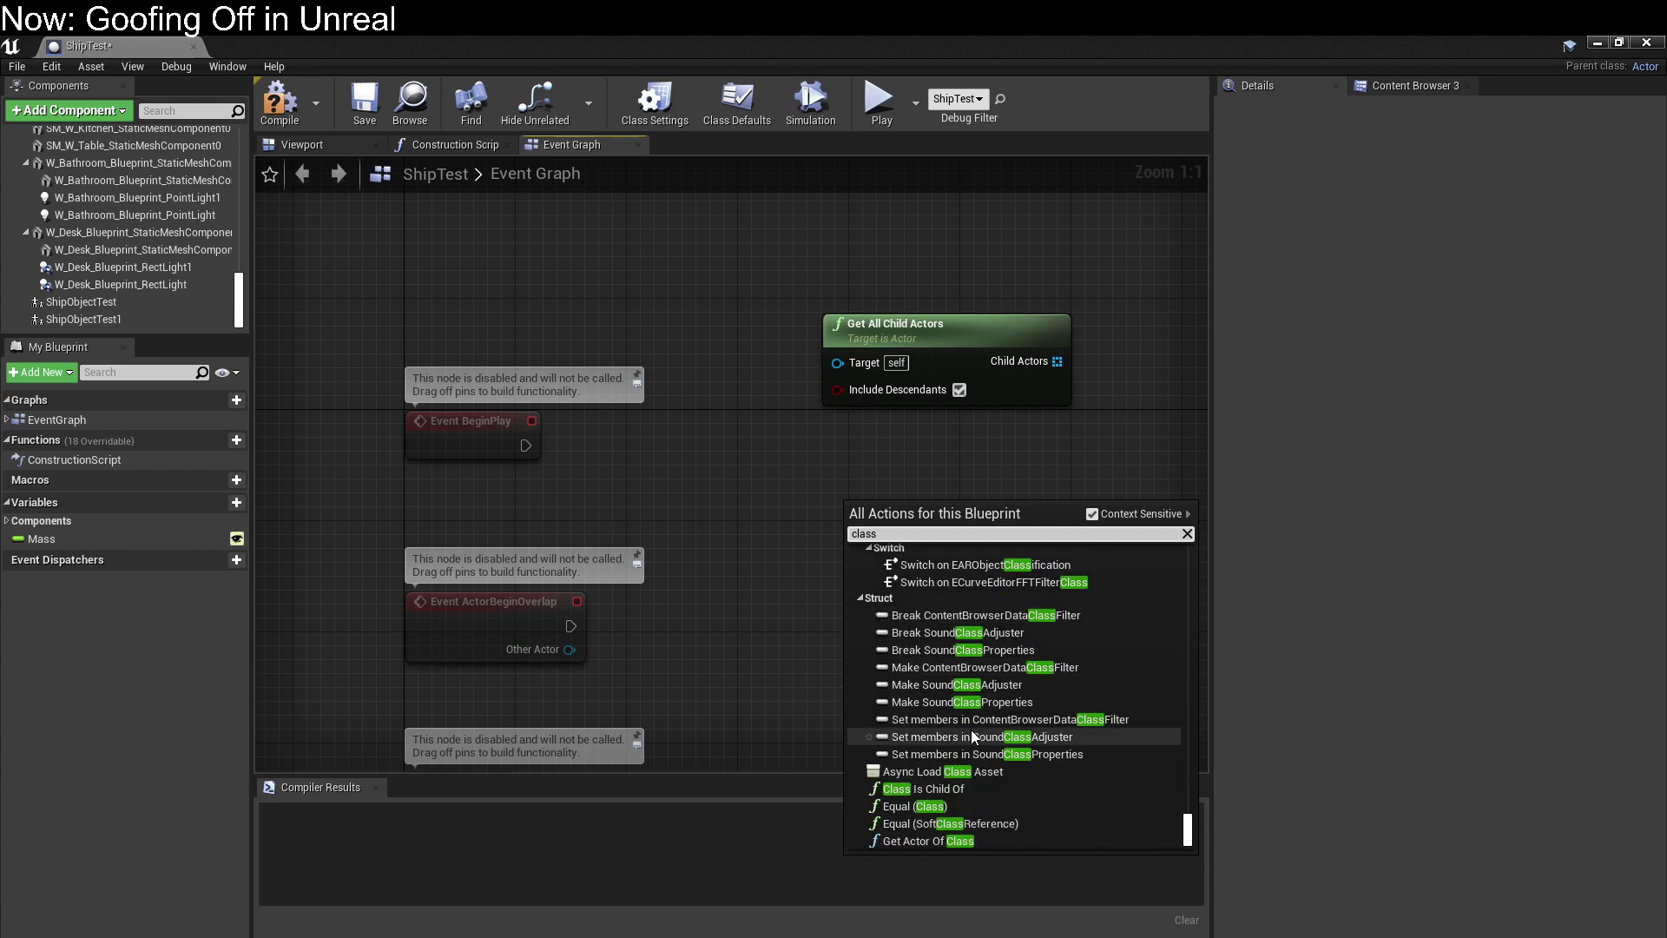
{"action": "scroll", "coordinate": [972, 736], "scroll_direction": "down", "scroll_amount": 3}
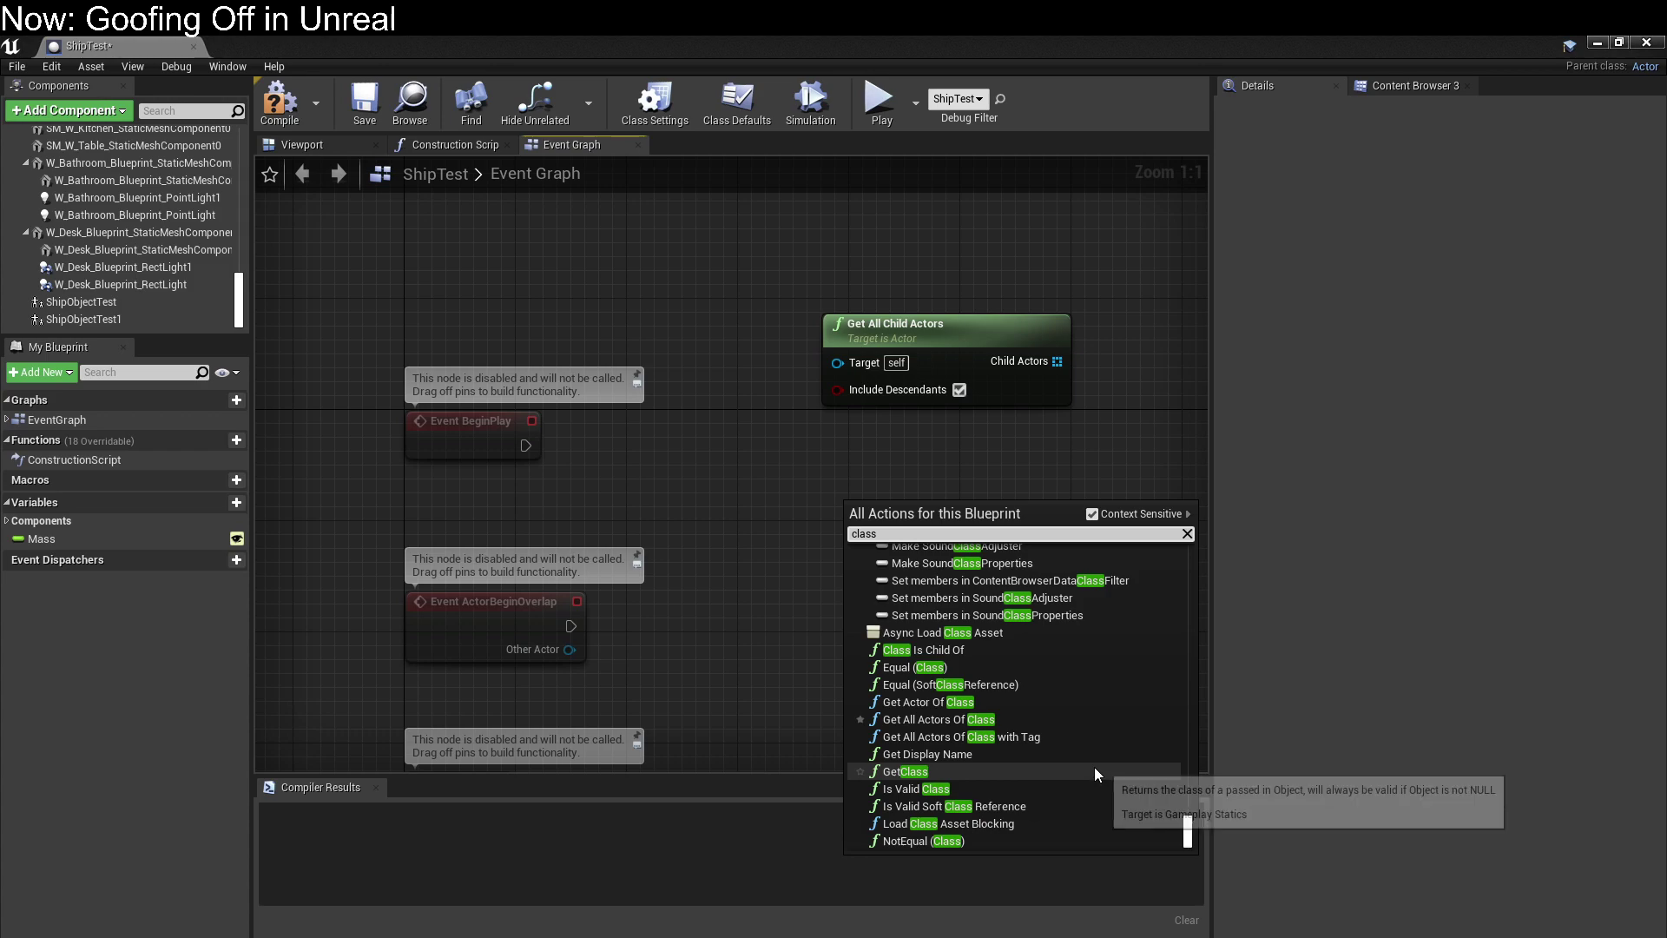
{"action": "scroll", "coordinate": [1094, 768], "scroll_direction": "down", "scroll_amount": 1}
{"action": "scroll", "coordinate": [1092, 763], "scroll_direction": "down", "scroll_amount": 3}
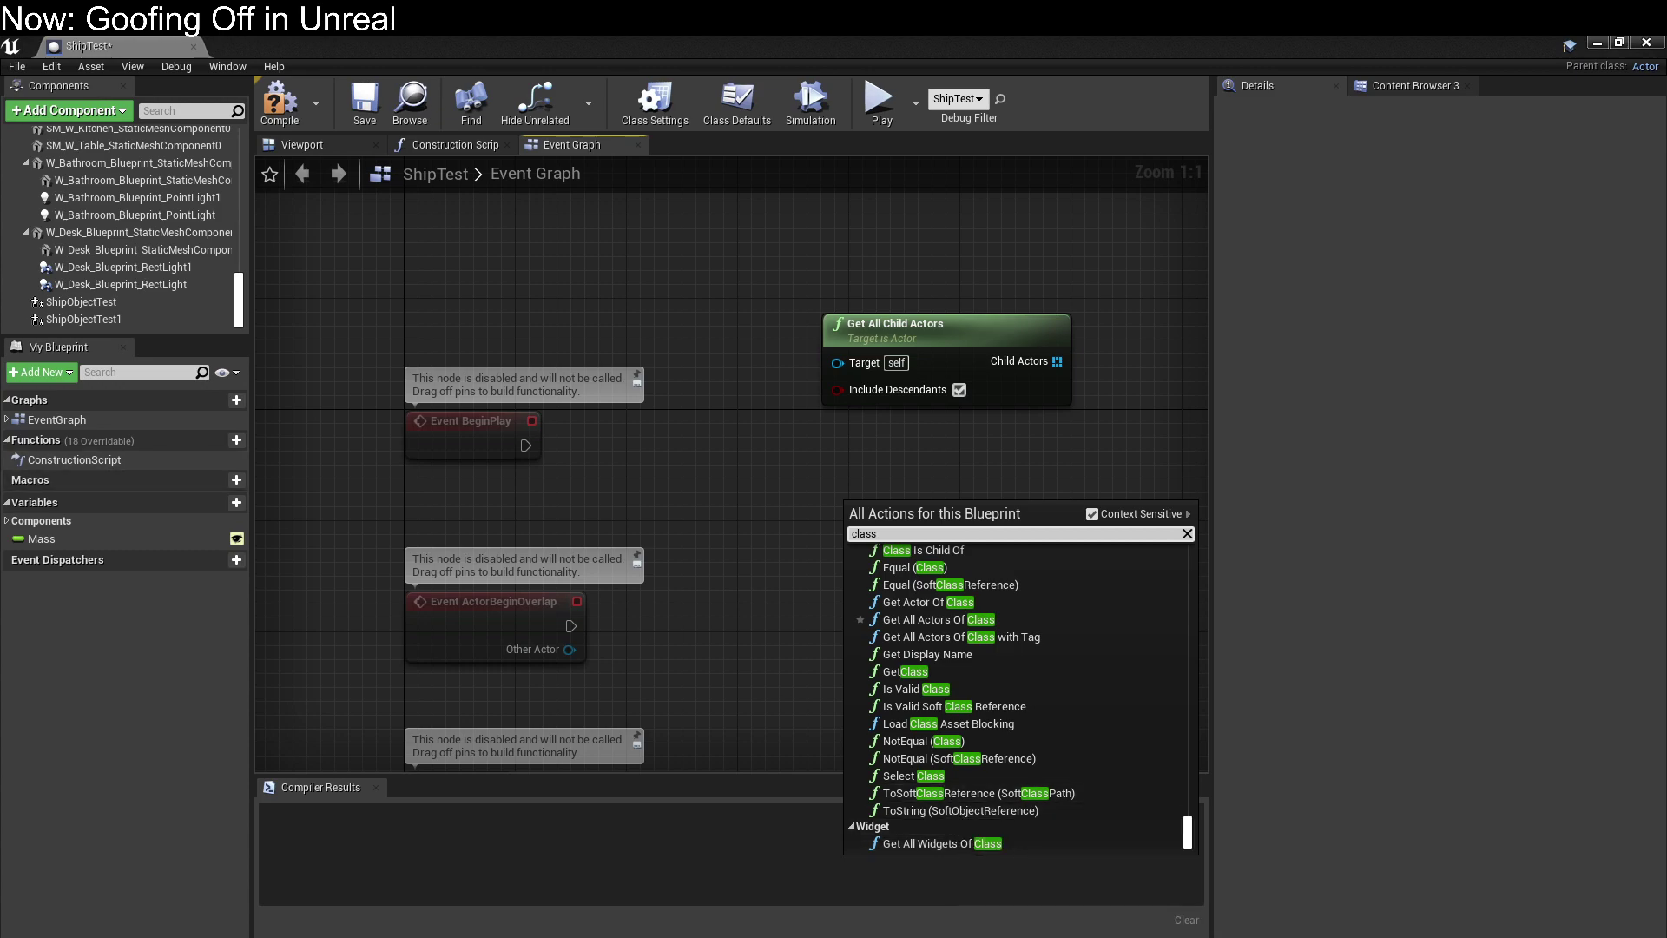
{"action": "key", "text": "Escape"}
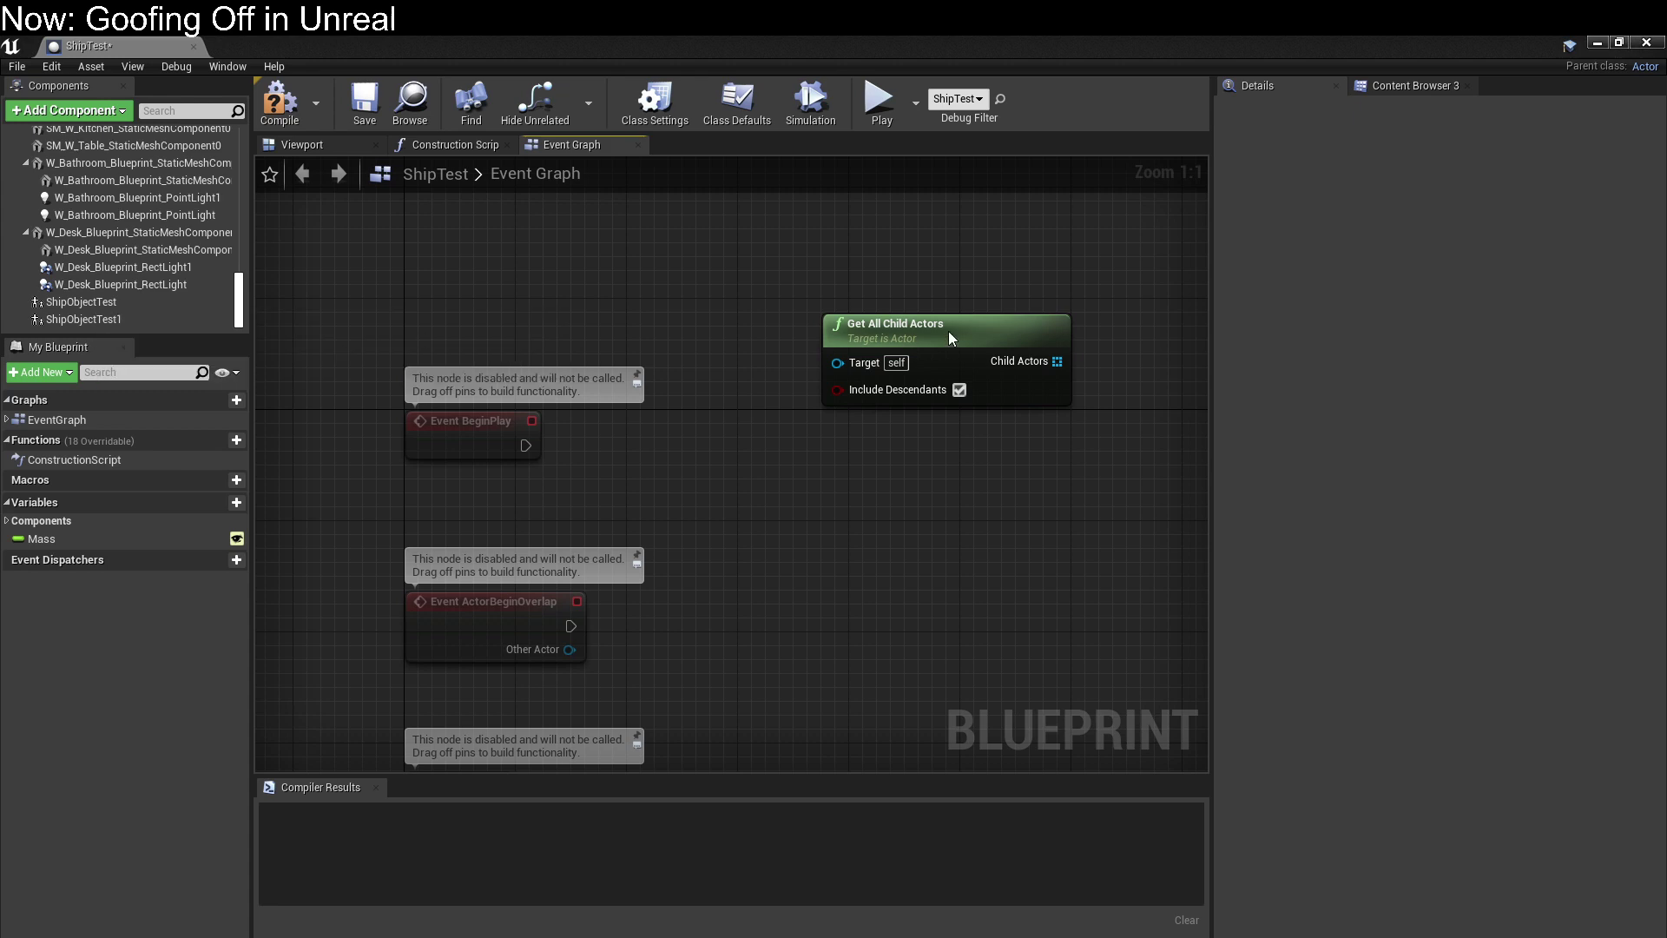
Reposition the Get All Child Actors node nearer Event BeginPlay and promote its Child Actors output to a variable.
{"action": "left_click_drag", "start_coordinate": [951, 337], "coordinate": [867, 433]}
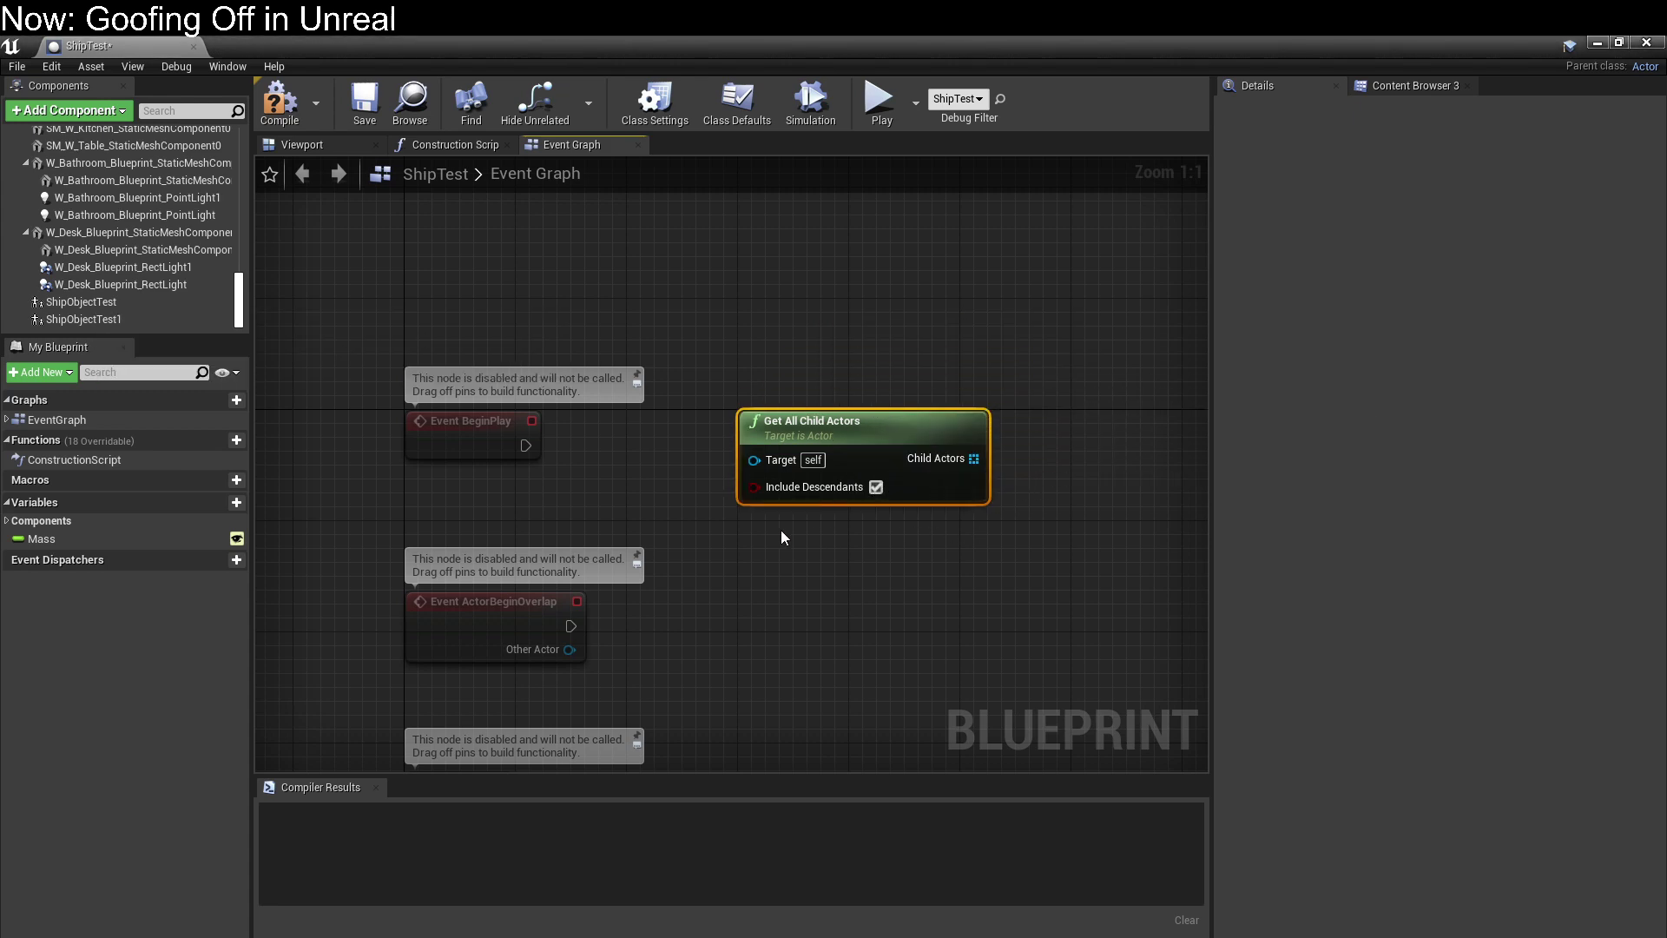
{"action": "right_click_drag", "start_coordinate": [836, 549], "coordinate": [486, 574]}
{"action": "left_click_drag", "start_coordinate": [623, 471], "coordinate": [789, 391]}
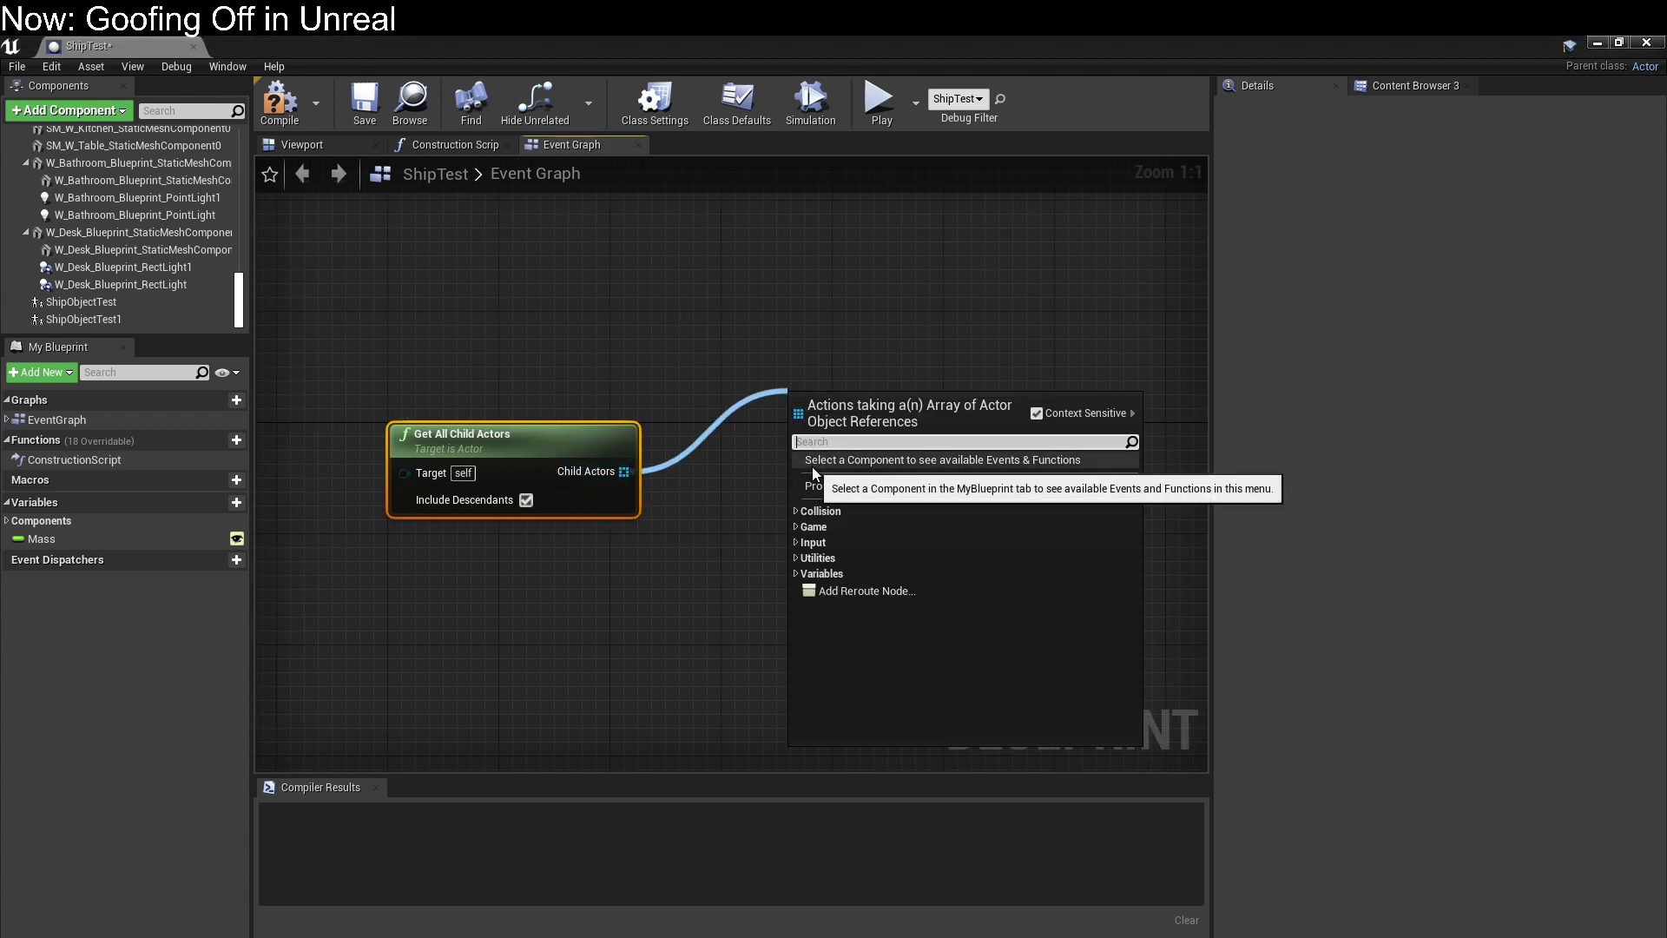
{"action": "left_click", "coordinate": [794, 555]}
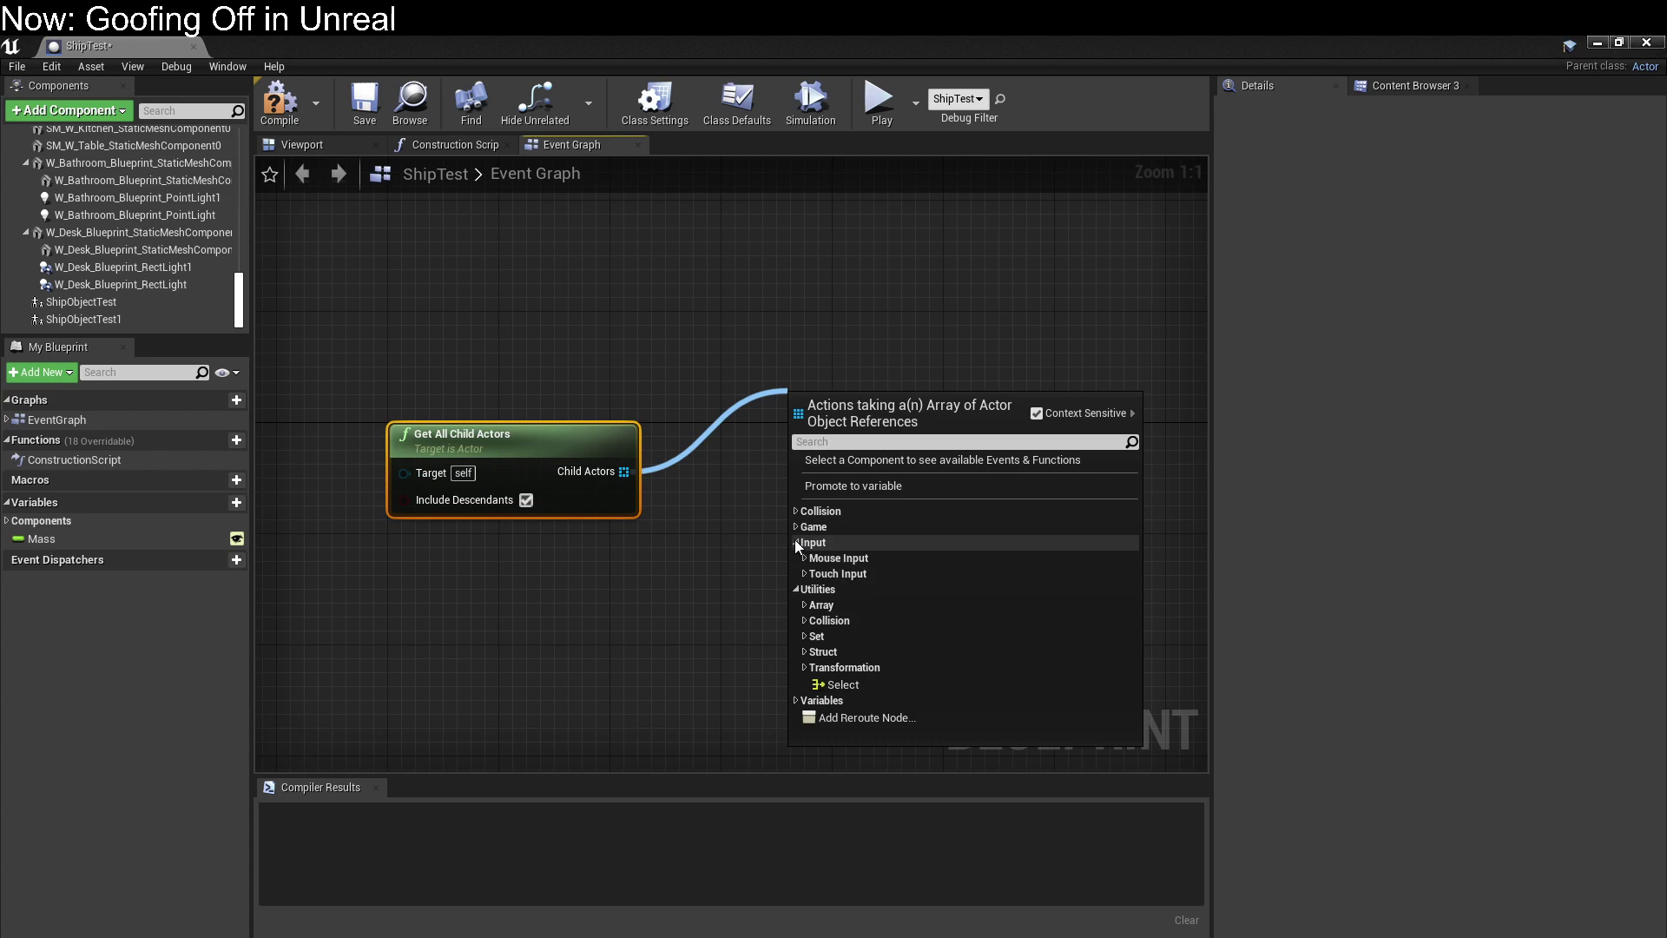
{"action": "left_click", "coordinate": [796, 512]}
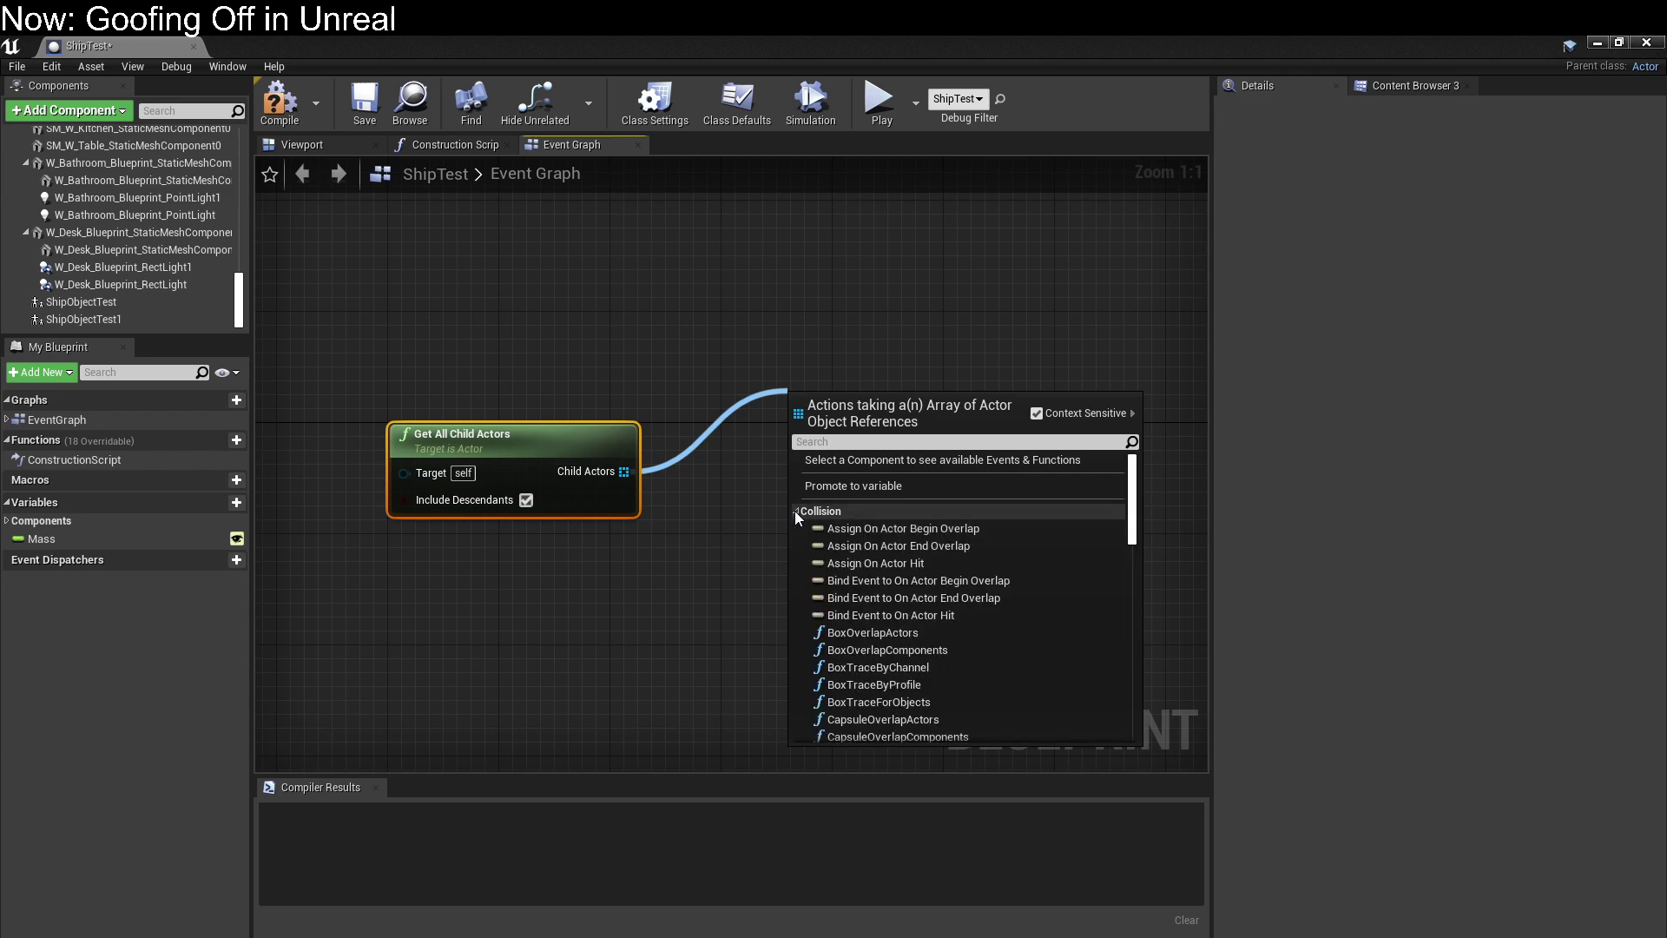
{"action": "left_click", "coordinate": [863, 490]}
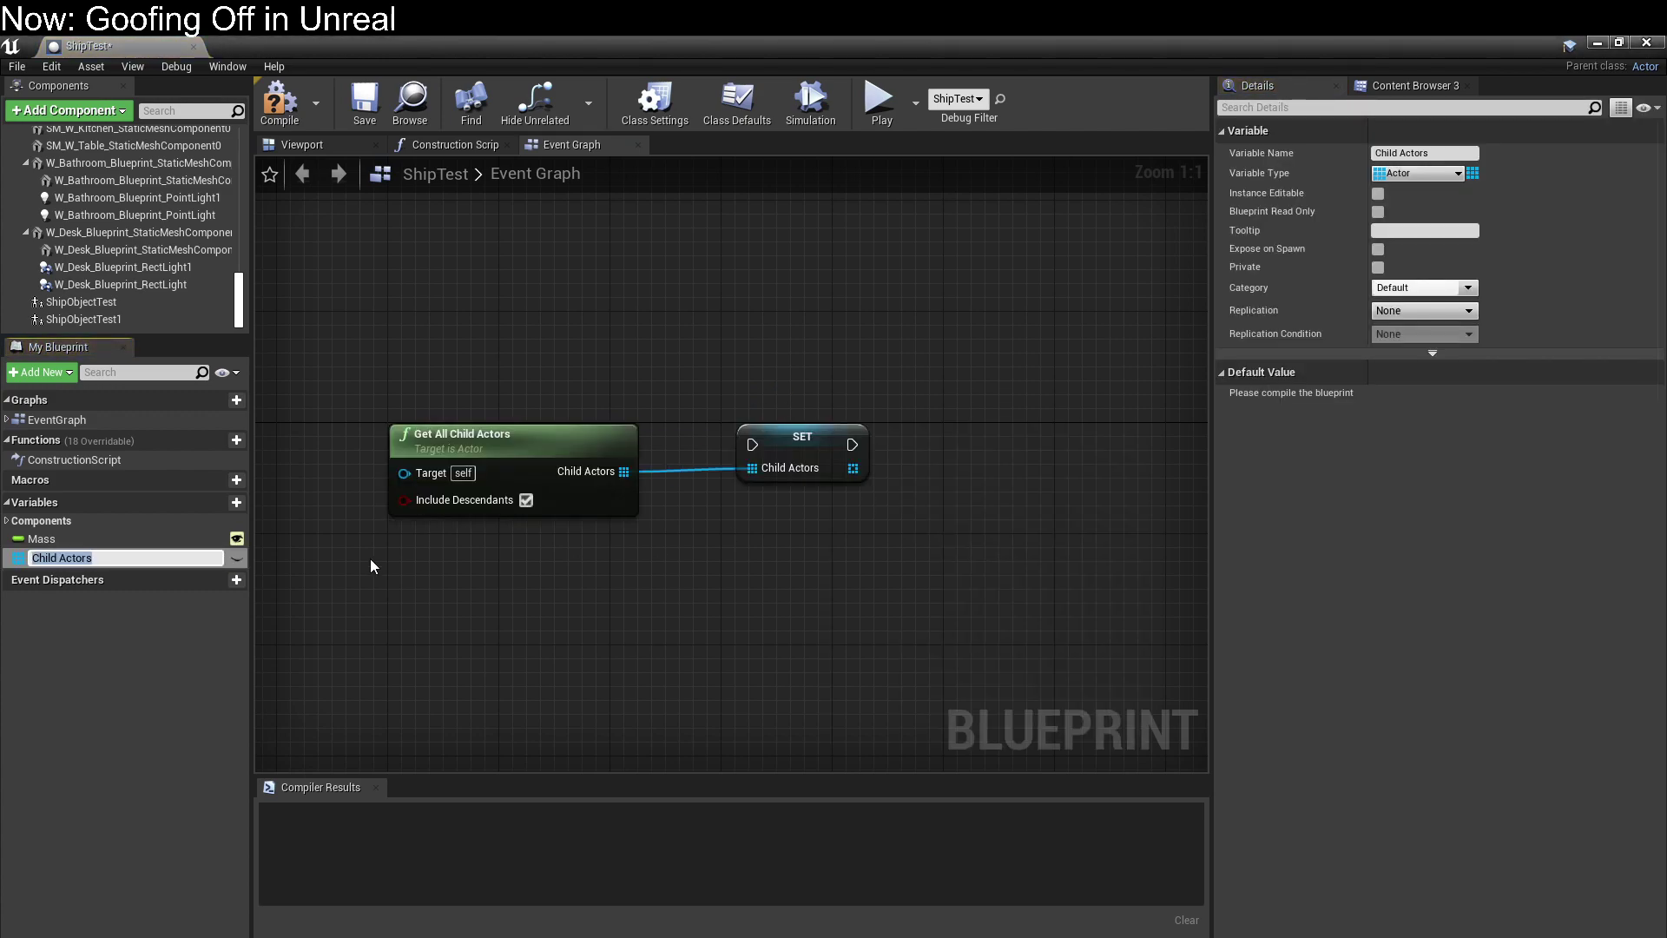
Accept the variable name Child Actors and enable Instance Editable and Expose on Spawn for it.
{"action": "key", "text": "Return"}
{"action": "left_click", "coordinate": [1379, 192]}
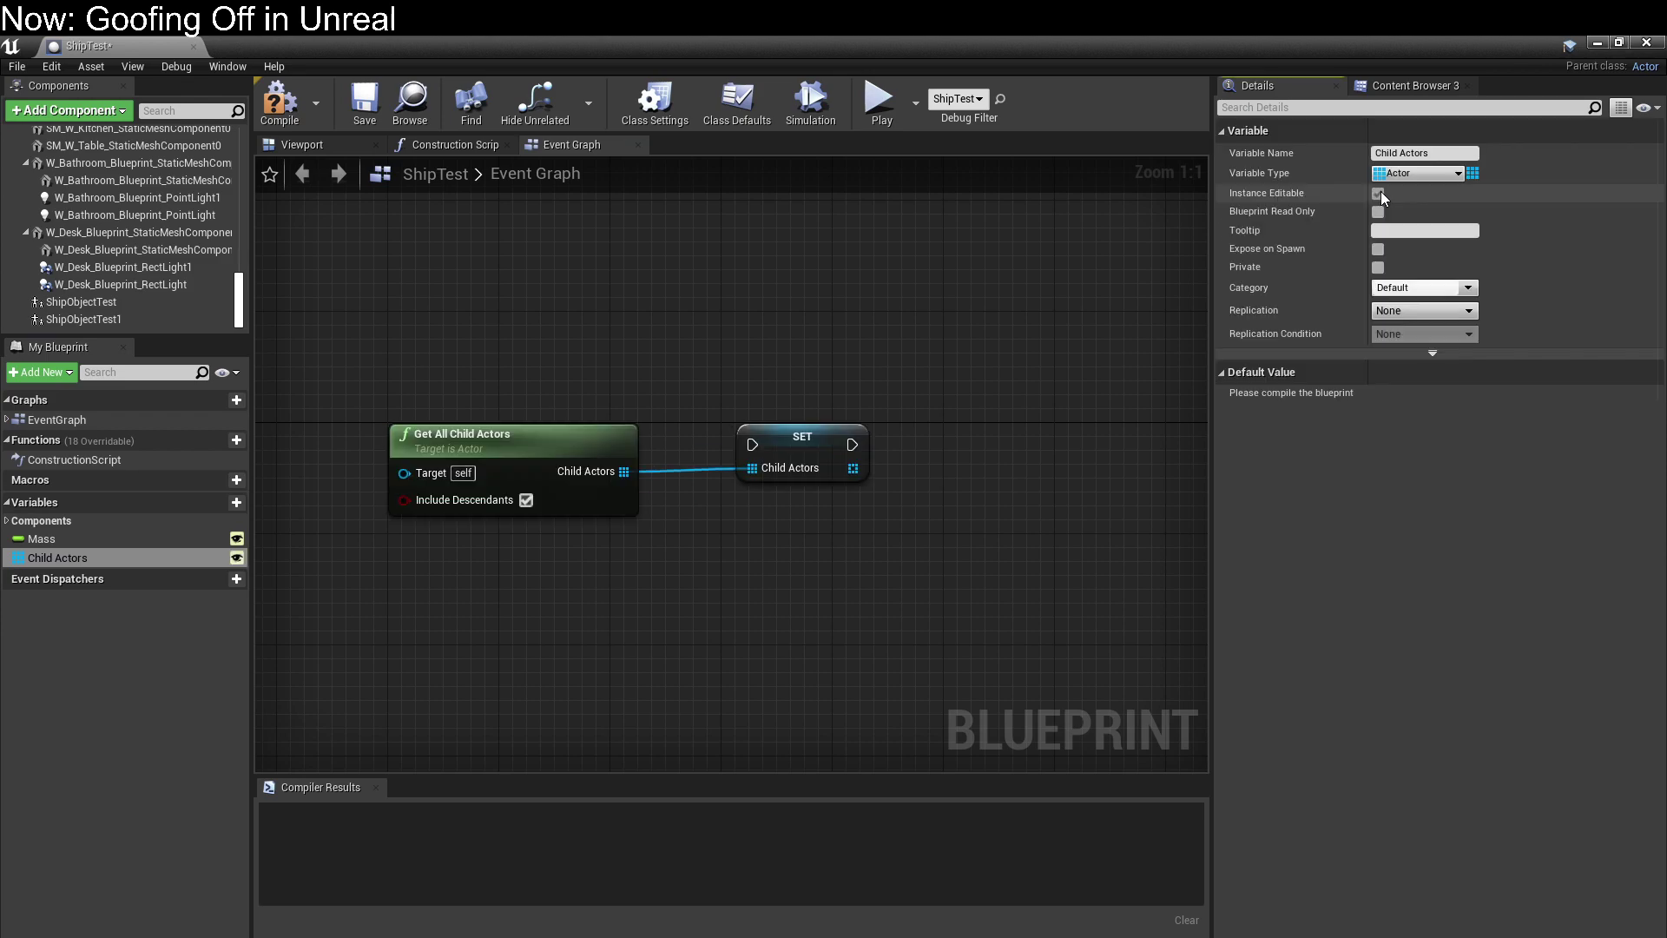
{"action": "left_click", "coordinate": [1379, 249]}
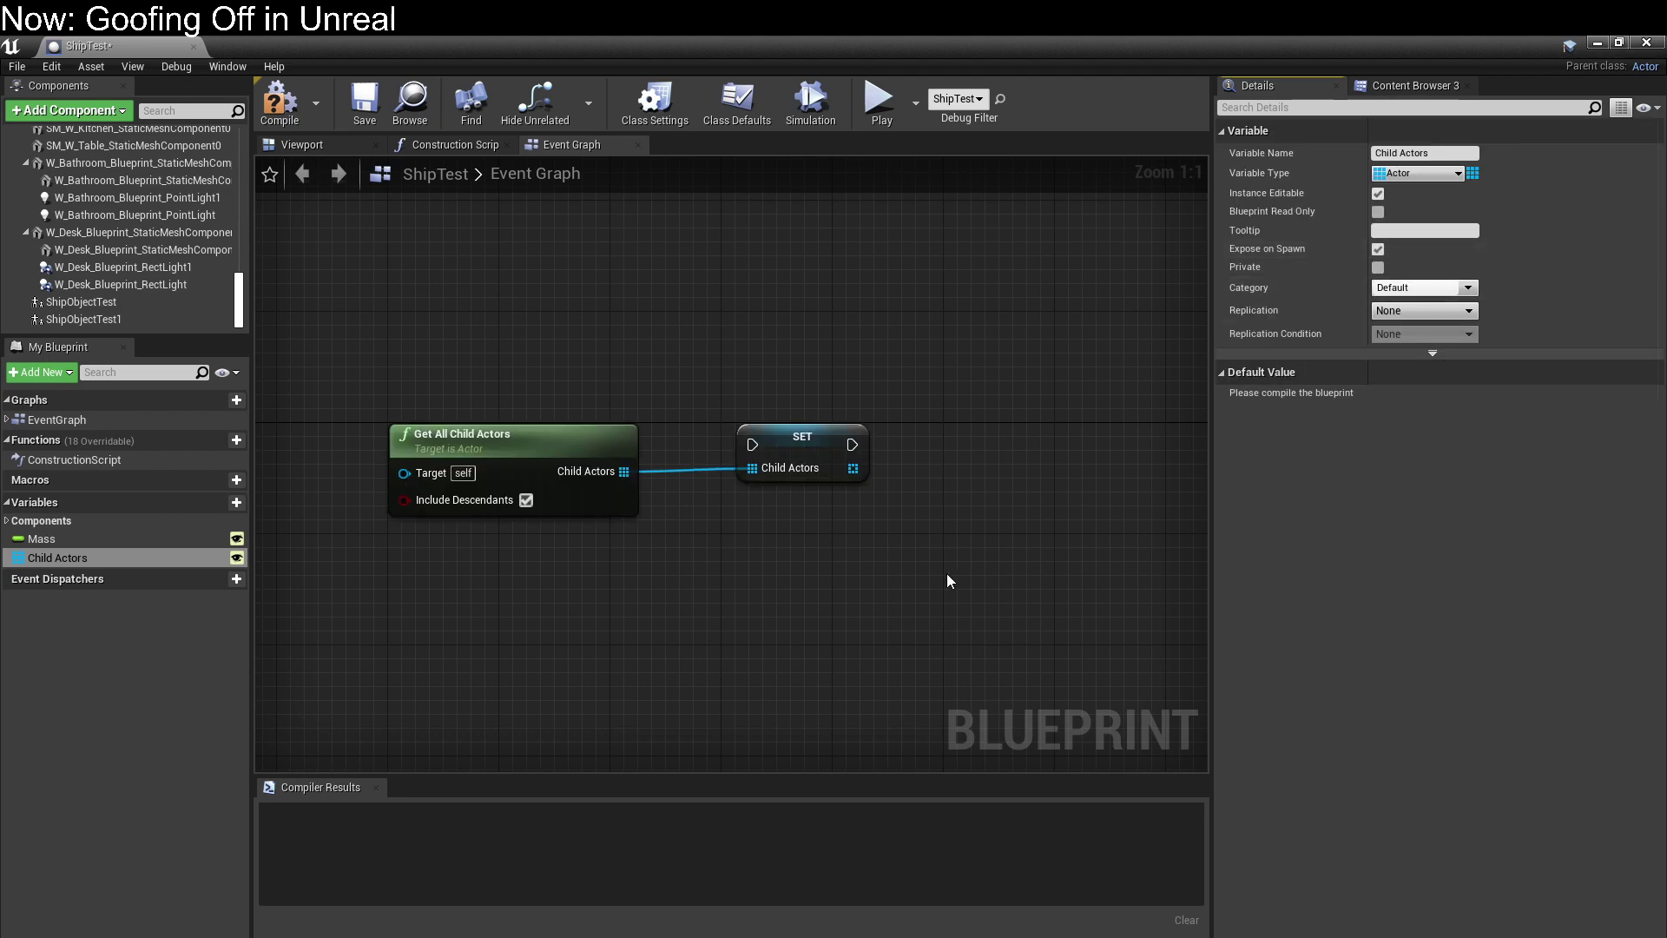
Connect Event BeginPlay to the Child Actors SET node, with Get All Child Actors placed below the wire, and save the blueprint.
{"action": "left_click_drag", "start_coordinate": [789, 444], "coordinate": [789, 345]}
{"action": "right_click_drag", "start_coordinate": [539, 357], "coordinate": [678, 429]}
{"action": "left_click_drag", "start_coordinate": [389, 507], "coordinate": [935, 406]}
{"action": "left_click_drag", "start_coordinate": [773, 488], "coordinate": [772, 546]}
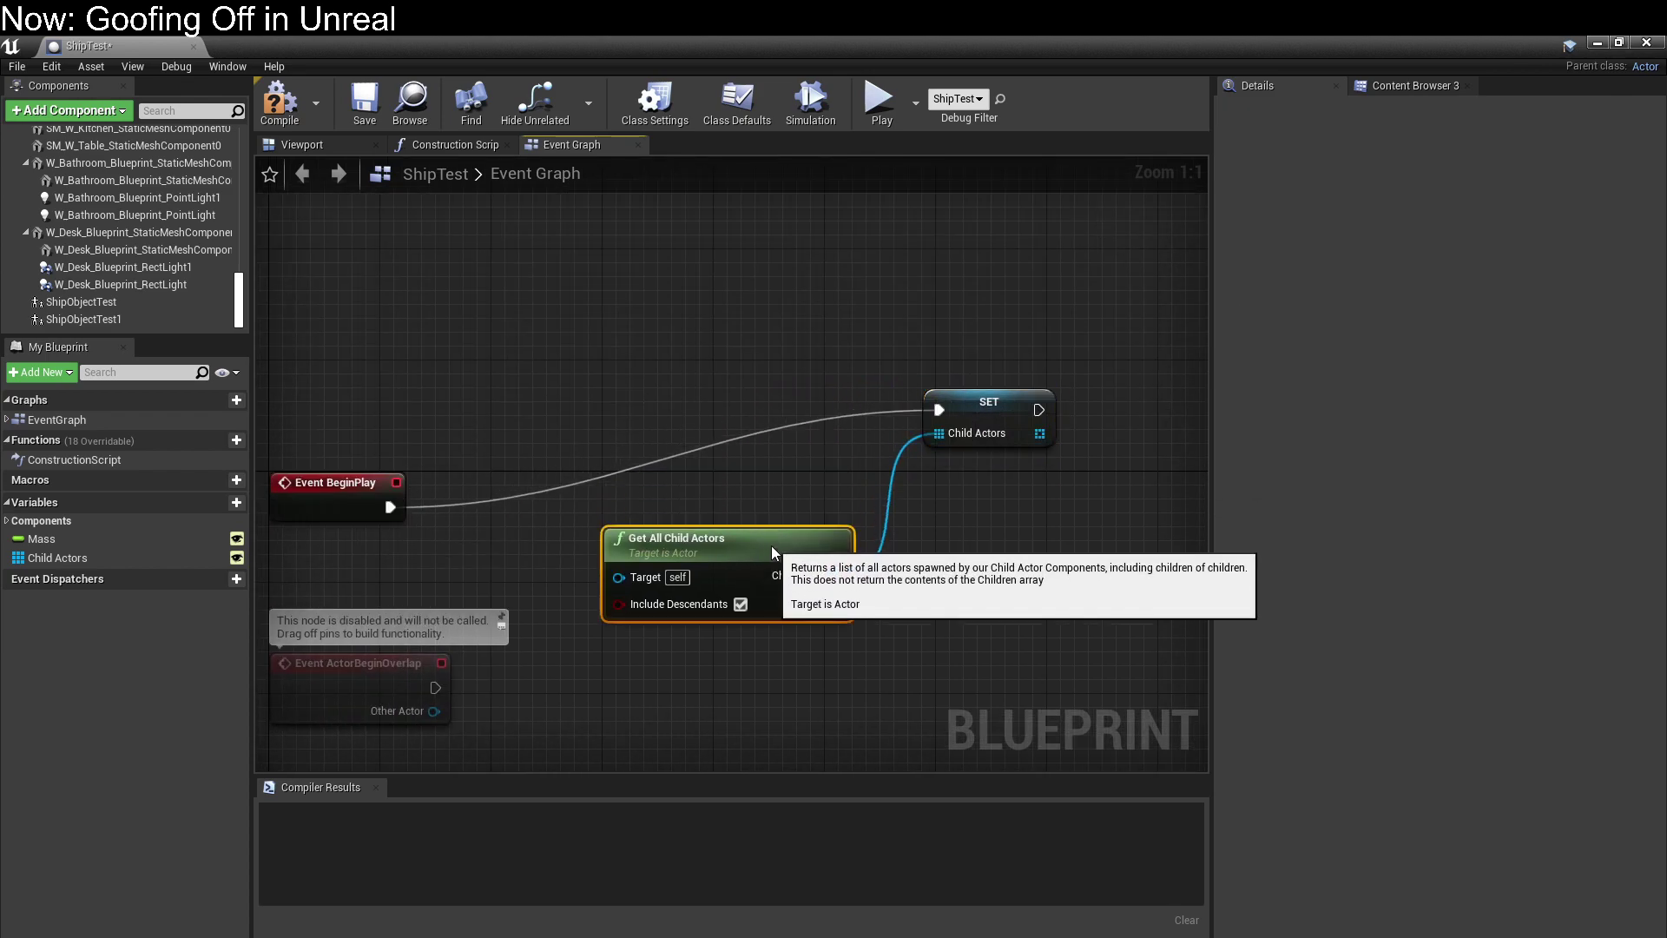
{"action": "left_click", "coordinate": [531, 104]}
{"action": "left_click", "coordinate": [365, 100]}
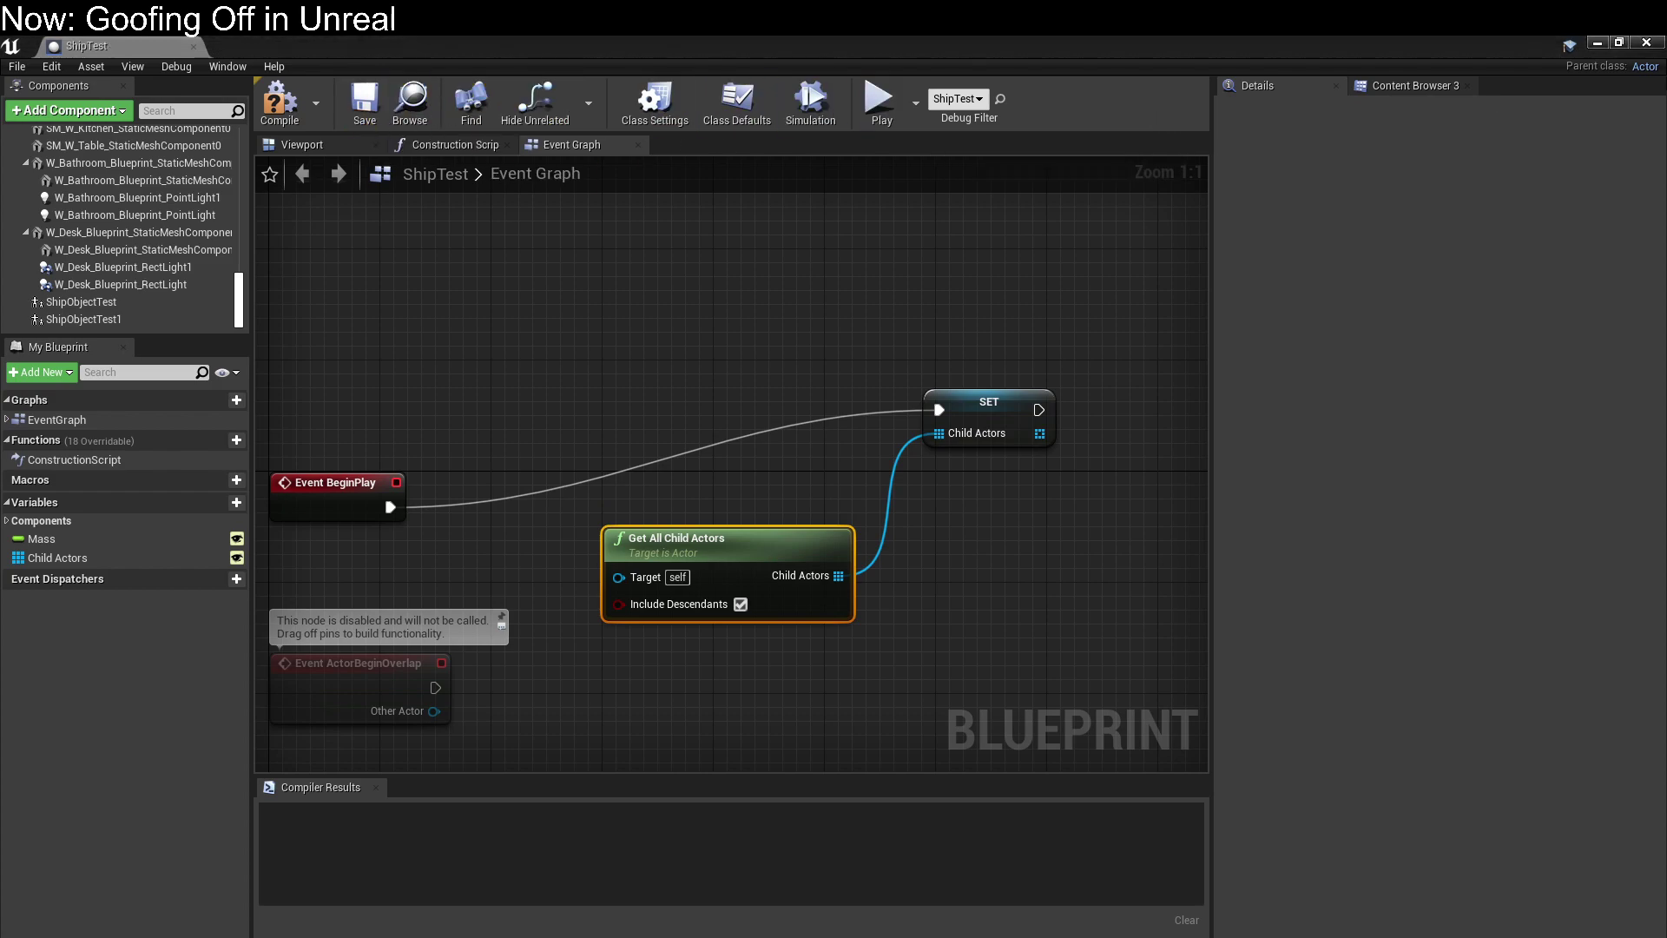
Return to the level editor, play the level and pause the running session.
{"action": "left_click", "coordinate": [1598, 42]}
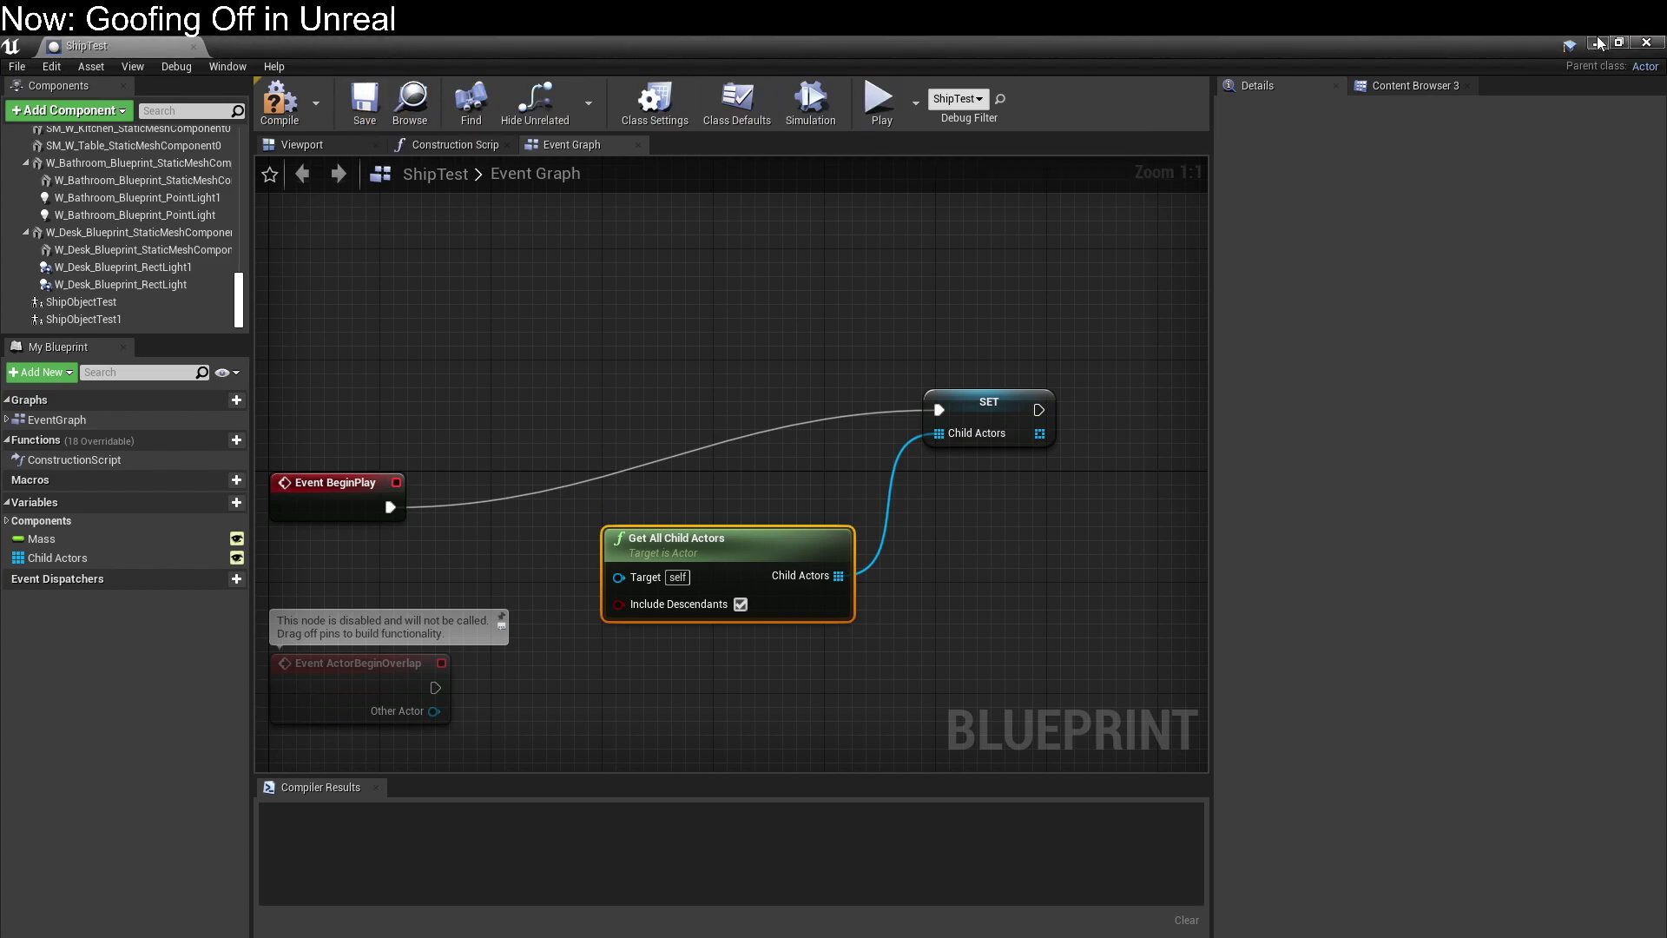
{"action": "left_click", "coordinate": [964, 108]}
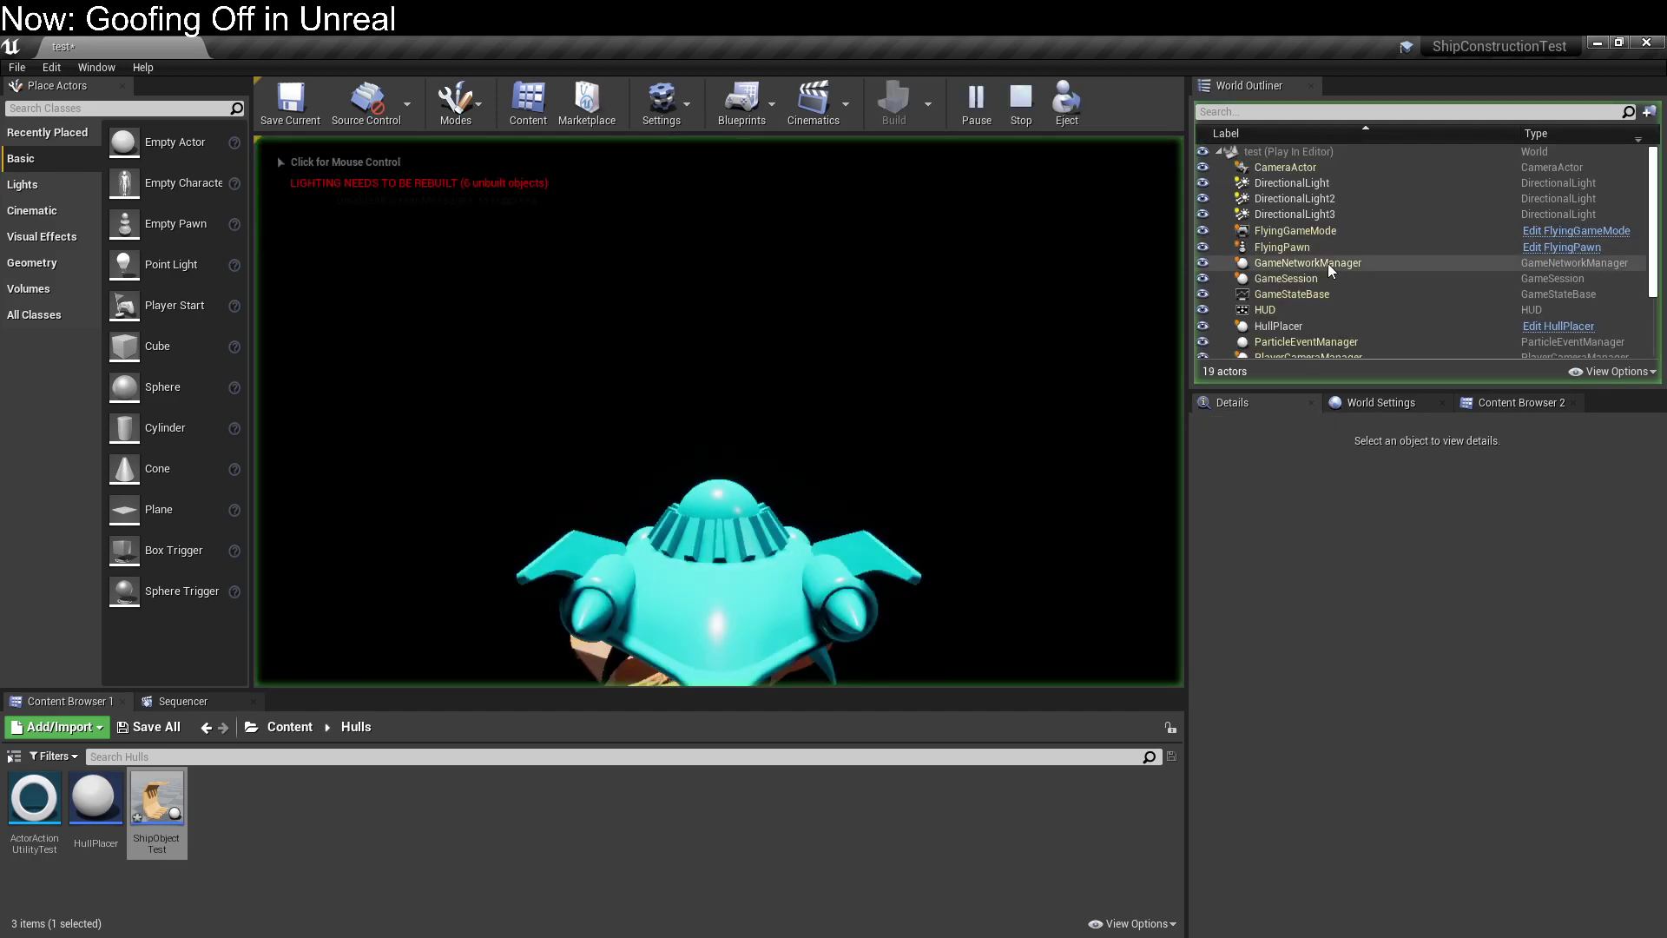
{"action": "left_click", "coordinate": [976, 103]}
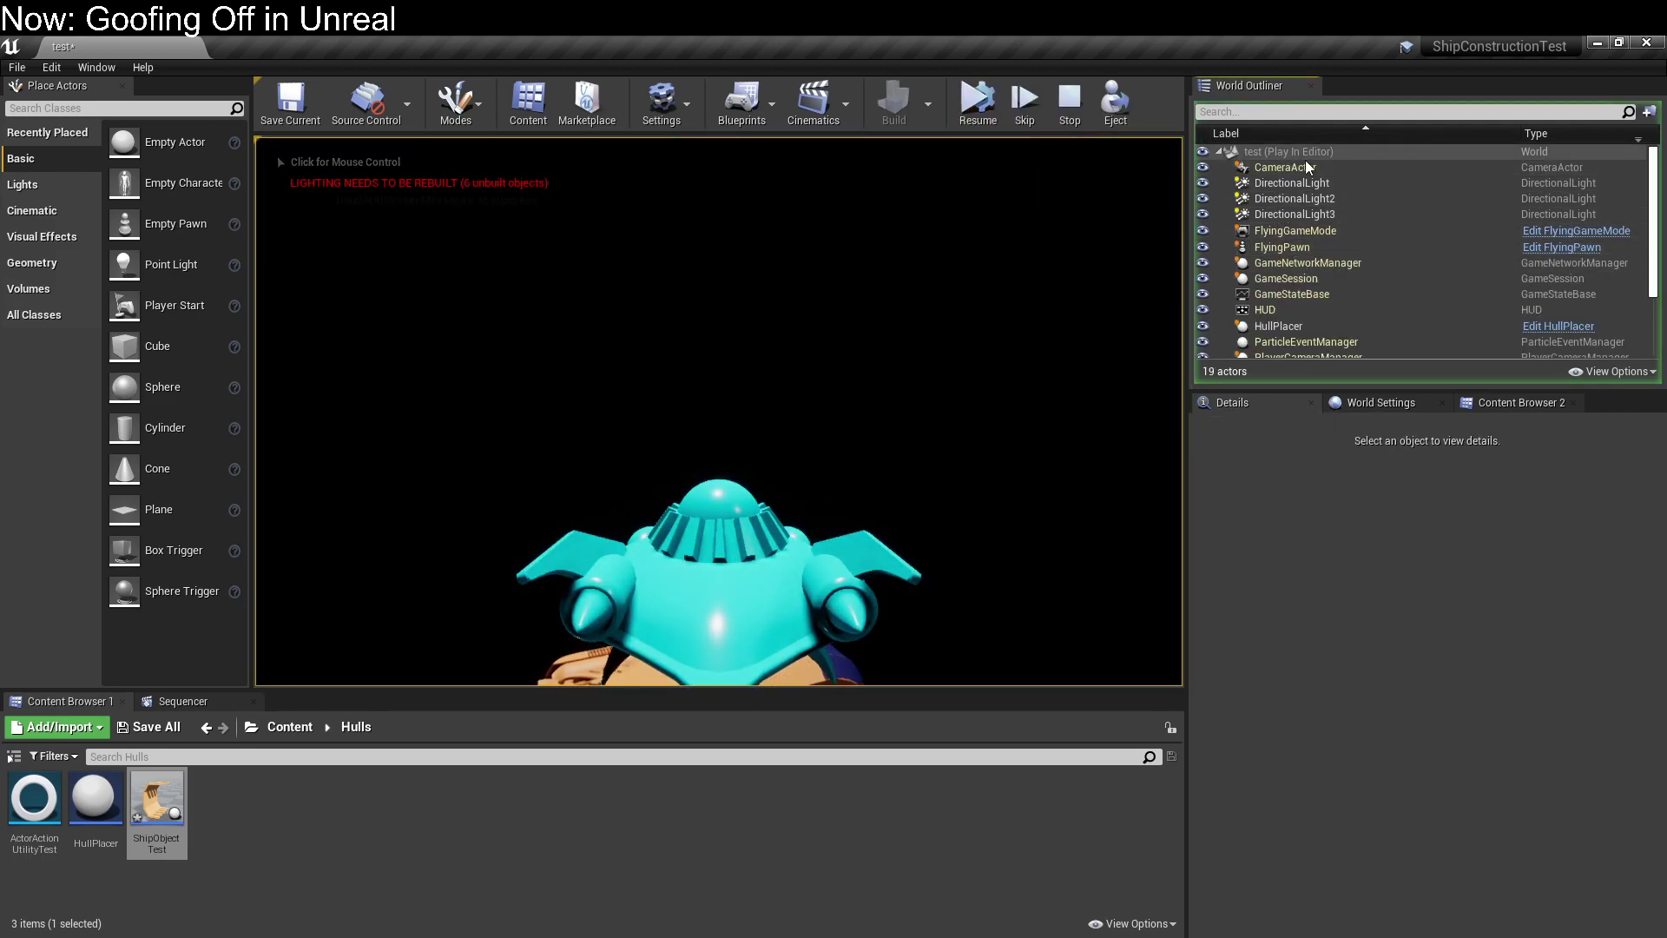
Select the ShipTest actor in the paused level and expand its Child Actors array to examine the elements.
{"action": "scroll", "coordinate": [1323, 243], "scroll_direction": "down", "scroll_amount": 3}
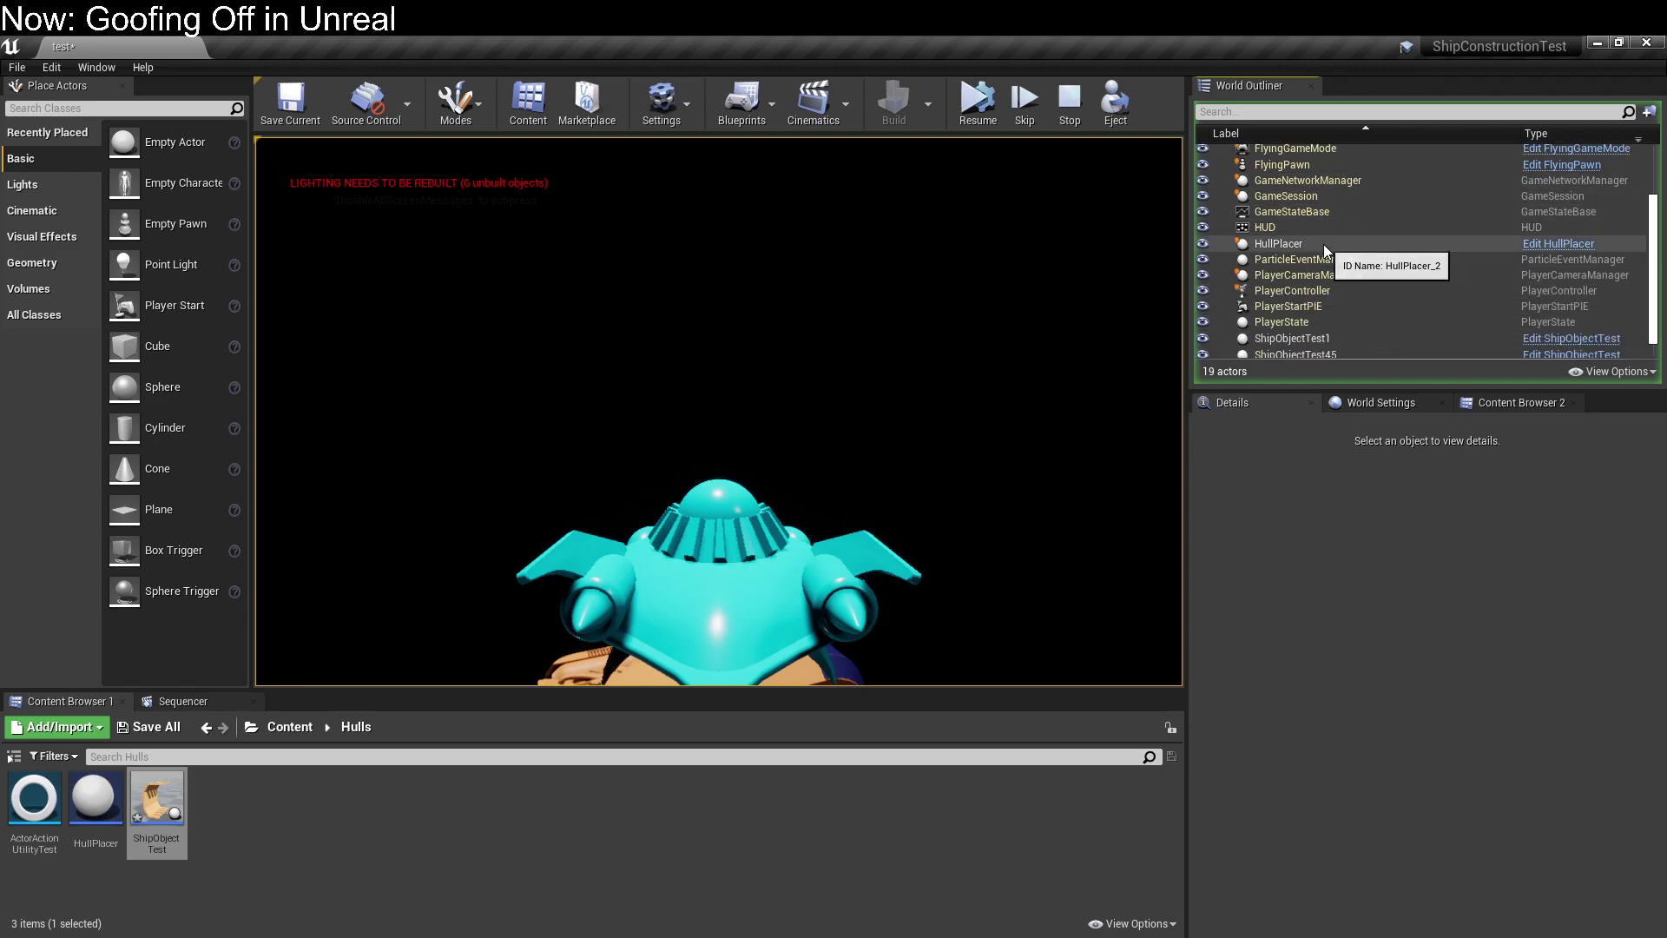
{"action": "left_click", "coordinate": [1287, 348]}
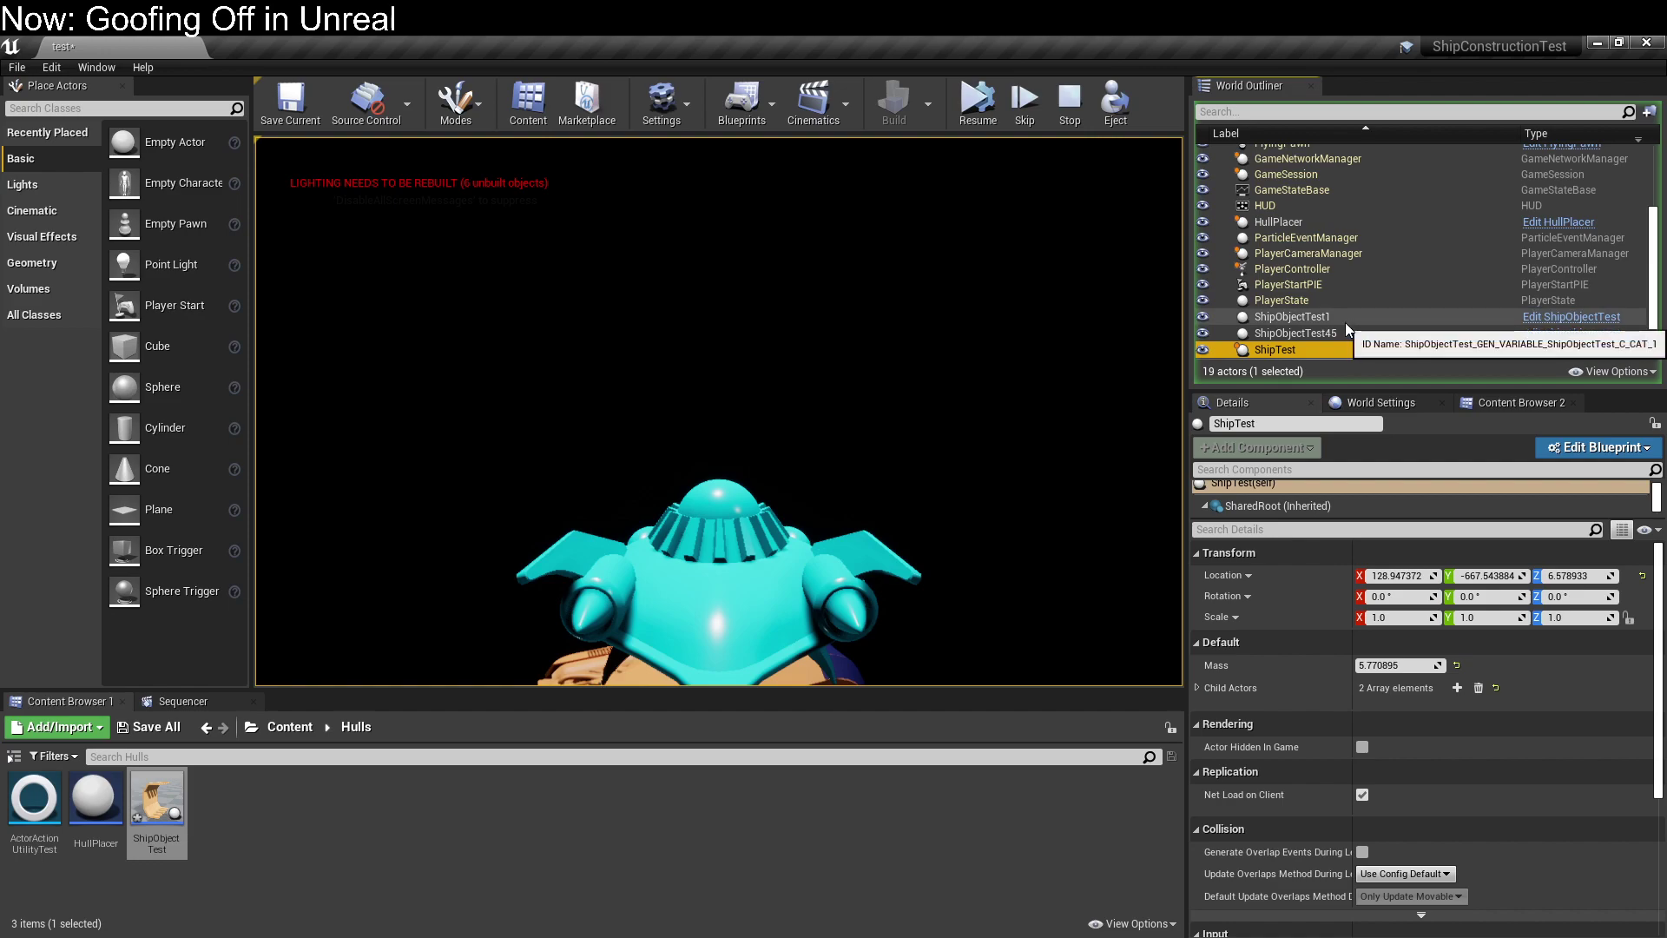
{"action": "scroll", "coordinate": [1325, 625], "scroll_direction": "down", "scroll_amount": 1}
{"action": "scroll", "coordinate": [1326, 626], "scroll_direction": "down", "scroll_amount": 2}
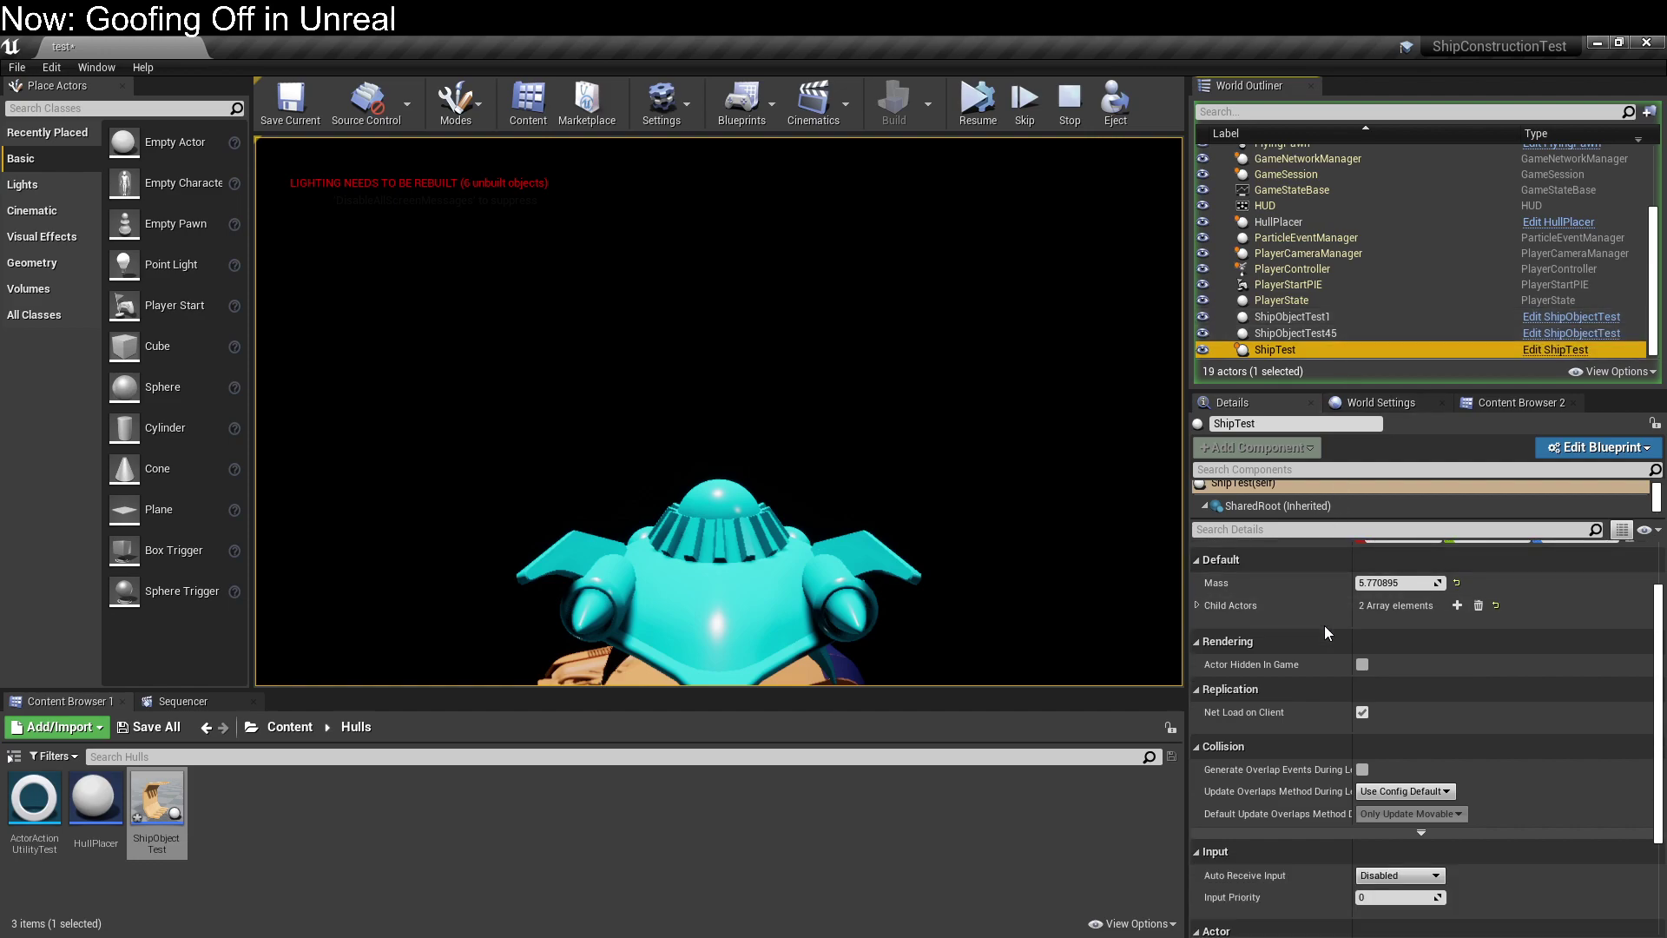
{"action": "left_click", "coordinate": [1198, 605]}
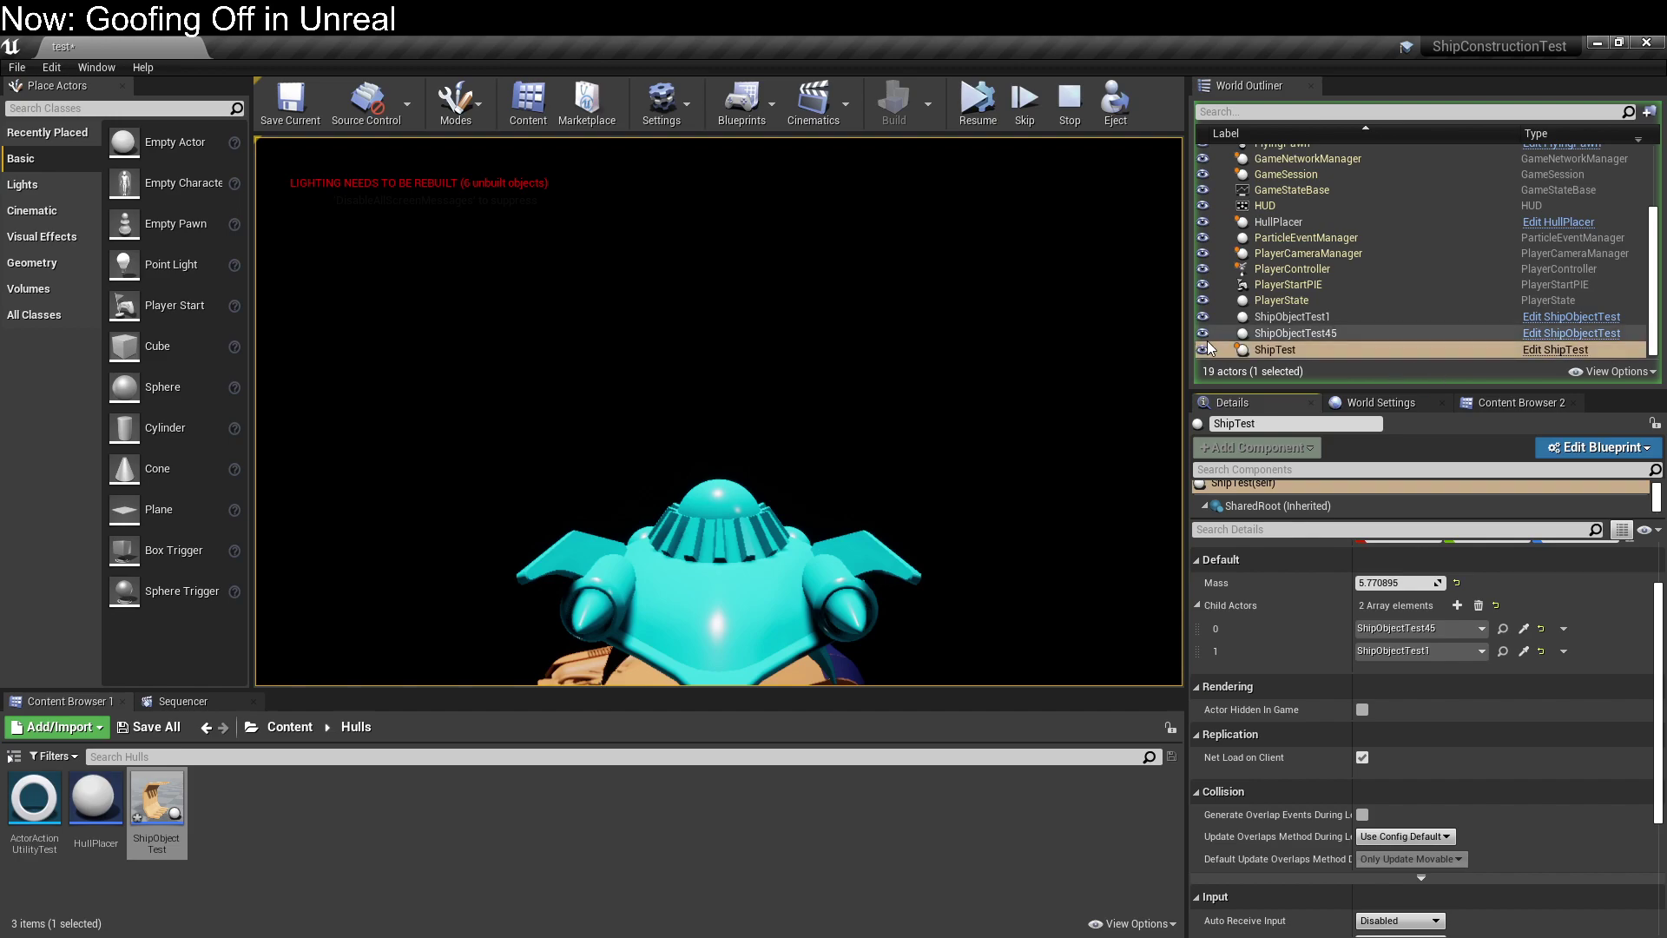
Open the ShipTest blueprint from the paused level to examine its event graph, and close it again.
{"action": "left_click", "coordinate": [1285, 349]}
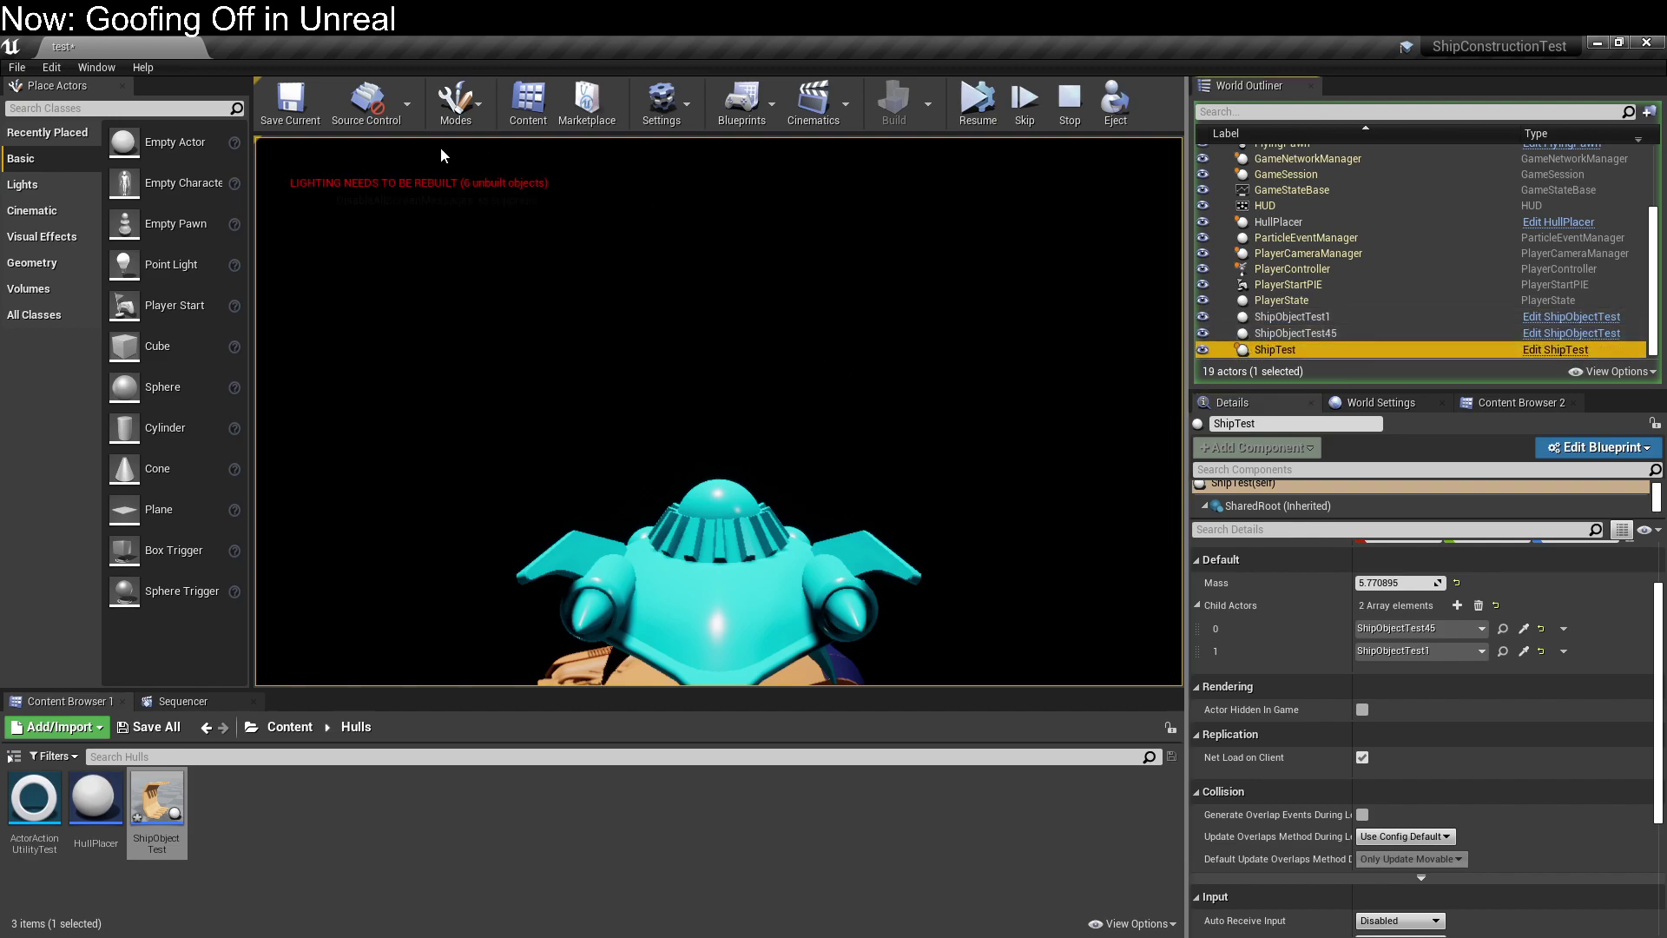
{"action": "left_click", "coordinate": [743, 291]}
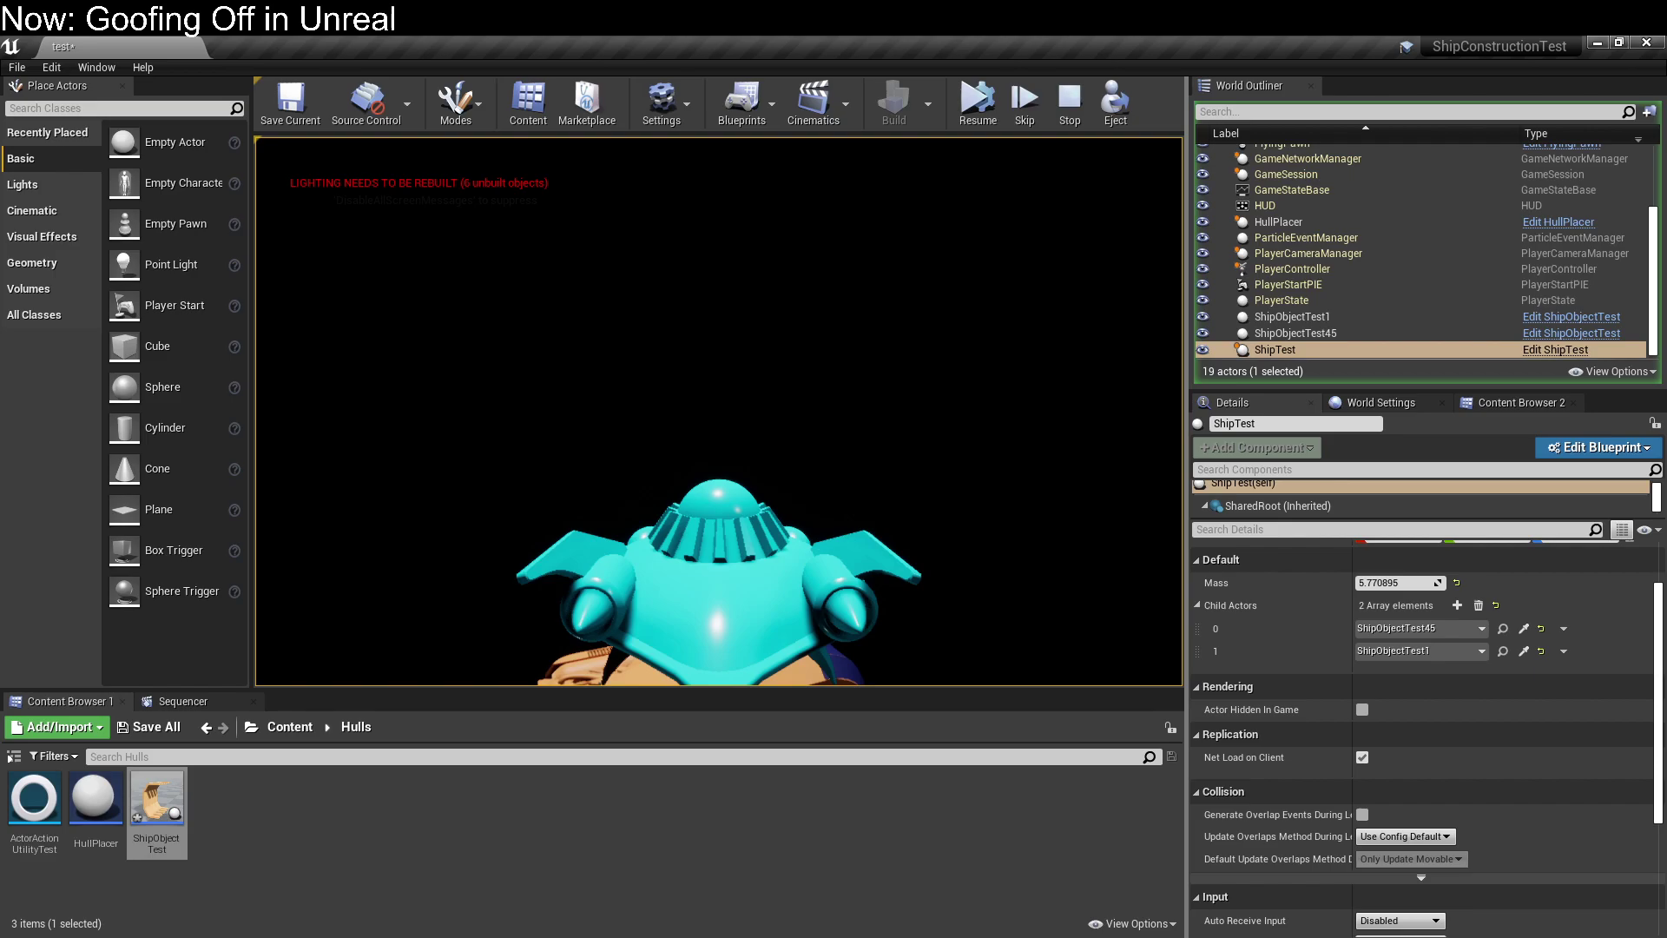
{"action": "key", "text": "shift+F1"}
{"action": "left_click", "coordinate": [1555, 349]}
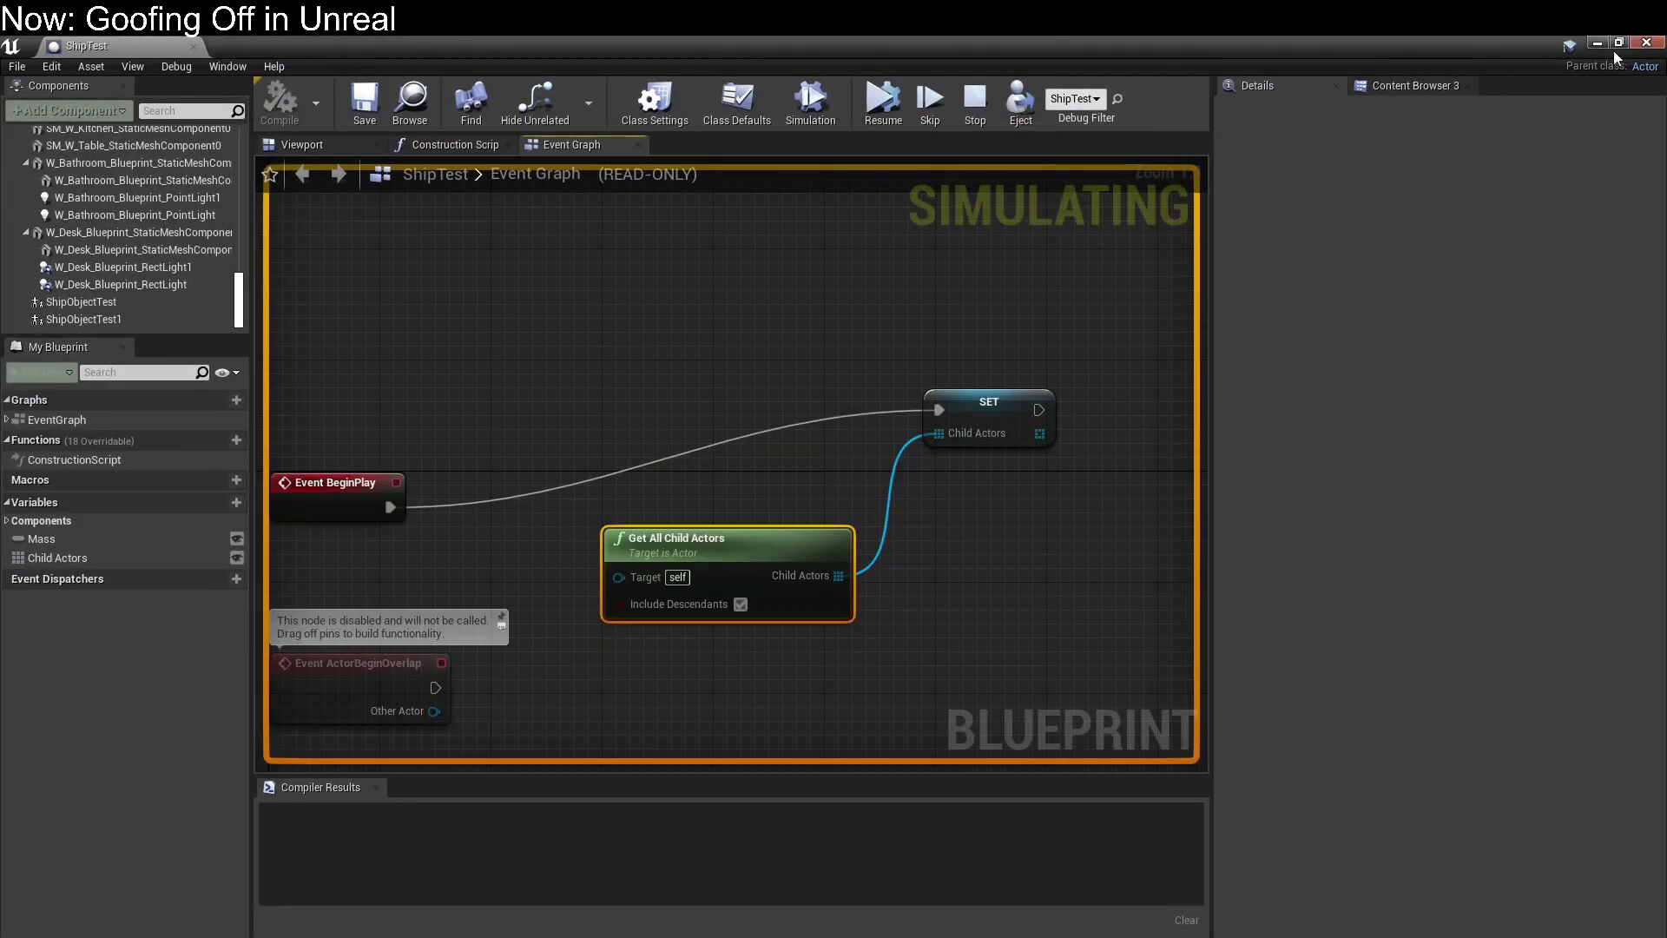
{"action": "left_click", "coordinate": [1648, 42]}
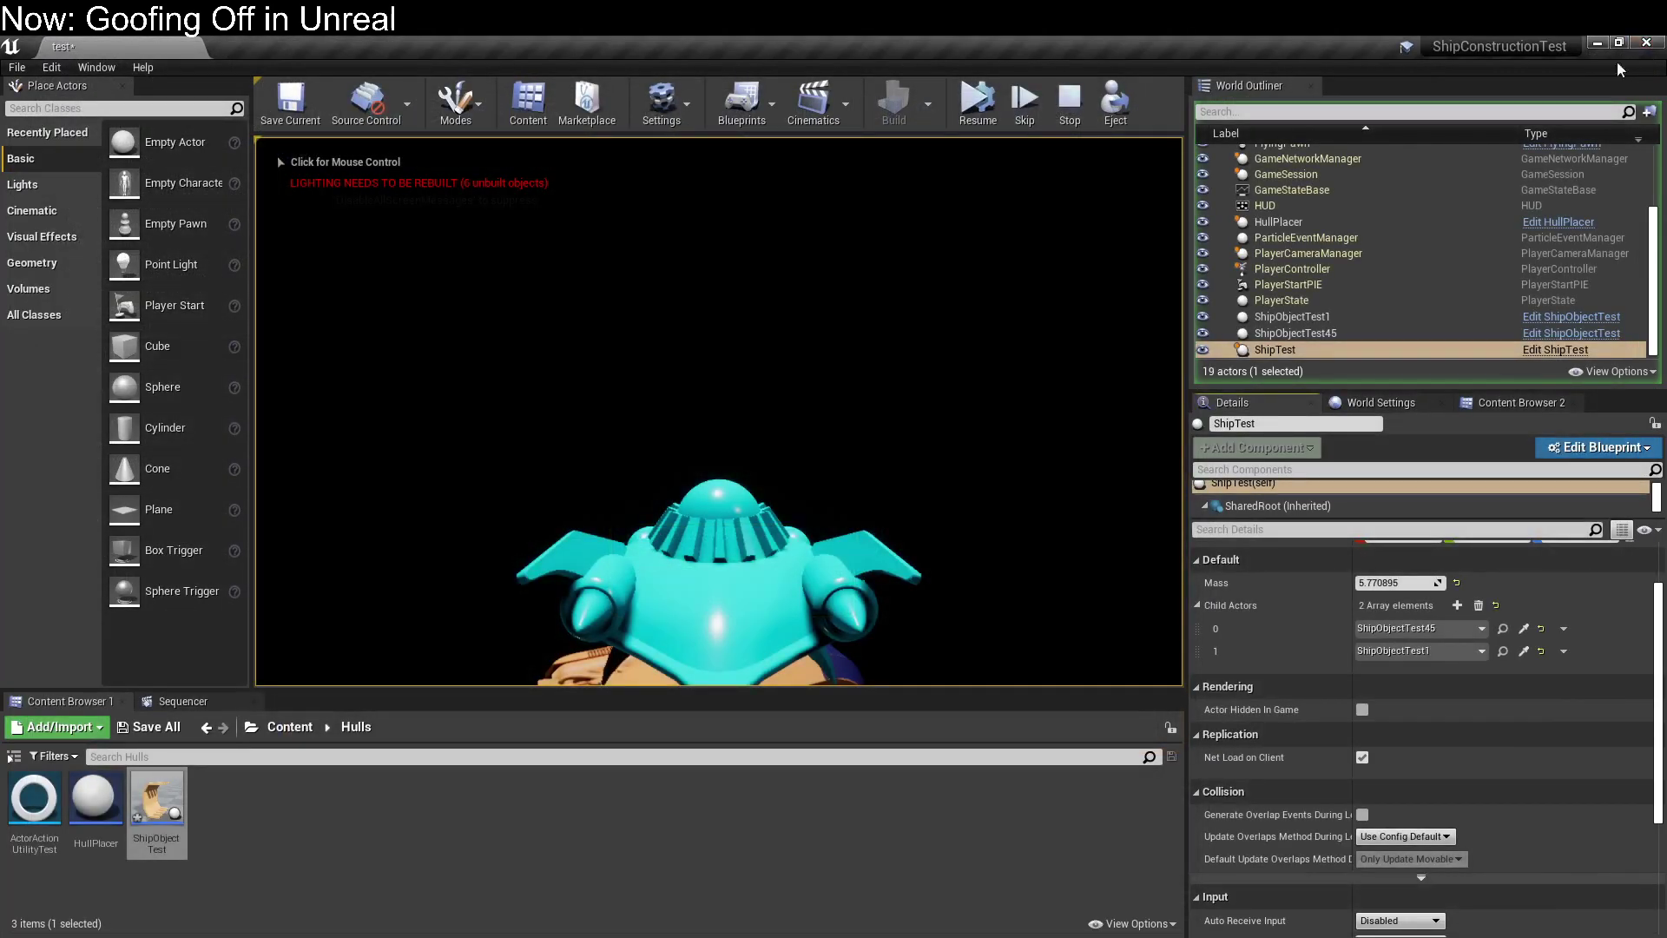
Look through the available actor options of FlyingPawn, FlyingGameMode and CameraActor in the paused level.
{"action": "scroll", "coordinate": [1309, 216], "scroll_direction": "up", "scroll_amount": 2}
{"action": "right_click", "coordinate": [1299, 229]}
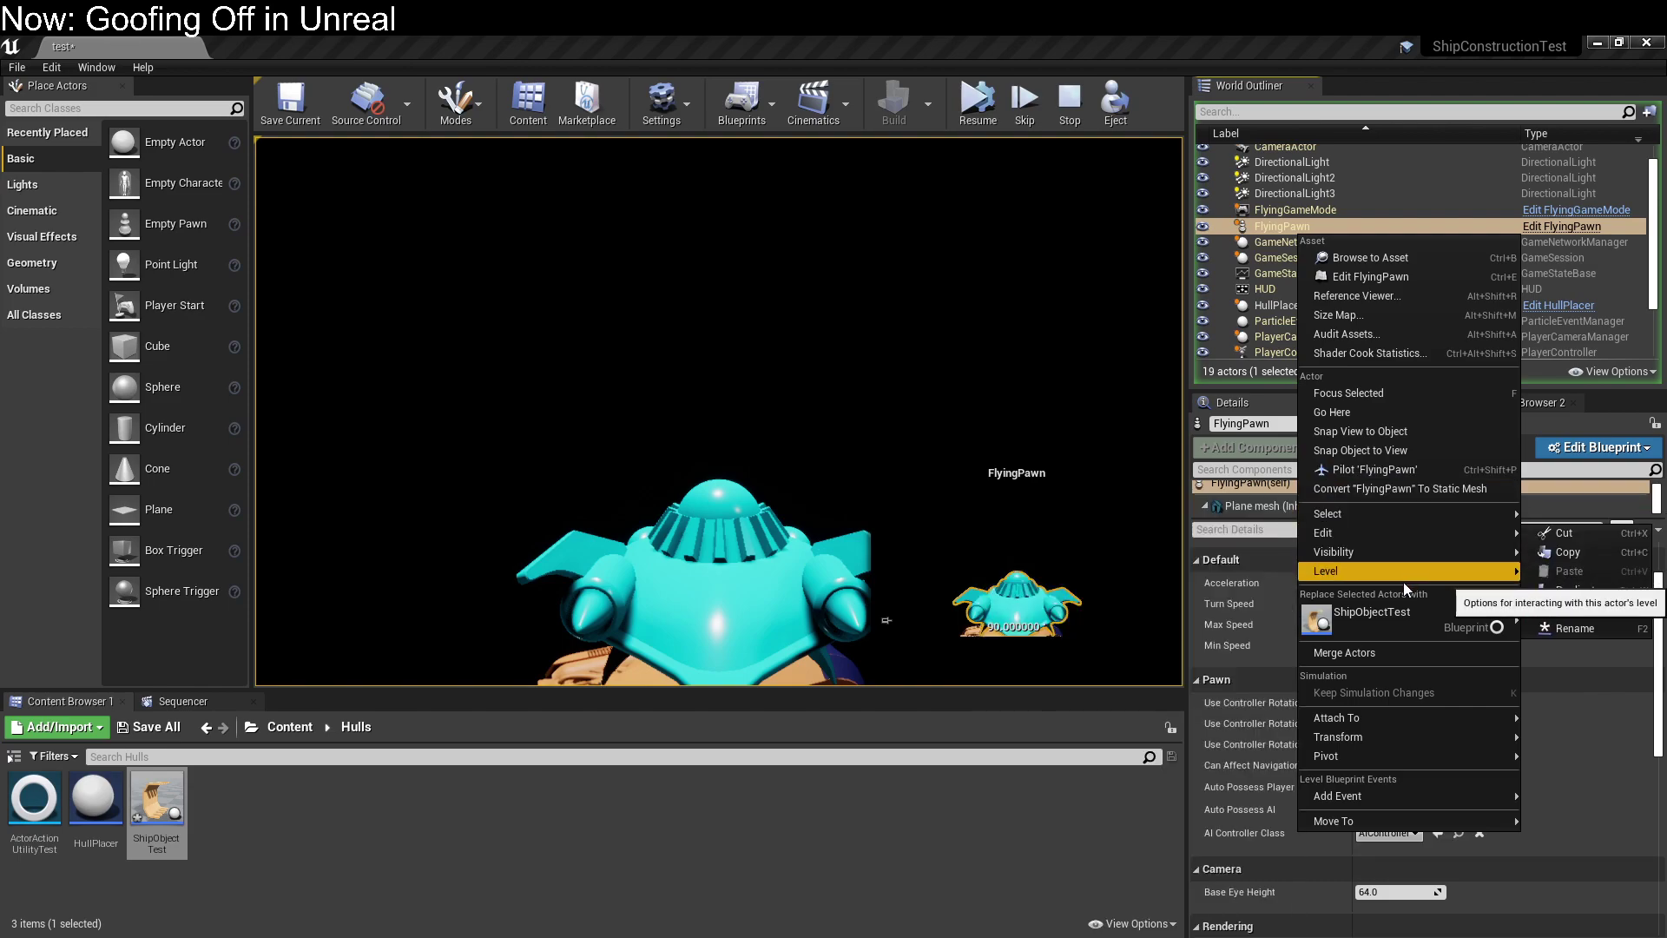
{"action": "right_click", "coordinate": [1263, 212]}
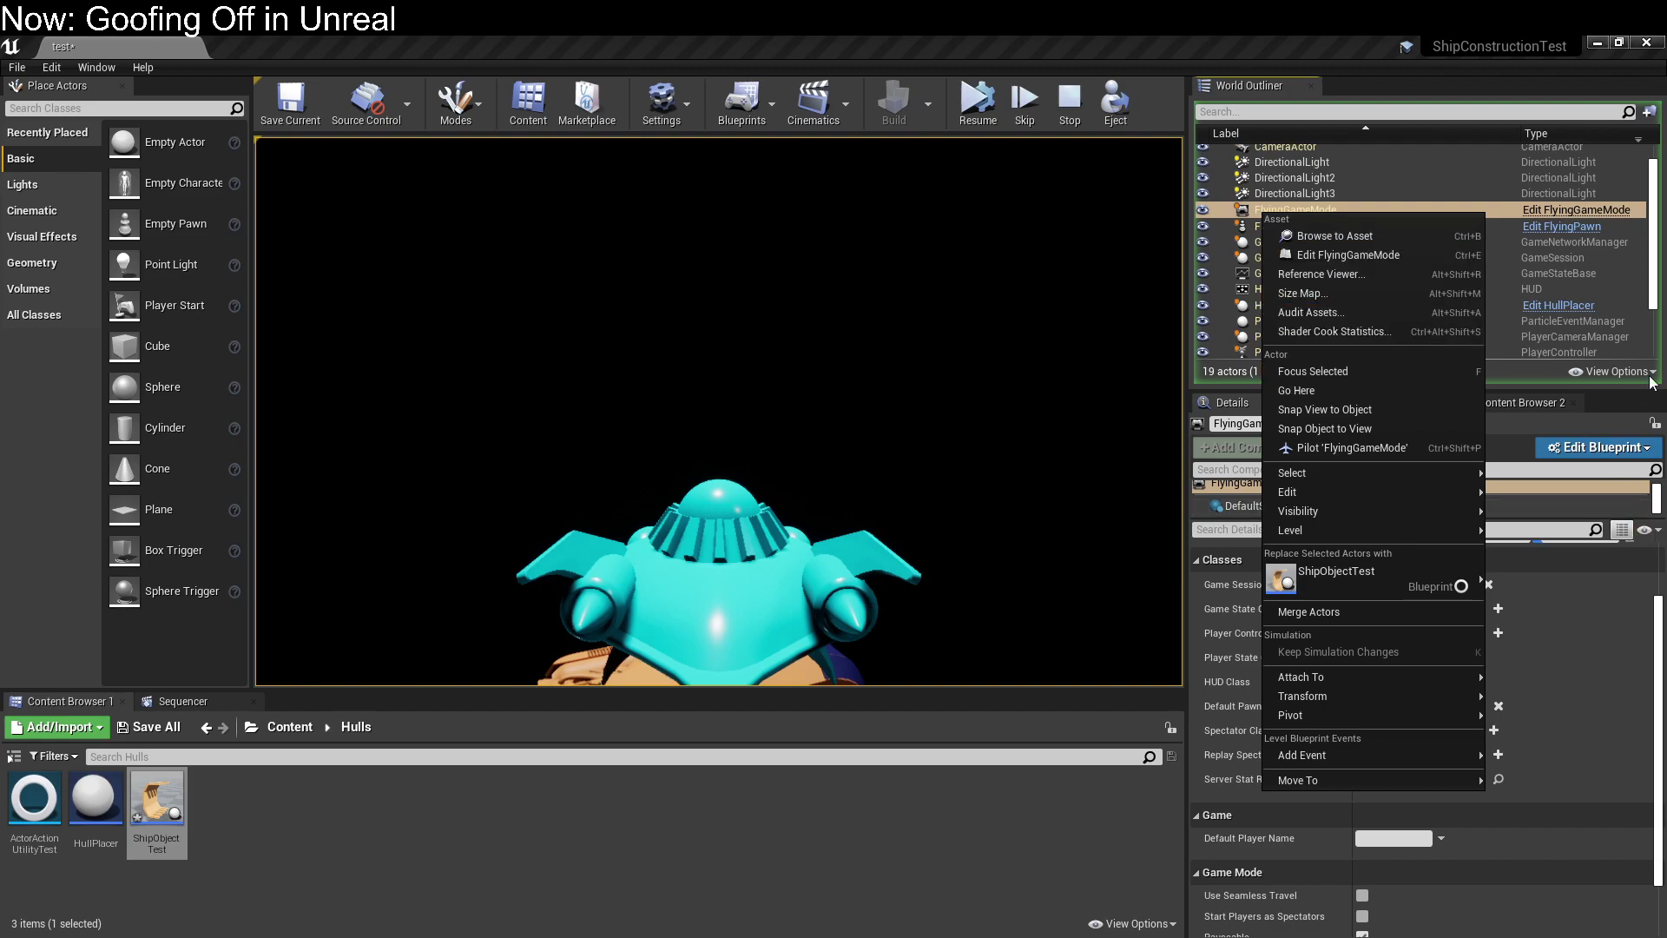
{"action": "scroll", "coordinate": [1653, 283], "scroll_direction": "down", "scroll_amount": 2}
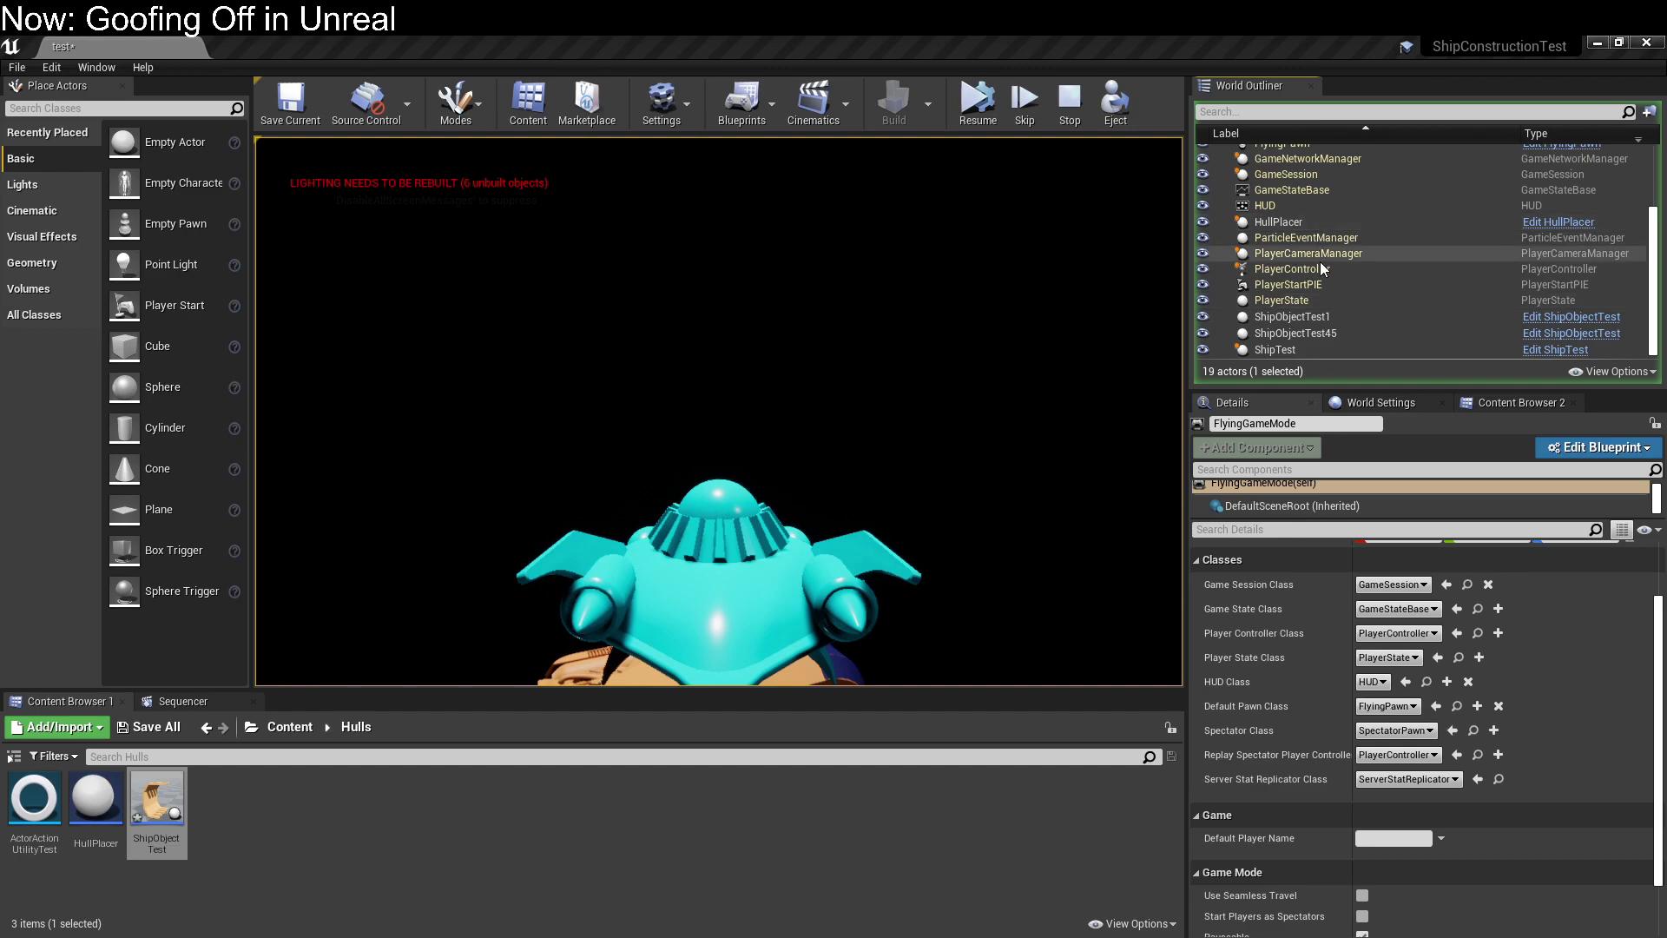
{"action": "scroll", "coordinate": [1320, 263], "scroll_direction": "up", "scroll_amount": 3}
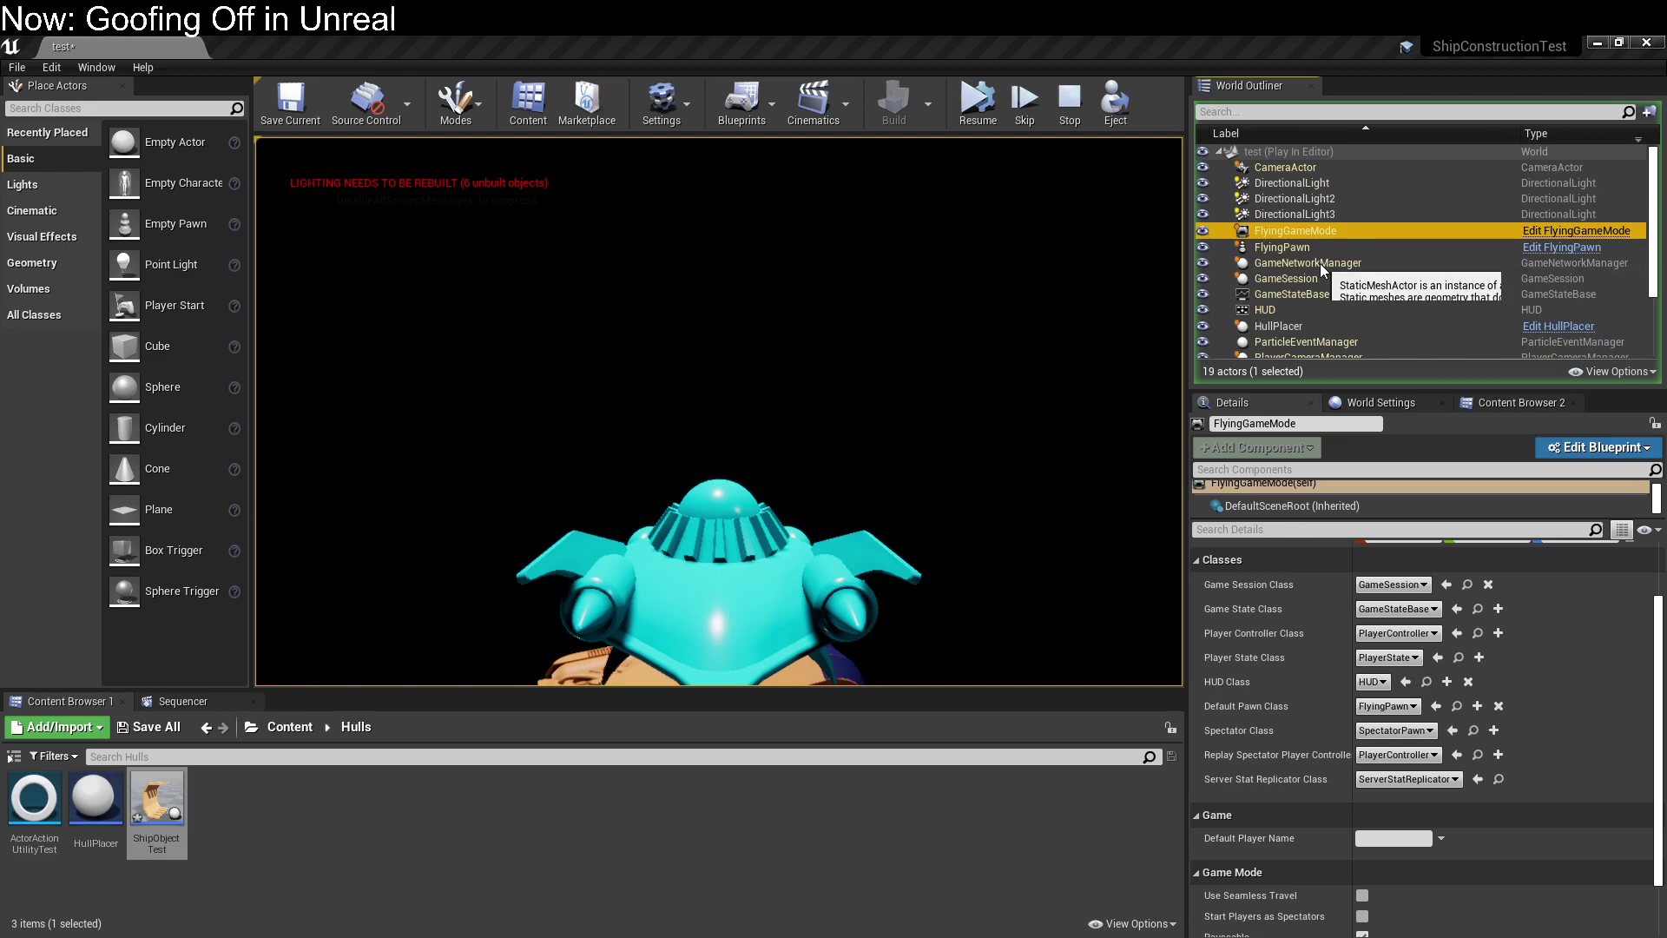
{"action": "right_click", "coordinate": [1299, 170]}
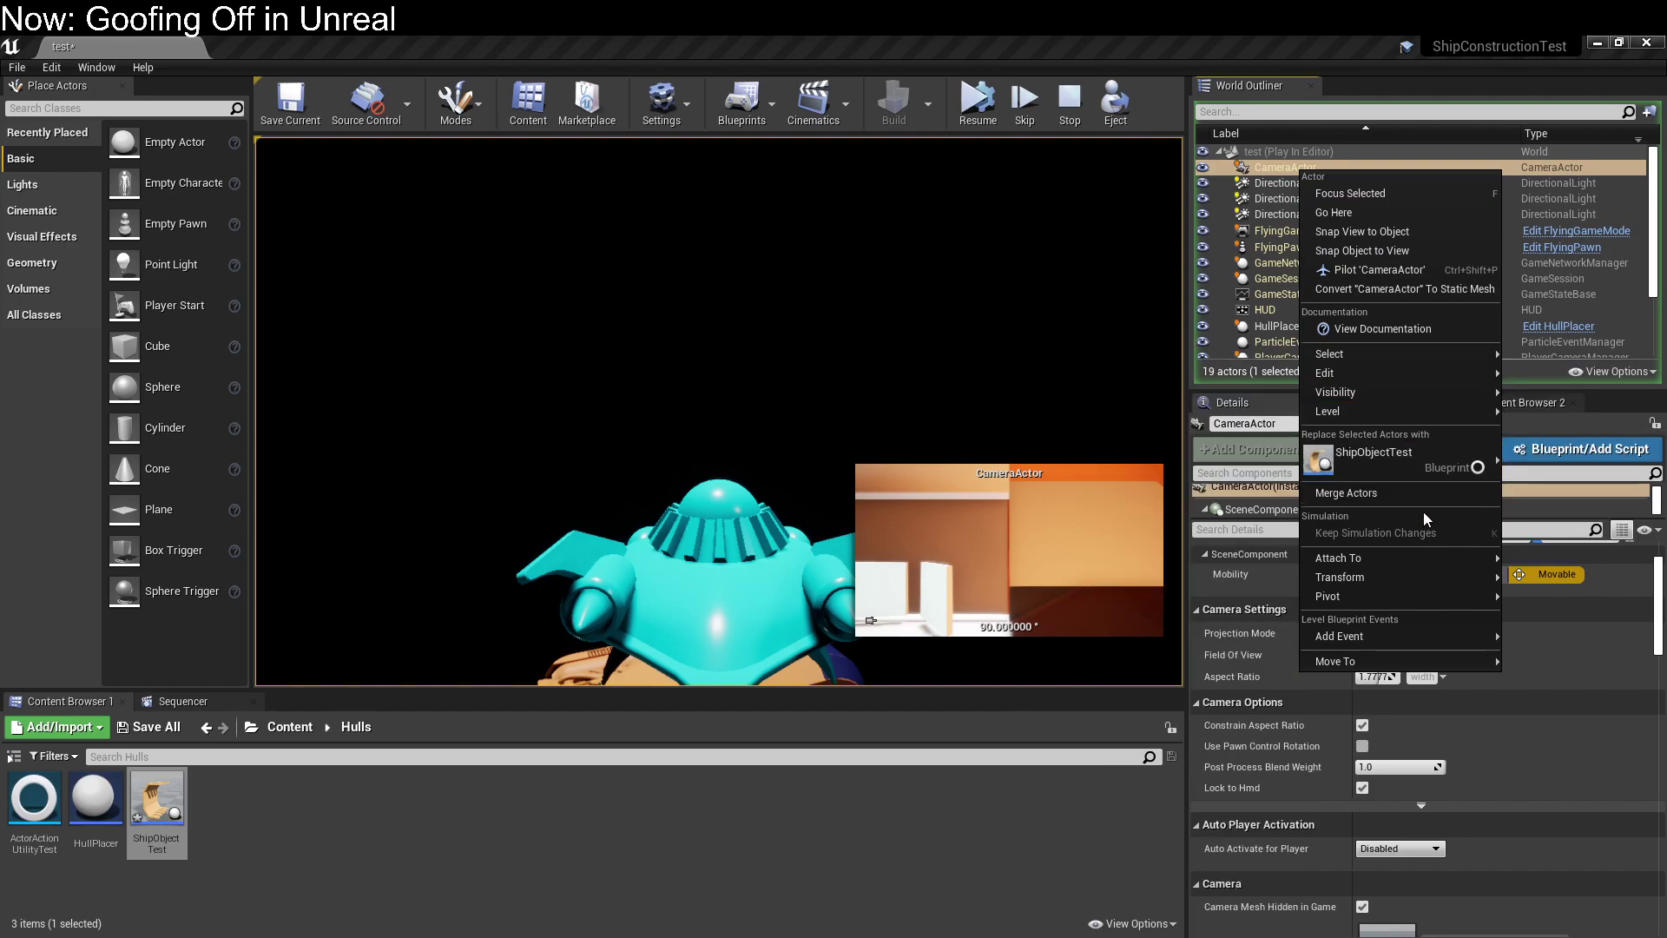
{"action": "left_click", "coordinate": [1219, 47]}
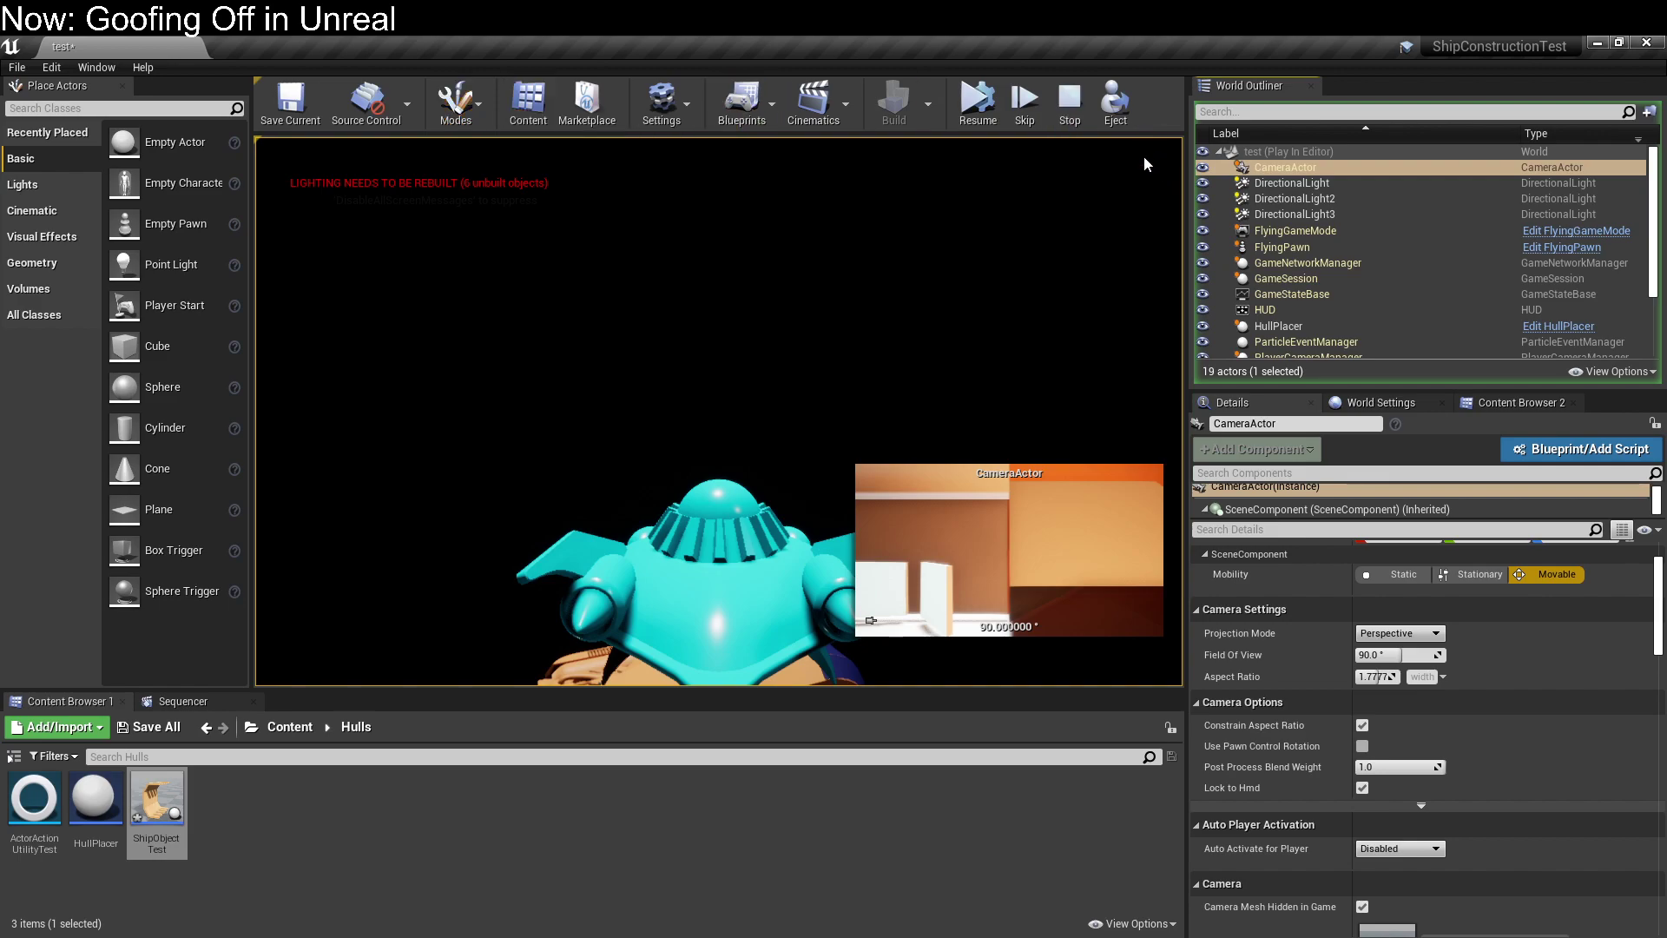
Resume the play session, view the ship from its side, pause again and select ShipTest to examine its Child Actors.
{"action": "left_click", "coordinate": [978, 105]}
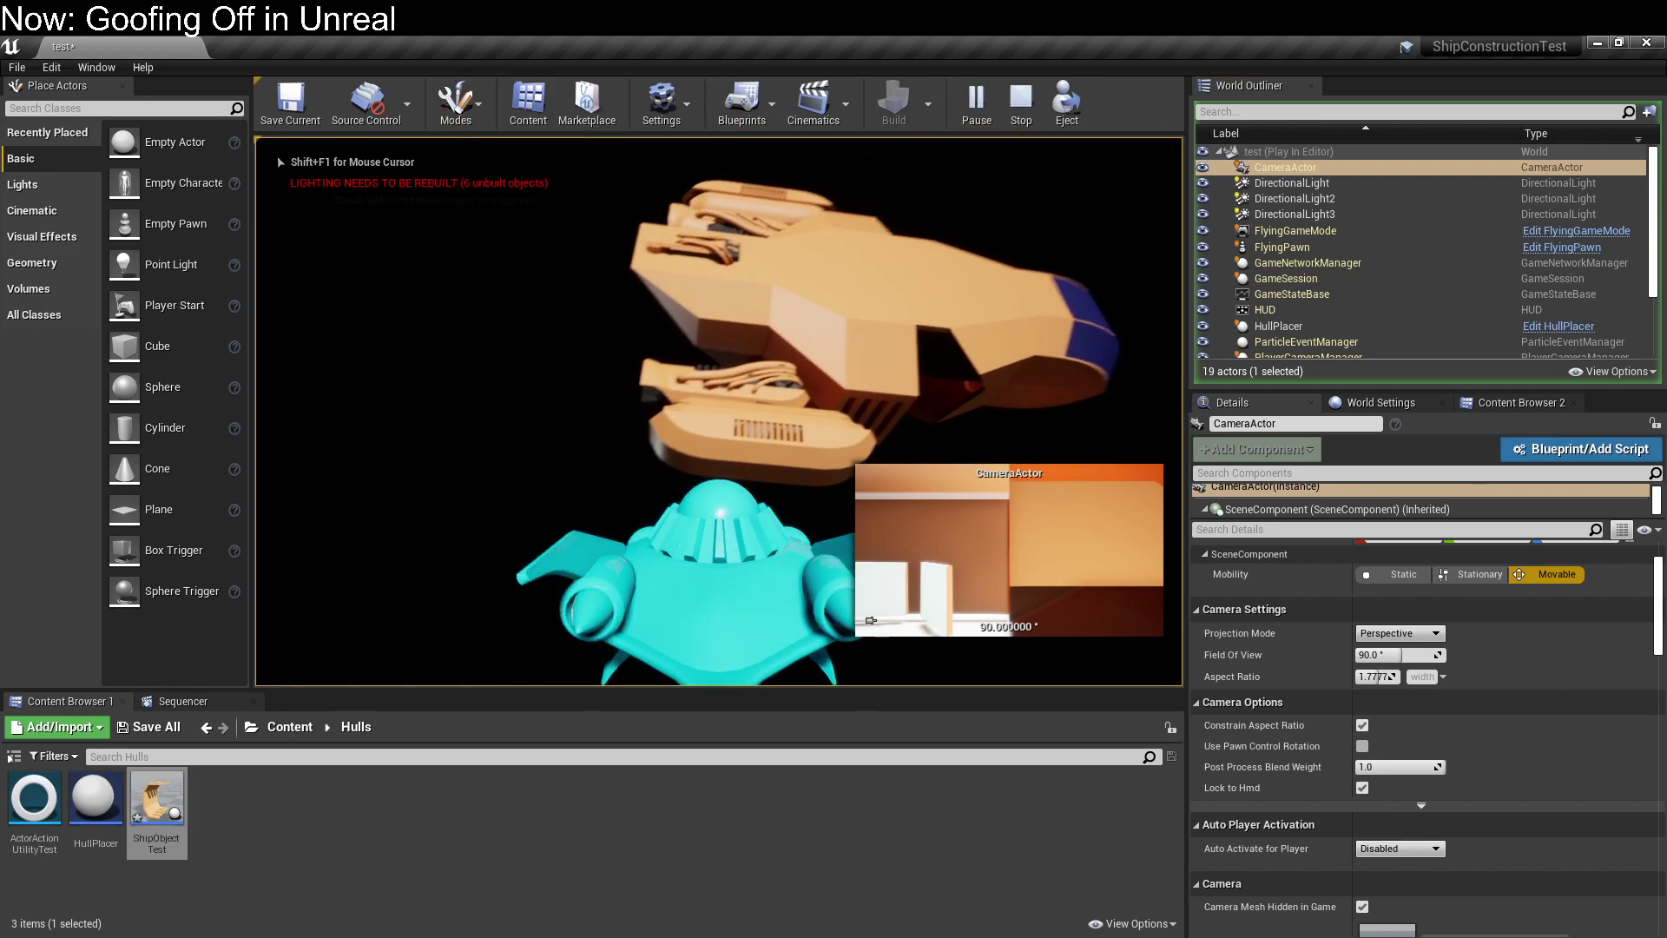
{"action": "key", "text": "shift+F1"}
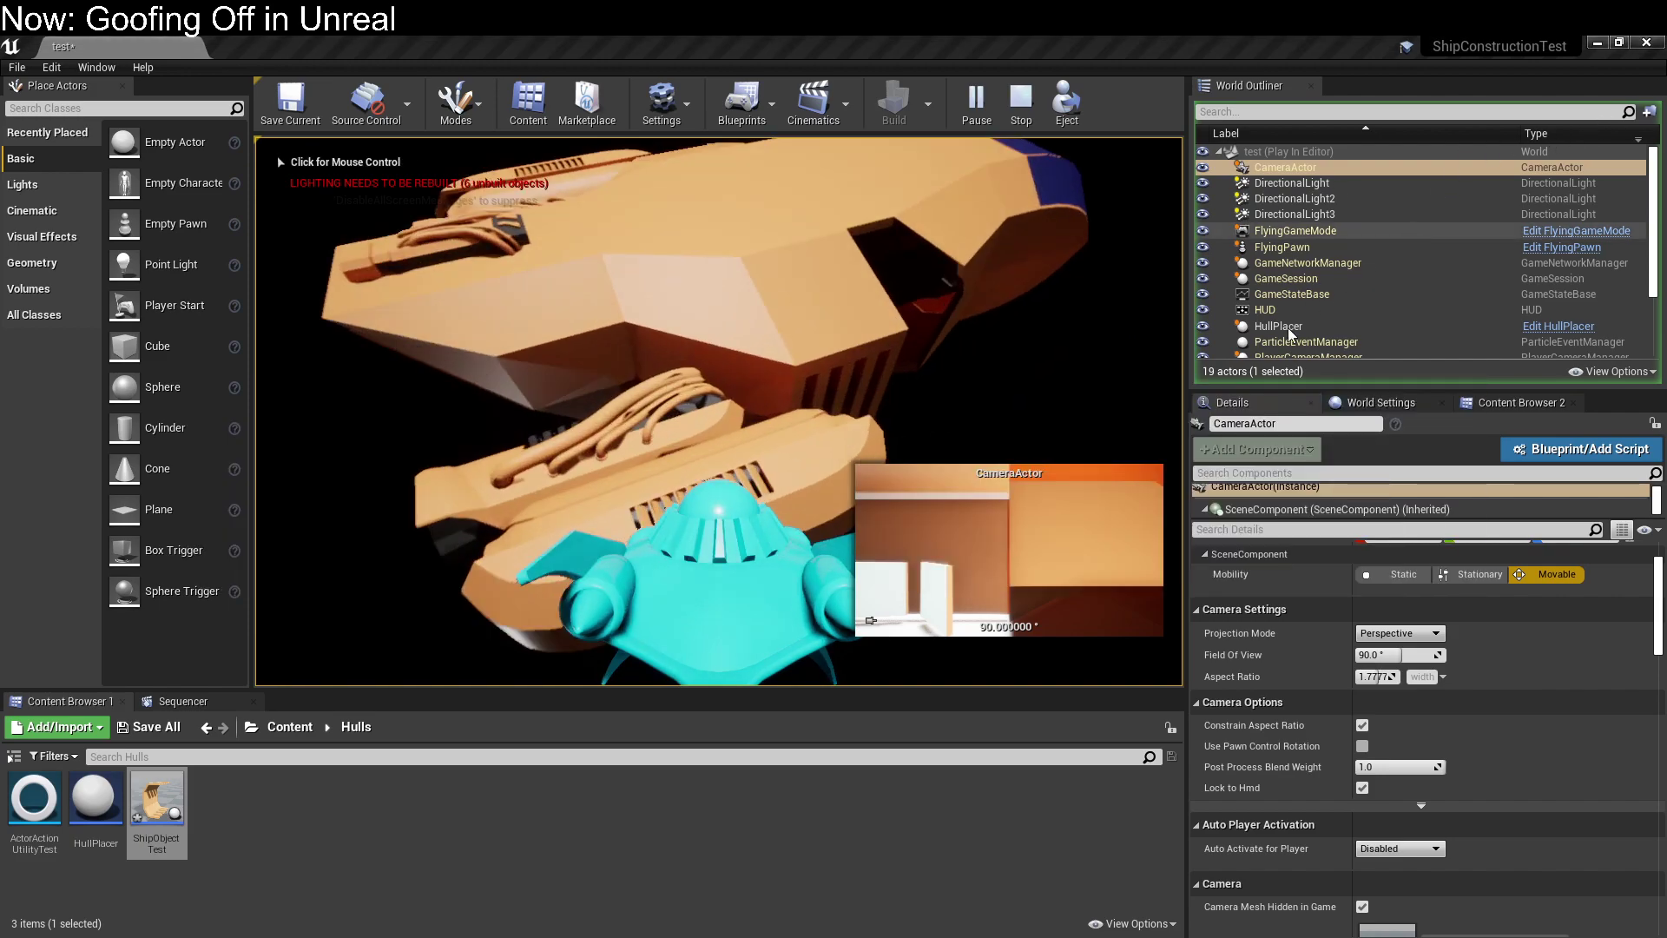
{"action": "left_click", "coordinate": [737, 520]}
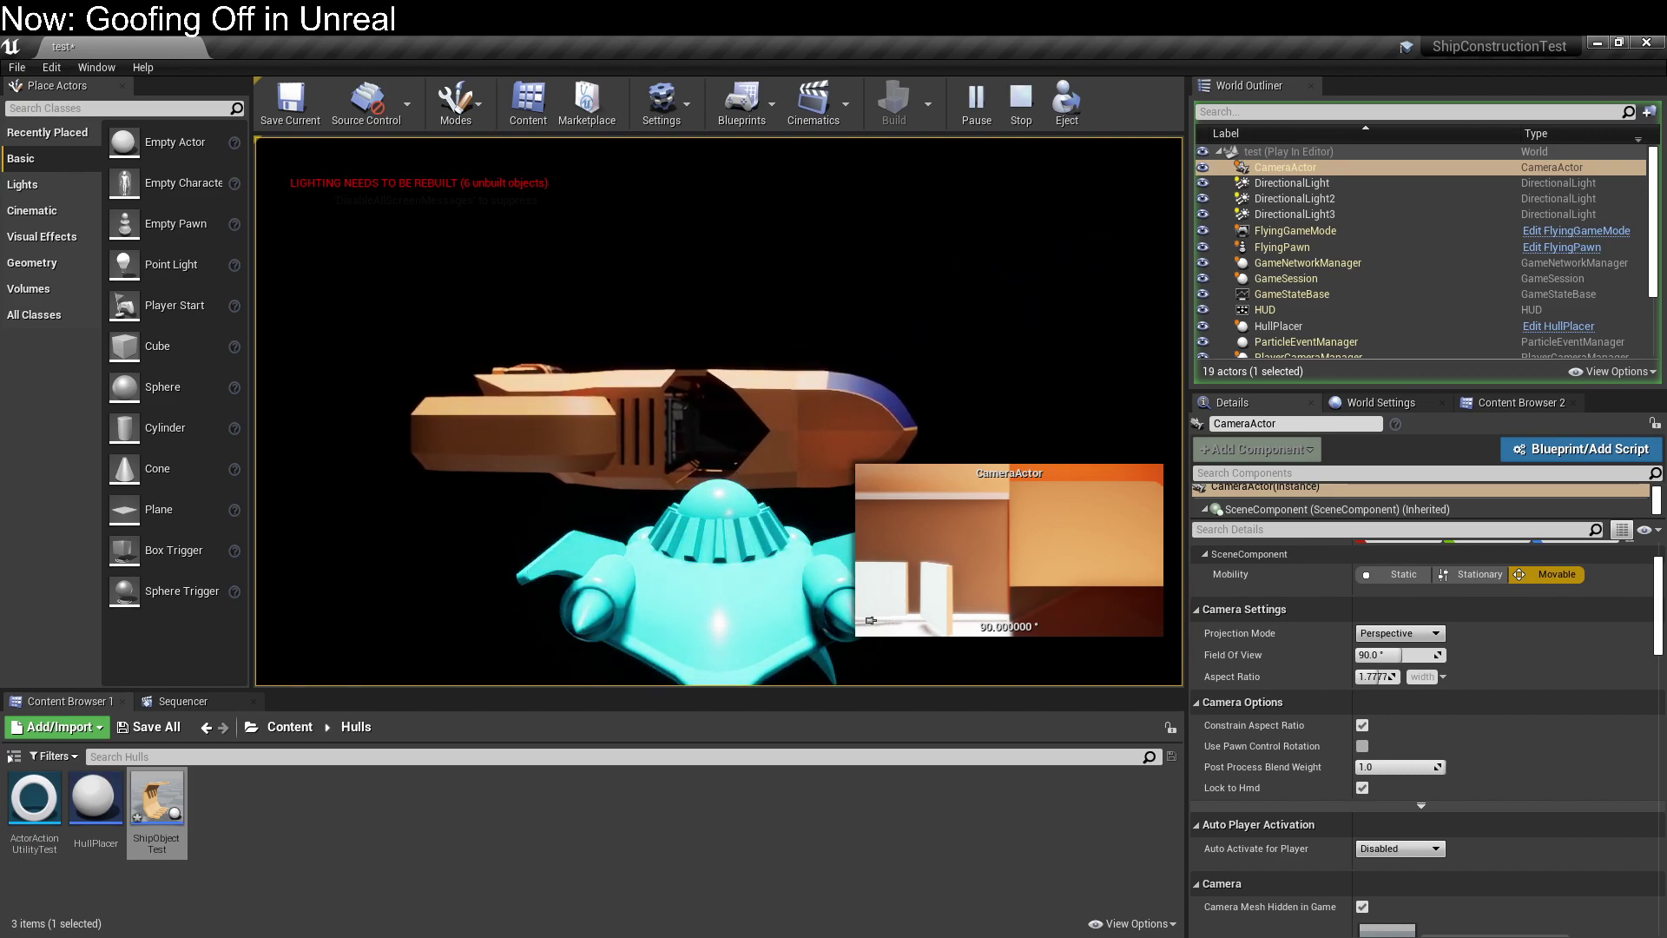
{"action": "key", "text": "Pause"}
{"action": "scroll", "coordinate": [1317, 339], "scroll_direction": "down", "scroll_amount": 3}
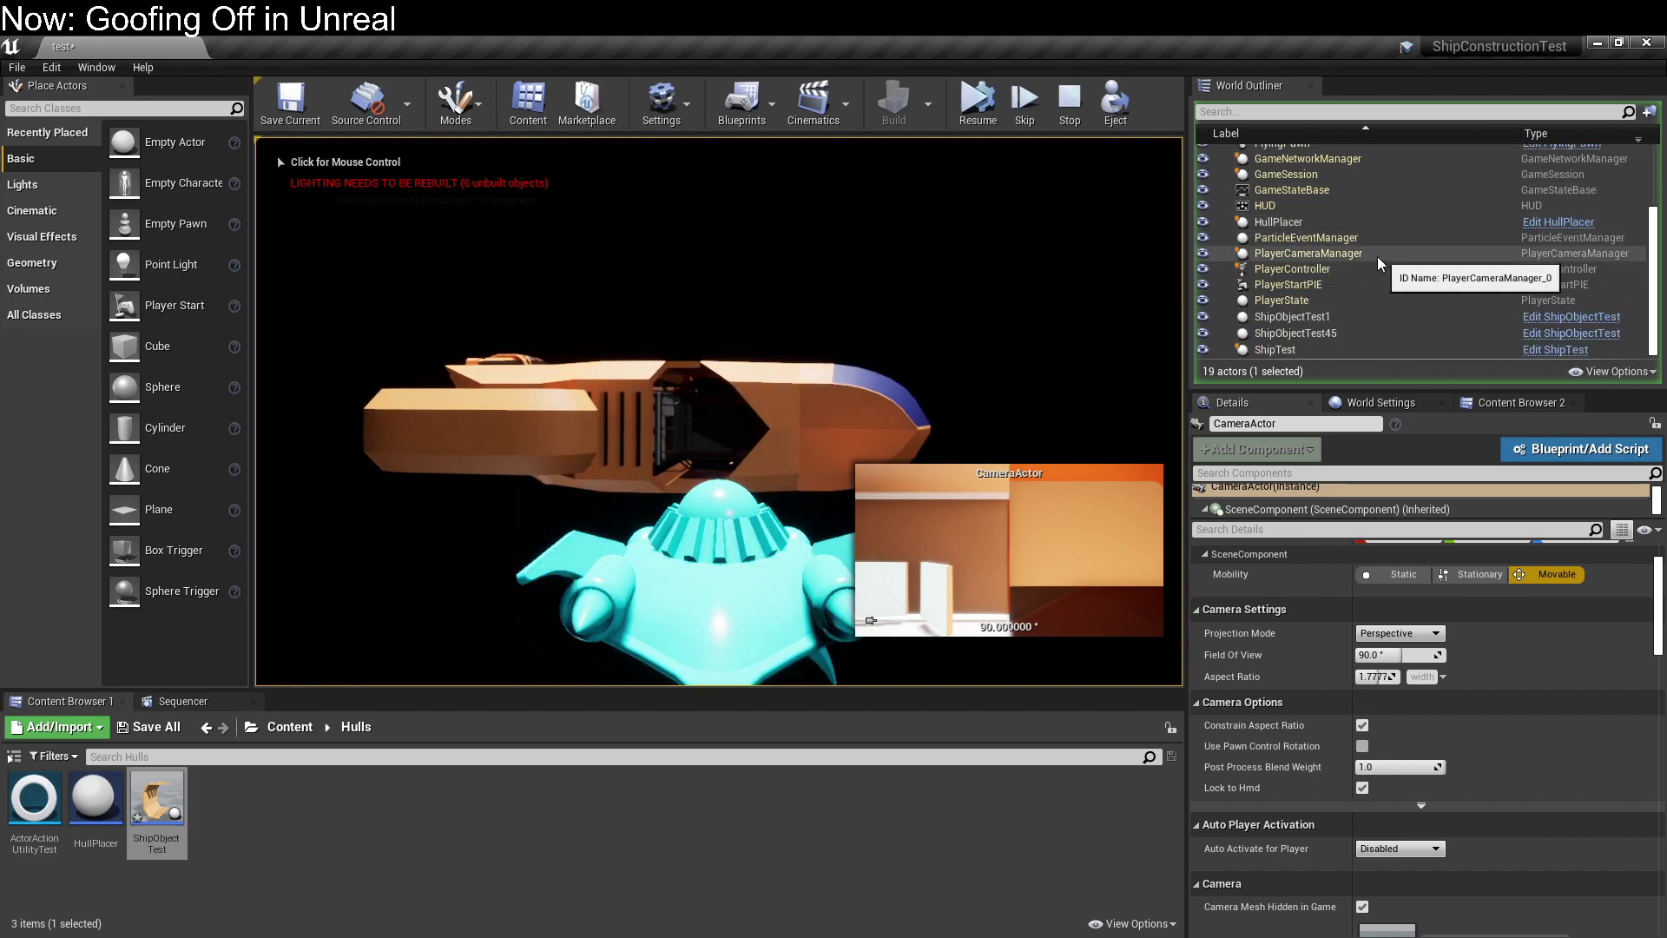
{"action": "left_click", "coordinate": [1318, 349]}
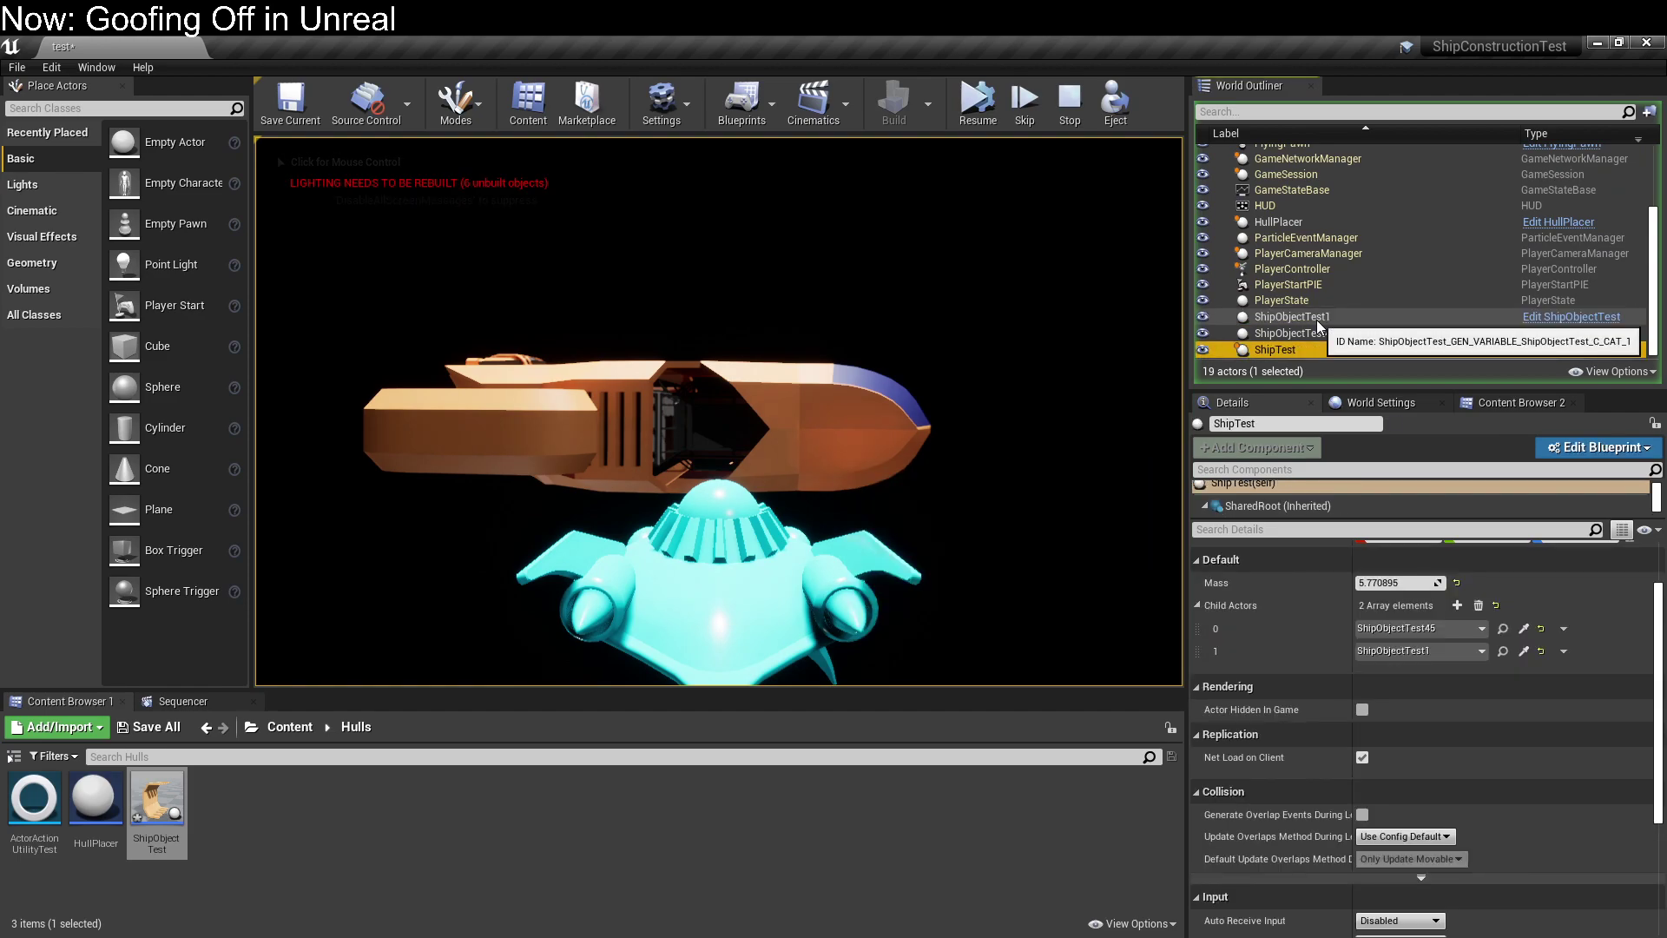
Open the blueprint of the ShipObjectTest1 actor to examine its default Mass, and close it again.
{"action": "right_click", "coordinate": [1233, 345]}
{"action": "key", "text": "Escape"}
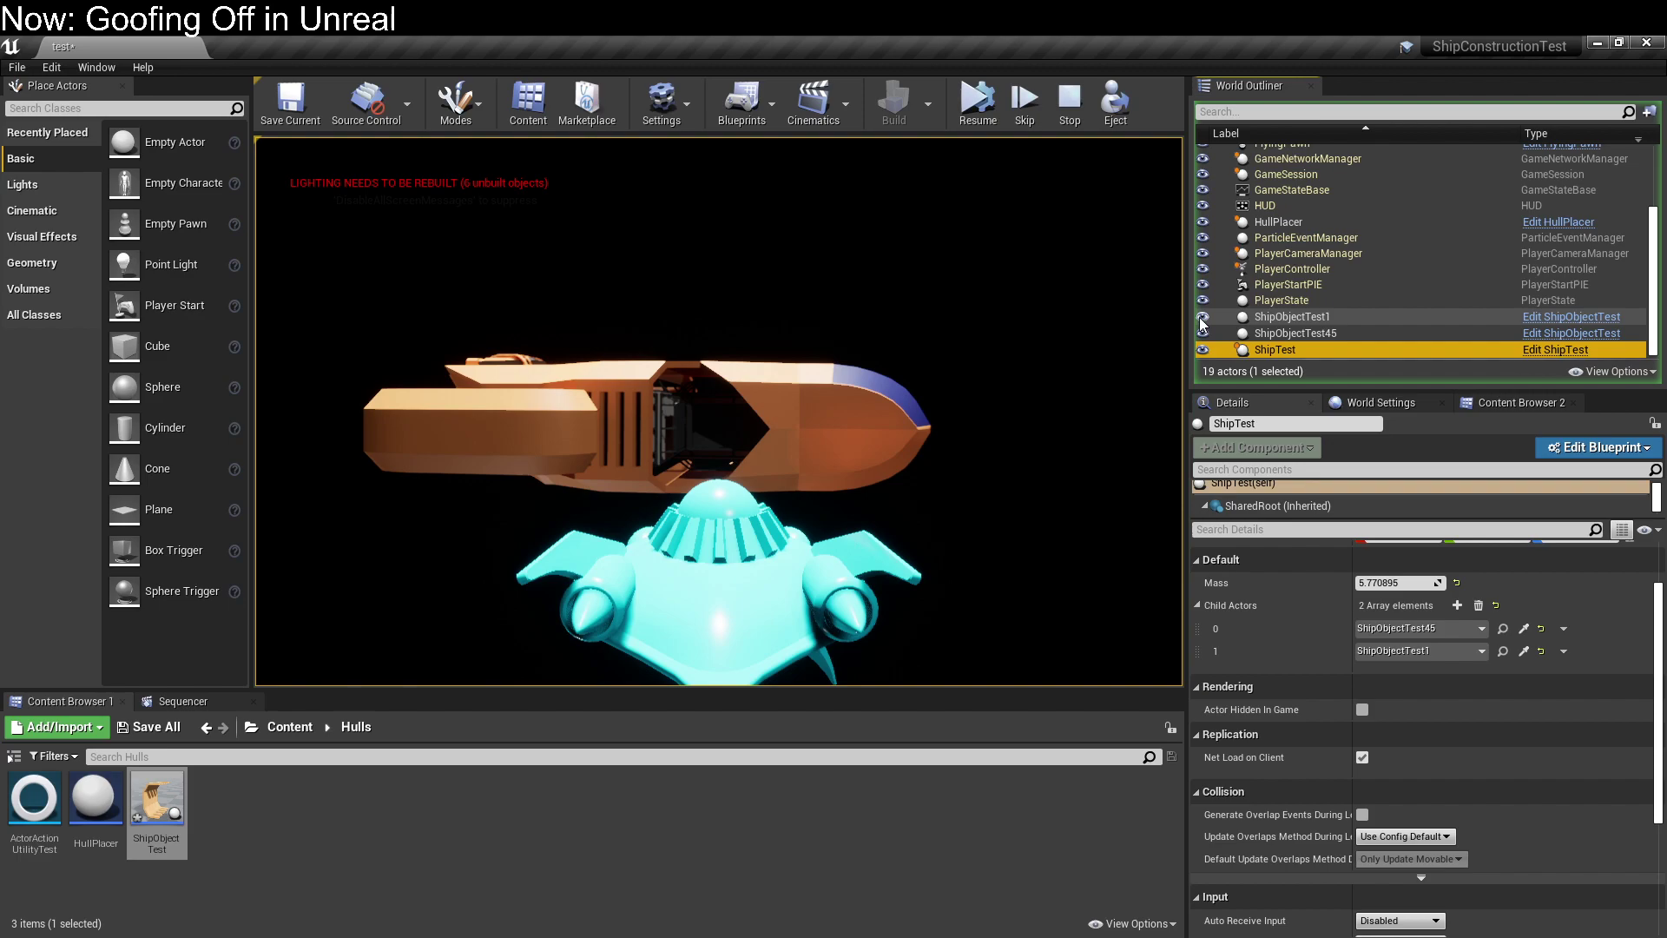
{"action": "left_click_drag", "start_coordinate": [1203, 318], "coordinate": [1201, 330]}
{"action": "left_click", "coordinate": [1570, 316]}
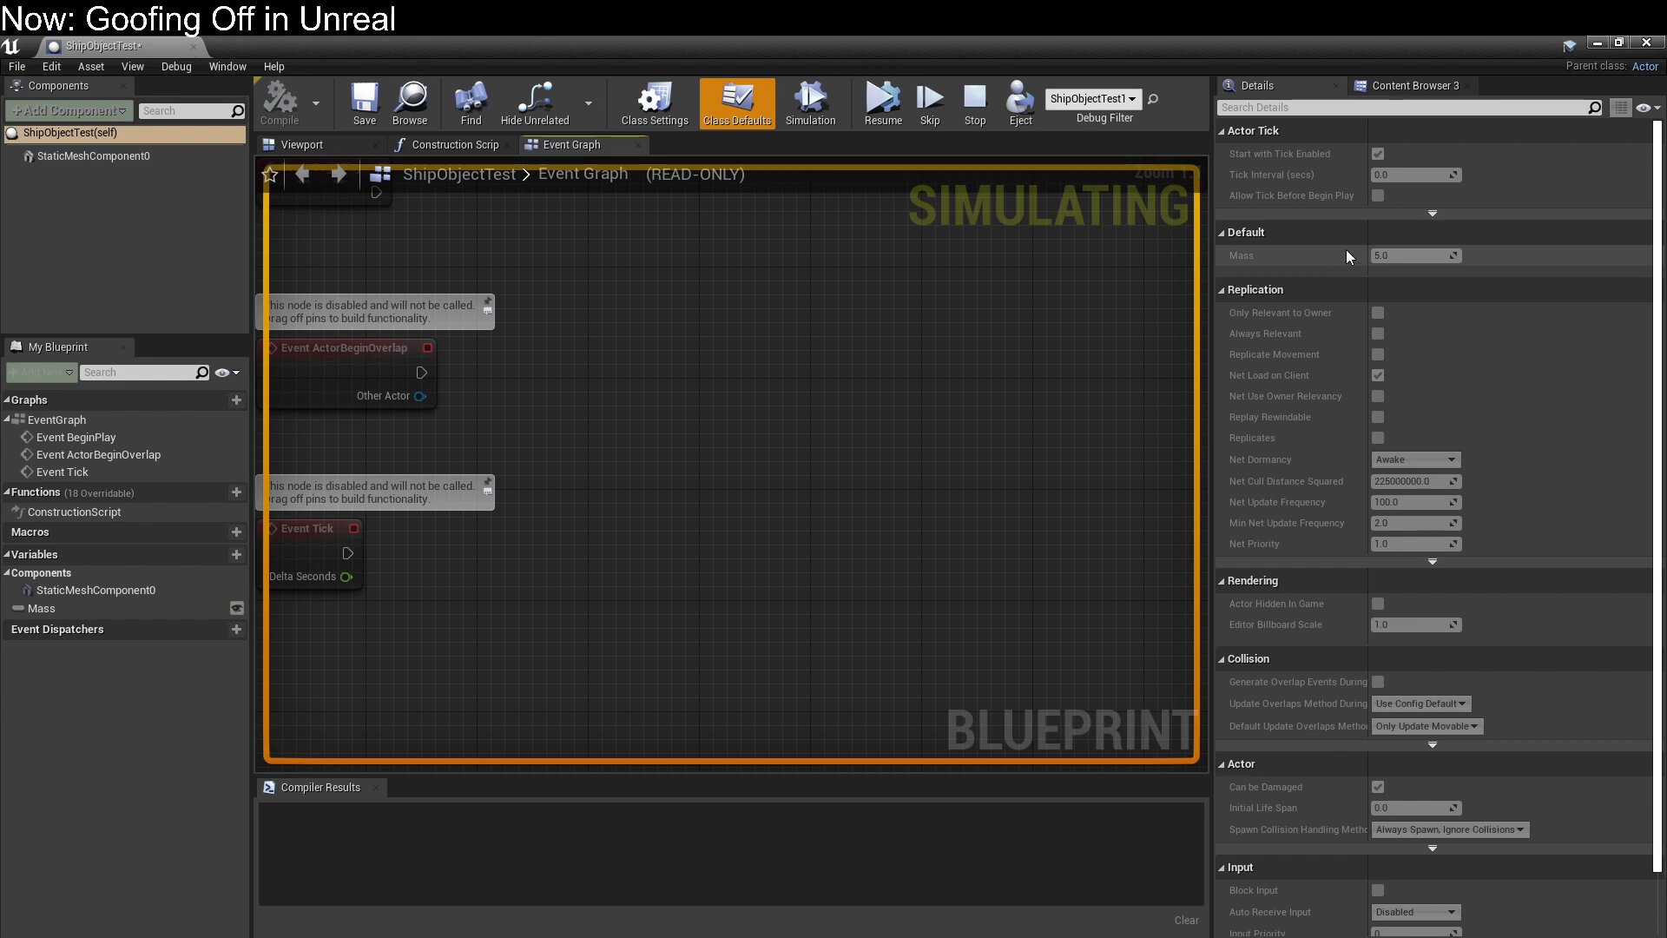
{"action": "left_click", "coordinate": [1646, 42]}
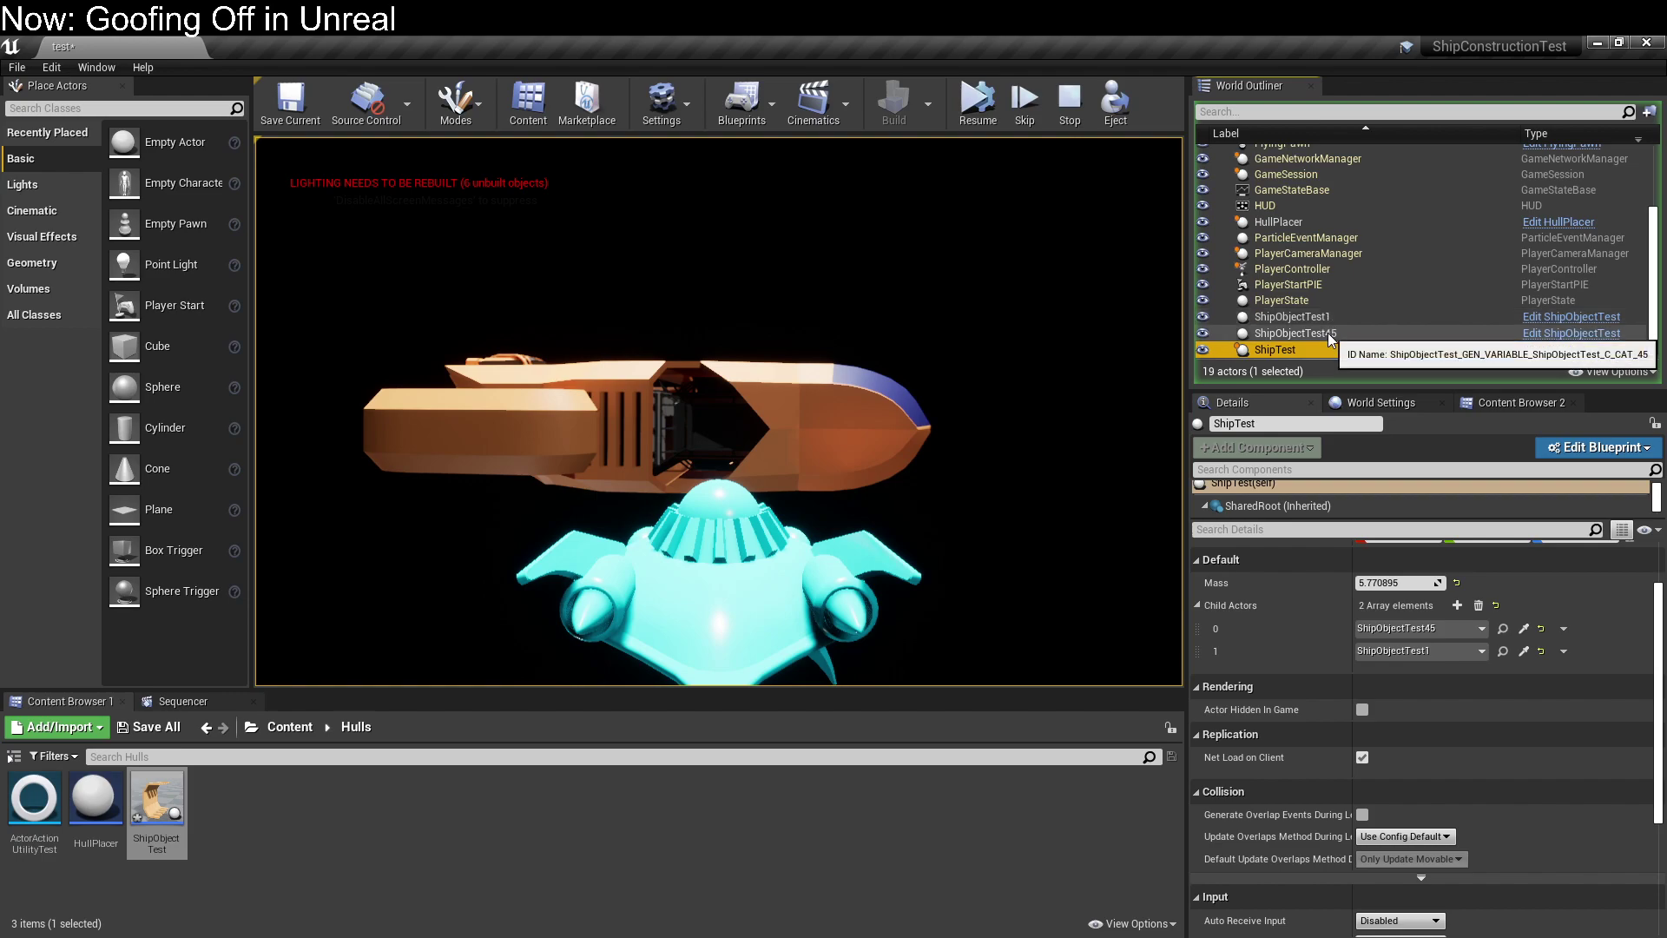
Try to pick a viewport actor for element 1 of ShipTest's Child Actors array, and stop the play session.
{"action": "left_click", "coordinate": [1523, 651]}
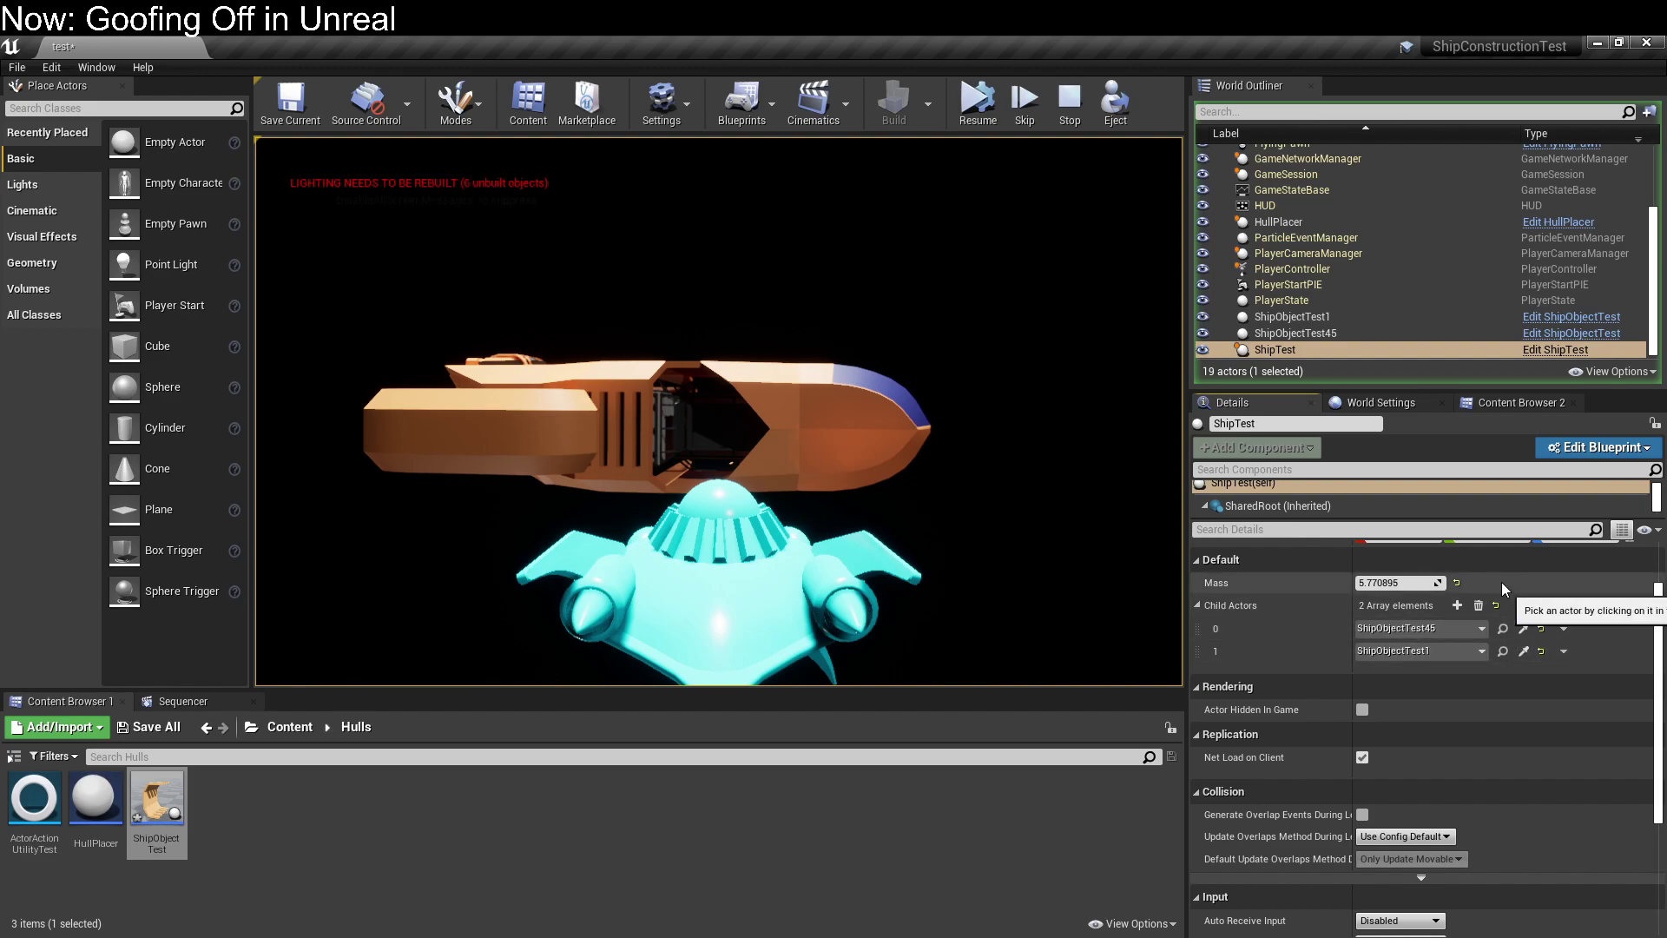
{"action": "left_click", "coordinate": [716, 456]}
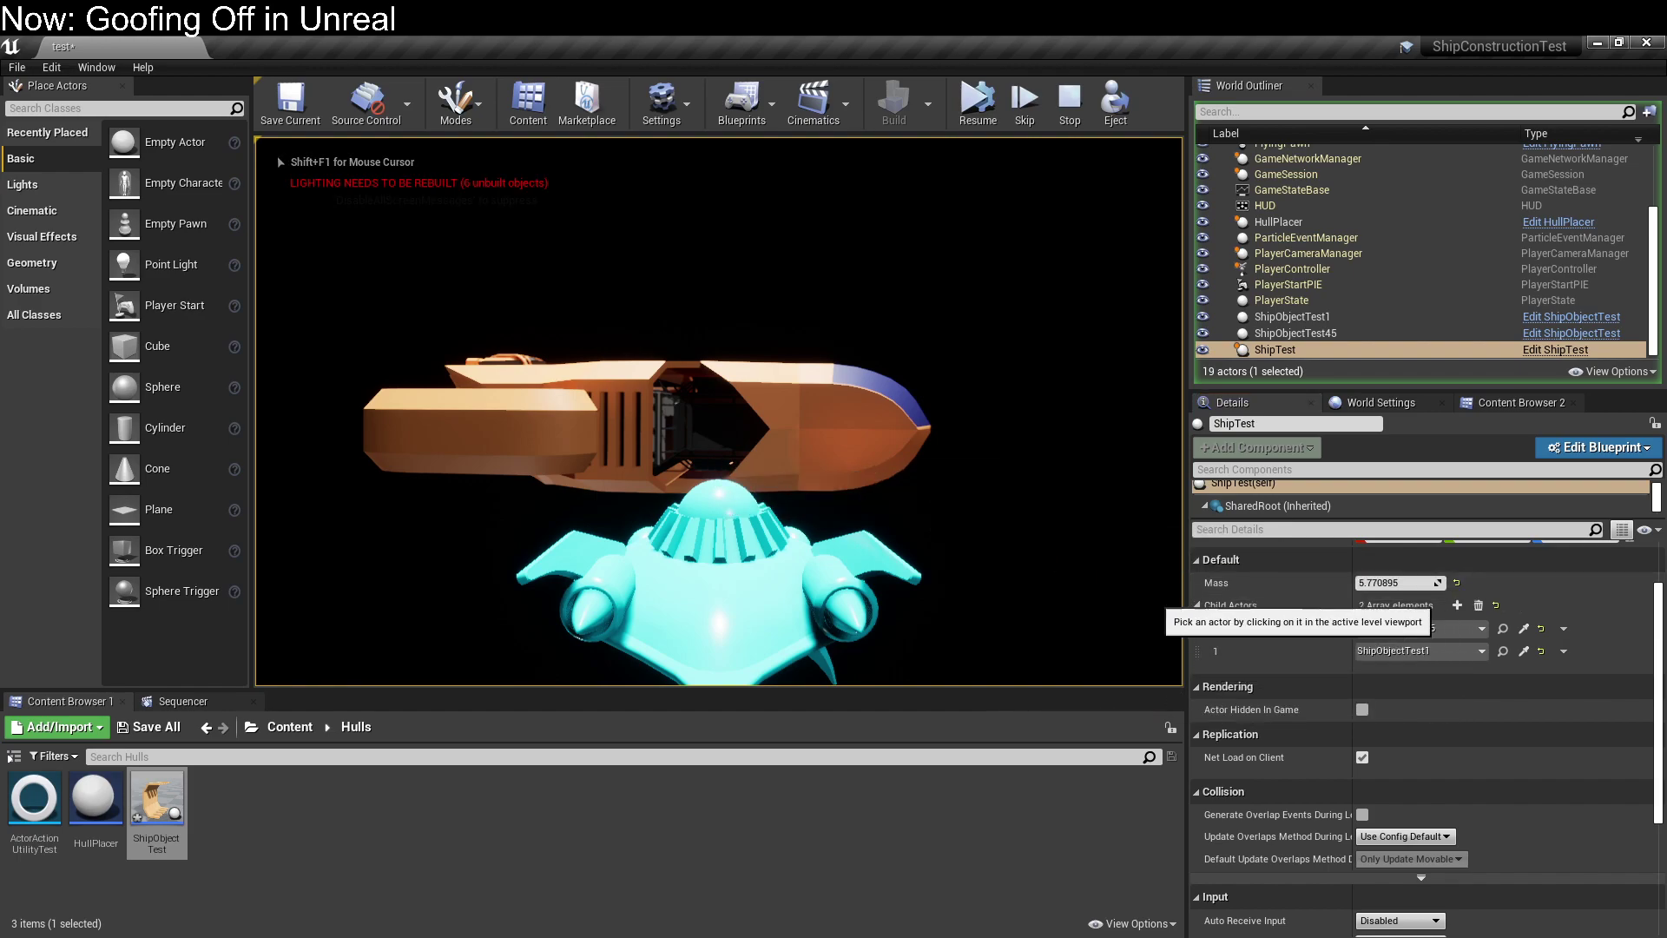
{"action": "key", "text": "Escape"}
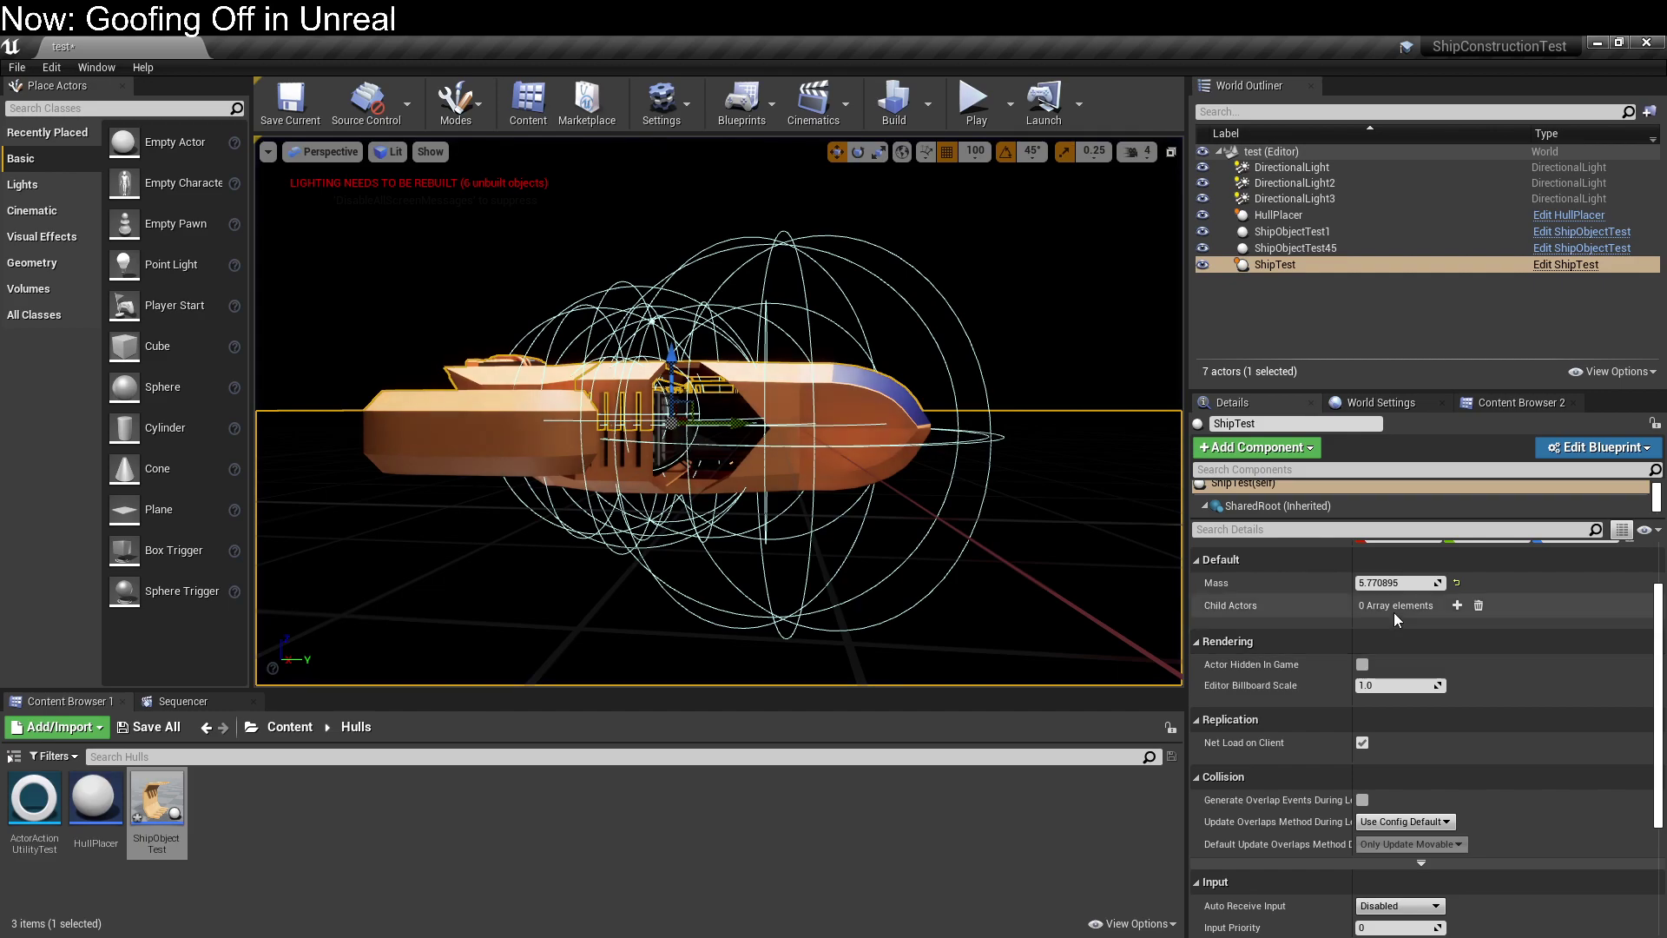
Delete the HullPlacer actor from the level.
{"action": "left_click", "coordinate": [1312, 232]}
{"action": "left_click", "coordinate": [1273, 264]}
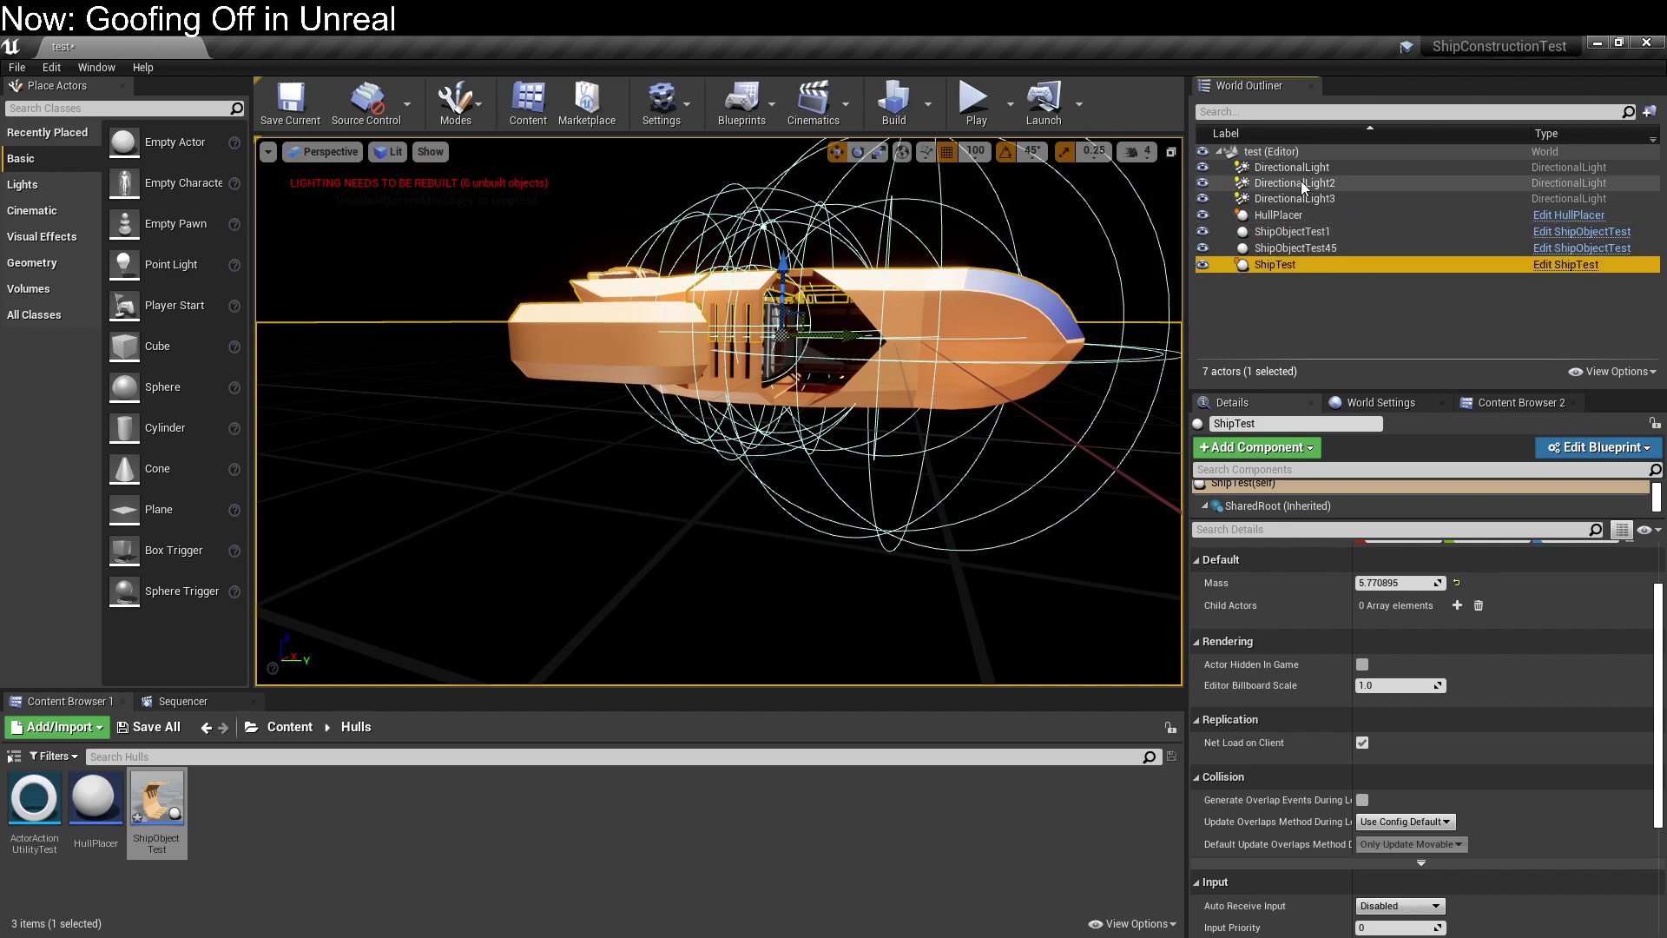
{"action": "left_click", "coordinate": [1267, 216]}
{"action": "key", "text": "Delete"}
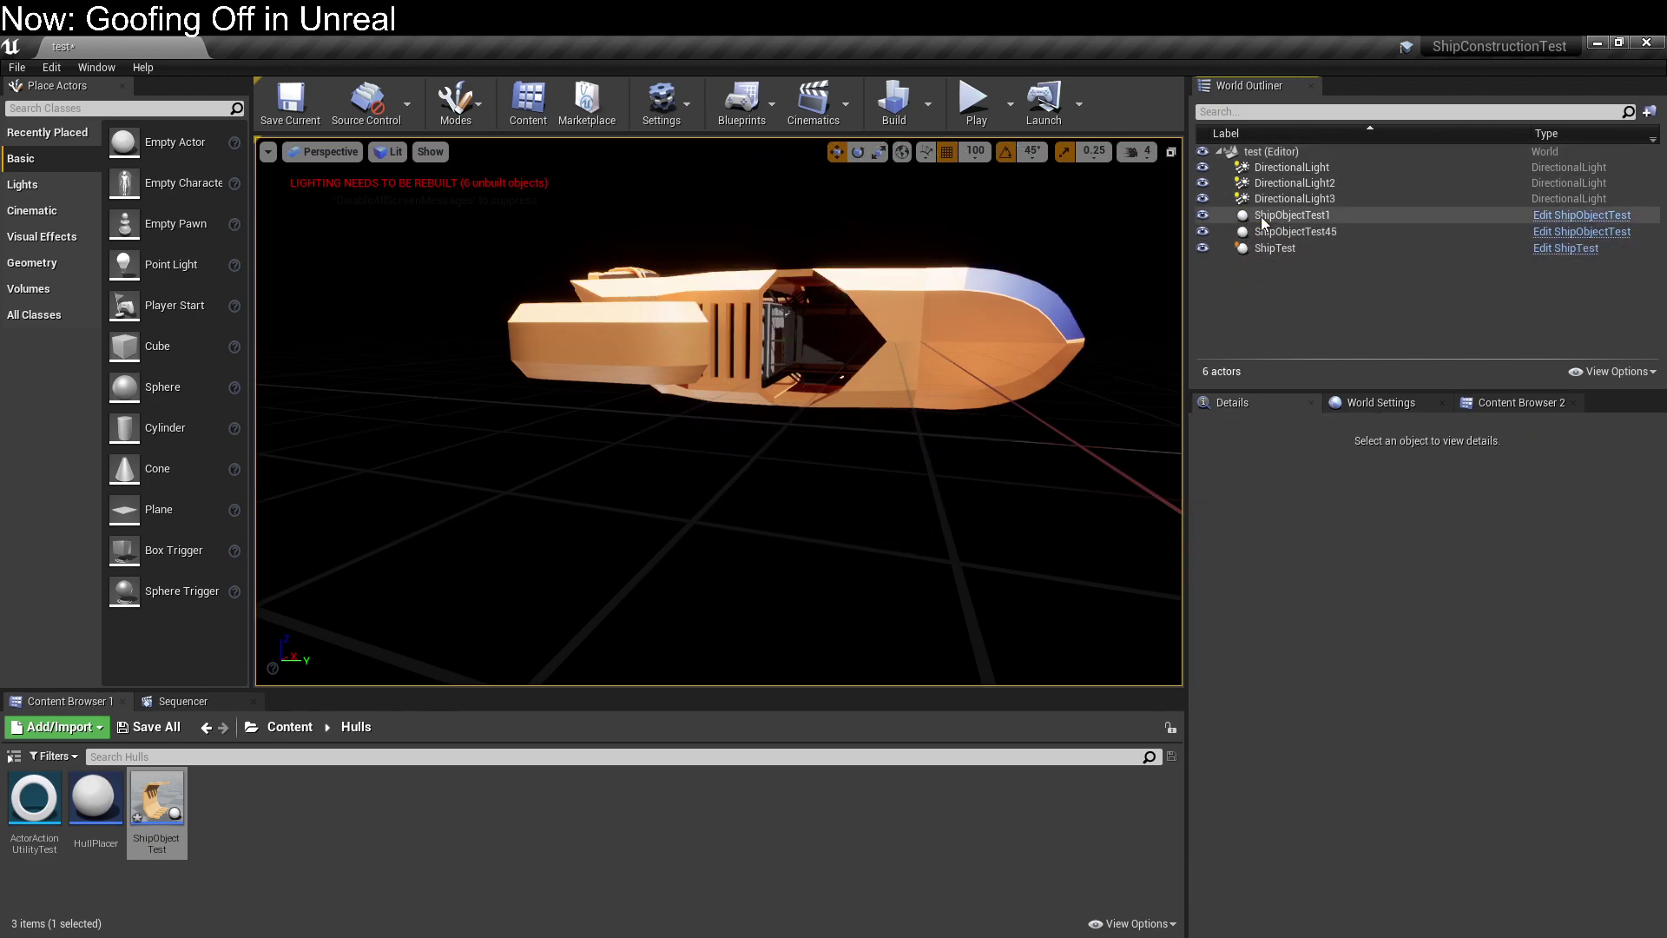
Open the level's ShipTest actor in the Blueprint Editor and show its component viewport.
{"action": "key", "text": "End"}
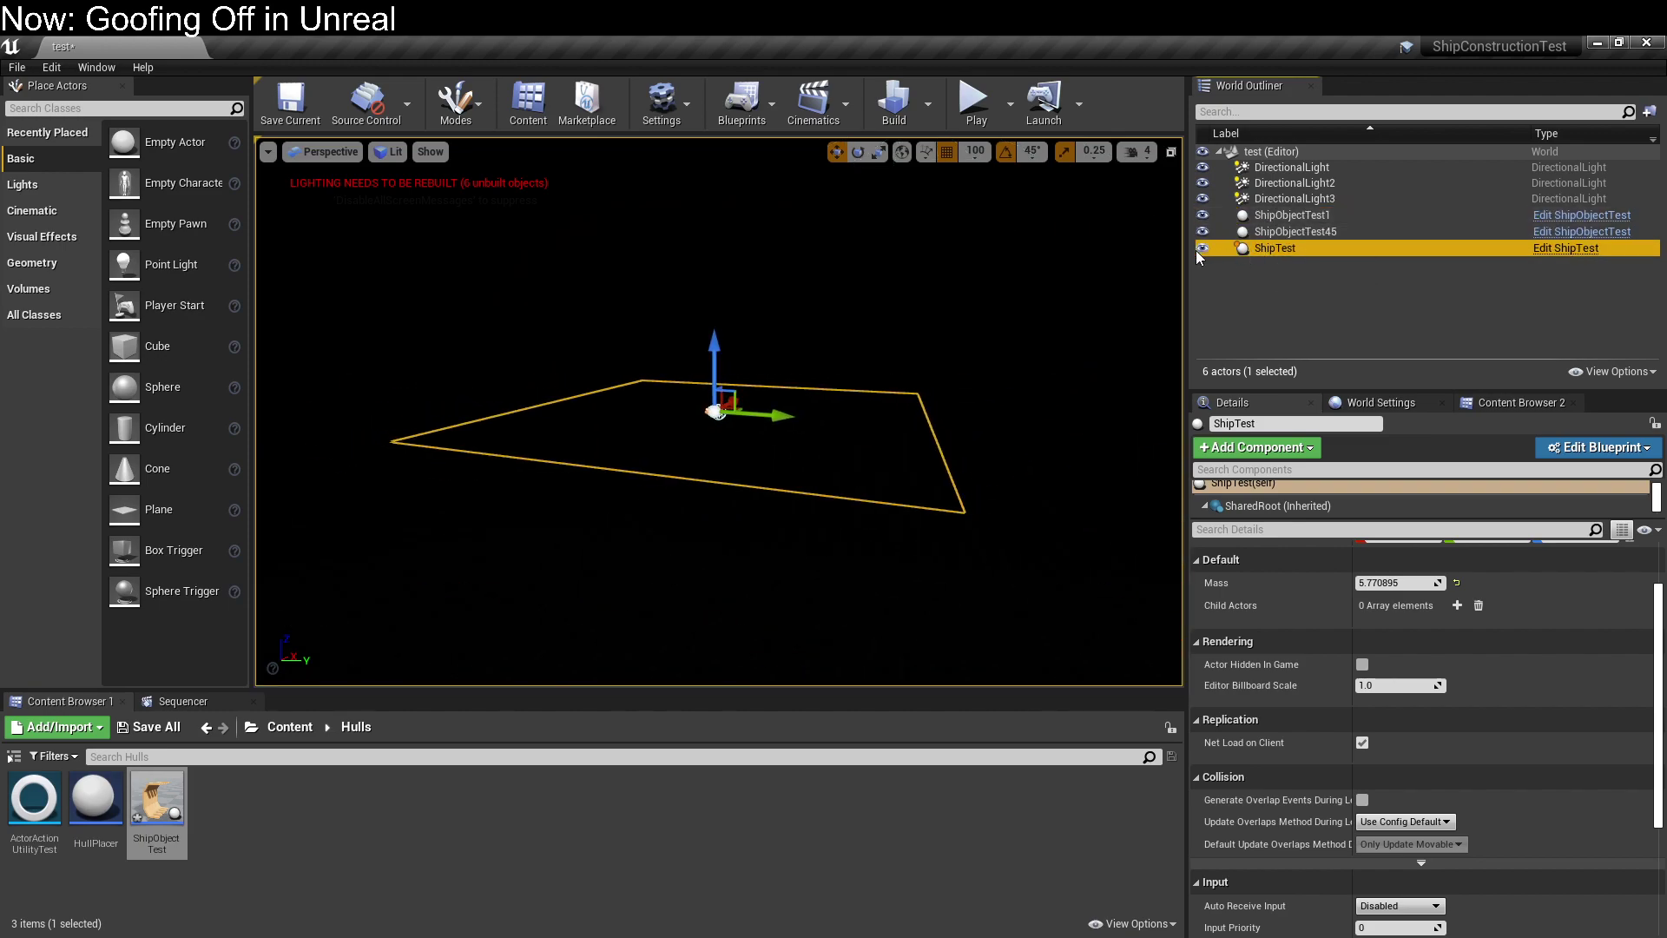
{"action": "left_click", "coordinate": [1586, 448]}
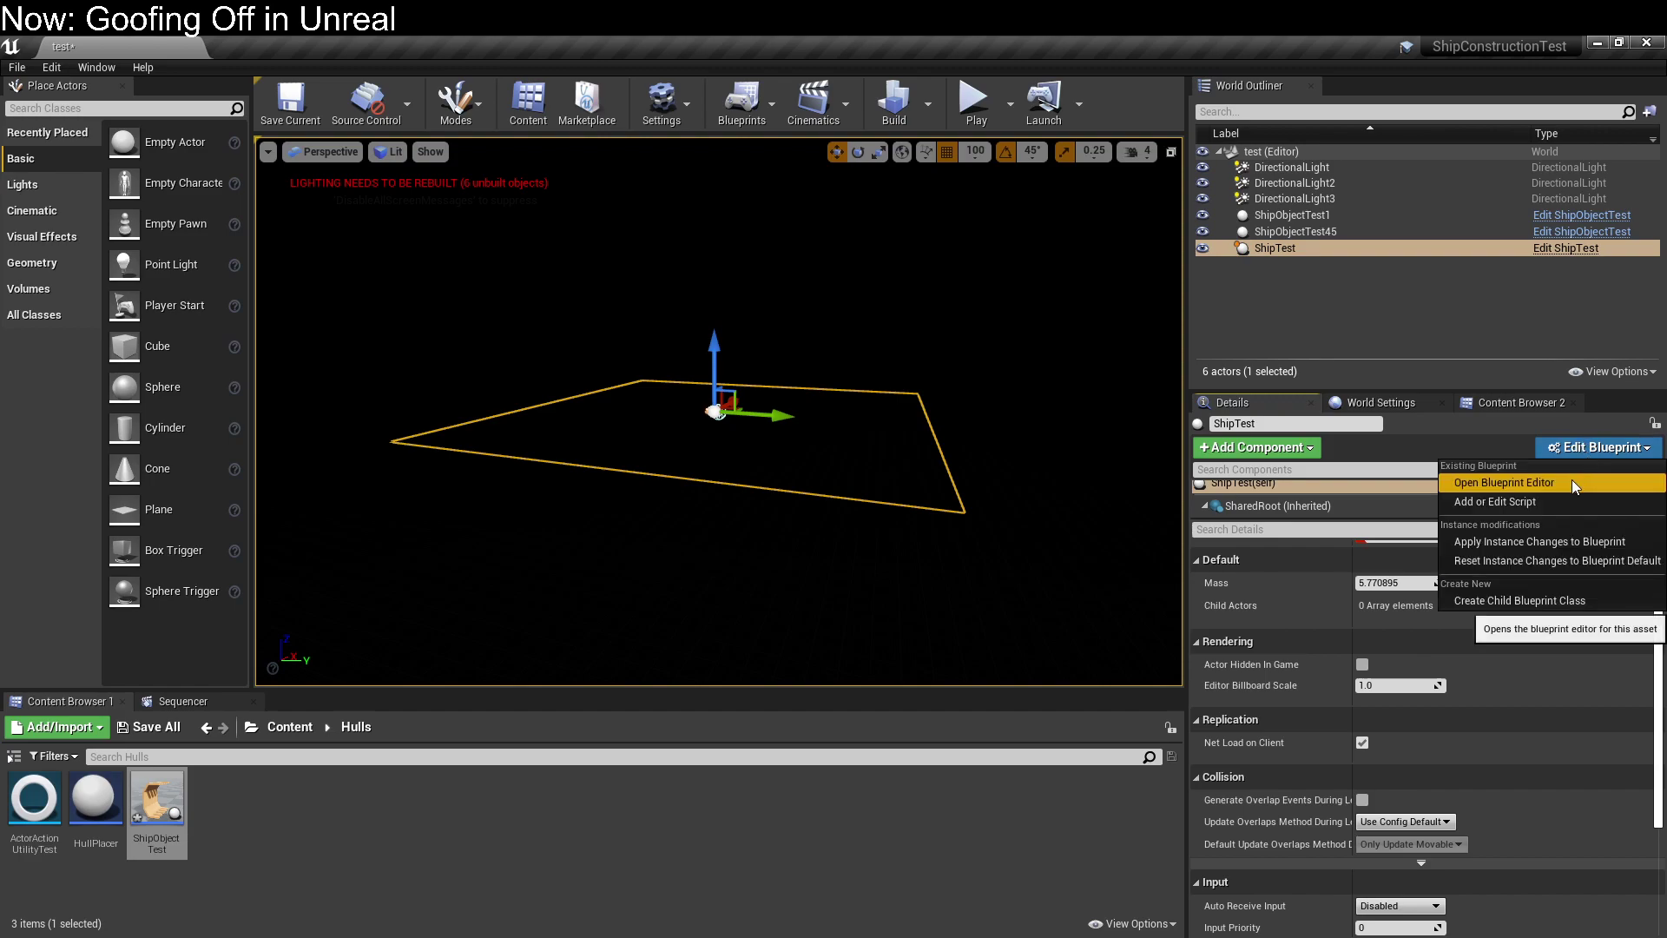
{"action": "left_click", "coordinate": [1572, 480]}
{"action": "scroll", "coordinate": [934, 408], "scroll_direction": "down", "scroll_amount": 6}
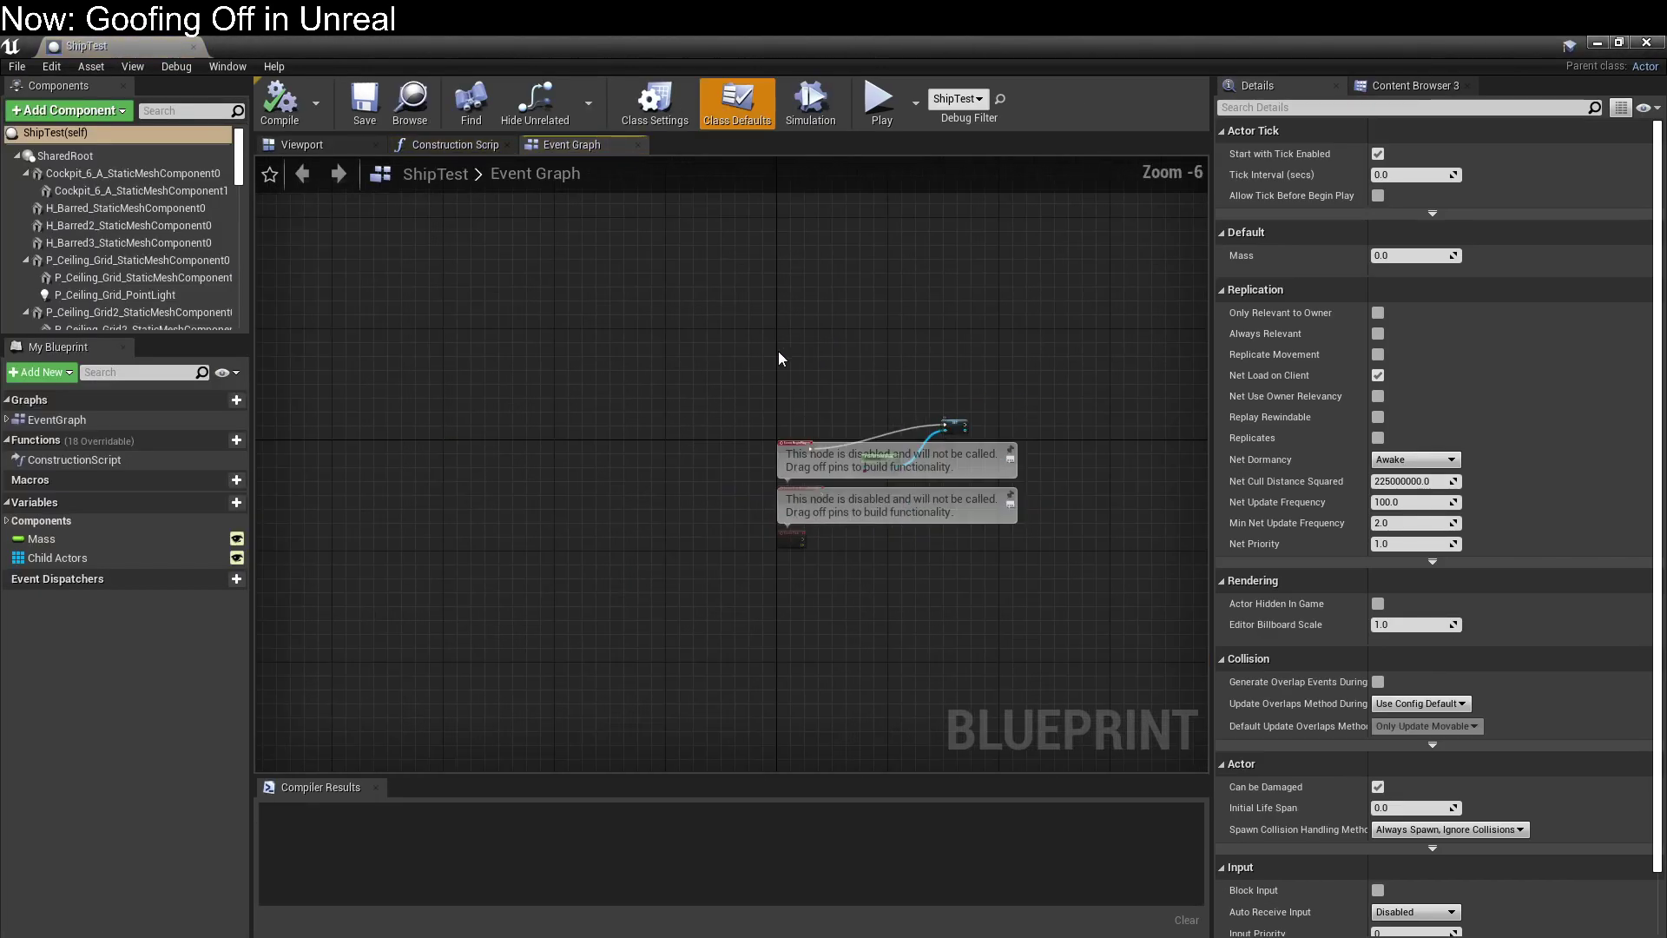
{"action": "left_click", "coordinate": [314, 148]}
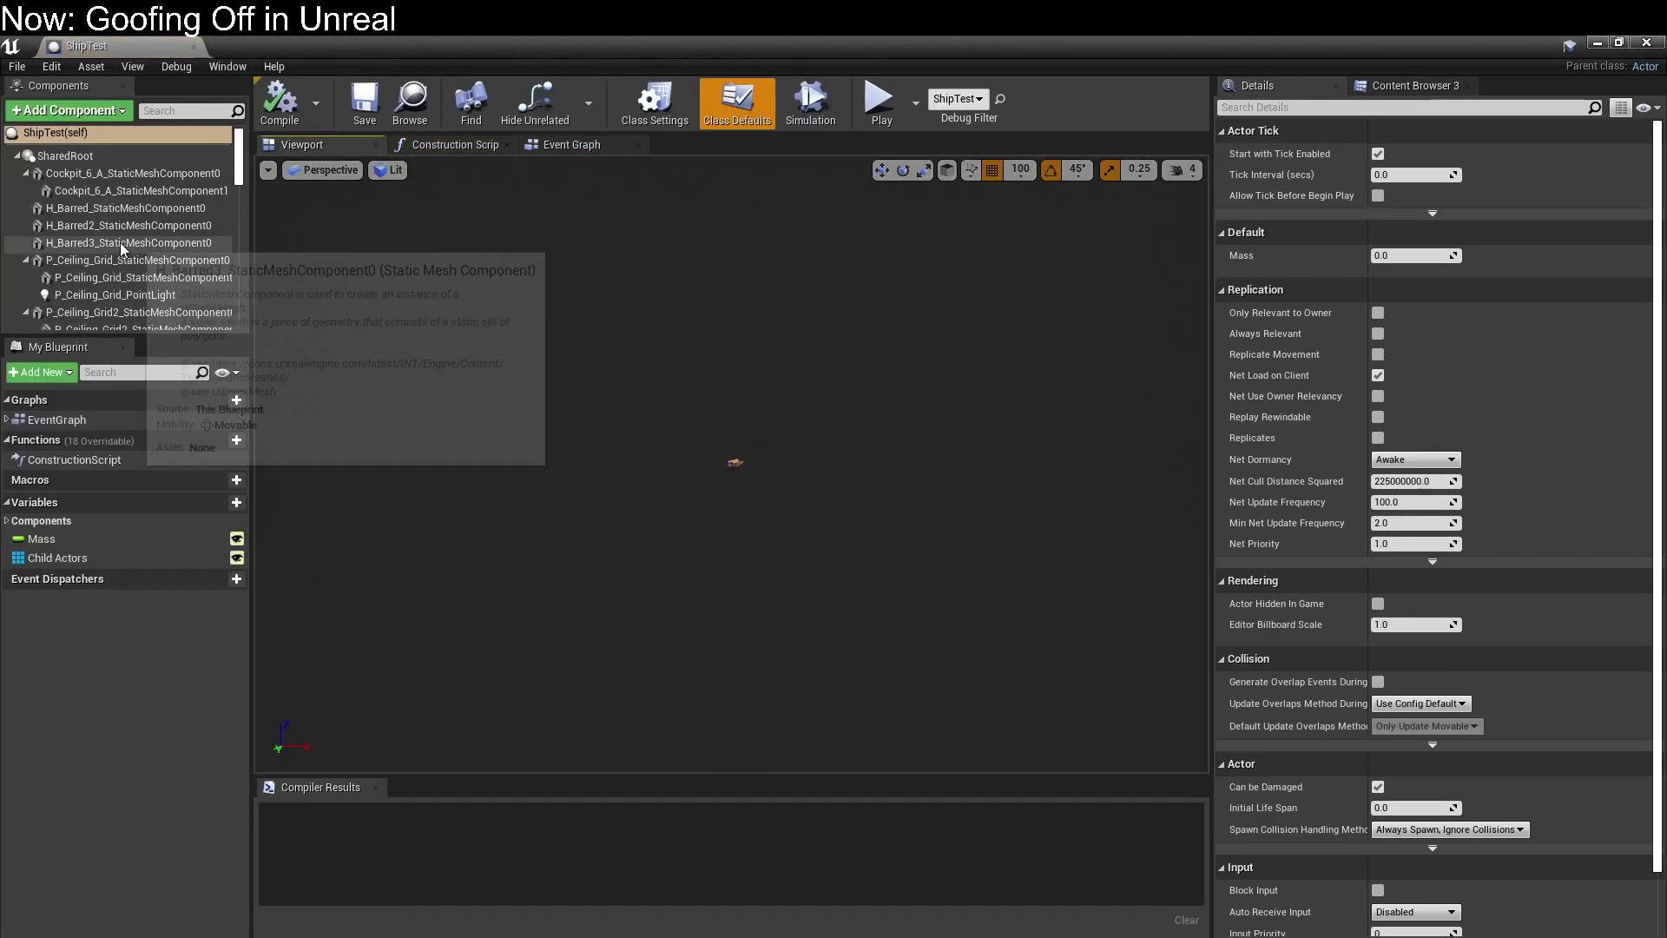
Collapse the Cockpit_6_A and all P_Ceiling_Grid component groups in ShipTest's component hierarchy.
{"action": "left_click", "coordinate": [27, 173]}
{"action": "left_click", "coordinate": [25, 243]}
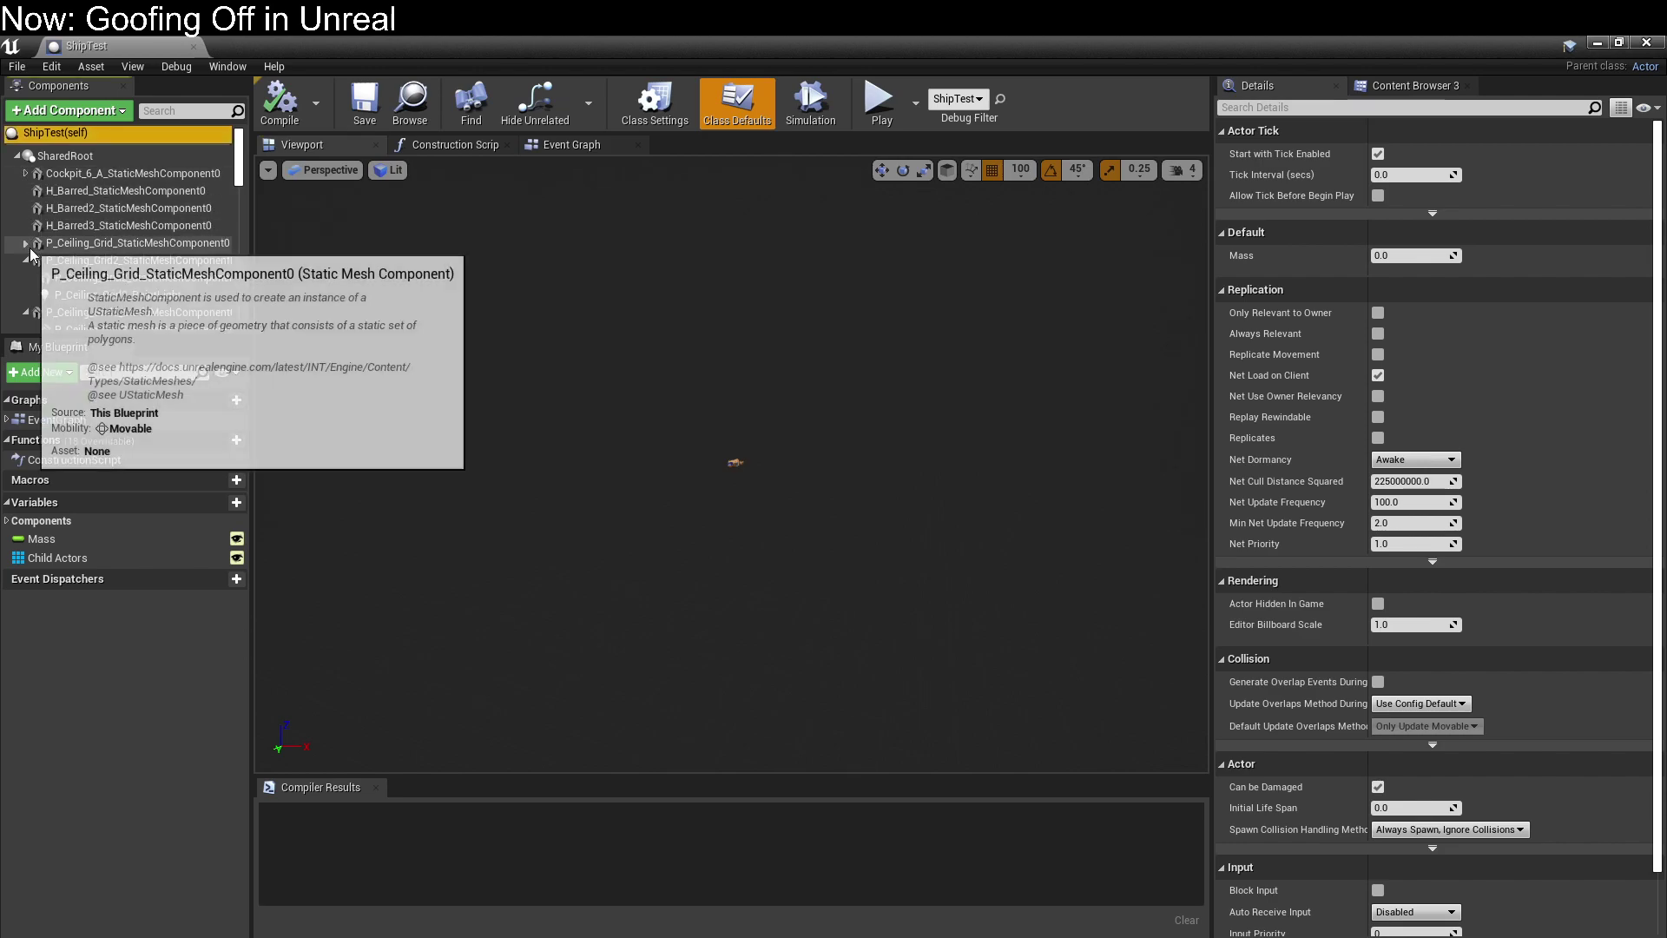
{"action": "left_click", "coordinate": [25, 261]}
{"action": "left_click", "coordinate": [26, 277]}
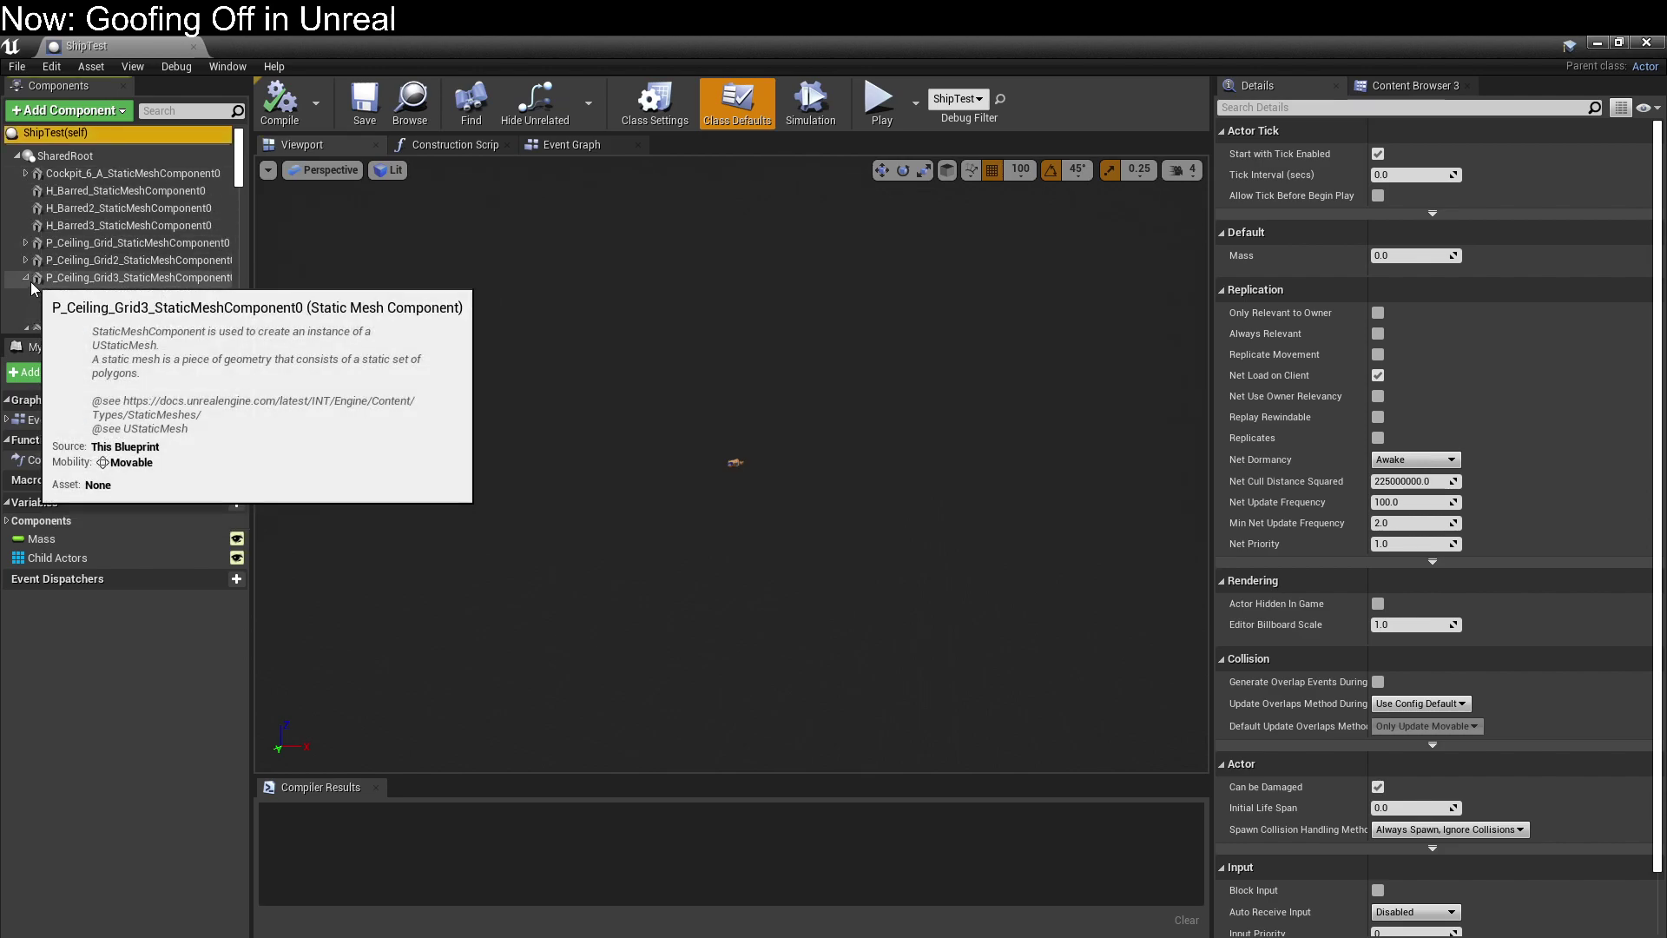
{"action": "double_click", "coordinate": [29, 297]}
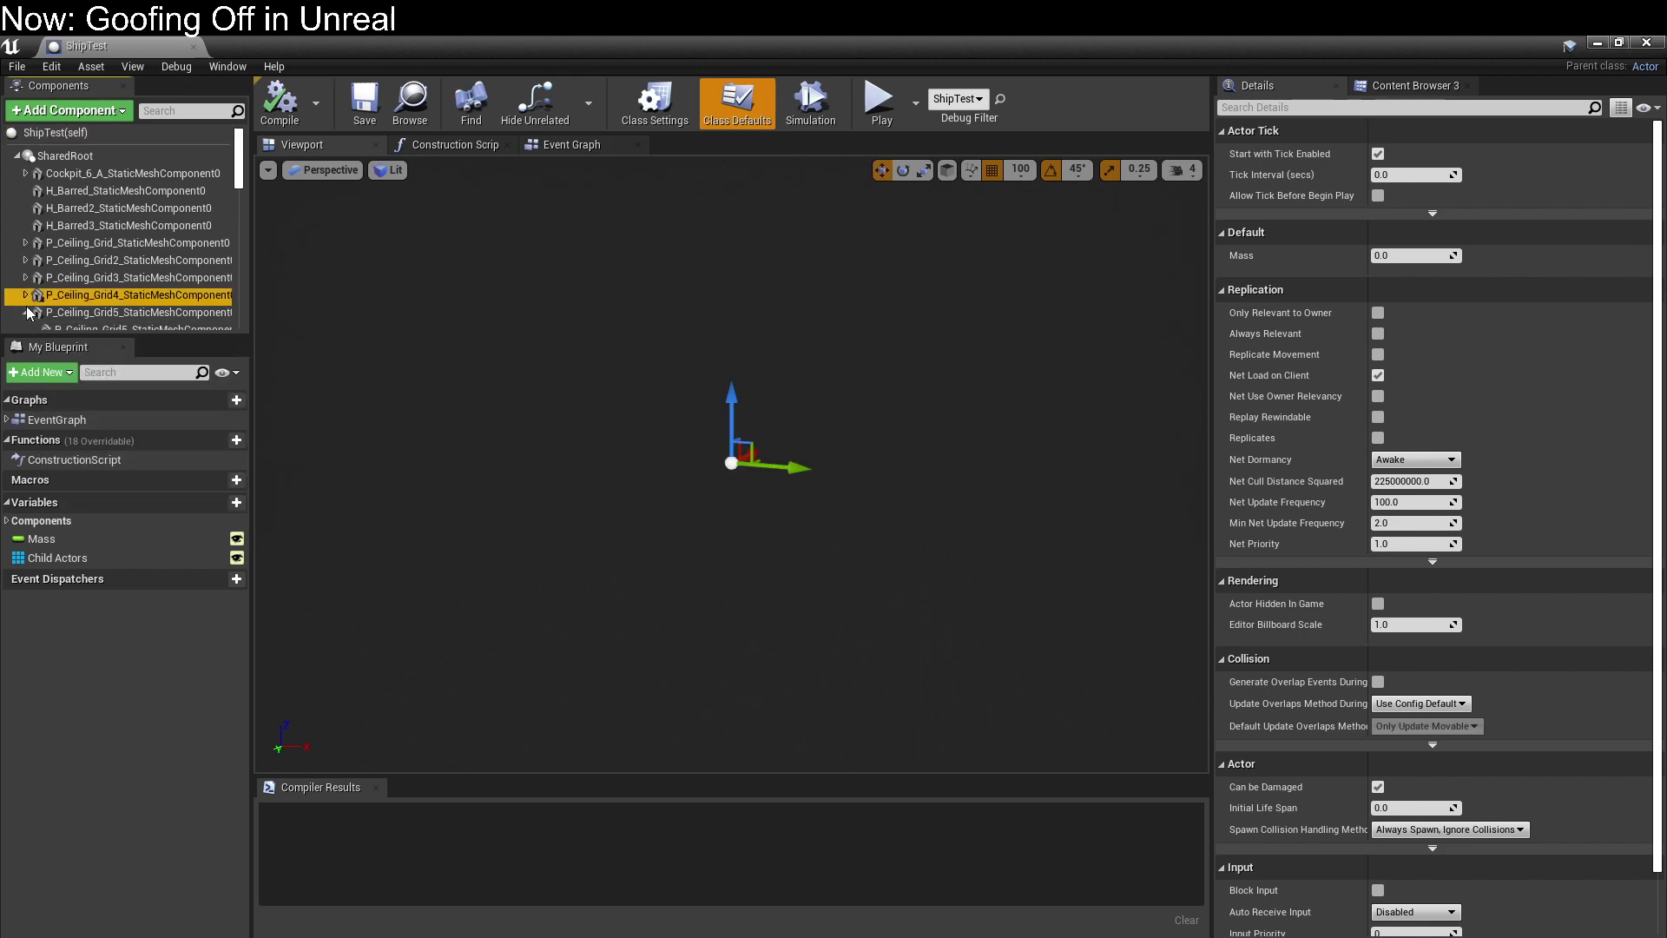
{"action": "scroll", "coordinate": [52, 326], "scroll_direction": "down", "scroll_amount": 2}
{"action": "scroll", "coordinate": [52, 326], "scroll_direction": "down", "scroll_amount": 2}
{"action": "left_click", "coordinate": [25, 219]}
Cut Plane_StaticMeshComponent0 out of the ShipTest blueprint, and save and compile the blueprint.
{"action": "left_click", "coordinate": [35, 237]}
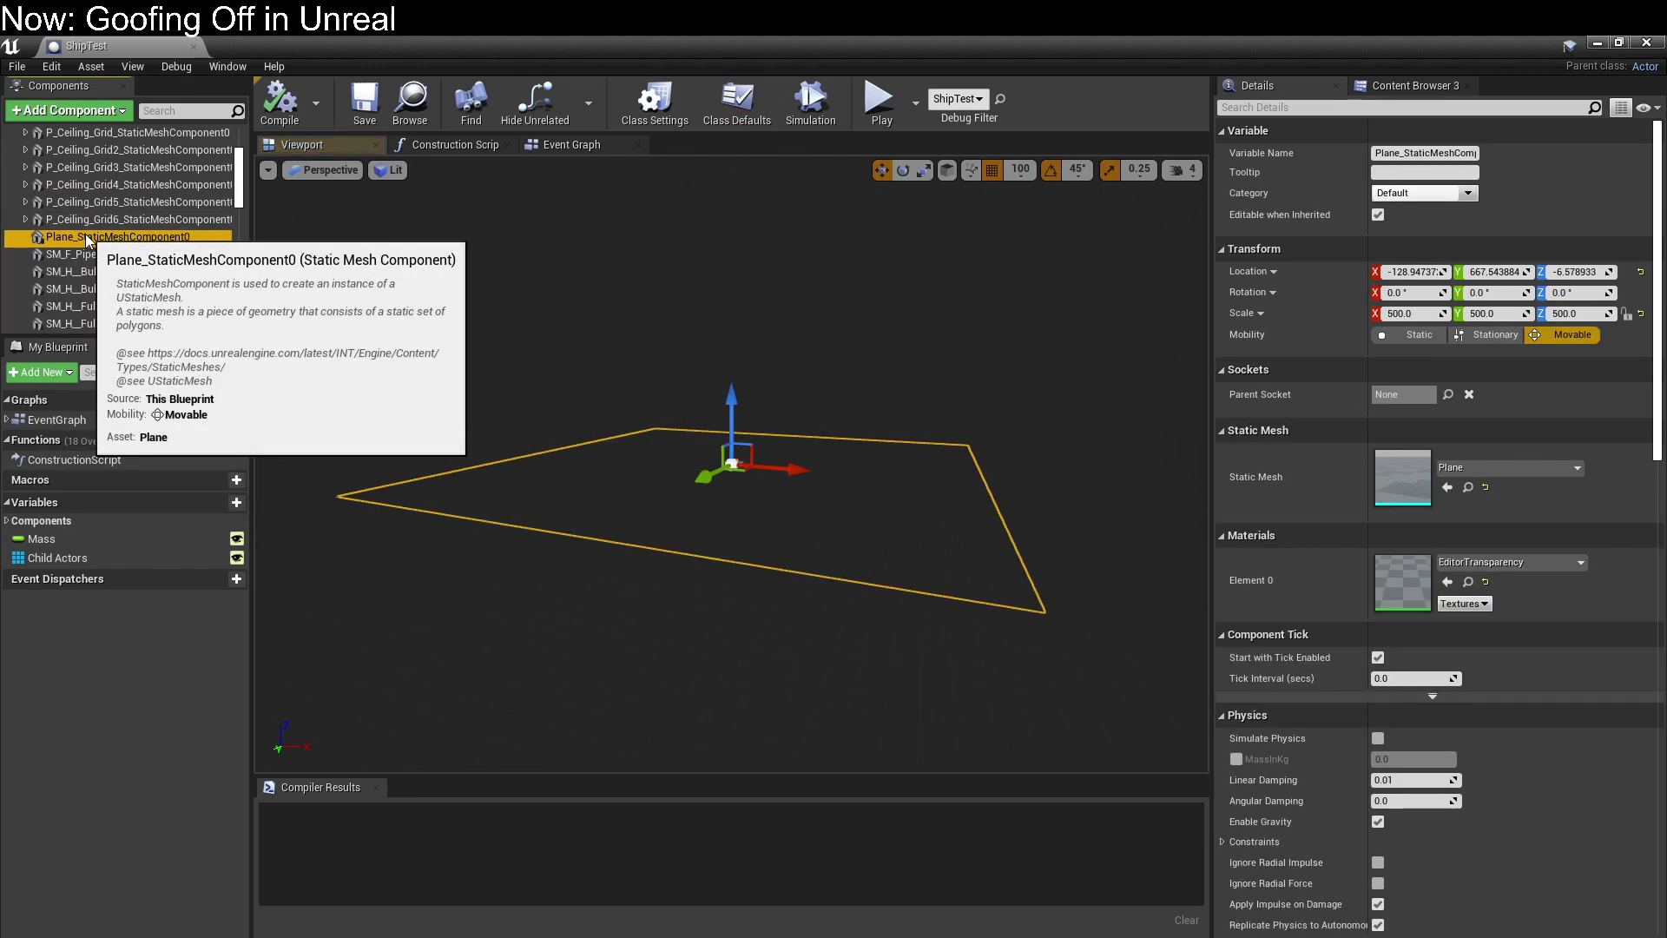
{"action": "right_click", "coordinate": [170, 237]}
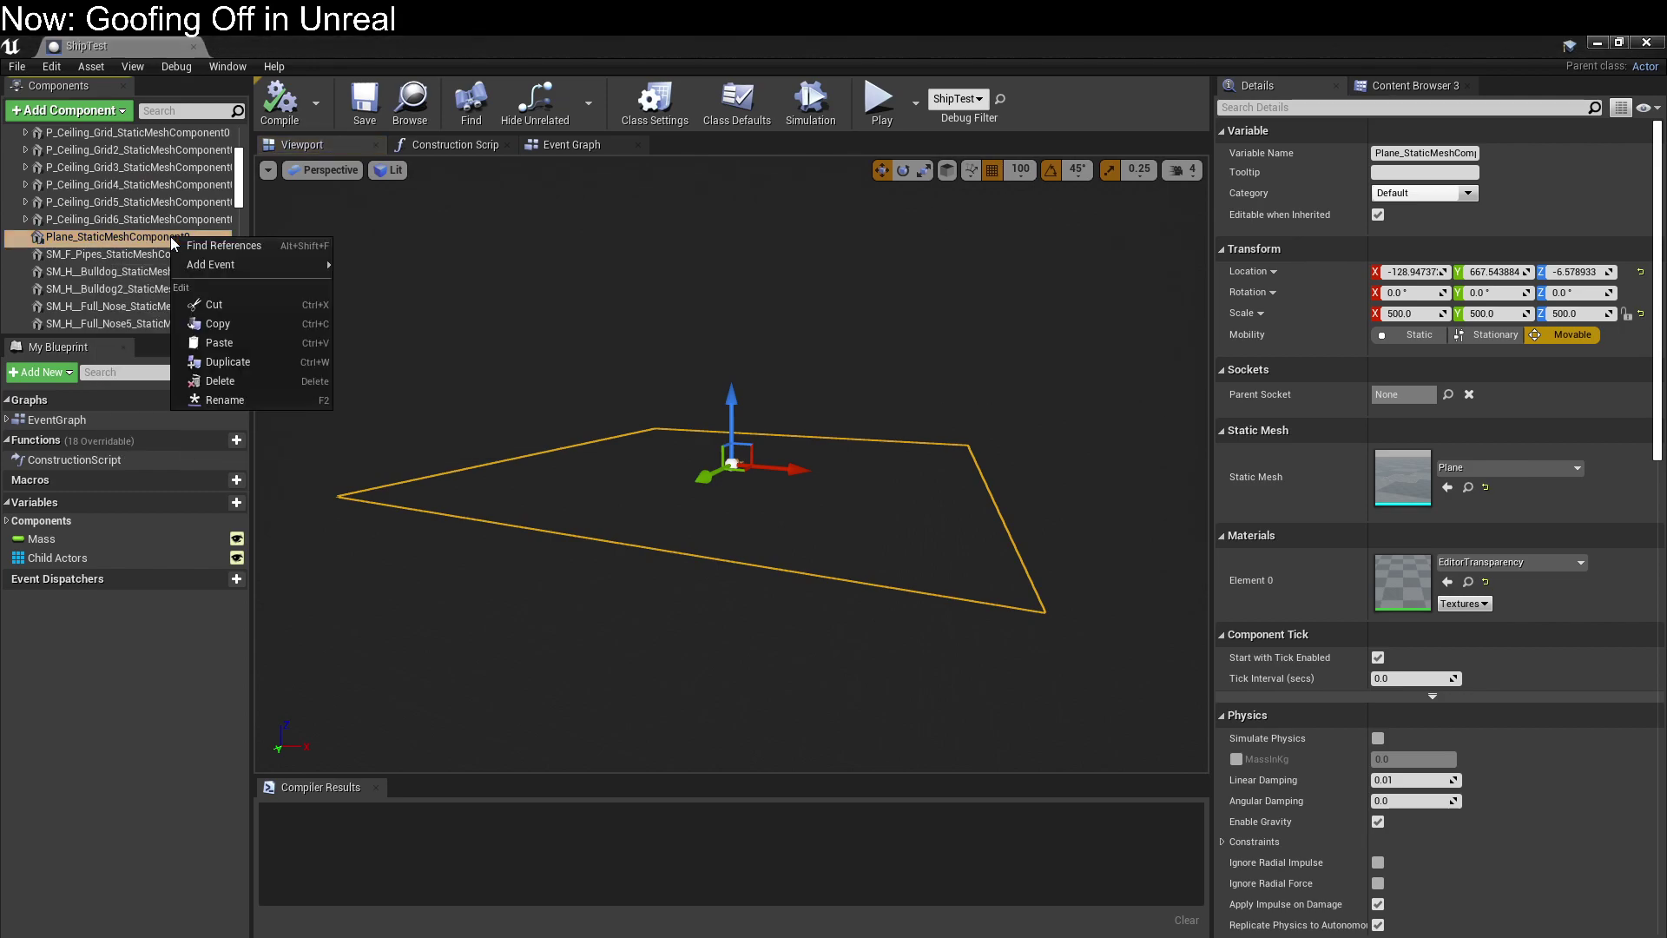
{"action": "mouse_move", "coordinate": [200, 269]}
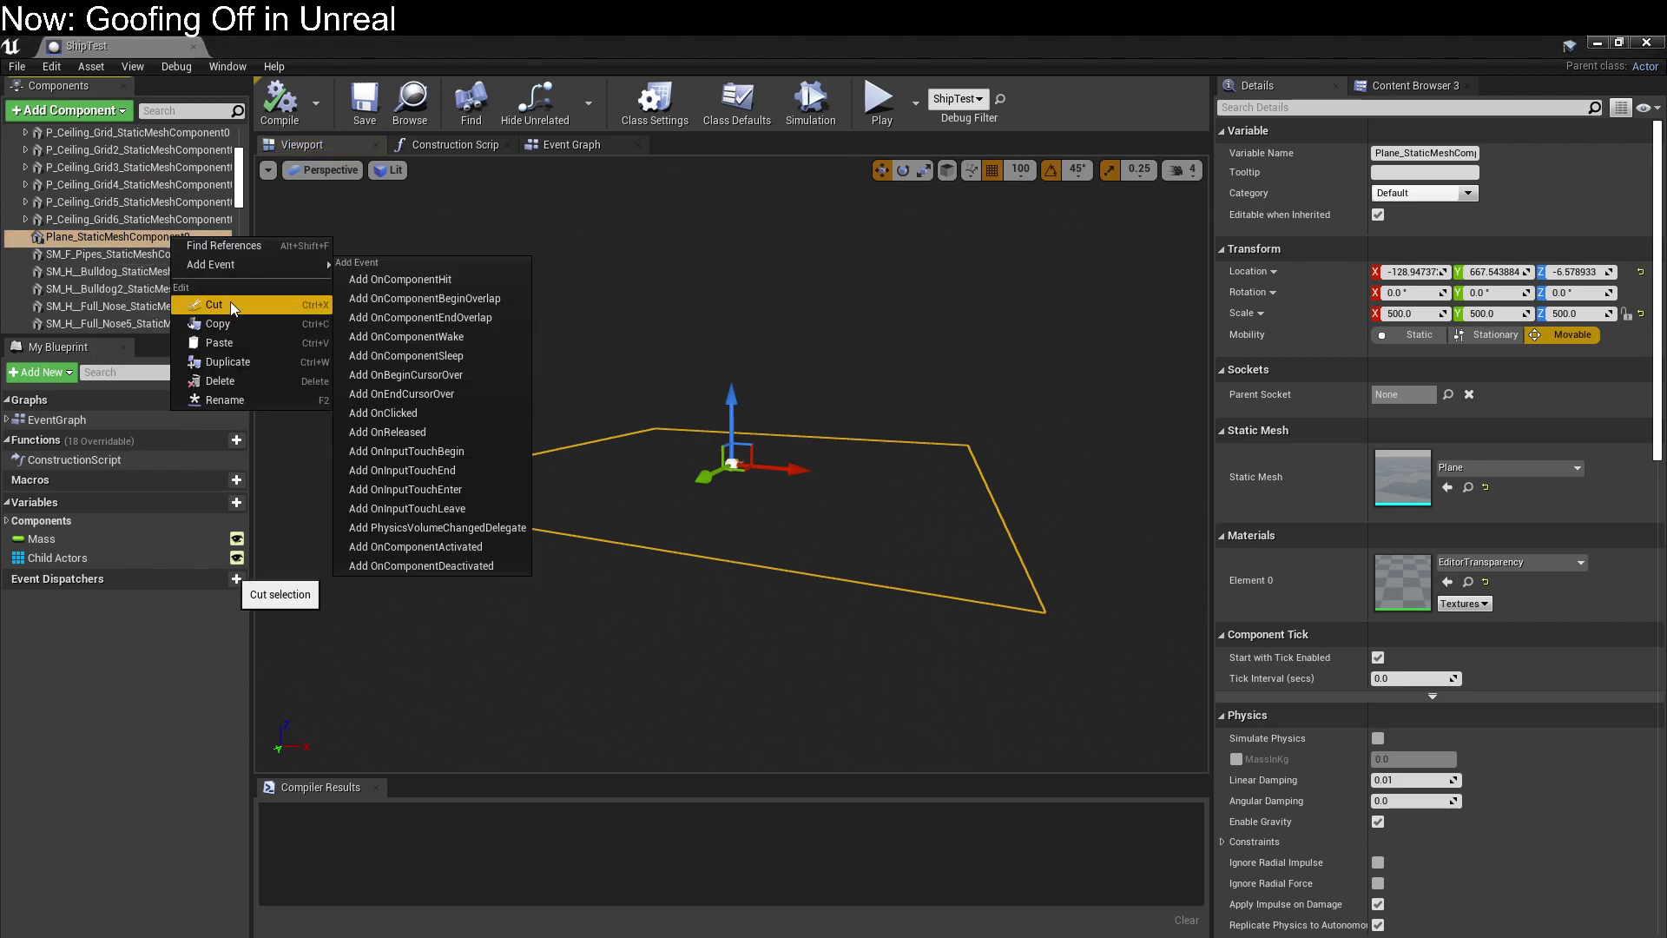
{"action": "left_click", "coordinate": [231, 301]}
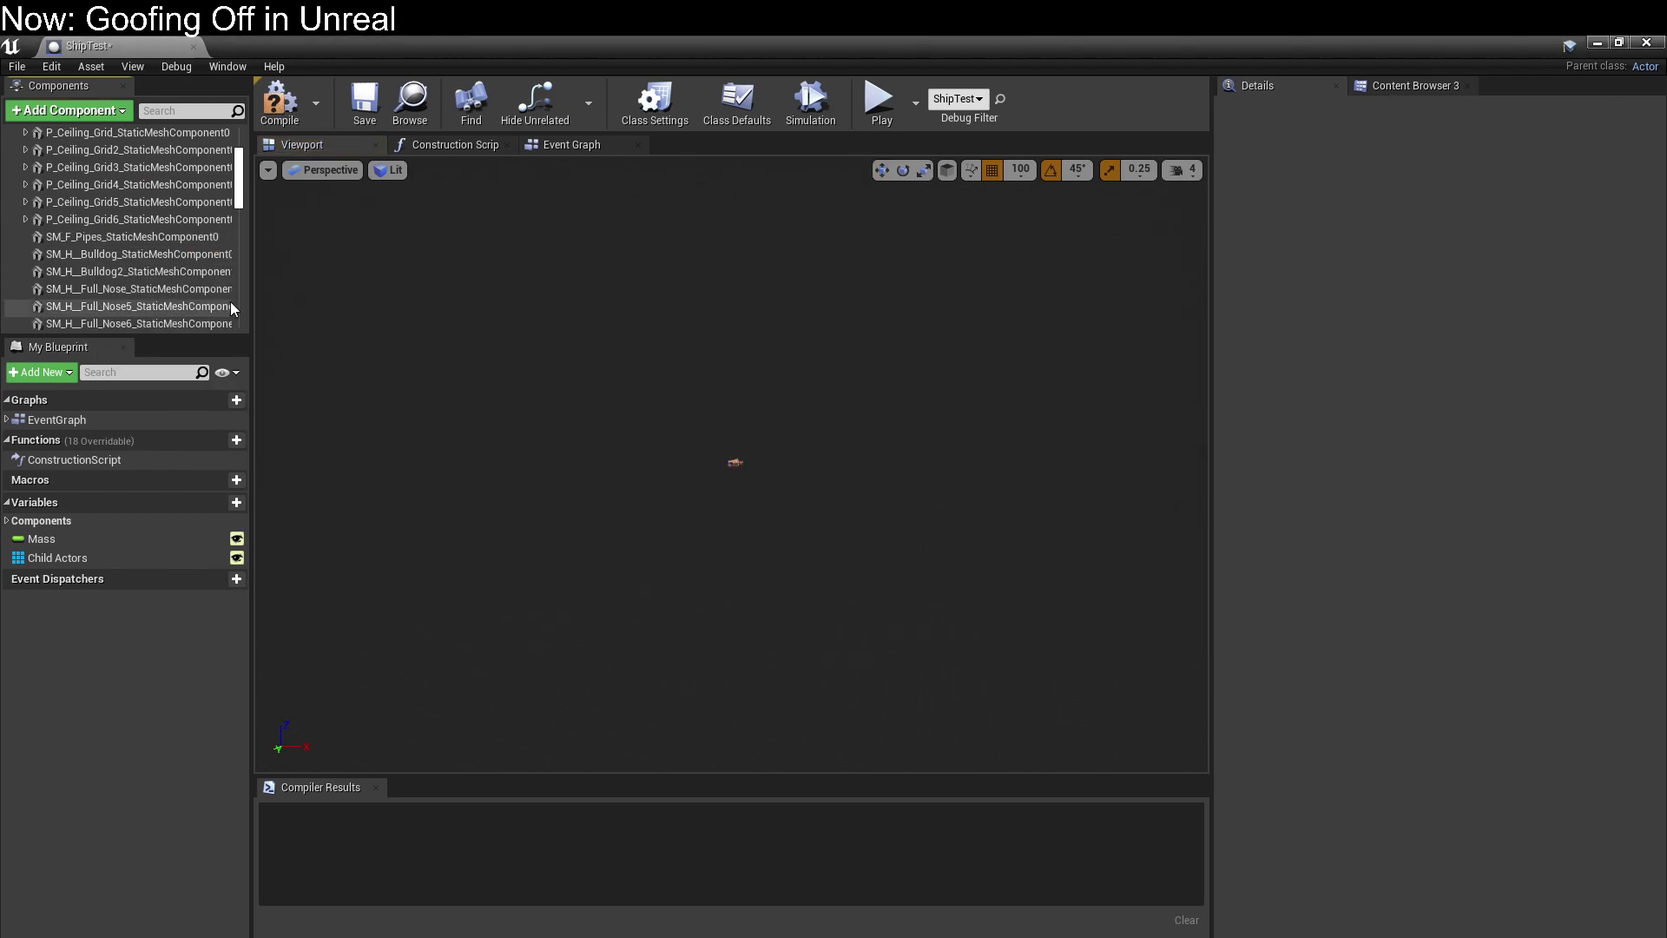
{"action": "left_click", "coordinate": [365, 100]}
{"action": "left_click", "coordinate": [280, 101]}
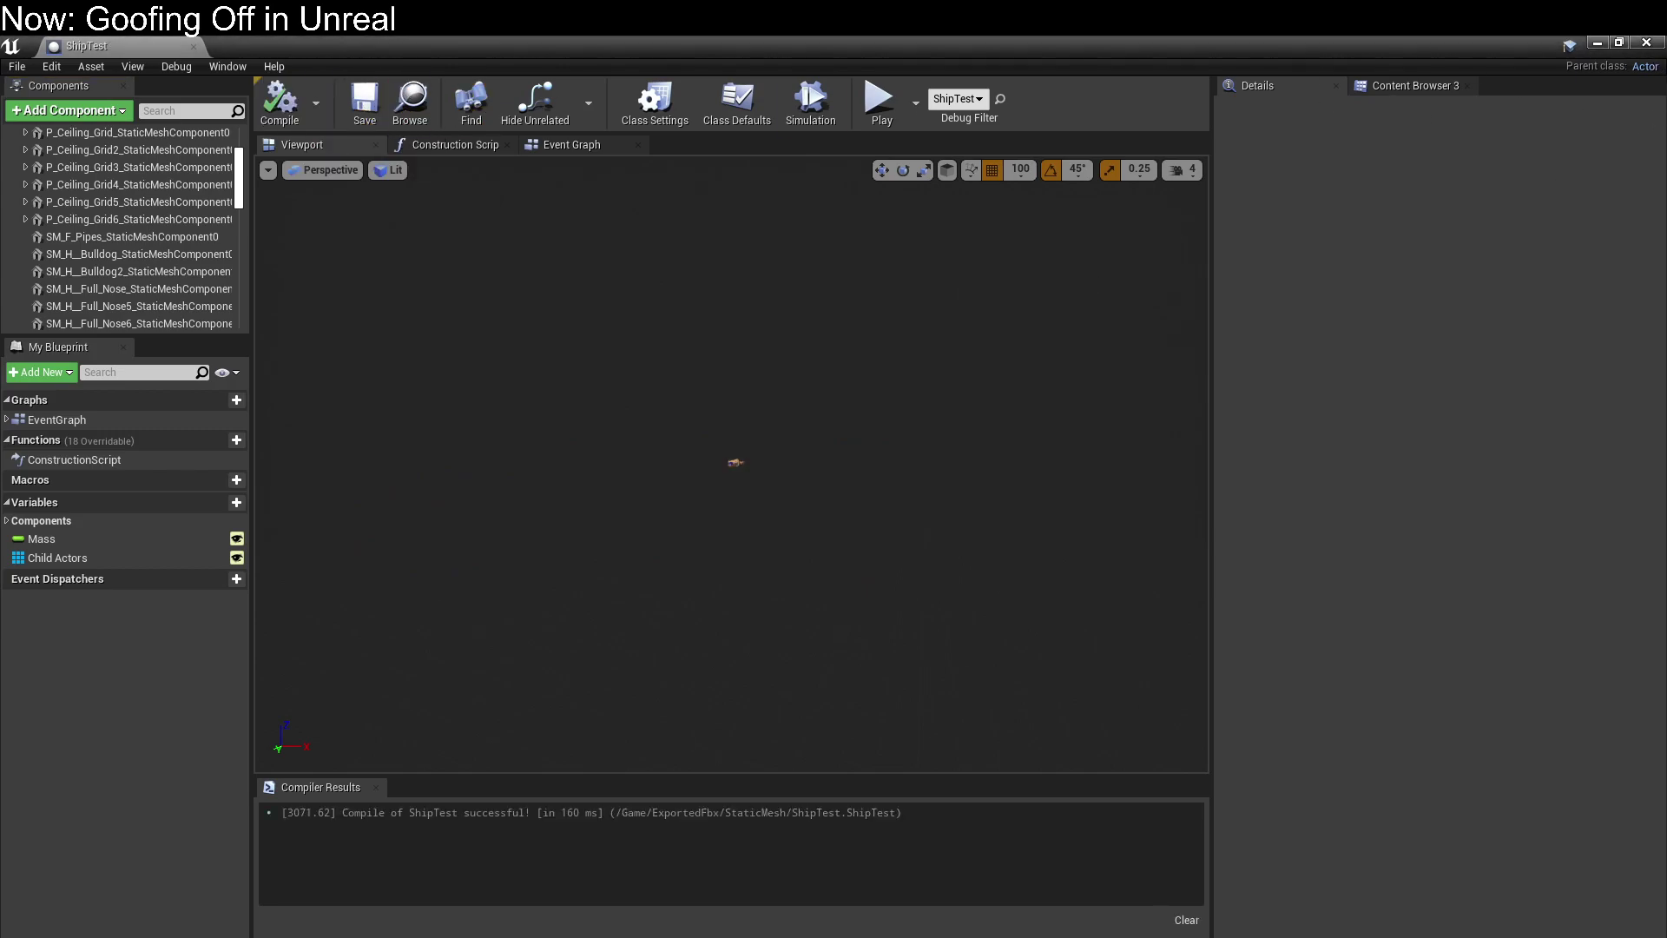
Close the ShipTest blueprint and clear the actor selection in the level.
{"action": "left_click", "coordinate": [1646, 43]}
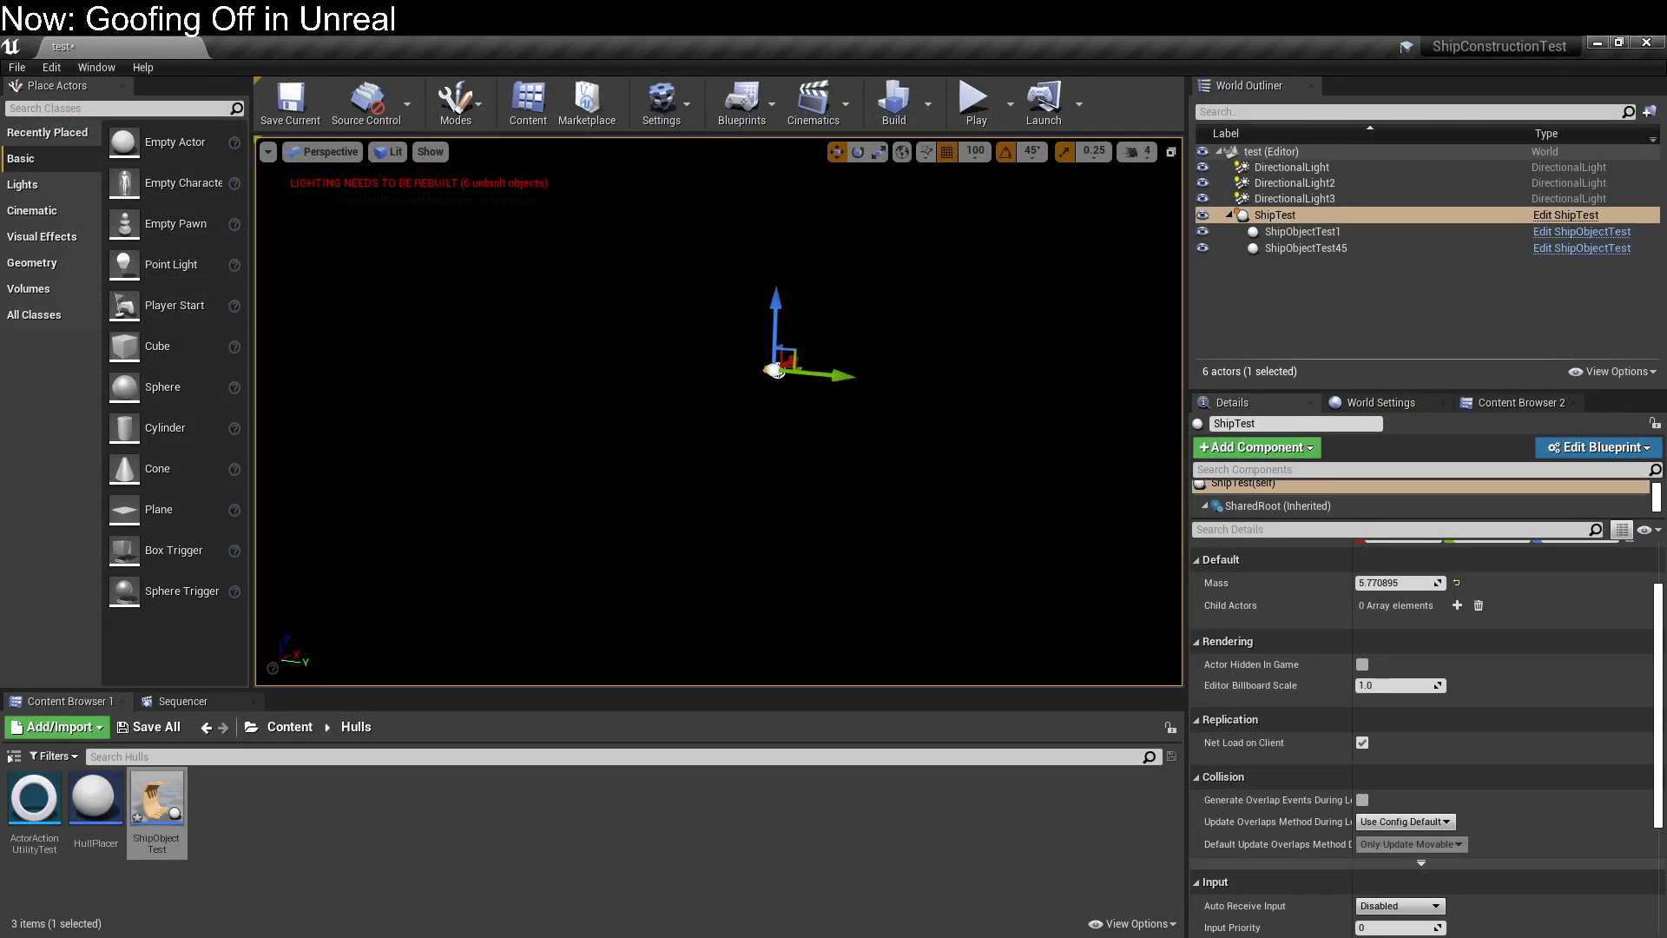
{"action": "left_click", "coordinate": [982, 409]}
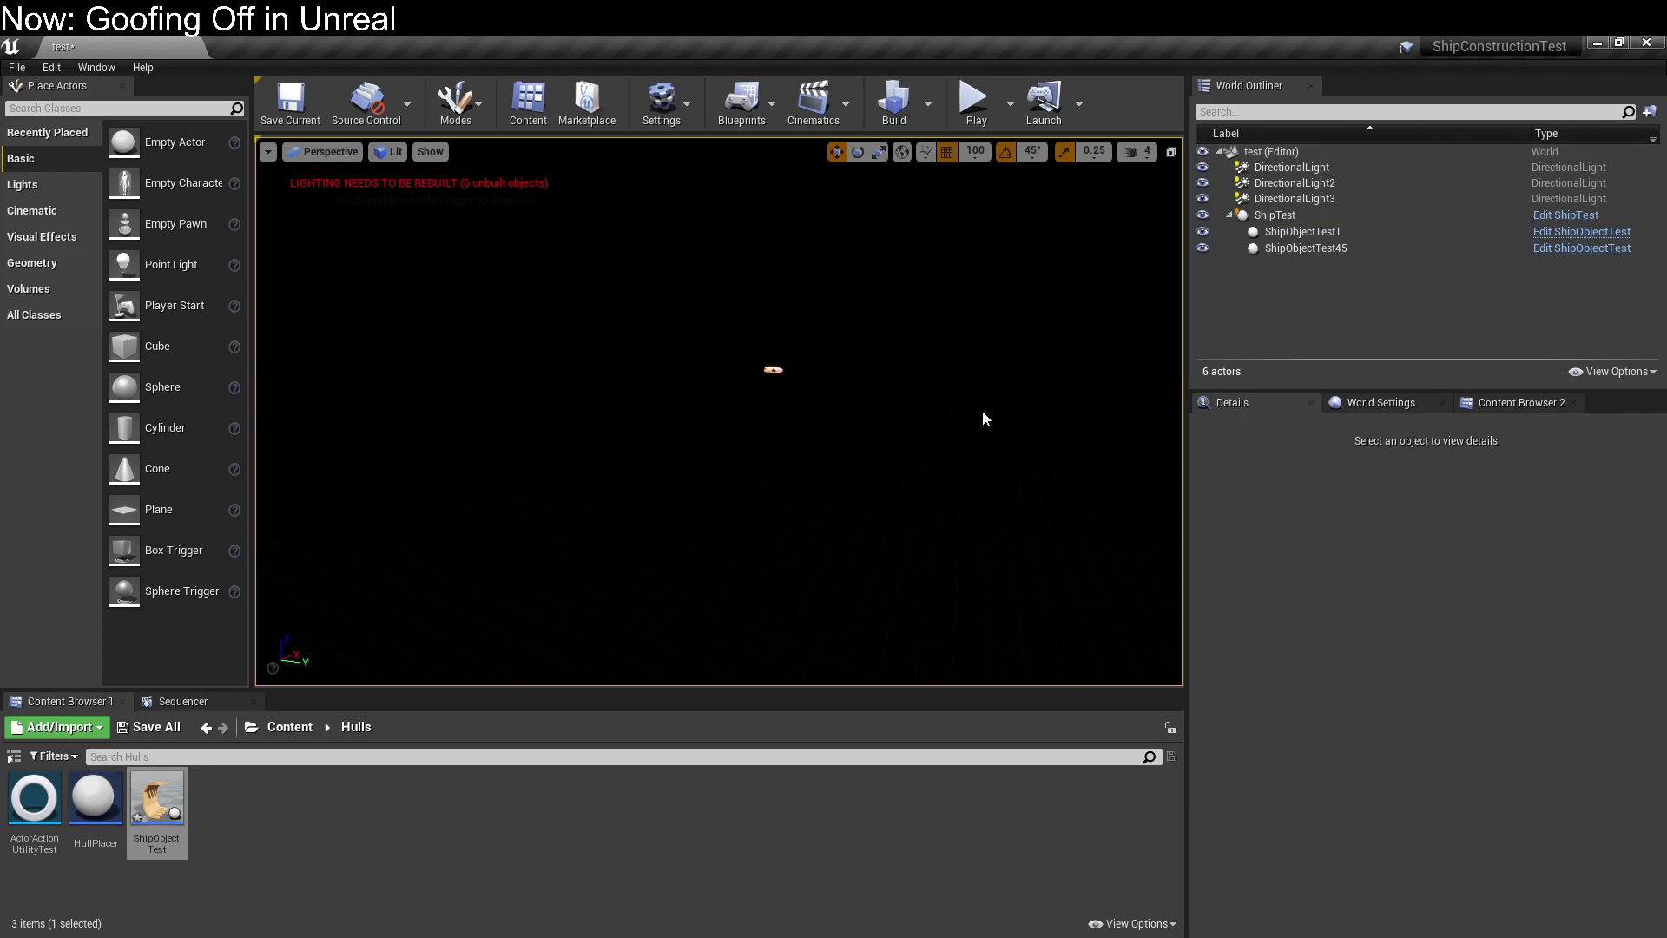
{"action": "right_click", "coordinate": [903, 415]}
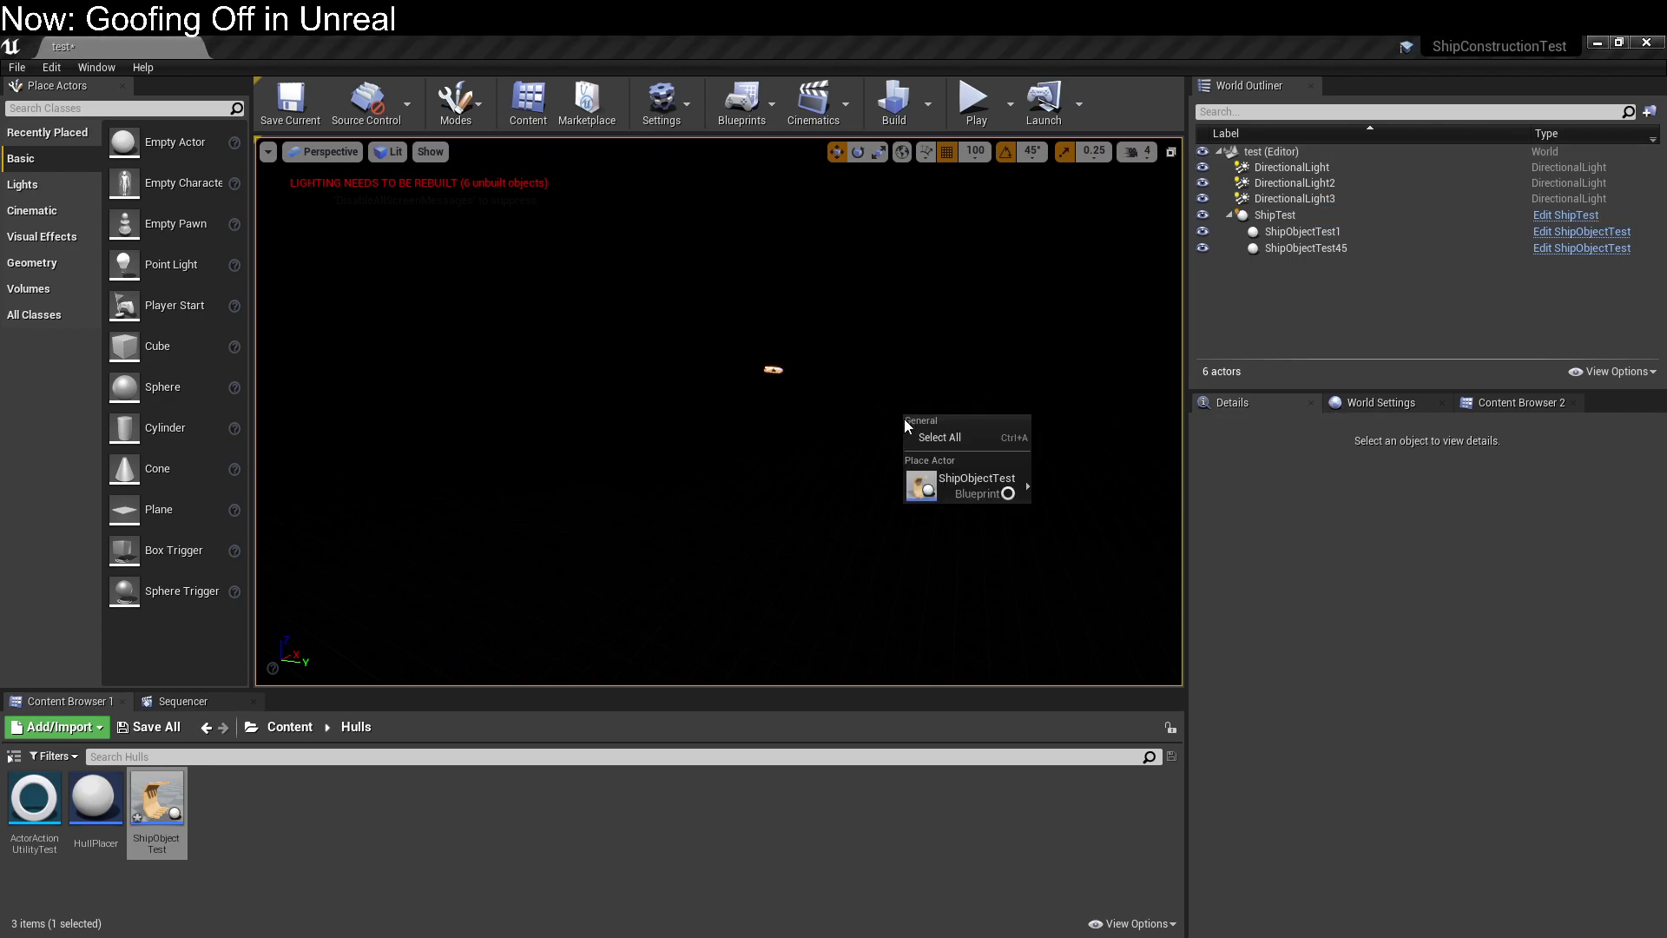
{"action": "mouse_move", "coordinate": [926, 486]}
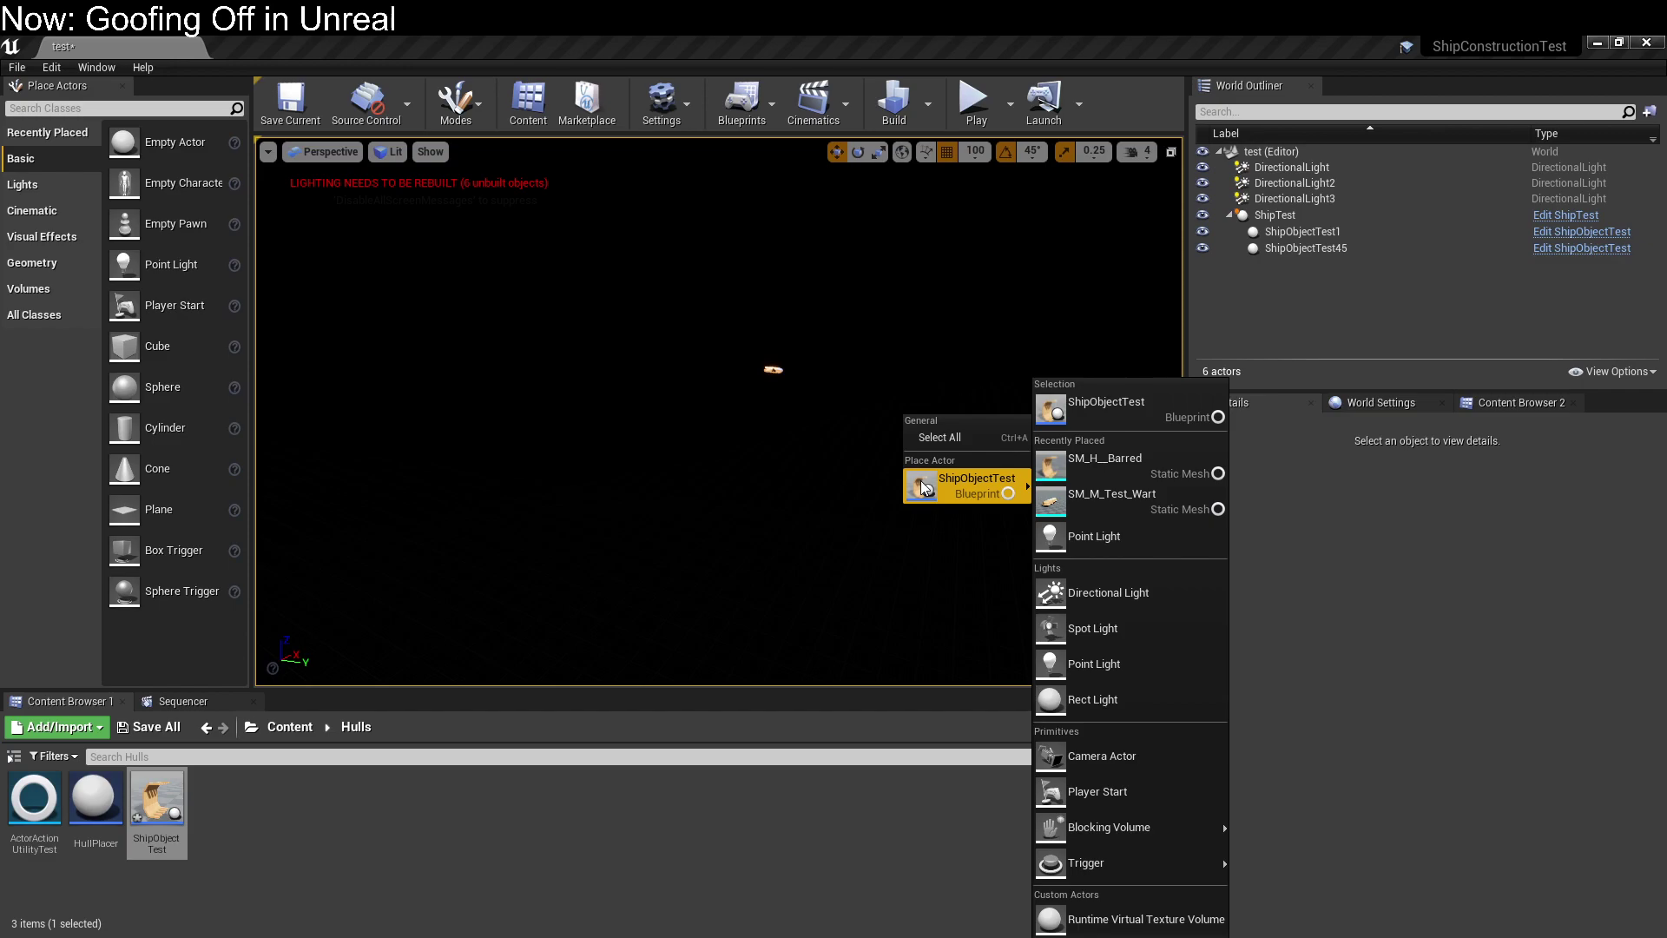
{"action": "left_click", "coordinate": [922, 295]}
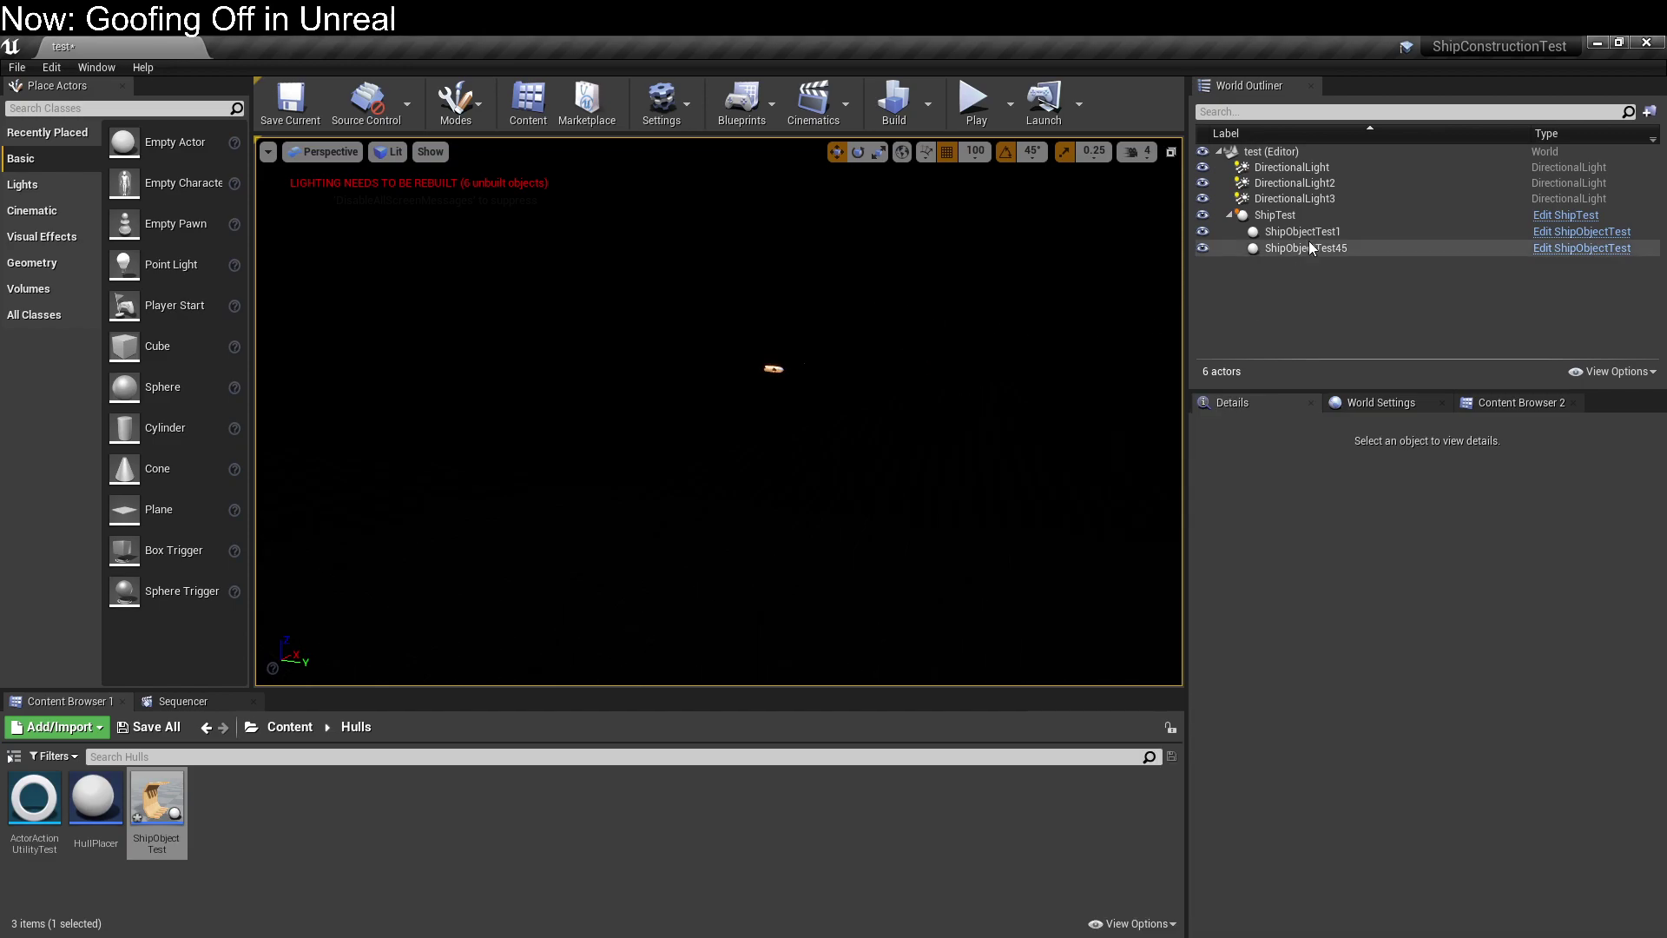
Frame the ShipTest actor in the level viewport and inspect it, toggling the visibility of its child ShipObjectTest1 off and on.
{"action": "double_click", "coordinate": [1277, 215]}
{"action": "left_click_drag", "start_coordinate": [883, 480], "coordinate": [145, 542], "text": "alt"}
{"action": "left_click_drag", "start_coordinate": [260, 538], "coordinate": [477, 496], "text": "alt"}
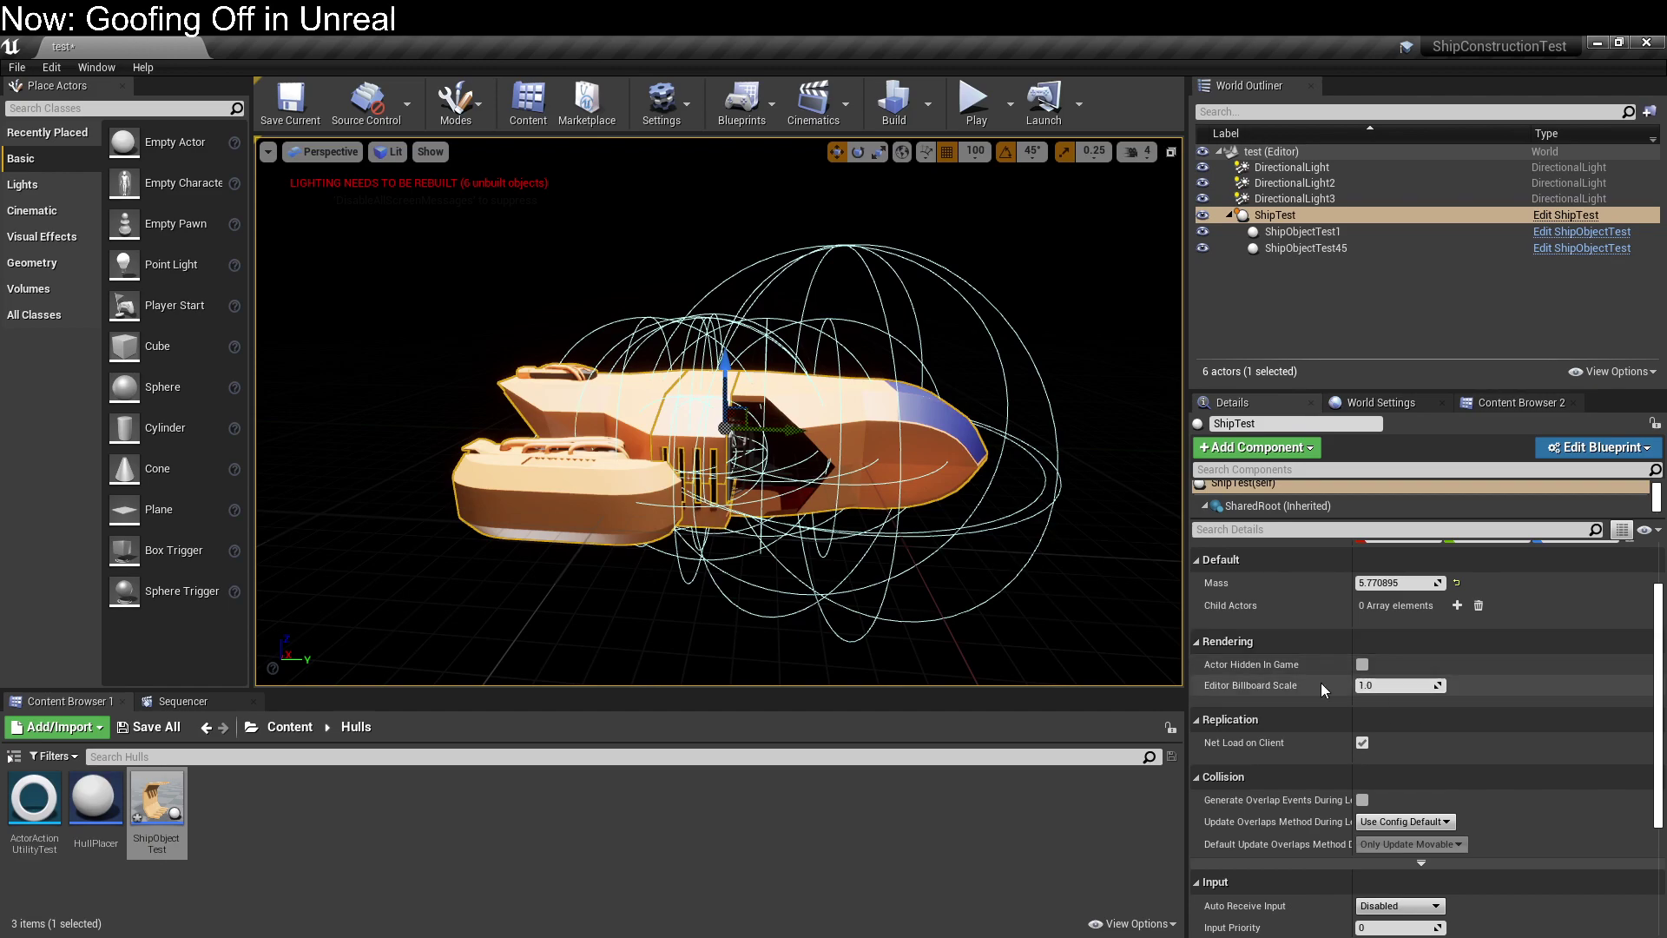
{"action": "scroll", "coordinate": [1295, 754], "scroll_direction": "up", "scroll_amount": 2}
{"action": "double_click", "coordinate": [1315, 238]}
{"action": "right_click", "coordinate": [1311, 224]}
{"action": "key", "text": "Escape"}
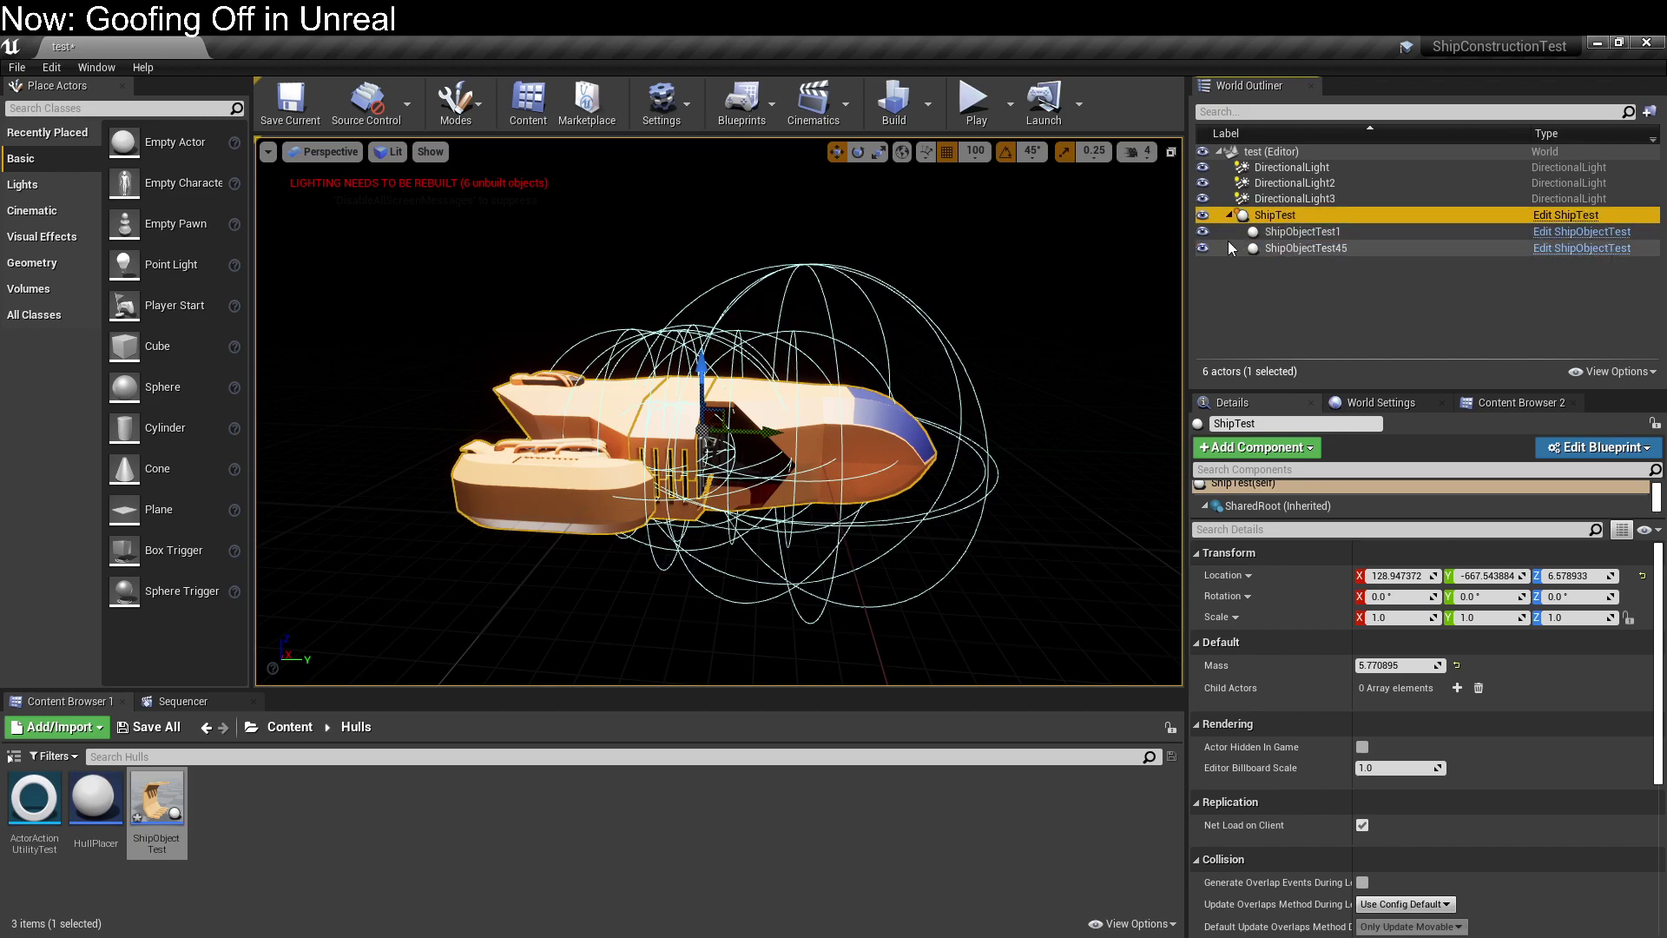
{"action": "left_click", "coordinate": [1204, 232]}
{"action": "left_click", "coordinate": [1203, 232]}
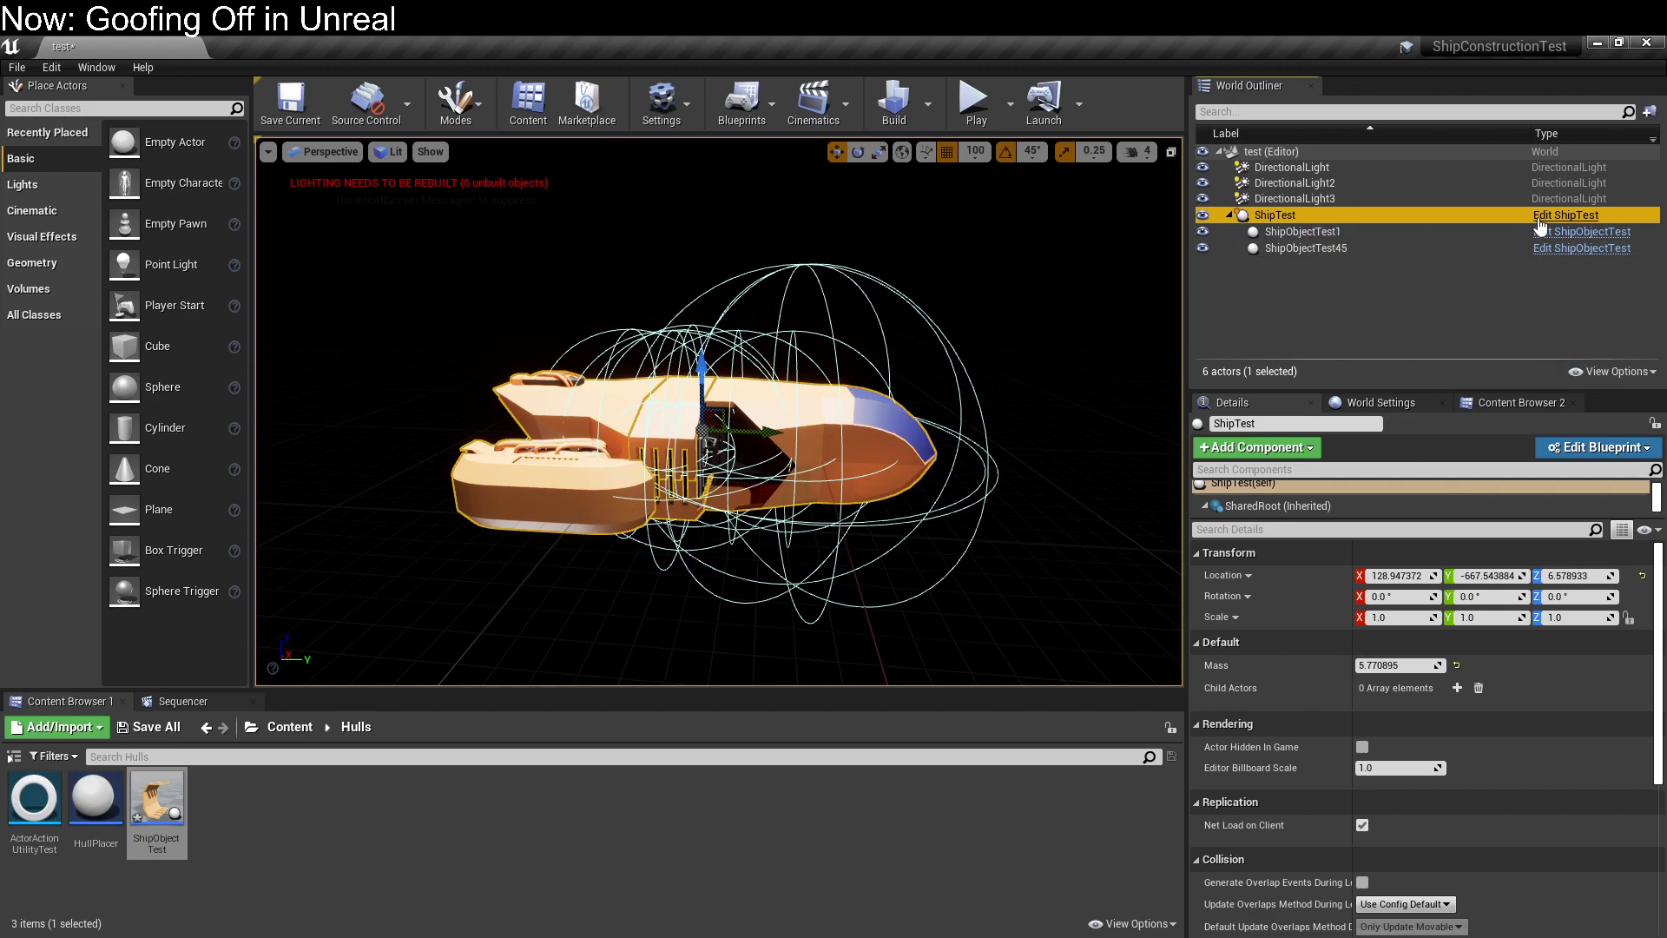
Test-play the level, check how the ShipObjectTest actors are attached, and read the attachment warnings in the message log.
{"action": "left_click", "coordinate": [962, 87]}
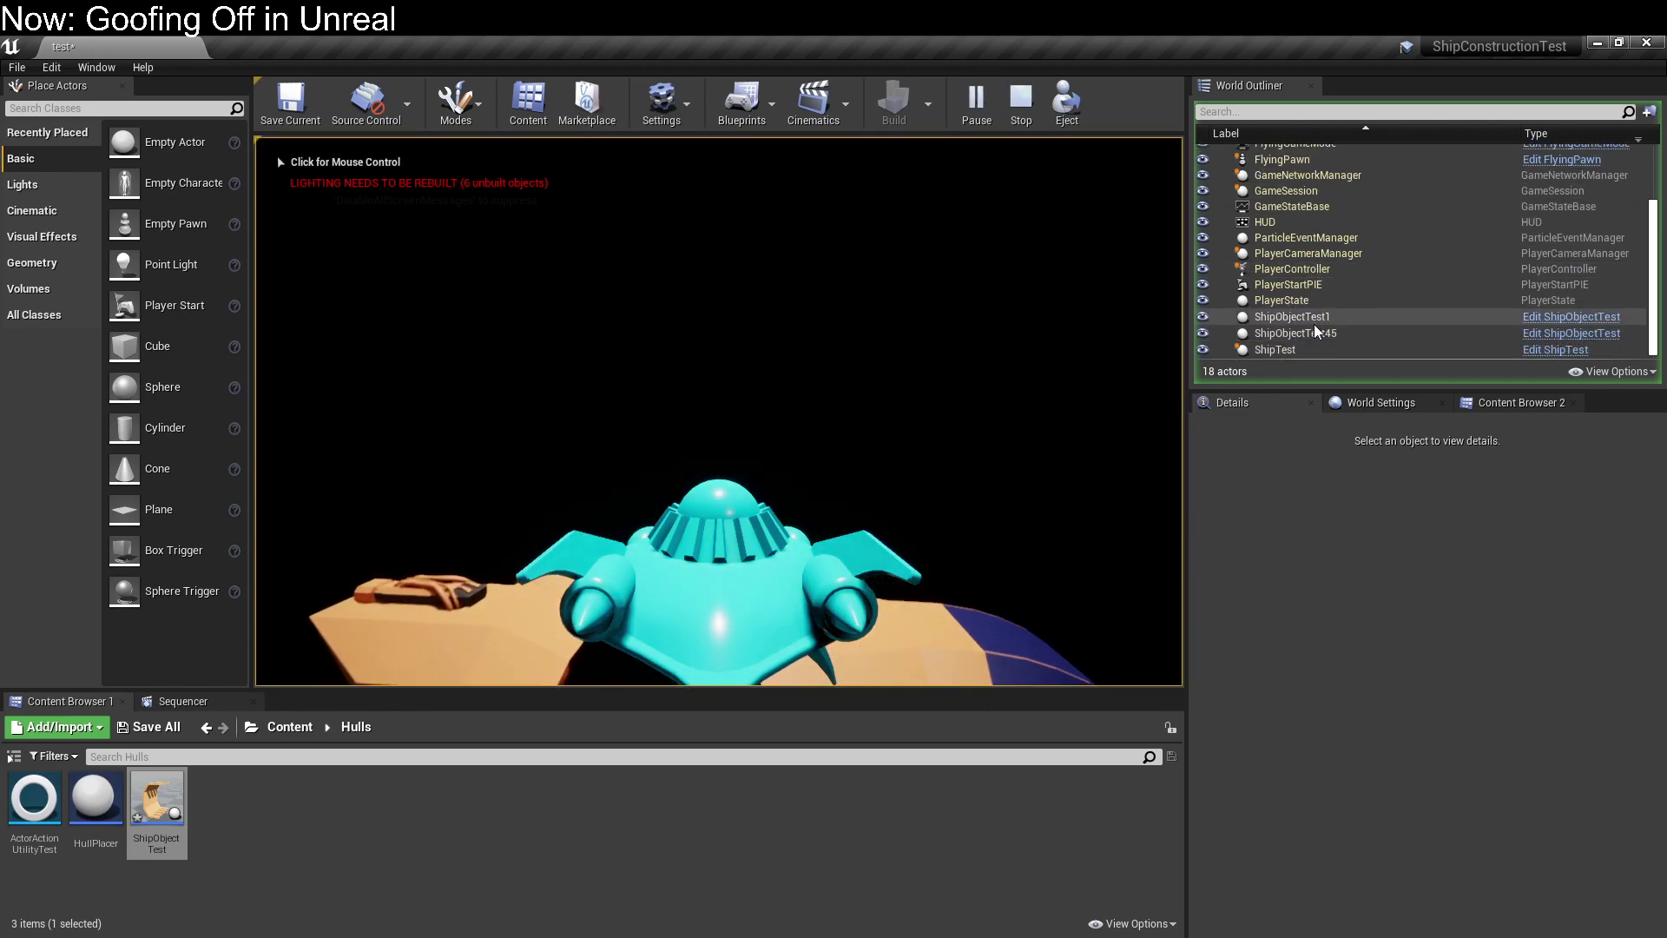
{"action": "left_click", "coordinate": [1022, 100]}
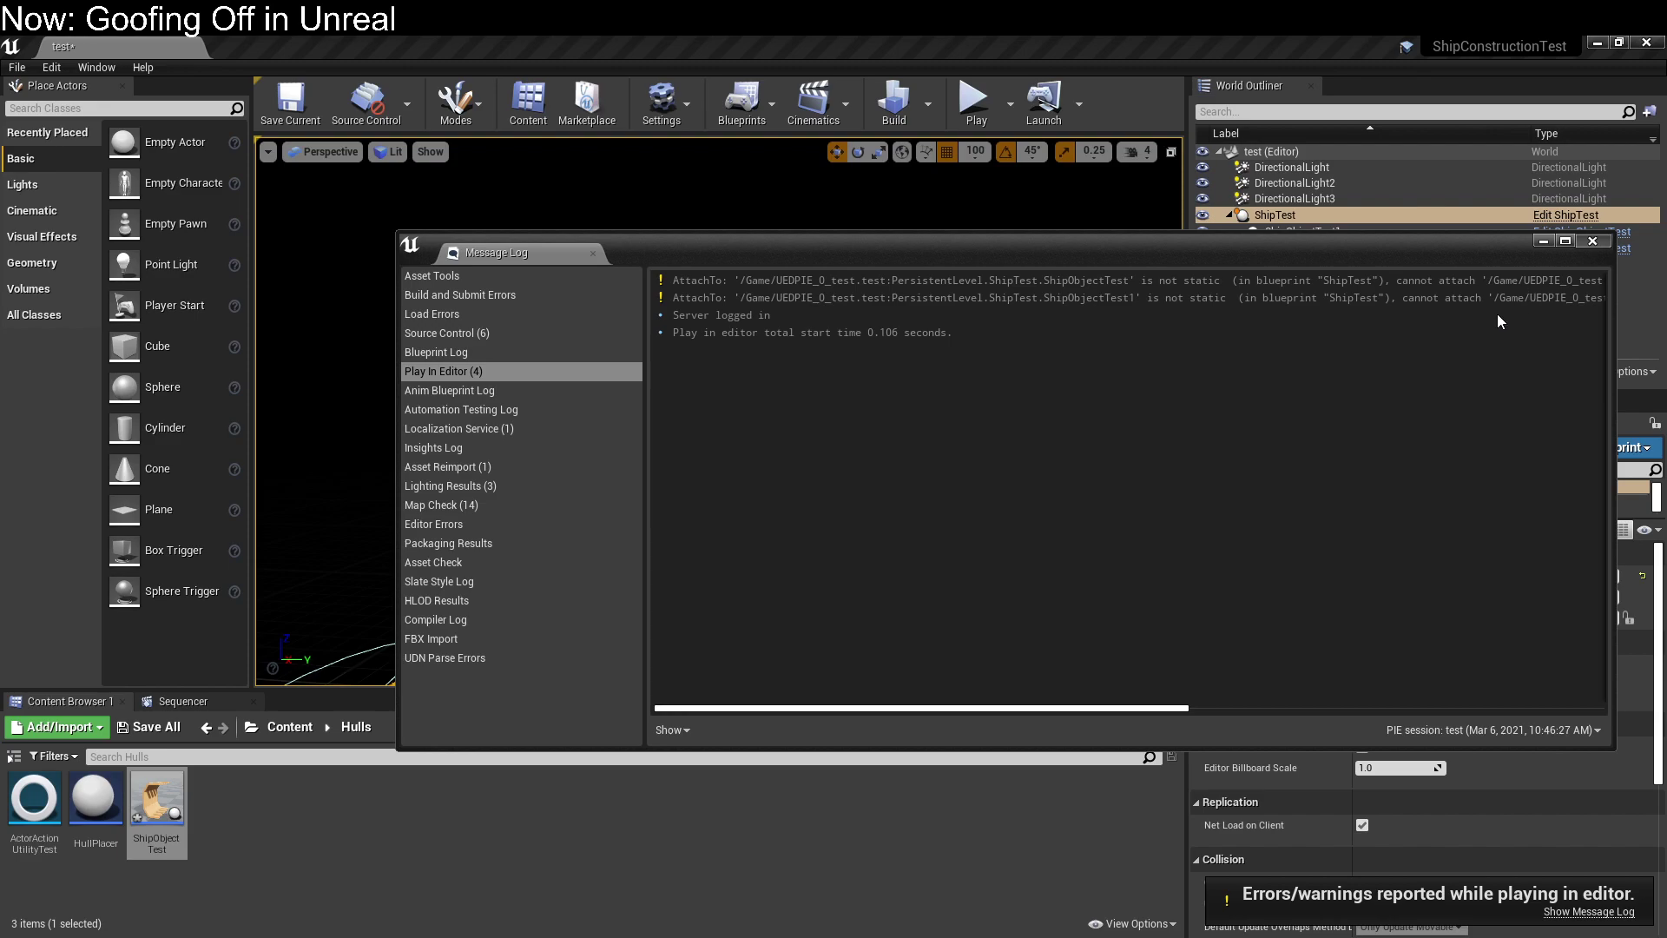
{"action": "left_click_drag", "start_coordinate": [1086, 712], "coordinate": [1515, 711]}
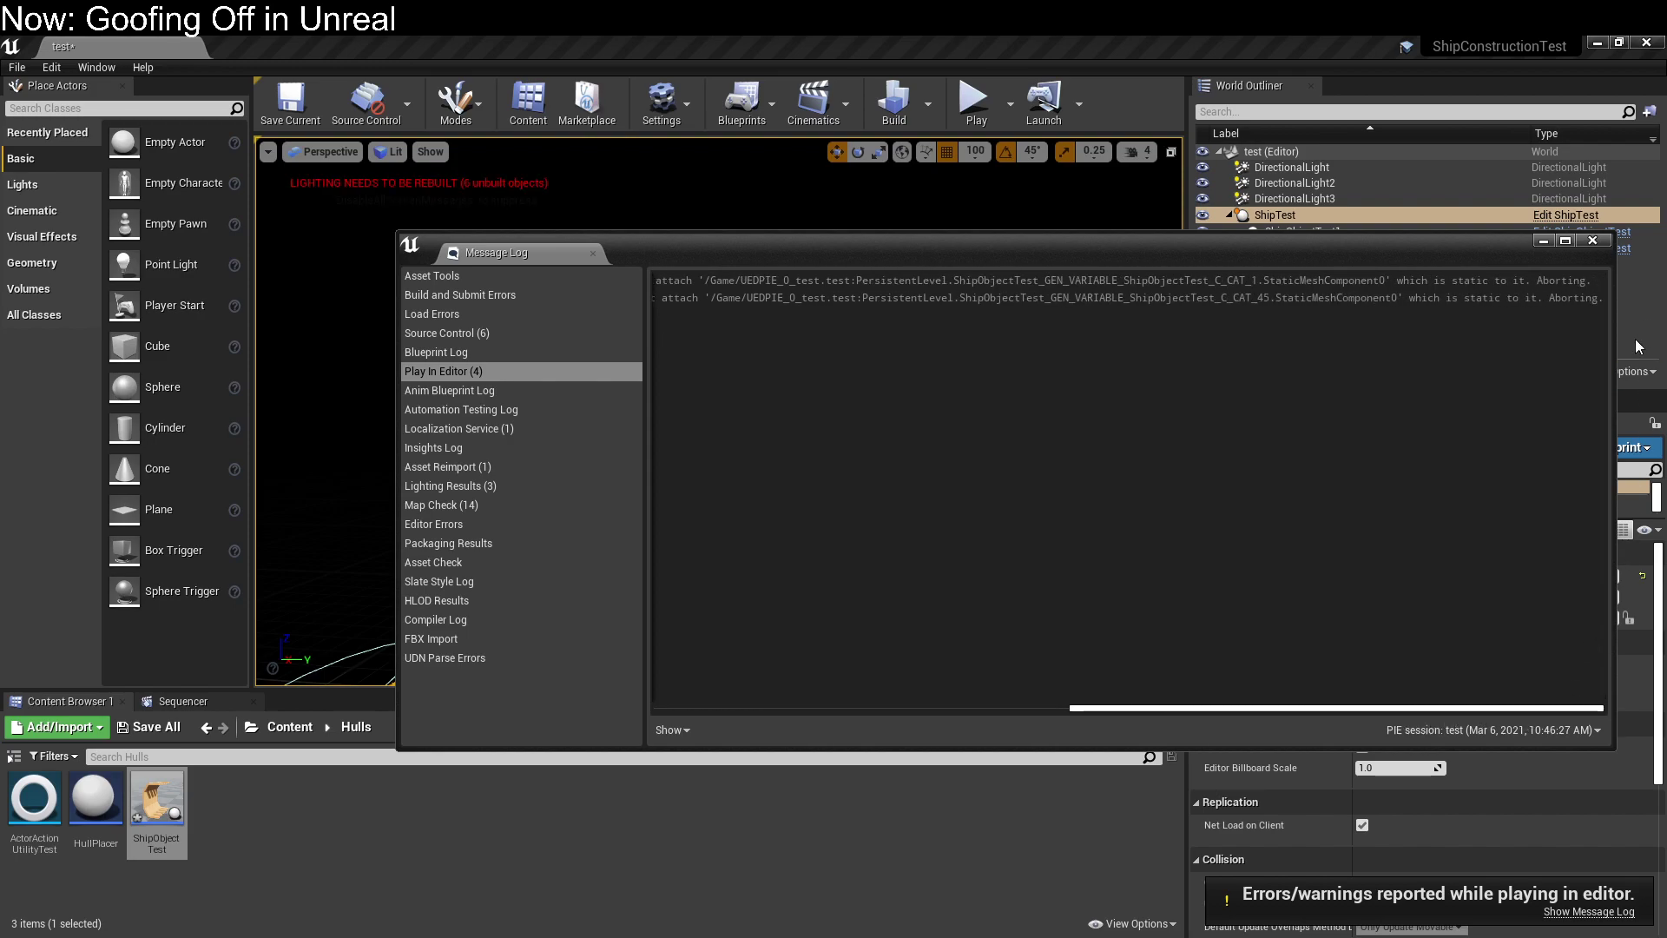
{"action": "left_click", "coordinate": [1595, 240]}
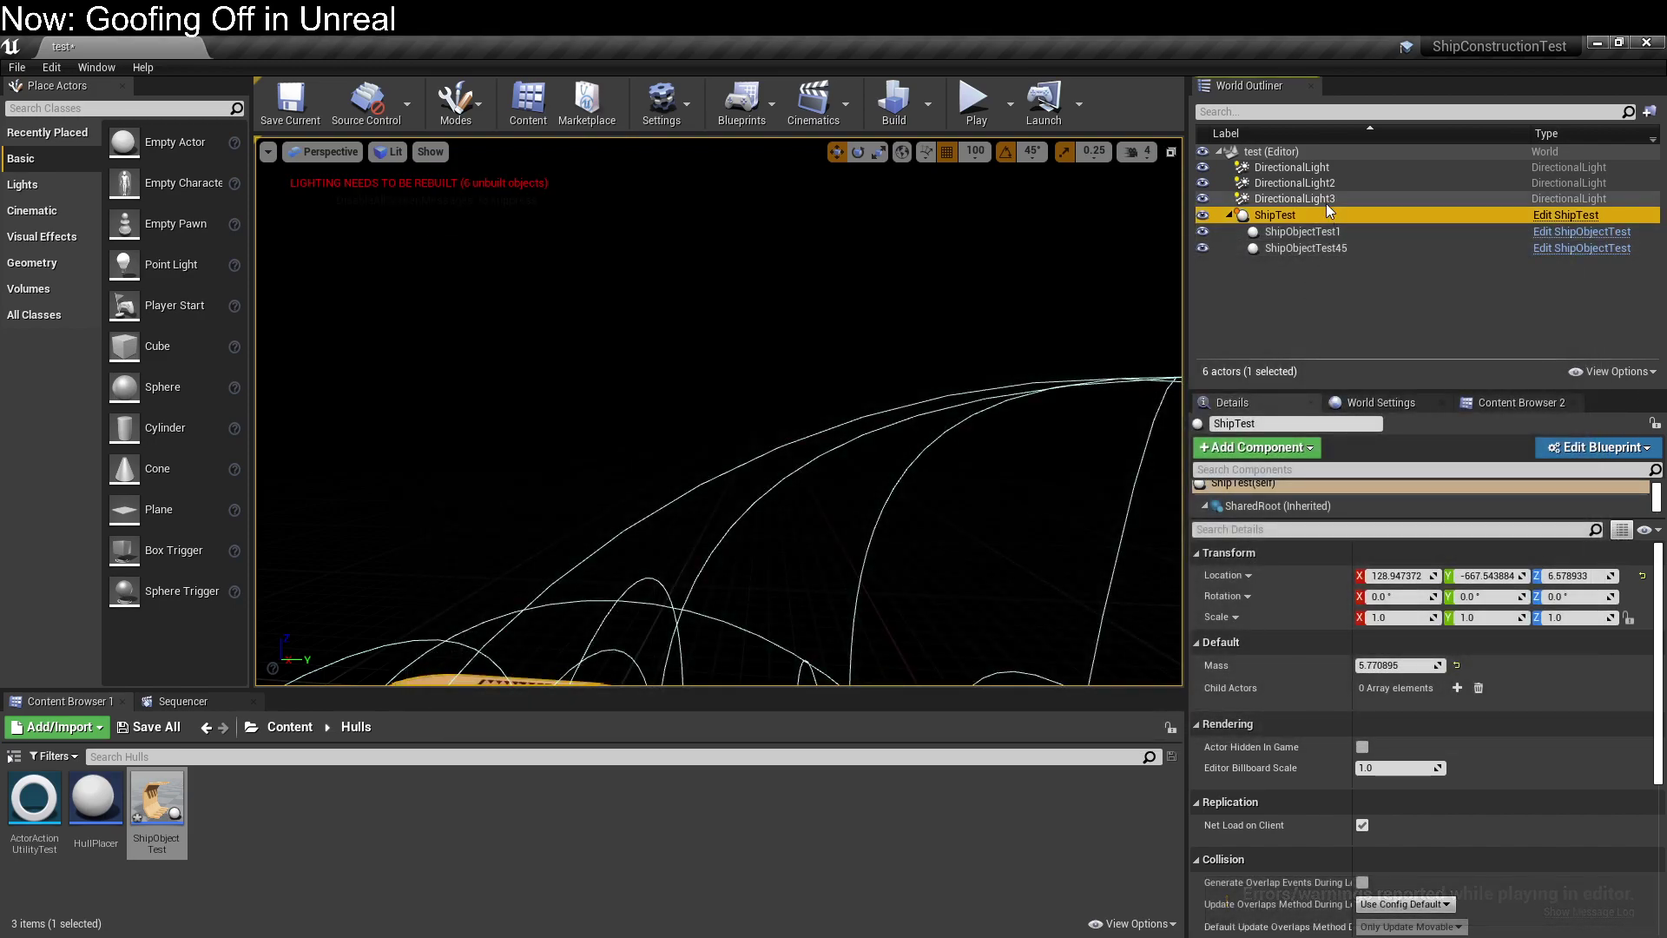
Open ShipTest in the Blueprint Editor and set the SharedRoot component's mobility to Static.
{"action": "left_click", "coordinate": [1577, 448]}
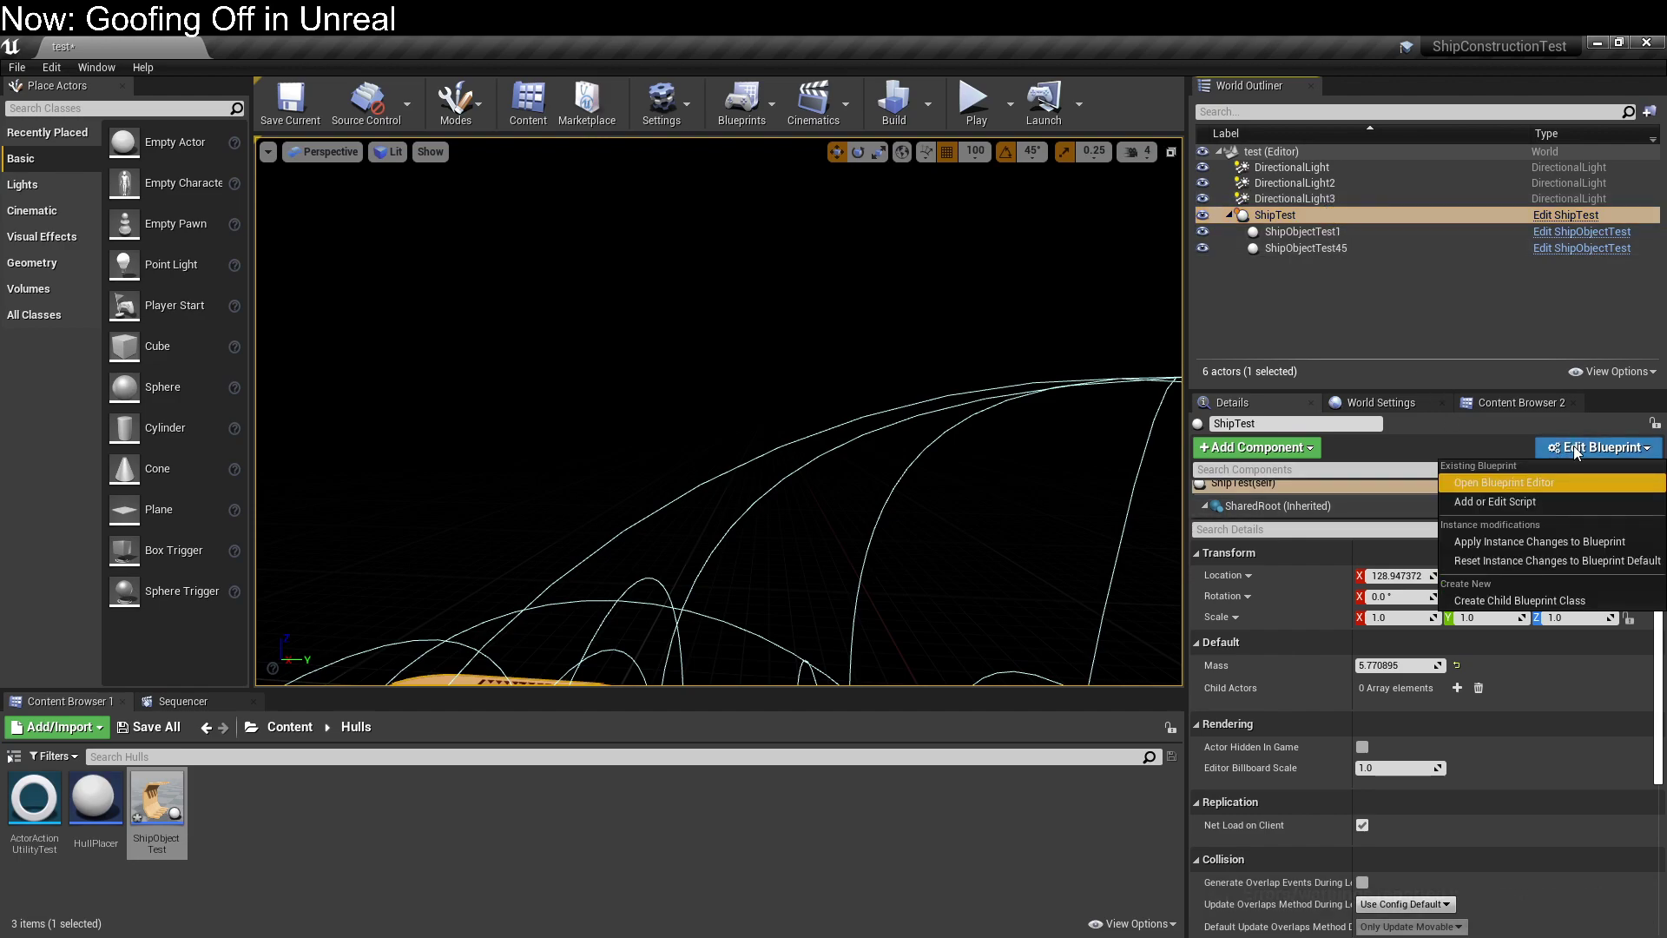
{"action": "left_click", "coordinate": [1550, 686]}
{"action": "left_click", "coordinate": [1607, 448]}
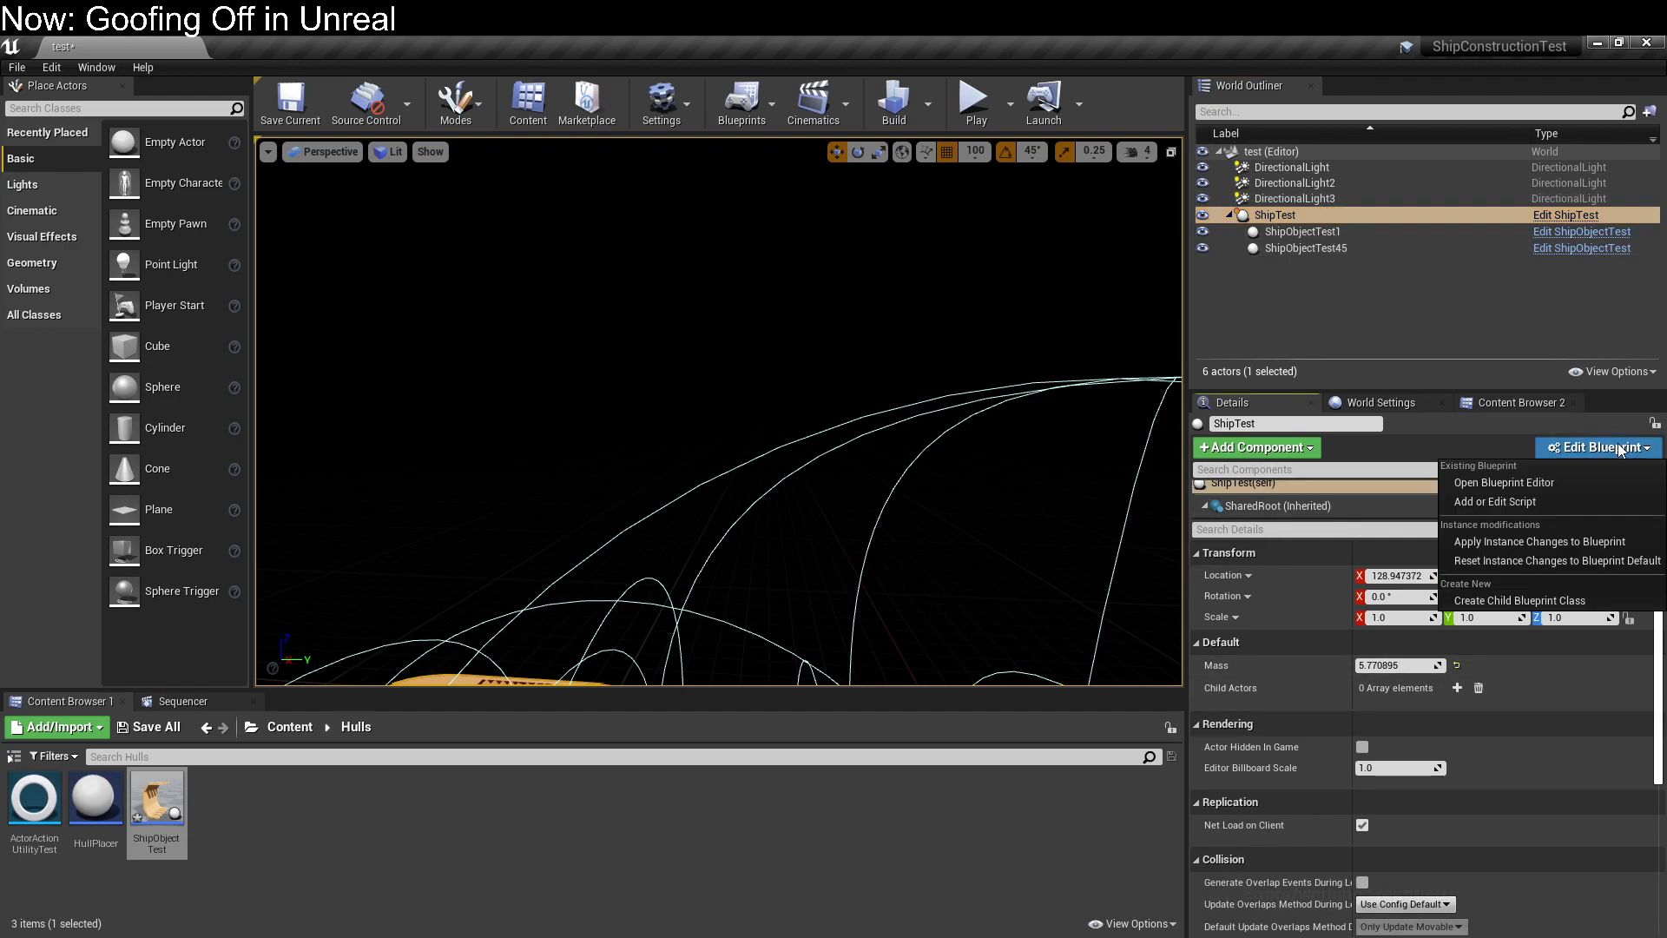
{"action": "left_click", "coordinate": [1602, 481]}
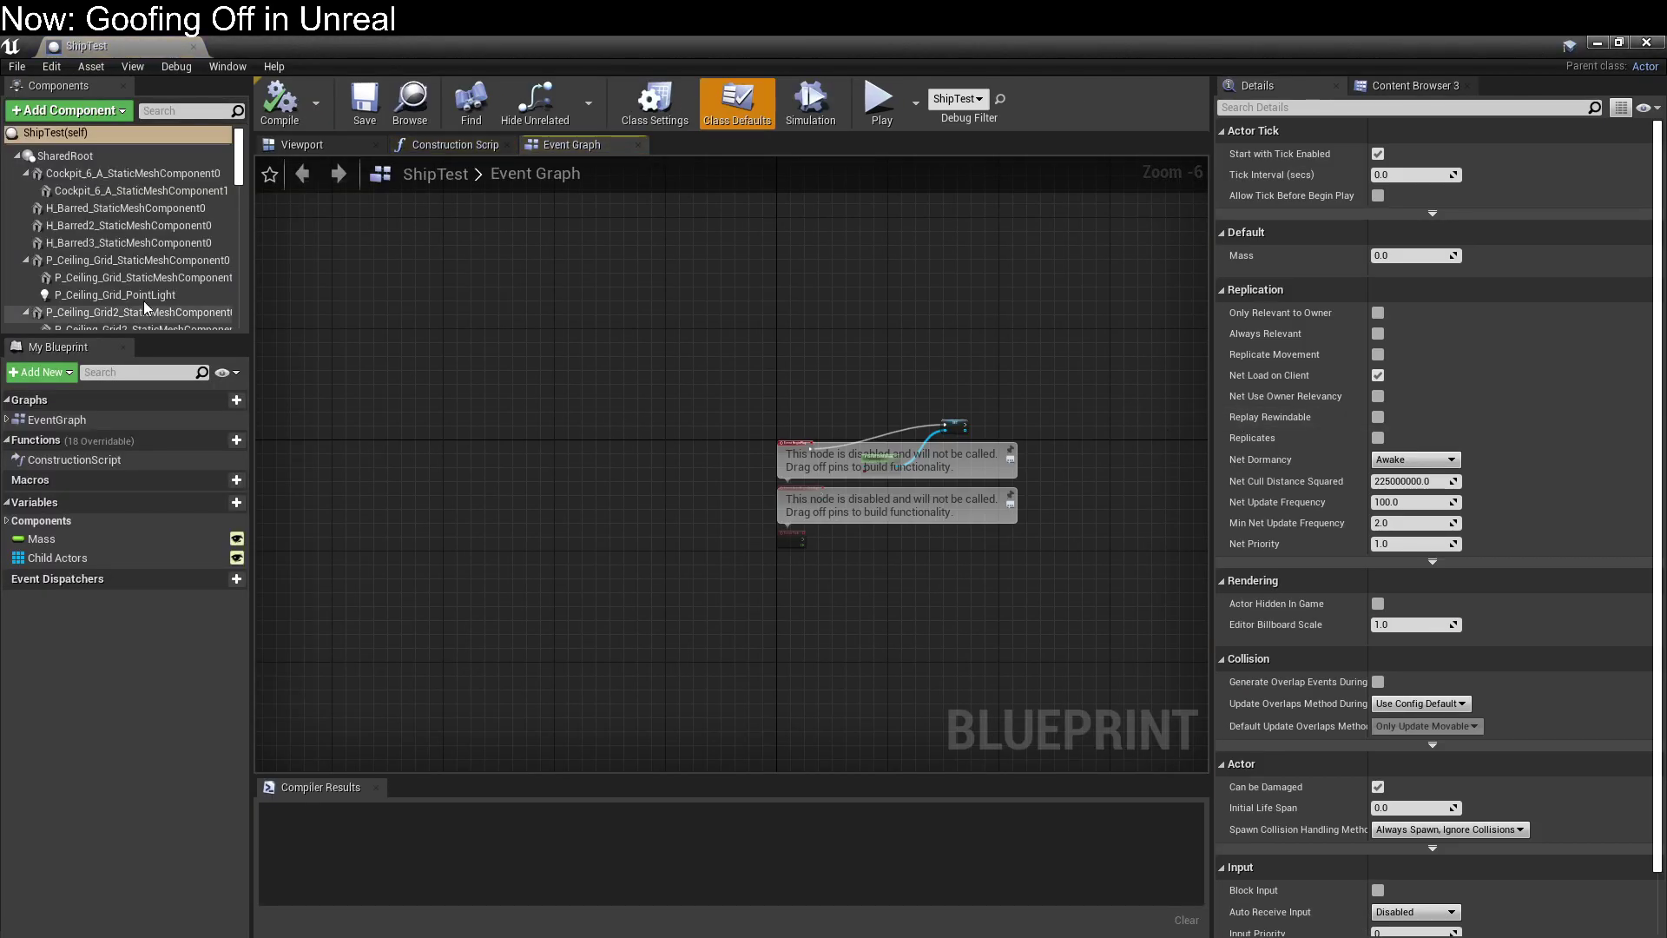
{"action": "left_click", "coordinate": [65, 155]}
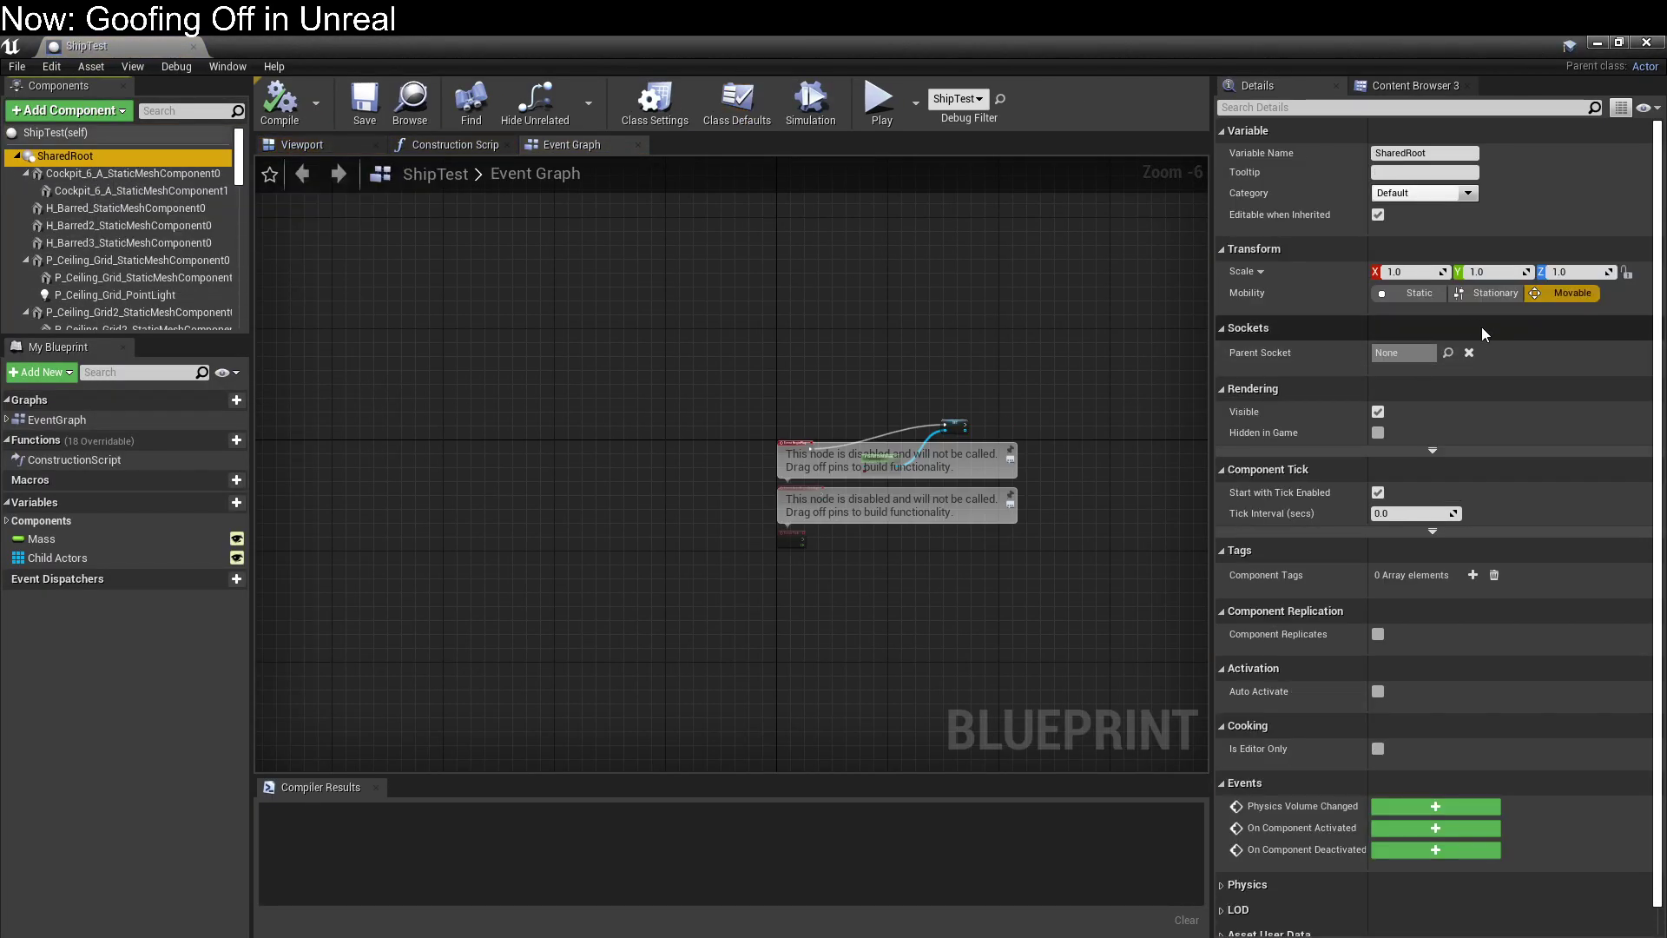
{"action": "left_click", "coordinate": [1433, 295]}
Check the mobility of the Cockpit_6_A components and SharedRoot, collapsing the Cockpit_6_A and first three P_Ceiling_Grid groups.
{"action": "left_click", "coordinate": [128, 188]}
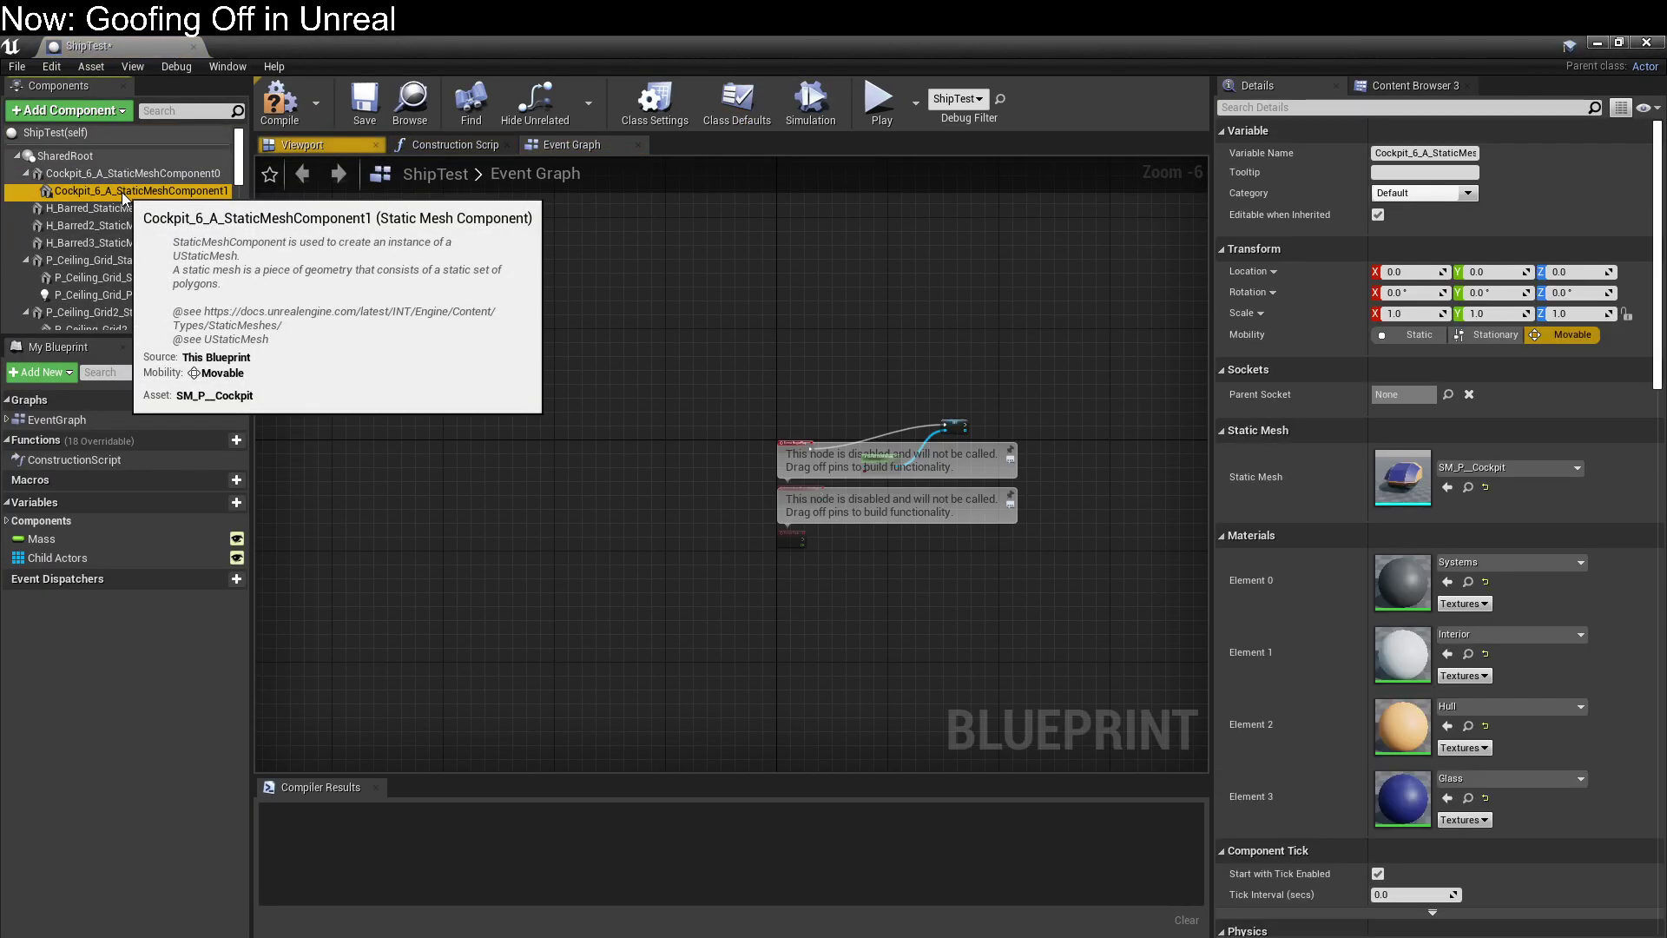
{"action": "left_click", "coordinate": [69, 173]}
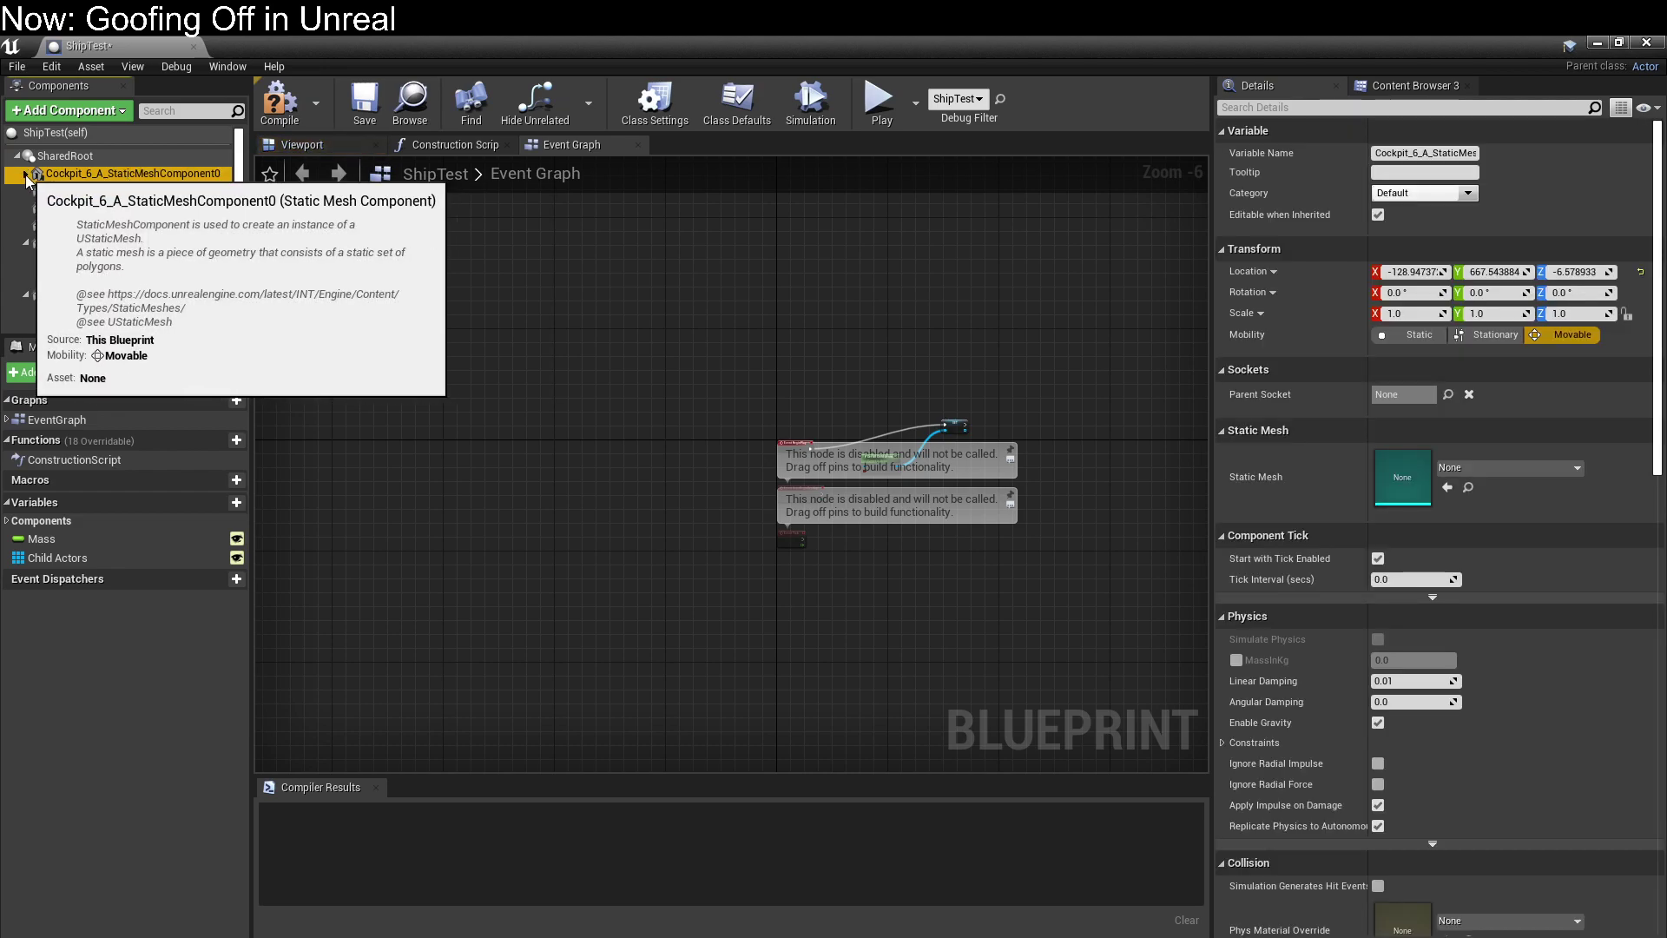
{"action": "left_click", "coordinate": [25, 172]}
{"action": "left_click", "coordinate": [39, 242]}
{"action": "left_click", "coordinate": [25, 242]}
{"action": "left_click_drag", "start_coordinate": [28, 244], "coordinate": [35, 288]}
{"action": "left_click", "coordinate": [65, 156]}
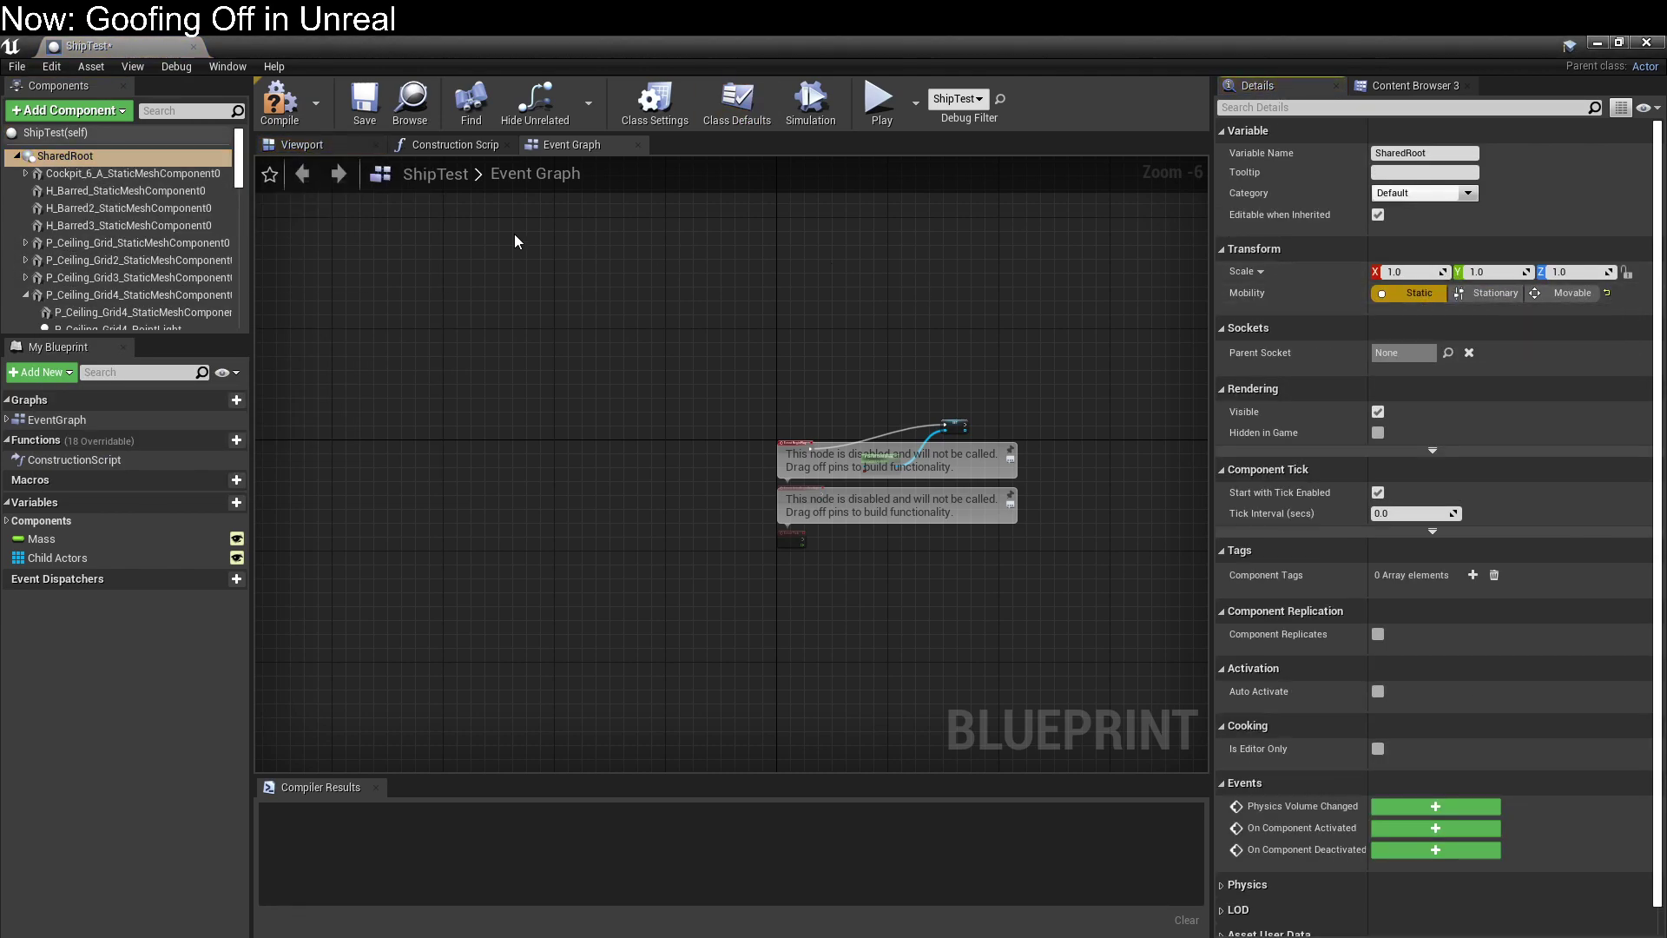
Set the mobility of all listed components from Cockpit_6_A_StaticMeshComponent0 through ShipObjectTest1 to Static.
{"action": "left_click", "coordinate": [153, 175]}
{"action": "scroll", "coordinate": [181, 289], "scroll_direction": "down", "scroll_amount": 10}
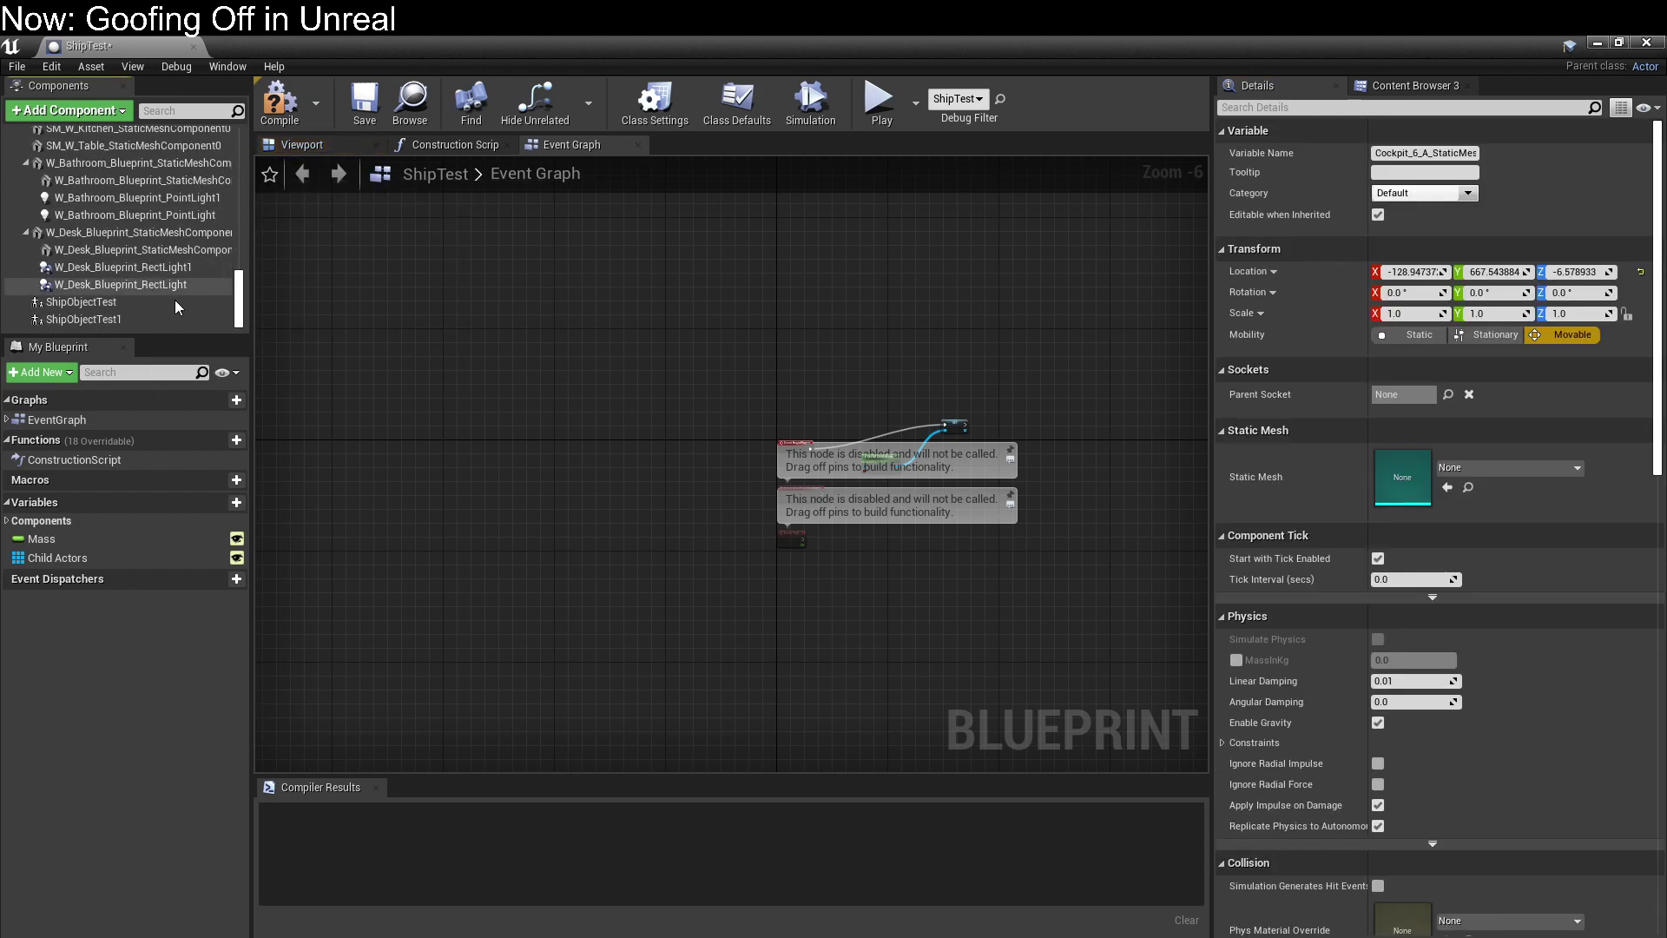
{"action": "left_click", "coordinate": [165, 314], "text": "shift"}
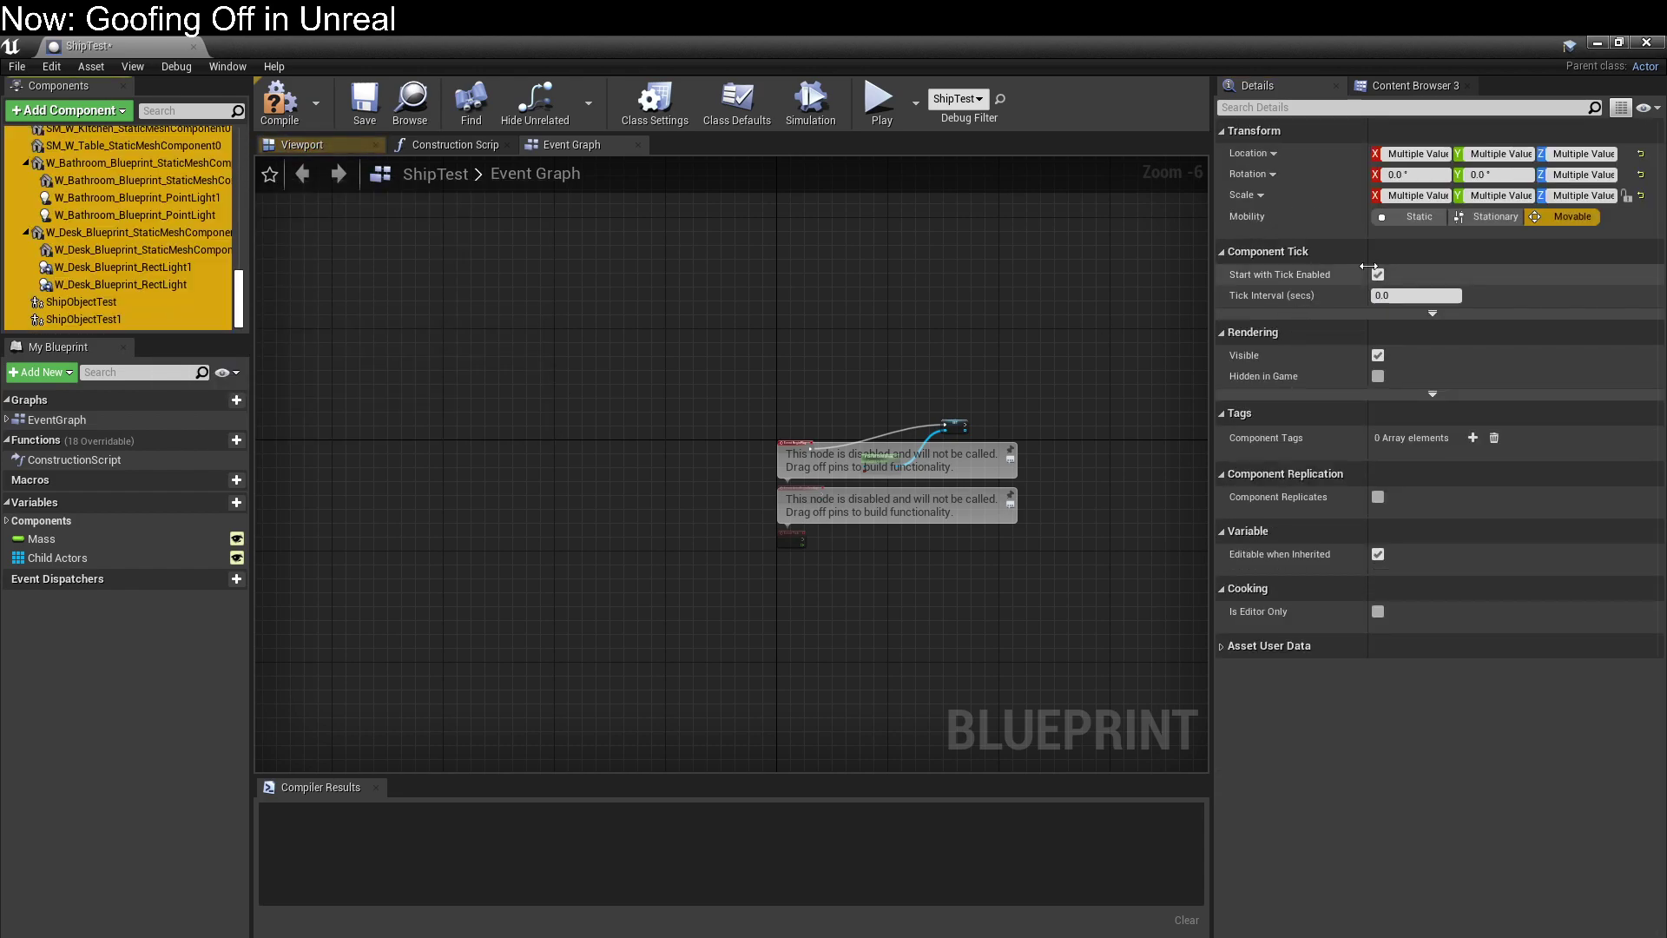
{"action": "left_click", "coordinate": [1416, 222]}
Expand the Cockpit_6_A group and set Cockpit_6_A_StaticMeshComponent1's mobility to Static.
{"action": "scroll", "coordinate": [85, 212], "scroll_direction": "up", "scroll_amount": 10}
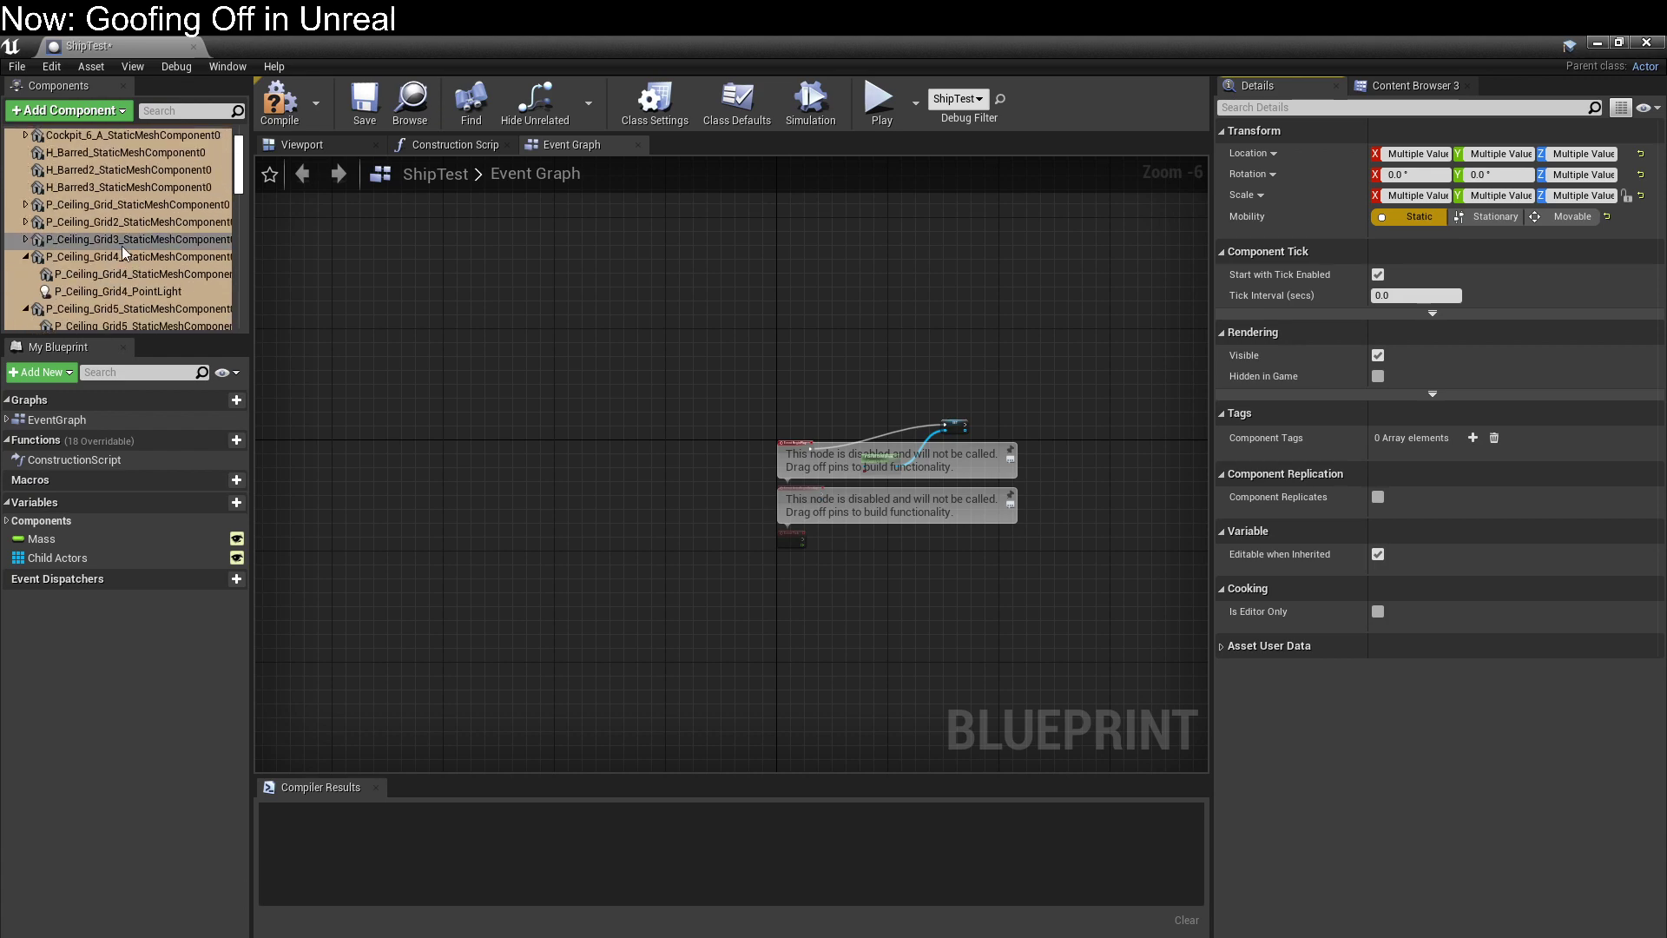
{"action": "left_click", "coordinate": [104, 174]}
{"action": "left_click", "coordinate": [25, 173]}
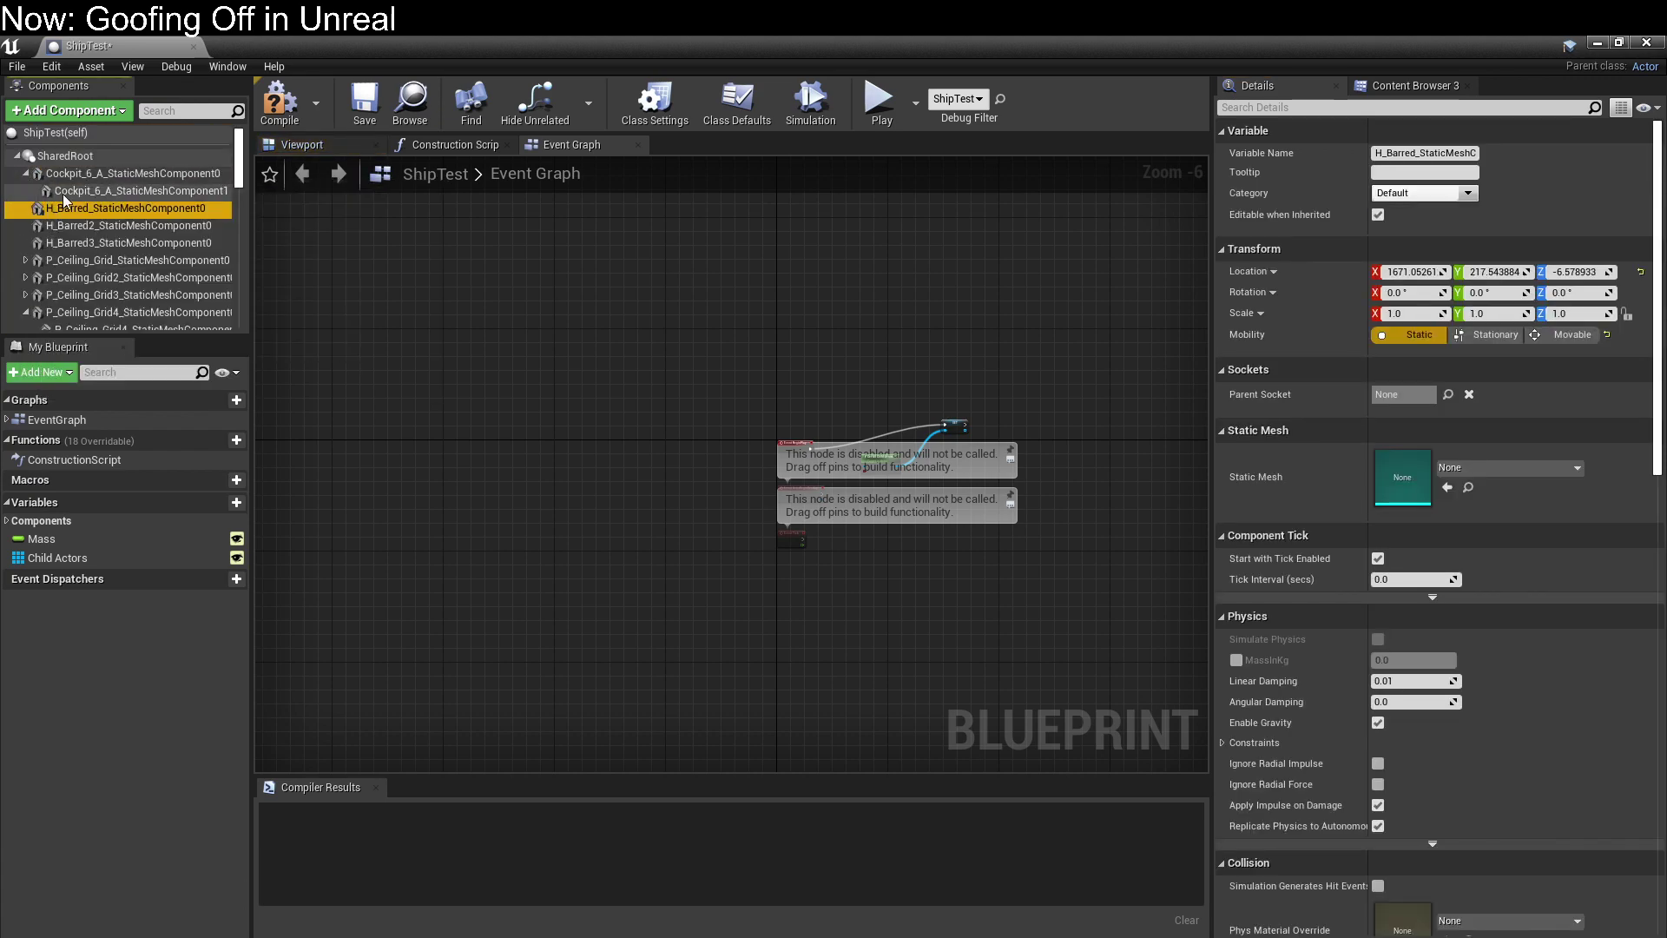
{"action": "left_click", "coordinate": [63, 191]}
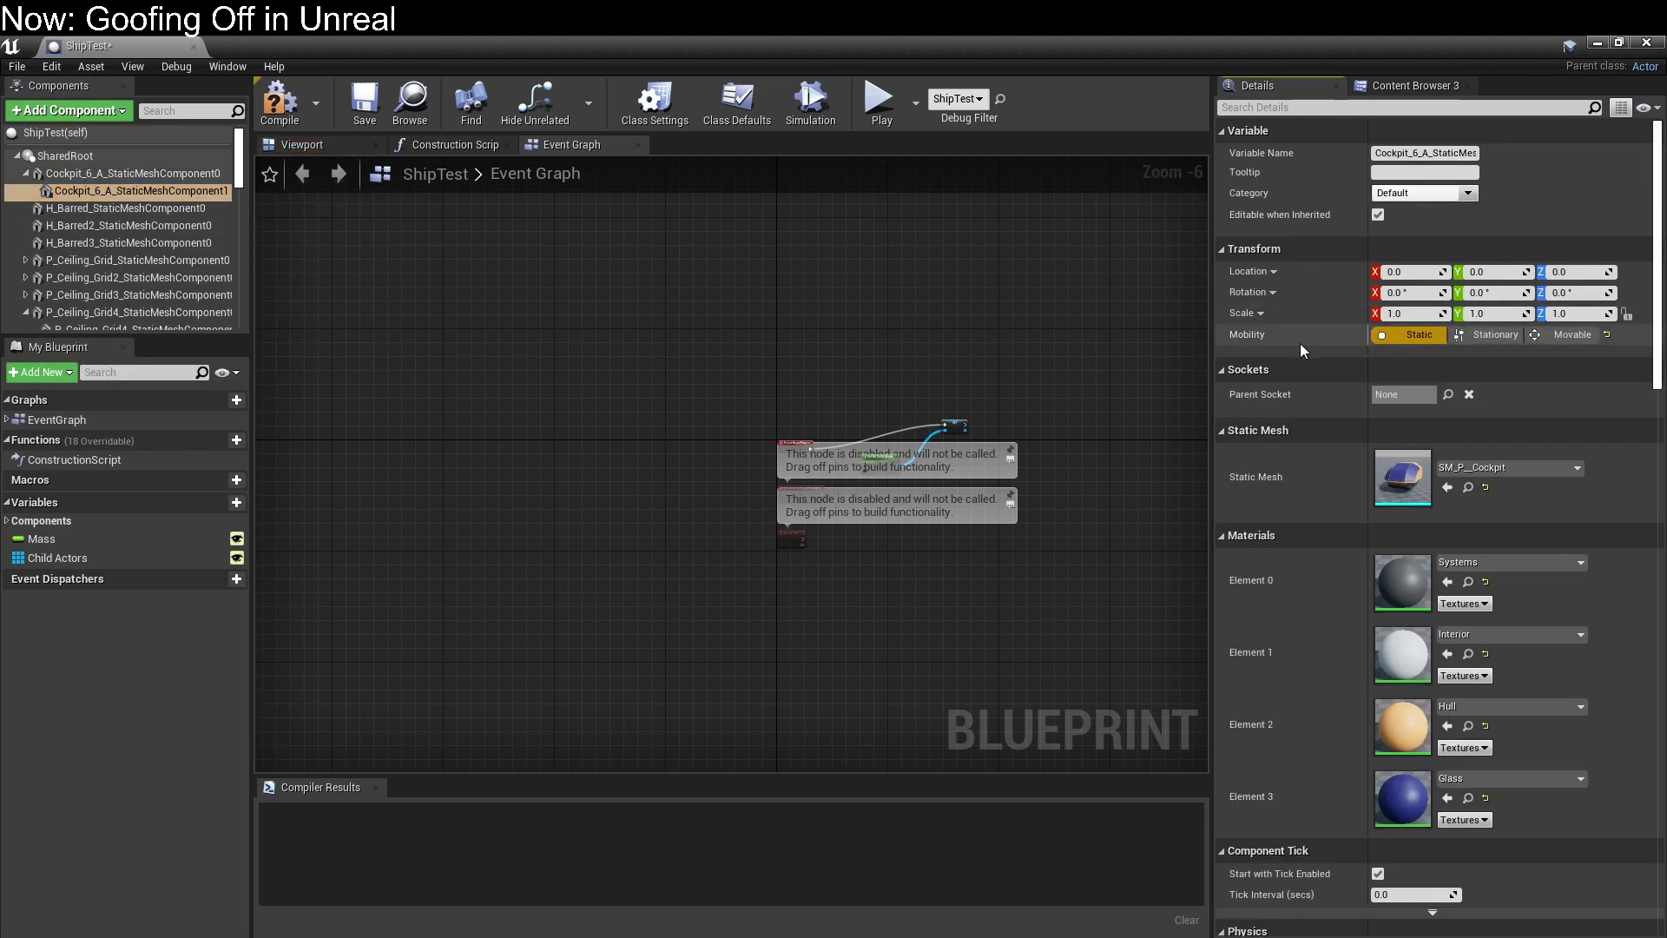
Expand the first three P_Ceiling_Grid groups and set the mobility of their mesh and point light components to Static.
{"action": "left_click", "coordinate": [28, 307]}
{"action": "left_click", "coordinate": [28, 298]}
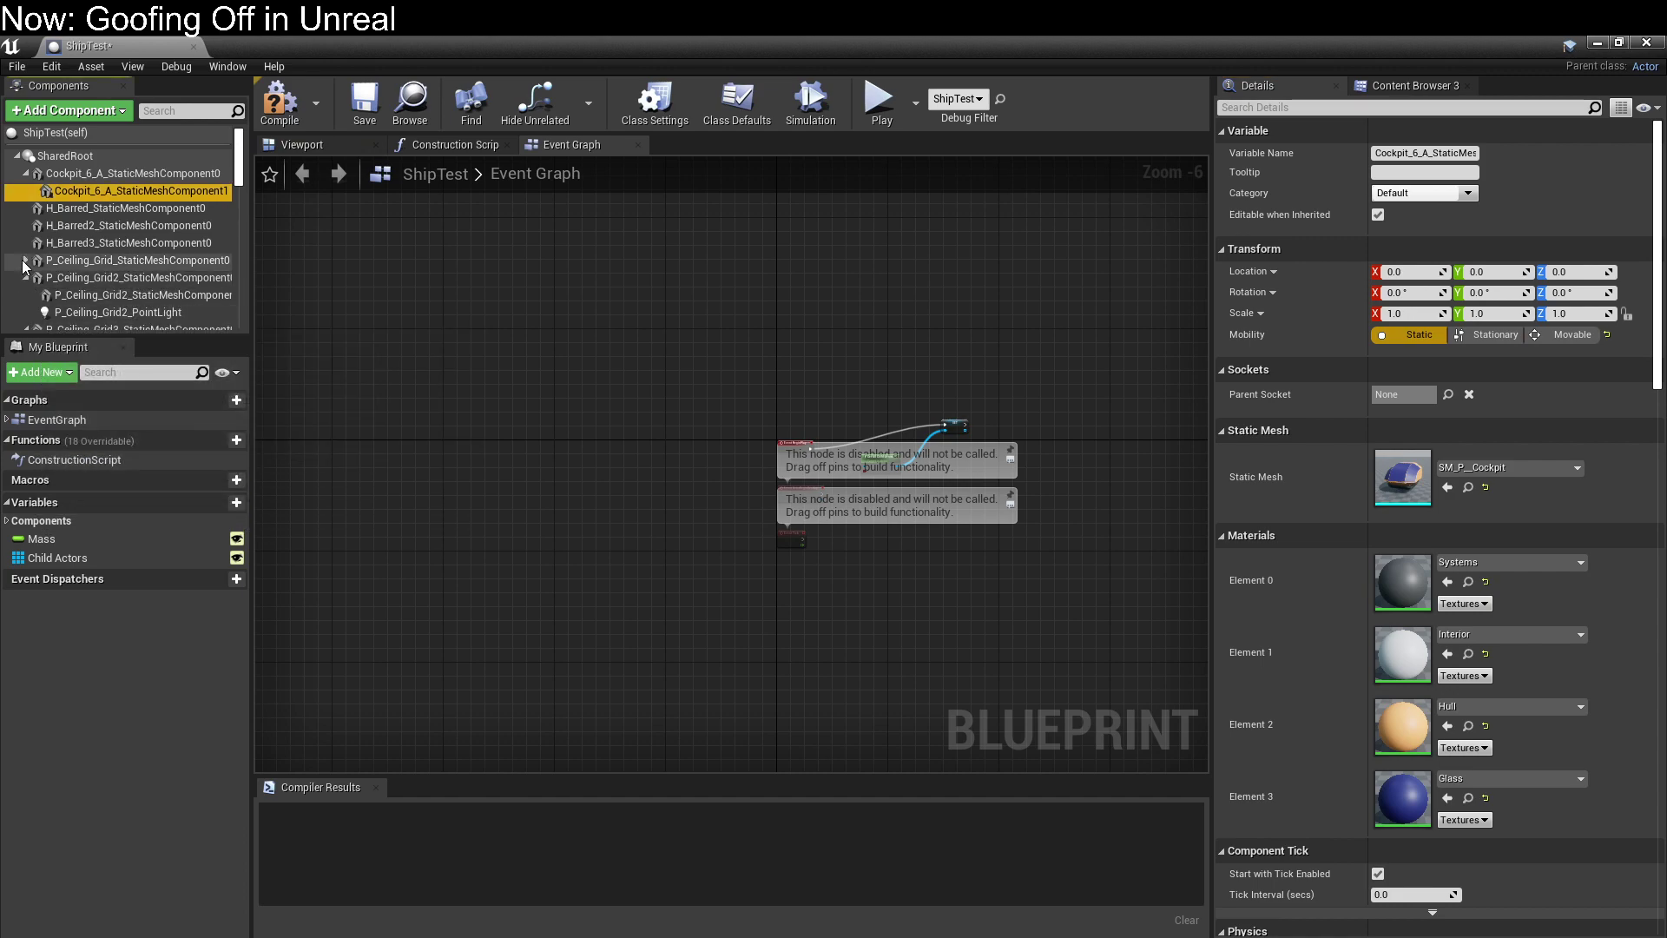
{"action": "scroll", "coordinate": [73, 289], "scroll_direction": "down", "scroll_amount": 1}
{"action": "left_click", "coordinate": [115, 251]}
{"action": "scroll", "coordinate": [154, 292], "scroll_direction": "down", "scroll_amount": 2}
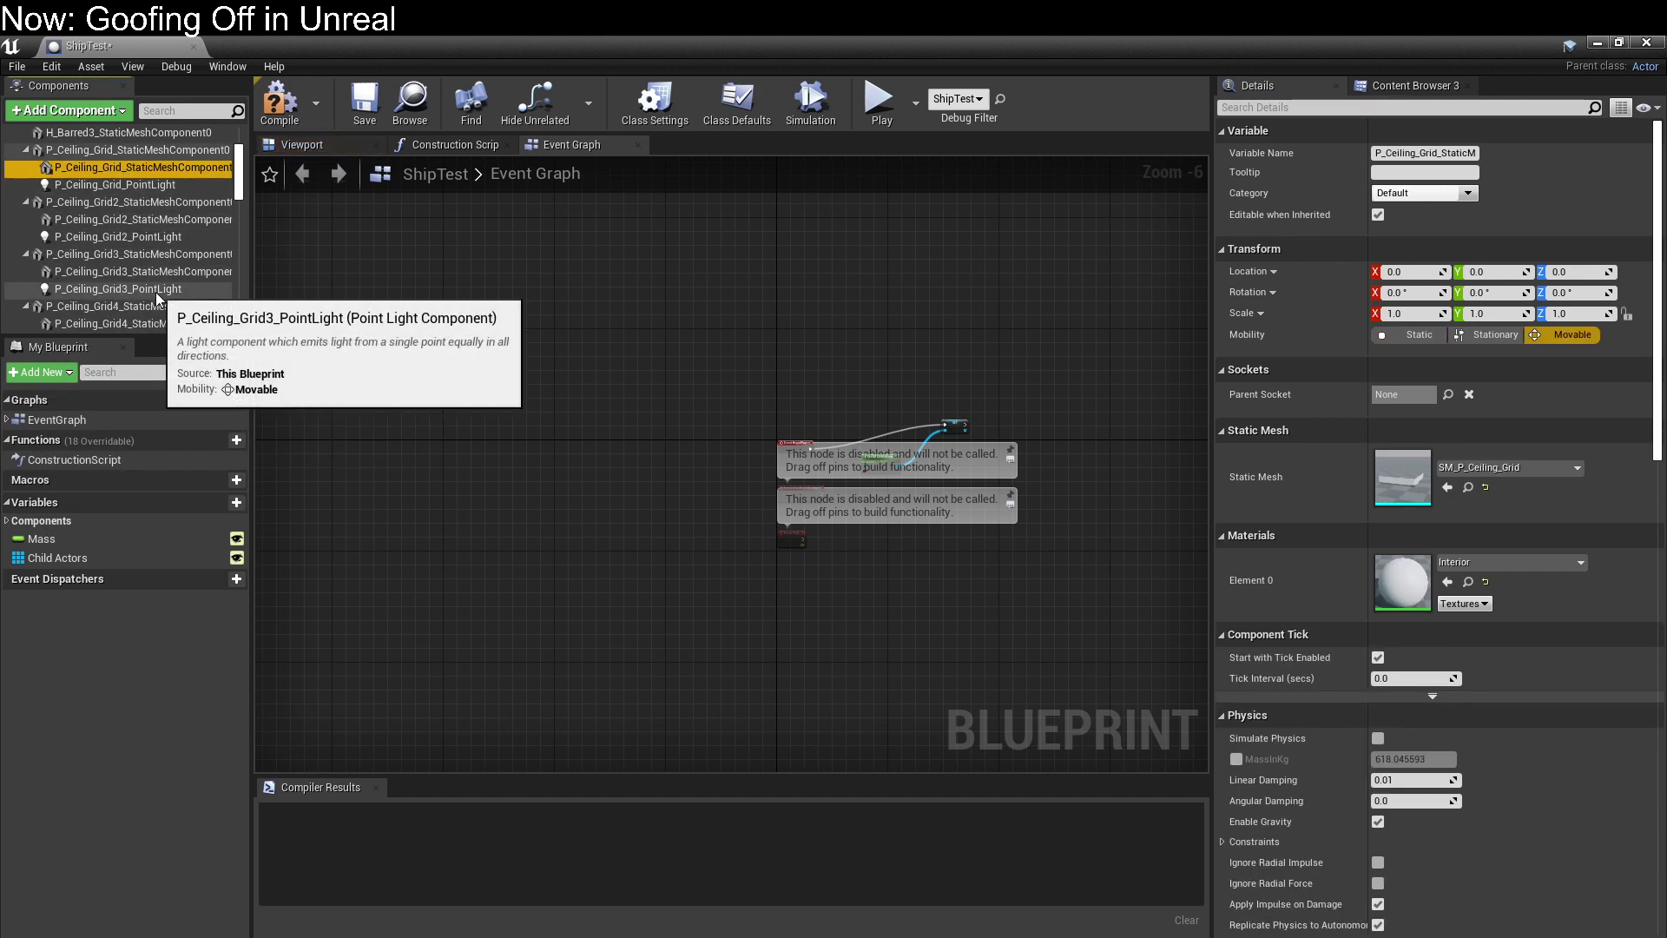
{"action": "left_click", "coordinate": [155, 289], "text": "shift"}
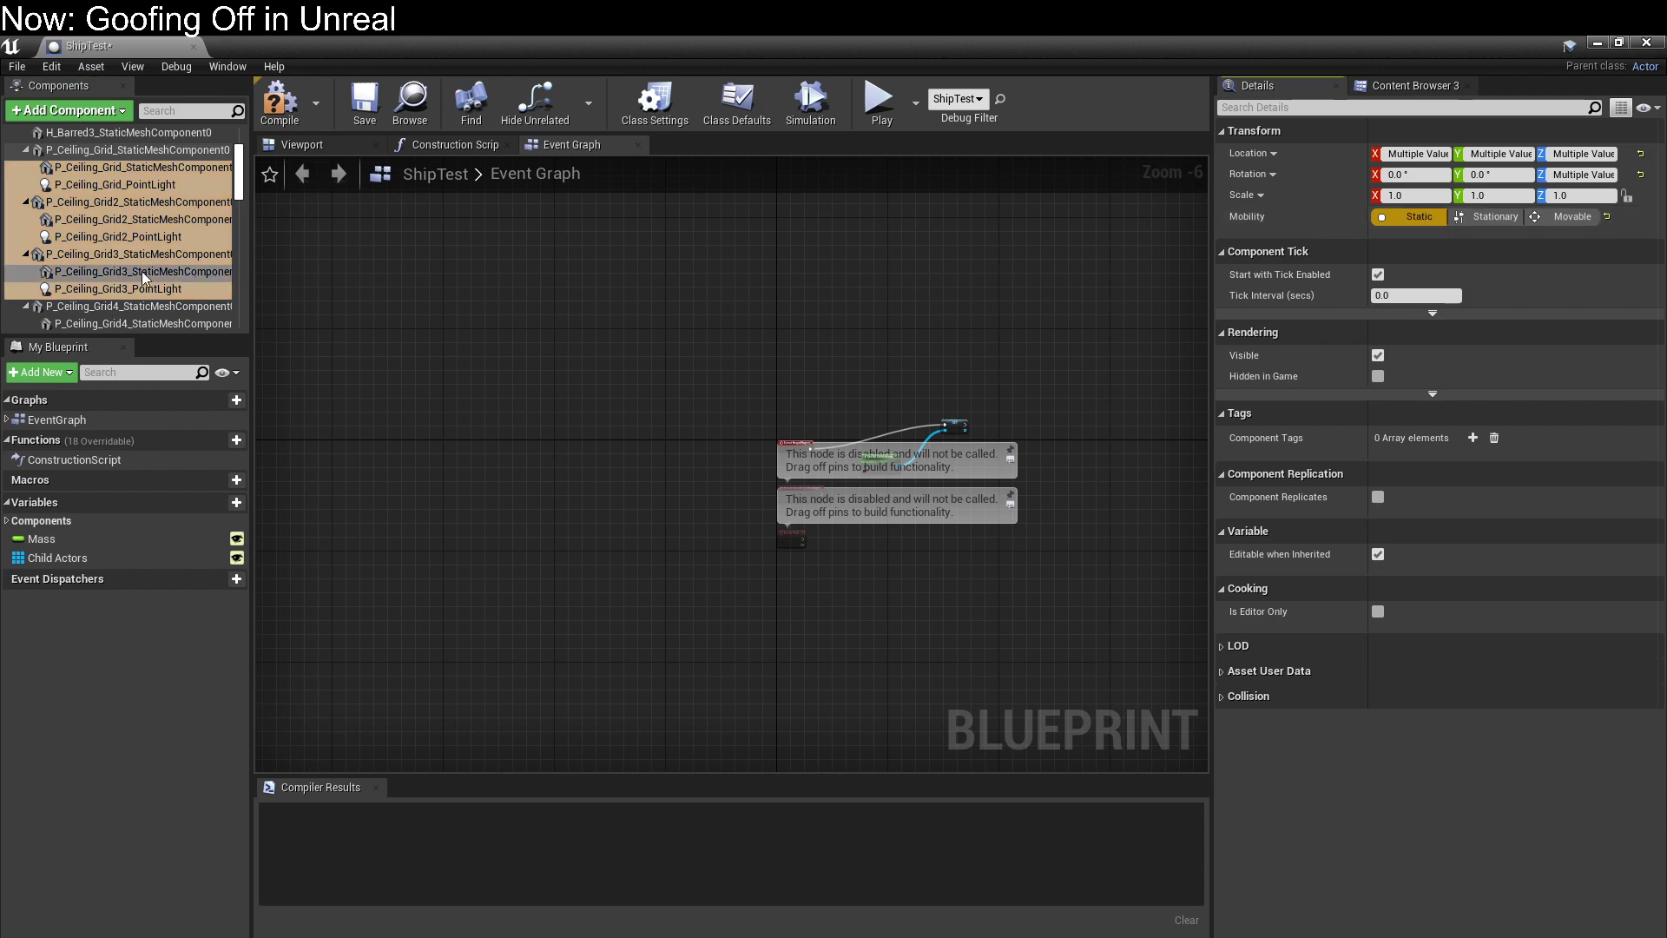
Check the mobility of the P_Ceiling_Grid mesh and light components and of SM_F_Pipes_StaticMeshComponent0.
{"action": "left_click", "coordinate": [132, 168]}
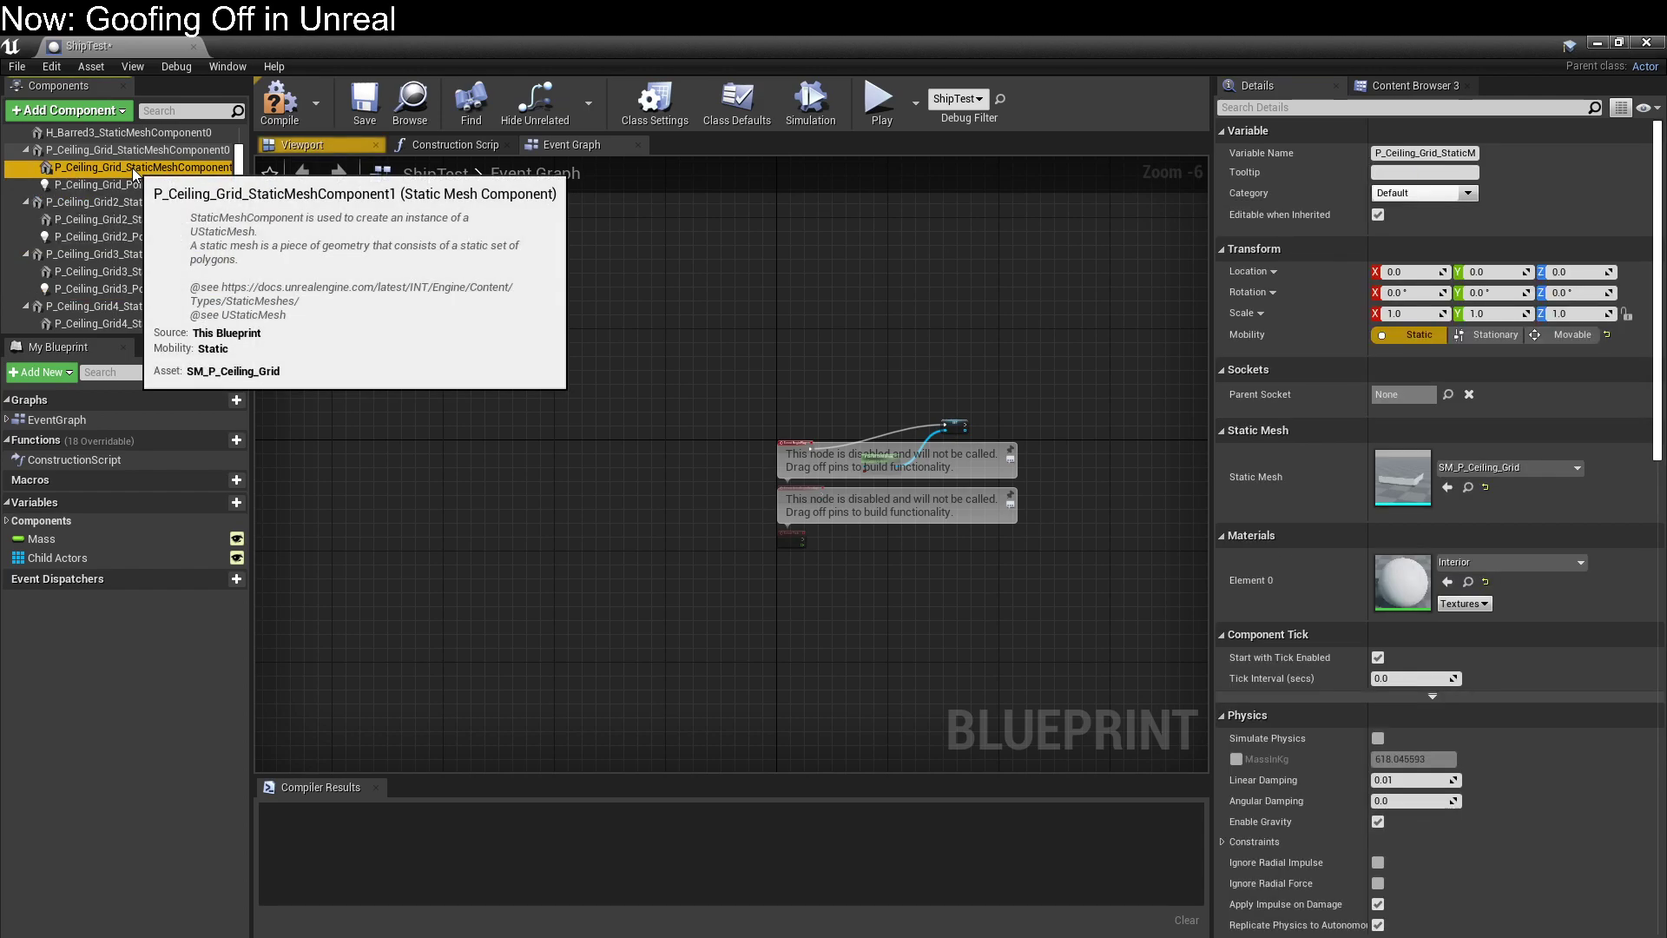
{"action": "left_click", "coordinate": [127, 255]}
{"action": "left_click", "coordinate": [127, 265]}
{"action": "scroll", "coordinate": [130, 278], "scroll_direction": "down", "scroll_amount": 2}
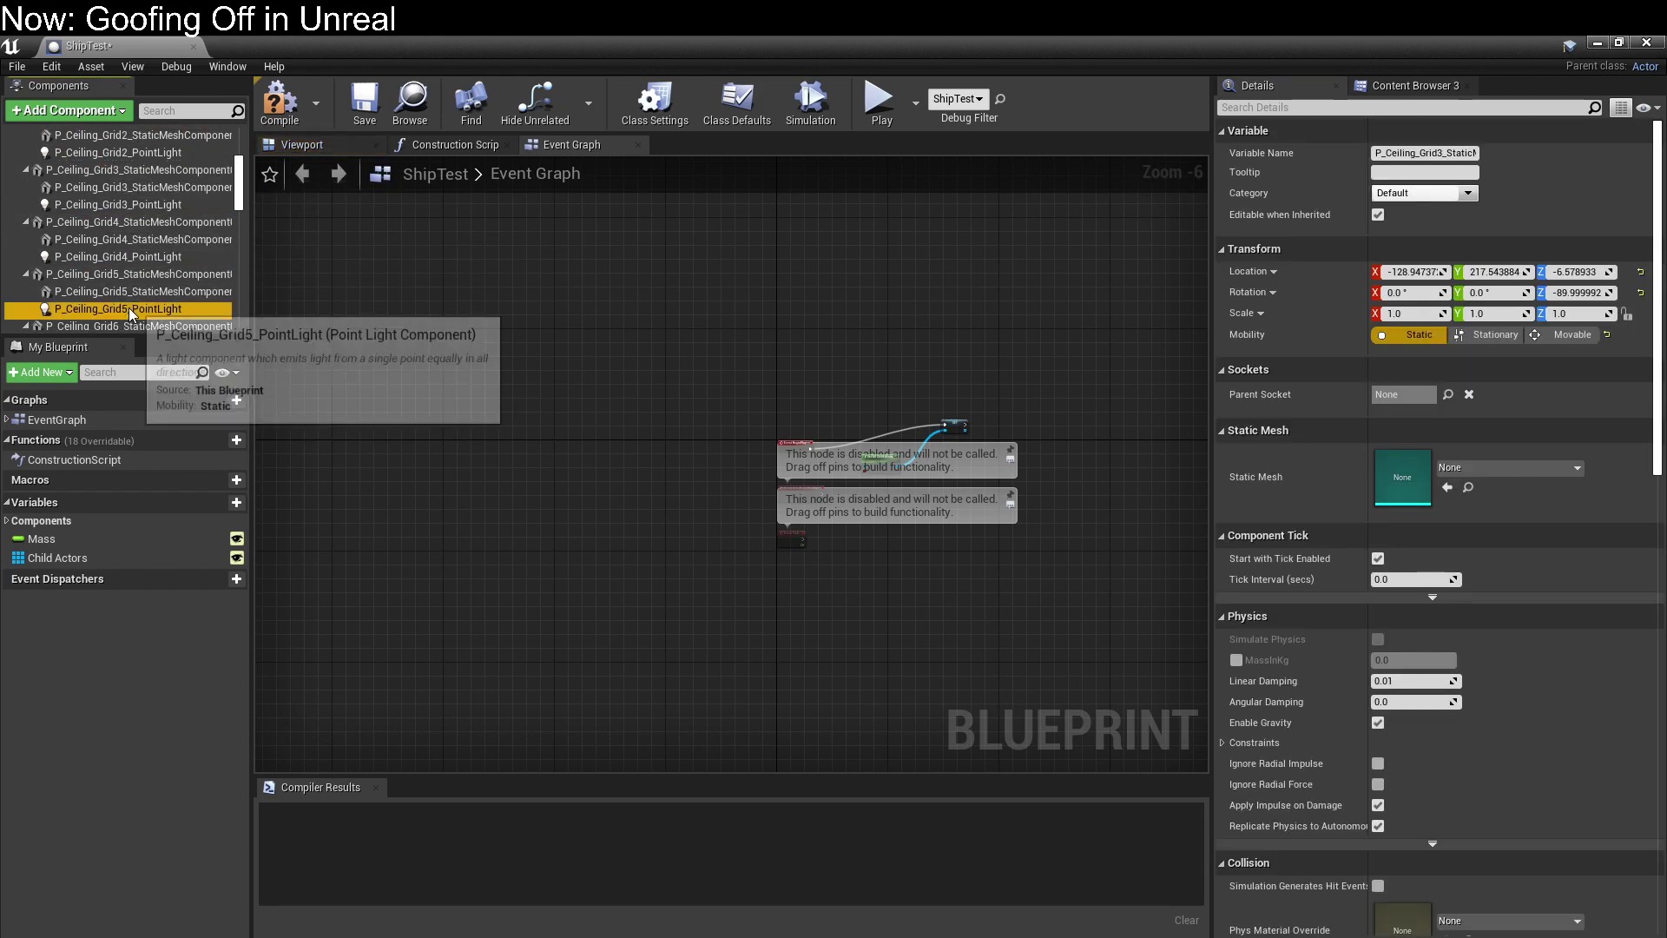
{"action": "left_click", "coordinate": [129, 290]}
{"action": "scroll", "coordinate": [128, 304], "scroll_direction": "down", "scroll_amount": 1}
{"action": "left_click", "coordinate": [132, 292]}
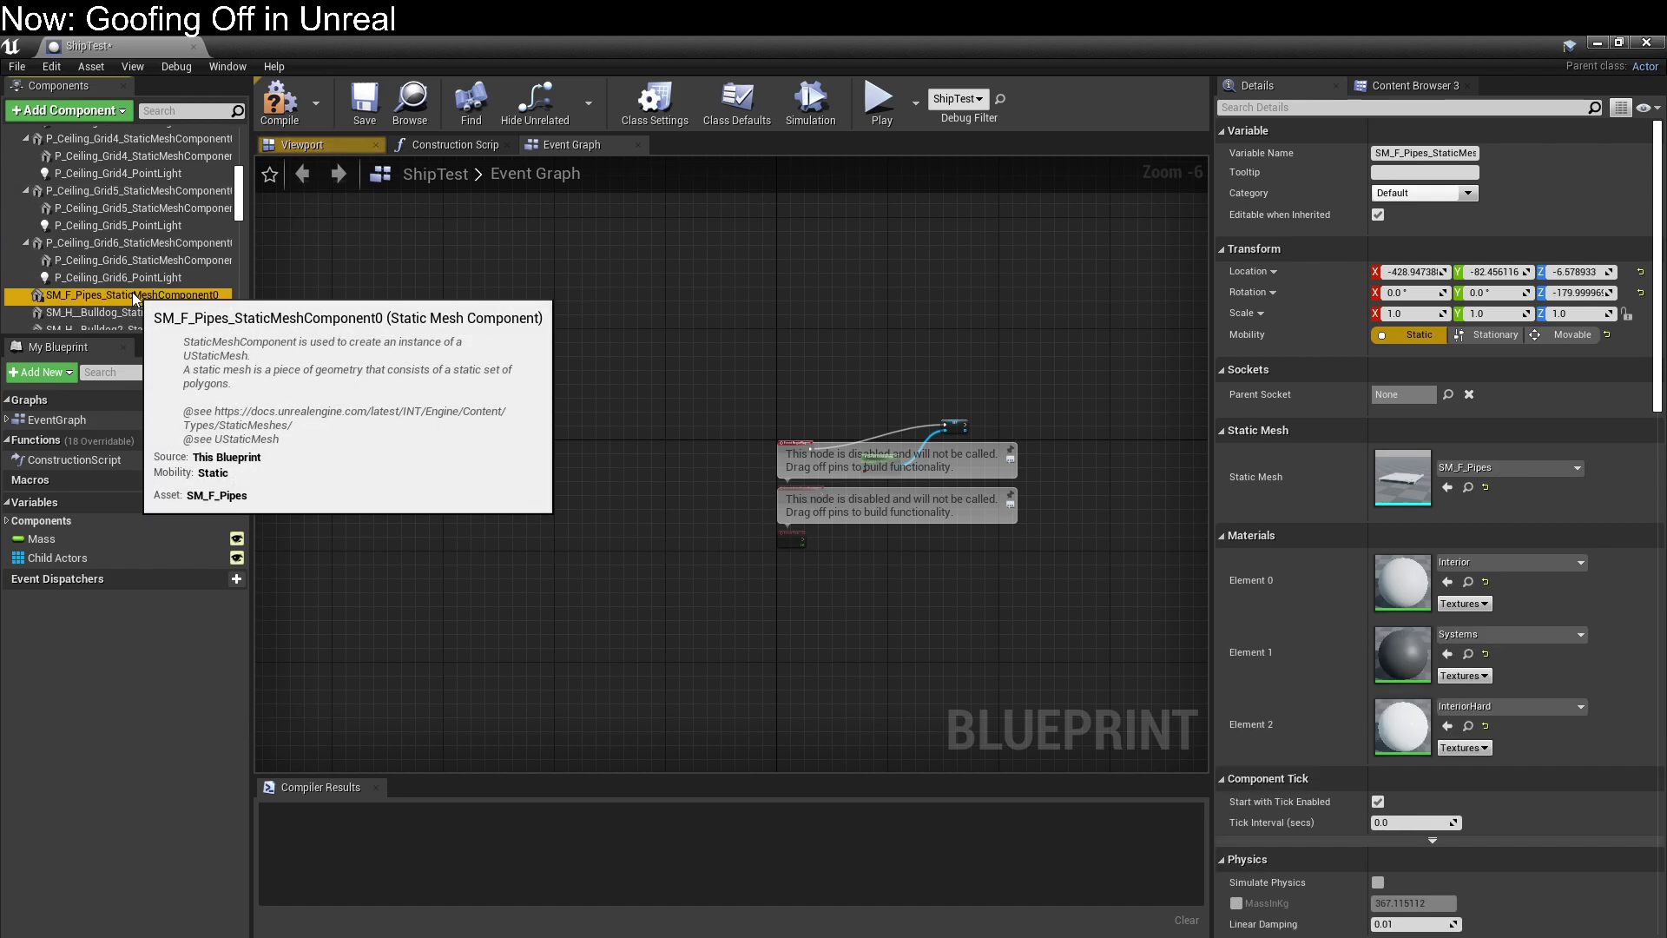
{"action": "scroll", "coordinate": [371, 353], "scroll_direction": "down", "scroll_amount": 1}
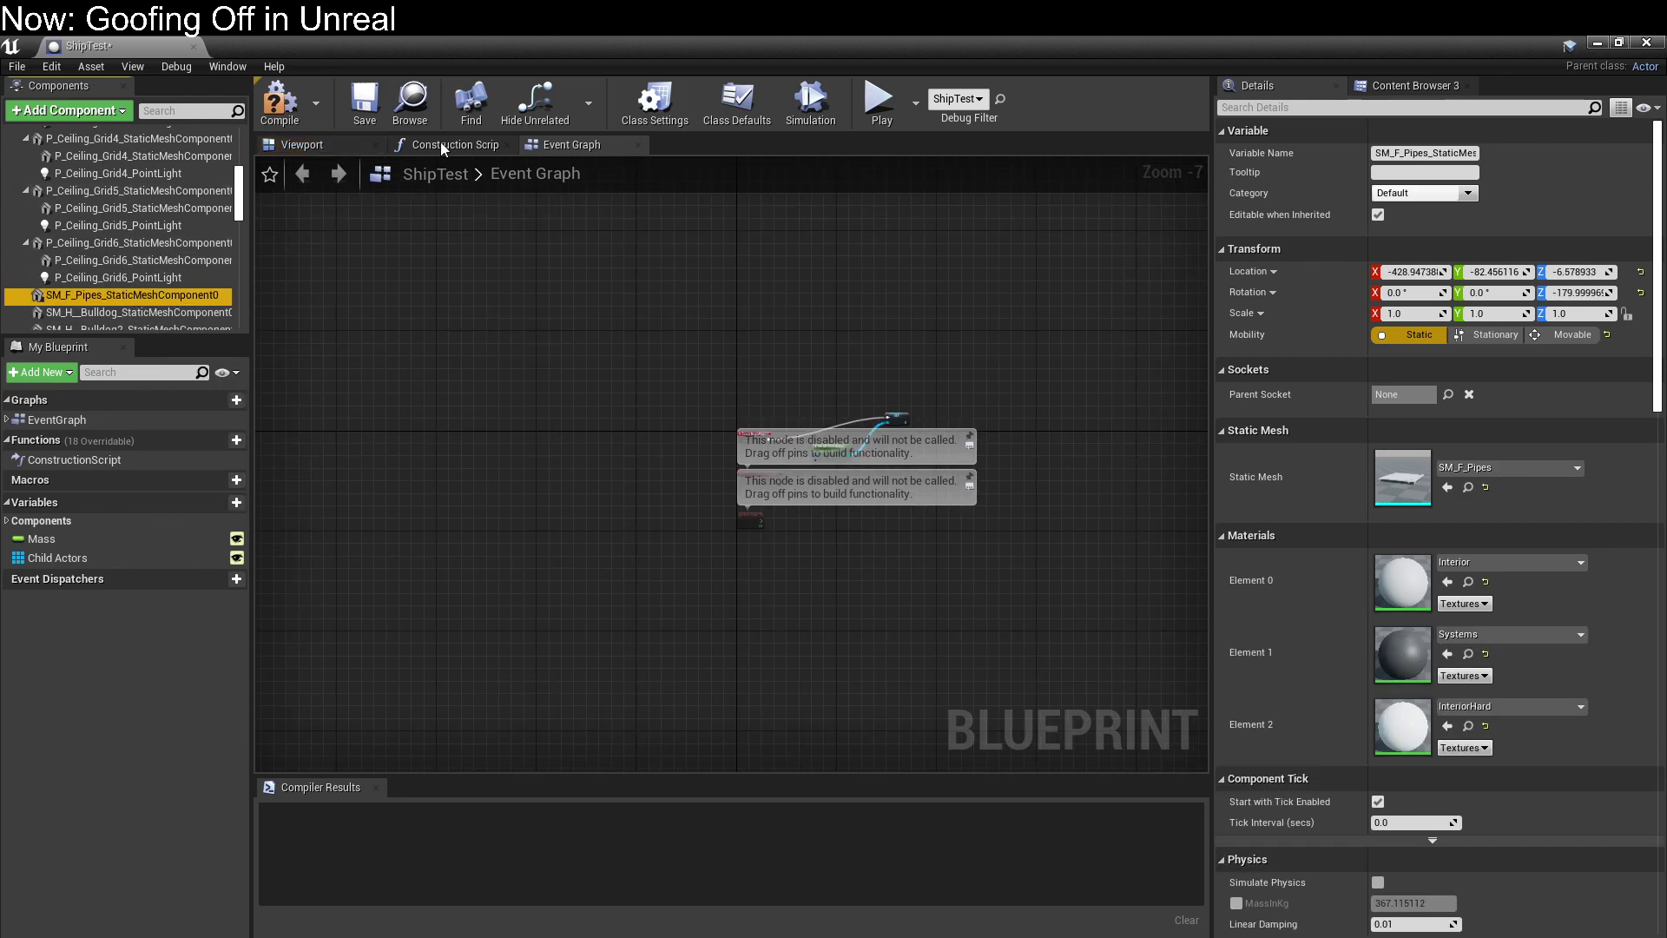
Compile and save the ShipTest blueprint, and return to the level editor.
{"action": "left_click", "coordinate": [280, 103]}
{"action": "left_click", "coordinate": [365, 103]}
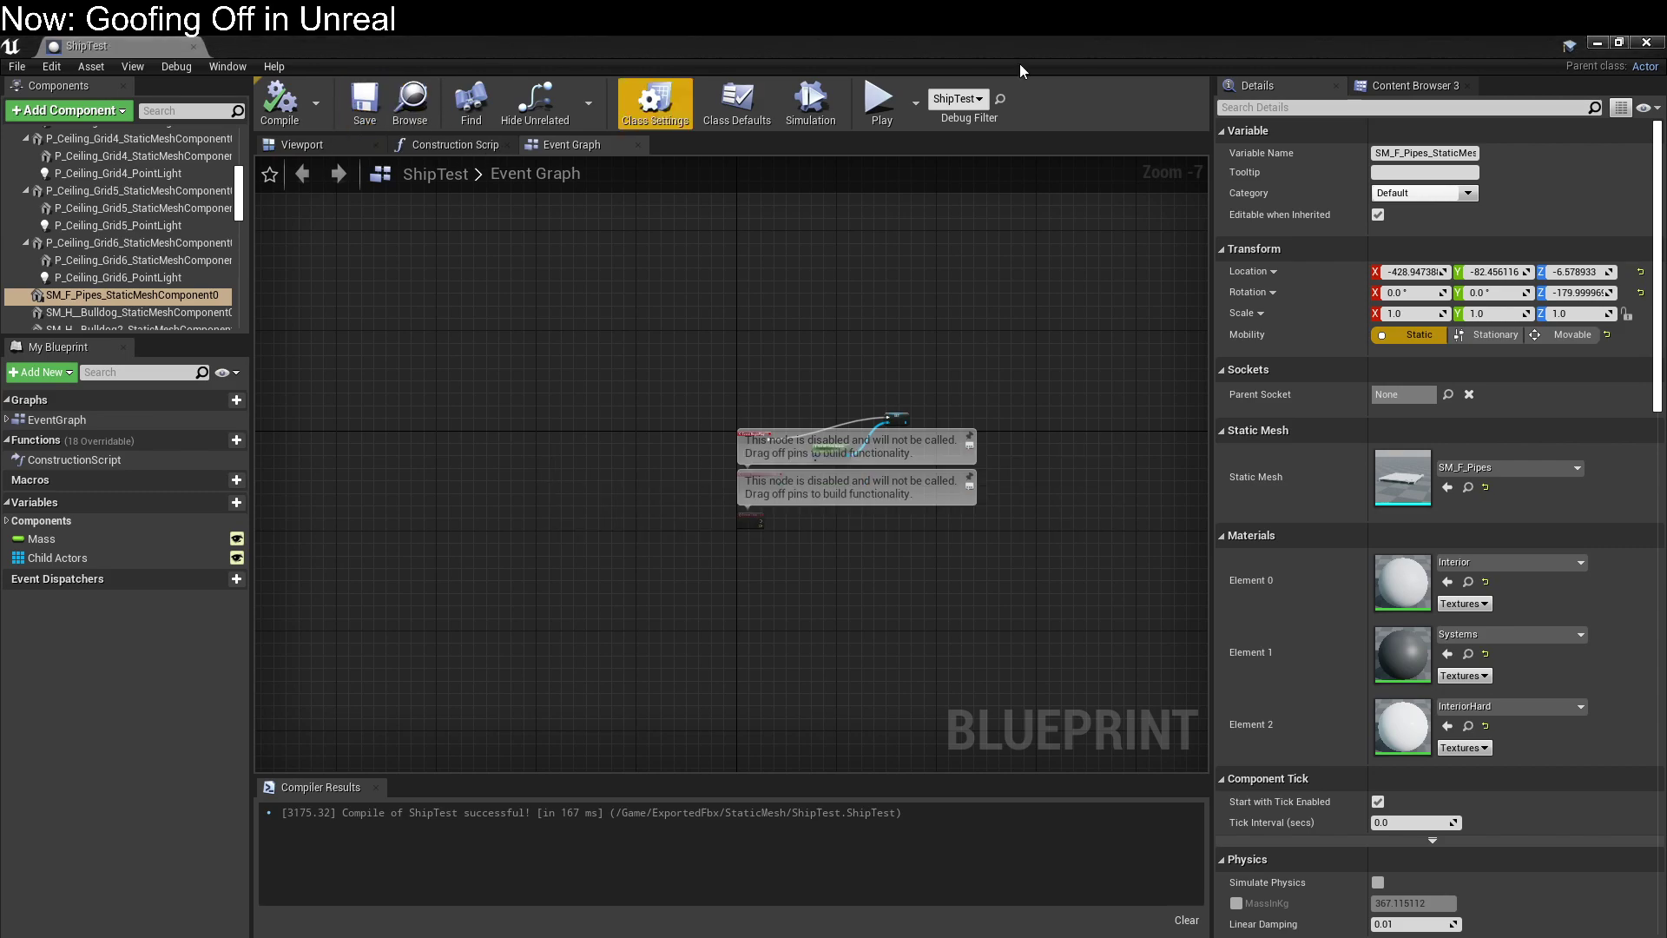
{"action": "left_click", "coordinate": [1598, 43]}
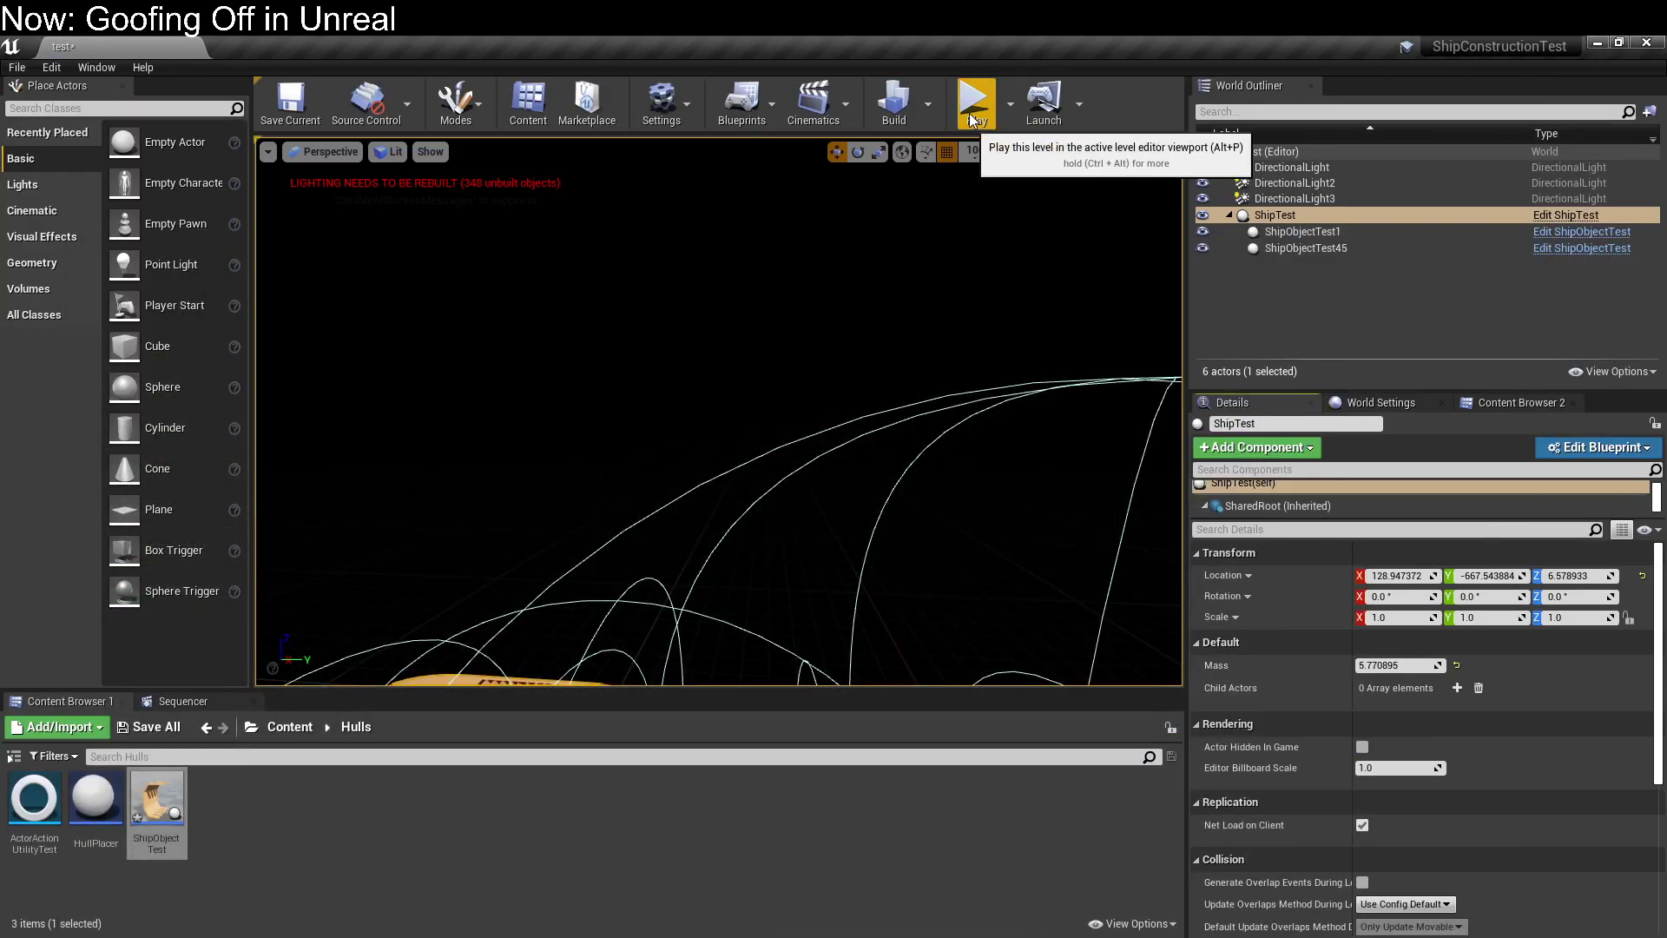
Play the level, check that the ShipObjectTest actors are nested under ShipTest, and fly around to view the ship.
{"action": "left_click", "coordinate": [971, 106]}
{"action": "scroll", "coordinate": [1324, 330], "scroll_direction": "down", "scroll_amount": 3}
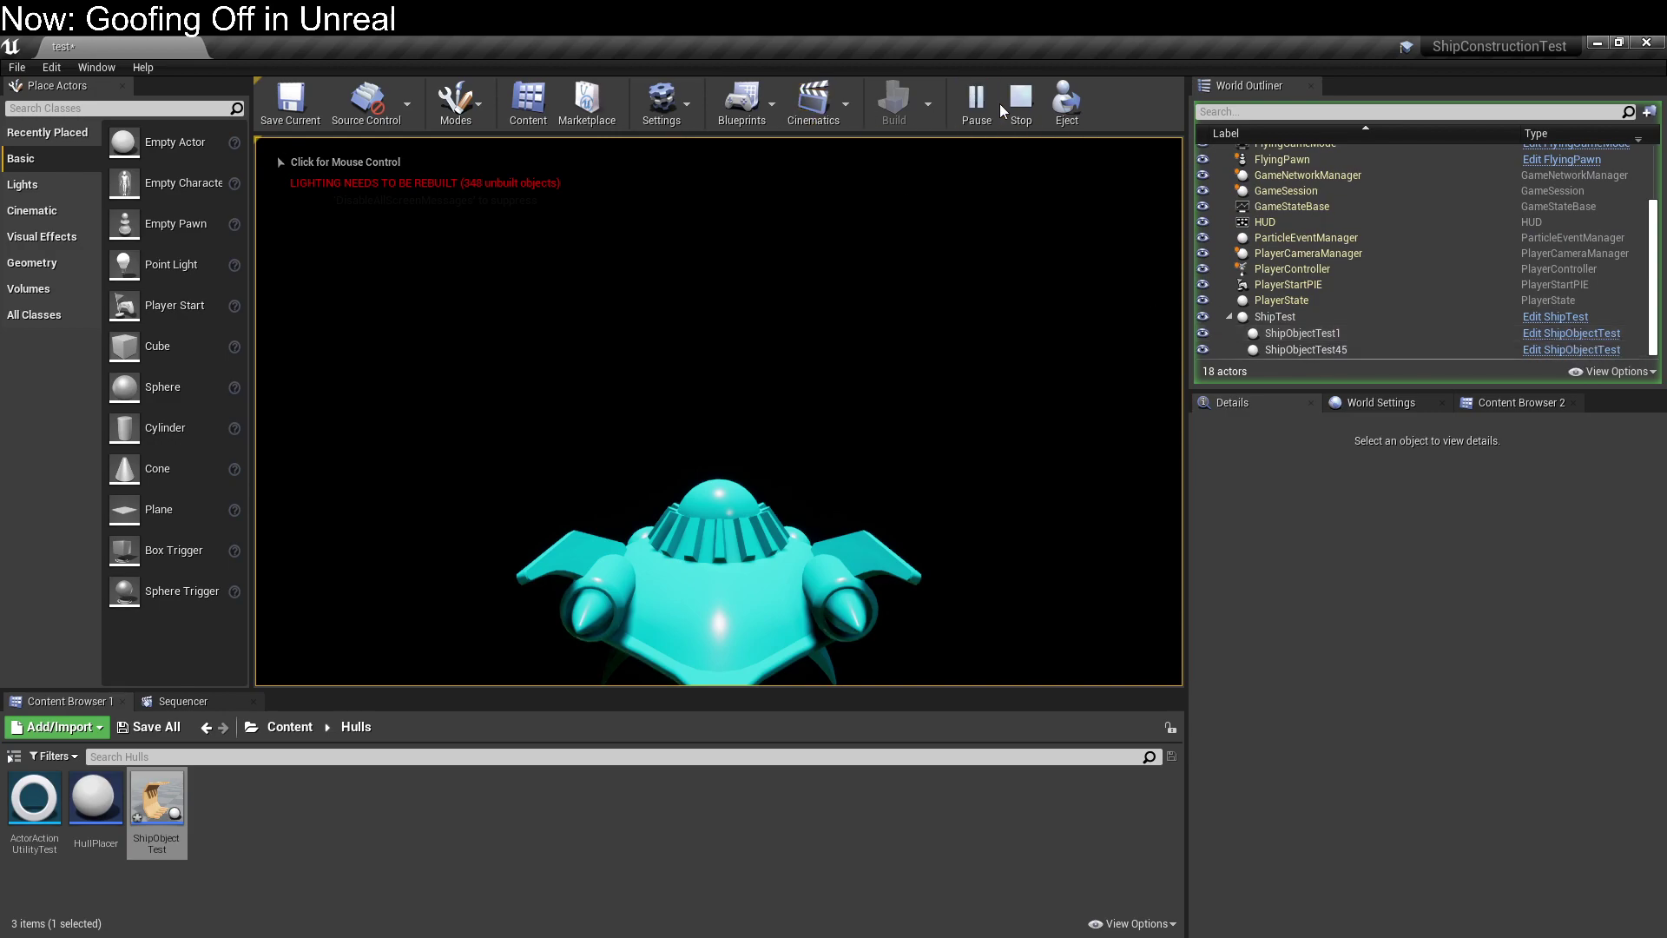
{"action": "left_click", "coordinate": [719, 408]}
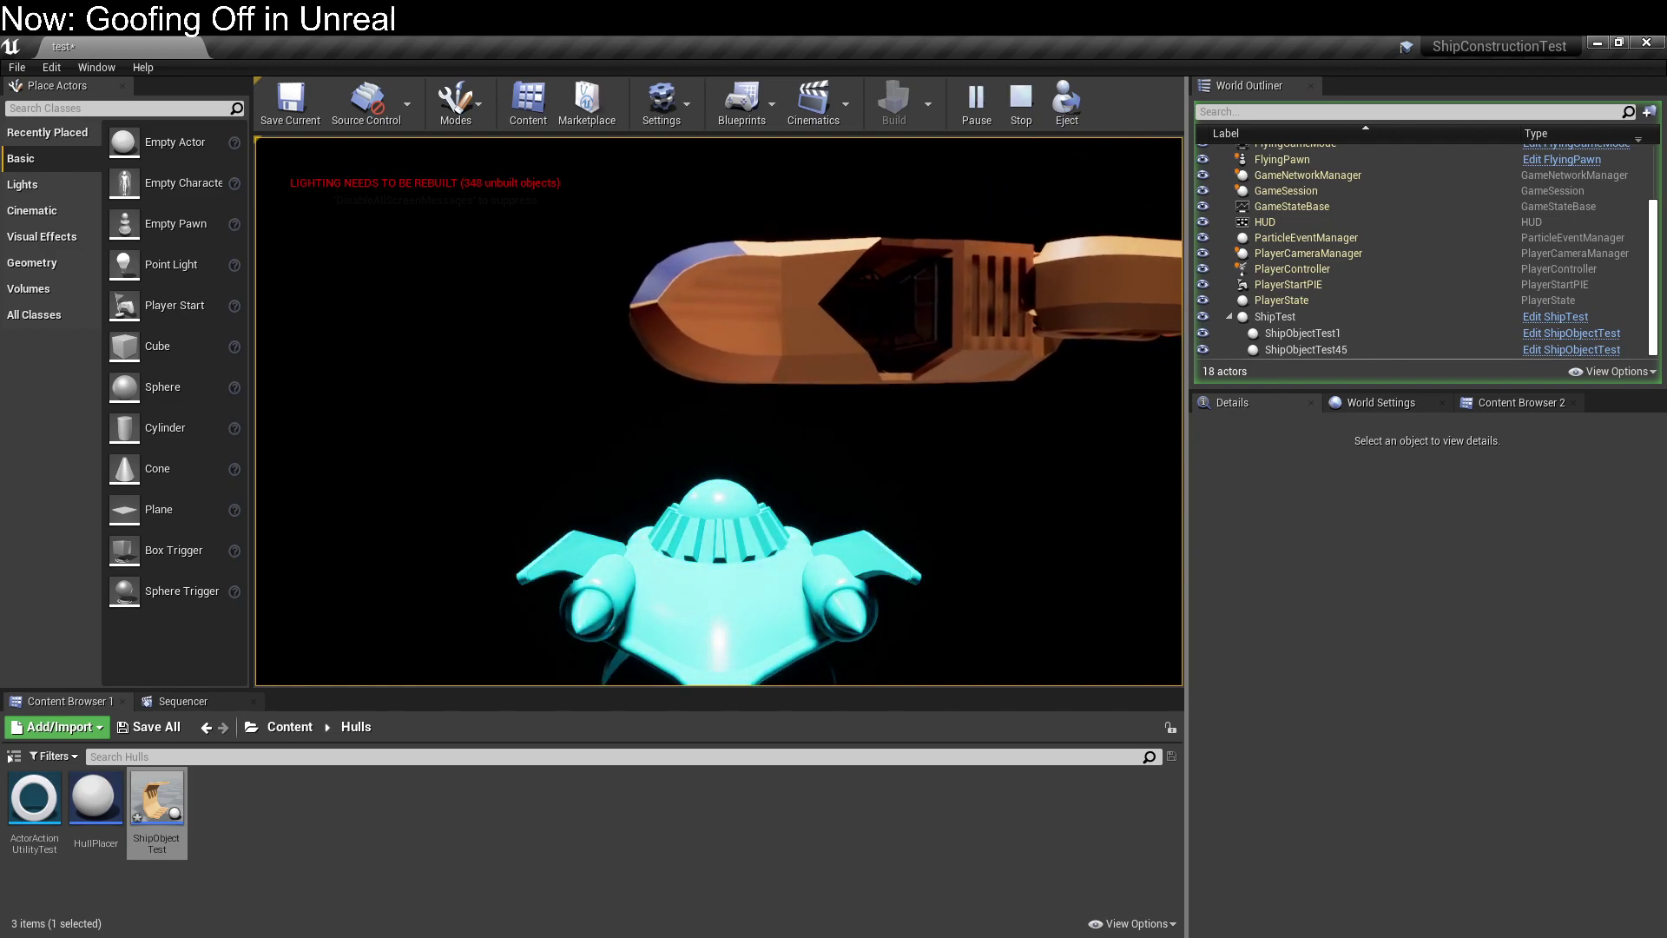
Pause the play session, inspect the ShipTest actor's Child Actors array in its details, and stop playing.
{"action": "key", "text": "Pause"}
{"action": "left_click", "coordinate": [1259, 318]}
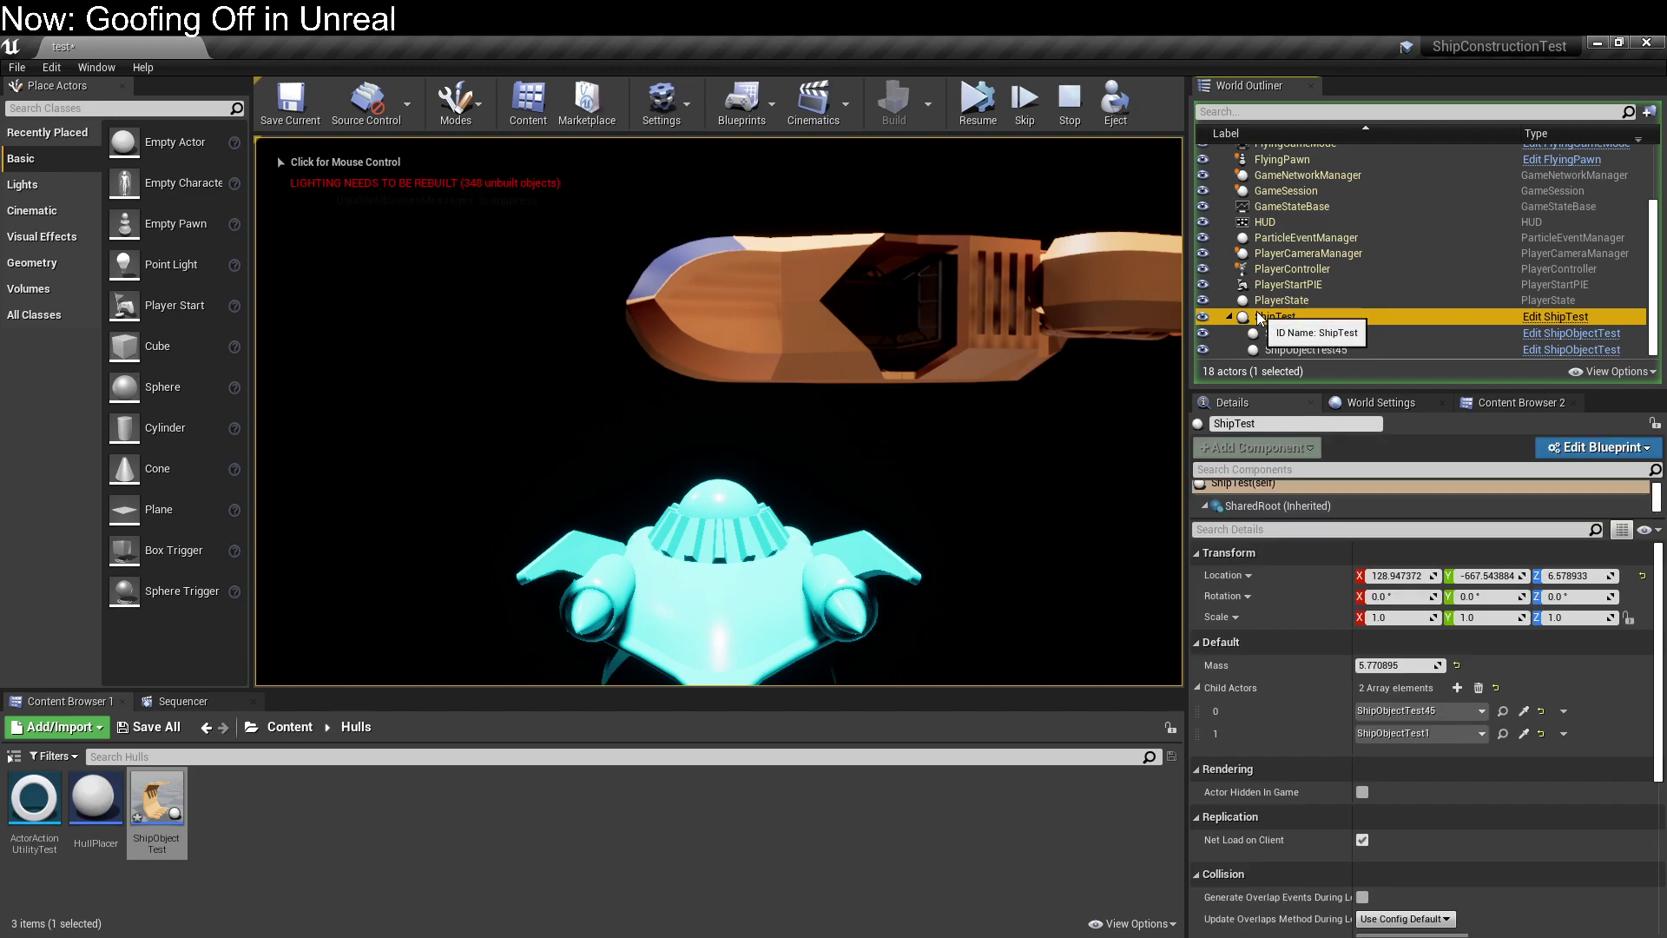
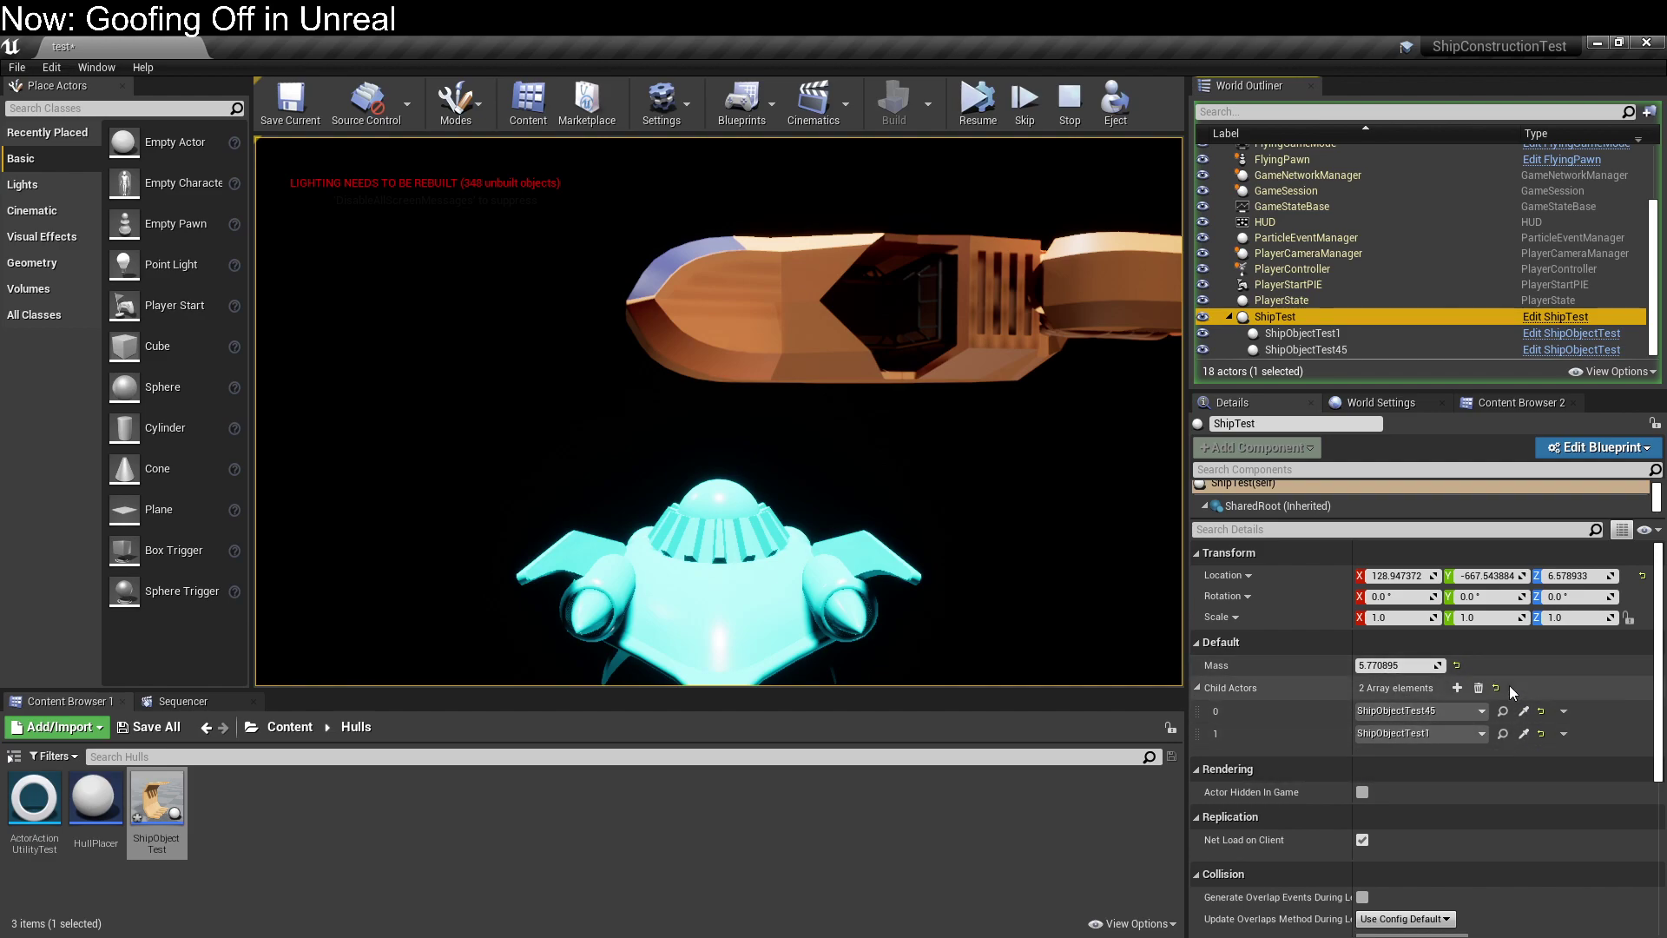
{"action": "left_click", "coordinate": [1056, 103]}
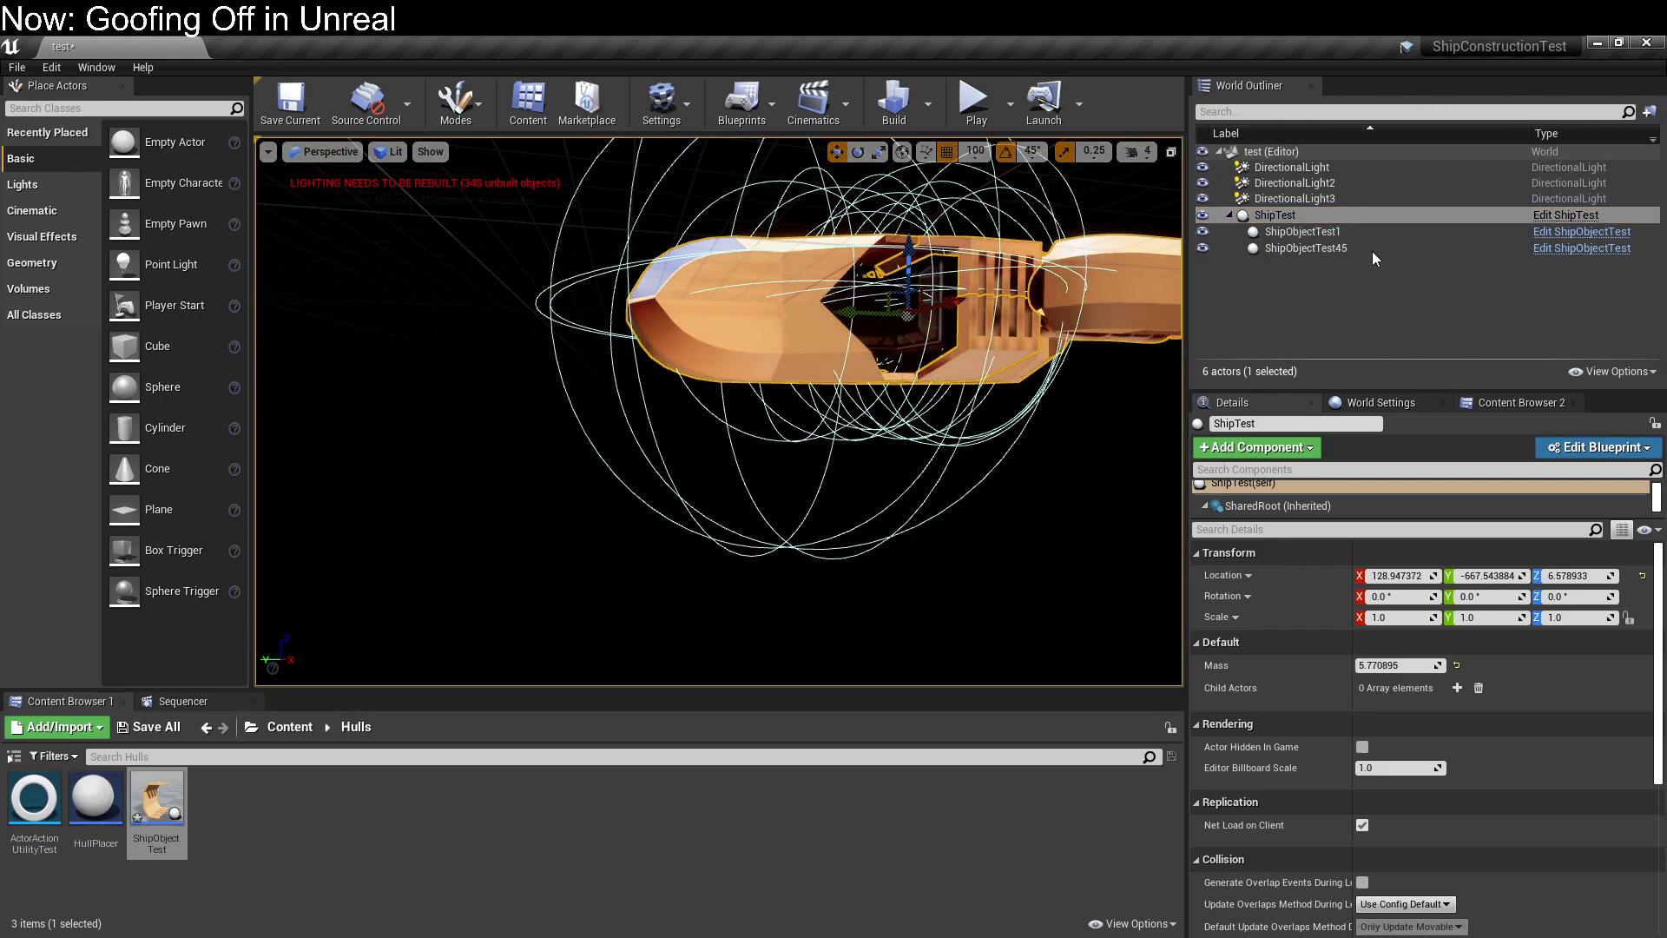
Open the ShipTest blueprint and add a For Each Loop over Child Actors, executed after the SET Child Actors node.
{"action": "left_click", "coordinate": [1598, 447]}
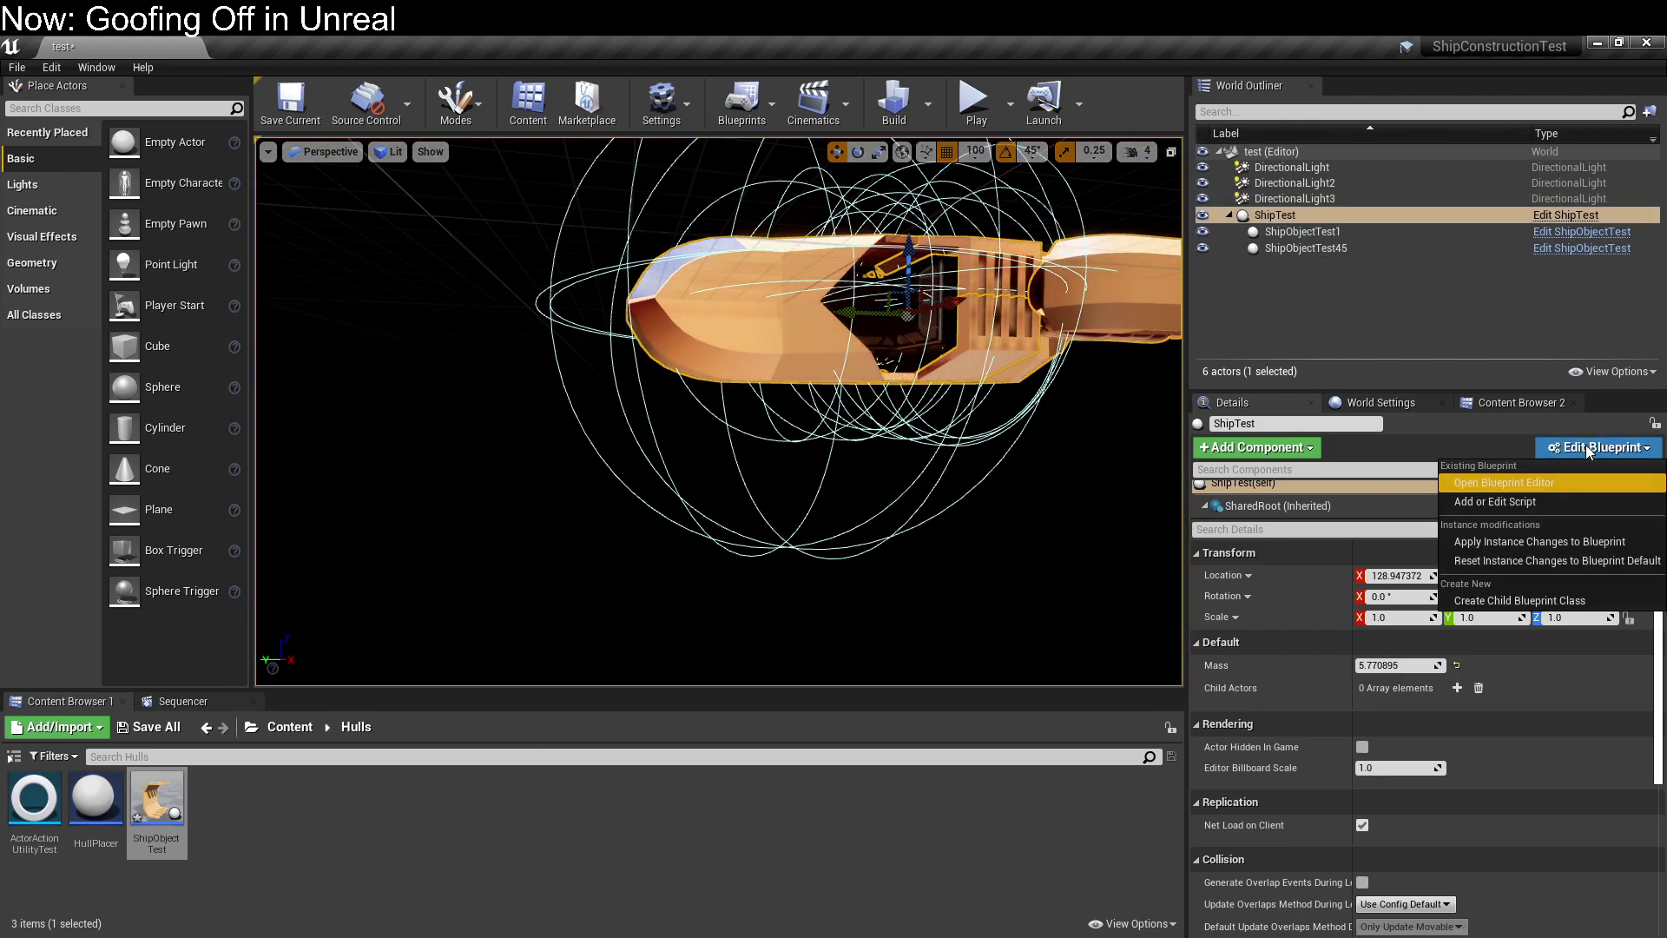
{"action": "left_click", "coordinate": [1561, 490]}
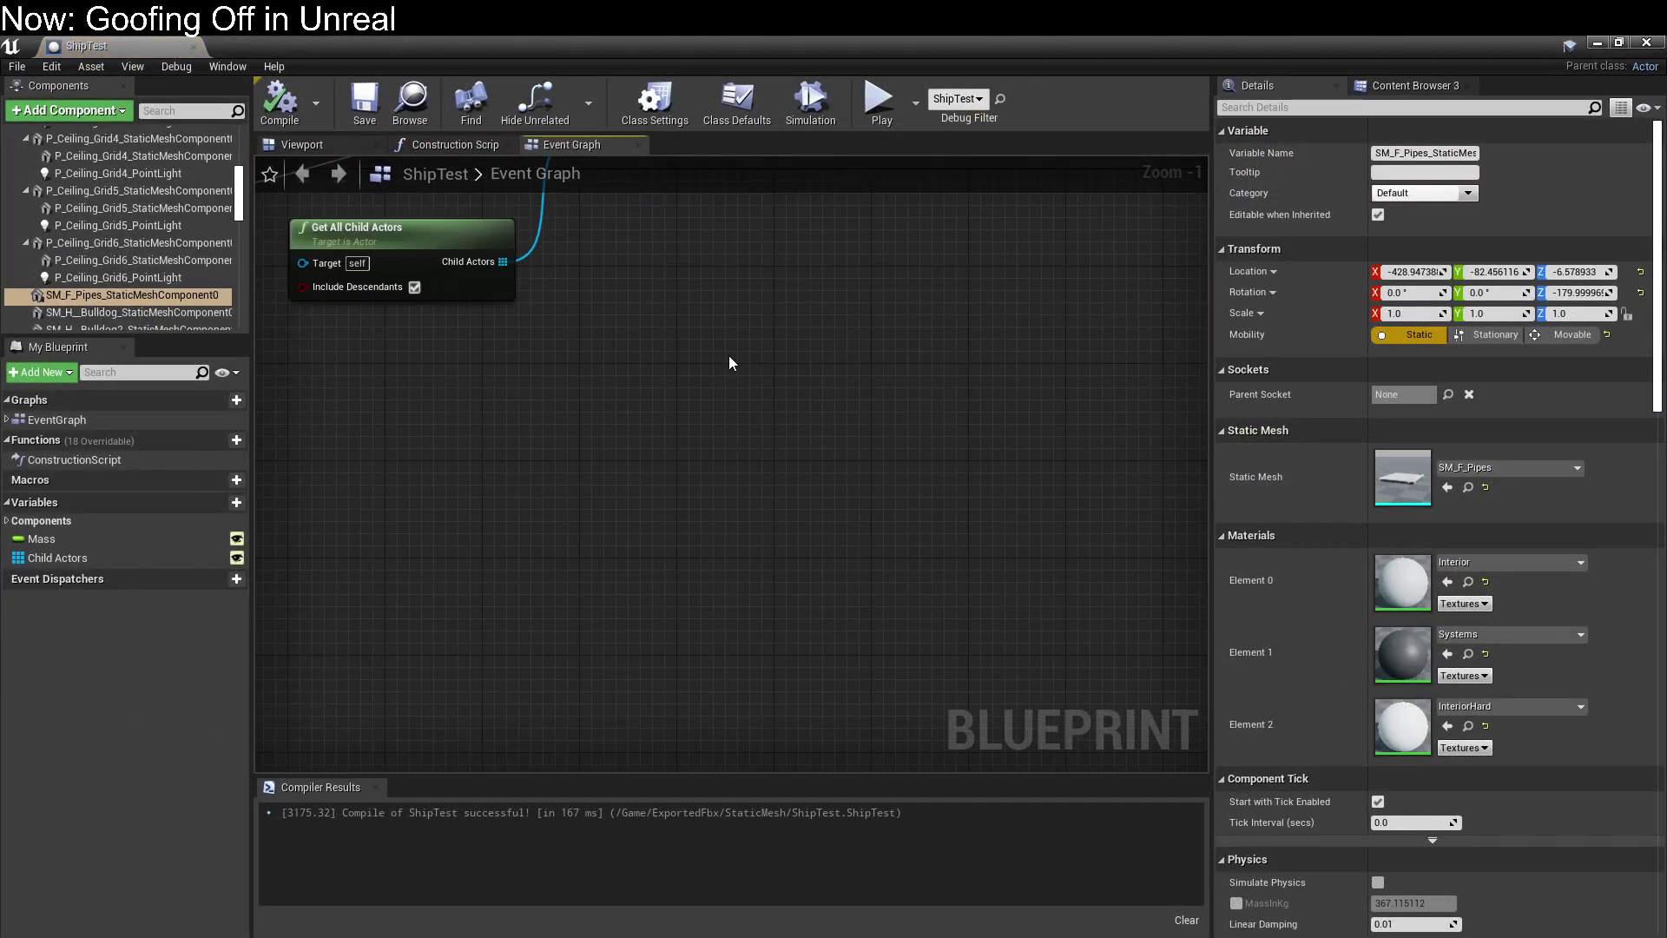
{"action": "left_click_drag", "start_coordinate": [665, 450], "coordinate": [742, 424]}
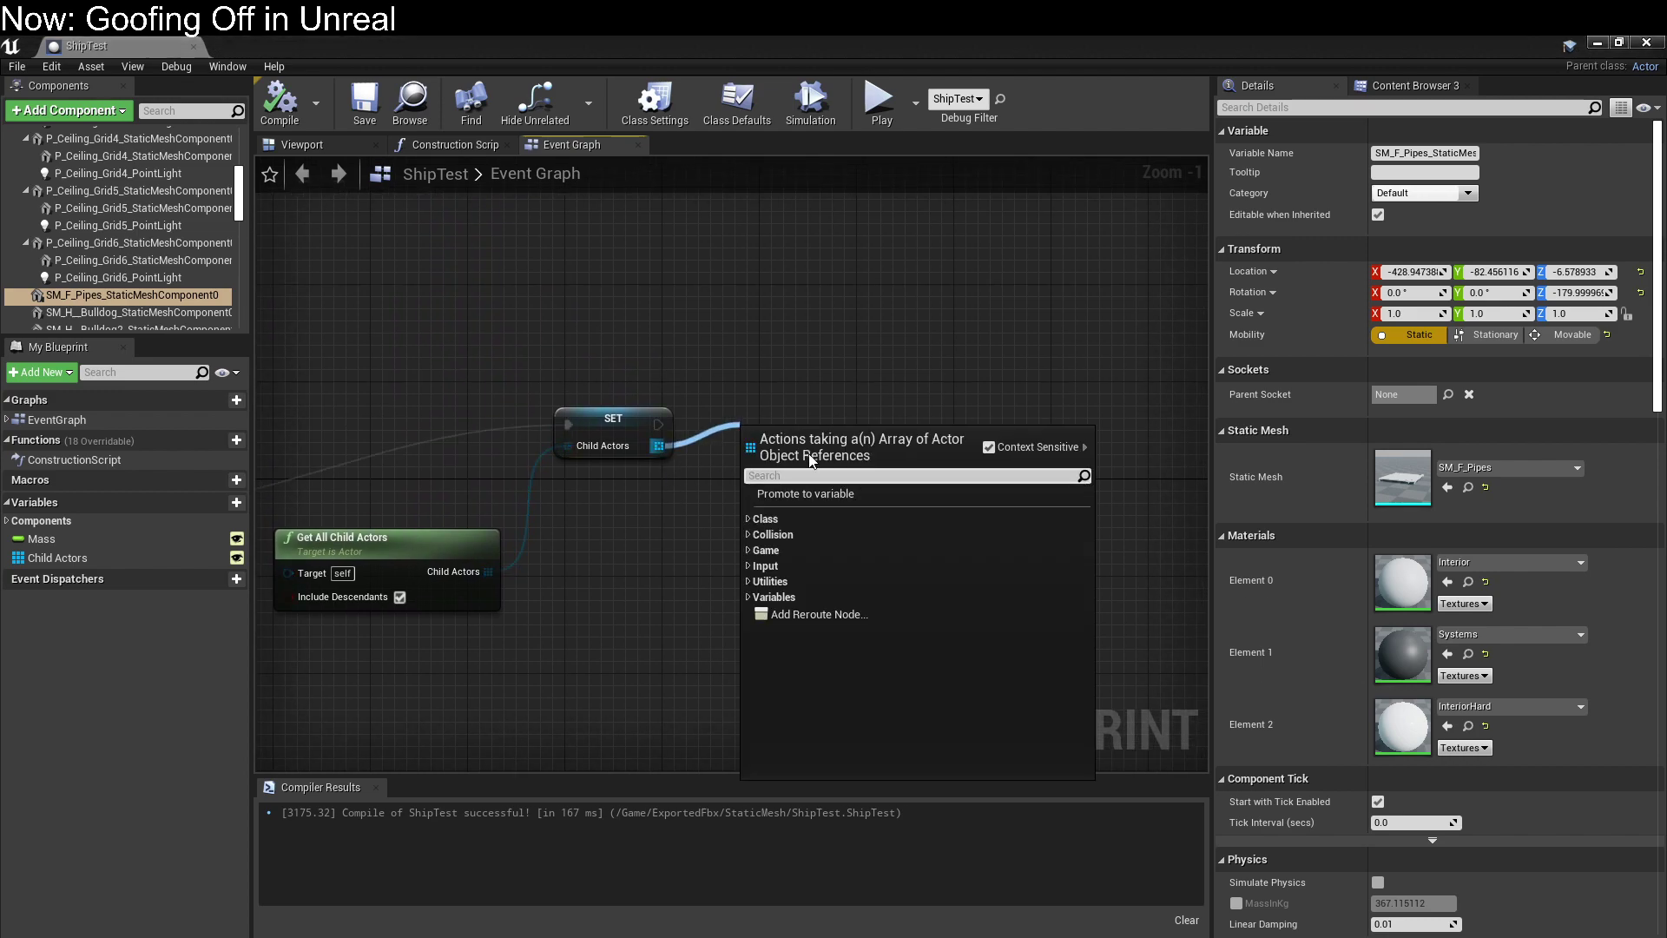
{"action": "left_click", "coordinate": [749, 580]}
{"action": "left_click", "coordinate": [754, 597]}
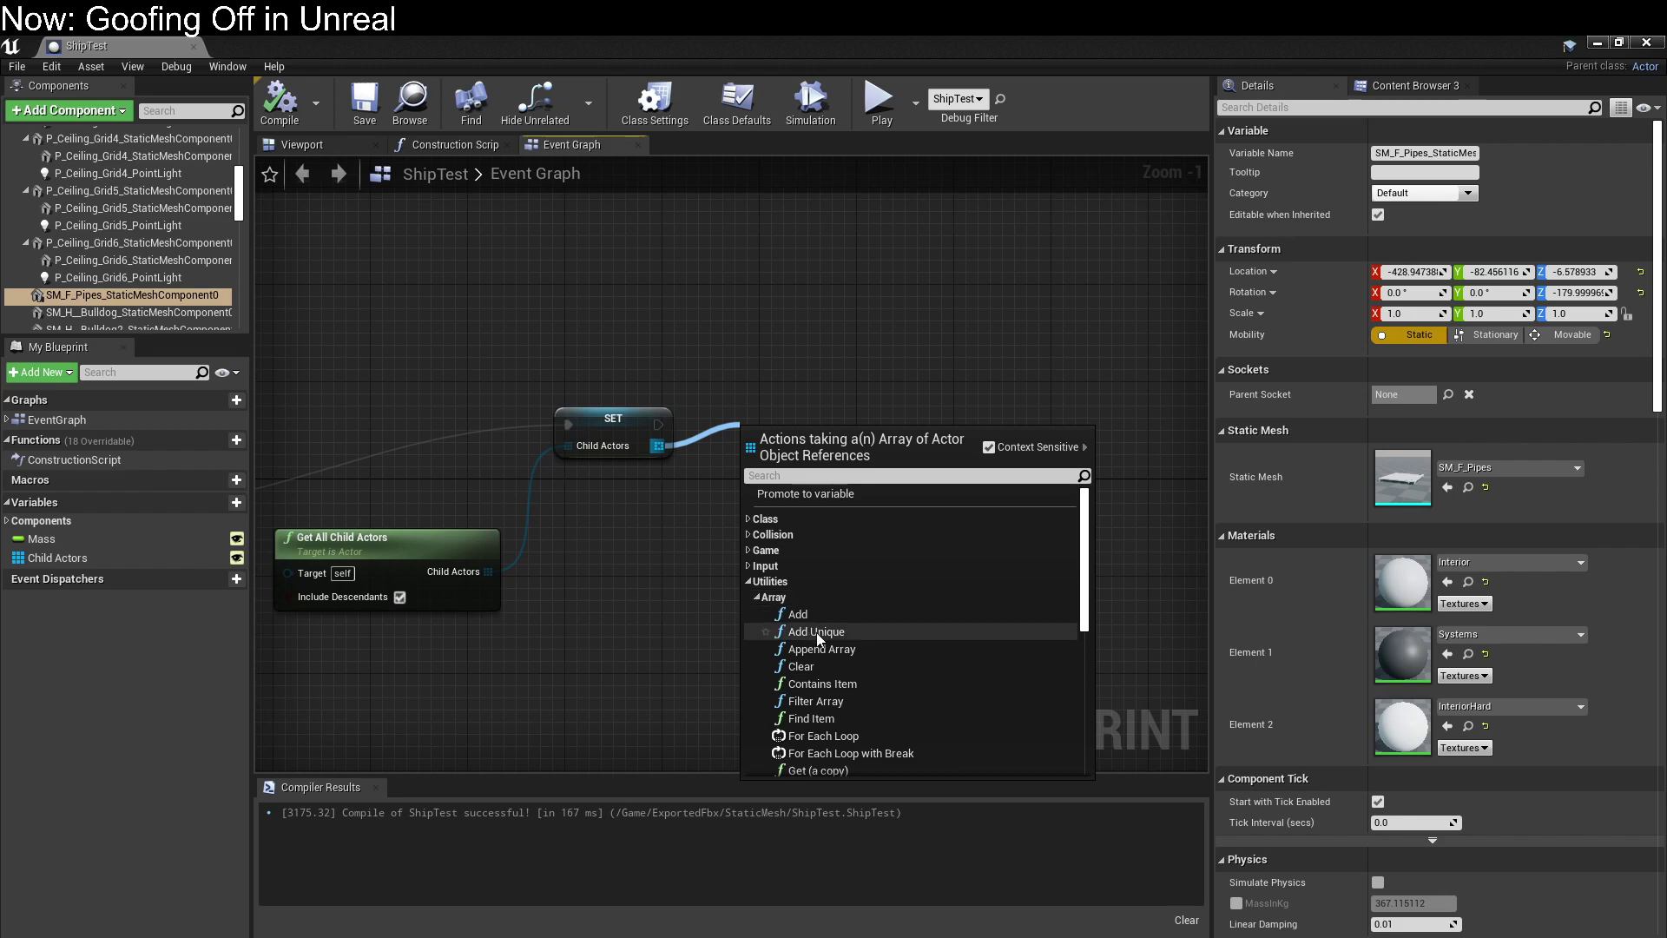
{"action": "scroll", "coordinate": [860, 704], "scroll_direction": "down", "scroll_amount": 3}
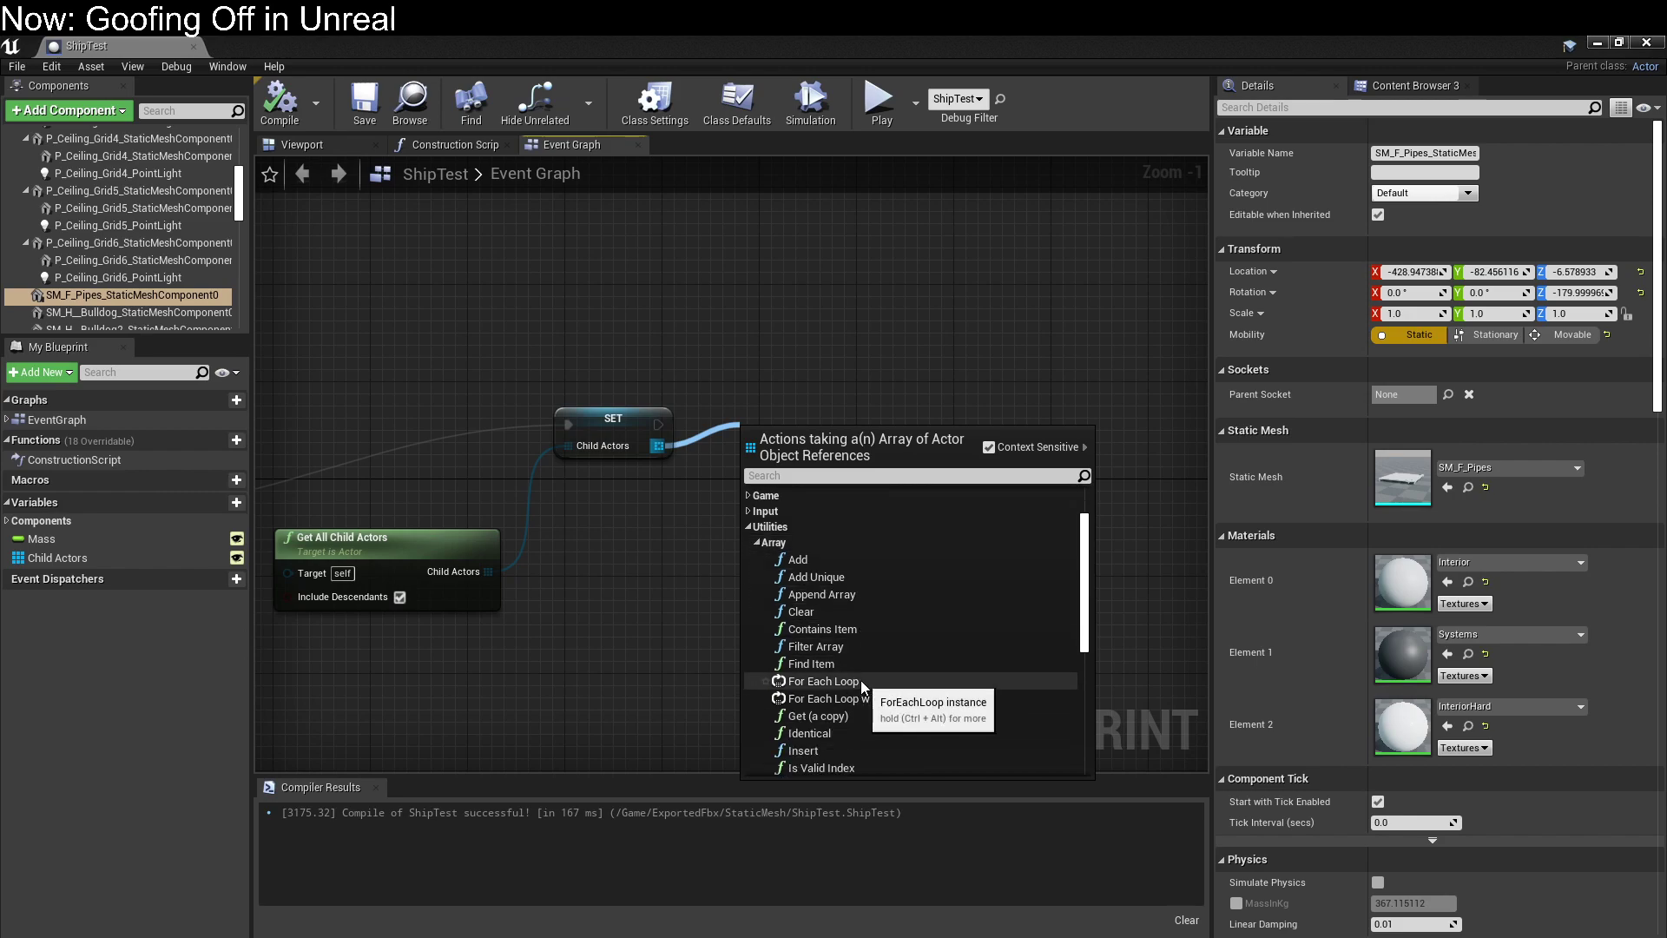
{"action": "left_click", "coordinate": [861, 680]}
{"action": "mouse_move", "coordinate": [797, 434]}
{"action": "left_mouse_down"}
{"action": "mouse_move", "coordinate": [797, 382]}
{"action": "mouse_move", "coordinate": [780, 417]}
{"action": "left_mouse_up"}
{"action": "left_click_drag", "start_coordinate": [658, 424], "coordinate": [738, 425]}
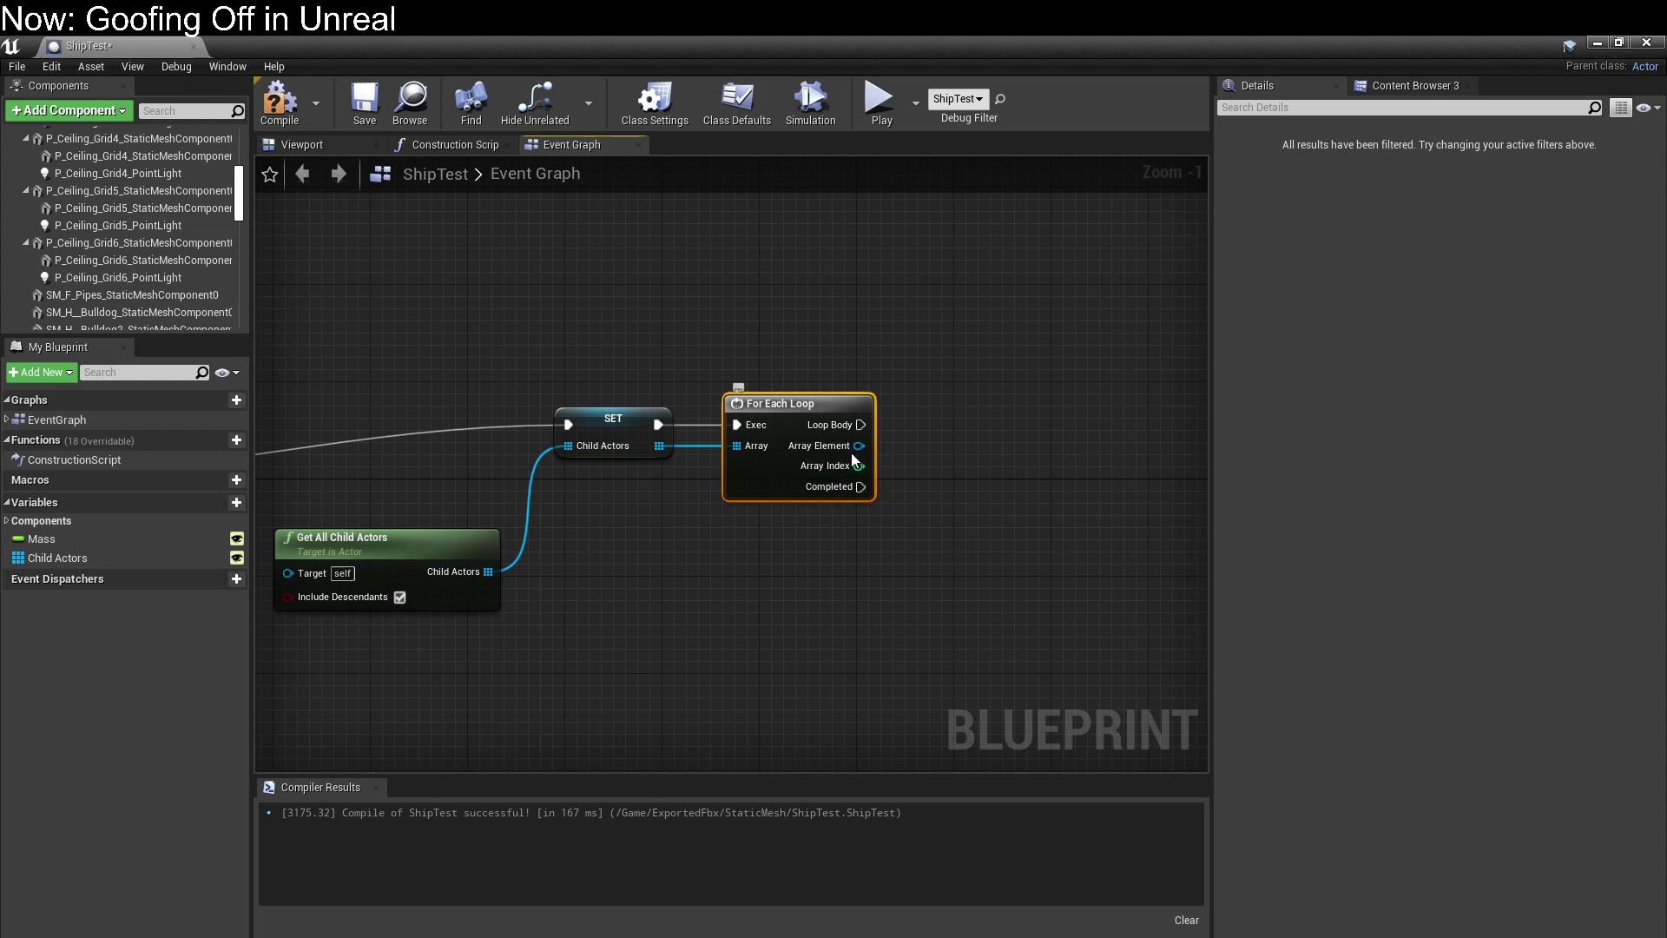
Add a GetClass node fed by the For Each Loop's Array Element and place it beside the loop.
{"action": "left_click_drag", "start_coordinate": [858, 446], "coordinate": [982, 420]}
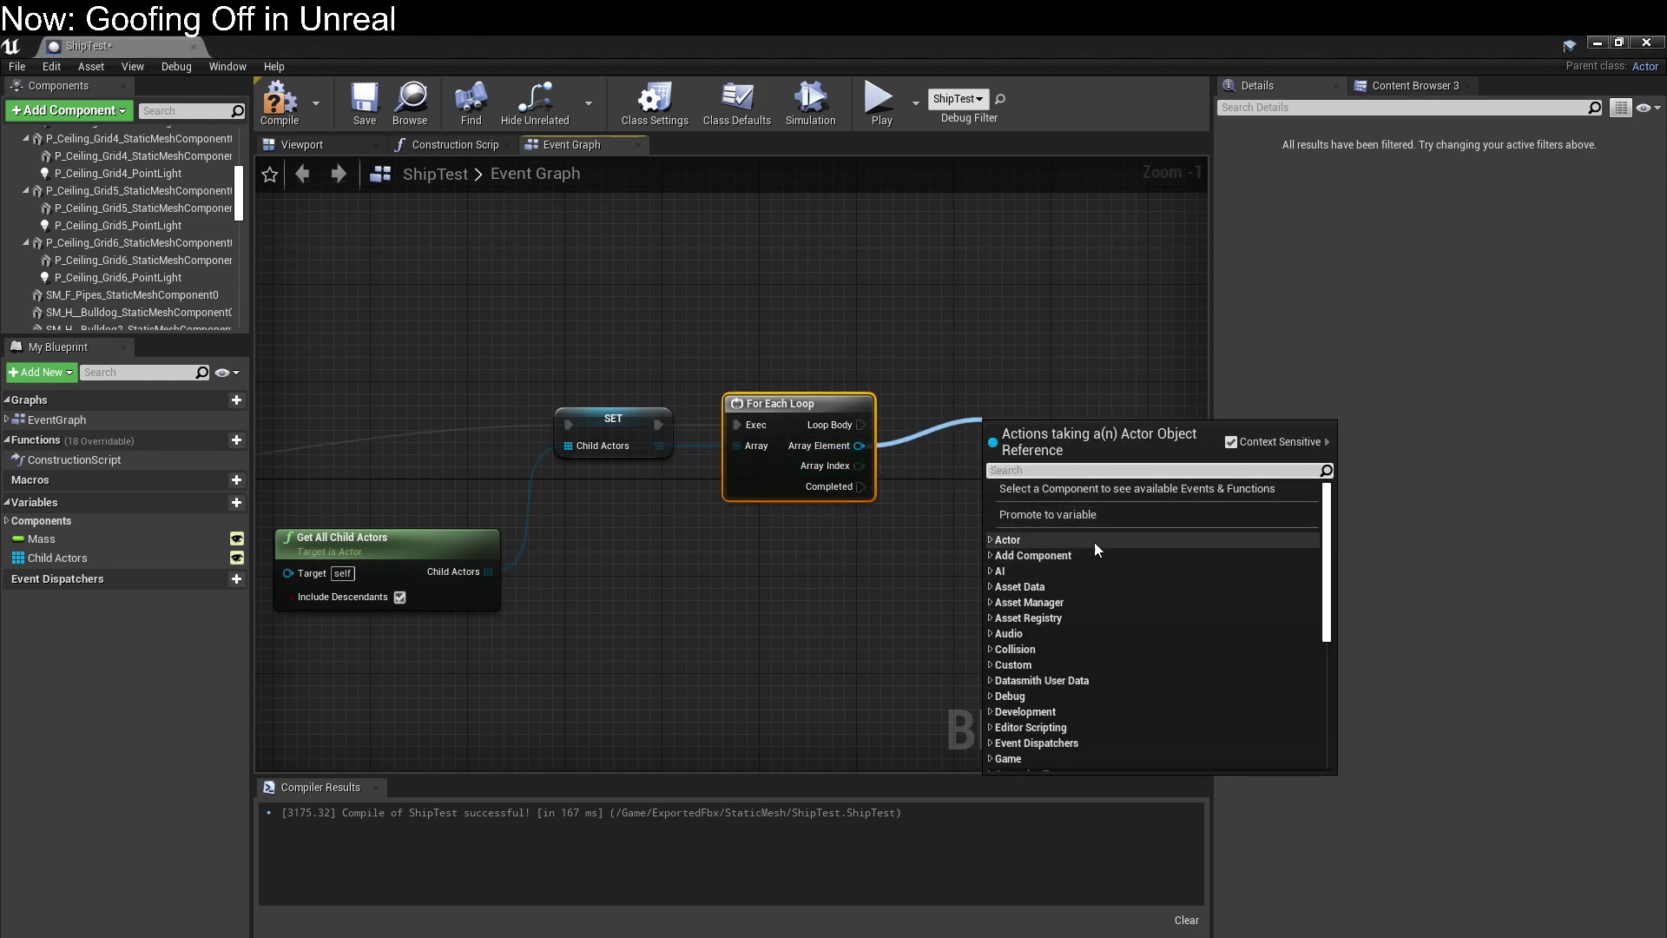
{"action": "left_click", "coordinate": [995, 540]}
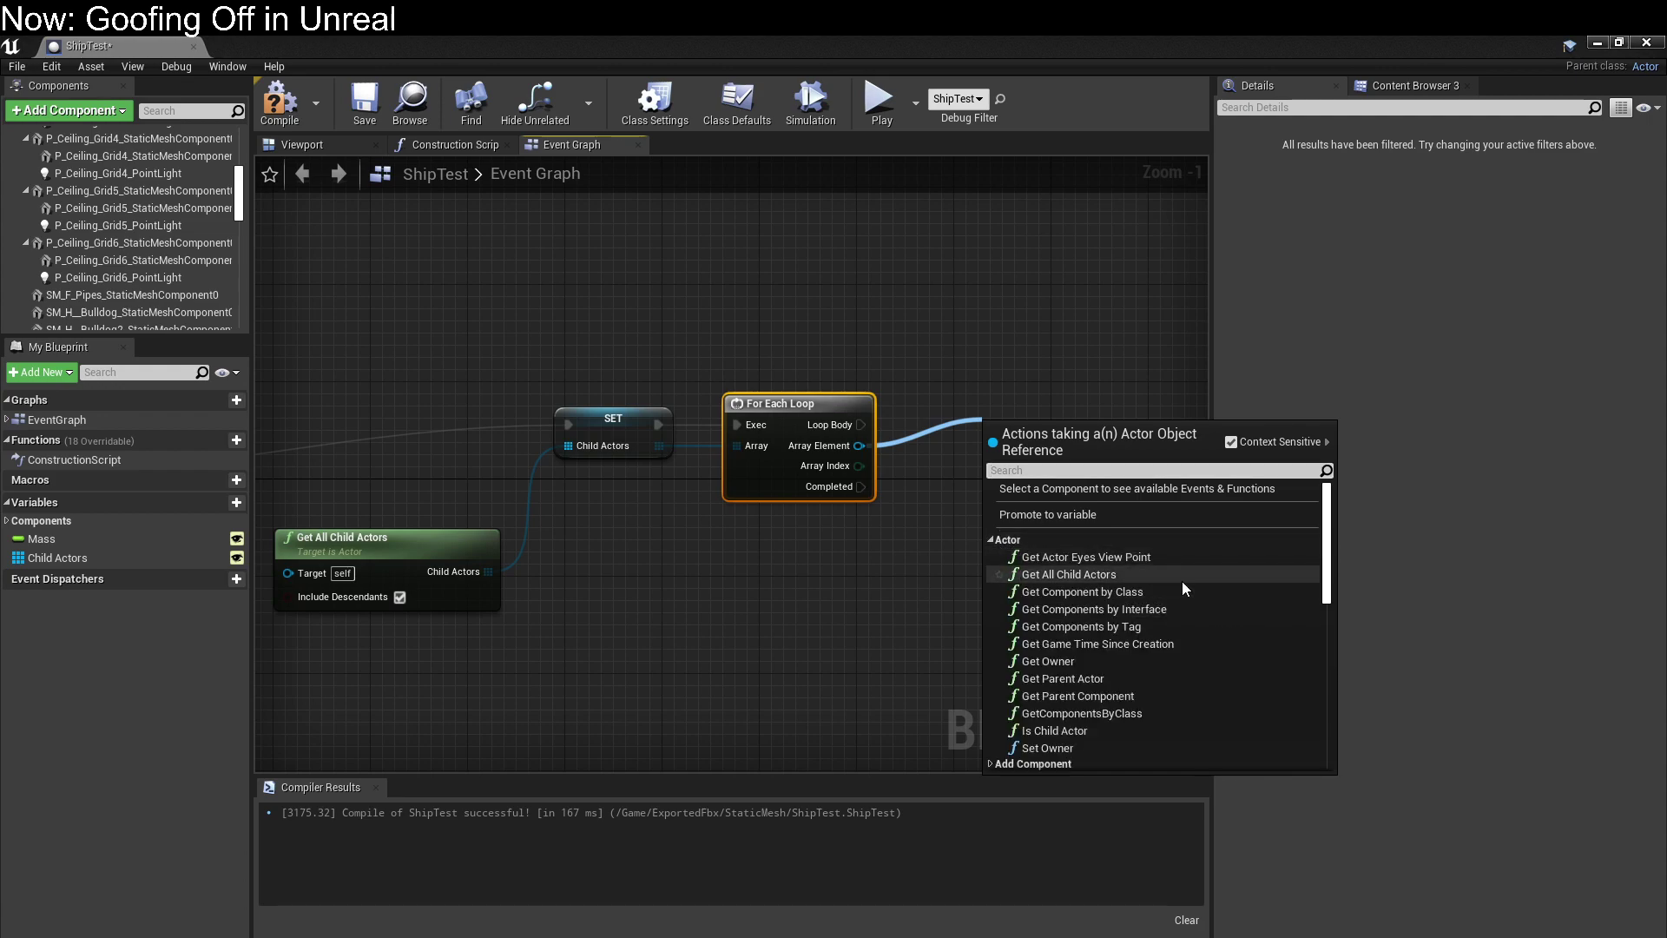
{"action": "scroll", "coordinate": [1143, 613], "scroll_direction": "down", "scroll_amount": 3}
{"action": "scroll", "coordinate": [1124, 623], "scroll_direction": "down", "scroll_amount": 5}
{"action": "type", "text": "class"}
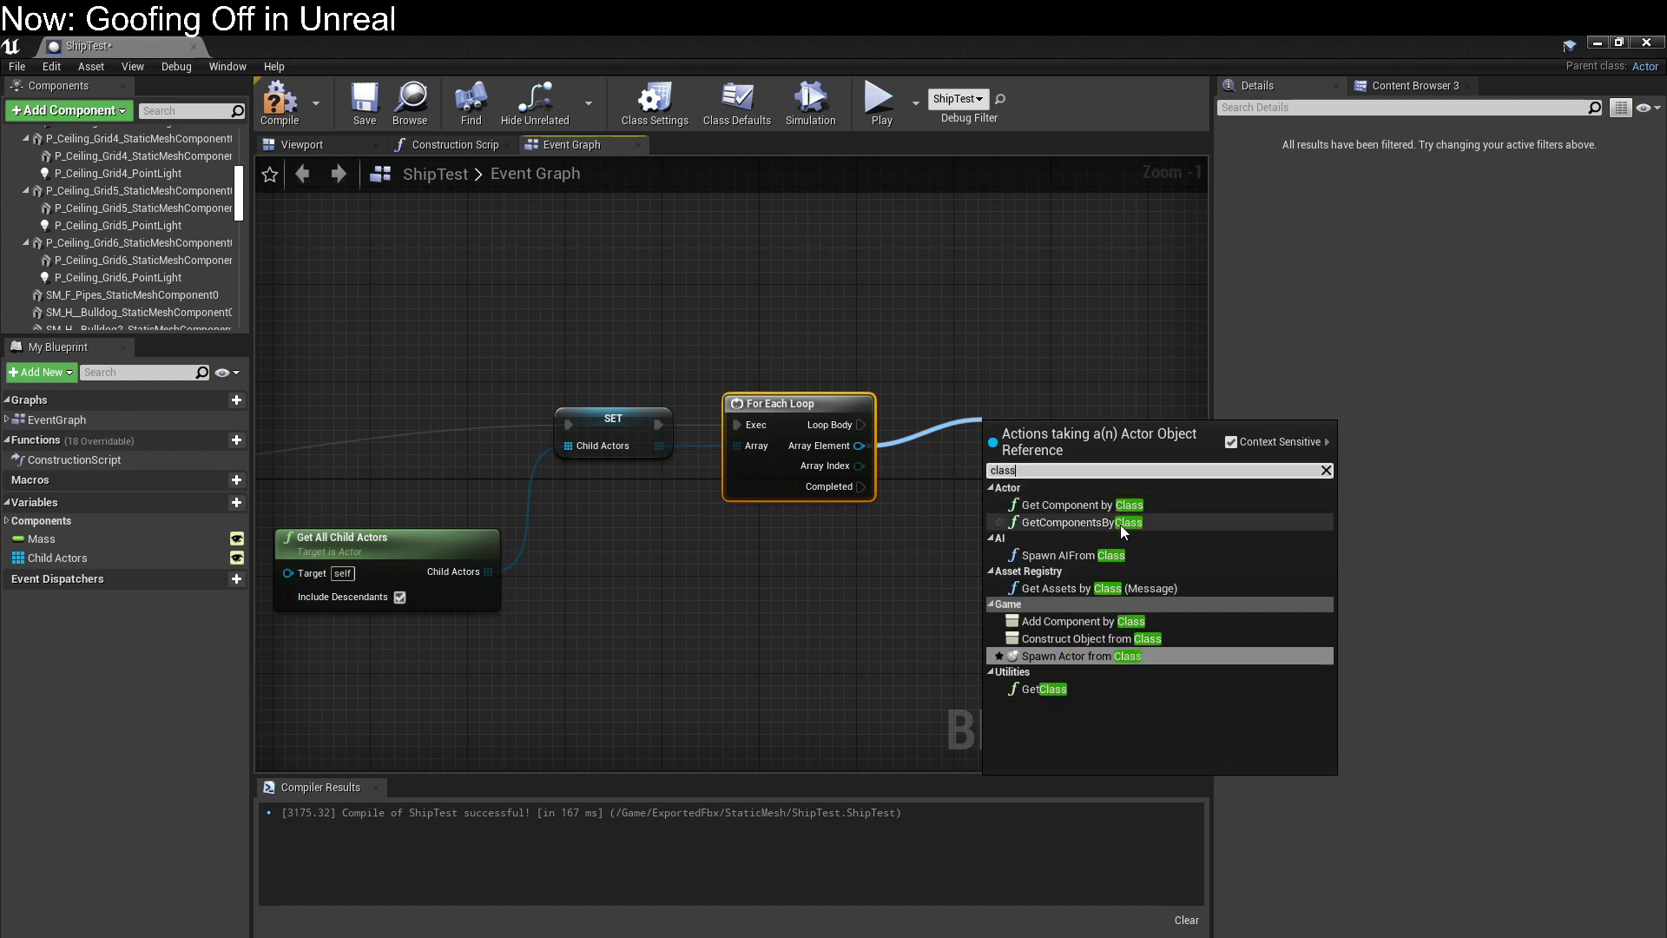
{"action": "left_click", "coordinate": [1042, 688]}
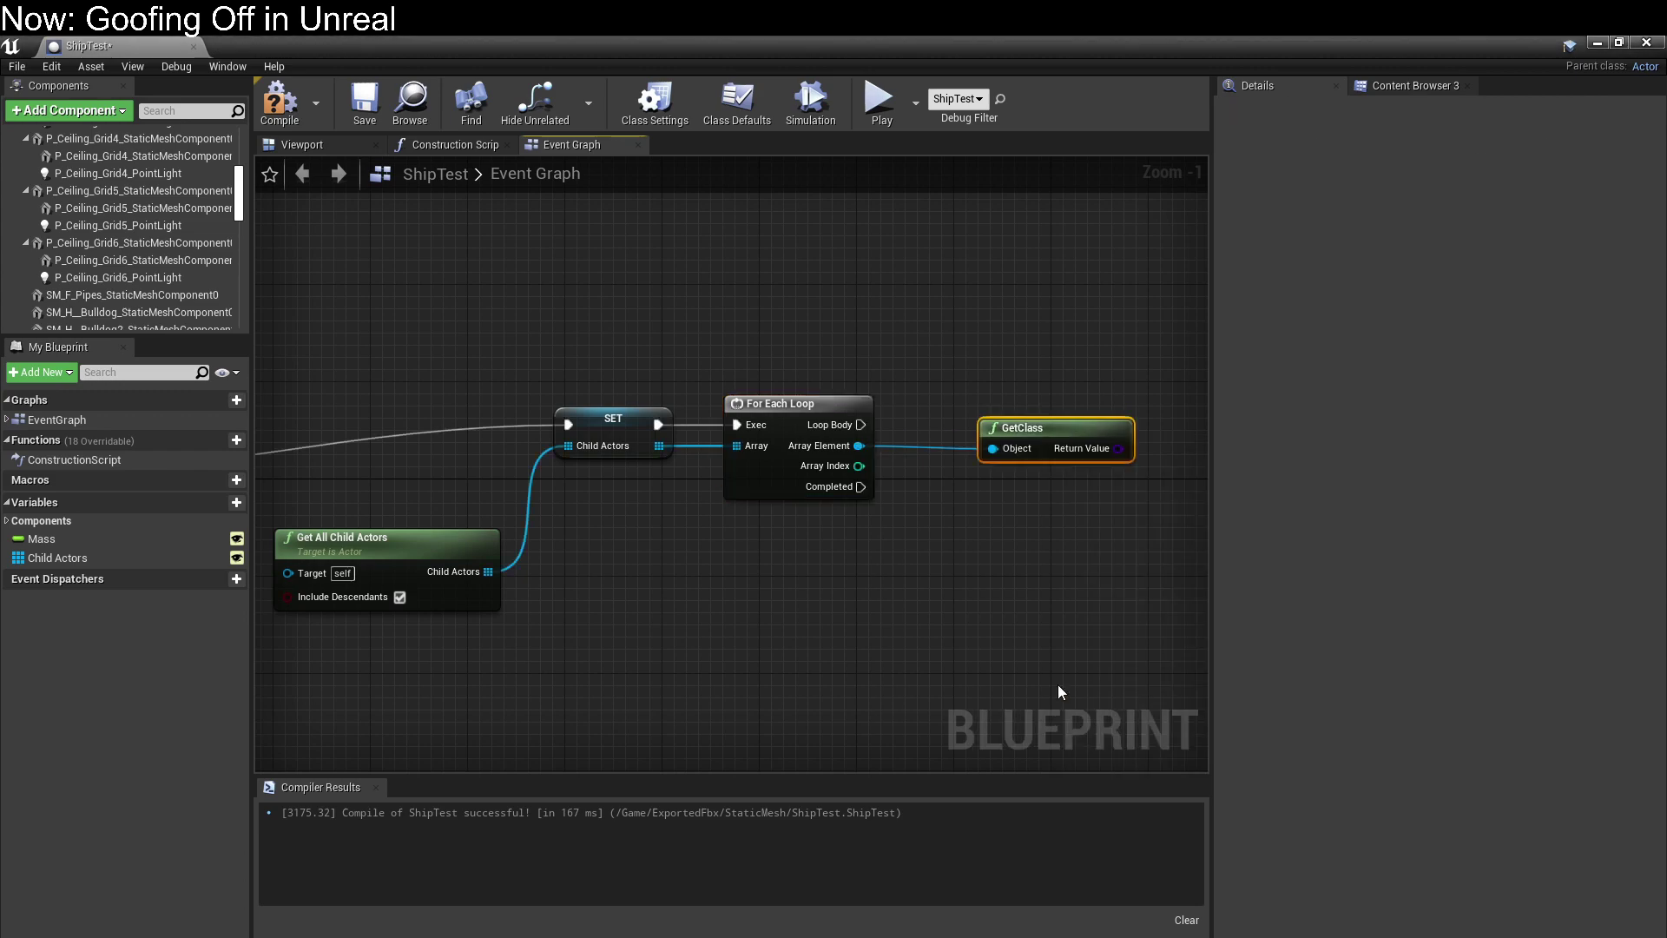
{"action": "left_click_drag", "start_coordinate": [1073, 419], "coordinate": [978, 410]}
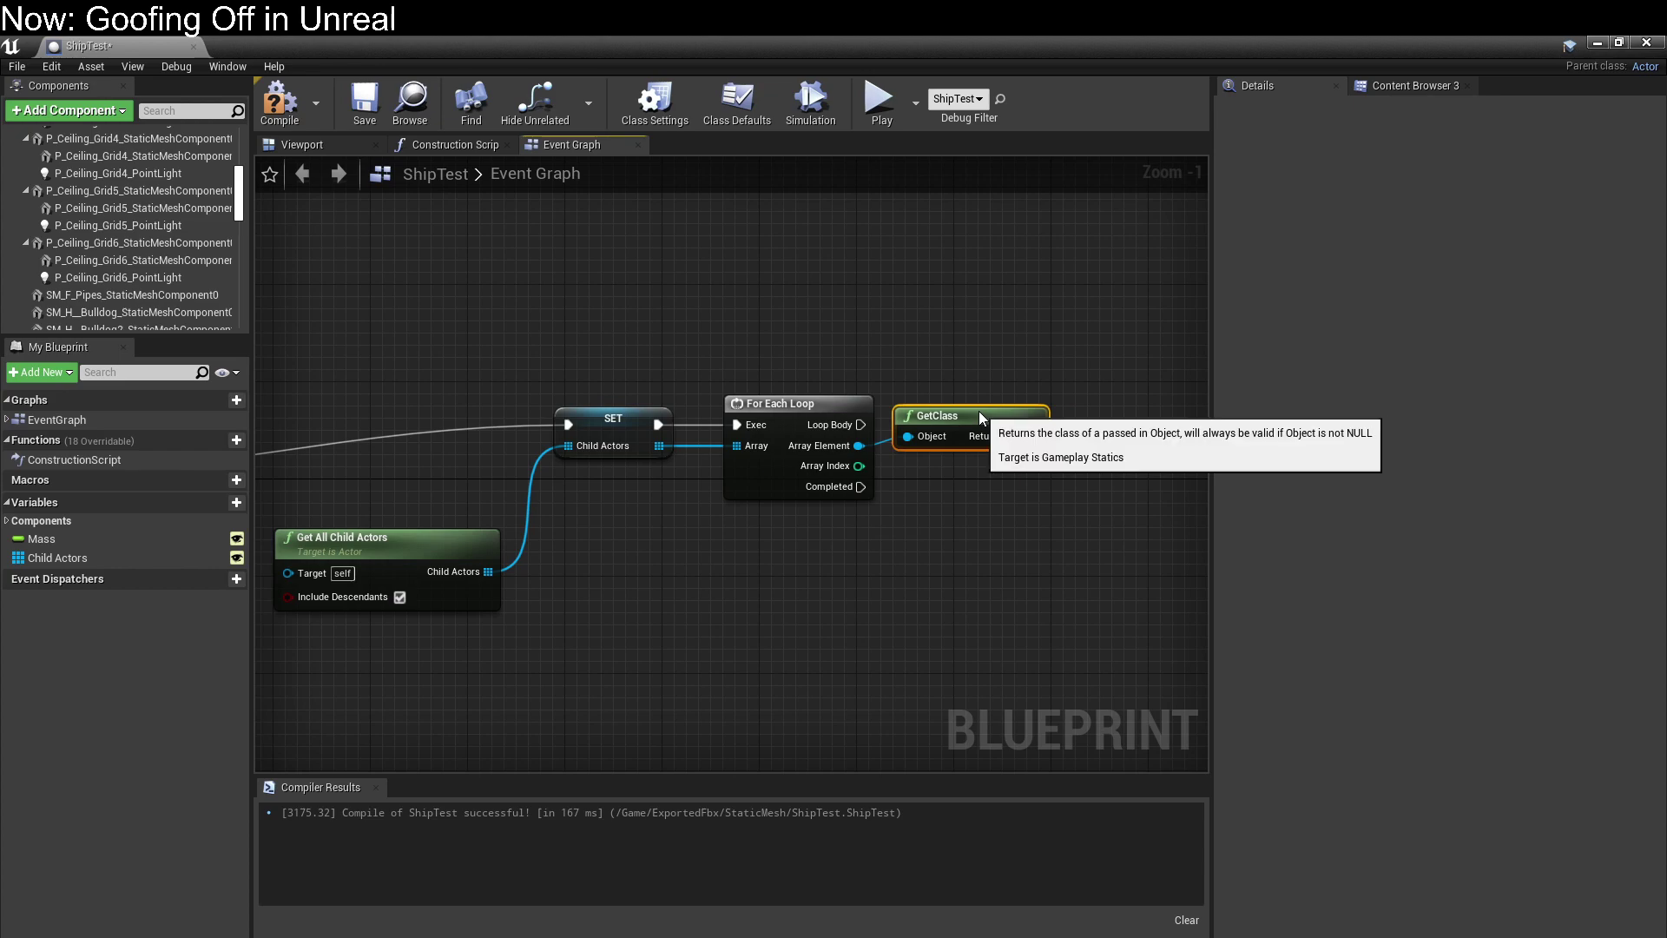
{"action": "right_click_drag", "start_coordinate": [812, 619], "coordinate": [850, 551]}
{"action": "left_click_drag", "start_coordinate": [846, 431], "coordinate": [934, 424]}
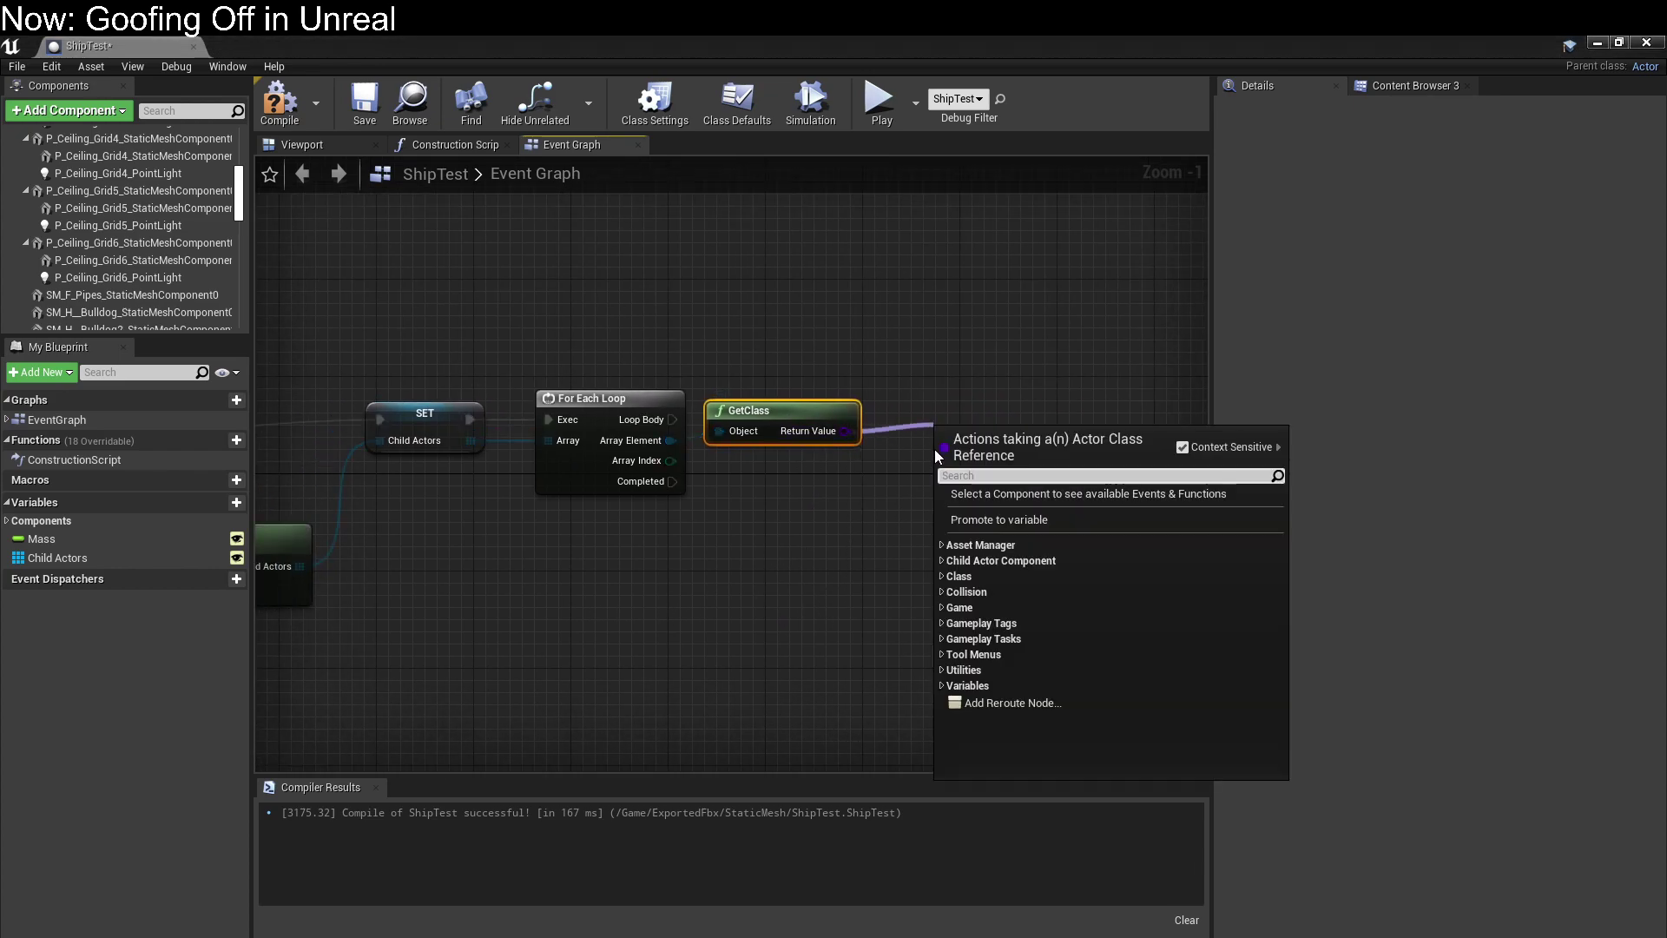
{"action": "left_click", "coordinate": [941, 576]}
{"action": "left_click", "coordinate": [939, 555]}
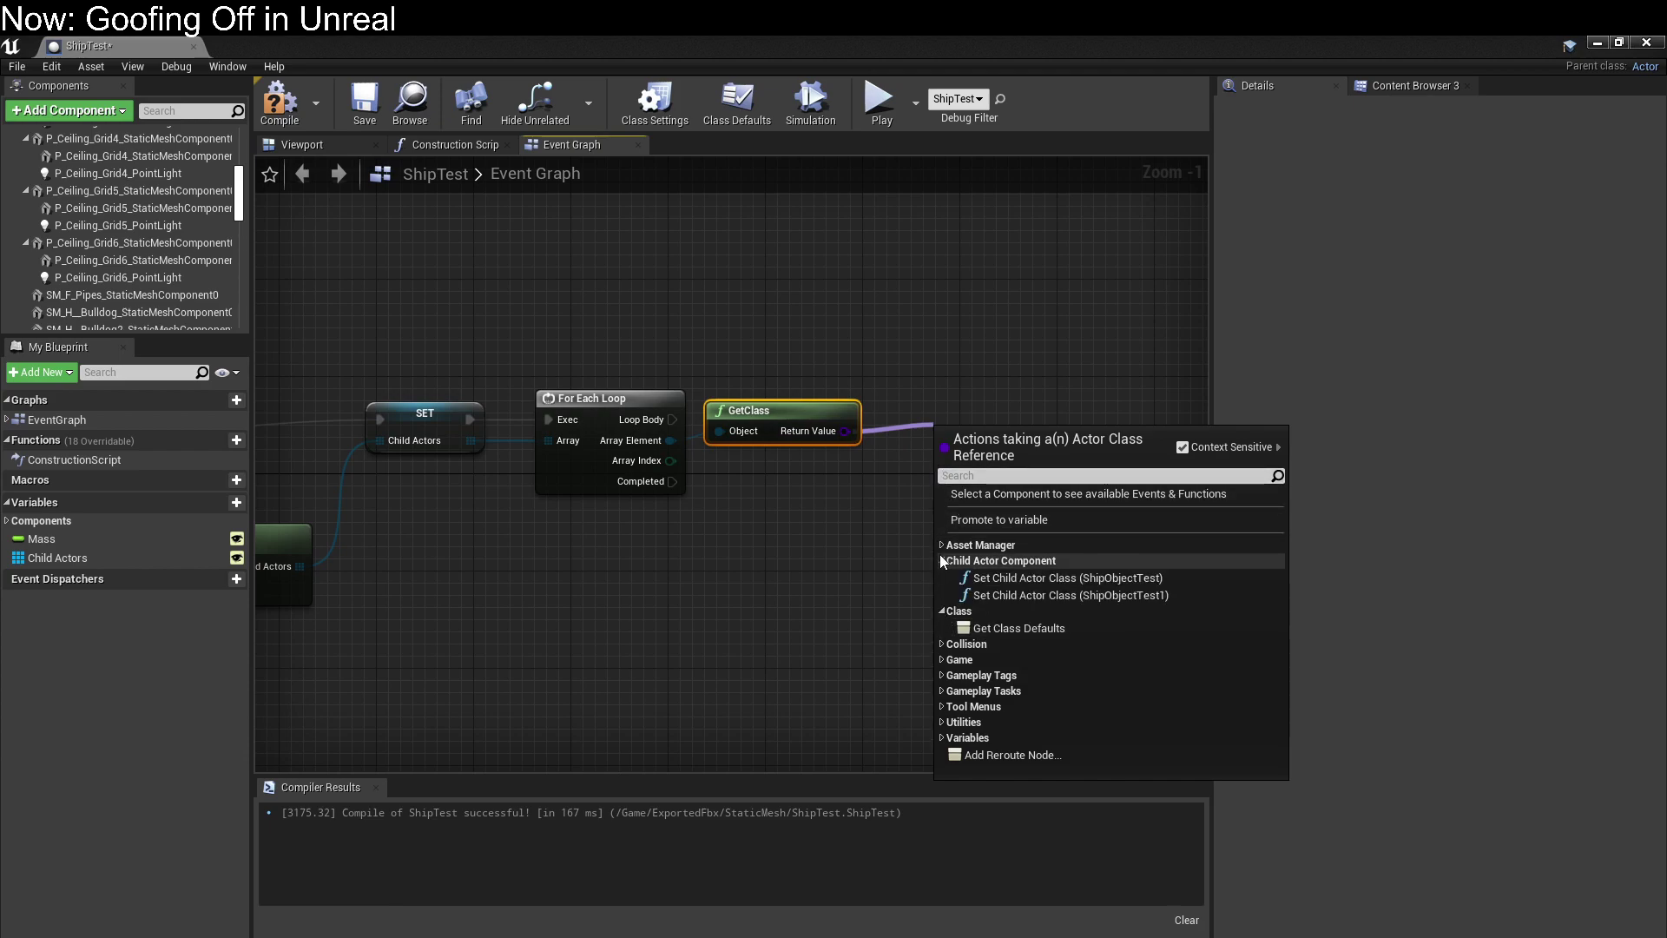
{"action": "left_click", "coordinate": [941, 545]}
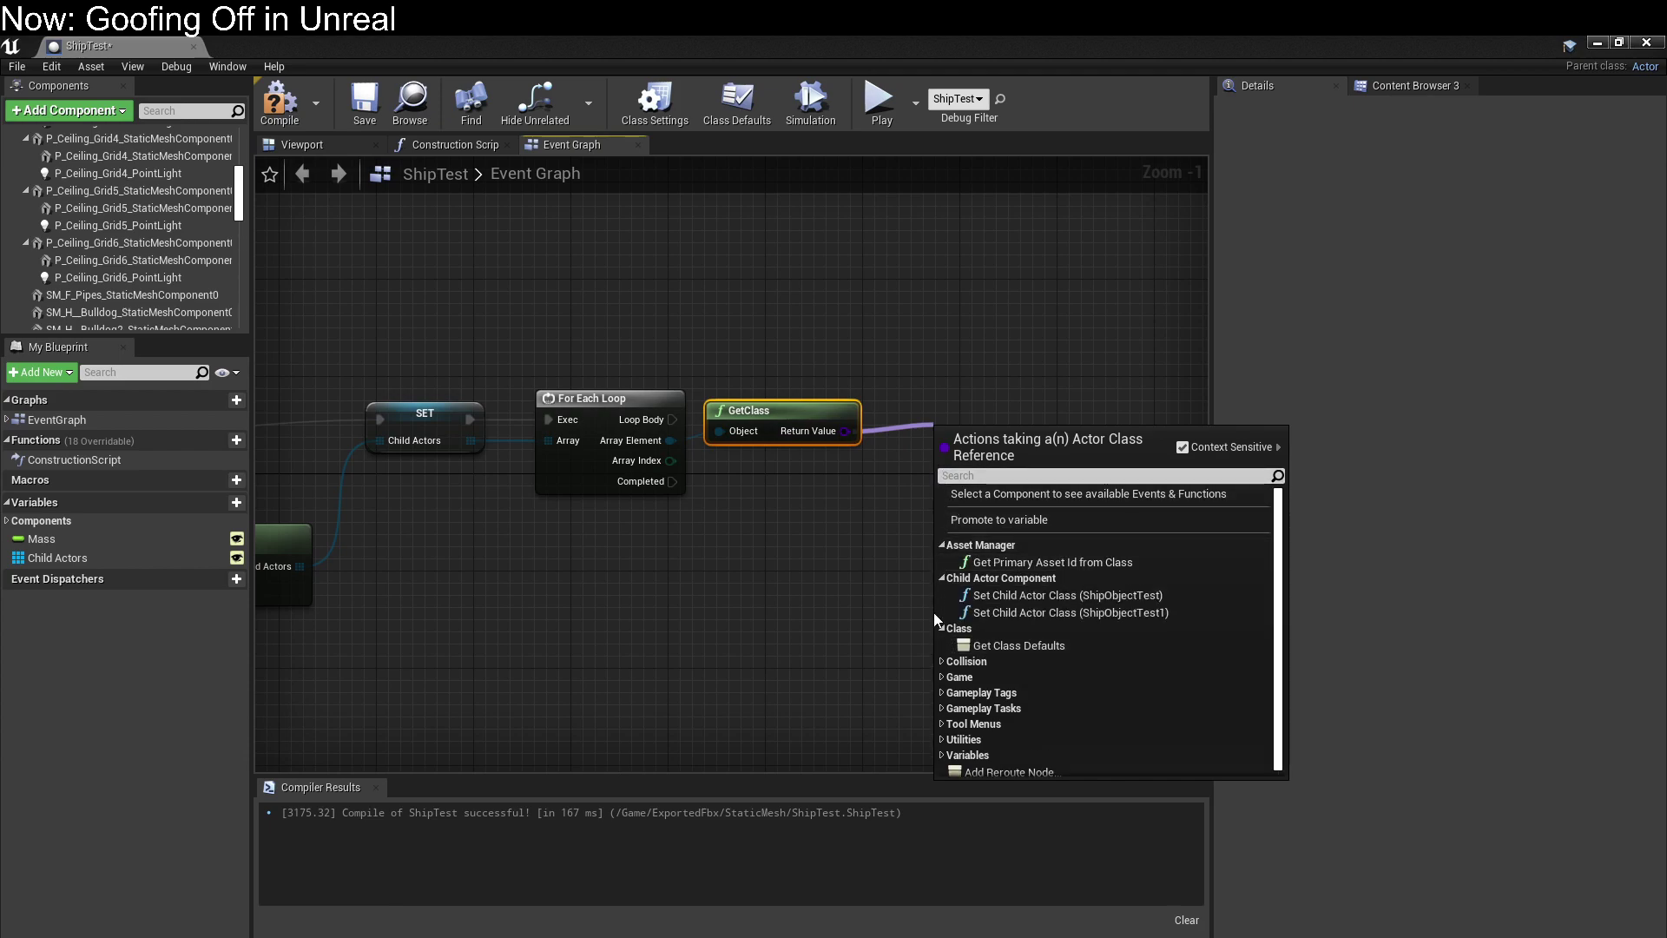
{"action": "left_click", "coordinate": [754, 581]}
Add a Get Component by Class node targeting the For Each Loop's Array Element.
{"action": "left_click_drag", "start_coordinate": [675, 443], "coordinate": [801, 525]}
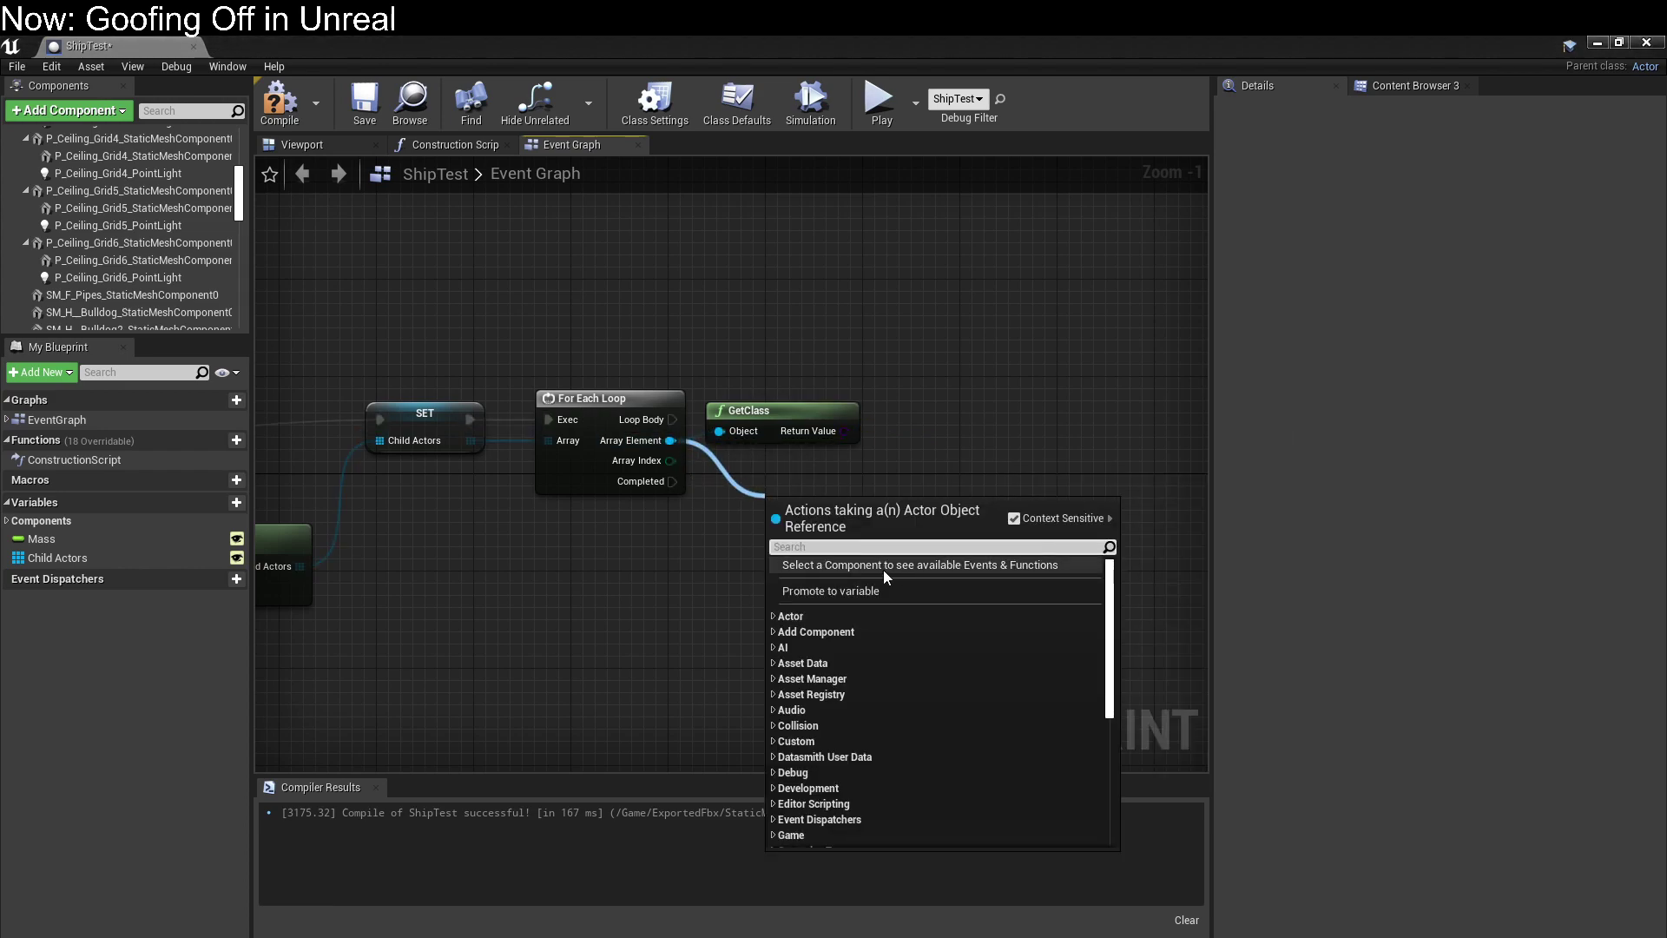
{"action": "type", "text": "class"}
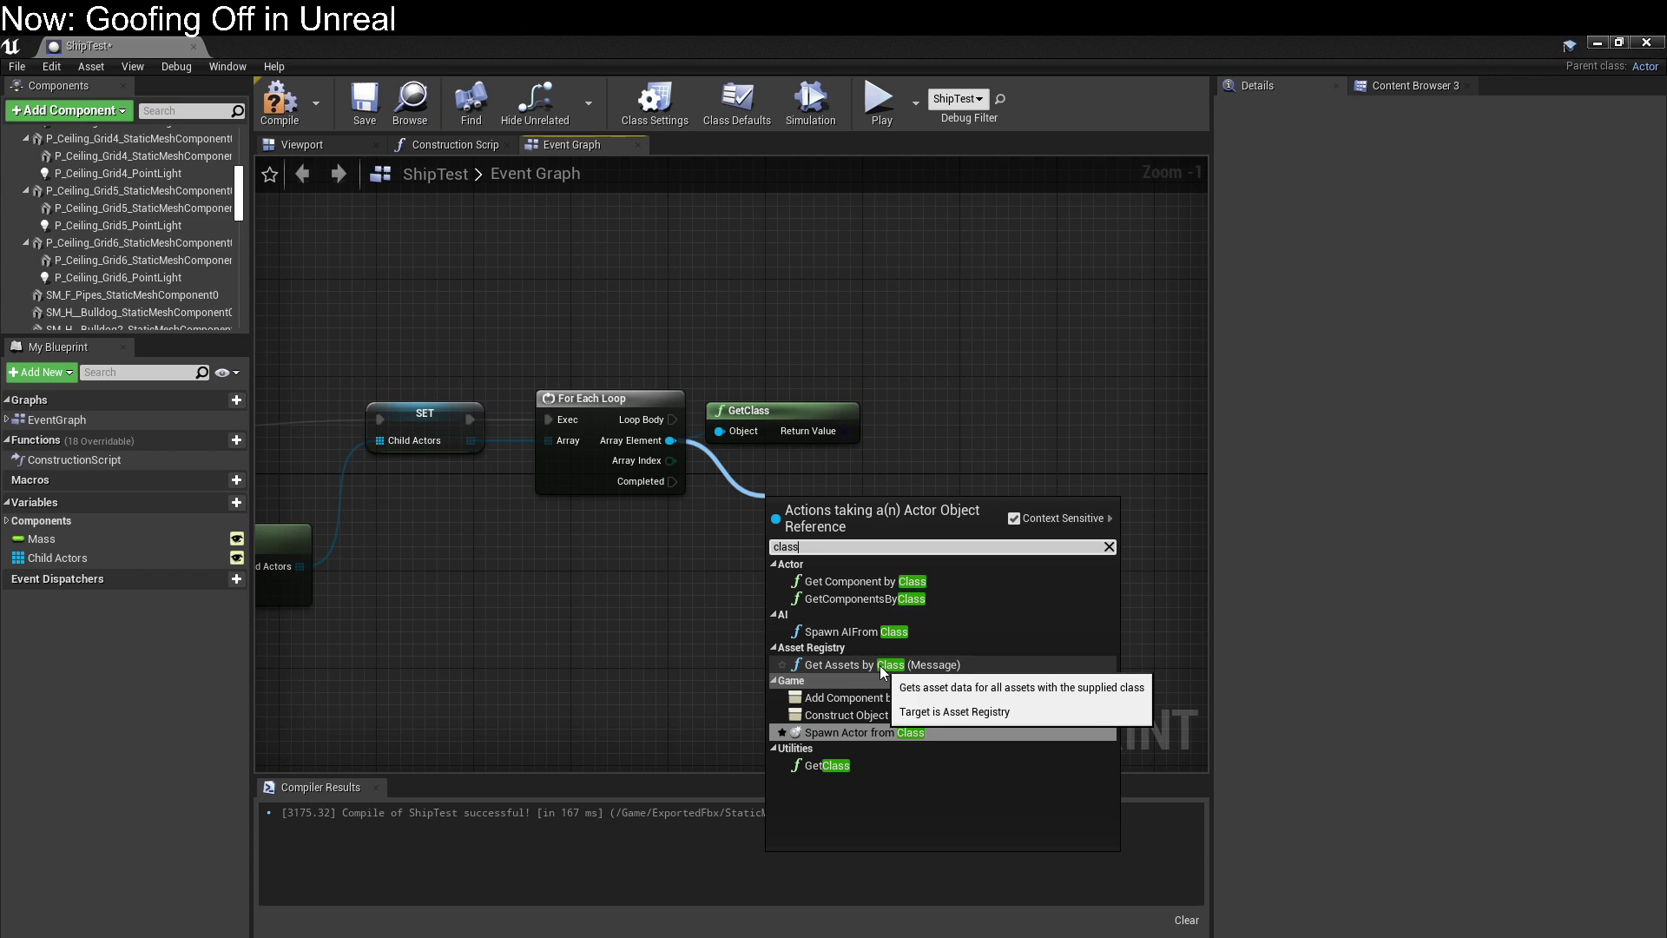
{"action": "left_click", "coordinate": [867, 582]}
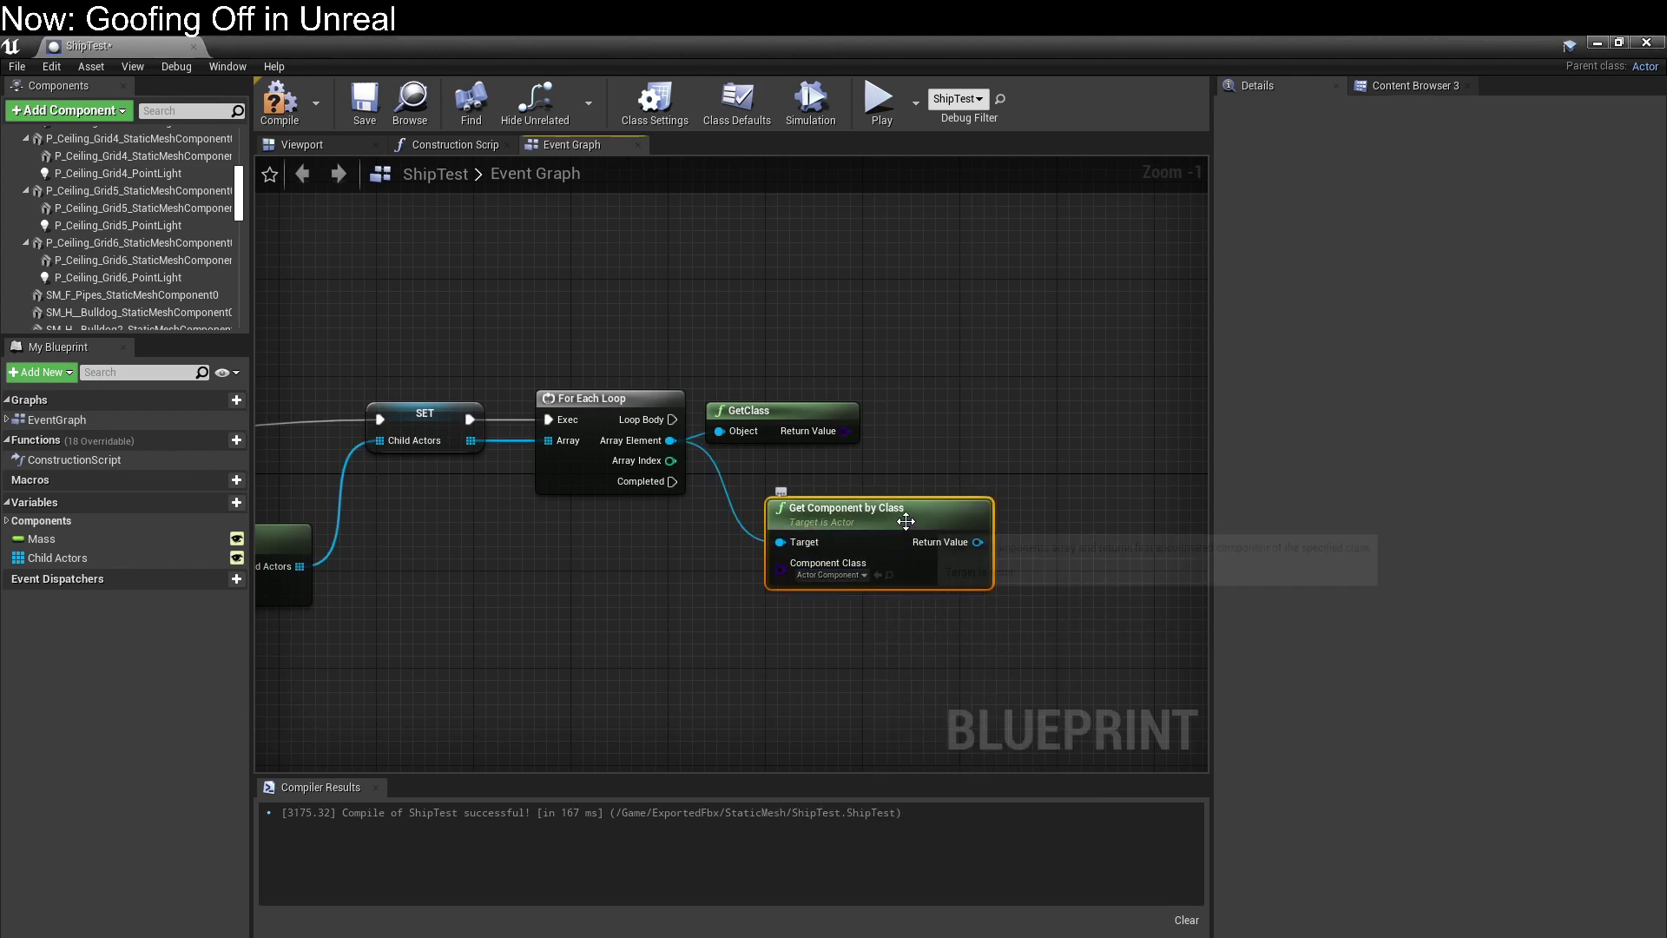
Search the Component Class choices of Get Component by Class for "ship", and browse the full class list.
{"action": "left_click", "coordinate": [864, 575]}
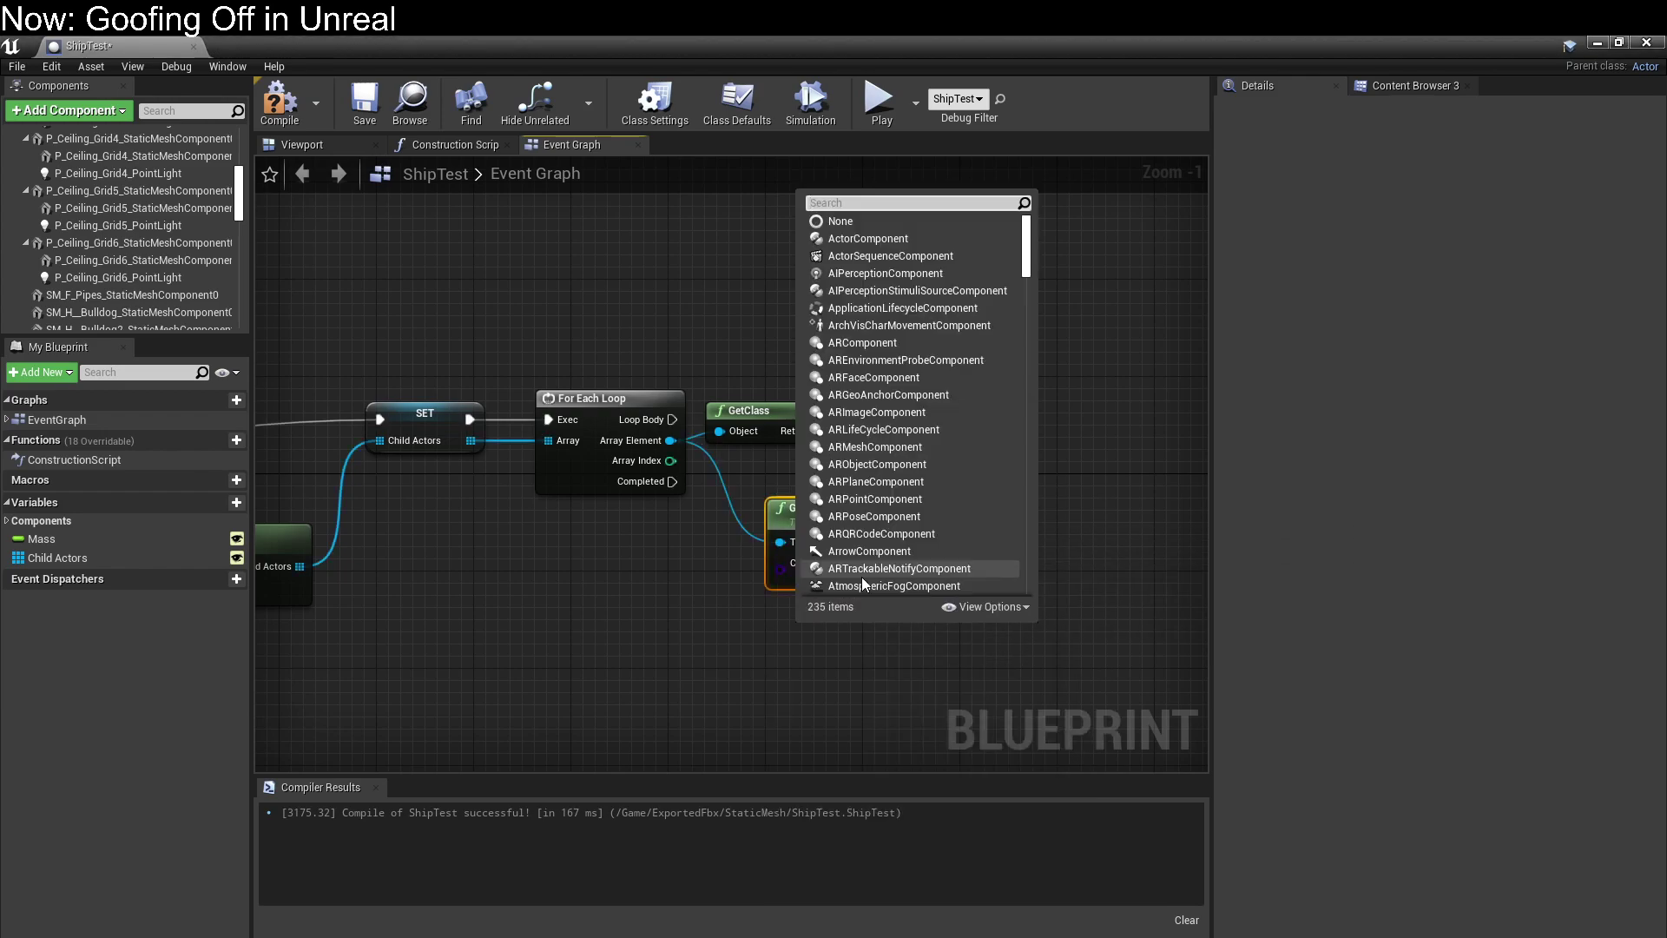
{"action": "type", "text": "ship"}
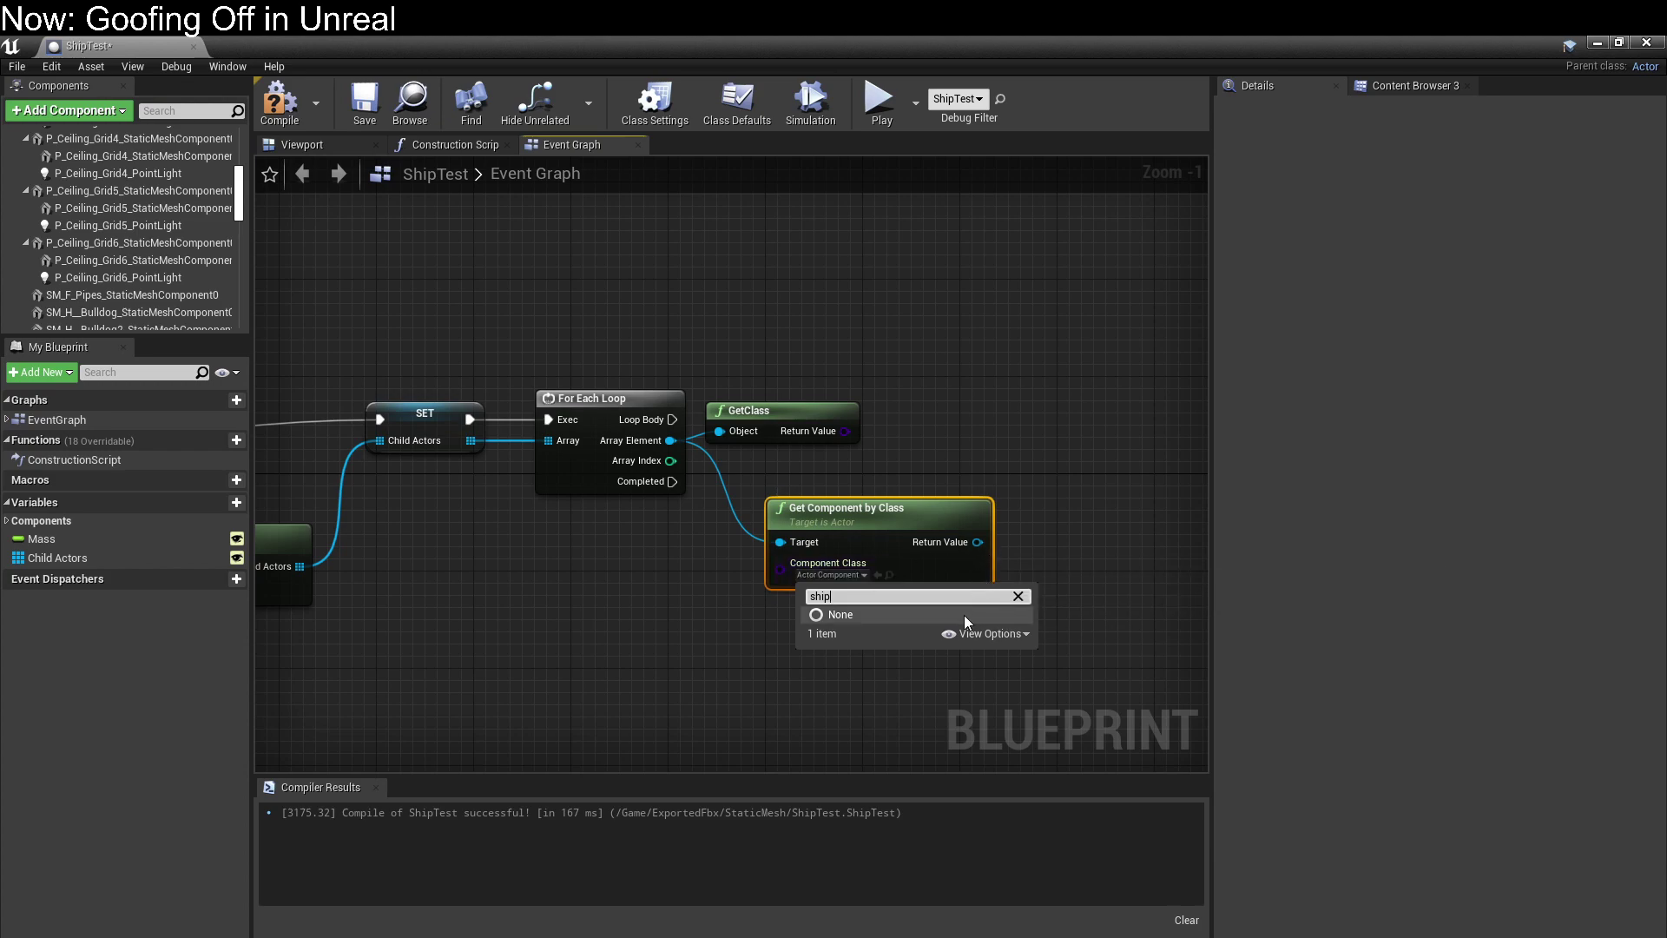
{"action": "key", "text": "BackSpace"}
{"action": "key", "text": "BackSpace"}
{"action": "key", "text": "BackSpace"}
{"action": "key", "text": "BackSpace"}
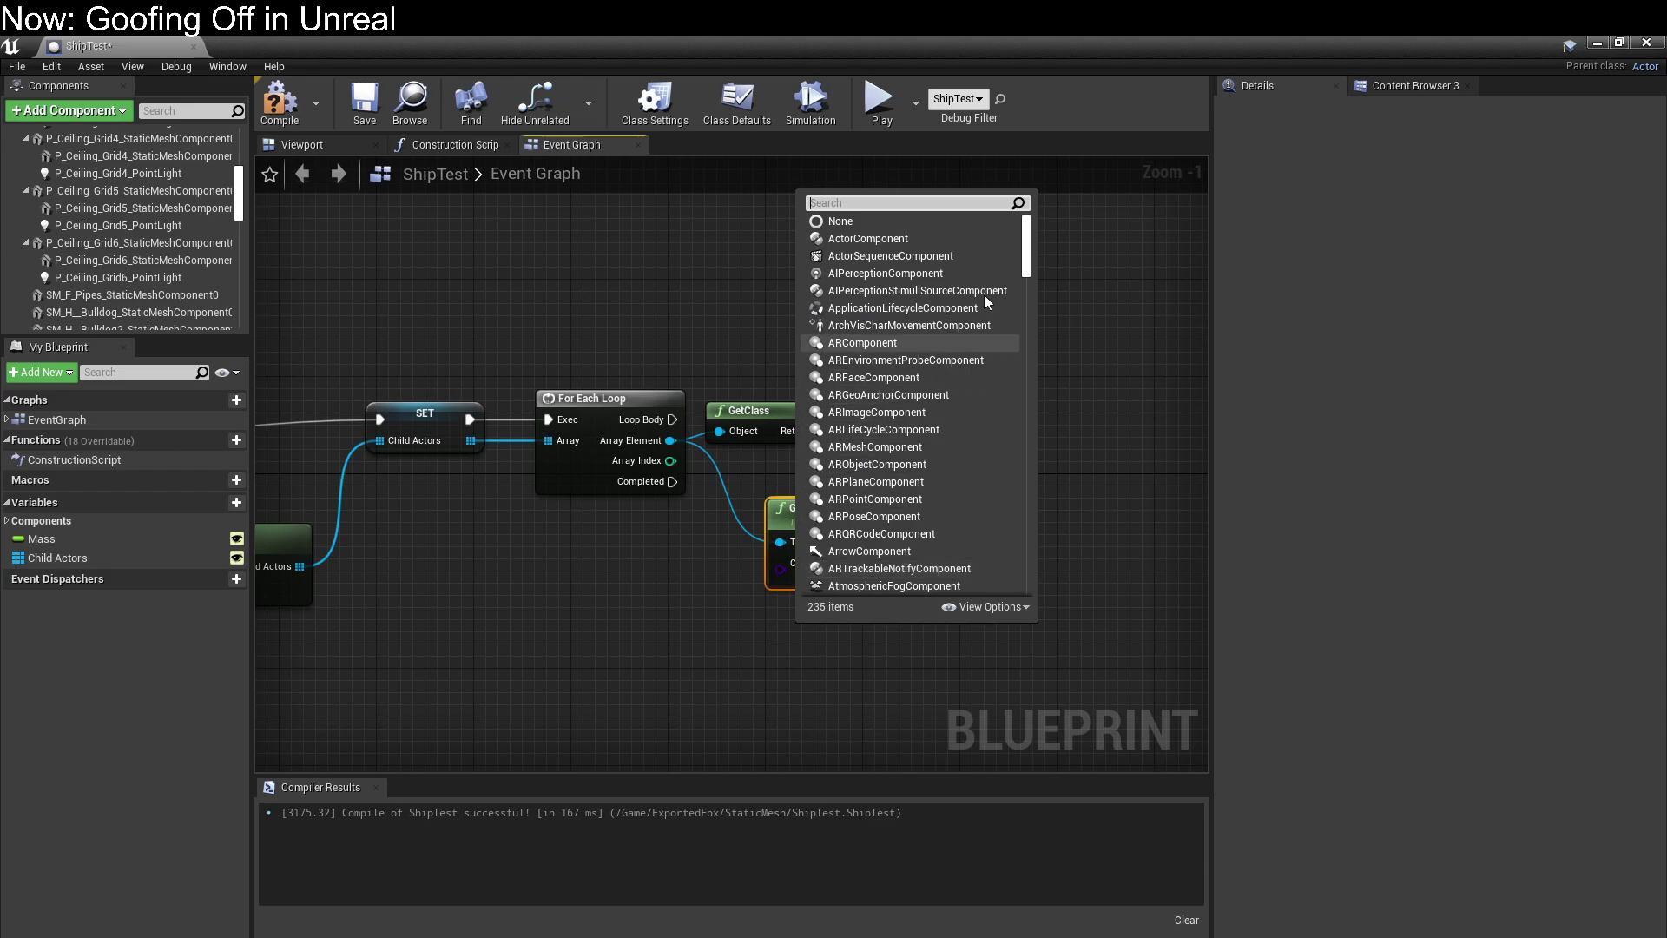
{"action": "left_click_drag", "start_coordinate": [1027, 261], "coordinate": [1018, 531]}
{"action": "scroll", "coordinate": [1017, 529], "scroll_direction": "down", "scroll_amount": 4}
{"action": "scroll", "coordinate": [1021, 540], "scroll_direction": "up", "scroll_amount": 3}
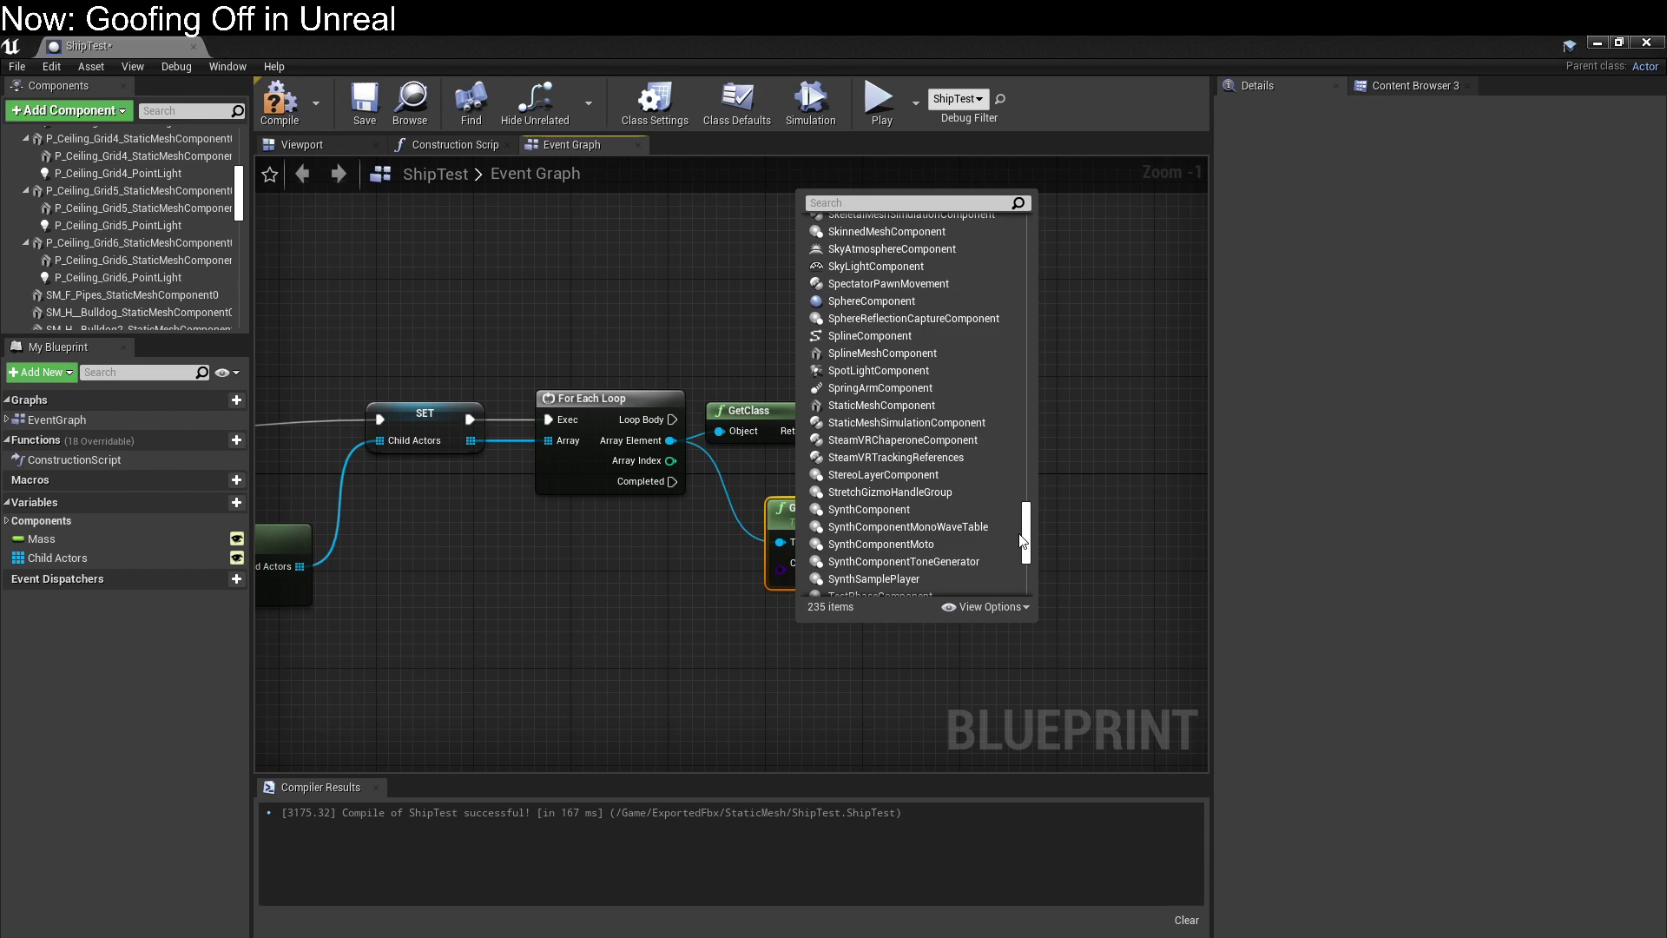
{"action": "left_click", "coordinate": [524, 693]}
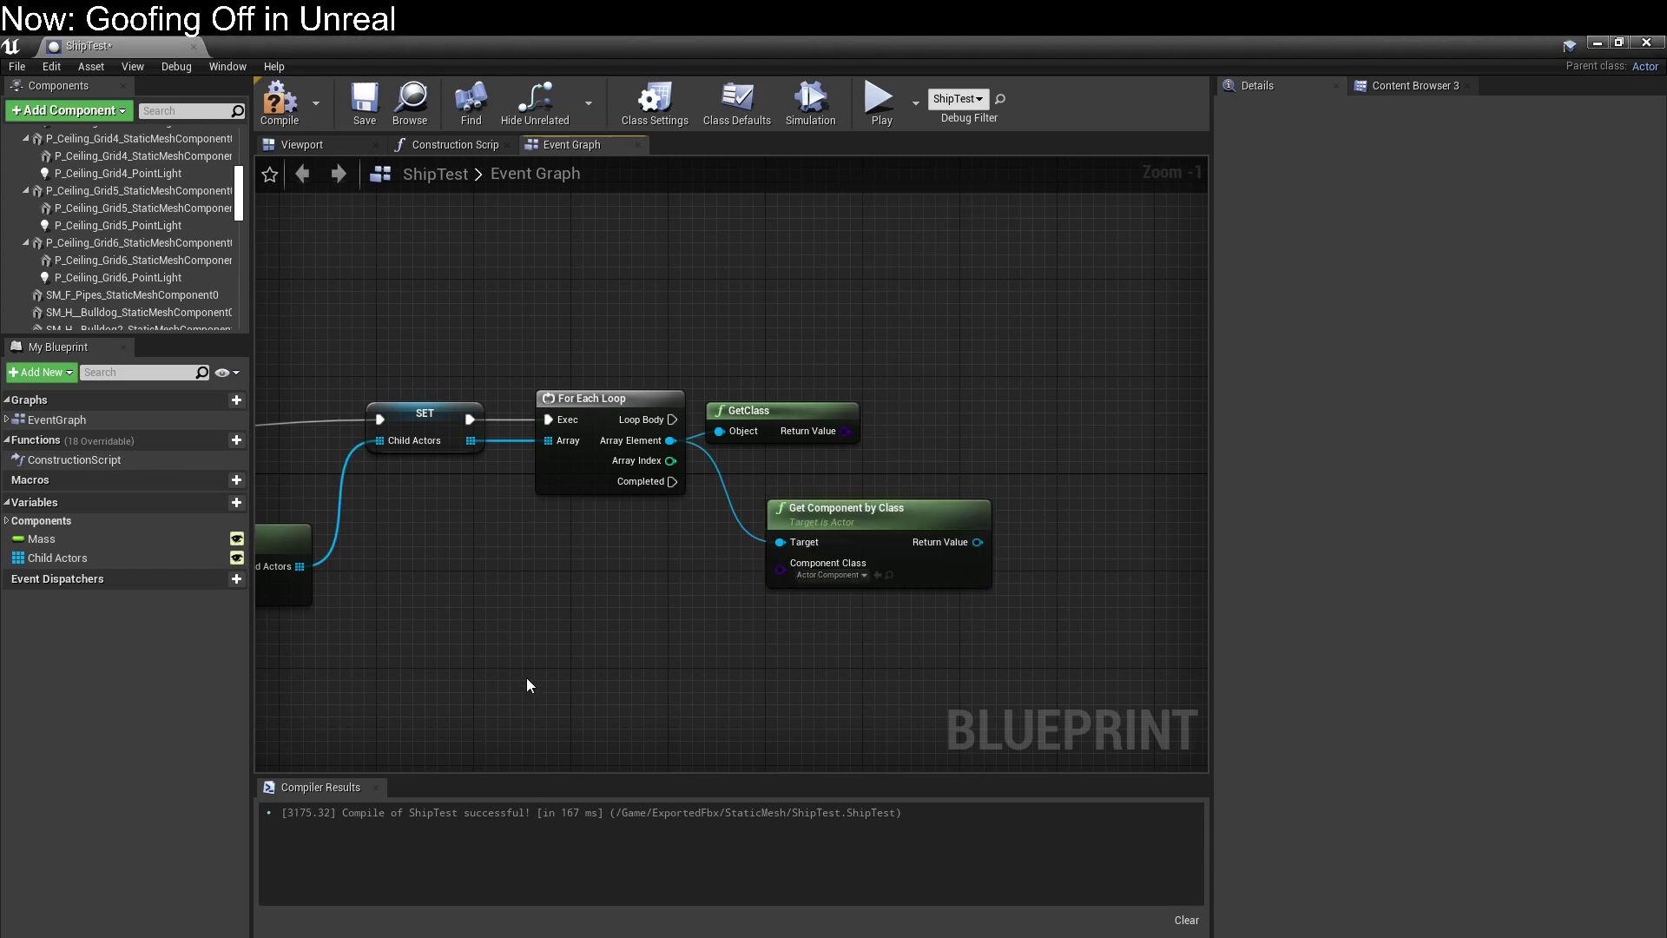
Place a reference to the ShipObjectTest component in the event graph and add a GetClass node fed by it.
{"action": "scroll", "coordinate": [120, 280], "scroll_direction": "down", "scroll_amount": 10}
{"action": "scroll", "coordinate": [126, 324], "scroll_direction": "up", "scroll_amount": 10}
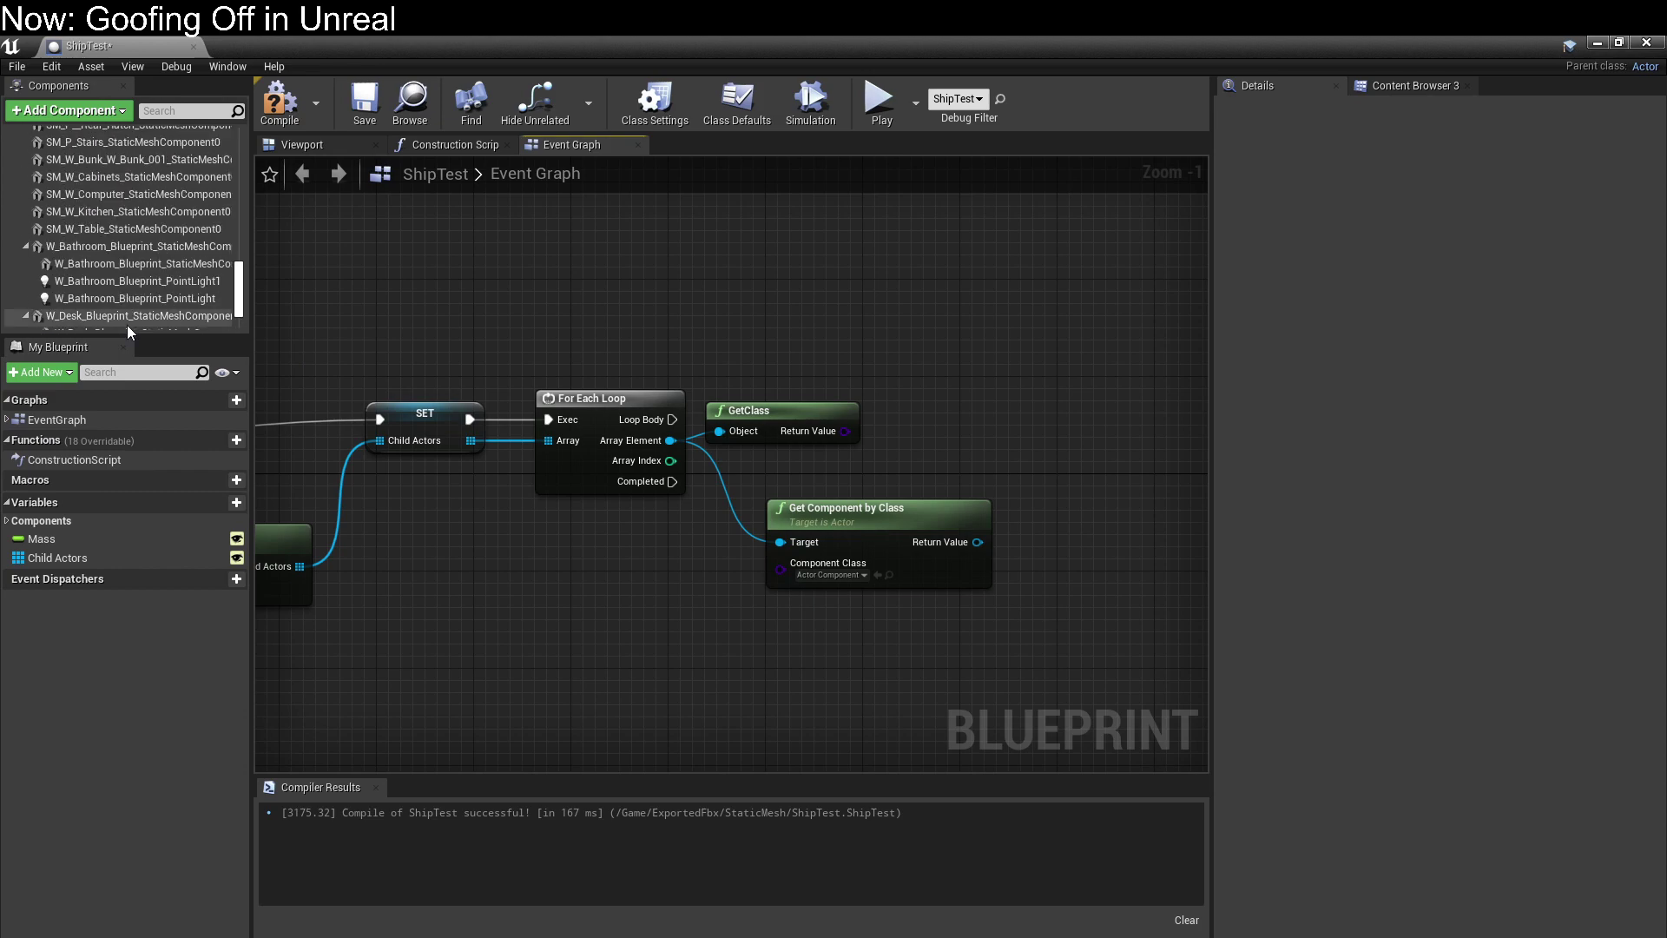
{"action": "scroll", "coordinate": [126, 326], "scroll_direction": "down", "scroll_amount": 10}
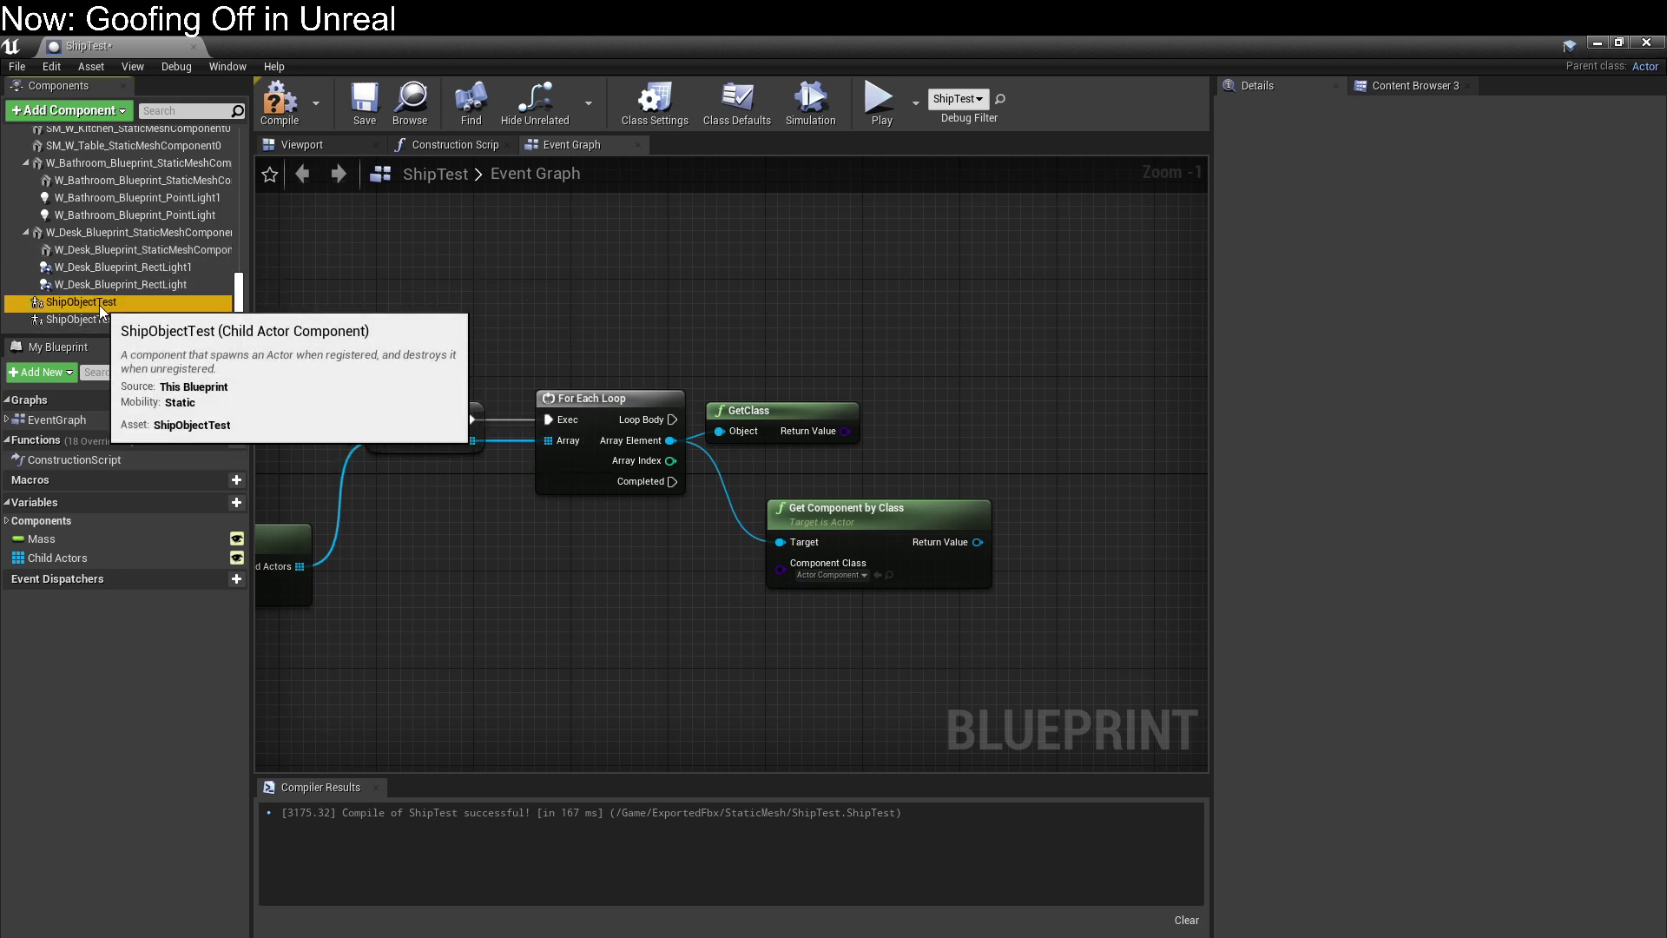
{"action": "left_click_drag", "start_coordinate": [99, 305], "coordinate": [759, 586]}
{"action": "type", "text": "ge"}
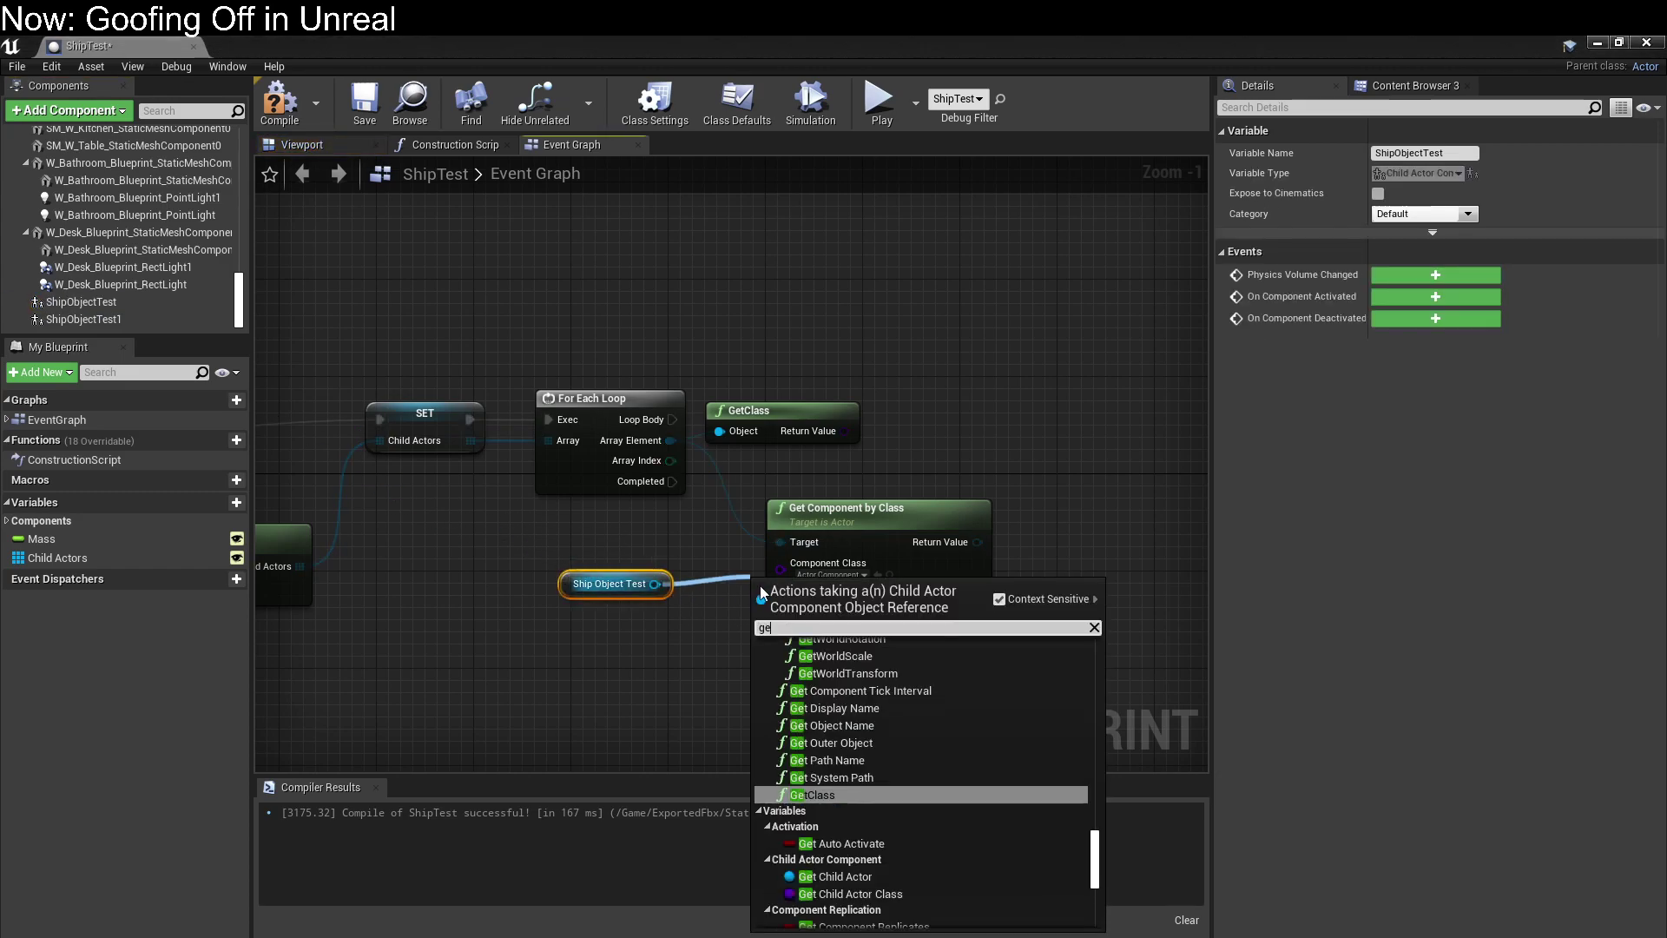
{"action": "type", "text": "t clas"}
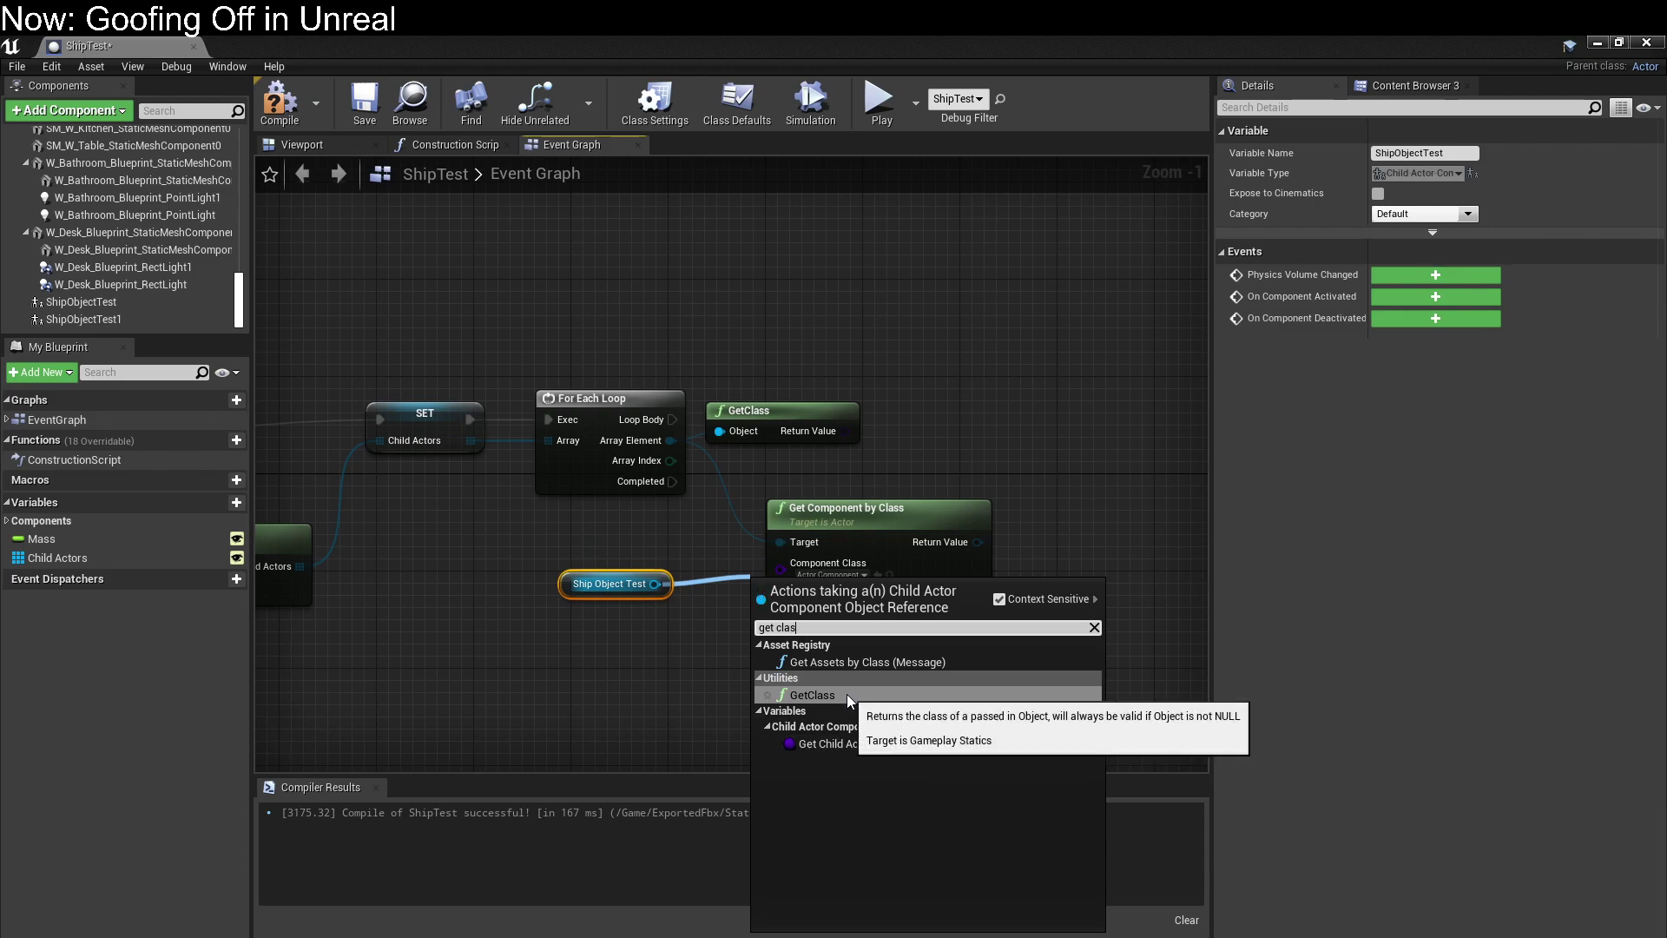
{"action": "left_click", "coordinate": [872, 691]}
Use the Ship Object Test GetClass result as the Component Class of Get Component by Class, and arrange the reference and GetClass nodes.
{"action": "left_click_drag", "start_coordinate": [656, 585], "coordinate": [385, 632]}
{"action": "left_click", "coordinate": [617, 582]}
{"action": "left_click_drag", "start_coordinate": [815, 587], "coordinate": [779, 565]}
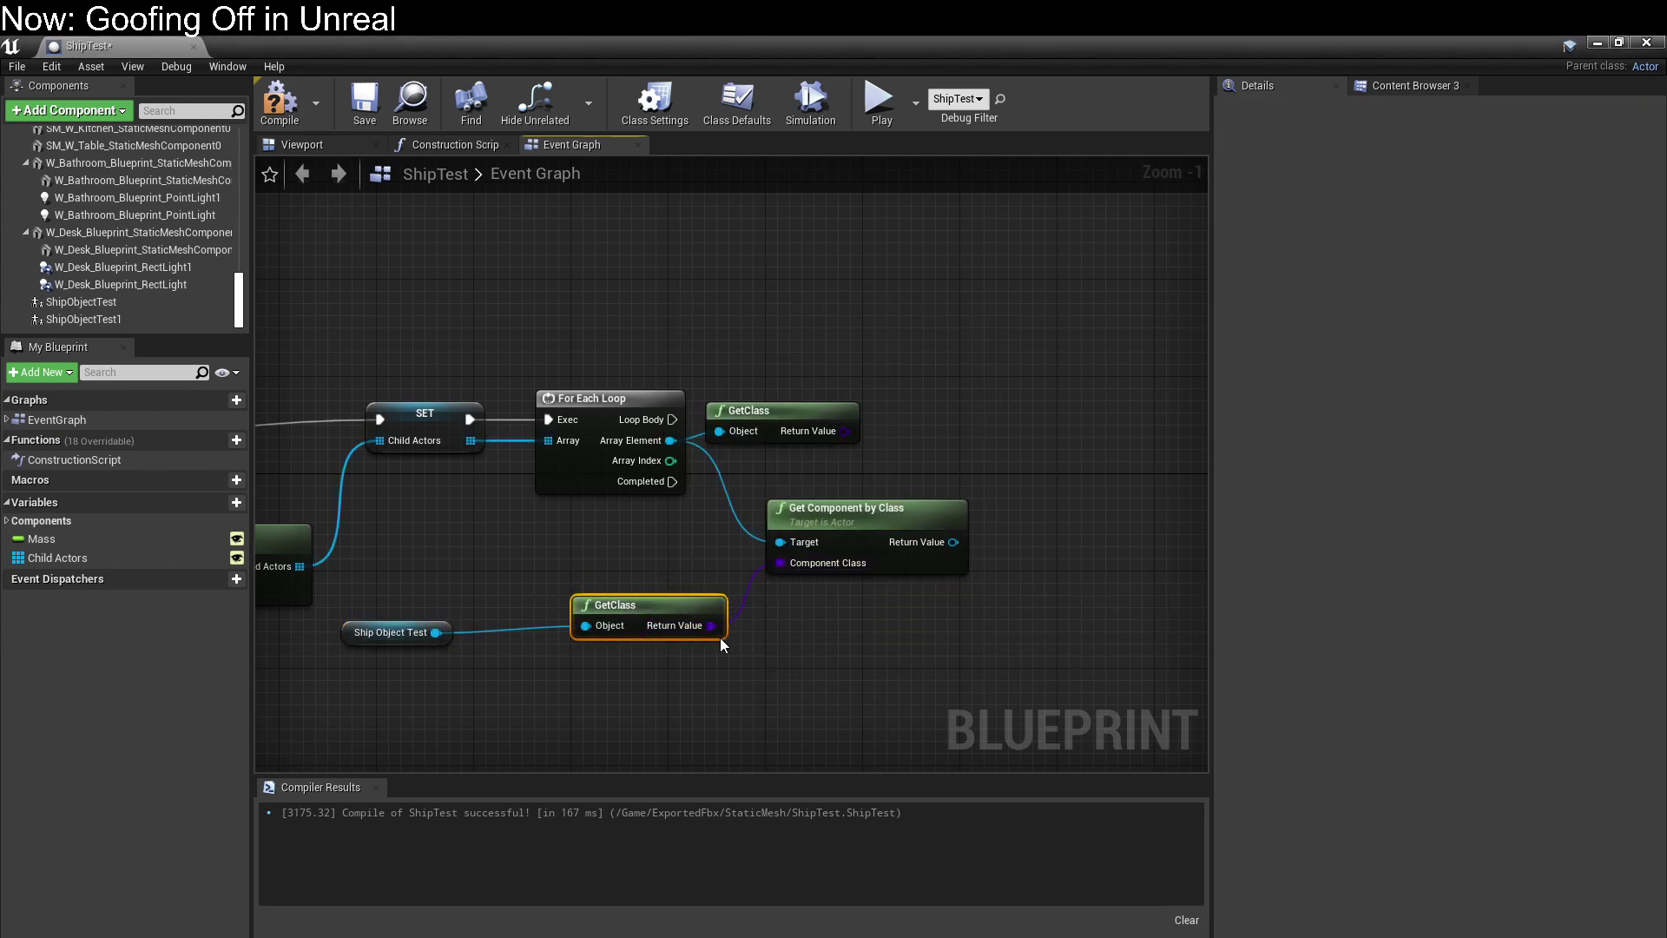
{"action": "left_click_drag", "start_coordinate": [666, 606], "coordinate": [641, 545]}
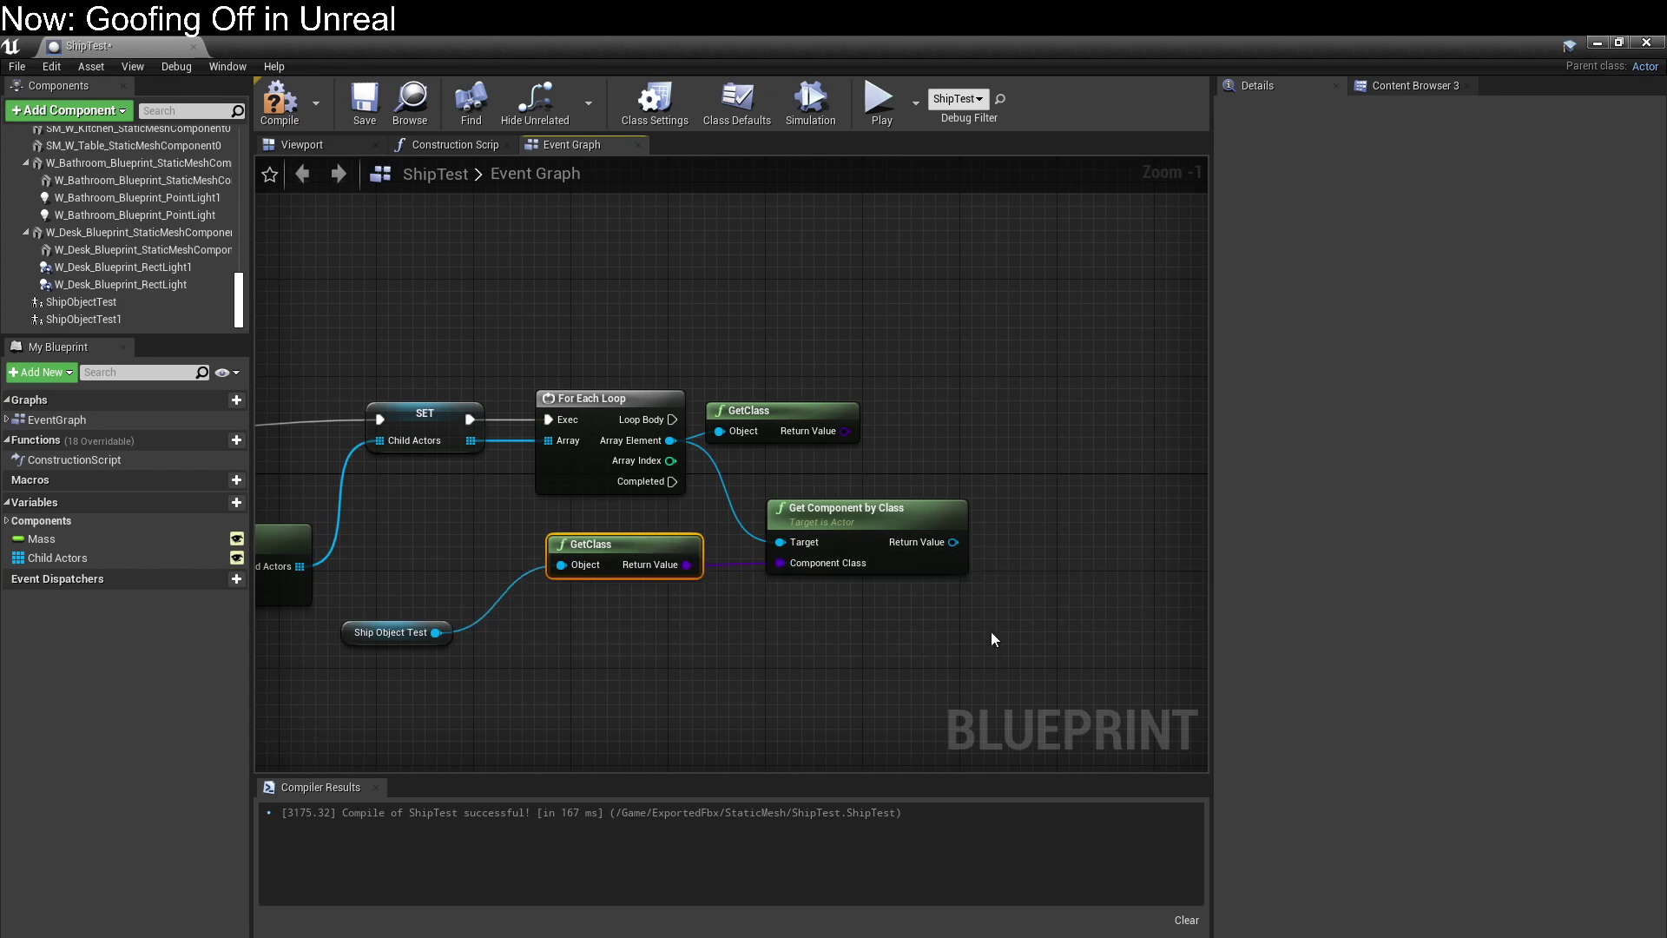
Replace the Get Component by Class node with a Cast To ShipObjectTest node fed by the loop's Array Element.
{"action": "left_click", "coordinate": [794, 680]}
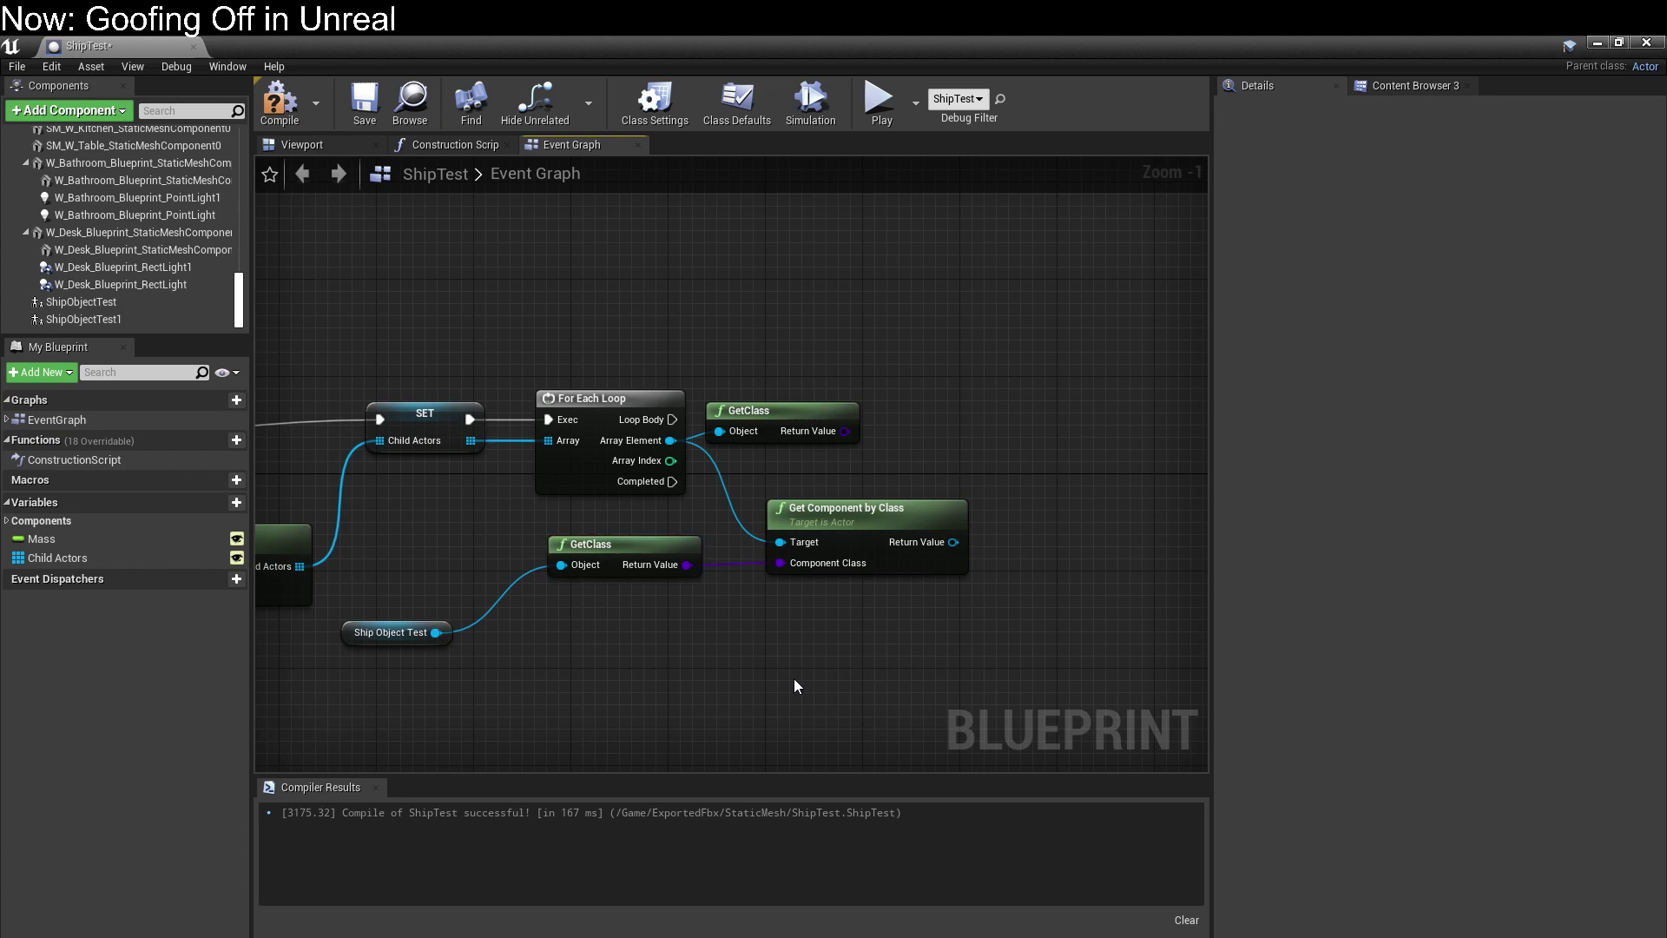
{"action": "left_click_drag", "start_coordinate": [673, 440], "coordinate": [850, 473]}
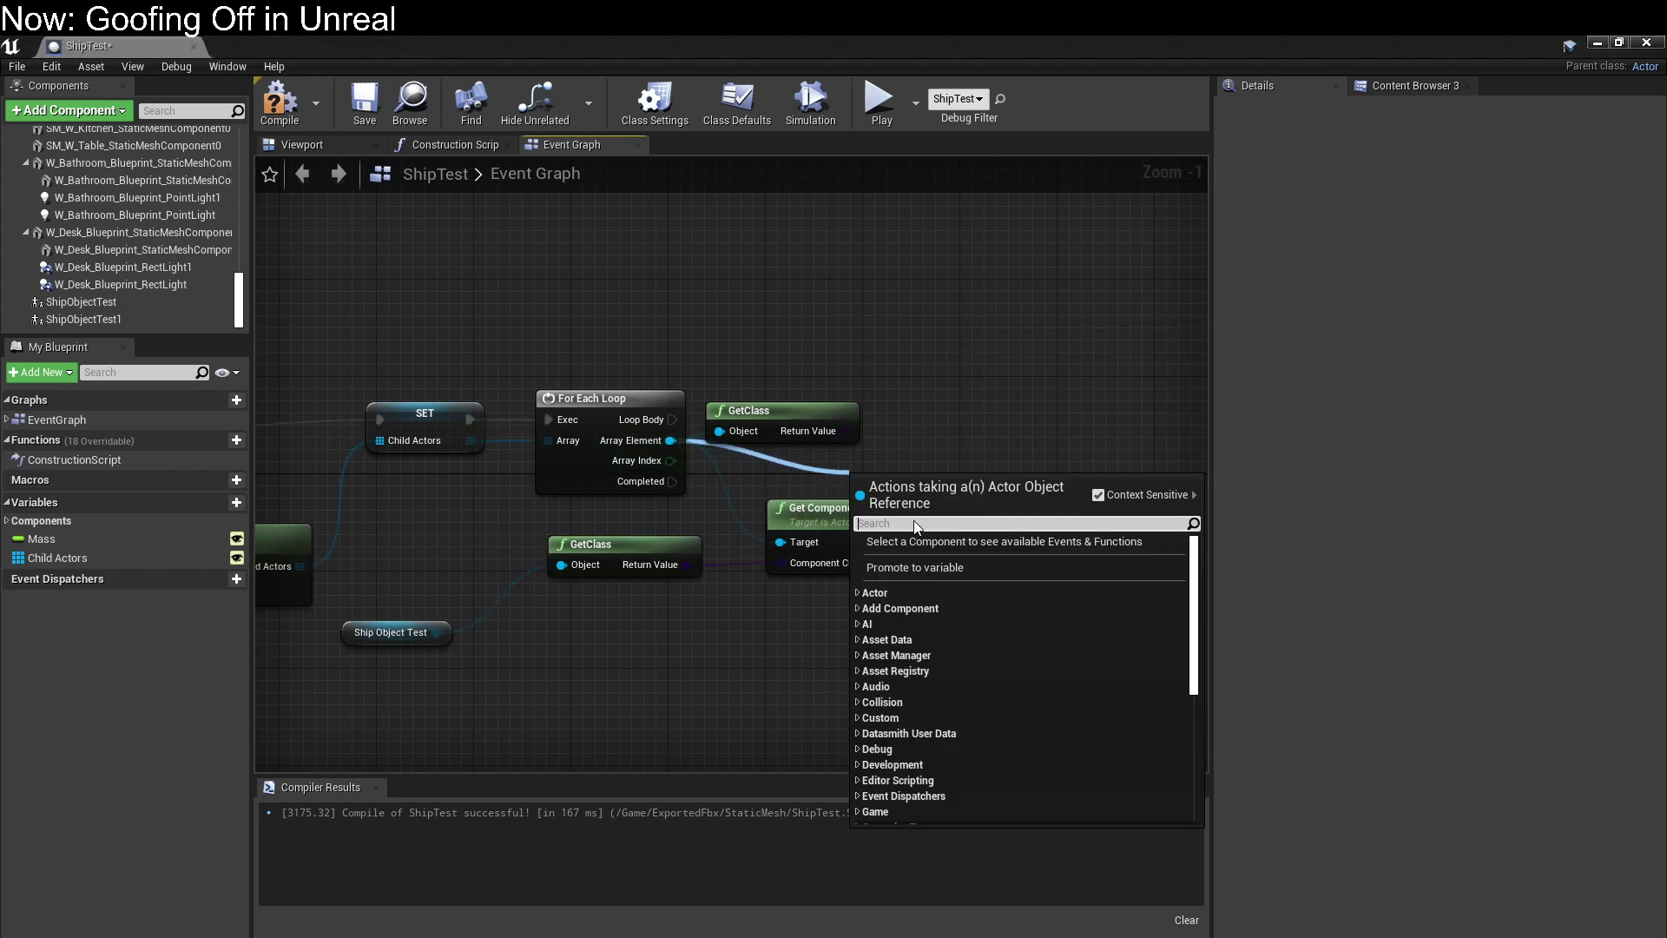
{"action": "type", "text": "ship"}
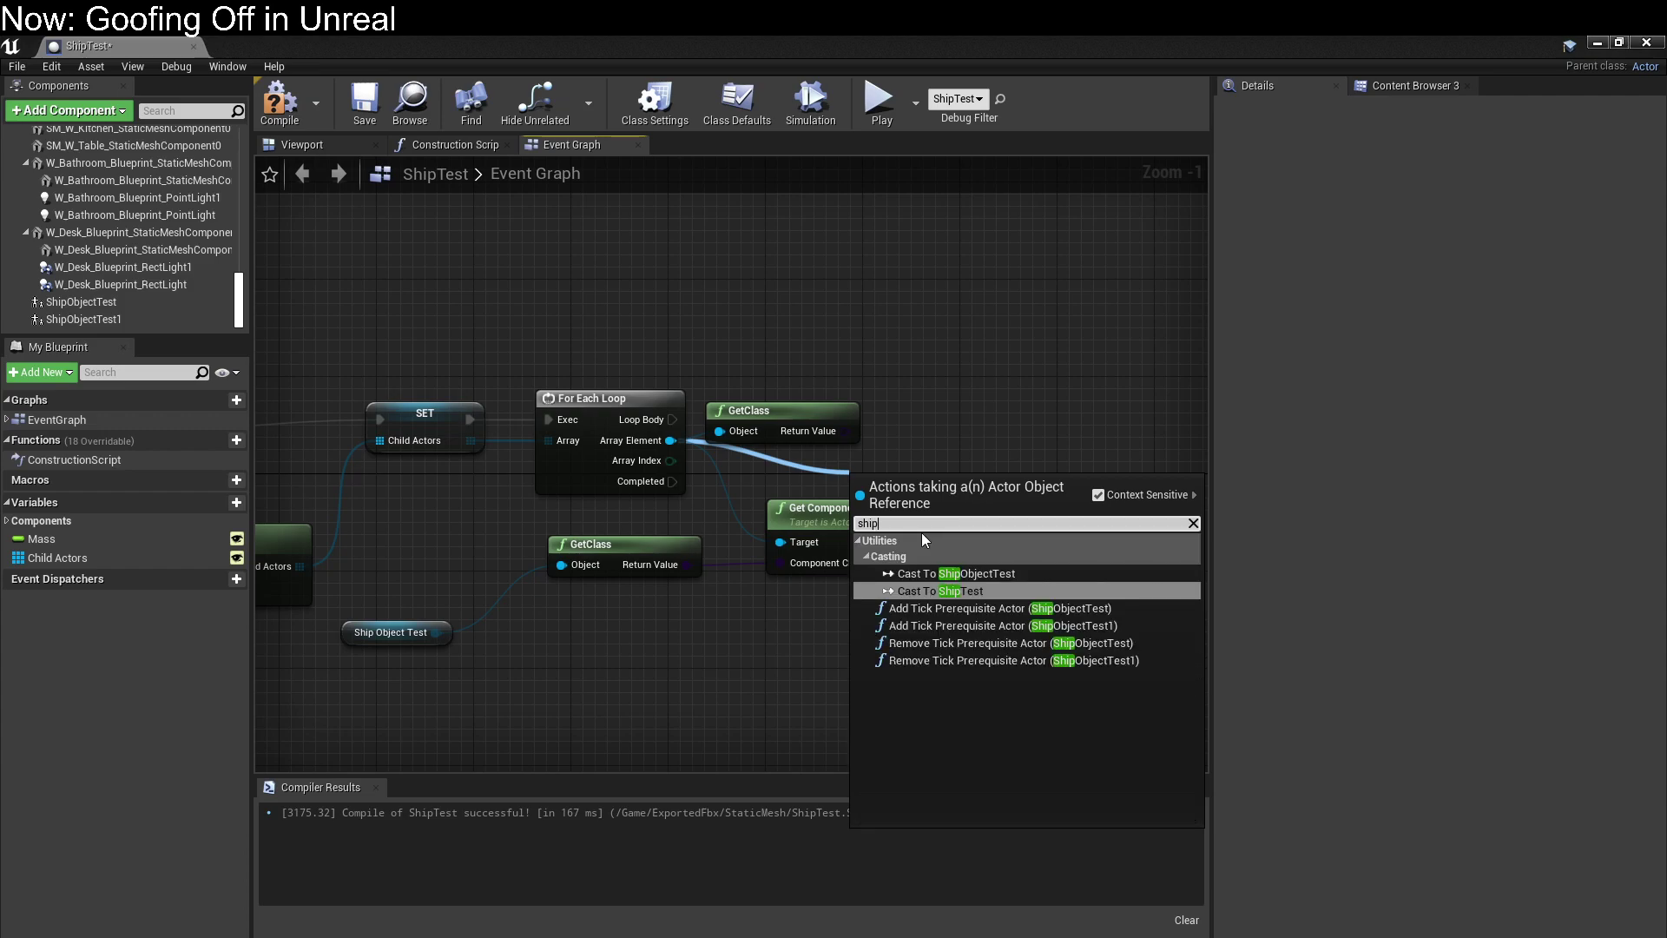
{"action": "left_click", "coordinate": [1025, 574]}
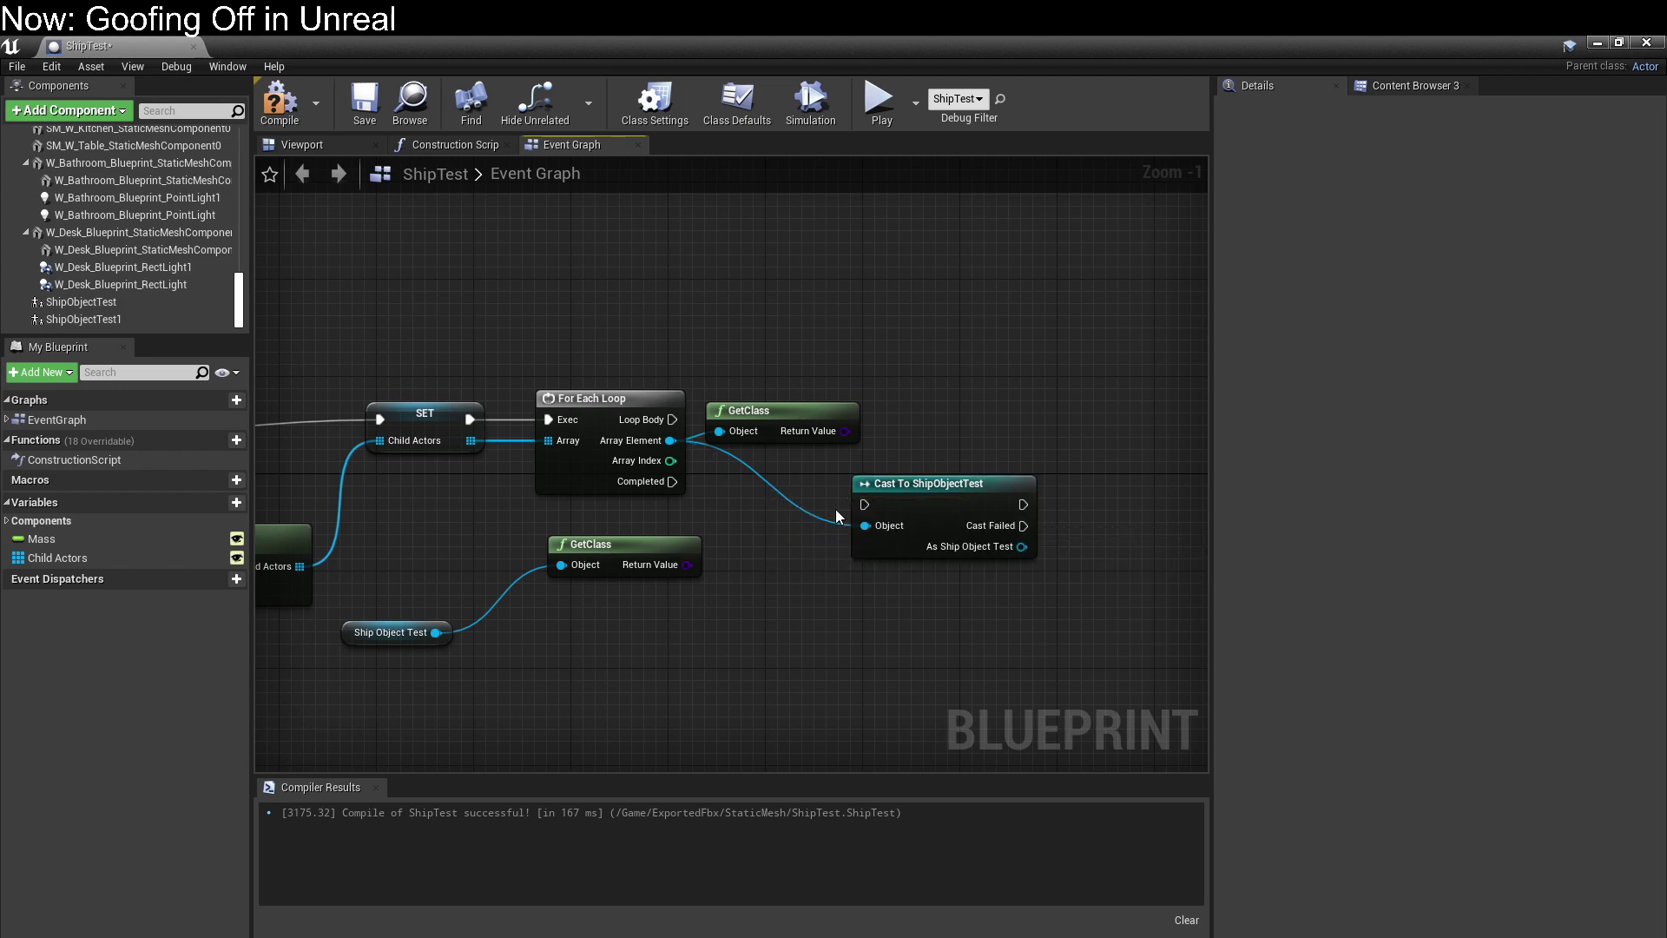
Delete both GetClass nodes and the Ship Object Test reference from the event graph.
{"action": "left_click", "coordinate": [808, 411]}
{"action": "key", "text": "Delete"}
{"action": "left_click", "coordinate": [643, 544]}
{"action": "key", "text": "Delete"}
{"action": "left_click", "coordinate": [391, 632]}
{"action": "key", "text": "Delete"}
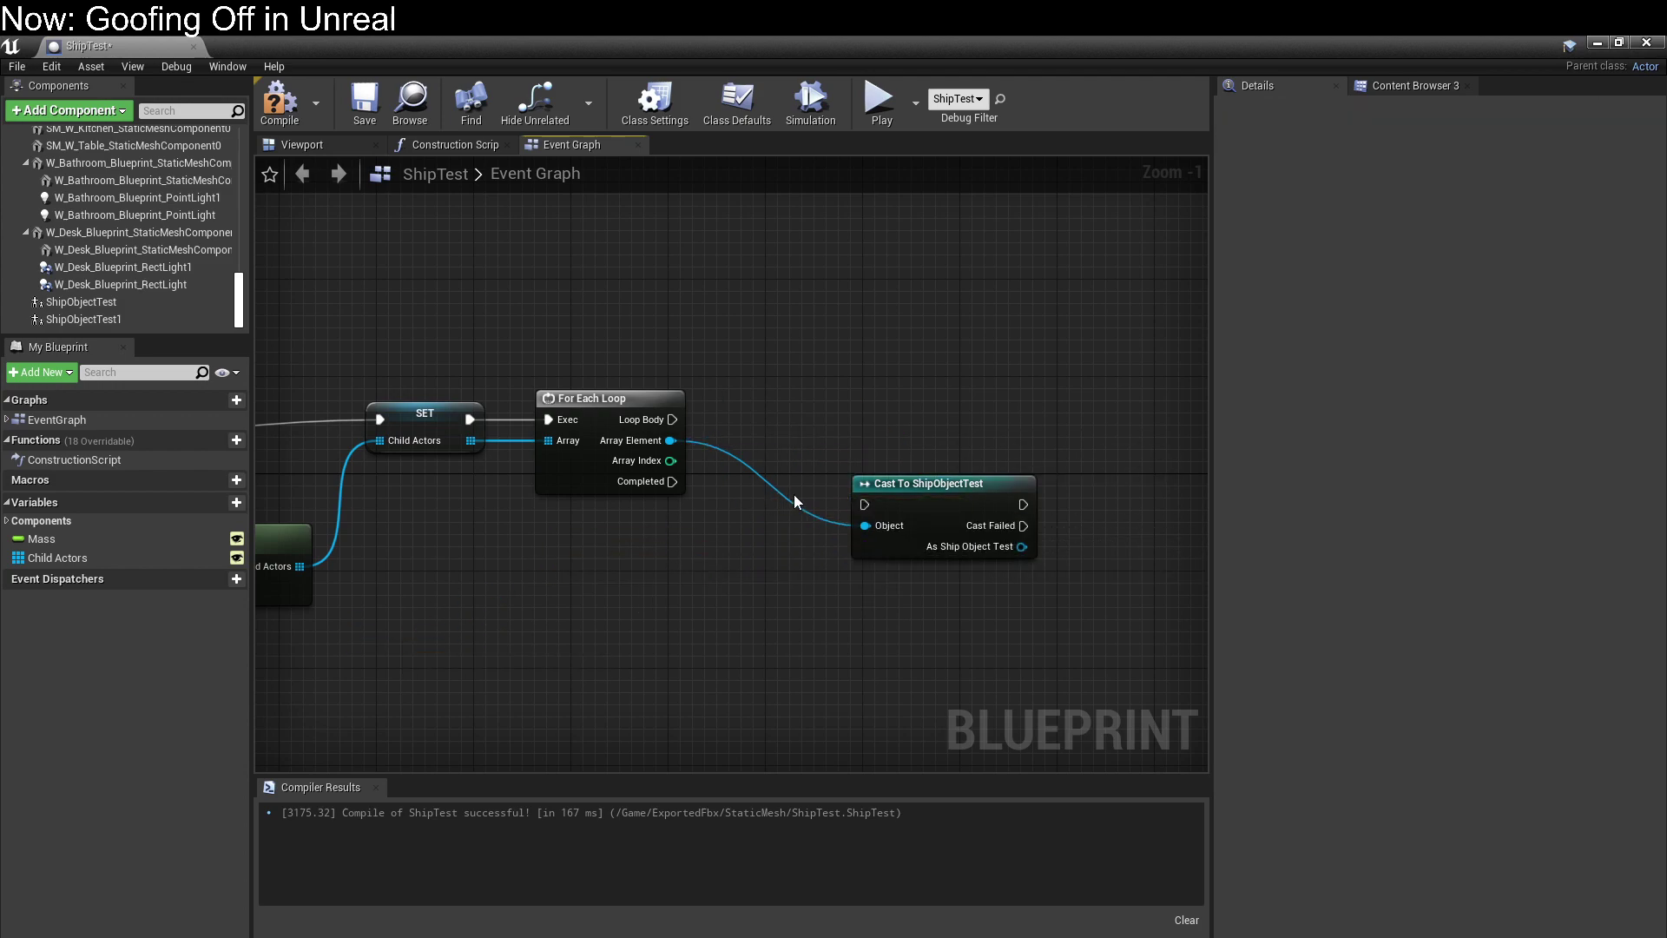
Run Cast To ShipObjectTest from the For Each Loop's Loop Body and add a Get Mass node fed by the cast result.
{"action": "left_click_drag", "start_coordinate": [939, 485], "coordinate": [830, 400]}
{"action": "left_click_drag", "start_coordinate": [672, 420], "coordinate": [755, 419]}
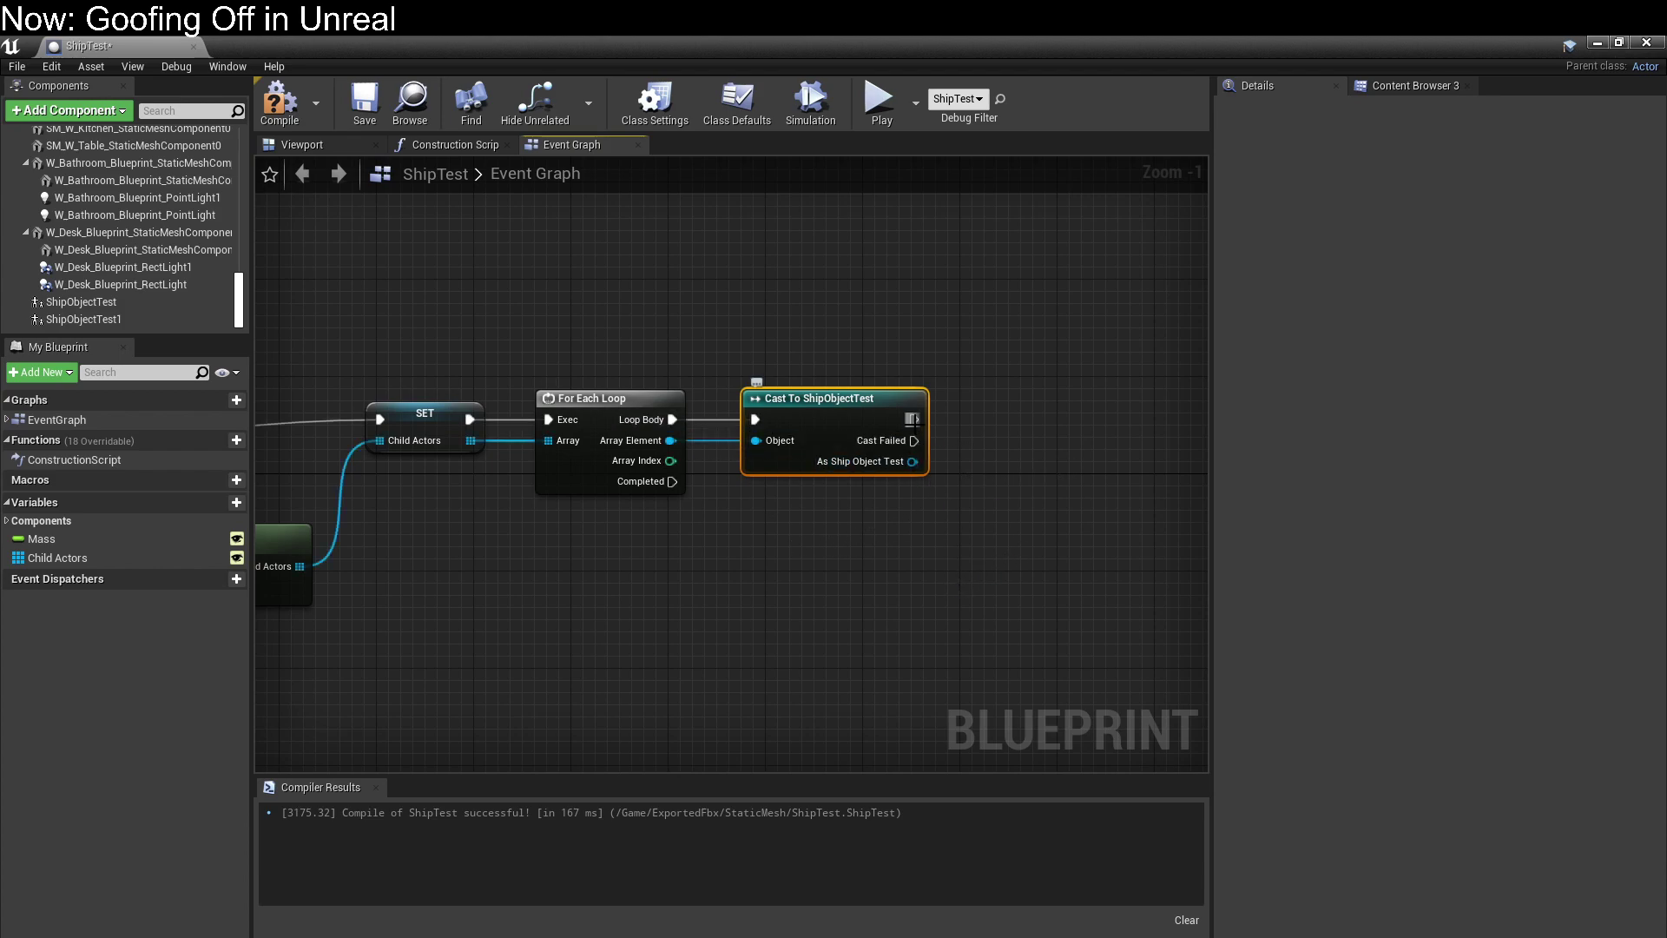
{"action": "left_click_drag", "start_coordinate": [912, 461], "coordinate": [1030, 487]}
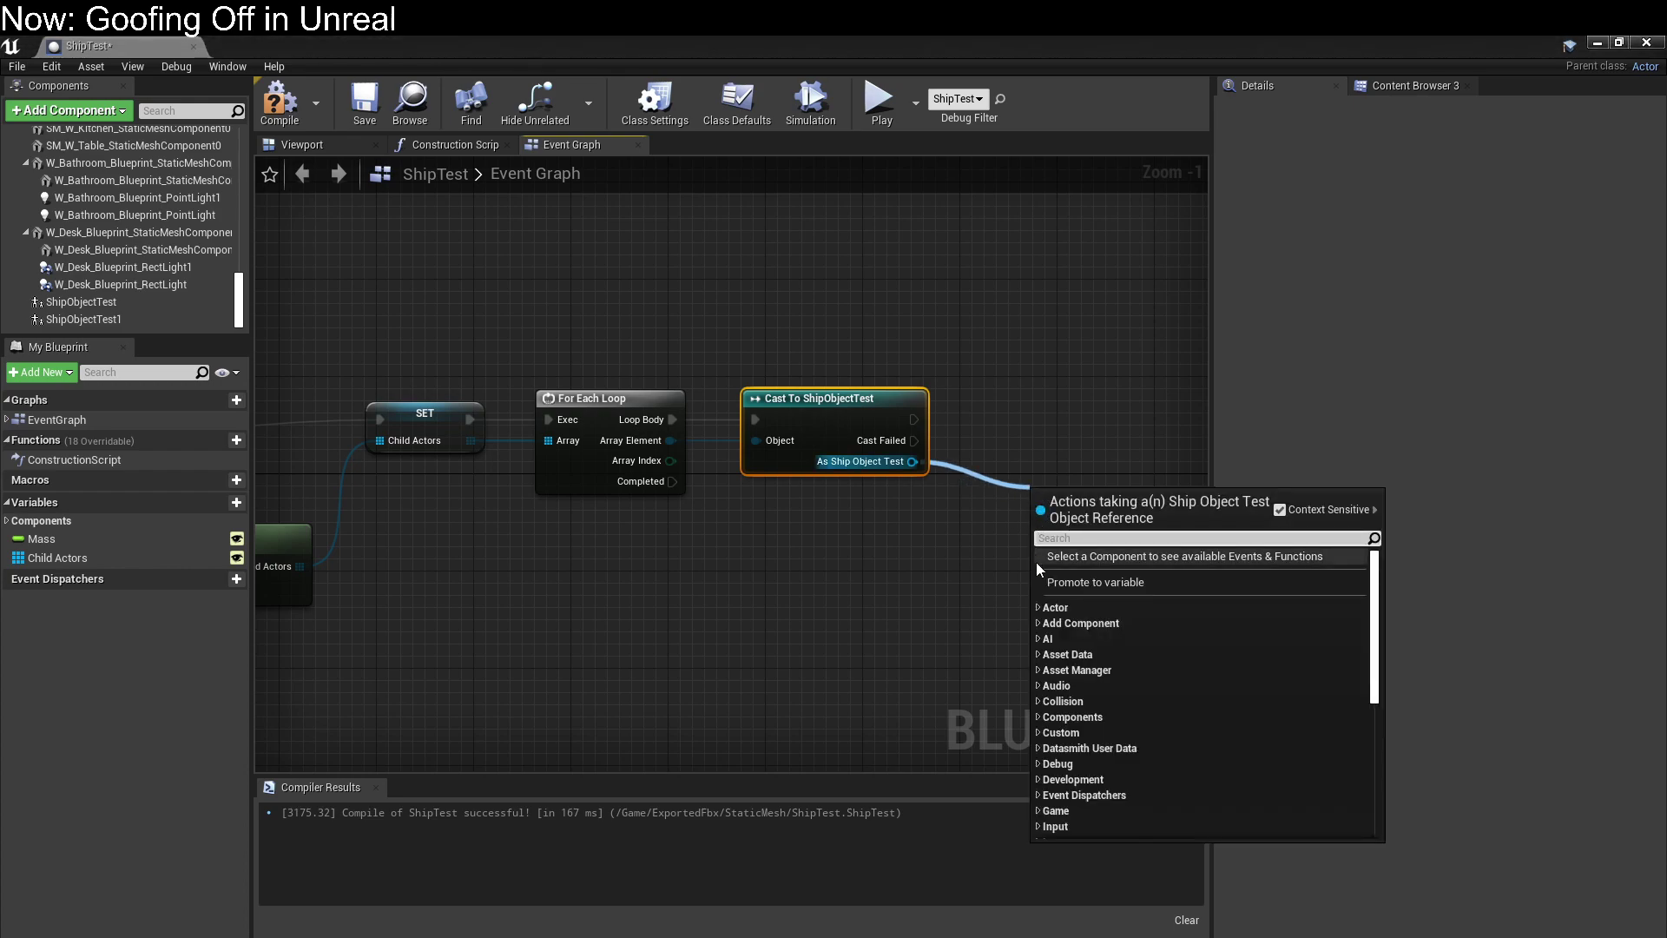
{"action": "type", "text": "mass"}
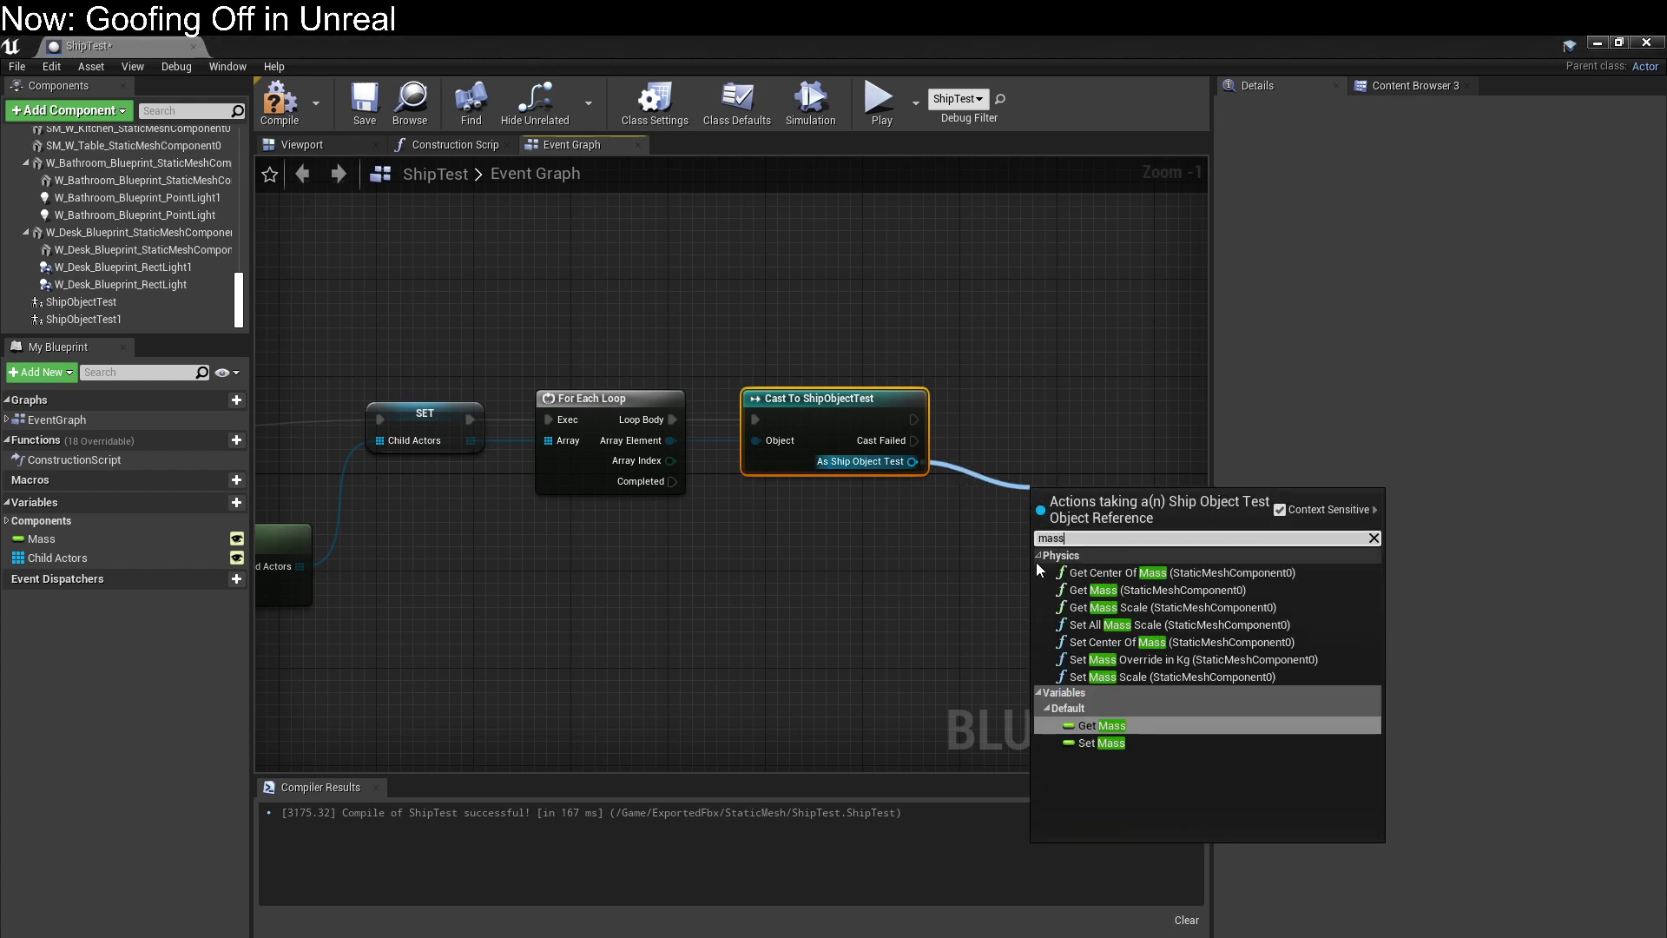
{"action": "left_click", "coordinate": [1143, 728]}
{"action": "left_click_drag", "start_coordinate": [987, 560], "coordinate": [894, 614]}
{"action": "right_click_drag", "start_coordinate": [1047, 516], "coordinate": [872, 611]}
{"action": "left_click_drag", "start_coordinate": [932, 584], "coordinate": [896, 547]}
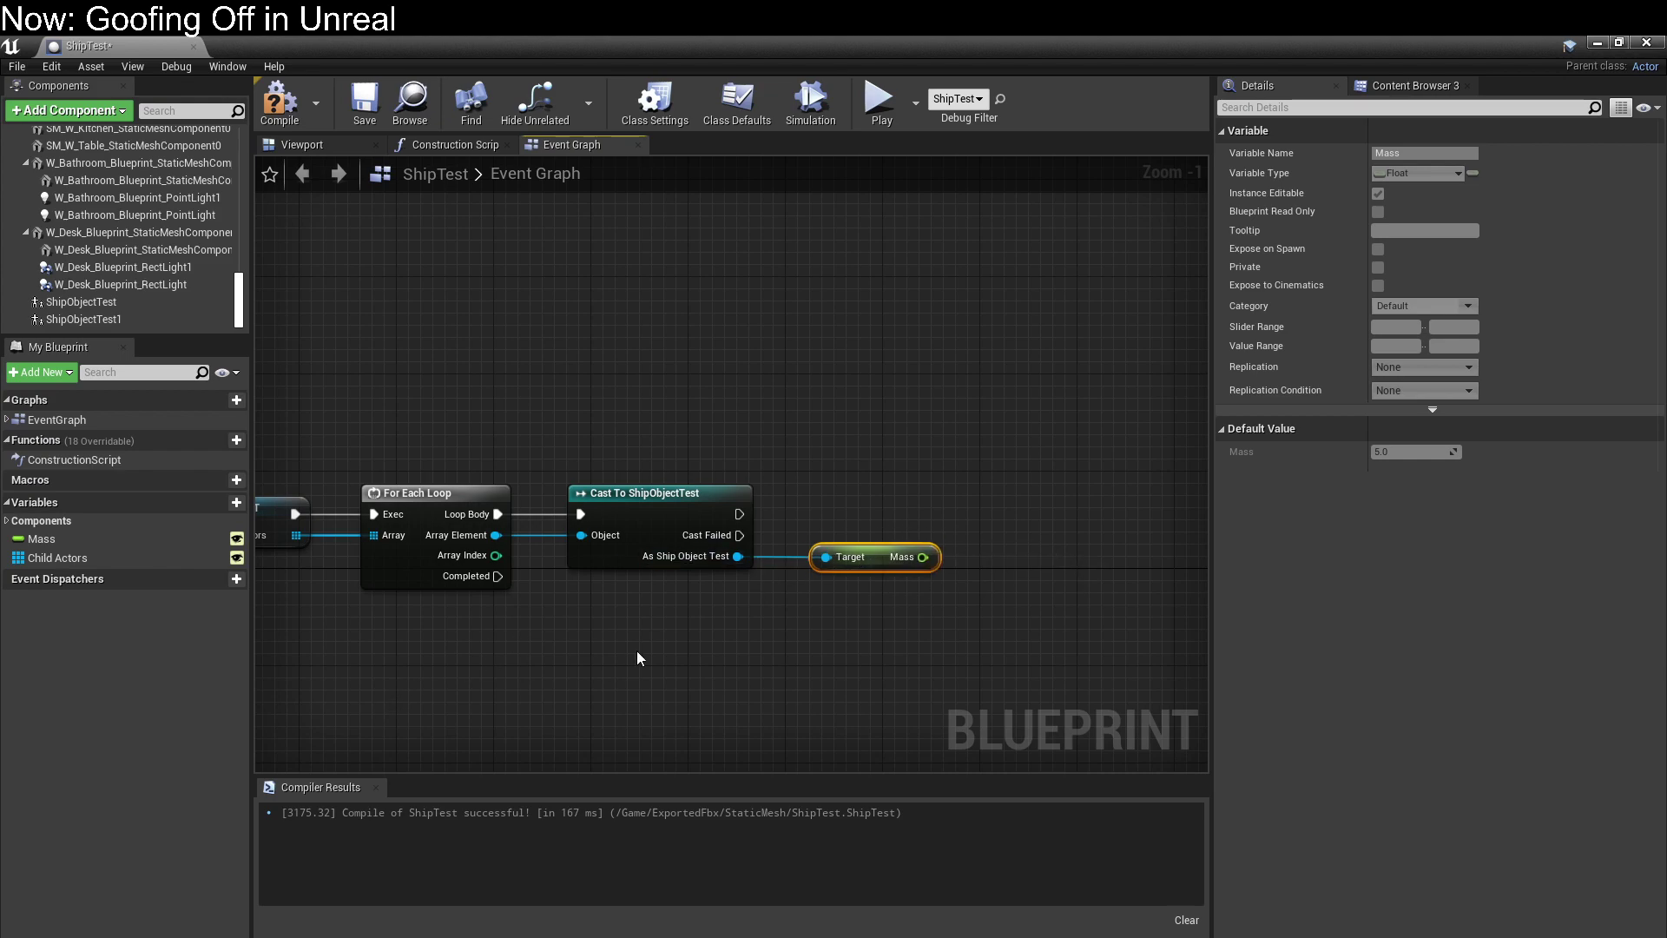
Insert a SET Mass node with value 0.0 between Event BeginPlay and the Child Actors SET node.
{"action": "right_click_drag", "start_coordinate": [581, 666], "coordinate": [769, 569]}
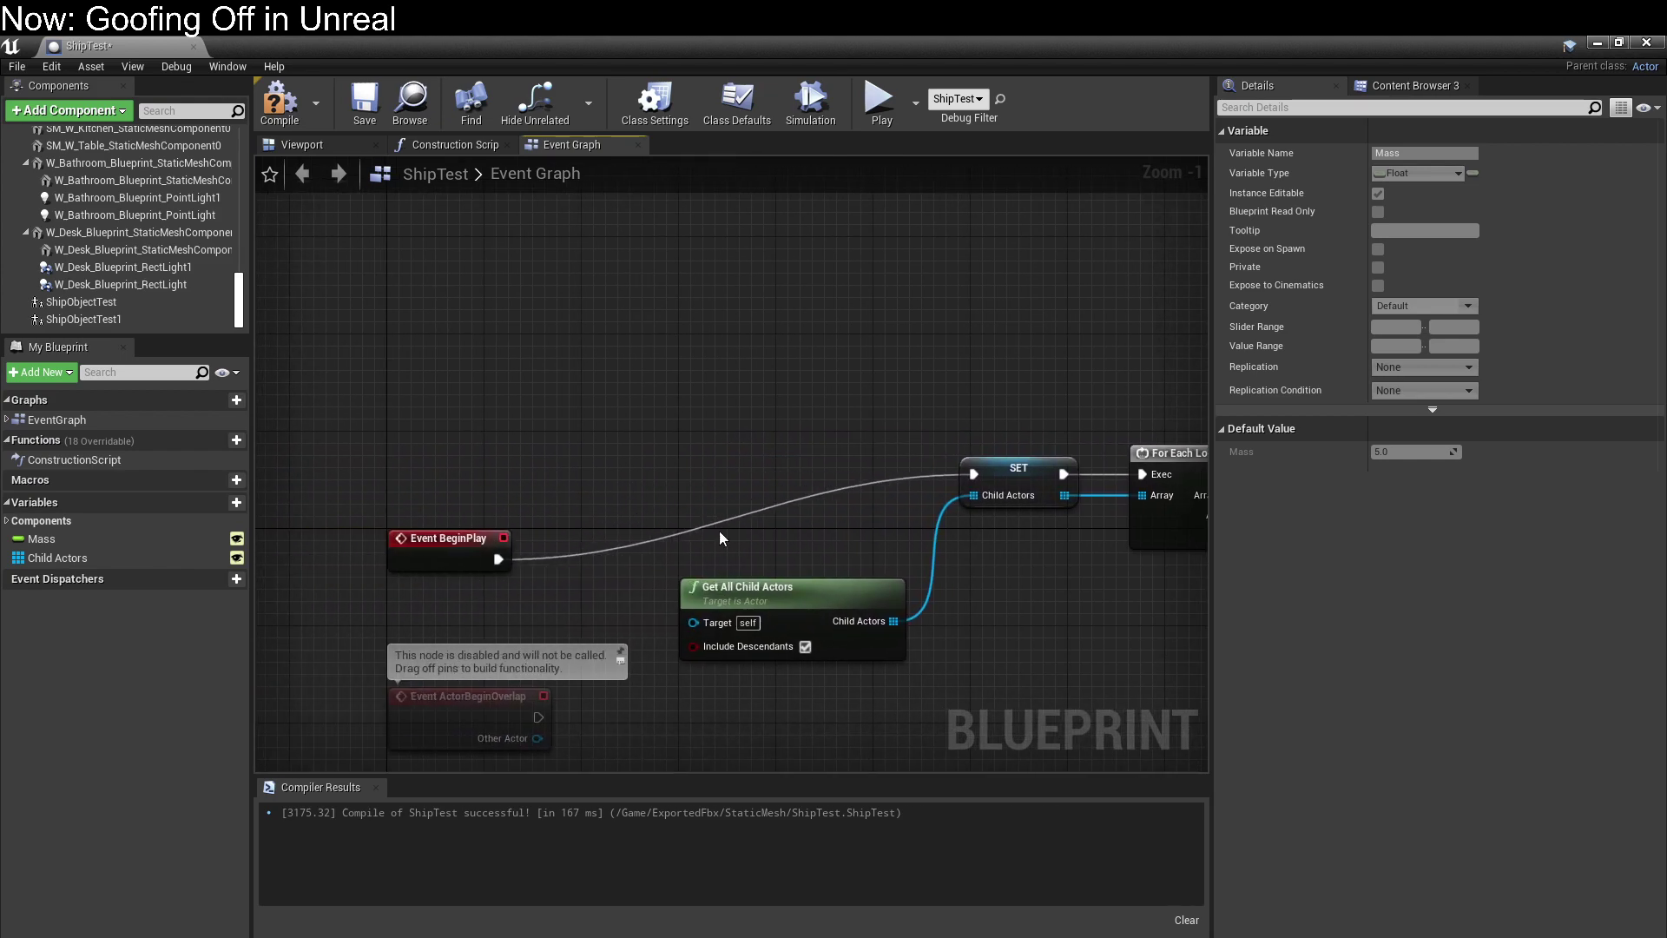
{"action": "right_click", "coordinate": [665, 408]}
{"action": "left_click_drag", "start_coordinate": [87, 539], "coordinate": [623, 452]}
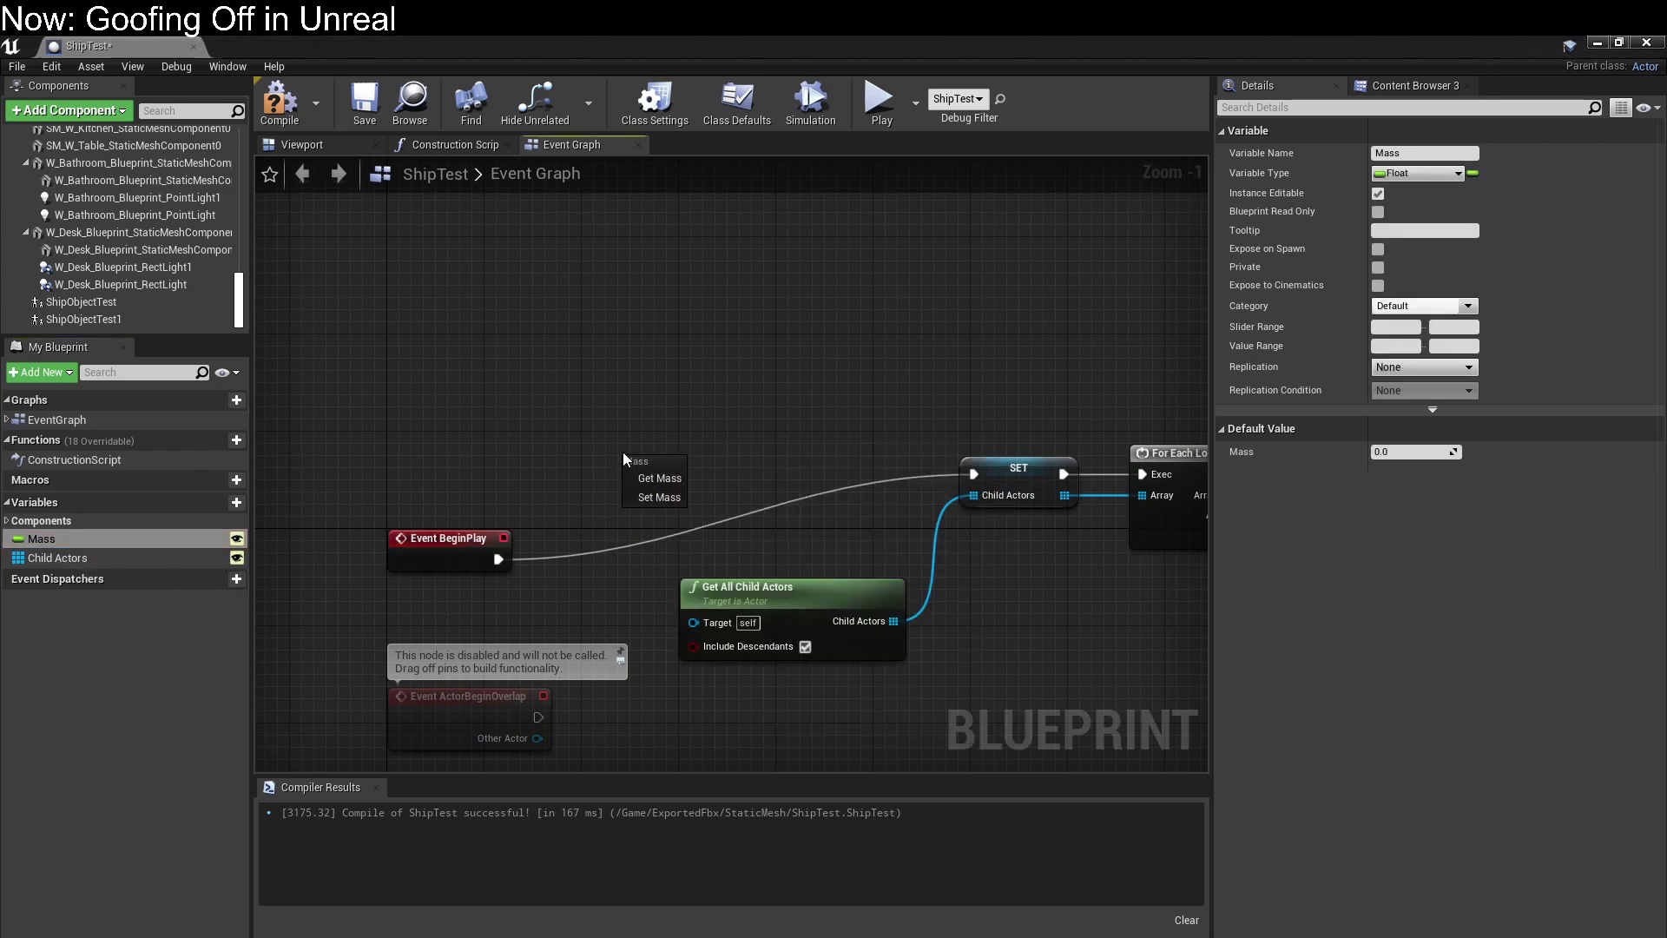
{"action": "left_click", "coordinate": [654, 496]}
{"action": "left_click_drag", "start_coordinate": [497, 559], "coordinate": [976, 478]}
Duplicate the SET Mass node and place the copy above and beyond the cast's Get Mass node.
{"action": "right_click_drag", "start_coordinate": [677, 447], "coordinate": [450, 453]}
{"action": "right_click_drag", "start_coordinate": [1203, 583], "coordinate": [969, 571]}
{"action": "key", "text": "ctrl+c"}
{"action": "key", "text": "ctrl+v"}
{"action": "left_click_drag", "start_coordinate": [545, 544], "coordinate": [1125, 567]}
{"action": "right_click_drag", "start_coordinate": [1173, 565], "coordinate": [805, 565]}
{"action": "left_click_drag", "start_coordinate": [805, 565], "coordinate": [951, 358]}
{"action": "right_click", "coordinate": [928, 496]}
{"action": "left_click", "coordinate": [884, 504]}
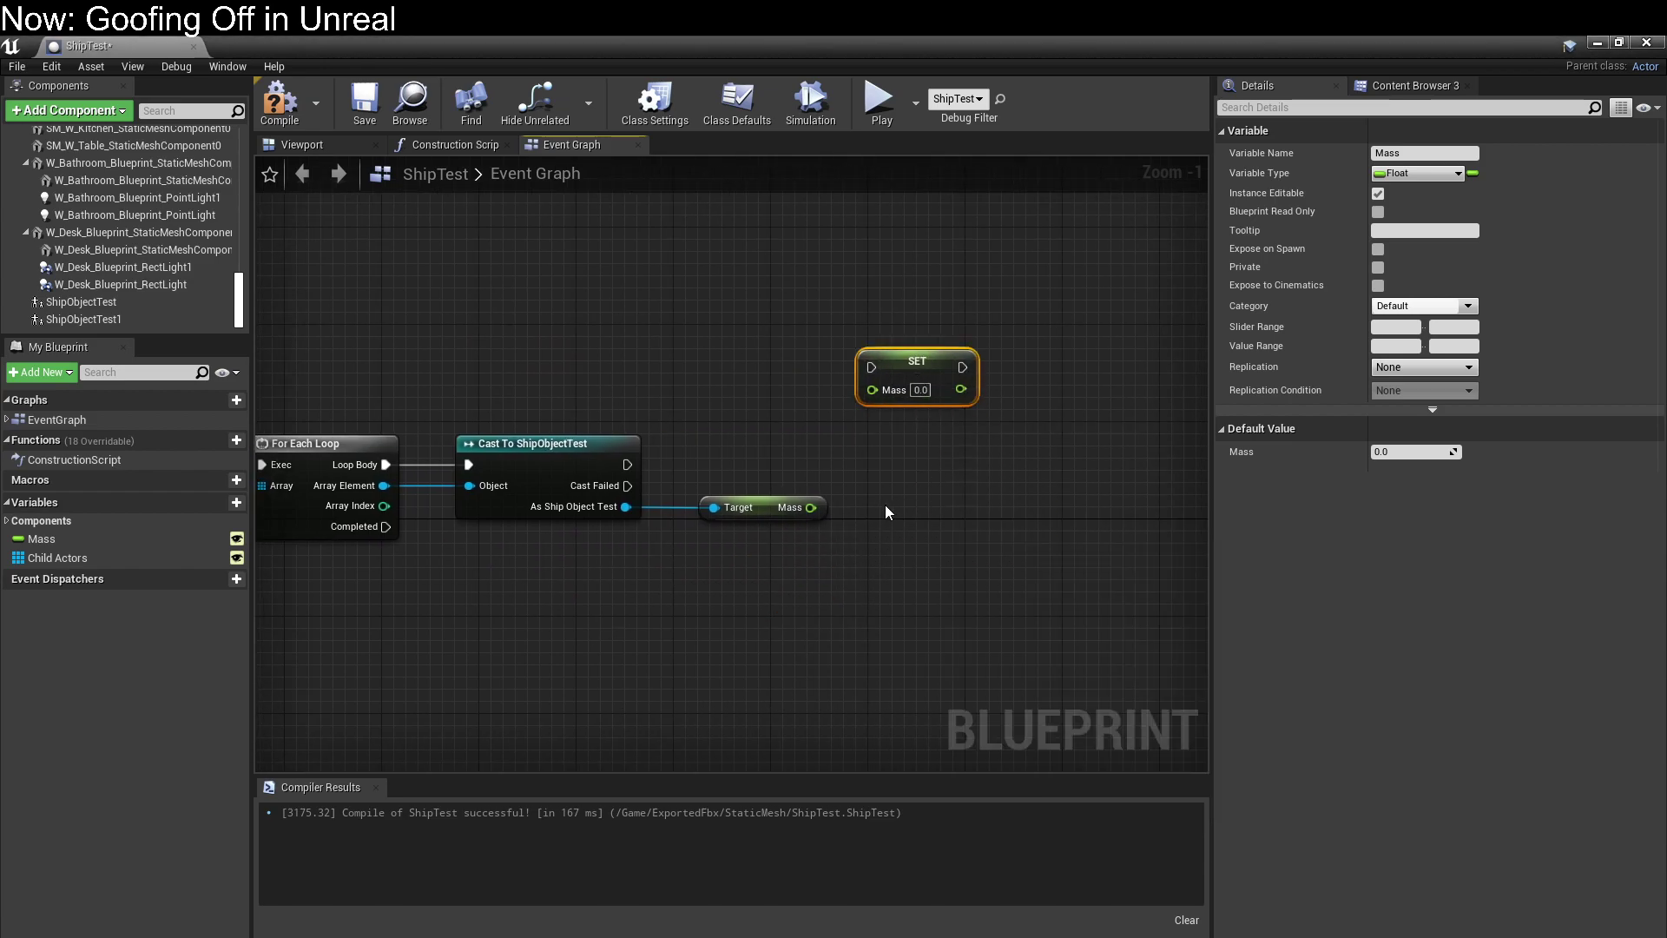
{"action": "left_click", "coordinate": [804, 554]}
Add a getter for ShipTest's own Mass variable above the cast's Mass and move the copied SET node farther away from it.
{"action": "left_click_drag", "start_coordinate": [54, 539], "coordinate": [690, 356]}
{"action": "left_click", "coordinate": [689, 356]}
{"action": "left_click_drag", "start_coordinate": [911, 360], "coordinate": [1069, 359]}
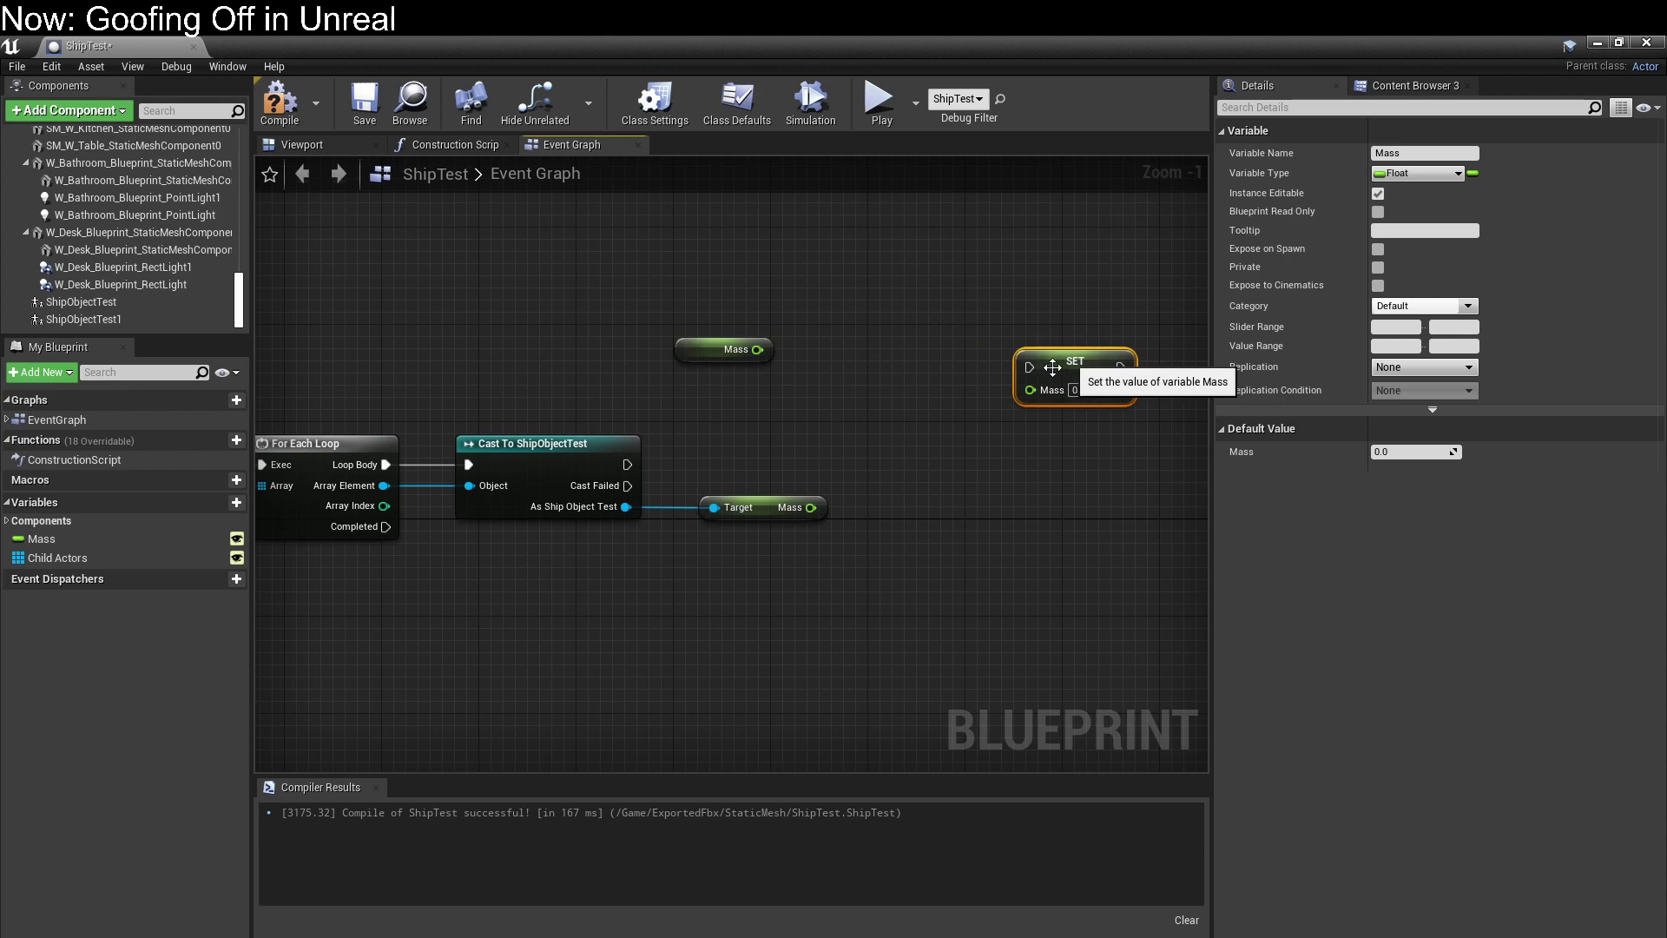
Try a Map Add node between the Mass getter and the SET Mass node.
{"action": "right_click", "coordinate": [802, 383]}
{"action": "type", "text": "add"}
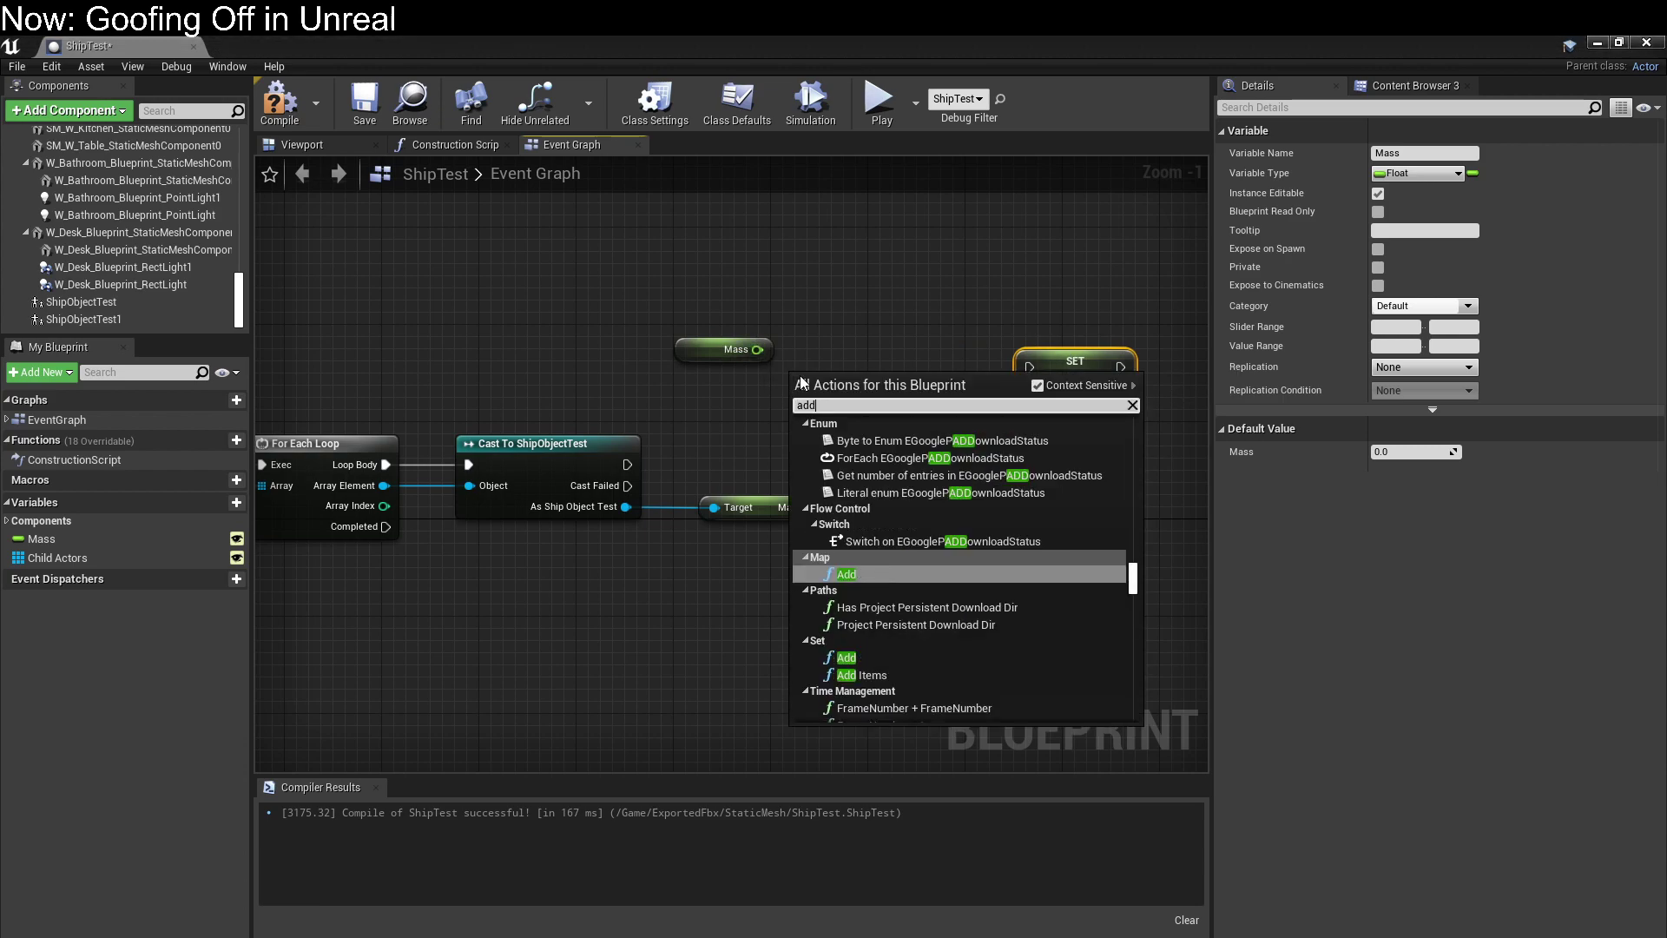
{"action": "left_click", "coordinate": [869, 573]}
{"action": "left_click_drag", "start_coordinate": [869, 401], "coordinate": [899, 392]}
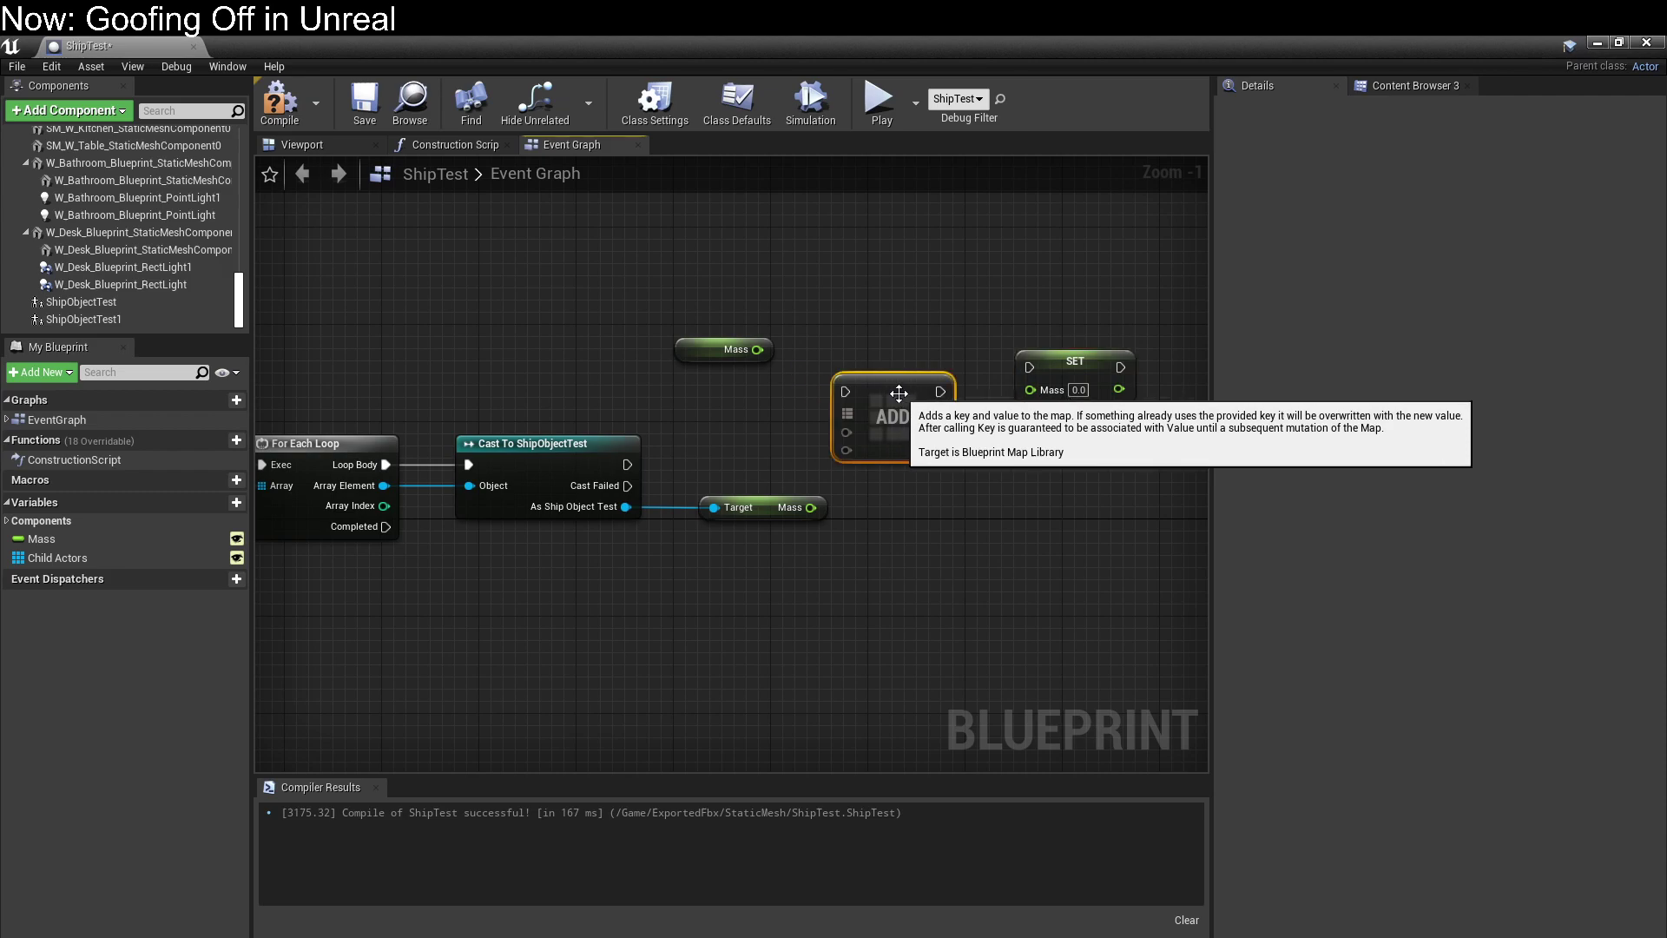
{"action": "key", "text": "Delete"}
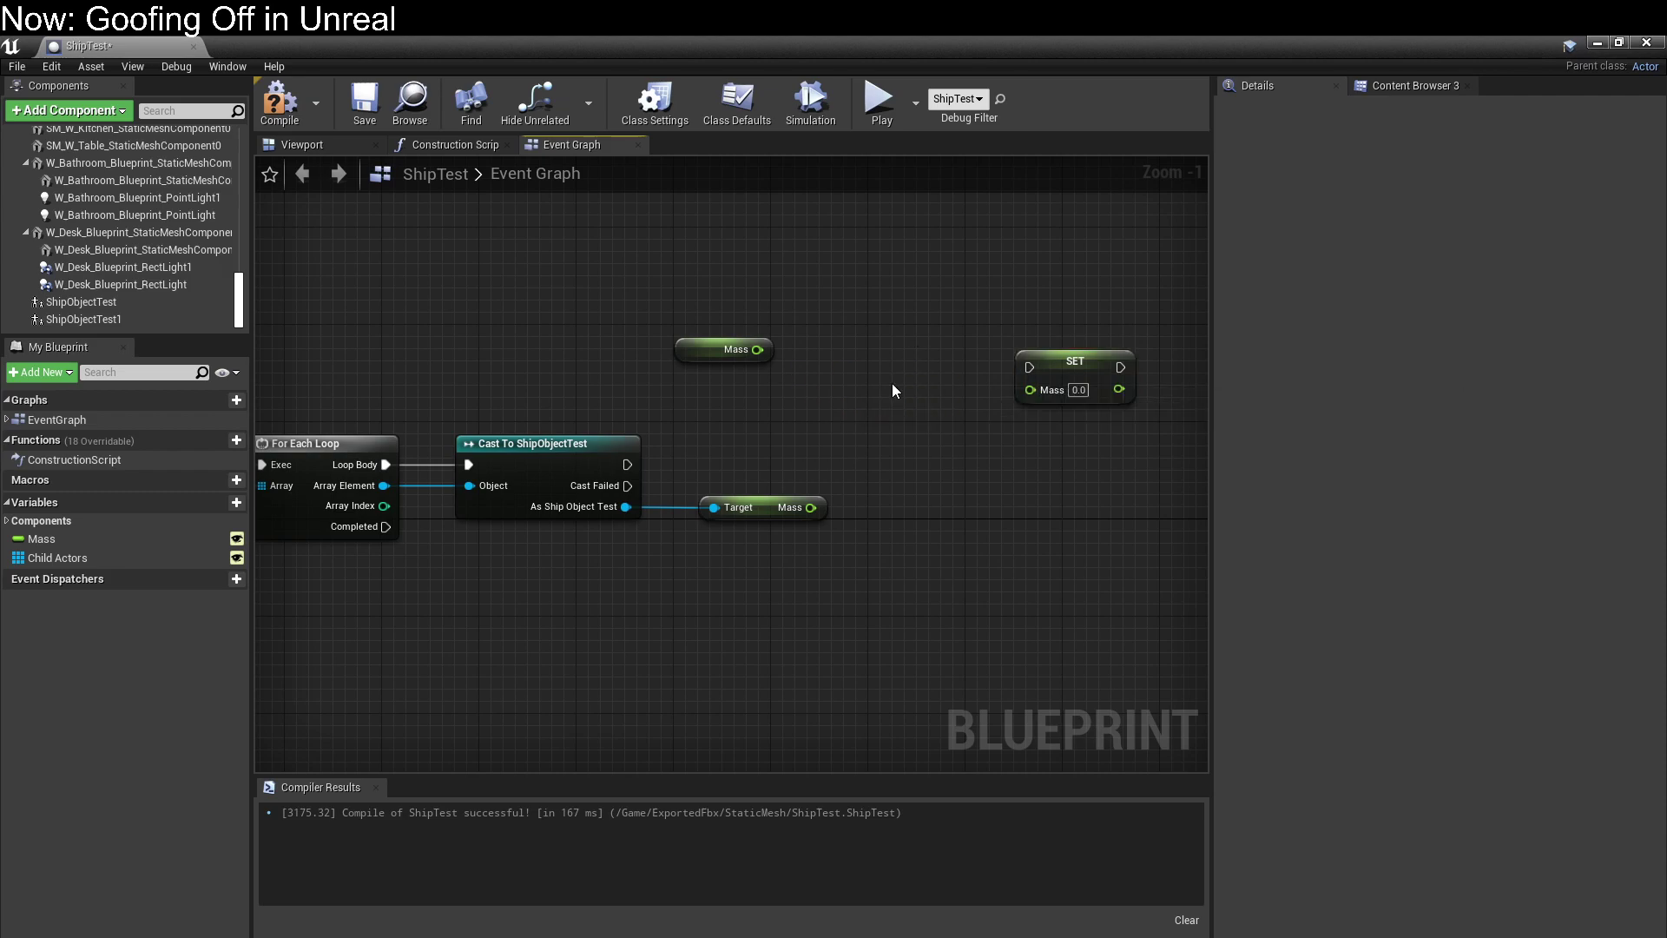
Search the blueprint's actions for "add" and browse the results for a node that adds two Mass values.
{"action": "right_click", "coordinate": [893, 385]}
{"action": "type", "text": "add"}
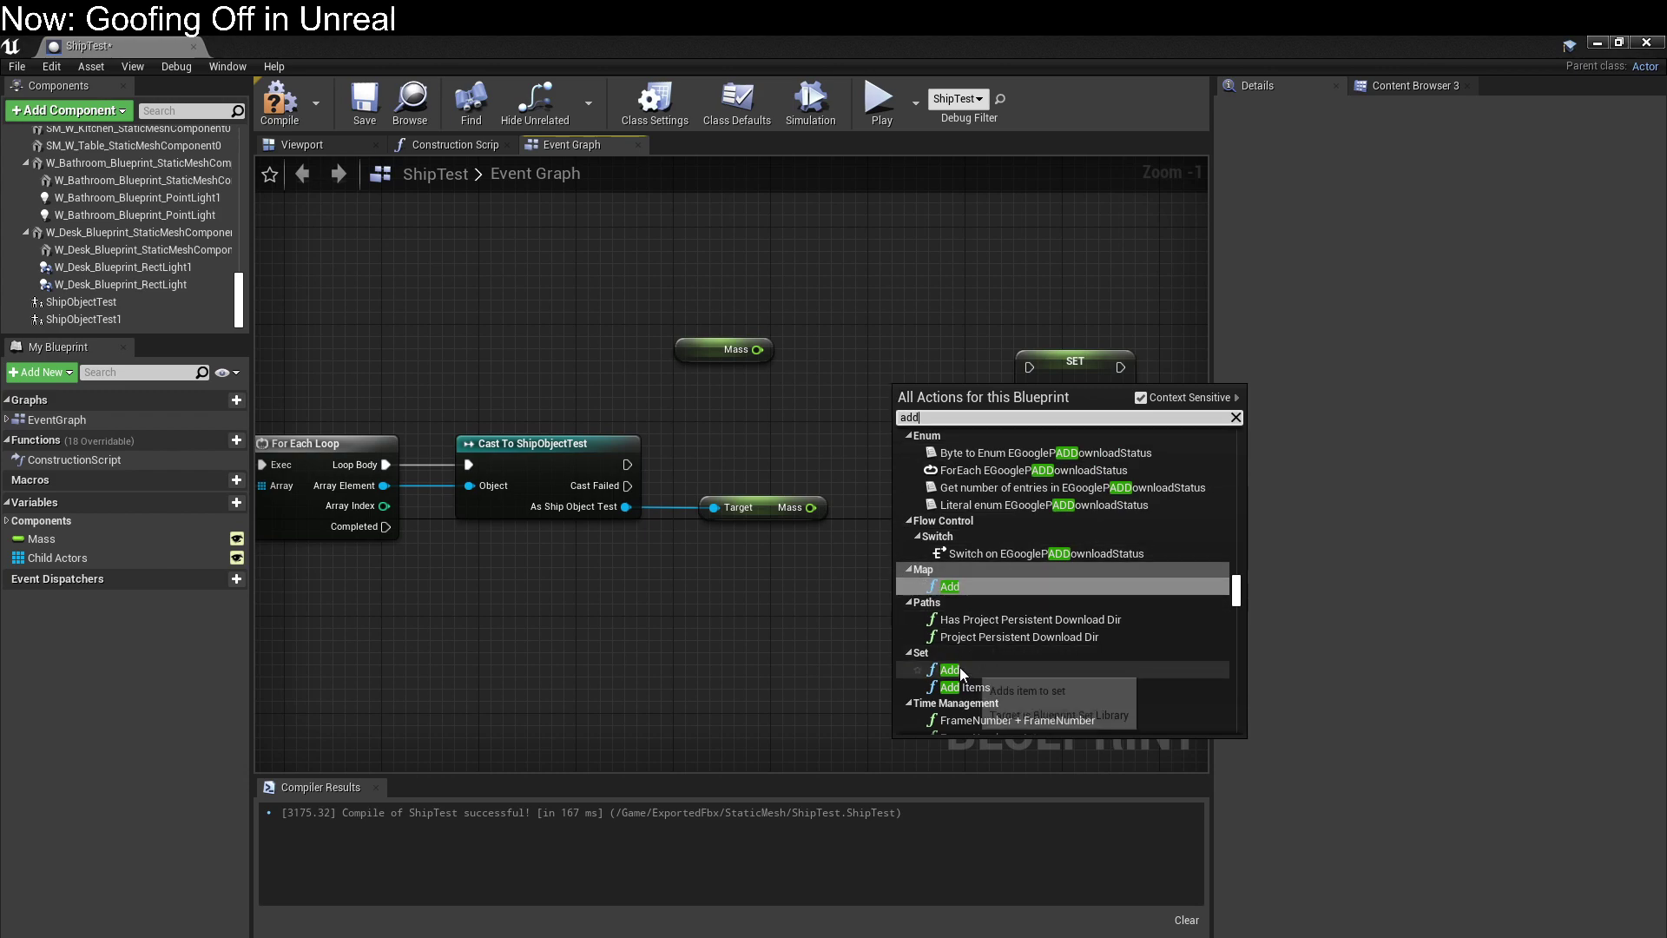
{"action": "scroll", "coordinate": [1016, 675], "scroll_direction": "down", "scroll_amount": 2}
{"action": "scroll", "coordinate": [1023, 674], "scroll_direction": "down", "scroll_amount": 8}
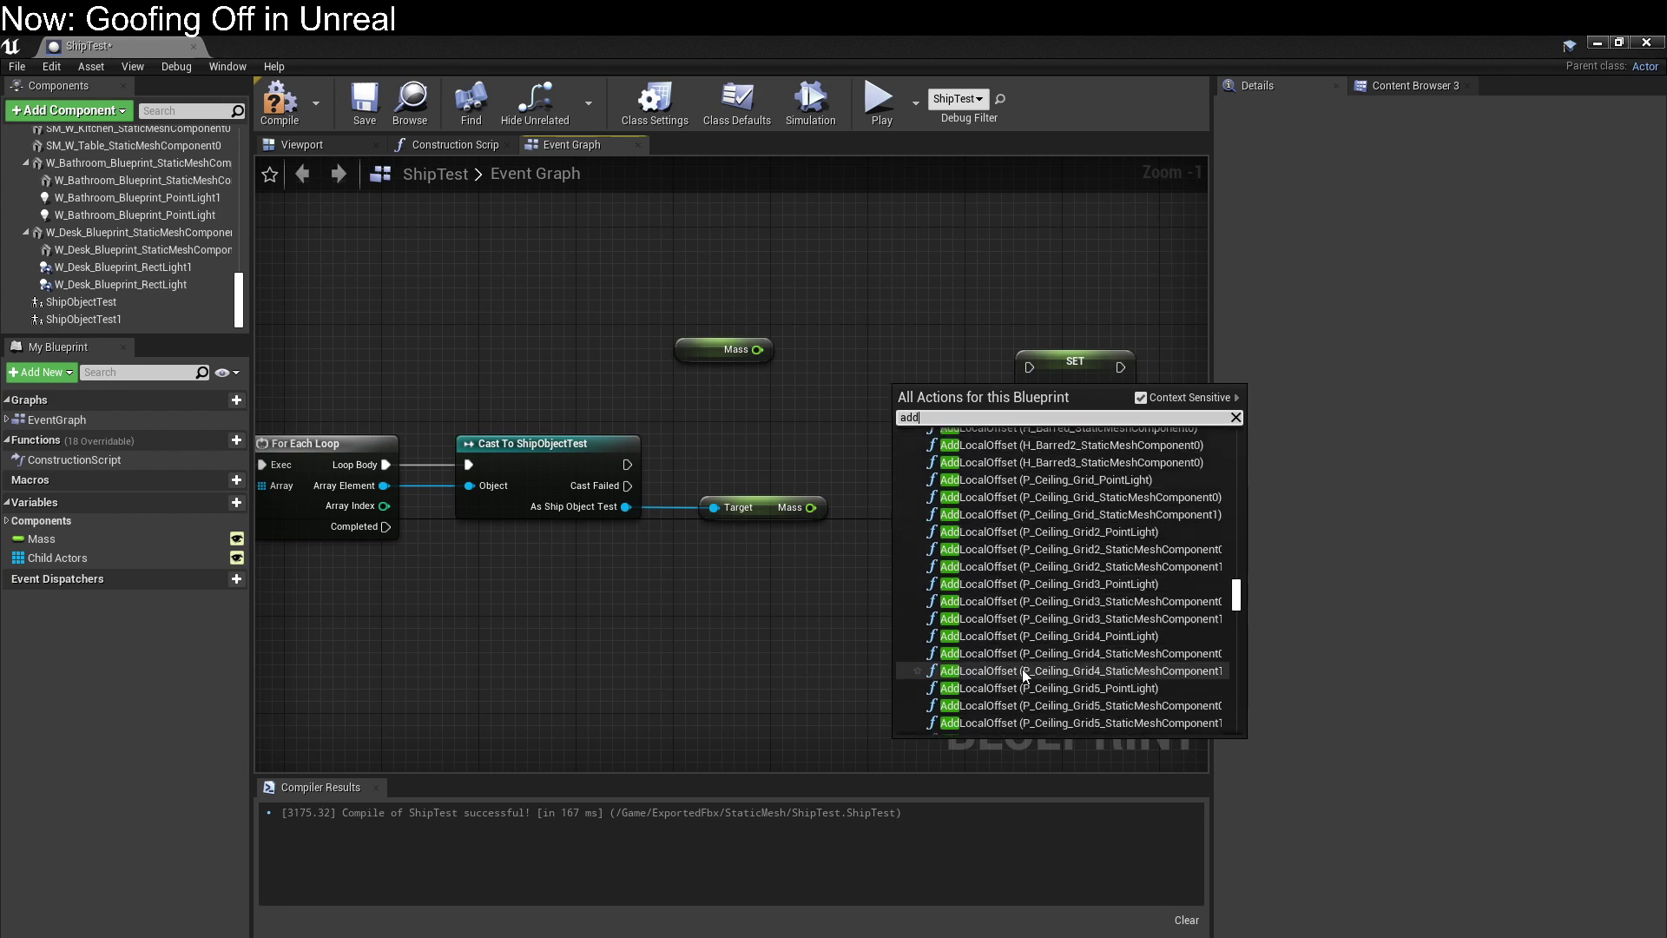
{"action": "scroll", "coordinate": [1068, 686], "scroll_direction": "down", "scroll_amount": 6}
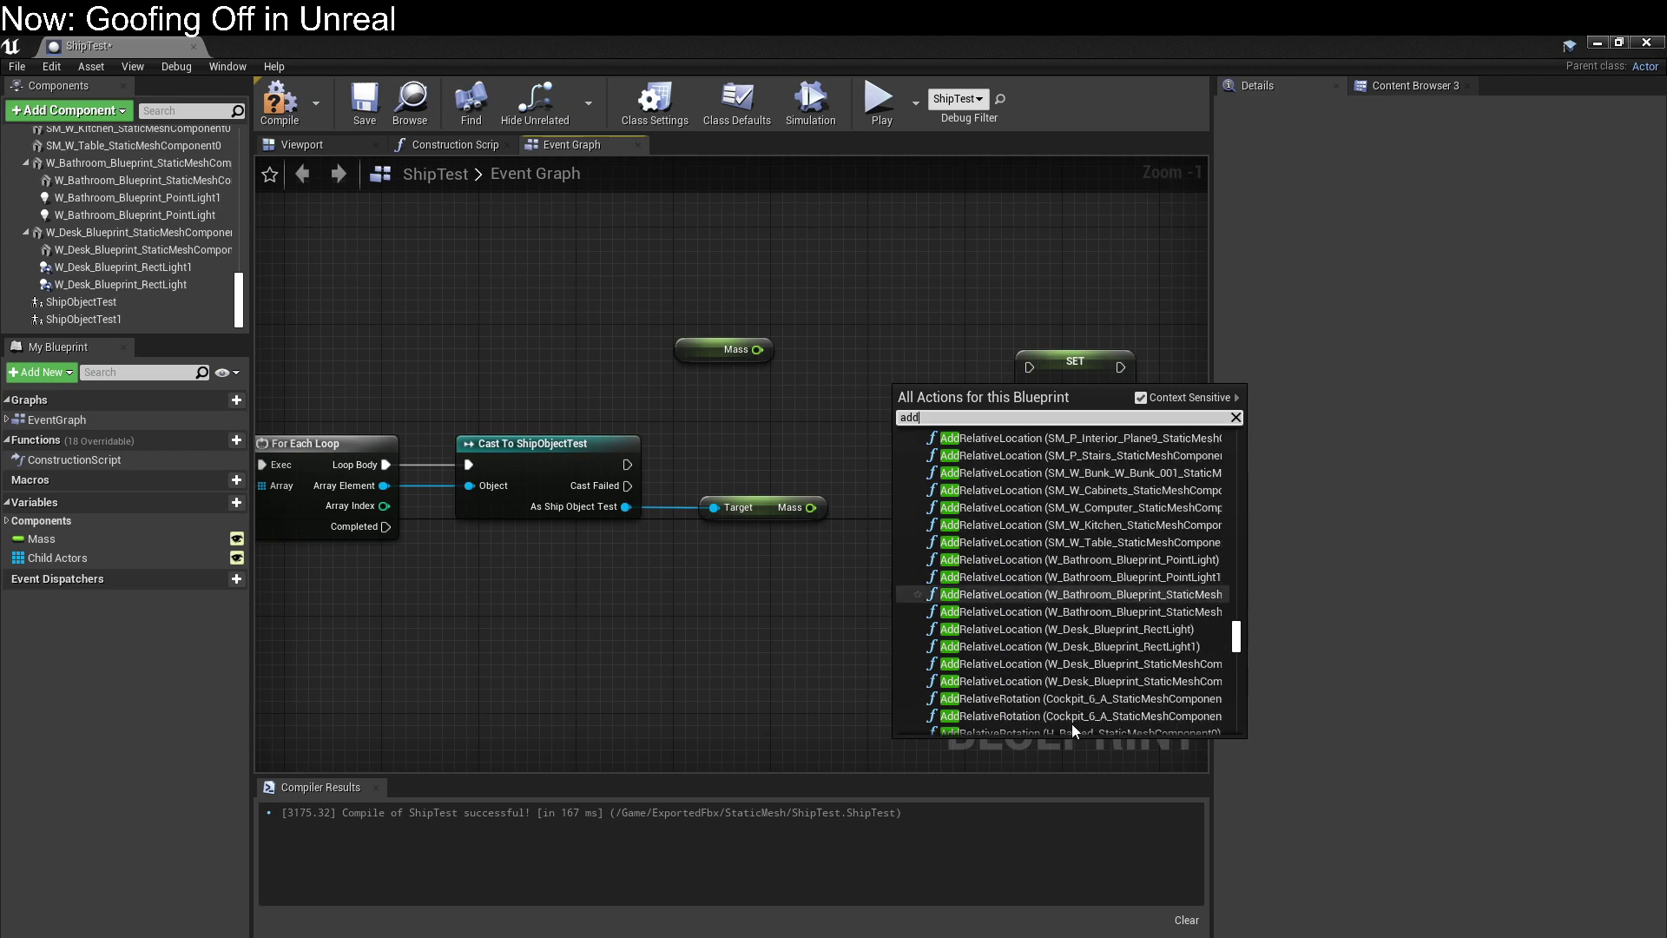
{"action": "scroll", "coordinate": [929, 755], "scroll_direction": "down", "scroll_amount": 8}
{"action": "scroll", "coordinate": [1093, 647], "scroll_direction": "down", "scroll_amount": 3}
{"action": "scroll", "coordinate": [1087, 664], "scroll_direction": "down", "scroll_amount": 10}
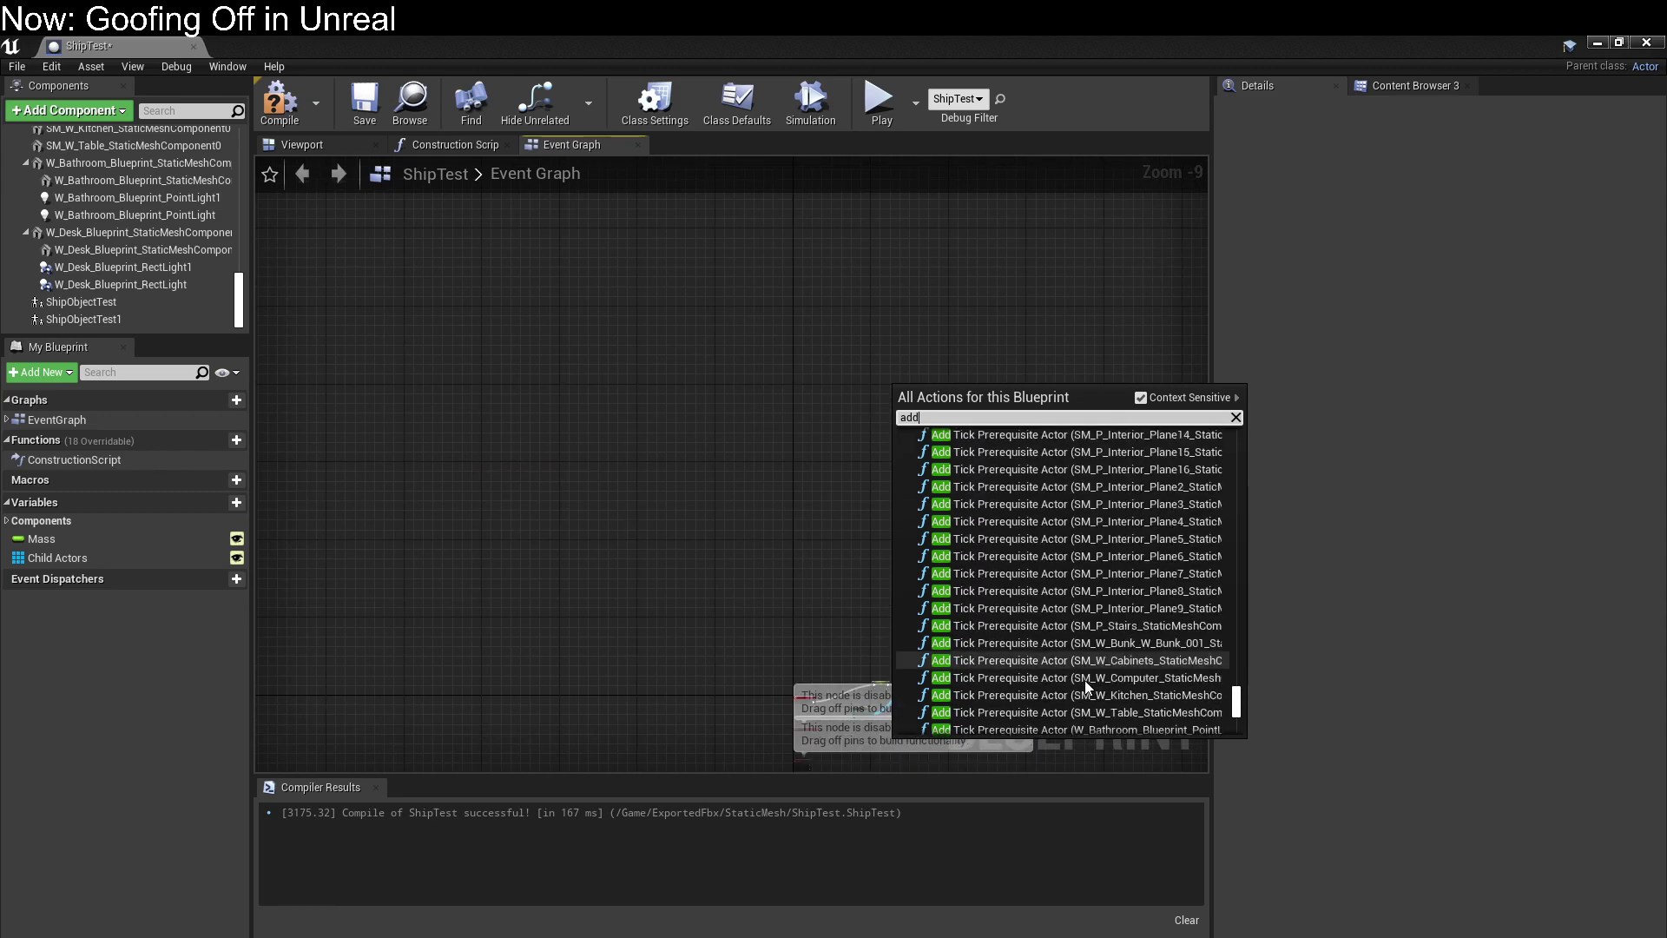
{"action": "scroll", "coordinate": [1089, 677], "scroll_direction": "up", "scroll_amount": 5}
{"action": "scroll", "coordinate": [1090, 618], "scroll_direction": "up", "scroll_amount": 6}
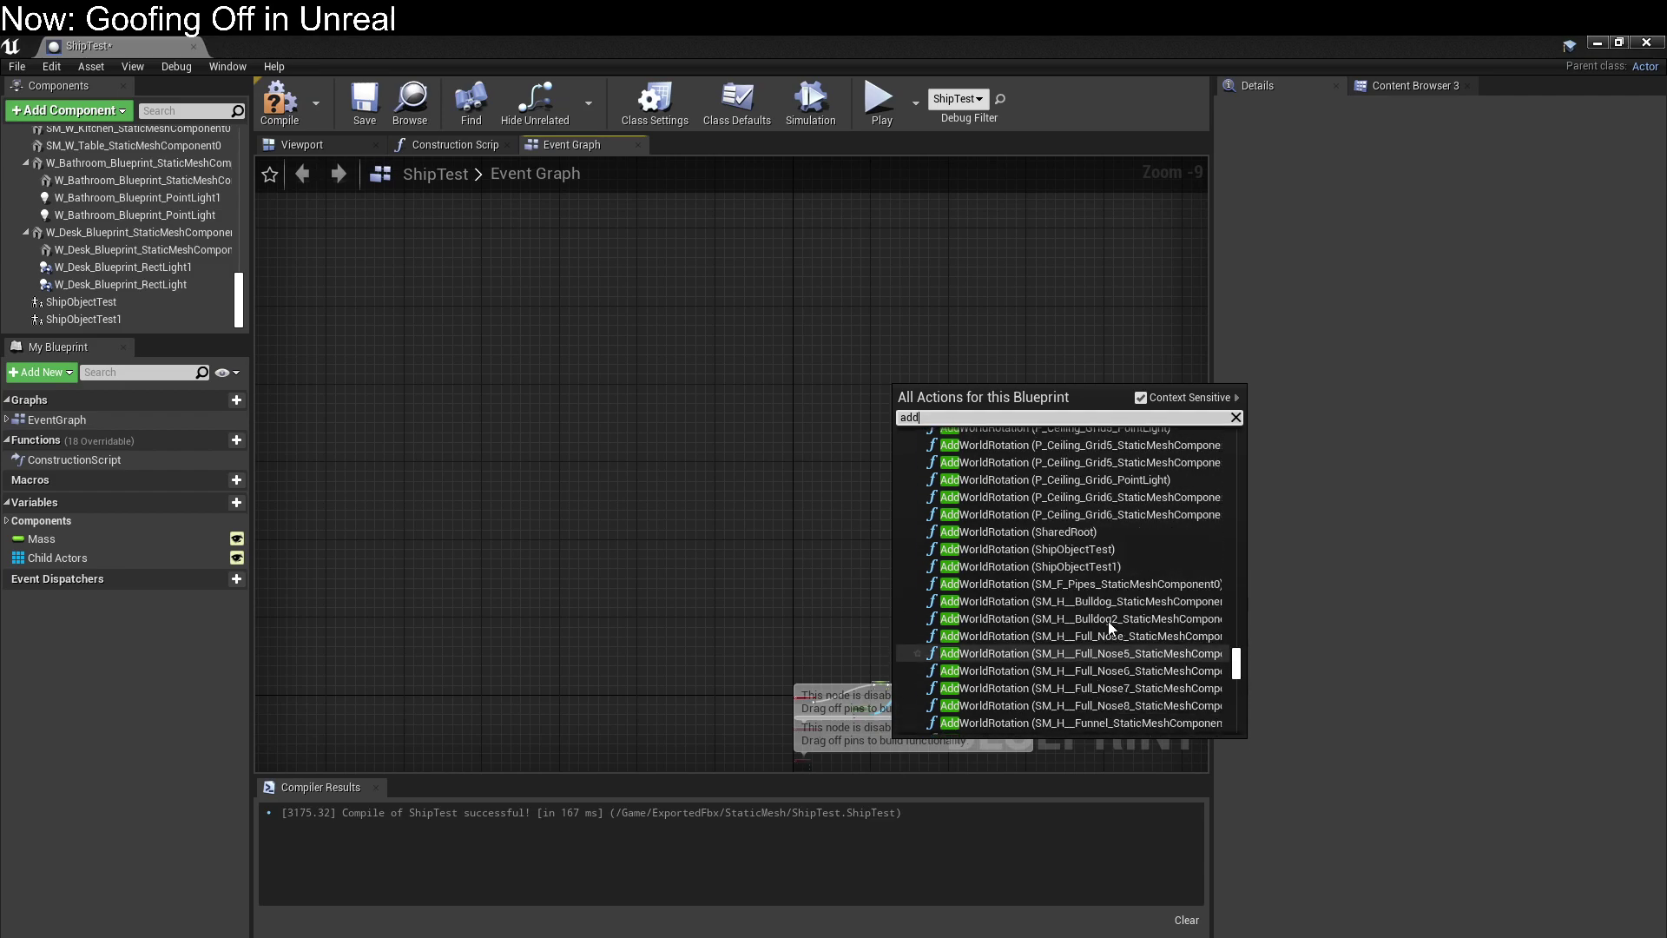
{"action": "left_click_drag", "start_coordinate": [1238, 651], "coordinate": [1217, 424]}
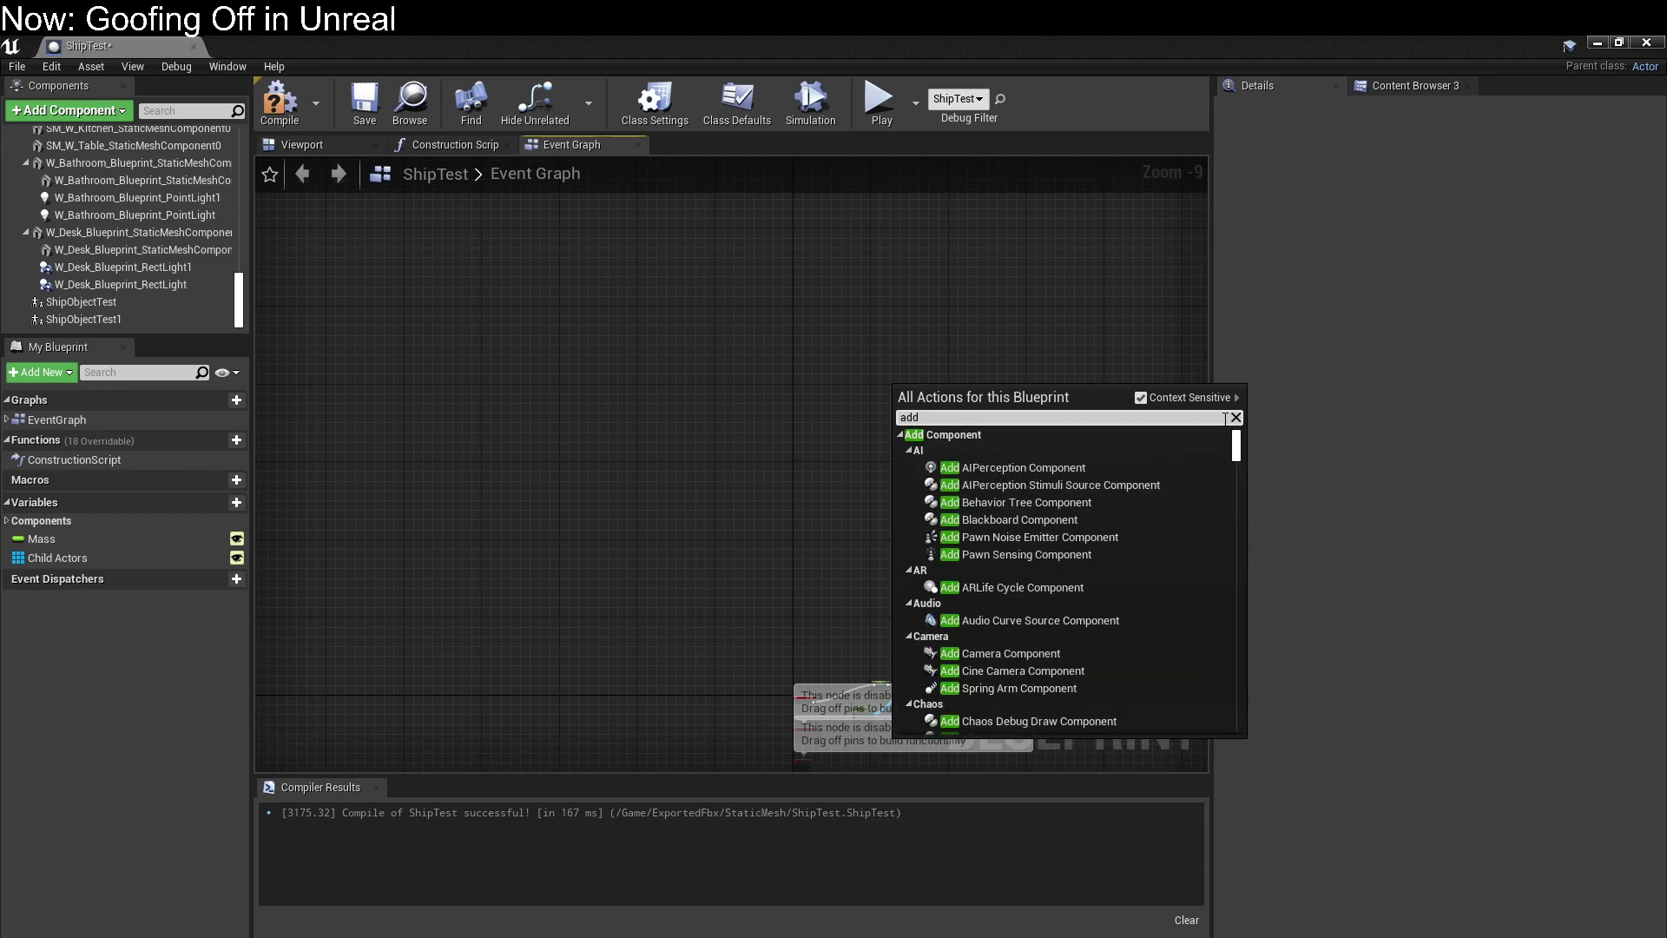
{"action": "scroll", "coordinate": [961, 575], "scroll_direction": "down", "scroll_amount": 6}
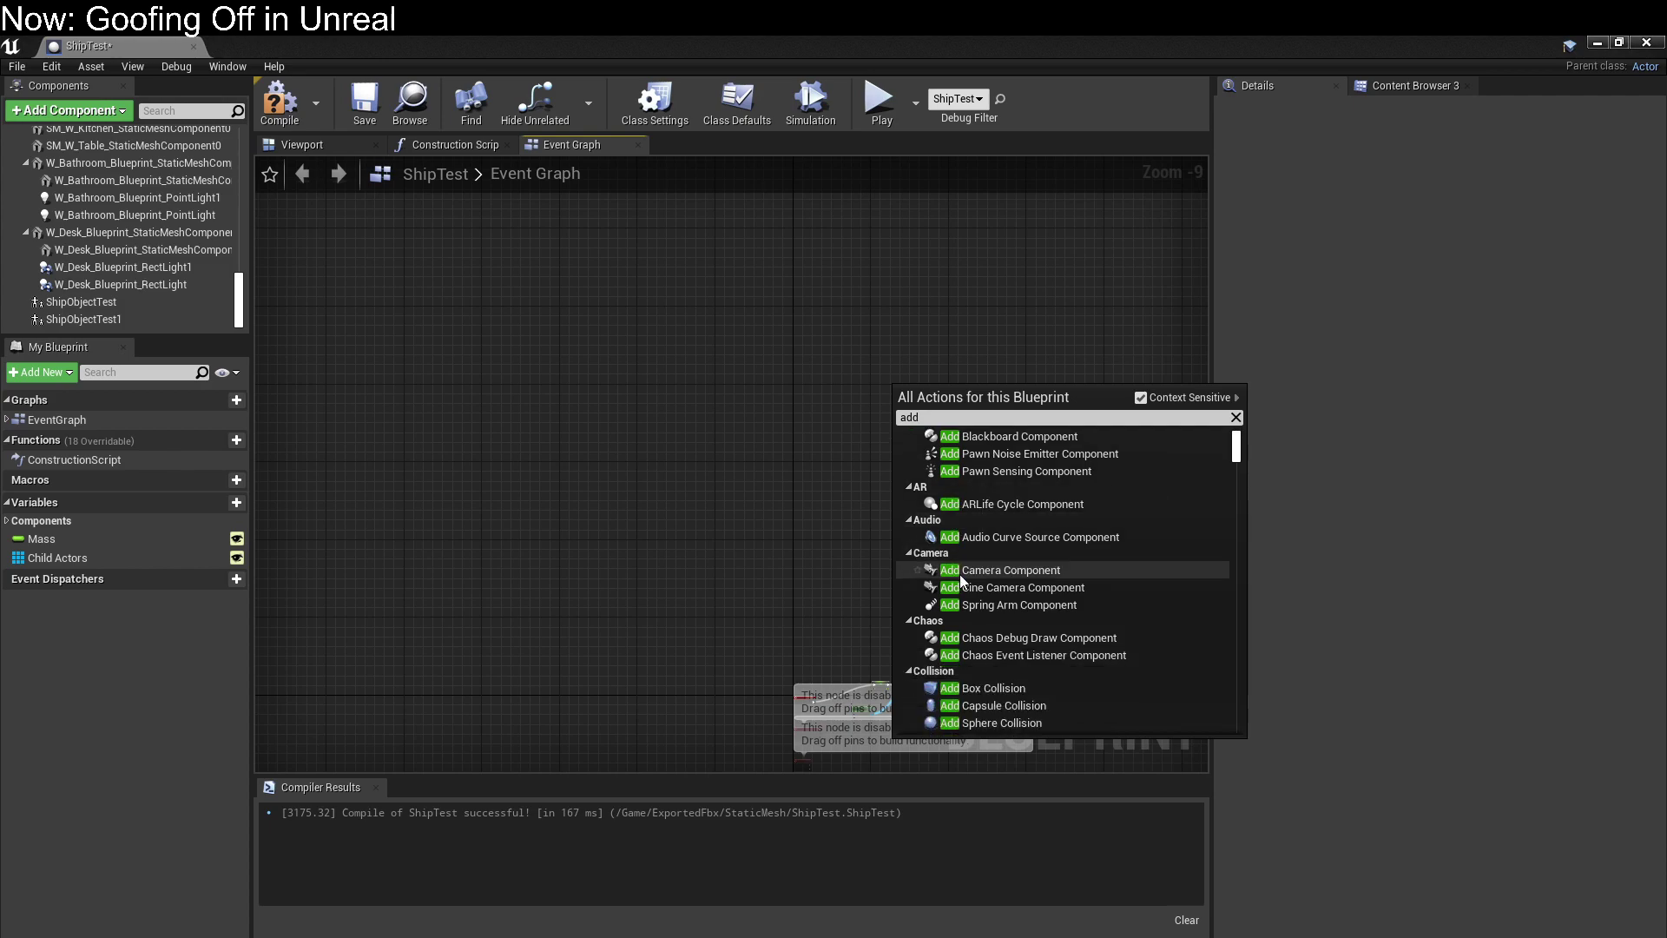
{"action": "scroll", "coordinate": [1071, 599], "scroll_direction": "down", "scroll_amount": 10}
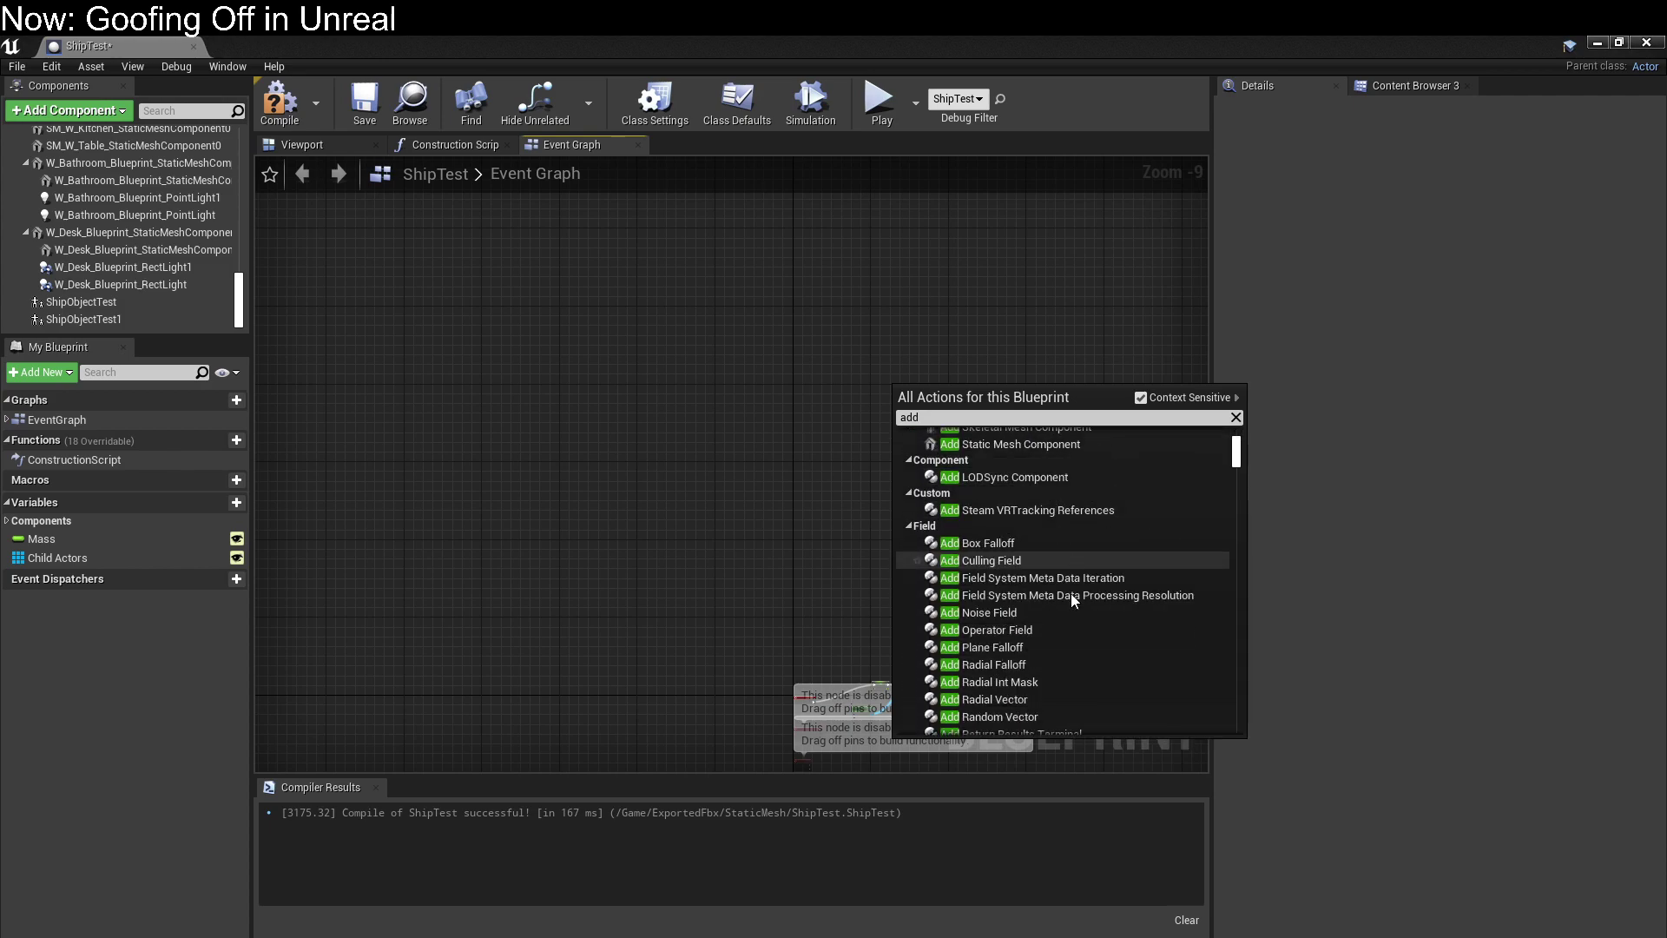
{"action": "scroll", "coordinate": [1076, 587], "scroll_direction": "down", "scroll_amount": 8}
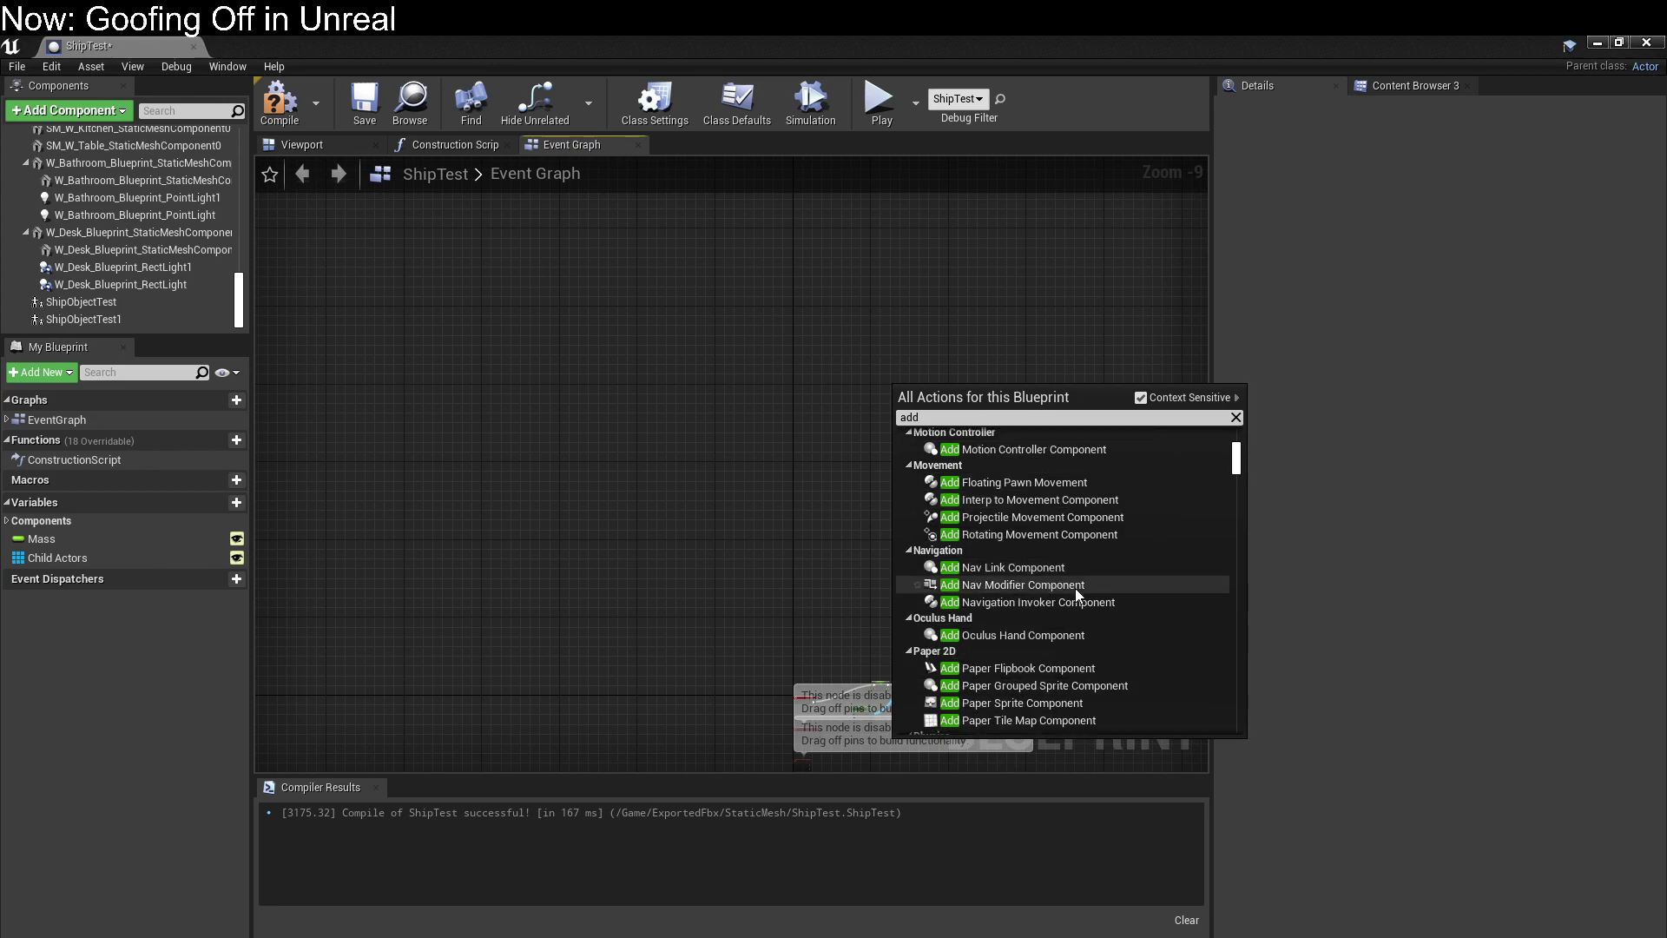
{"action": "left_click", "coordinate": [596, 612]}
Add a float + float node fed by ShipTest's own Mass getter.
{"action": "right_click_drag", "start_coordinate": [755, 616], "coordinate": [727, 544]}
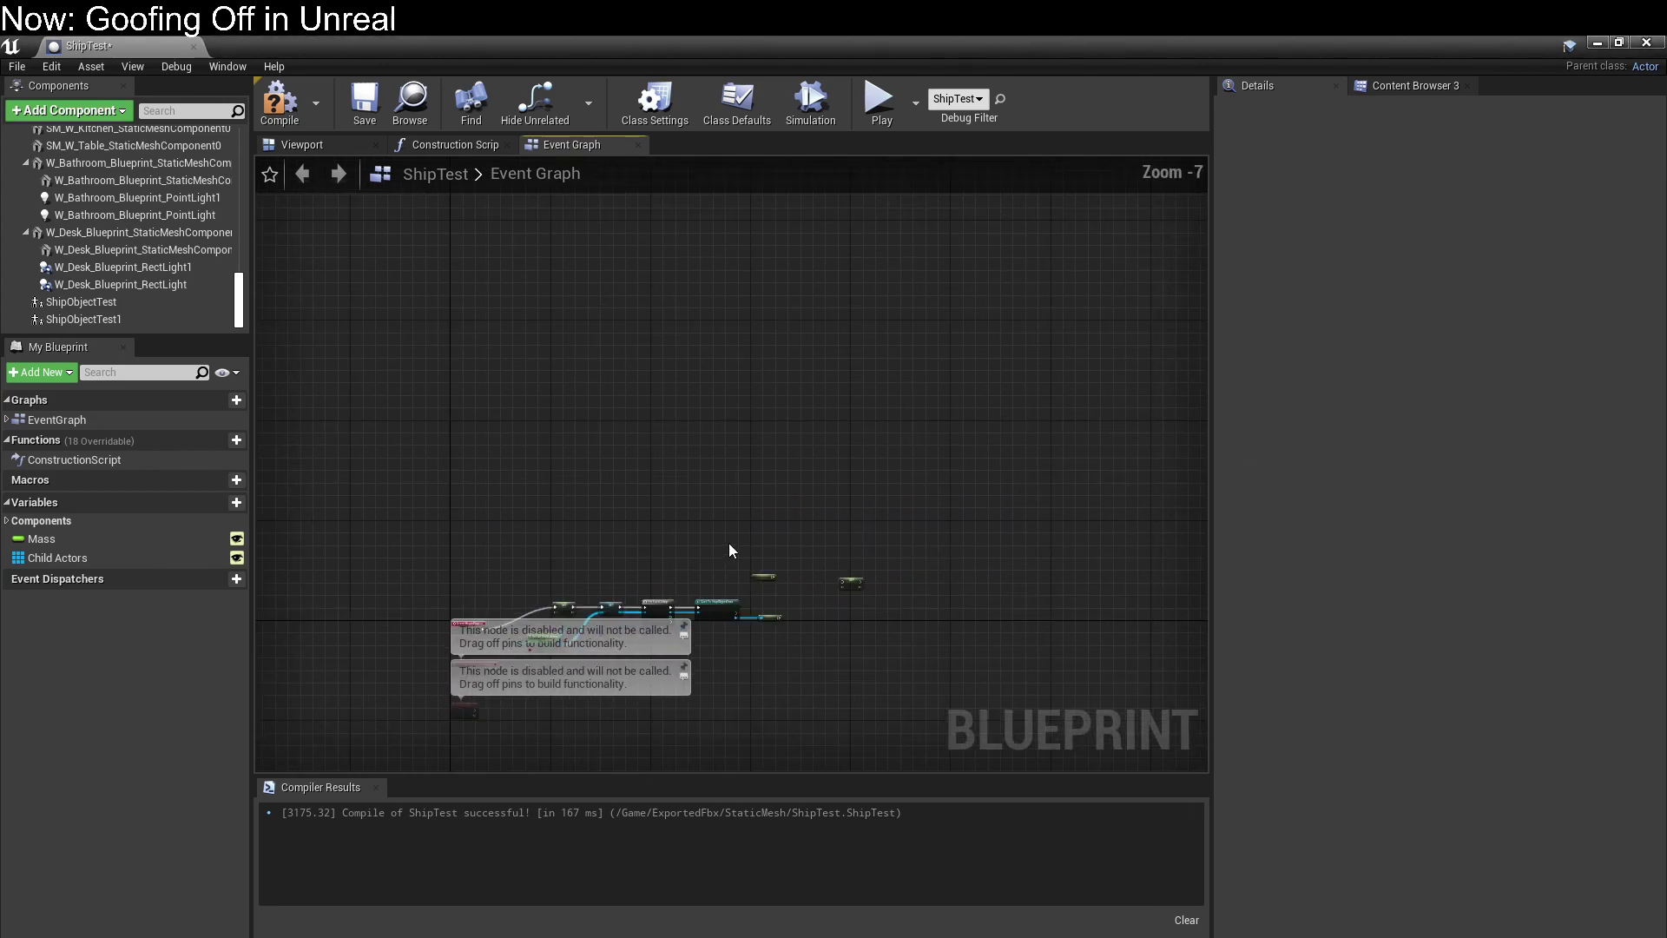
{"action": "scroll", "coordinate": [727, 544], "scroll_direction": "up", "scroll_amount": 6}
{"action": "right_click_drag", "start_coordinate": [819, 607], "coordinate": [582, 432]}
{"action": "scroll", "coordinate": [582, 431], "scroll_direction": "up", "scroll_amount": 3}
{"action": "right_click_drag", "start_coordinate": [745, 558], "coordinate": [731, 471]}
{"action": "right_click", "coordinate": [731, 469]}
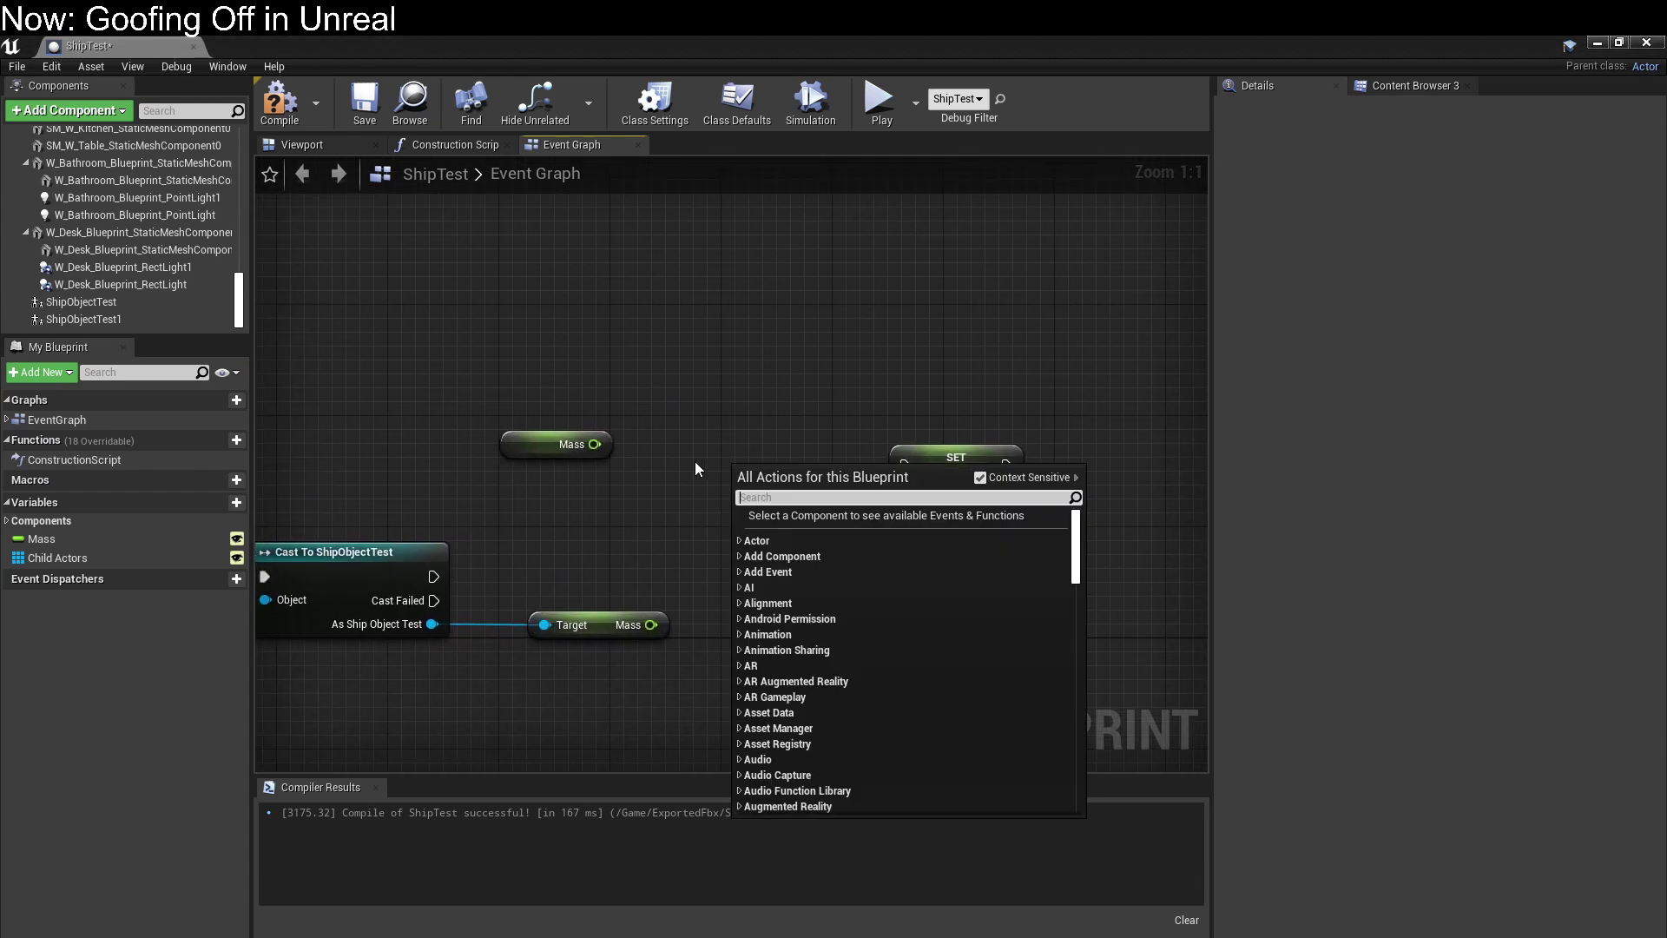
{"action": "left_click_drag", "start_coordinate": [595, 443], "coordinate": [711, 462]}
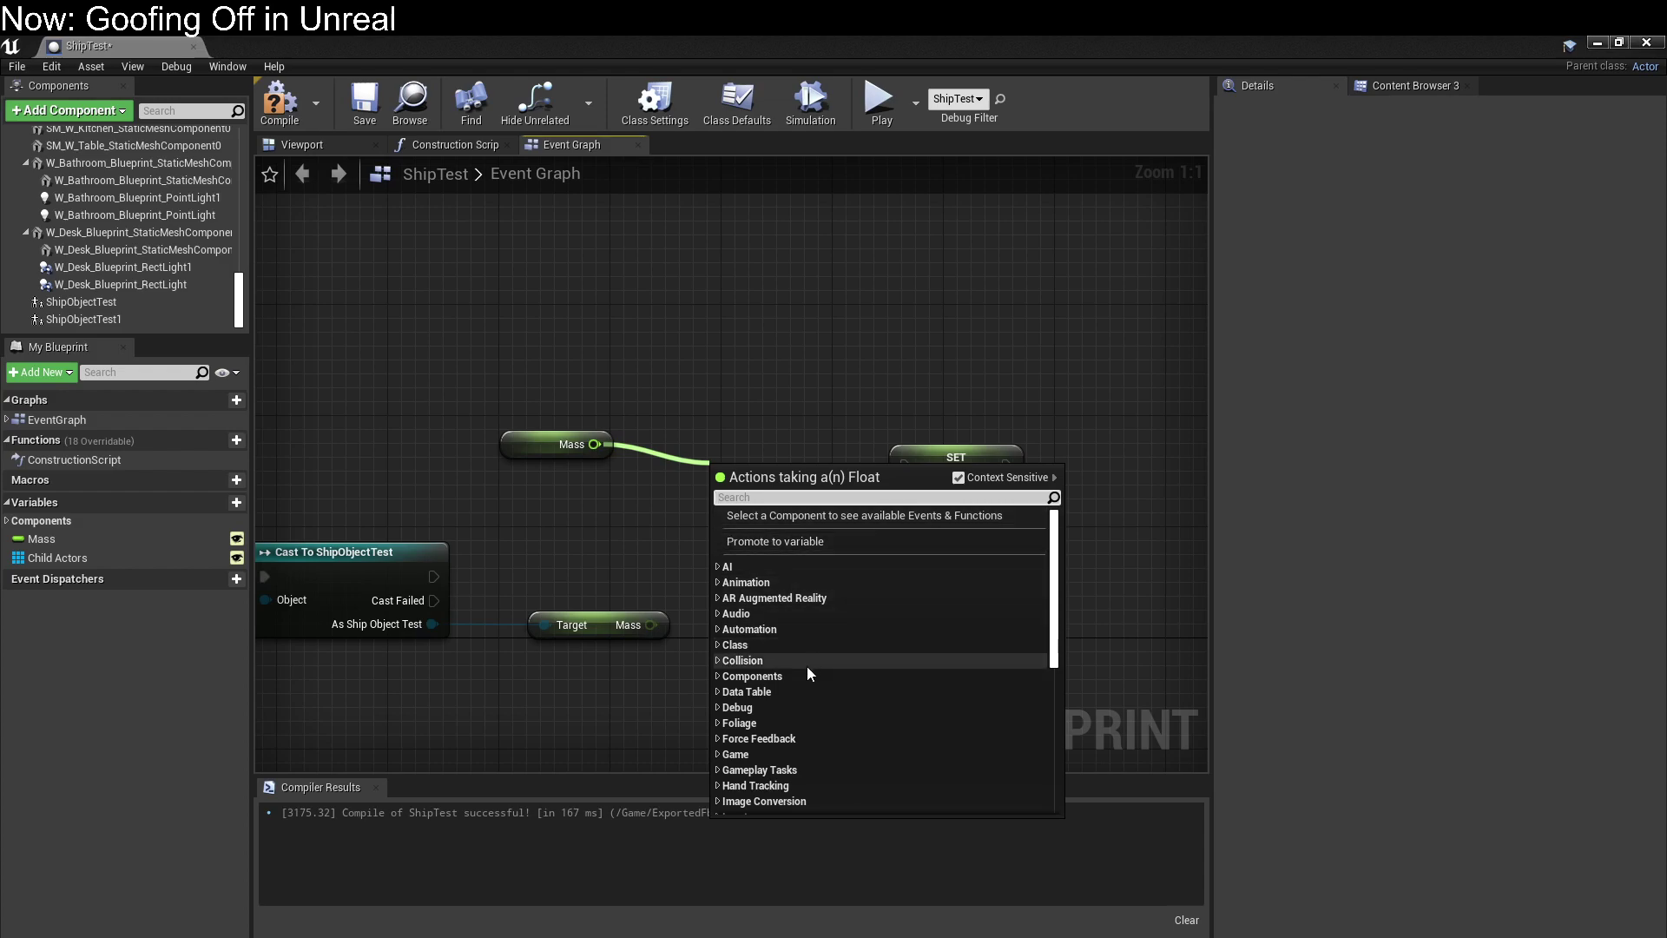
{"action": "scroll", "coordinate": [802, 679], "scroll_direction": "down", "scroll_amount": 3}
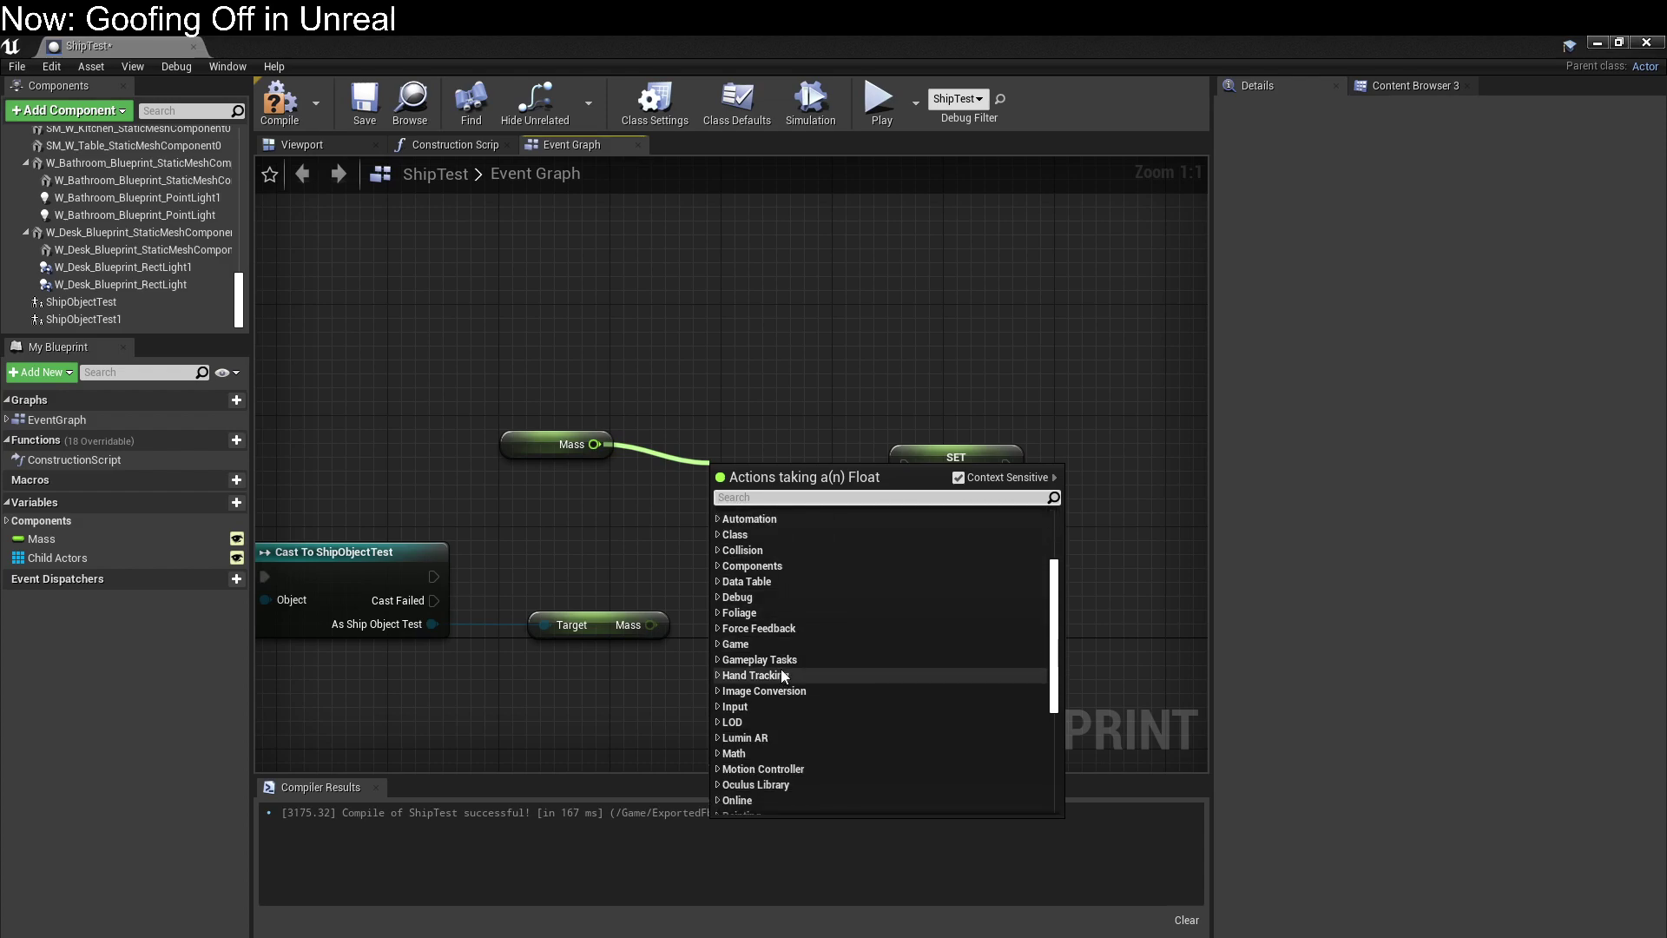
{"action": "scroll", "coordinate": [781, 671], "scroll_direction": "down", "scroll_amount": 2}
{"action": "left_click", "coordinate": [719, 697]}
{"action": "scroll", "coordinate": [720, 695], "scroll_direction": "down", "scroll_amount": 1}
{"action": "left_click", "coordinate": [730, 691]}
{"action": "scroll", "coordinate": [731, 691], "scroll_direction": "down", "scroll_amount": 3}
{"action": "scroll", "coordinate": [954, 698], "scroll_direction": "down", "scroll_amount": 3}
{"action": "scroll", "coordinate": [954, 695], "scroll_direction": "down", "scroll_amount": 1}
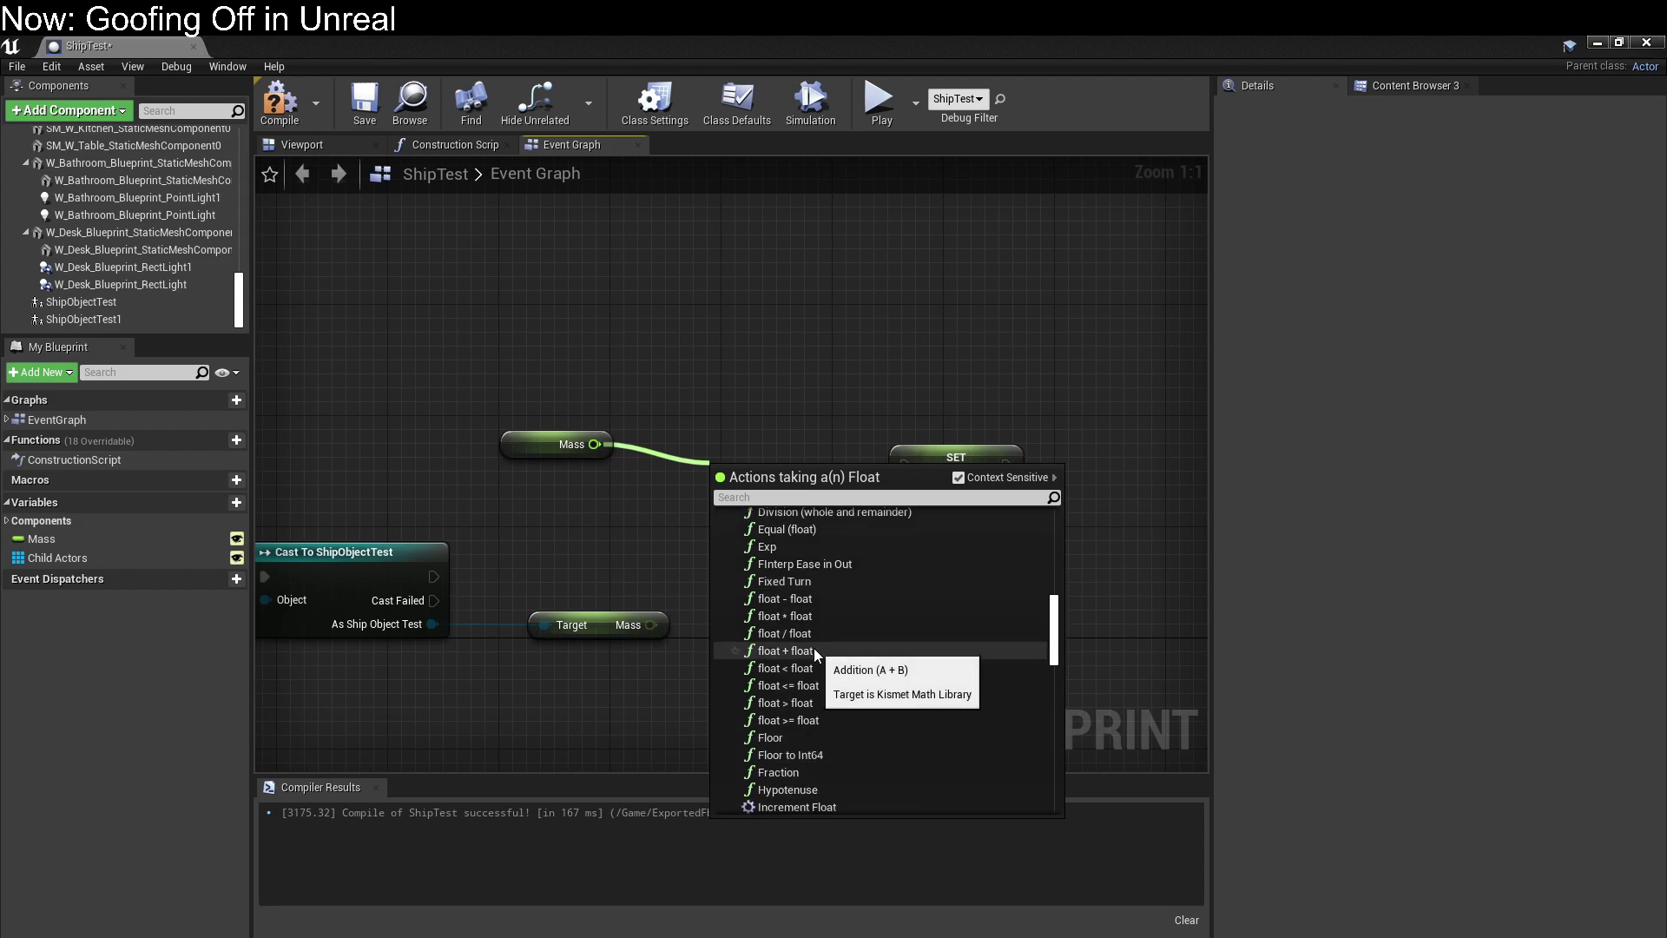
{"action": "left_click", "coordinate": [814, 650]}
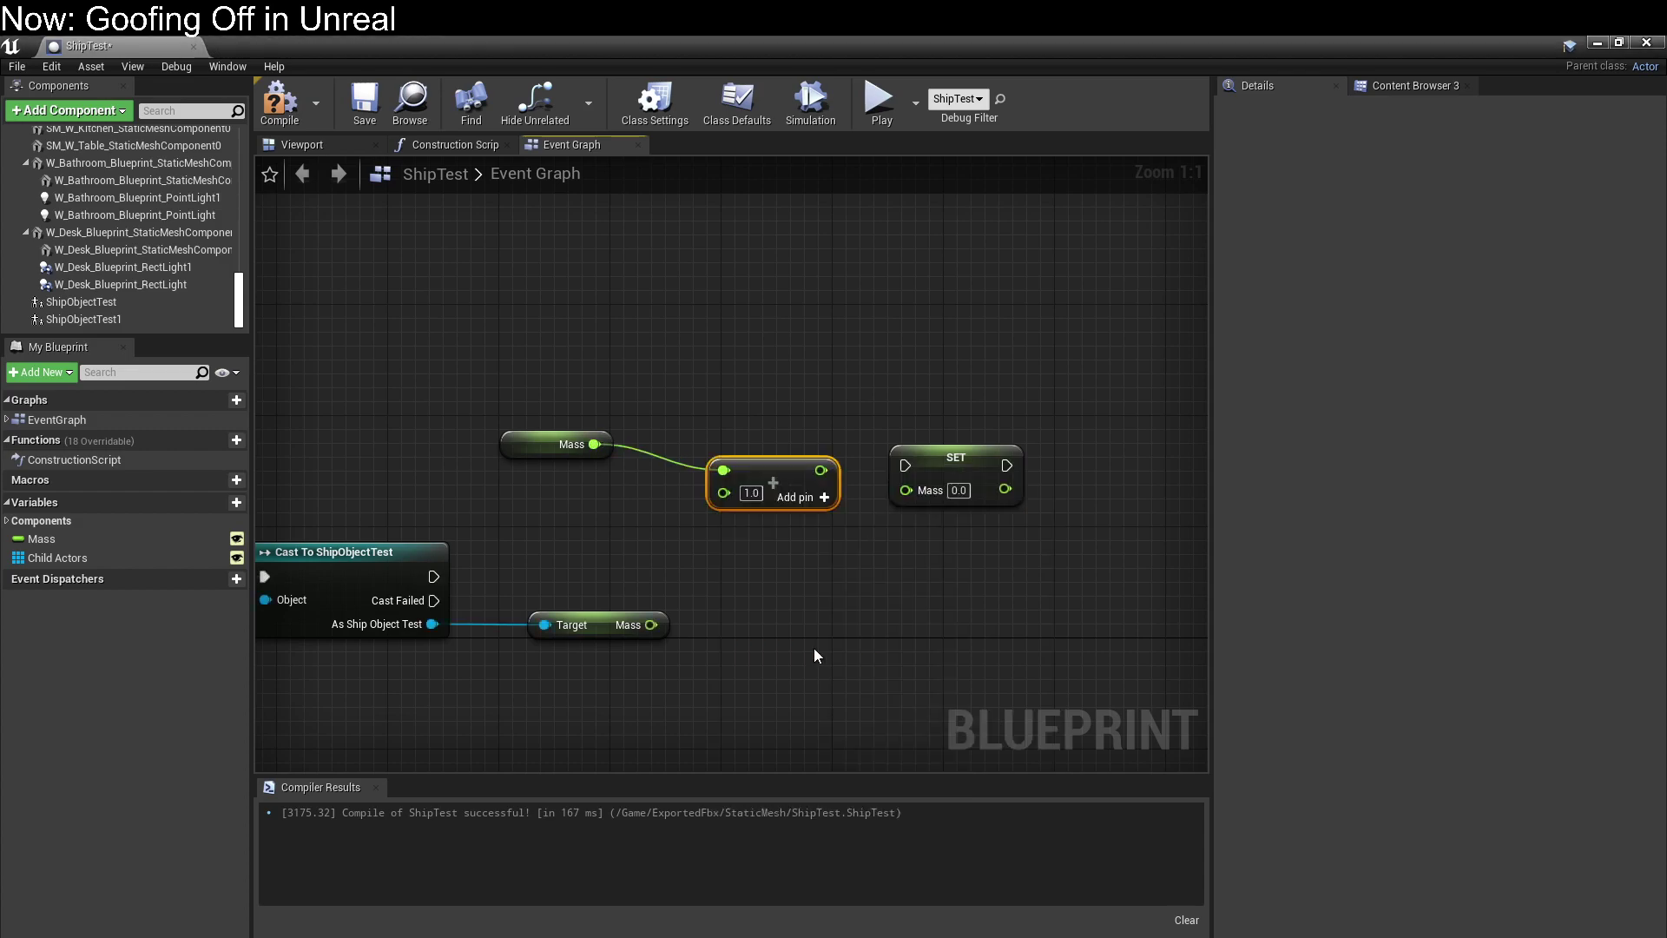
Wire the cast object's Mass into the addition and the sum into SET Mass, and execute that SET node from the cast.
{"action": "left_click_drag", "start_coordinate": [652, 625], "coordinate": [904, 490]}
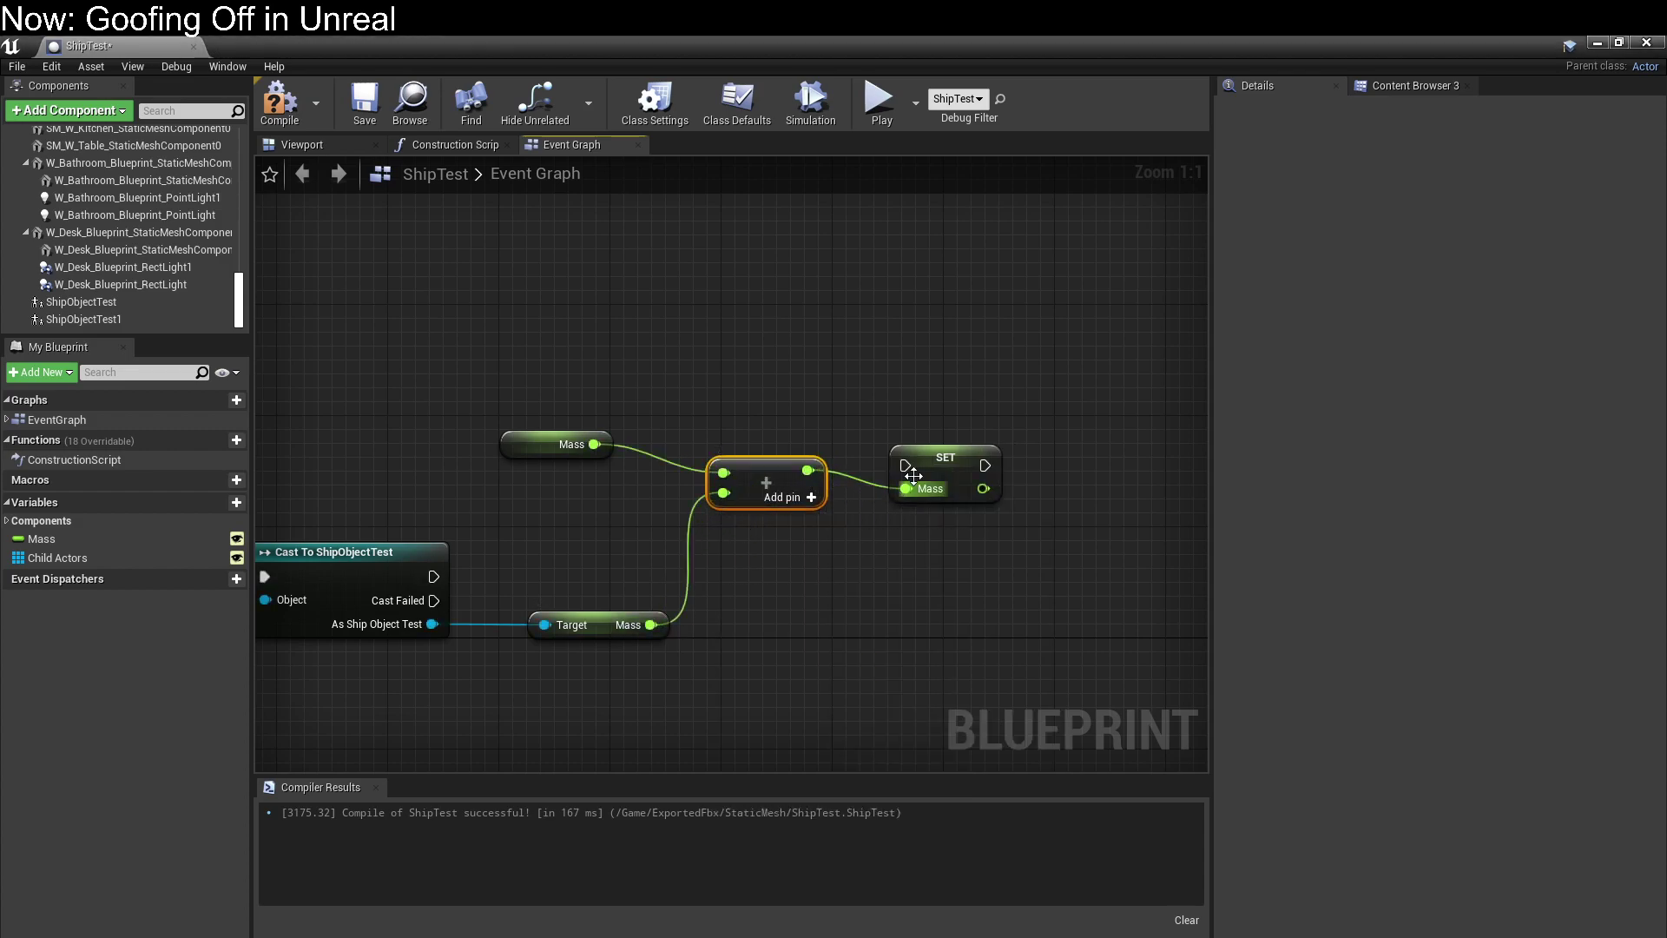
{"action": "left_click", "coordinate": [941, 463]}
{"action": "left_click_drag", "start_coordinate": [433, 576], "coordinate": [891, 540]}
{"action": "key", "text": "Escape"}
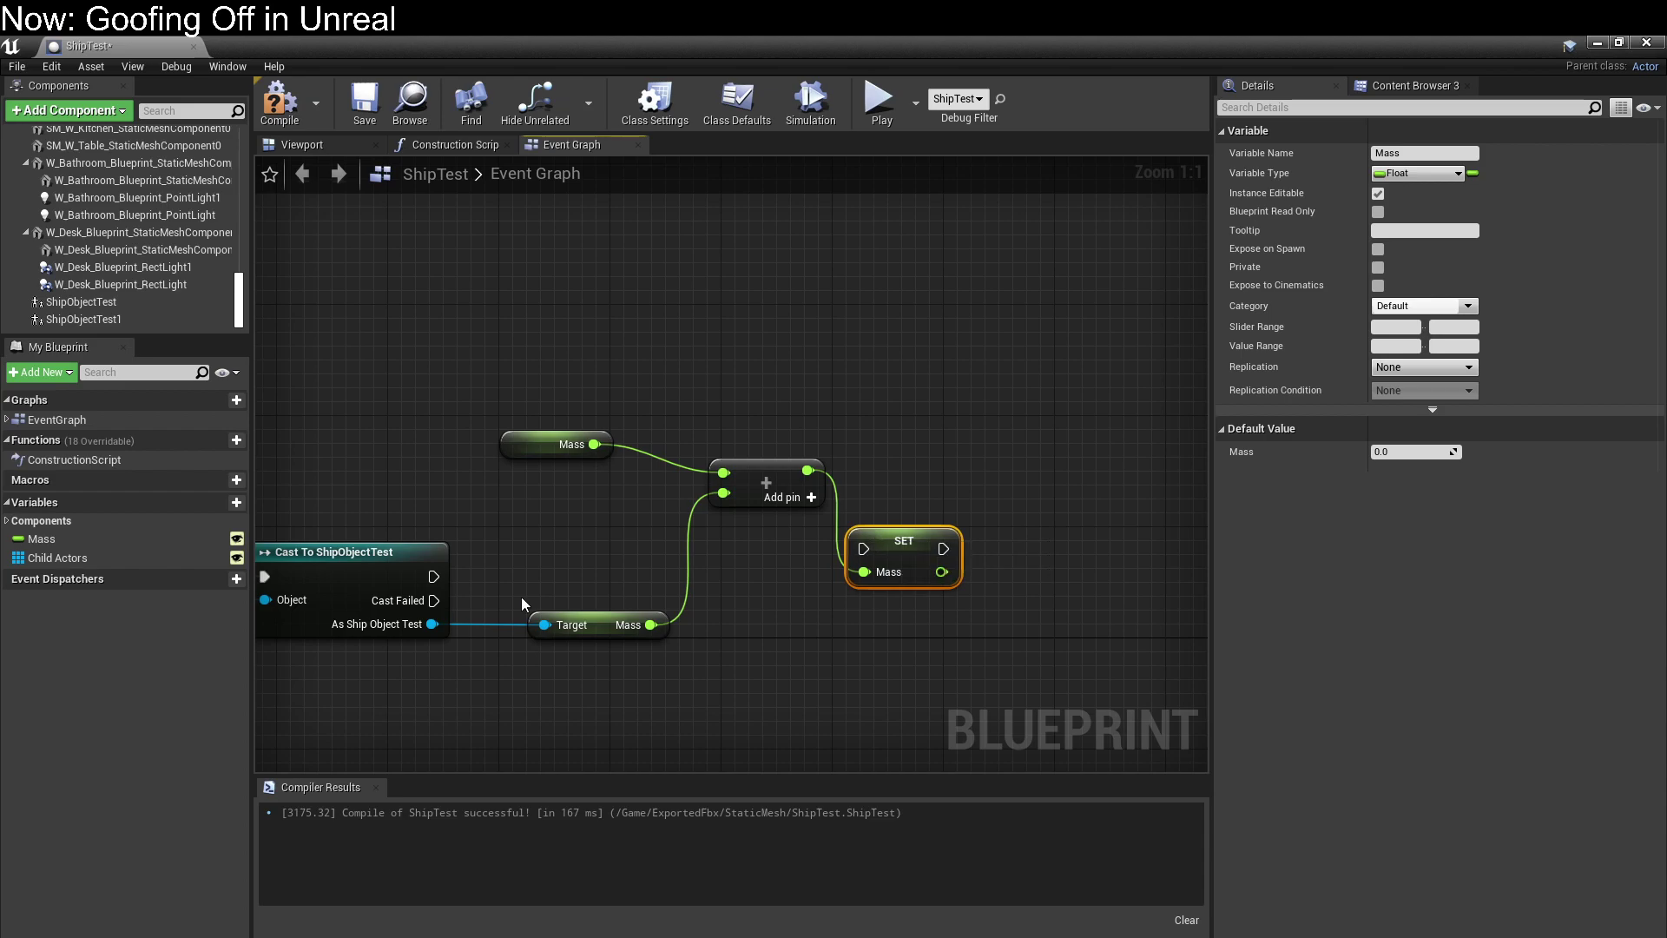
{"action": "left_click_drag", "start_coordinate": [434, 576], "coordinate": [864, 549]}
Arrange the addition node and own Mass getter beneath the execution wire, and swap the two addition inputs to uncross the wires.
{"action": "left_click_drag", "start_coordinate": [797, 472], "coordinate": [780, 609]}
{"action": "left_click_drag", "start_coordinate": [538, 437], "coordinate": [582, 657]}
{"action": "left_click", "coordinate": [729, 706]}
{"action": "right_click_drag", "start_coordinate": [732, 705], "coordinate": [633, 761]}
{"action": "left_click_drag", "start_coordinate": [612, 682], "coordinate": [613, 661], "text": "ctrl"}
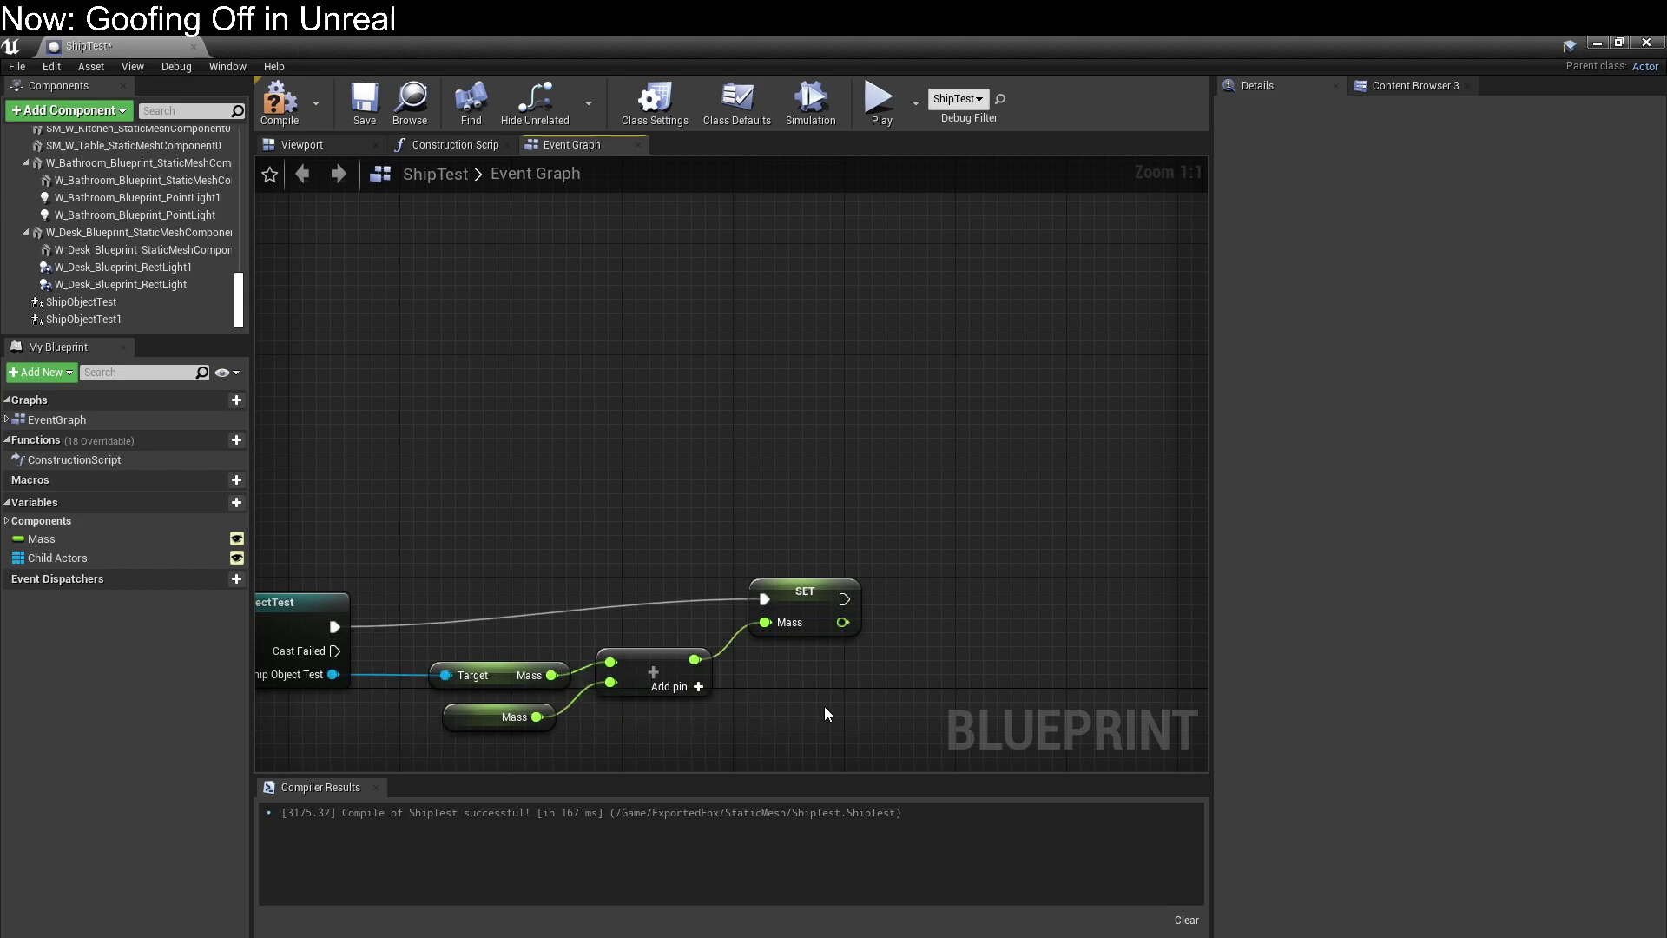
Save and compile the ShipTest blueprint.
{"action": "scroll", "coordinate": [799, 694], "scroll_direction": "down", "scroll_amount": 3}
{"action": "scroll", "coordinate": [850, 614], "scroll_direction": "down", "scroll_amount": 1}
{"action": "right_click_drag", "start_coordinate": [577, 513], "coordinate": [924, 383]}
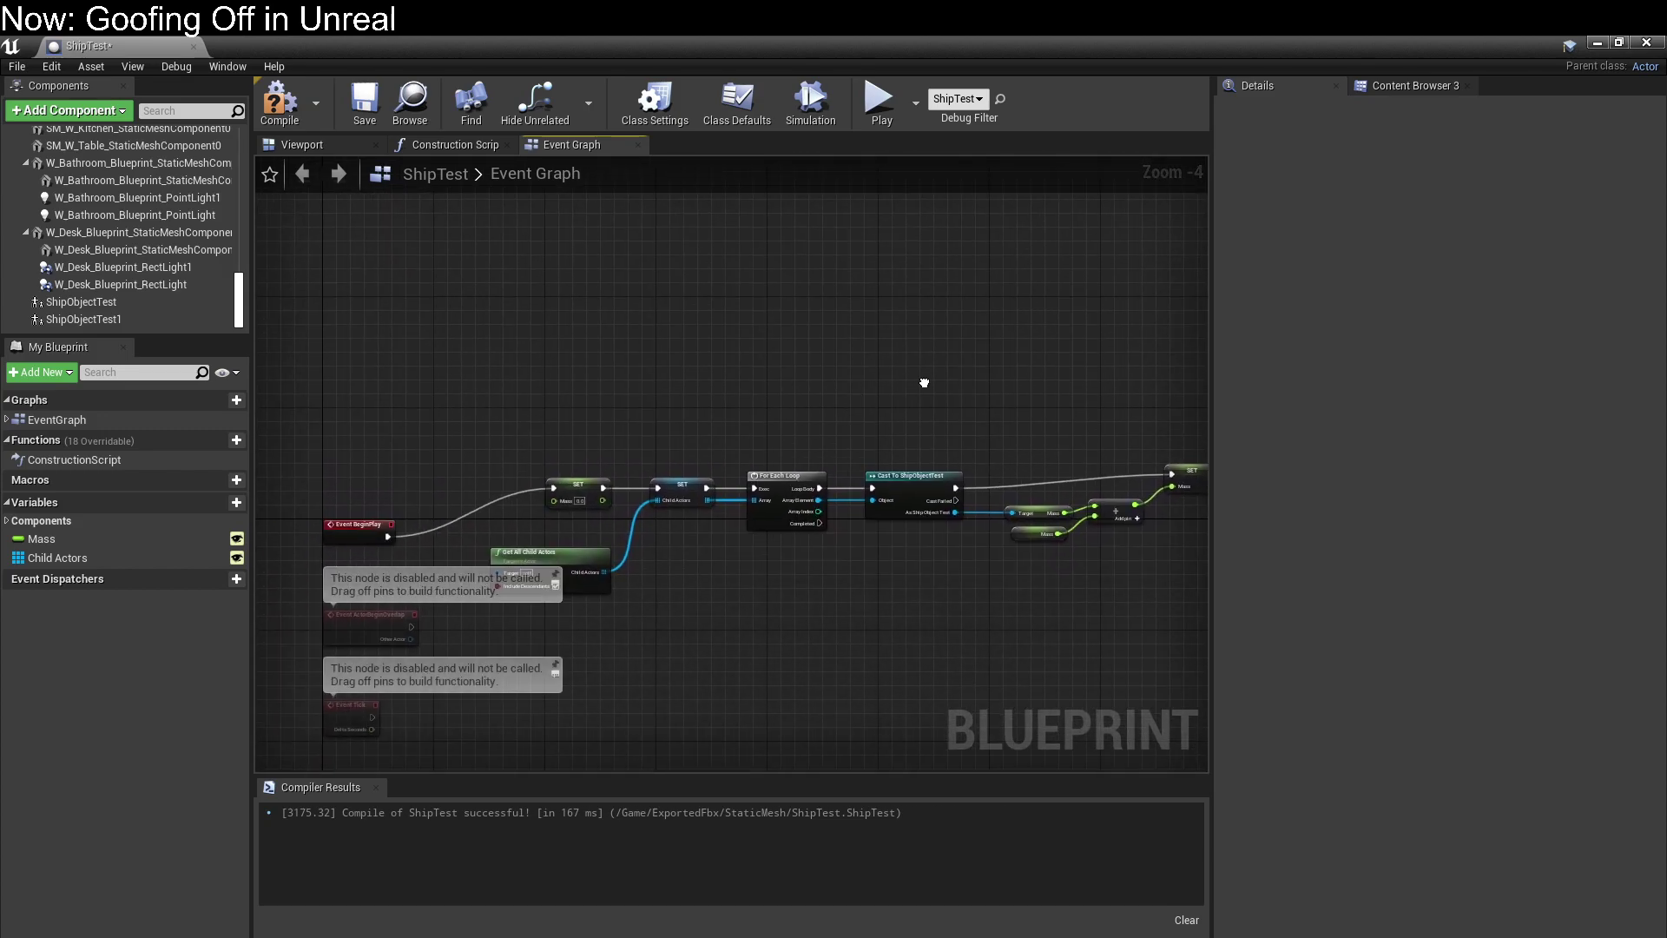
{"action": "right_click_drag", "start_coordinate": [847, 282], "coordinate": [776, 292]}
{"action": "key", "text": "ctrl+s"}
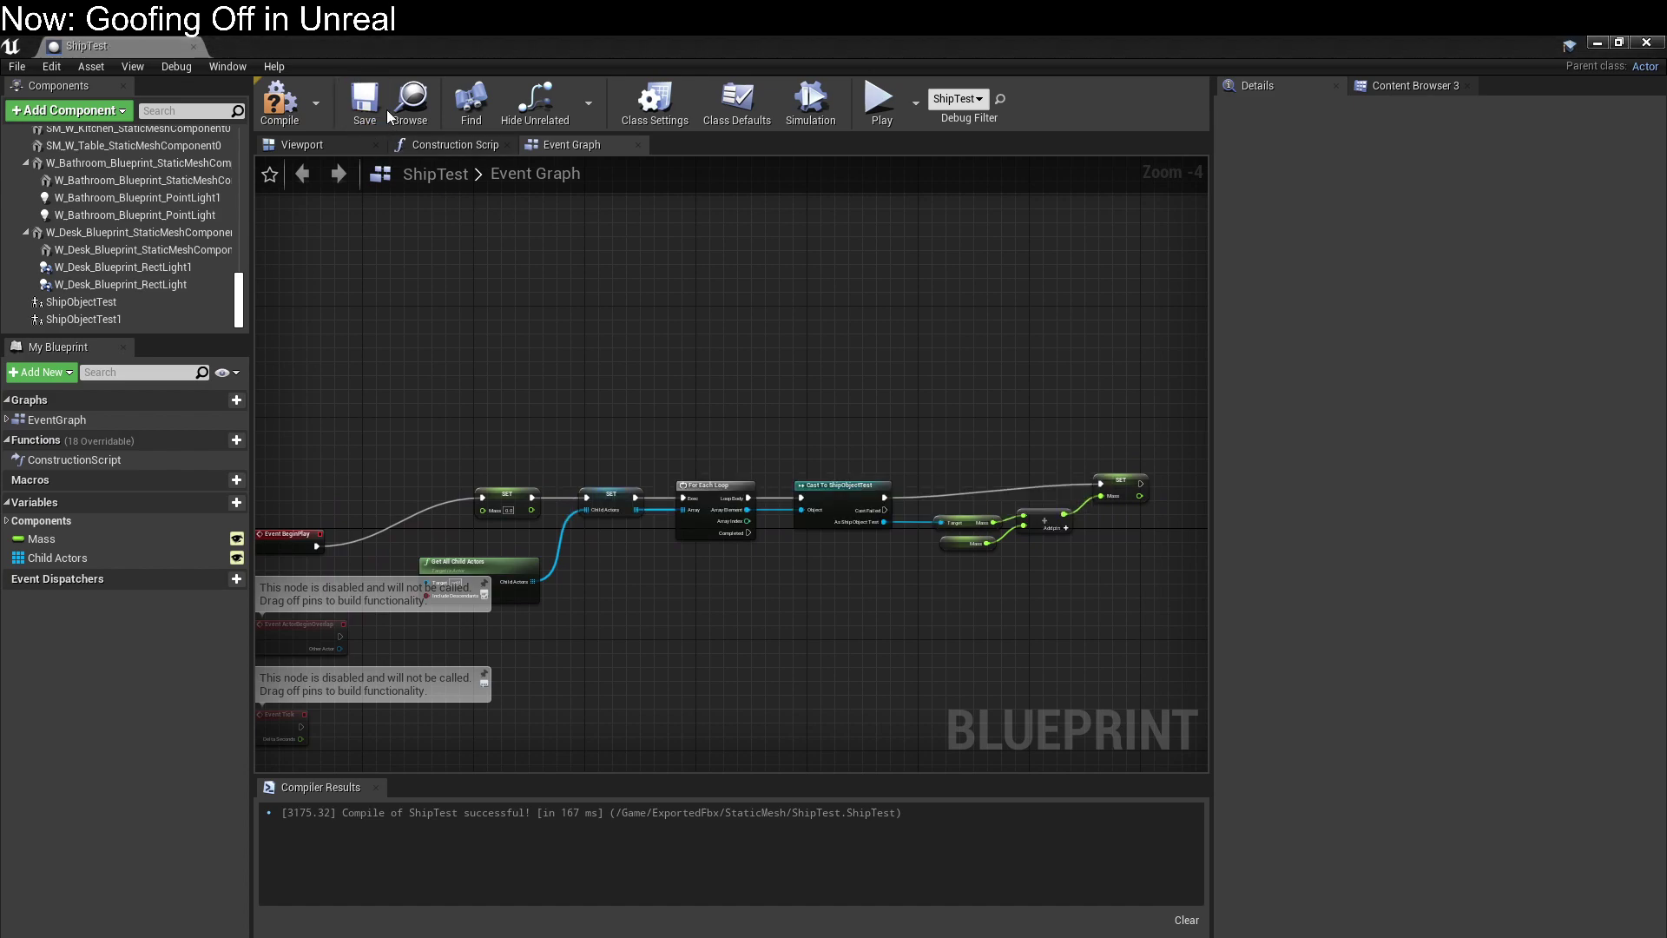
{"action": "left_click", "coordinate": [276, 118]}
Return to the level editor, play the level and pause the simulation to check ShipTest's Mass.
{"action": "left_click", "coordinate": [1597, 45]}
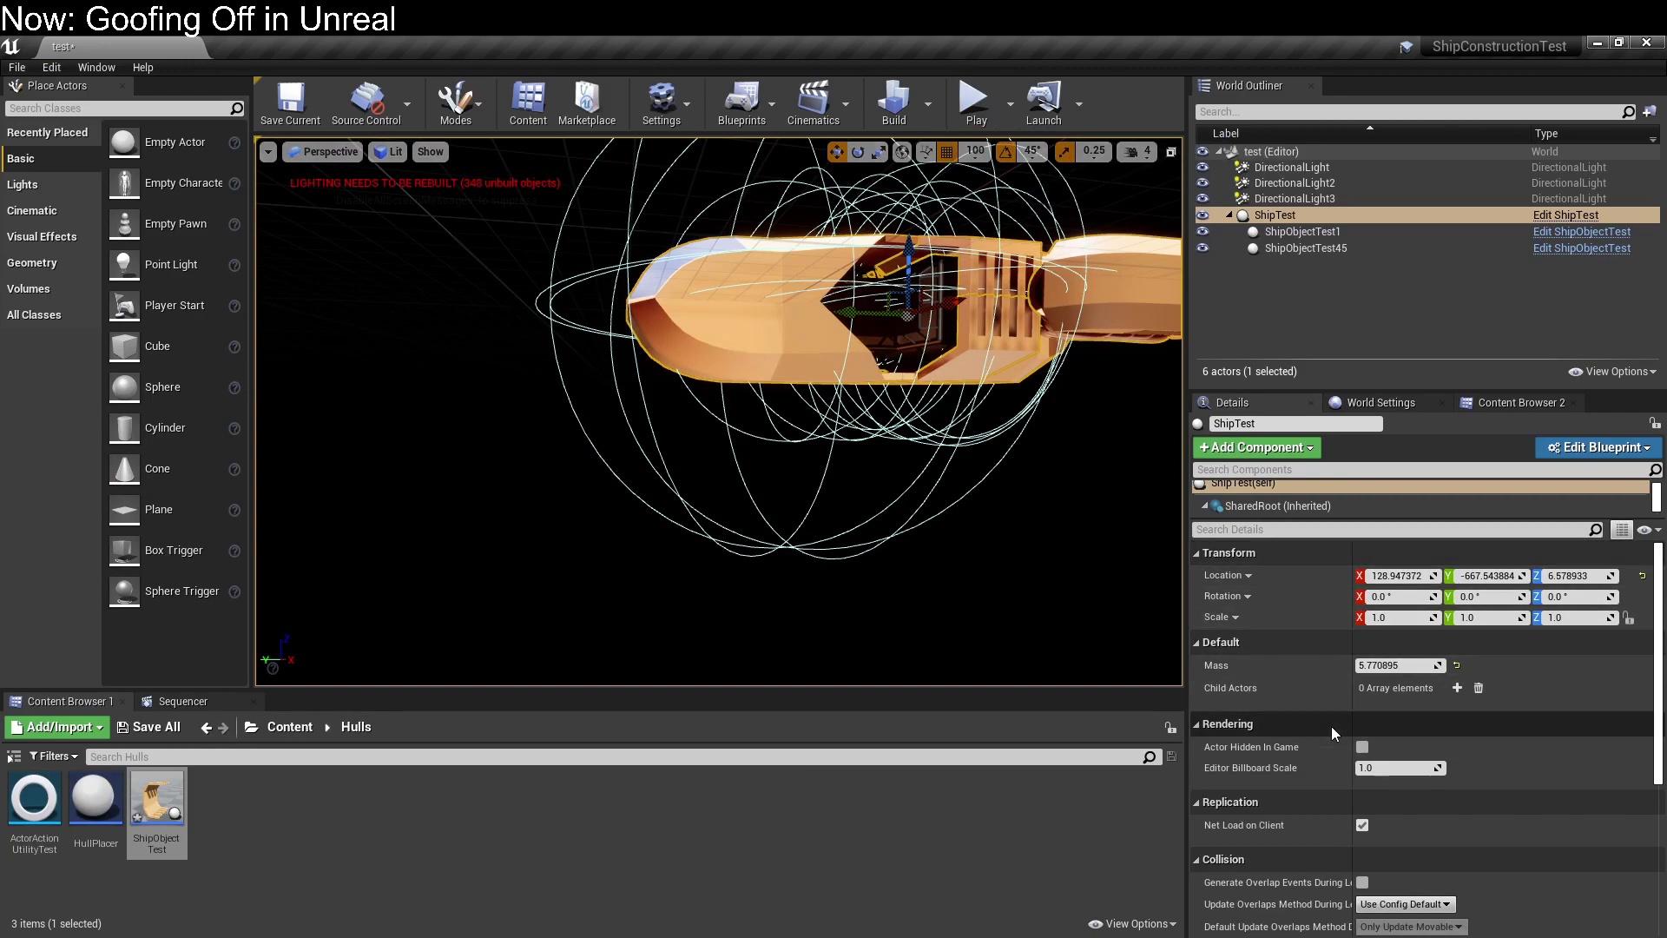
{"action": "left_click", "coordinate": [976, 102]}
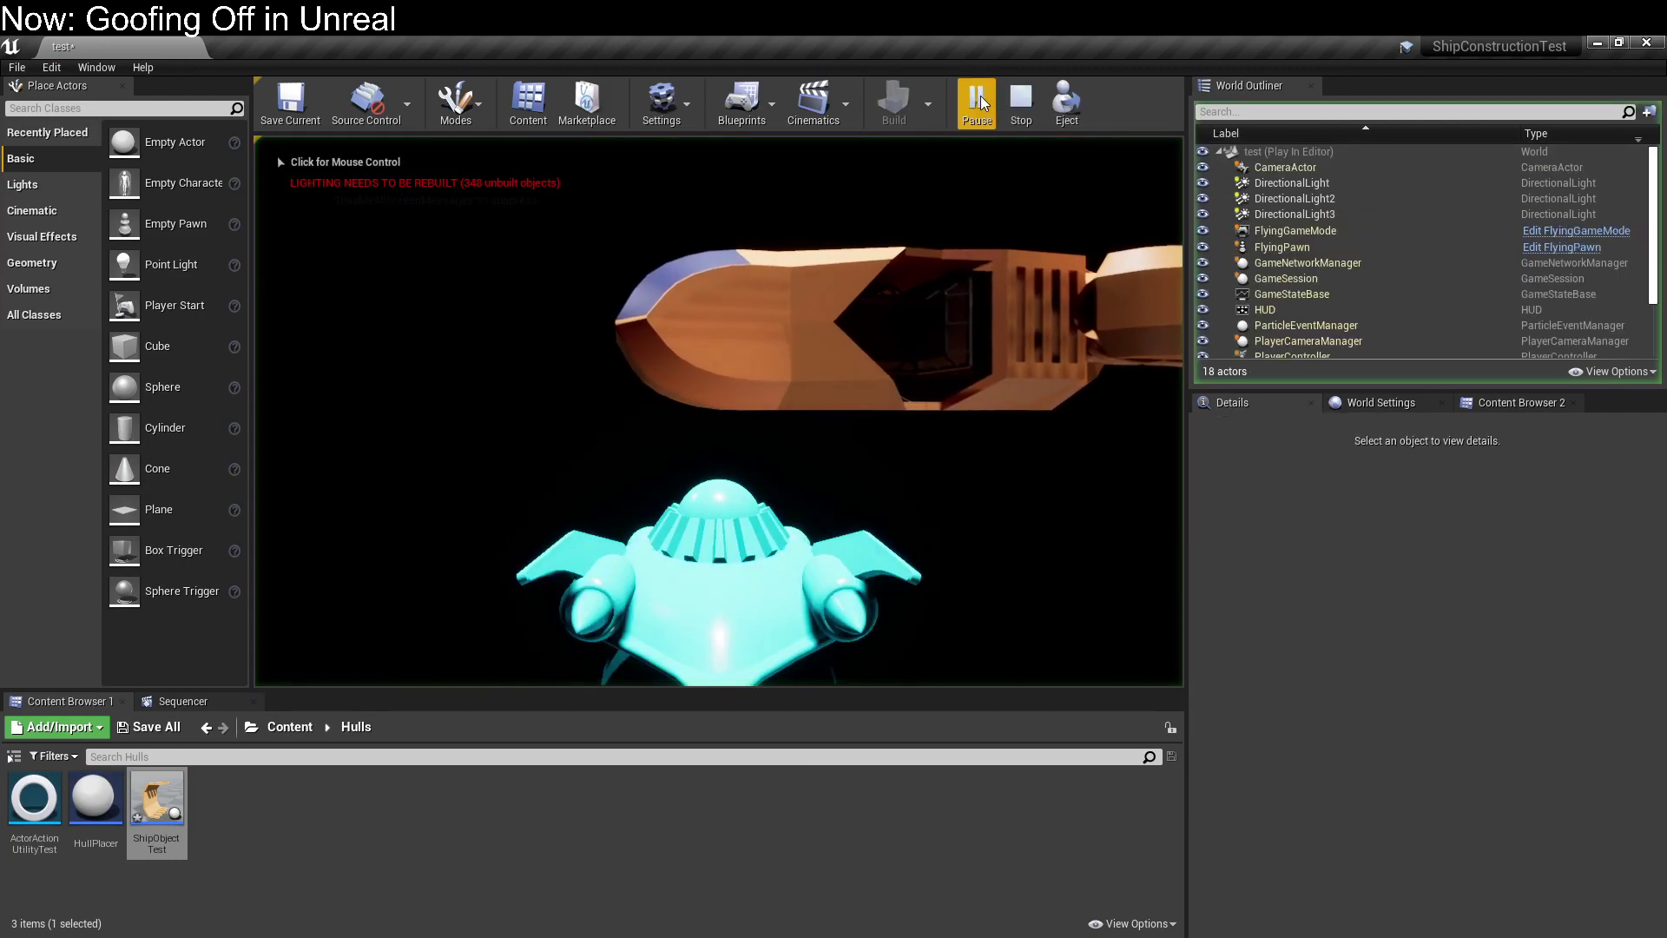
{"action": "left_click", "coordinate": [982, 102]}
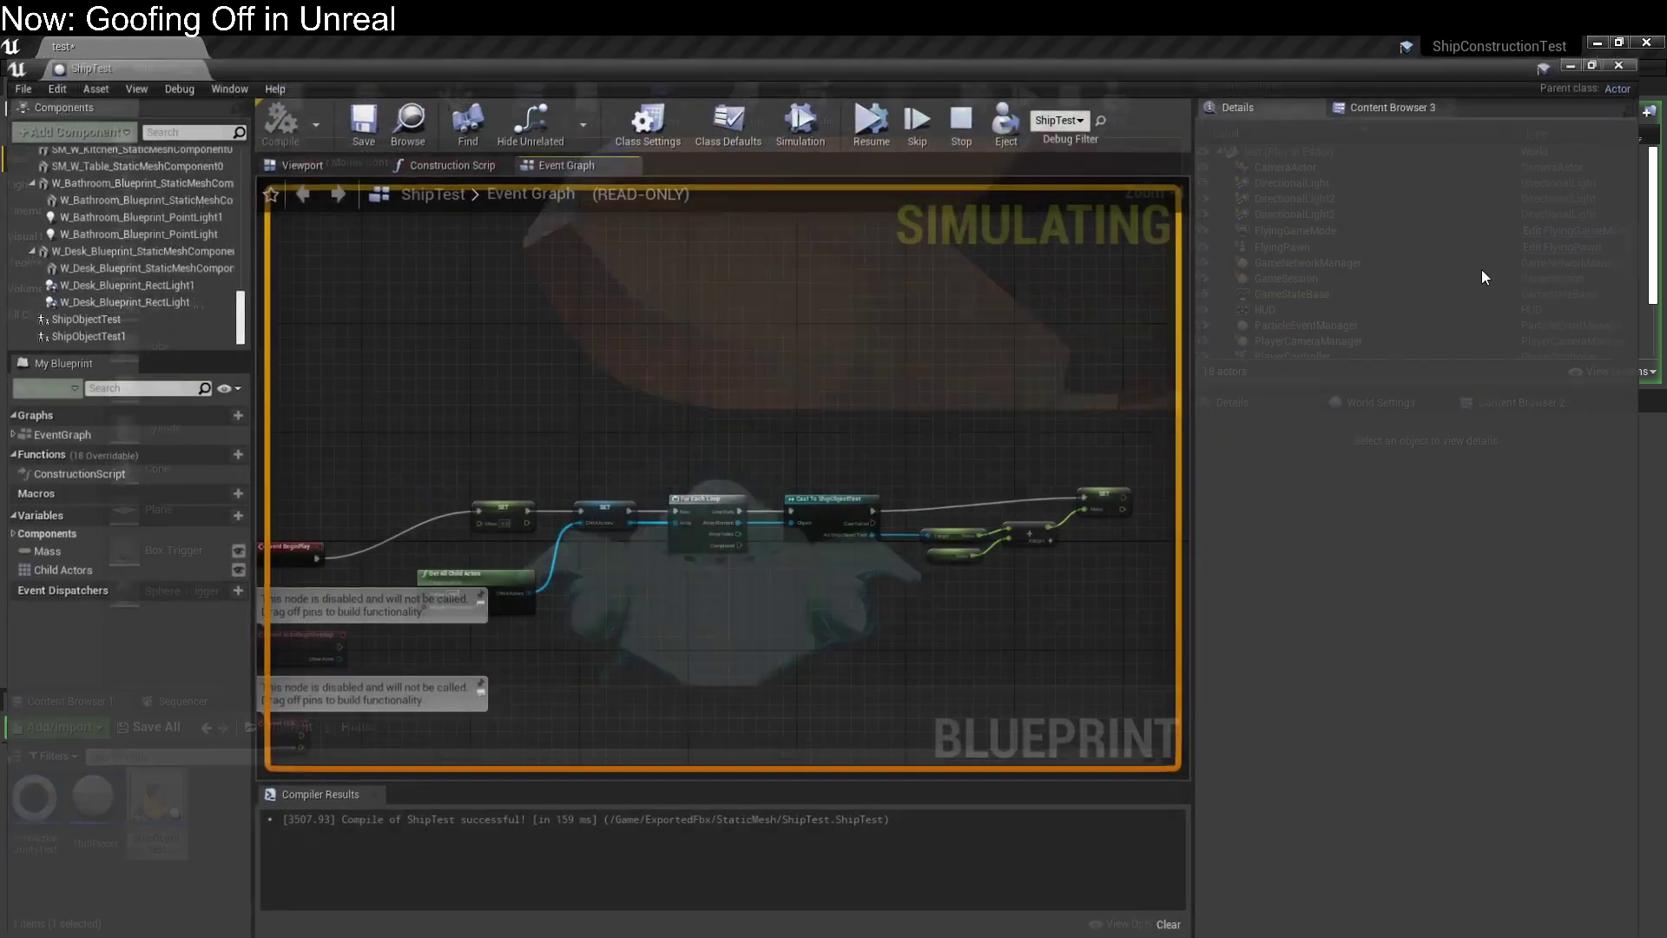
Inspect ShipTest's Mass and Child Actors in the paused simulation, and end the play session.
{"action": "left_click", "coordinate": [1598, 44]}
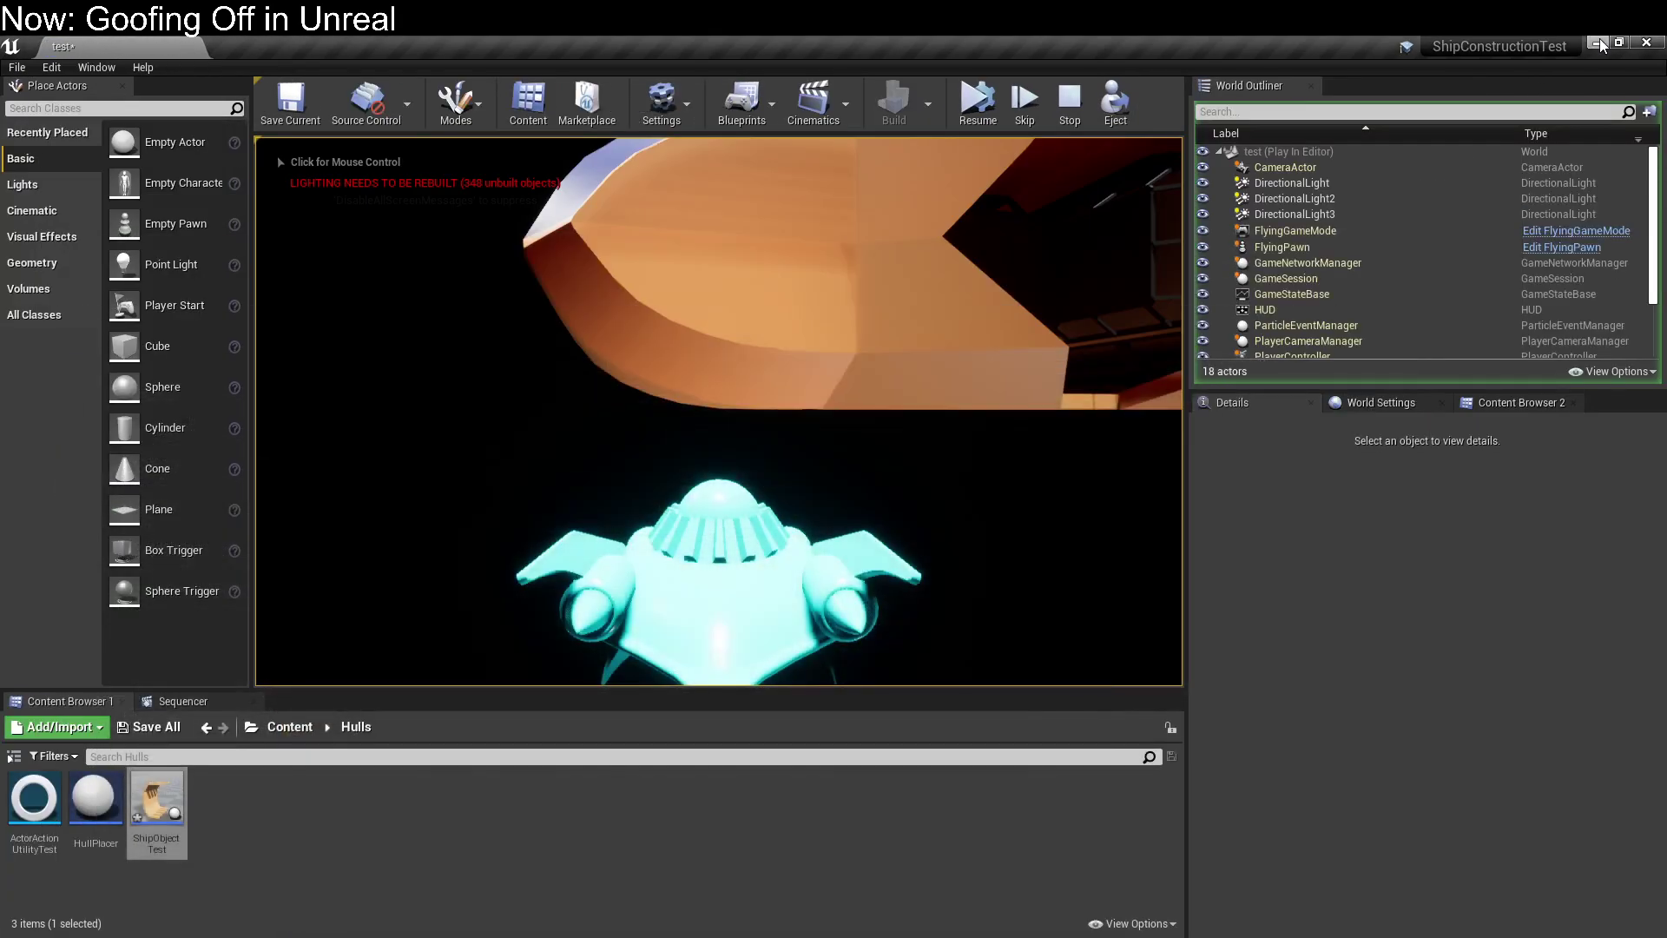
{"action": "scroll", "coordinate": [1339, 254], "scroll_direction": "down", "scroll_amount": 3}
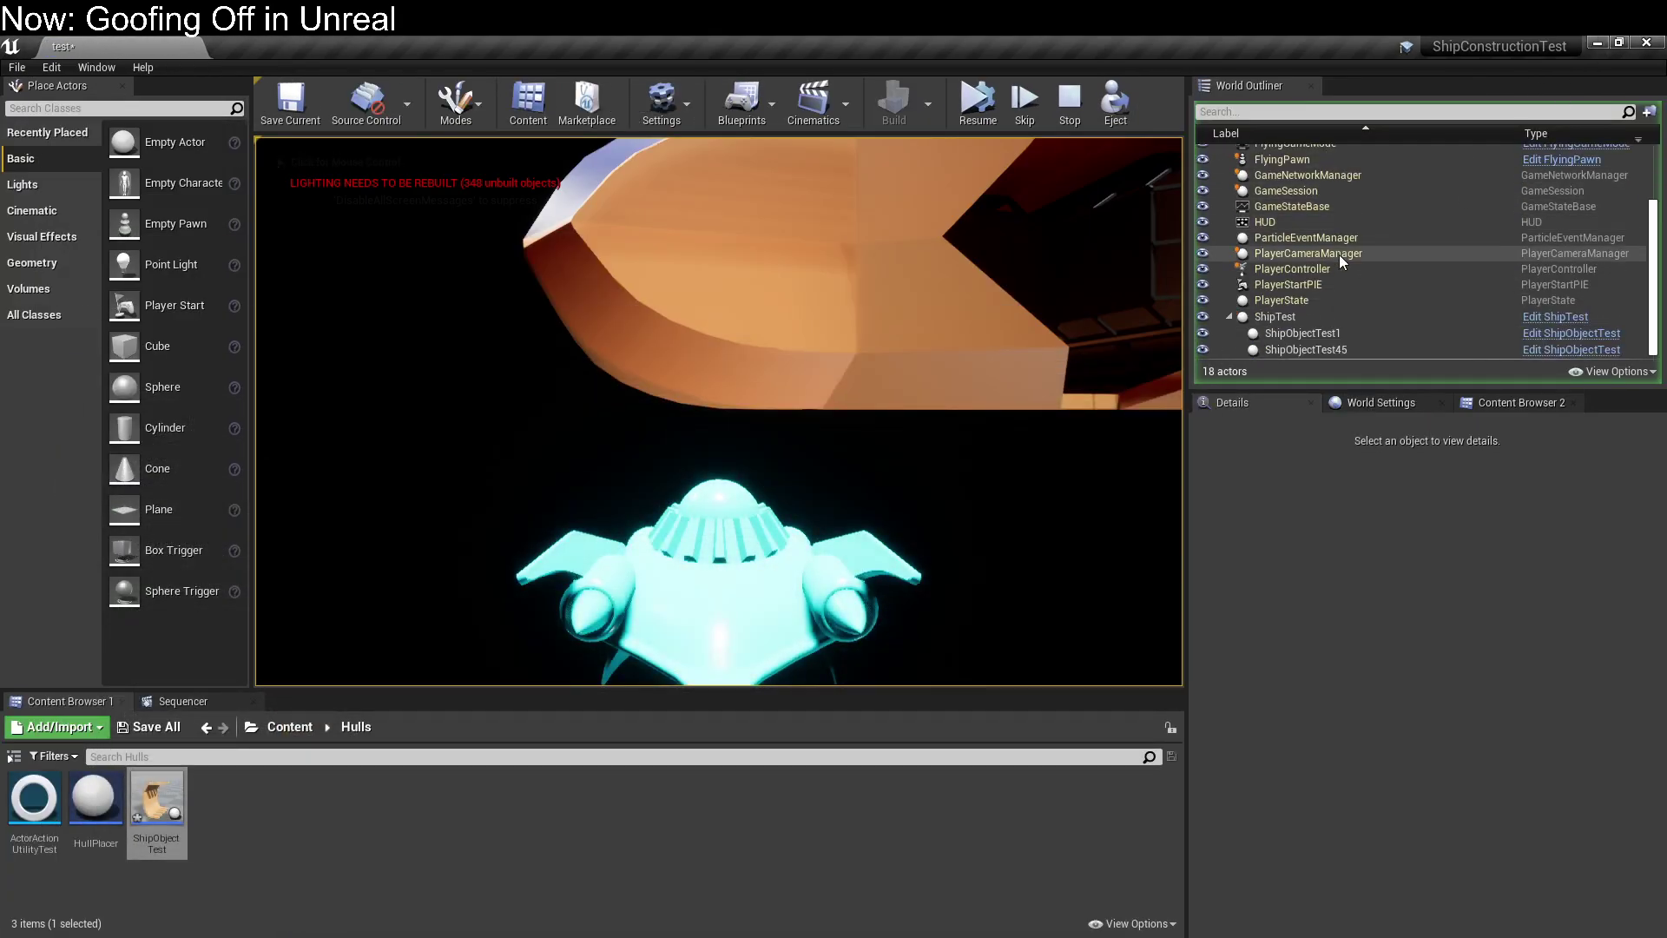
{"action": "left_click", "coordinate": [1288, 315]}
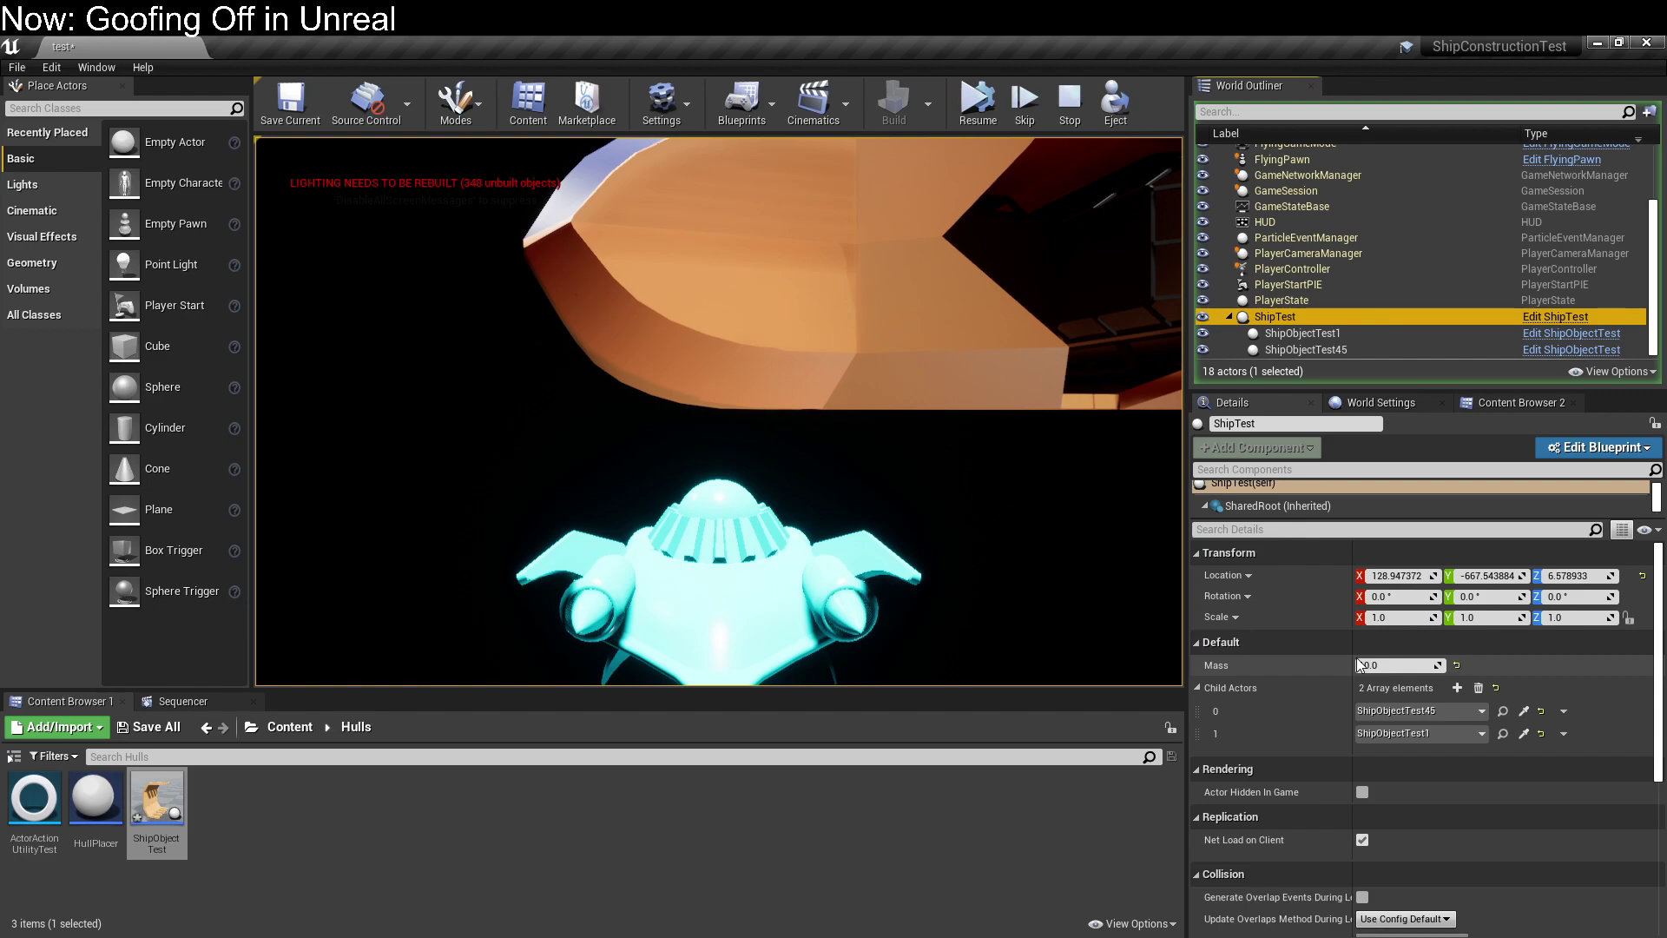
{"action": "left_click", "coordinate": [726, 413]}
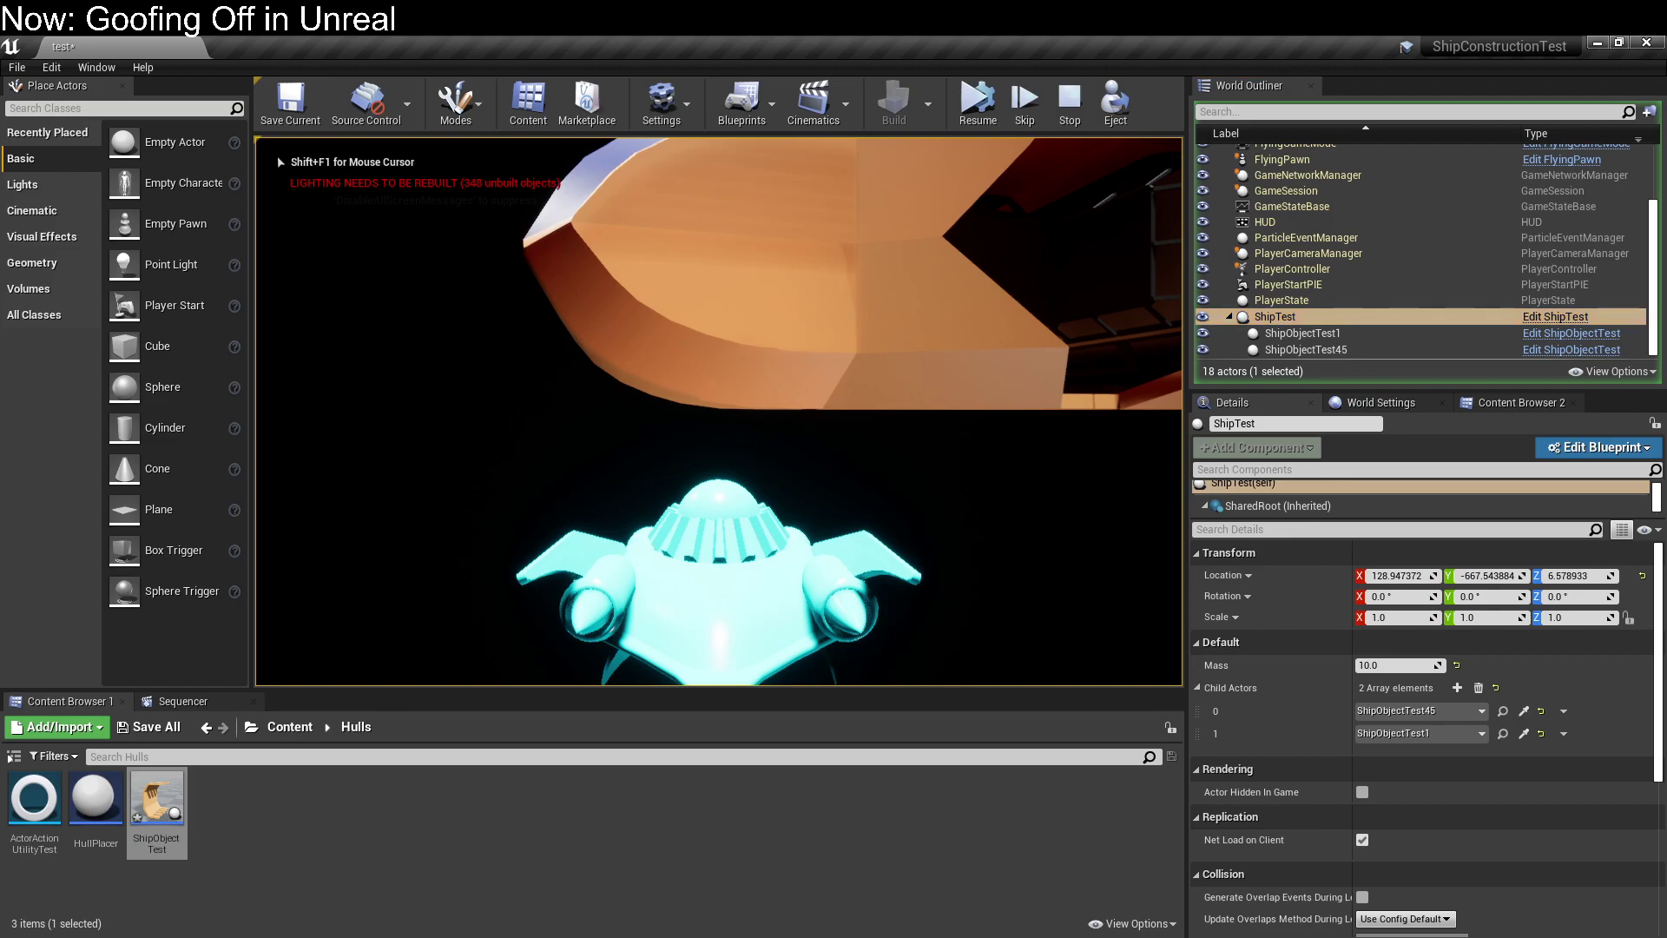
{"action": "key", "text": "Escape"}
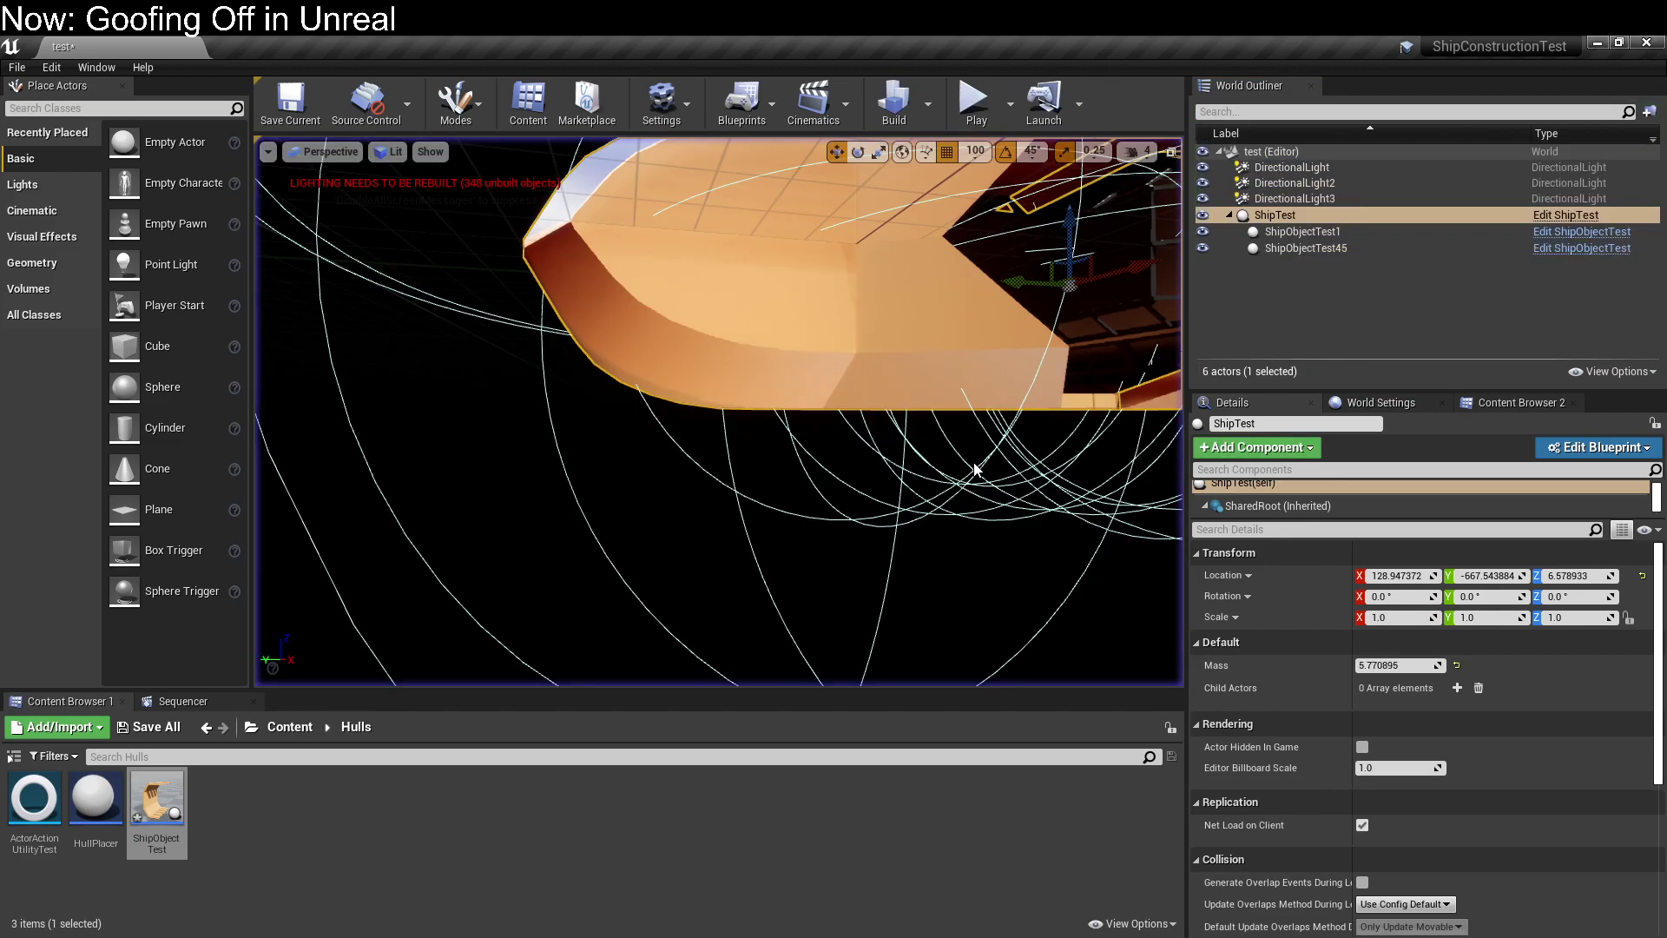
Frame ShipTest in the level and open the project's ExportedFbx/StaticMesh content folder.
{"action": "key", "text": "f"}
{"action": "right_click_drag", "start_coordinate": [707, 435], "coordinate": [707, 435]}
{"action": "right_click_drag", "start_coordinate": [752, 369], "coordinate": [752, 369]}
{"action": "key", "text": "f"}
{"action": "right_click_drag", "start_coordinate": [700, 275], "coordinate": [700, 274]}
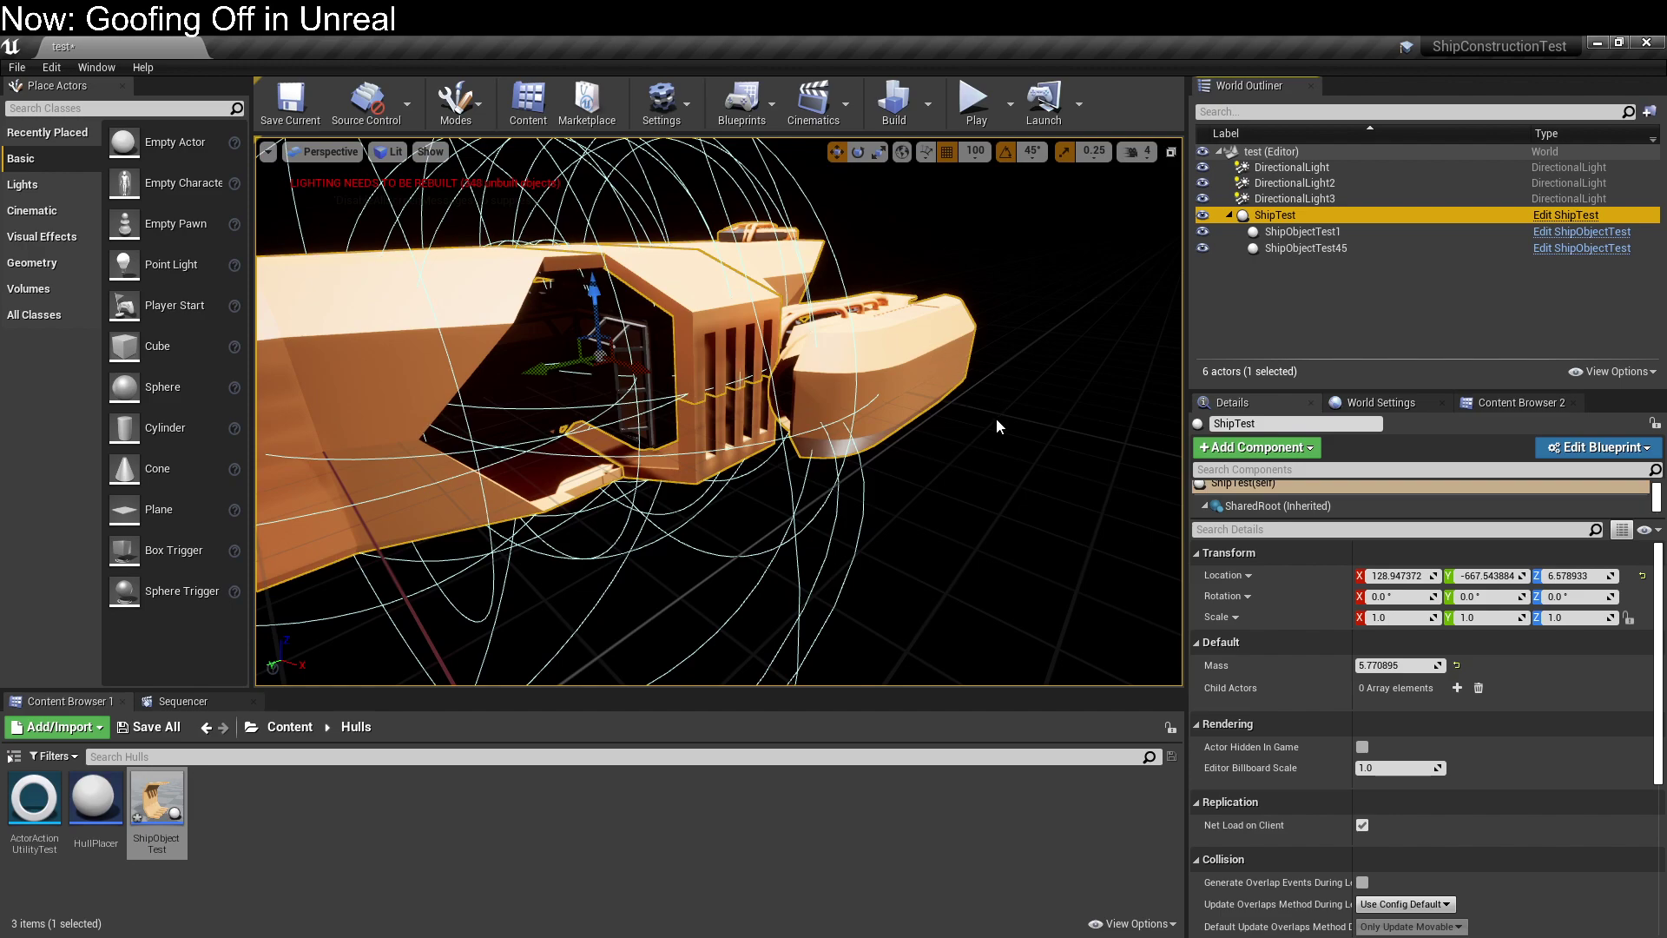
{"action": "scroll", "coordinate": [955, 356], "scroll_direction": "up", "scroll_amount": 4}
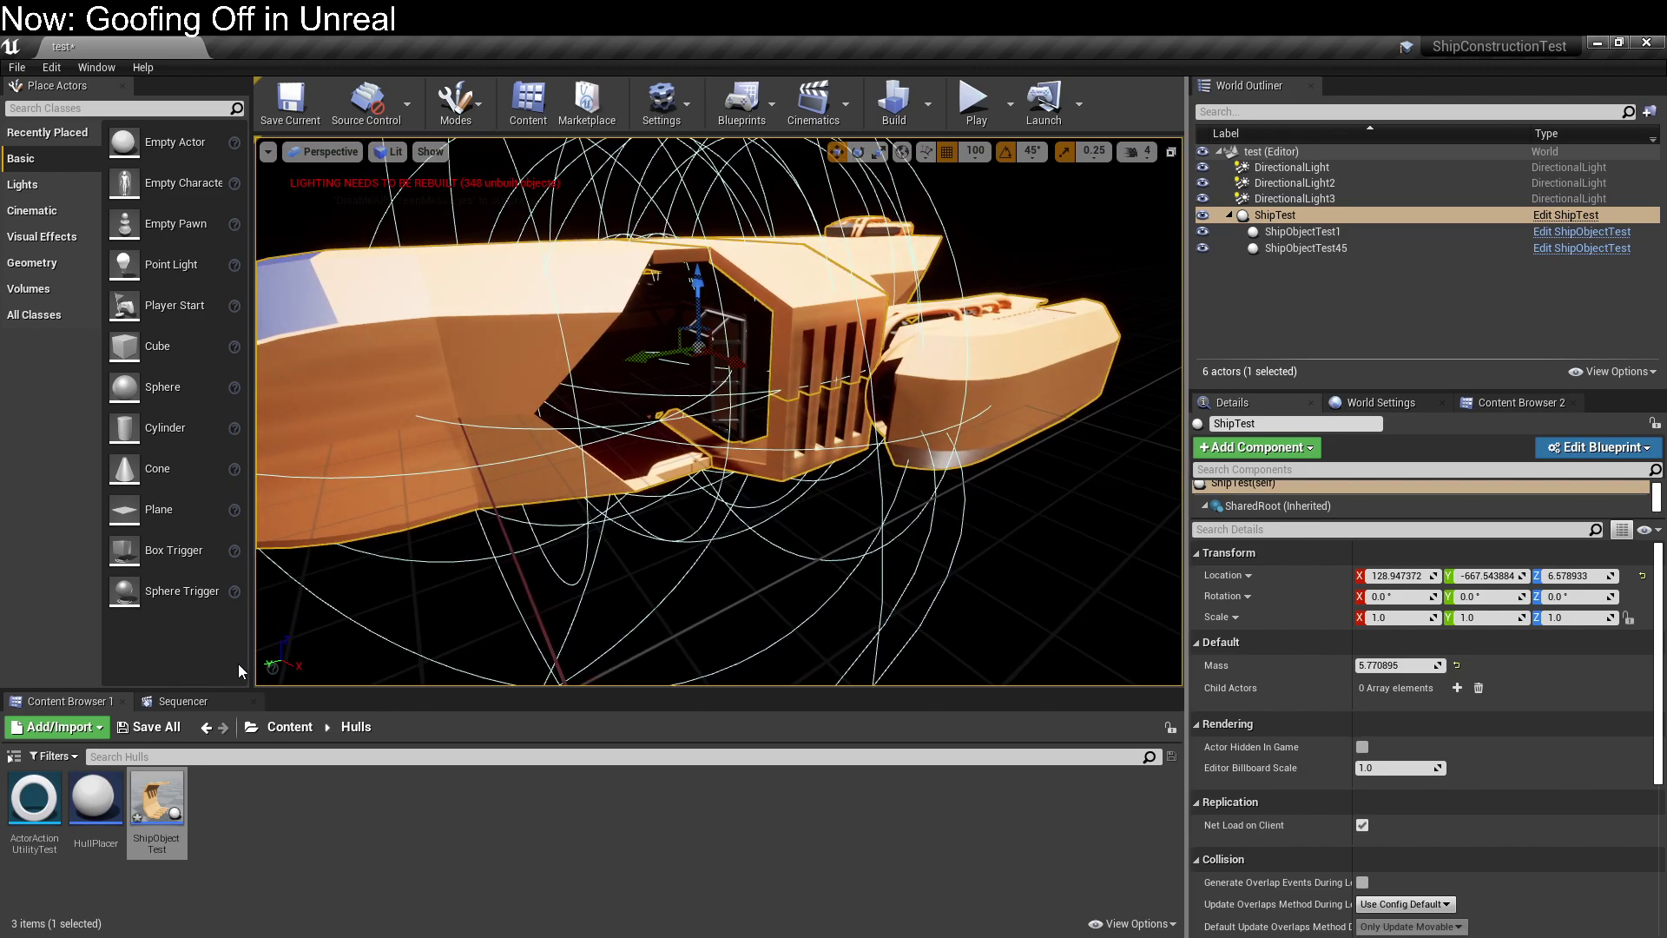
{"action": "left_click", "coordinate": [259, 732]}
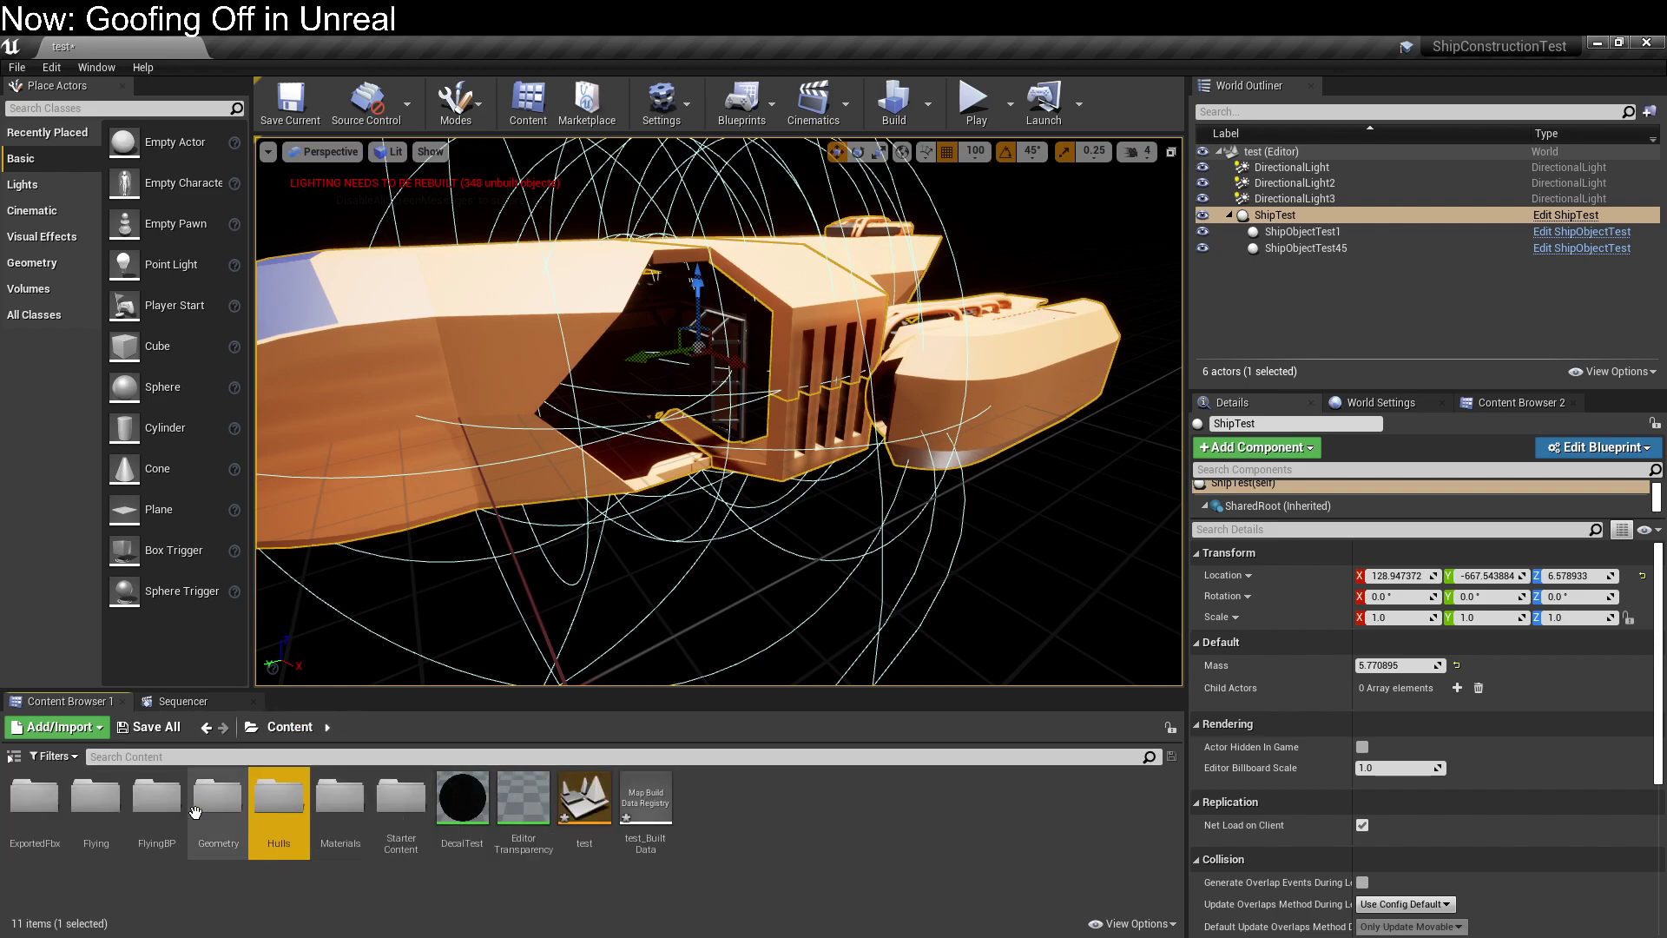
{"action": "double_click", "coordinate": [33, 806]}
{"action": "double_click", "coordinate": [32, 810]}
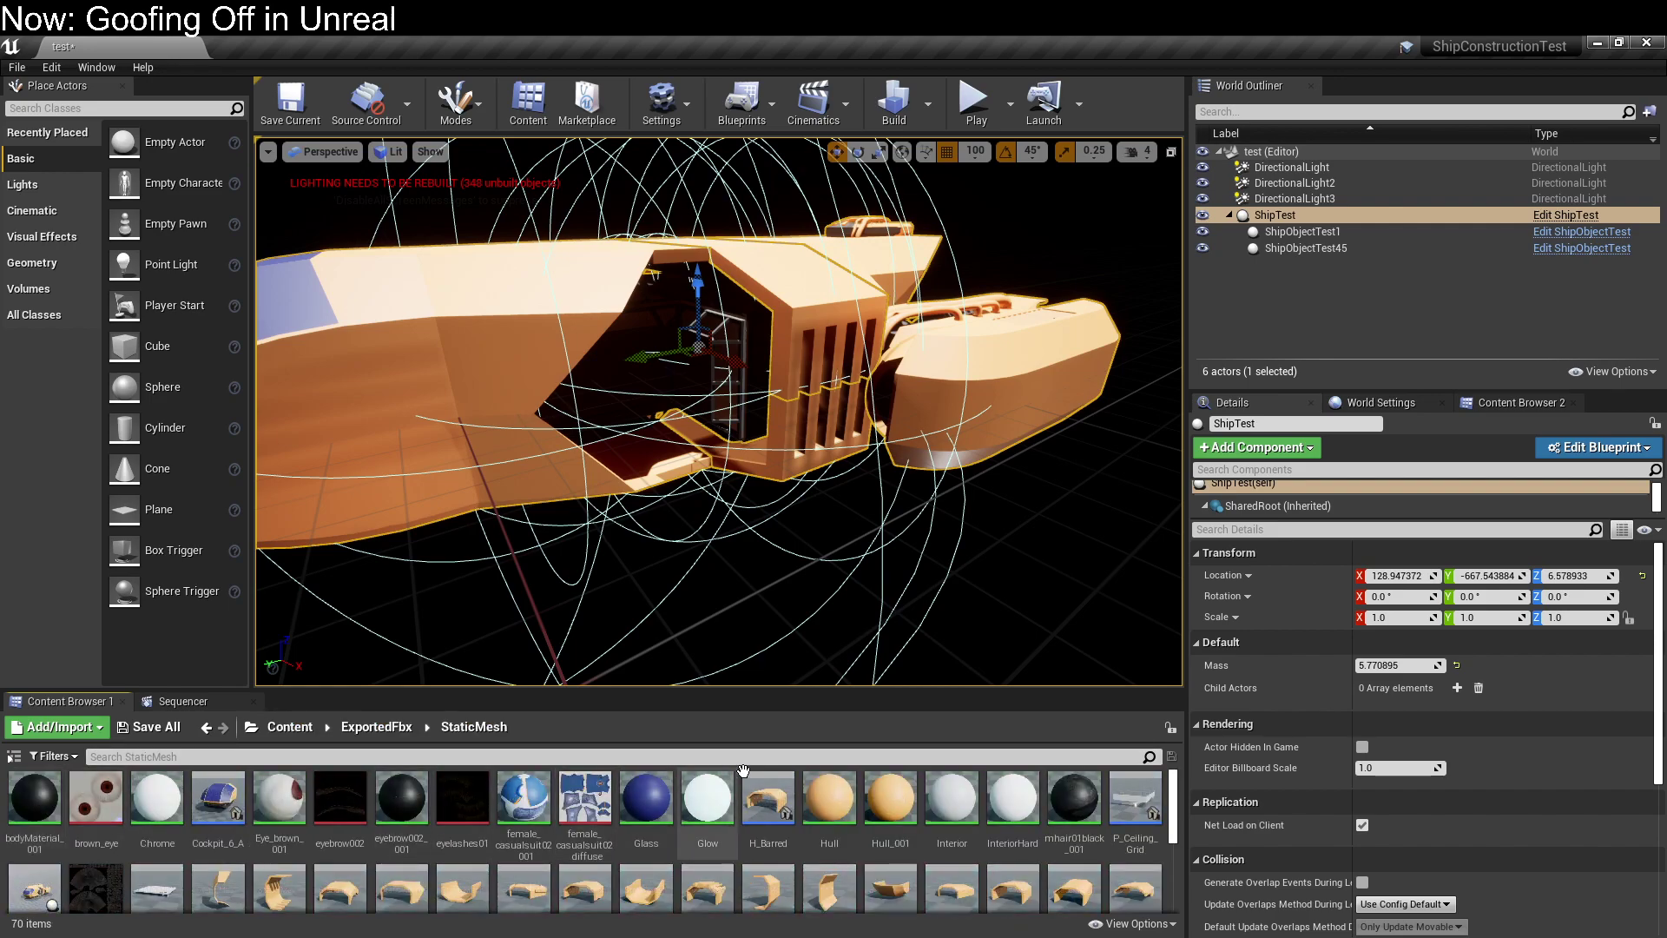
Look through the static meshes in the StaticMesh folder for another hull part to use as a ship object.
{"action": "left_click_drag", "start_coordinate": [871, 600], "coordinate": [840, 642]}
{"action": "scroll", "coordinate": [521, 834], "scroll_direction": "down", "scroll_amount": 5}
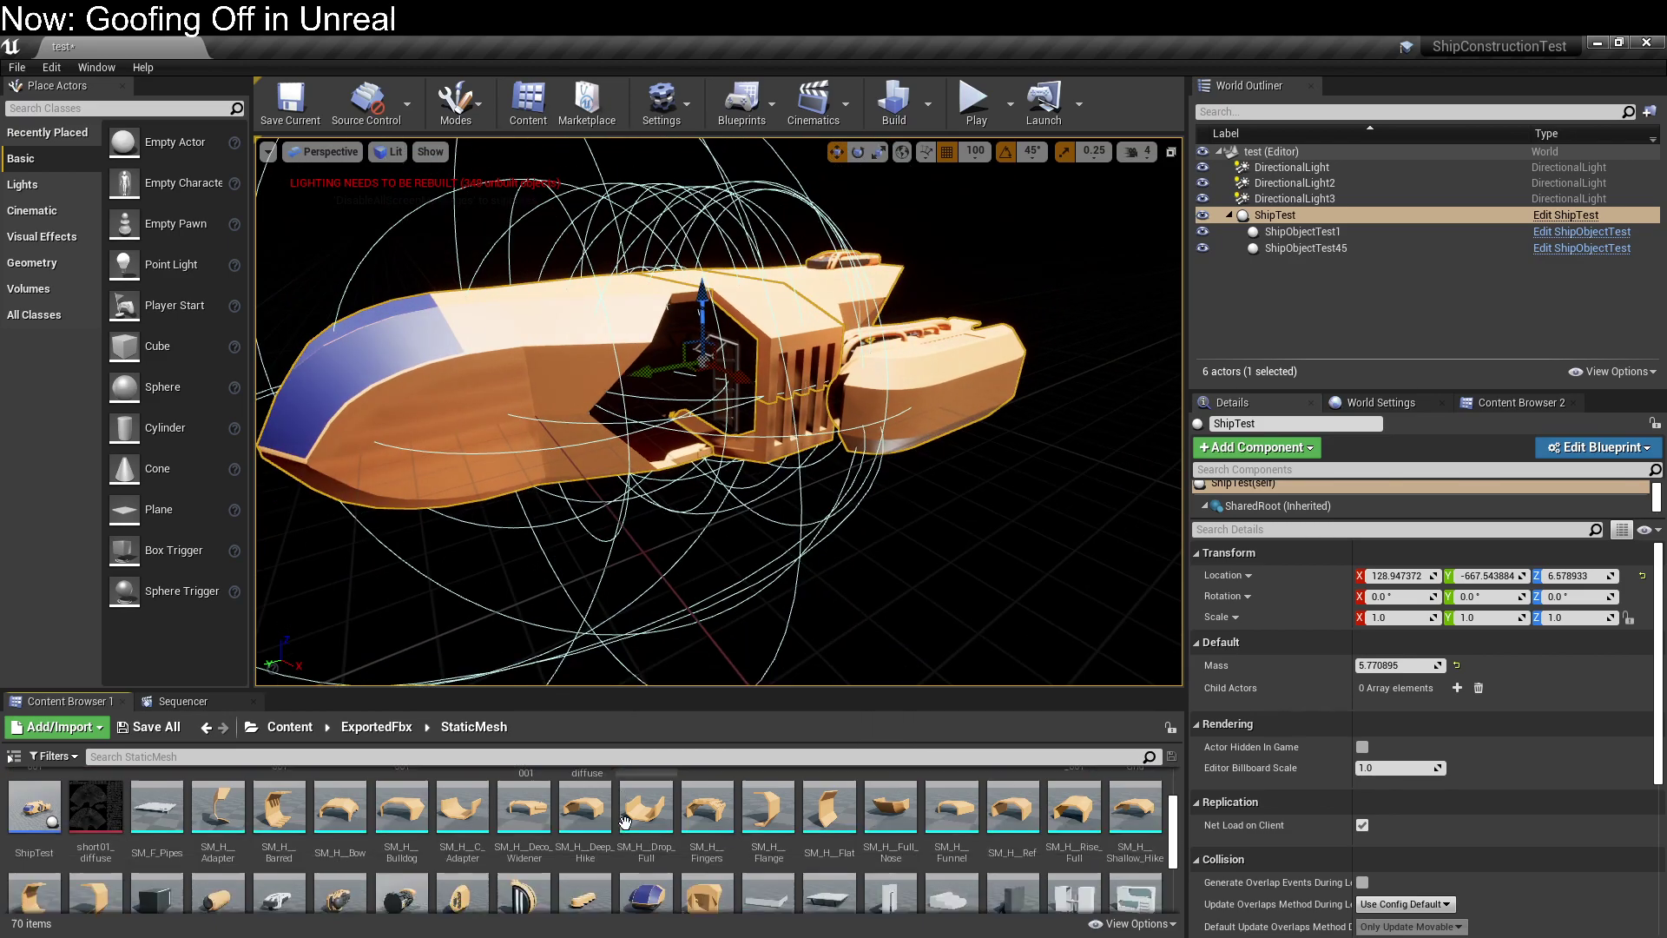
{"action": "scroll", "coordinate": [279, 906], "scroll_direction": "up", "scroll_amount": 2}
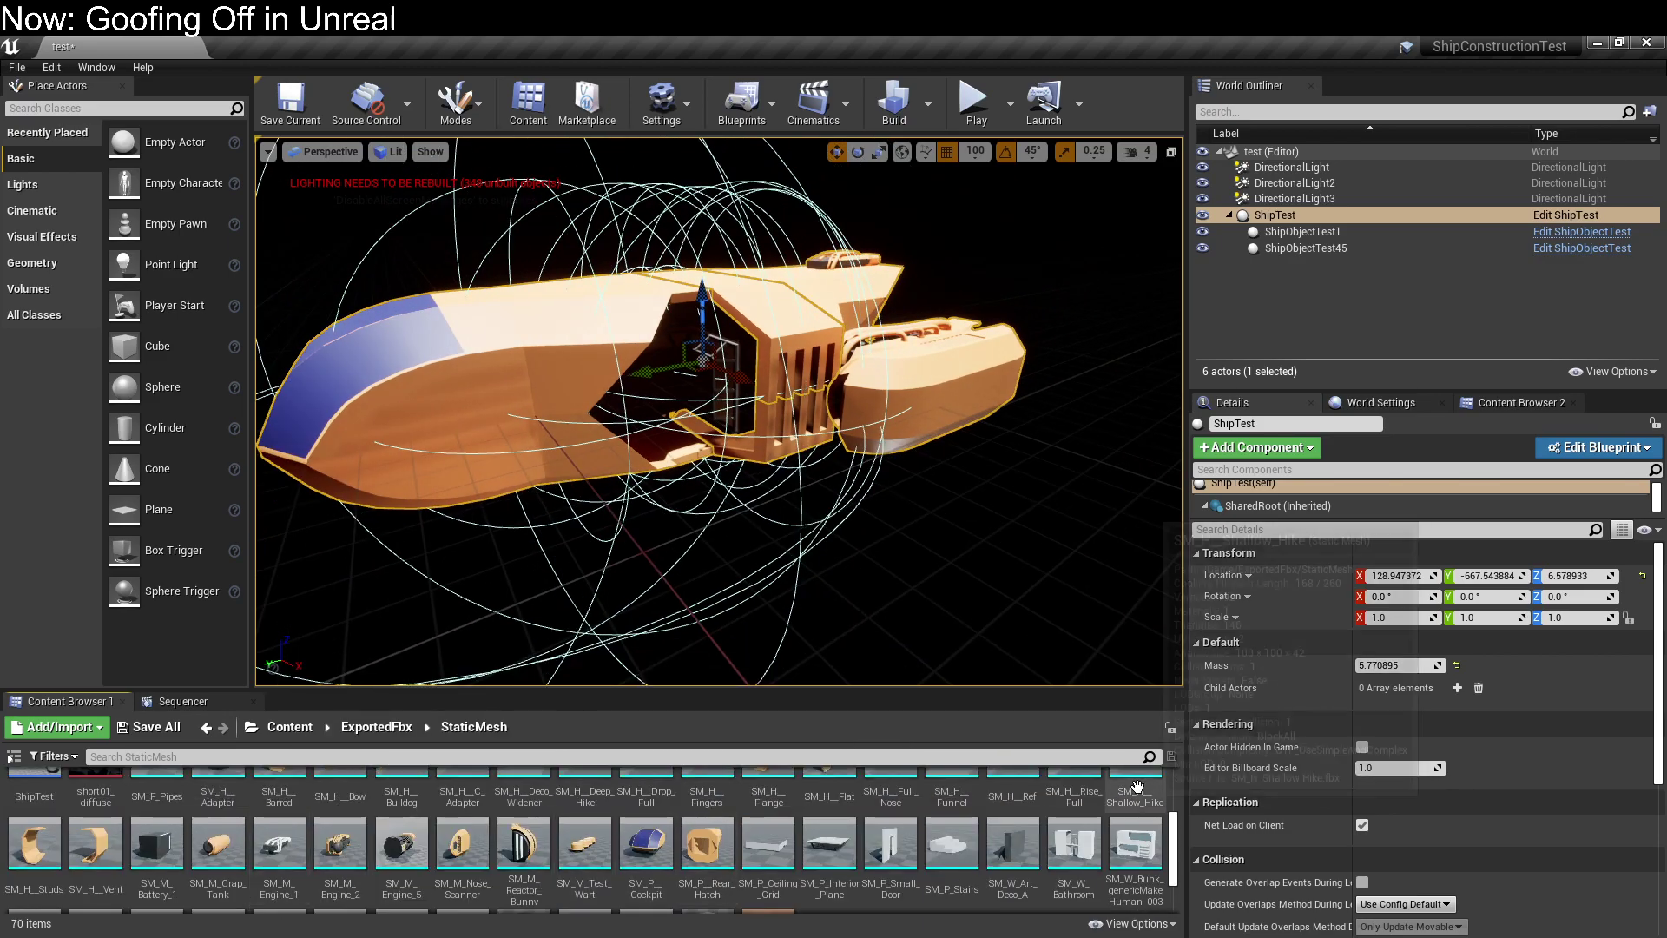
{"action": "scroll", "coordinate": [910, 827], "scroll_direction": "down", "scroll_amount": 2}
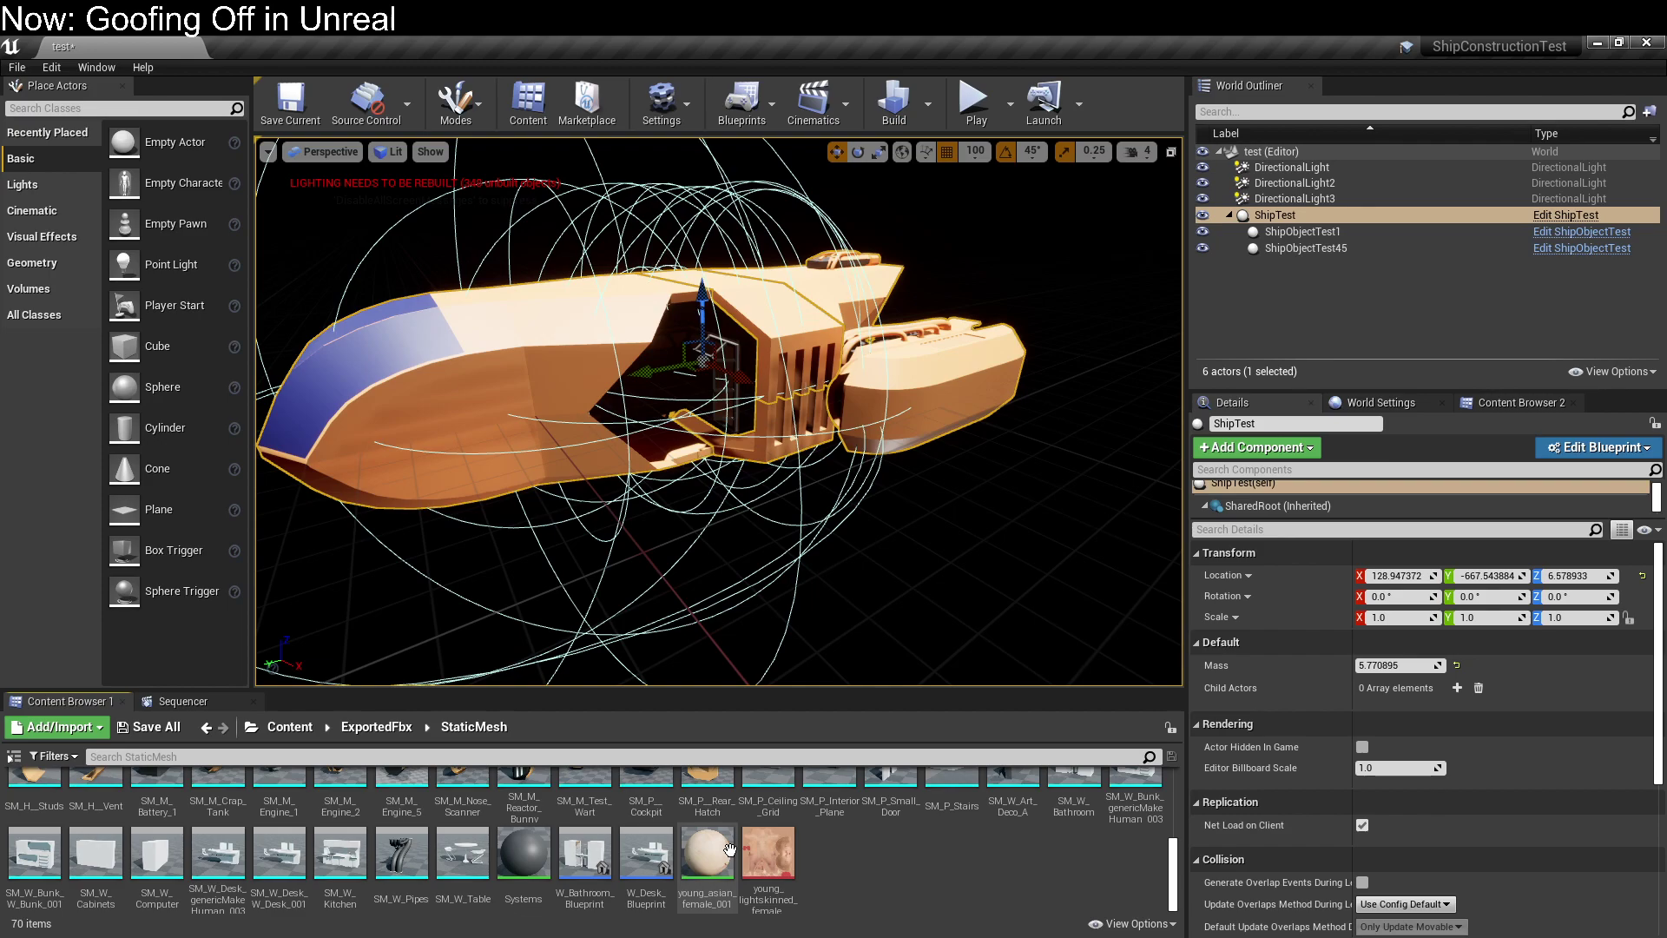
{"action": "scroll", "coordinate": [730, 850], "scroll_direction": "up", "scroll_amount": 5}
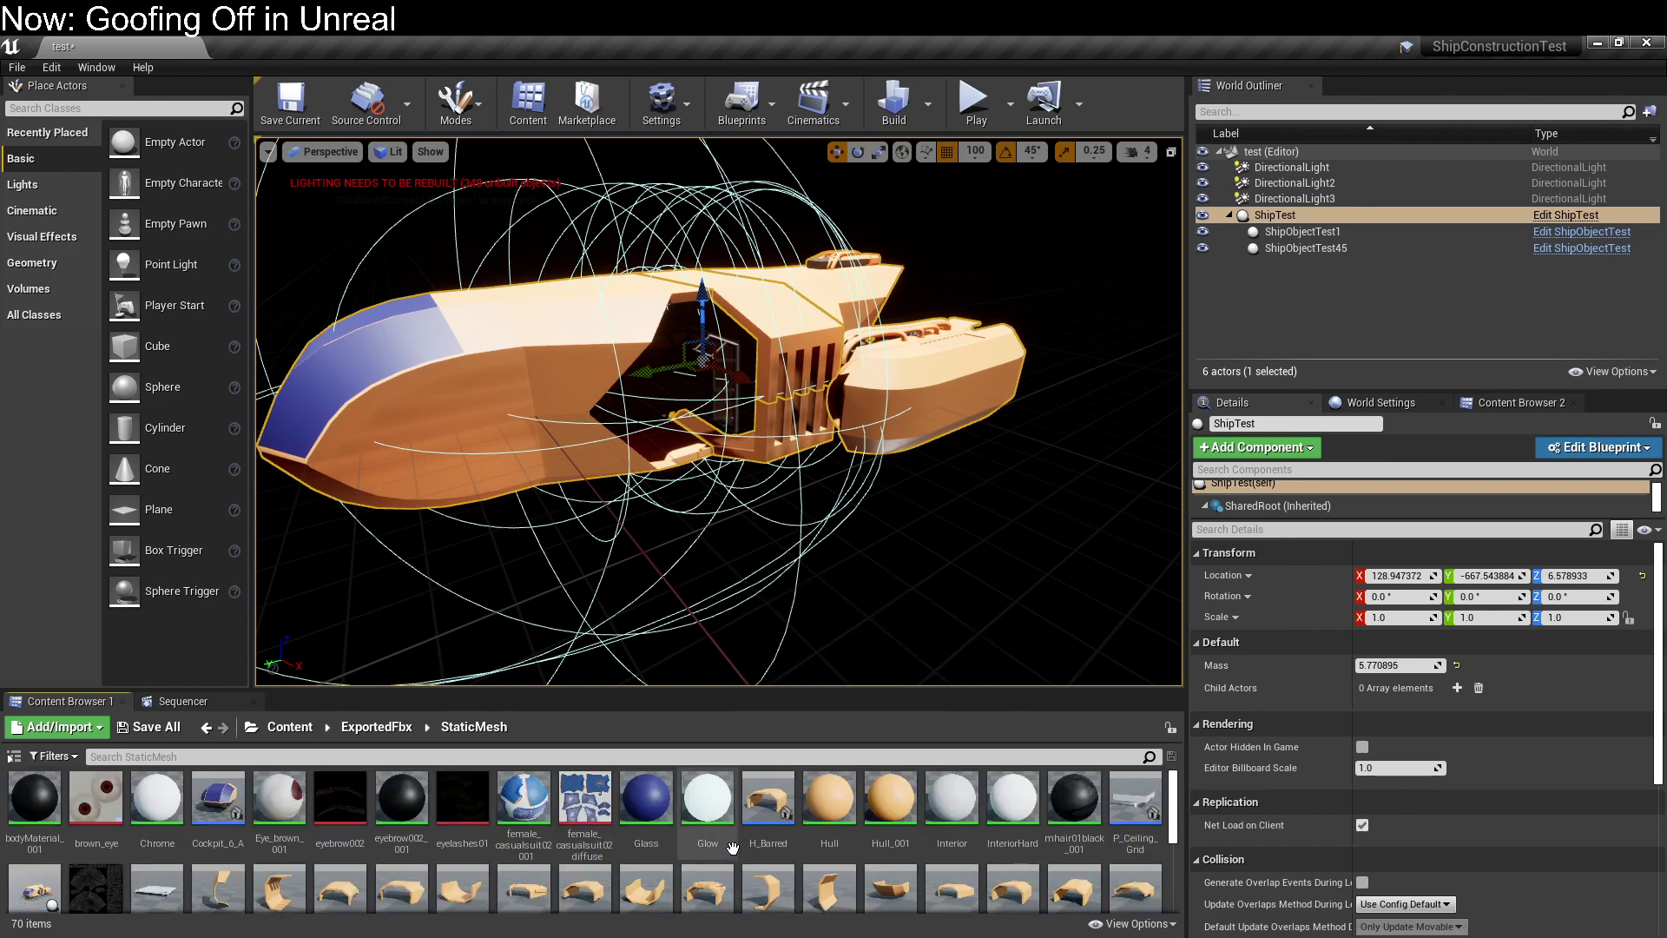
{"action": "scroll", "coordinate": [734, 832], "scroll_direction": "down", "scroll_amount": 2}
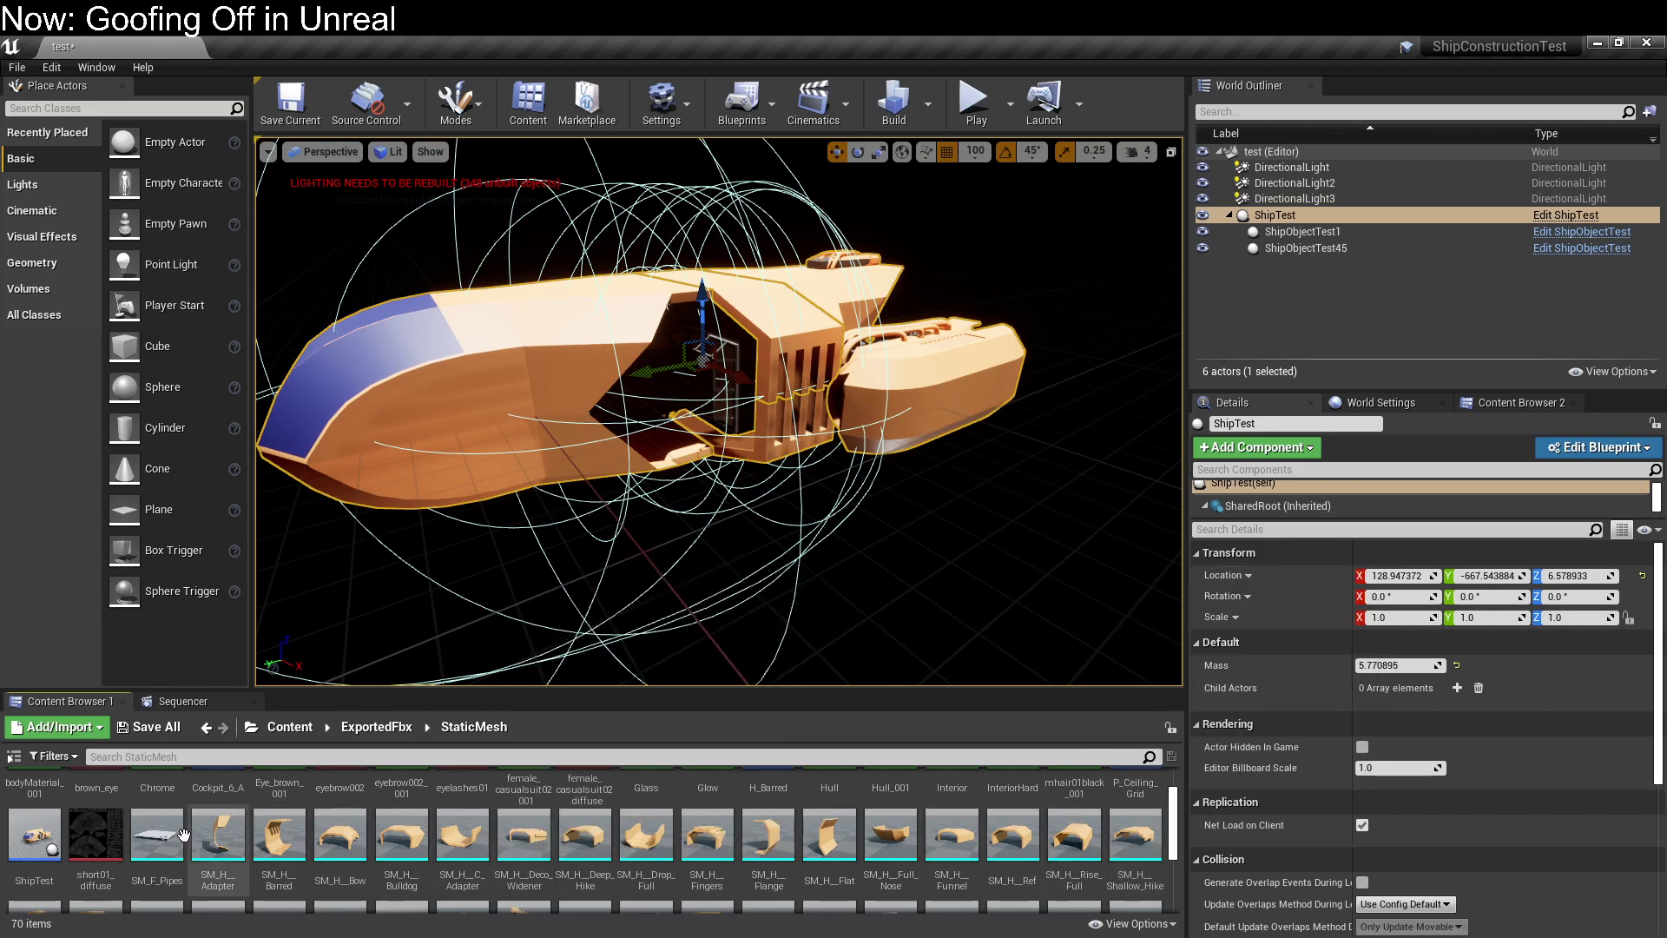
{"action": "scroll", "coordinate": [225, 829], "scroll_direction": "down", "scroll_amount": 1}
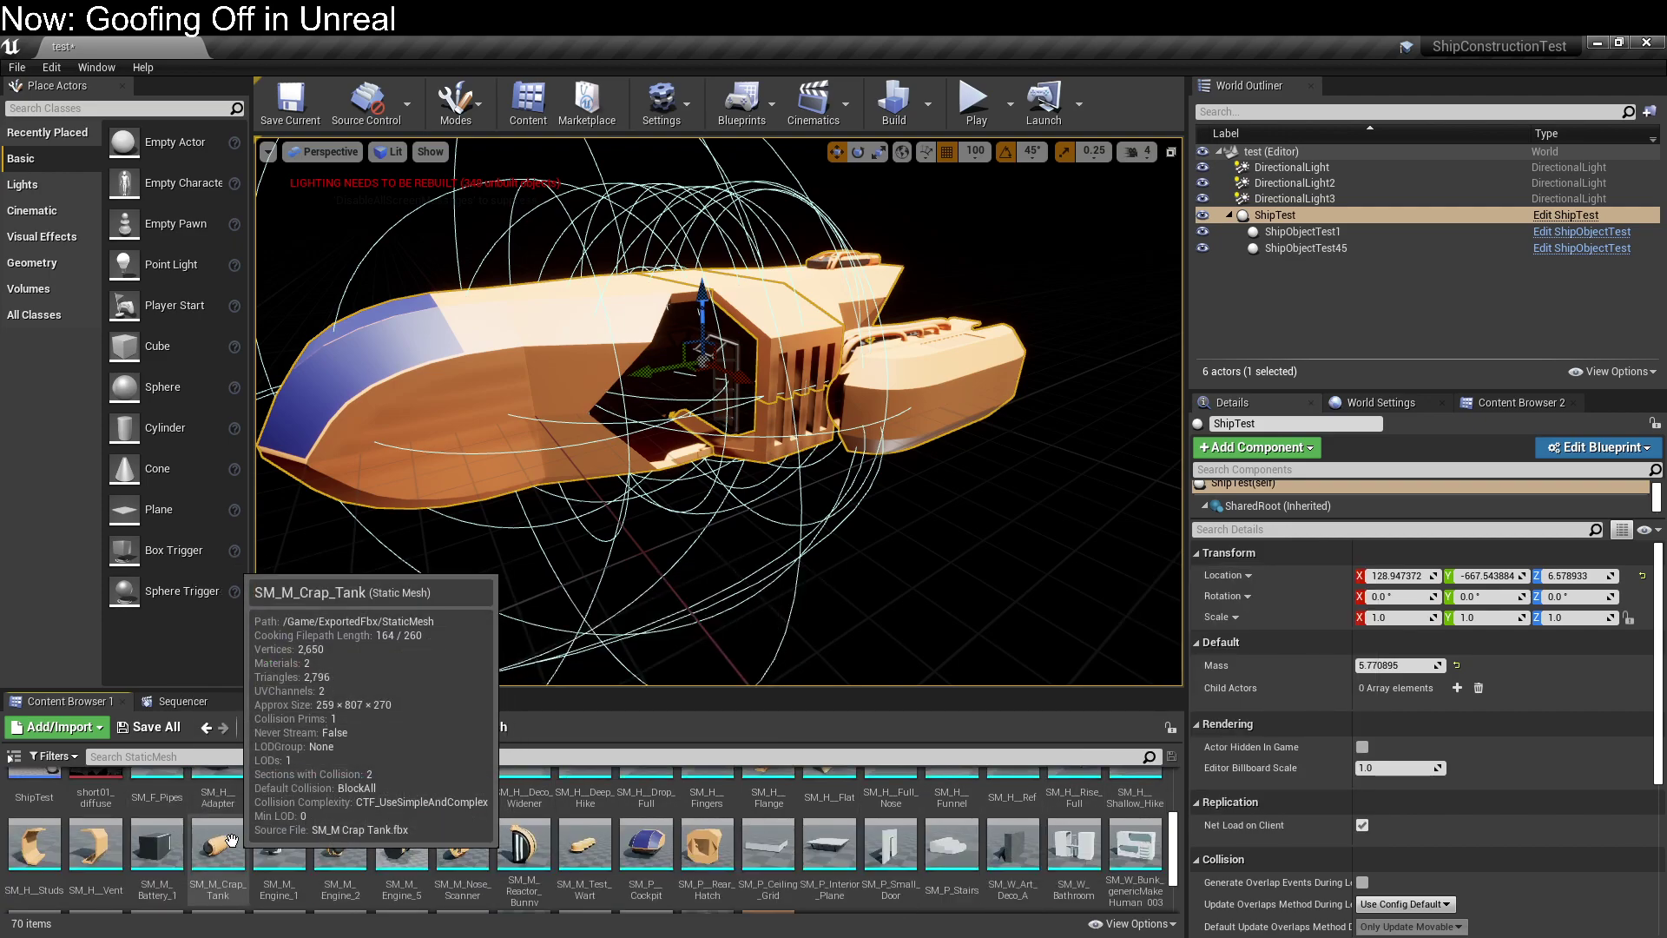
{"action": "scroll", "coordinate": [720, 838], "scroll_direction": "up", "scroll_amount": 1}
{"action": "scroll", "coordinate": [720, 838], "scroll_direction": "up", "scroll_amount": 1}
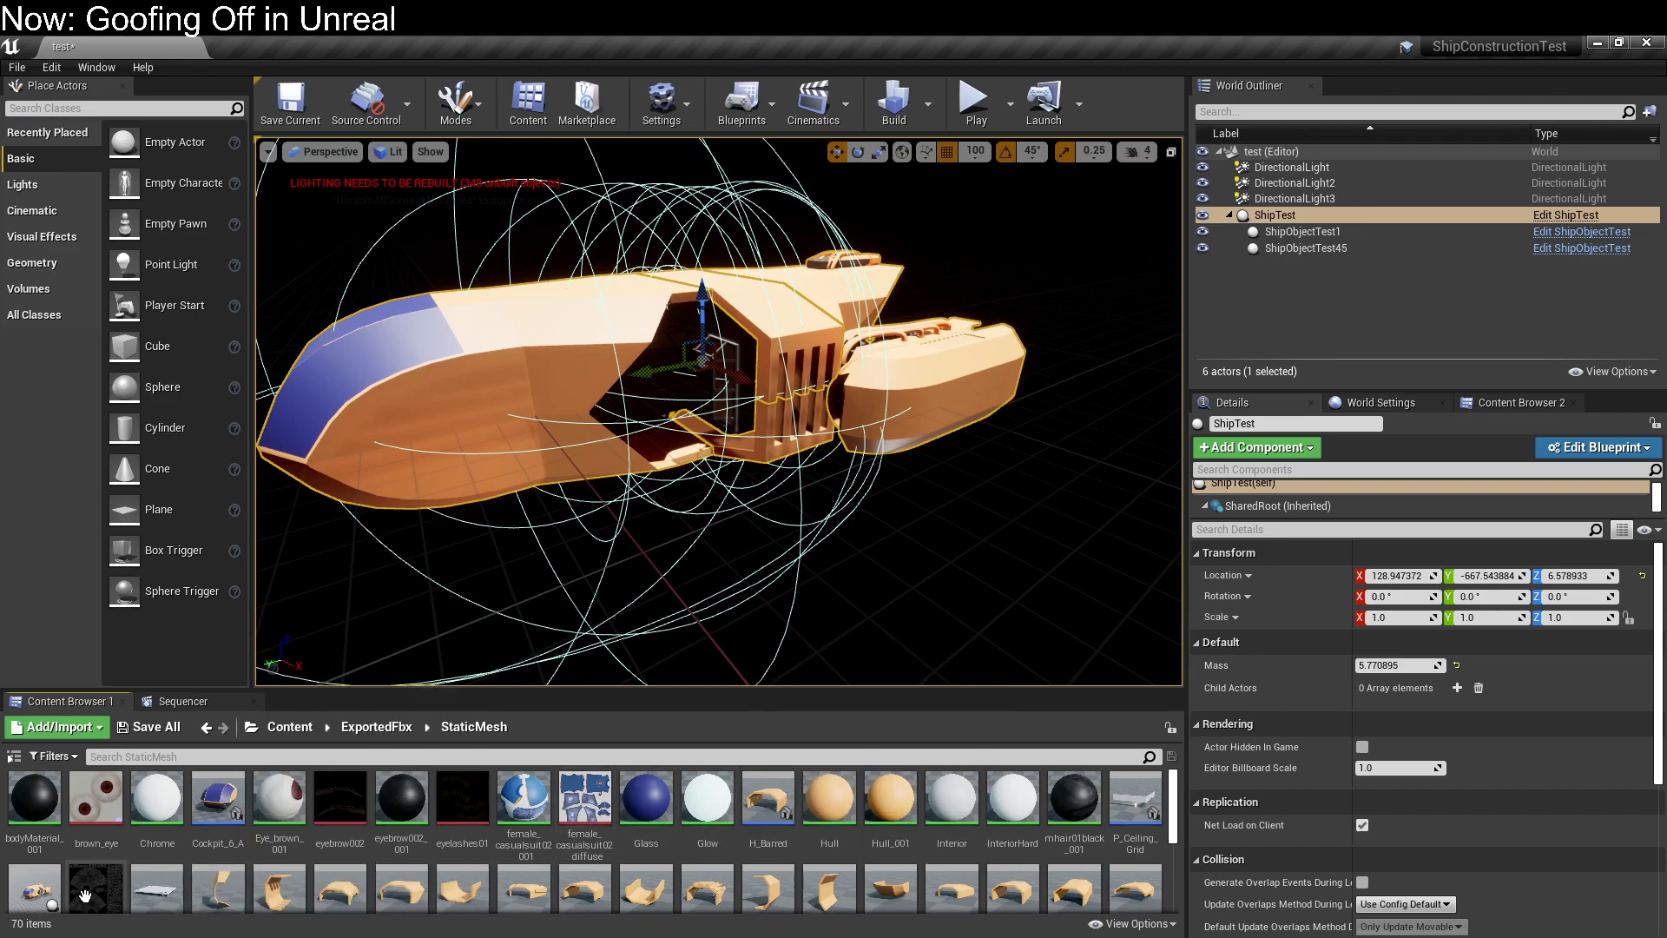
{"action": "scroll", "coordinate": [217, 869], "scroll_direction": "down", "scroll_amount": 1}
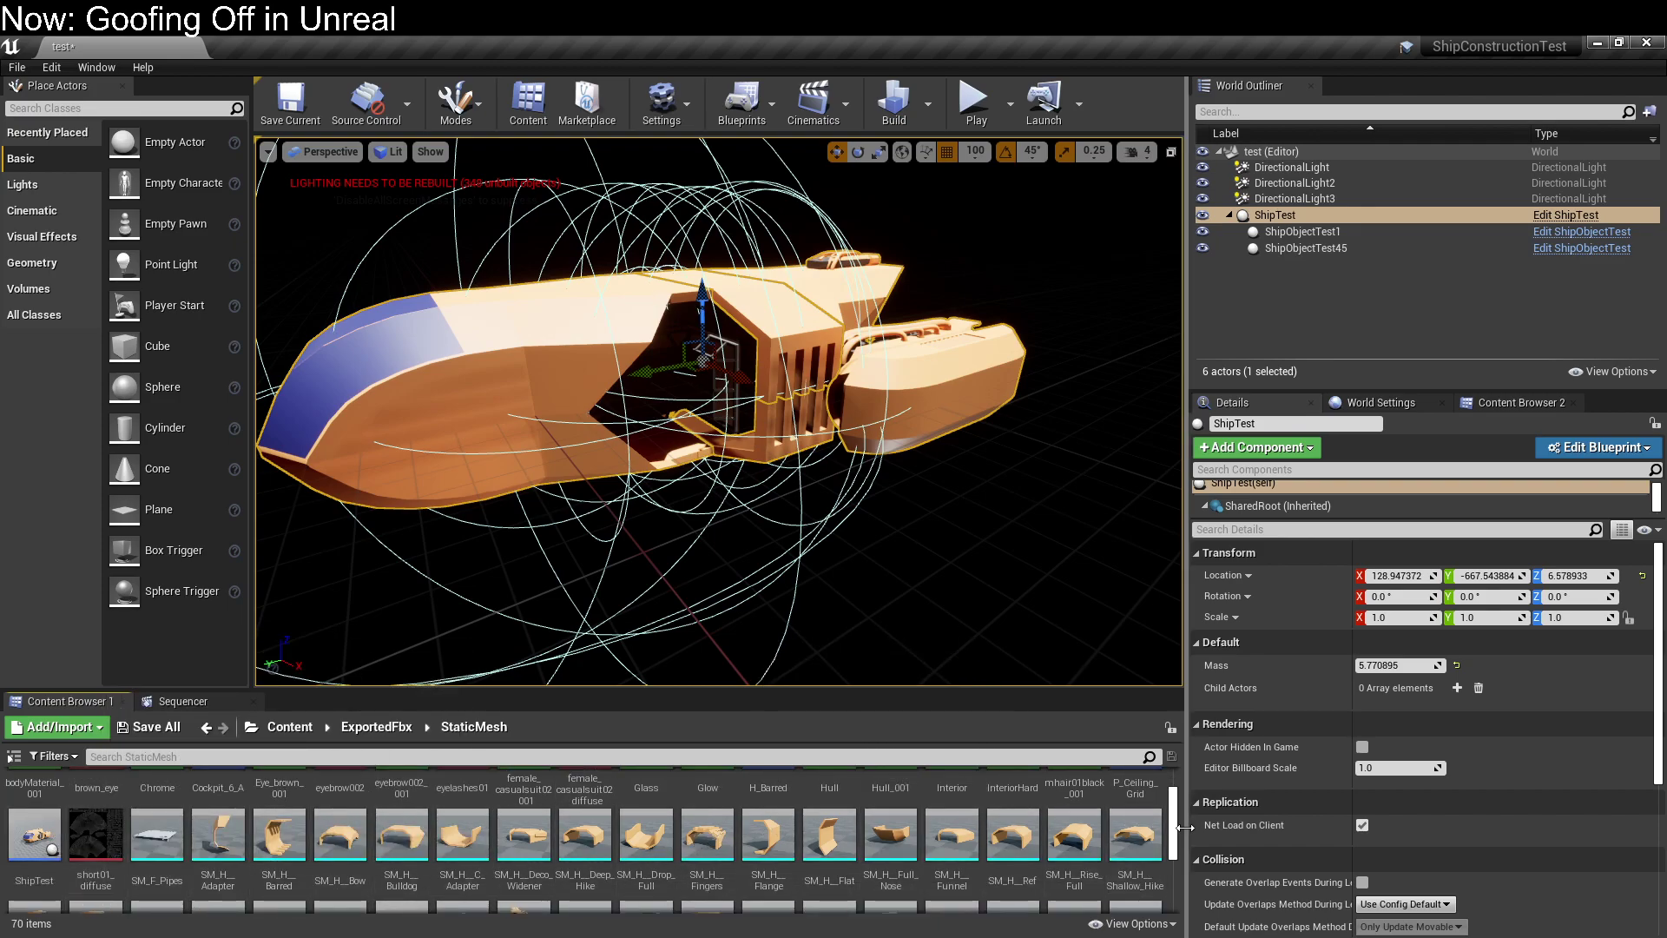
{"action": "scroll", "coordinate": [1036, 828], "scroll_direction": "down", "scroll_amount": 1}
{"action": "scroll", "coordinate": [999, 834], "scroll_direction": "down", "scroll_amount": 1}
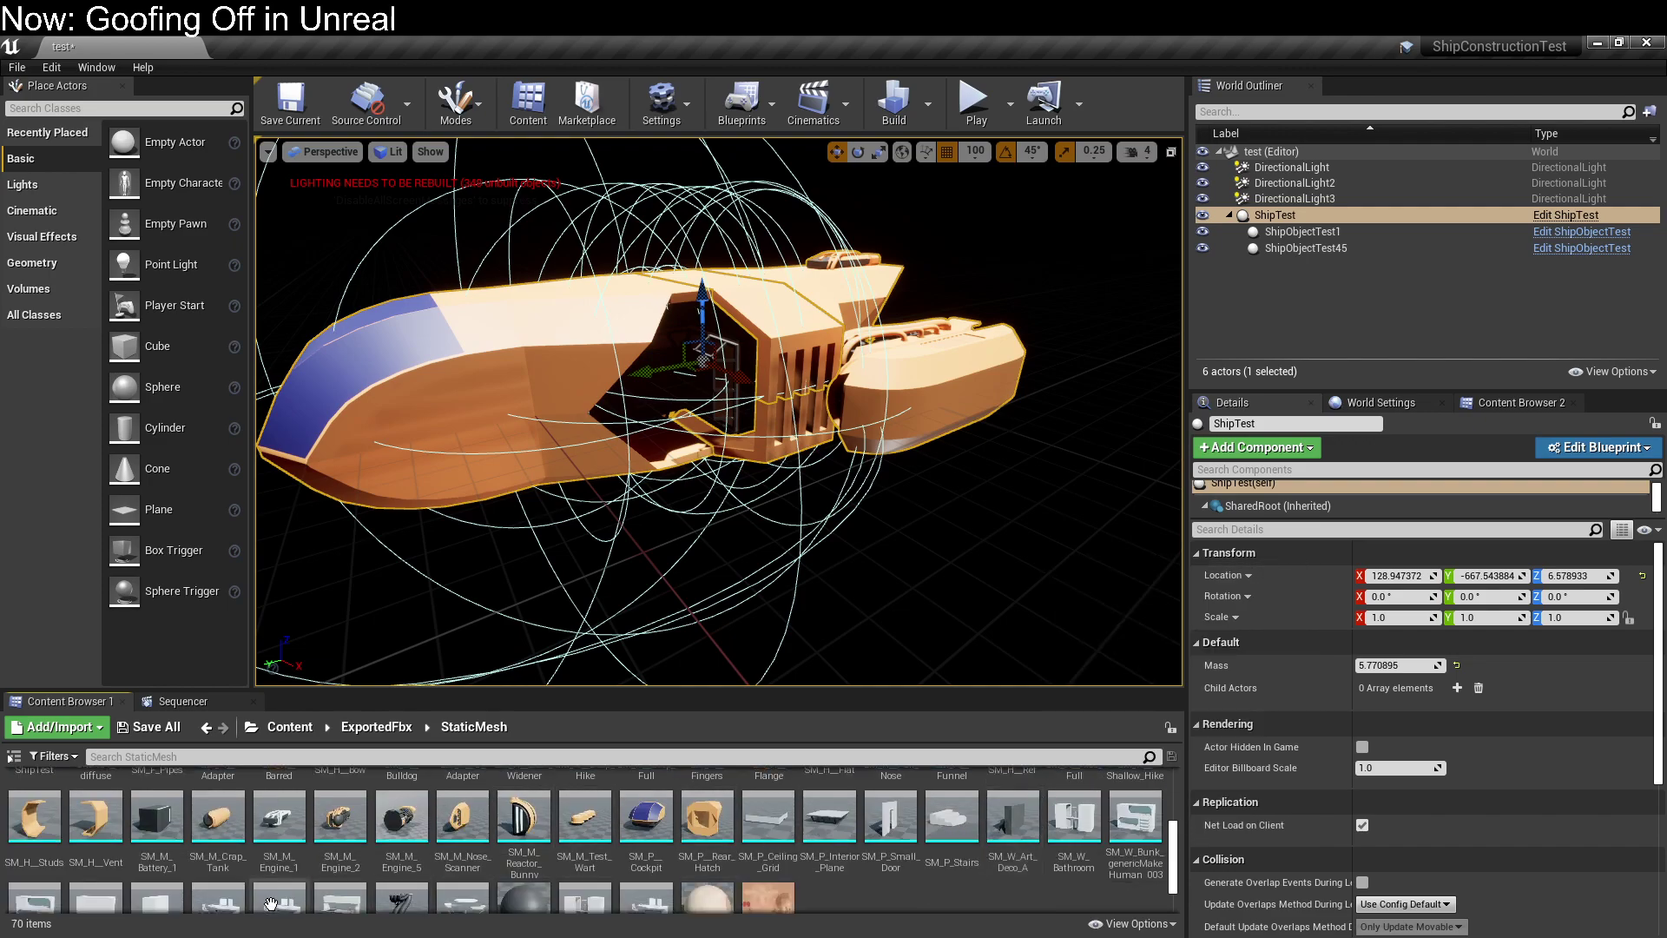
{"action": "scroll", "coordinate": [277, 890], "scroll_direction": "up", "scroll_amount": 1}
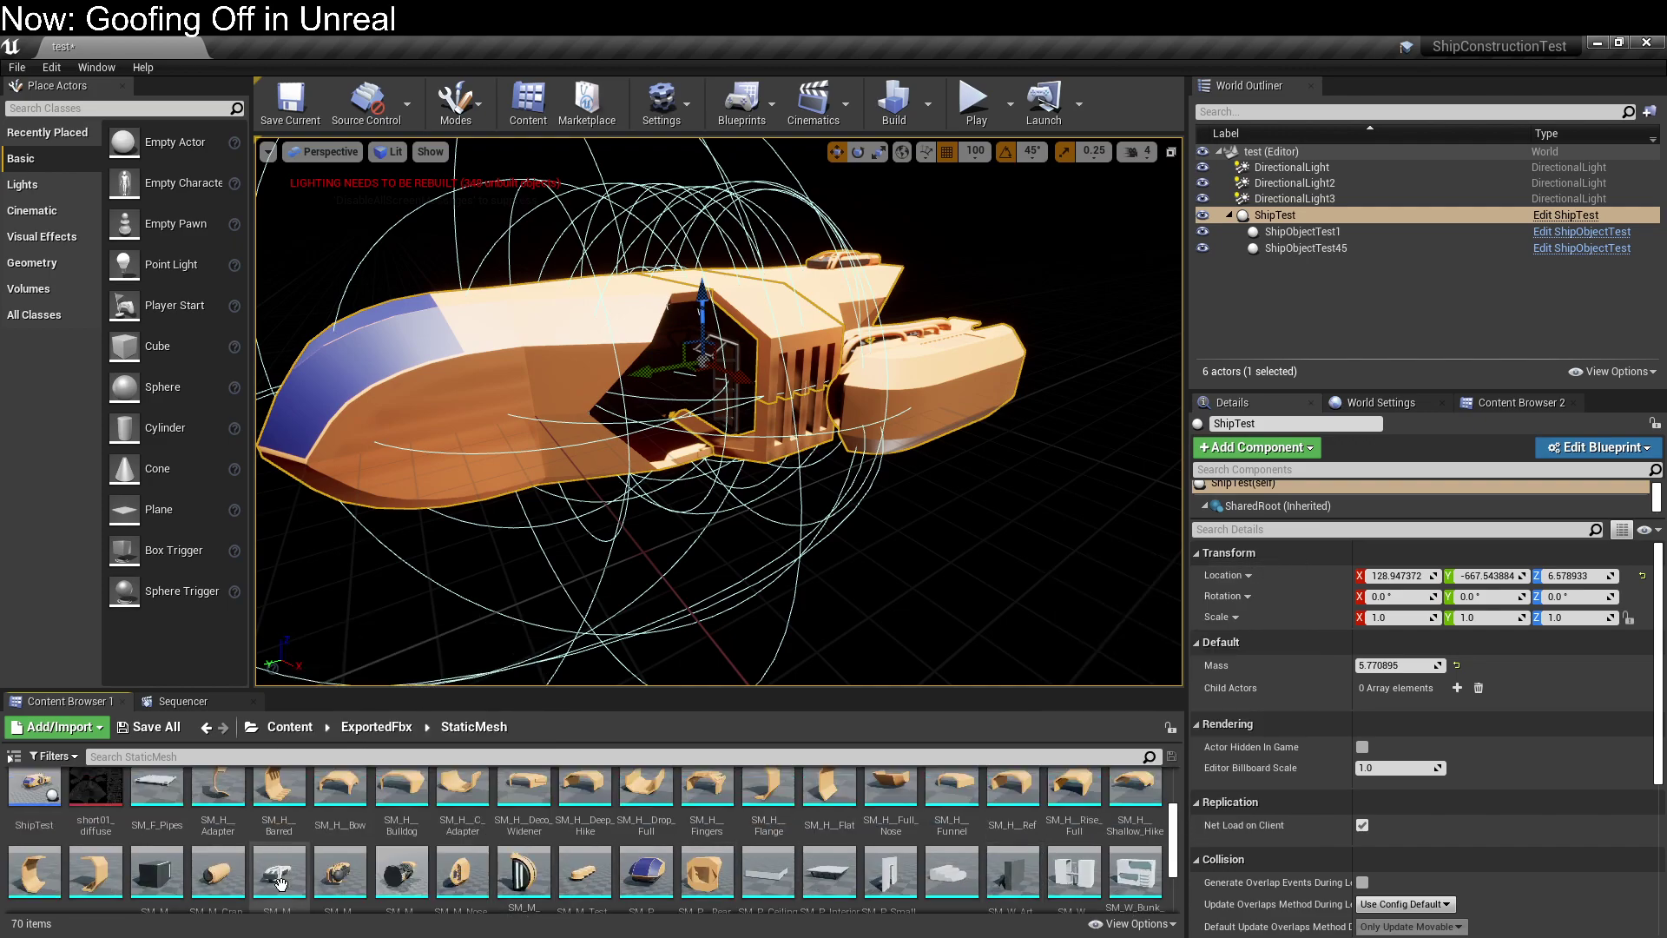
{"action": "mouse_move", "coordinate": [1036, 786]}
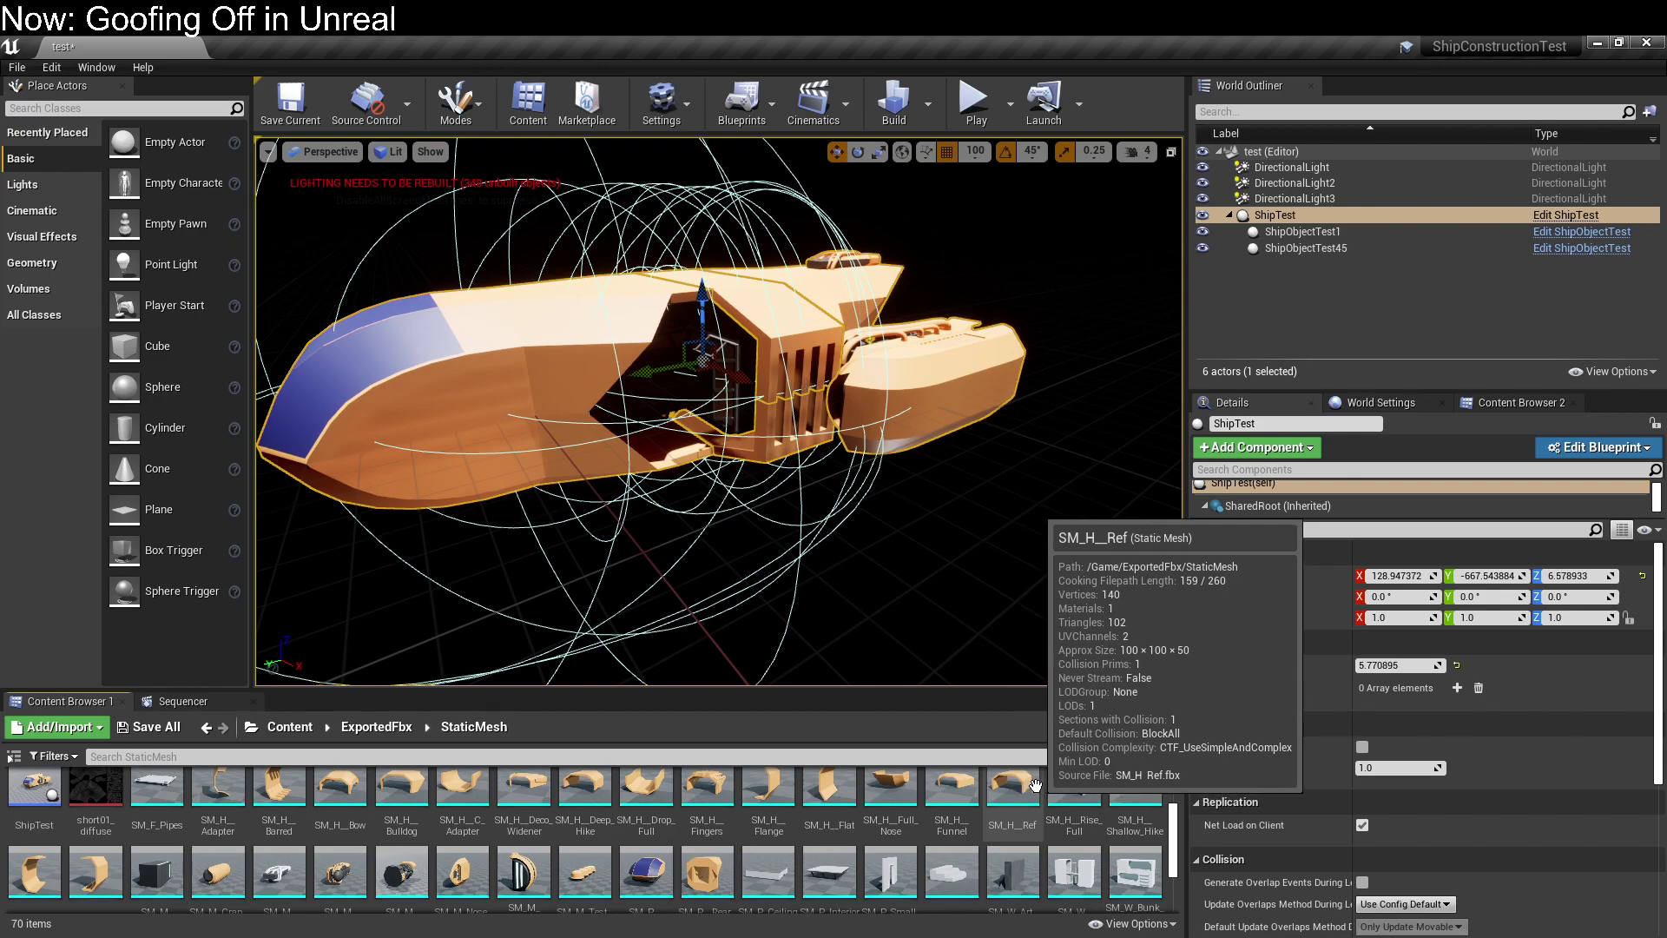
{"action": "scroll", "coordinate": [1060, 786], "scroll_direction": "down", "scroll_amount": 2}
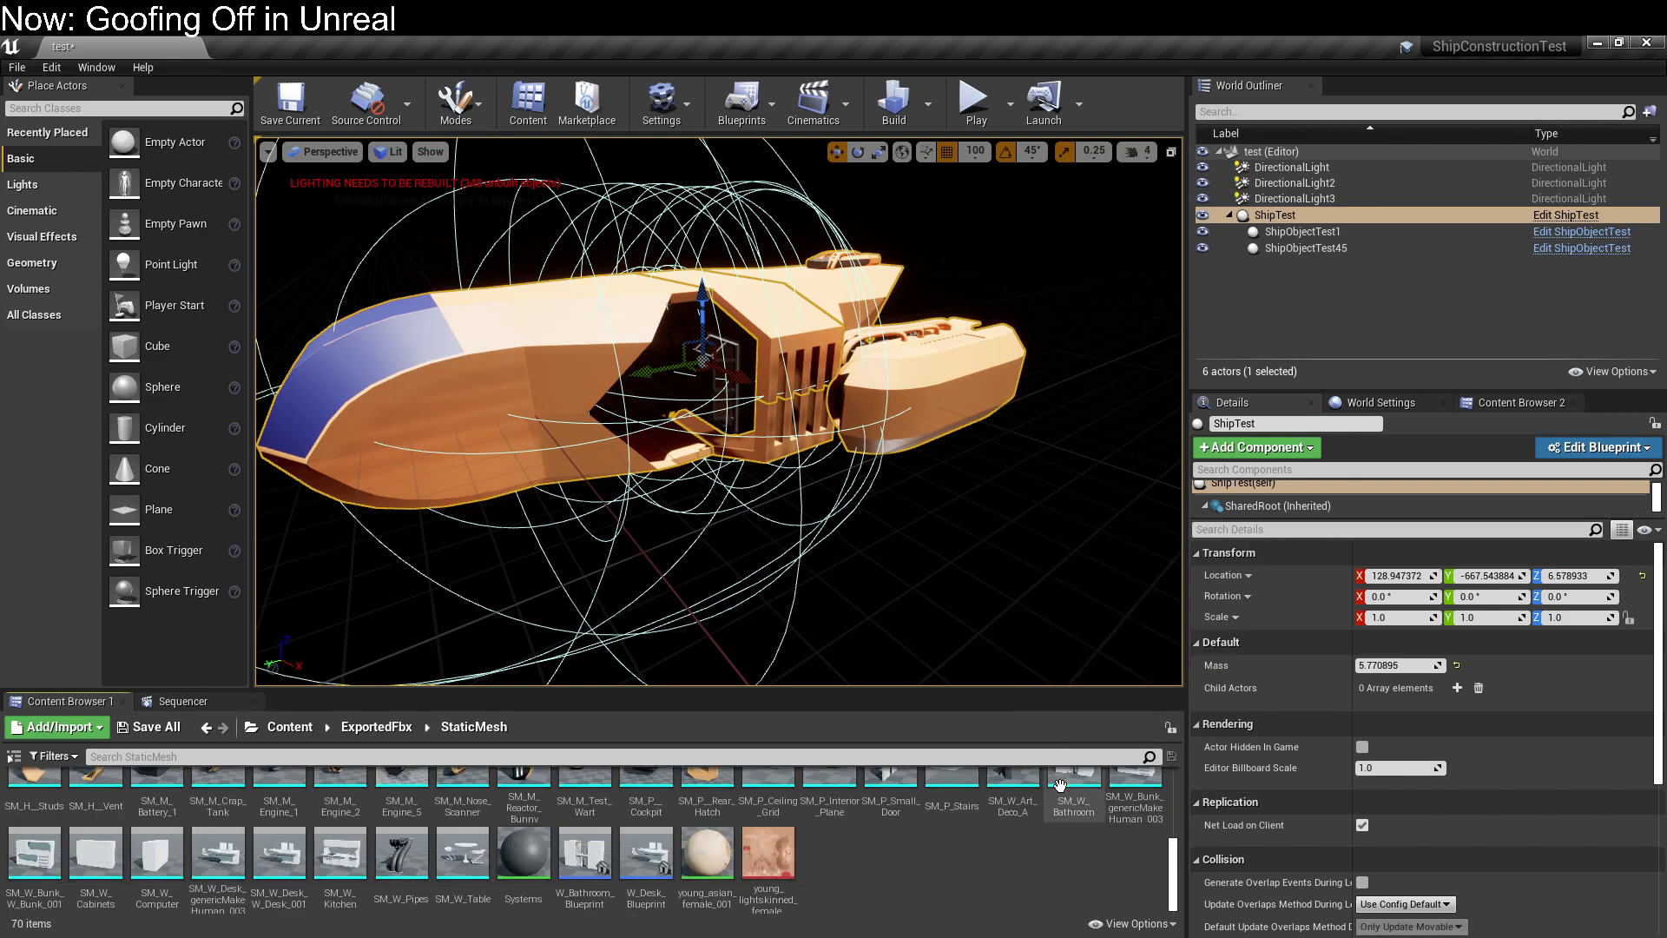
{"action": "scroll", "coordinate": [1060, 786], "scroll_direction": "up", "scroll_amount": 3}
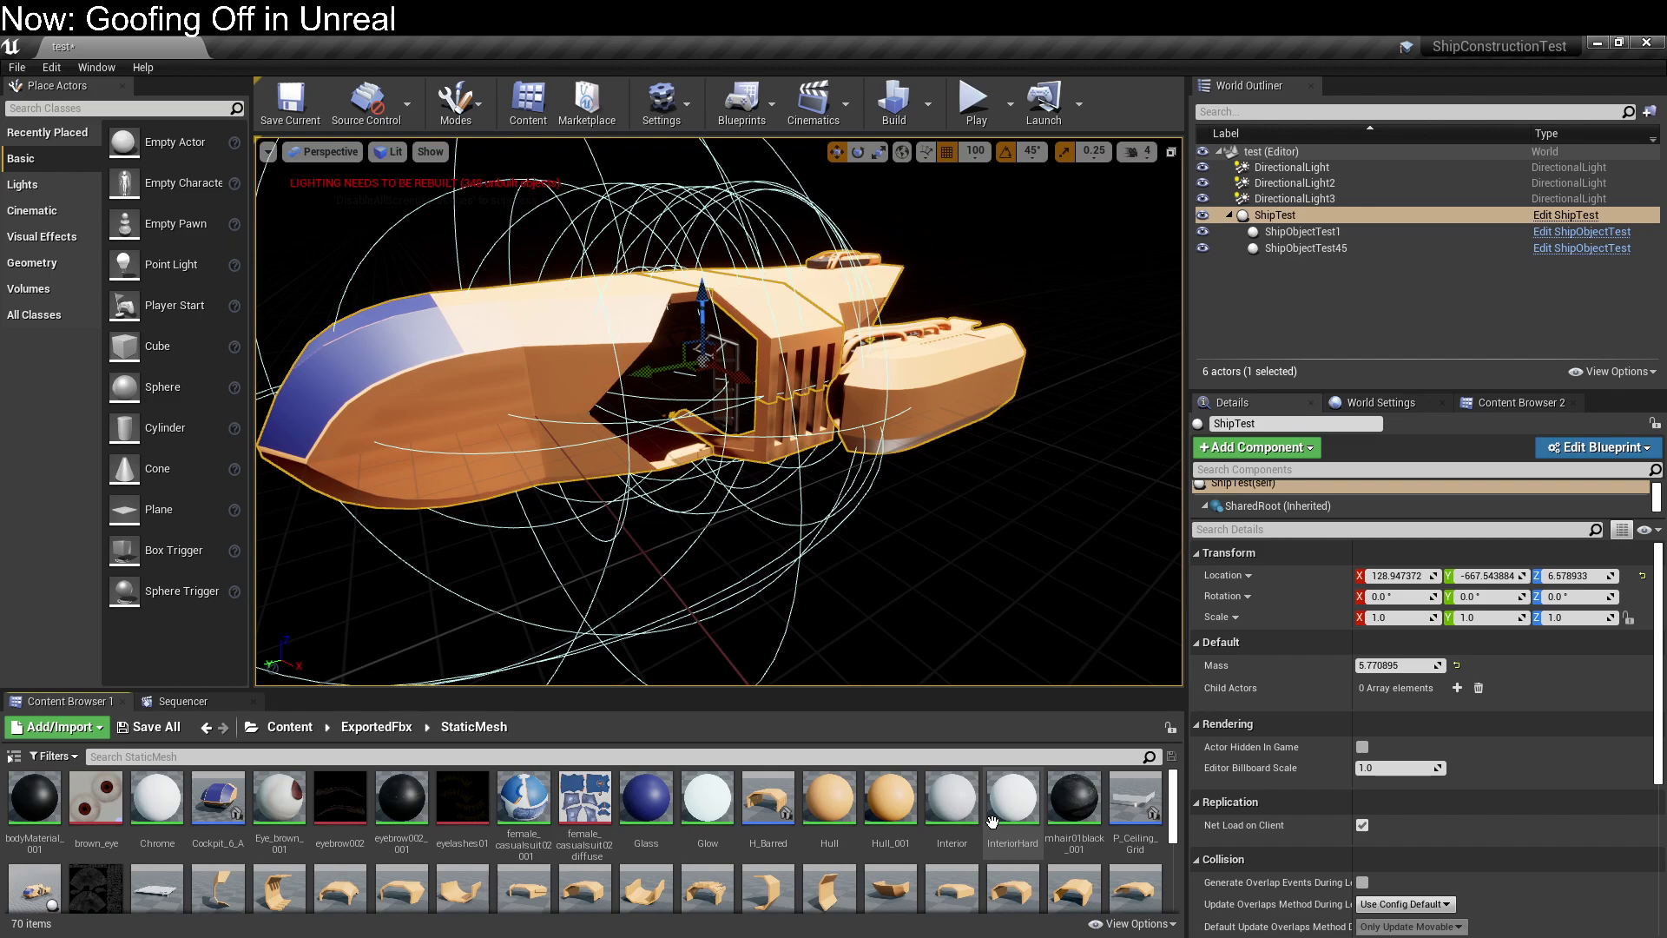
{"action": "scroll", "coordinate": [993, 821], "scroll_direction": "down", "scroll_amount": 1}
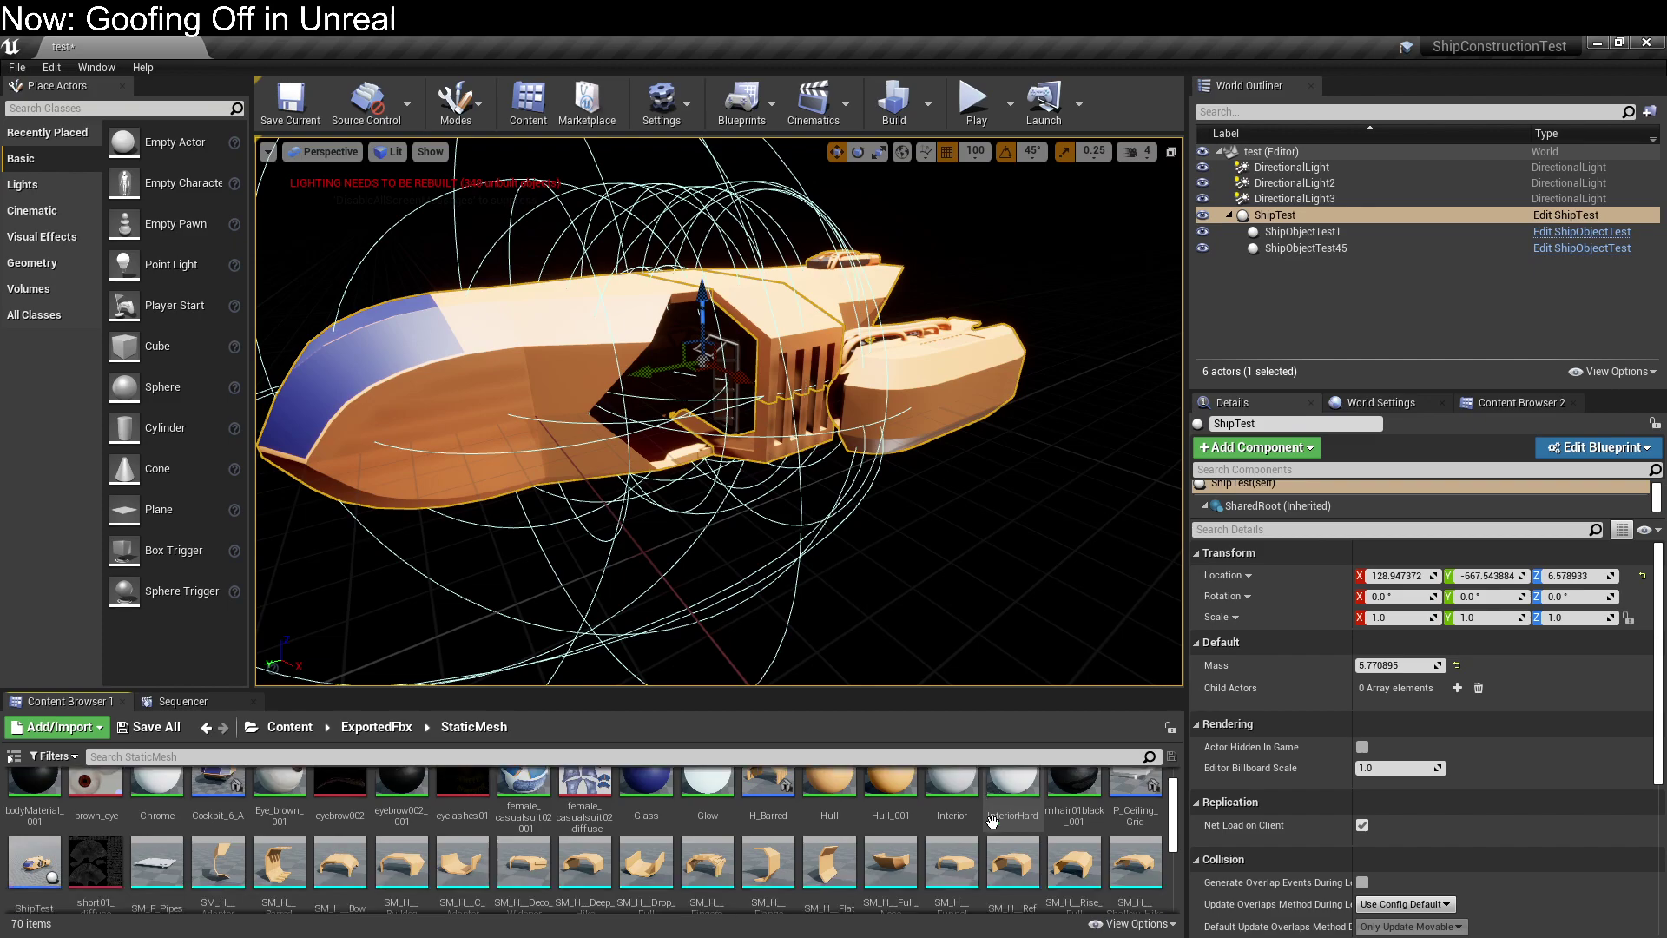
Place the SM_H__Full_Nose static mesh in the level beside the ship, at about X 1500, Y -200, Z 300.
{"action": "left_click", "coordinate": [888, 880]}
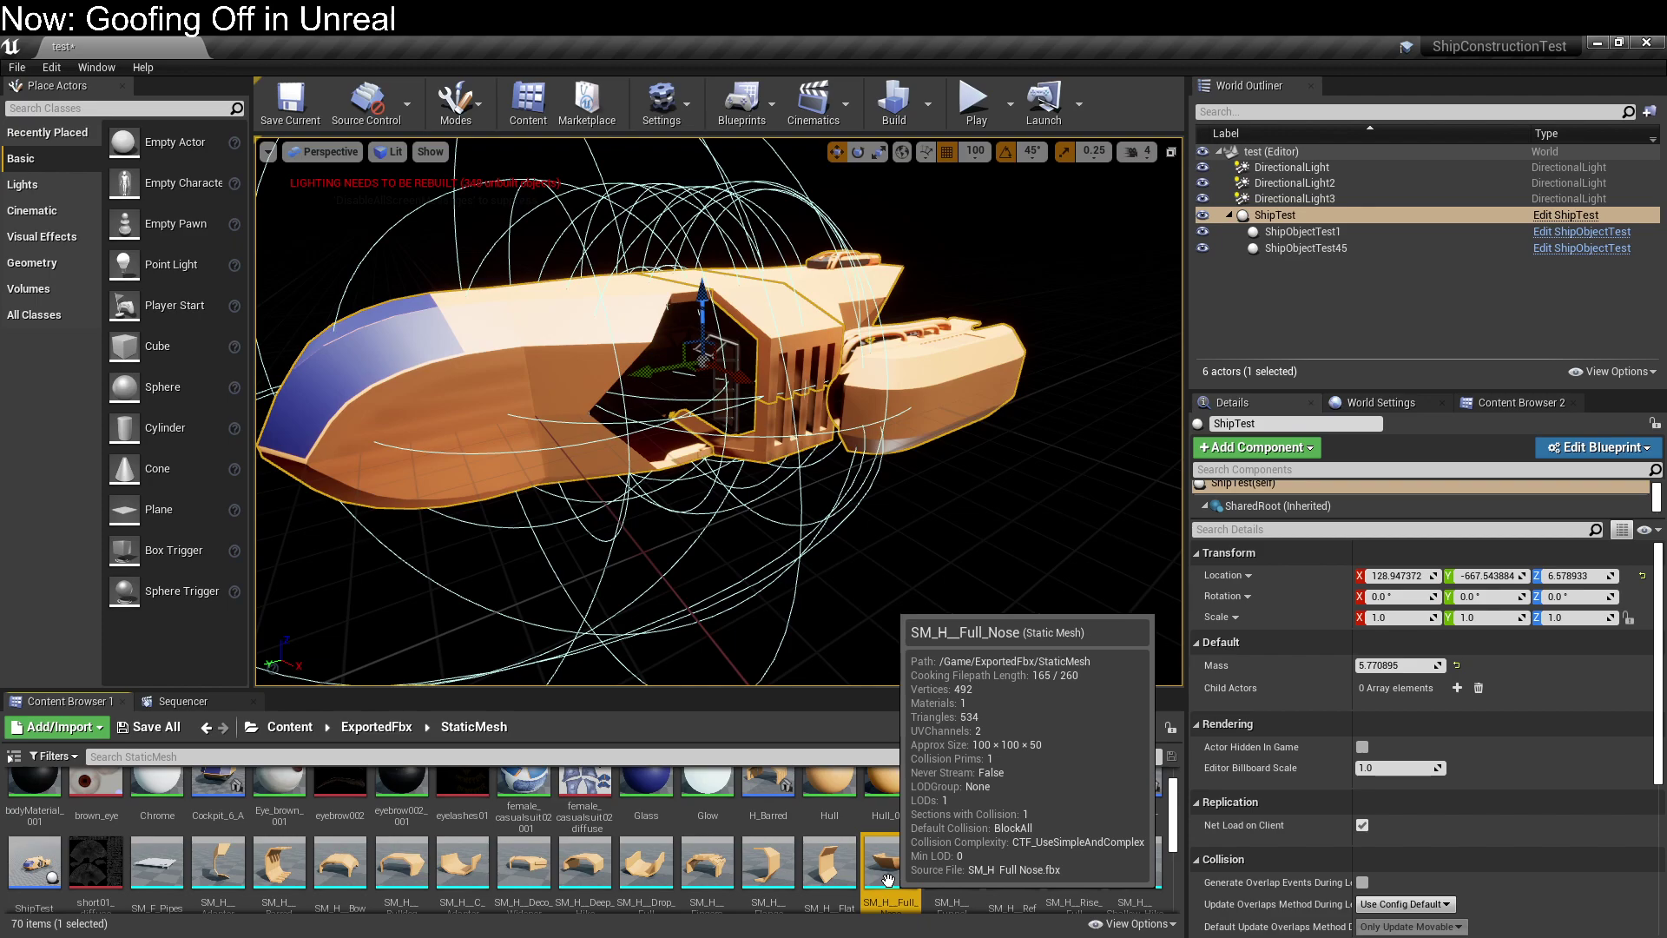
{"action": "scroll", "coordinate": [903, 660], "scroll_direction": "down", "scroll_amount": 3}
{"action": "left_click_drag", "start_coordinate": [888, 879], "coordinate": [942, 469]}
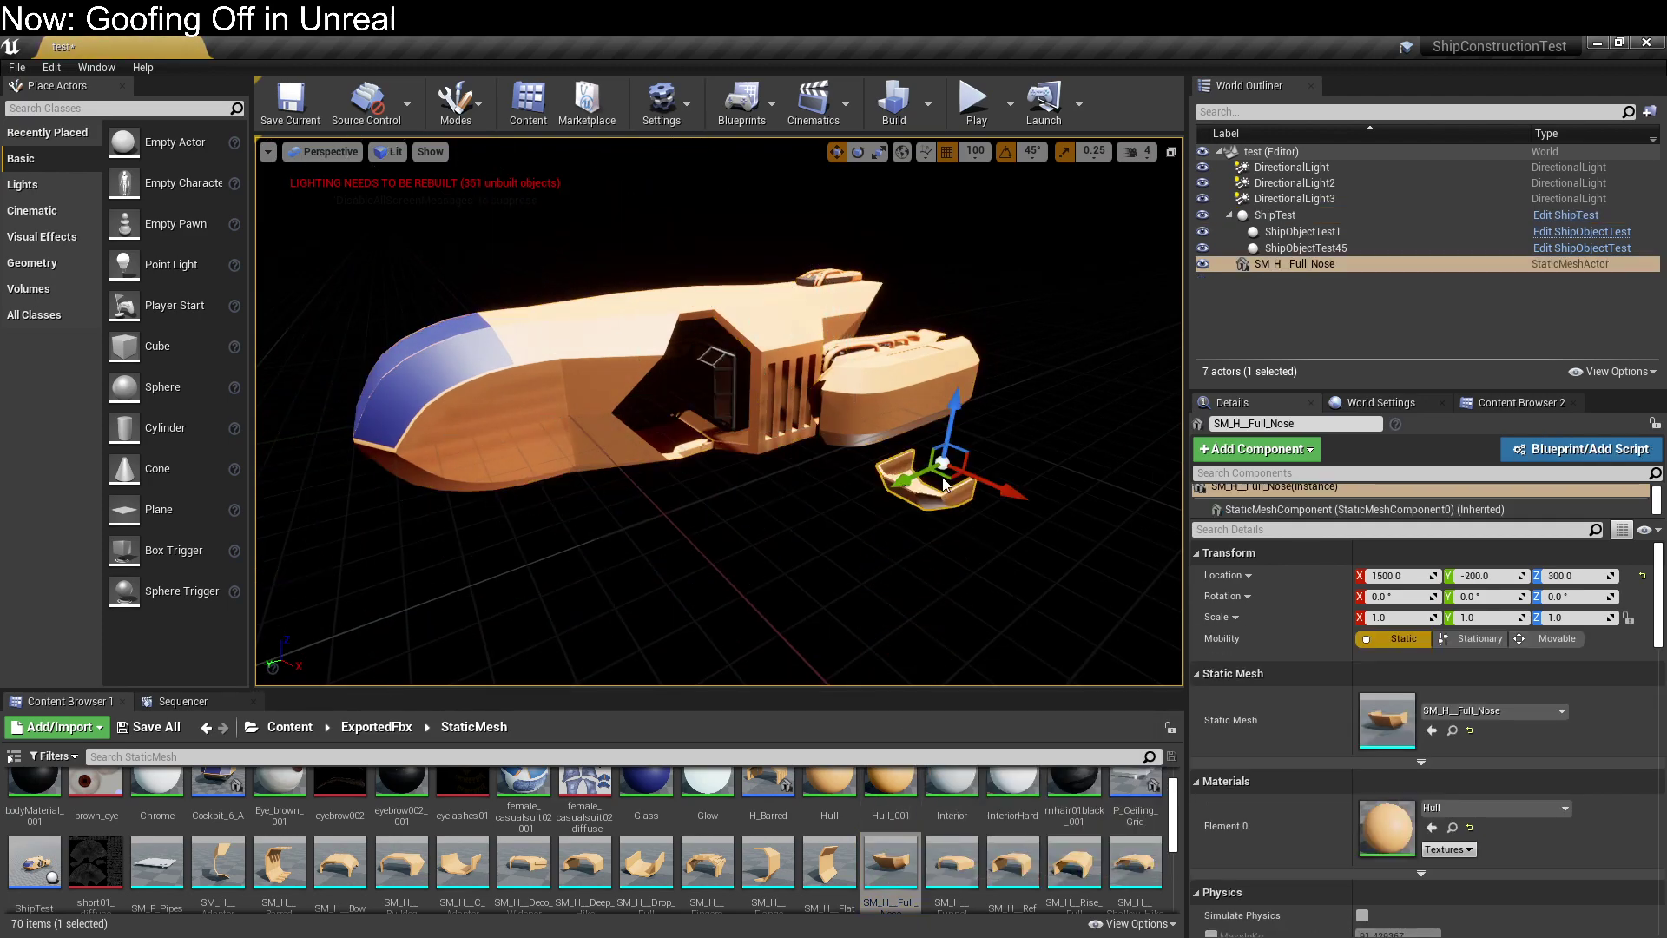
Convert the placed nose mesh into a blueprint named ShipObjectNose using Harvest Components, with ShipObjectTest as the parent class.
{"action": "left_click", "coordinate": [1653, 447]}
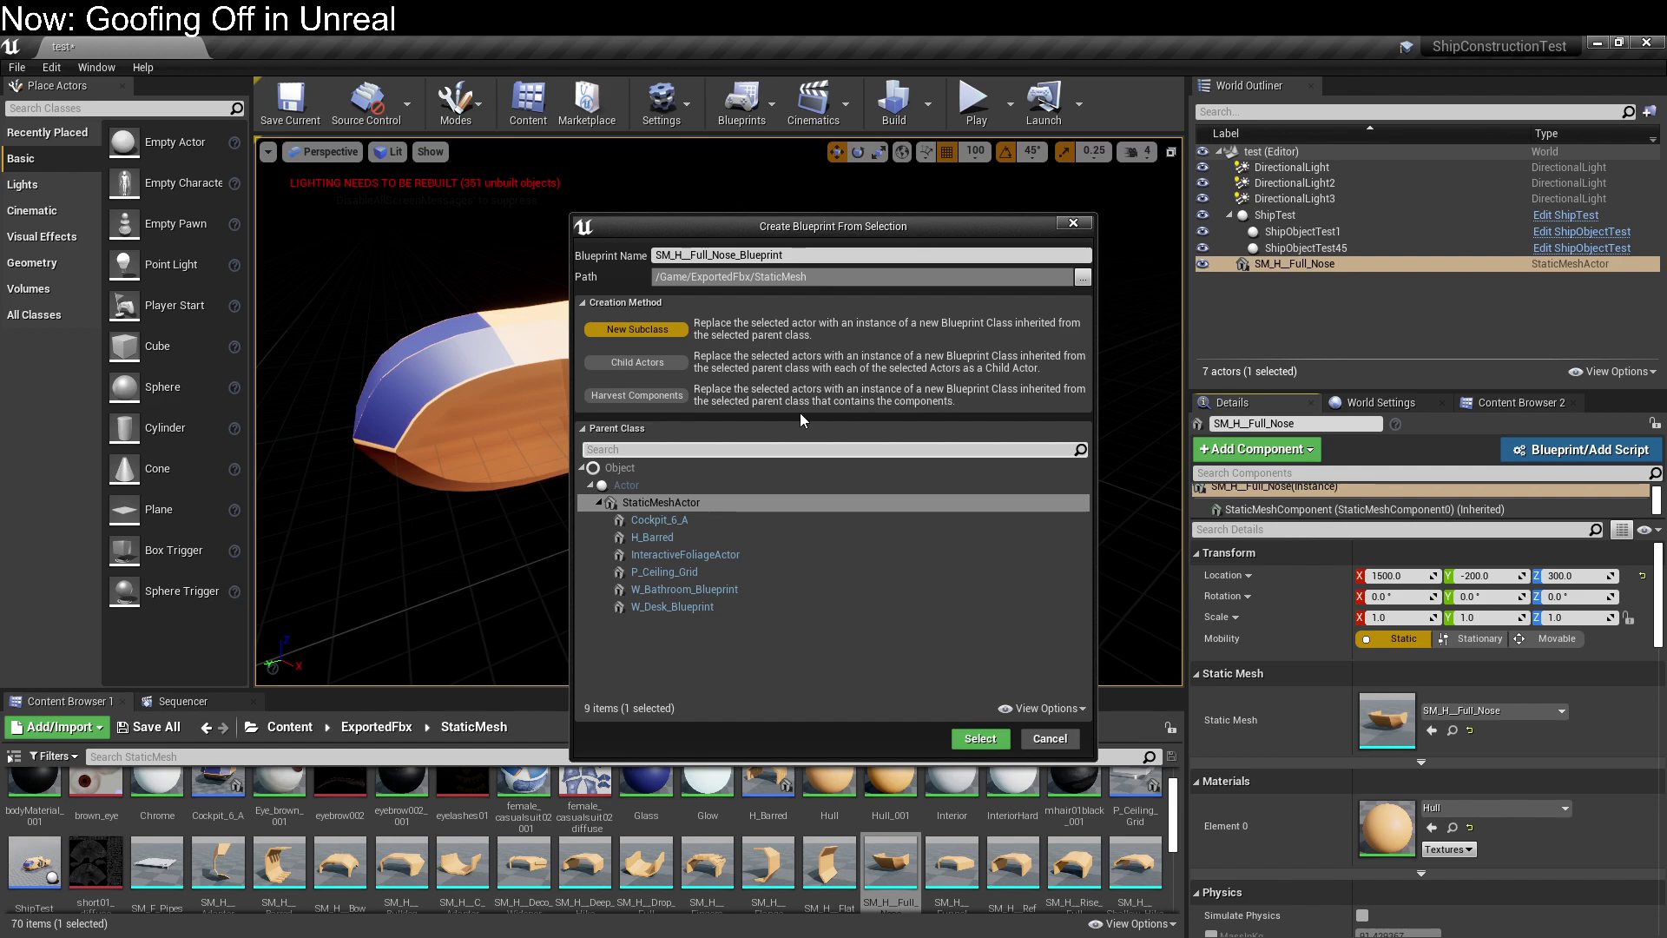
{"action": "left_click", "coordinate": [636, 395]}
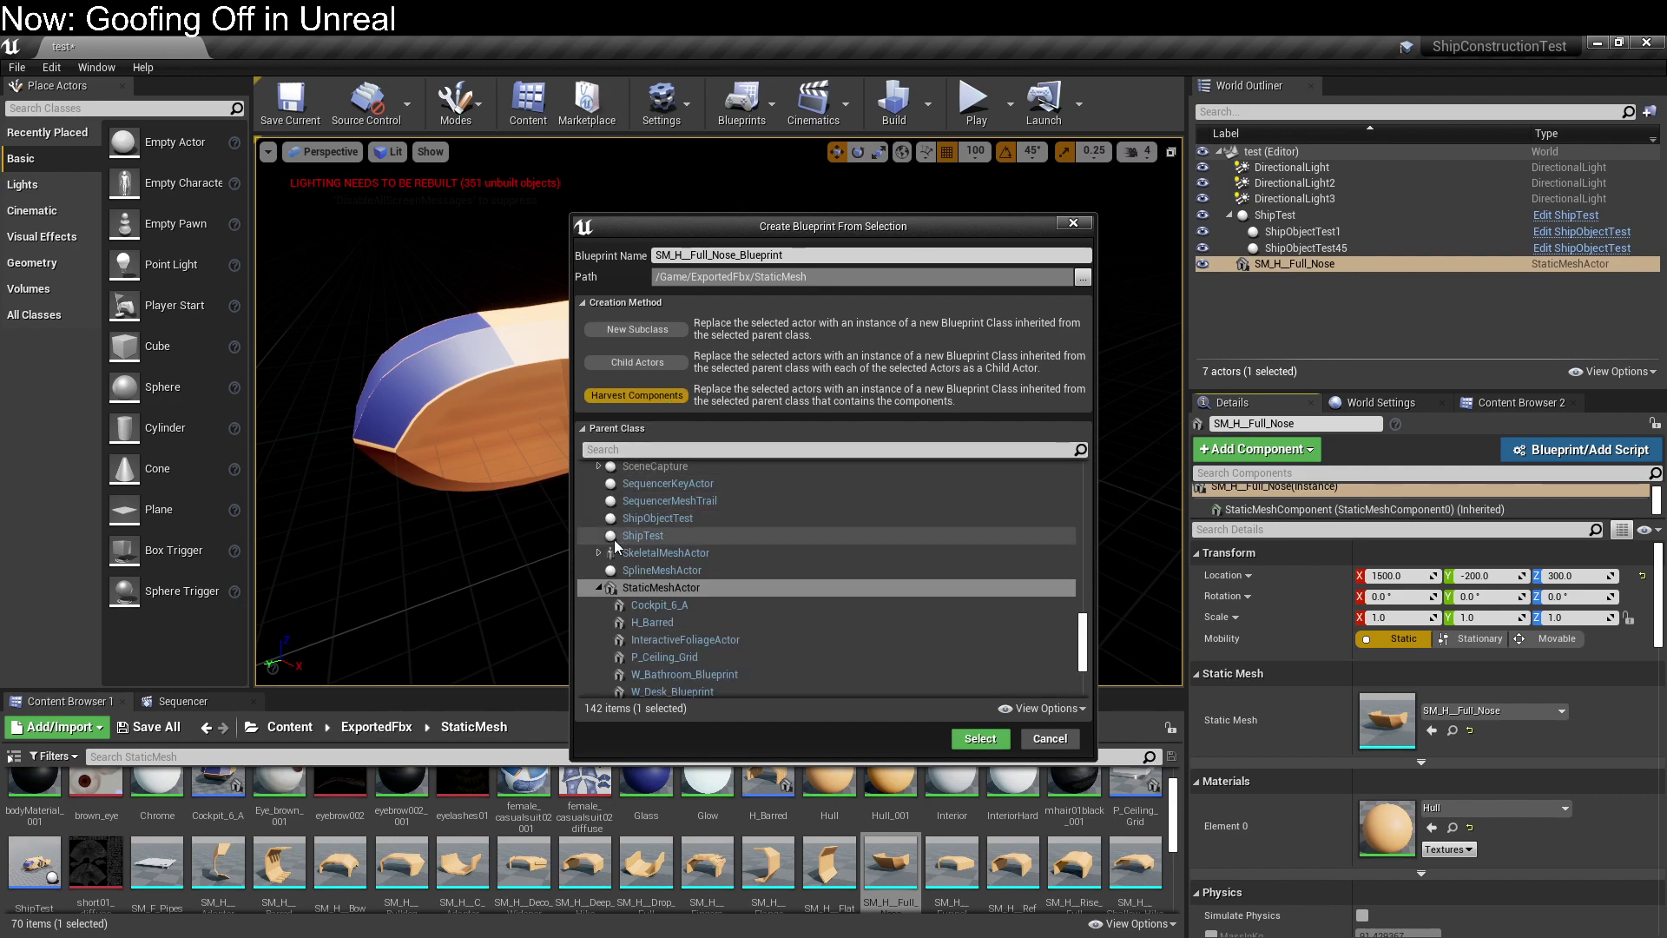
{"action": "left_click", "coordinate": [693, 447]}
{"action": "type", "text": "ship"}
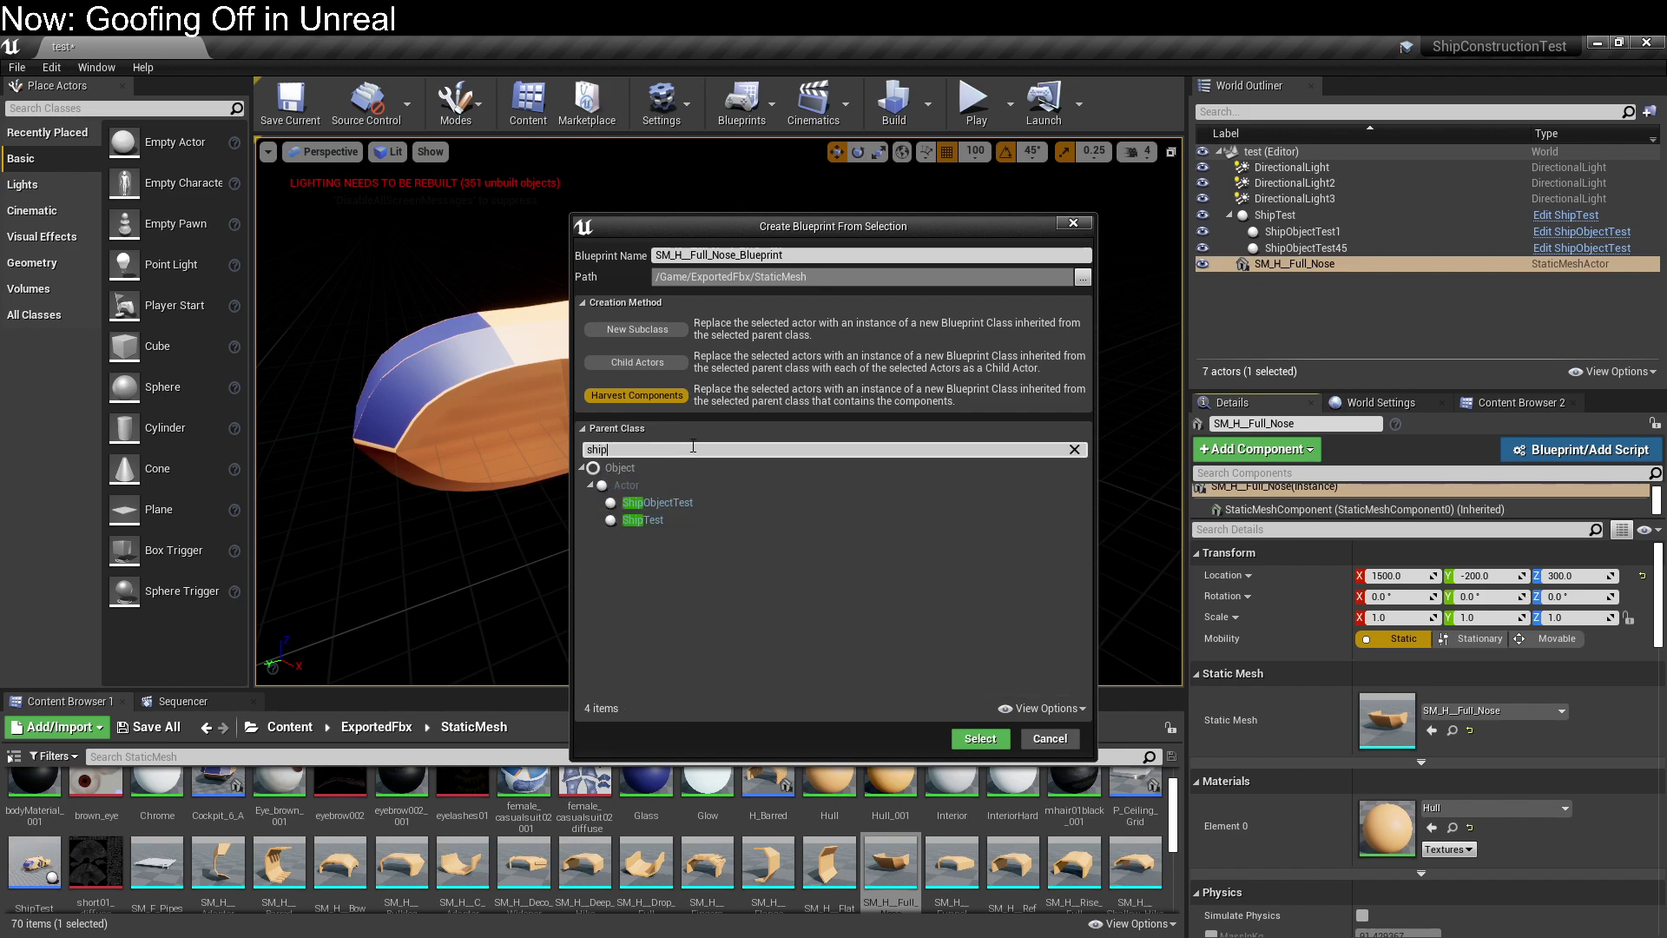
{"action": "left_click", "coordinate": [674, 502]}
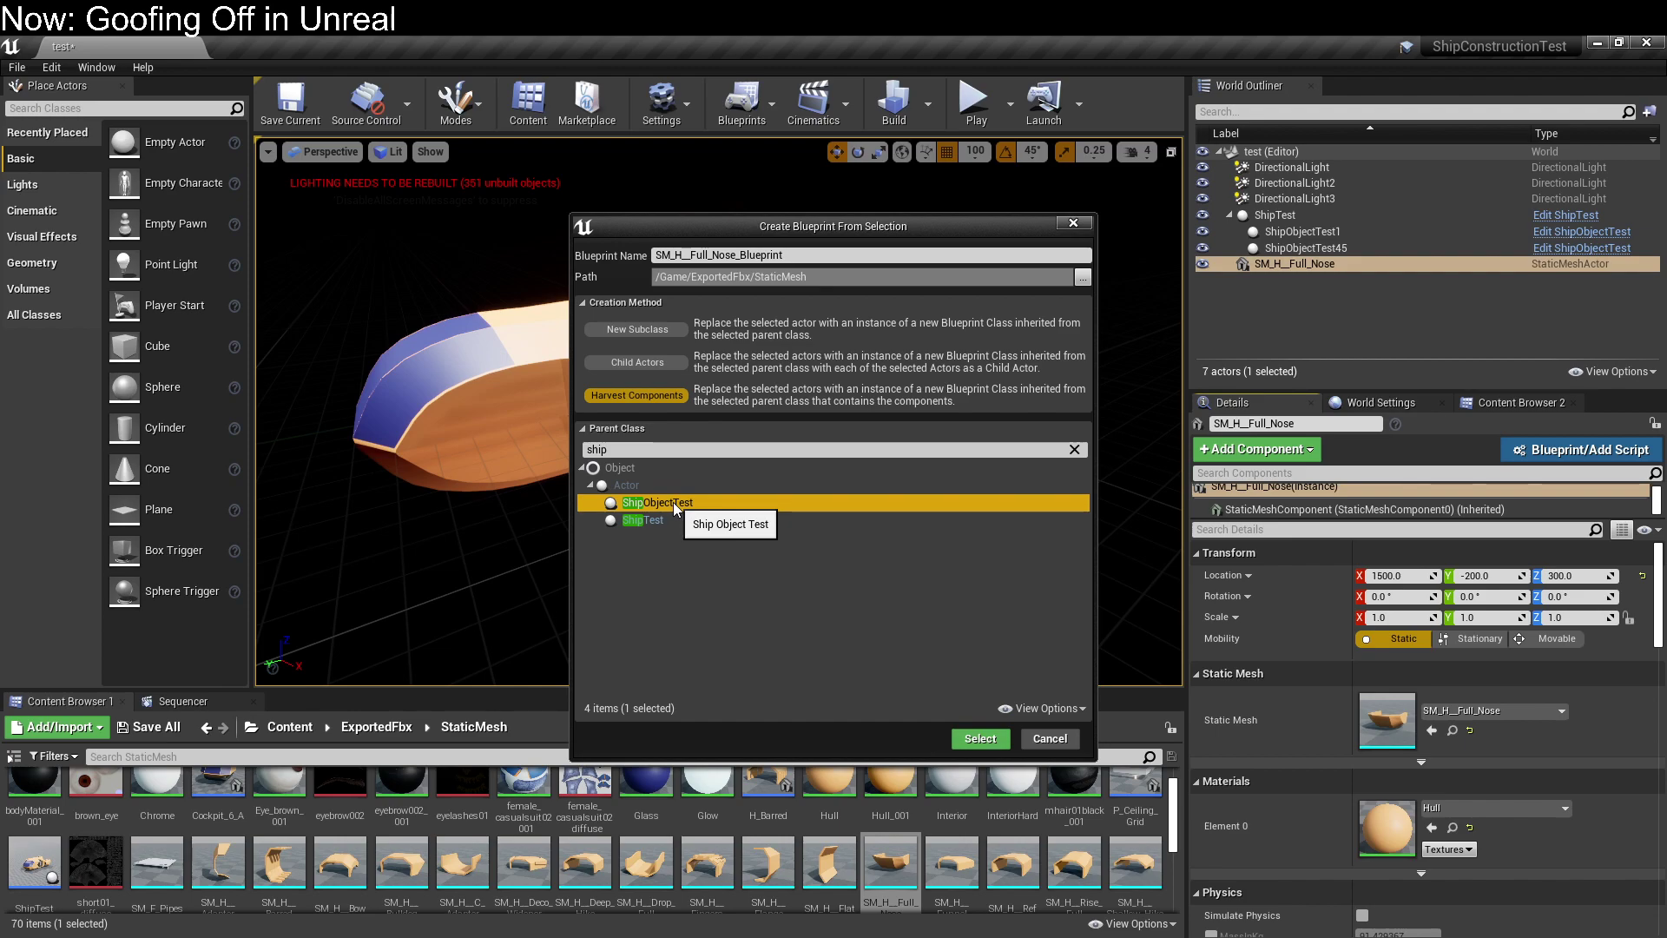
{"action": "left_click", "coordinate": [980, 739]}
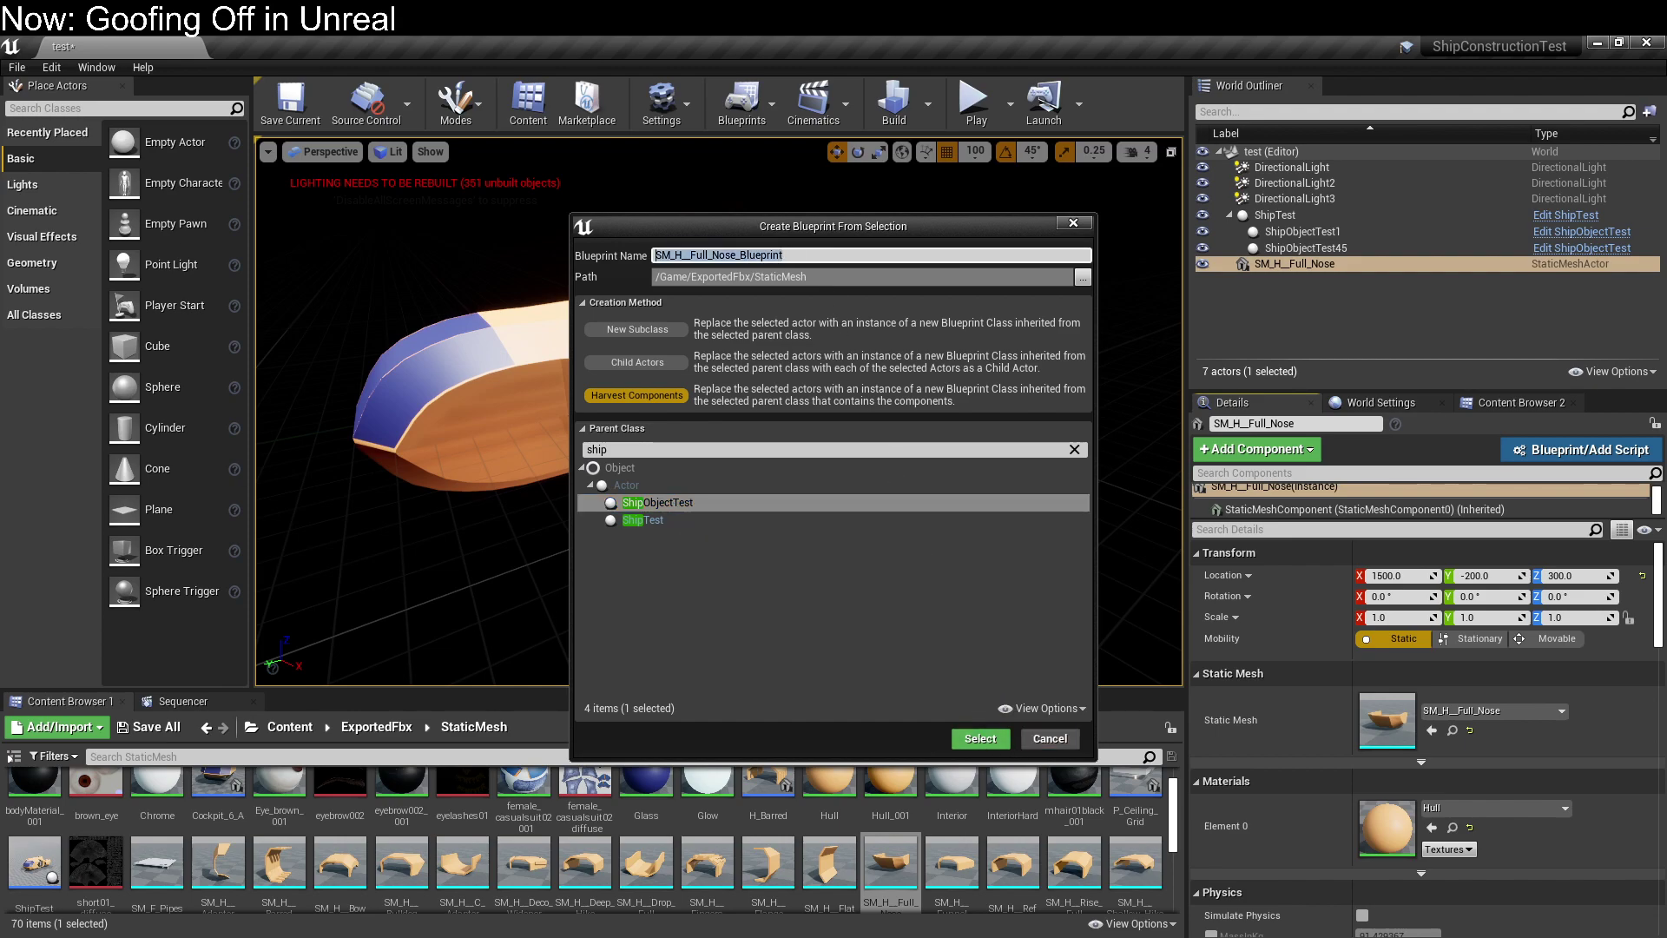
{"action": "type", "text": "ShipObjectNose"}
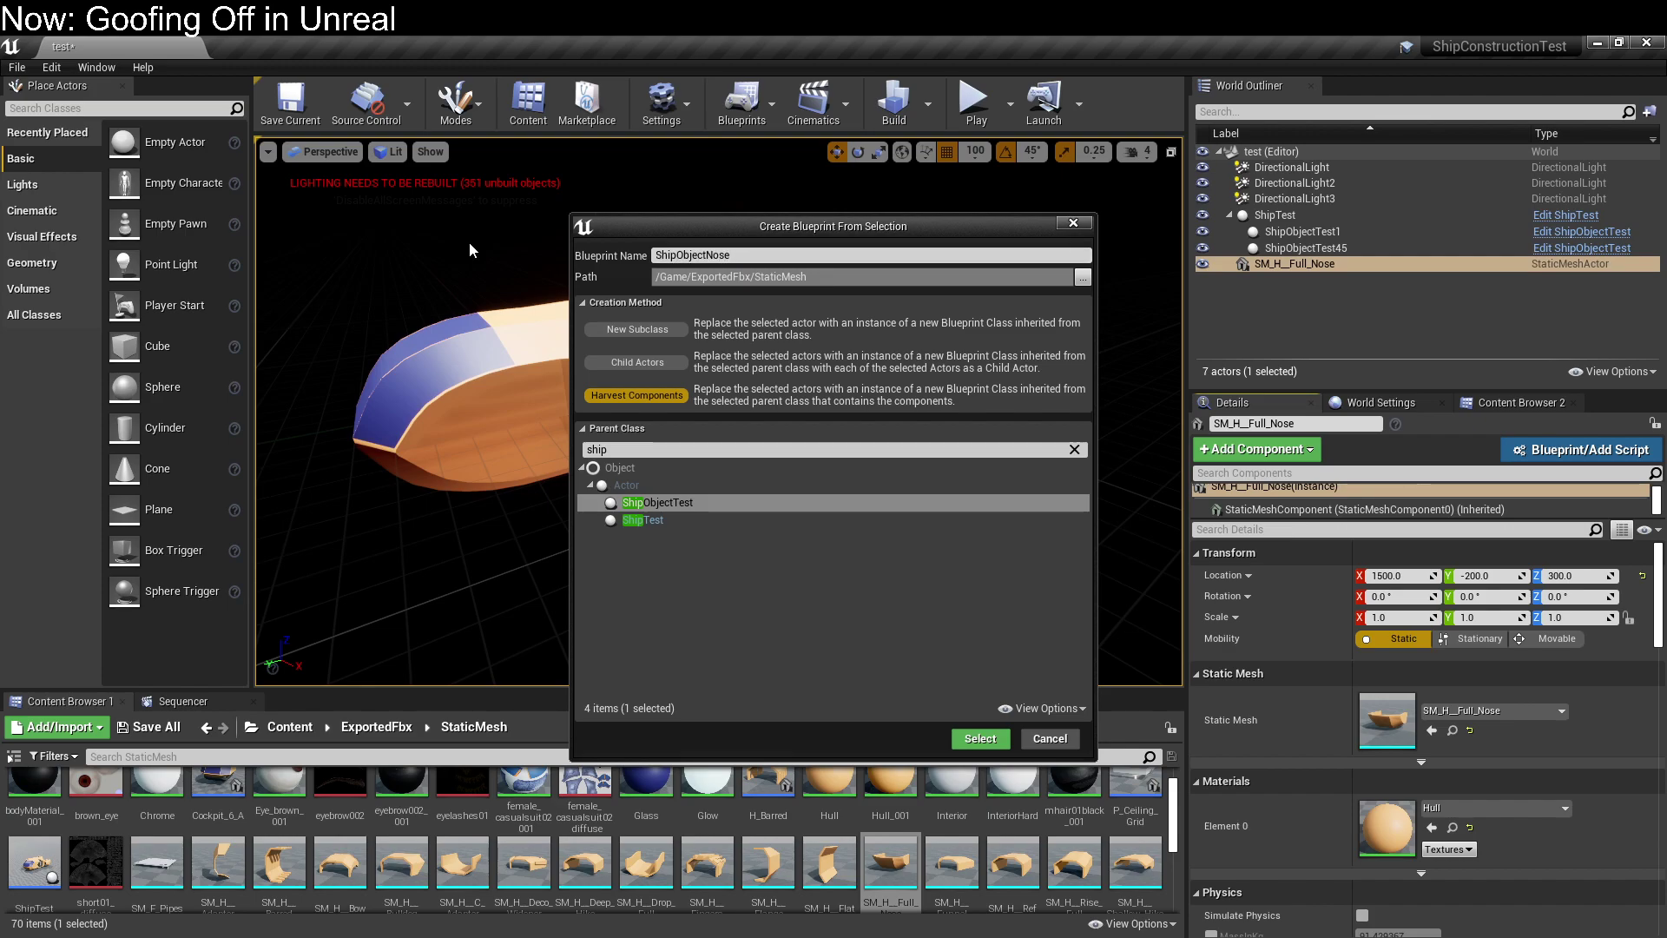
{"action": "left_click", "coordinate": [980, 739]}
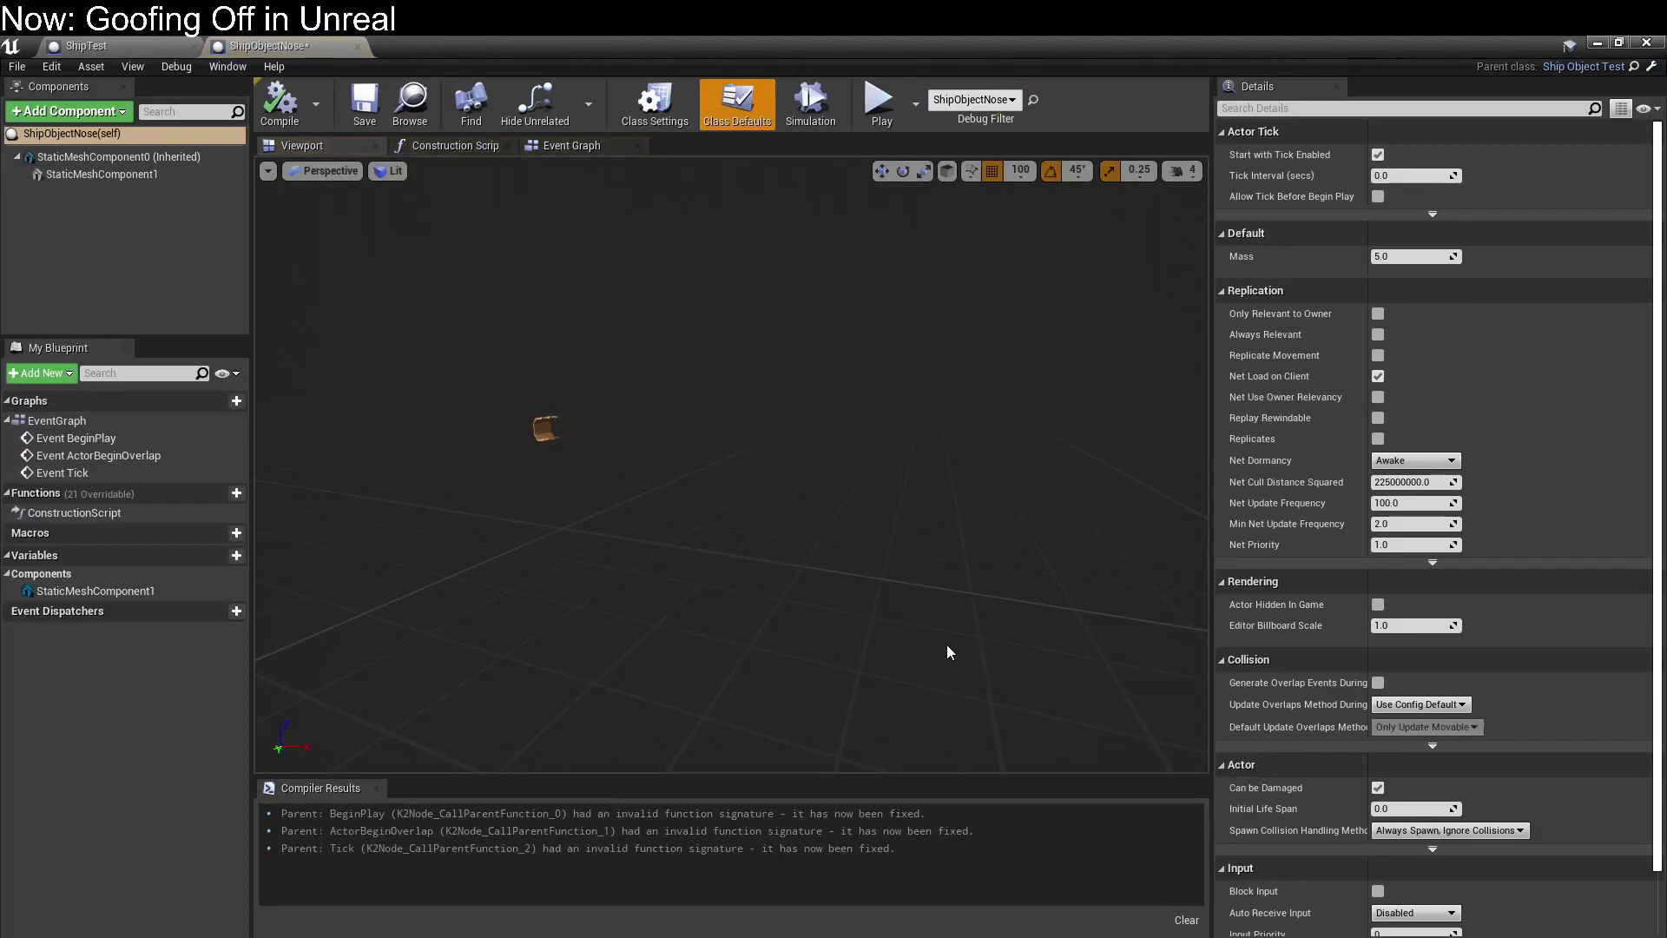
Inspect the properties of ShipObjectNose's StaticMeshComponent1 and of its inherited StaticMeshComponent0.
{"action": "left_click", "coordinate": [554, 429]}
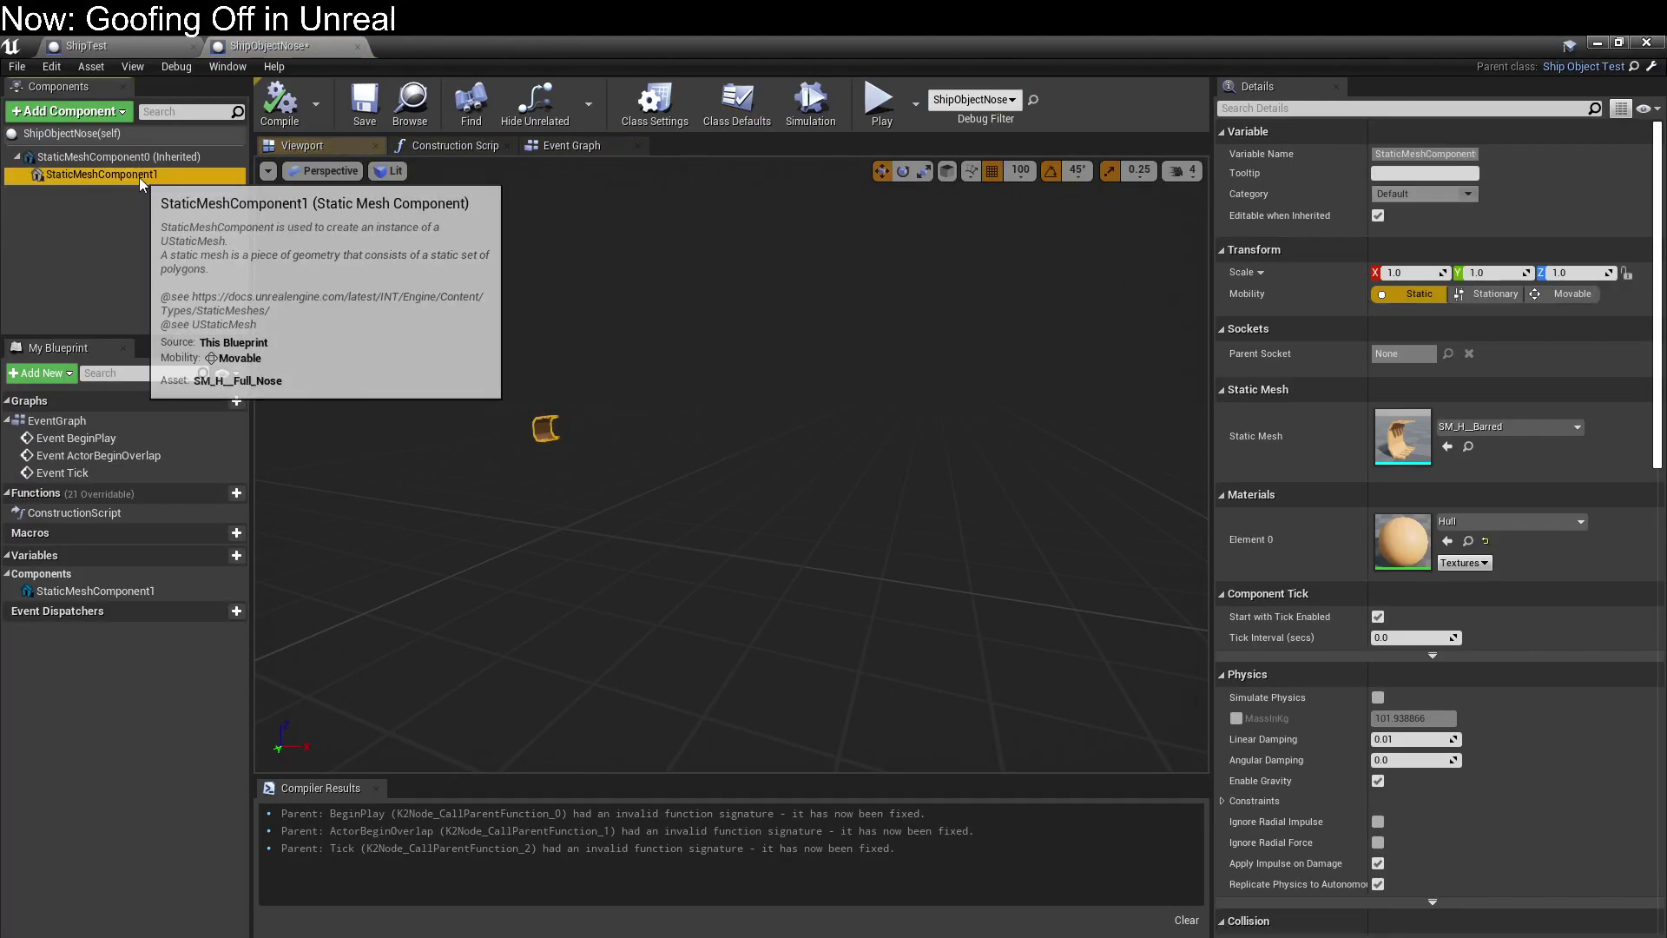
{"action": "left_click", "coordinate": [139, 176]}
{"action": "scroll", "coordinate": [293, 354], "scroll_direction": "up", "scroll_amount": 2}
{"action": "left_click", "coordinate": [150, 175]}
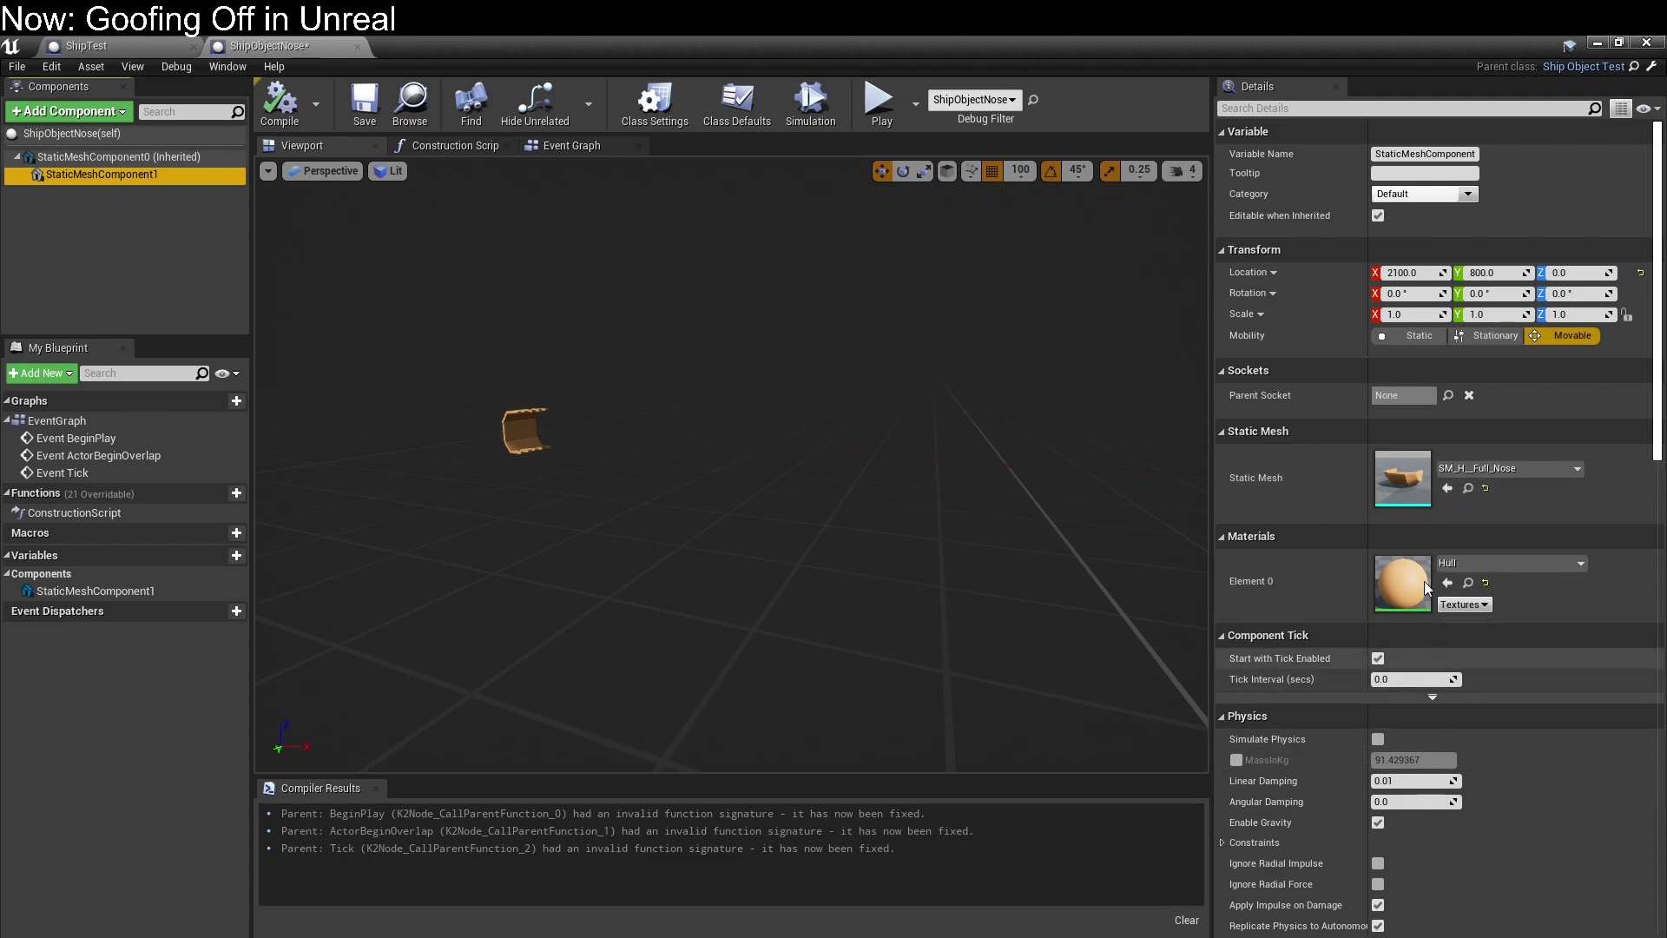
{"action": "scroll", "coordinate": [1396, 498], "scroll_direction": "down", "scroll_amount": 5}
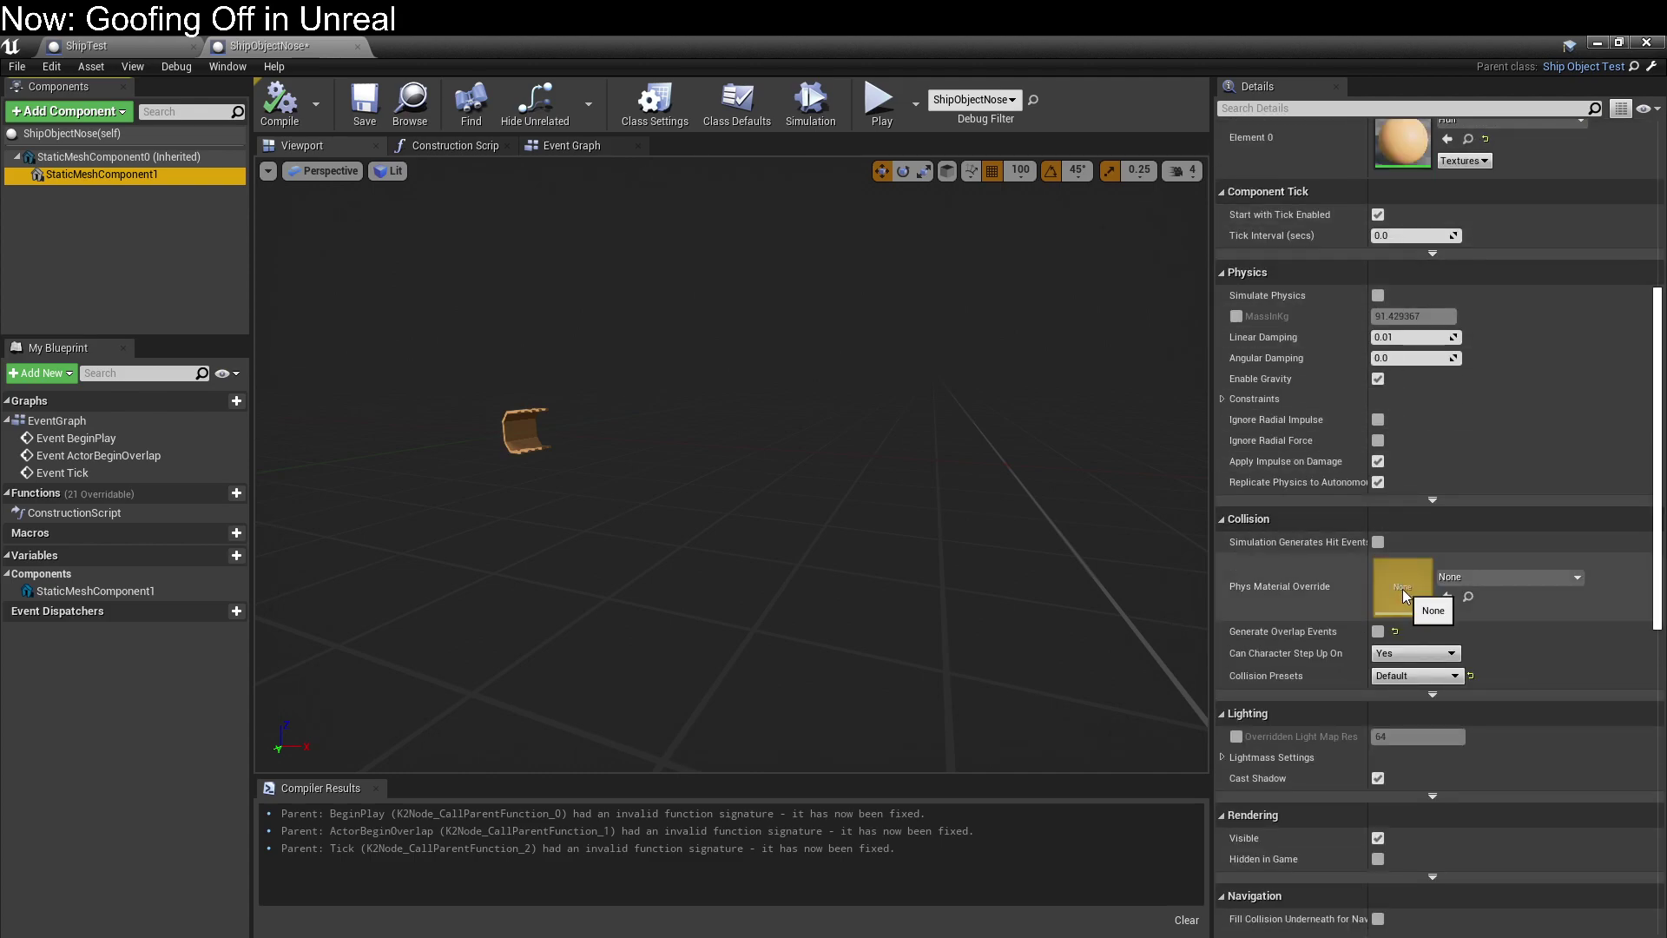
{"action": "scroll", "coordinate": [1403, 589], "scroll_direction": "up", "scroll_amount": 5}
{"action": "left_click", "coordinate": [178, 160]}
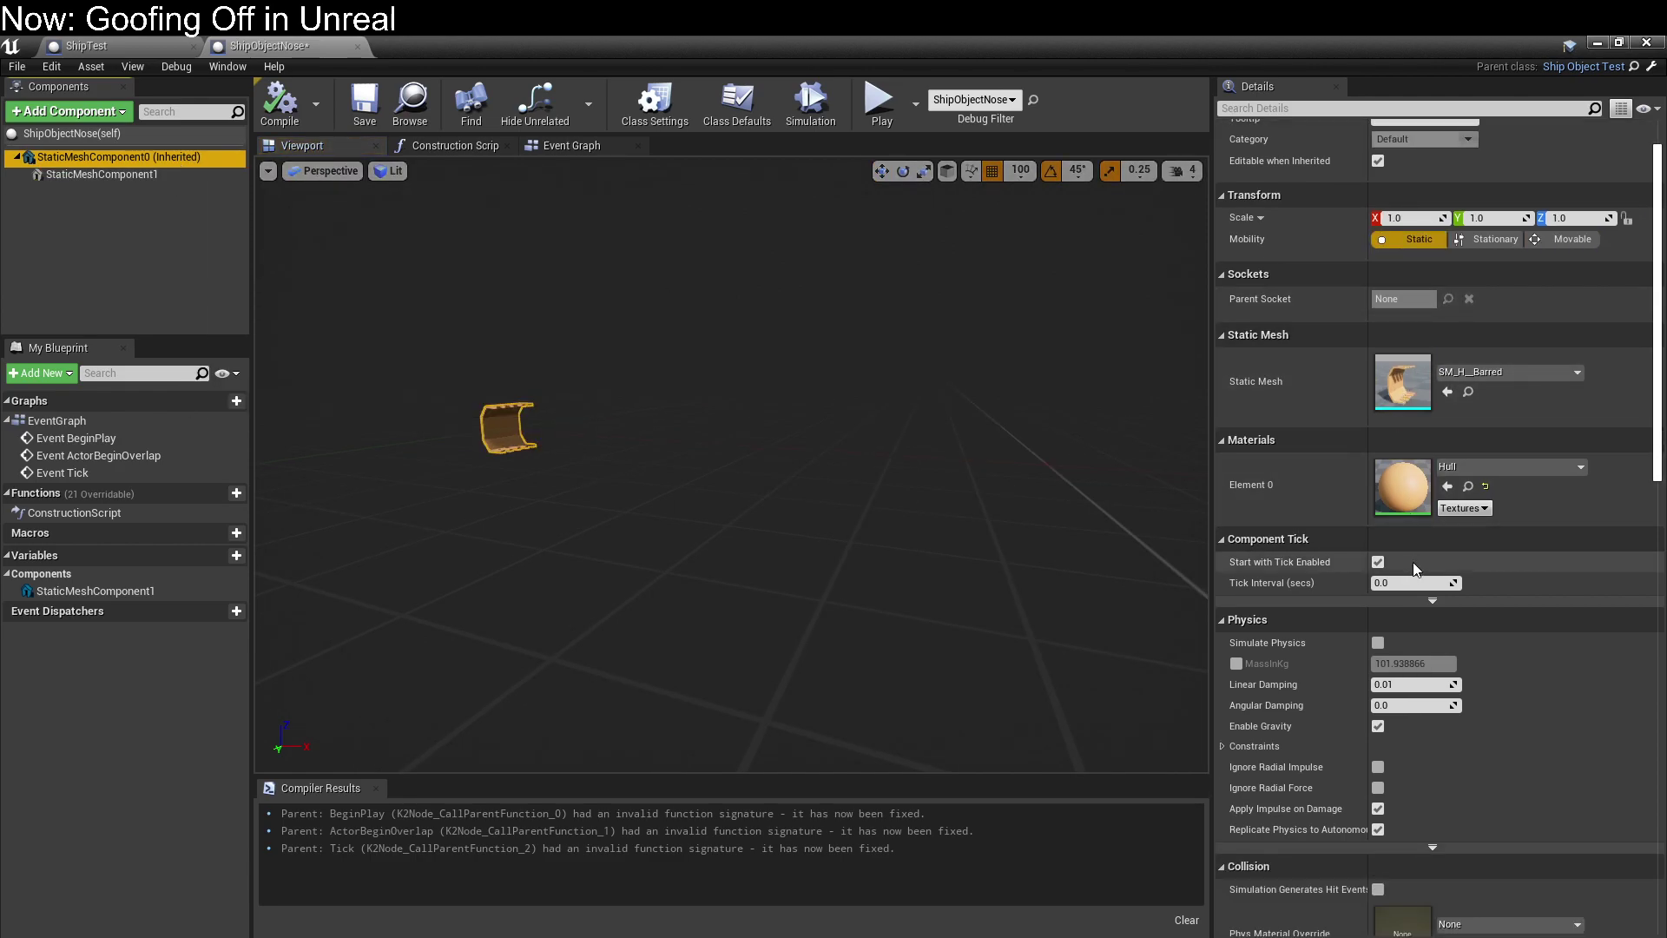
{"action": "scroll", "coordinate": [1405, 588], "scroll_direction": "down", "scroll_amount": 3}
{"action": "scroll", "coordinate": [1403, 592], "scroll_direction": "down", "scroll_amount": 4}
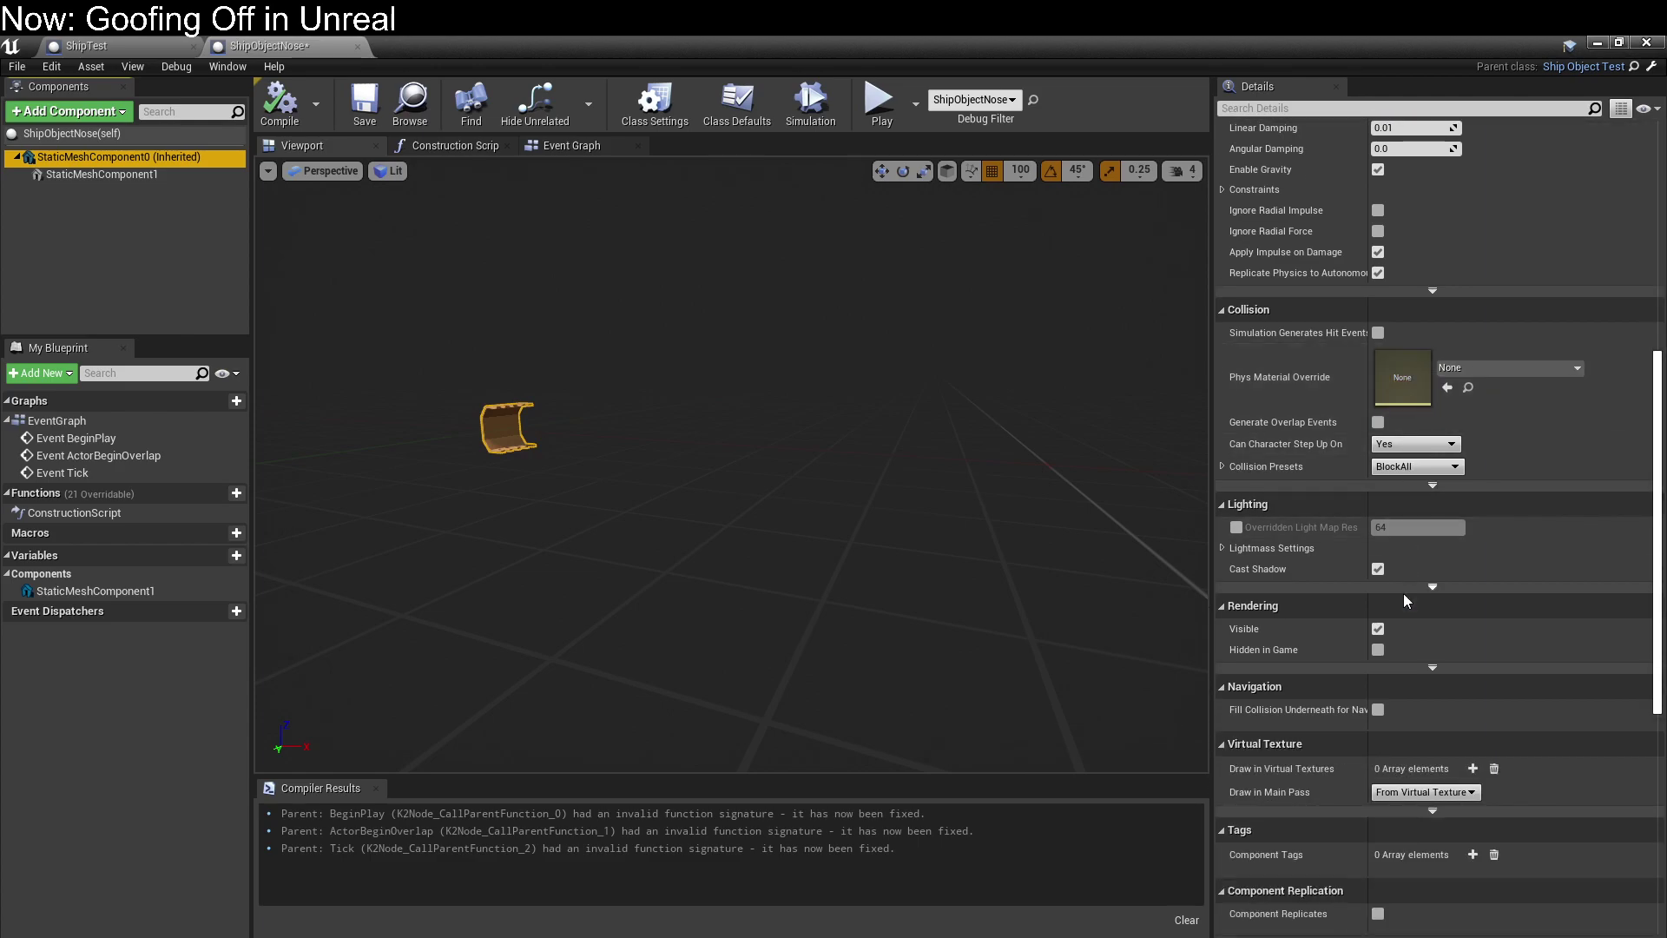
{"action": "double_click", "coordinate": [11, 561]}
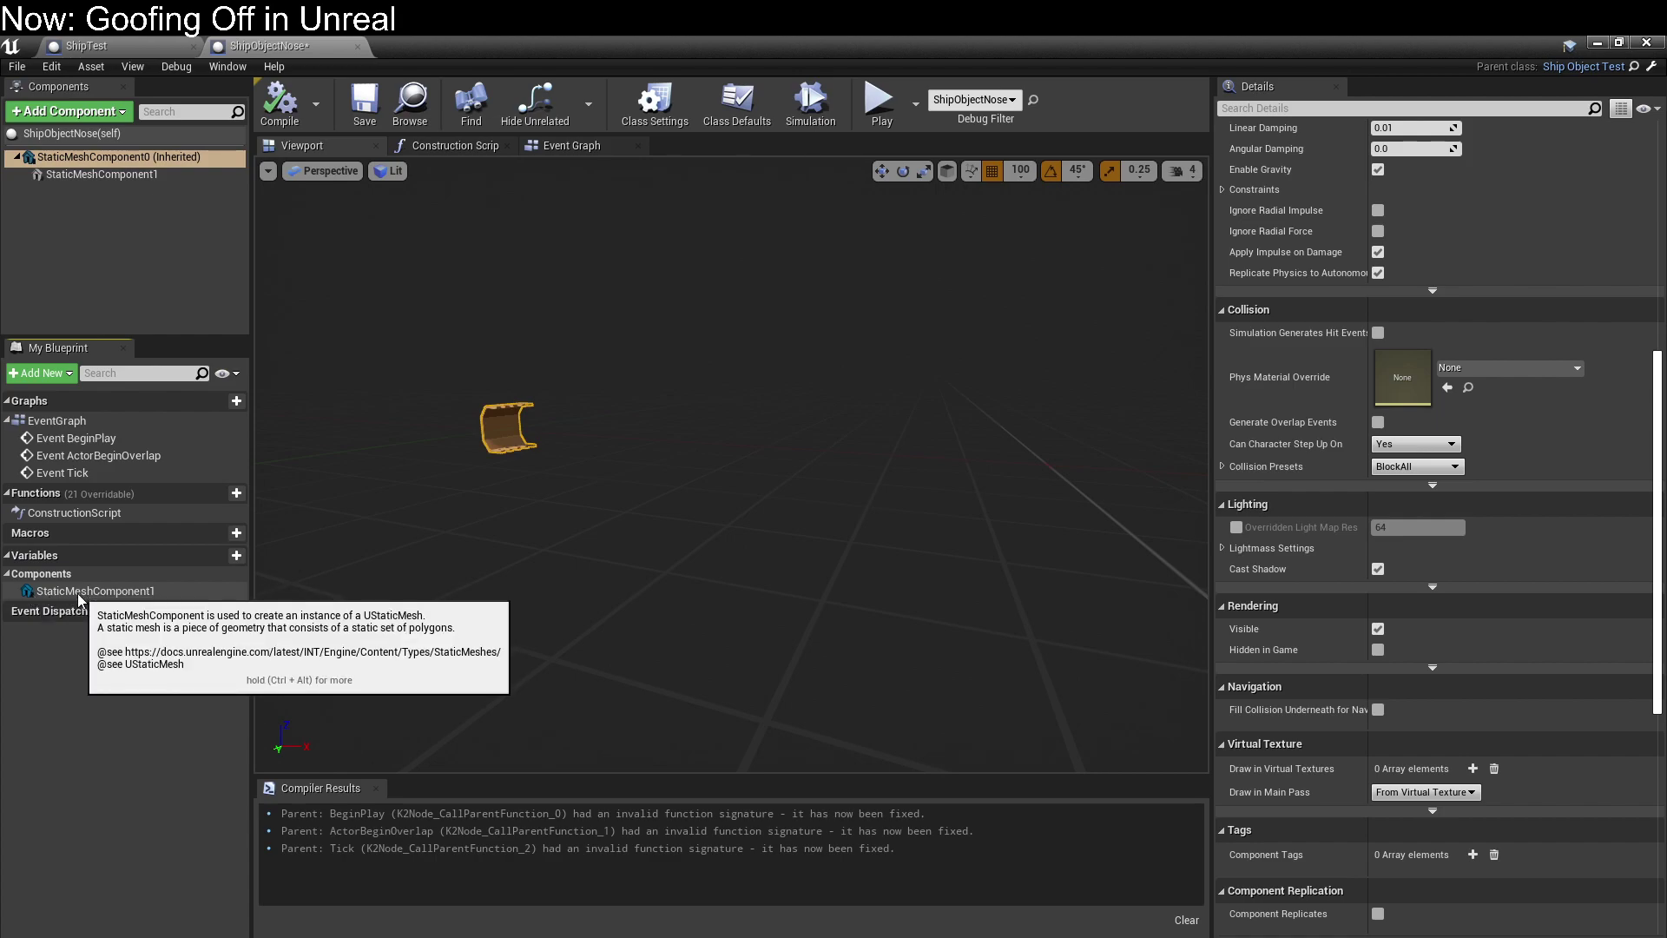
Set ShipObjectNose's default Mass to 7.0, then save and compile the blueprint.
{"action": "left_click", "coordinate": [110, 135]}
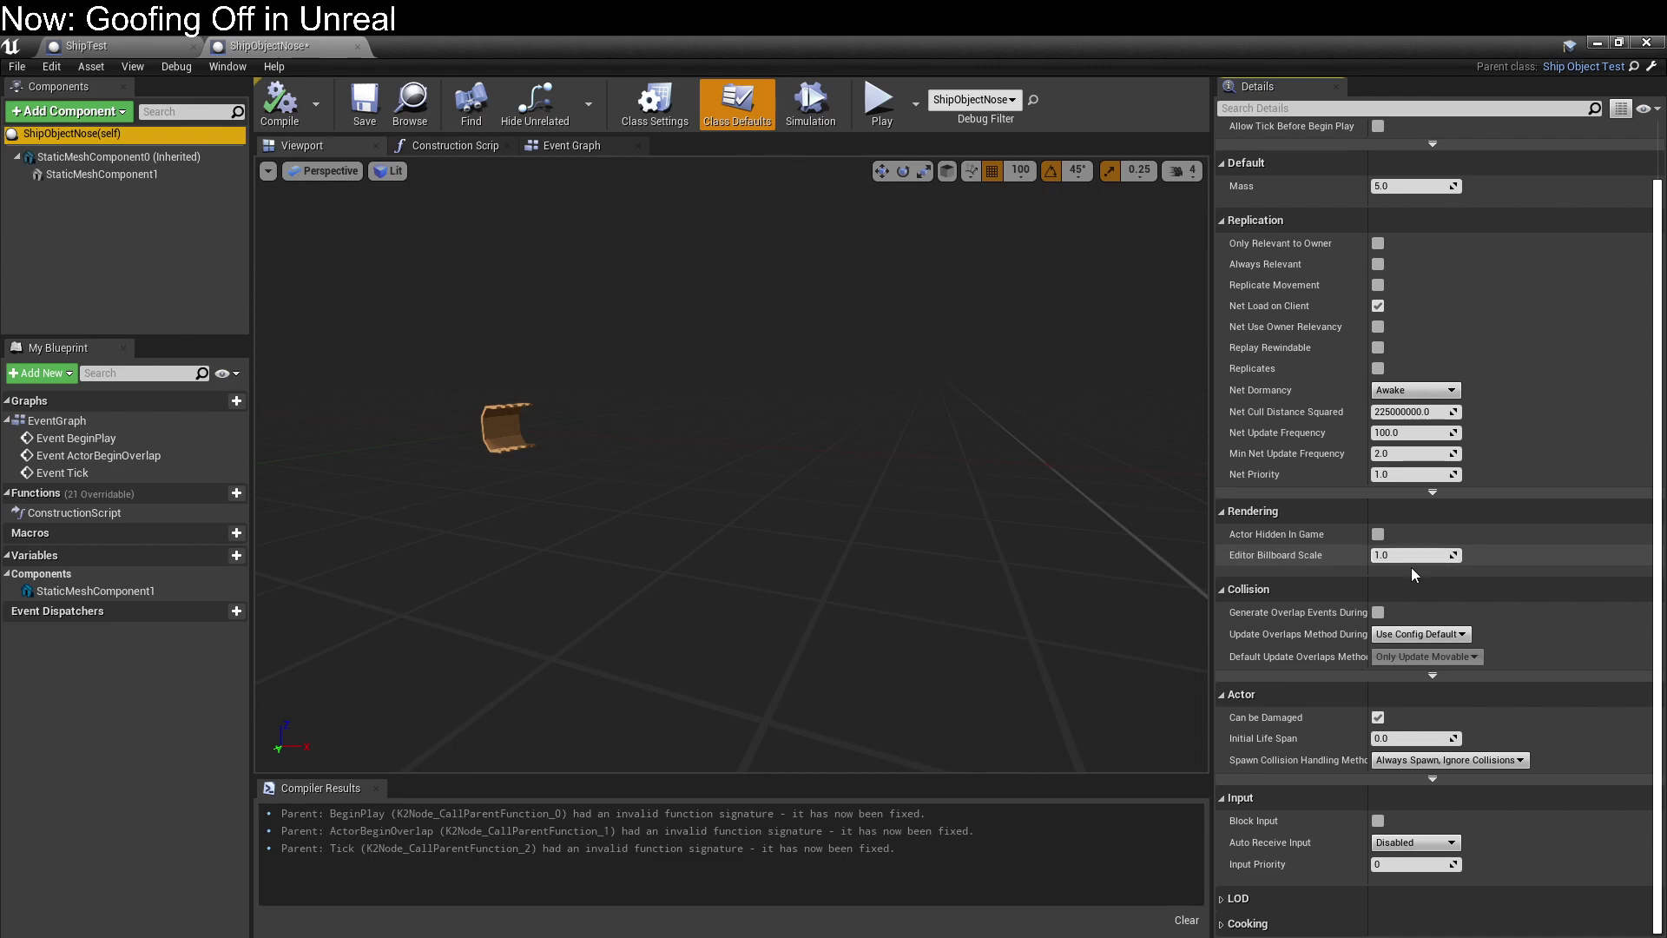
{"action": "scroll", "coordinate": [1410, 567], "scroll_direction": "up", "scroll_amount": 2}
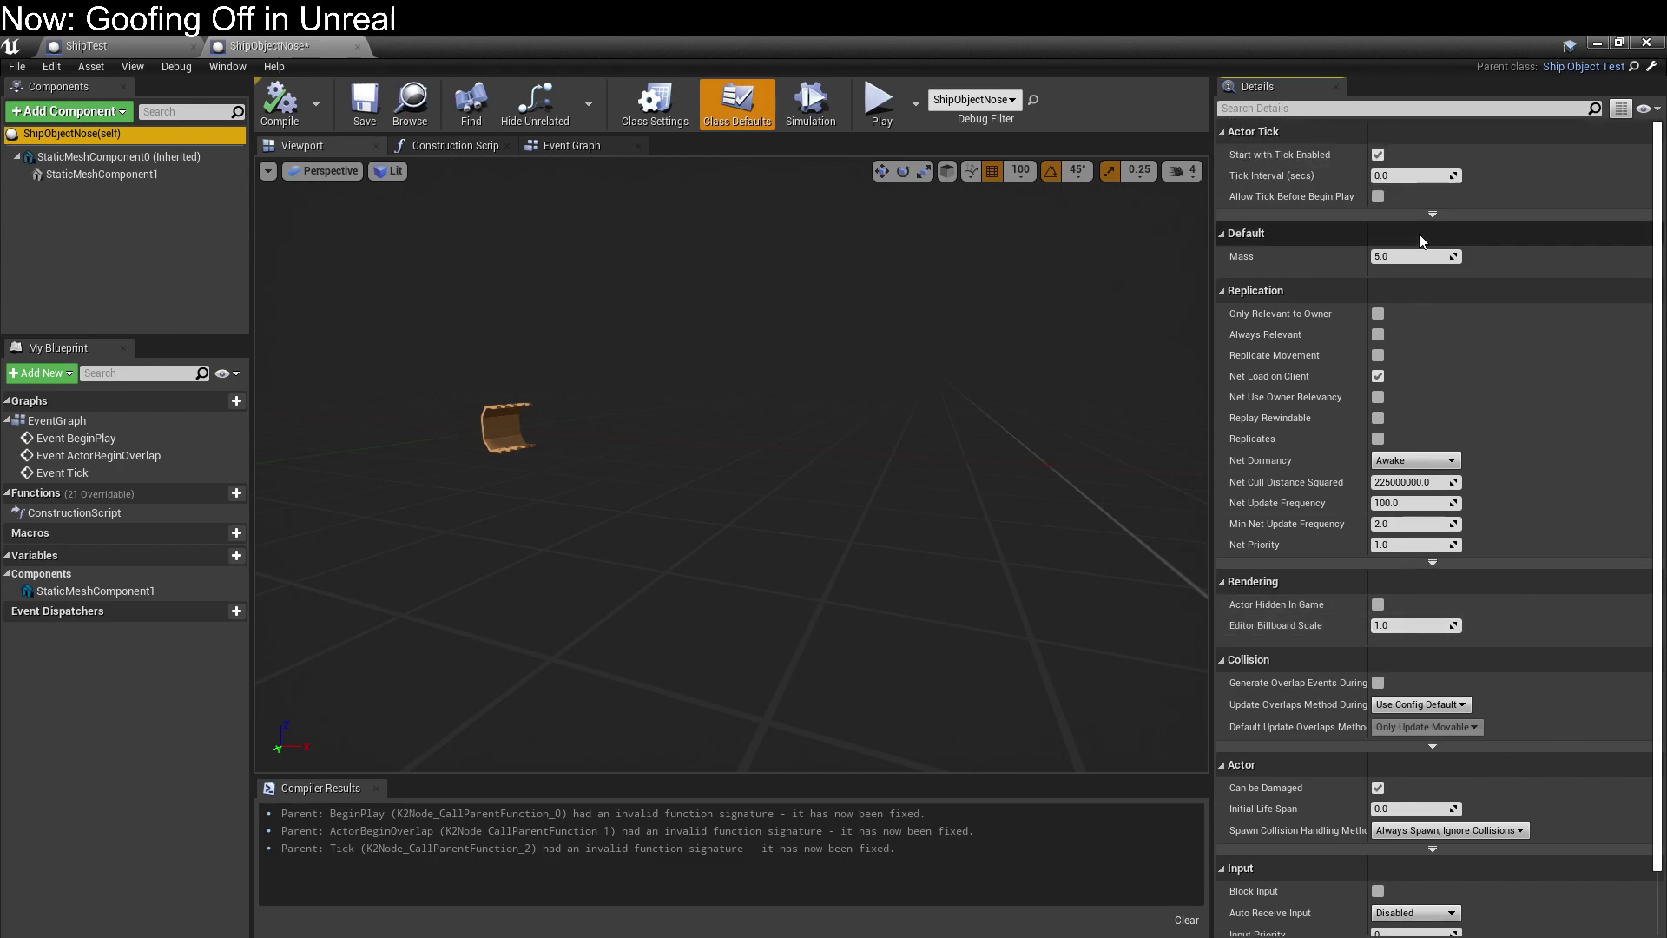
{"action": "type", "text": "7"}
{"action": "key", "text": "Return"}
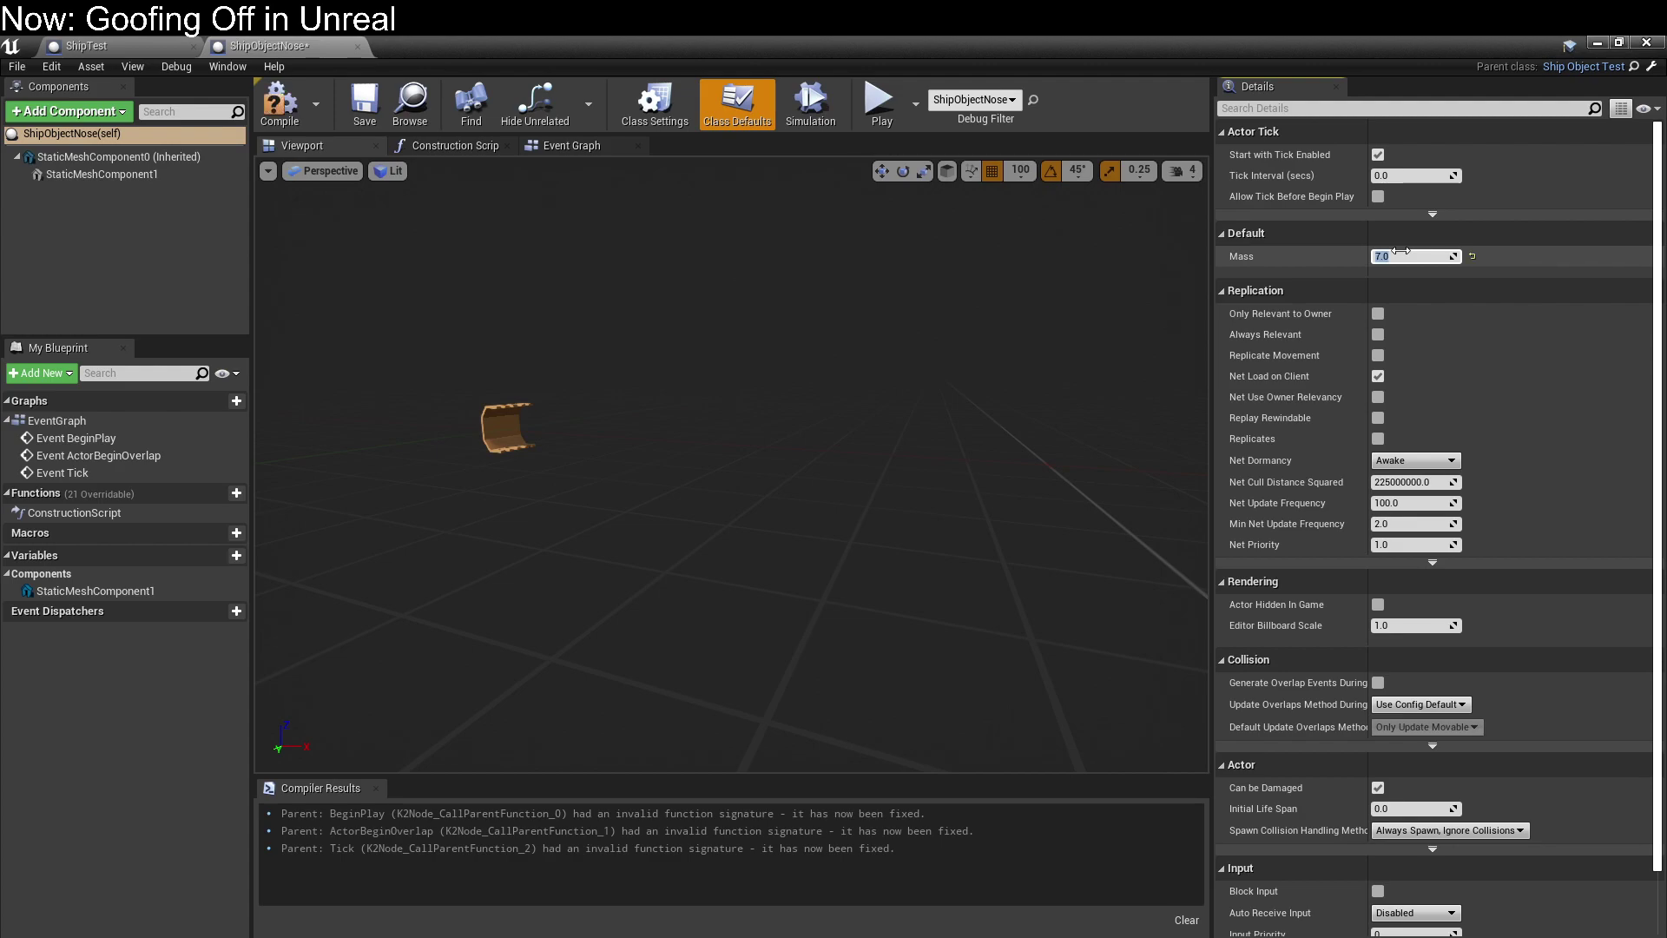
{"action": "left_click", "coordinate": [364, 102]}
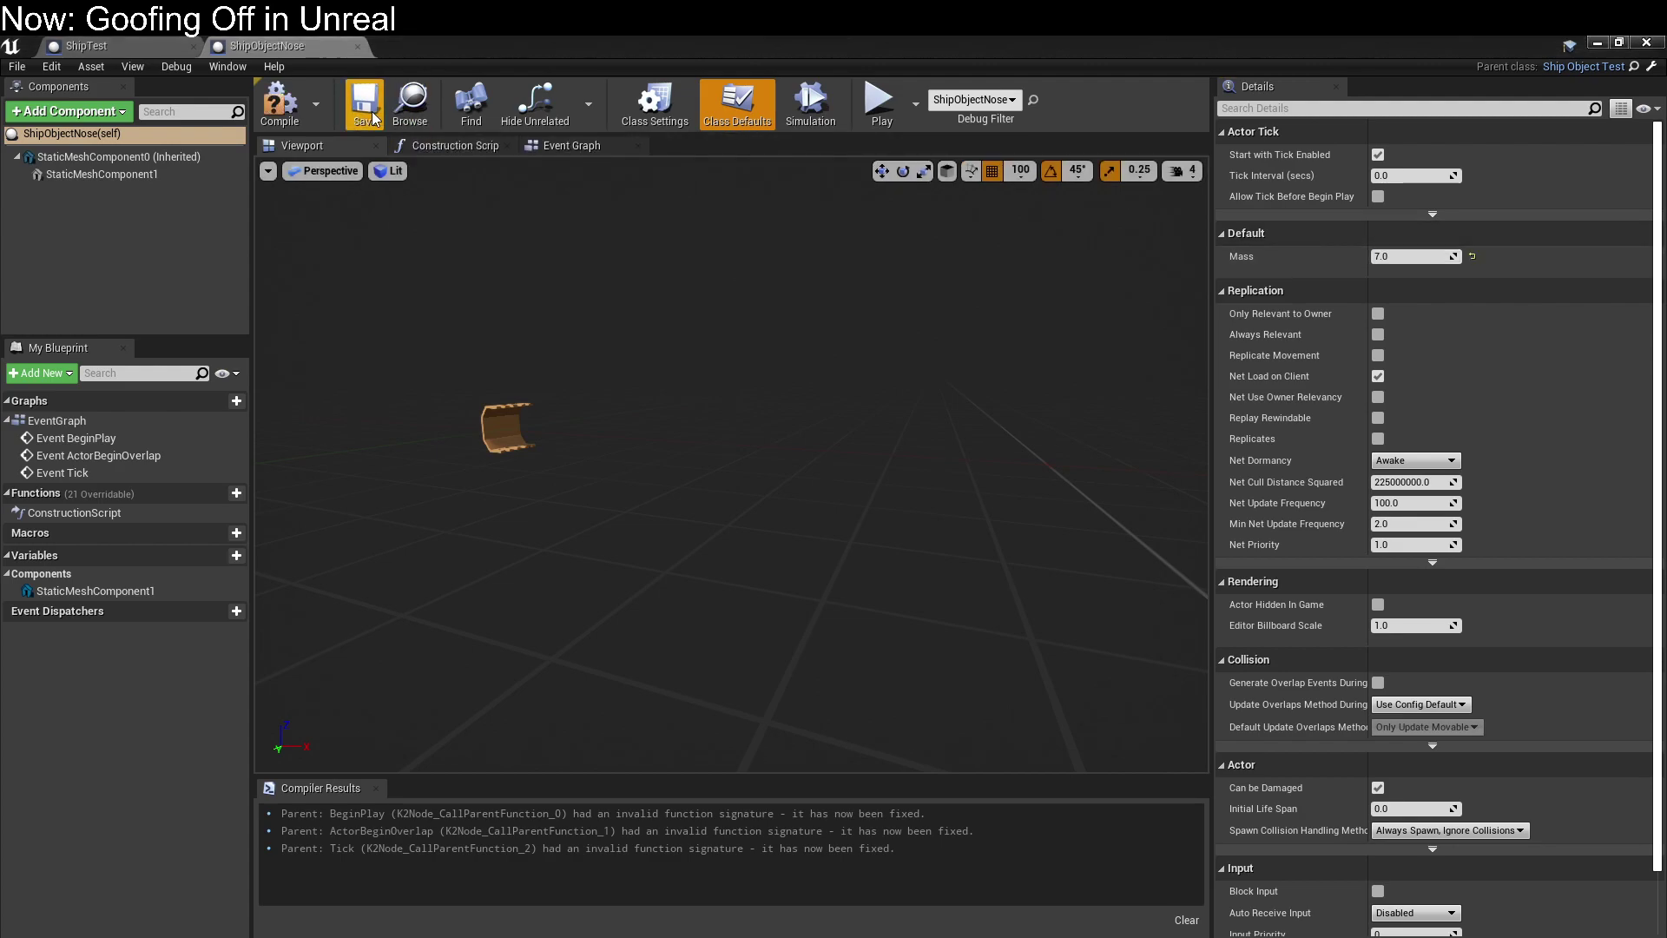
{"action": "left_click", "coordinate": [295, 116]}
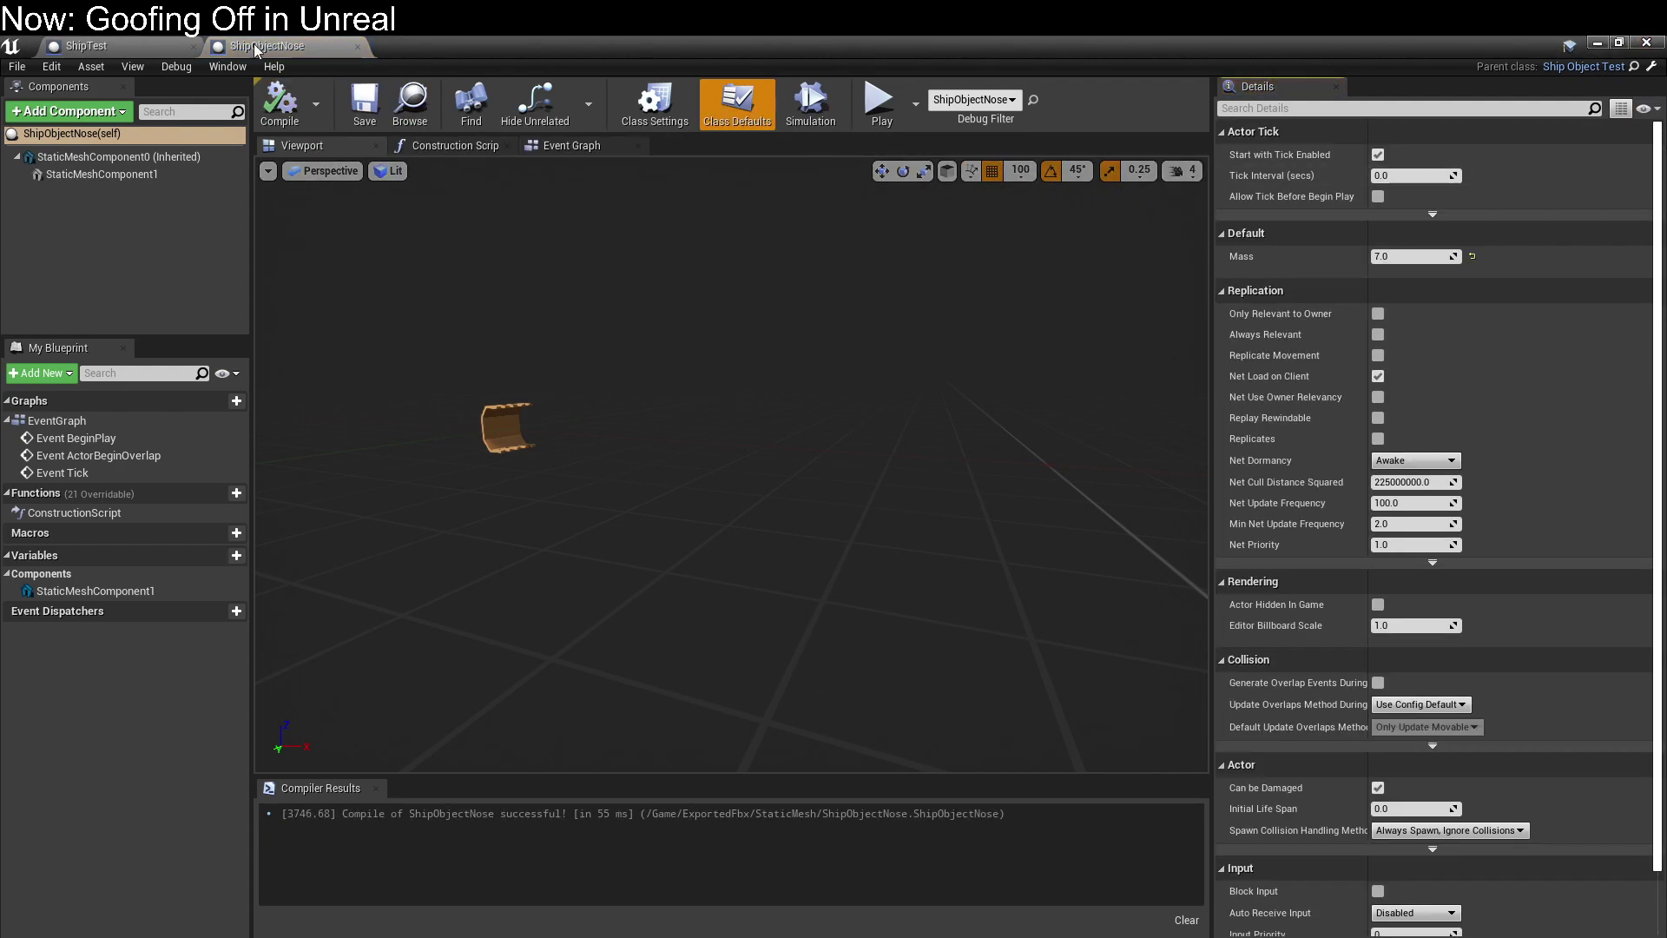
Return to the ShipTest blueprint's viewport, select the lower nose mesh and search the project content for "ship".
{"action": "left_click", "coordinate": [187, 48]}
{"action": "left_click", "coordinate": [297, 148]}
{"action": "right_click_drag", "start_coordinate": [700, 382], "coordinate": [820, 430]}
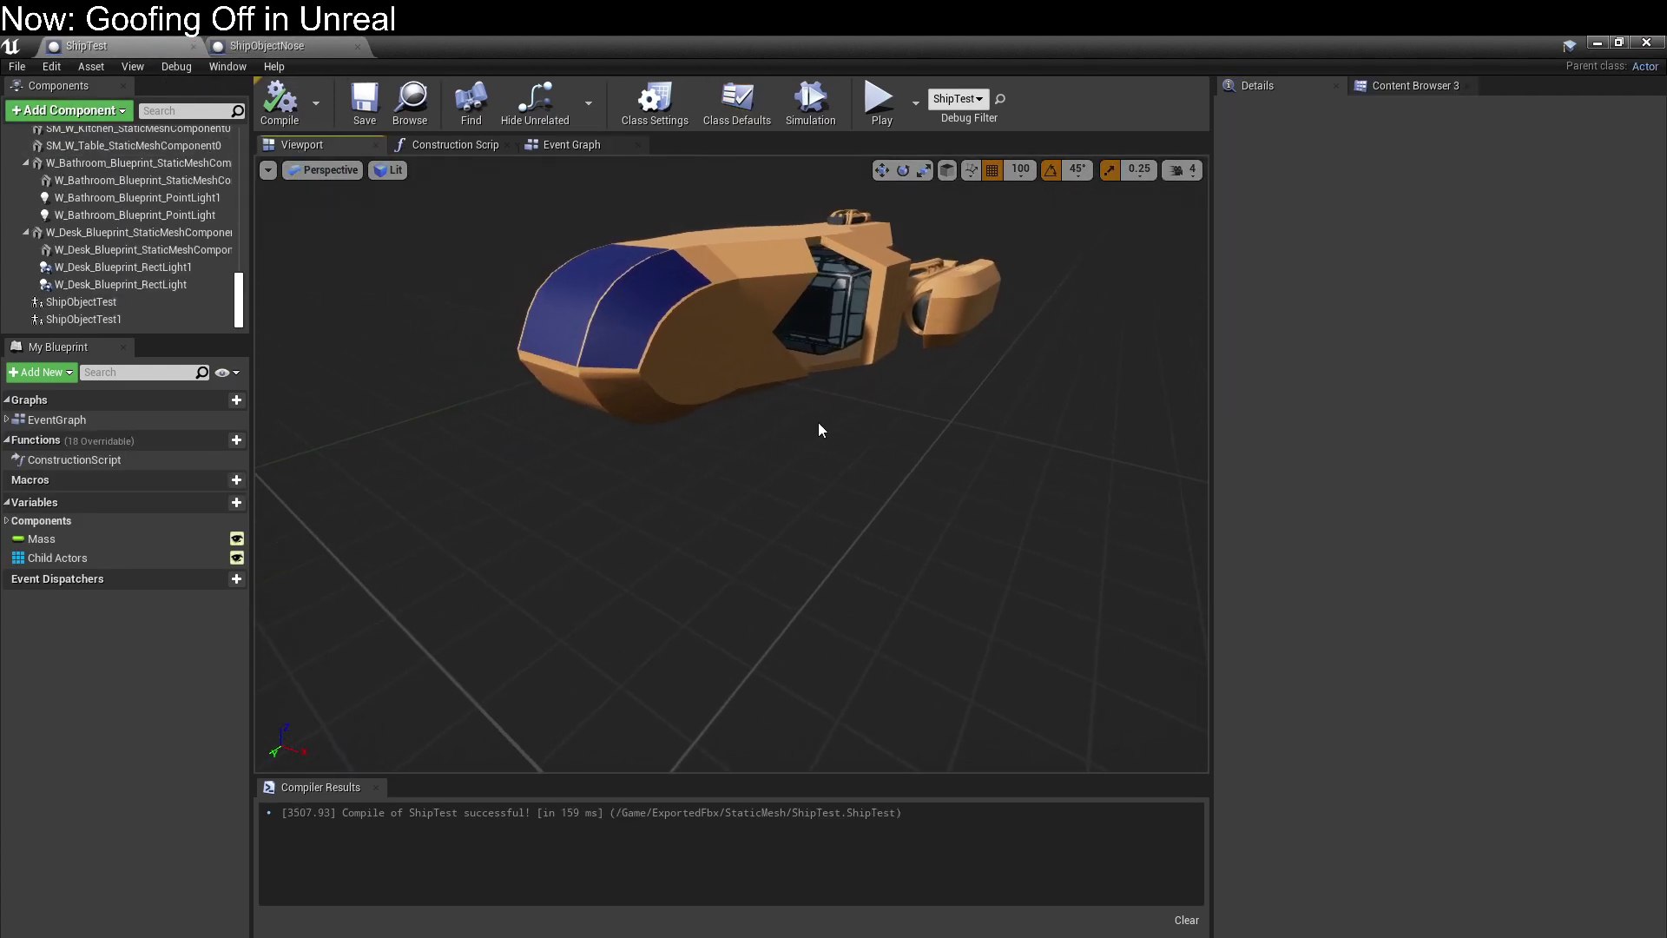
{"action": "scroll", "coordinate": [820, 430], "scroll_direction": "up", "scroll_amount": 3}
{"action": "left_click", "coordinate": [620, 374]}
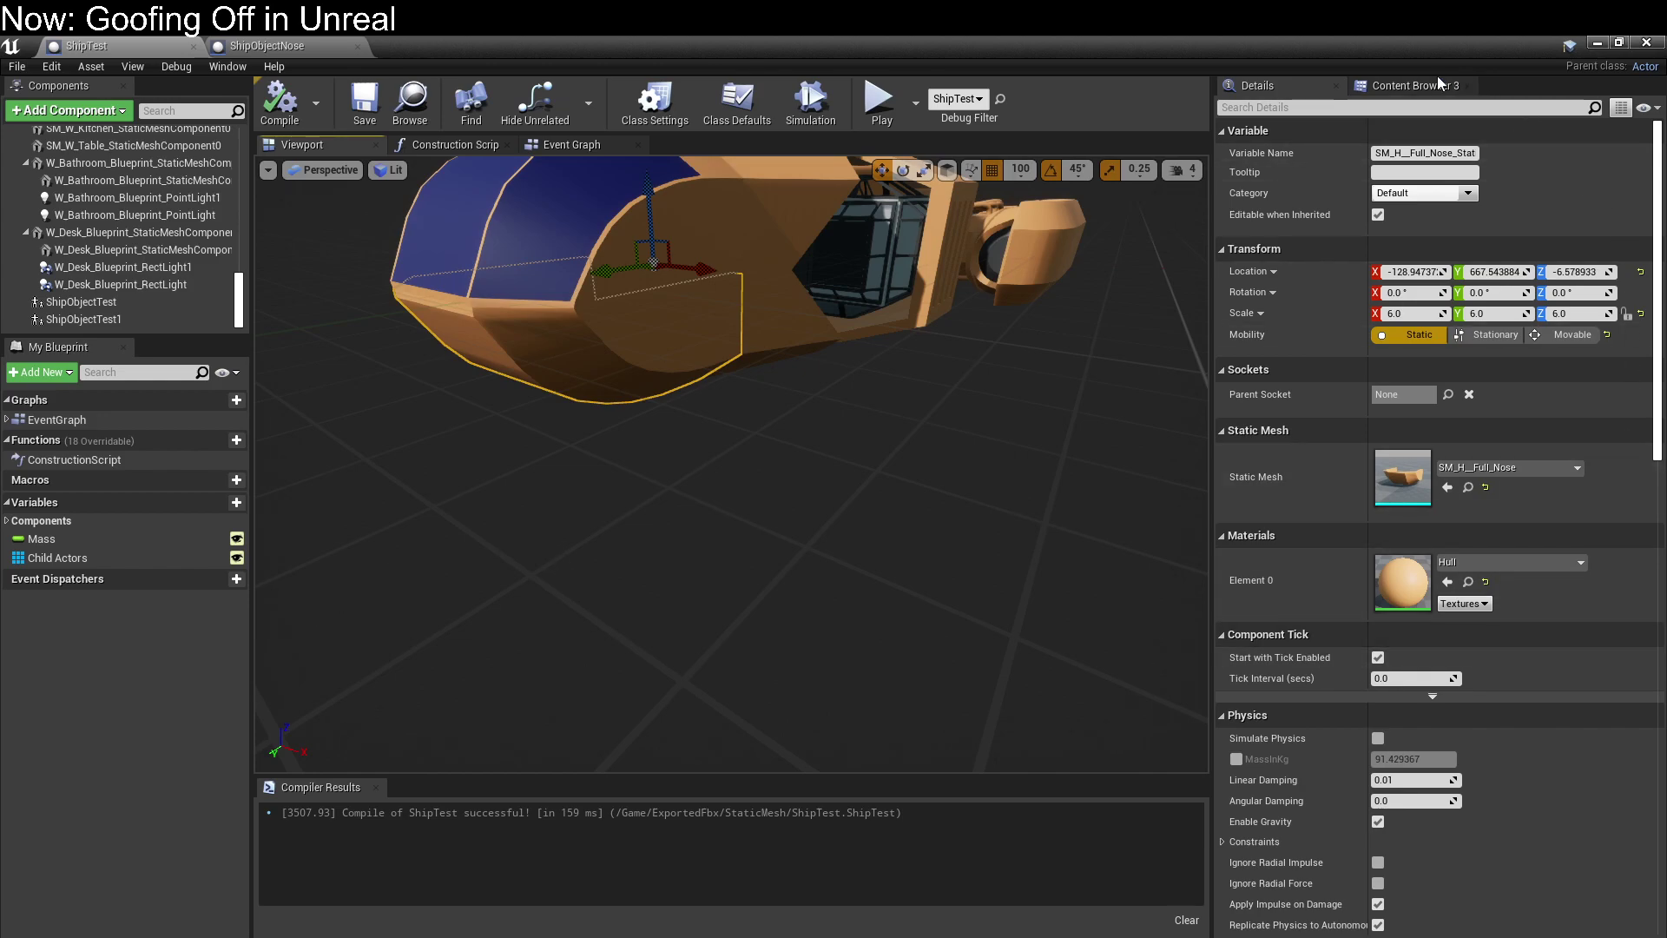
{"action": "left_click", "coordinate": [1413, 85]}
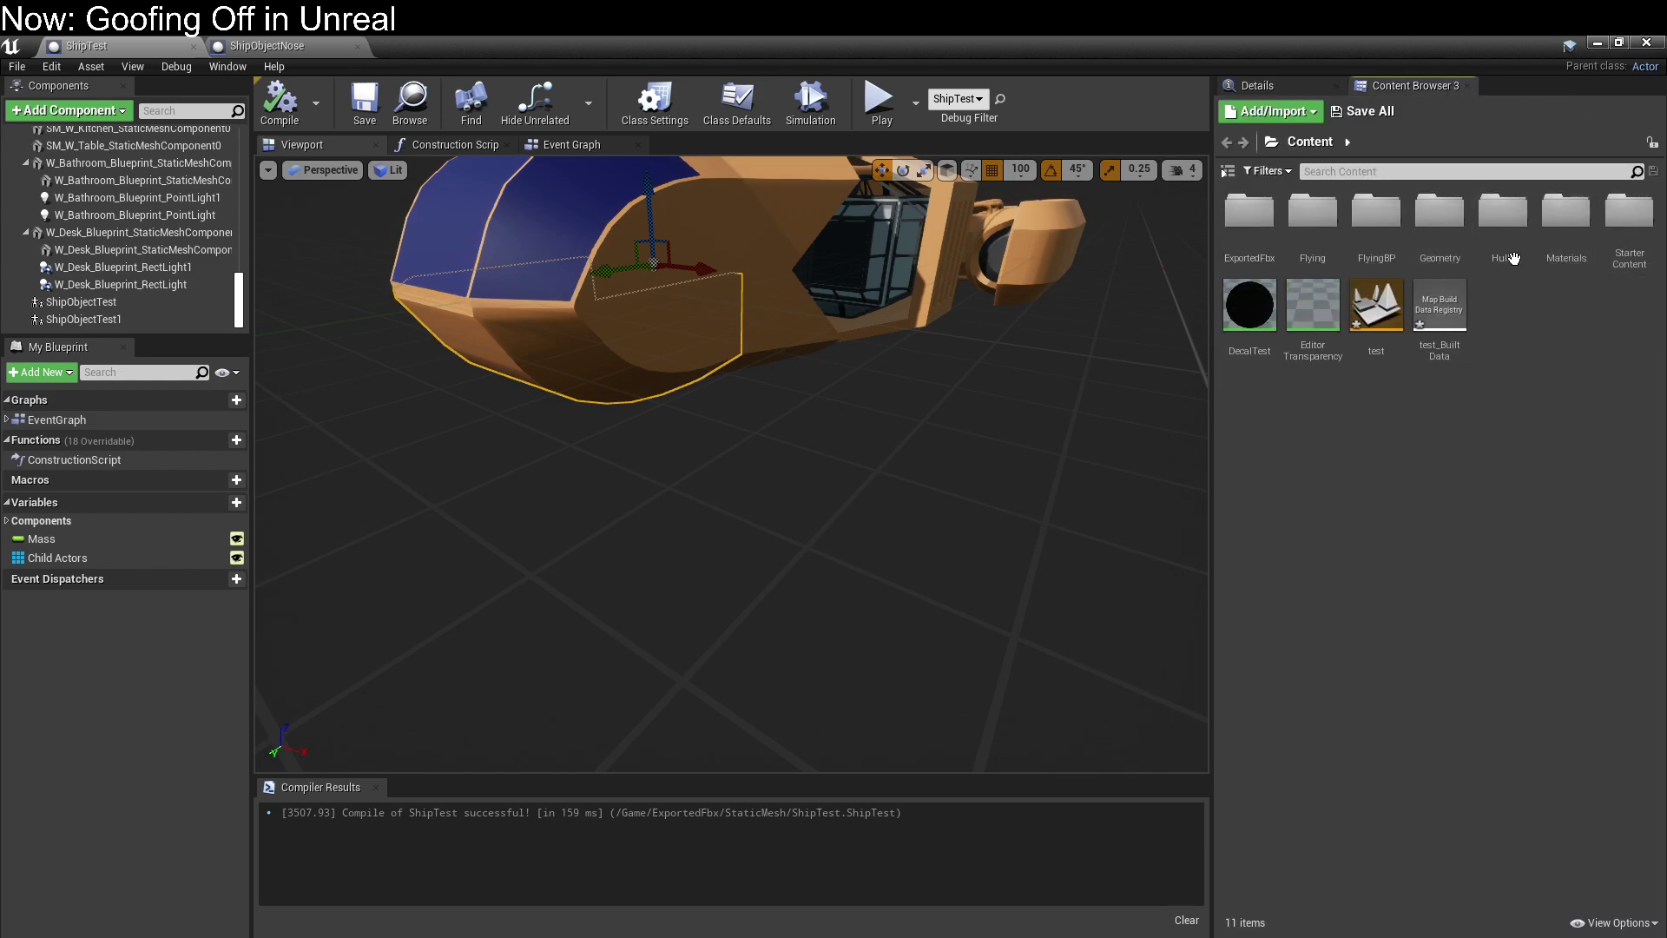
{"action": "left_click", "coordinate": [1450, 176]}
{"action": "type", "text": "shi"}
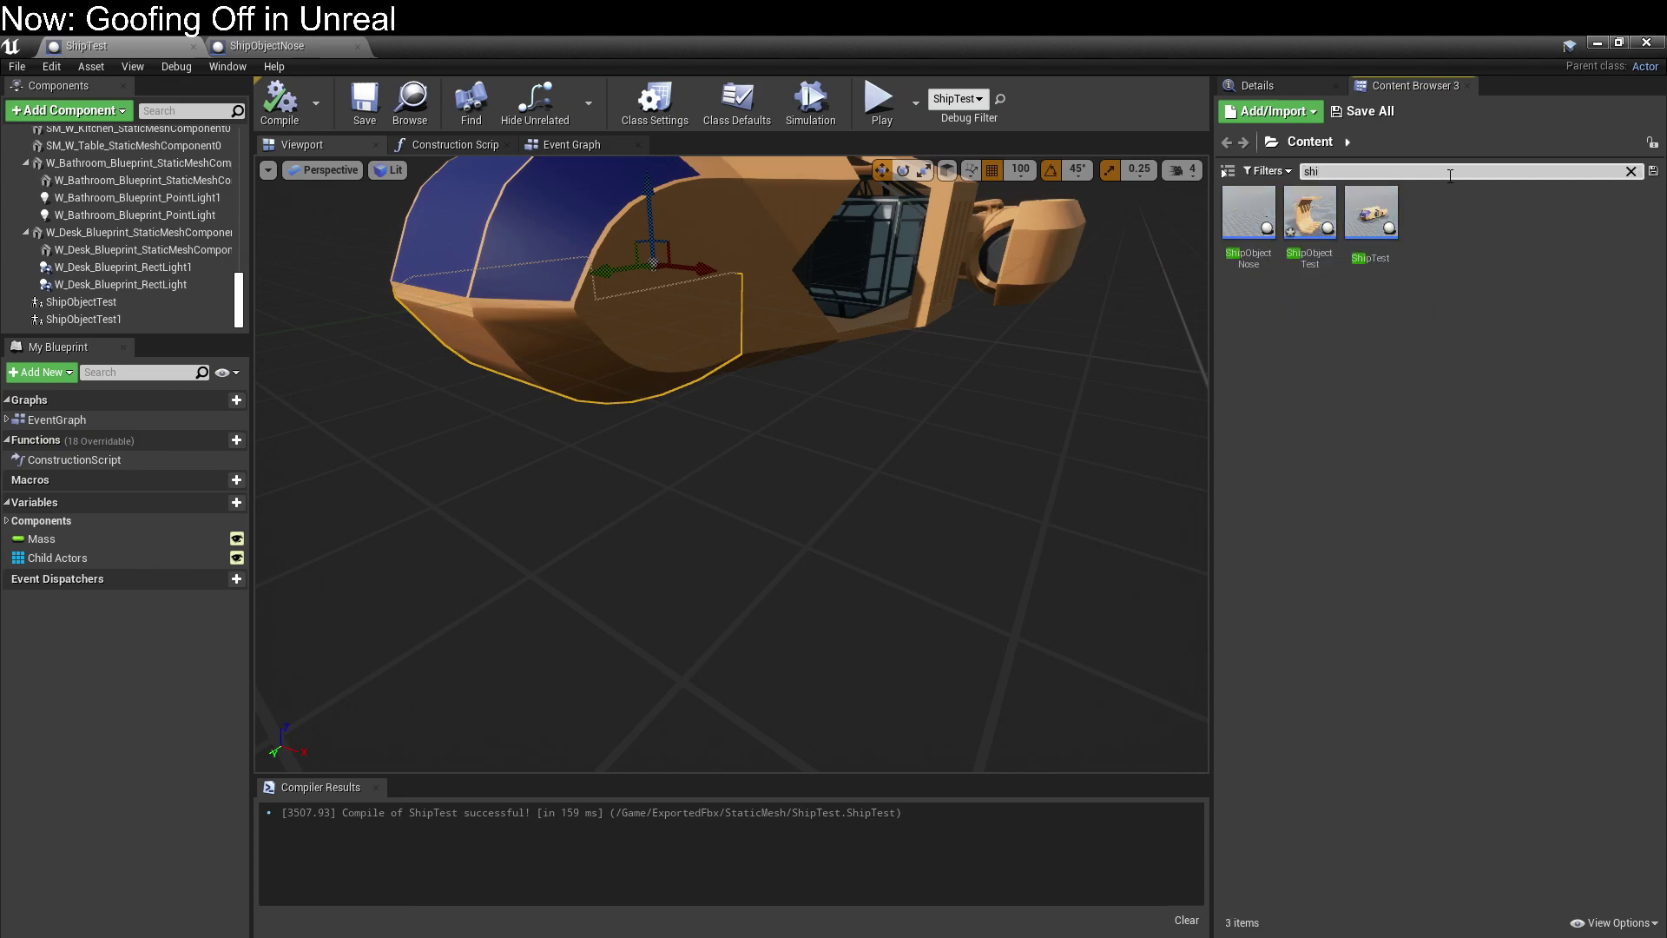
Add ShipObjectNose as a child of ShipTest's SM_H__Full_Nose component and remove it again.
{"action": "left_click_drag", "start_coordinate": [1249, 213], "coordinate": [856, 439]}
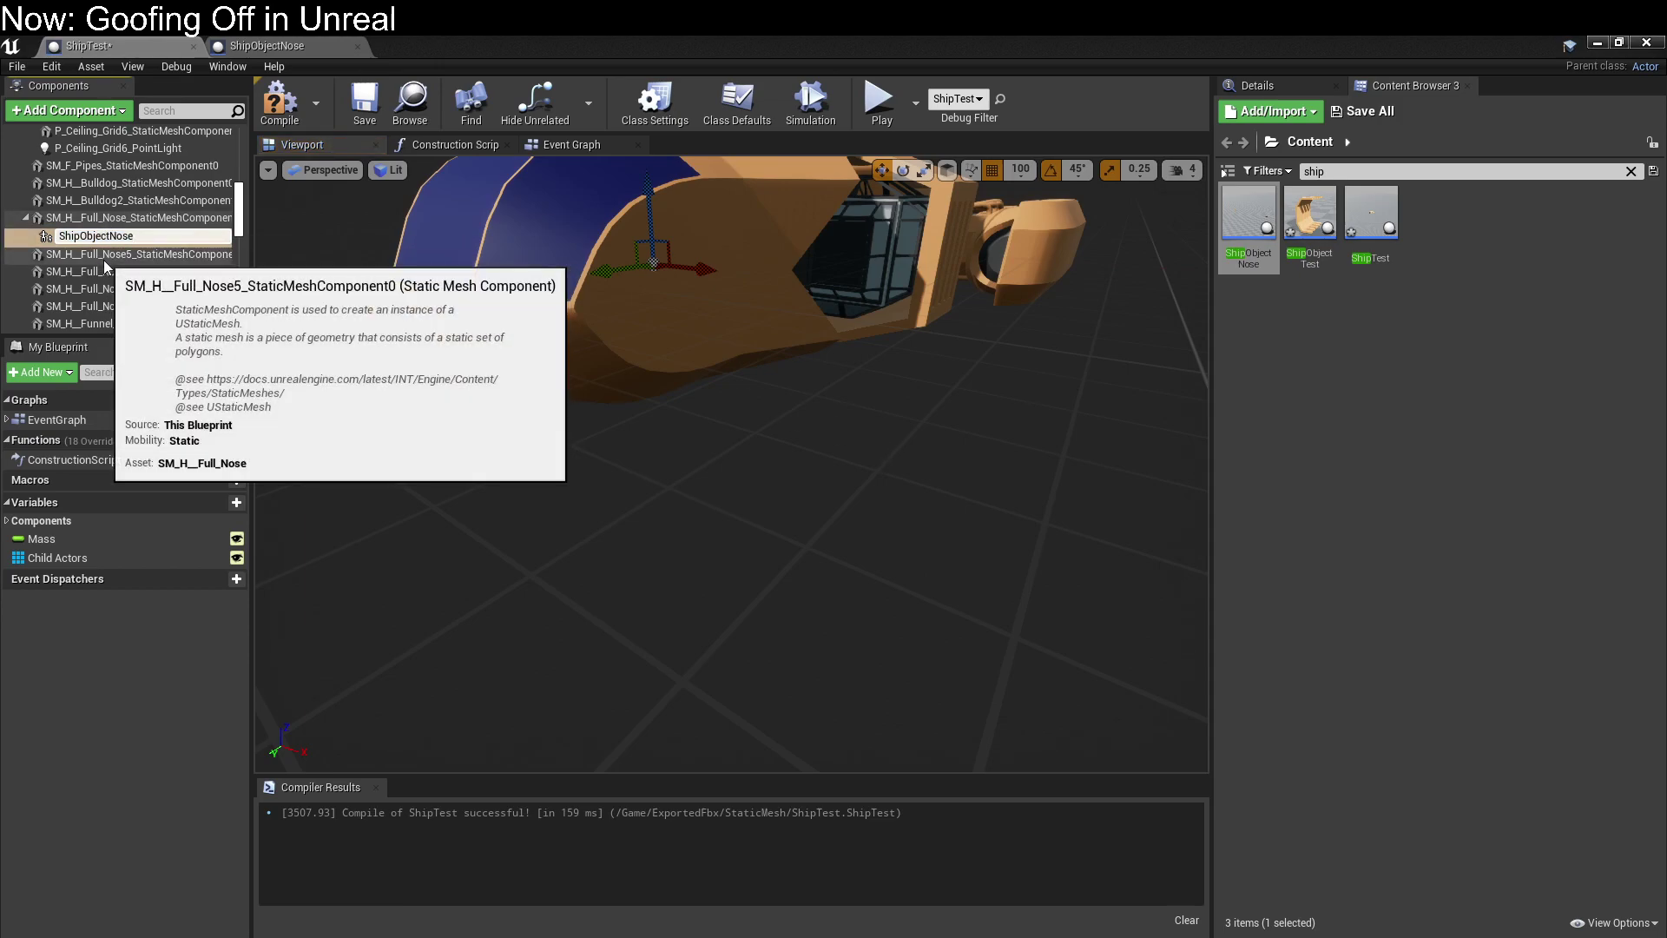
{"action": "key", "text": "Return"}
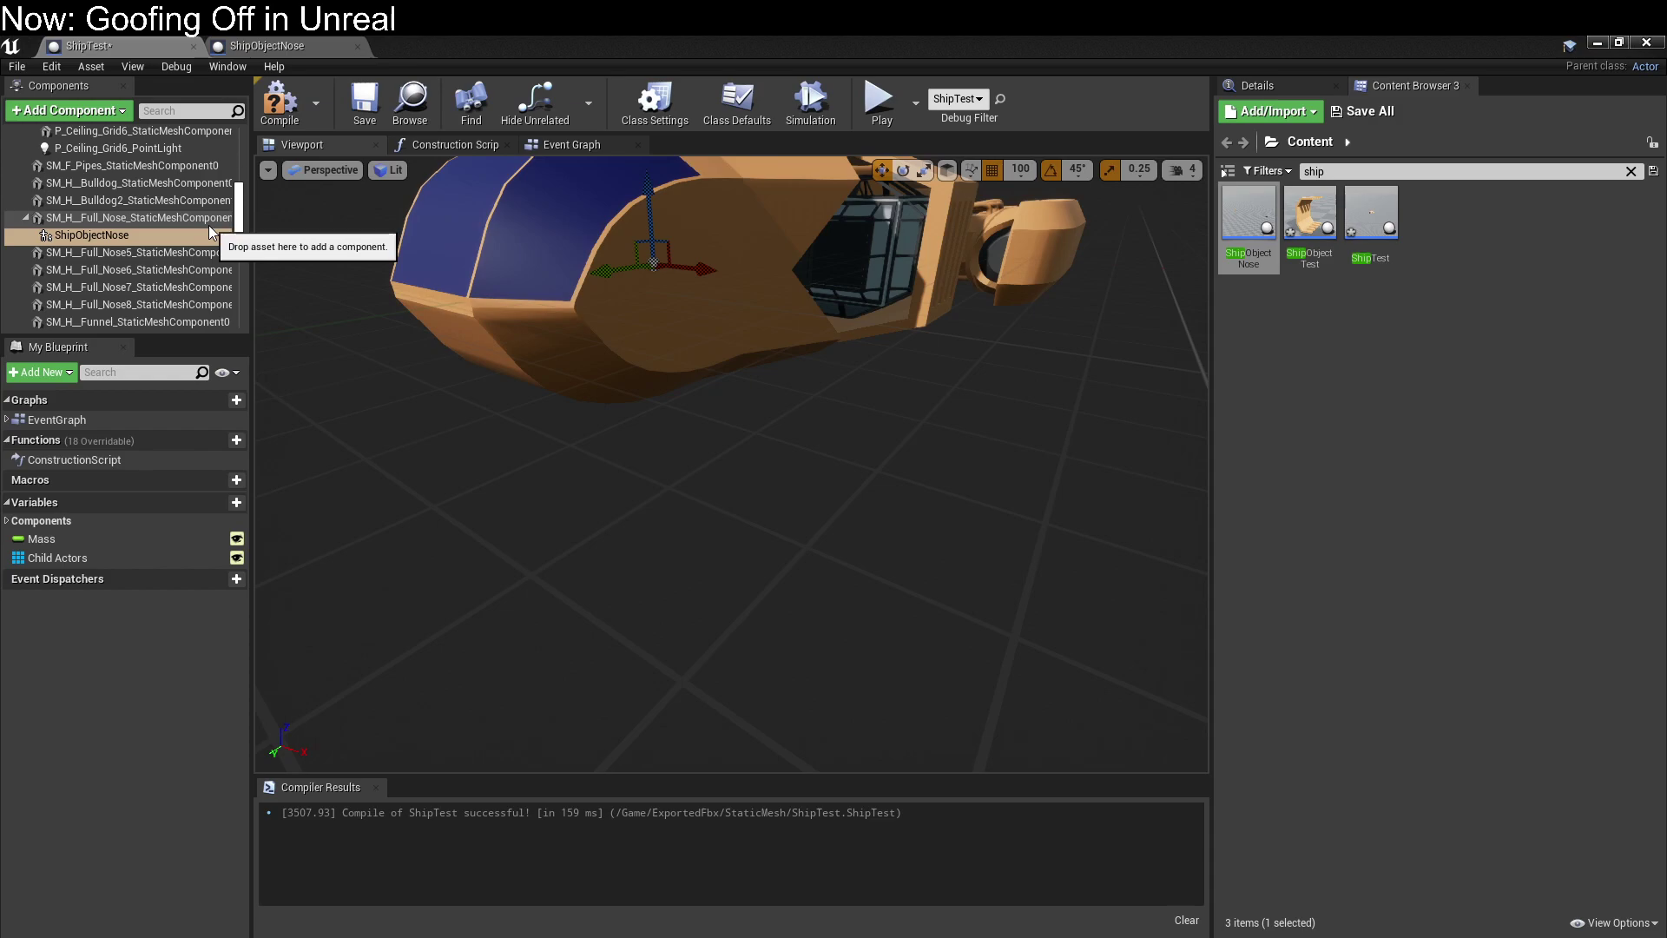
{"action": "left_click", "coordinate": [158, 235]}
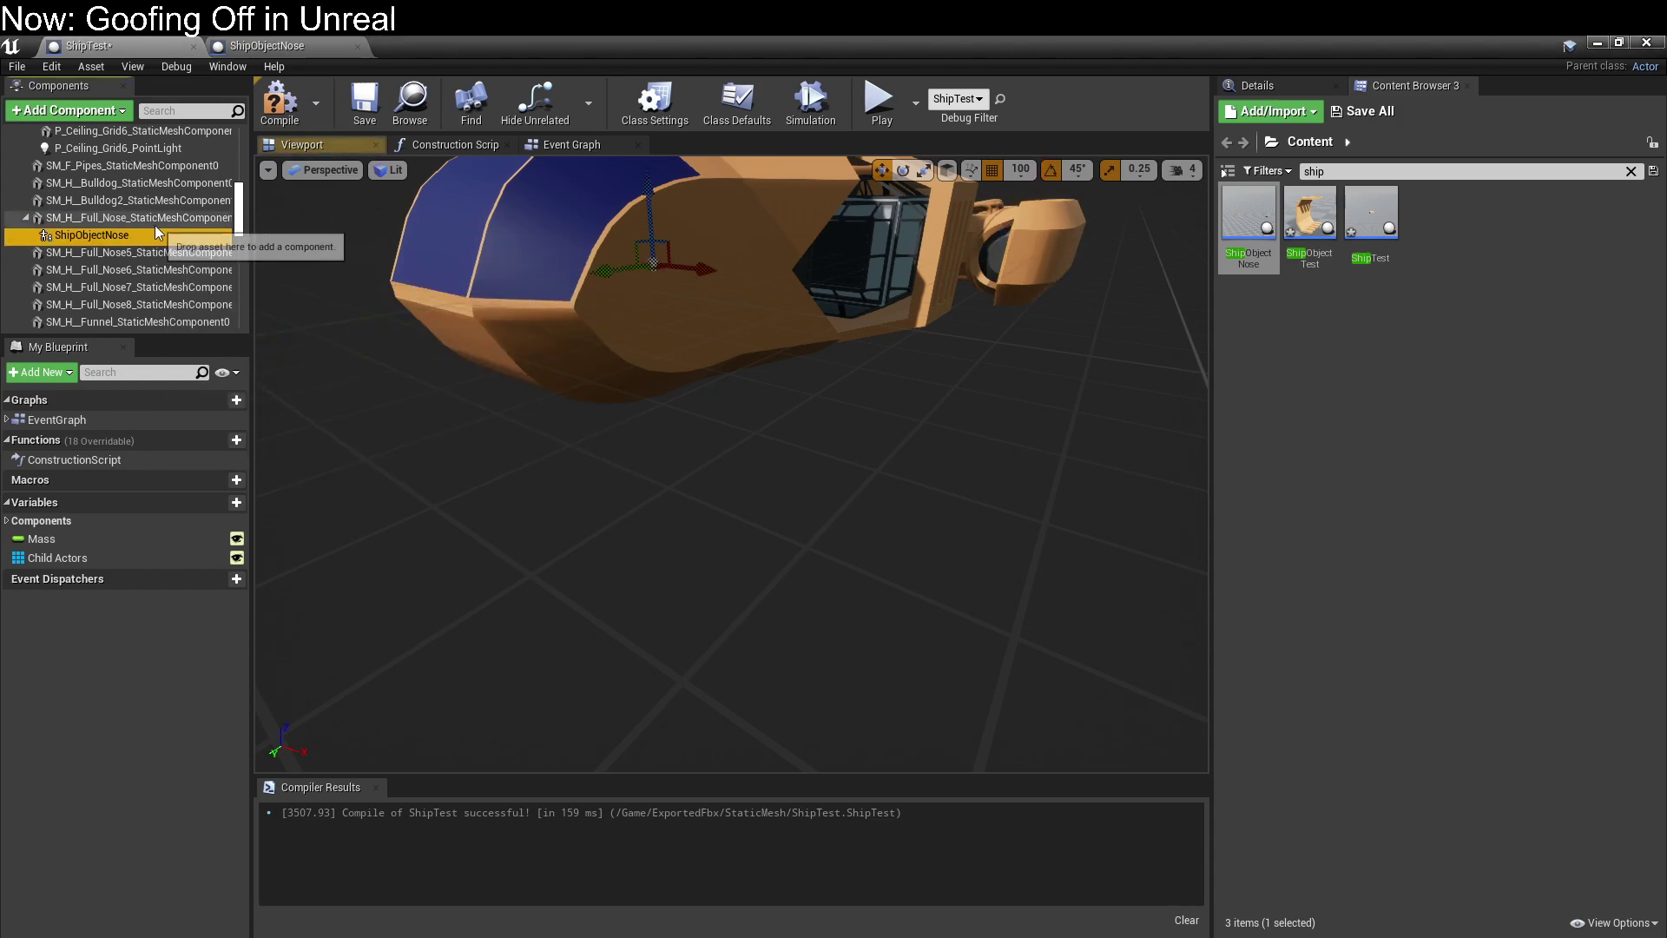
Add ShipObjectNose to ShipTest as a child actor component under SharedRoot.
{"action": "scroll", "coordinate": [130, 174], "scroll_direction": "up", "scroll_amount": 10}
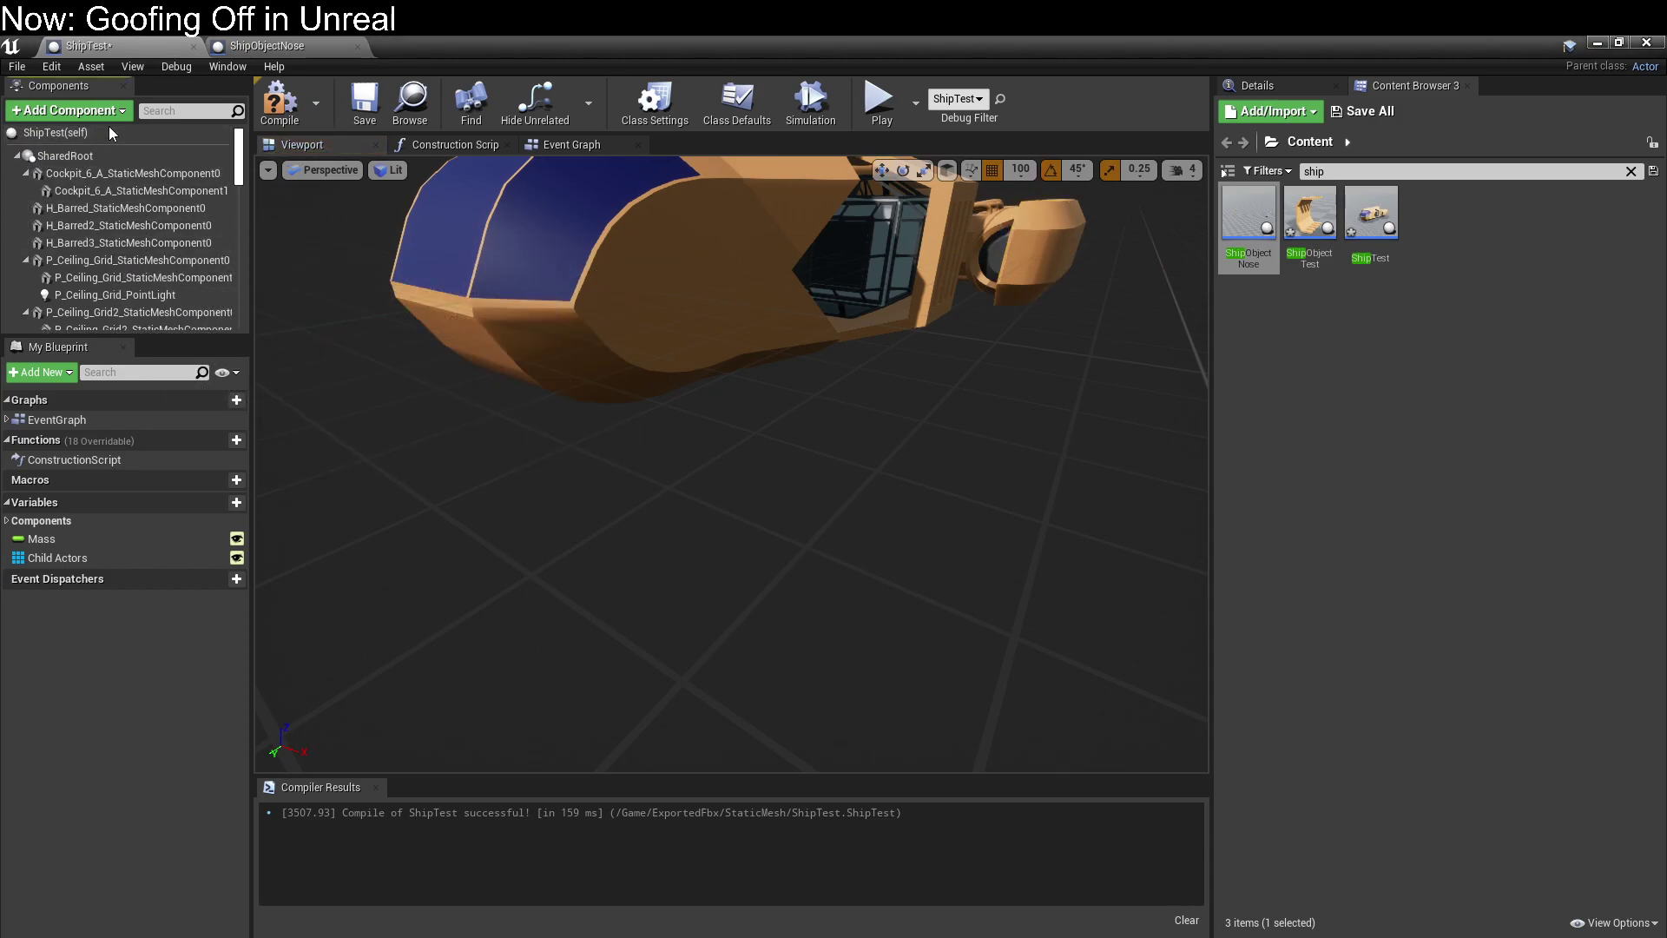
{"action": "left_click", "coordinate": [130, 156]}
{"action": "left_click_drag", "start_coordinate": [1297, 227], "coordinate": [769, 484]}
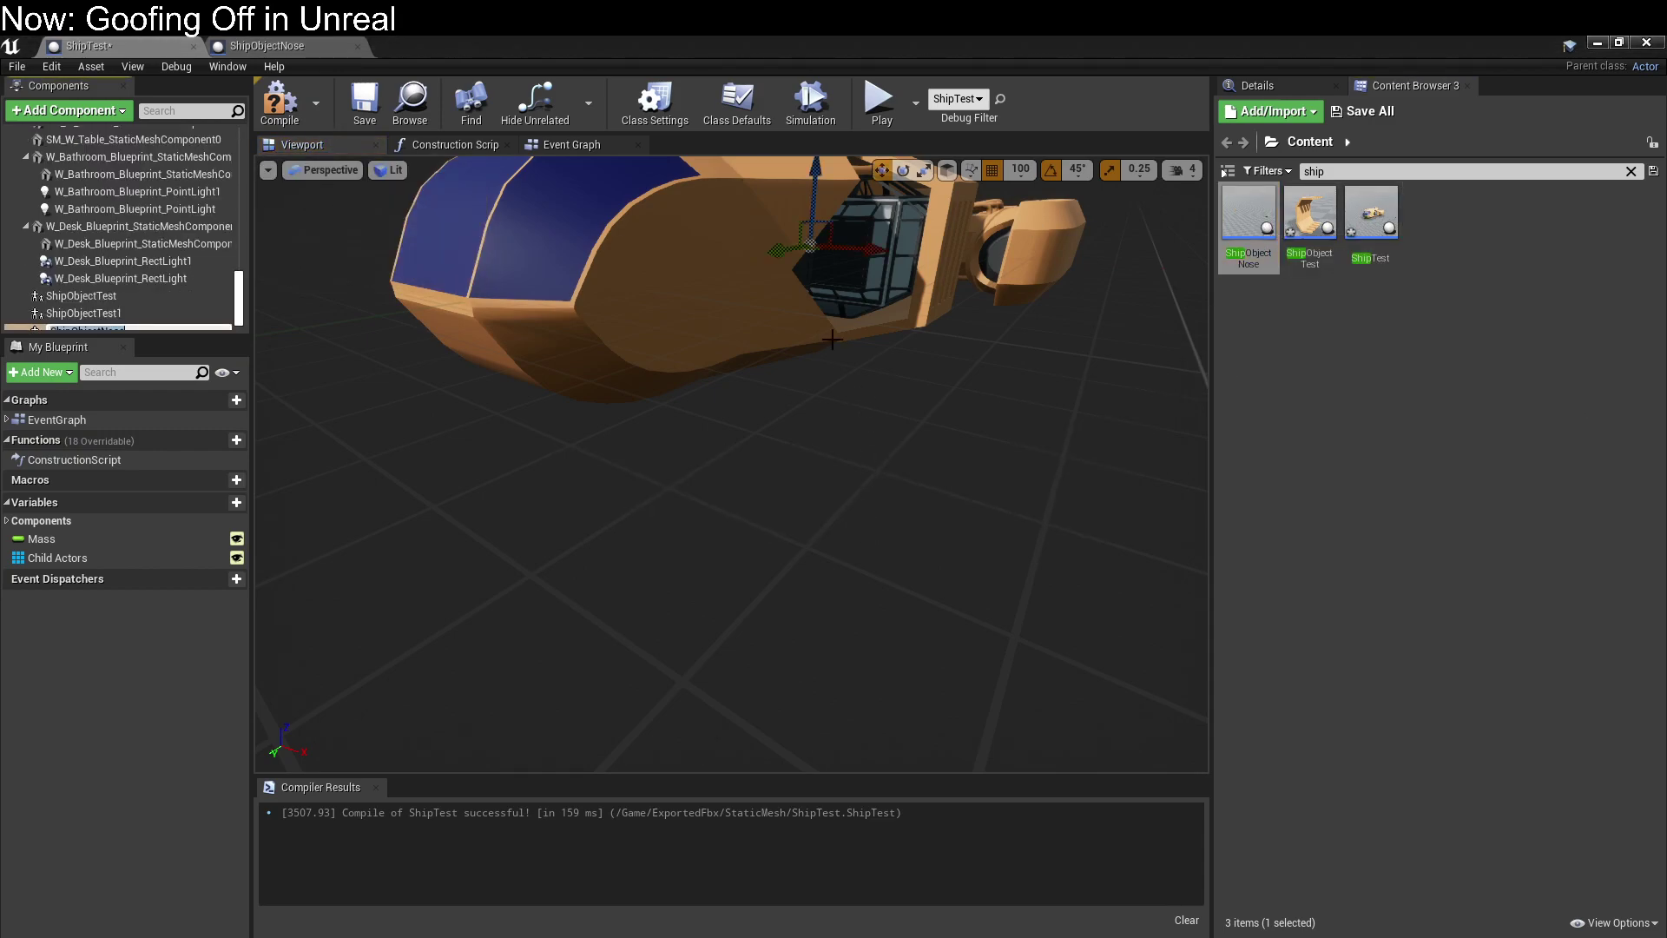
Scale the ShipObjectNose component to 6.0 on all axes and move it along Y to 1300.
{"action": "left_click", "coordinate": [1259, 83]}
{"action": "left_click", "coordinate": [1406, 314]}
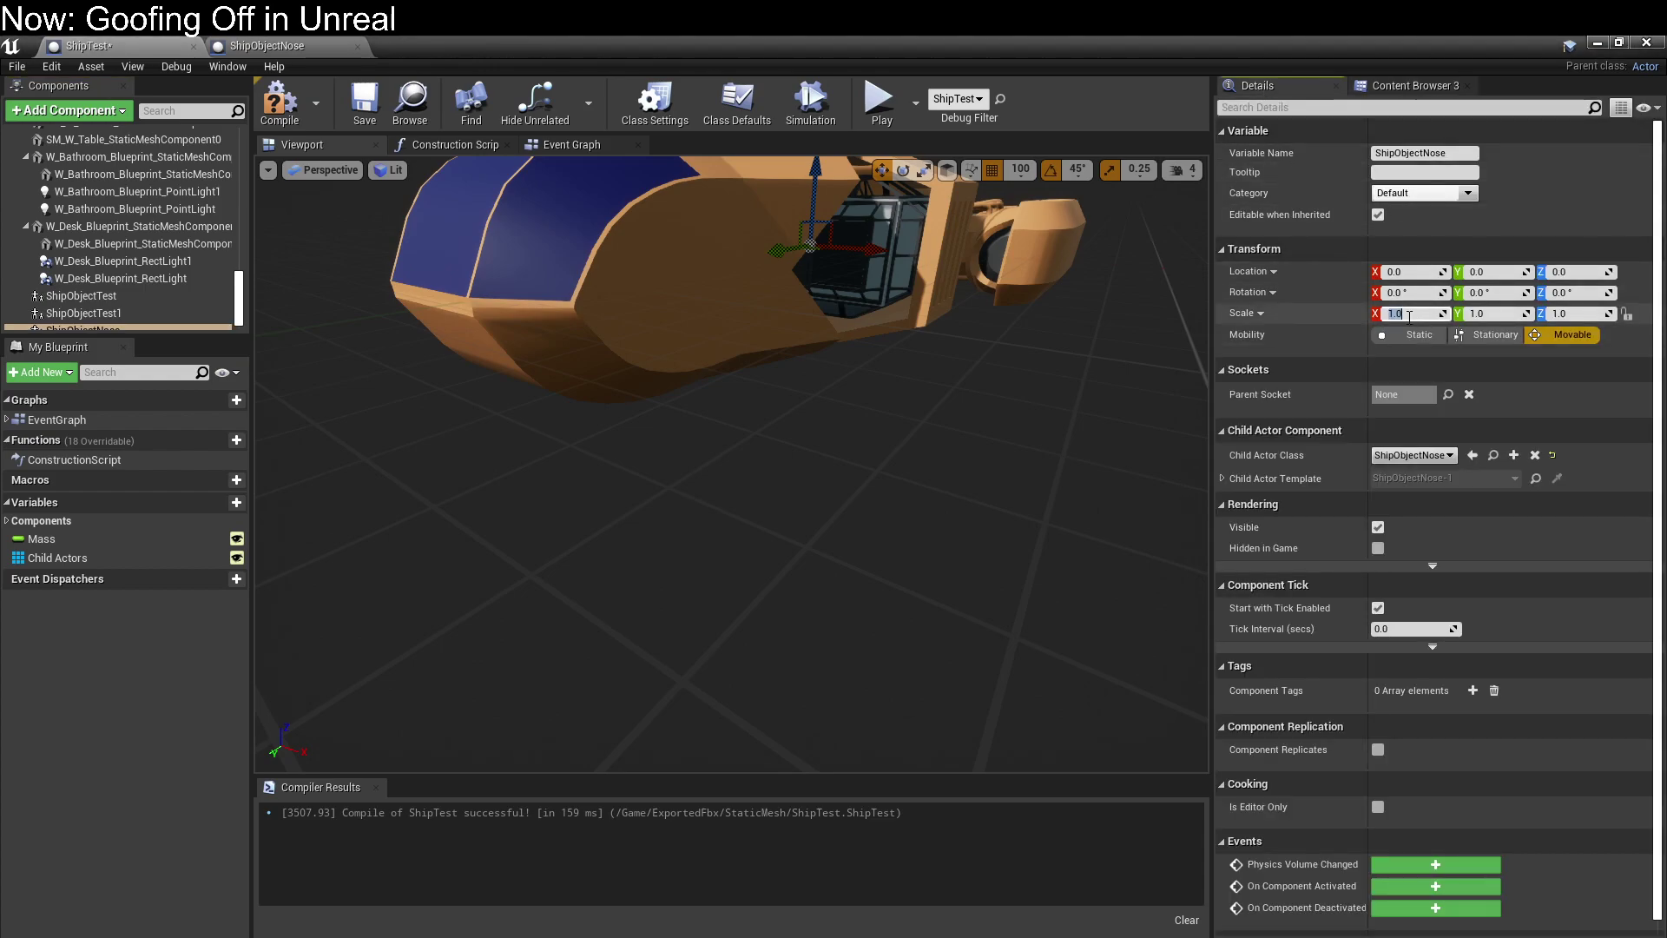
{"action": "type", "text": "3"}
{"action": "key", "text": "Tab"}
{"action": "type", "text": "6"}
{"action": "key", "text": "Tab"}
{"action": "left_click_drag", "start_coordinate": [778, 263], "coordinate": [473, 382]}
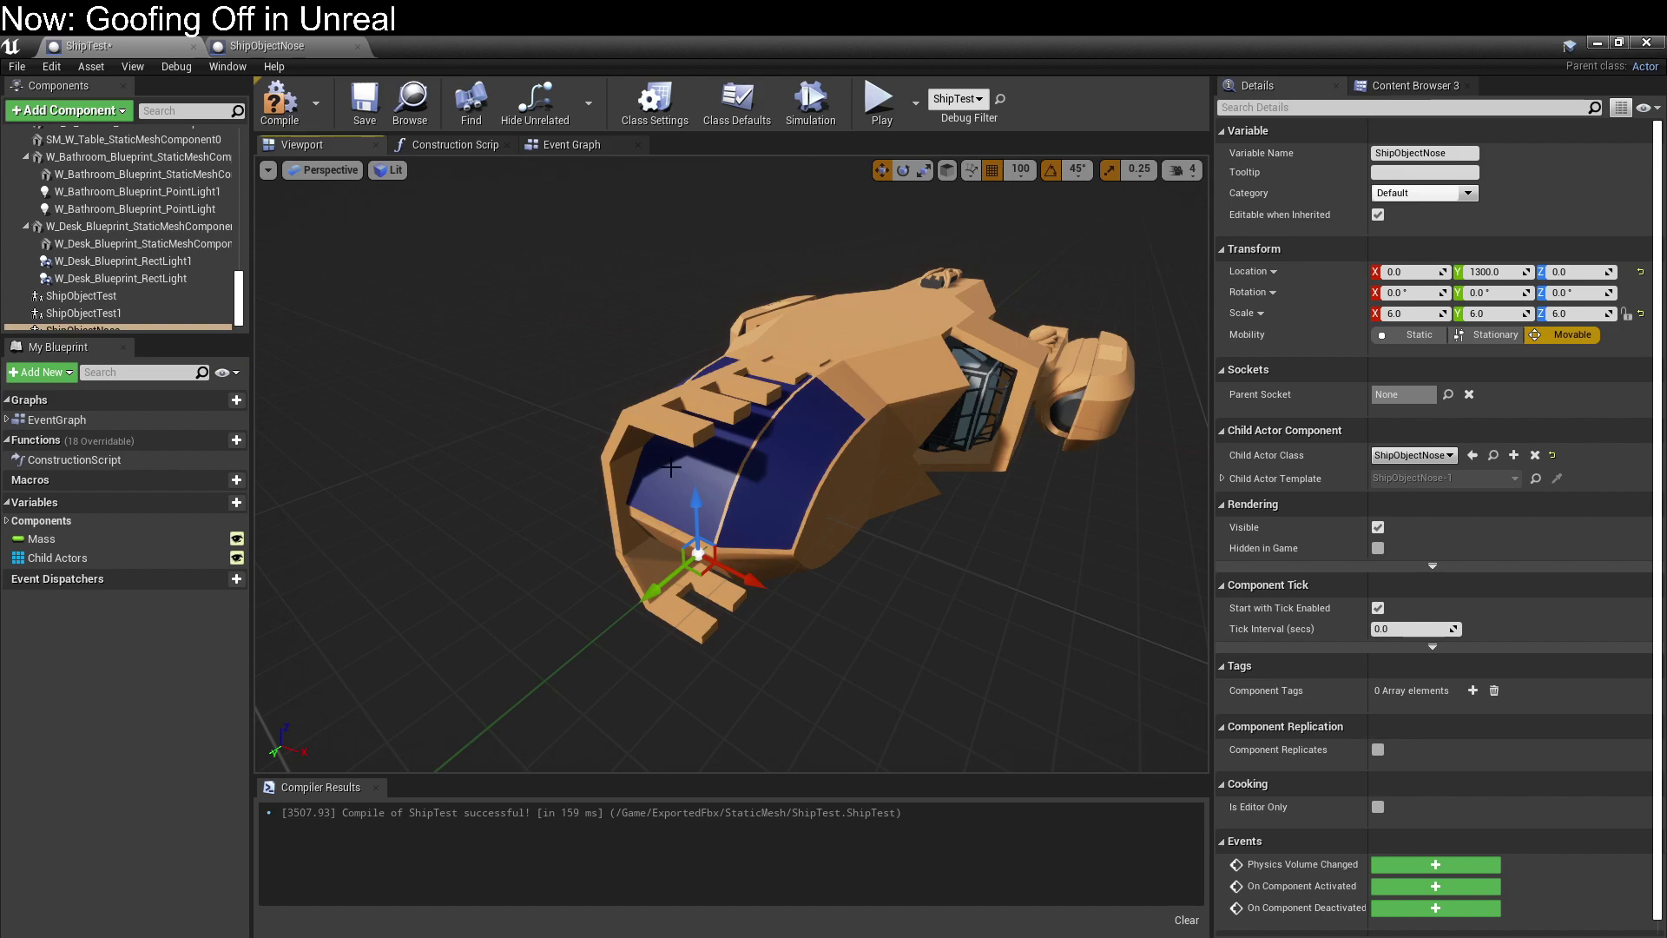
Go back to the ShipObjectNose blueprint and compare its own nose mesh component with the mesh inherited from its parent.
{"action": "scroll", "coordinate": [130, 230], "scroll_direction": "down", "scroll_amount": 1}
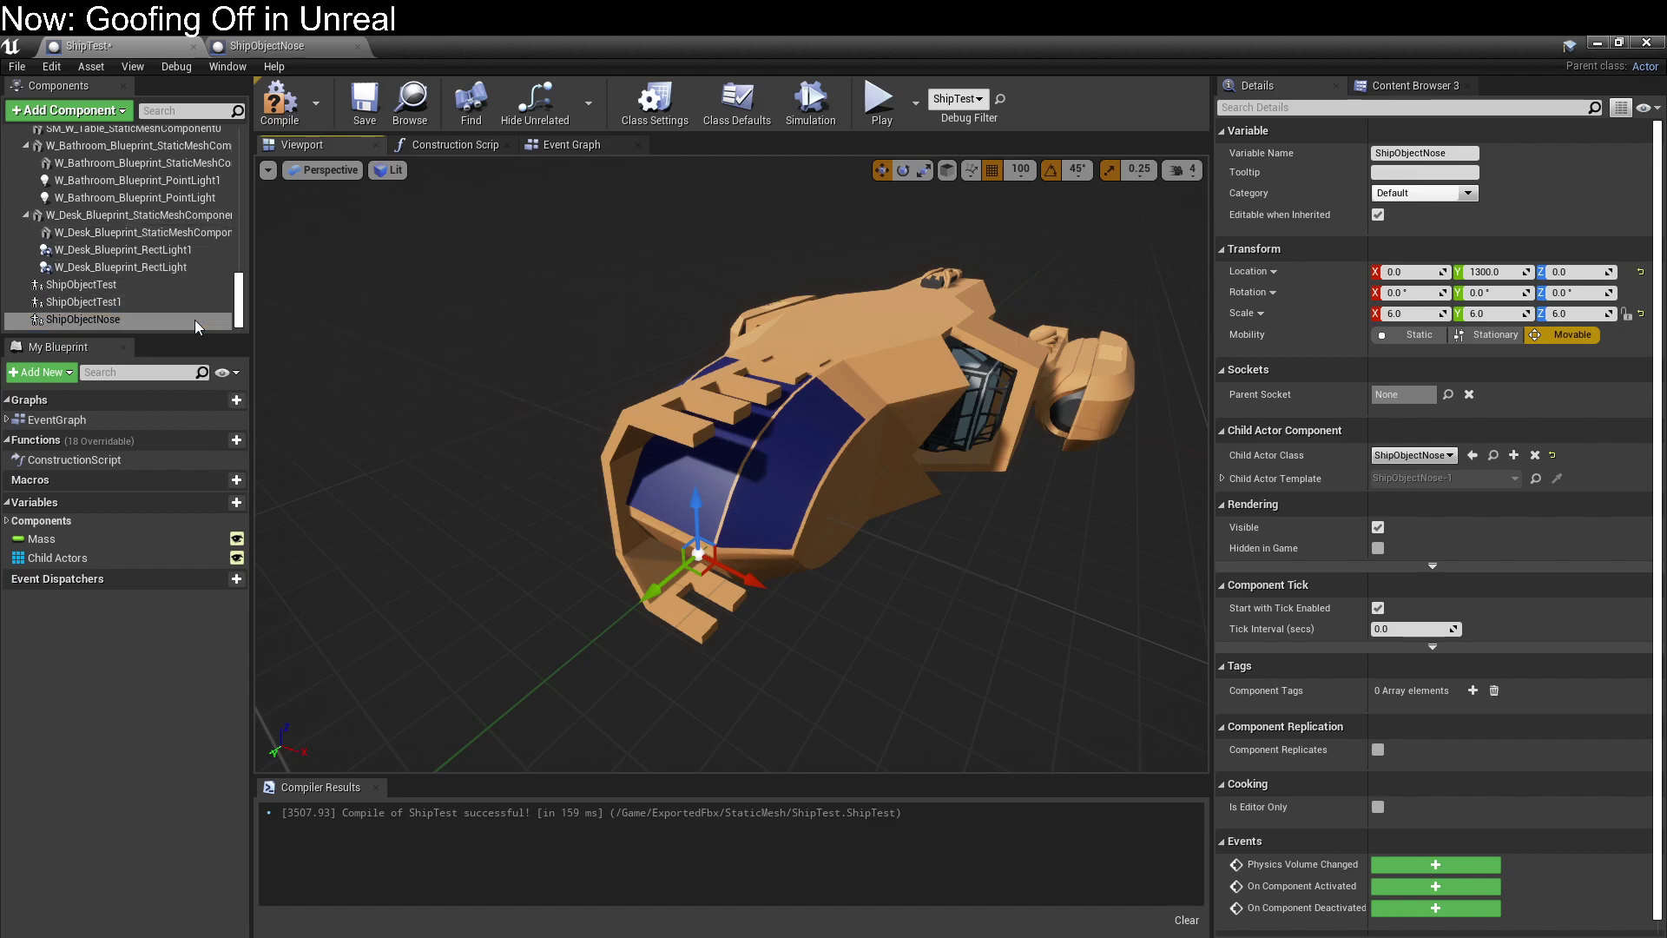
{"action": "left_click", "coordinate": [267, 45]}
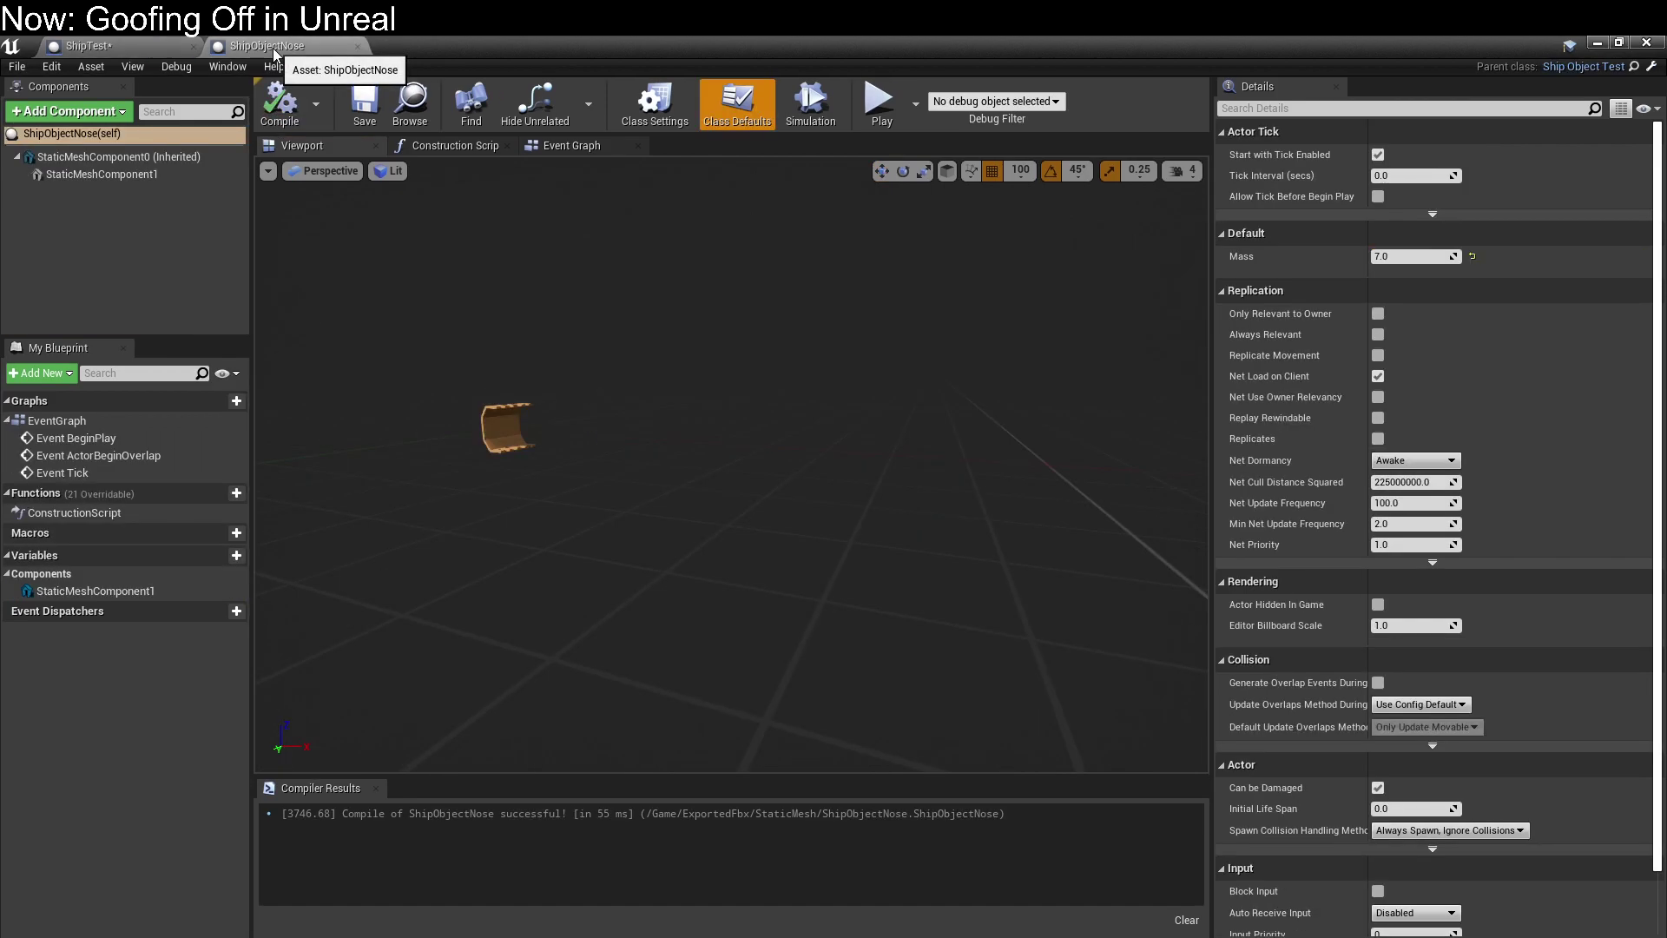
{"action": "left_click", "coordinate": [138, 173]}
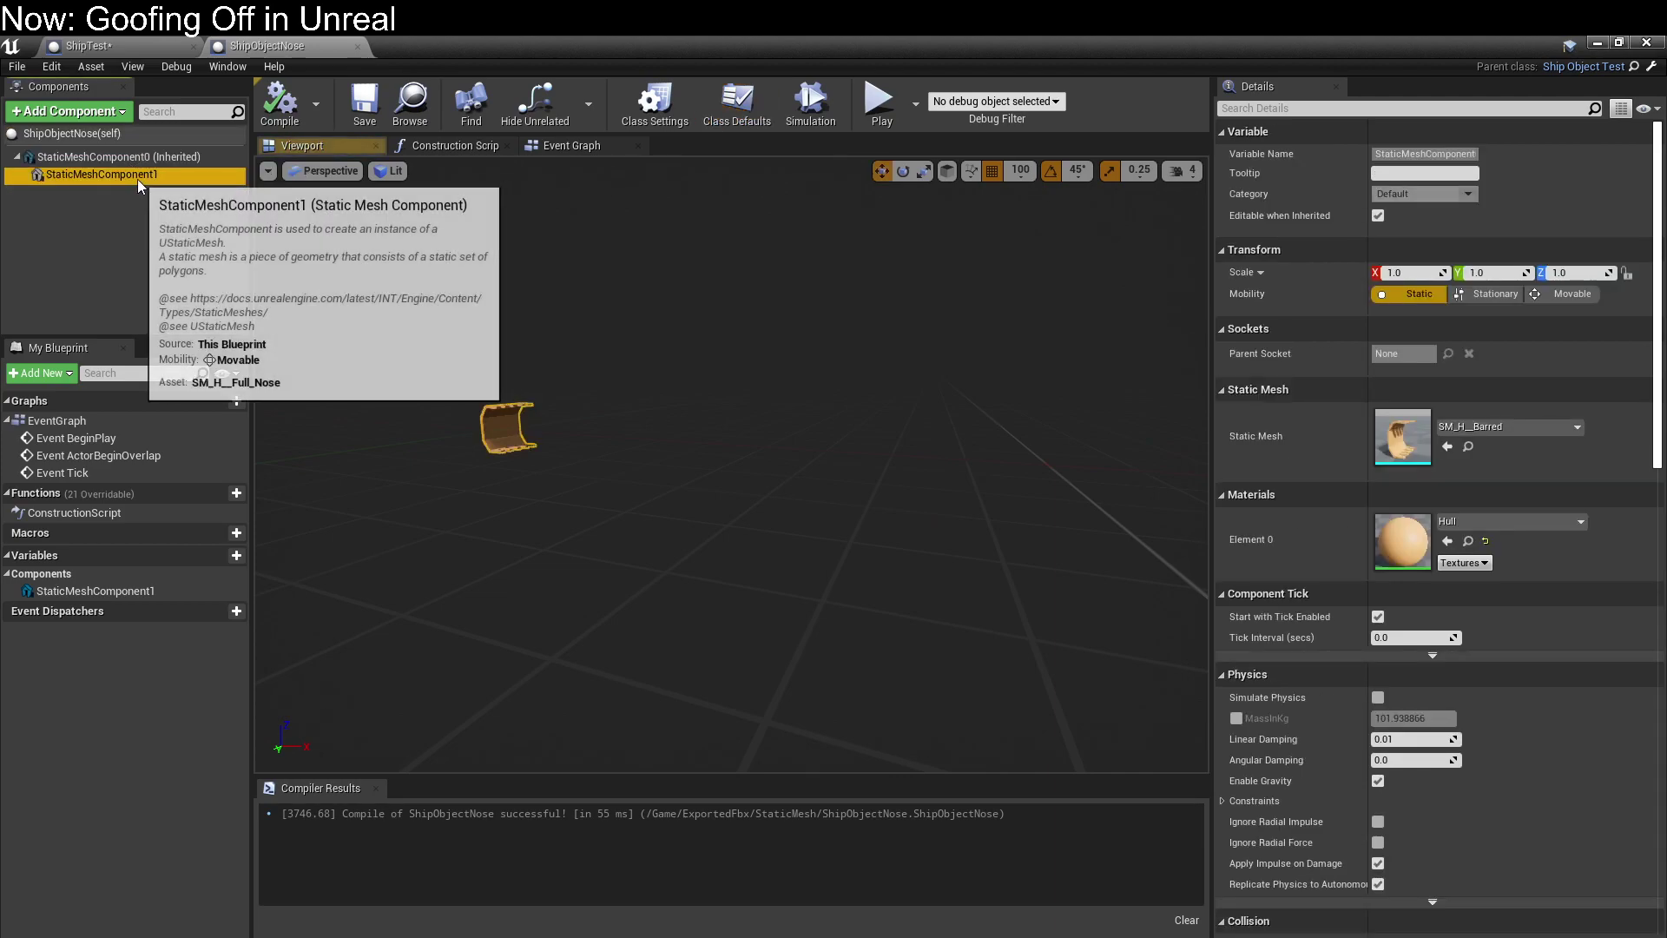
{"action": "left_click", "coordinate": [97, 225]}
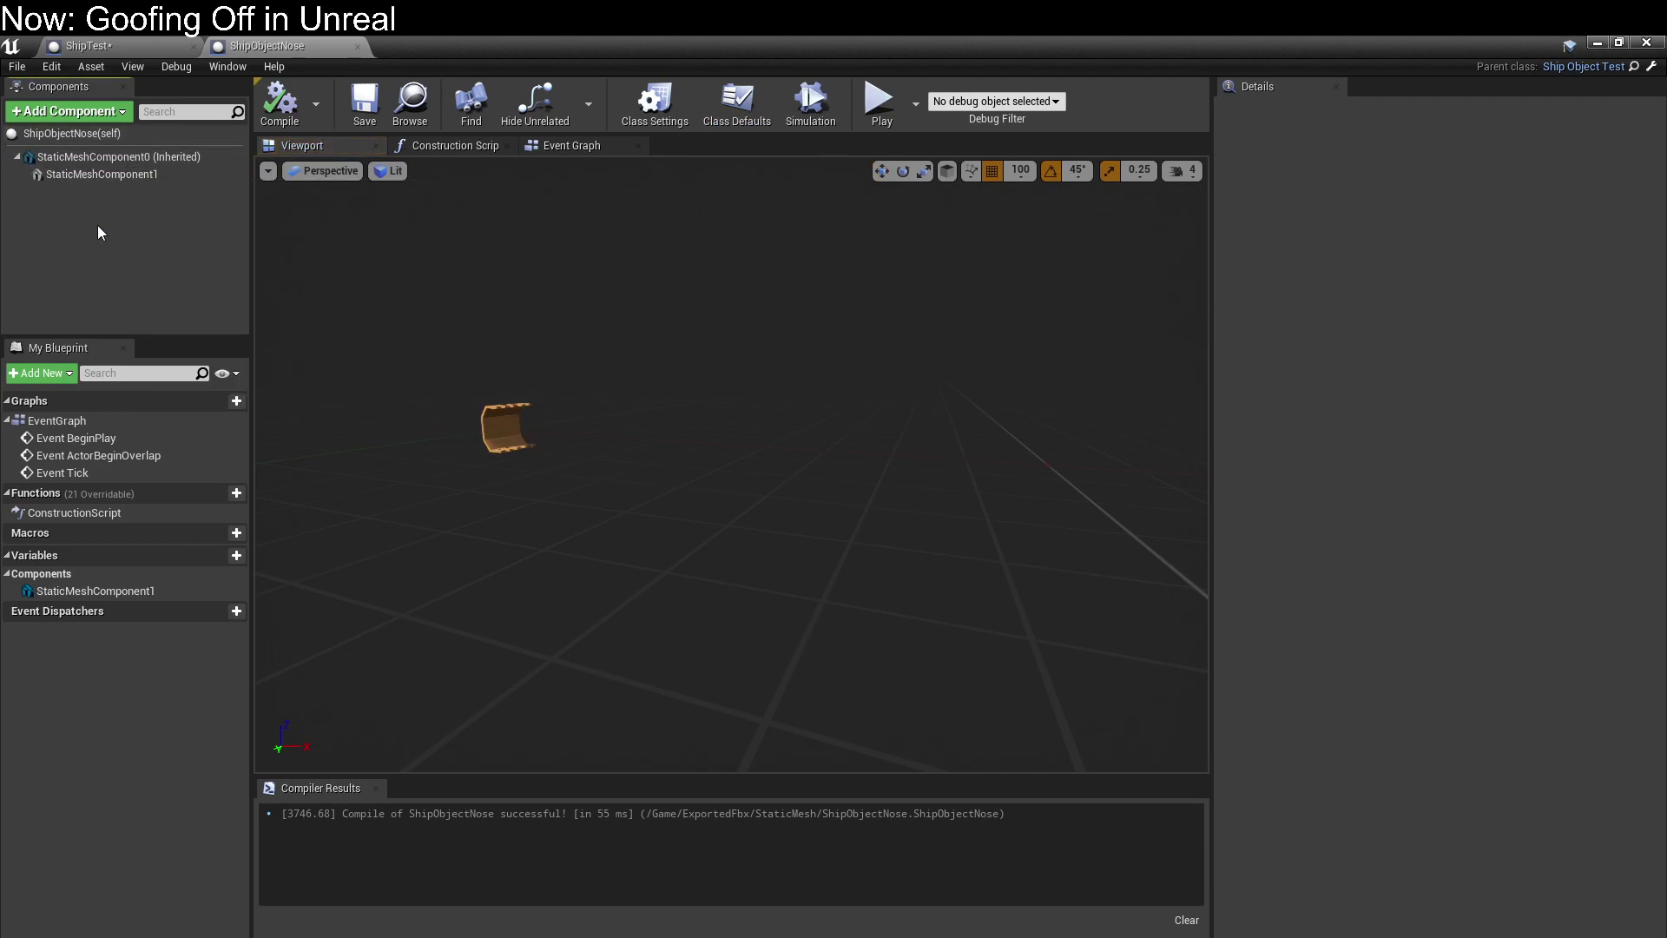
{"action": "left_click", "coordinate": [97, 171]}
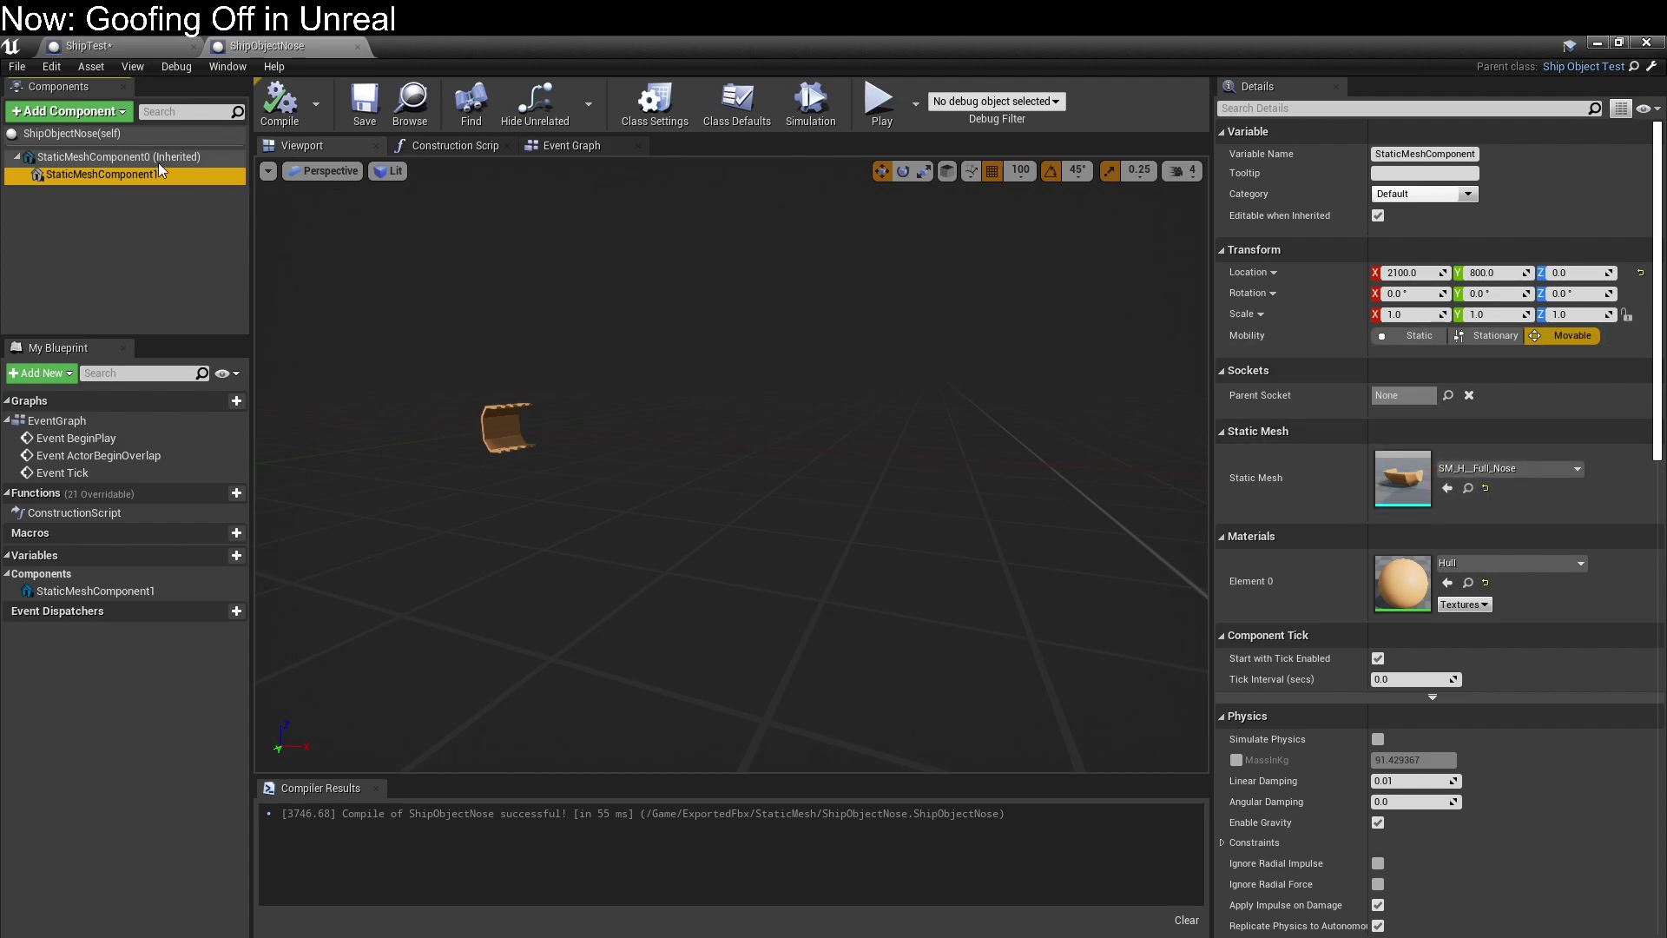
{"action": "left_click_drag", "start_coordinate": [158, 163], "coordinate": [83, 156]}
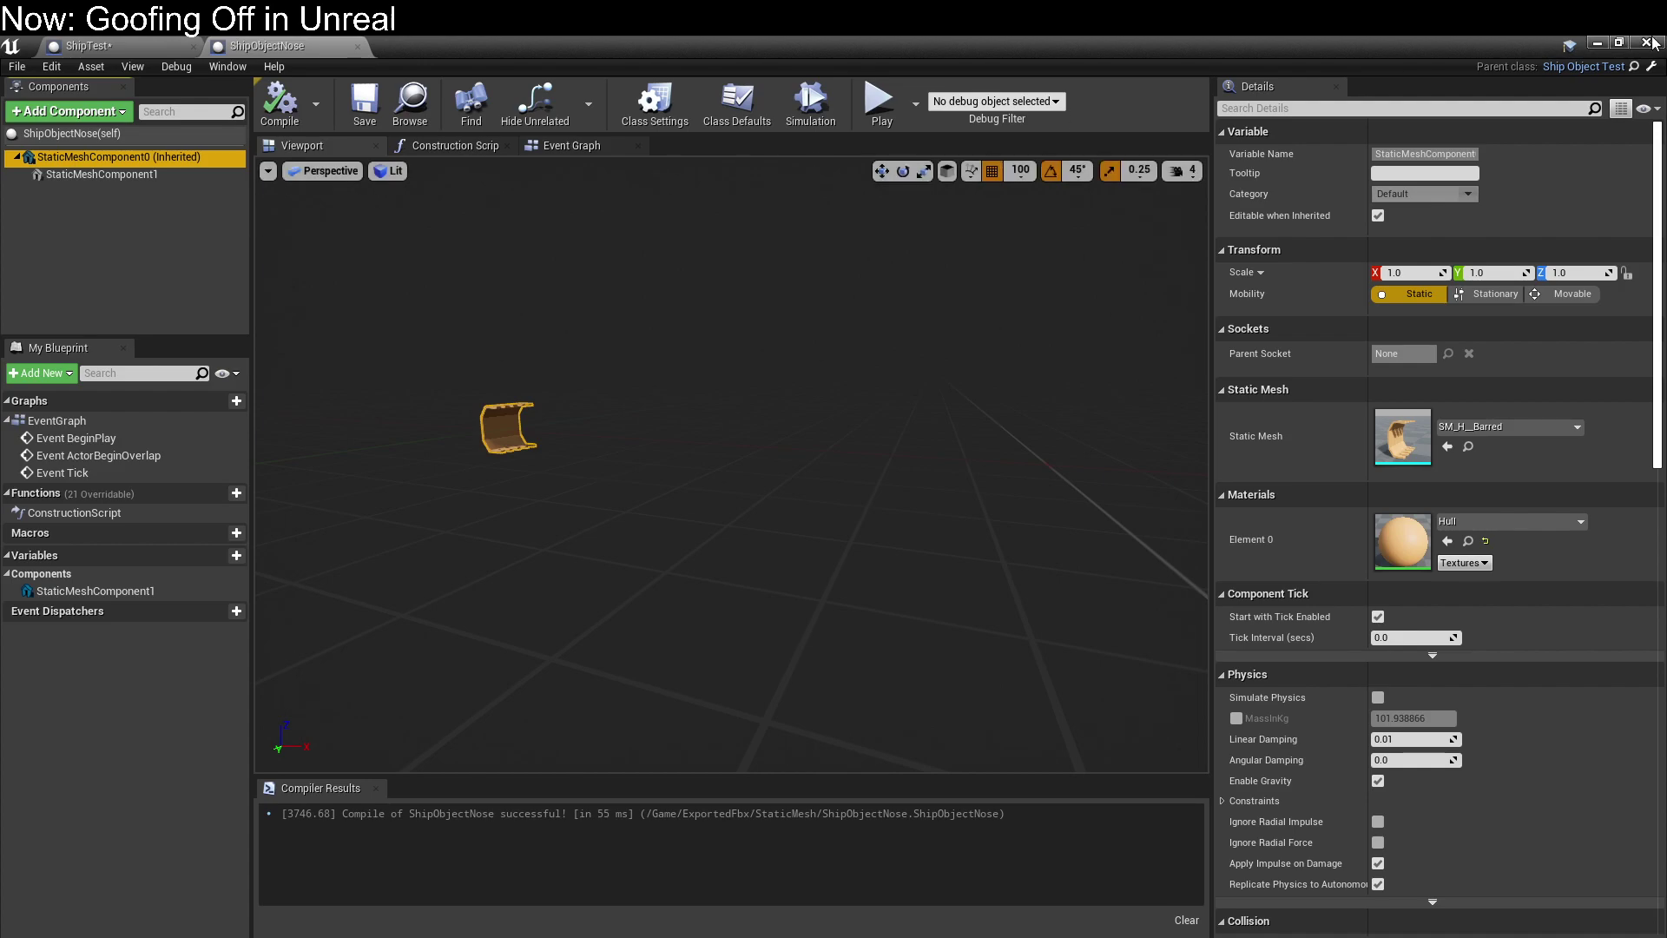
Place an Empty Actor in the test level and set its location to 0, 0, 0.
{"action": "left_click", "coordinate": [1603, 45]}
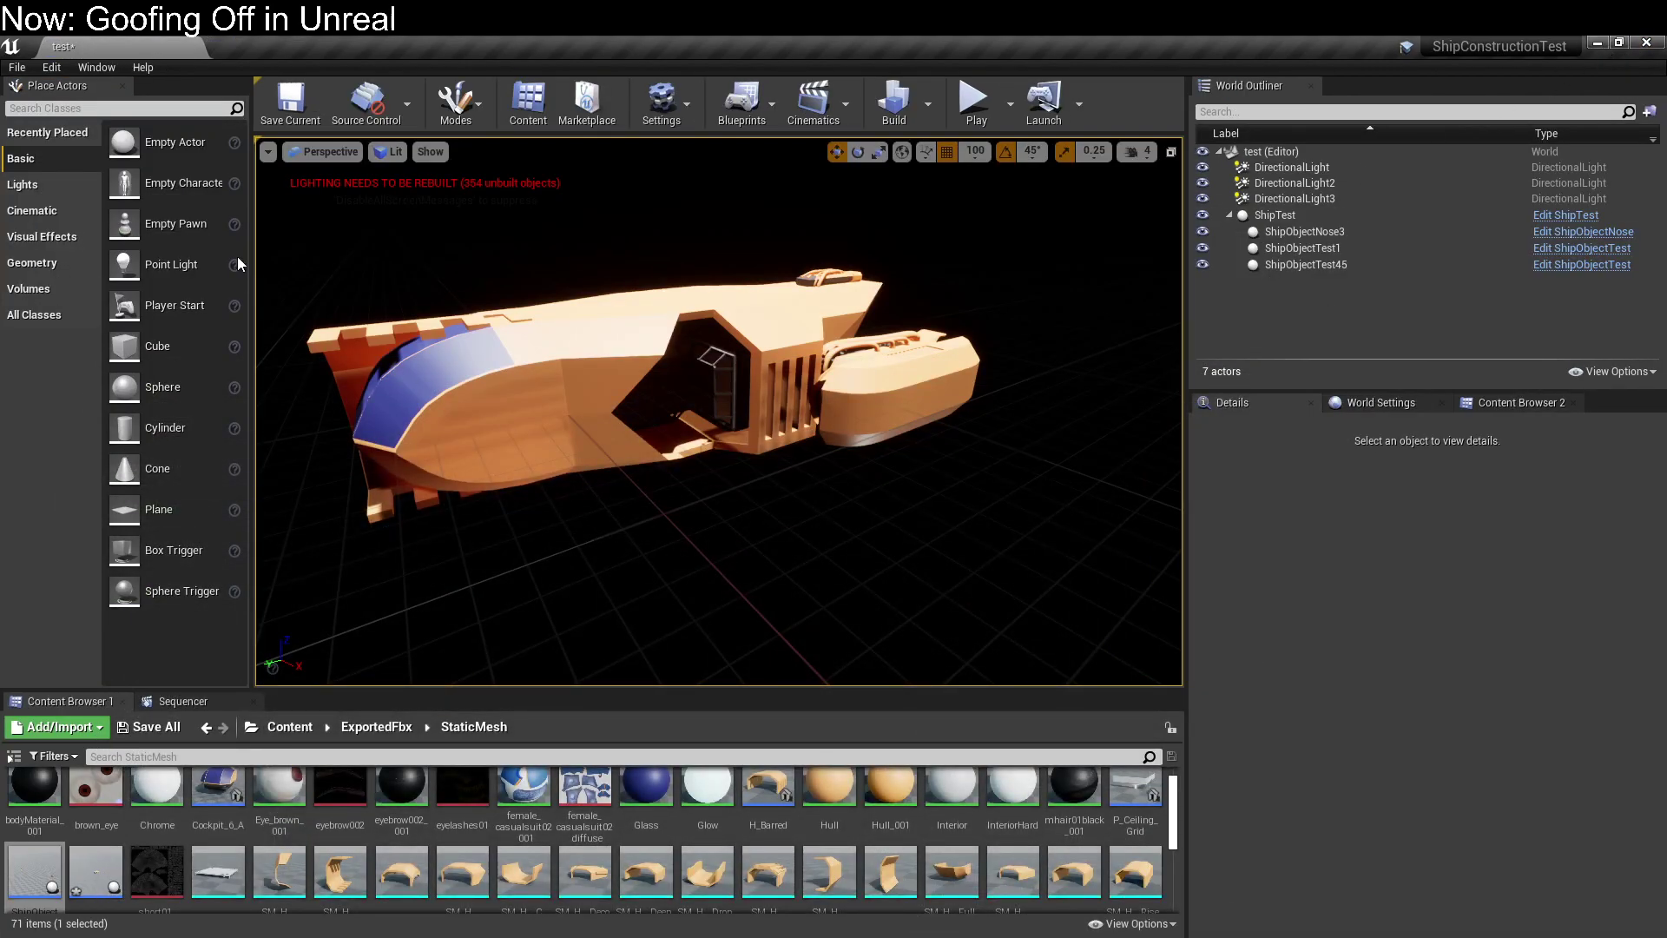
{"action": "left_click_drag", "start_coordinate": [180, 152], "coordinate": [786, 531]}
{"action": "left_click", "coordinate": [1377, 573]}
{"action": "type", "text": "0"}
{"action": "key", "text": "Tab"}
{"action": "key", "text": "Tab"}
{"action": "type", "text": "0"}
{"action": "key", "text": "Return"}
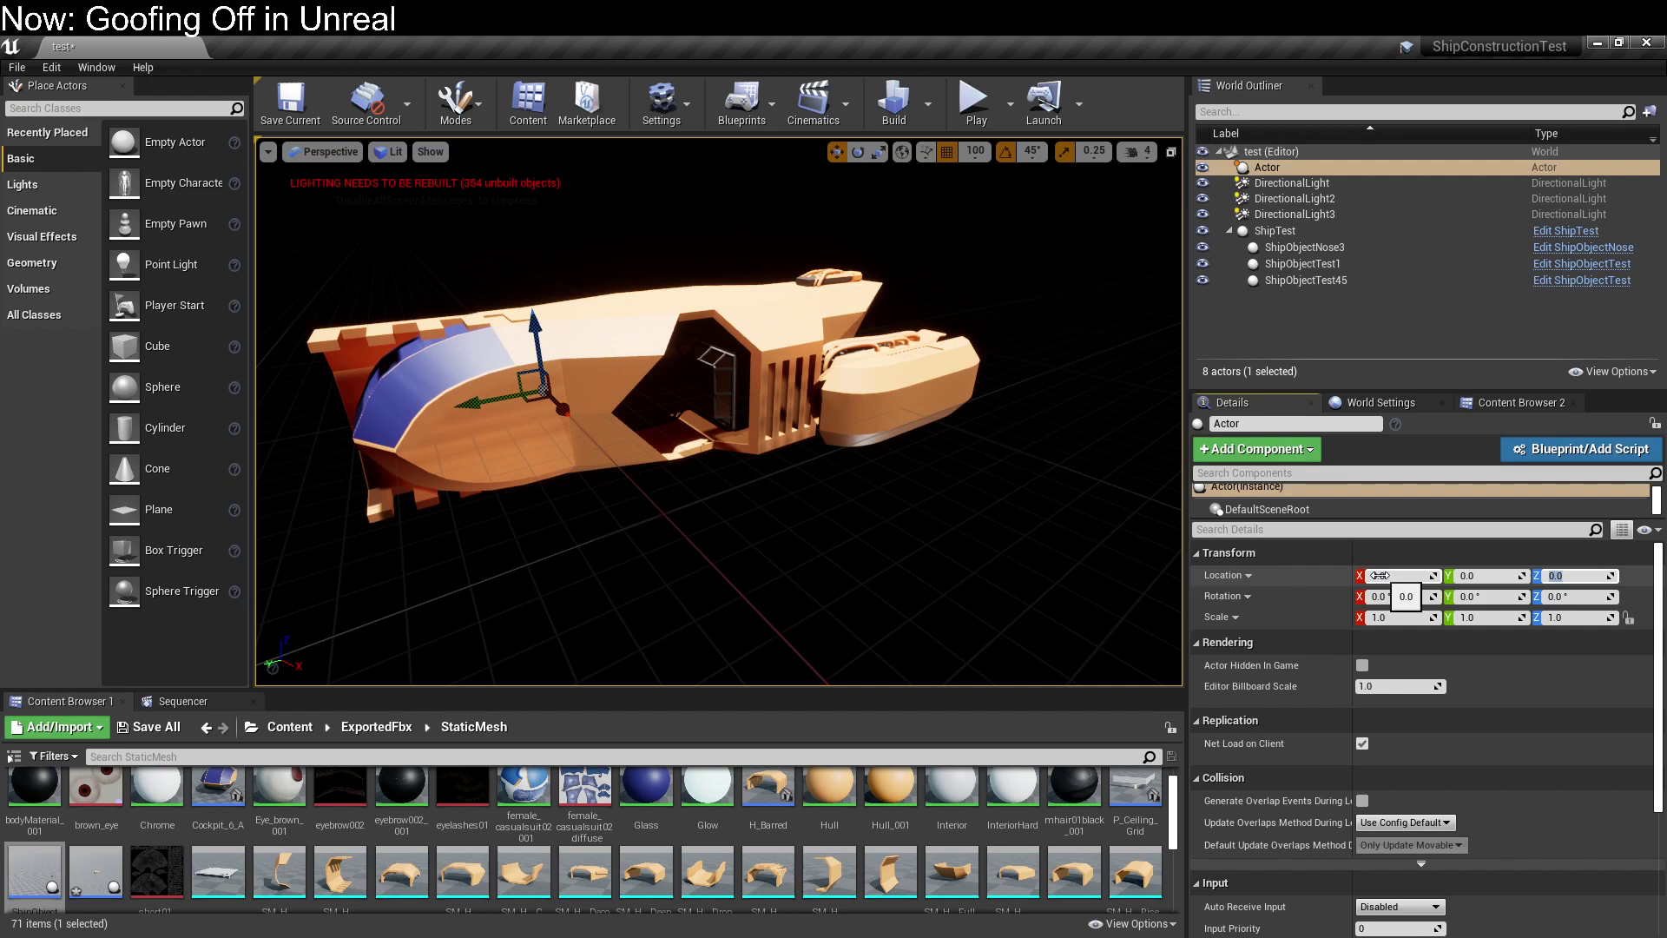
Convert the empty actor into a blueprint named ShipObjectBase using New Subclass, with Actor as the parent class.
{"action": "right_click", "coordinate": [1264, 169]}
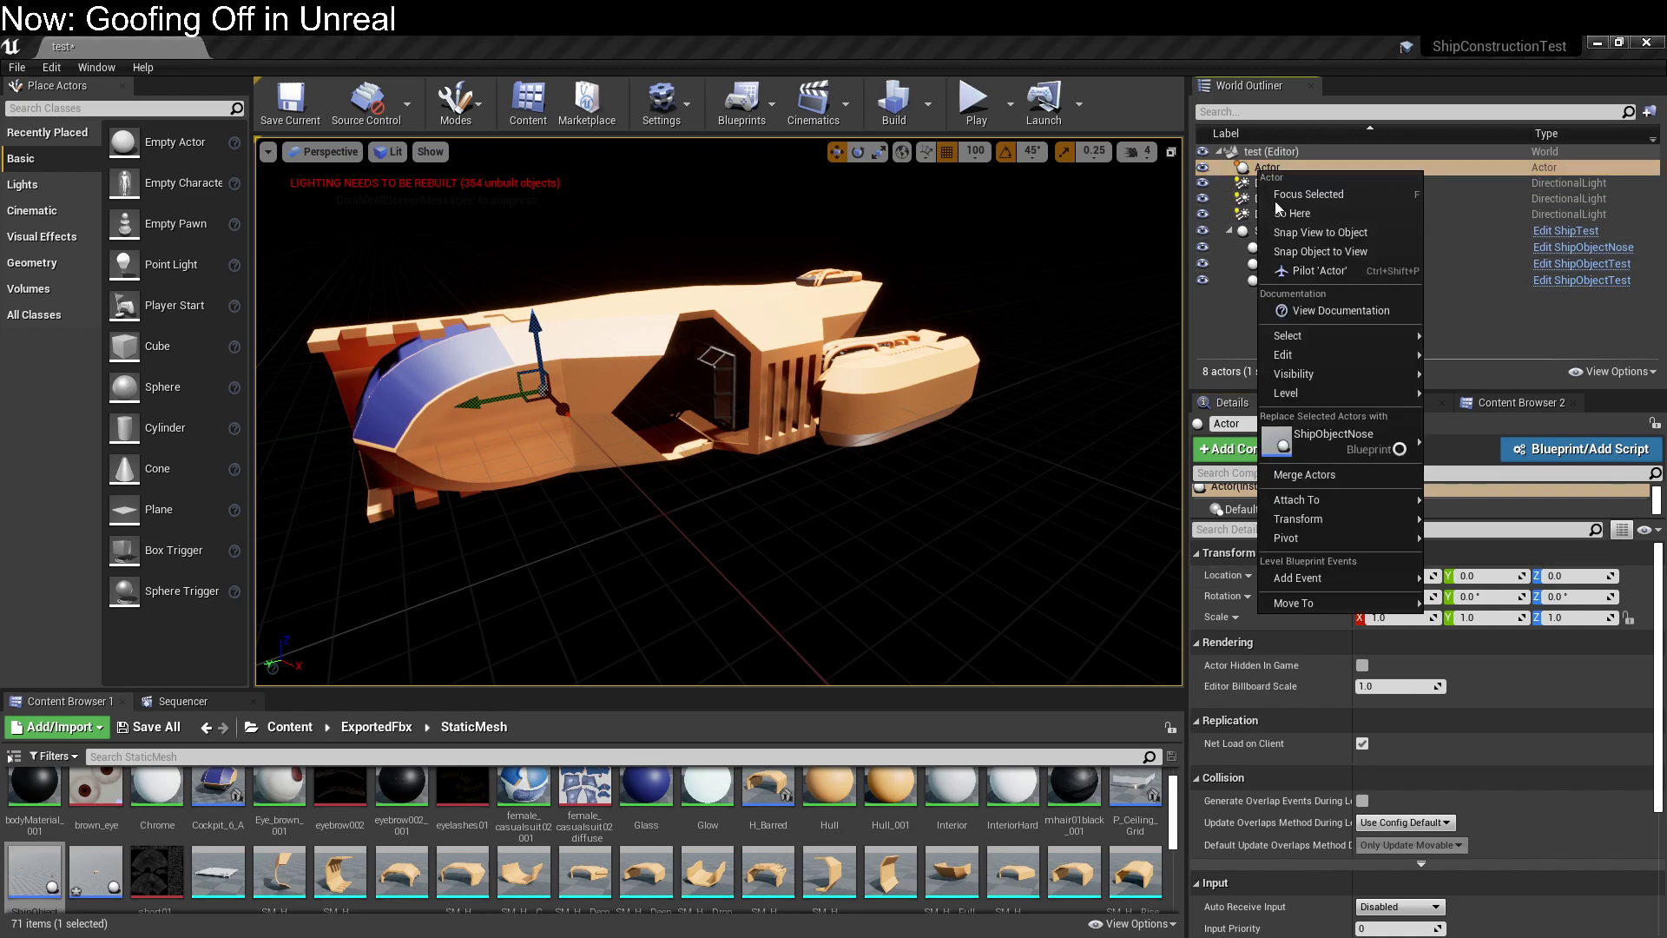
{"action": "mouse_move", "coordinate": [1338, 603]}
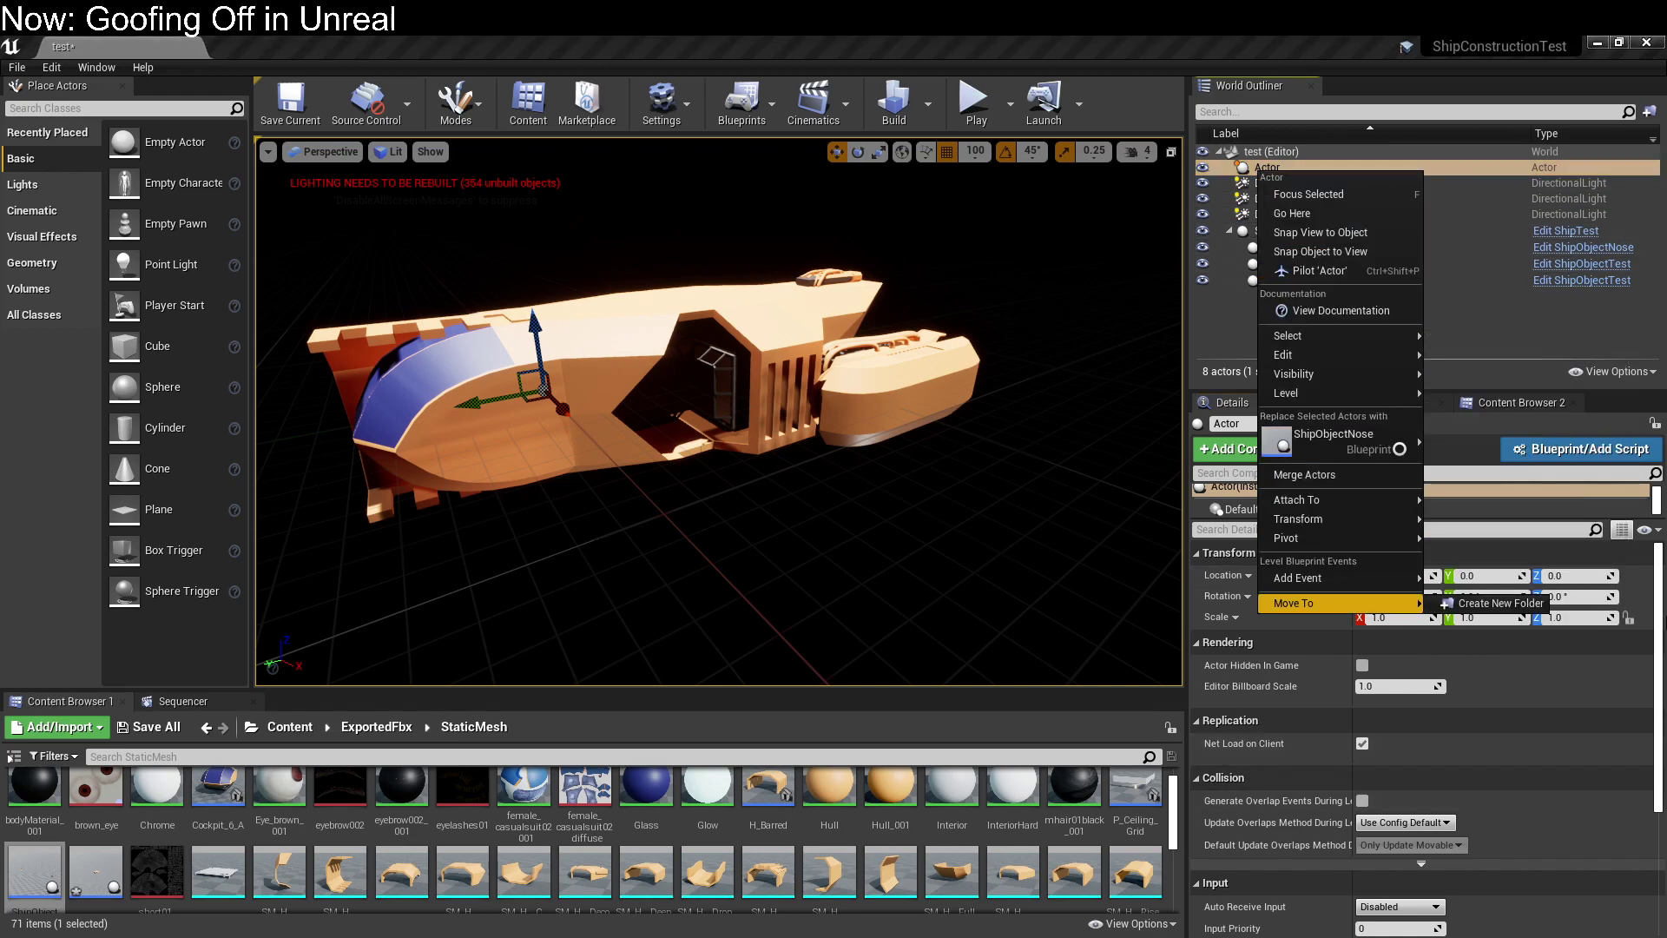
{"action": "left_click", "coordinate": [1619, 483]}
{"action": "left_click", "coordinate": [1581, 449]}
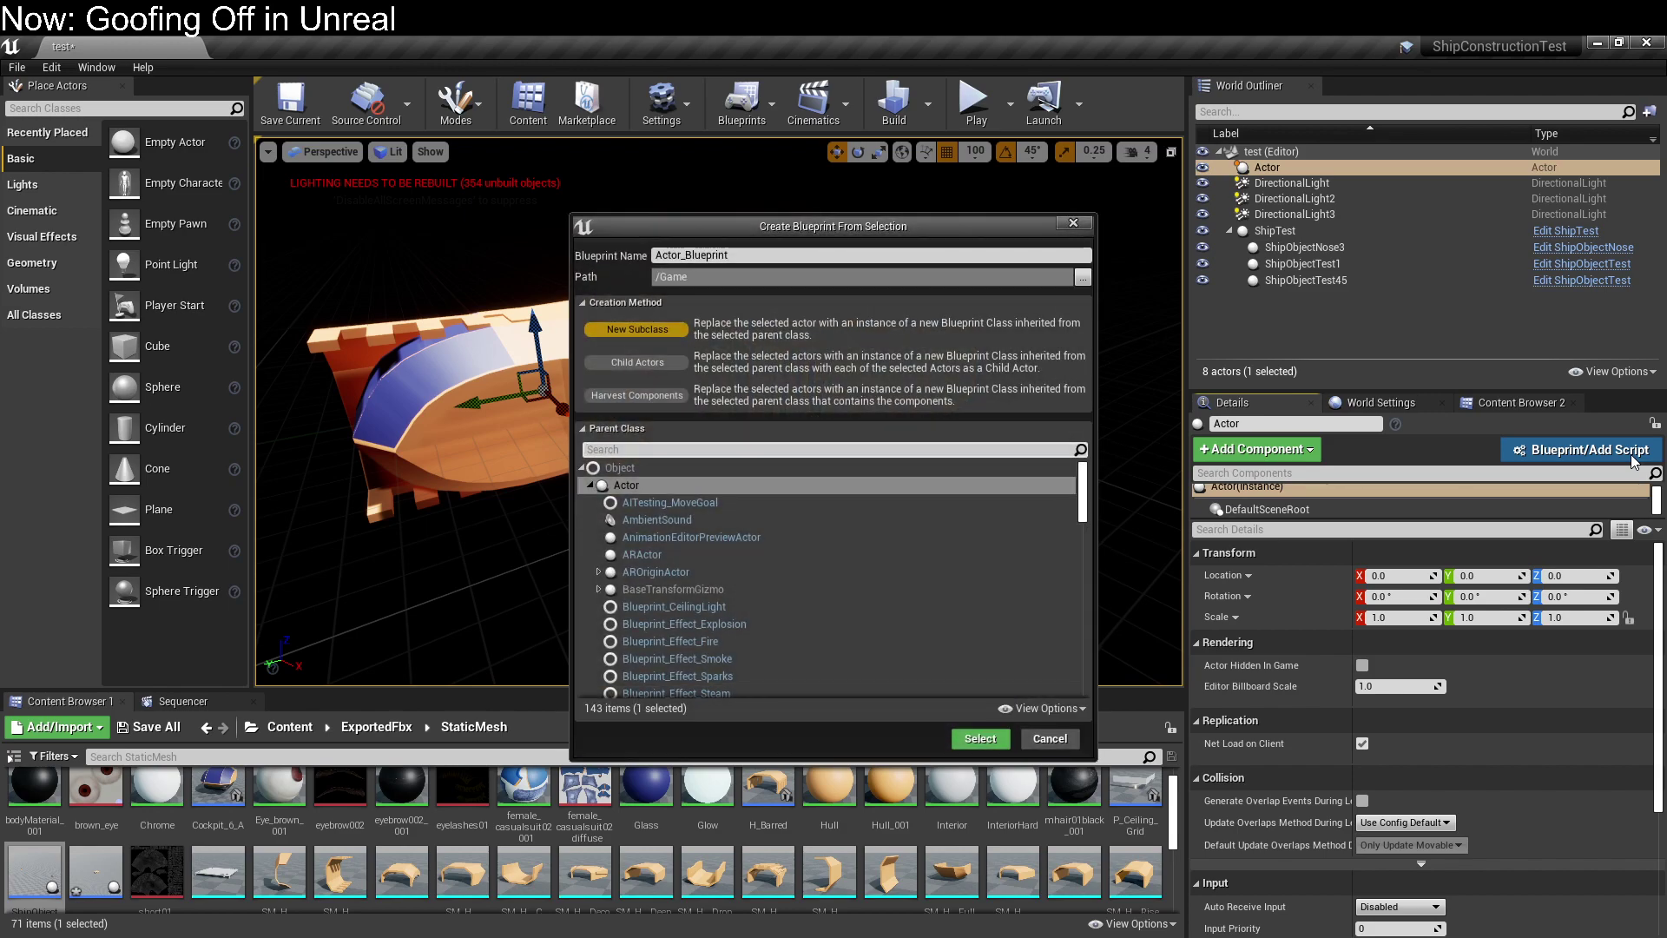
{"action": "left_click", "coordinate": [763, 256]}
{"action": "type", "text": "ShipObjectBase"}
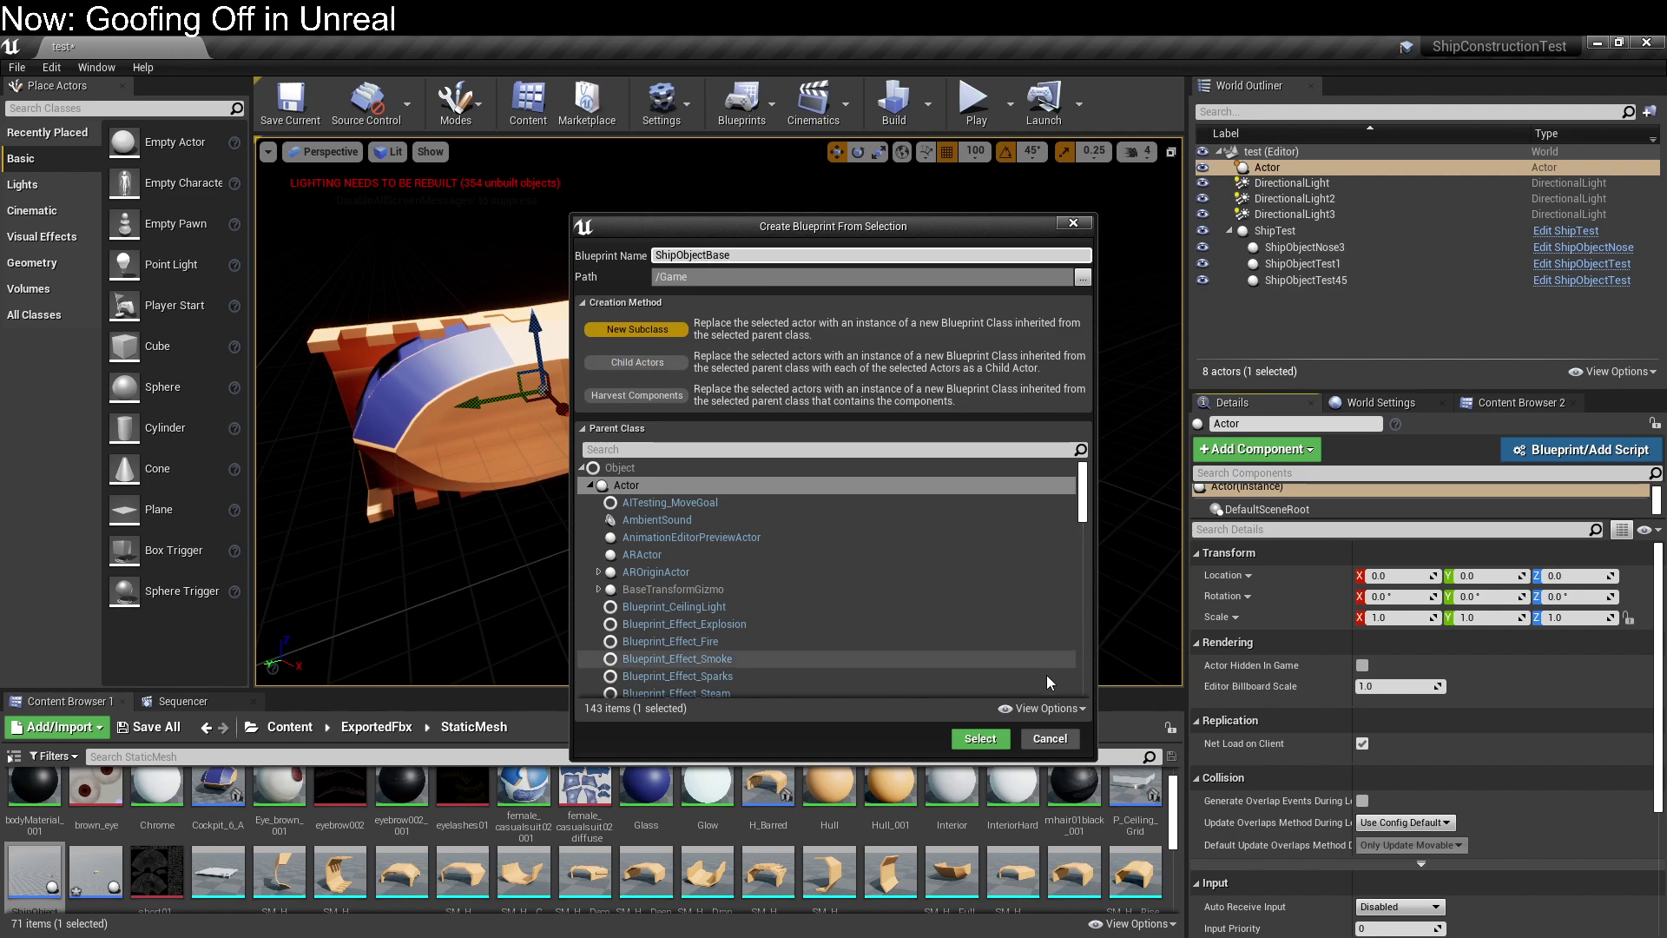
{"action": "left_click", "coordinate": [981, 738]}
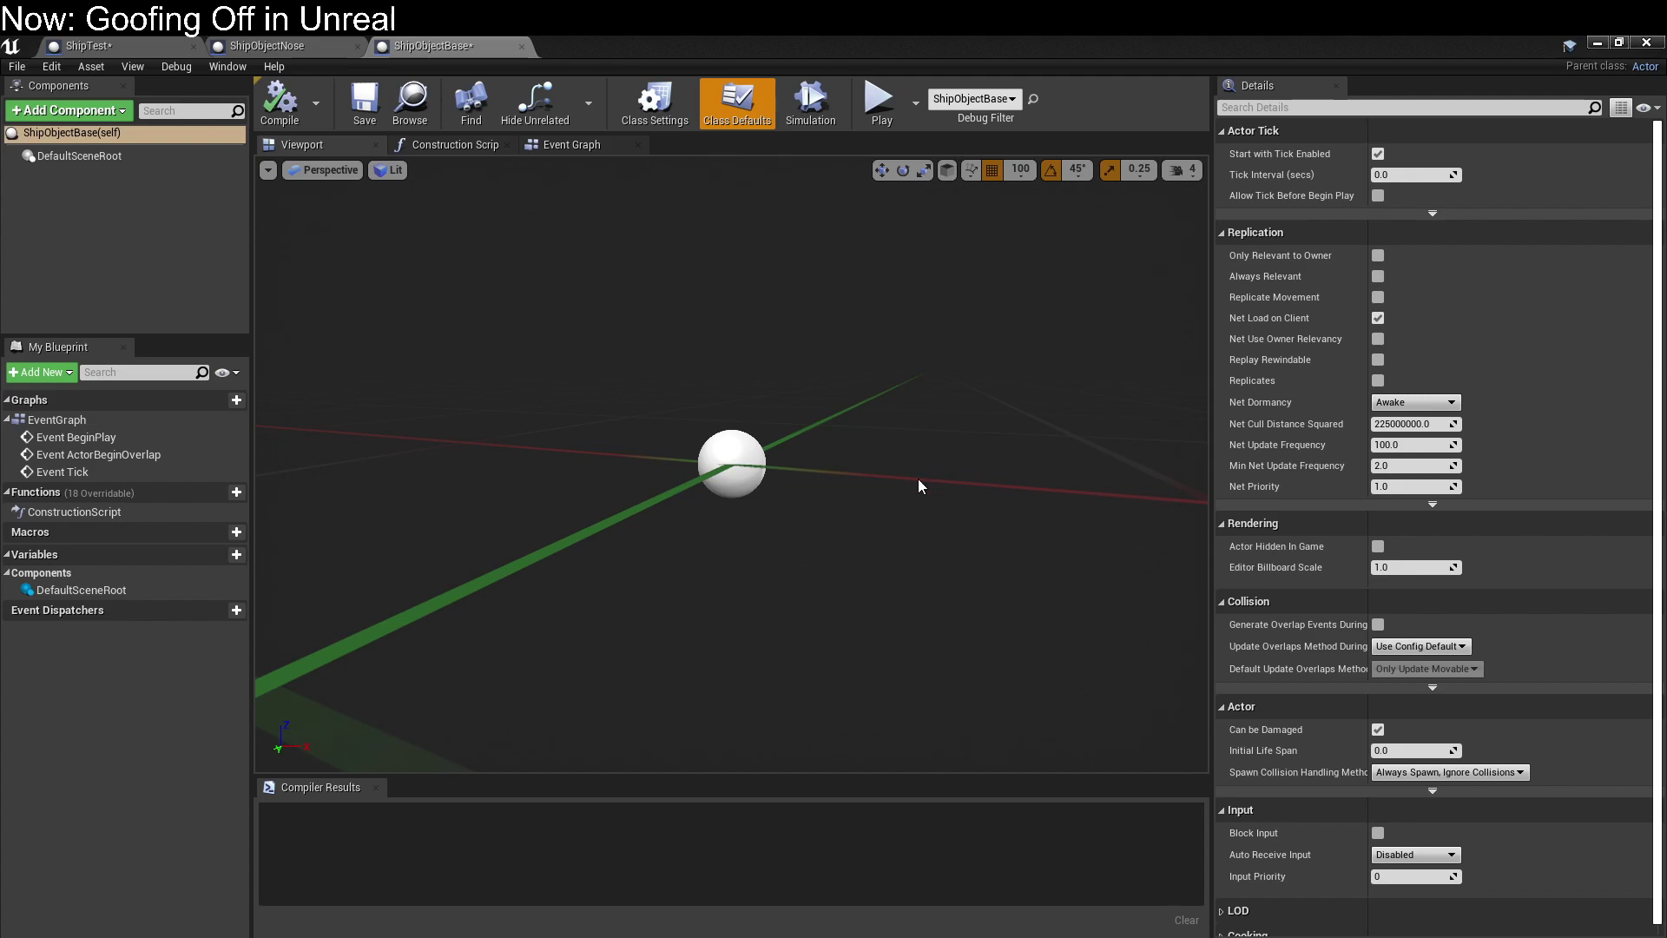
Add a Float variable named Mass to ShipObjectBase, make it Instance Editable and exposed on spawn, and compile the blueprint.
{"action": "left_click", "coordinate": [235, 554]}
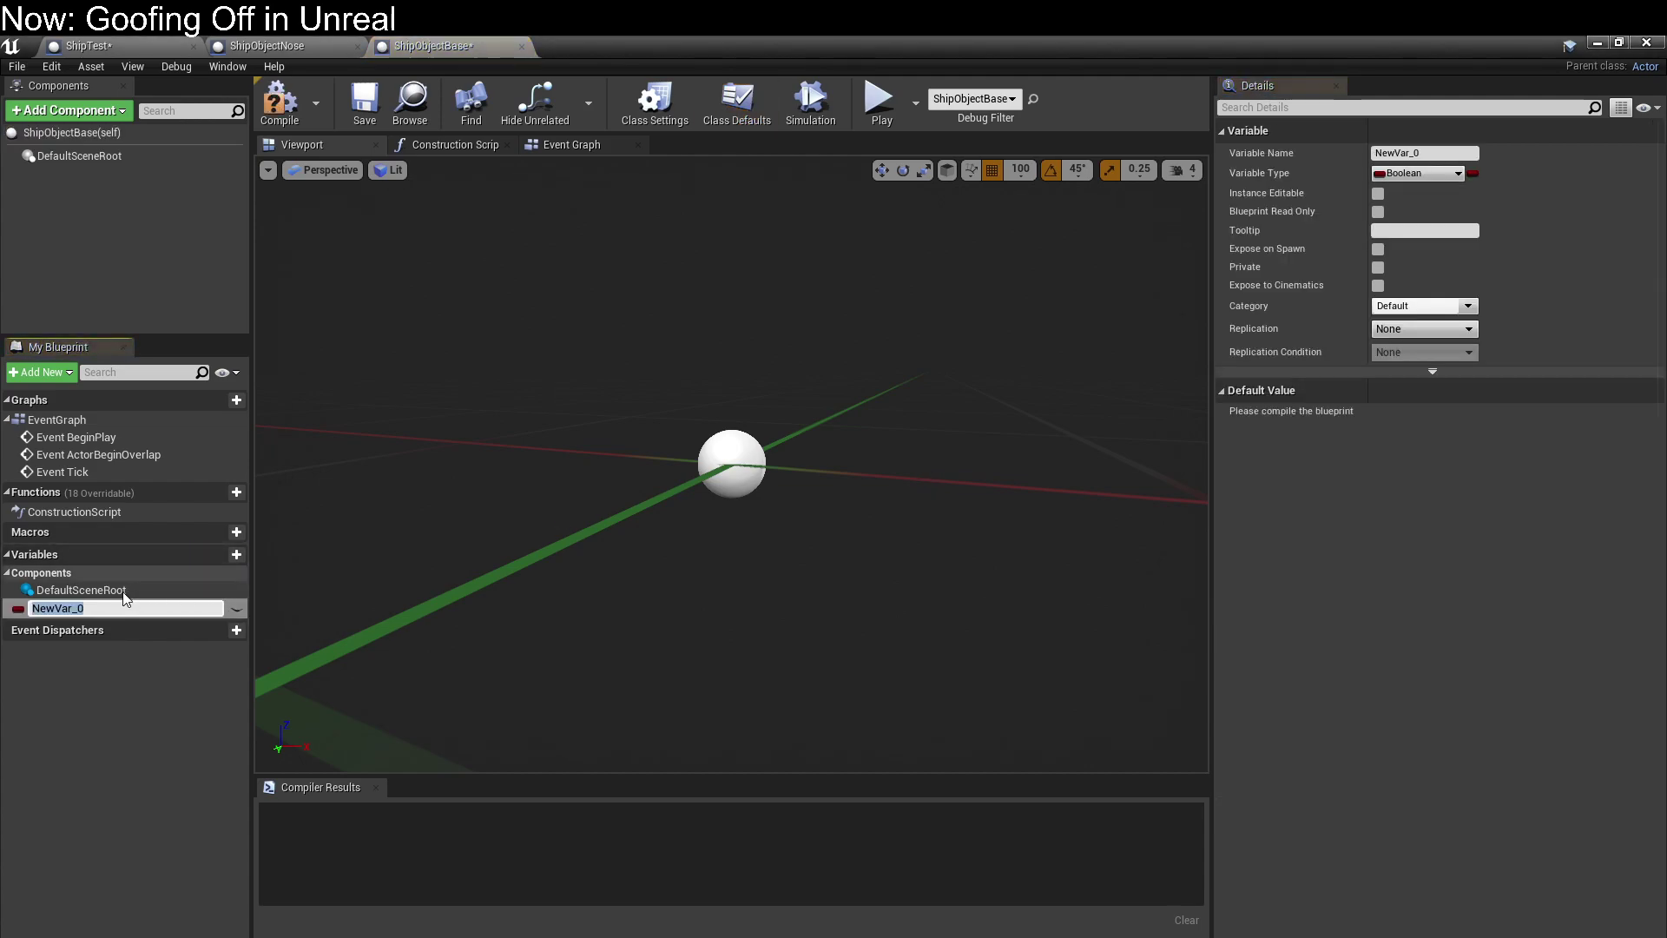
{"action": "type", "text": "Mass"}
{"action": "key", "text": "Return"}
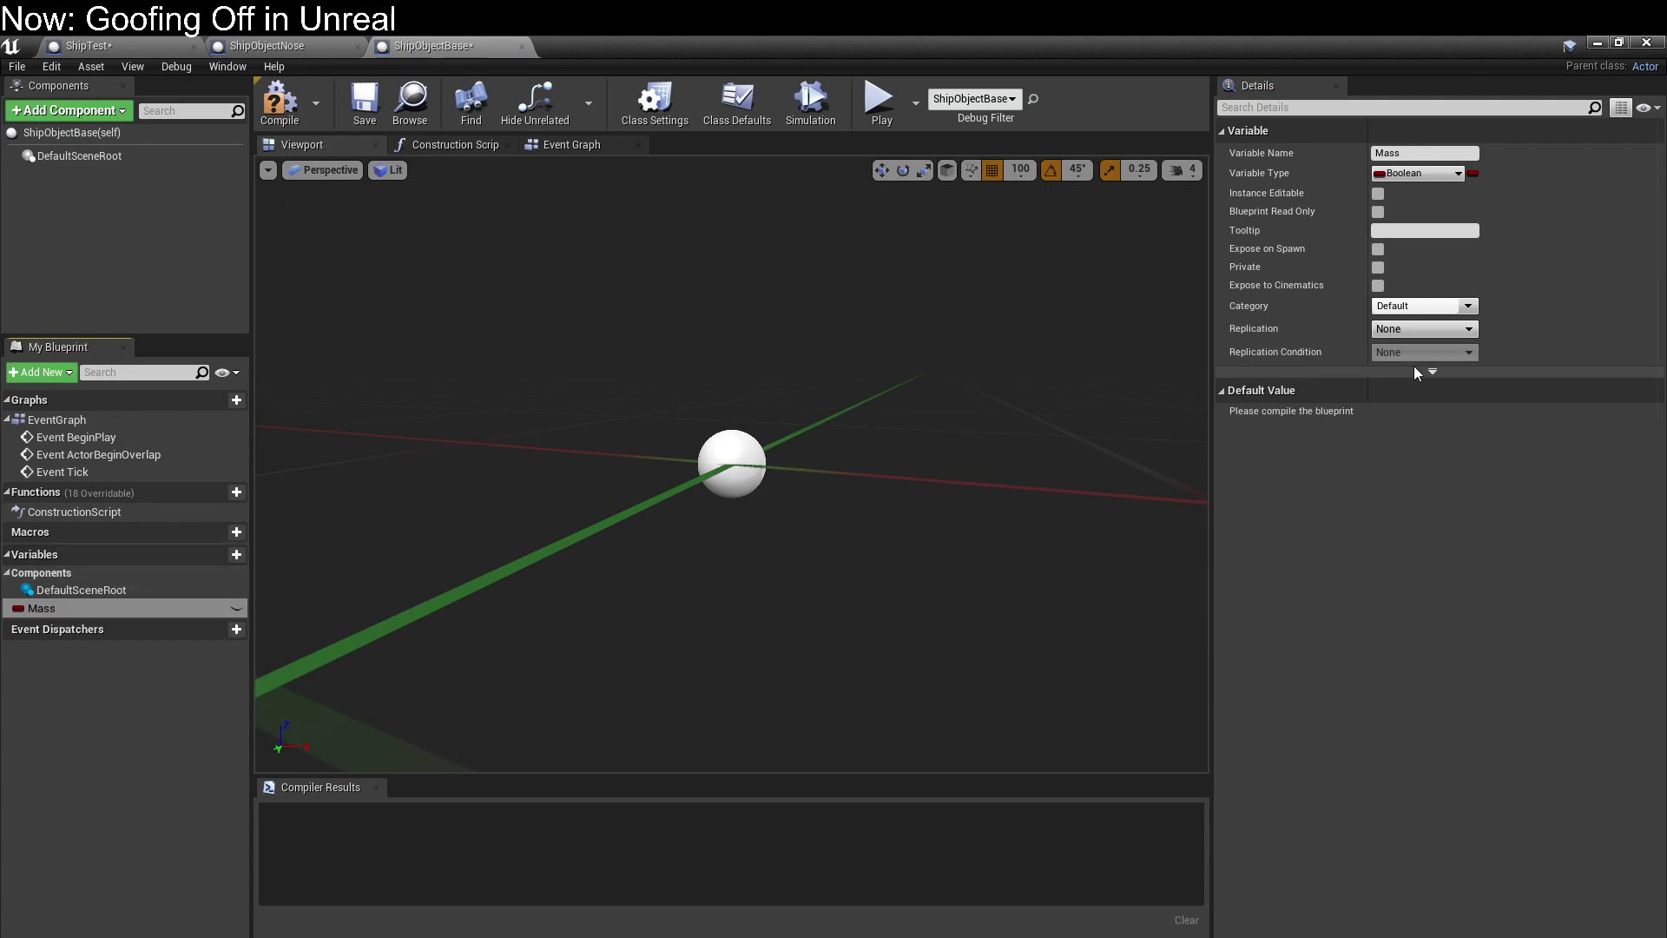
{"action": "left_click", "coordinate": [1376, 172]}
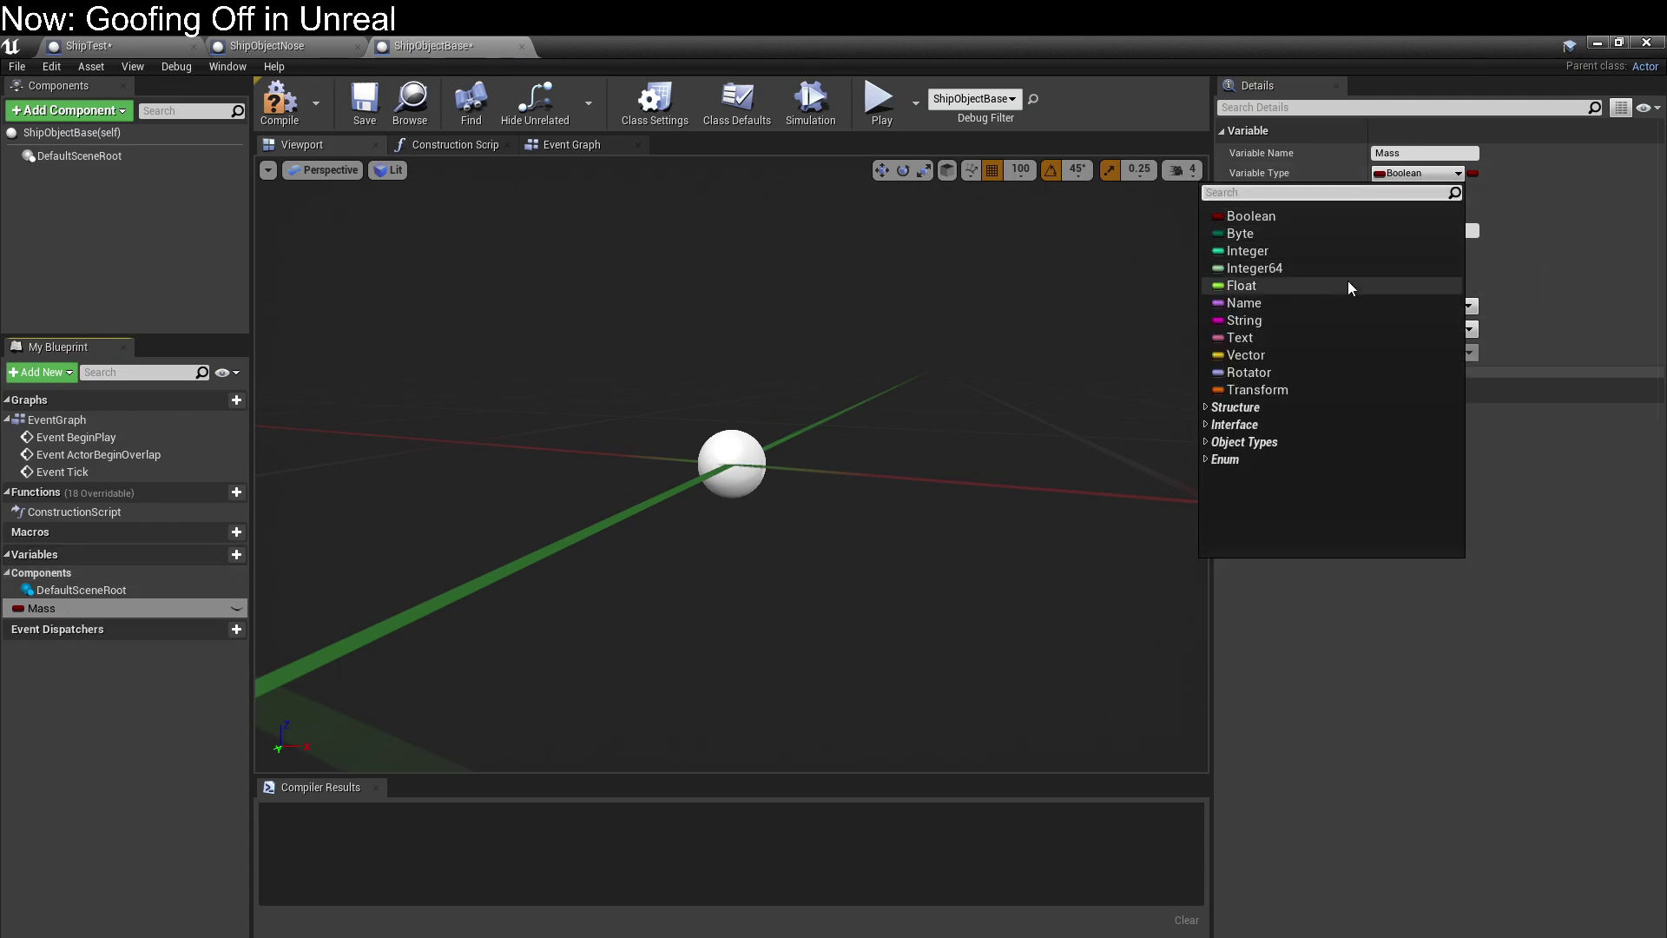
{"action": "left_click", "coordinate": [1339, 287]}
{"action": "left_click", "coordinate": [1378, 194]}
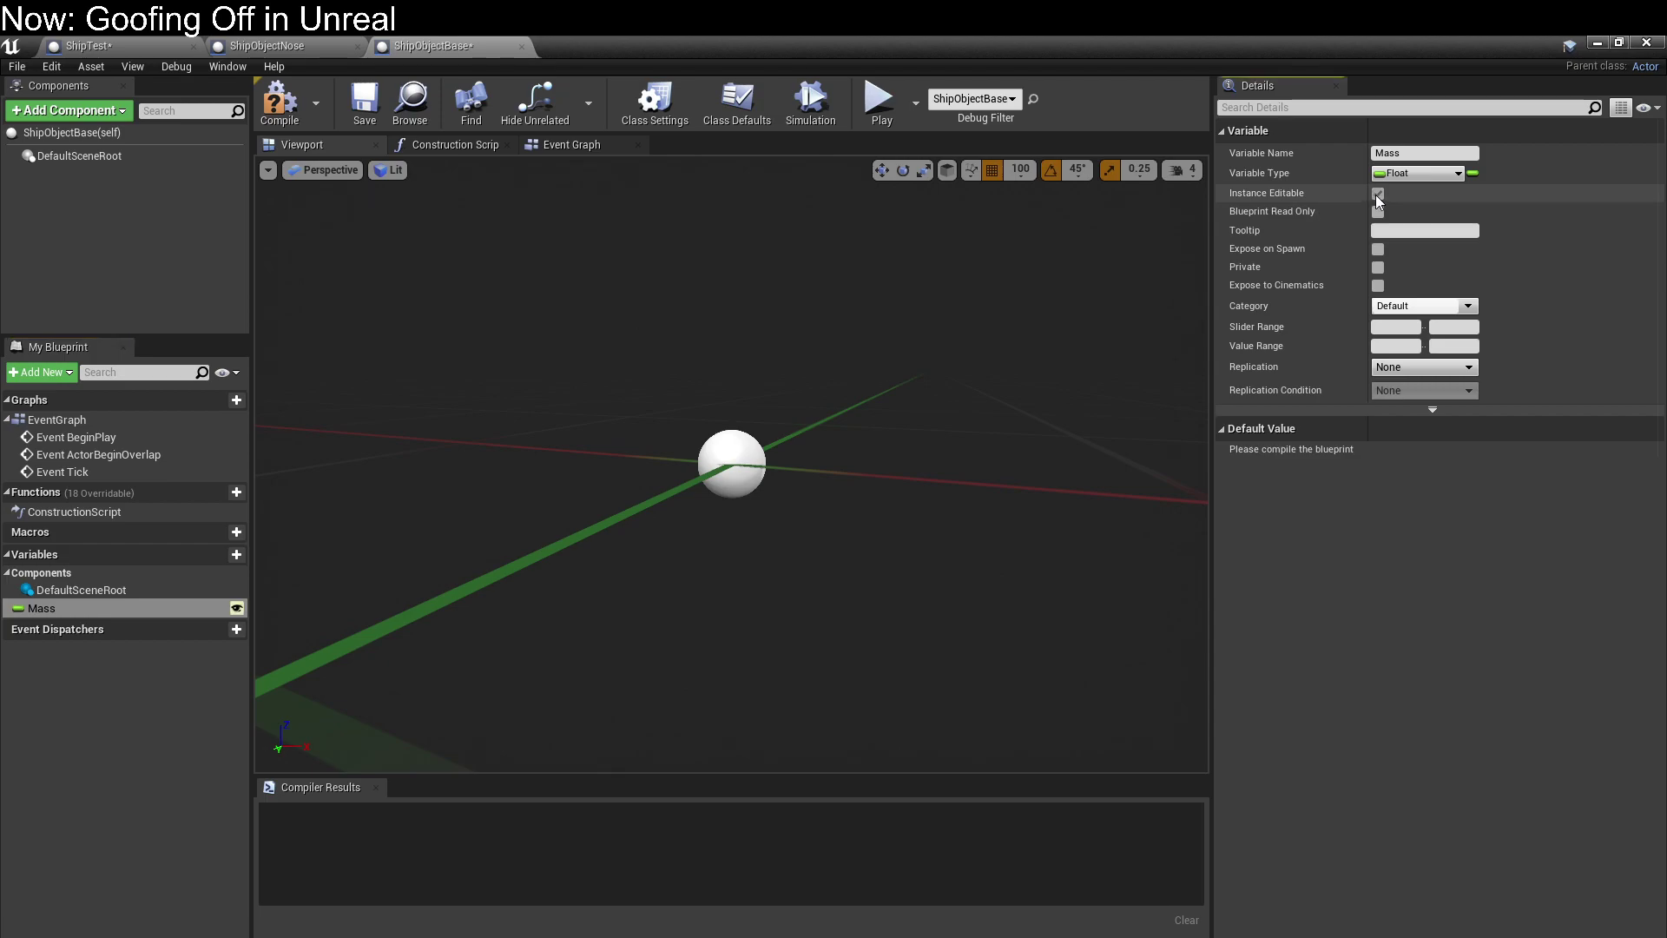
{"action": "left_click", "coordinate": [1378, 250]}
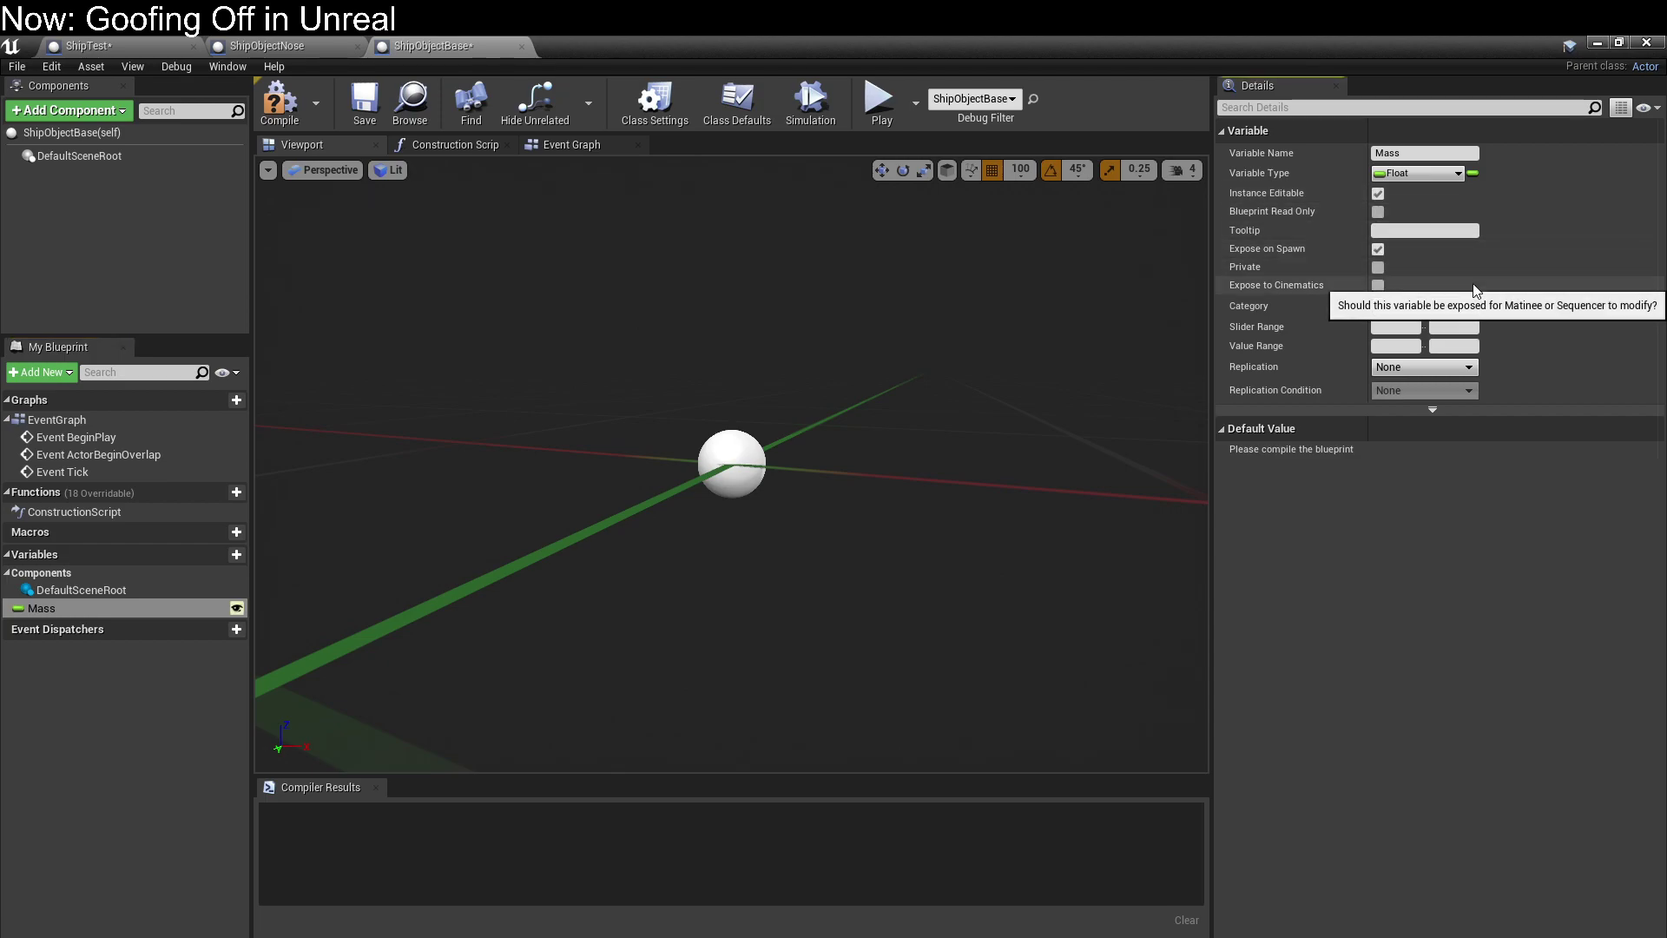
{"action": "left_click", "coordinate": [287, 119]}
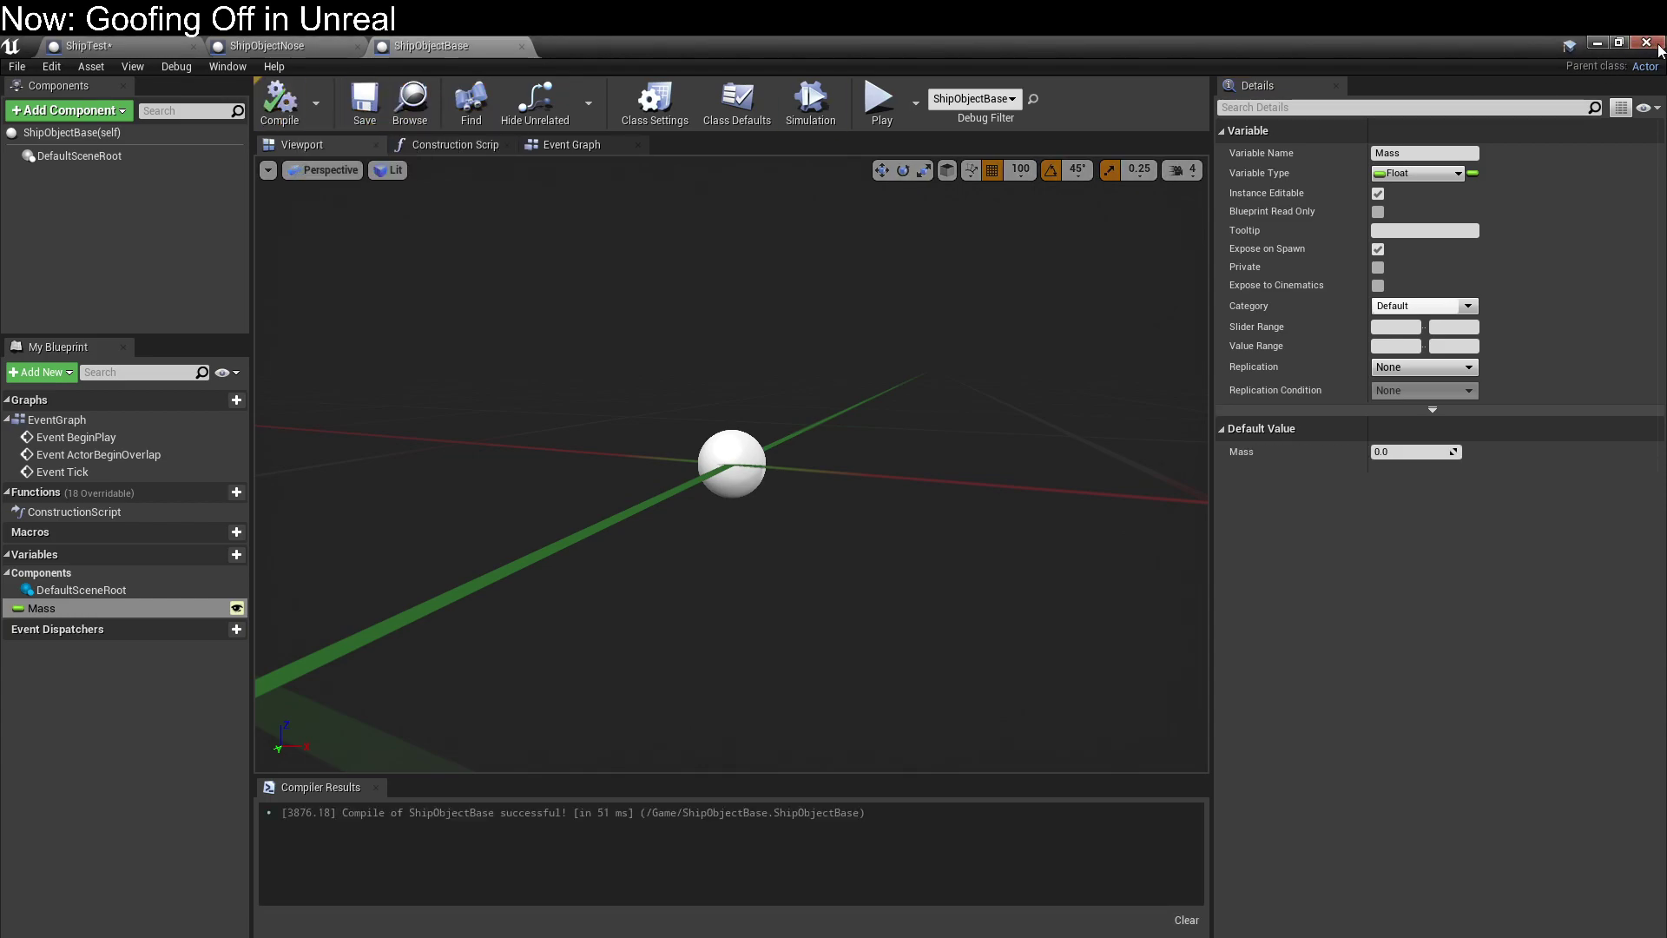
Close the old ShipObjectNose blueprint and return to the level editor.
{"action": "left_click", "coordinate": [335, 47]}
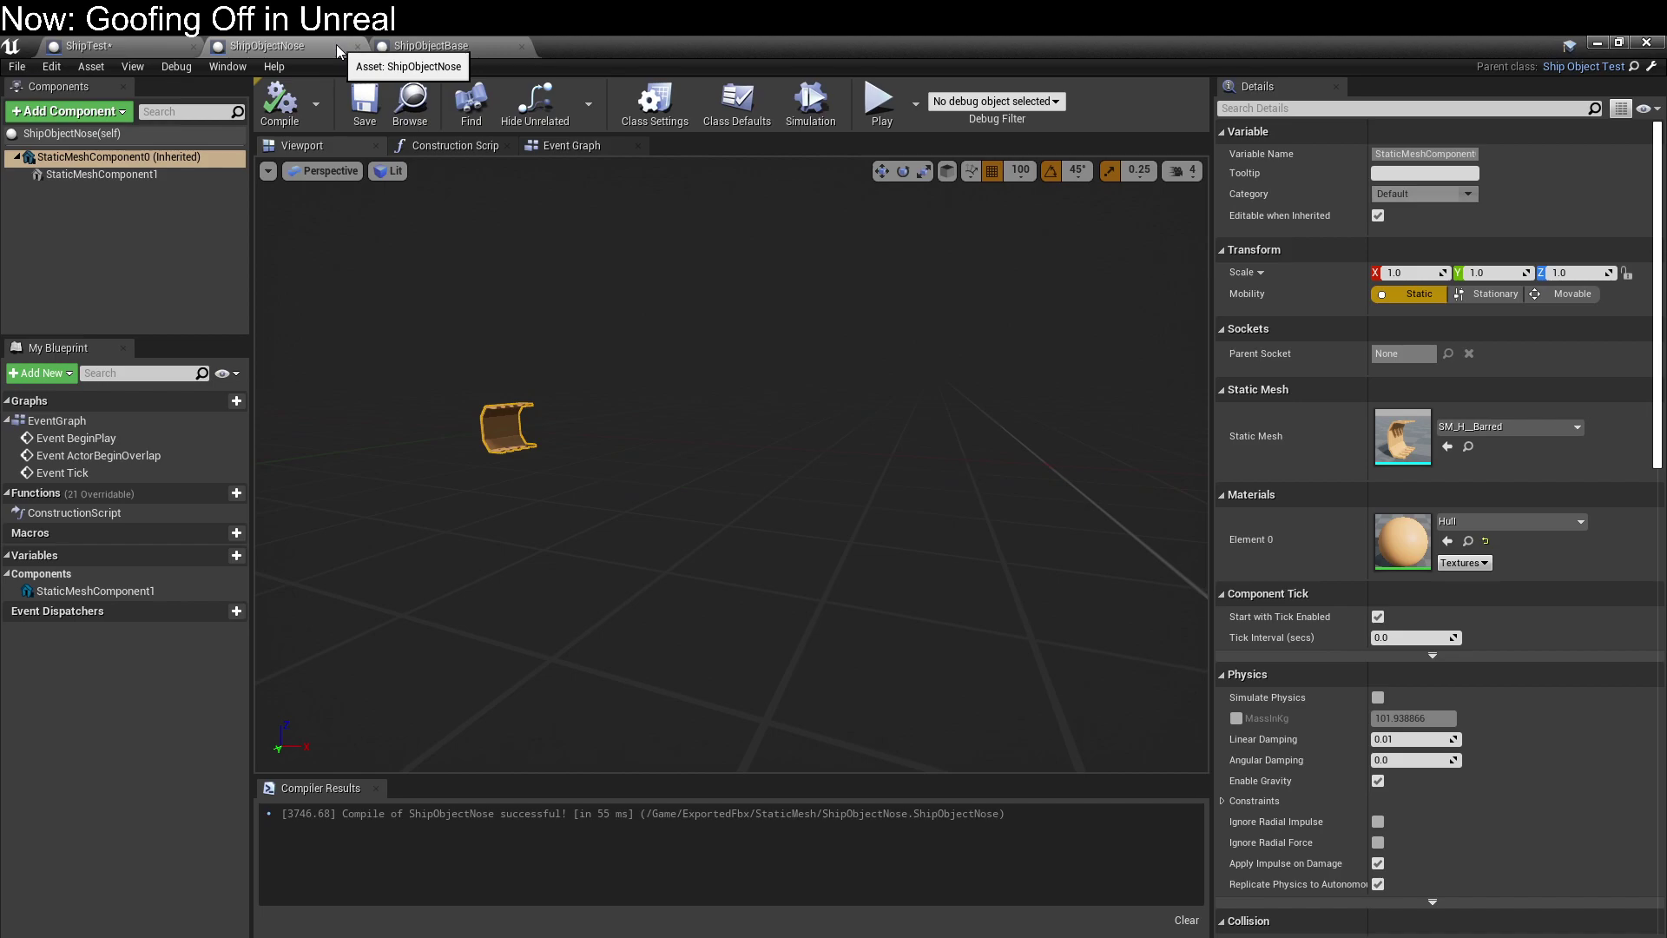
{"action": "right_click", "coordinate": [338, 48]}
{"action": "left_click", "coordinate": [361, 92]}
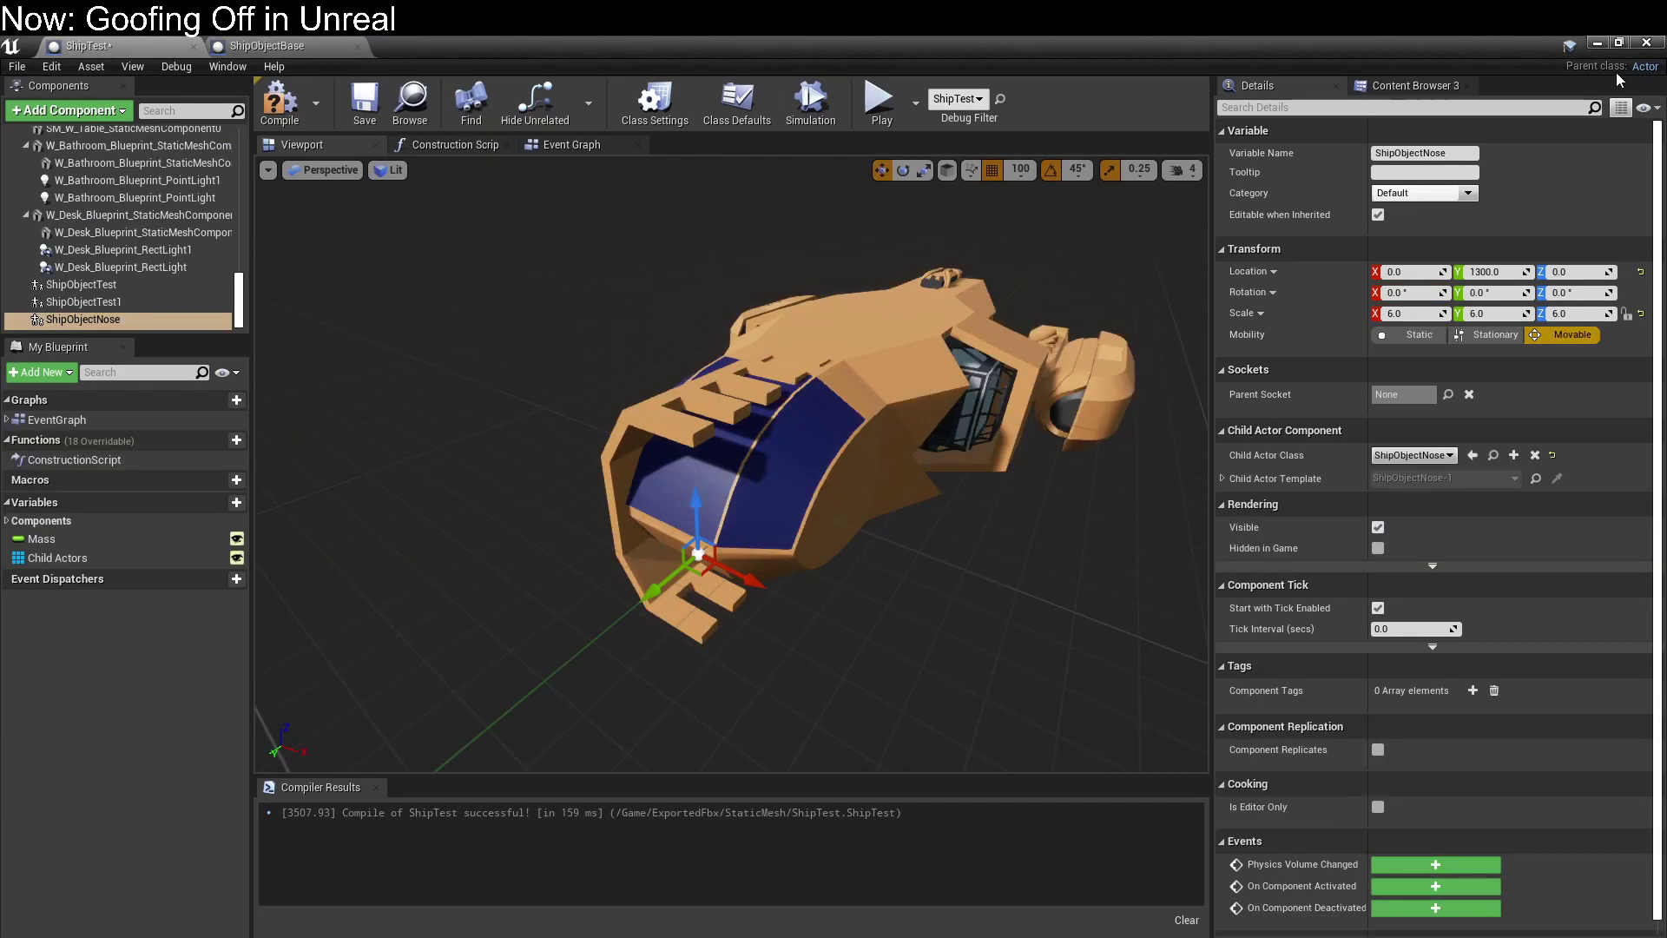
{"action": "left_click", "coordinate": [1596, 43]}
Search the StaticMesh folder for the new base blueprint using the terms "shipobj" and "base".
{"action": "scroll", "coordinate": [580, 831], "scroll_direction": "down", "scroll_amount": 2}
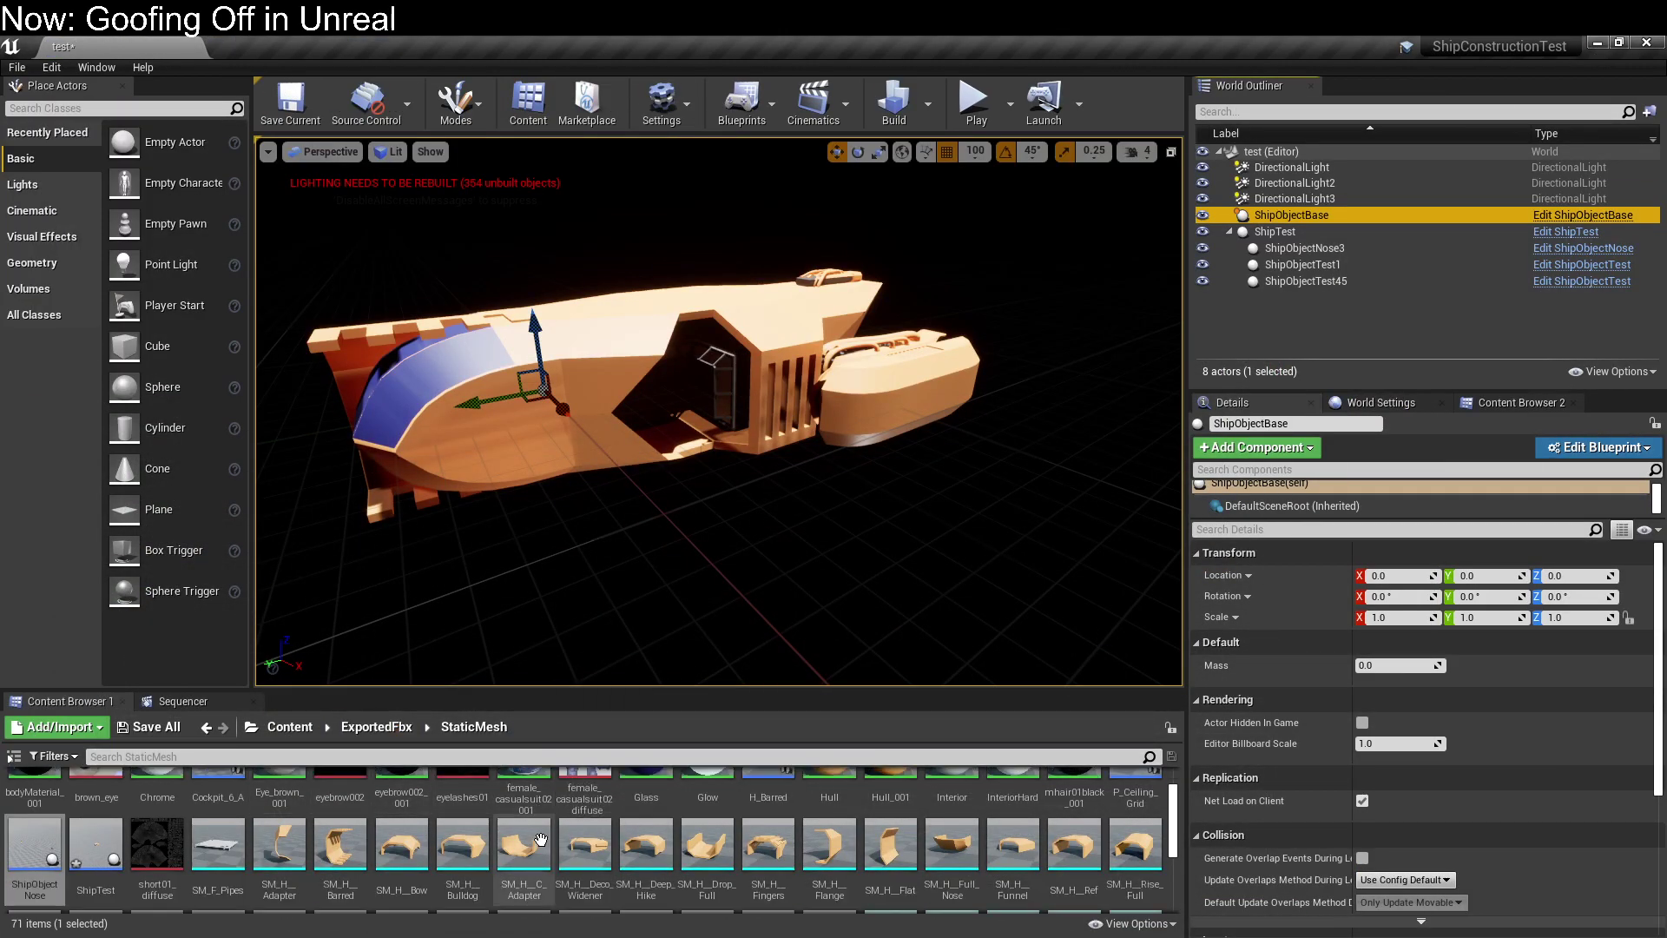
{"action": "scroll", "coordinate": [608, 825], "scroll_direction": "up", "scroll_amount": 3}
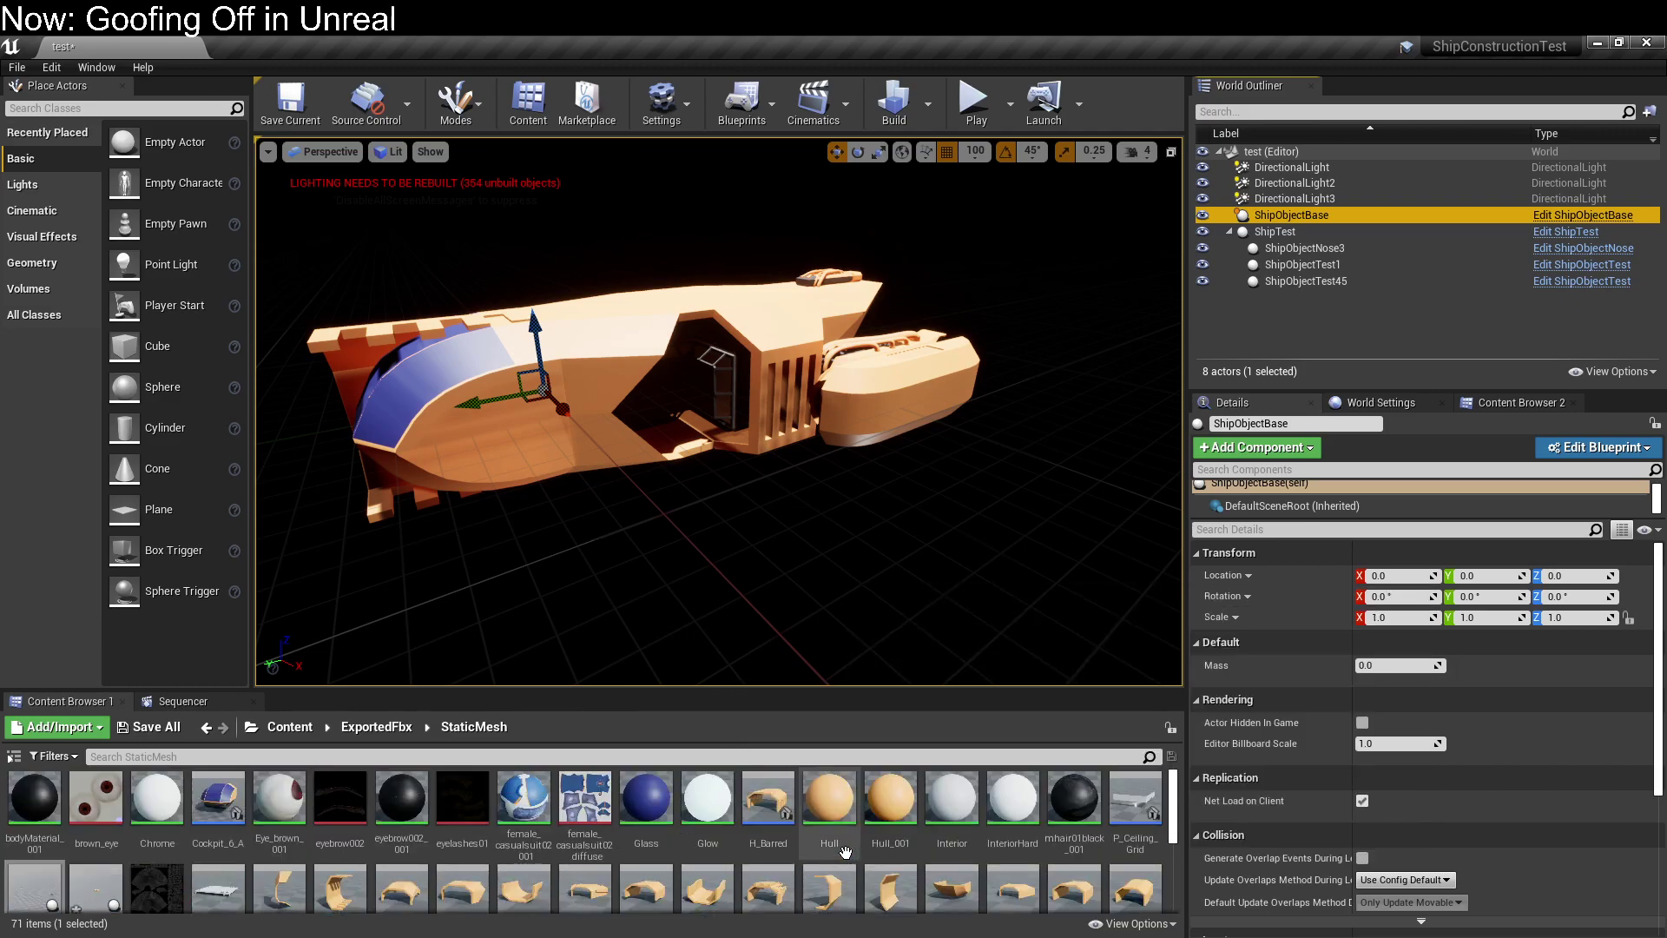
{"action": "left_click", "coordinate": [586, 799]}
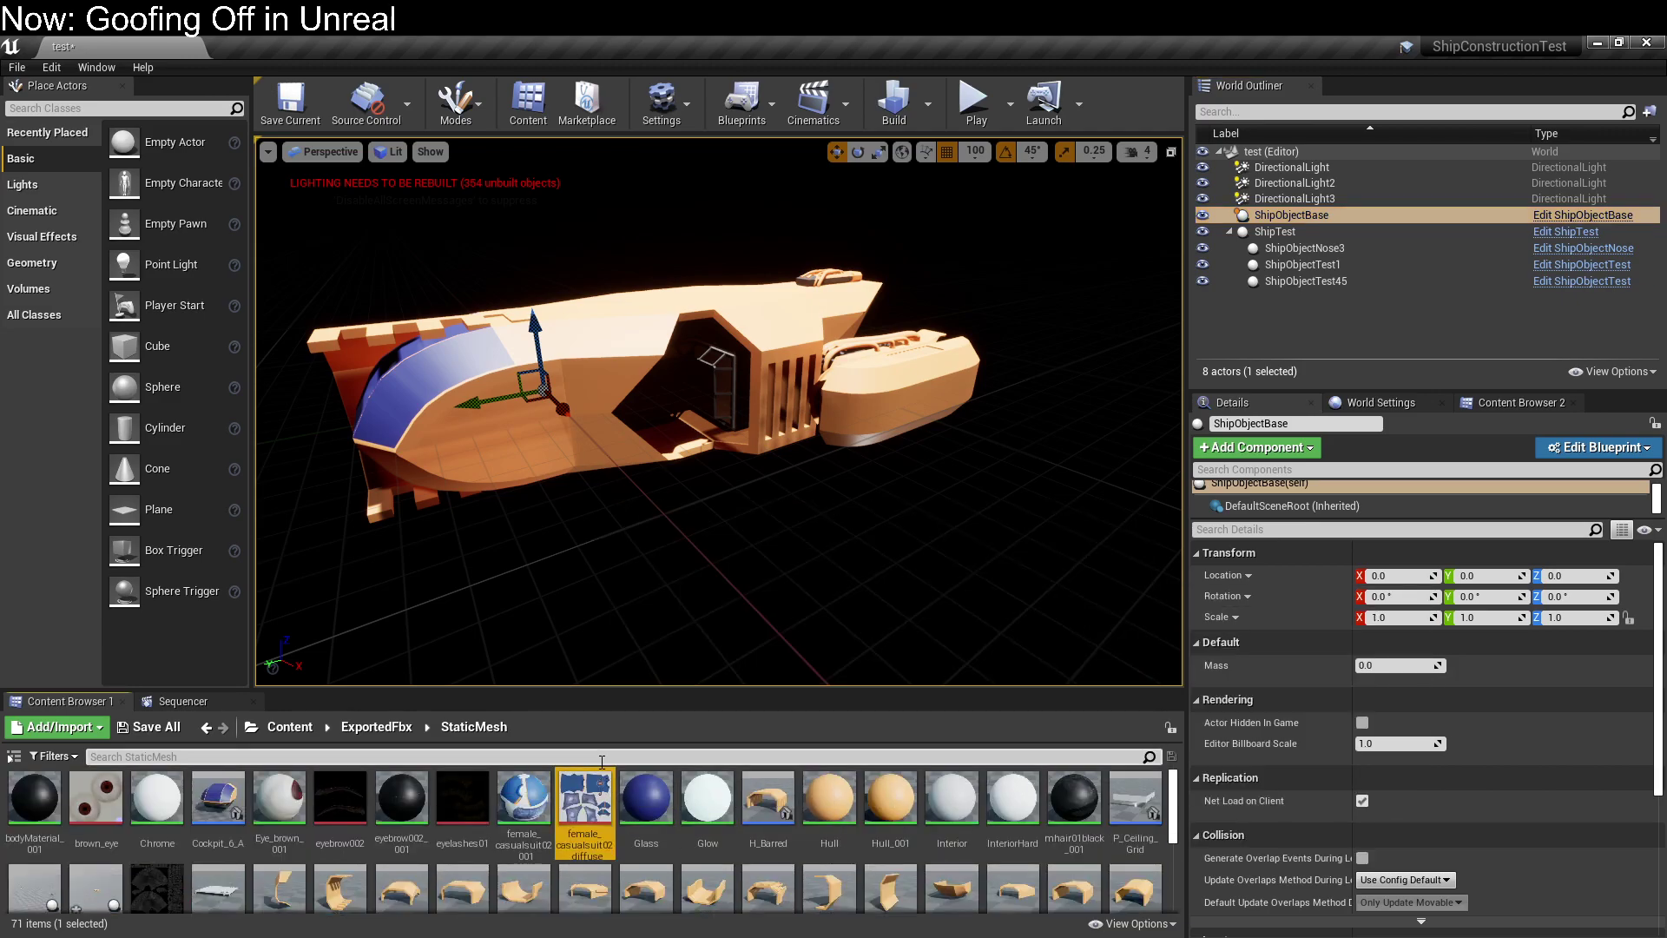
{"action": "left_click", "coordinate": [612, 757]}
{"action": "type", "text": "shipobj"}
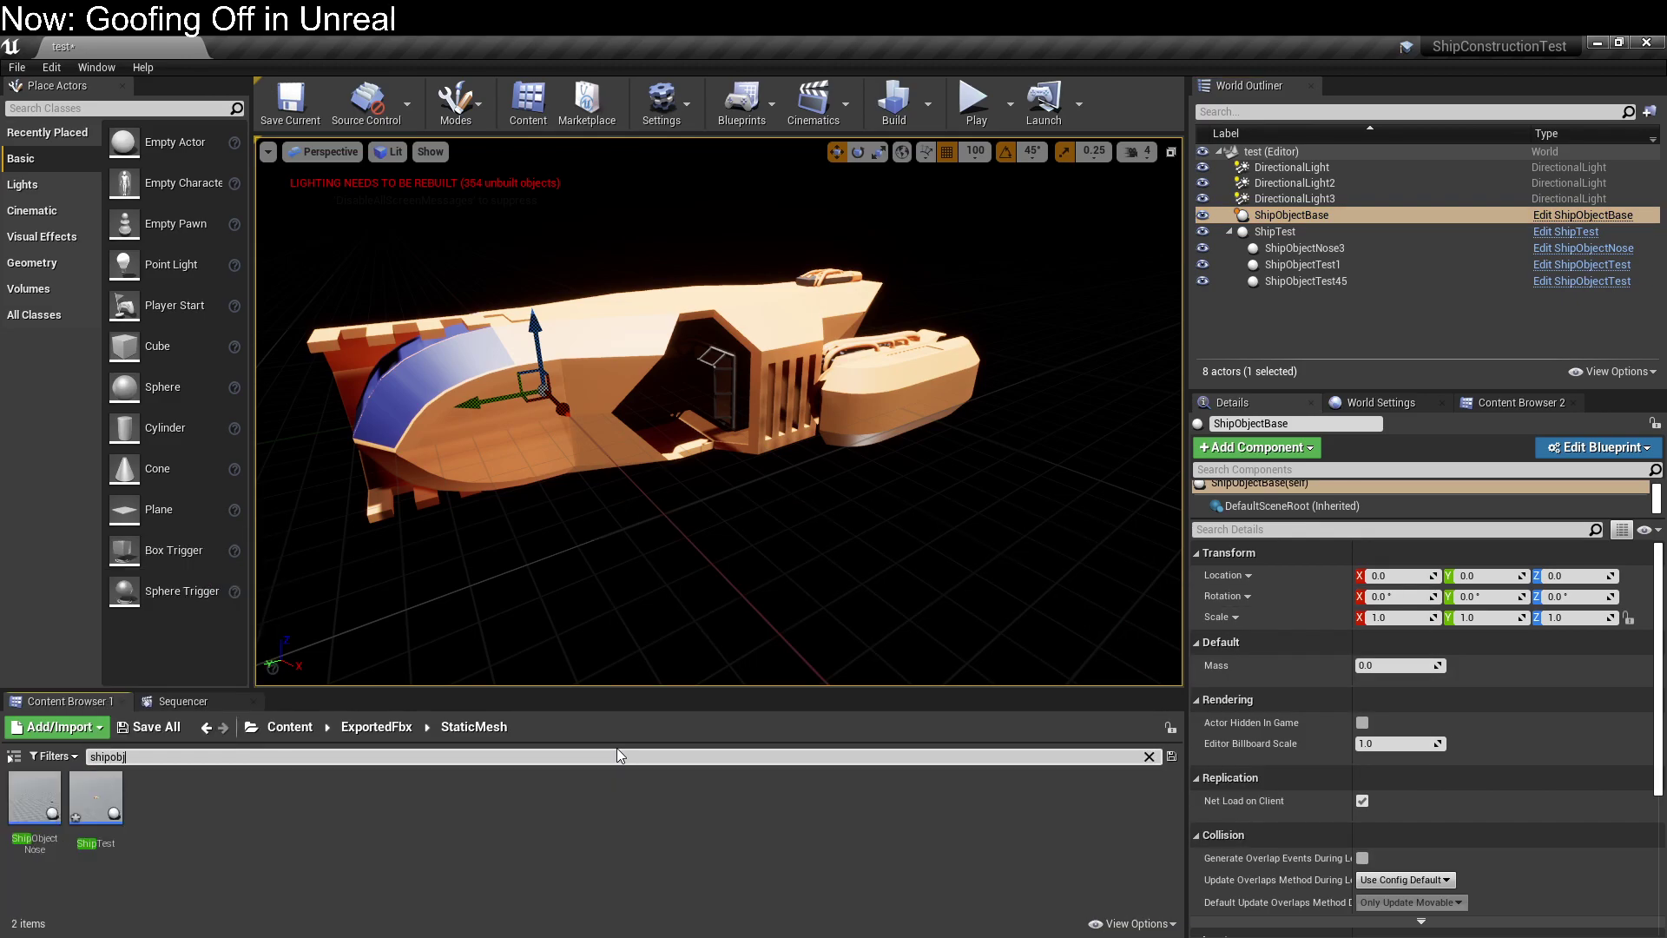
{"action": "key", "text": "BackSpace"}
{"action": "key", "text": "BackSpace"}
{"action": "key", "text": "BackSpace"}
{"action": "key", "text": "BackSpace"}
{"action": "key", "text": "BackSpace"}
{"action": "key", "text": "BackSpace"}
{"action": "key", "text": "BackSpace"}
{"action": "type", "text": "base"}
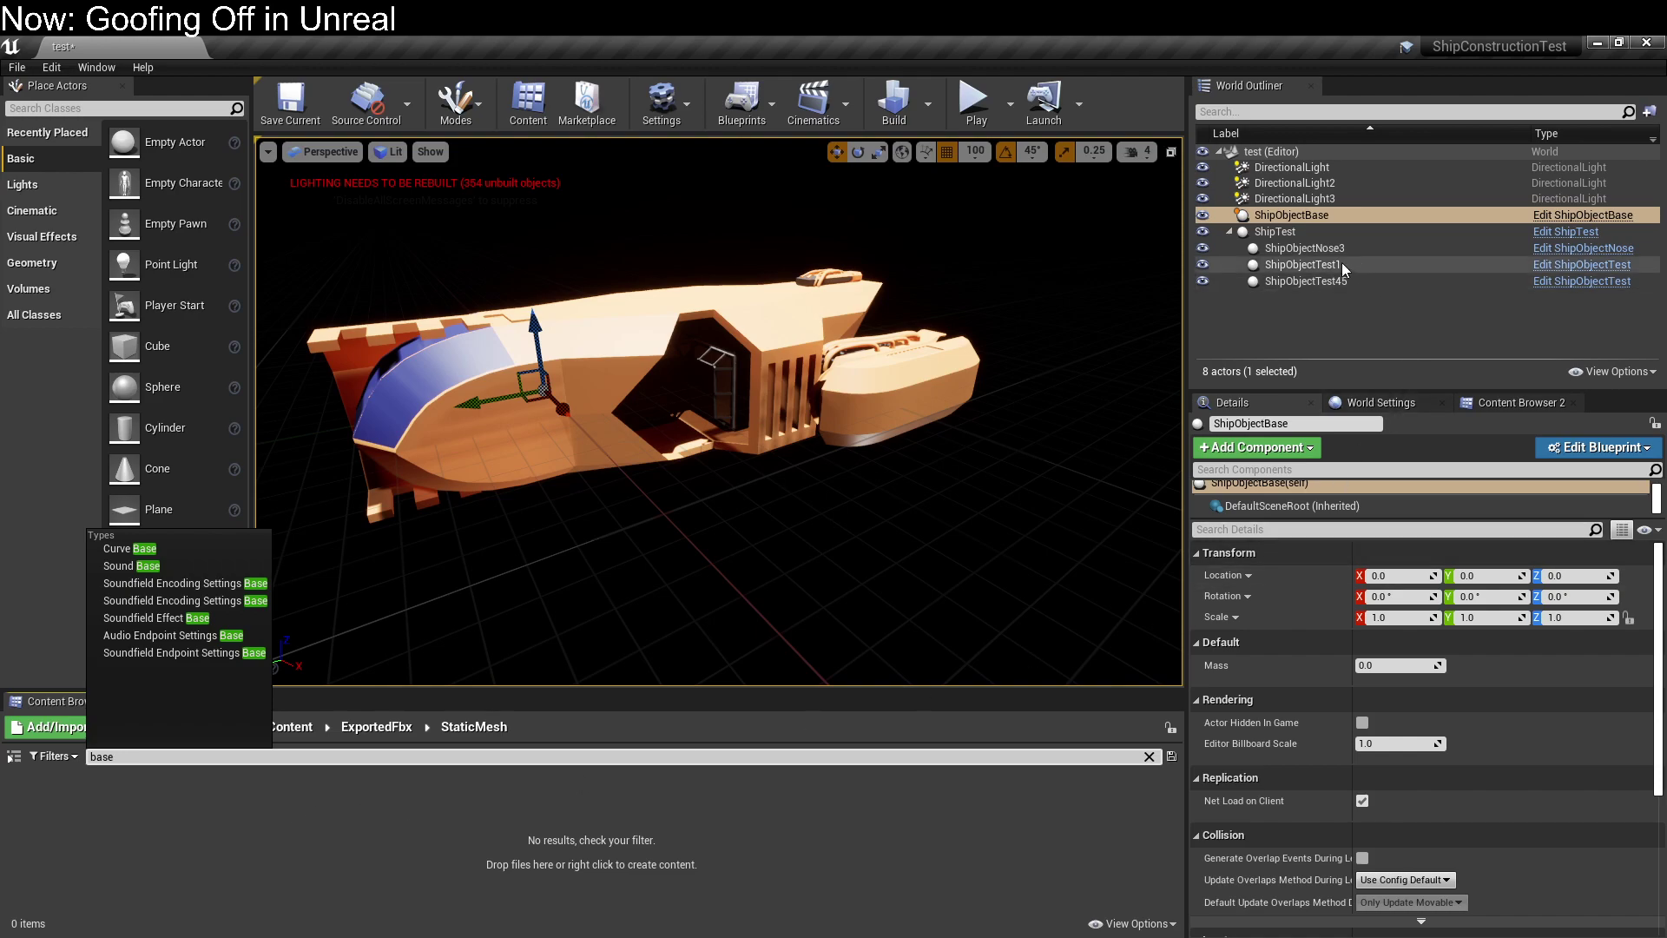
Open and close the blueprint of the level's ShipObjectBase actor, then locate the ShipObjectBase asset by searching from the Content root.
{"action": "left_click", "coordinate": [1315, 221]}
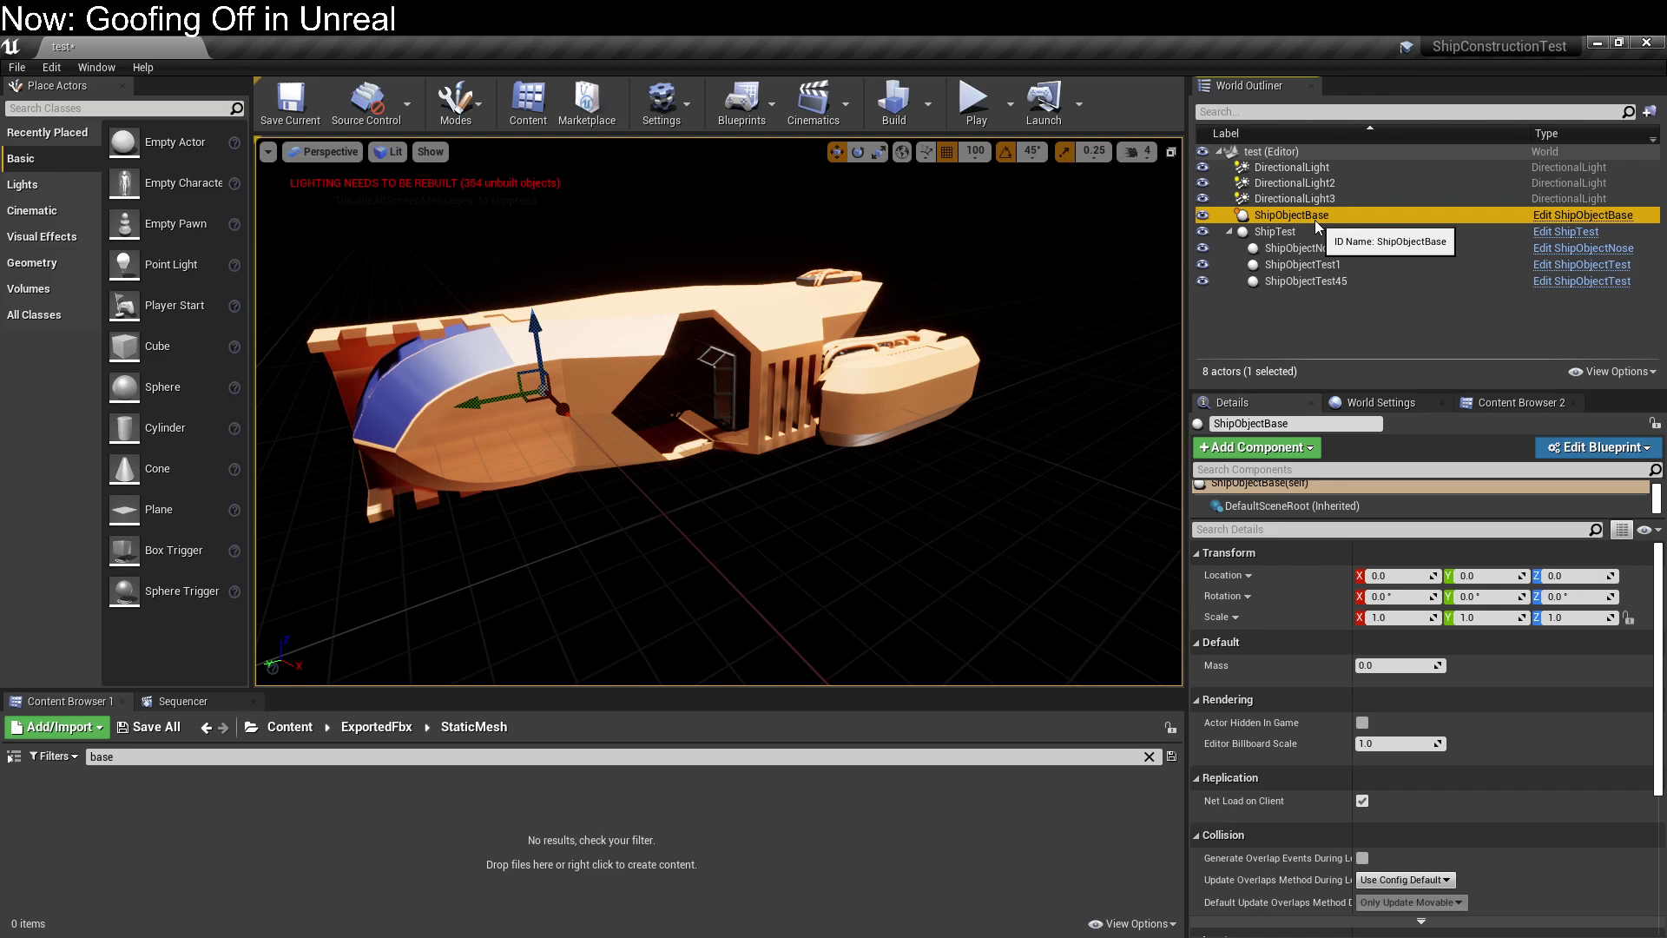
{"action": "left_click", "coordinate": [1620, 215]}
{"action": "left_click", "coordinate": [1654, 46]}
{"action": "left_click", "coordinate": [251, 728]}
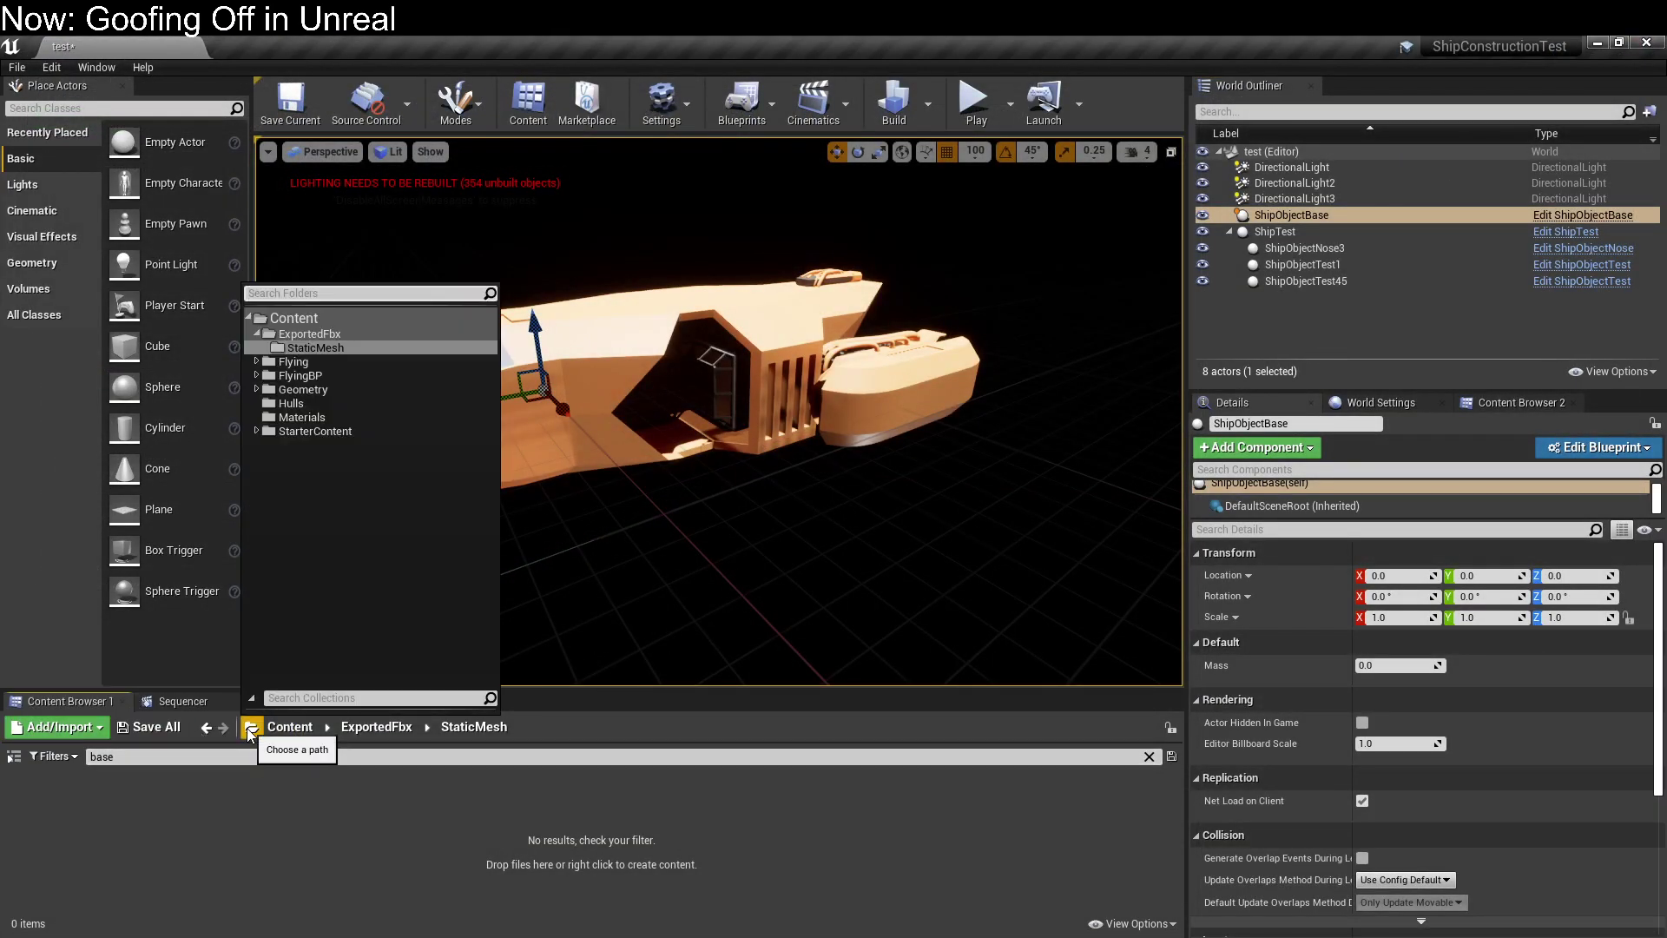
{"action": "left_click", "coordinate": [271, 727]}
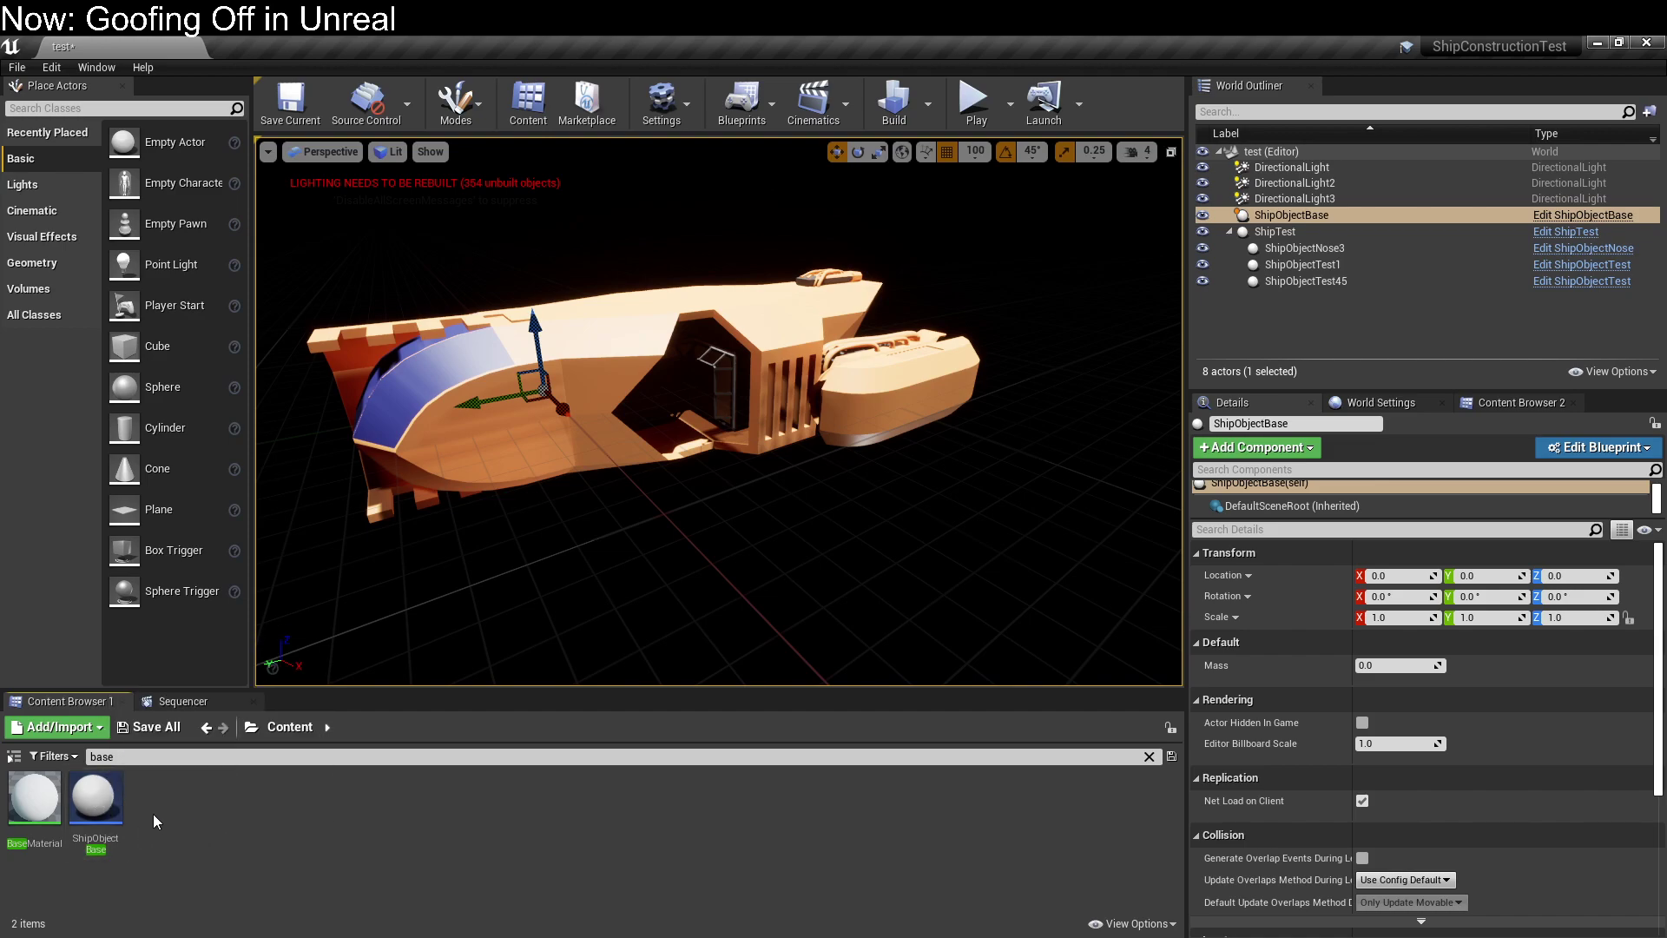
{"action": "left_click", "coordinate": [96, 803]}
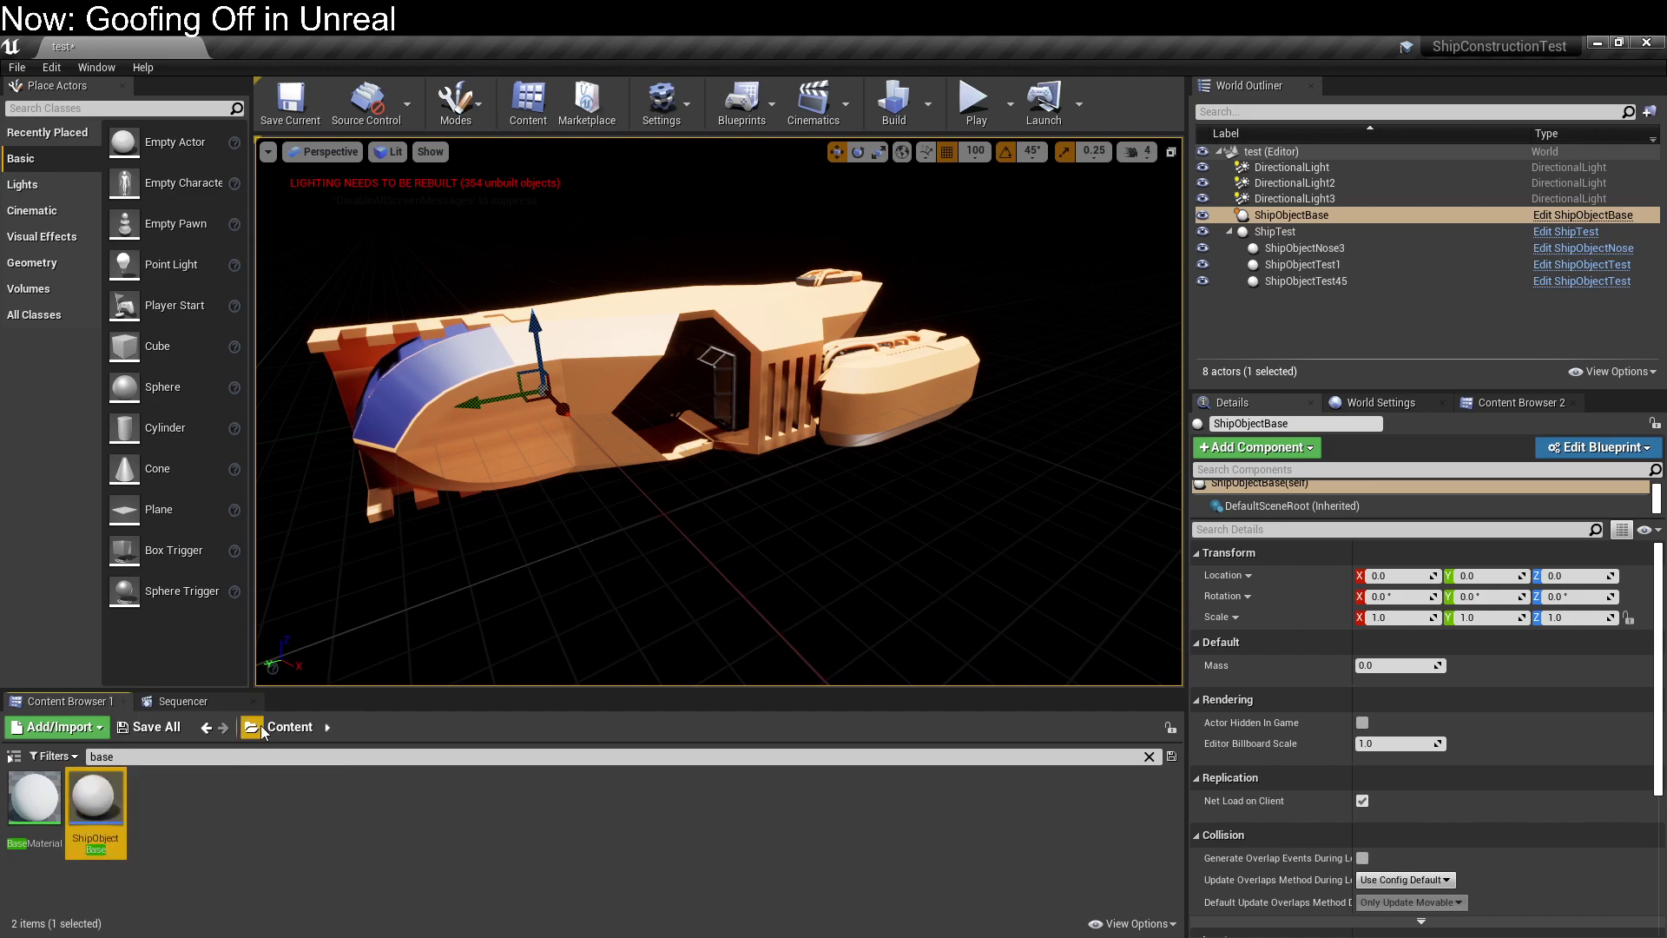
Clear the asset search, move ShipObjectBase into the Hulls folder, and open that folder.
{"action": "left_click", "coordinate": [137, 755]}
{"action": "key", "text": "BackSpace"}
{"action": "key", "text": "BackSpace"}
{"action": "key", "text": "BackSpace"}
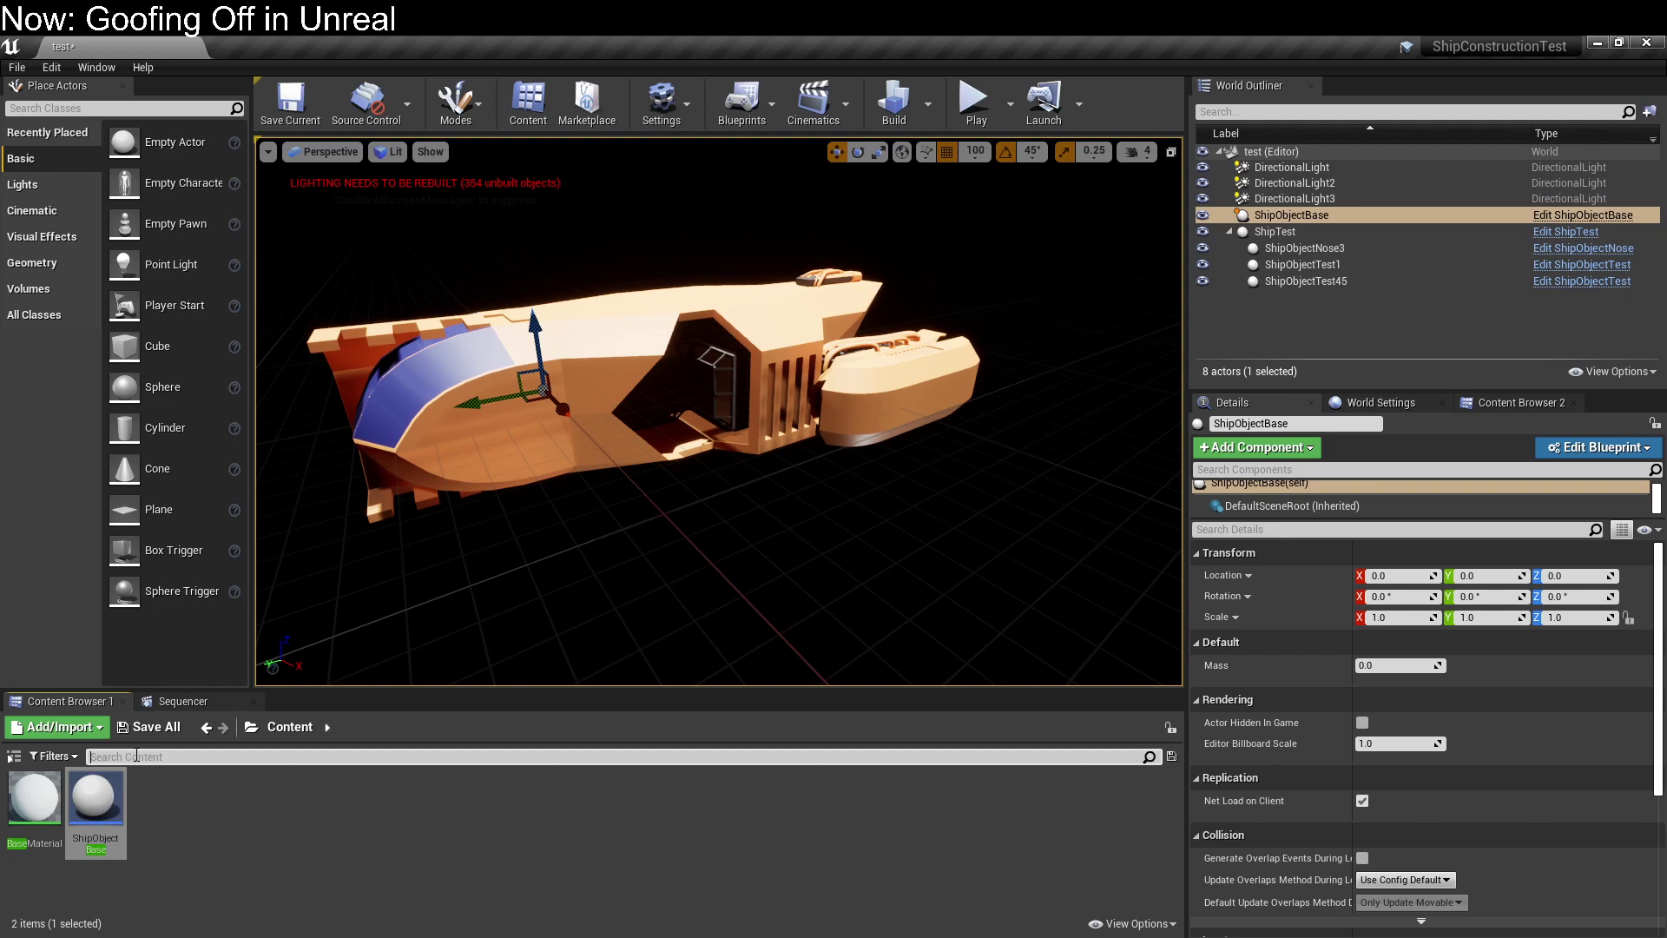
{"action": "left_click_drag", "start_coordinate": [562, 825], "coordinate": [276, 813]}
{"action": "left_click", "coordinate": [298, 853]}
{"action": "double_click", "coordinate": [287, 799]}
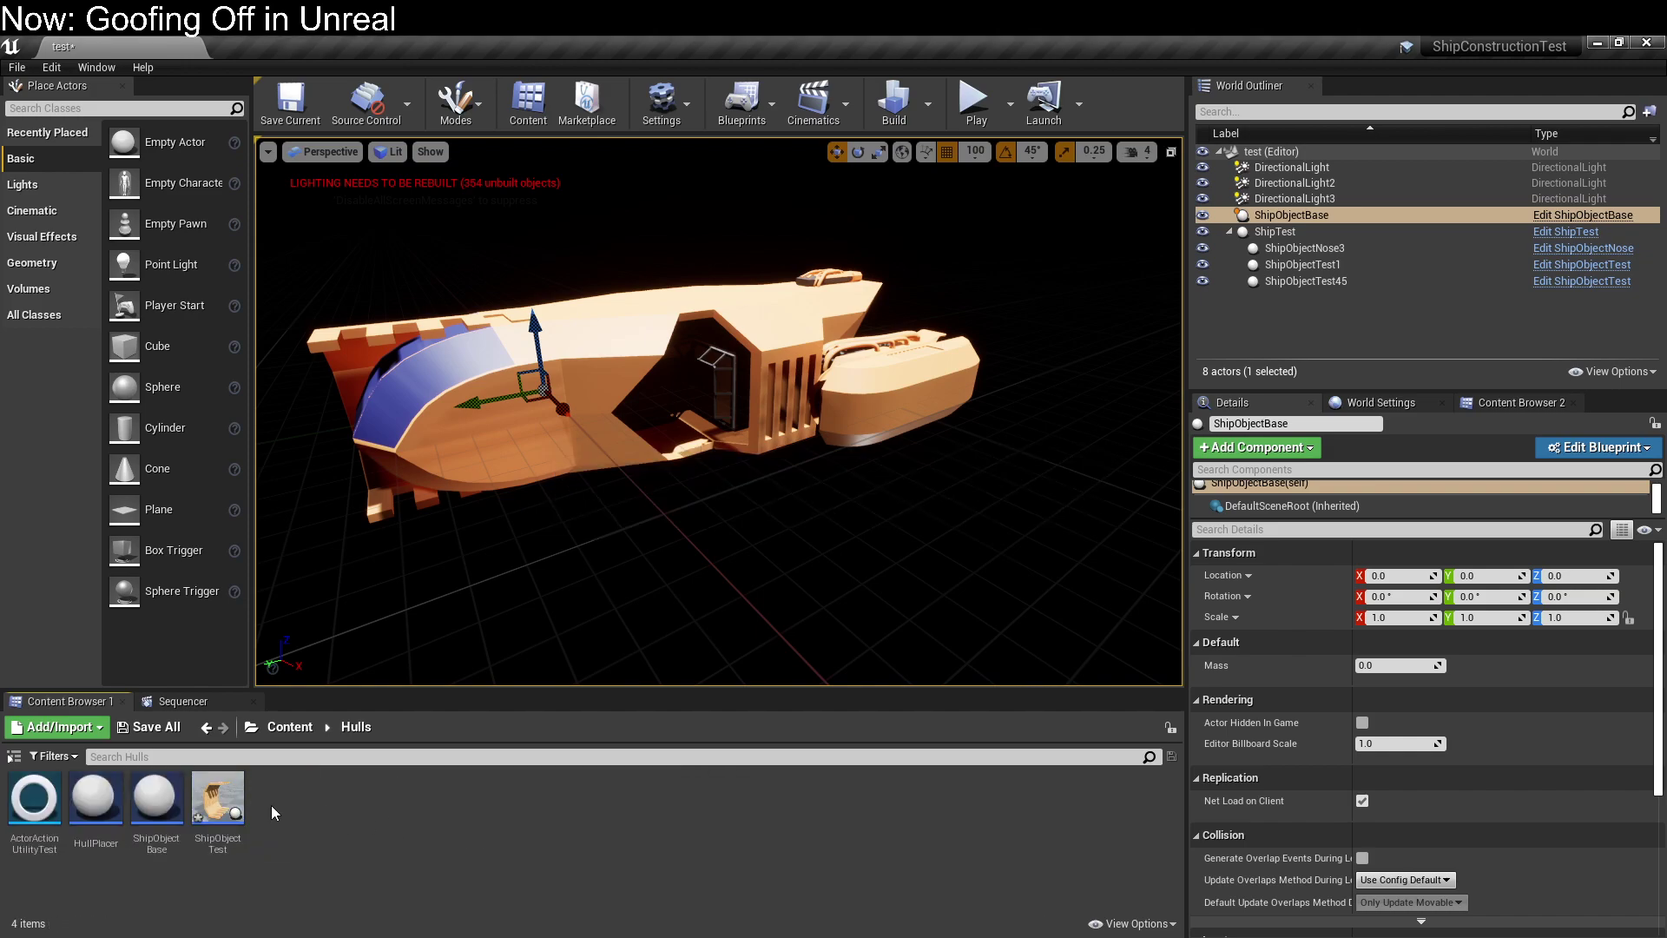
Duplicate the ShipObjectBase asset in the Hulls folder and name the copy ShipObjectNose.
{"action": "left_click", "coordinate": [155, 795]}
{"action": "left_click", "coordinate": [324, 835]}
{"action": "key", "text": "ctrl+v"}
{"action": "type", "text": "ShipObjectN"}
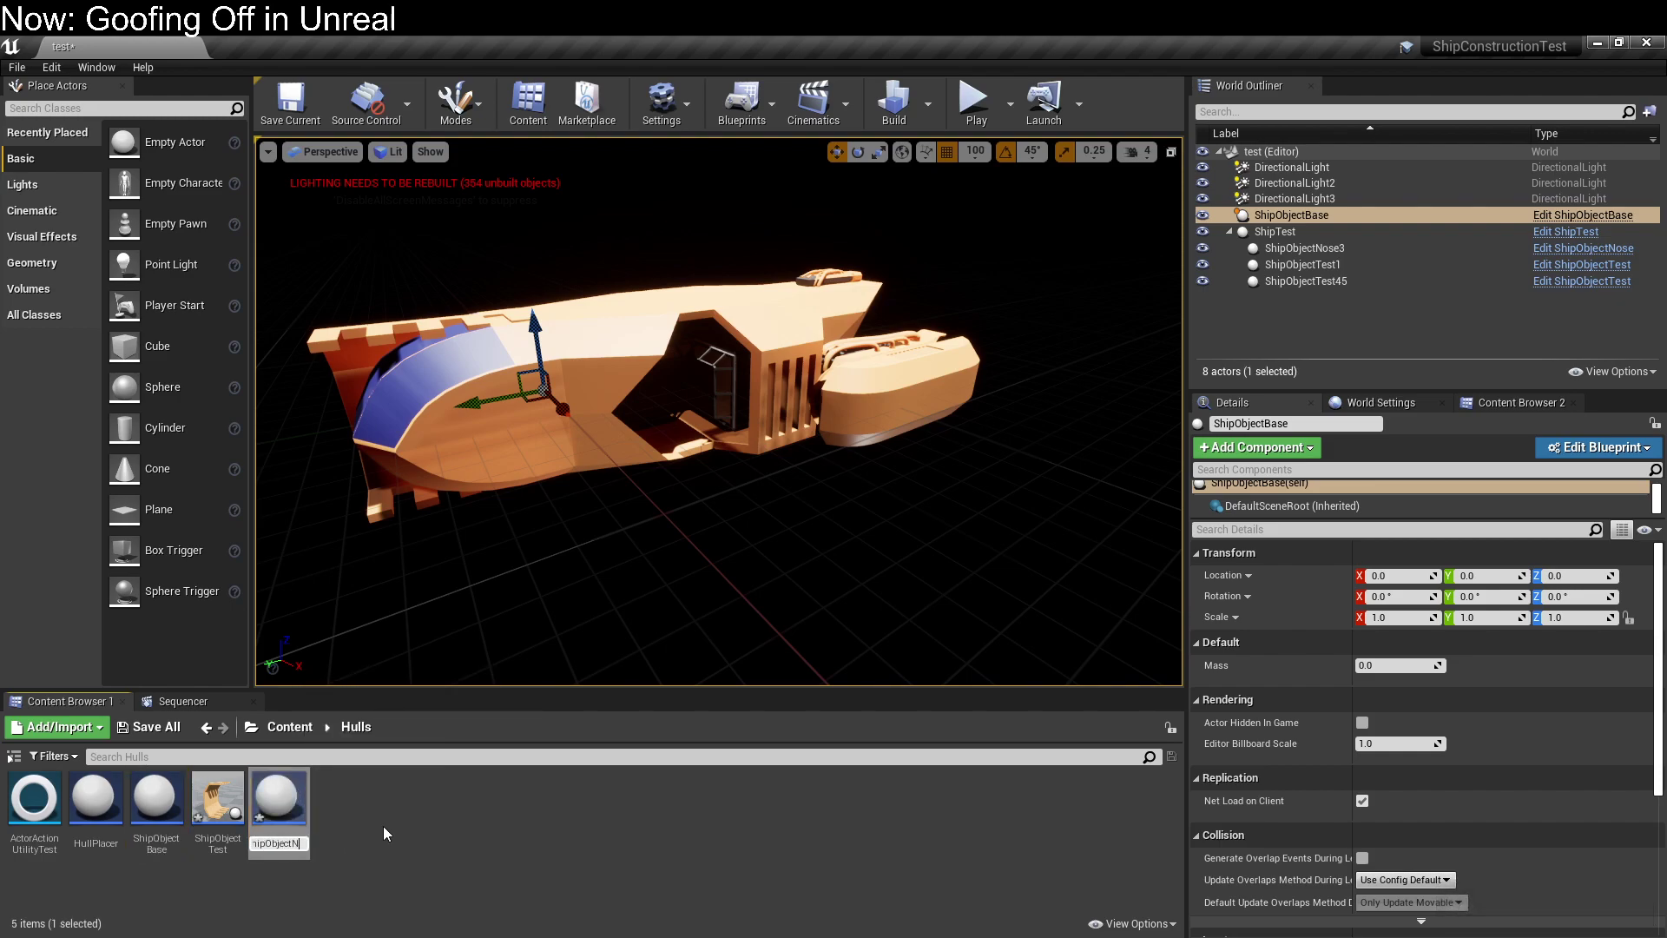
{"action": "type", "text": "ose"}
{"action": "key", "text": "Return"}
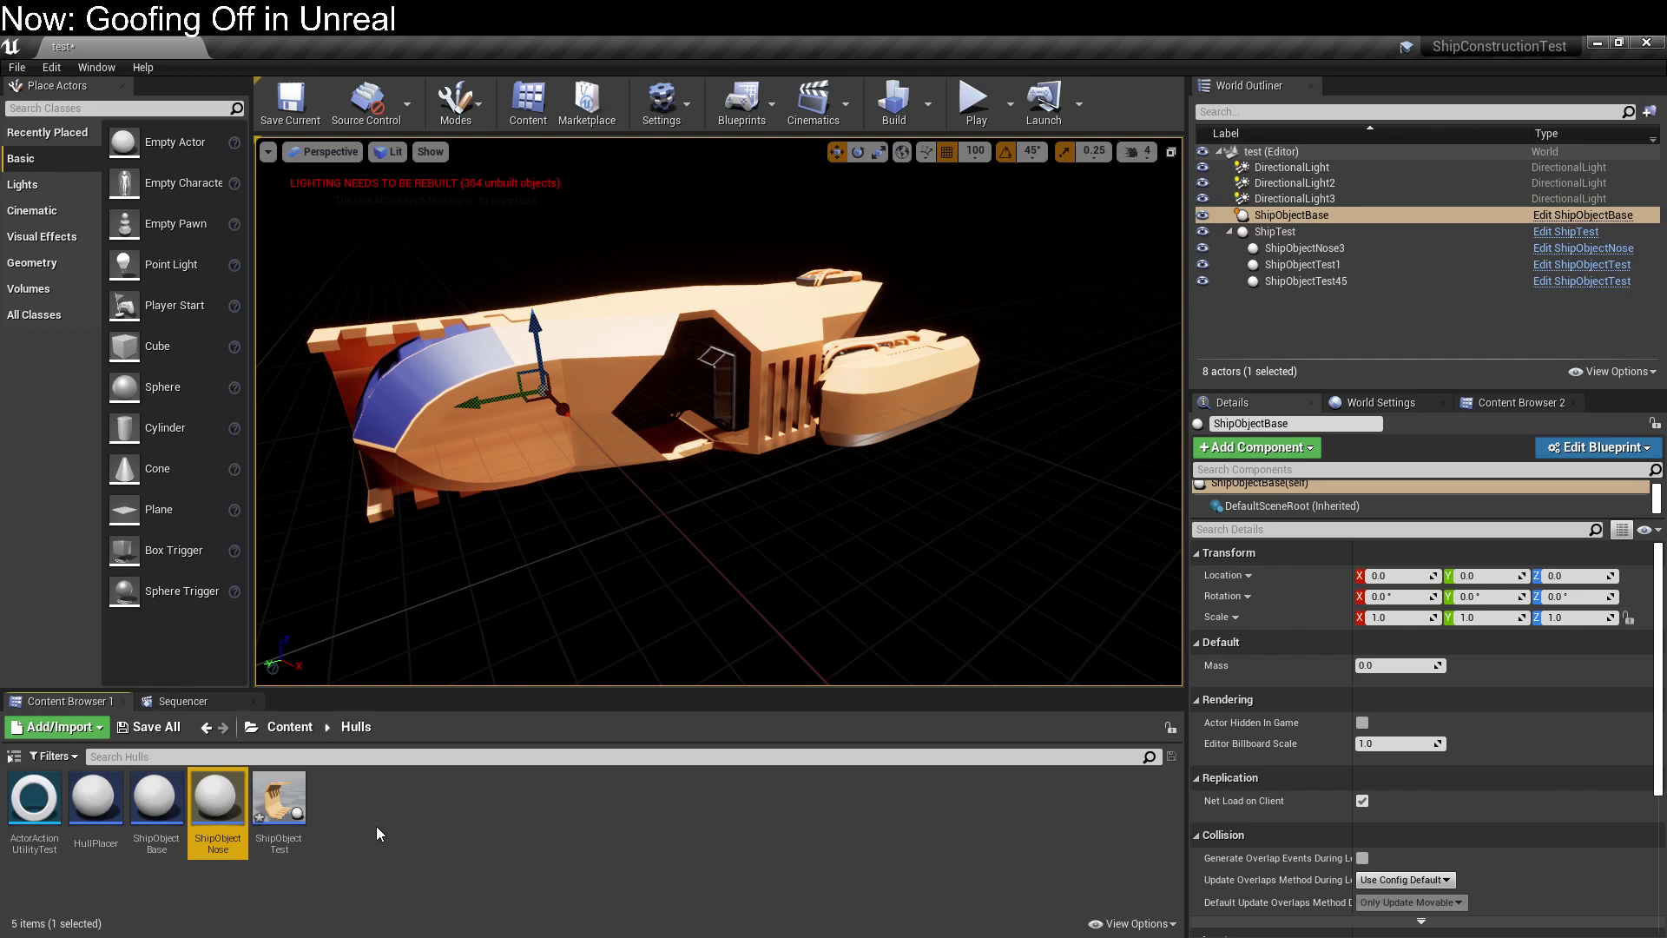
Set Mass to 7.0 on the ShipObjectBase actor in the level and open its blueprint's 3D view.
{"action": "left_click", "coordinate": [1372, 666]}
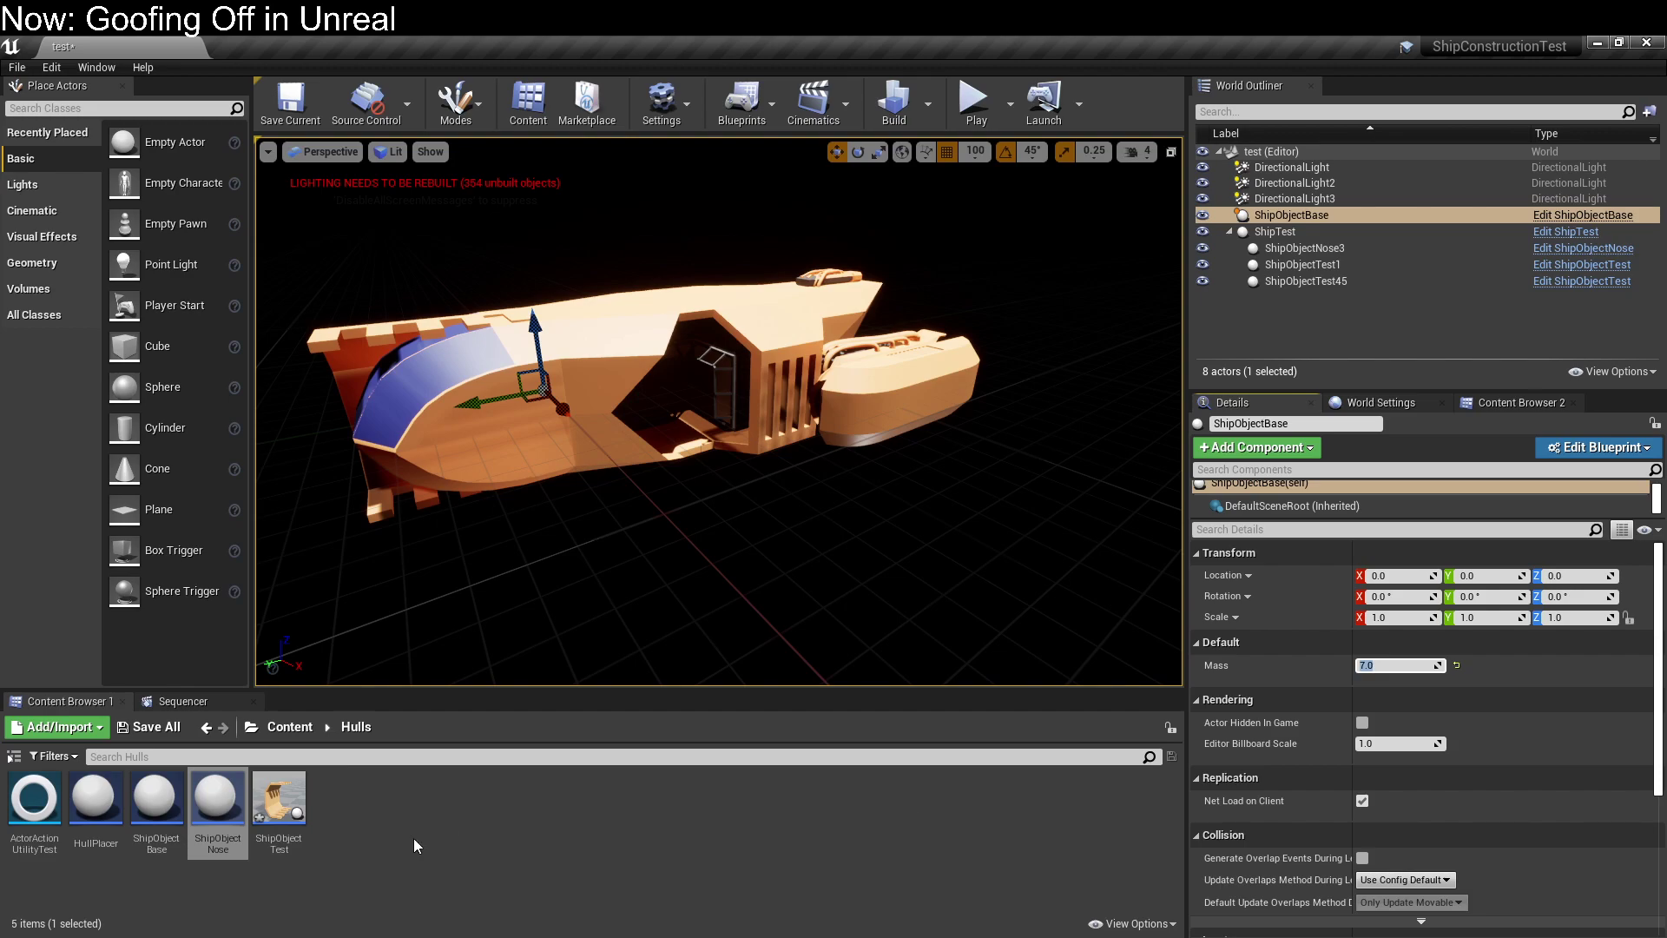
{"action": "left_click", "coordinate": [1558, 450]}
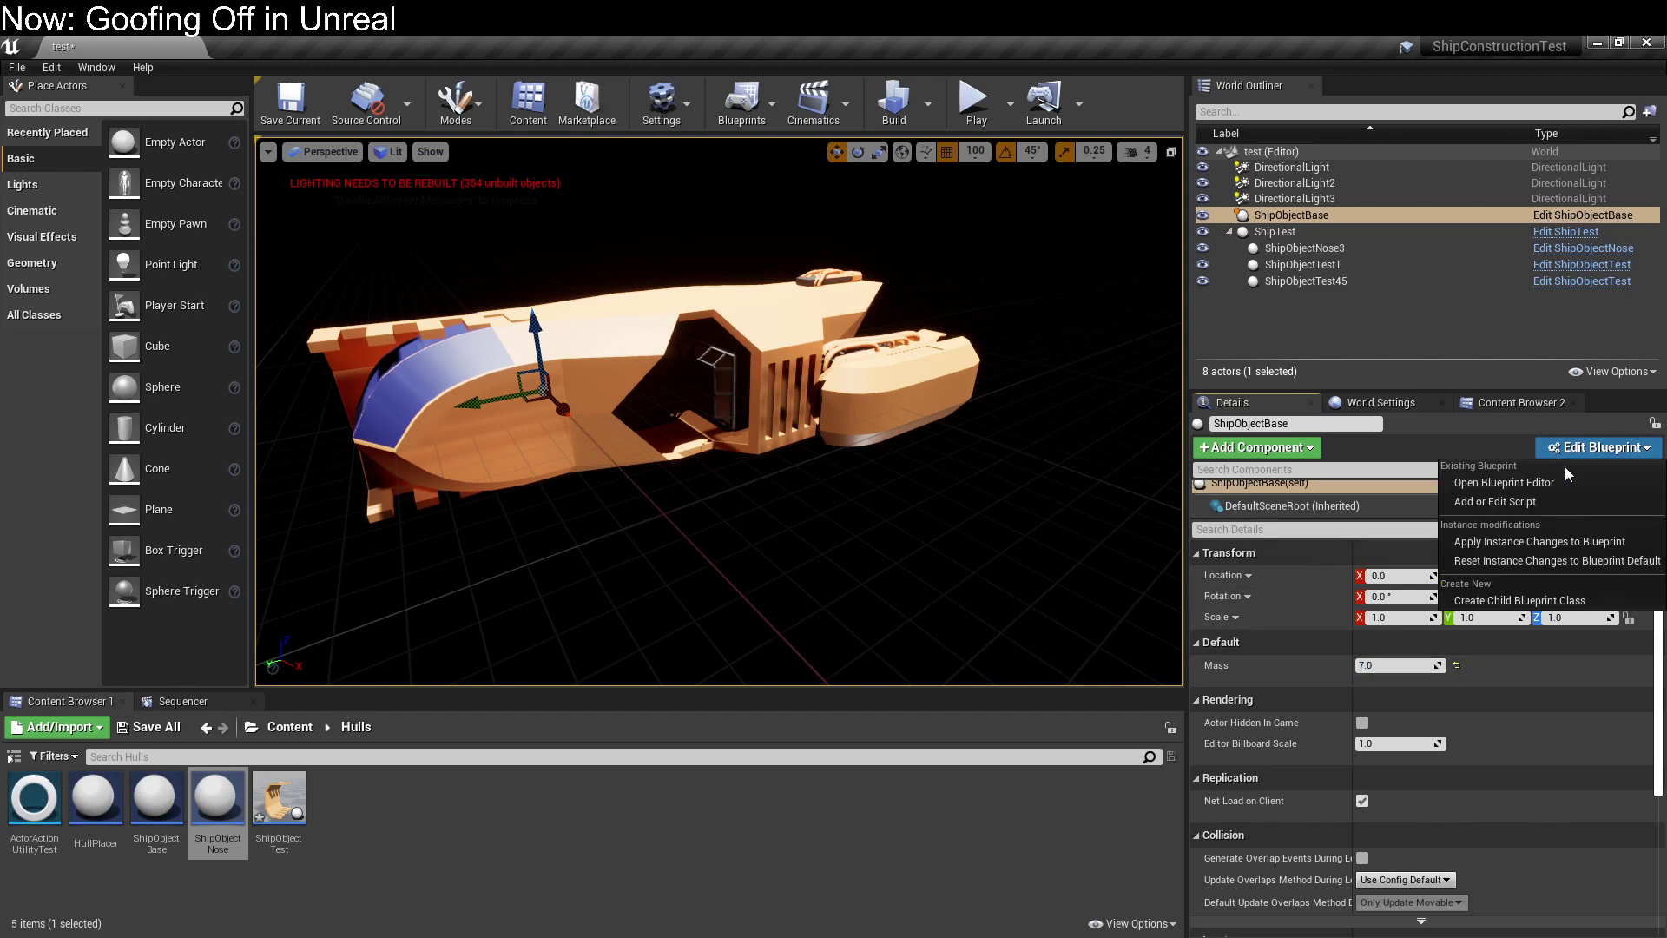
{"action": "left_click", "coordinate": [1565, 477]}
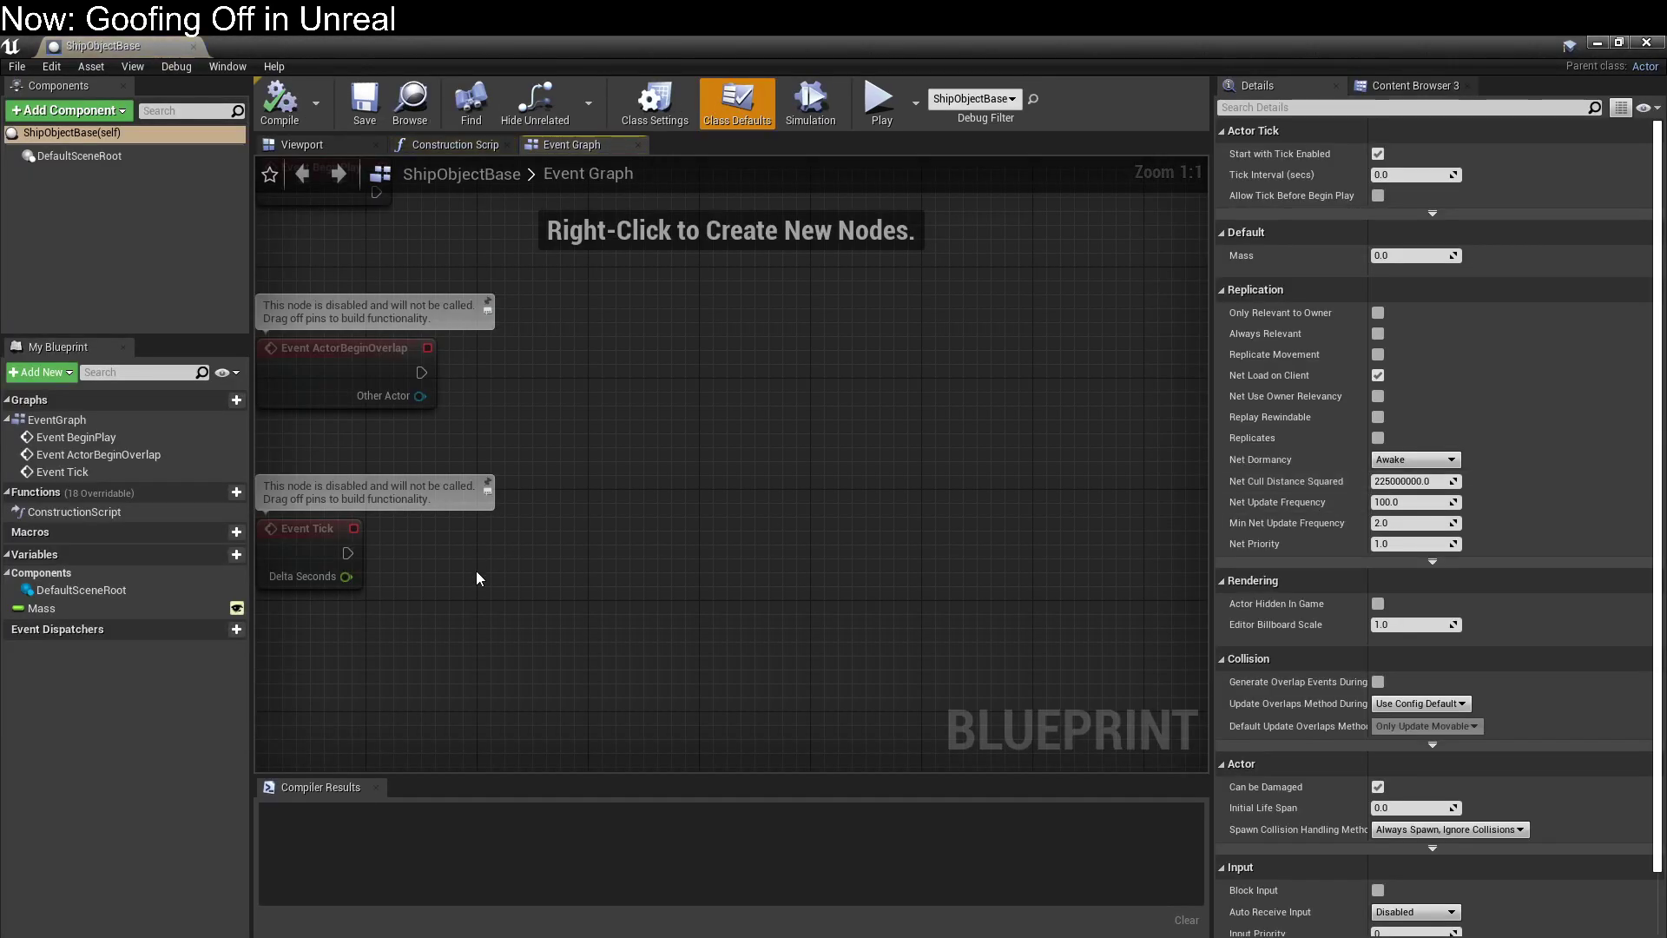
{"action": "left_click", "coordinate": [340, 144]}
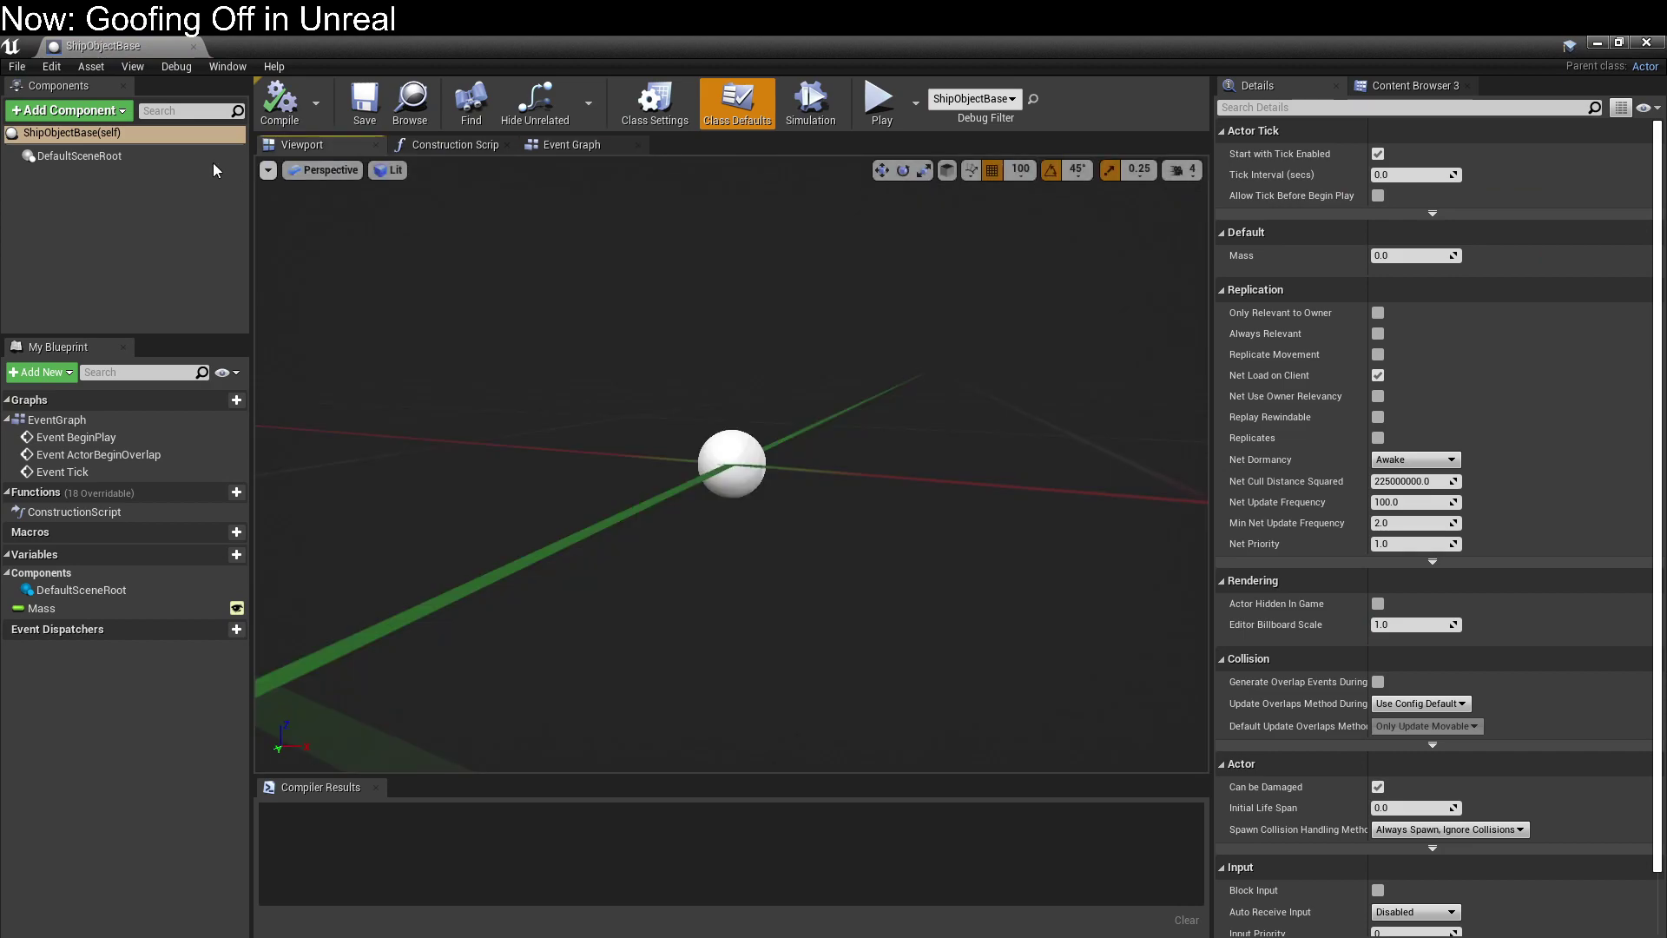
Find the SM_H__Full_Nose mesh by searching for "nose" and add it under ShipObjectBase's DefaultSceneRoot with its default name.
{"action": "left_click", "coordinate": [122, 162]}
{"action": "right_click", "coordinate": [122, 161]}
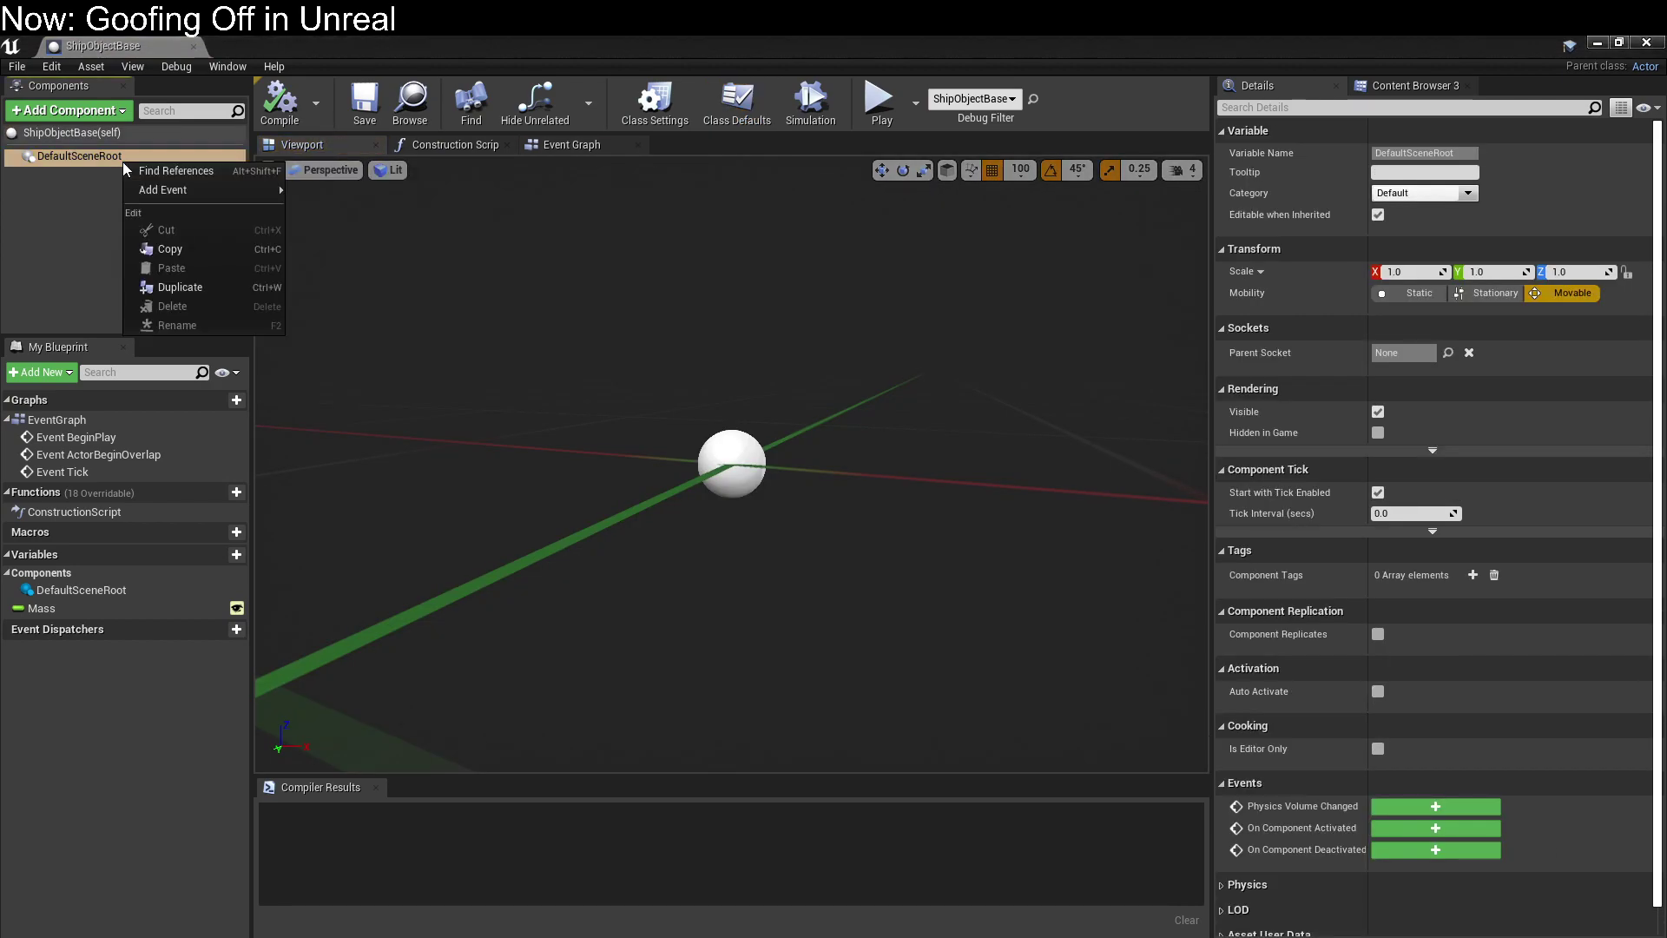
{"action": "left_click", "coordinate": [71, 164]}
{"action": "left_click", "coordinate": [1441, 85]}
{"action": "left_click", "coordinate": [1426, 170]}
{"action": "type", "text": "nose"}
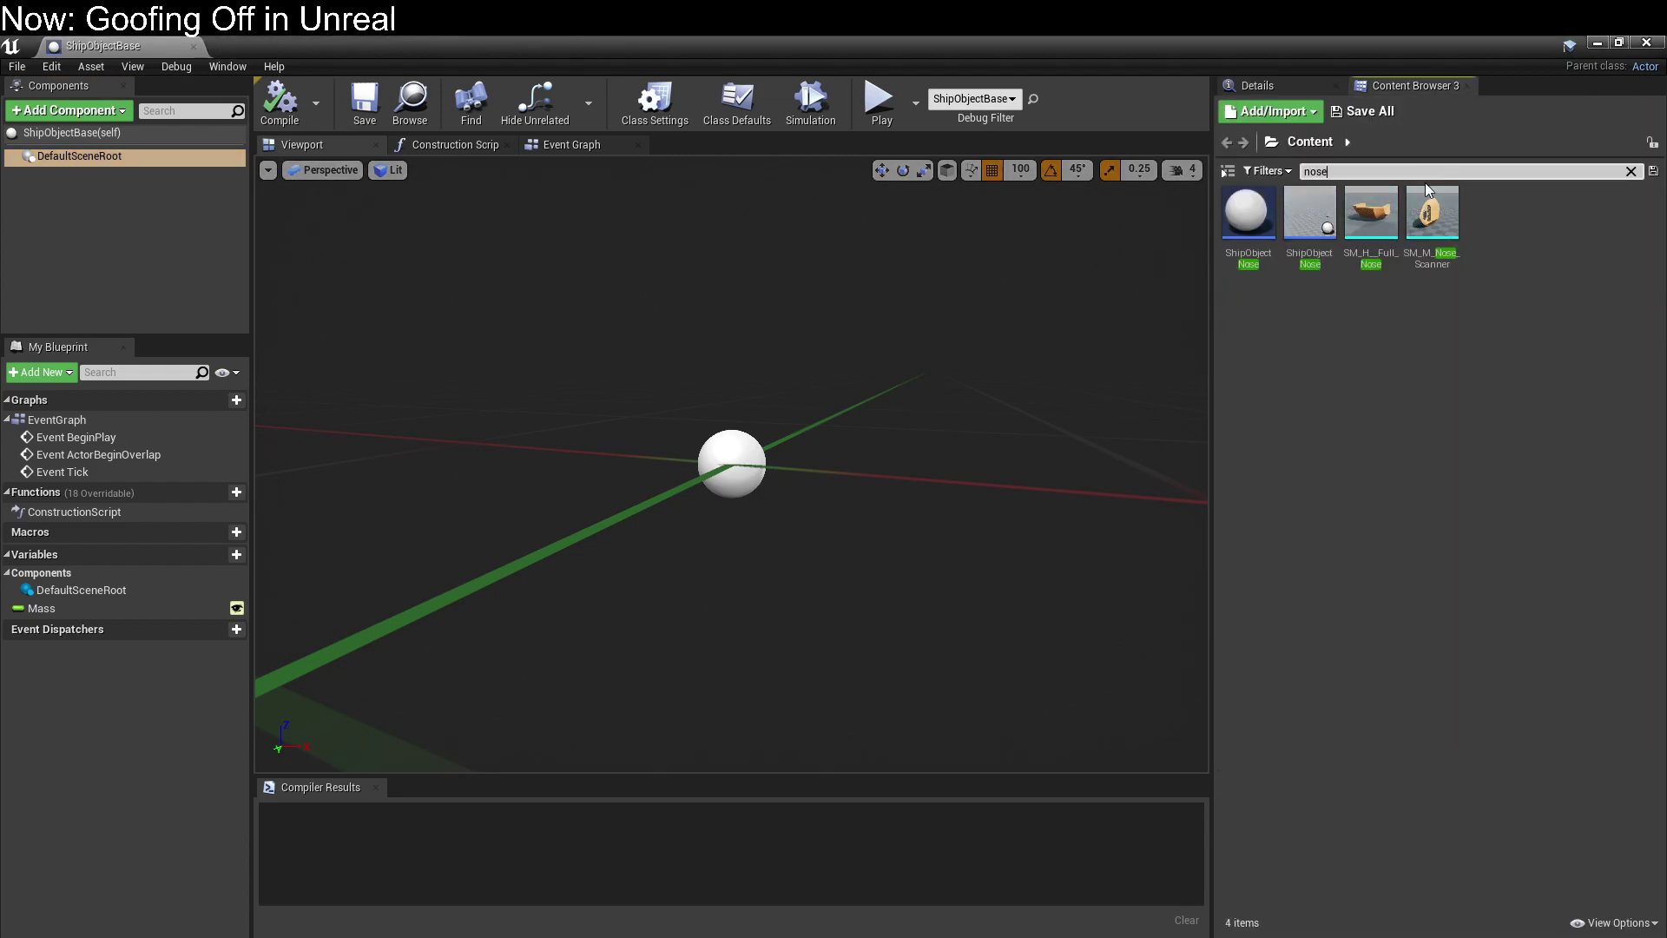
{"action": "left_click_drag", "start_coordinate": [1390, 227], "coordinate": [107, 239]}
{"action": "key", "text": "Return"}
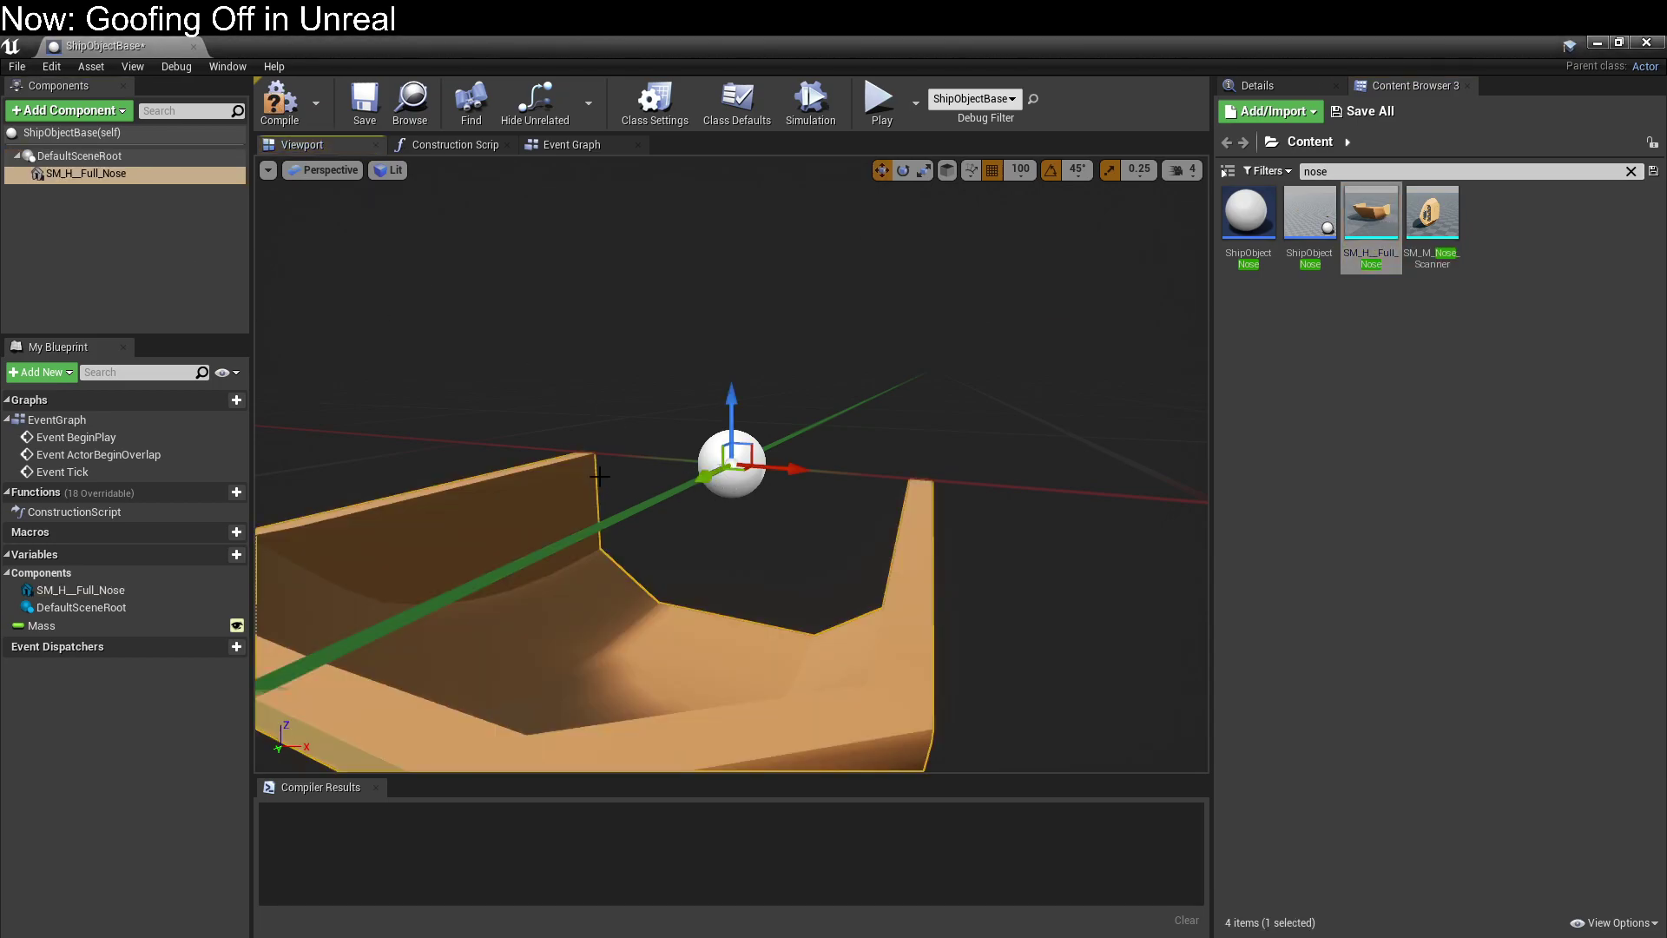
Review the SM_H__Full_Nose component's properties and compile ShipObjectBase.
{"action": "scroll", "coordinate": [662, 477], "scroll_direction": "down", "scroll_amount": 5}
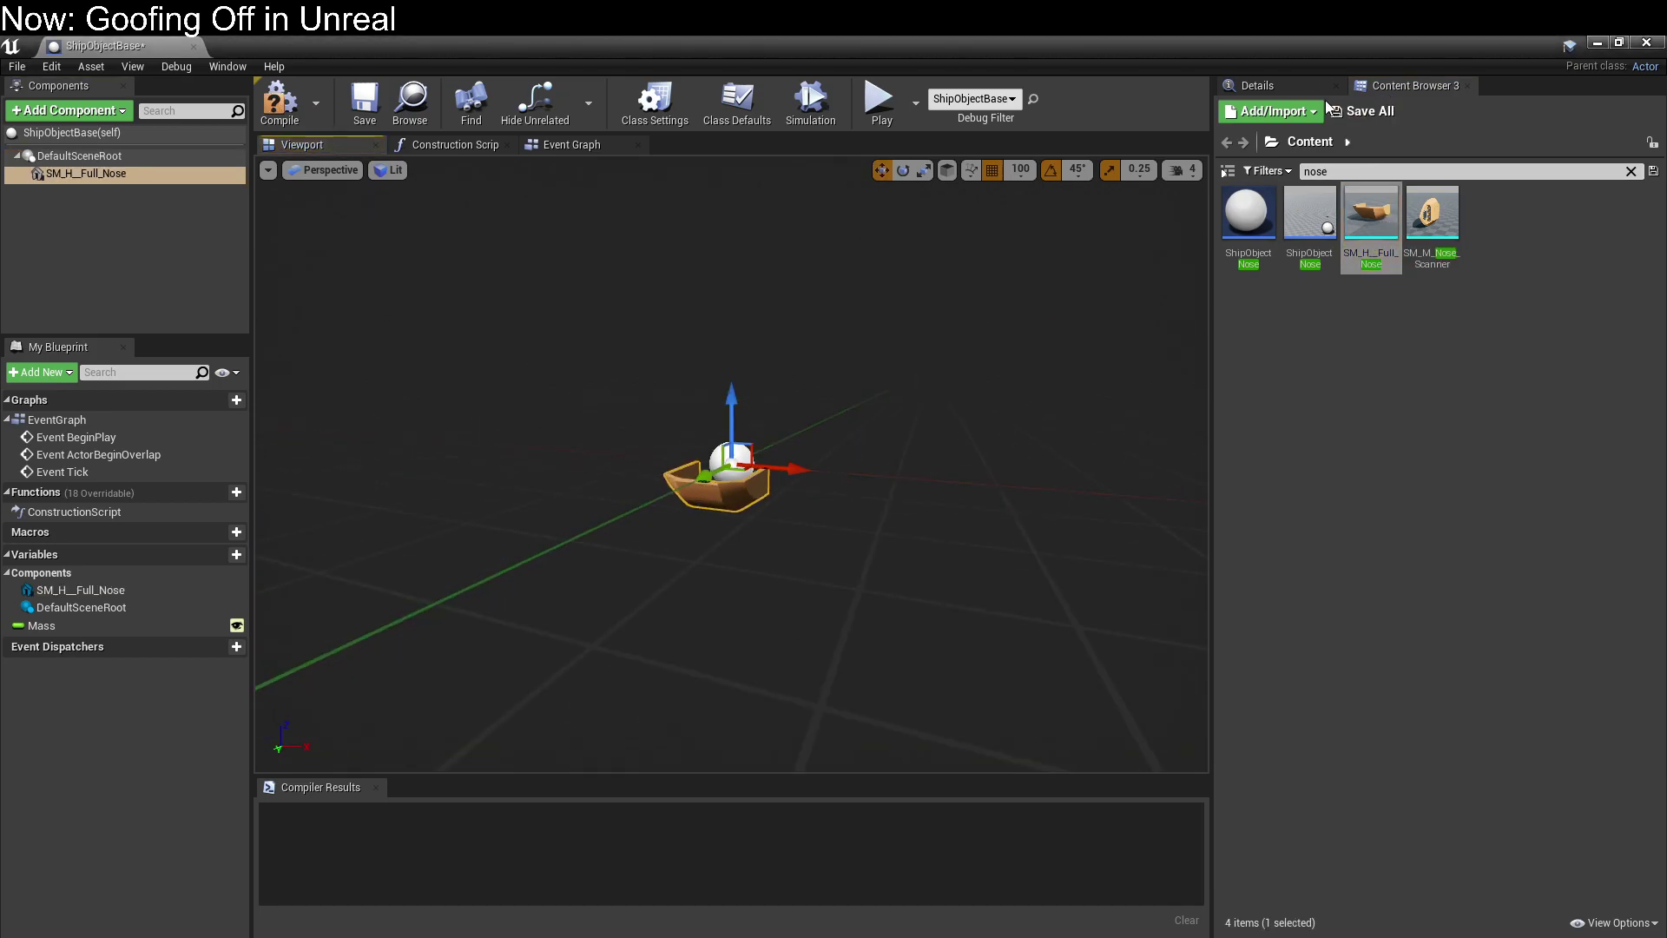
{"action": "left_click", "coordinate": [1261, 86]}
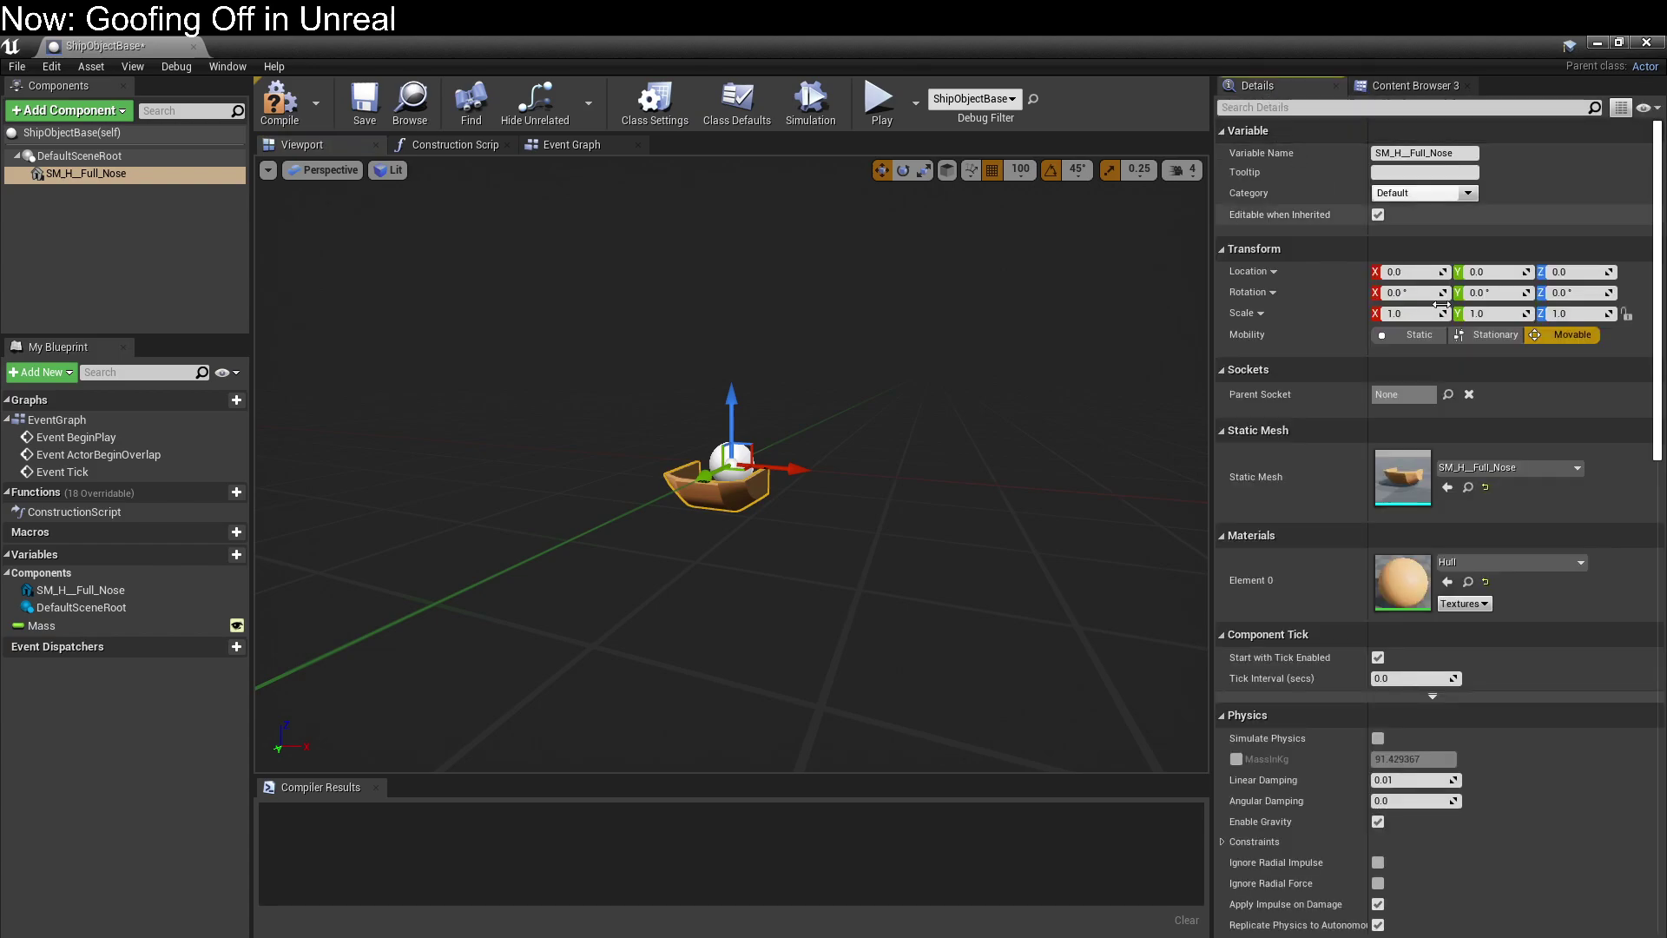
{"action": "left_click", "coordinate": [91, 160]}
{"action": "left_click", "coordinate": [88, 175]}
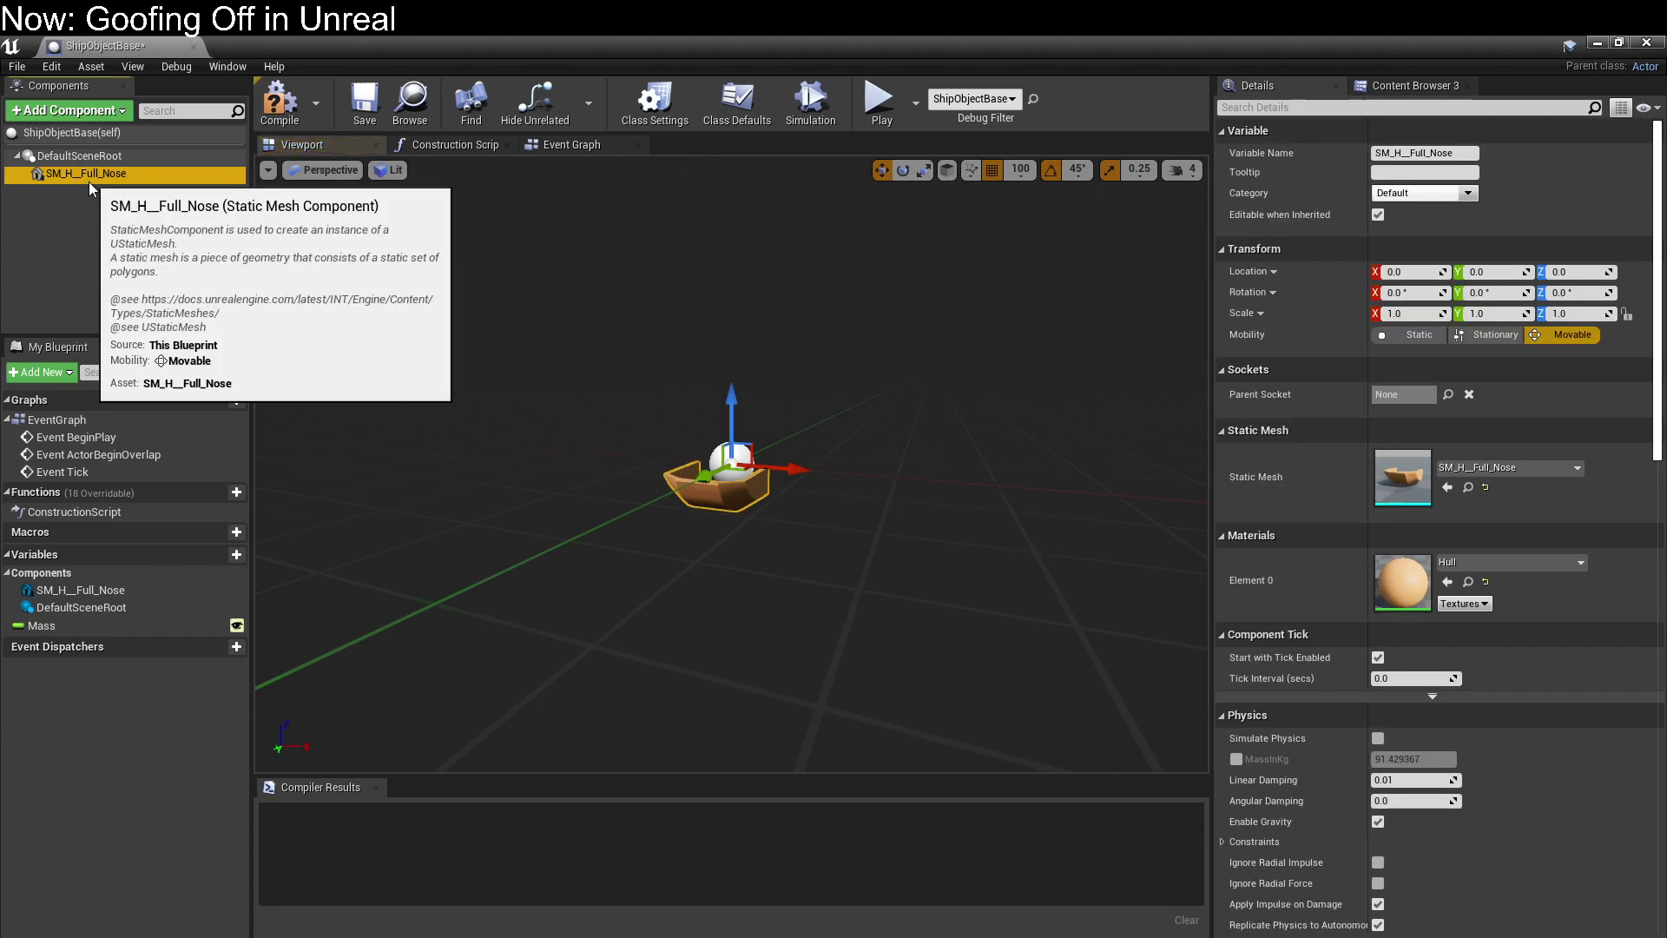
{"action": "left_click", "coordinate": [278, 104]}
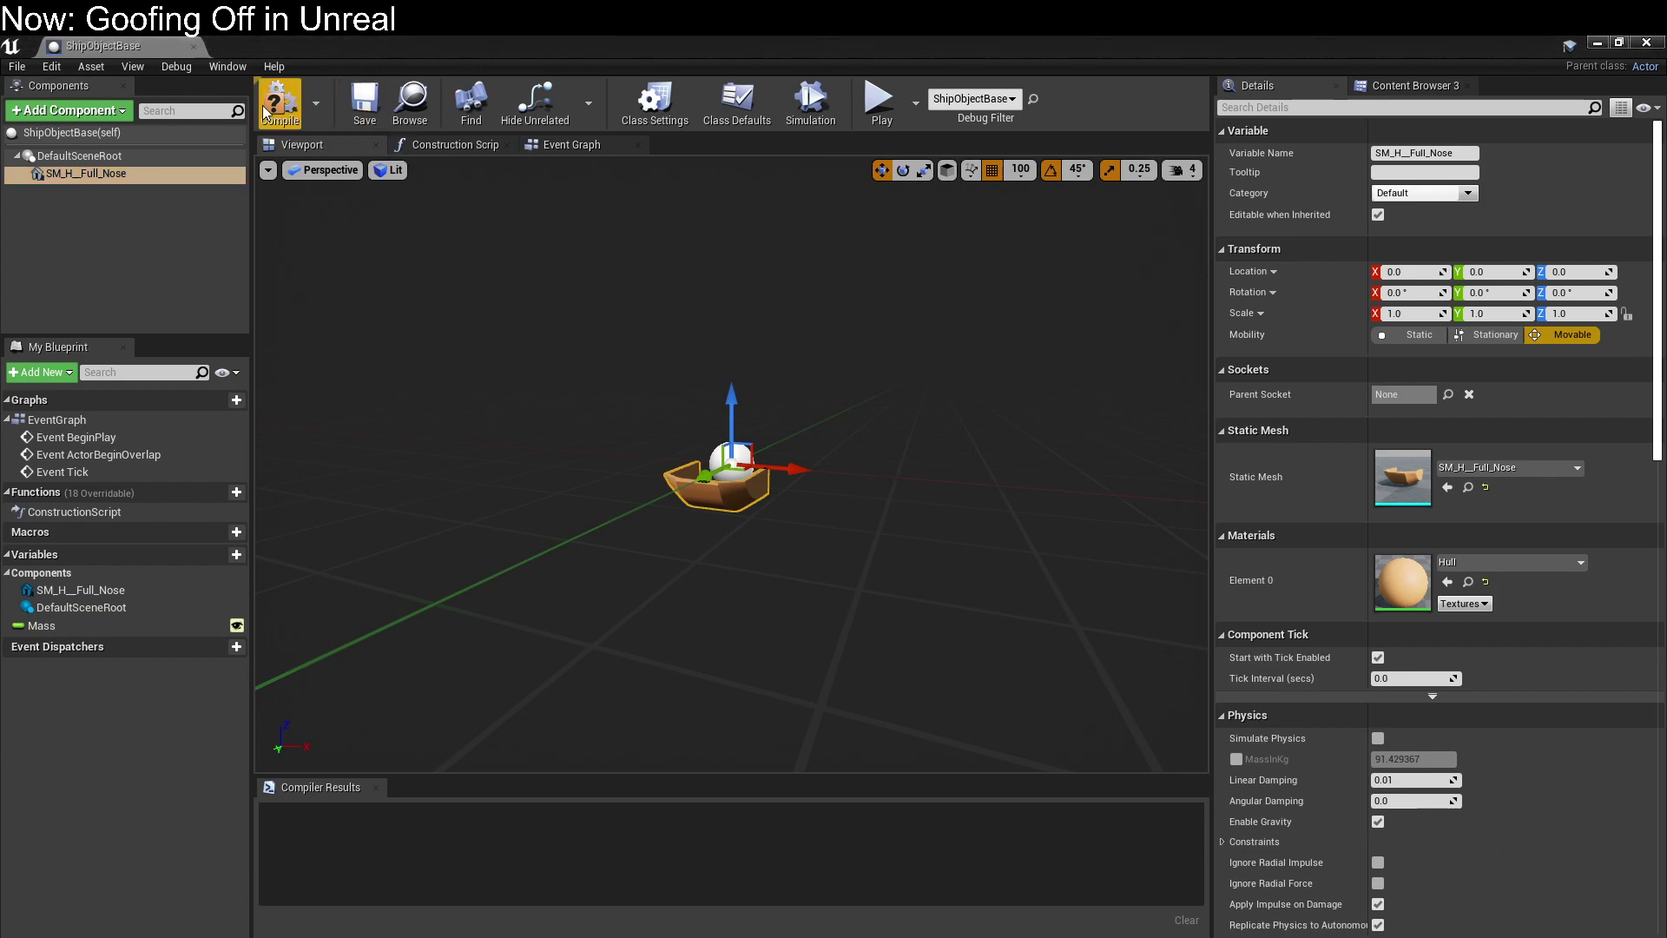
Close ShipObjectBase and open the ShipObjectNose blueprint from the Hulls folder in its 3D view.
{"action": "left_click", "coordinate": [1647, 41]}
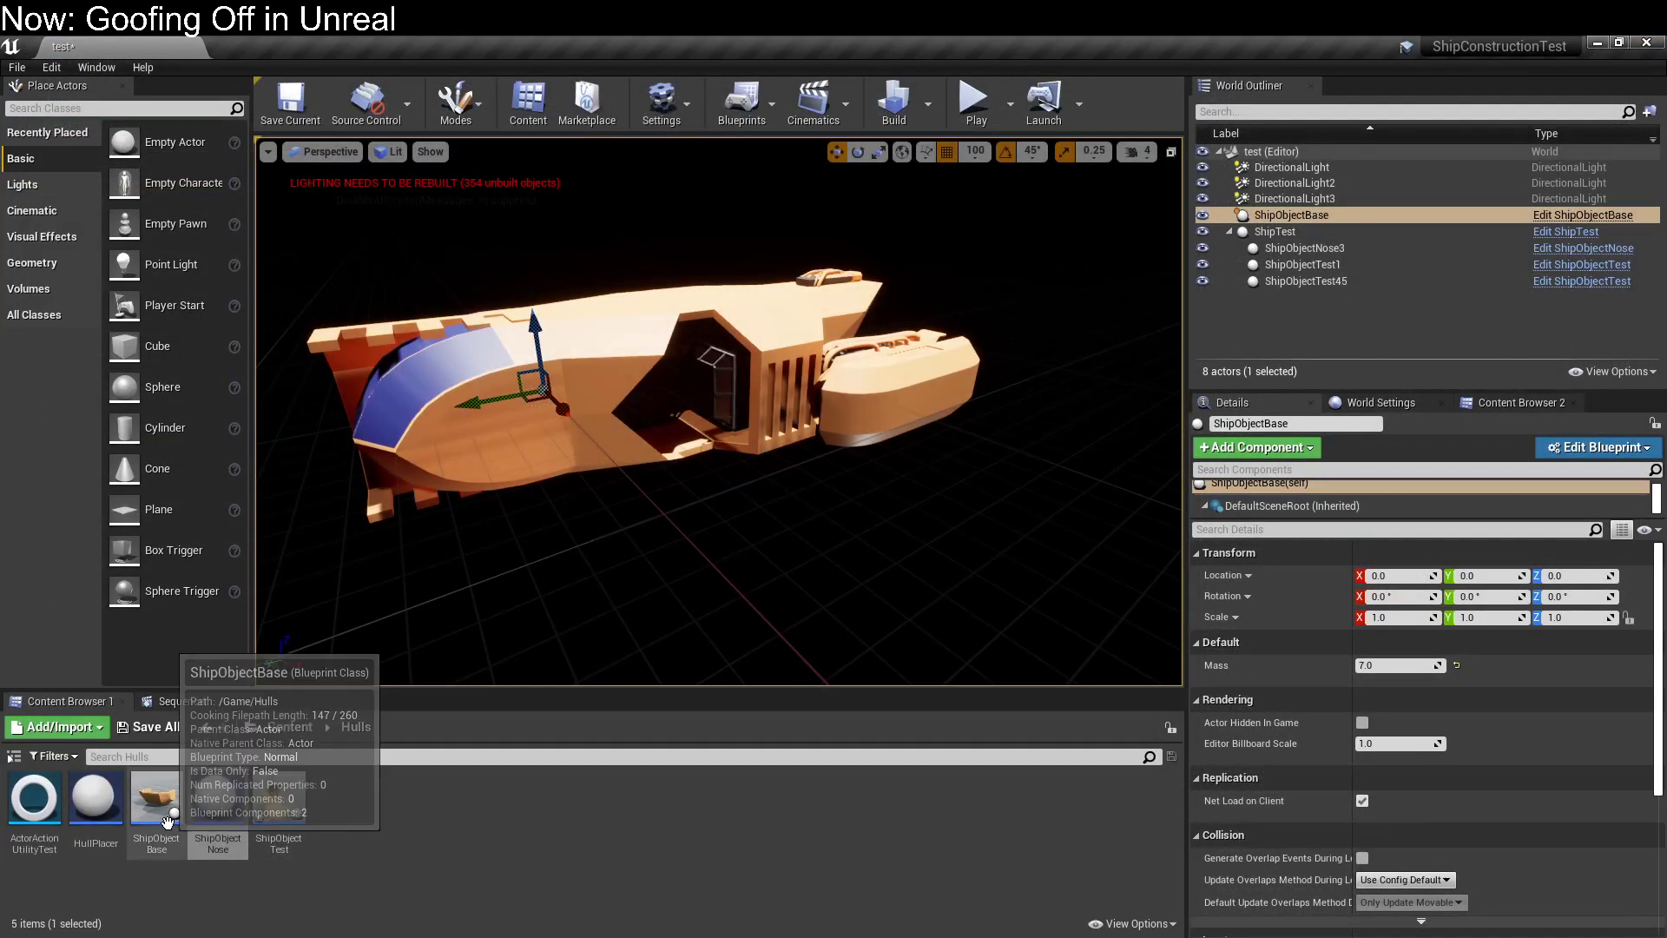
{"action": "double_click", "coordinate": [218, 797]}
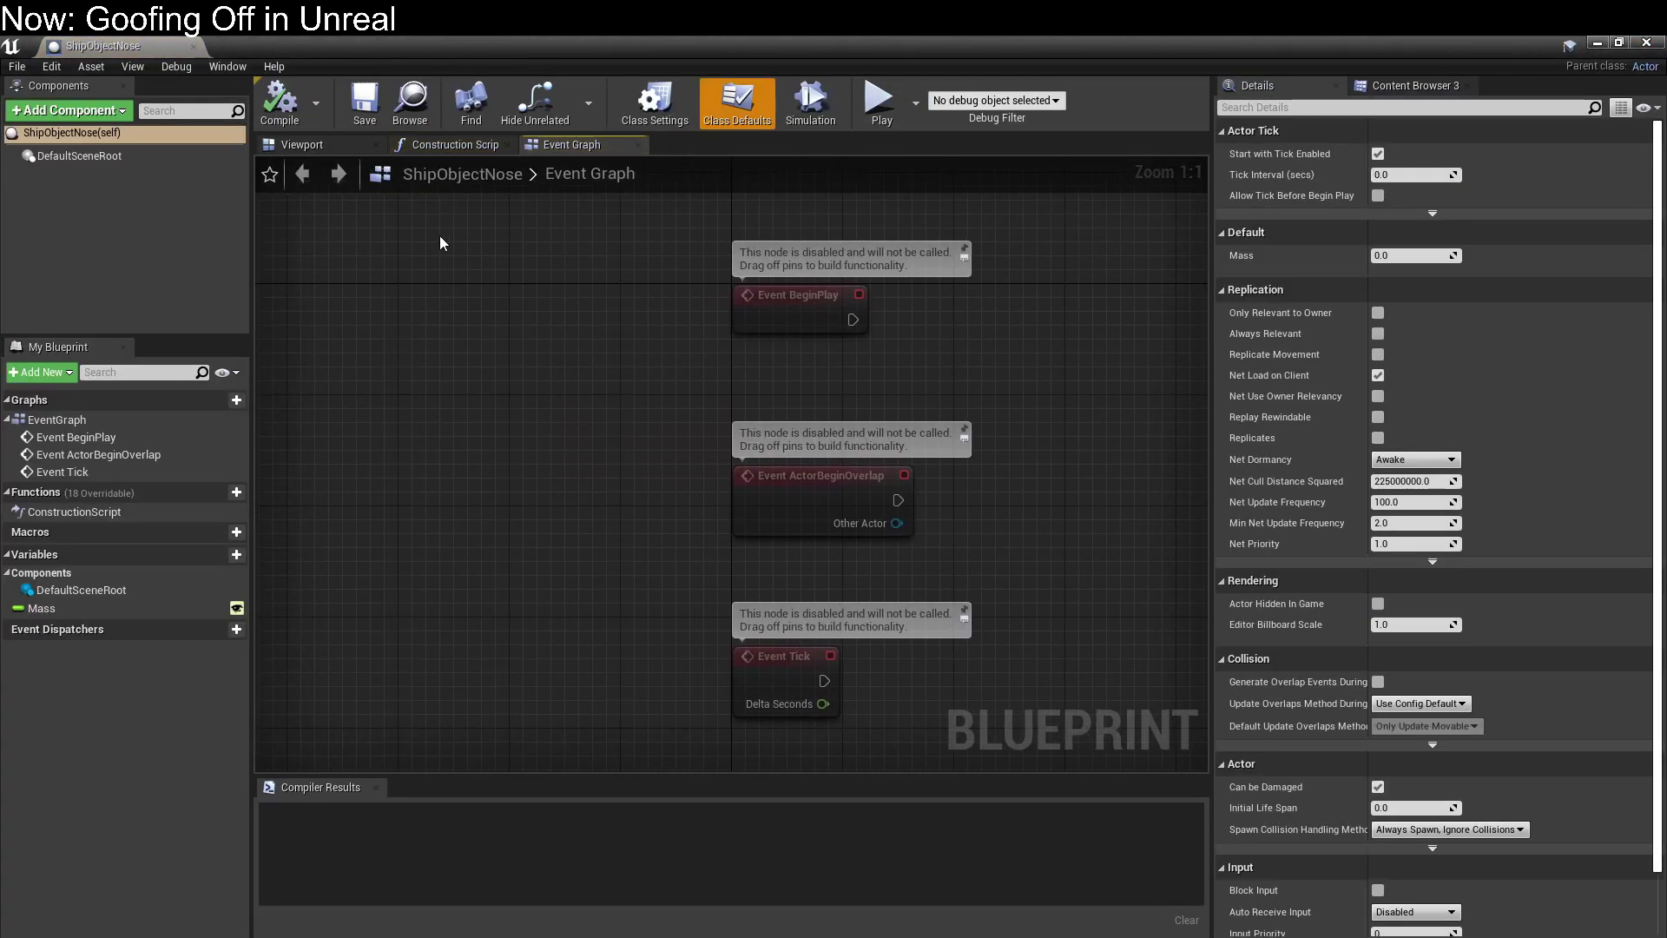
{"action": "left_click", "coordinate": [303, 144]}
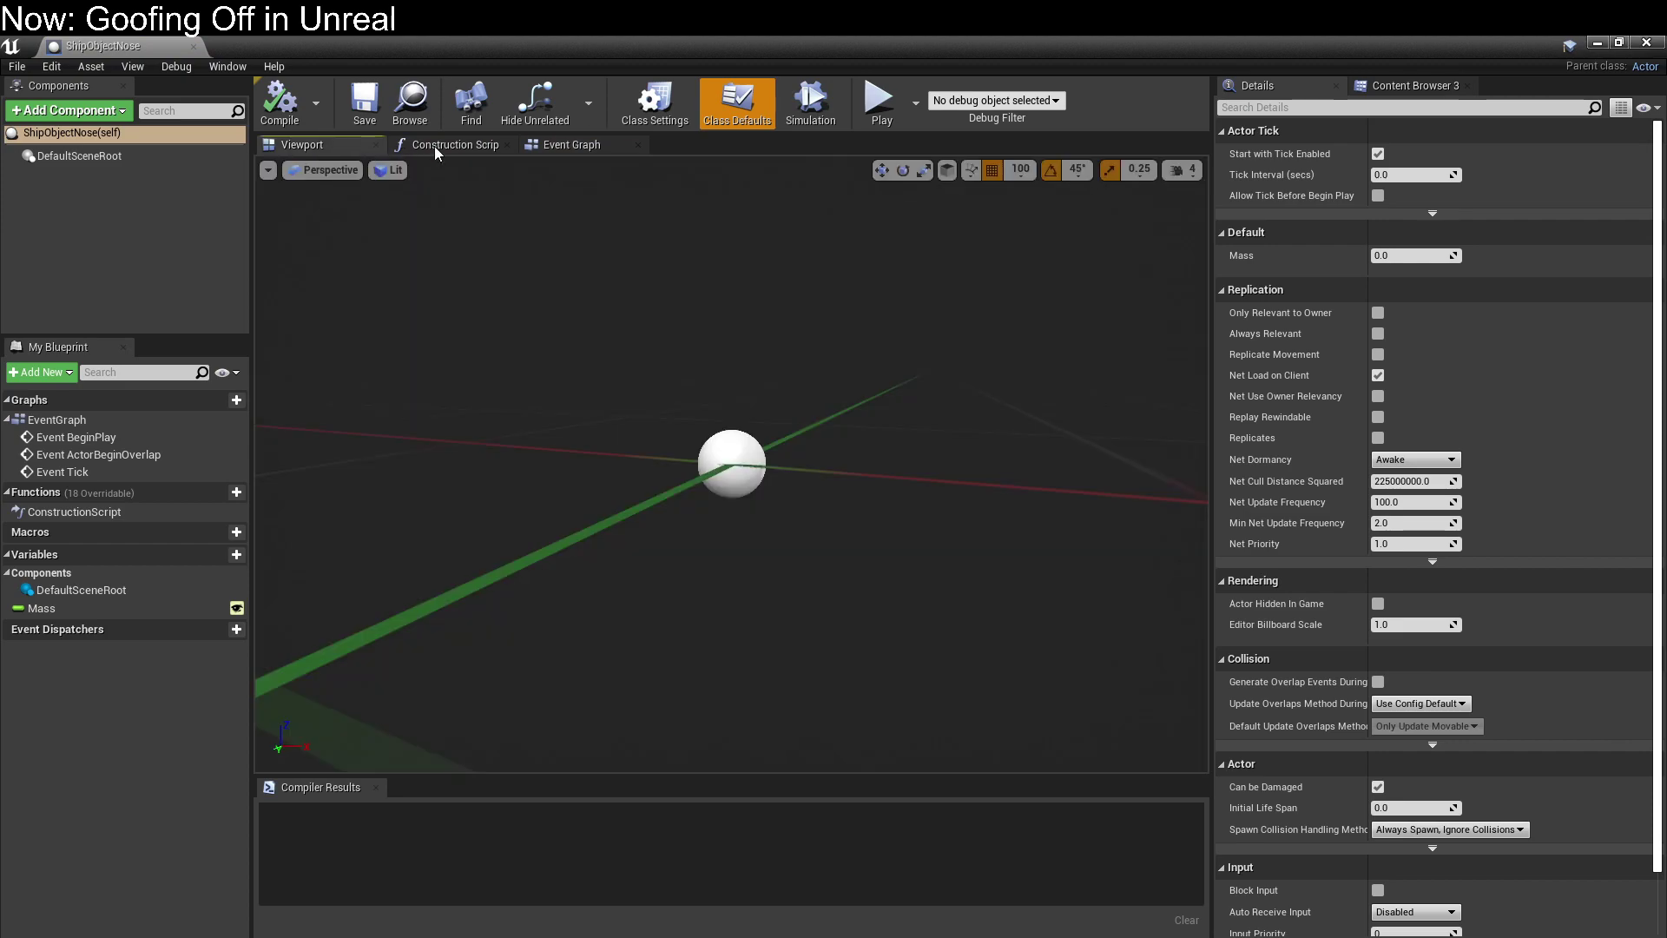
Close ShipObjectNose, remove the SM_H__Full_Nose mesh component from the ShipObjectBase blueprint, then compile and close it.
{"action": "left_click", "coordinate": [1644, 42]}
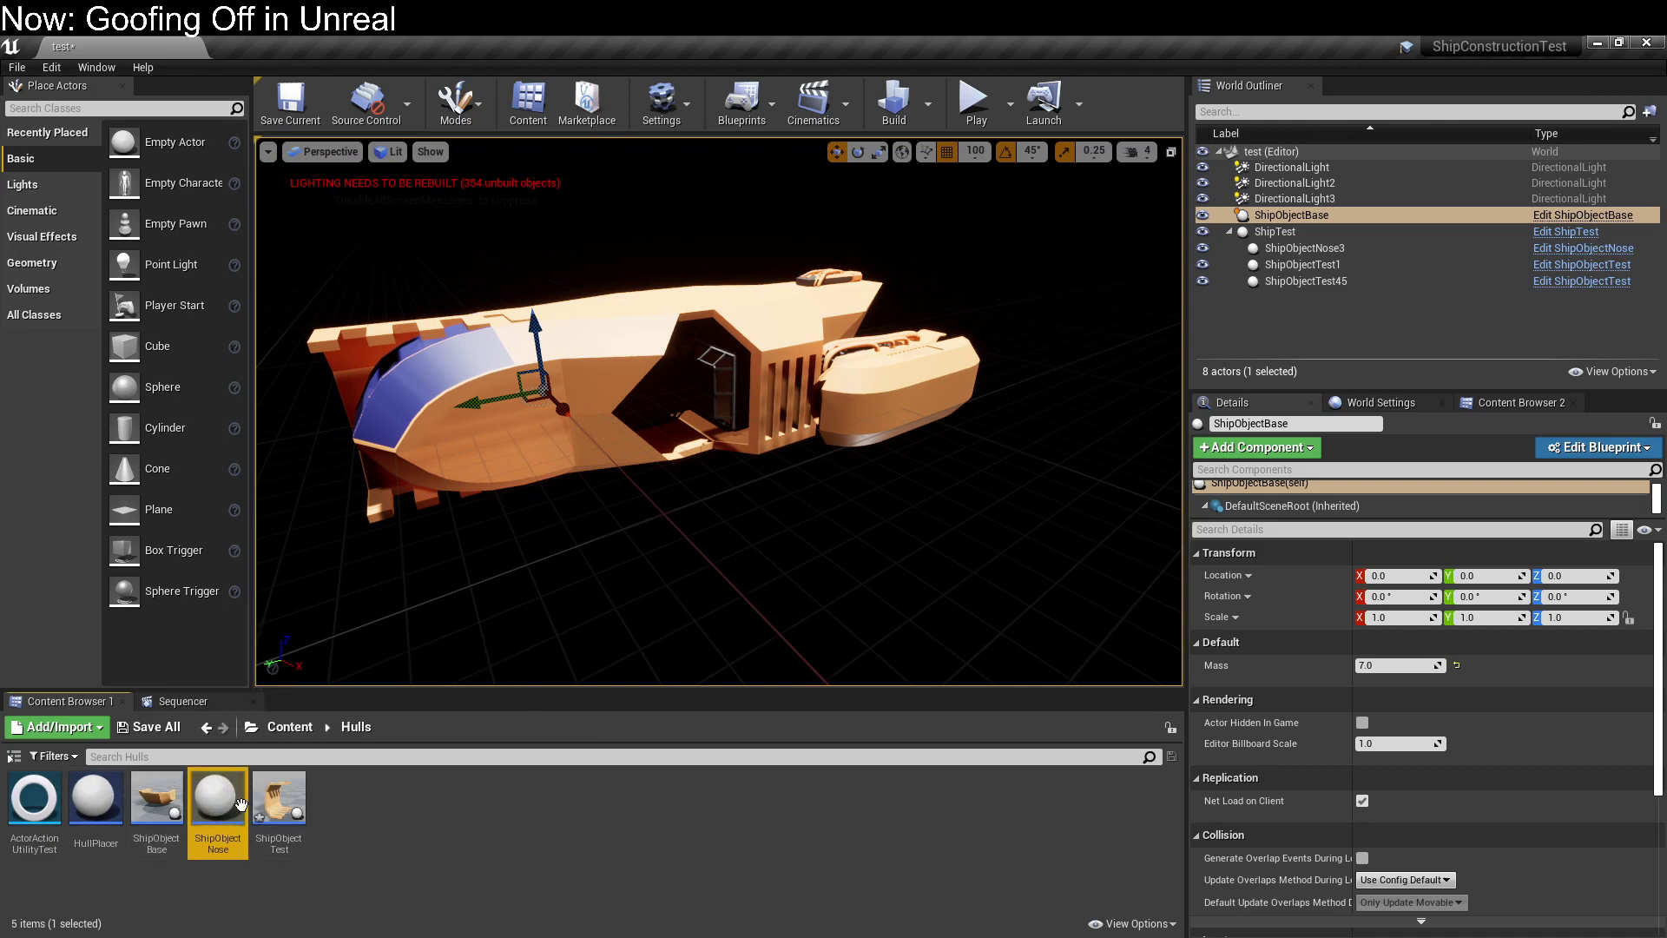
{"action": "double_click", "coordinate": [158, 801]}
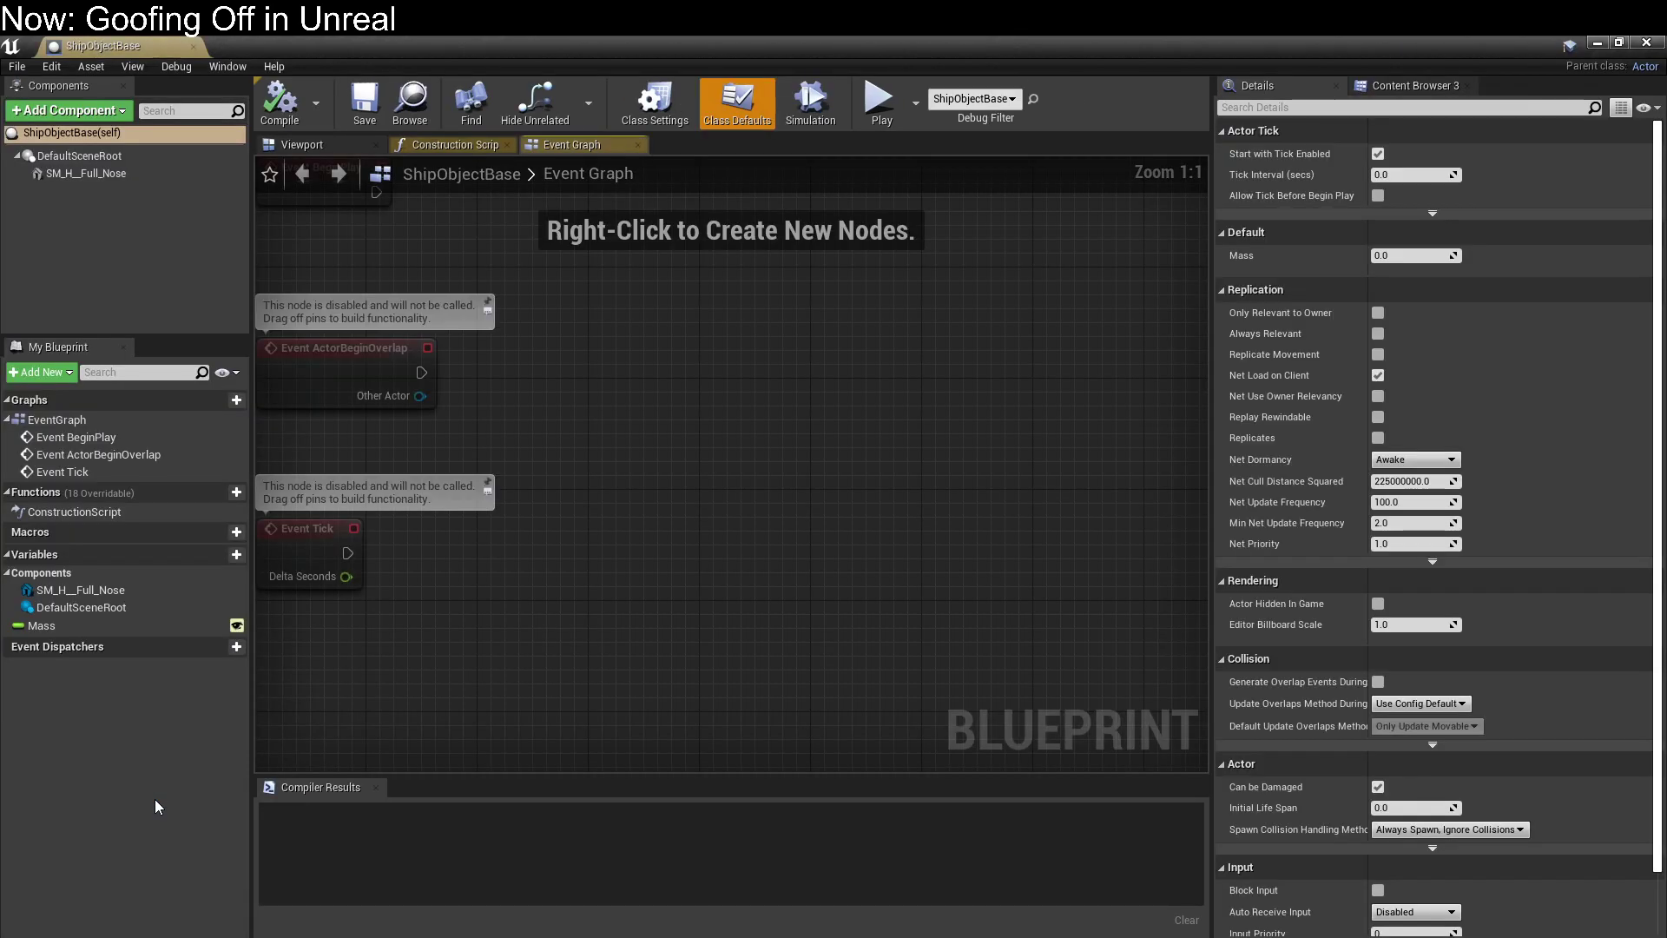
{"action": "left_click", "coordinate": [302, 145]}
{"action": "left_click", "coordinate": [779, 462]}
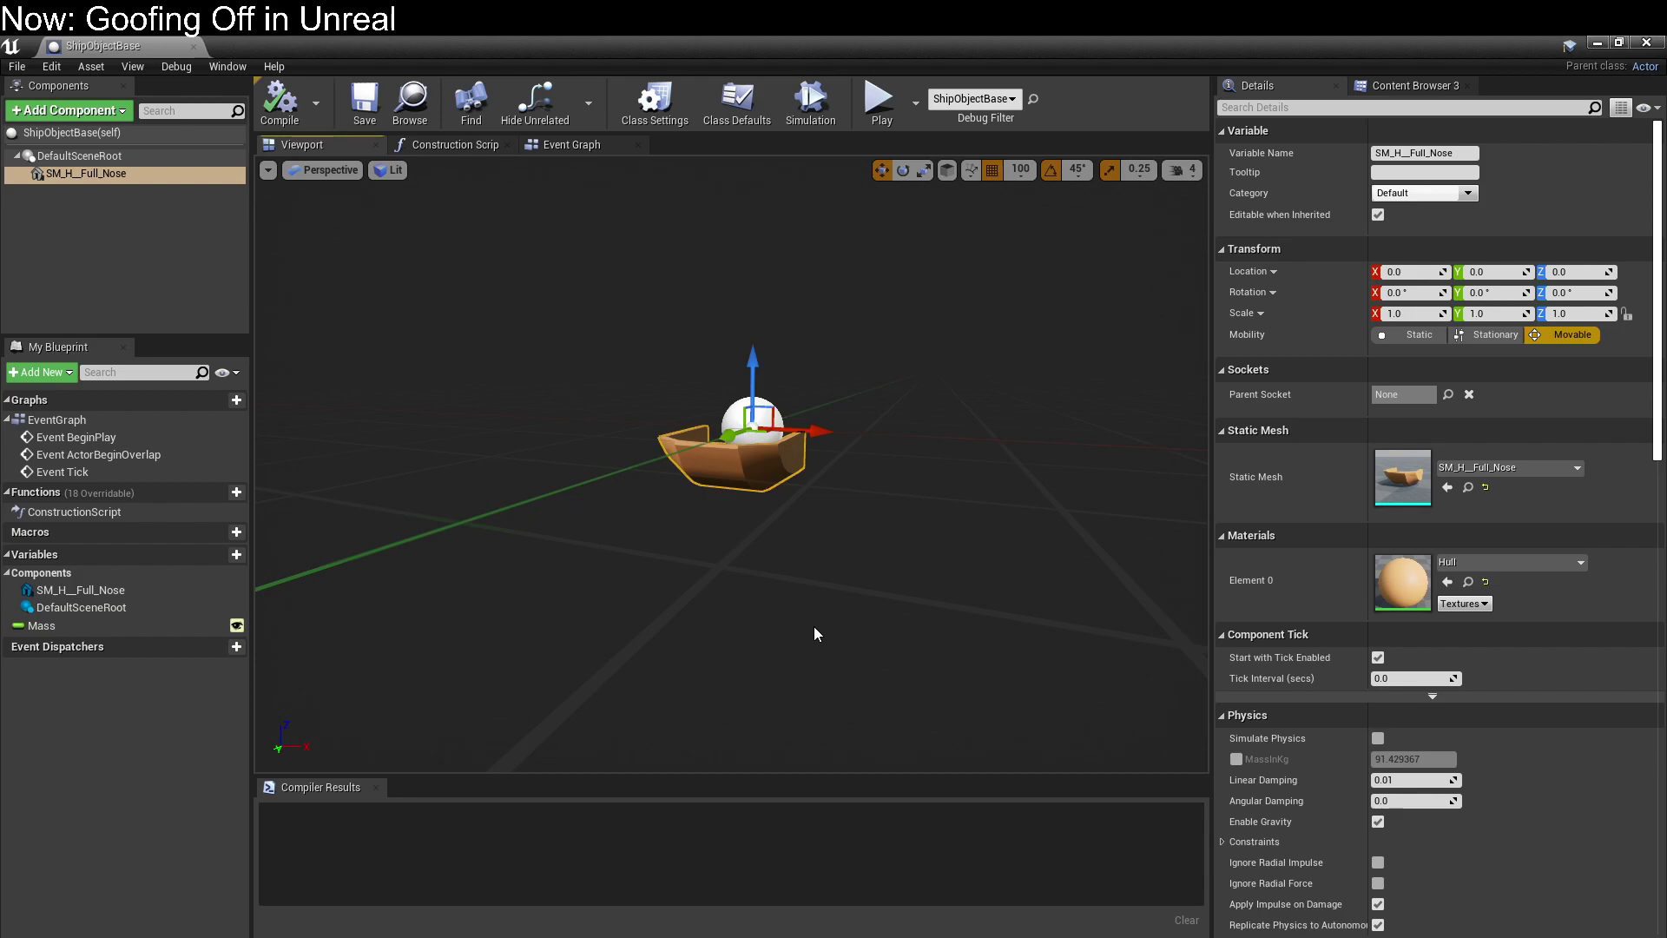
{"action": "key", "text": "Delete"}
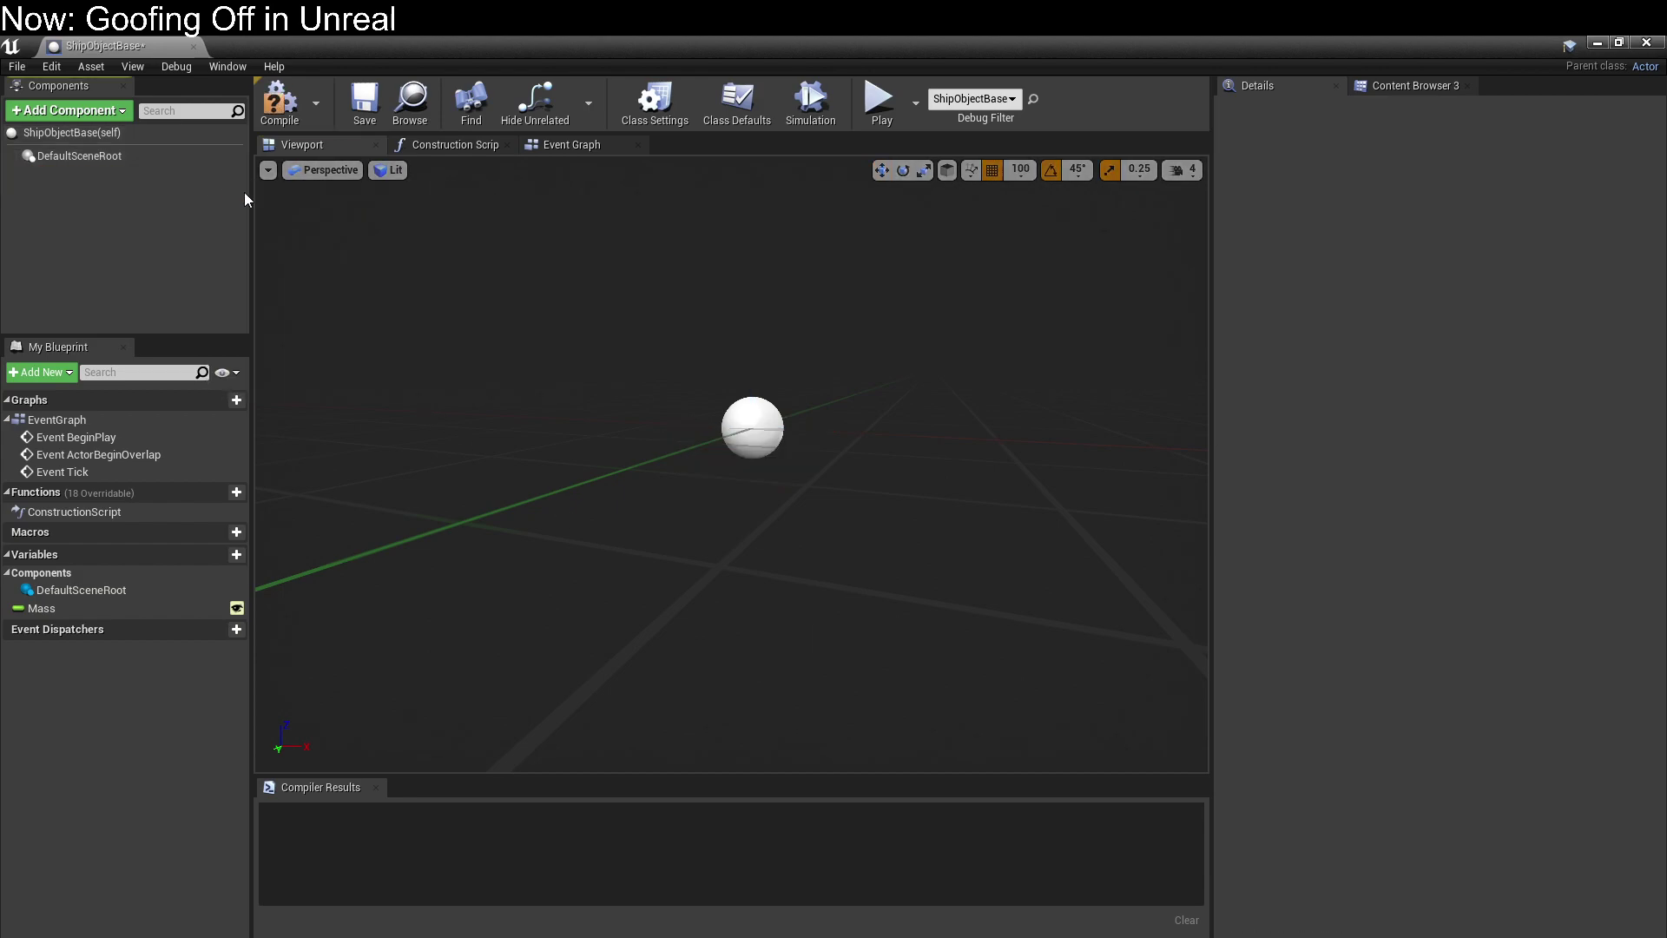
{"action": "left_click", "coordinate": [295, 95]}
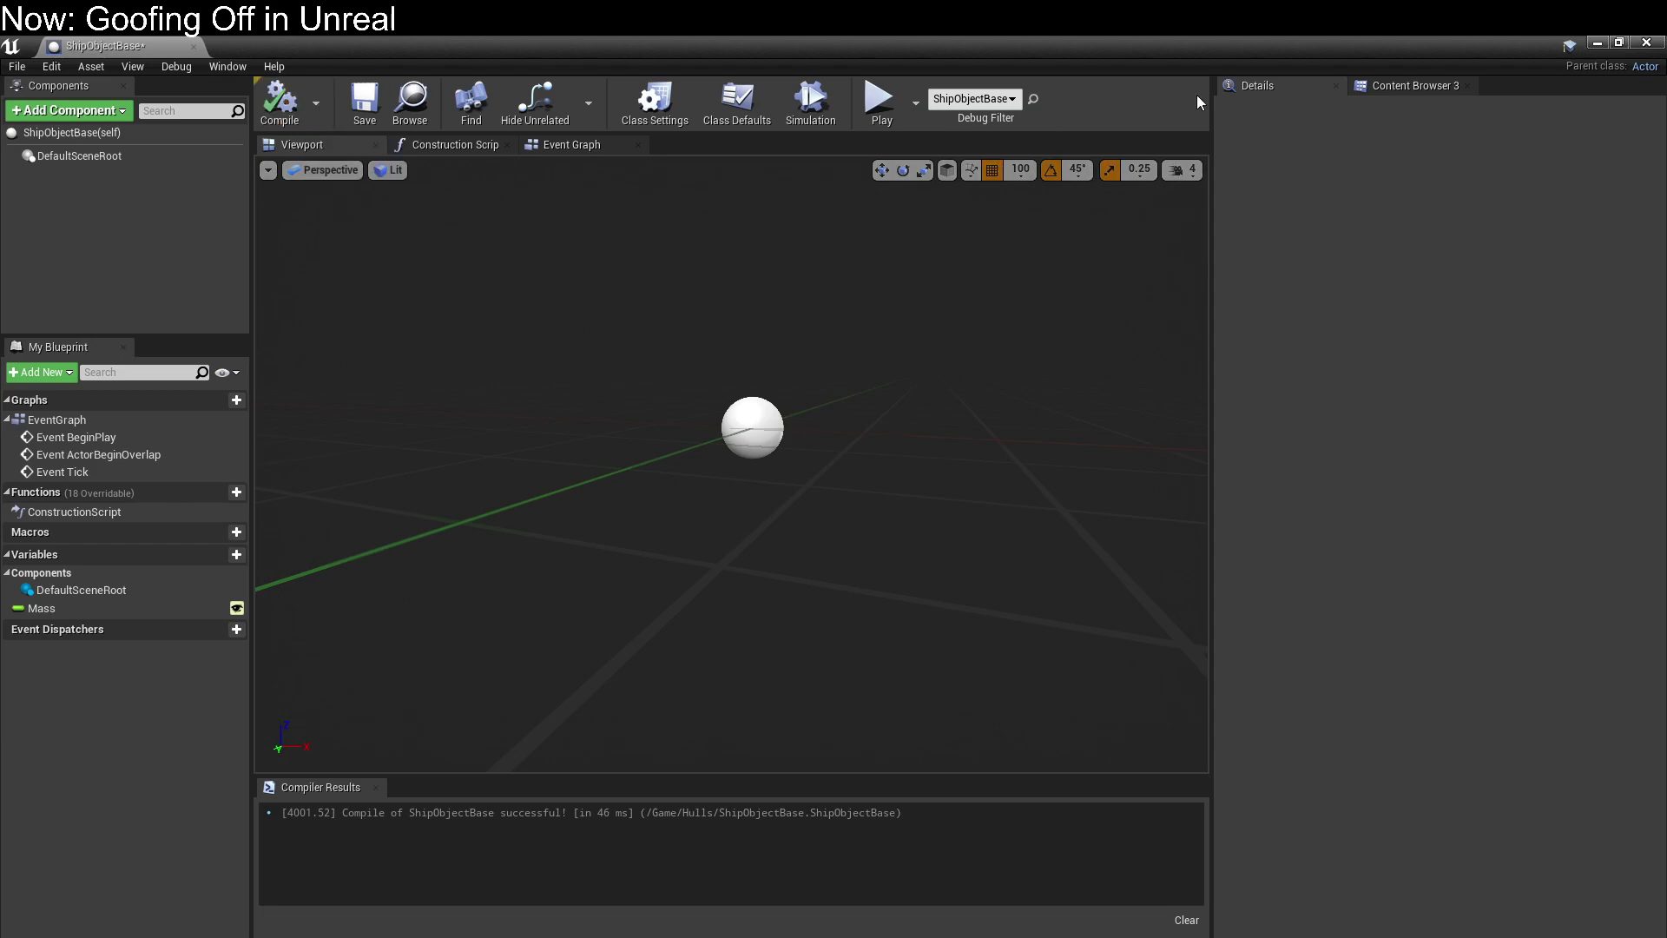
{"action": "left_click", "coordinate": [1648, 43]}
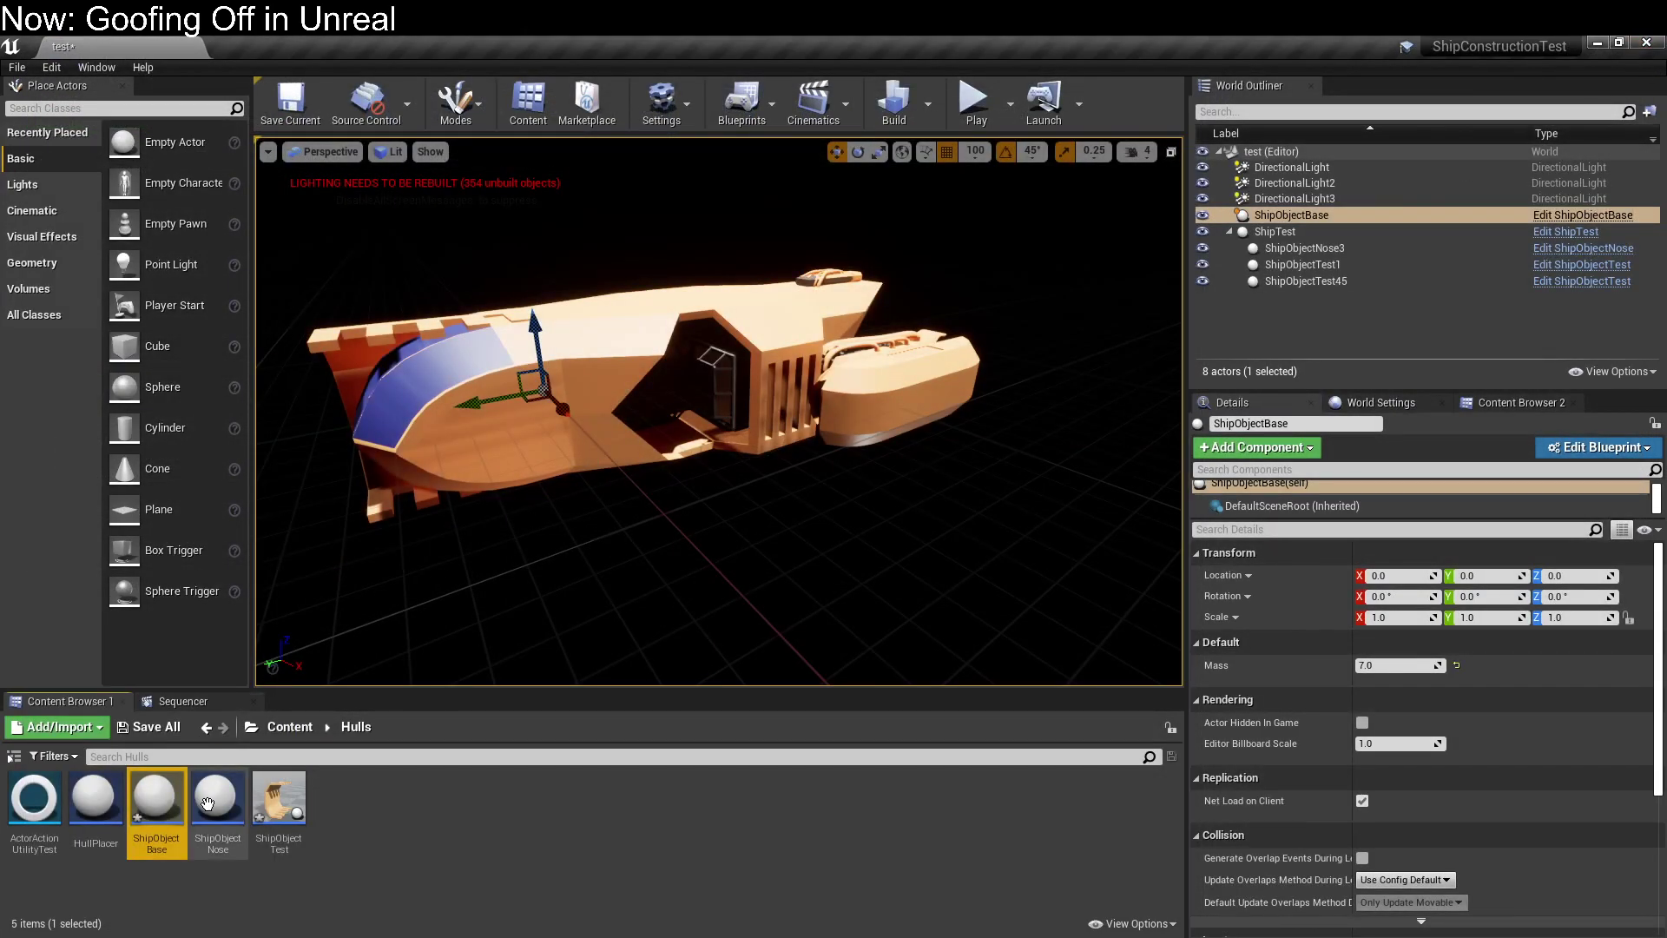
Force delete the ShipObjectNose and ShipObjectTest blueprints from the Hulls folder despite their remaining references.
{"action": "left_click", "coordinate": [206, 801]}
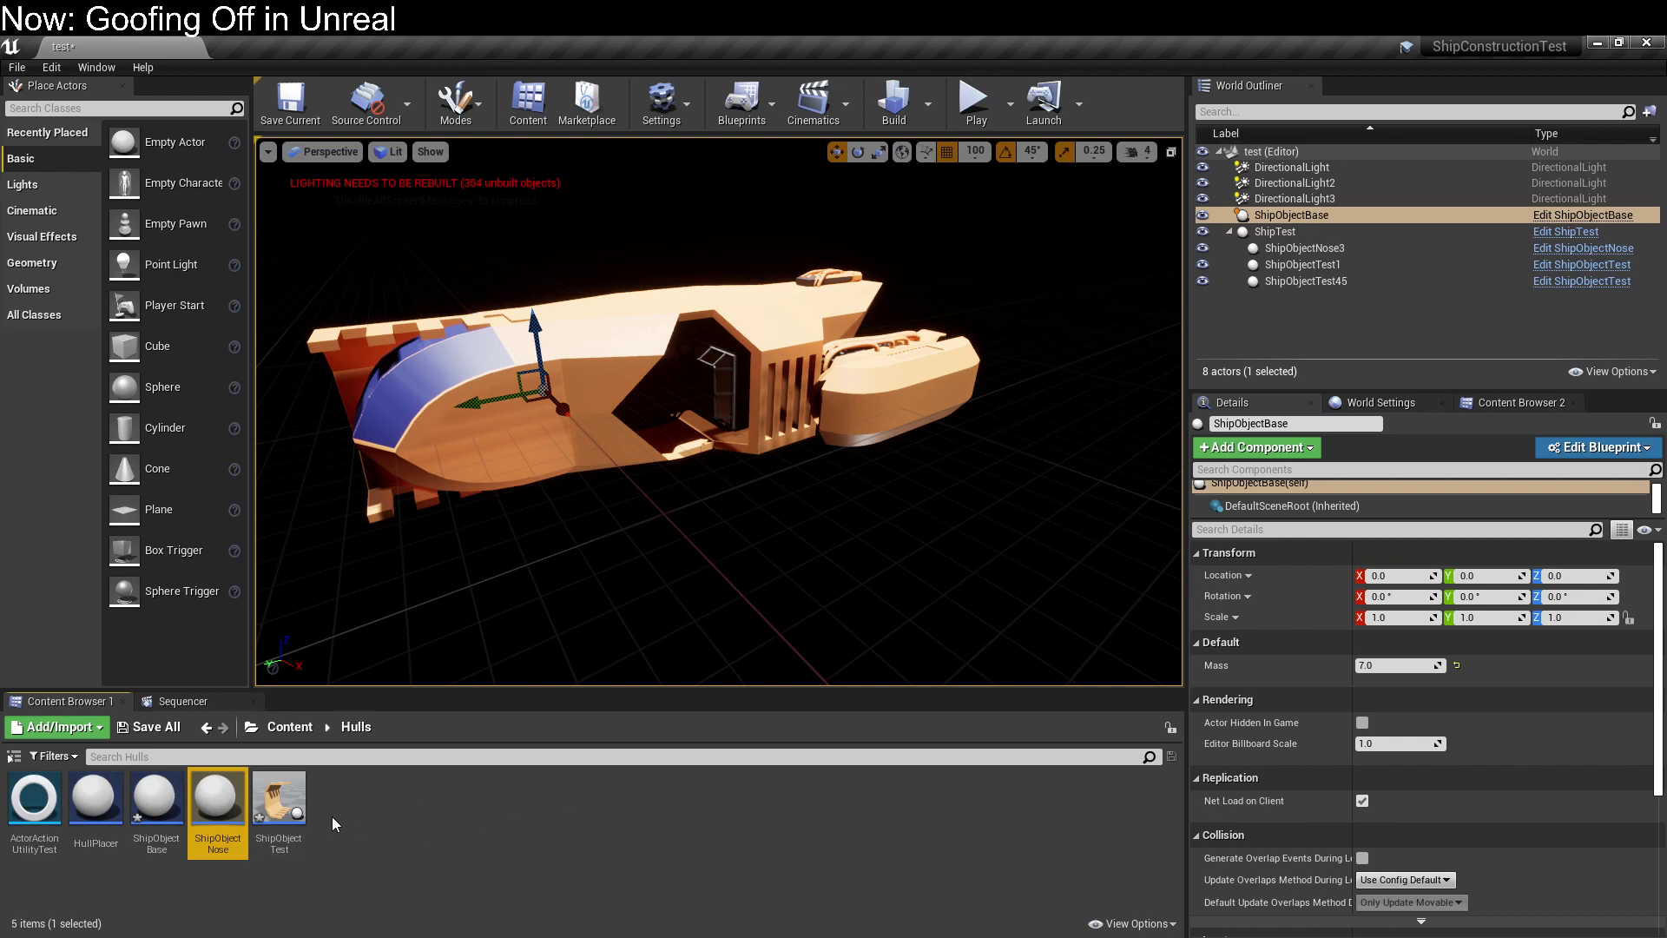
{"action": "left_click", "coordinate": [294, 806], "text": "ctrl"}
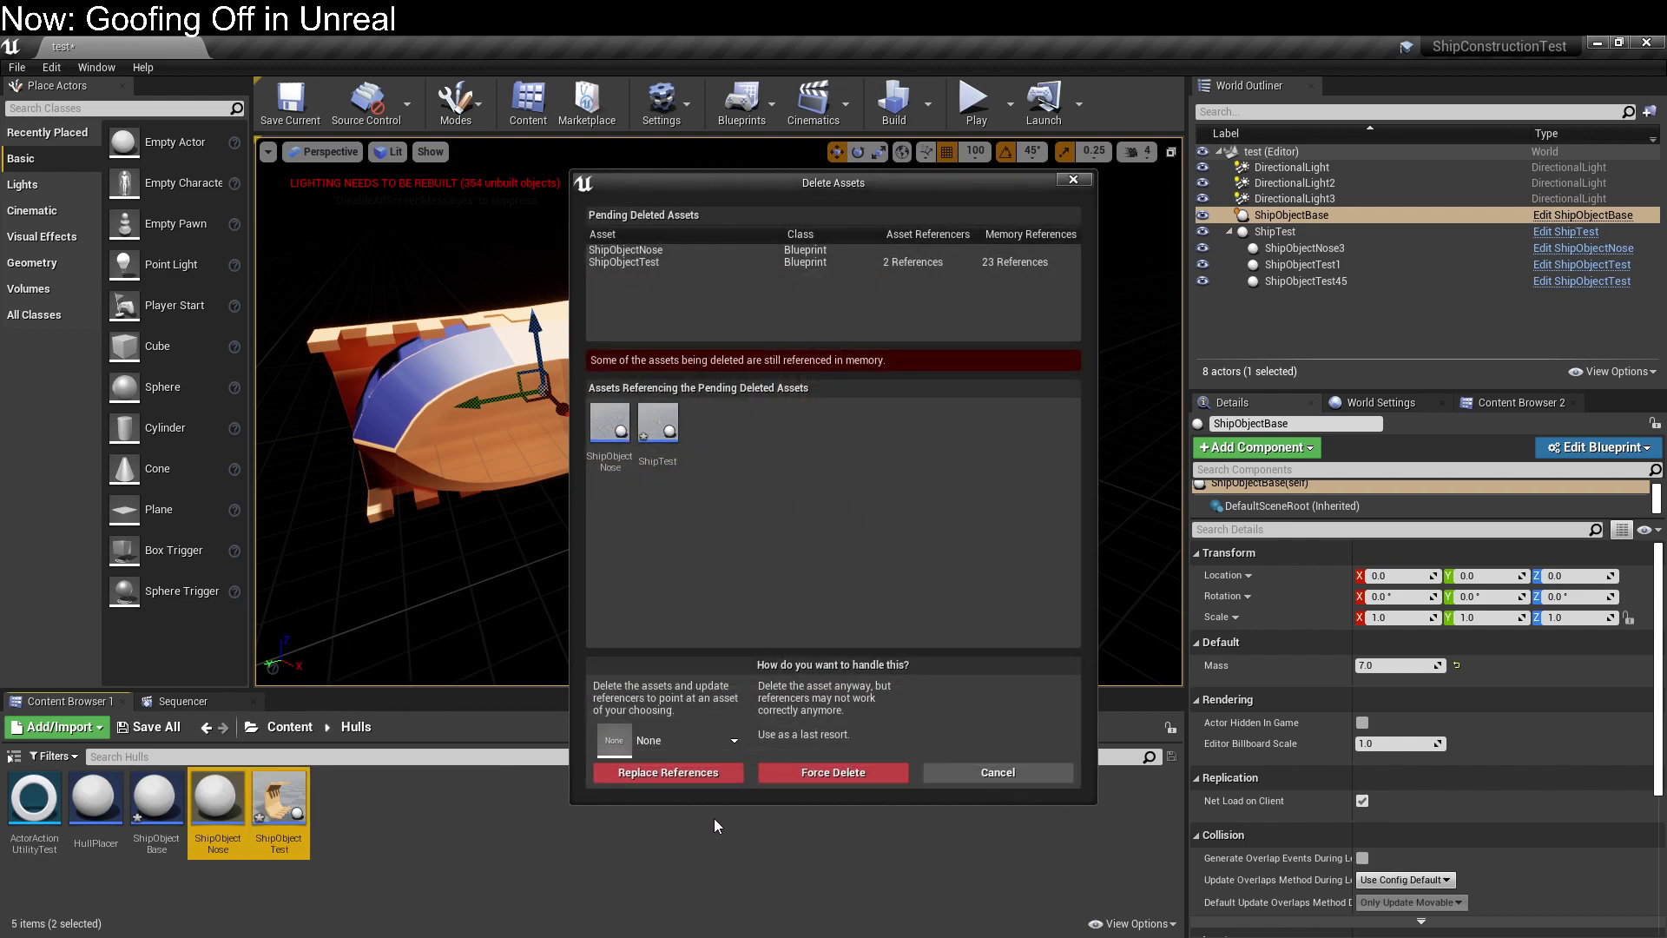
{"action": "left_click", "coordinate": [790, 774]}
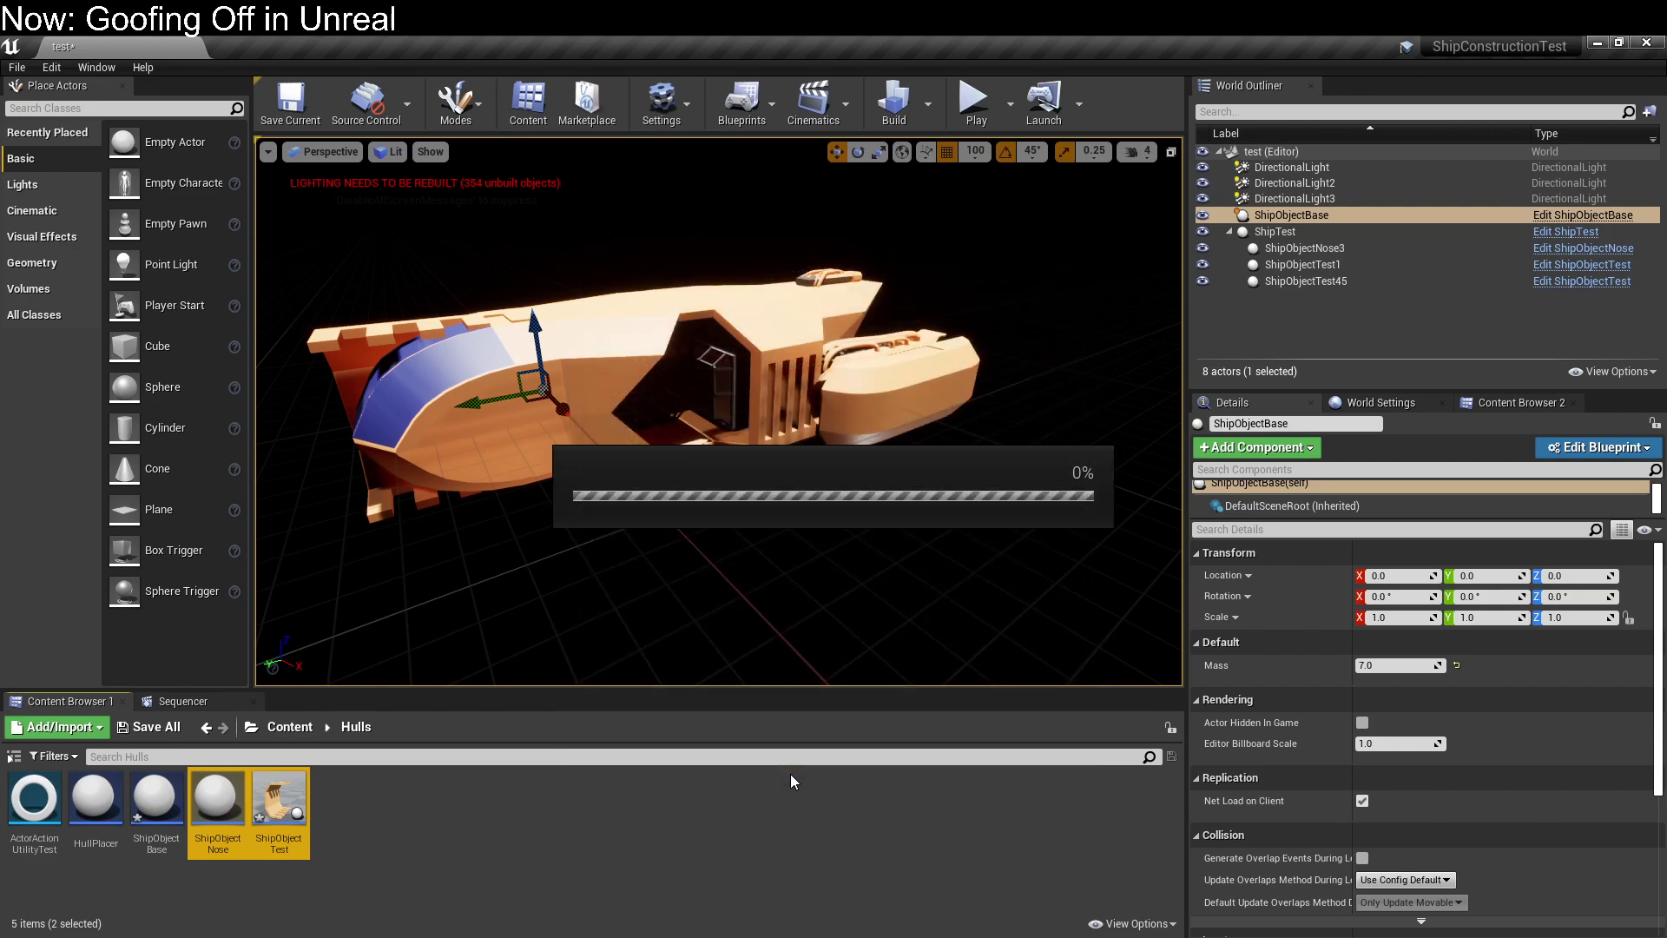
{"action": "right_click_drag", "start_coordinate": [756, 563], "coordinate": [673, 571]}
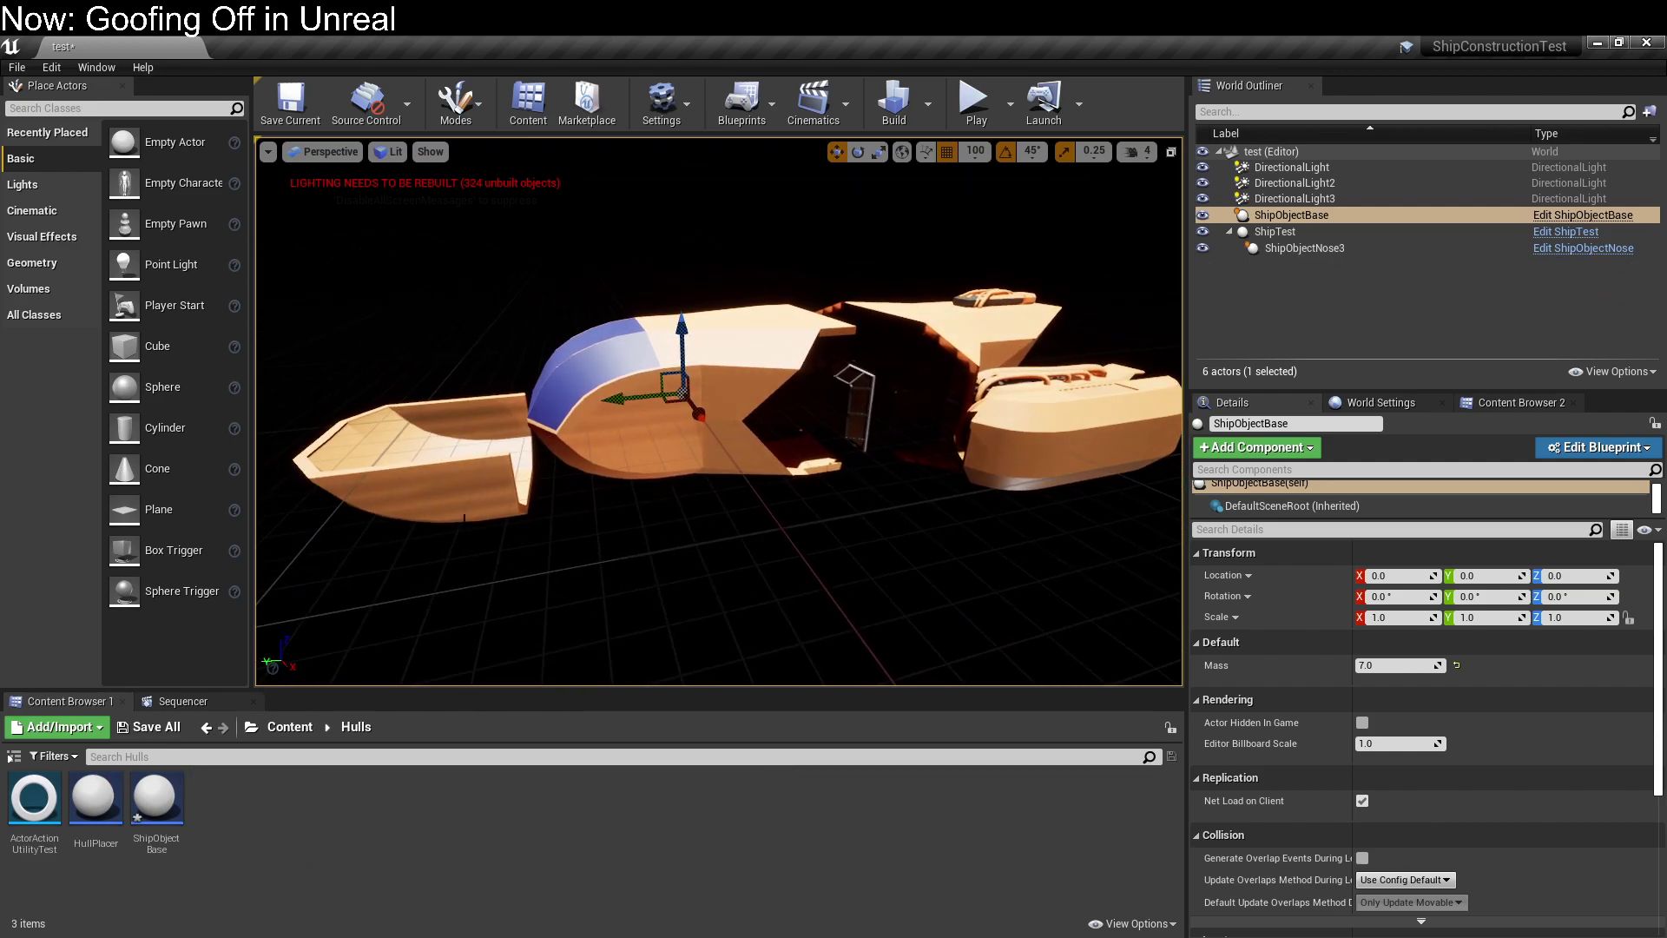
Open the ShipTest actor's blueprint in its 3D view and select the ShipObjectNose child actor component.
{"action": "left_click", "coordinate": [389, 494]}
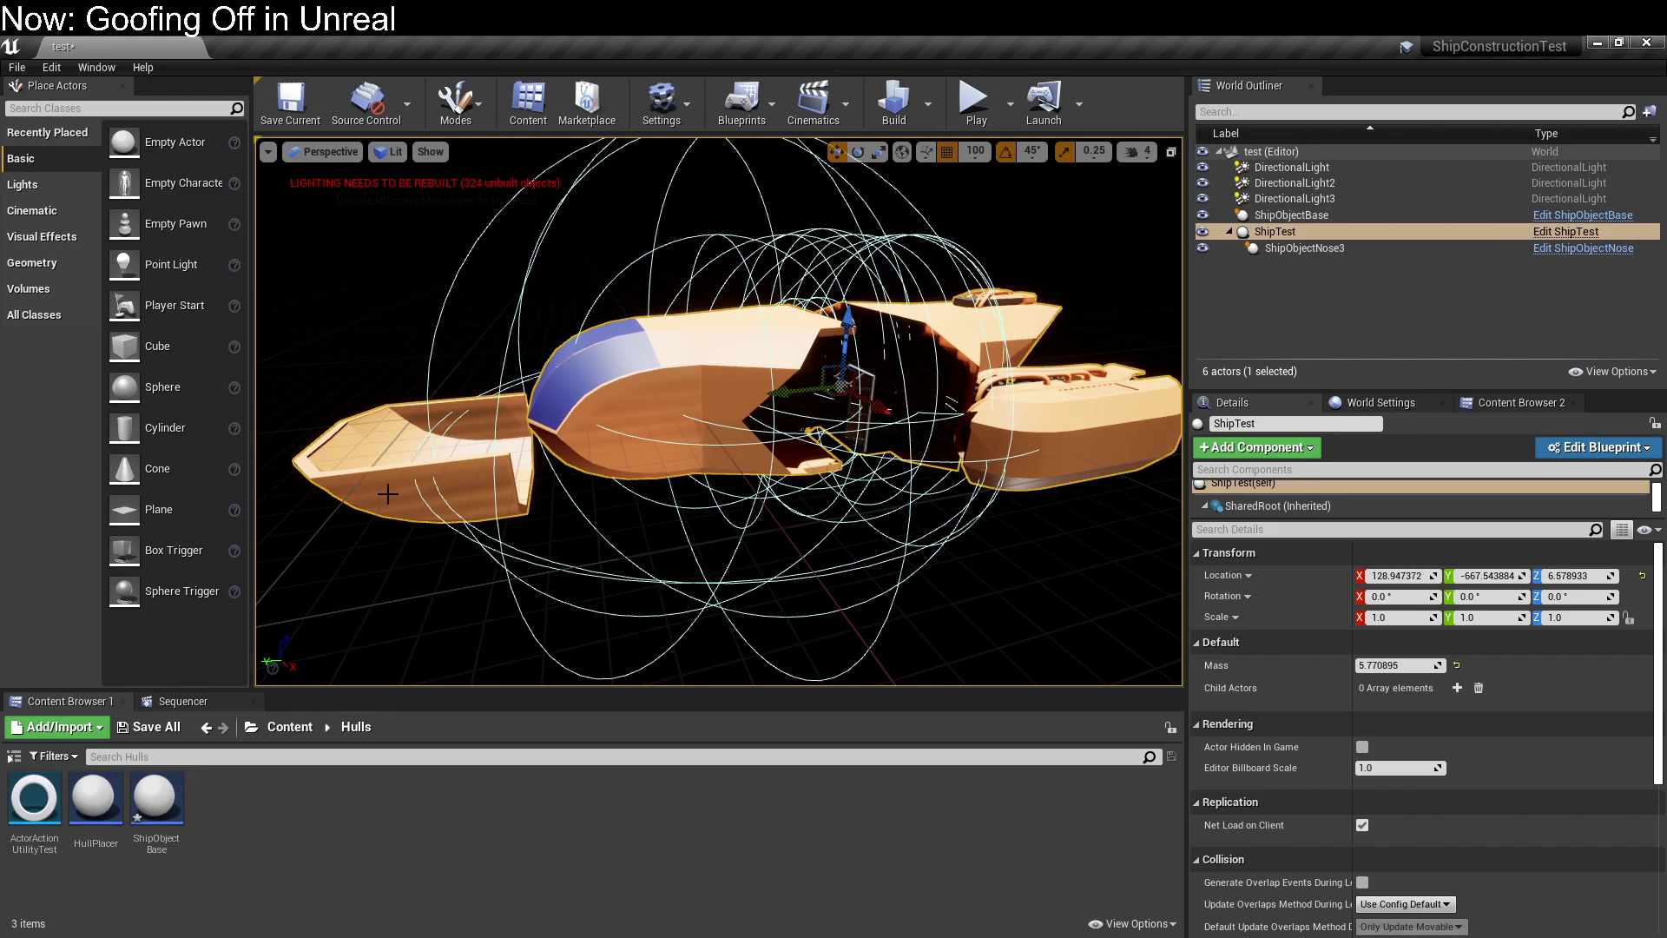
{"action": "left_click", "coordinate": [1605, 447]}
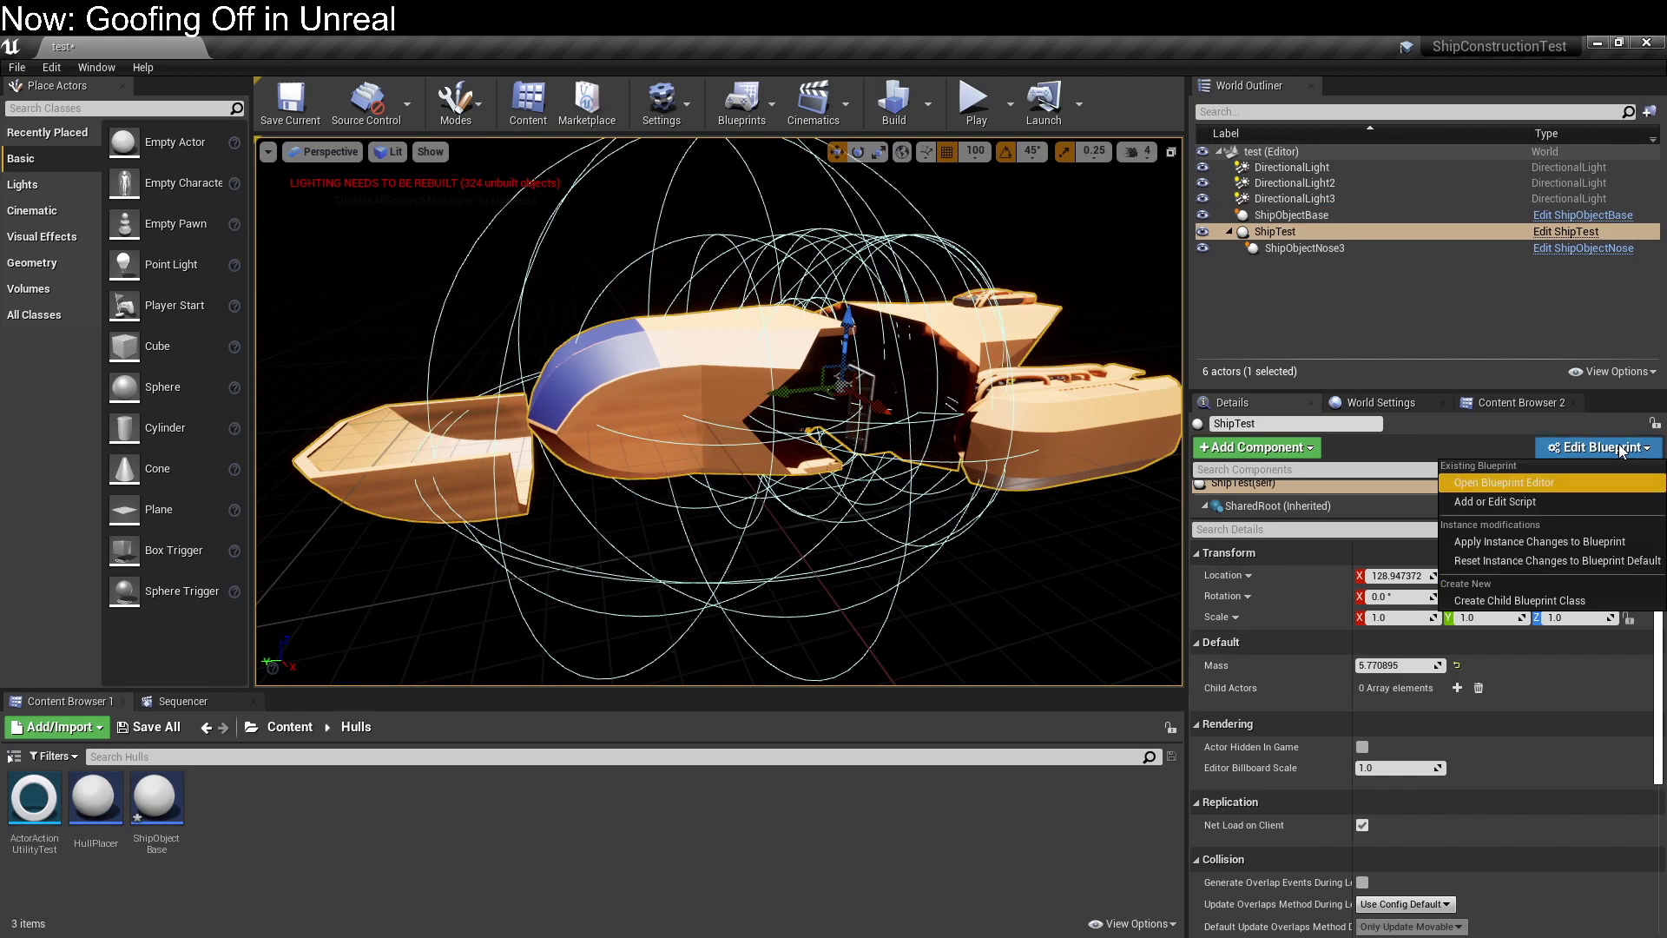
{"action": "left_click", "coordinate": [1611, 485]}
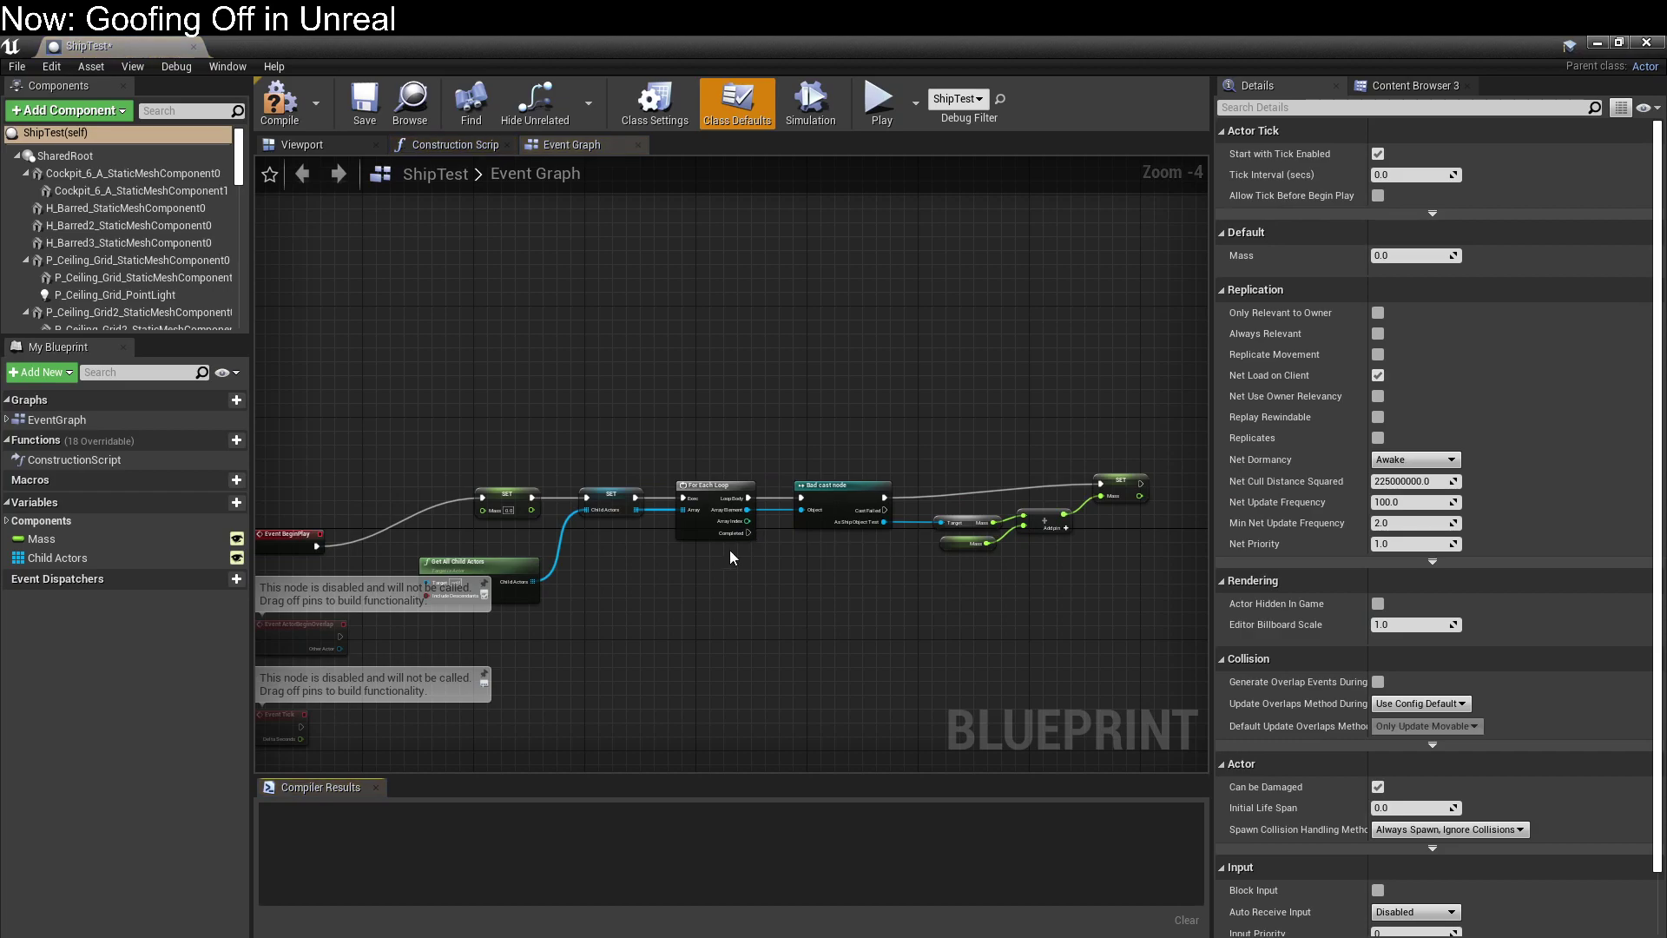
{"action": "left_click", "coordinate": [302, 145]}
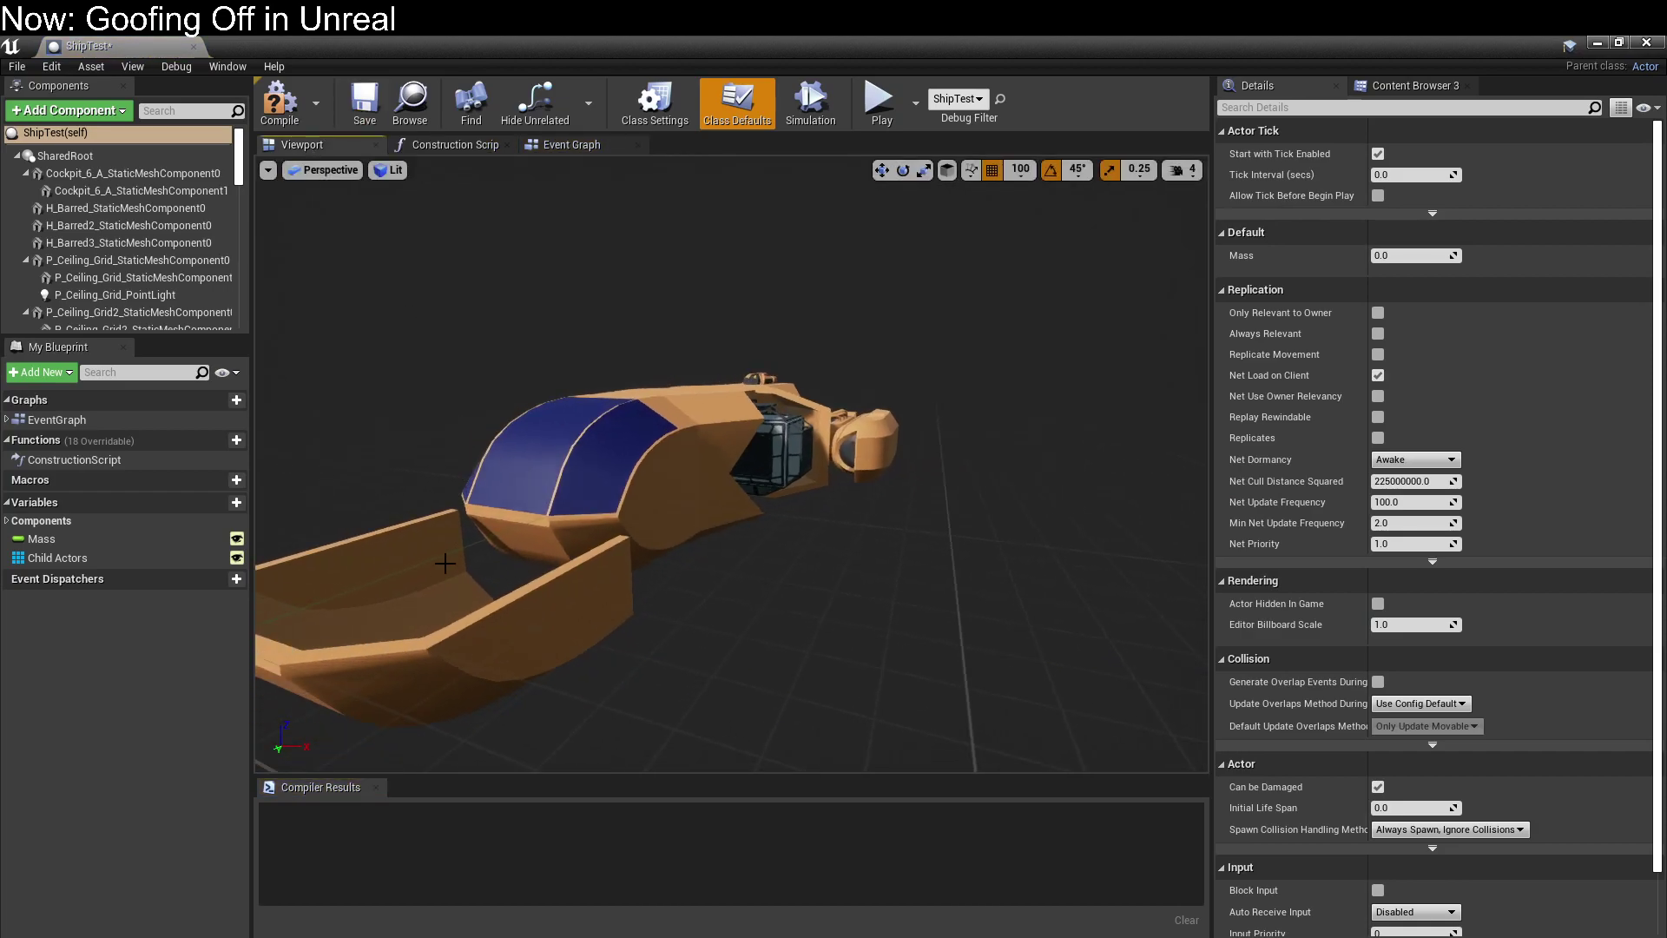
{"action": "left_click", "coordinate": [622, 539]}
{"action": "left_click", "coordinate": [573, 581]}
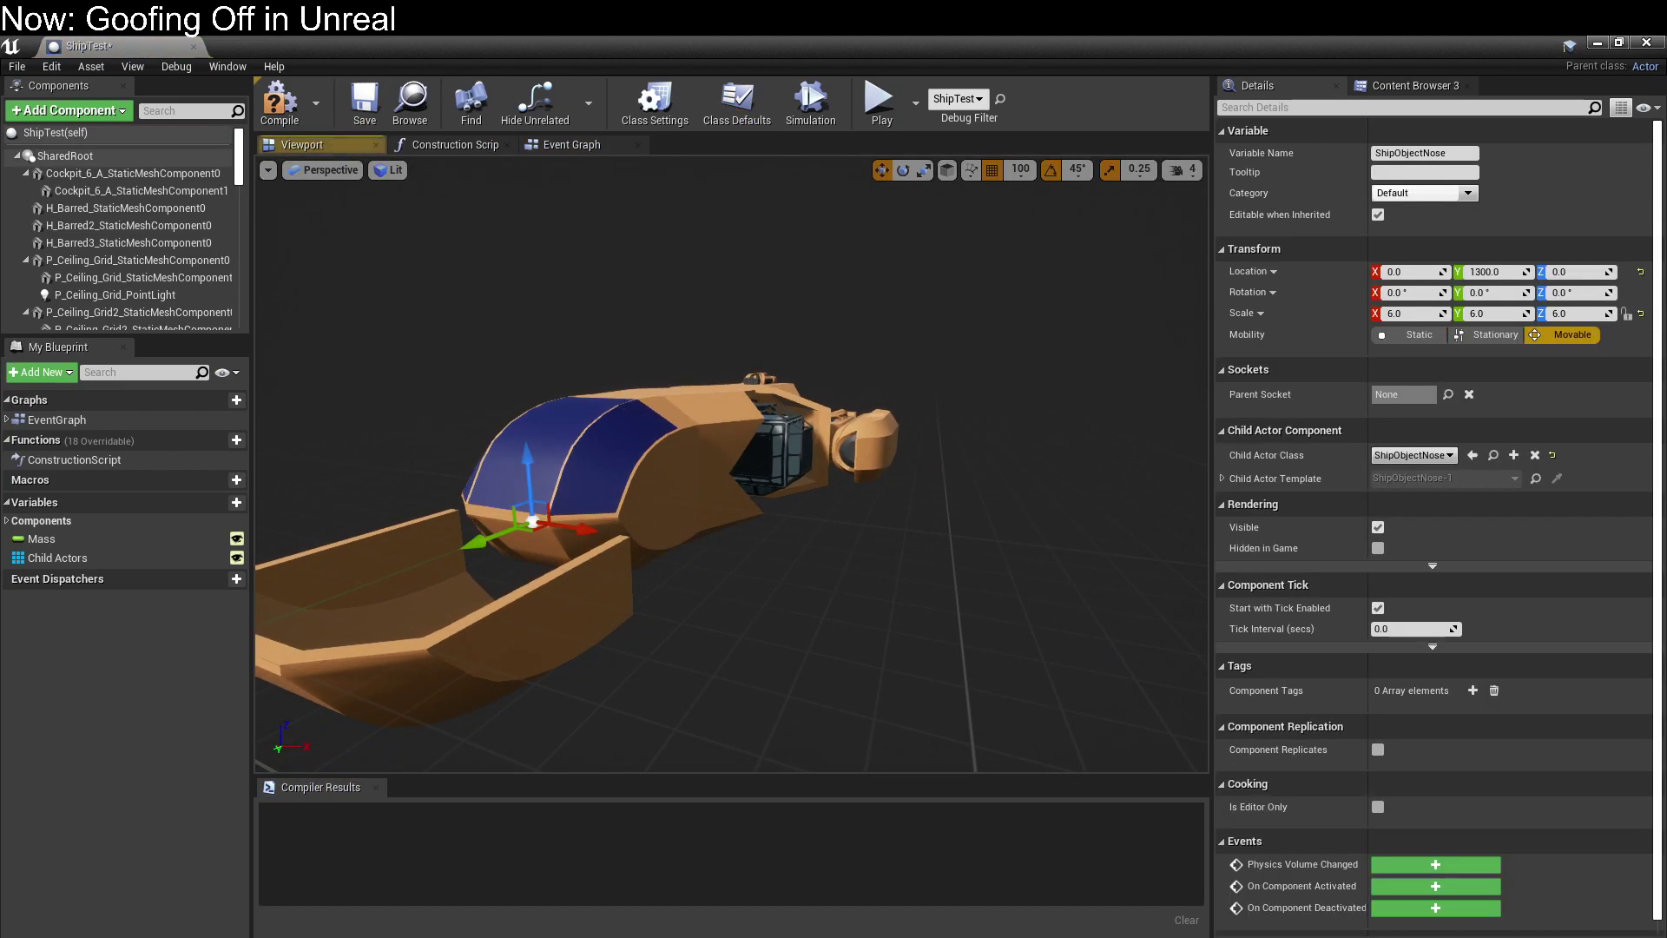
{"action": "right_click_drag", "start_coordinate": [556, 670], "coordinate": [452, 670]}
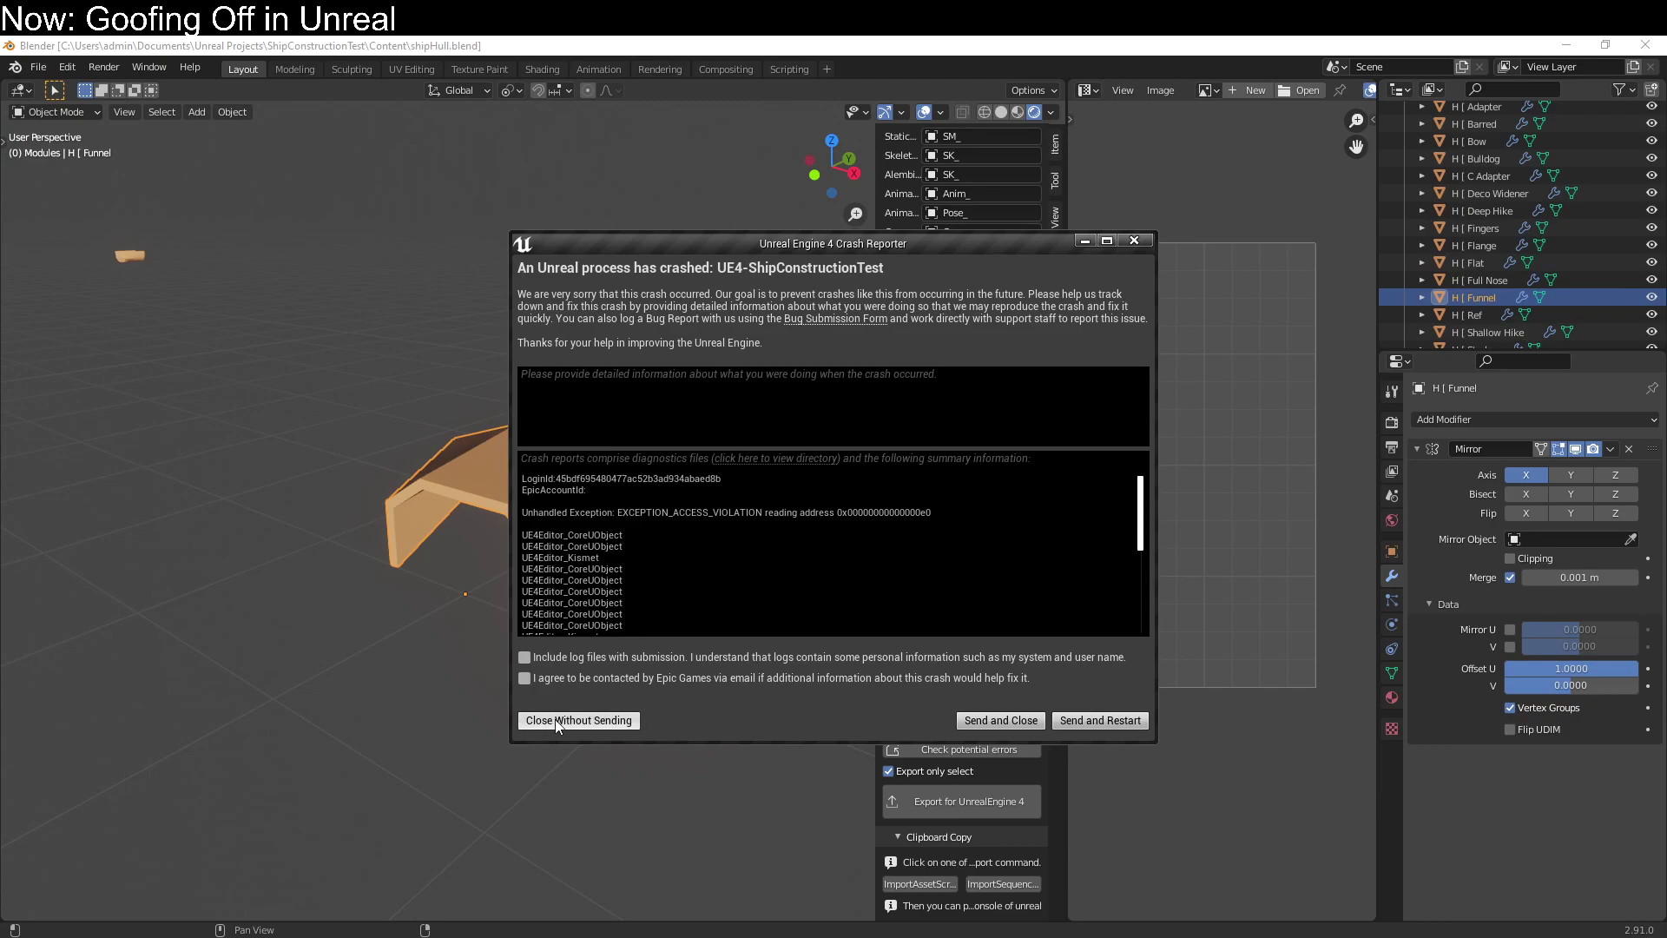
Dismiss the Unreal Engine crash report without sending it.
{"action": "left_click", "coordinate": [556, 720]}
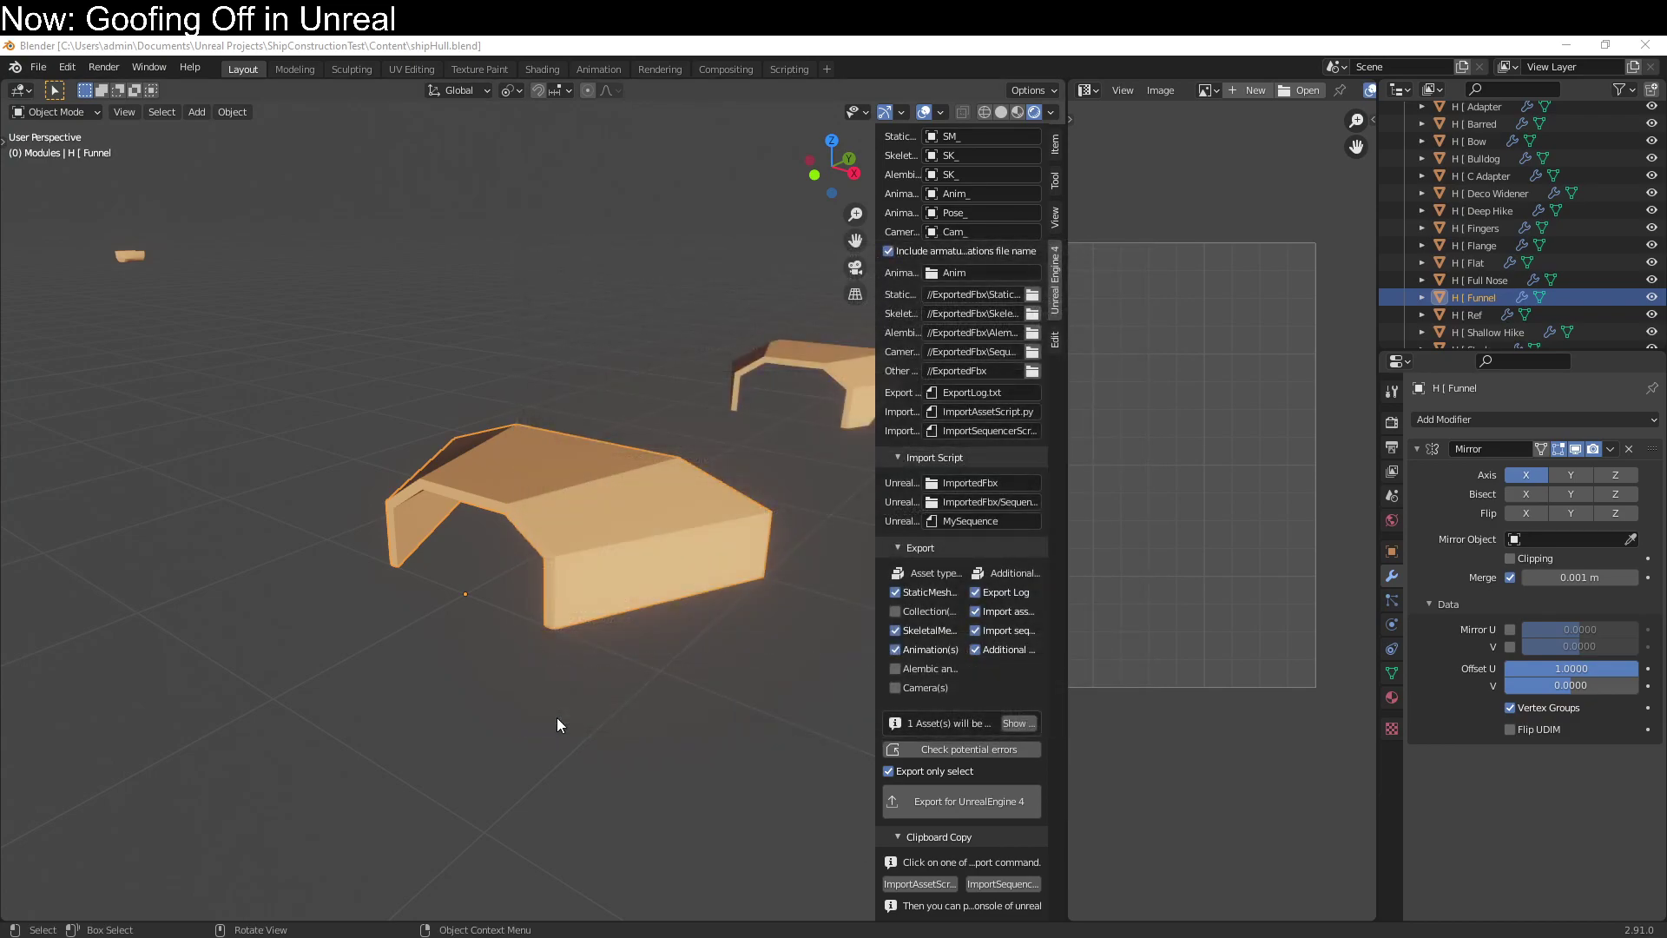